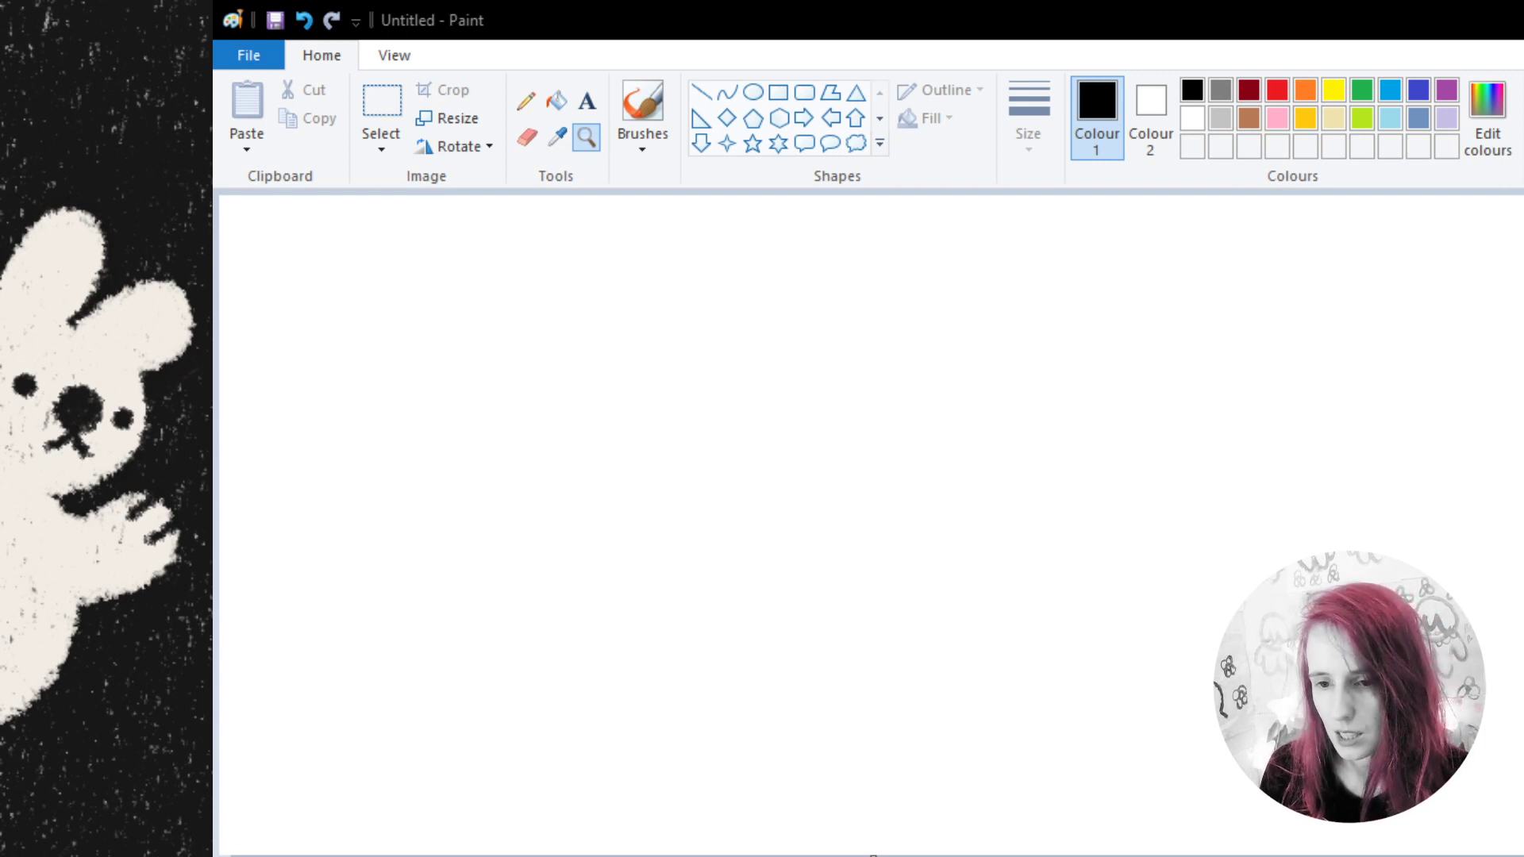
- Switch to the browser showing the Ugandan Knuckles search and shrink its window to a small reference panel over the Paint canvas's corner
{"action": "key", "text": "alt+Tab"}
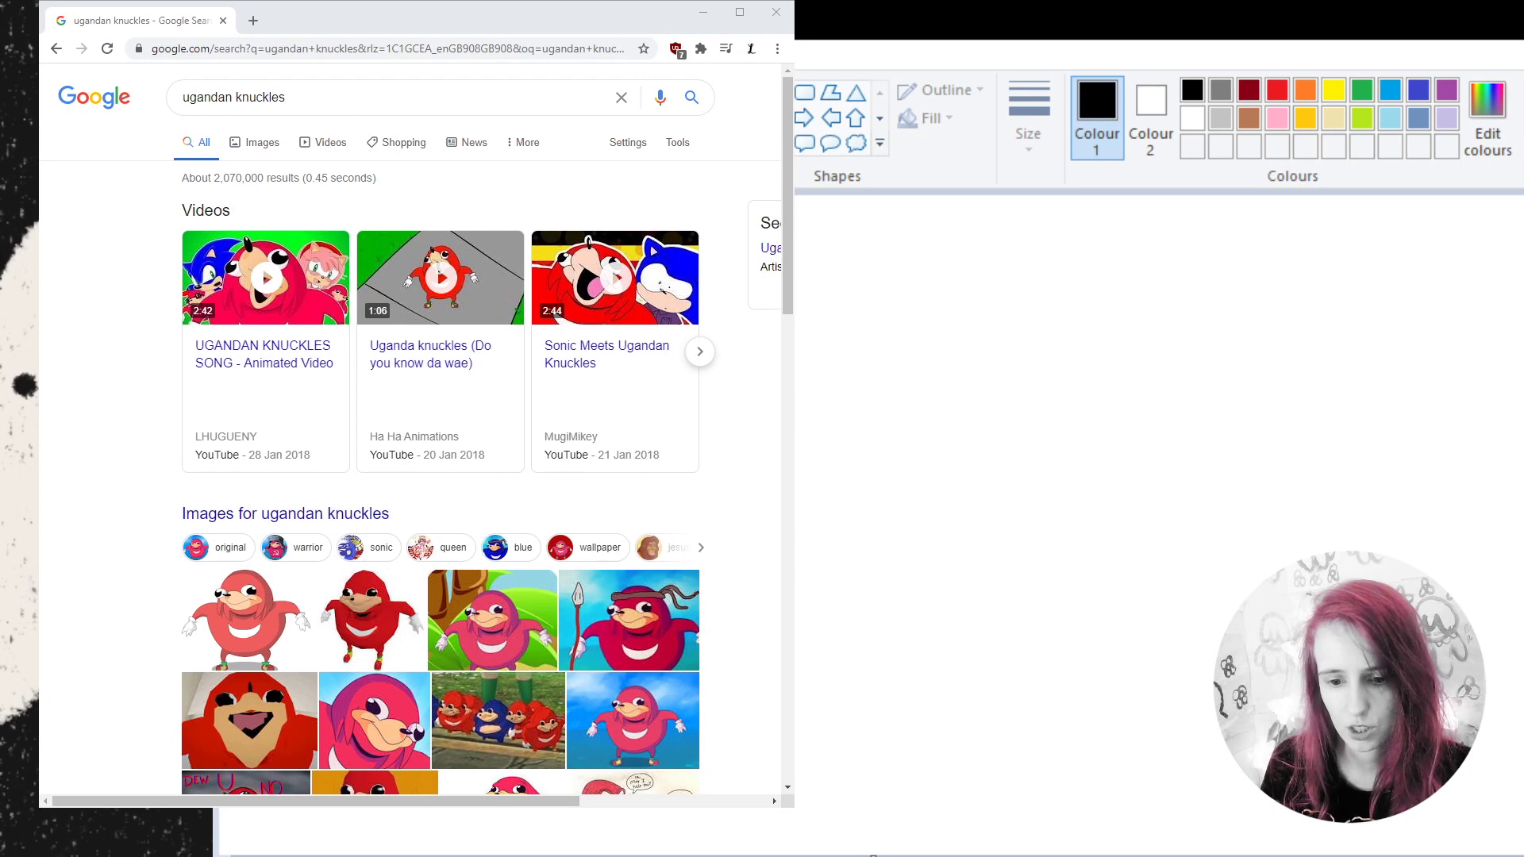
{"action": "left_click", "coordinate": [257, 20]}
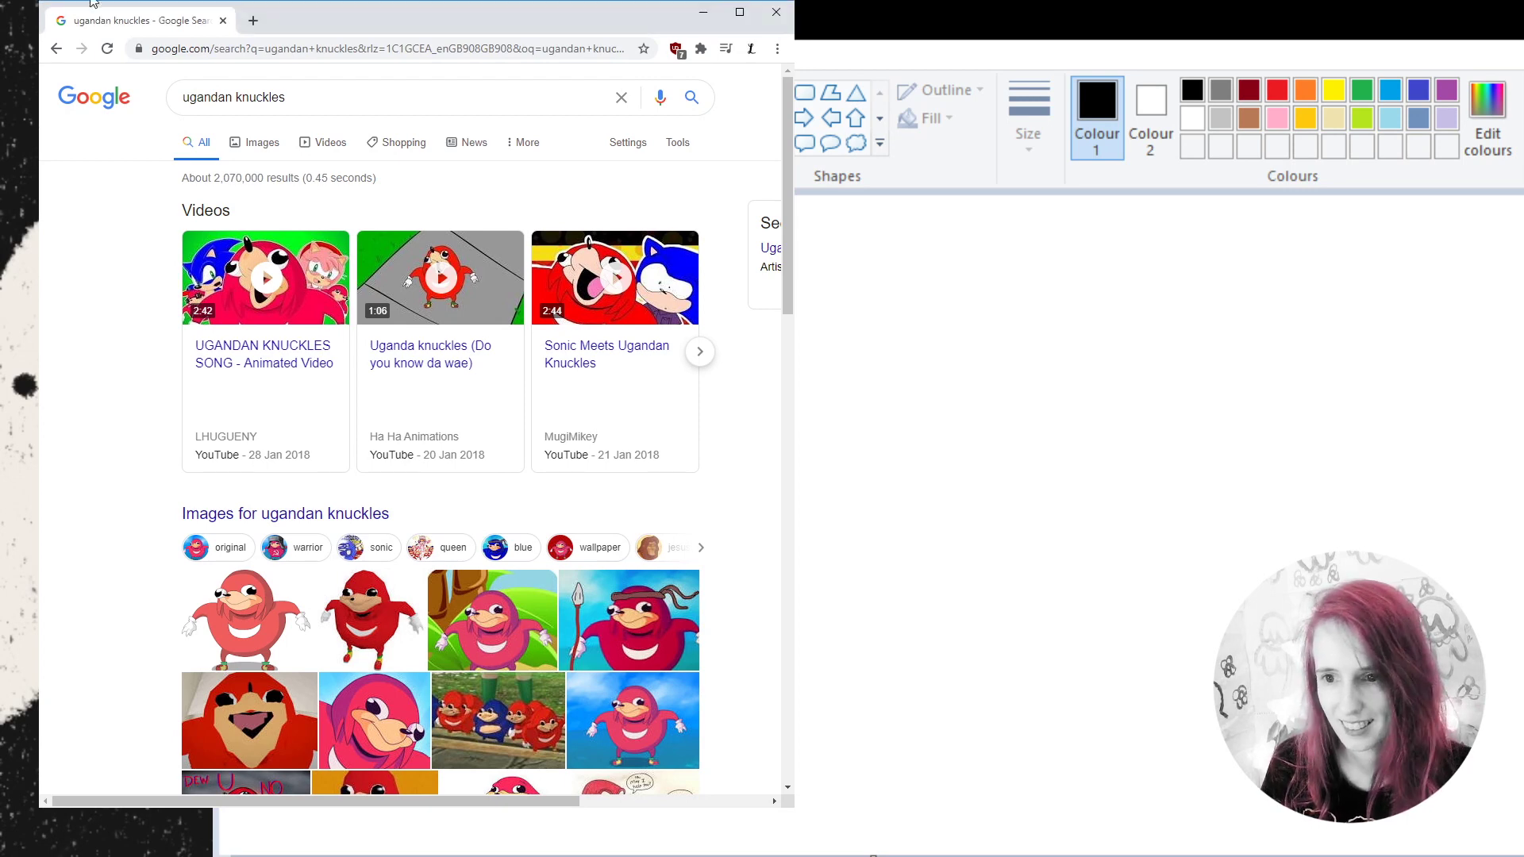
{"action": "mouse_move", "coordinate": [794, 808]}
{"action": "left_mouse_down"}
{"action": "mouse_move", "coordinate": [664, 718]}
{"action": "mouse_move", "coordinate": [534, 596]}
{"action": "mouse_move", "coordinate": [466, 510]}
{"action": "mouse_move", "coordinate": [436, 390]}
{"action": "left_mouse_up"}
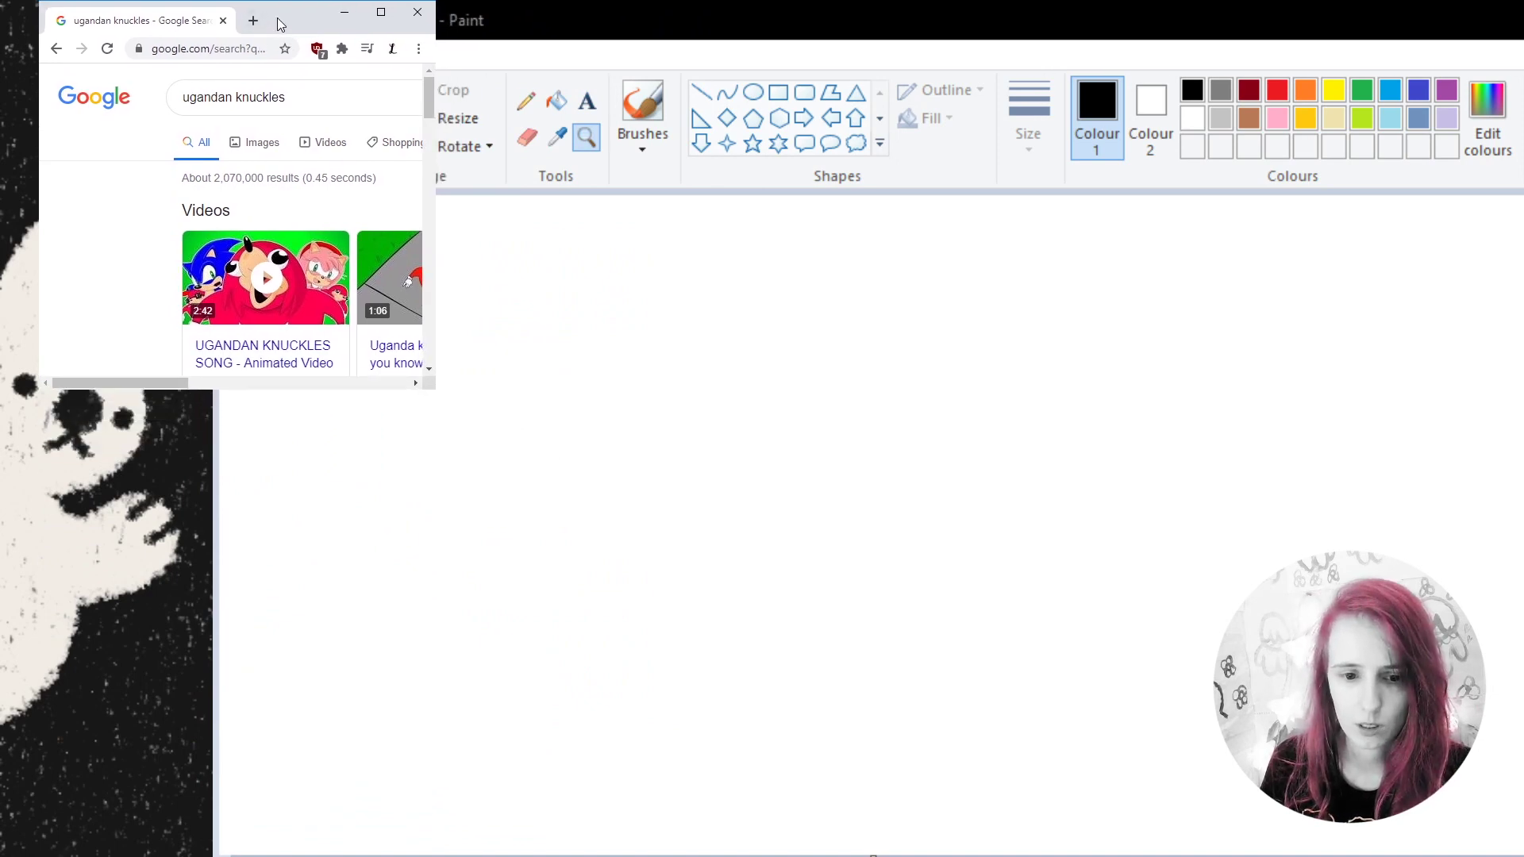
- Show the image results for ugandan knuckles and open the preview of the Polygon face picture
{"action": "left_click", "coordinate": [260, 143]}
{"action": "scroll", "coordinate": [305, 167], "scroll_direction": "down", "scroll_amount": 3}
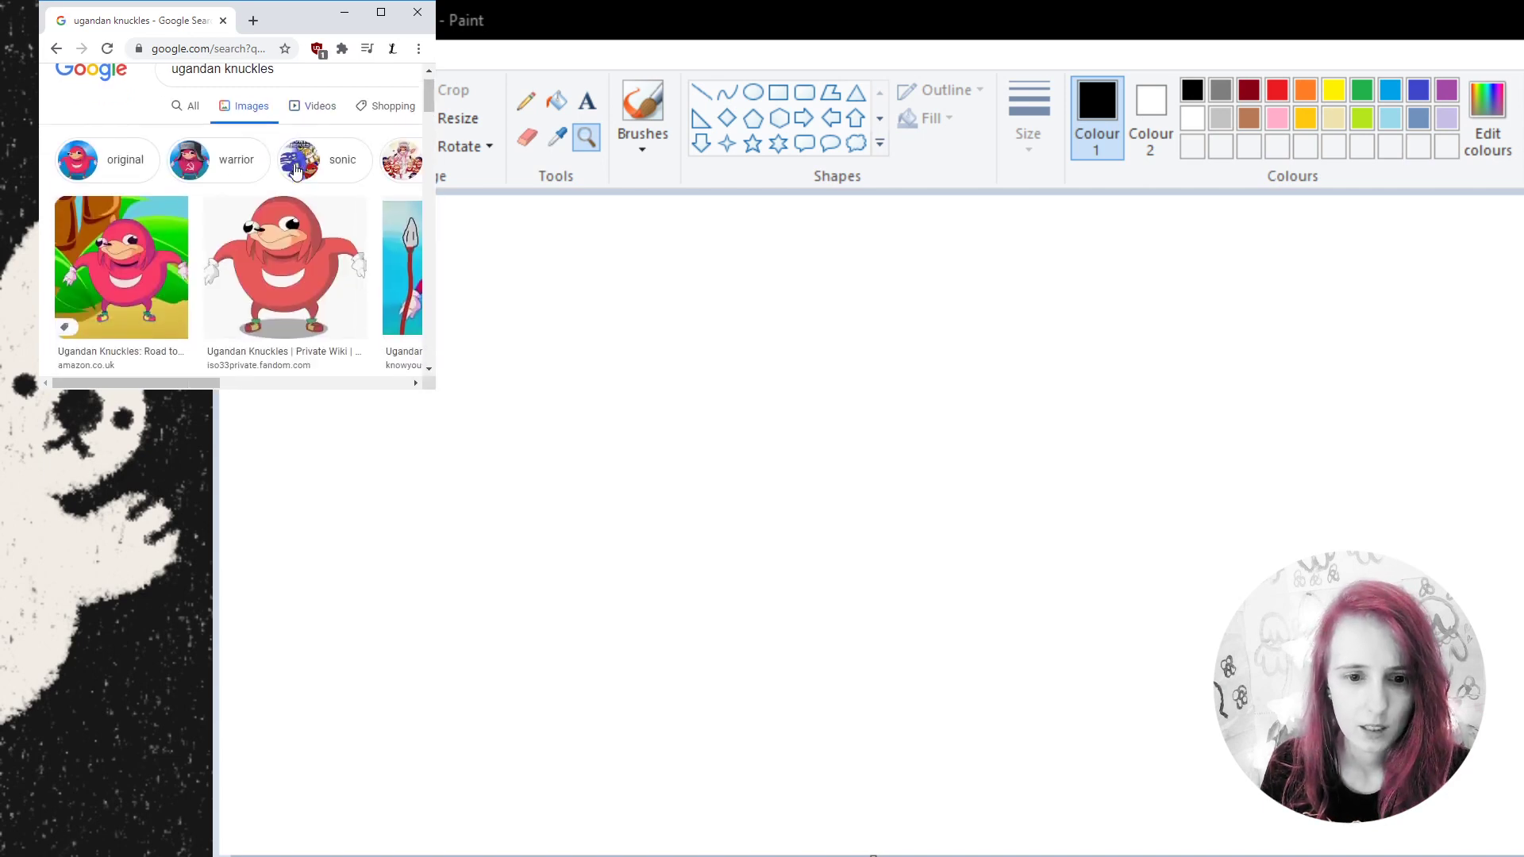
{"action": "scroll", "coordinate": [289, 188], "scroll_direction": "down", "scroll_amount": 1}
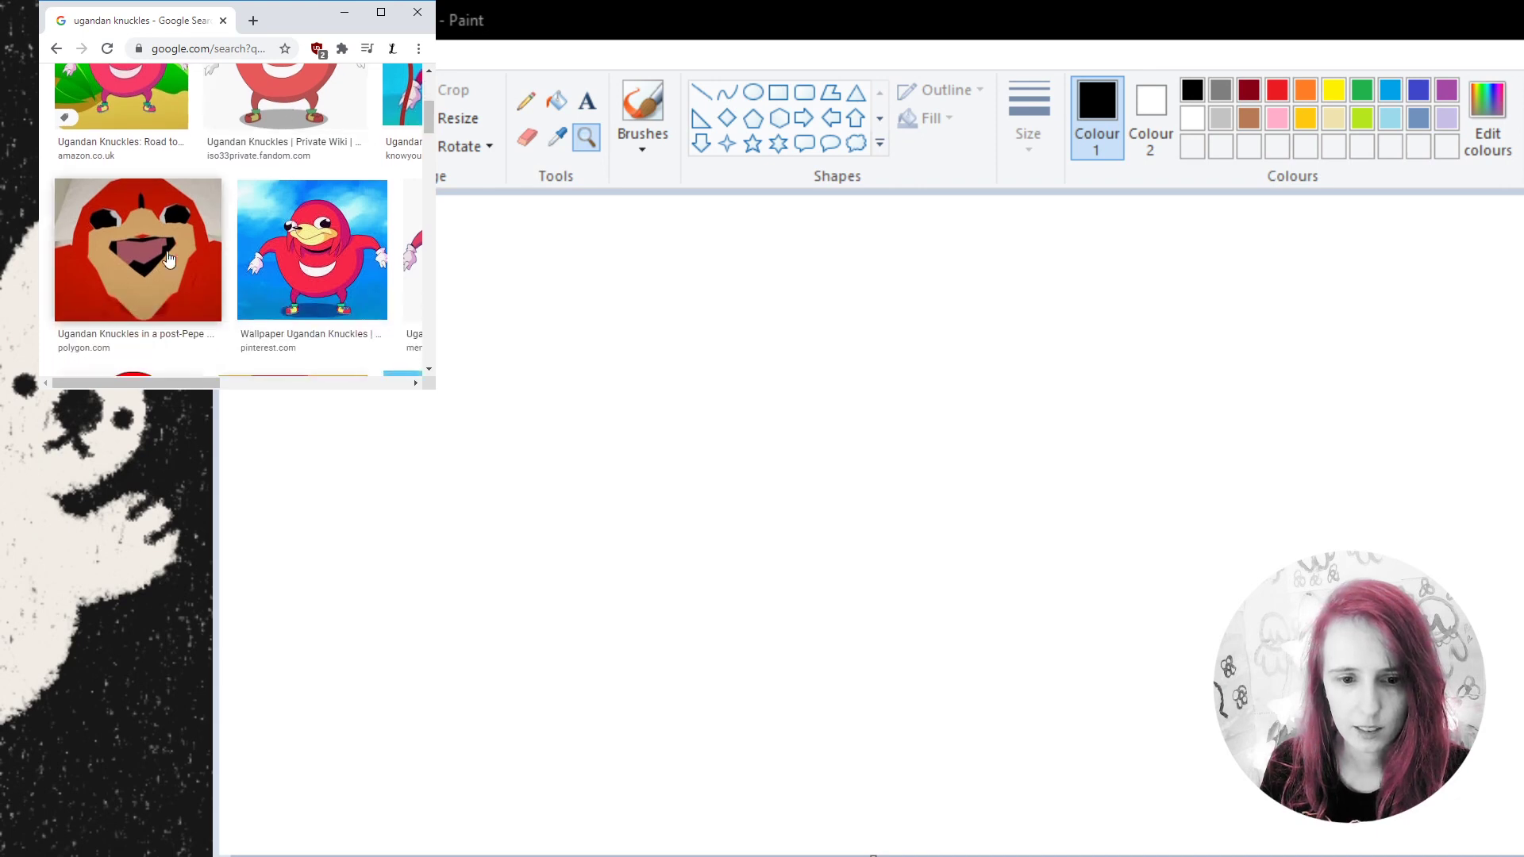
{"action": "left_click", "coordinate": [142, 249]}
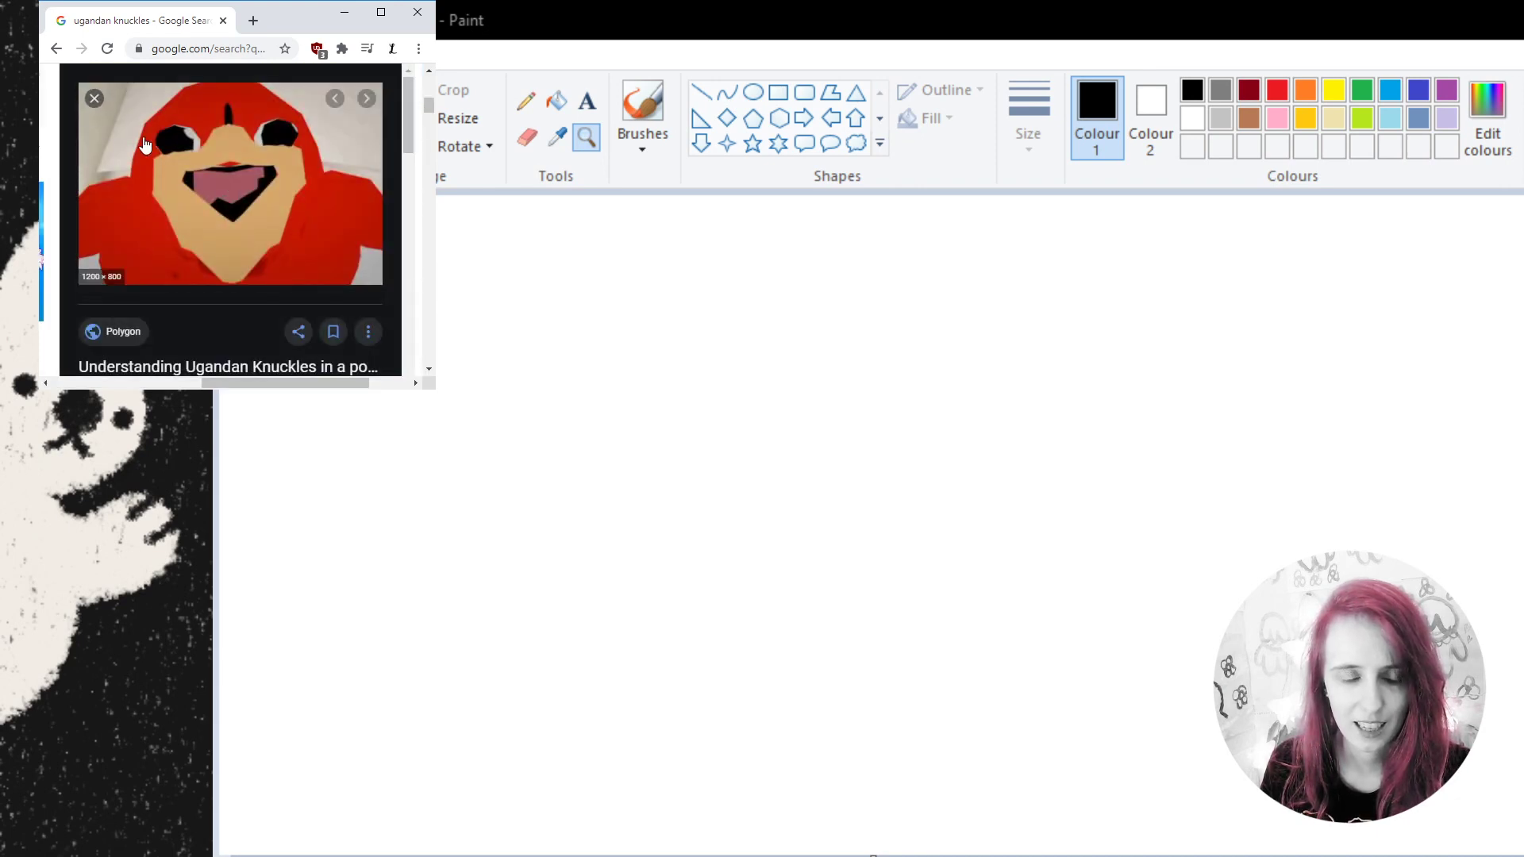
- Look through the ugandan knuckles image results for a full-body reference picture of the character
{"action": "left_click", "coordinate": [94, 99]}
{"action": "scroll", "coordinate": [303, 209], "scroll_direction": "up", "scroll_amount": 3}
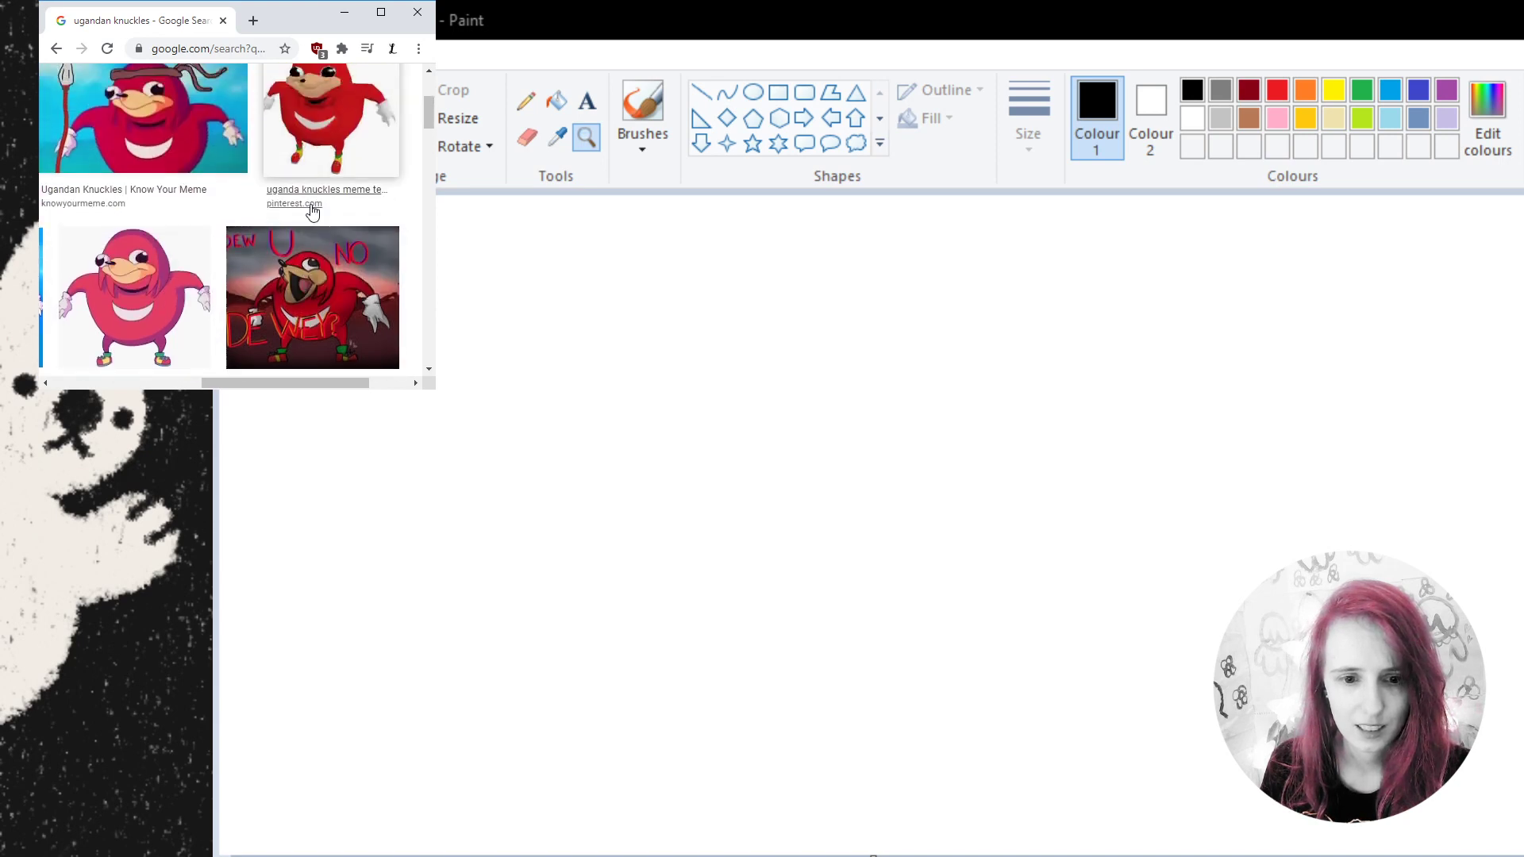
{"action": "scroll", "coordinate": [312, 210], "scroll_direction": "down", "scroll_amount": 6}
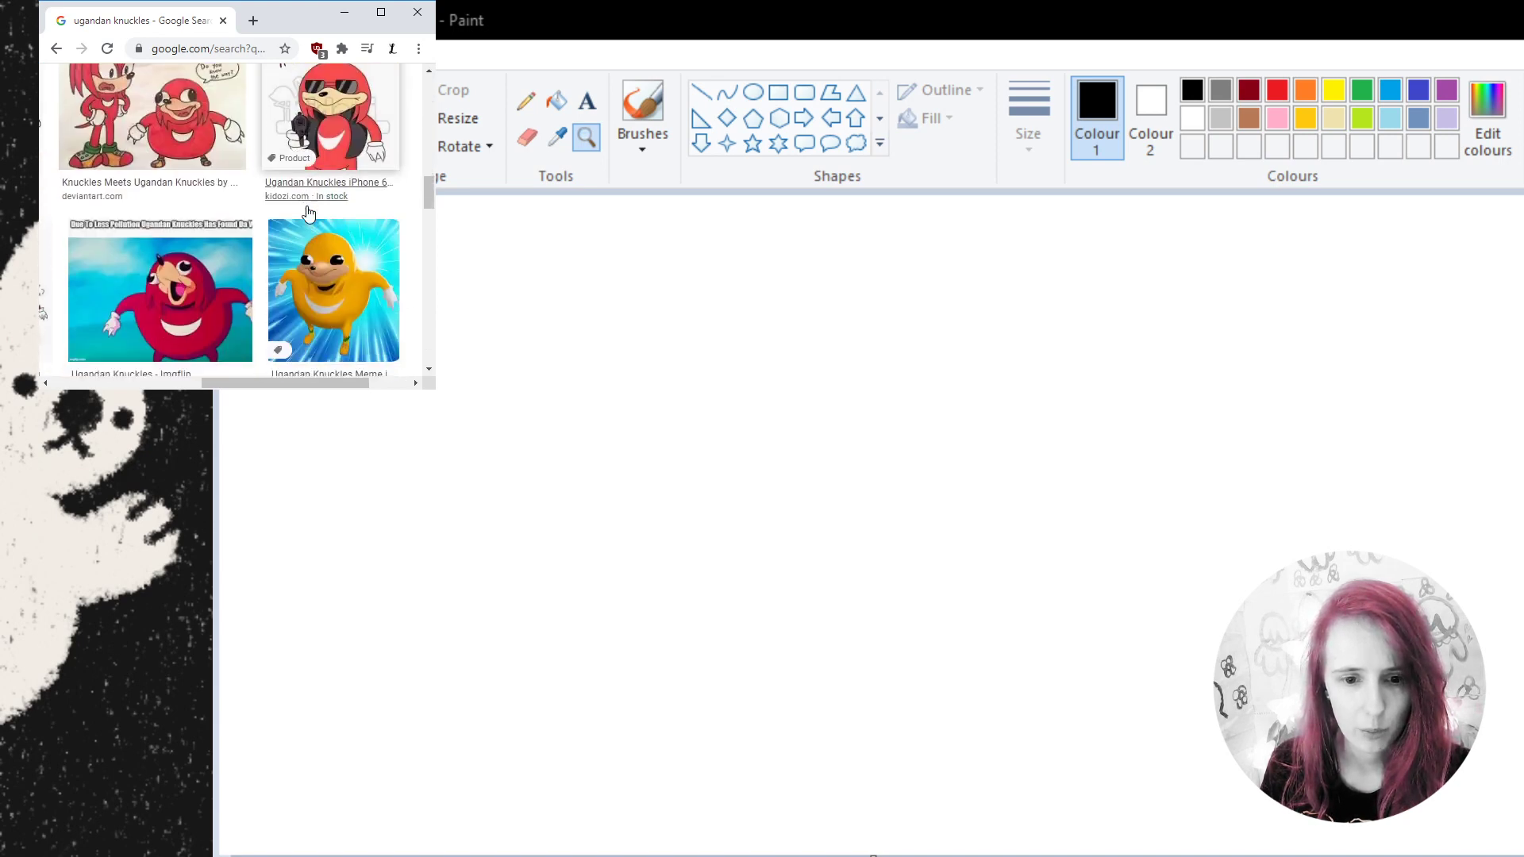
{"action": "scroll", "coordinate": [310, 210], "scroll_direction": "up", "scroll_amount": 10}
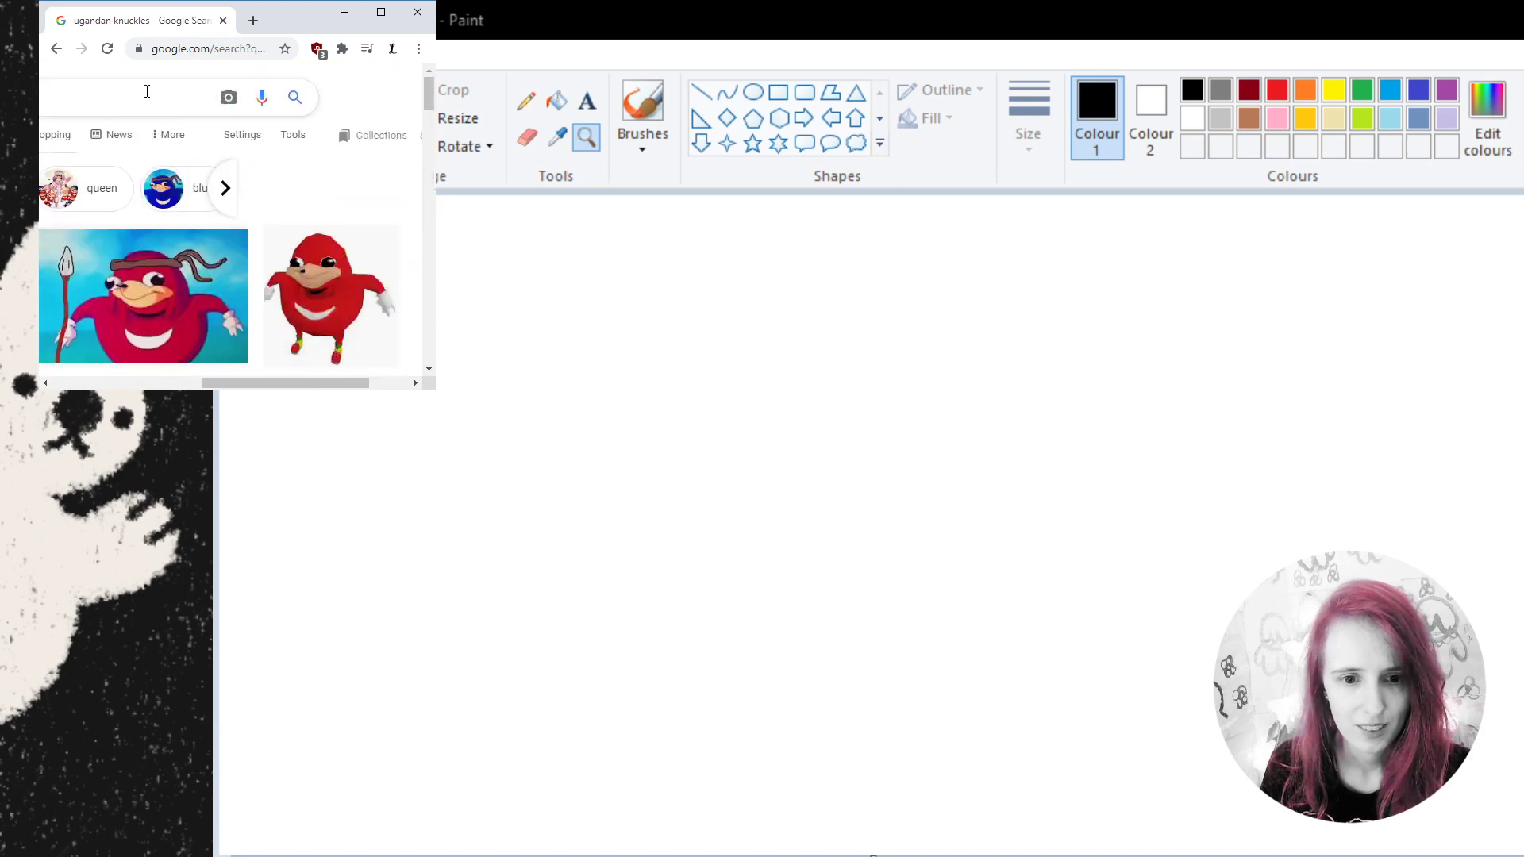
{"action": "left_click", "coordinate": [55, 48]}
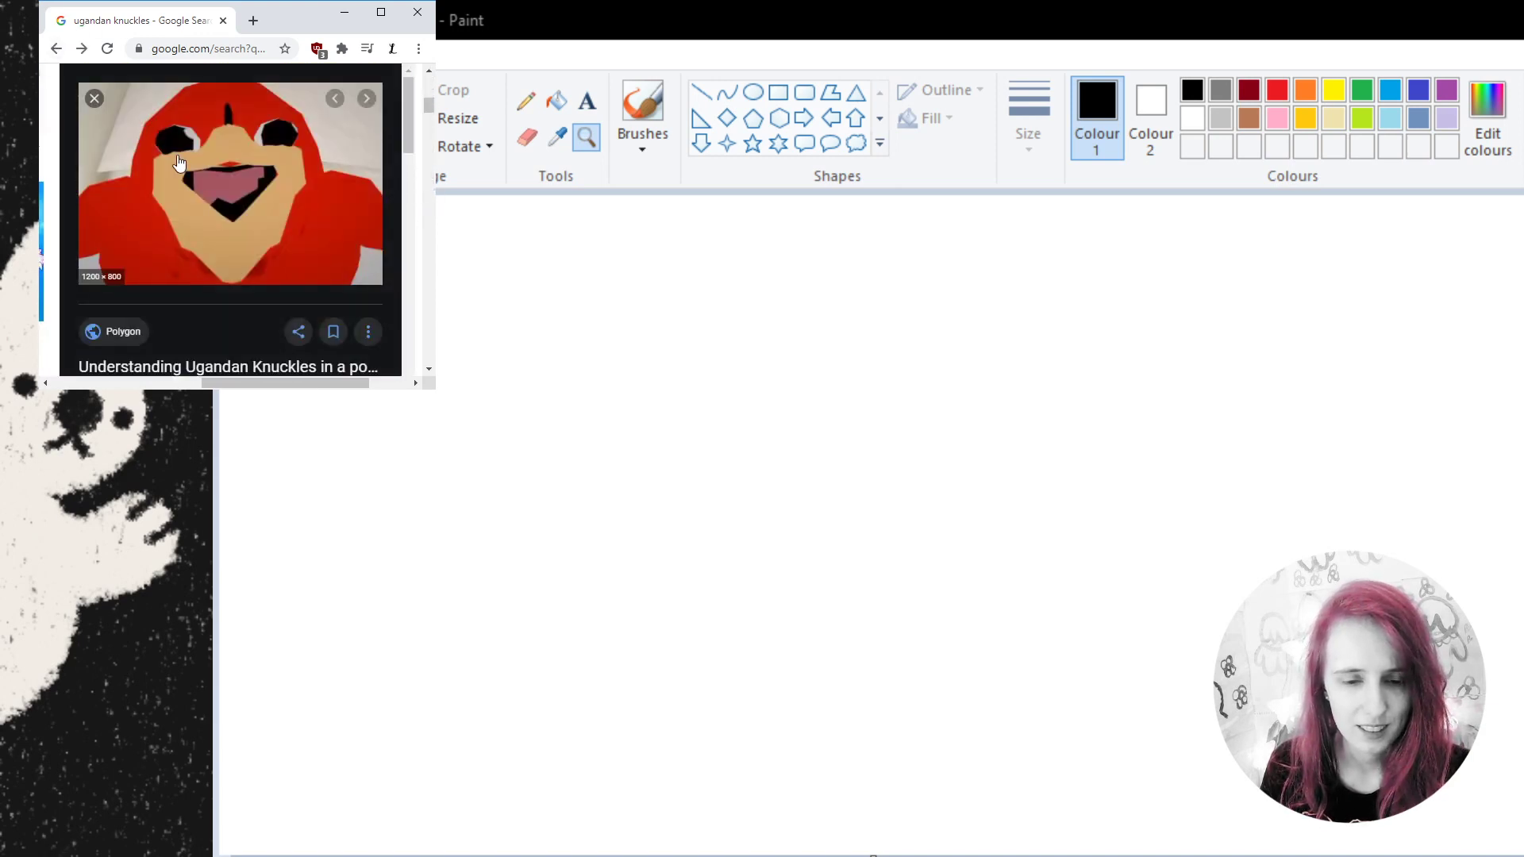
{"action": "left_click", "coordinate": [56, 48]}
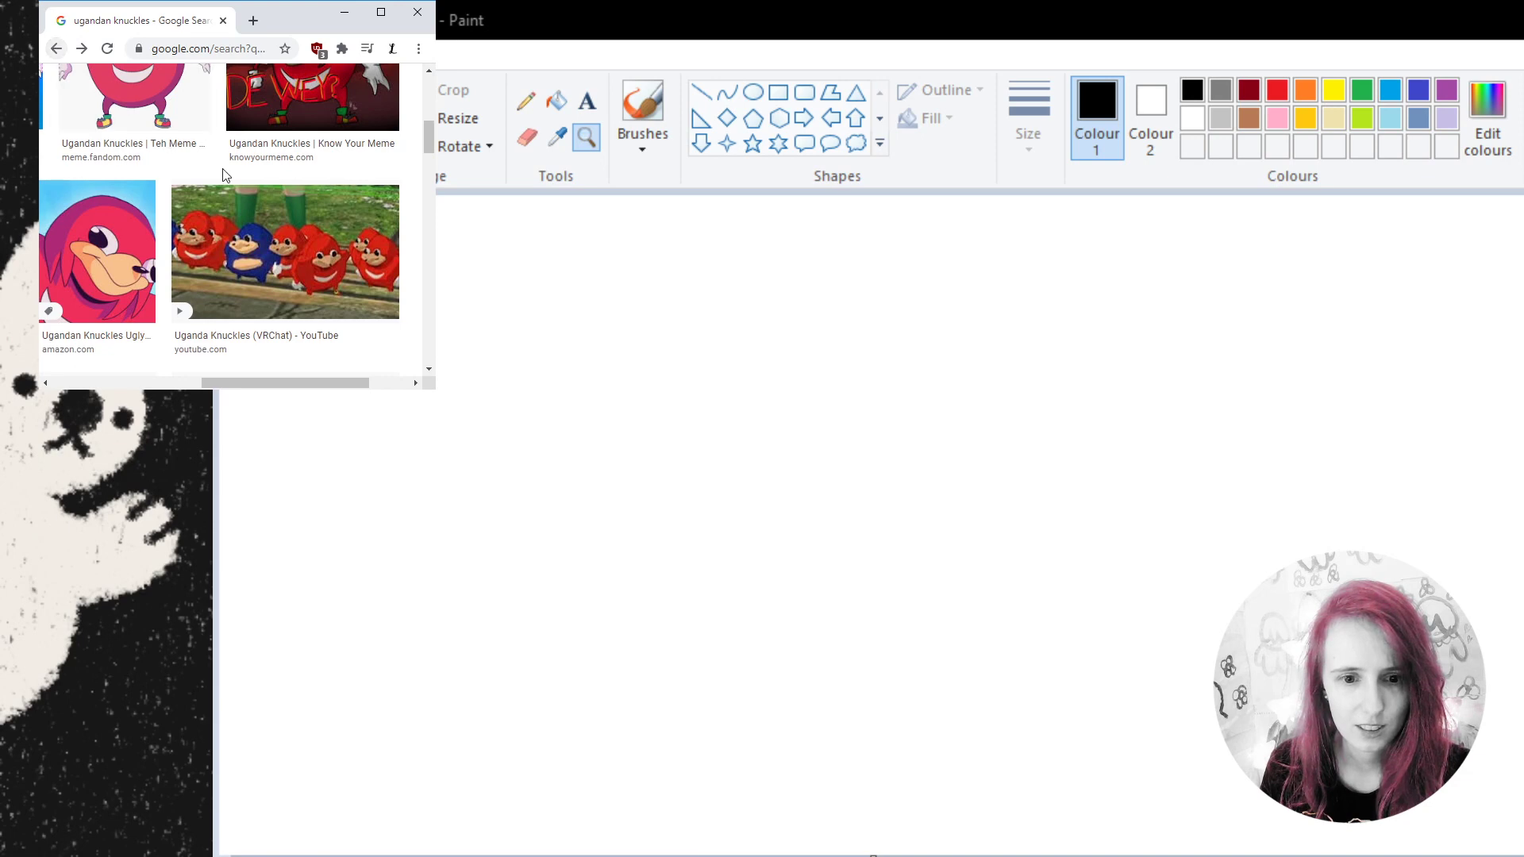
{"action": "scroll", "coordinate": [228, 175], "scroll_direction": "up", "scroll_amount": 5}
{"action": "scroll", "coordinate": [228, 175], "scroll_direction": "down", "scroll_amount": 4}
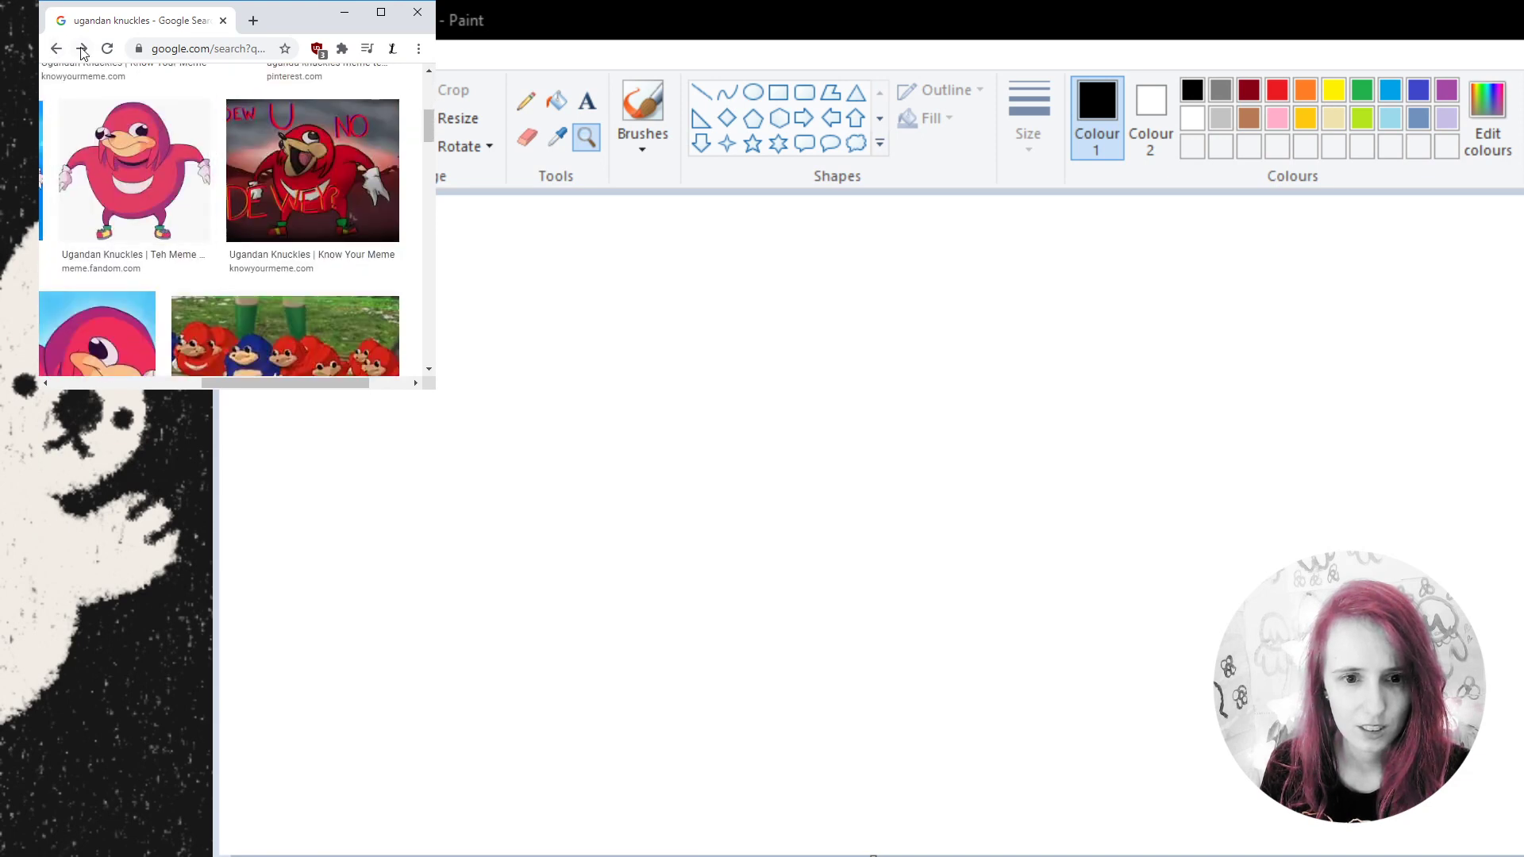
- Open the full-body meme.fandom.com picture in its own tab beside the Polygon preview and shift the browser window slightly lower
{"action": "left_click", "coordinate": [129, 143]}
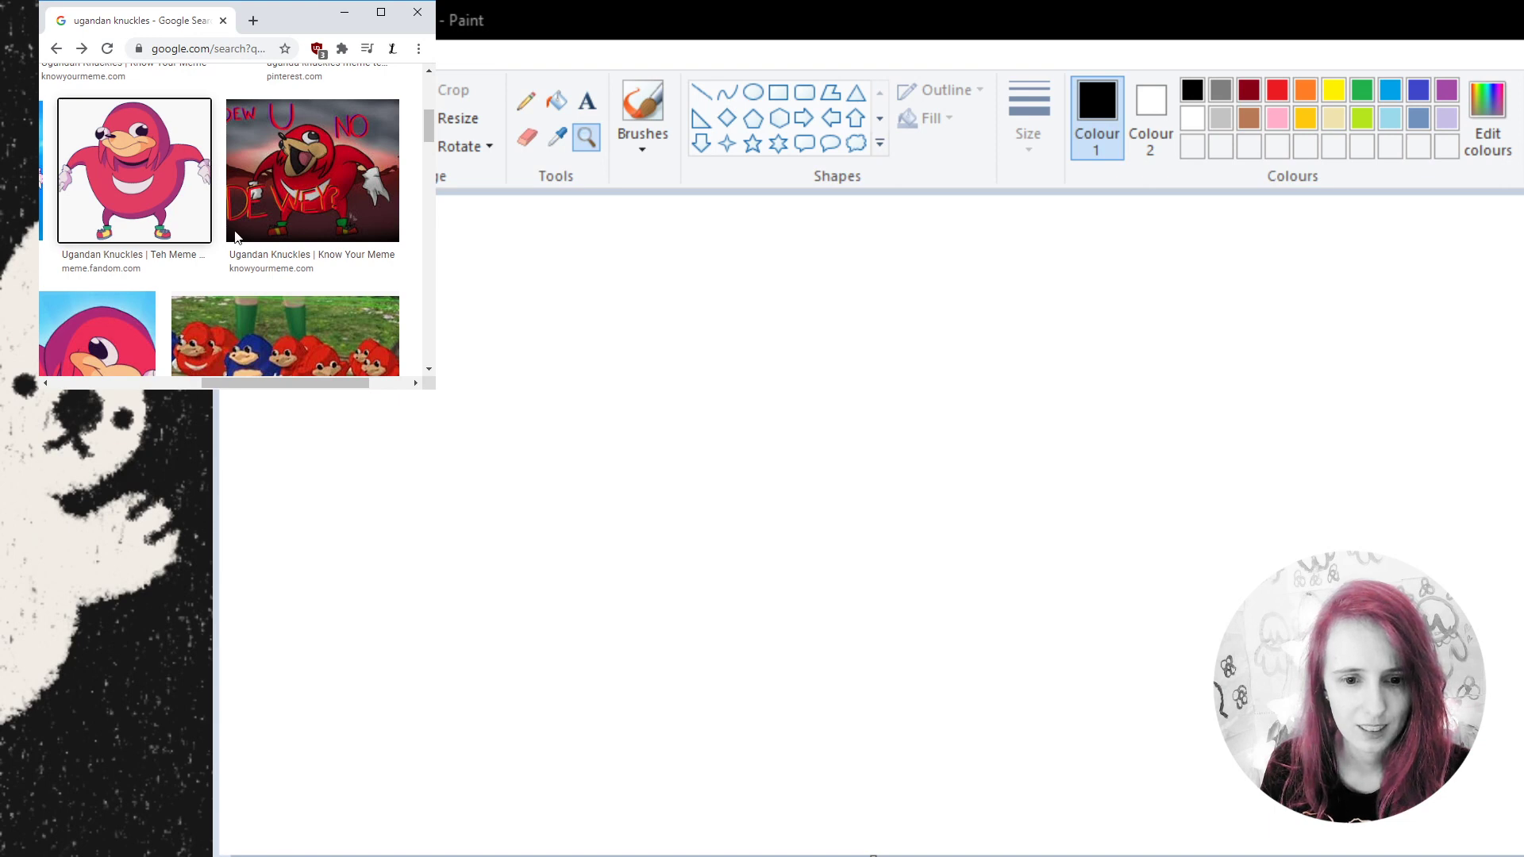
{"action": "middle_click", "coordinate": [241, 259]}
{"action": "left_click", "coordinate": [83, 49]}
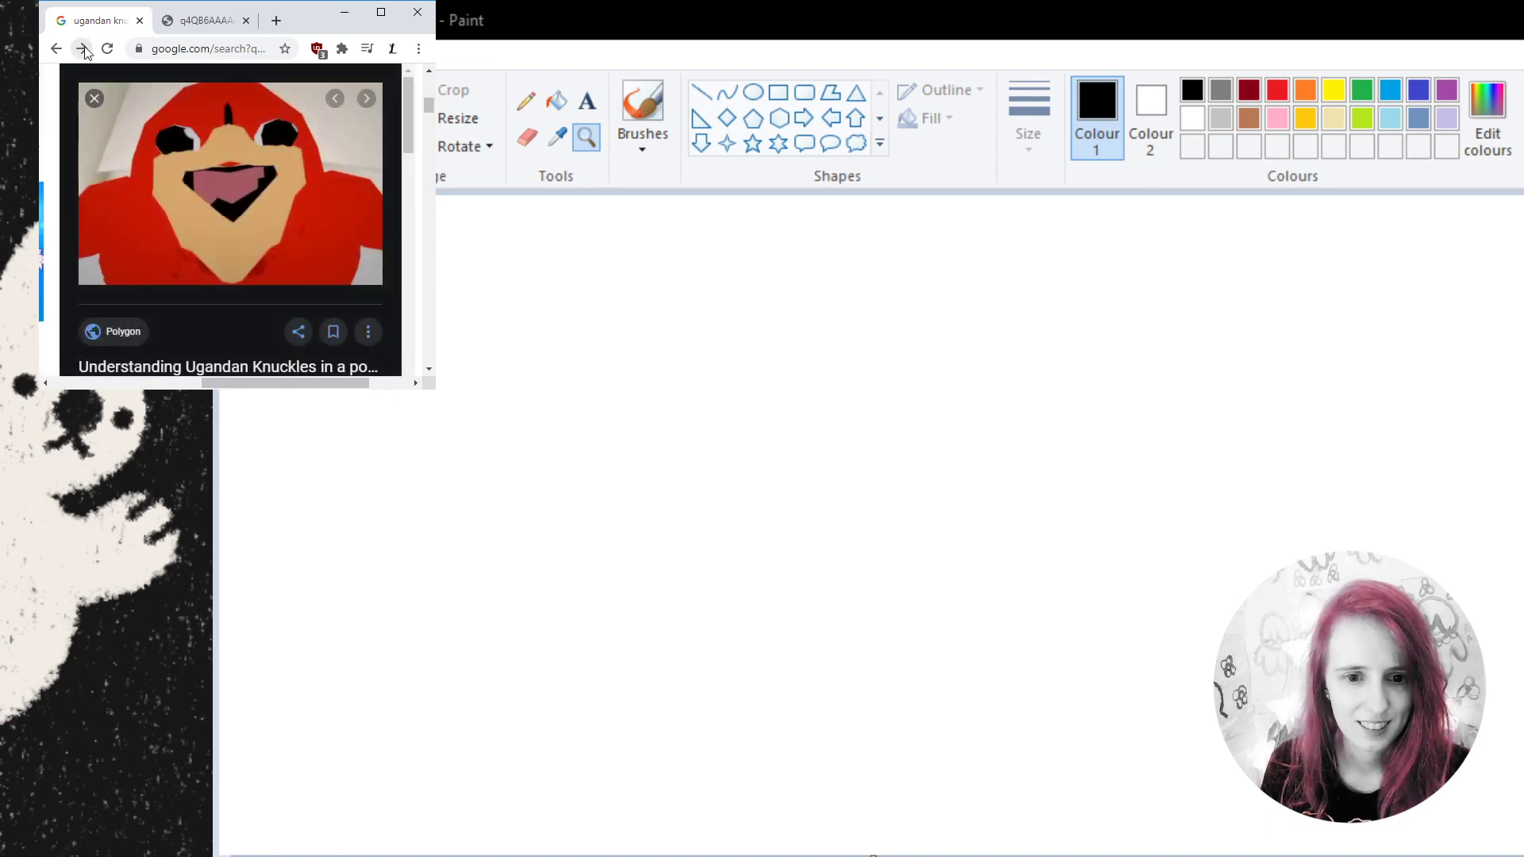
{"action": "left_click", "coordinate": [195, 26]}
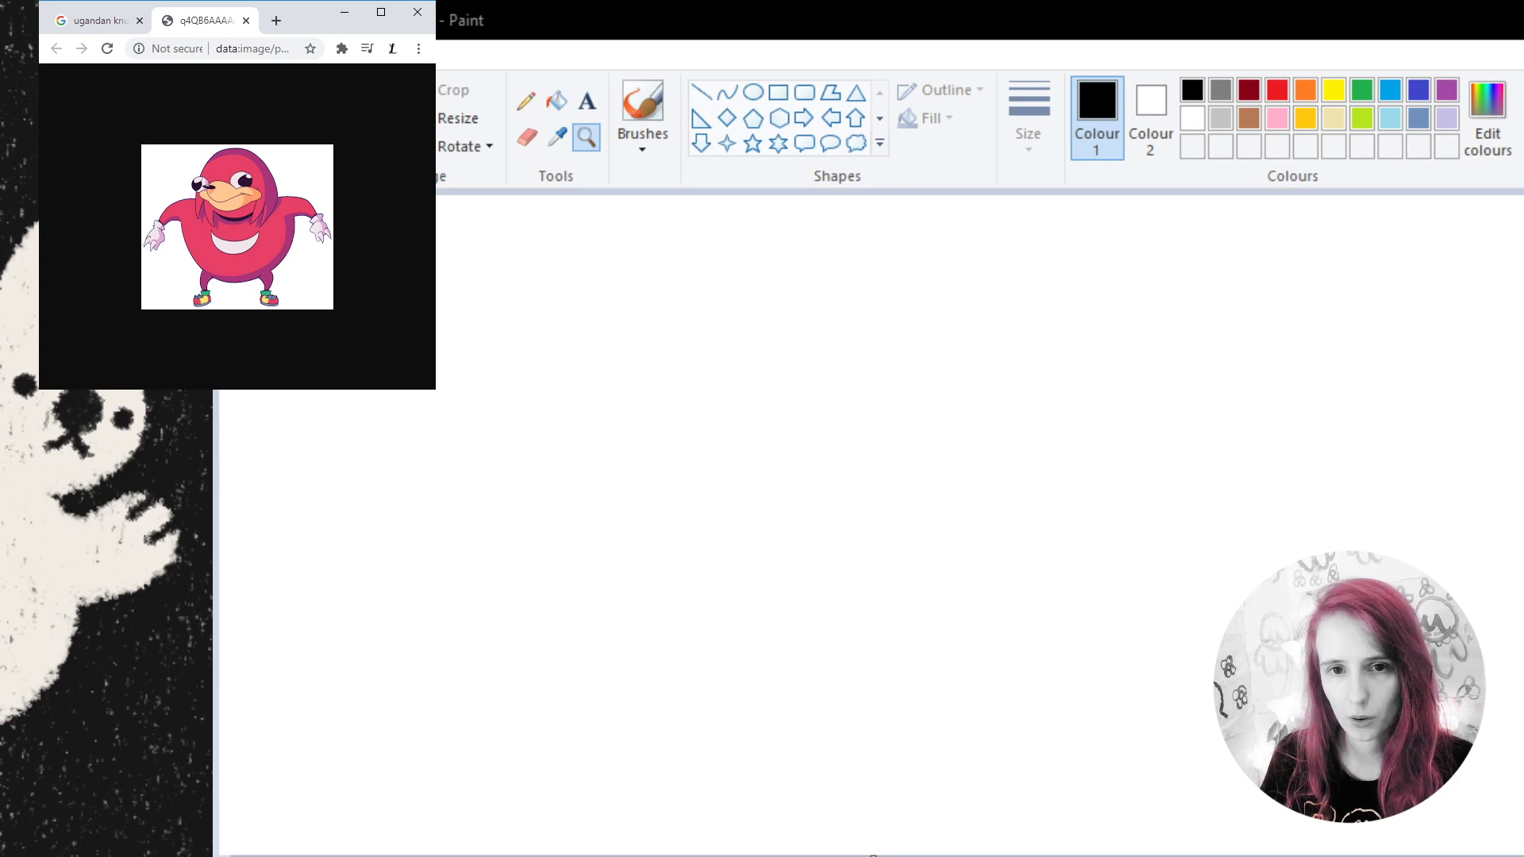
{"action": "left_click_drag", "start_coordinate": [310, 17], "coordinate": [294, 59]}
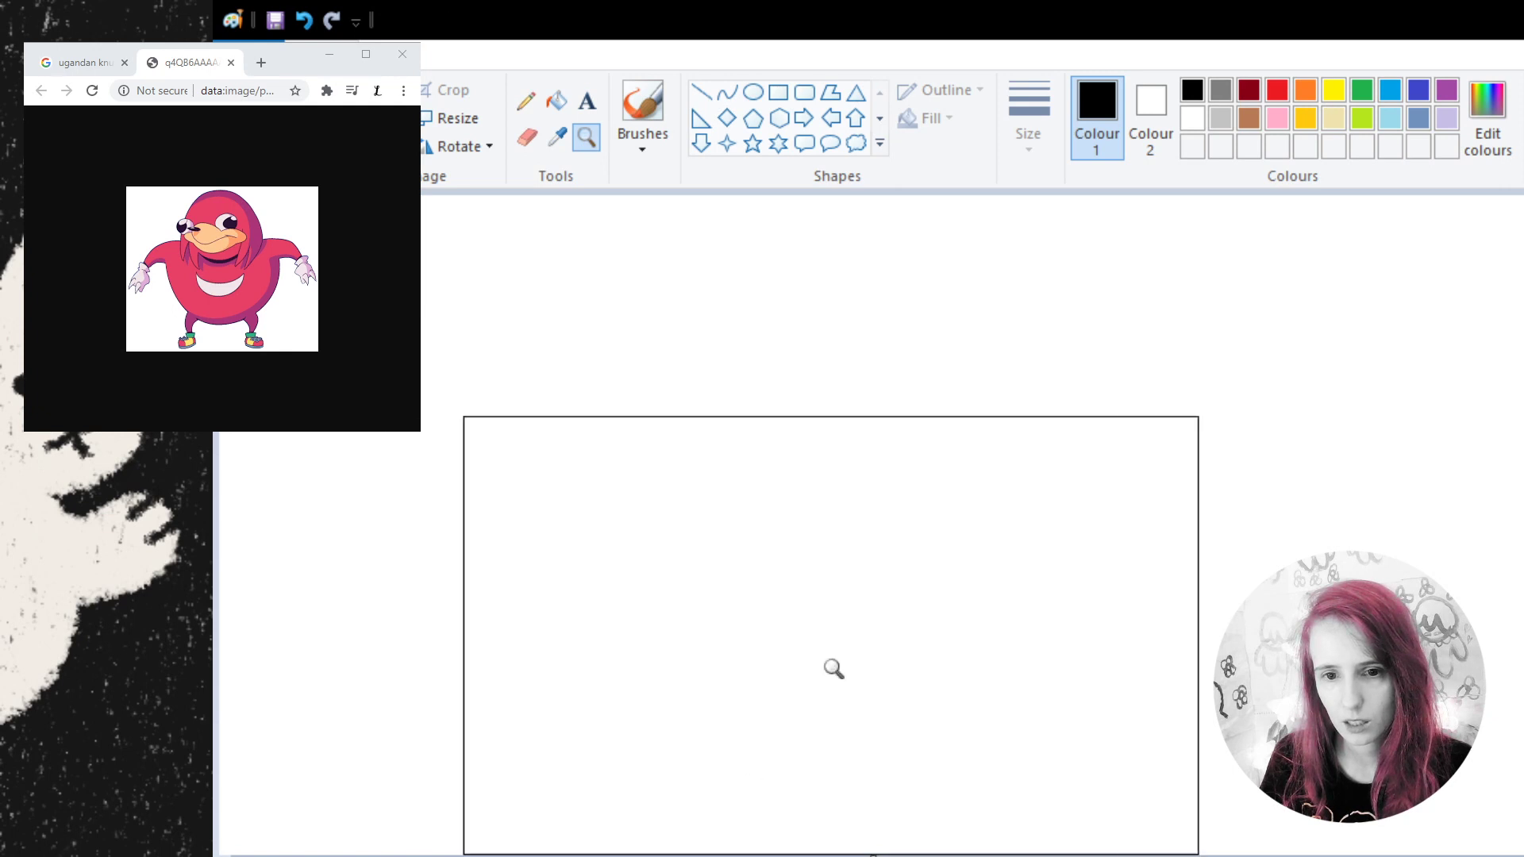
- Set Colour 1 to a custom pinkish red for the brush, and undo a test stroke made on the canvas
{"action": "left_click", "coordinate": [1277, 91]}
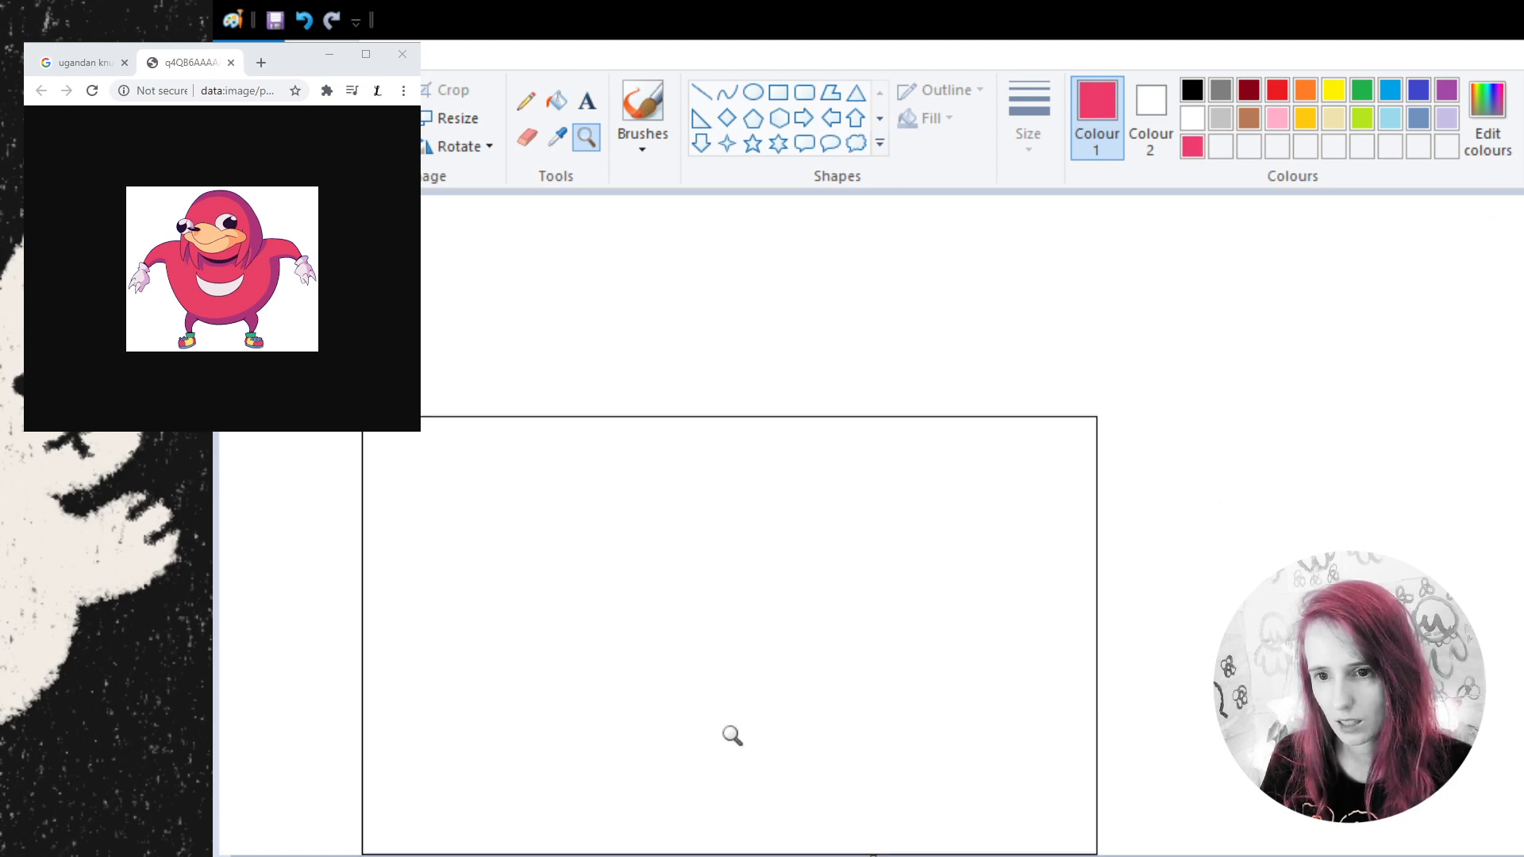
{"action": "left_click", "coordinate": [656, 111]}
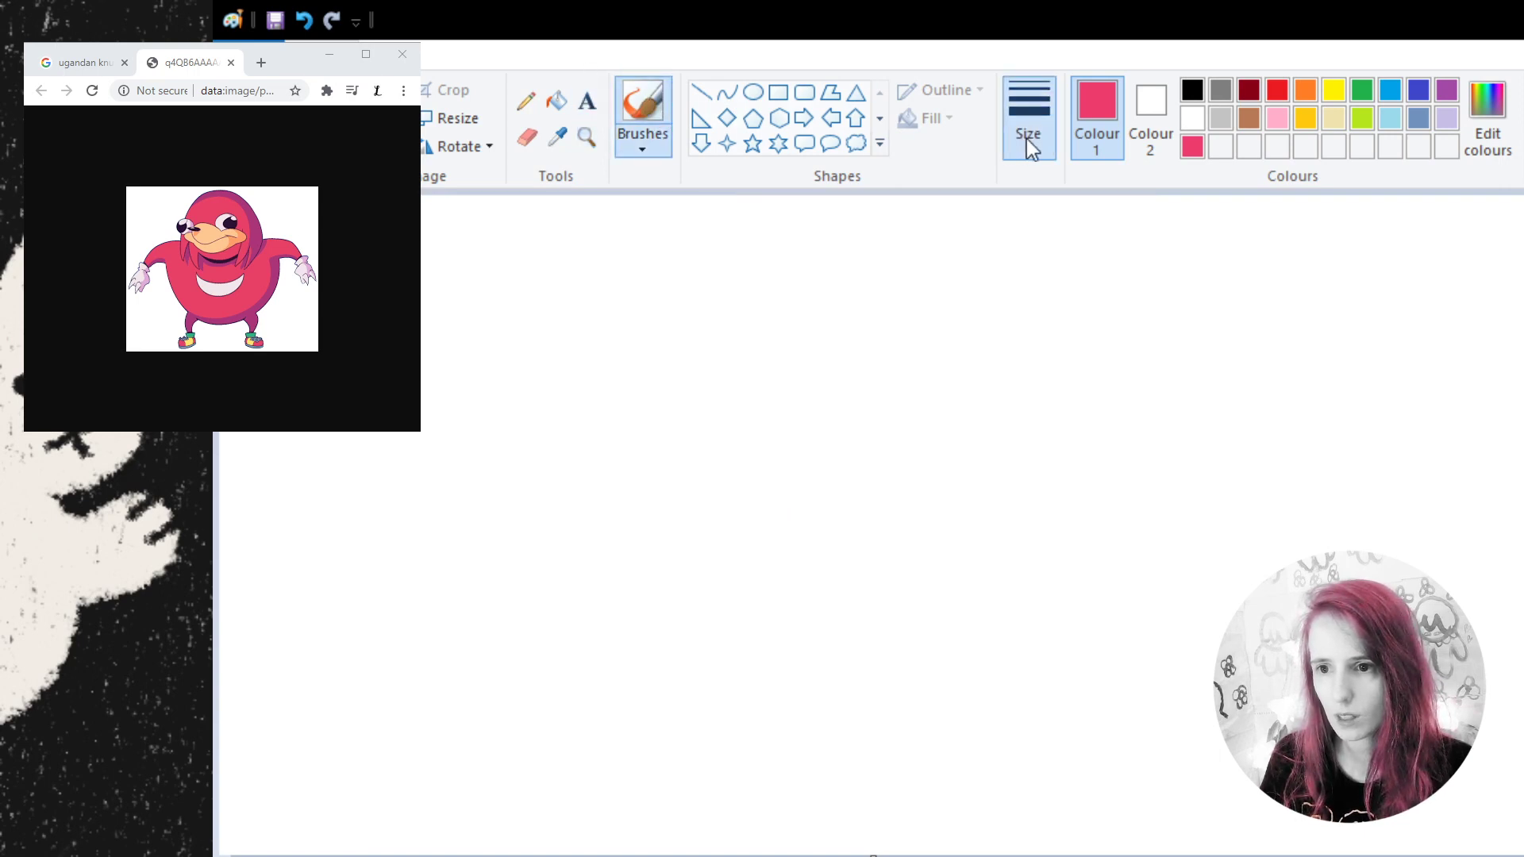
{"action": "left_click_drag", "start_coordinate": [826, 333], "coordinate": [1060, 510]}
{"action": "left_click", "coordinate": [304, 19]}
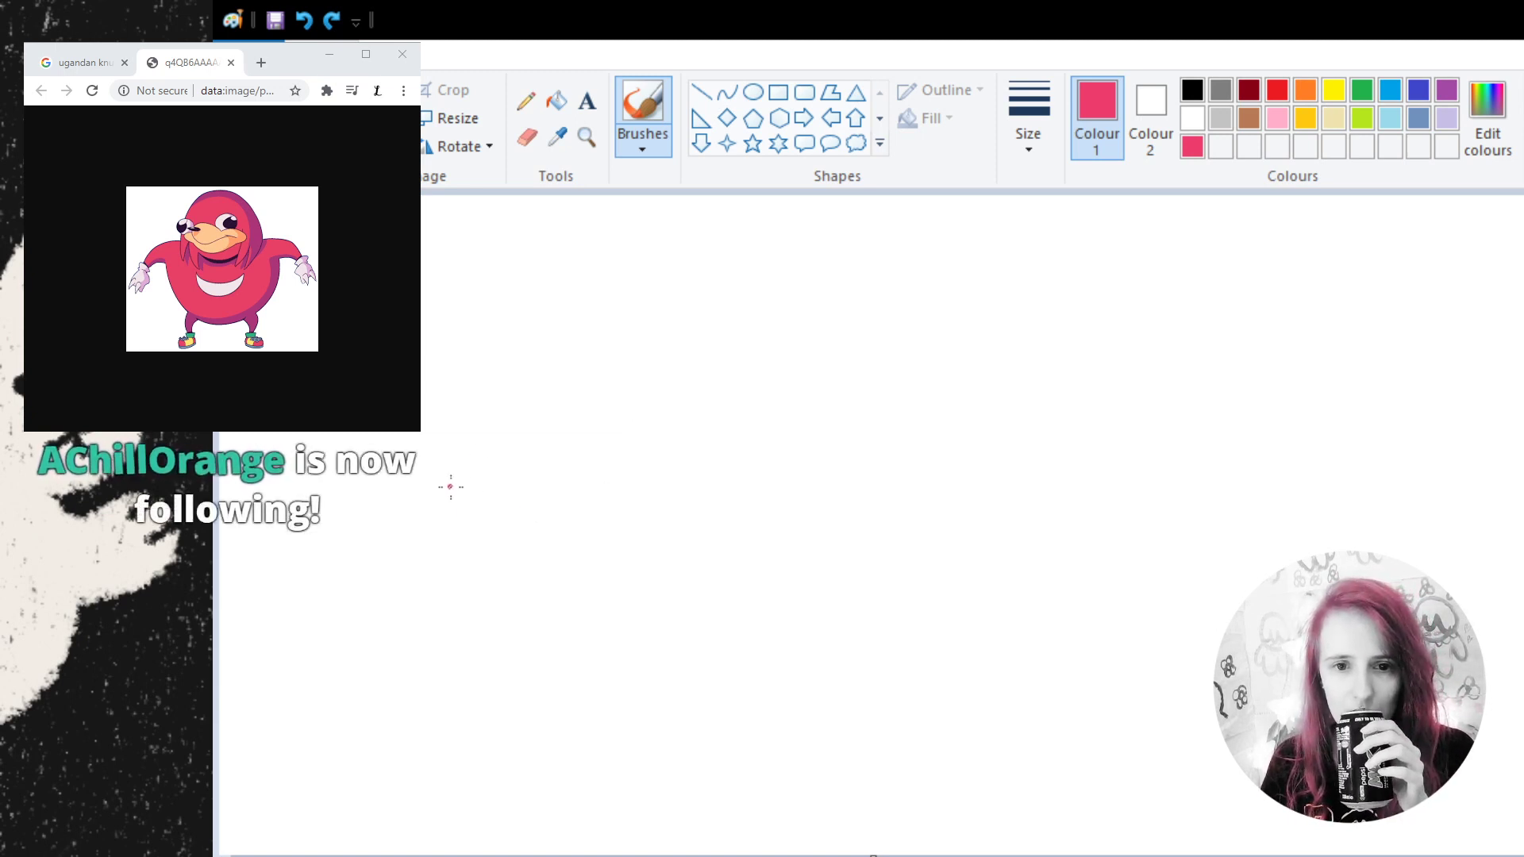
- Brush the character's head outline as a rounded arch with jagged quill tips at both lower ends
{"action": "mouse_move", "coordinate": [502, 389]}
{"action": "left_mouse_down"}
{"action": "mouse_move", "coordinate": [527, 339]}
{"action": "mouse_move", "coordinate": [619, 296]}
{"action": "mouse_move", "coordinate": [694, 347]}
{"action": "mouse_move", "coordinate": [713, 386]}
{"action": "left_mouse_up"}
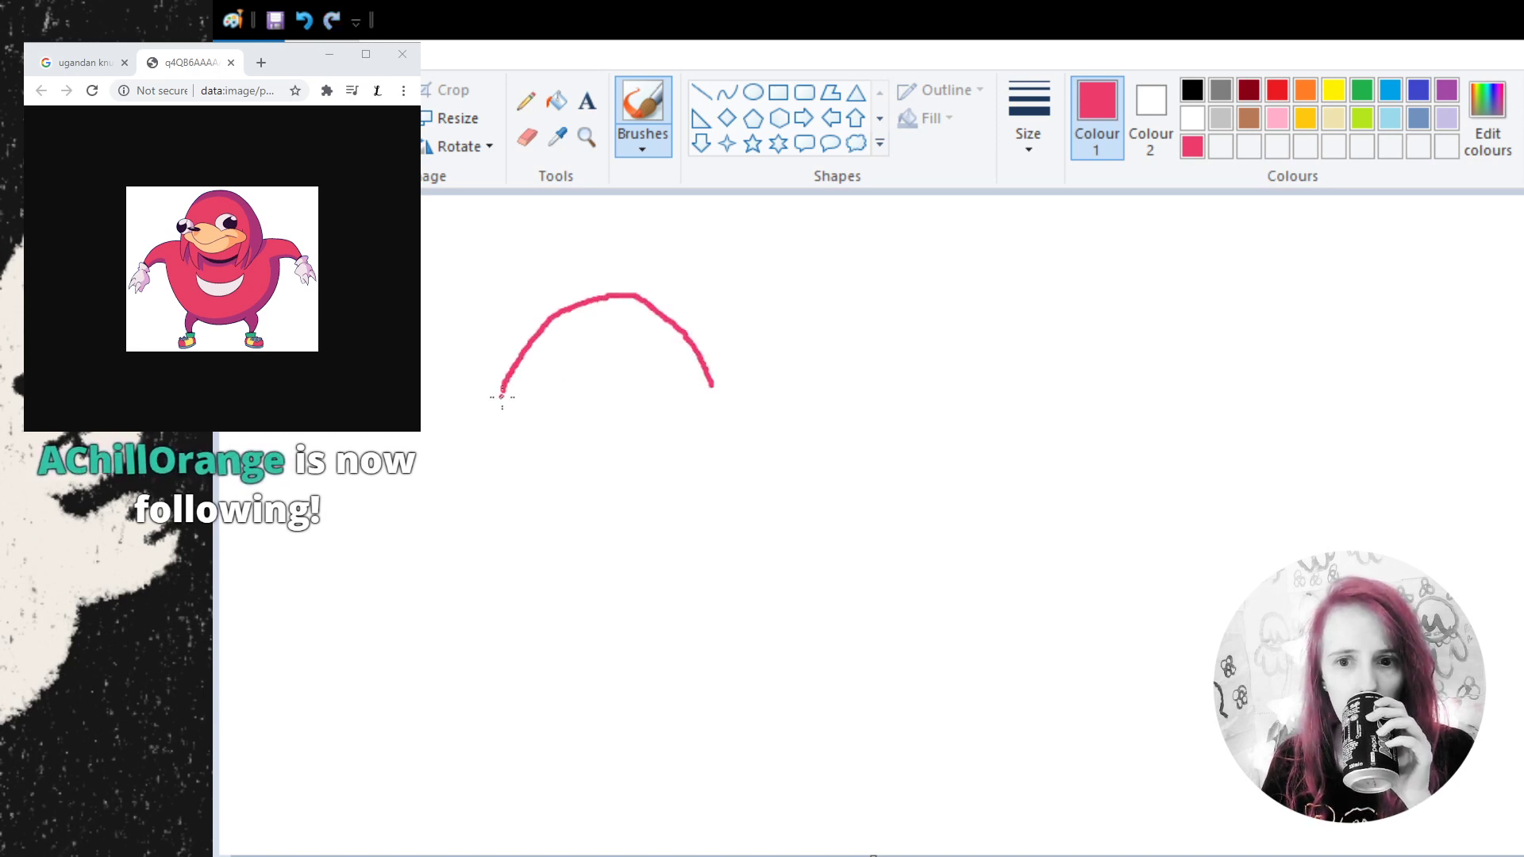
{"action": "mouse_move", "coordinate": [500, 391]}
{"action": "left_mouse_down"}
{"action": "mouse_move", "coordinate": [522, 459]}
{"action": "mouse_move", "coordinate": [561, 437]}
{"action": "mouse_move", "coordinate": [580, 444]}
{"action": "left_mouse_up"}
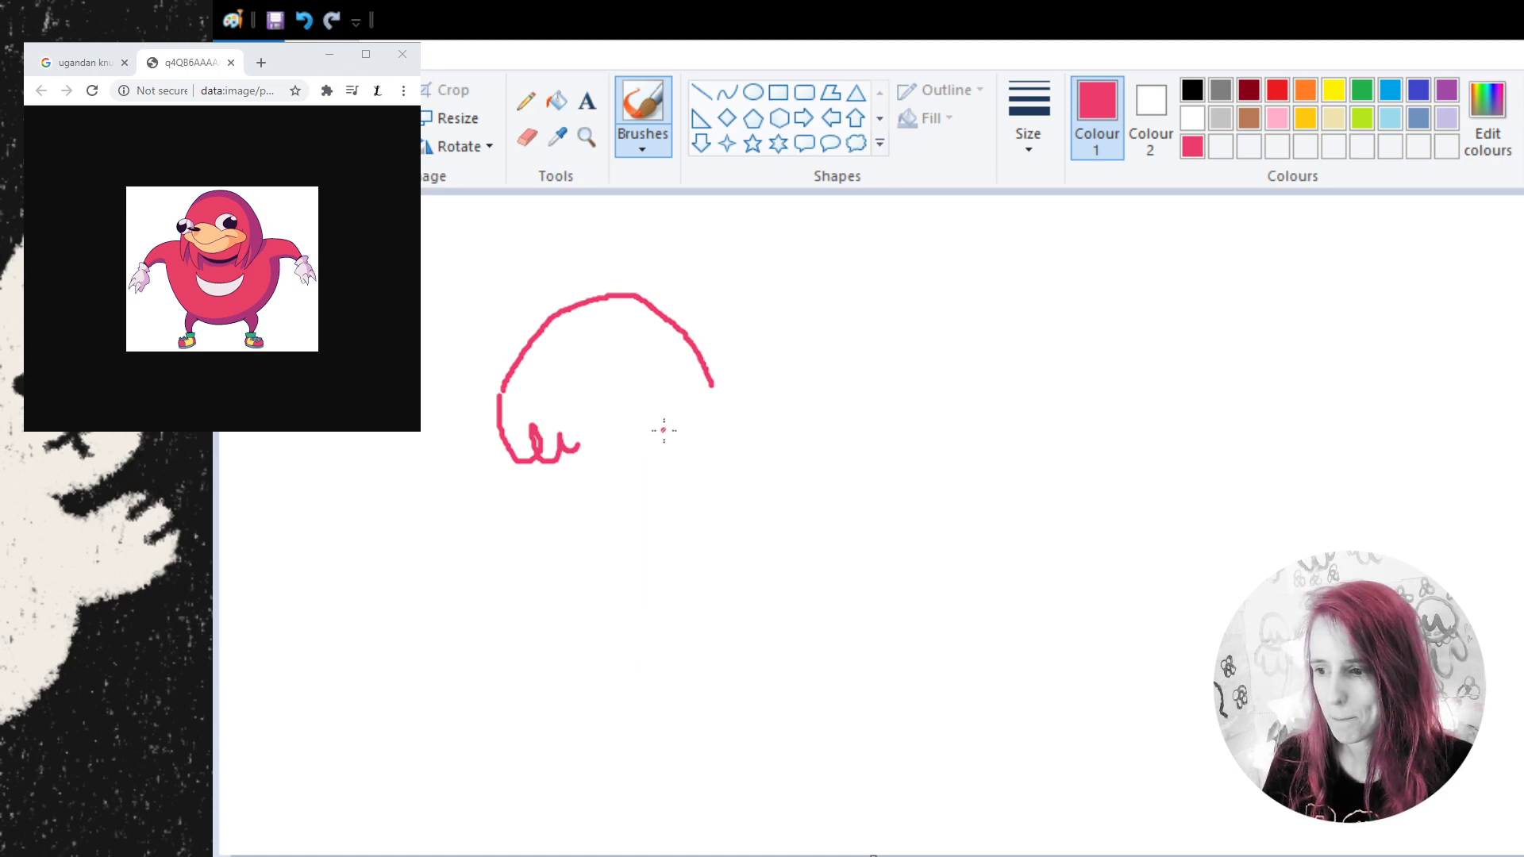
{"action": "mouse_move", "coordinate": [655, 422]}
{"action": "left_mouse_down"}
{"action": "mouse_move", "coordinate": [660, 444]}
{"action": "mouse_move", "coordinate": [705, 438]}
{"action": "mouse_move", "coordinate": [713, 388]}
{"action": "left_mouse_up"}
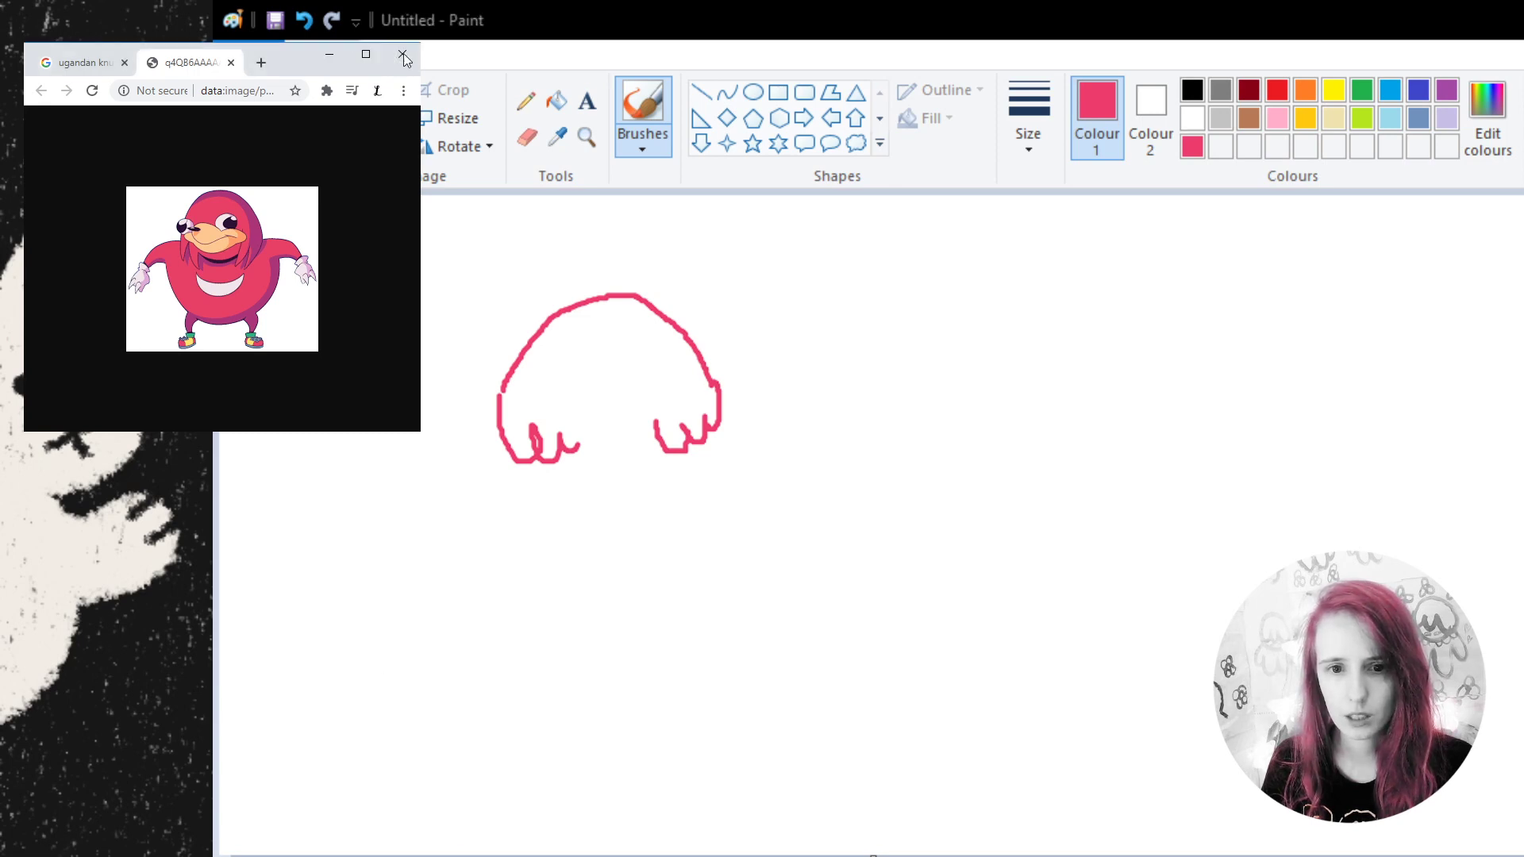
- Bring up the Polygon face preview as reference and brush a muzzle outline with a rounded bump at the top inside the head
{"action": "left_click", "coordinate": [95, 73]}
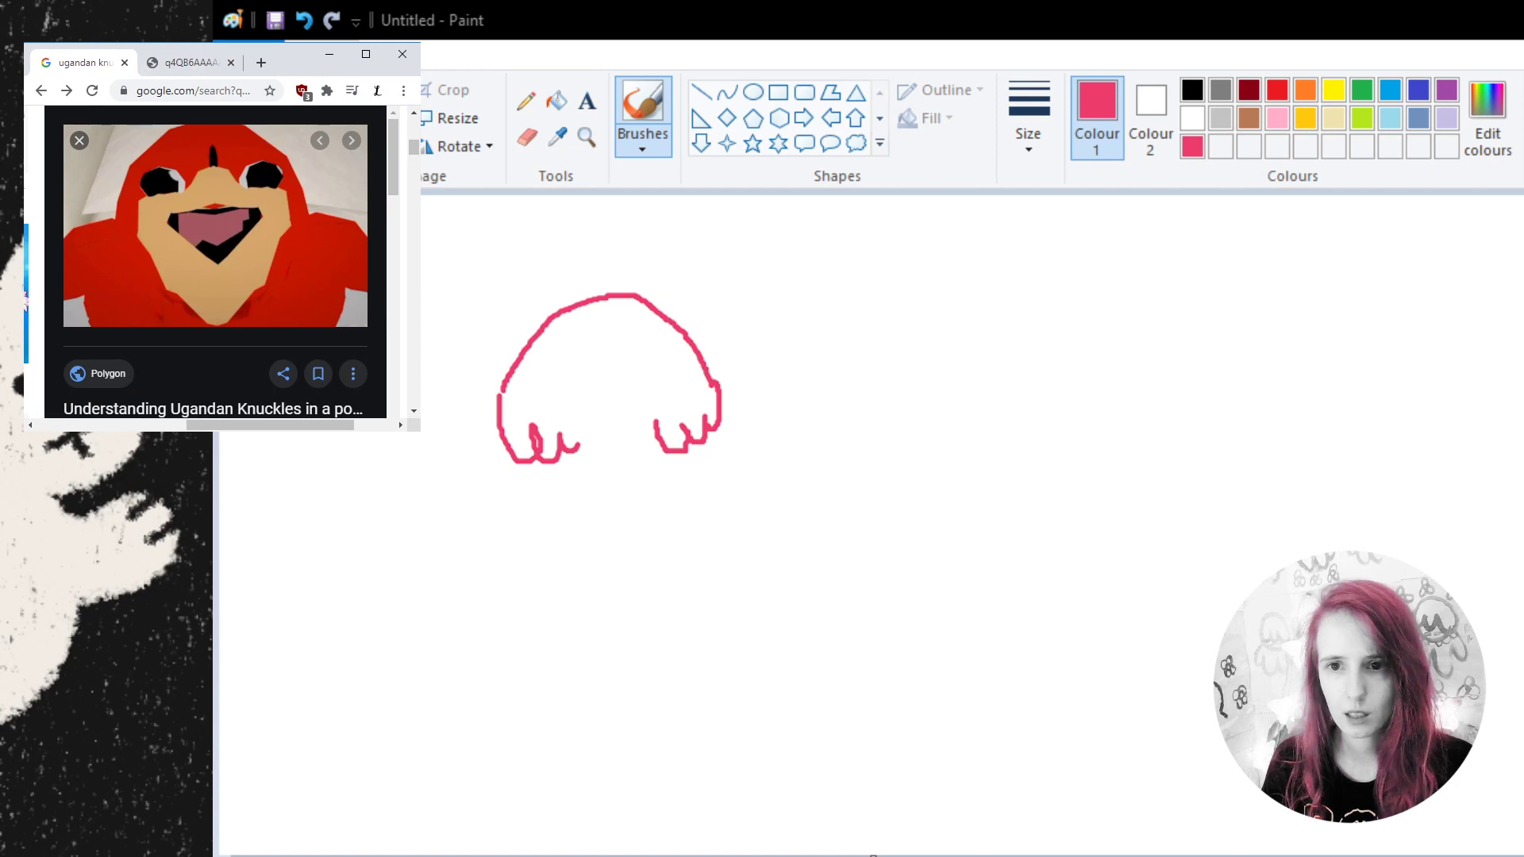
{"action": "left_click", "coordinate": [660, 49]}
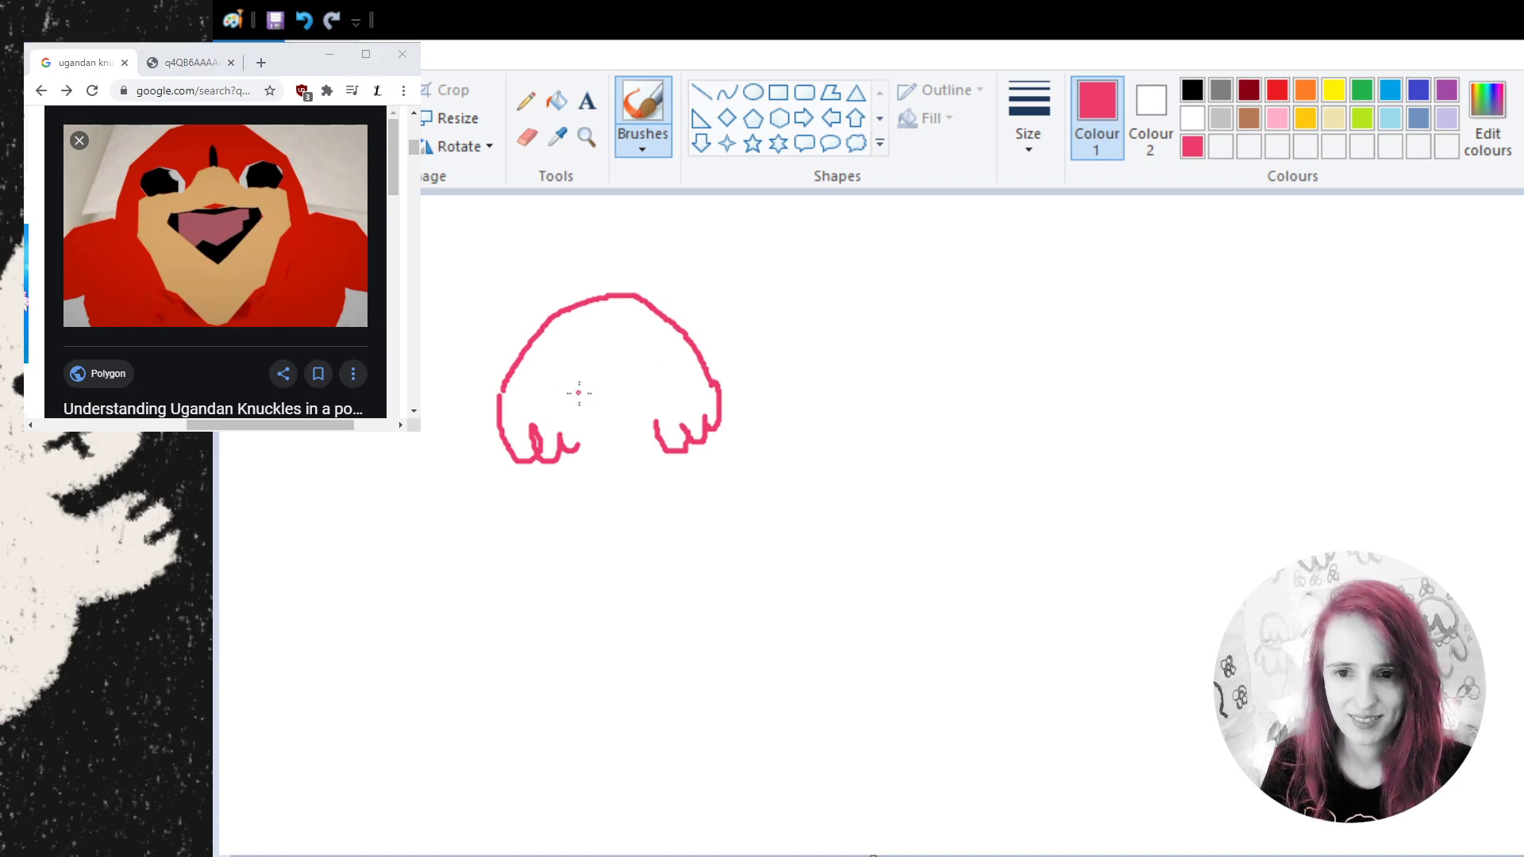
{"action": "mouse_move", "coordinate": [582, 379]}
{"action": "left_mouse_down"}
{"action": "mouse_move", "coordinate": [622, 353]}
{"action": "mouse_move", "coordinate": [667, 373]}
{"action": "left_mouse_up"}
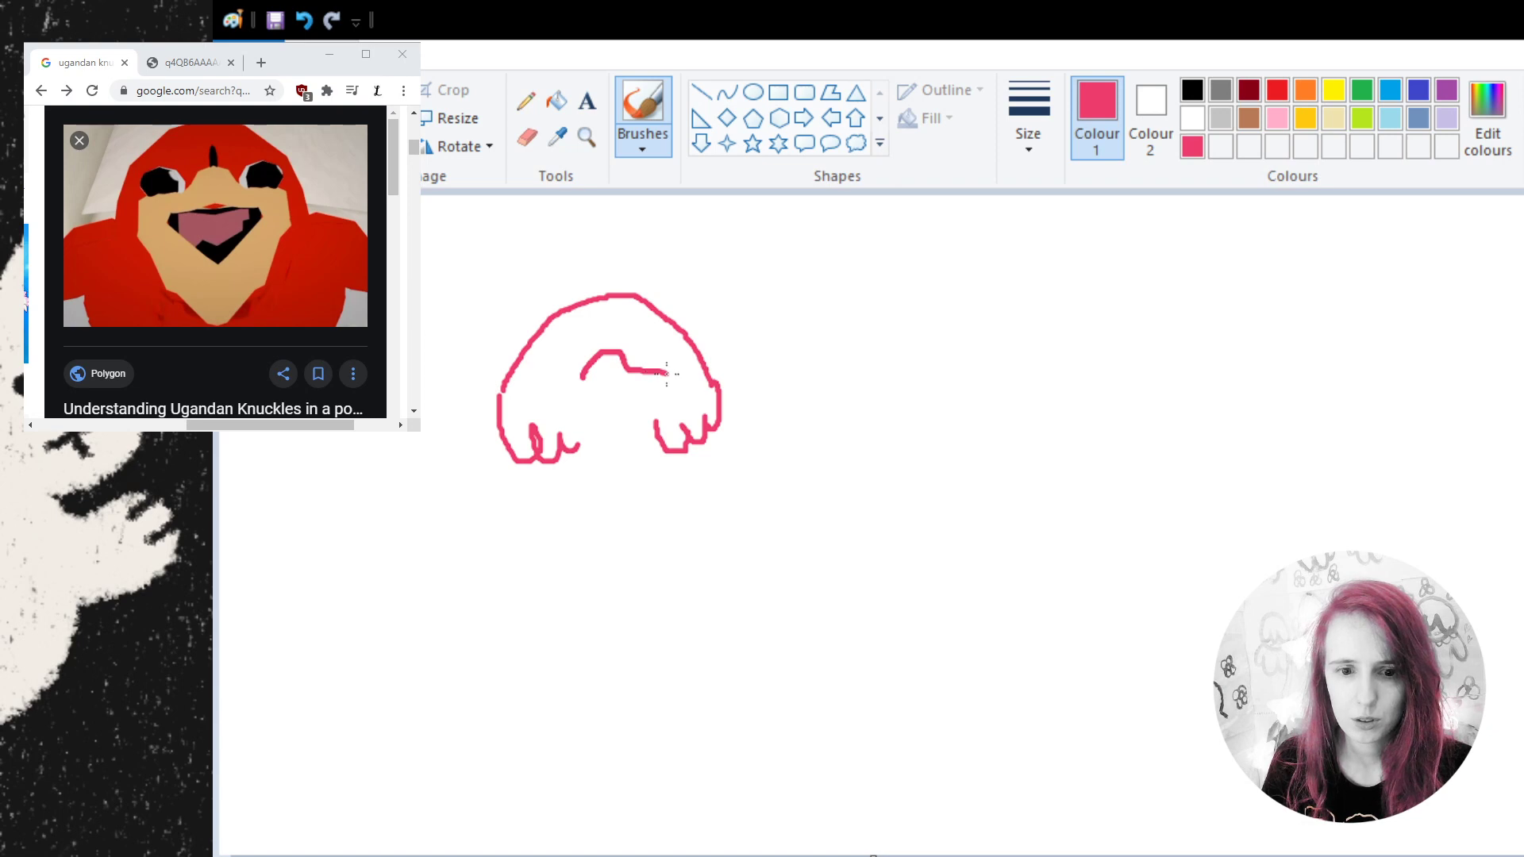
{"action": "left_click", "coordinate": [304, 21]}
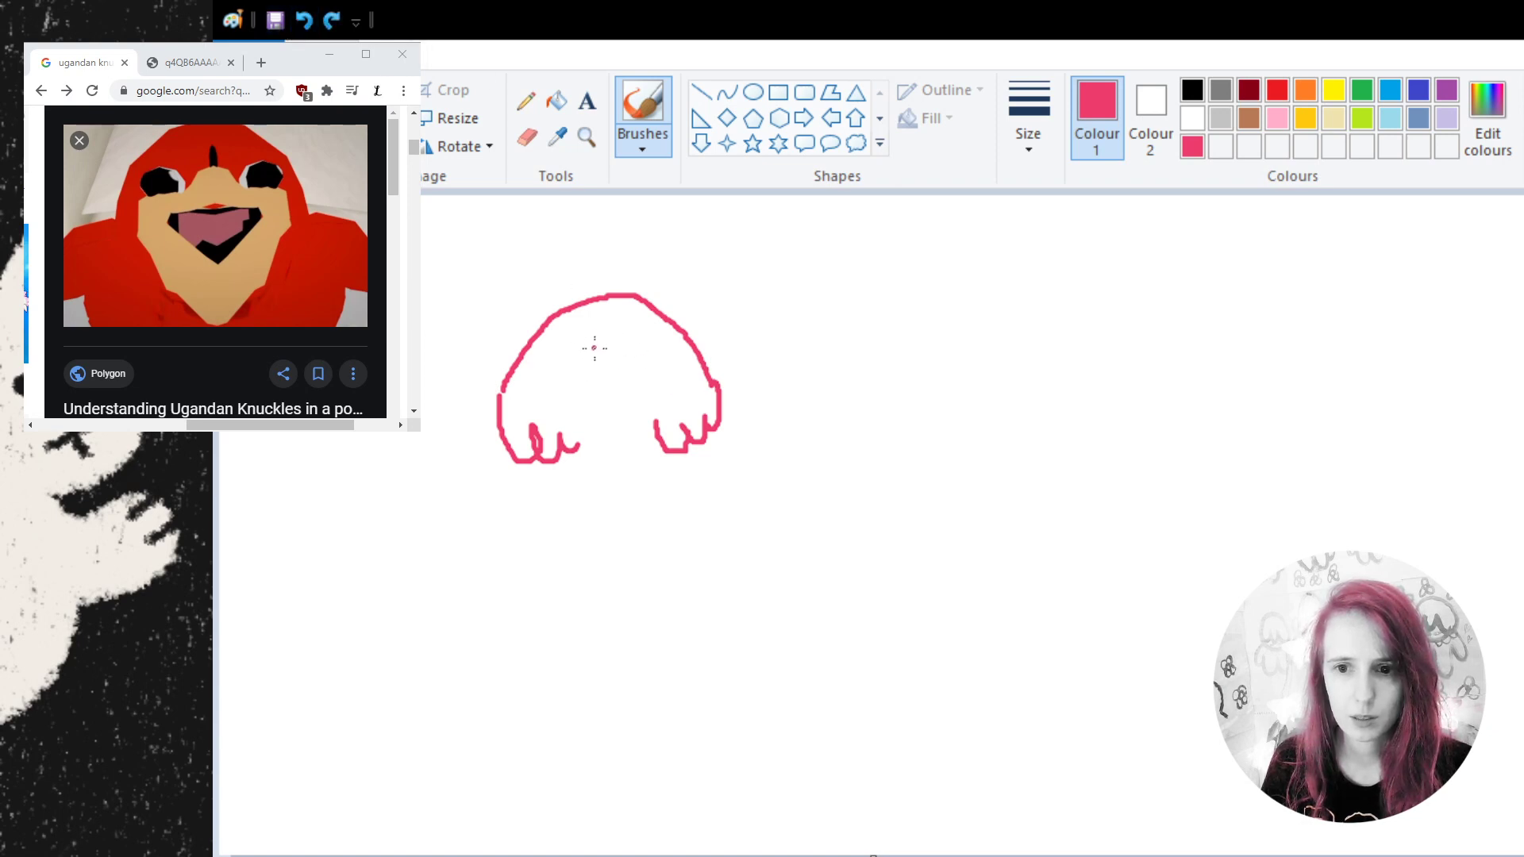
{"action": "mouse_move", "coordinate": [590, 343]}
{"action": "left_mouse_down"}
{"action": "mouse_move", "coordinate": [627, 322]}
{"action": "mouse_move", "coordinate": [665, 343]}
{"action": "mouse_move", "coordinate": [553, 350]}
{"action": "mouse_move", "coordinate": [592, 434]}
{"action": "mouse_move", "coordinate": [643, 417]}
{"action": "mouse_move", "coordinate": [665, 343]}
{"action": "left_mouse_up"}
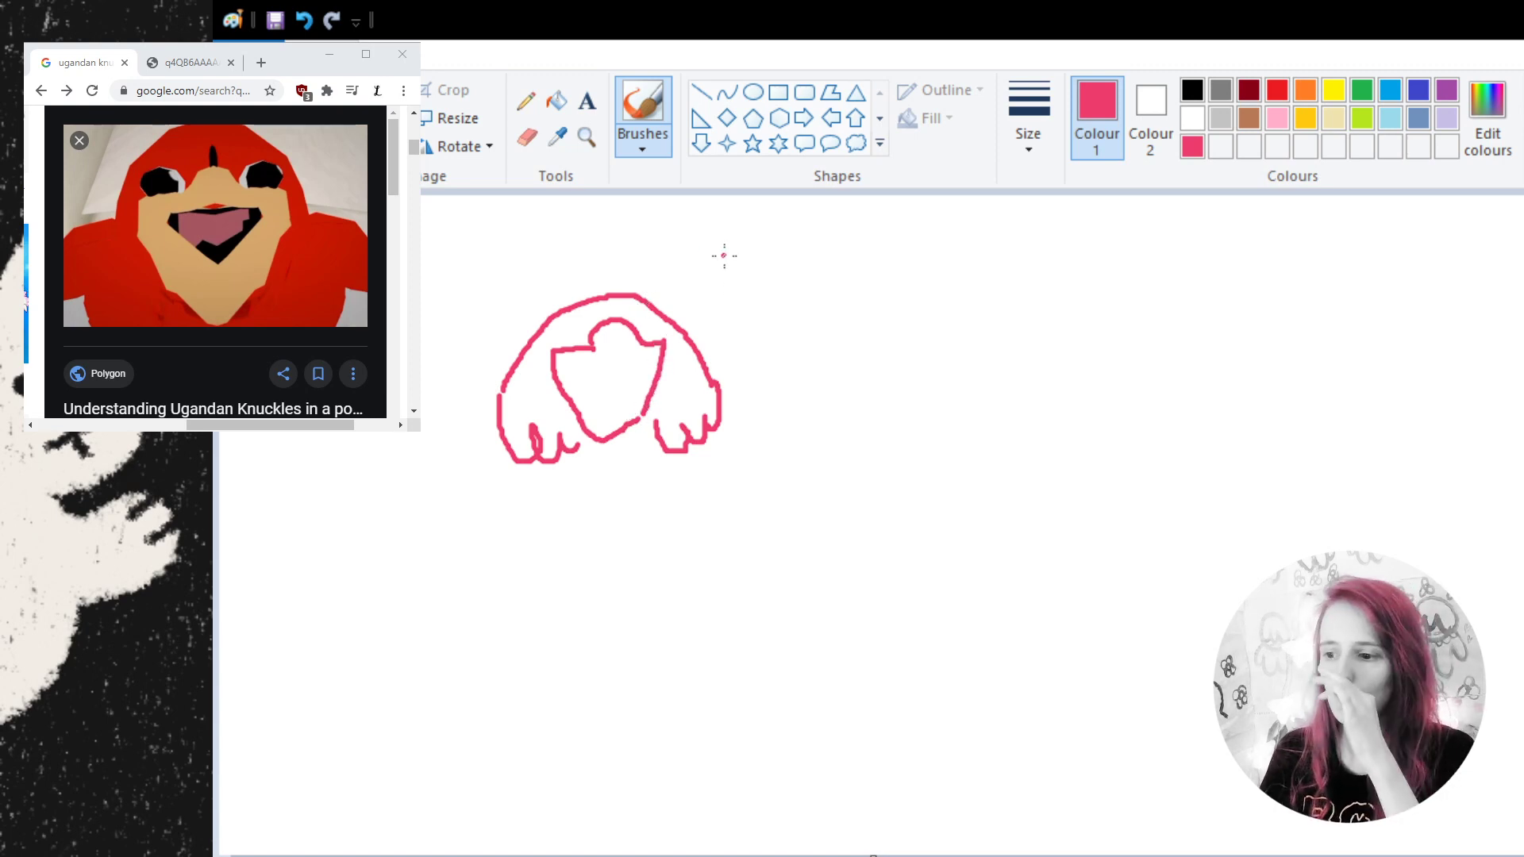
- Undo the muzzle's right side and chin strokes and redraw them as a wider, rounder curve
{"action": "left_click", "coordinate": [304, 21]}
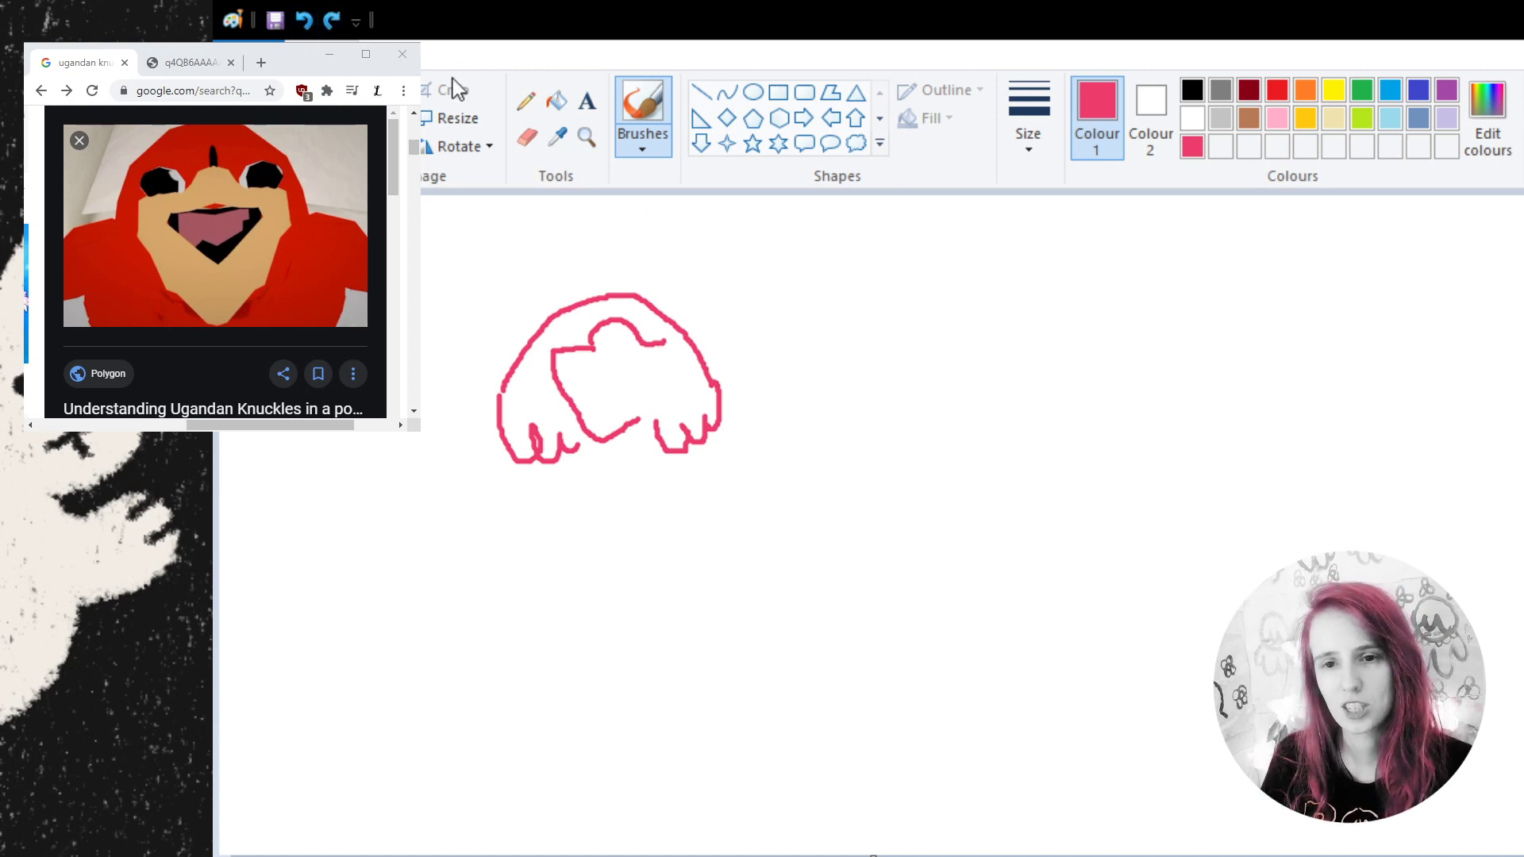
{"action": "left_click", "coordinate": [304, 22]}
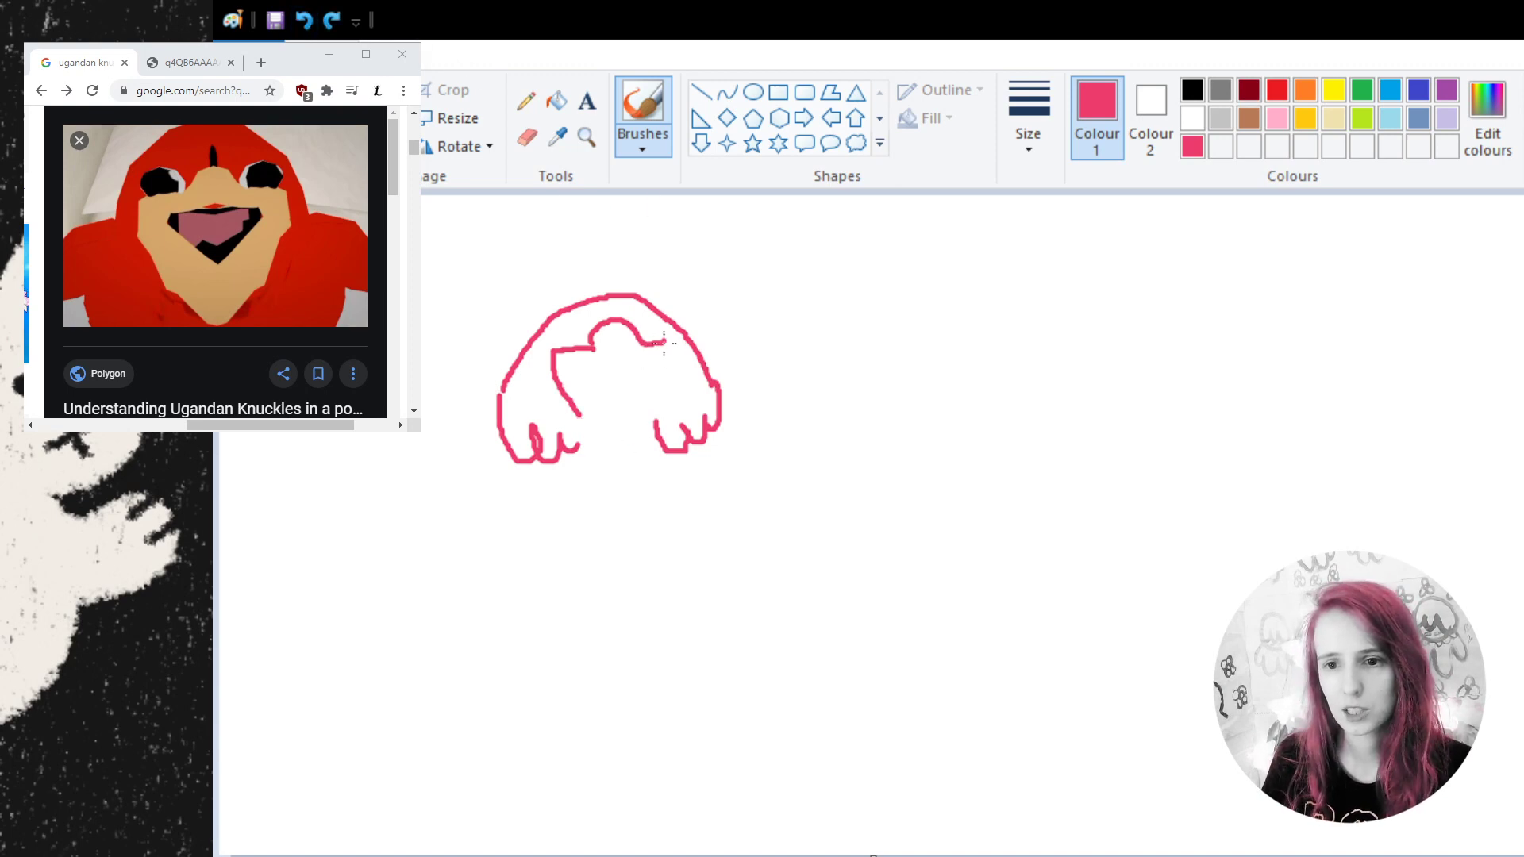
{"action": "mouse_move", "coordinate": [665, 340]}
{"action": "left_mouse_down"}
{"action": "mouse_move", "coordinate": [679, 365]}
{"action": "mouse_move", "coordinate": [649, 403]}
{"action": "mouse_move", "coordinate": [621, 426]}
{"action": "mouse_move", "coordinate": [577, 430]}
{"action": "mouse_move", "coordinate": [579, 413]}
{"action": "left_mouse_up"}
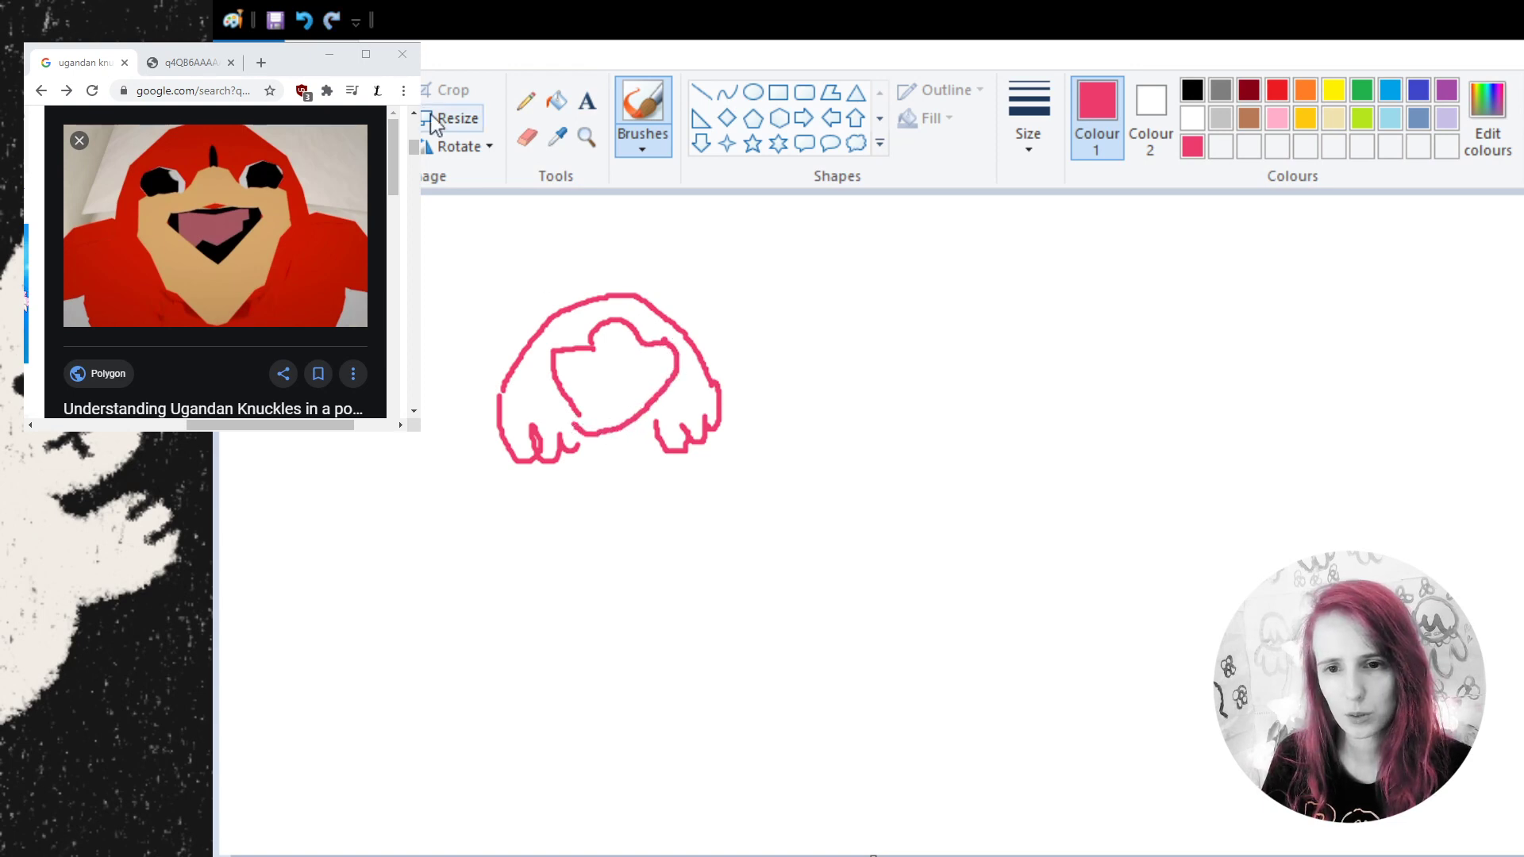
{"action": "left_click", "coordinate": [298, 21]}
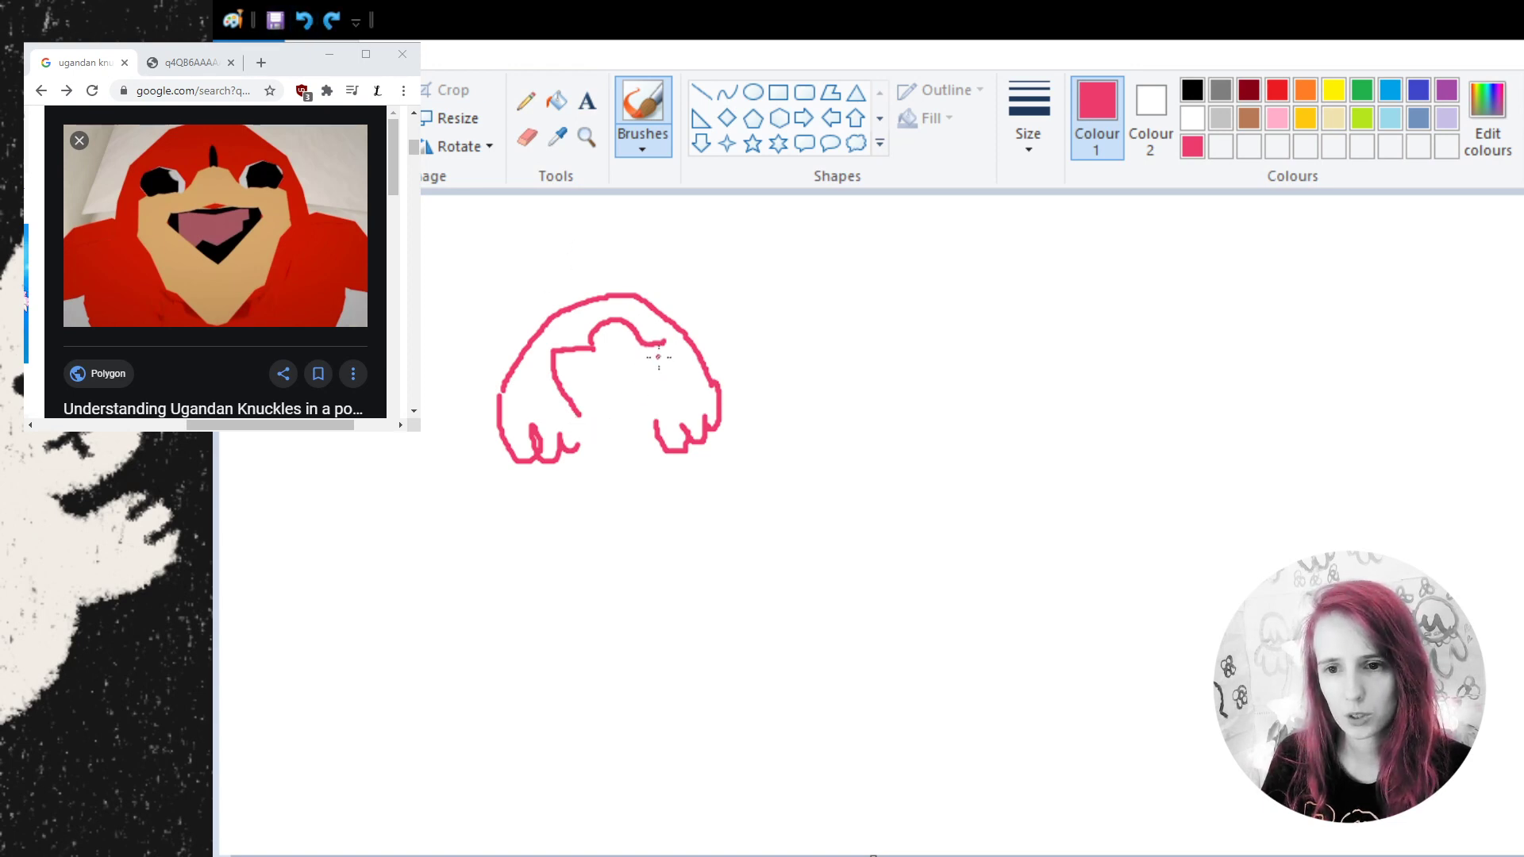
{"action": "mouse_move", "coordinate": [667, 340]}
{"action": "left_mouse_down"}
{"action": "mouse_move", "coordinate": [665, 401]}
{"action": "mouse_move", "coordinate": [639, 428]}
{"action": "mouse_move", "coordinate": [603, 432]}
{"action": "mouse_move", "coordinate": [579, 412]}
{"action": "left_mouse_up"}
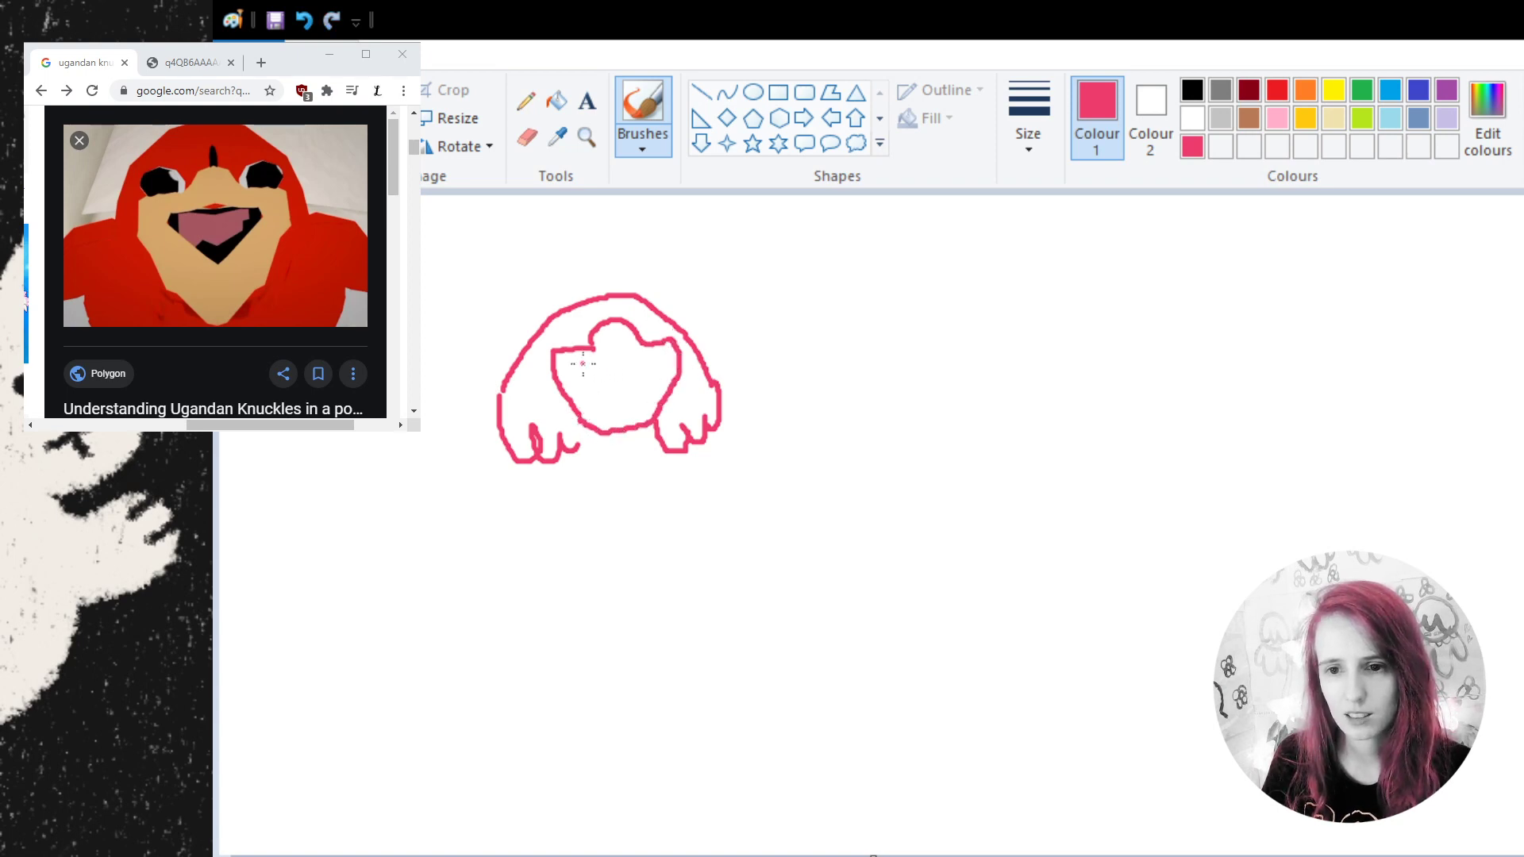
- Draw an open mouth inside the muzzle with a nearly straight upper edge and a pointed V-shaped bottom
{"action": "mouse_move", "coordinate": [582, 363]}
{"action": "left_mouse_down"}
{"action": "mouse_move", "coordinate": [657, 358]}
{"action": "mouse_move", "coordinate": [589, 379]}
{"action": "mouse_move", "coordinate": [609, 396]}
{"action": "mouse_move", "coordinate": [638, 393]}
{"action": "mouse_move", "coordinate": [654, 371]}
{"action": "left_mouse_up"}
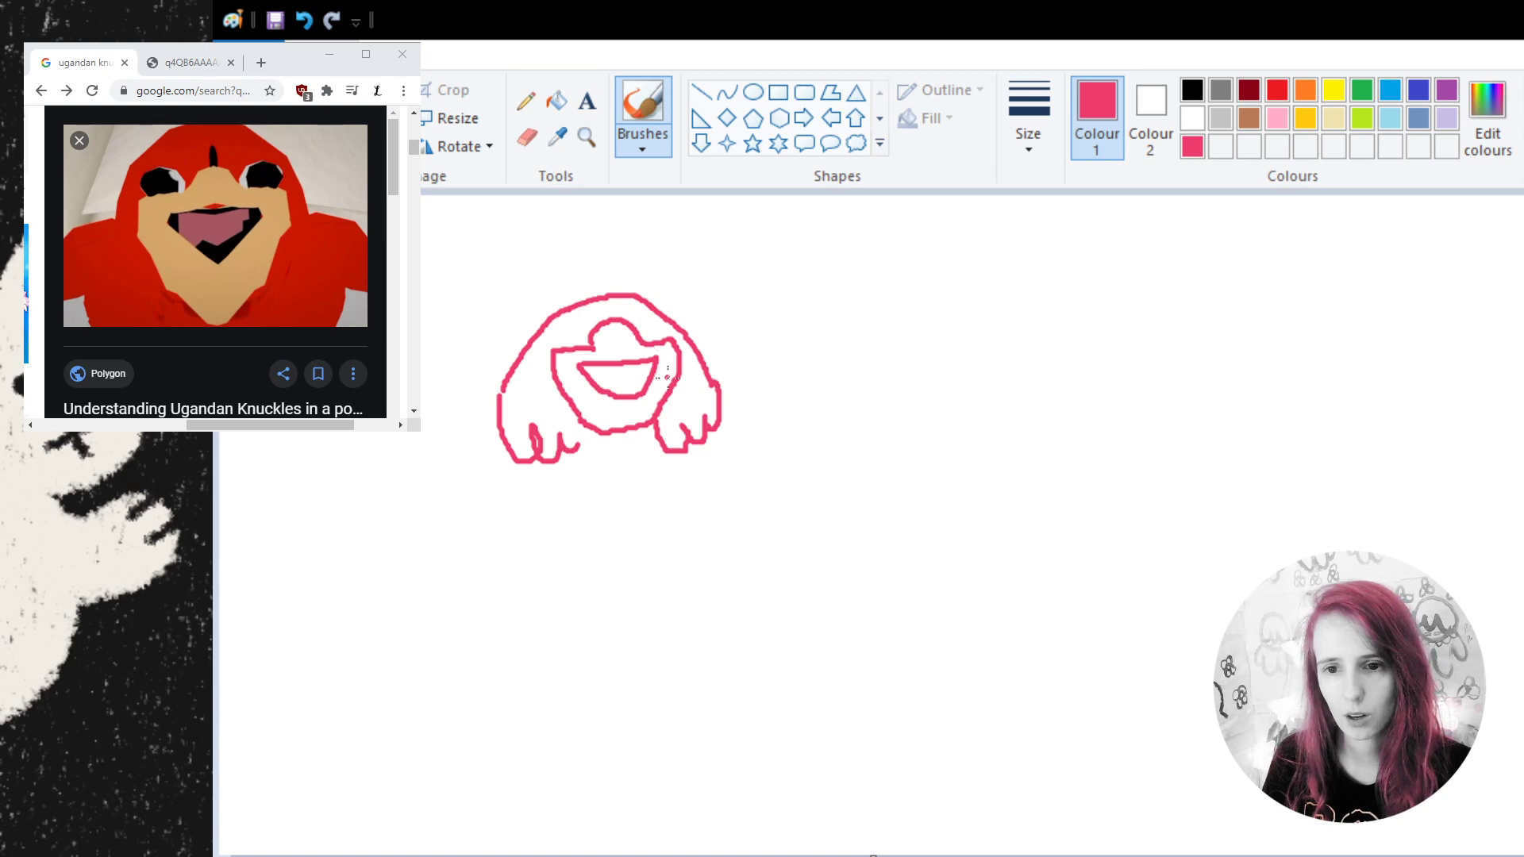
{"action": "left_click", "coordinate": [300, 26]}
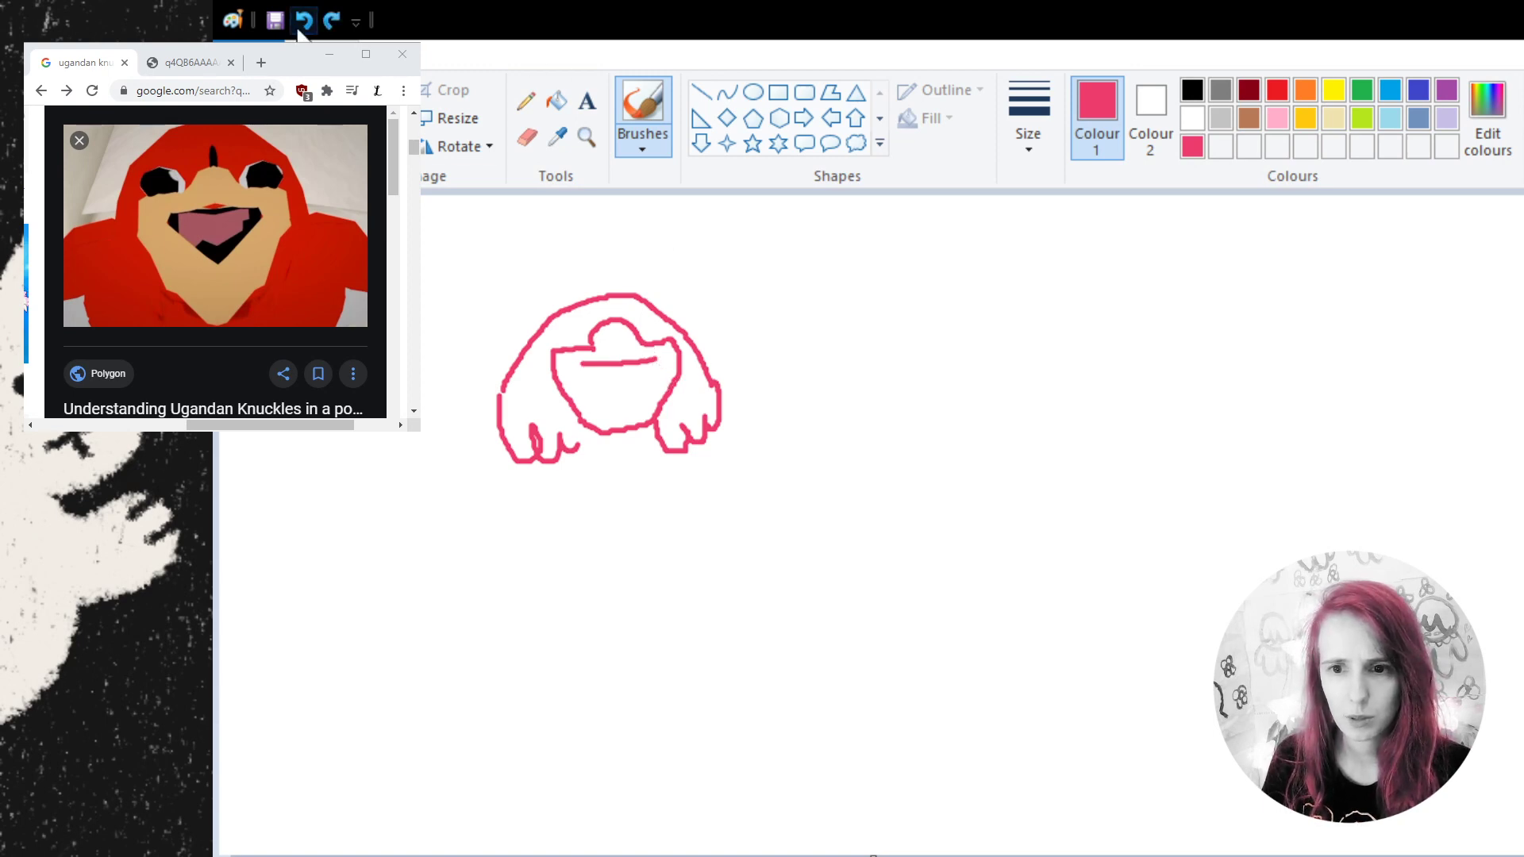
{"action": "mouse_move", "coordinate": [578, 366]}
{"action": "left_mouse_down"}
{"action": "mouse_move", "coordinate": [621, 411]}
{"action": "mouse_move", "coordinate": [657, 361]}
{"action": "left_mouse_up"}
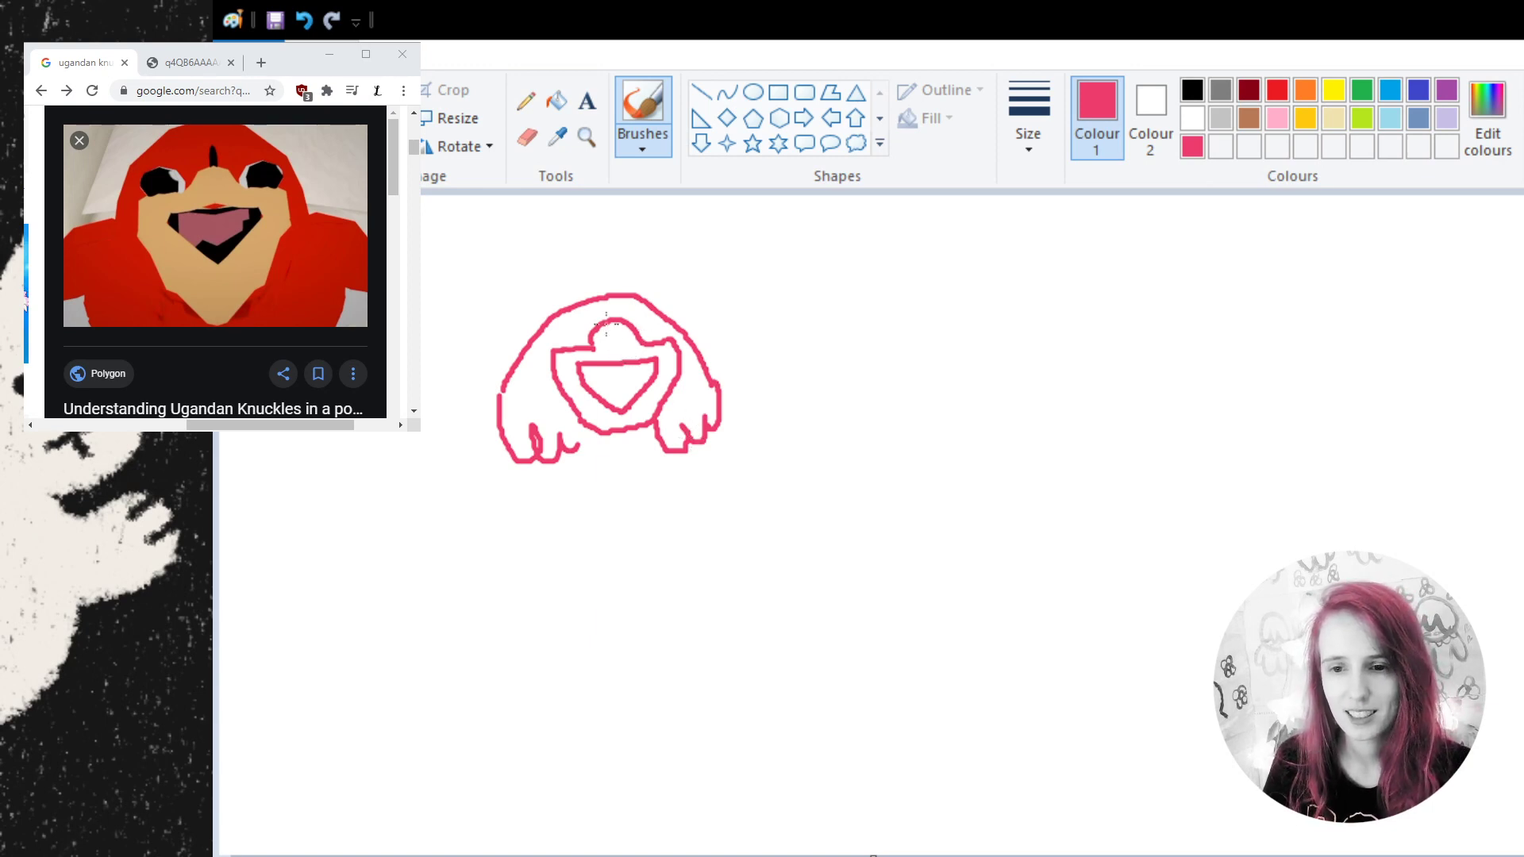
- Draw a round eye on each side of the muzzle bump and a narrow crest running from the bump to the top of the head
{"action": "mouse_move", "coordinate": [603, 321]}
{"action": "left_mouse_down"}
{"action": "mouse_move", "coordinate": [626, 290]}
{"action": "mouse_move", "coordinate": [624, 319]}
{"action": "mouse_move", "coordinate": [558, 347]}
{"action": "mouse_move", "coordinate": [569, 314]}
{"action": "mouse_move", "coordinate": [597, 341]}
{"action": "mouse_move", "coordinate": [642, 312]}
{"action": "mouse_move", "coordinate": [659, 349]}
{"action": "left_mouse_up"}
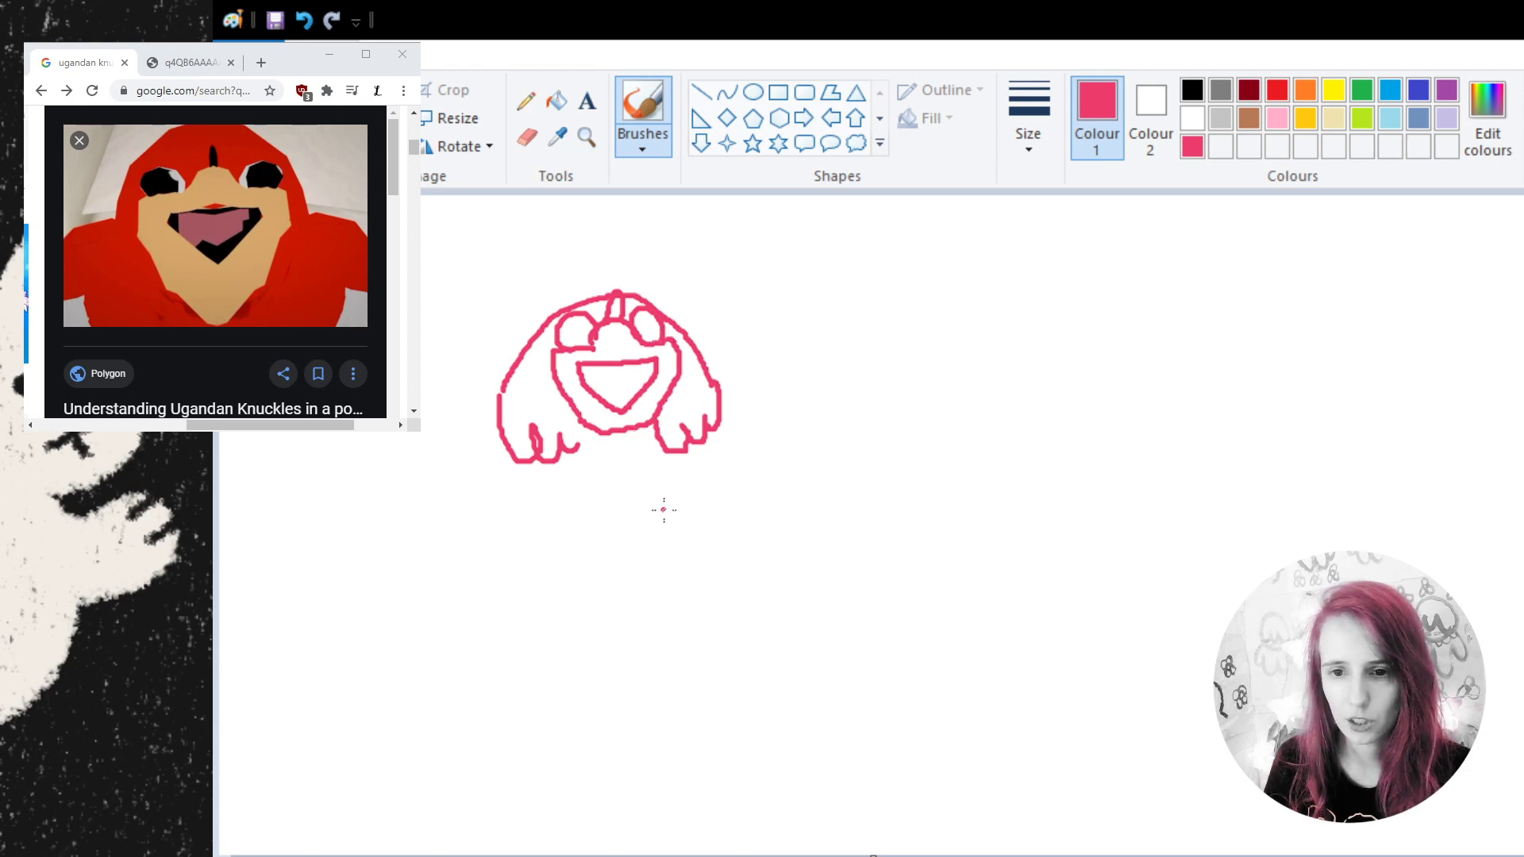
{"action": "mouse_move", "coordinate": [532, 340]}
{"action": "left_mouse_down"}
{"action": "mouse_move", "coordinate": [528, 381]}
{"action": "mouse_move", "coordinate": [557, 437]}
{"action": "left_mouse_up"}
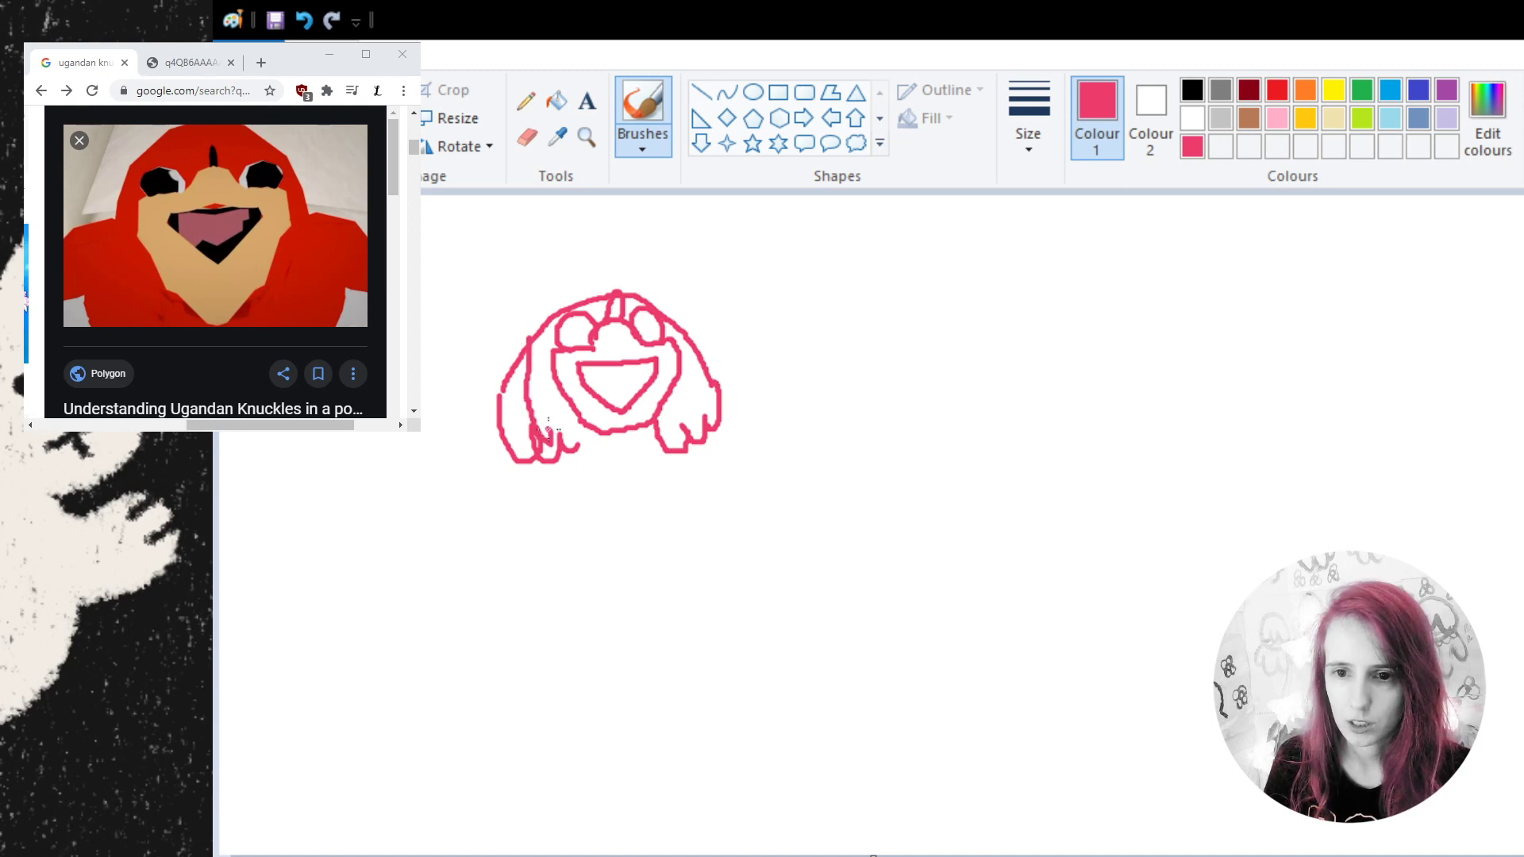
{"action": "left_click", "coordinate": [304, 20]}
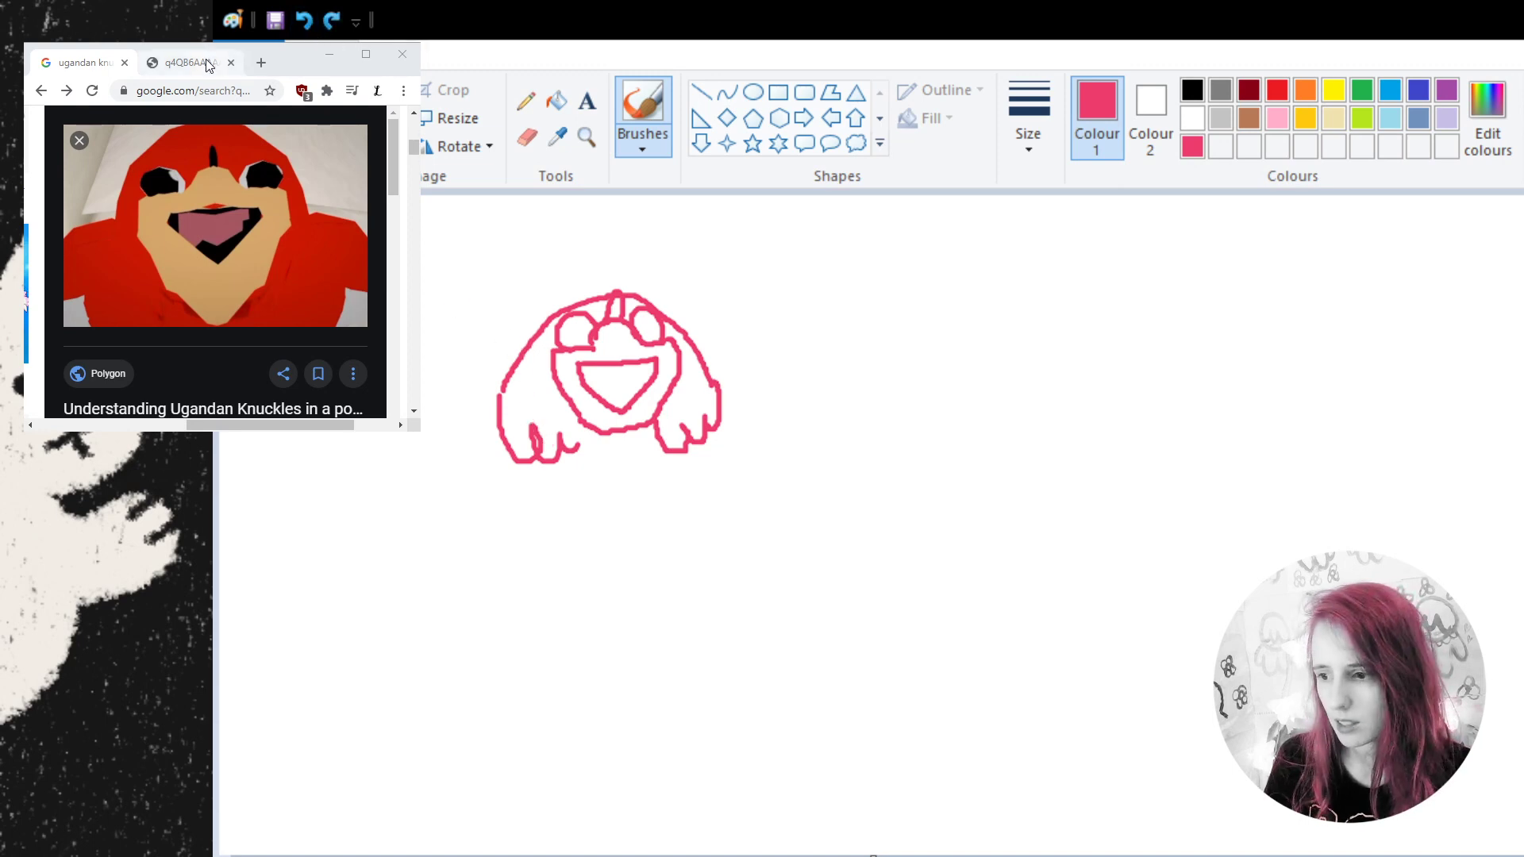
- Bring up the full-body cartoon reference and brush a rounded body below the head with two curved arms ending in fingered hands
{"action": "left_click", "coordinate": [181, 64]}
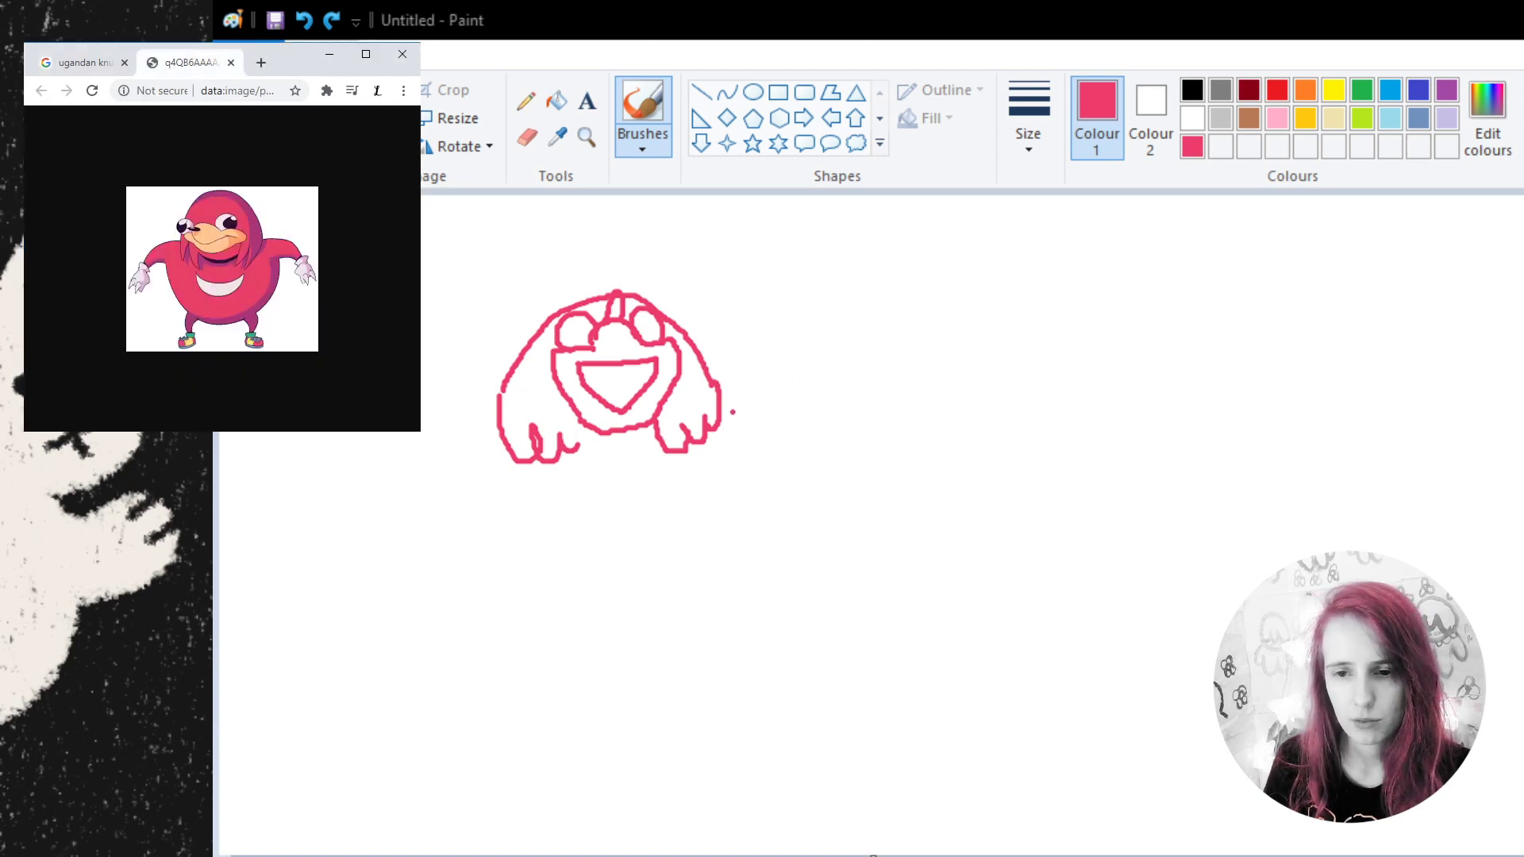
{"action": "mouse_move", "coordinate": [500, 419]}
{"action": "left_mouse_down"}
{"action": "mouse_move", "coordinate": [436, 497]}
{"action": "mouse_move", "coordinate": [499, 457]}
{"action": "mouse_move", "coordinate": [518, 535]}
{"action": "mouse_move", "coordinate": [580, 576]}
{"action": "mouse_move", "coordinate": [643, 577]}
{"action": "mouse_move", "coordinate": [722, 543]}
{"action": "mouse_move", "coordinate": [757, 396]}
{"action": "mouse_move", "coordinate": [795, 434]}
{"action": "mouse_move", "coordinate": [801, 470]}
{"action": "mouse_move", "coordinate": [746, 447]}
{"action": "mouse_move", "coordinate": [799, 469]}
{"action": "left_mouse_up"}
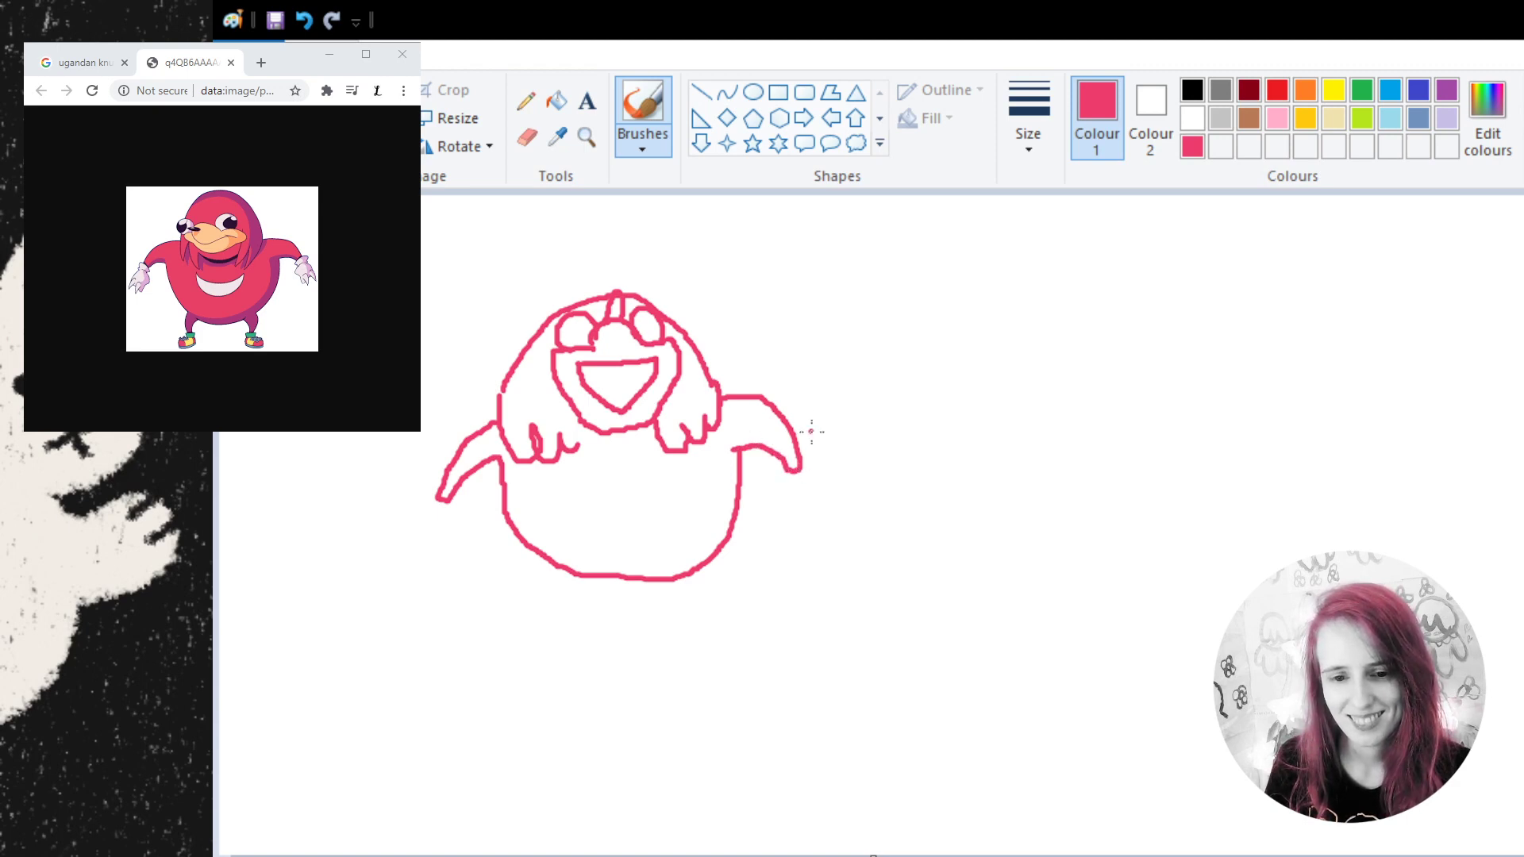
{"action": "mouse_move", "coordinate": [442, 498]}
{"action": "left_mouse_down"}
{"action": "mouse_move", "coordinate": [433, 486]}
{"action": "mouse_move", "coordinate": [423, 531]}
{"action": "mouse_move", "coordinate": [441, 524]}
{"action": "mouse_move", "coordinate": [457, 542]}
{"action": "mouse_move", "coordinate": [440, 520]}
{"action": "mouse_move", "coordinate": [469, 530]}
{"action": "mouse_move", "coordinate": [448, 495]}
{"action": "left_mouse_up"}
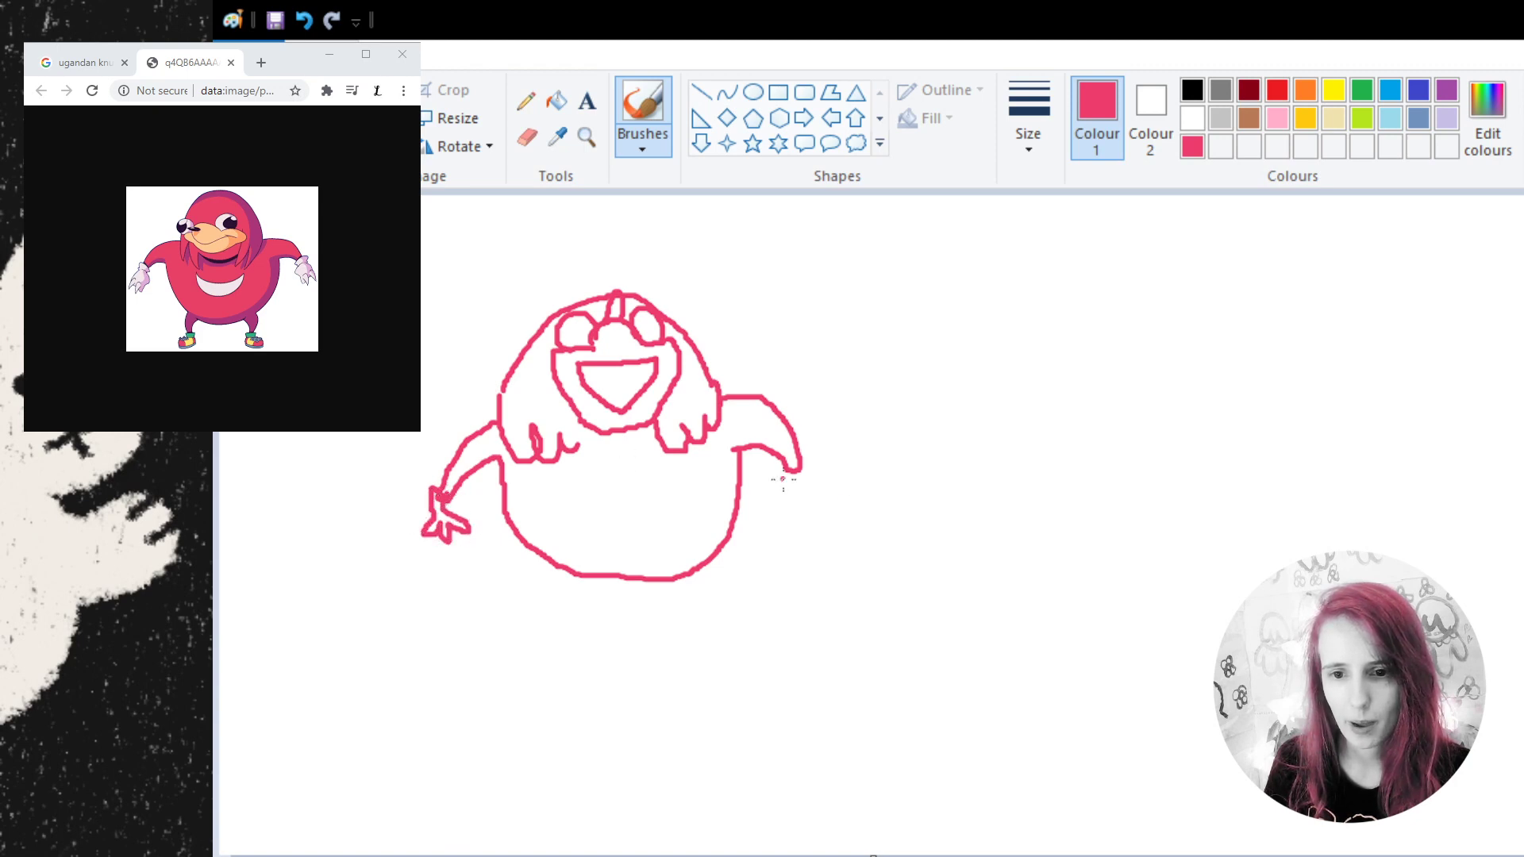
{"action": "mouse_move", "coordinate": [777, 478]}
{"action": "left_mouse_down"}
{"action": "mouse_move", "coordinate": [781, 520]}
{"action": "mouse_move", "coordinate": [792, 502]}
{"action": "mouse_move", "coordinate": [808, 520]}
{"action": "mouse_move", "coordinate": [801, 505]}
{"action": "mouse_move", "coordinate": [824, 504]}
{"action": "left_mouse_up"}
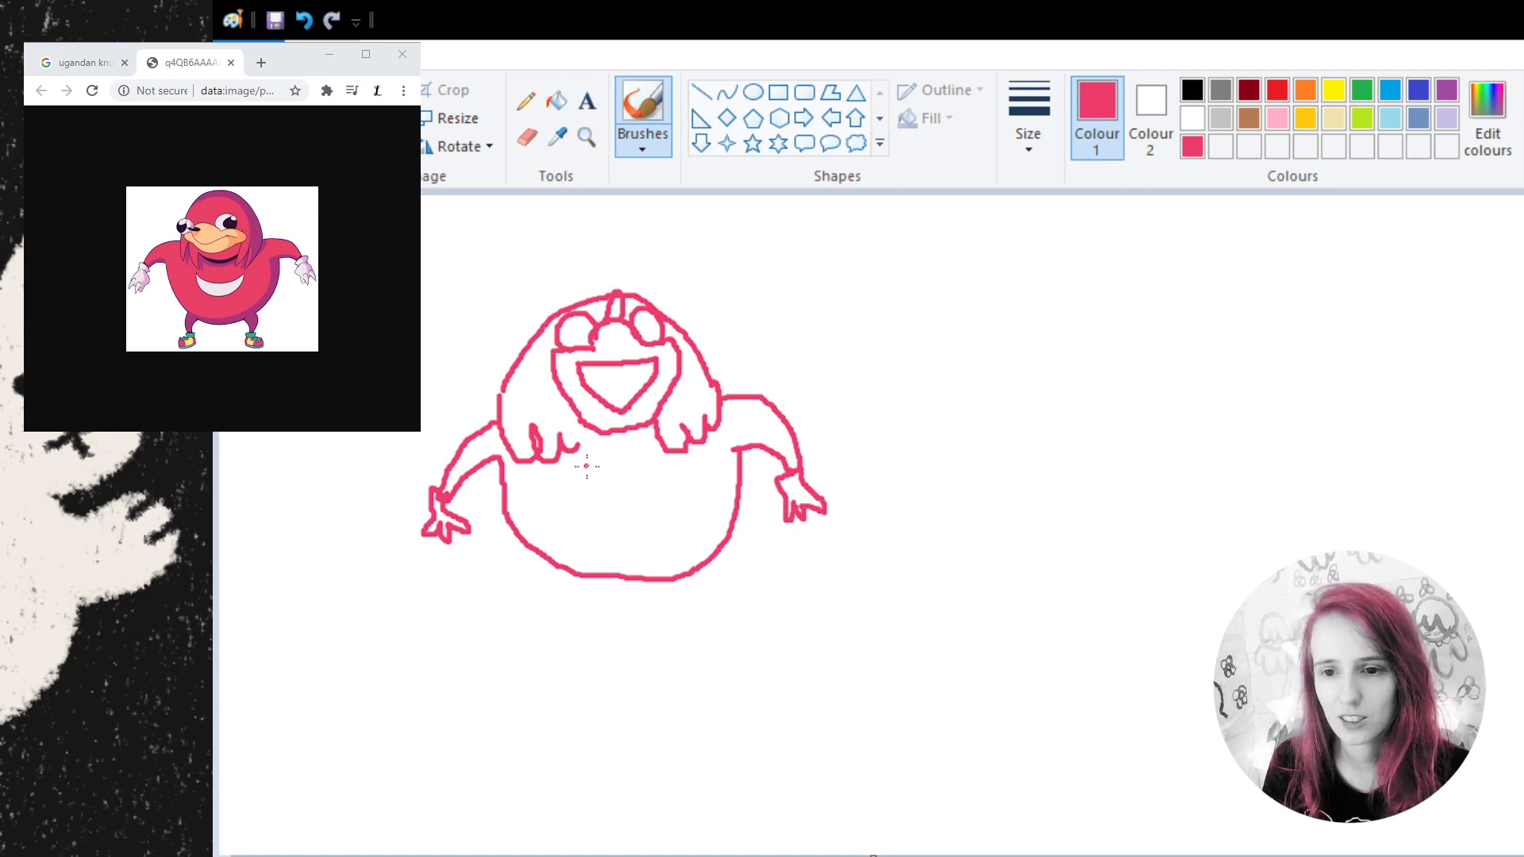
- Brush a crescent outline on the chest and two short legs with rounded feet under the body
{"action": "mouse_move", "coordinate": [587, 467]}
{"action": "left_mouse_down"}
{"action": "mouse_move", "coordinate": [600, 491]}
{"action": "mouse_move", "coordinate": [654, 485]}
{"action": "mouse_move", "coordinate": [655, 463]}
{"action": "mouse_move", "coordinate": [598, 495]}
{"action": "mouse_move", "coordinate": [662, 470]}
{"action": "left_mouse_up"}
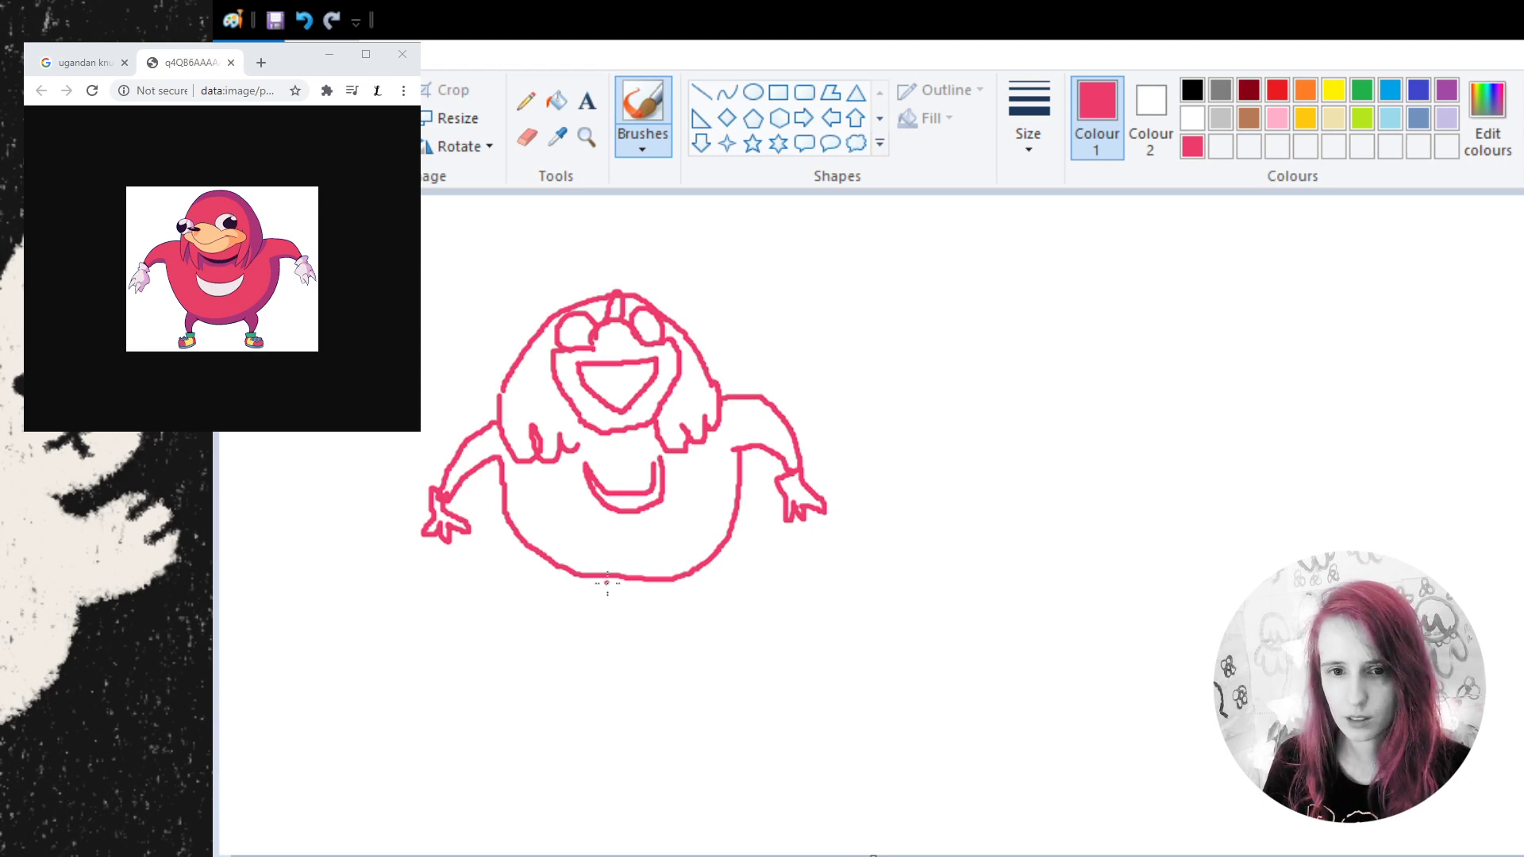
{"action": "mouse_move", "coordinate": [552, 559]}
{"action": "left_mouse_down"}
{"action": "mouse_move", "coordinate": [552, 595]}
{"action": "mouse_move", "coordinate": [566, 583]}
{"action": "mouse_move", "coordinate": [539, 630]}
{"action": "mouse_move", "coordinate": [565, 621]}
{"action": "mouse_move", "coordinate": [562, 606]}
{"action": "left_mouse_up"}
{"action": "mouse_move", "coordinate": [676, 577]}
{"action": "left_mouse_down"}
{"action": "mouse_move", "coordinate": [693, 597]}
{"action": "mouse_move", "coordinate": [712, 587]}
{"action": "mouse_move", "coordinate": [689, 617]}
{"action": "mouse_move", "coordinate": [719, 627]}
{"action": "mouse_move", "coordinate": [726, 606]}
{"action": "mouse_move", "coordinate": [707, 596]}
{"action": "left_mouse_up"}
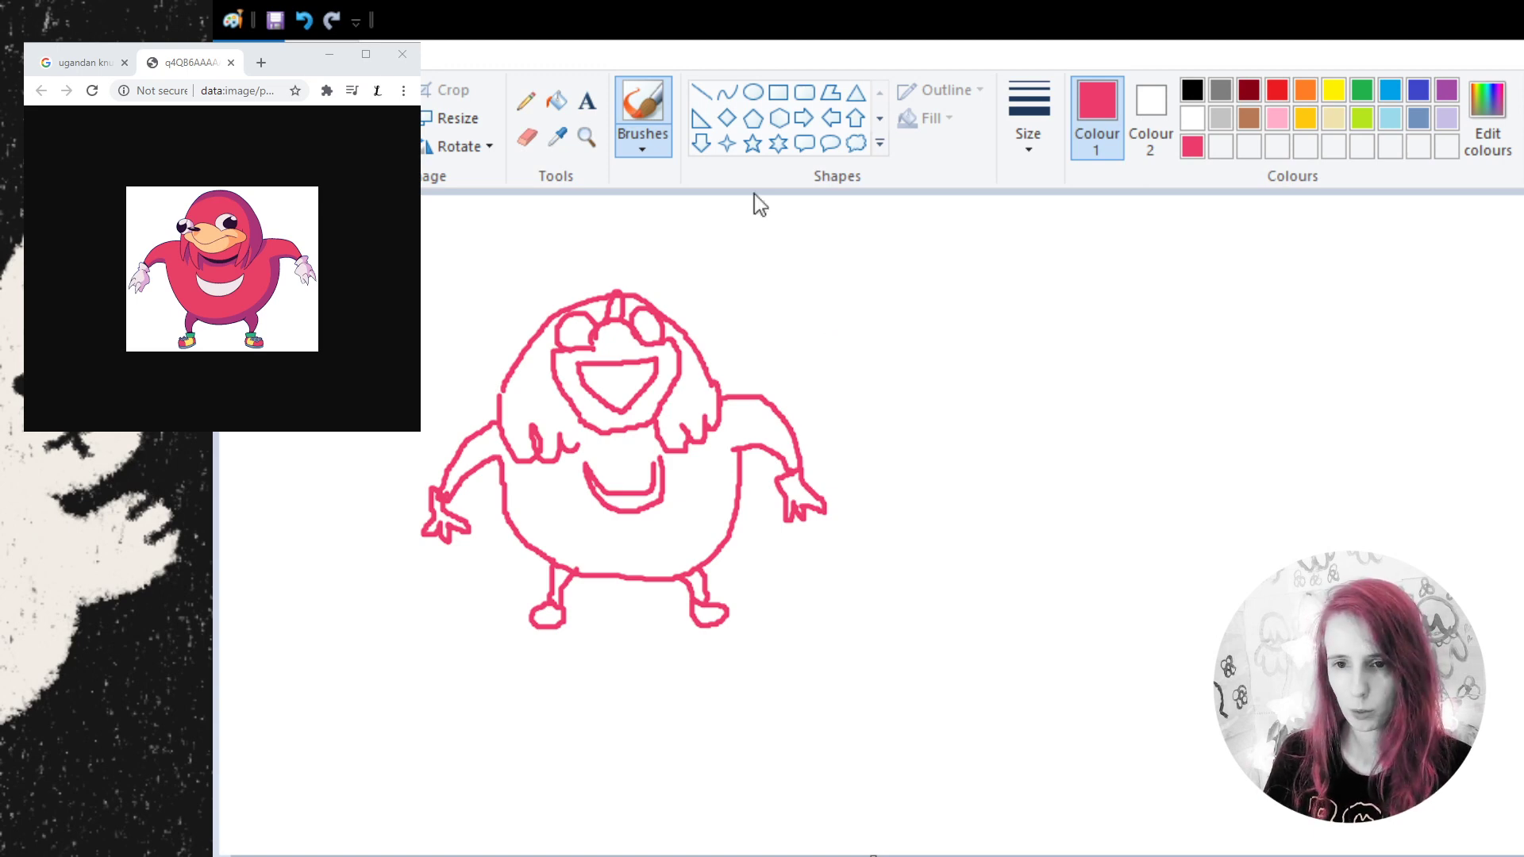
- Magnify the drawing until the character's head, arms and torso fill most of the canvas view
{"action": "left_click", "coordinate": [587, 141]}
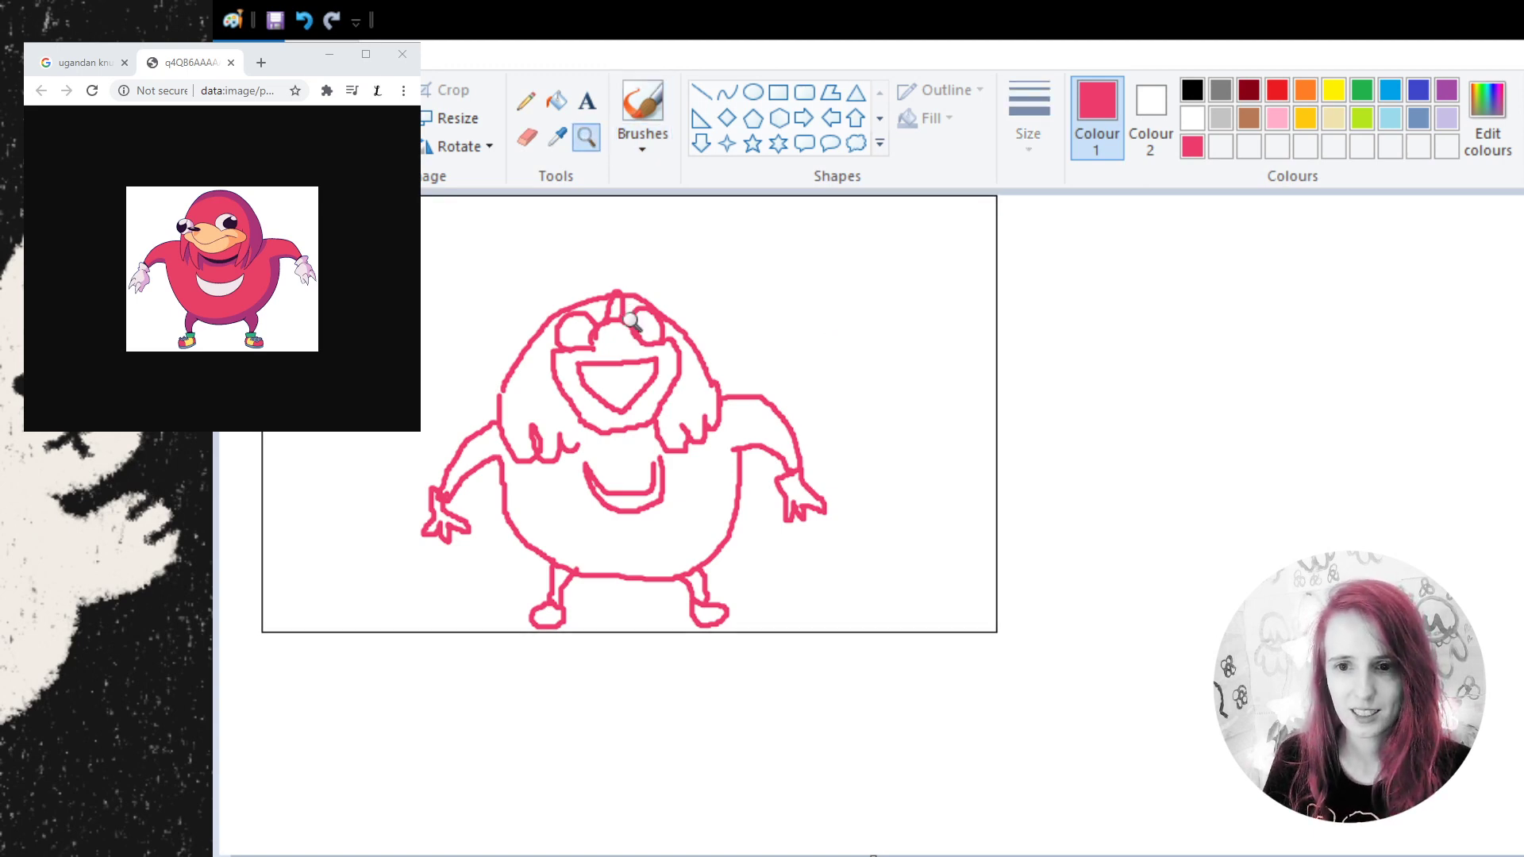
{"action": "left_click", "coordinate": [629, 413]}
{"action": "left_click", "coordinate": [885, 531]}
{"action": "right_click", "coordinate": [829, 493]}
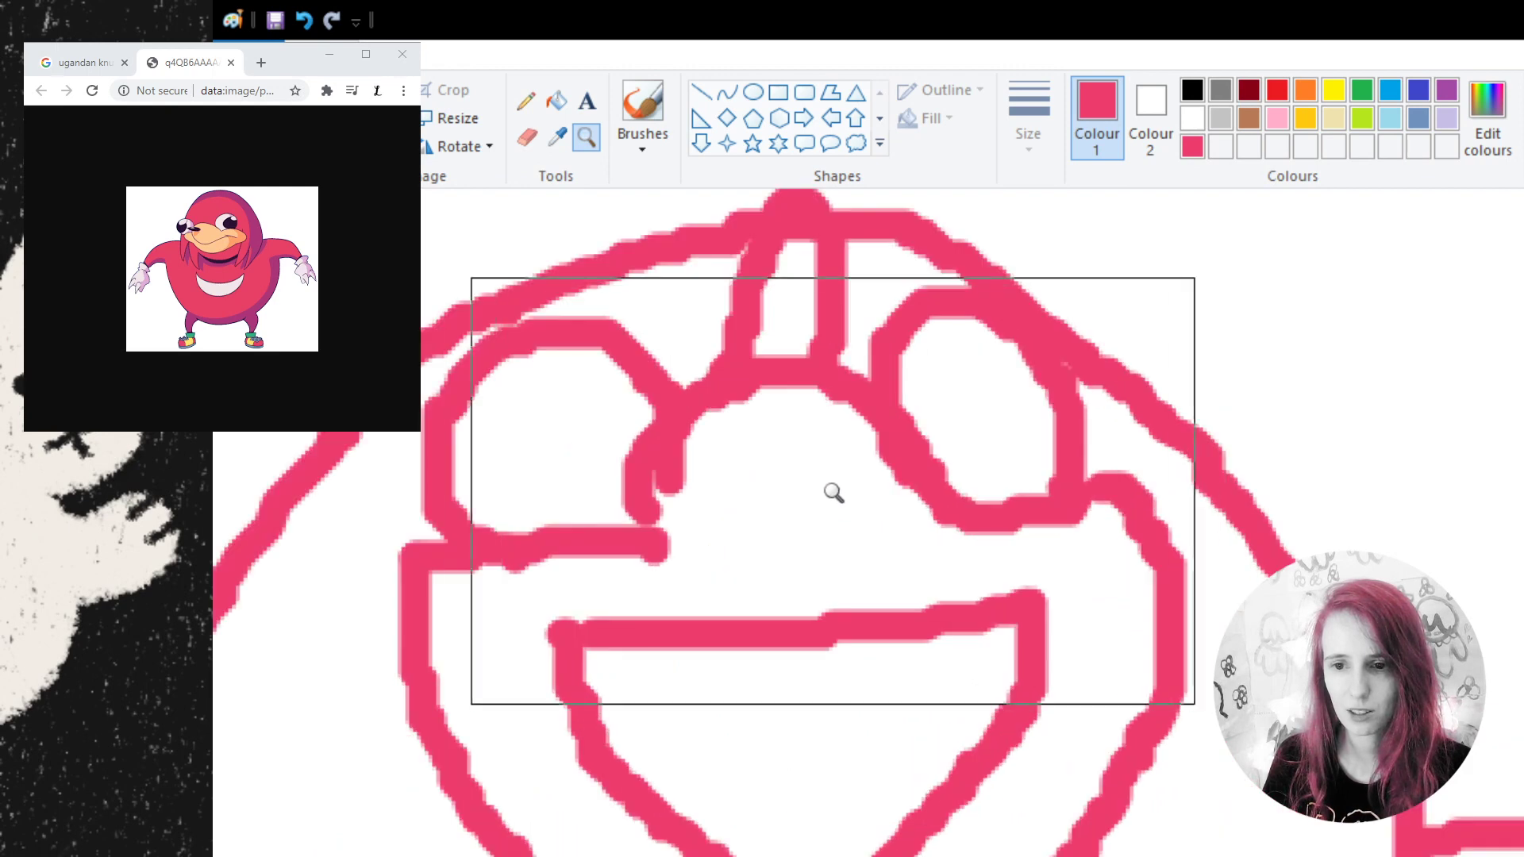
{"action": "right_click", "coordinate": [803, 487]}
{"action": "right_click", "coordinate": [504, 402]}
{"action": "left_click", "coordinate": [643, 409]}
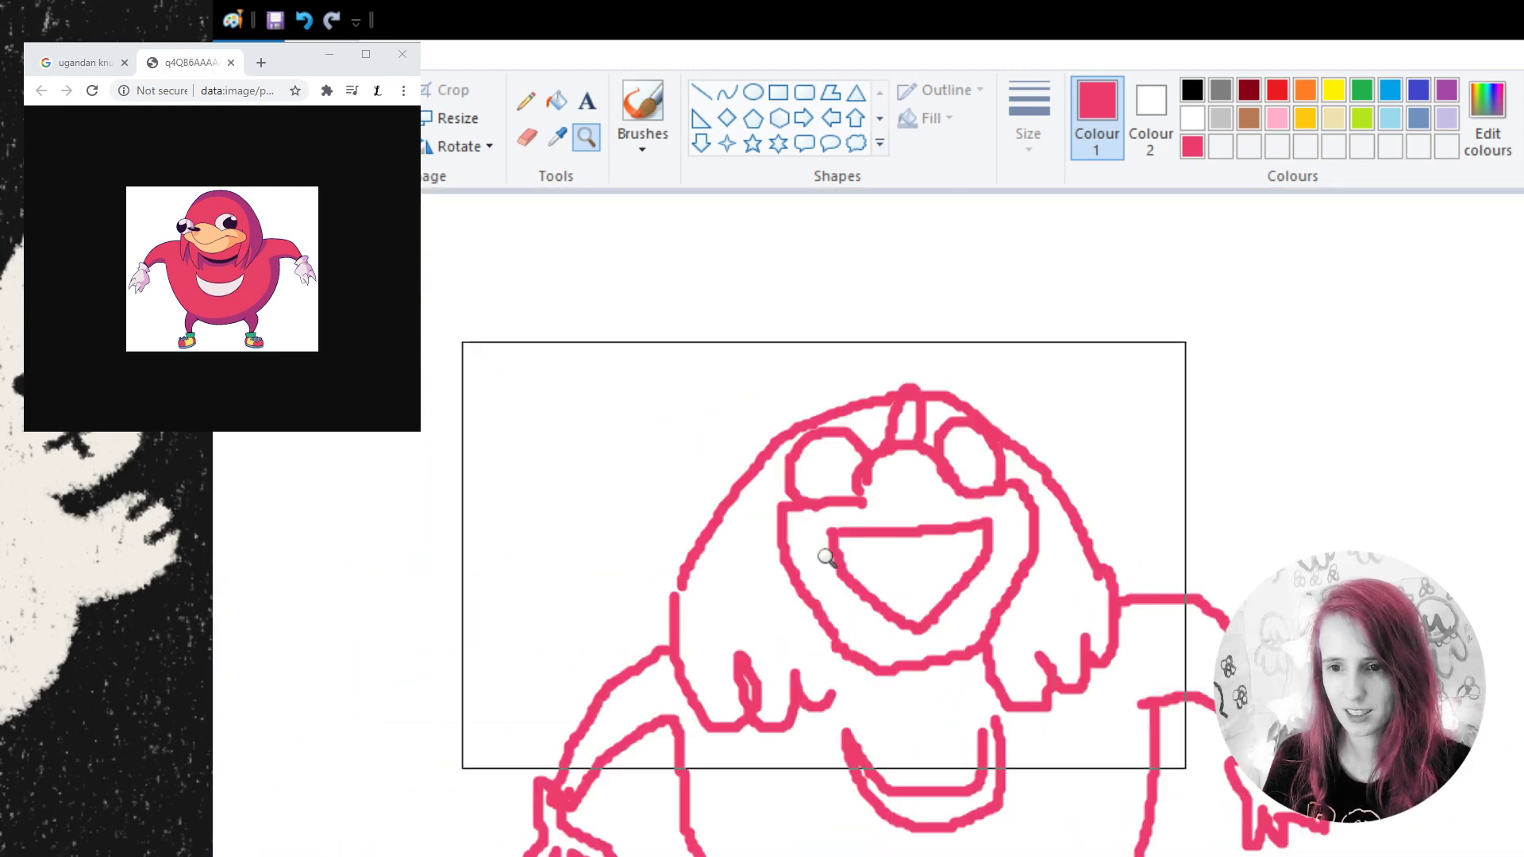
{"action": "left_click", "coordinate": [872, 560]}
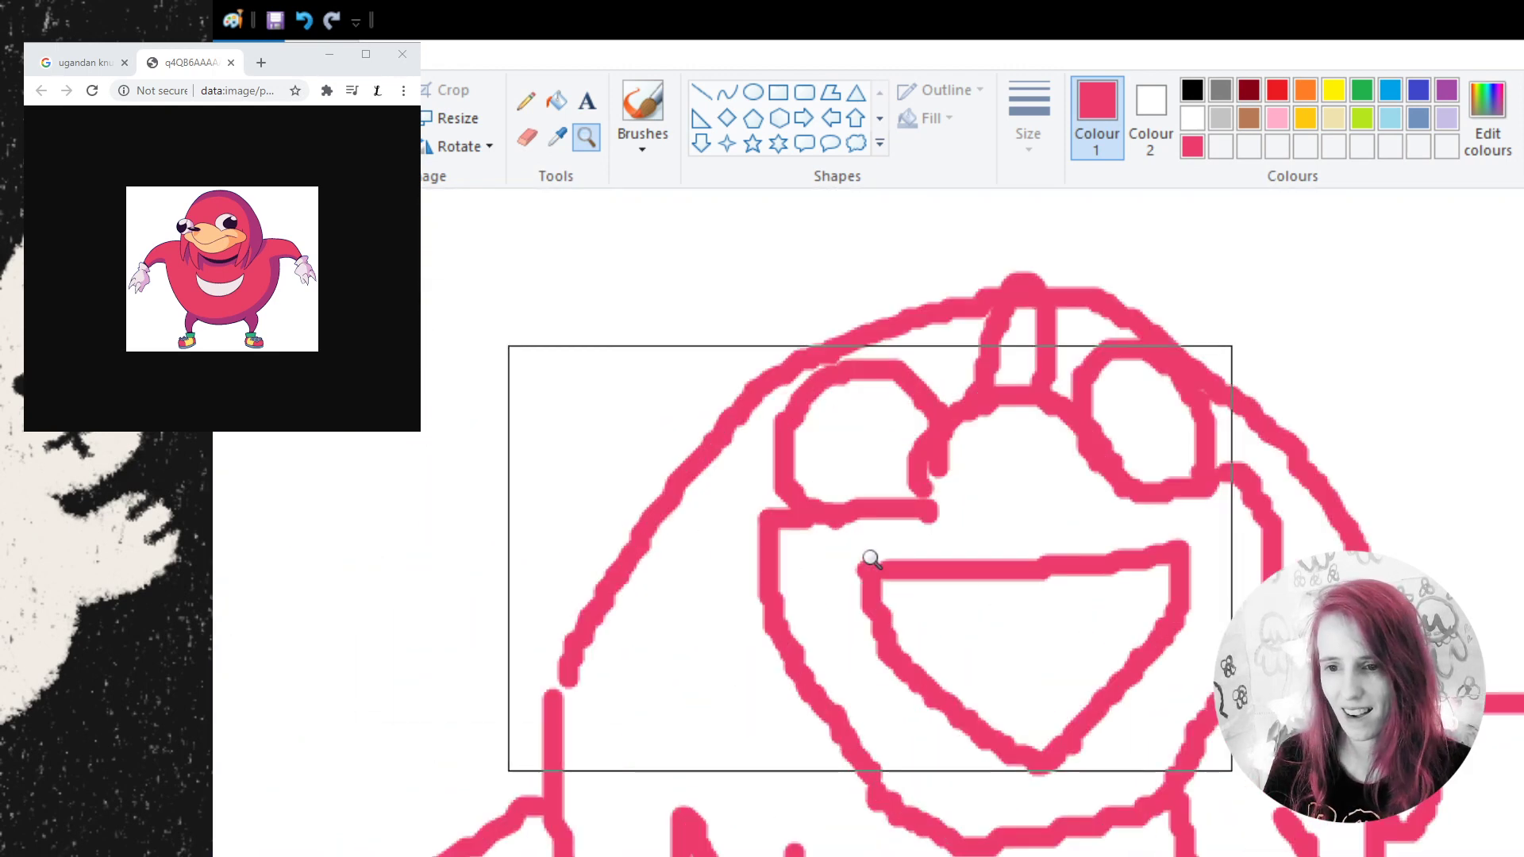
{"action": "right_click", "coordinate": [878, 493]}
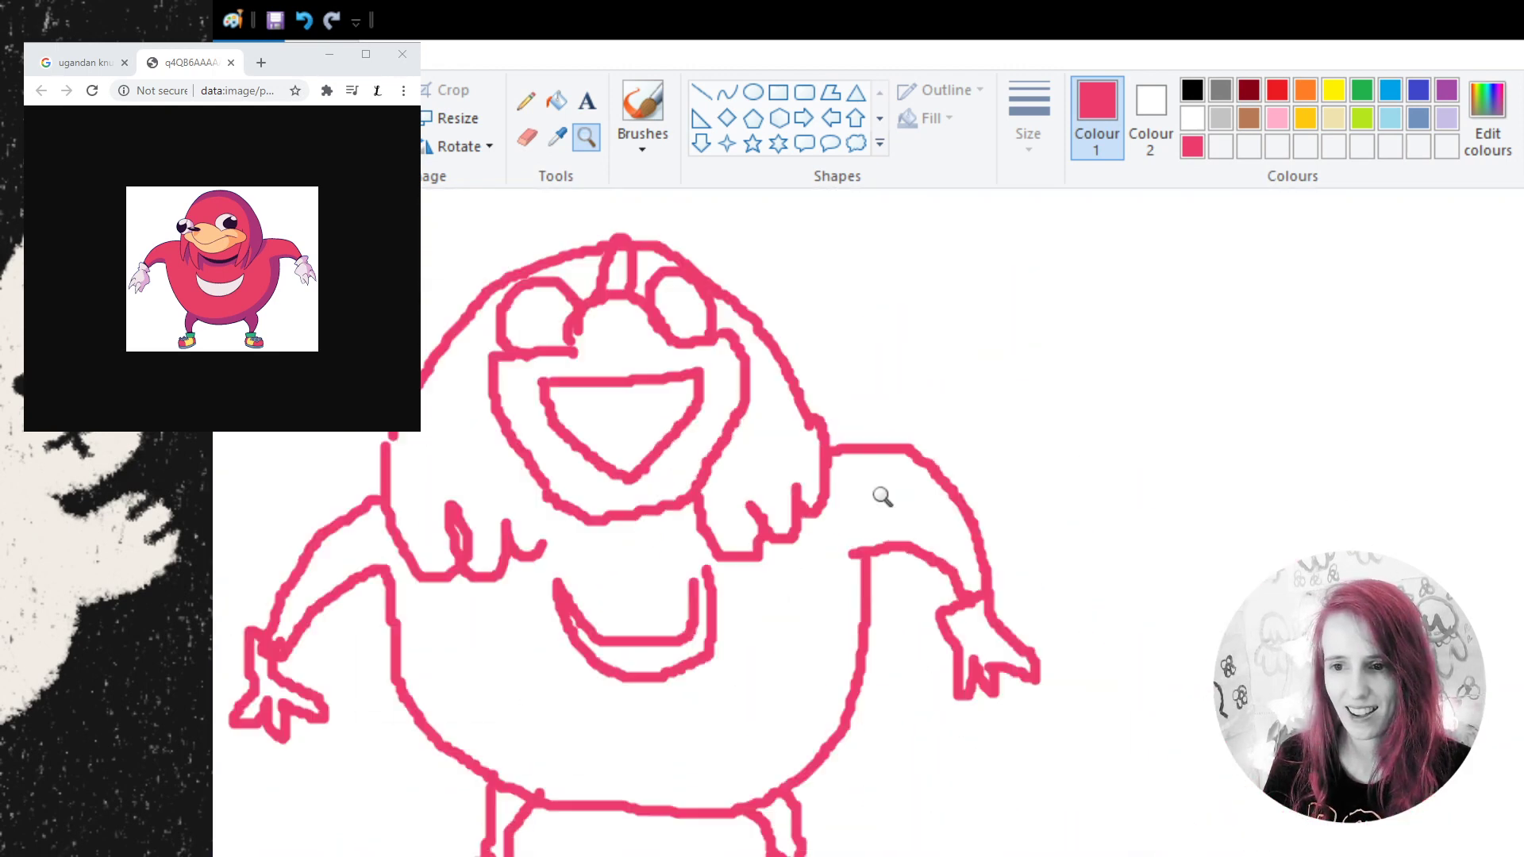
{"action": "left_click", "coordinate": [647, 93]}
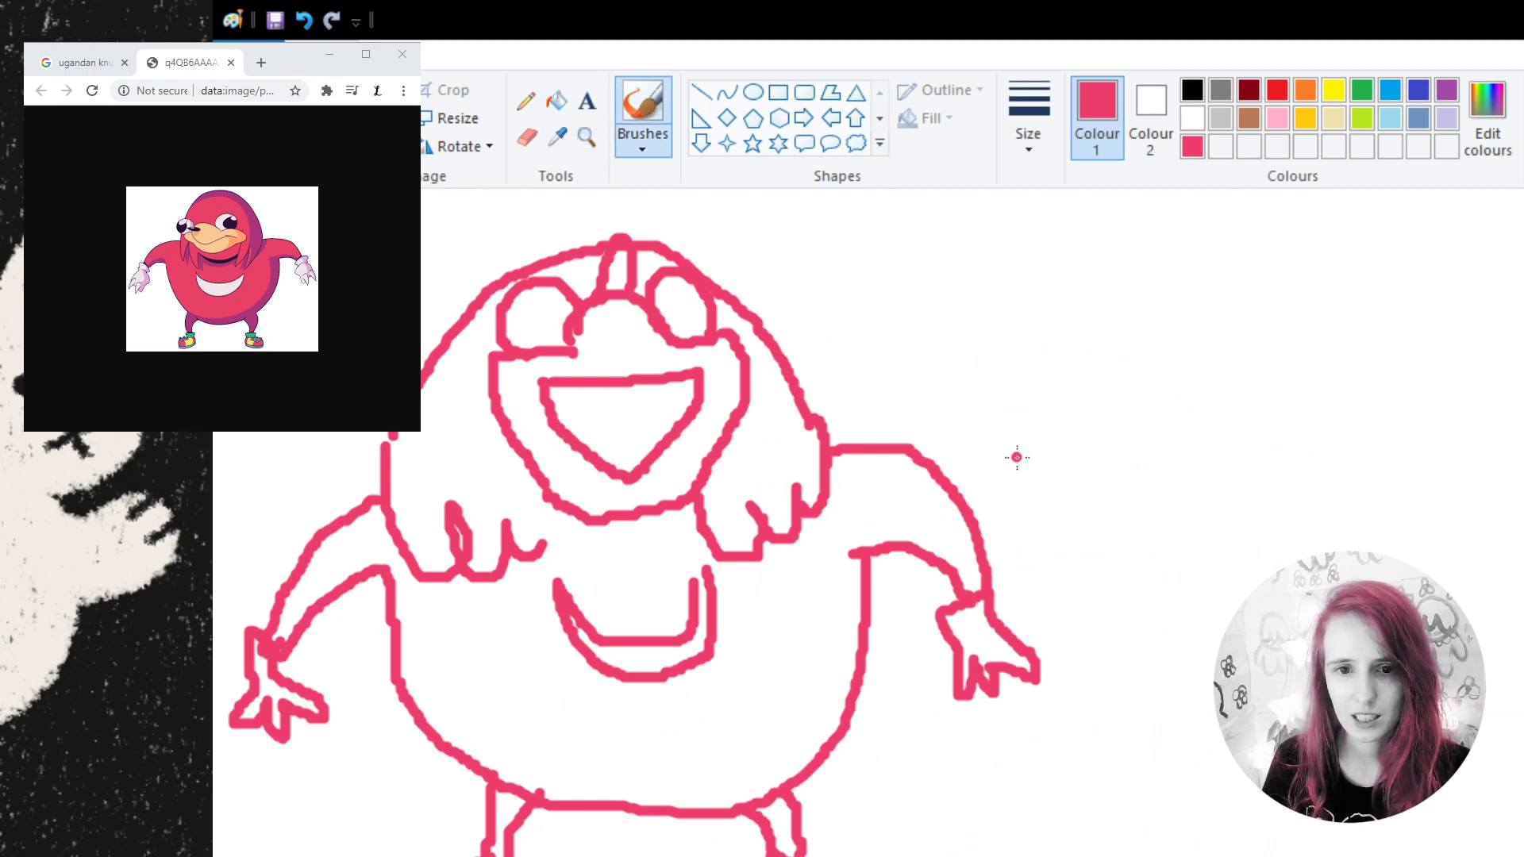
{"action": "scroll", "coordinate": [1015, 453], "scroll_direction": "down", "scroll_amount": 3}
{"action": "scroll", "coordinate": [1017, 454], "scroll_direction": "up", "scroll_amount": 3}
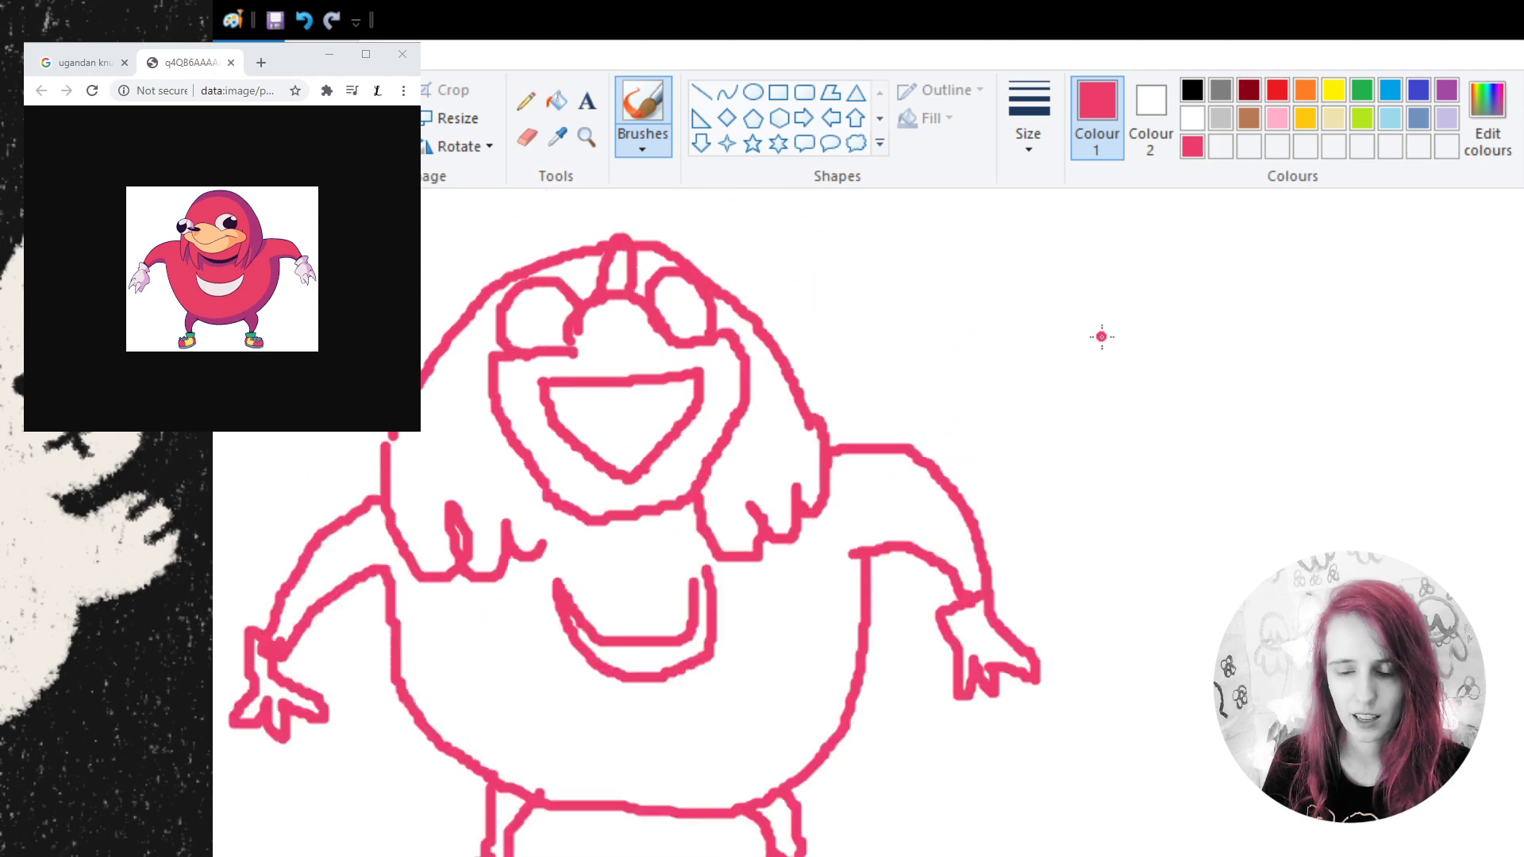
- Flood-fill the character's head, body, arms, legs and the forehead areas beside the crest with the pinkish red
{"action": "left_click", "coordinate": [554, 104]}
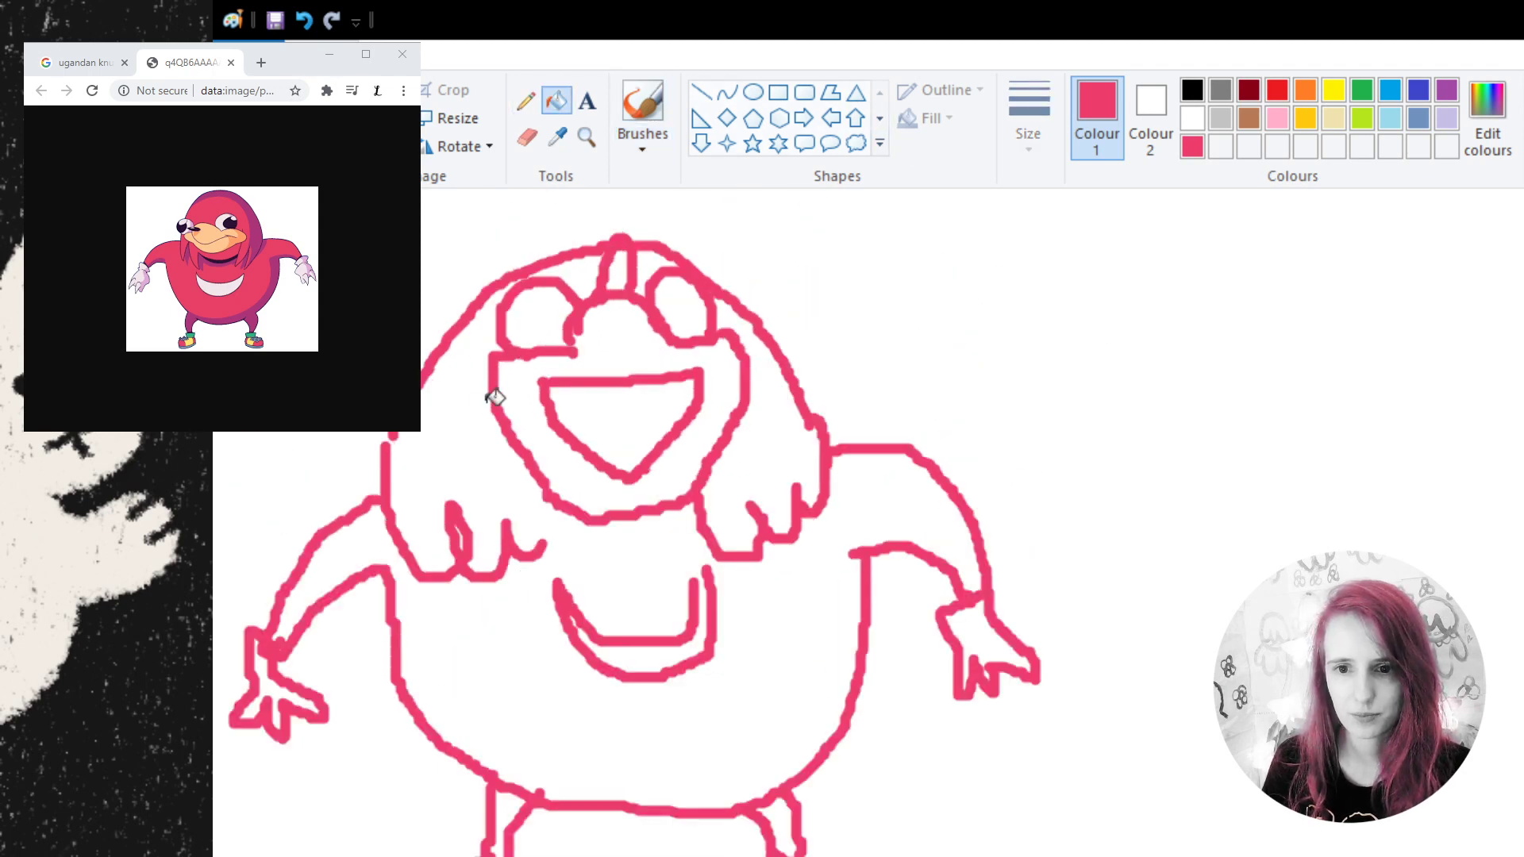
{"action": "left_click", "coordinate": [468, 403]}
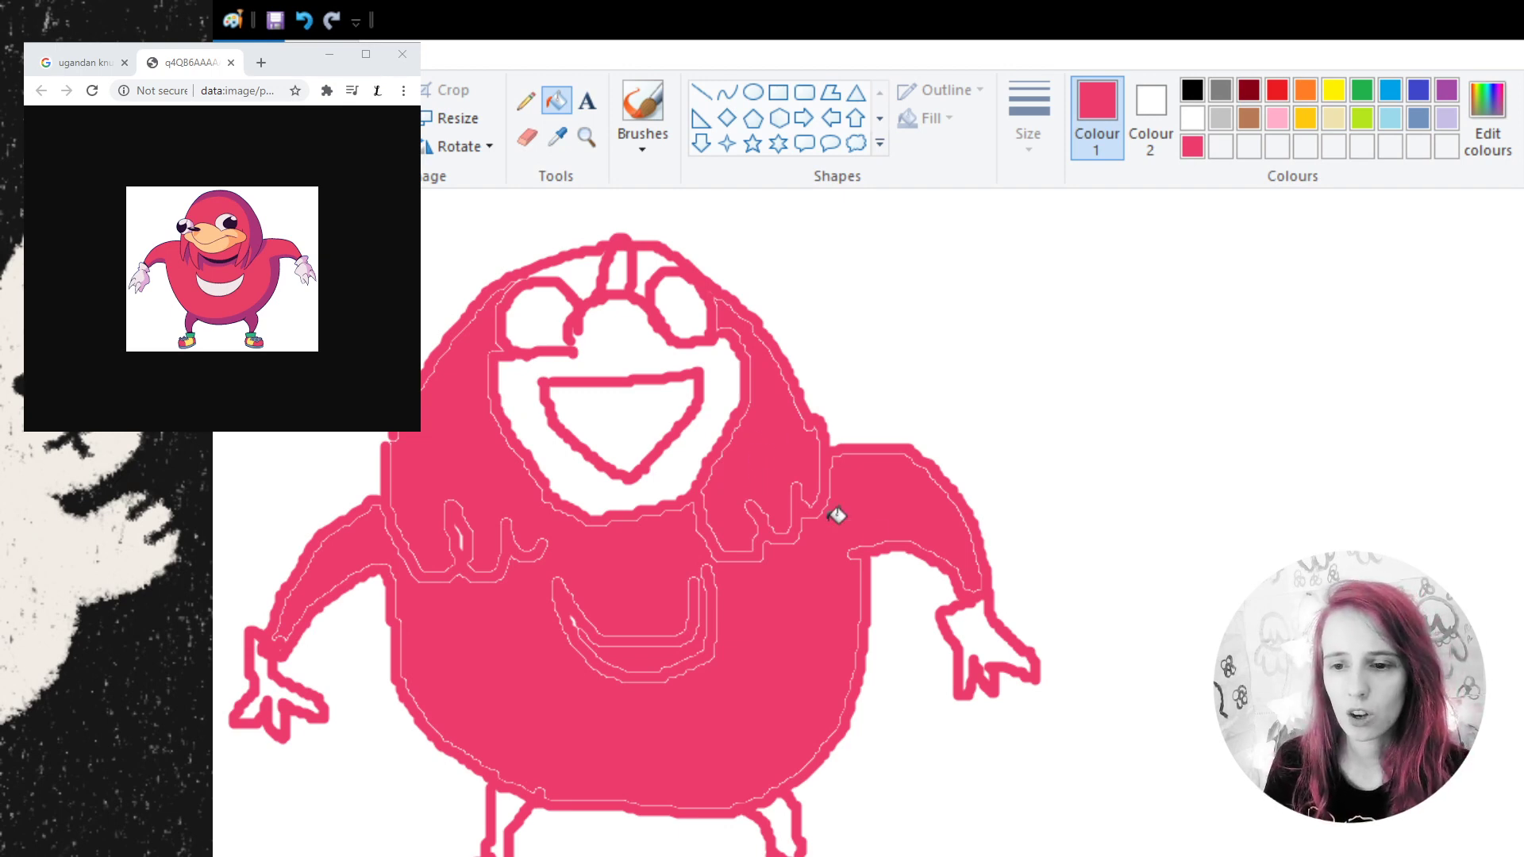
{"action": "left_click", "coordinate": [514, 800]}
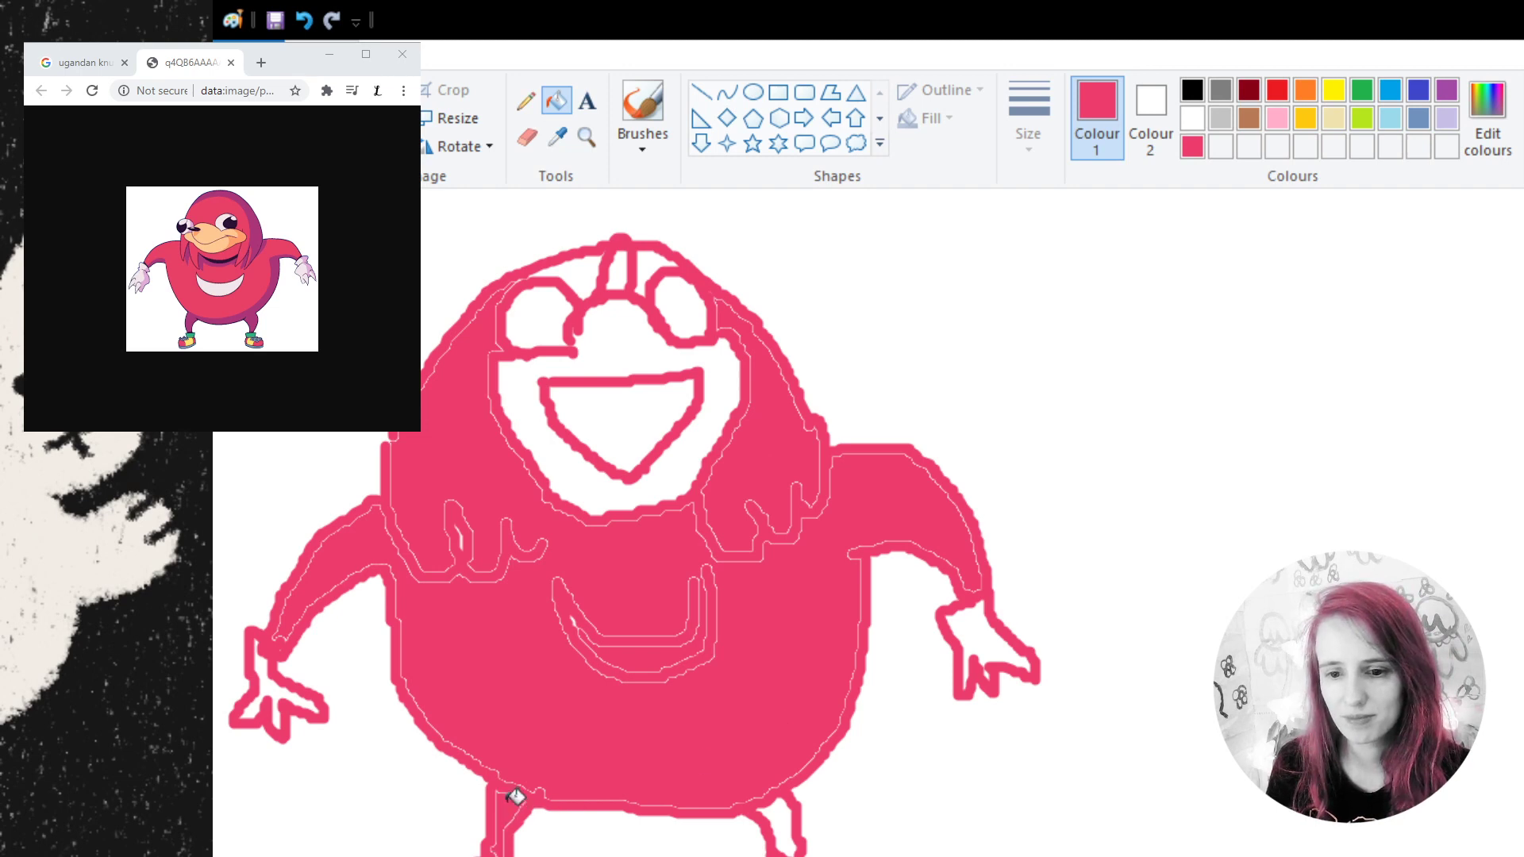
{"action": "left_click", "coordinate": [788, 817]}
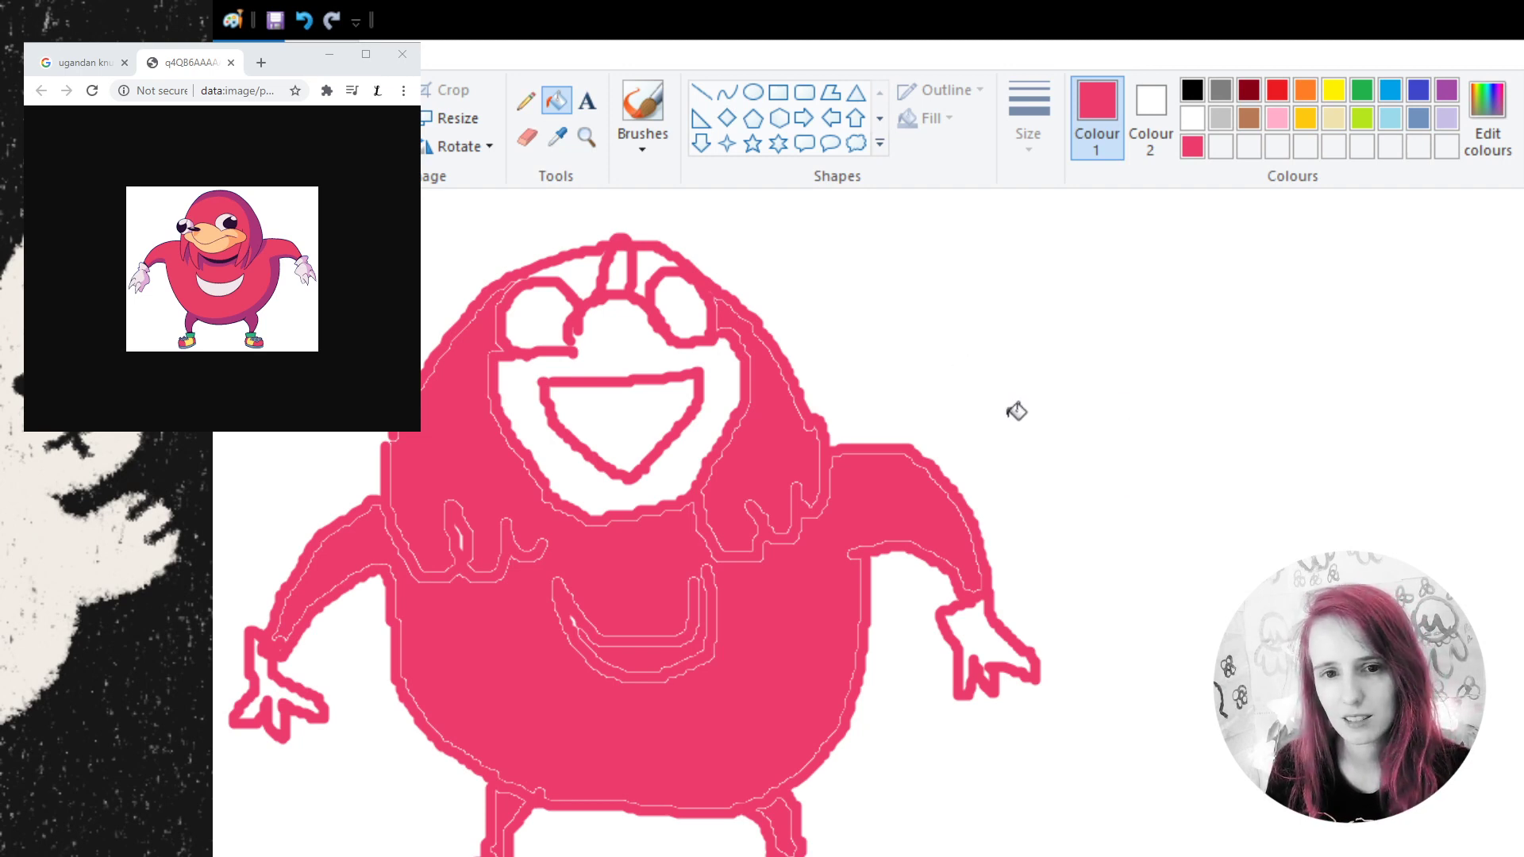
{"action": "left_click", "coordinate": [646, 258]}
{"action": "left_click", "coordinate": [565, 266]}
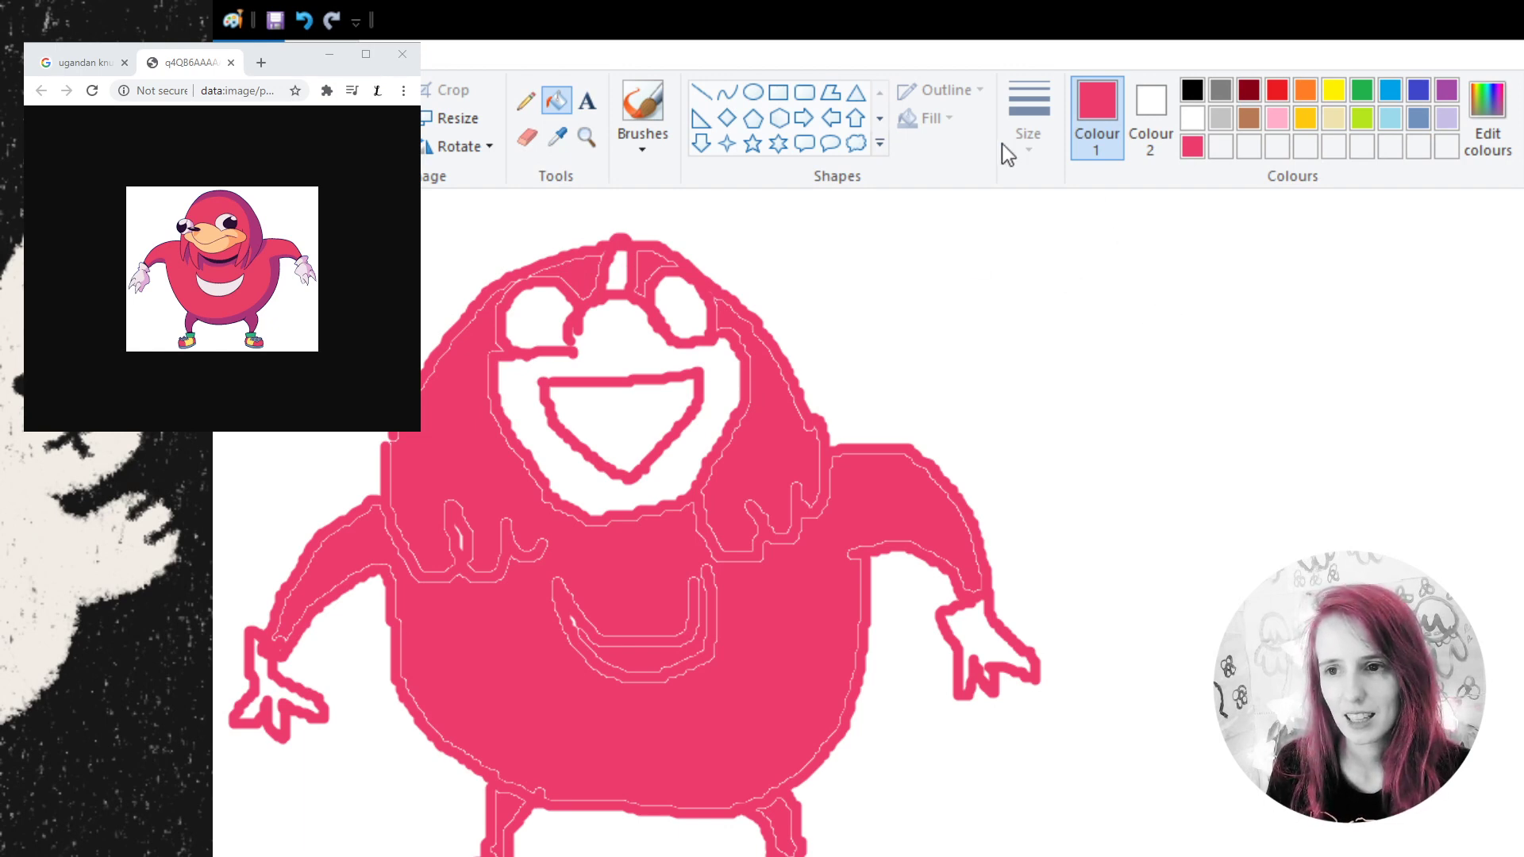
- Brush a white crescent outline over the filled chest
{"action": "left_click", "coordinate": [1192, 118]}
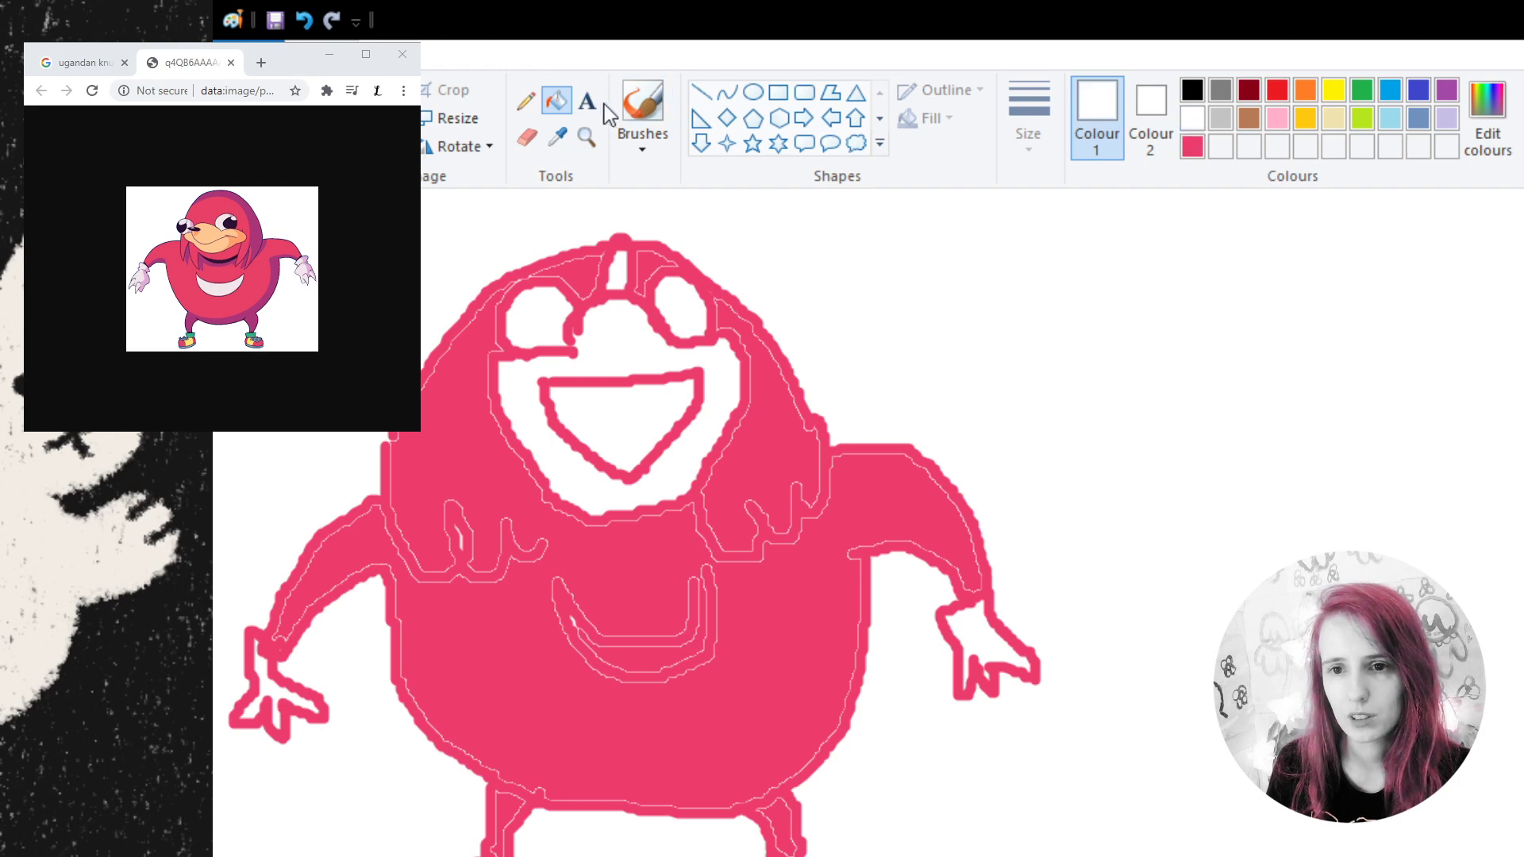
{"action": "left_click", "coordinate": [643, 103]}
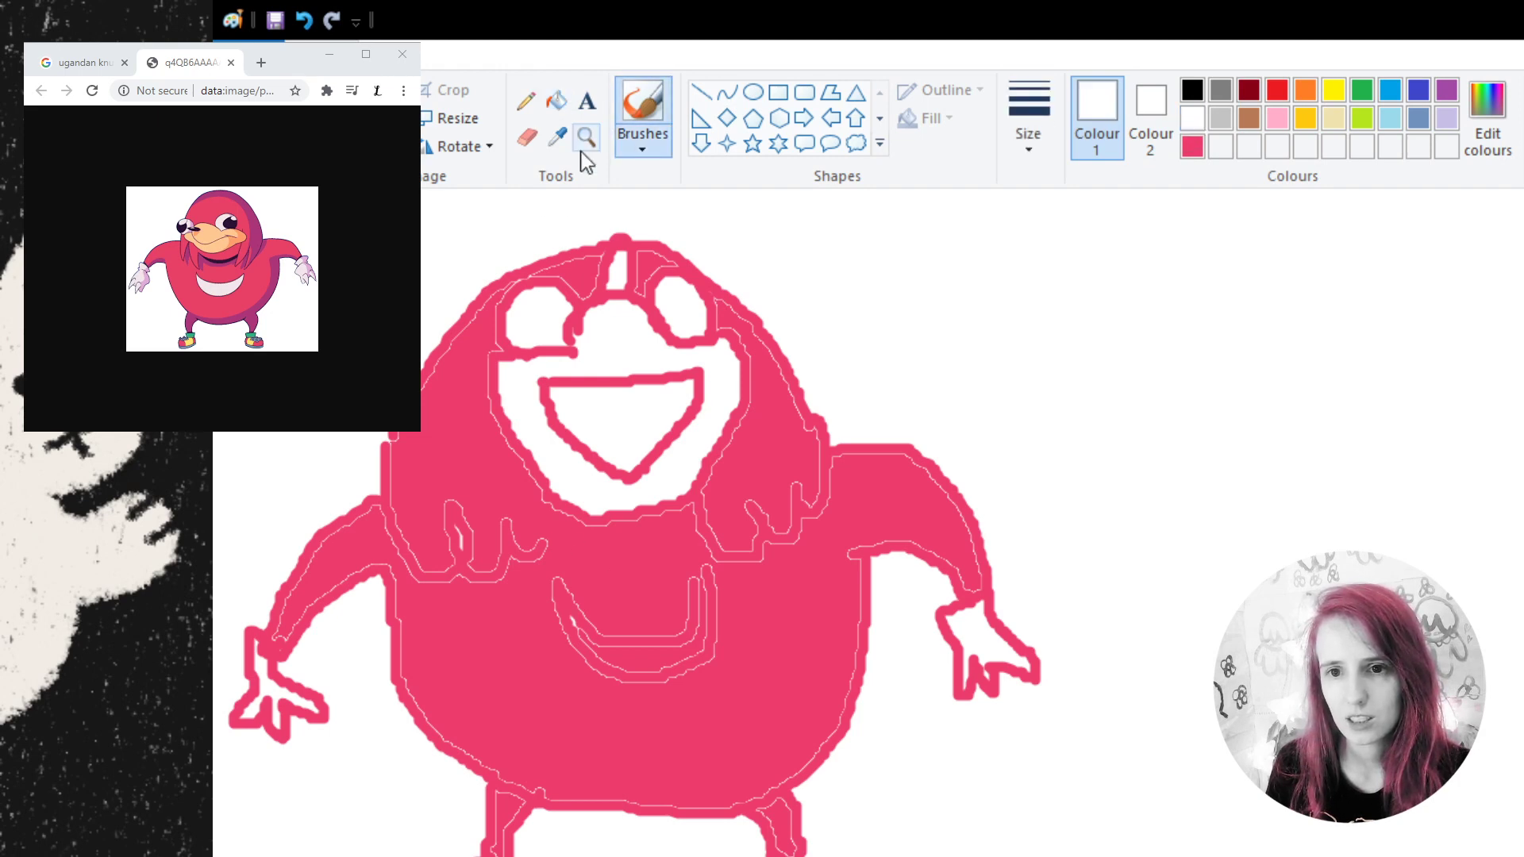
{"action": "mouse_move", "coordinate": [556, 573]}
{"action": "left_mouse_down"}
{"action": "mouse_move", "coordinate": [621, 641]}
{"action": "mouse_move", "coordinate": [687, 623]}
{"action": "mouse_move", "coordinate": [710, 555]}
{"action": "mouse_move", "coordinate": [724, 601]}
{"action": "mouse_move", "coordinate": [689, 671]}
{"action": "mouse_move", "coordinate": [613, 679]}
{"action": "mouse_move", "coordinate": [561, 621]}
{"action": "mouse_move", "coordinate": [553, 575]}
{"action": "left_mouse_up"}
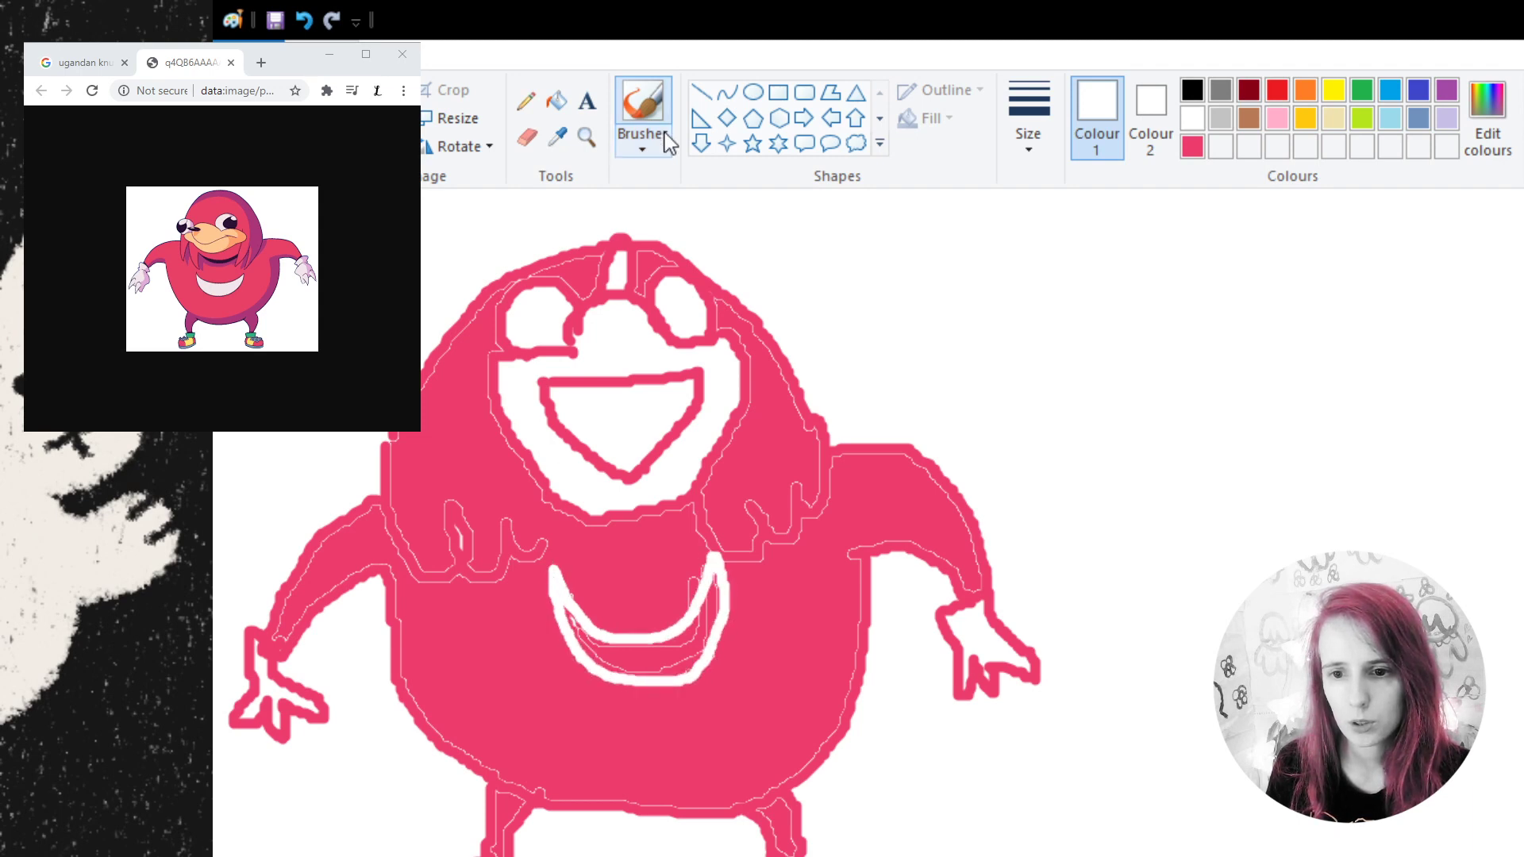
- Whiten the inside of the chest crescent with flood fills and brush strokes over the pink areas
{"action": "left_click", "coordinate": [557, 100]}
{"action": "left_click", "coordinate": [675, 663]}
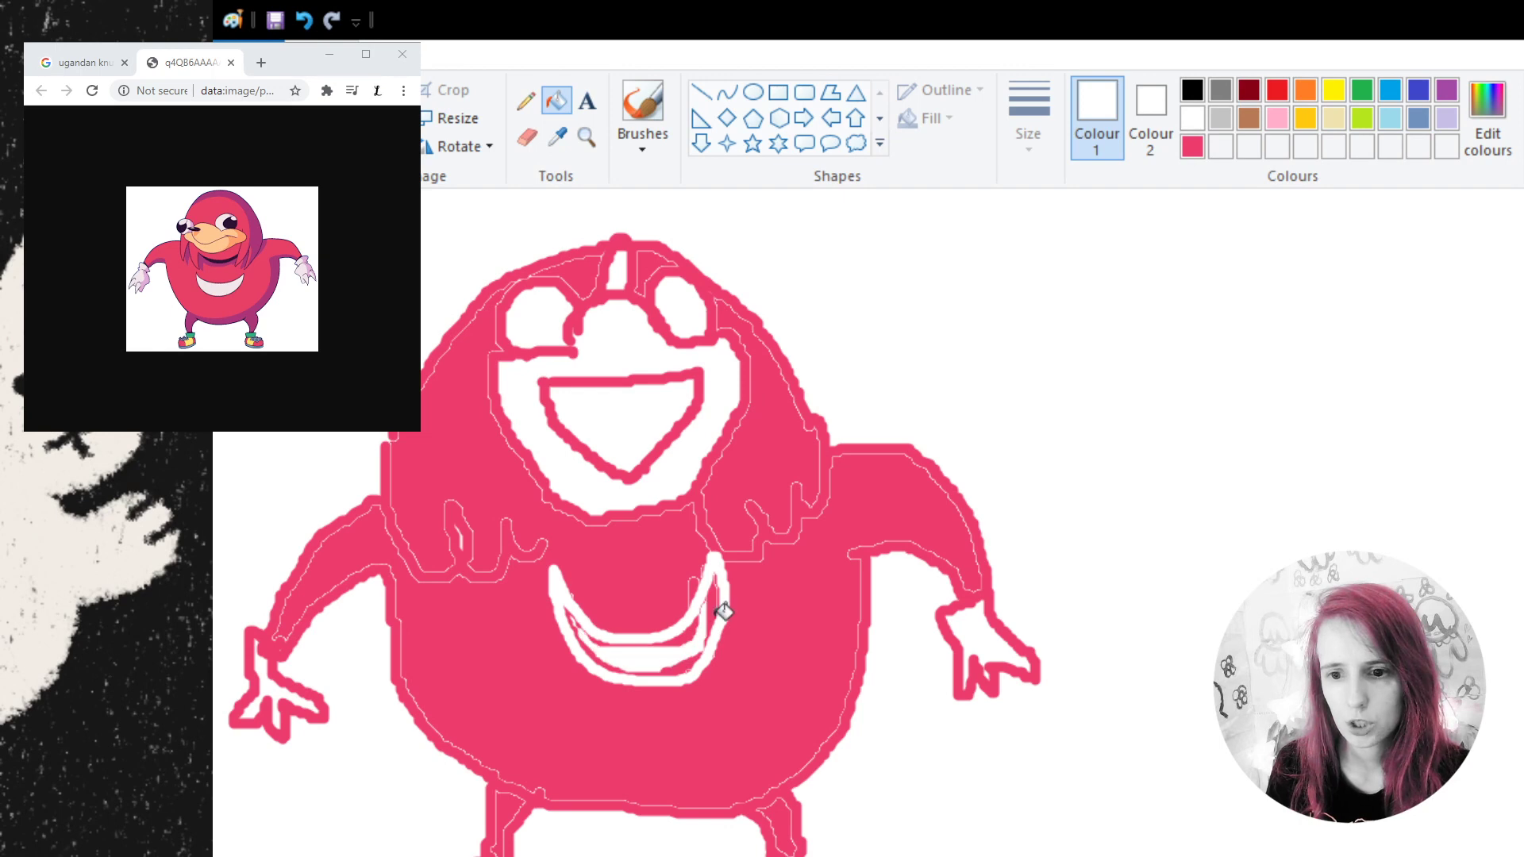
{"action": "left_click", "coordinate": [717, 607]}
{"action": "left_click", "coordinate": [639, 101]}
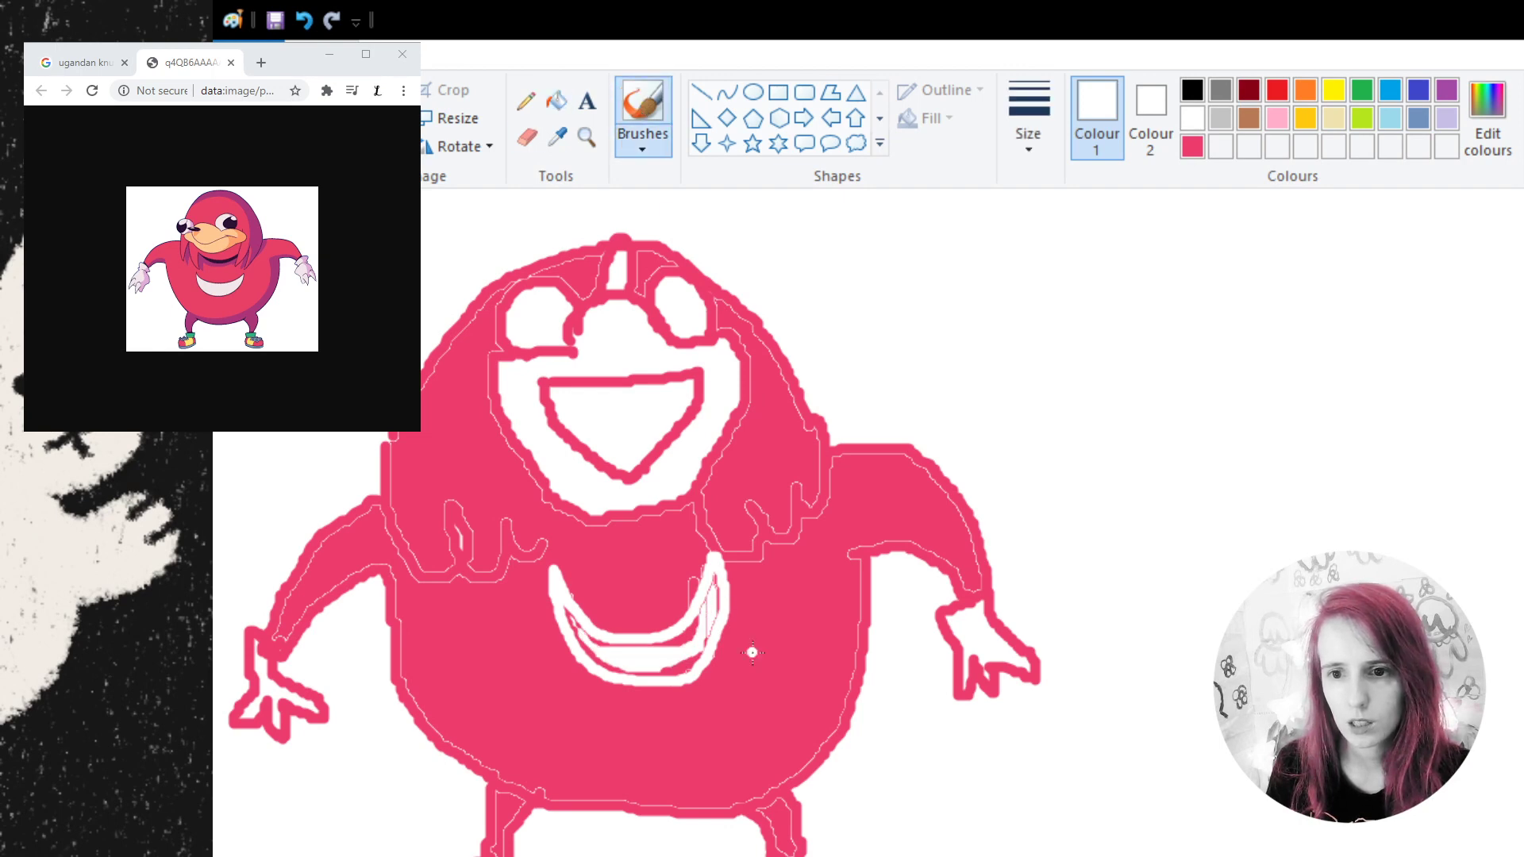
{"action": "mouse_move", "coordinate": [580, 632]}
{"action": "left_mouse_down"}
{"action": "mouse_move", "coordinate": [631, 649]}
{"action": "mouse_move", "coordinate": [710, 605]}
{"action": "mouse_move", "coordinate": [675, 632]}
{"action": "left_mouse_up"}
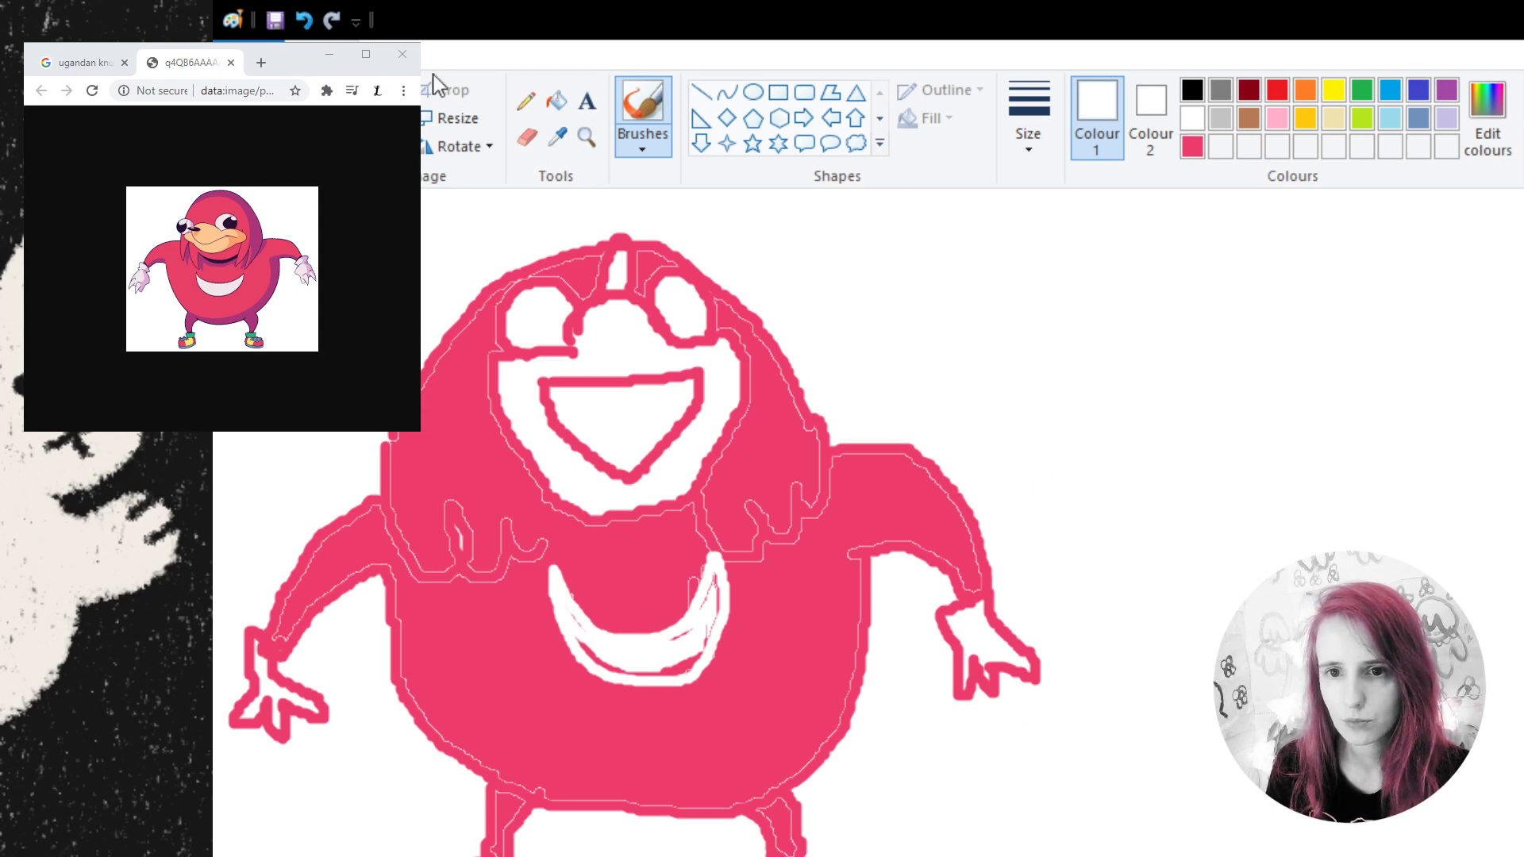
{"action": "scroll", "coordinate": [439, 87], "scroll_direction": "down", "scroll_amount": 1}
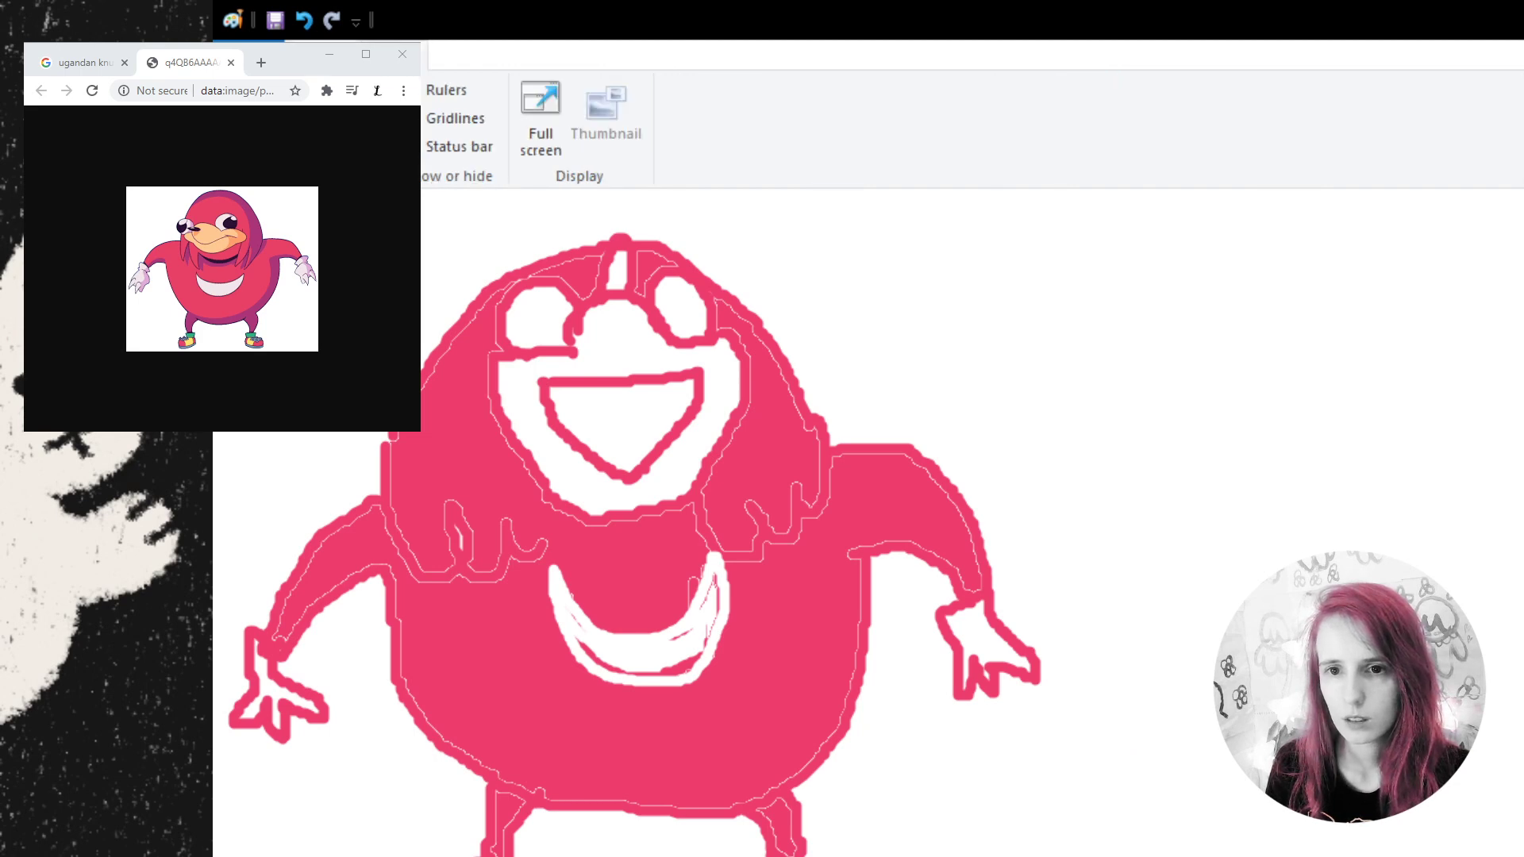
{"action": "key", "text": "ctrl+g"}
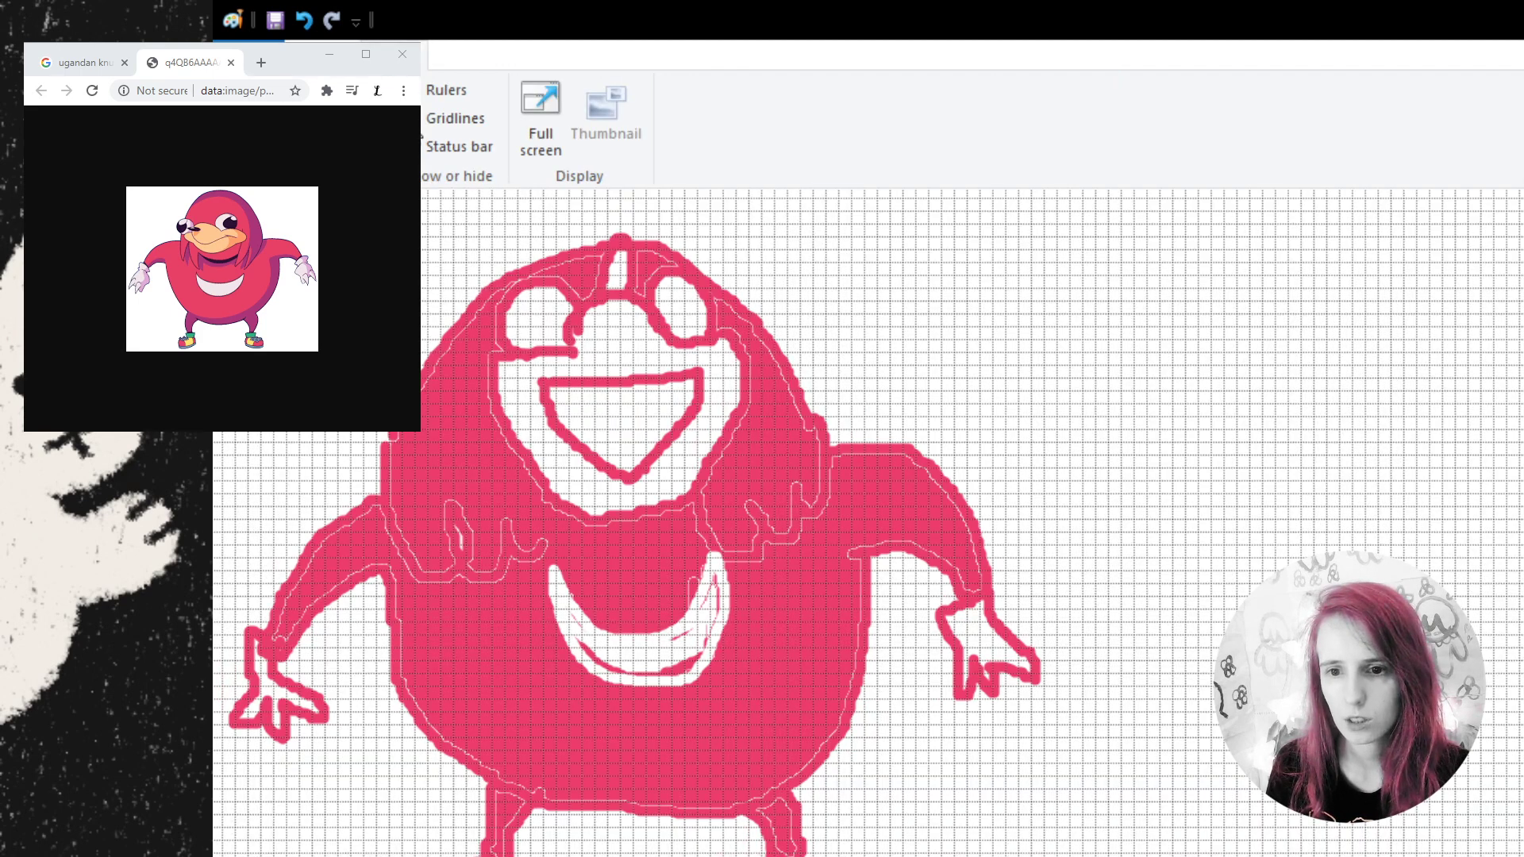
{"action": "key", "text": "ctrl+g"}
{"action": "scroll", "coordinate": [600, 119], "scroll_direction": "up", "scroll_amount": 1}
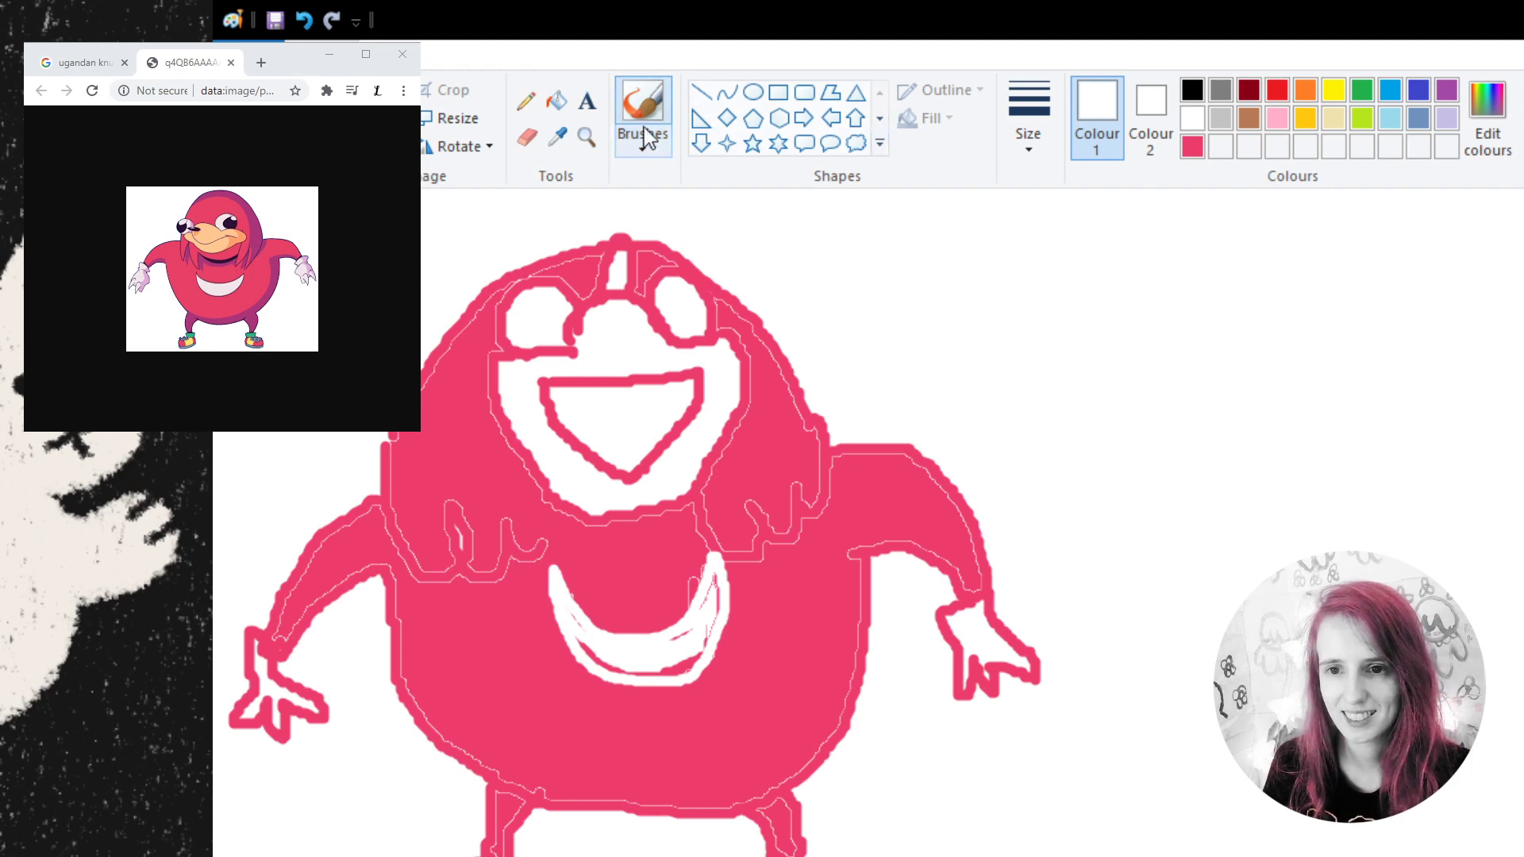
{"action": "left_click", "coordinate": [790, 475]}
{"action": "key", "text": "ctrl+z"}
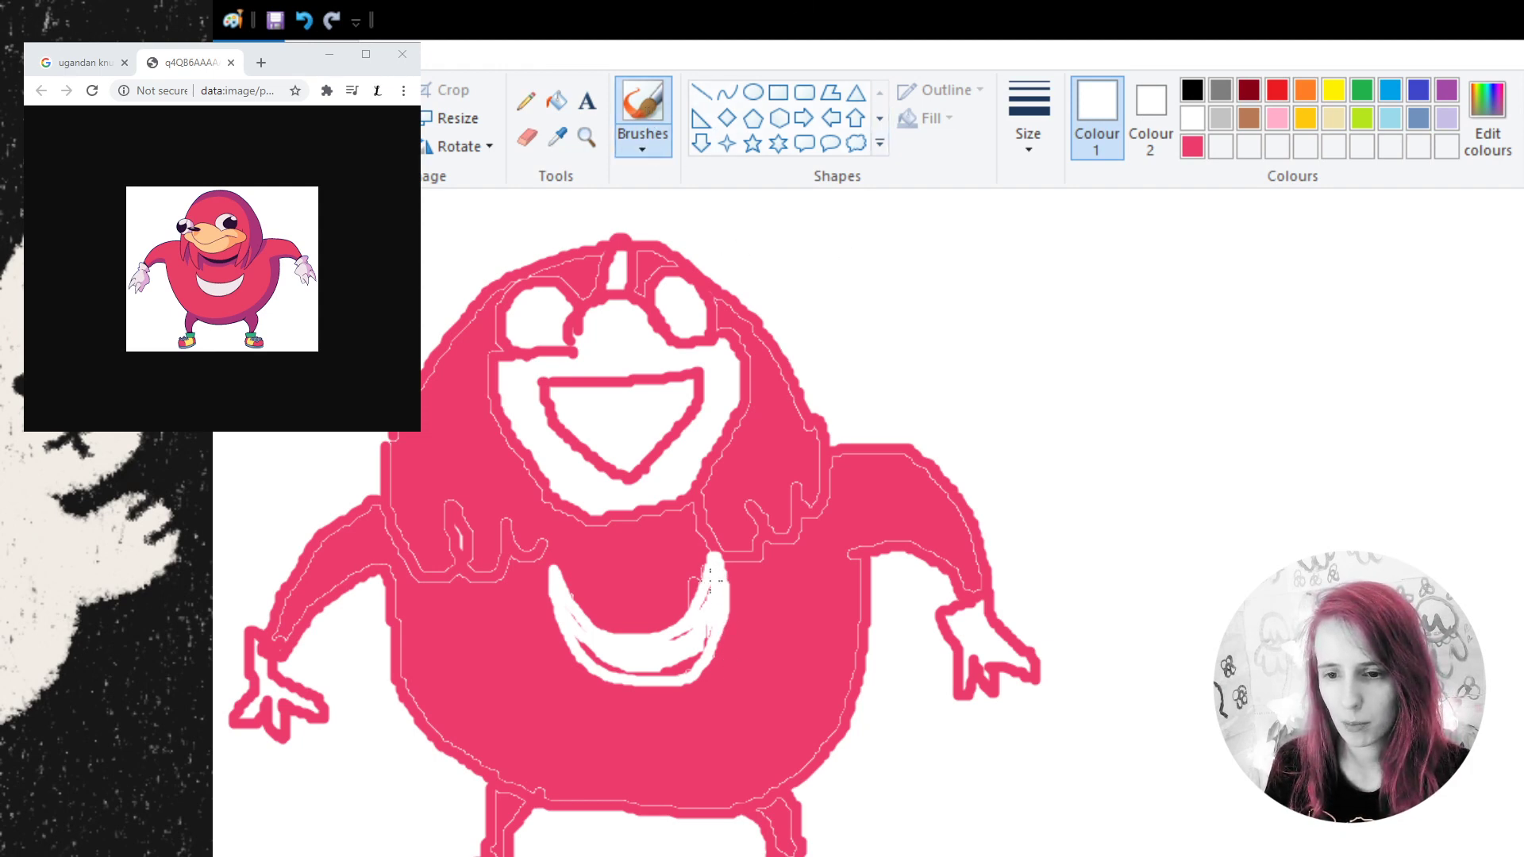
- Paint over the remaining pink streaks inside the chest crescent with the white brush, undoing any misplaced stroke
{"action": "left_click_drag", "start_coordinate": [668, 637], "coordinate": [684, 619]}
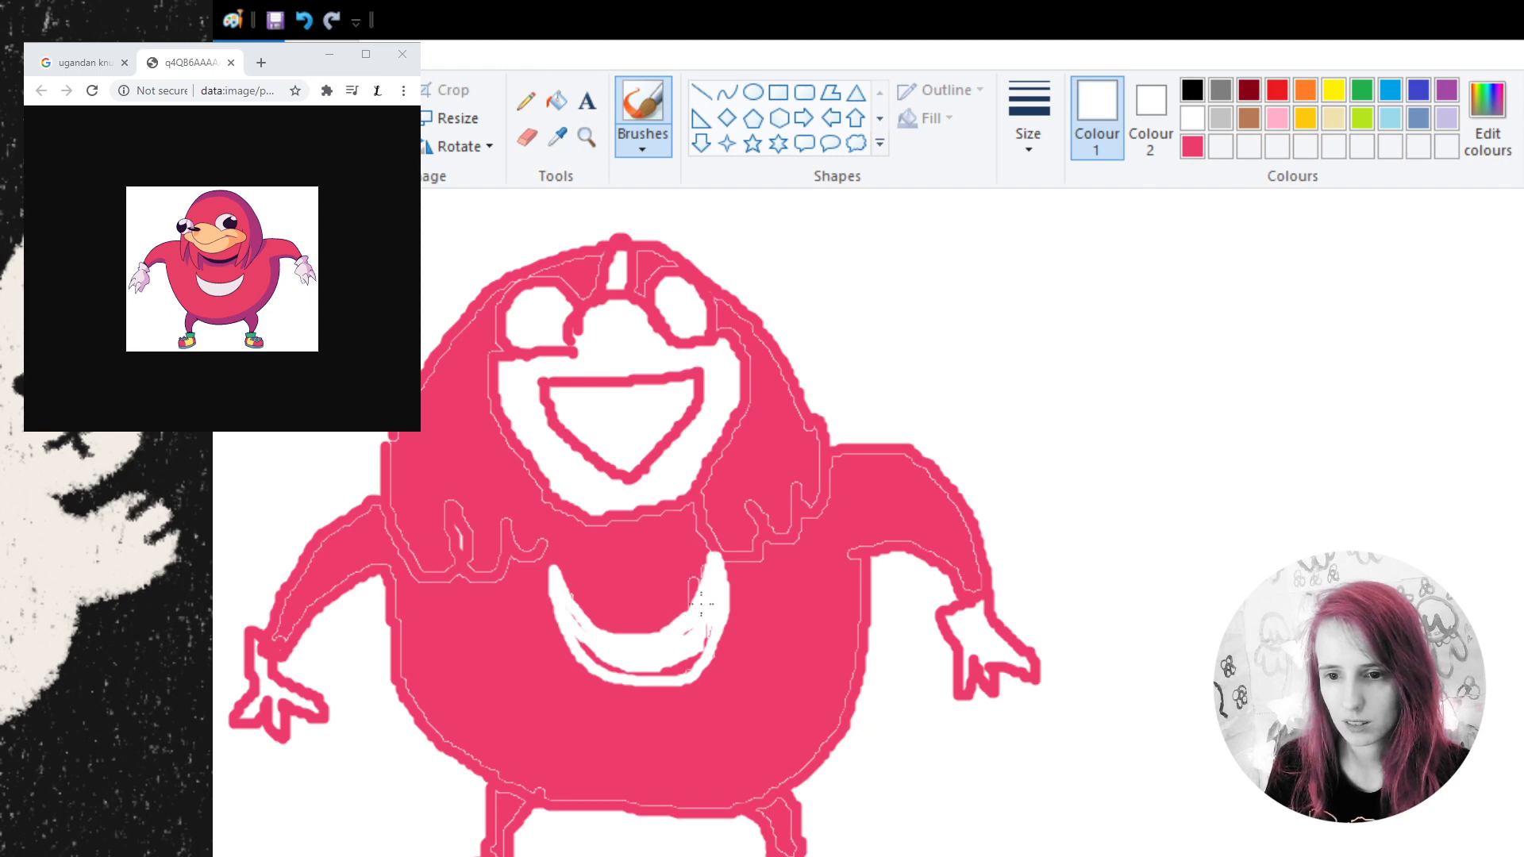
{"action": "left_click", "coordinate": [304, 20]}
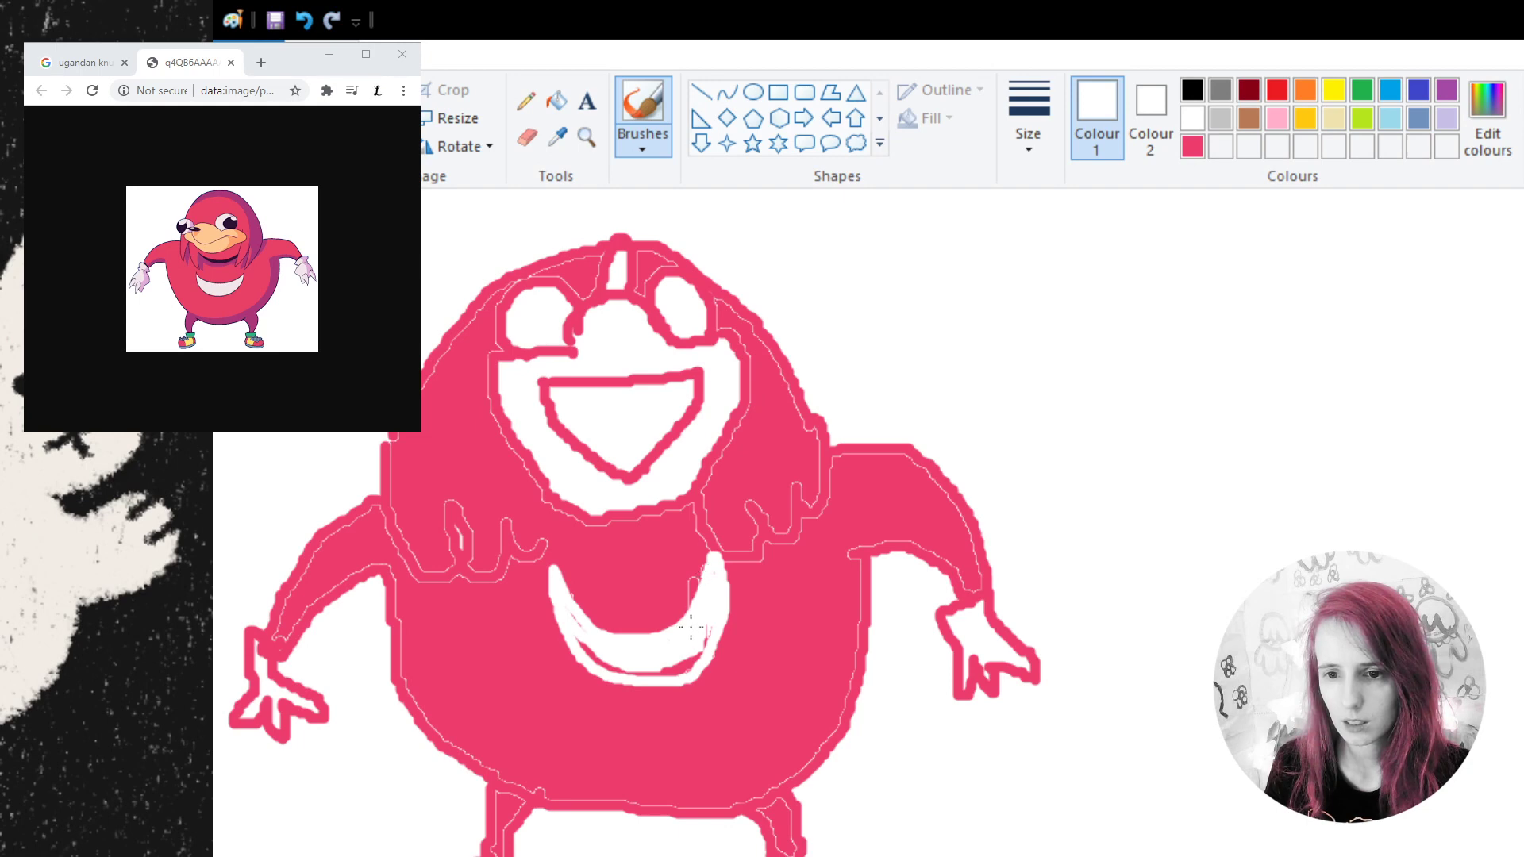
{"action": "left_click_drag", "start_coordinate": [712, 630], "coordinate": [684, 666]}
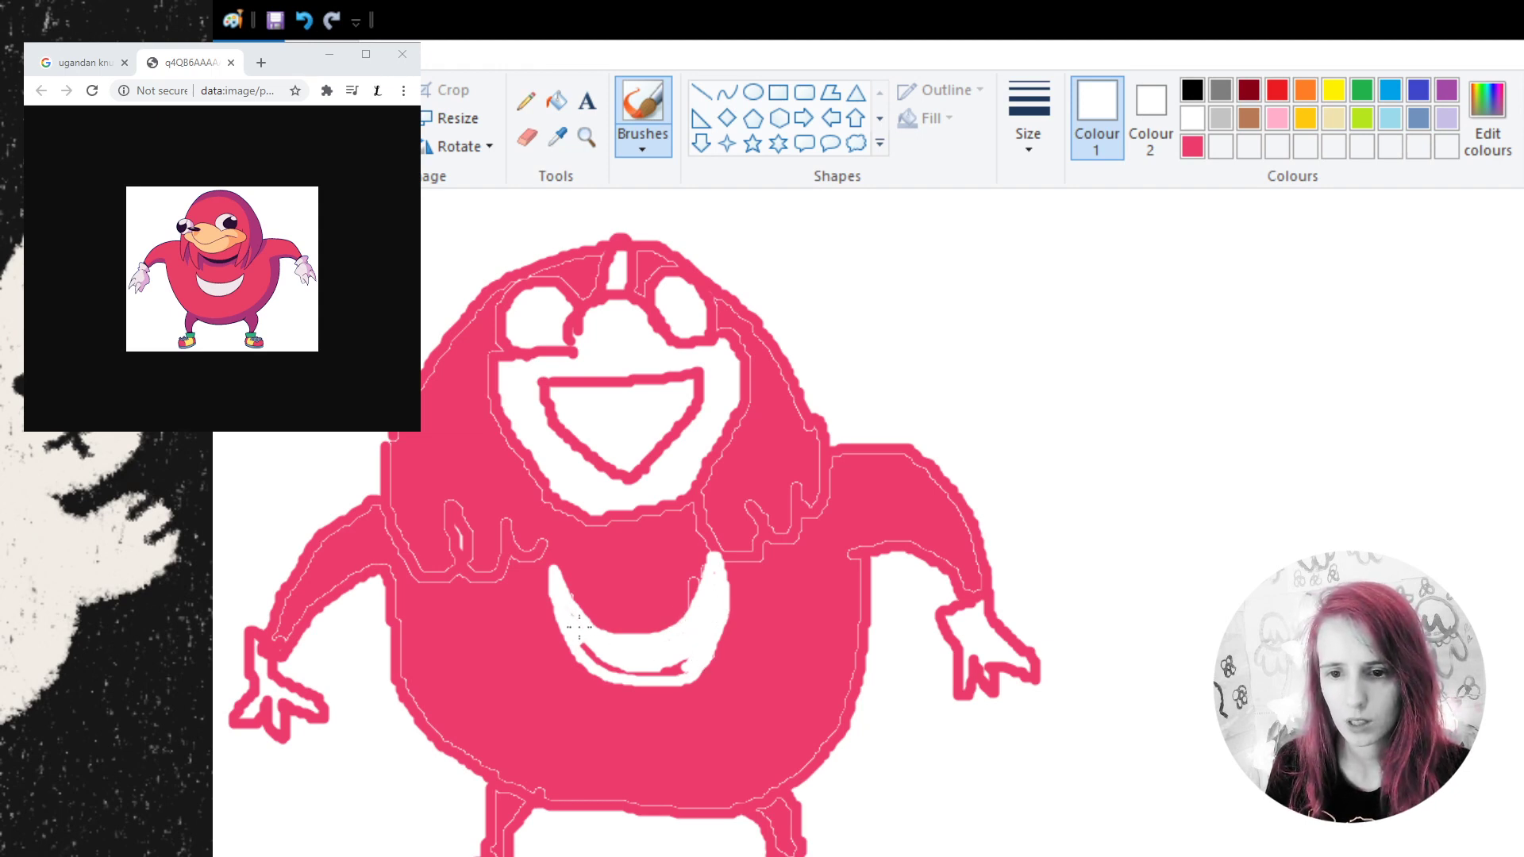
{"action": "mouse_move", "coordinate": [580, 635]}
{"action": "left_mouse_down"}
{"action": "mouse_move", "coordinate": [640, 673]}
{"action": "mouse_move", "coordinate": [680, 660]}
{"action": "left_mouse_up"}
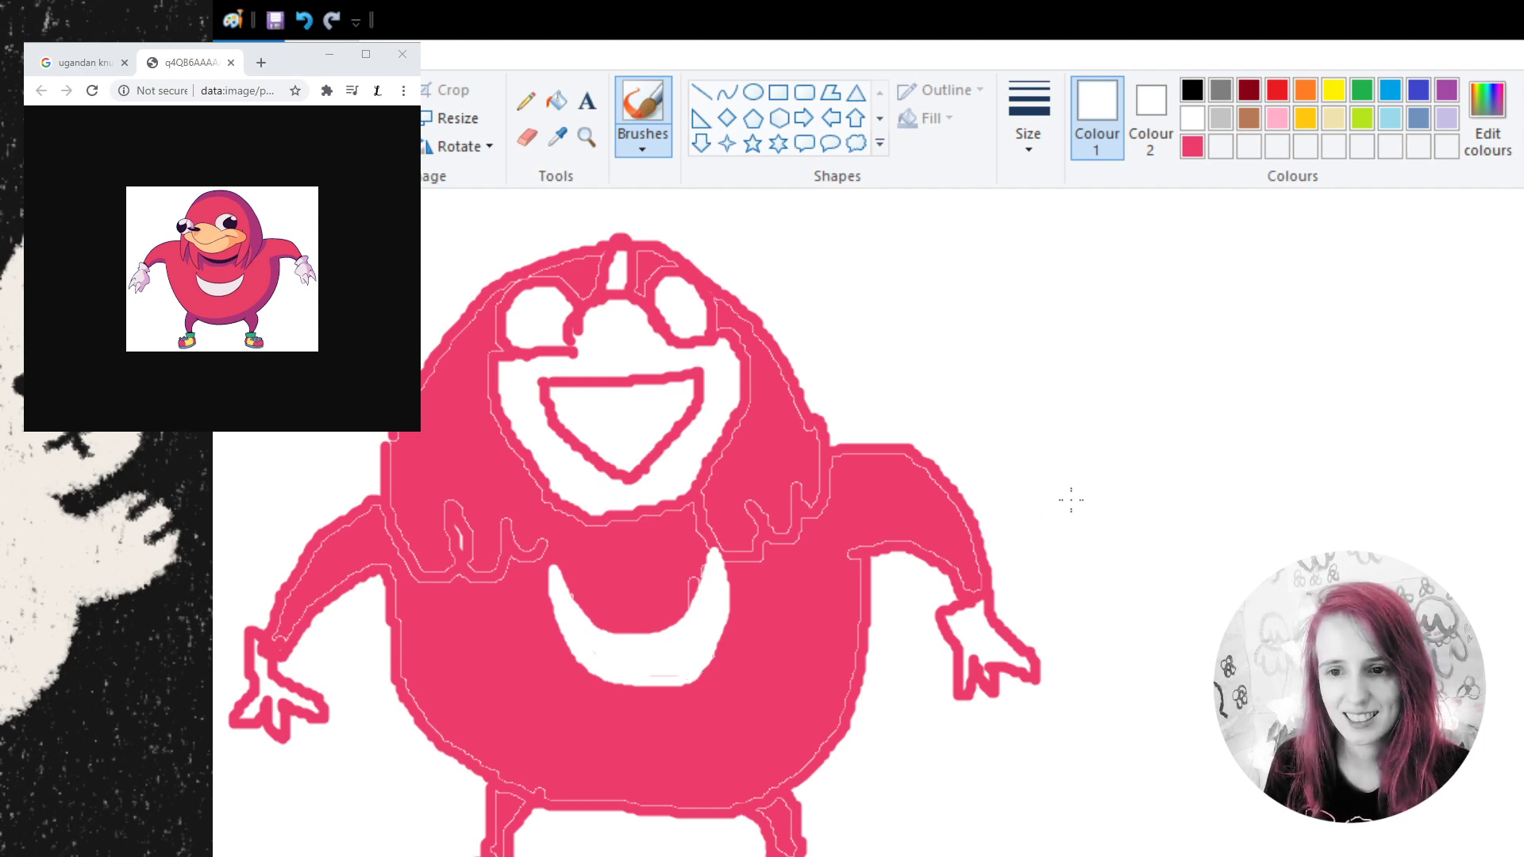
- Mix a darker pinkish red and brush outlines around the hair locks on both sides of the face, undoing misplaced strokes
{"action": "left_click", "coordinate": [1193, 147]}
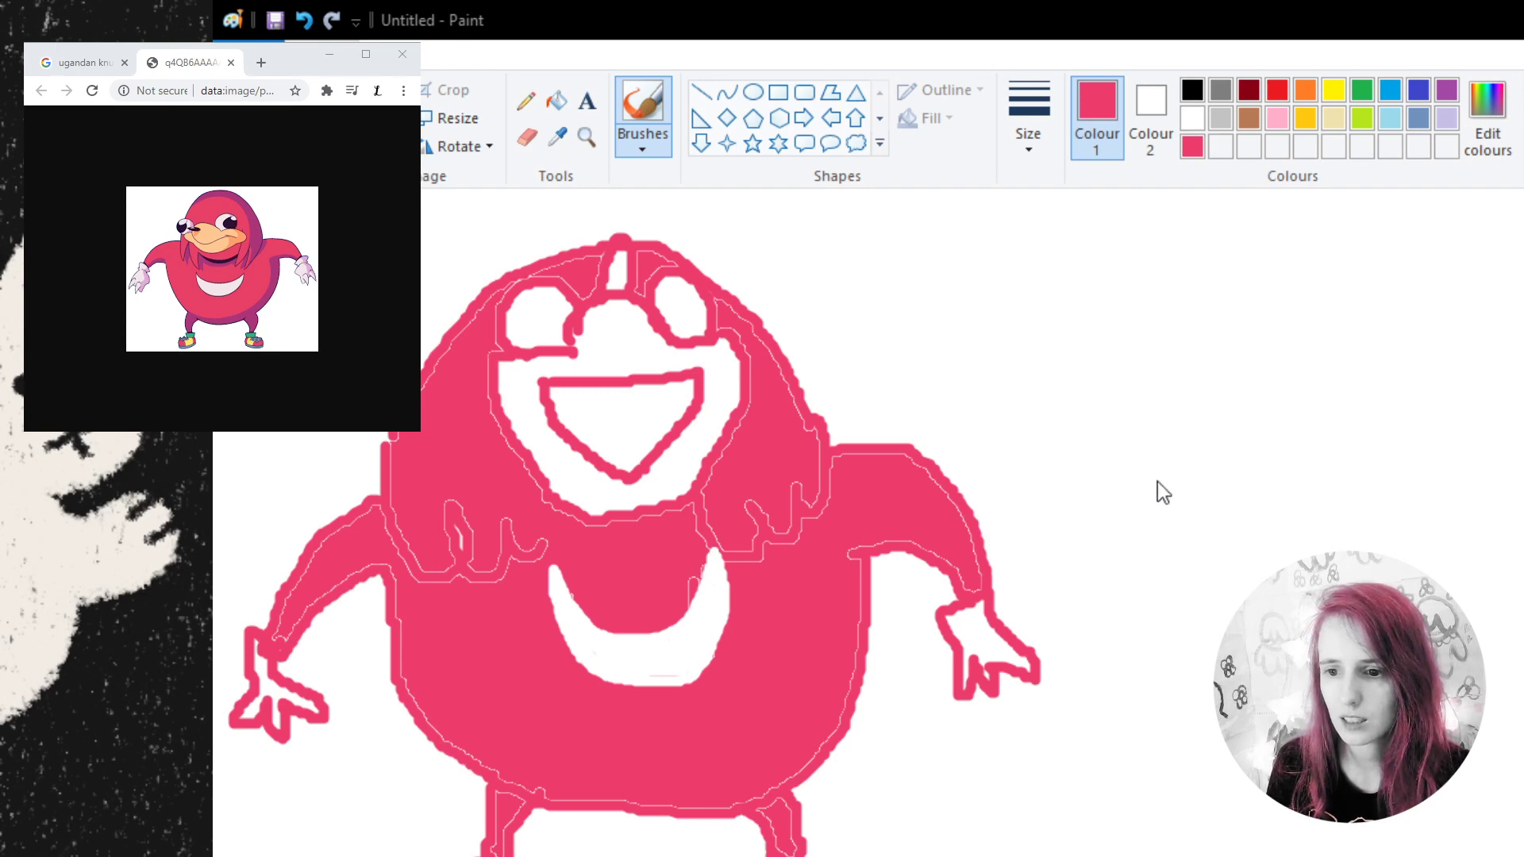
{"action": "key", "text": "Return"}
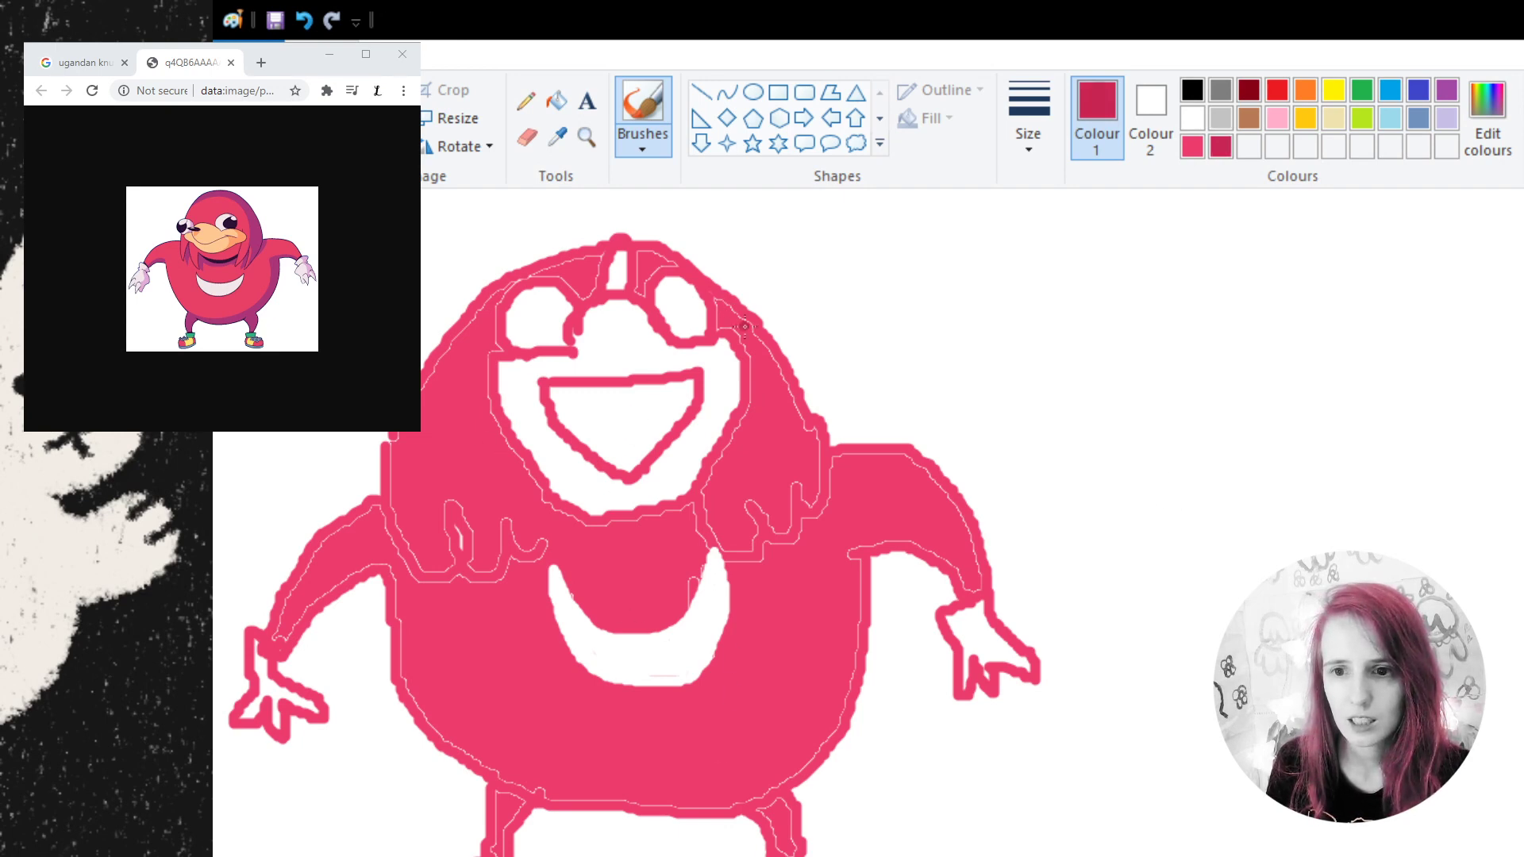
{"action": "mouse_move", "coordinate": [745, 307]}
{"action": "left_mouse_down"}
{"action": "mouse_move", "coordinate": [816, 397]}
{"action": "mouse_move", "coordinate": [827, 465]}
{"action": "left_mouse_up"}
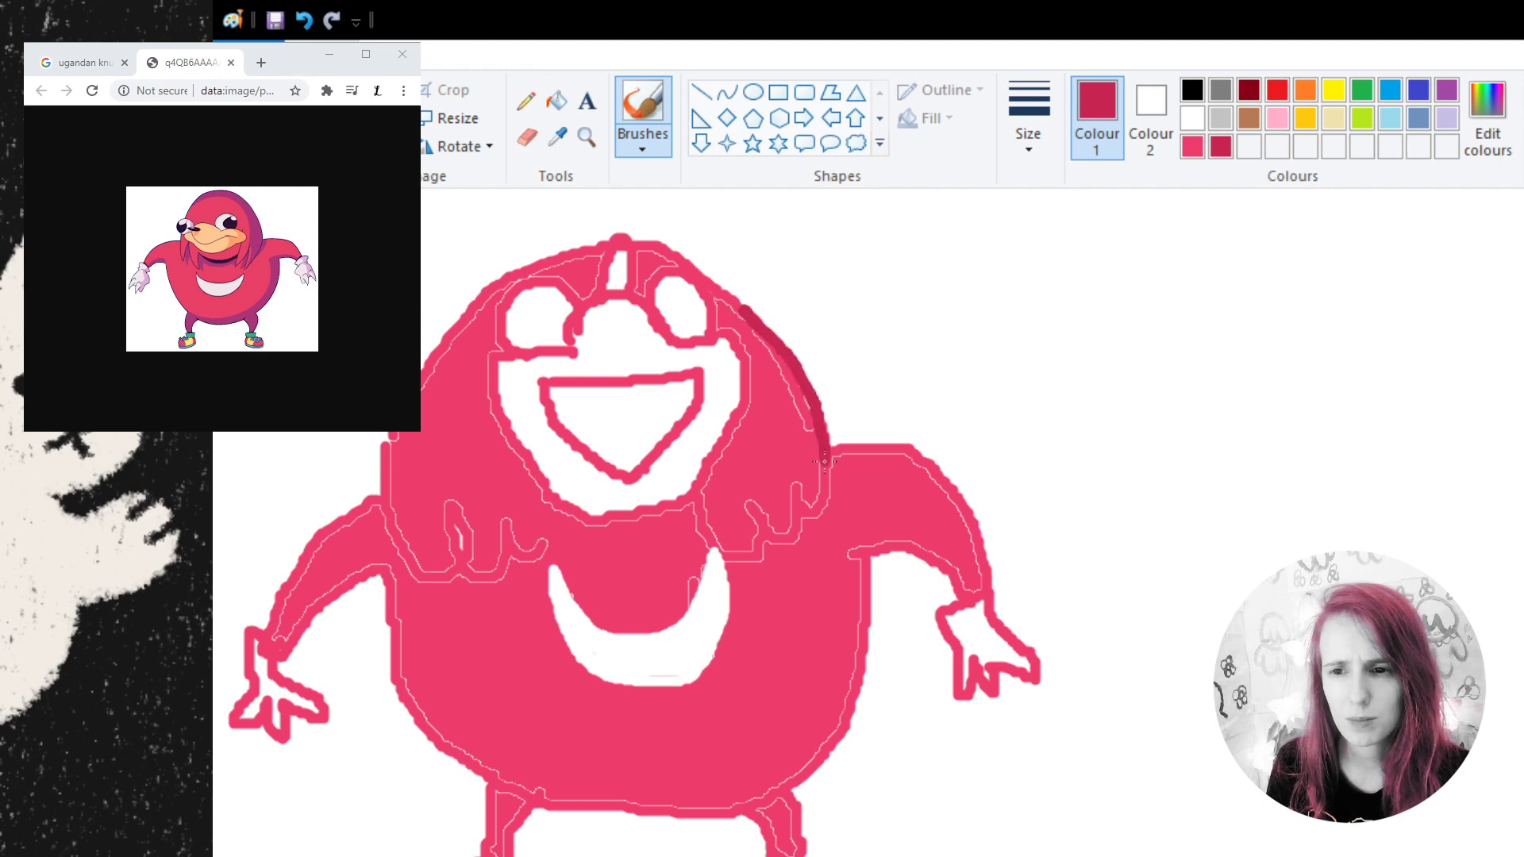
{"action": "left_click", "coordinate": [304, 20]}
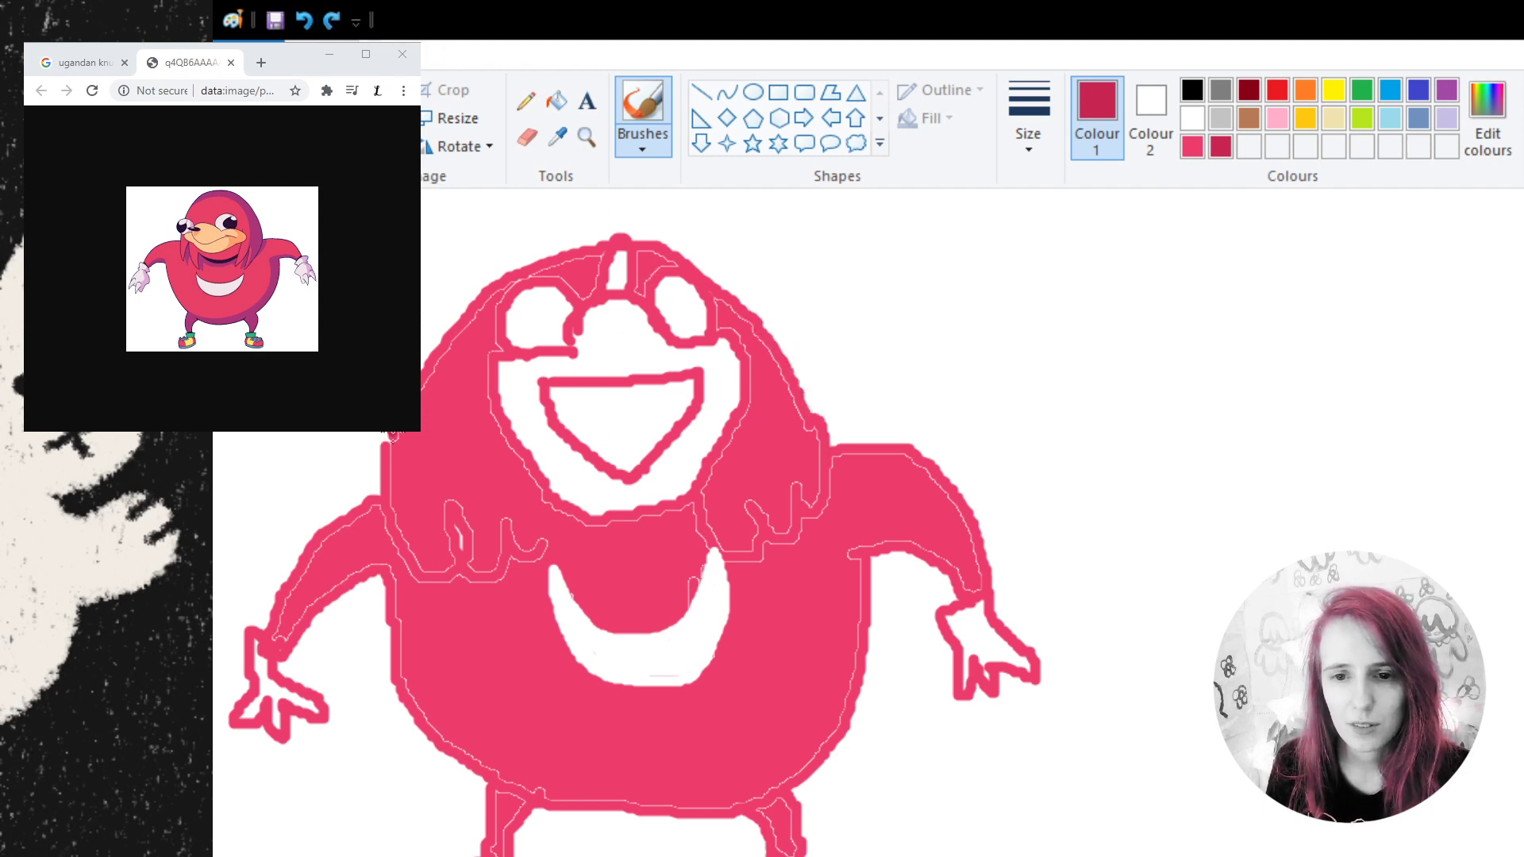
{"action": "left_click_drag", "start_coordinate": [389, 435], "coordinate": [394, 525]}
{"action": "left_click", "coordinate": [304, 19]}
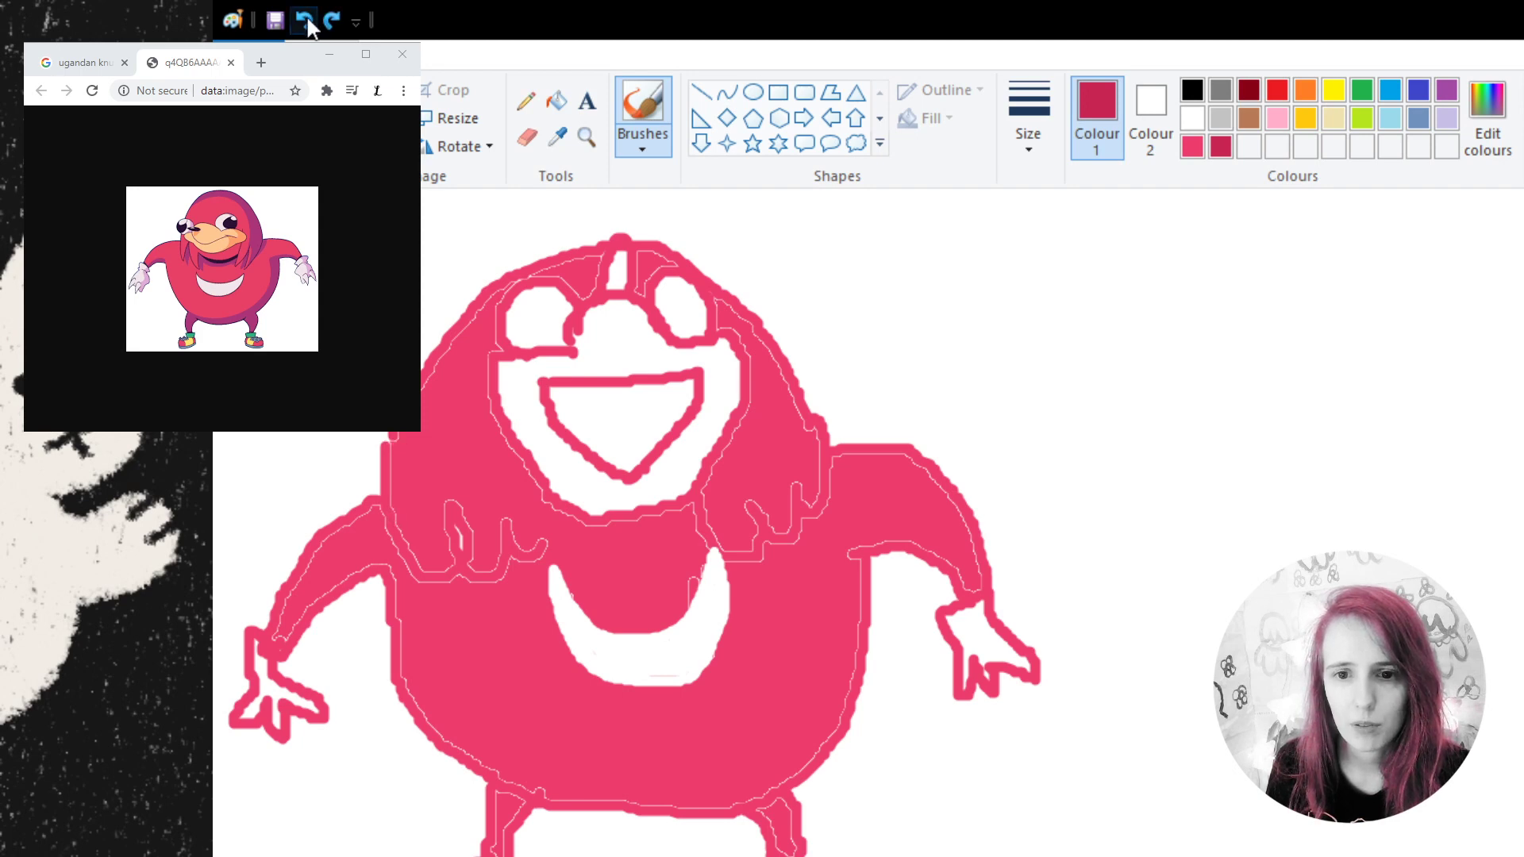
{"action": "mouse_move", "coordinate": [389, 441]}
{"action": "left_mouse_down"}
{"action": "mouse_move", "coordinate": [392, 531]}
{"action": "mouse_move", "coordinate": [443, 580]}
{"action": "mouse_move", "coordinate": [442, 494]}
{"action": "mouse_move", "coordinate": [470, 560]}
{"action": "mouse_move", "coordinate": [508, 570]}
{"action": "mouse_move", "coordinate": [501, 496]}
{"action": "mouse_move", "coordinate": [552, 548]}
{"action": "mouse_move", "coordinate": [555, 496]}
{"action": "mouse_move", "coordinate": [489, 379]}
{"action": "mouse_move", "coordinate": [488, 343]}
{"action": "mouse_move", "coordinate": [516, 343]}
{"action": "left_mouse_up"}
{"action": "mouse_move", "coordinate": [689, 484]}
{"action": "left_mouse_down"}
{"action": "mouse_move", "coordinate": [724, 561]}
{"action": "mouse_move", "coordinate": [748, 532]}
{"action": "mouse_move", "coordinate": [745, 498]}
{"action": "mouse_move", "coordinate": [774, 548]}
{"action": "mouse_move", "coordinate": [792, 490]}
{"action": "mouse_move", "coordinate": [826, 480]}
{"action": "mouse_move", "coordinate": [790, 341]}
{"action": "mouse_move", "coordinate": [724, 292]}
{"action": "left_mouse_up"}
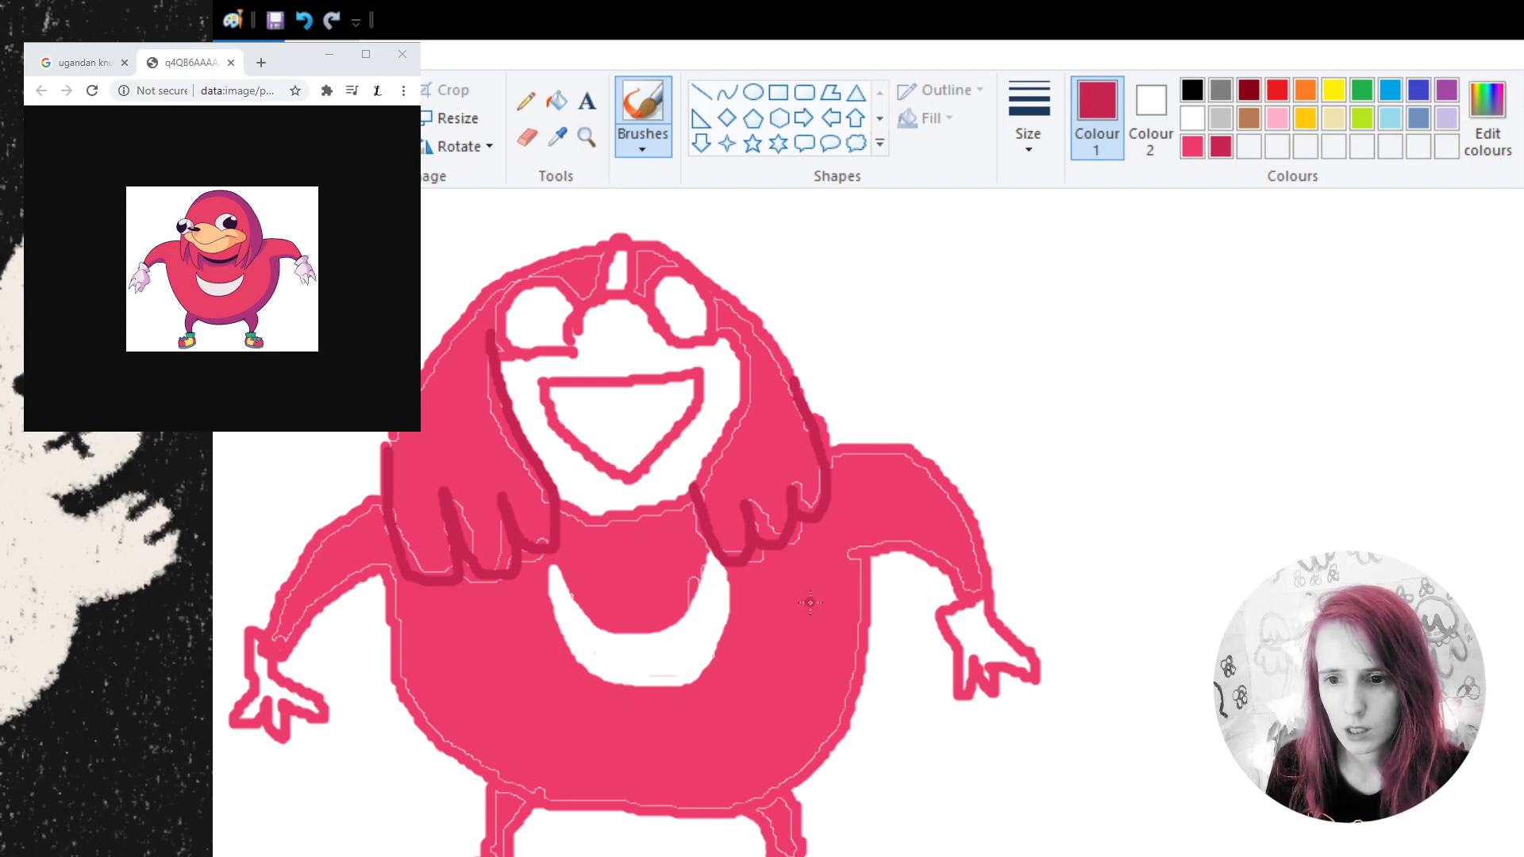
- Brush darker pinkish red shading along the body's right edge, along its underside and down both legs
{"action": "mouse_move", "coordinate": [867, 556]}
{"action": "left_mouse_down"}
{"action": "mouse_move", "coordinate": [848, 561]}
{"action": "mouse_move", "coordinate": [864, 635]}
{"action": "mouse_move", "coordinate": [836, 739]}
{"action": "left_mouse_up"}
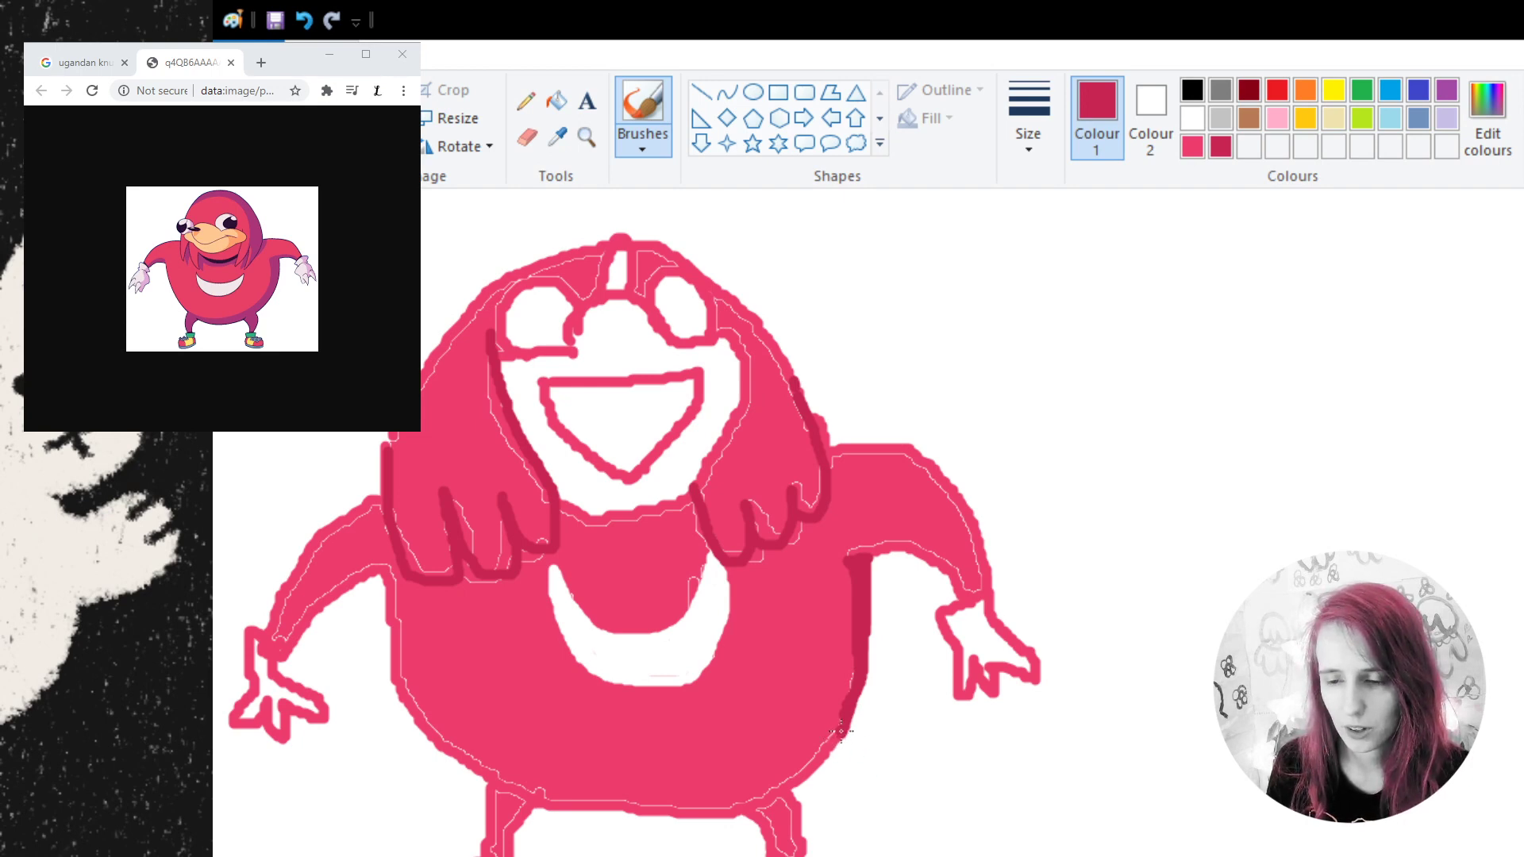
{"action": "mouse_move", "coordinate": [841, 731]}
{"action": "left_mouse_down"}
{"action": "mouse_move", "coordinate": [784, 791]}
{"action": "mouse_move", "coordinate": [857, 660]}
{"action": "left_mouse_up"}
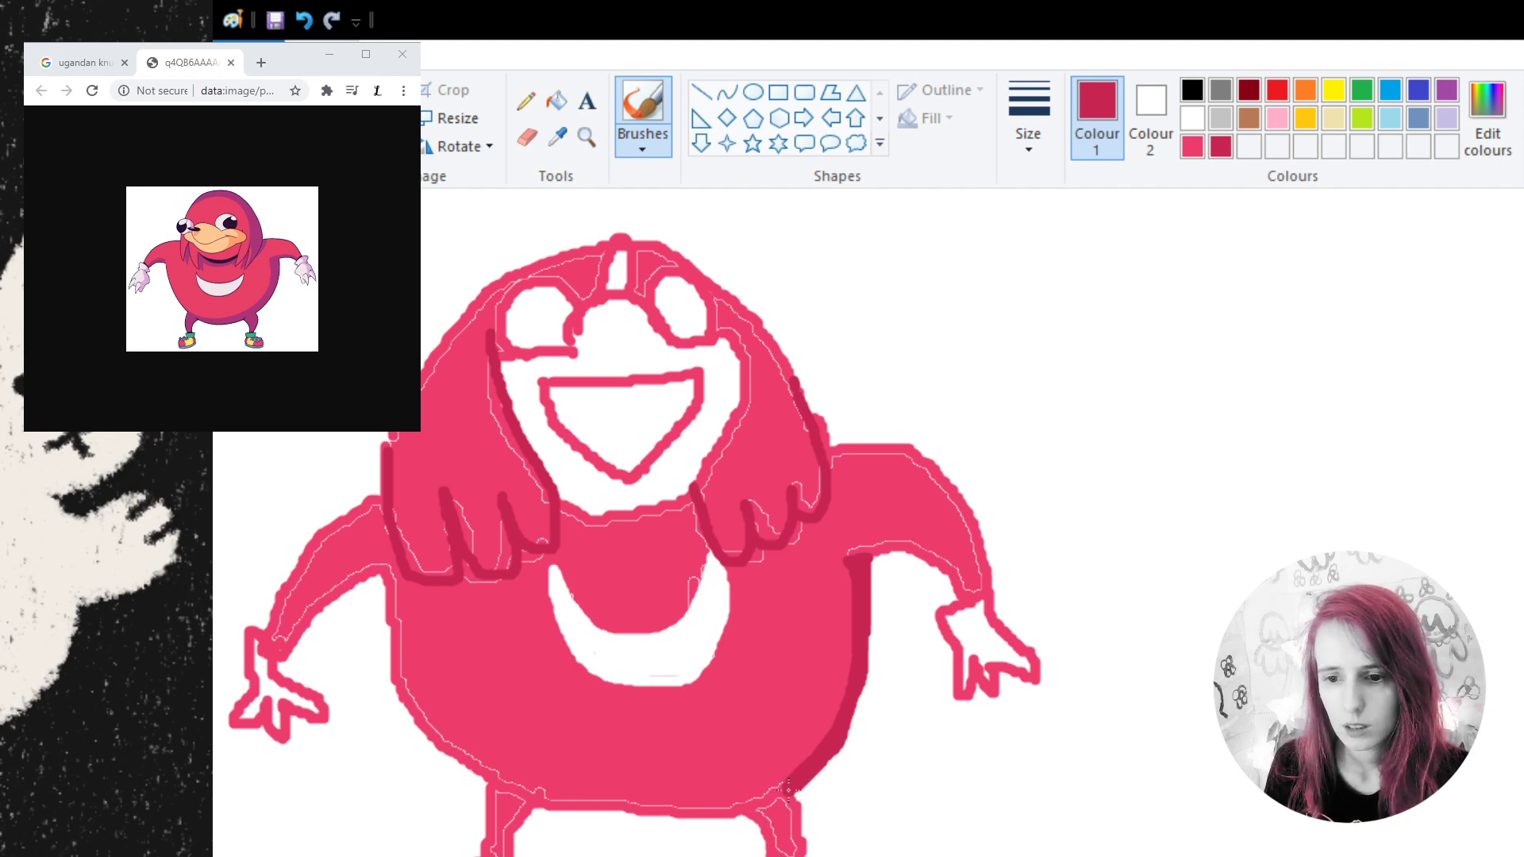
{"action": "mouse_move", "coordinate": [789, 790]}
{"action": "left_mouse_down"}
{"action": "mouse_move", "coordinate": [637, 811]}
{"action": "mouse_move", "coordinate": [764, 799]}
{"action": "left_mouse_up"}
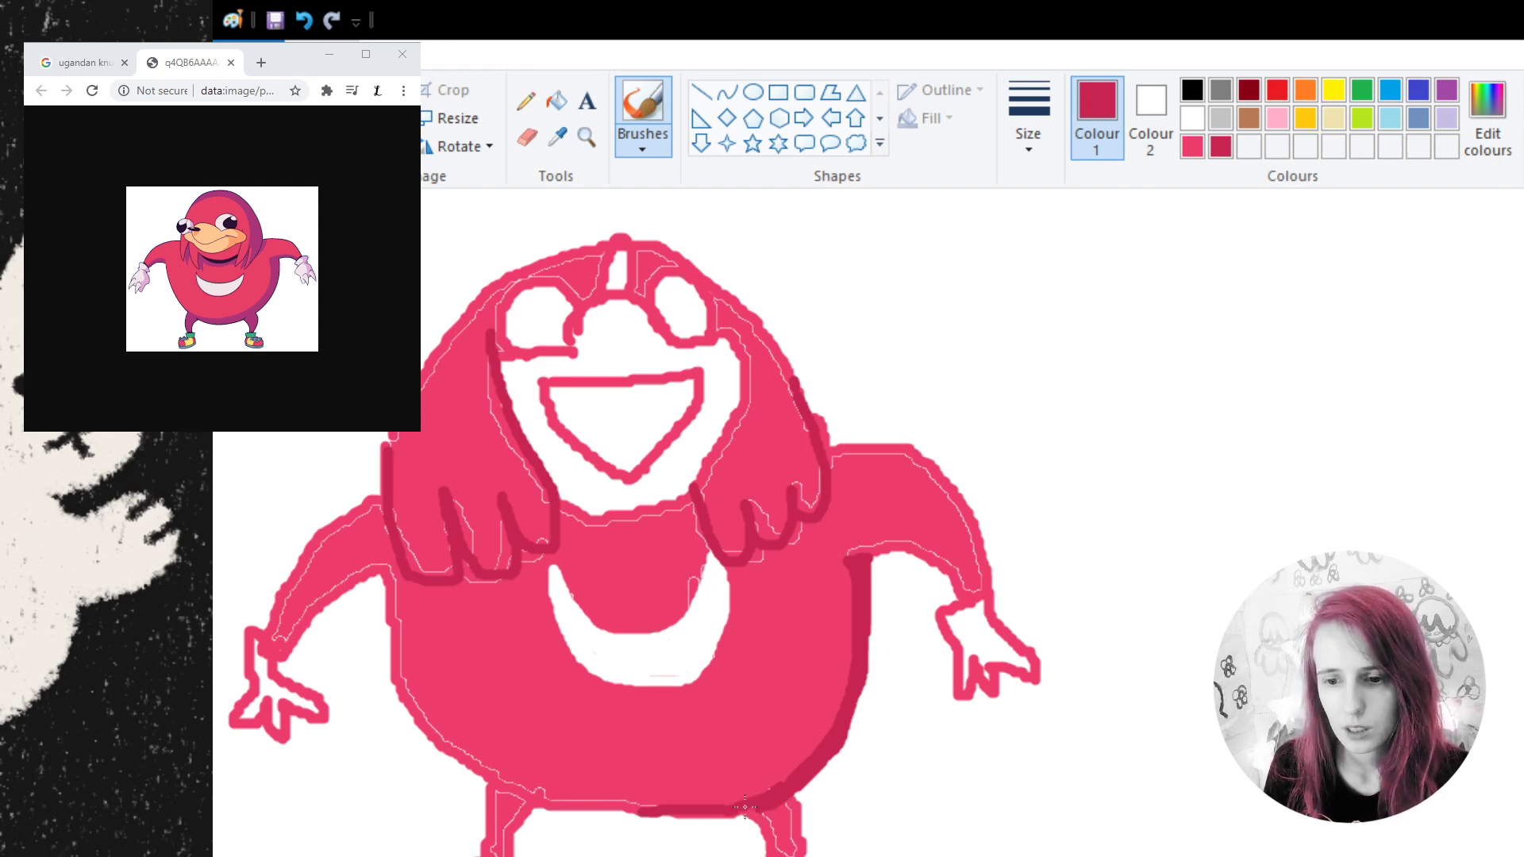
{"action": "mouse_move", "coordinate": [762, 816]}
{"action": "left_mouse_down"}
{"action": "mouse_move", "coordinate": [776, 849]}
{"action": "mouse_move", "coordinate": [789, 800]}
{"action": "mouse_move", "coordinate": [769, 808]}
{"action": "mouse_move", "coordinate": [799, 843]}
{"action": "left_mouse_up"}
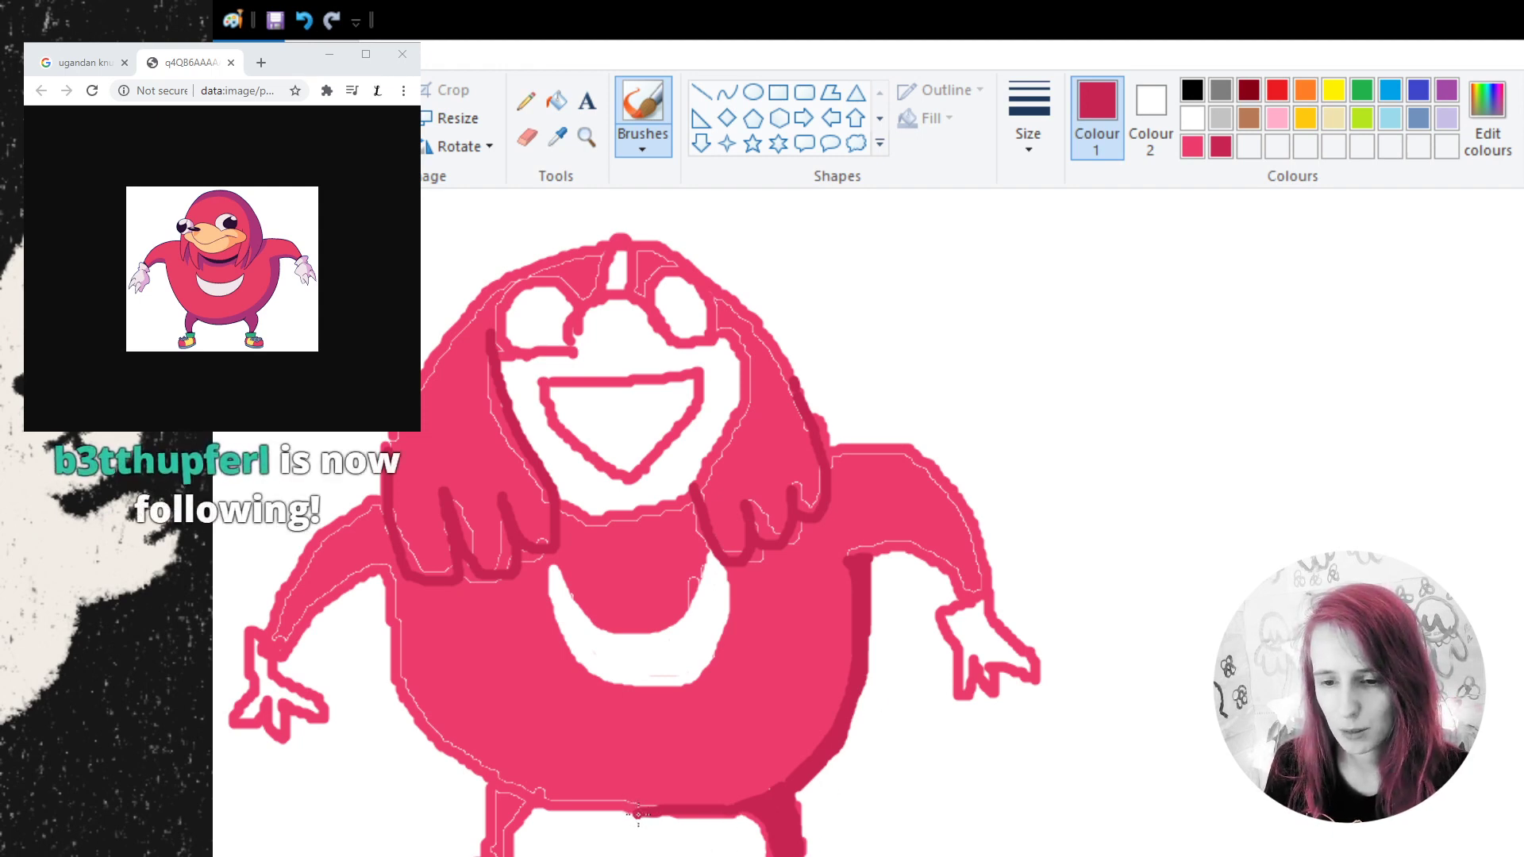
{"action": "left_click_drag", "start_coordinate": [606, 810], "coordinate": [530, 798]}
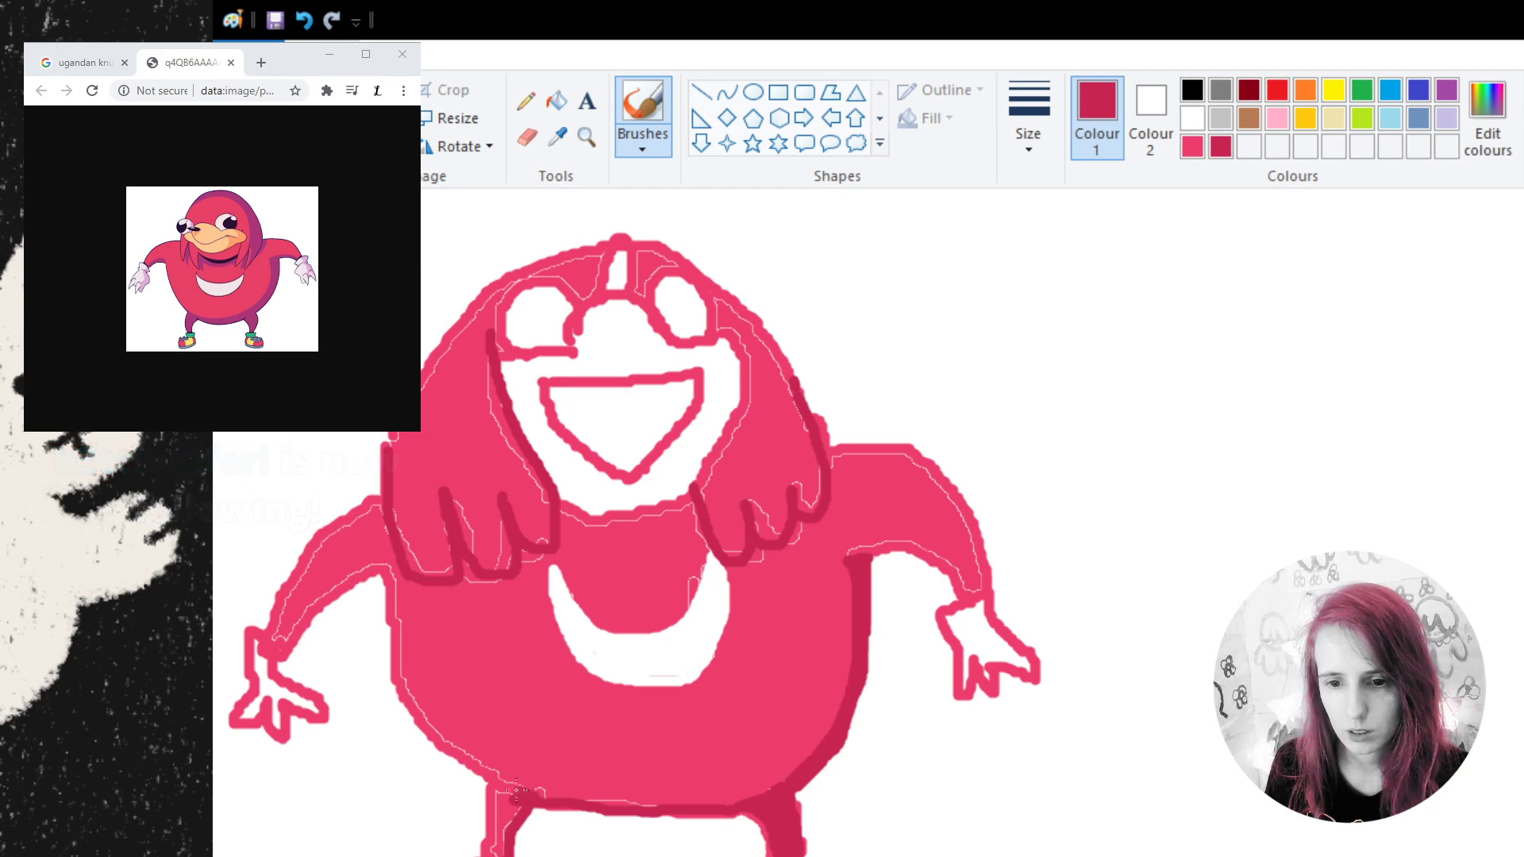
{"action": "mouse_move", "coordinate": [534, 797]}
{"action": "left_mouse_down"}
{"action": "mouse_move", "coordinate": [476, 784]}
{"action": "mouse_move", "coordinate": [459, 758]}
{"action": "mouse_move", "coordinate": [490, 777]}
{"action": "left_mouse_up"}
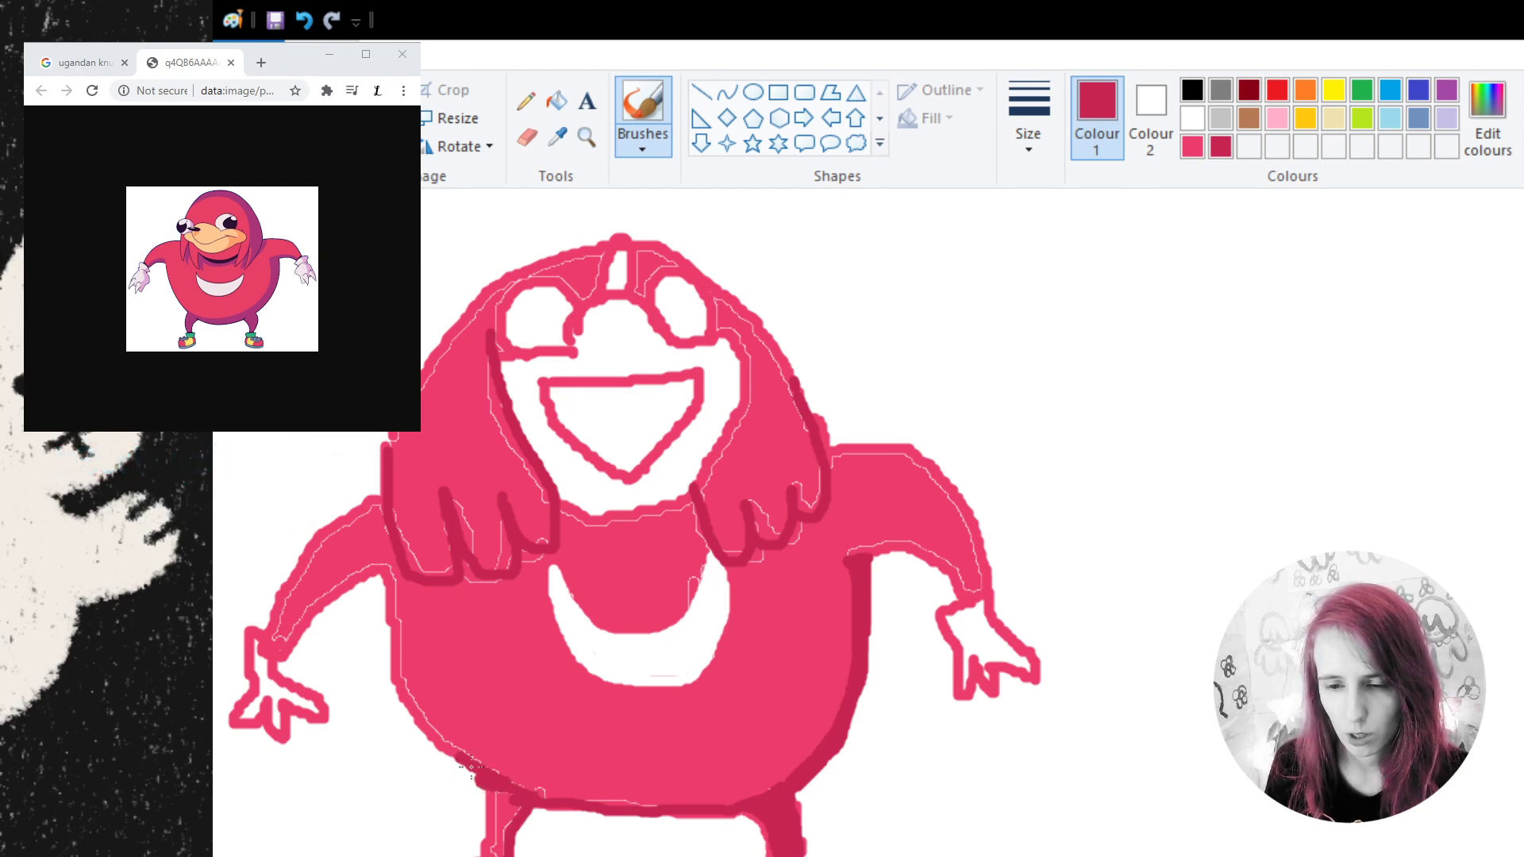
{"action": "mouse_move", "coordinate": [496, 788]}
{"action": "left_mouse_down"}
{"action": "mouse_move", "coordinate": [501, 821]}
{"action": "mouse_move", "coordinate": [516, 804]}
{"action": "mouse_move", "coordinate": [491, 849]}
{"action": "left_mouse_up"}
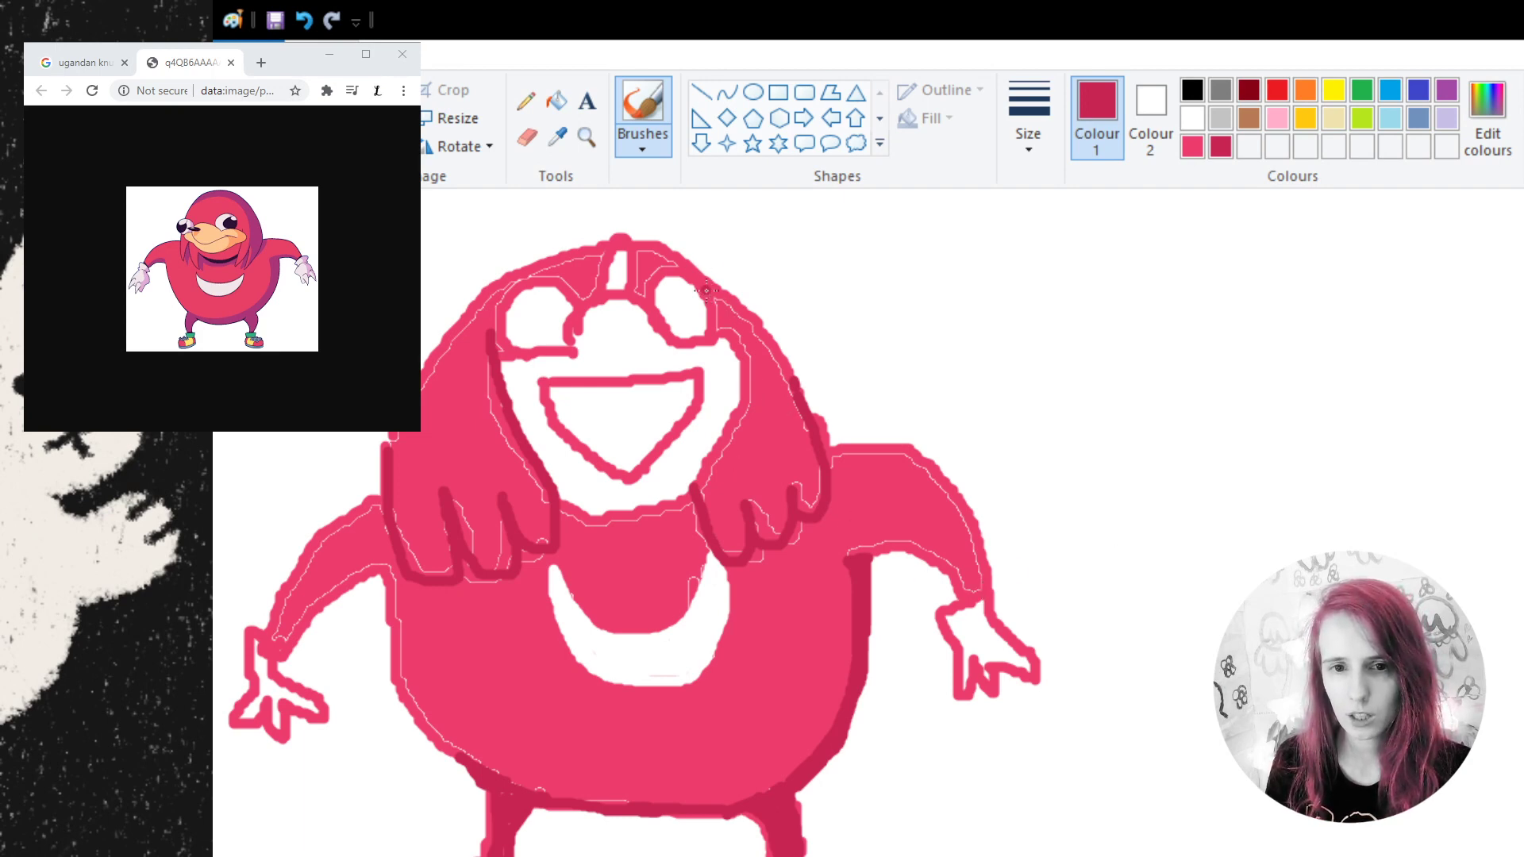
- Shade the head's right edge from the crest down to the hair locks with the darker pinkish red, undoing the misplaced stroke beside the eye
{"action": "left_click_drag", "start_coordinate": [640, 249], "coordinate": [737, 297]}
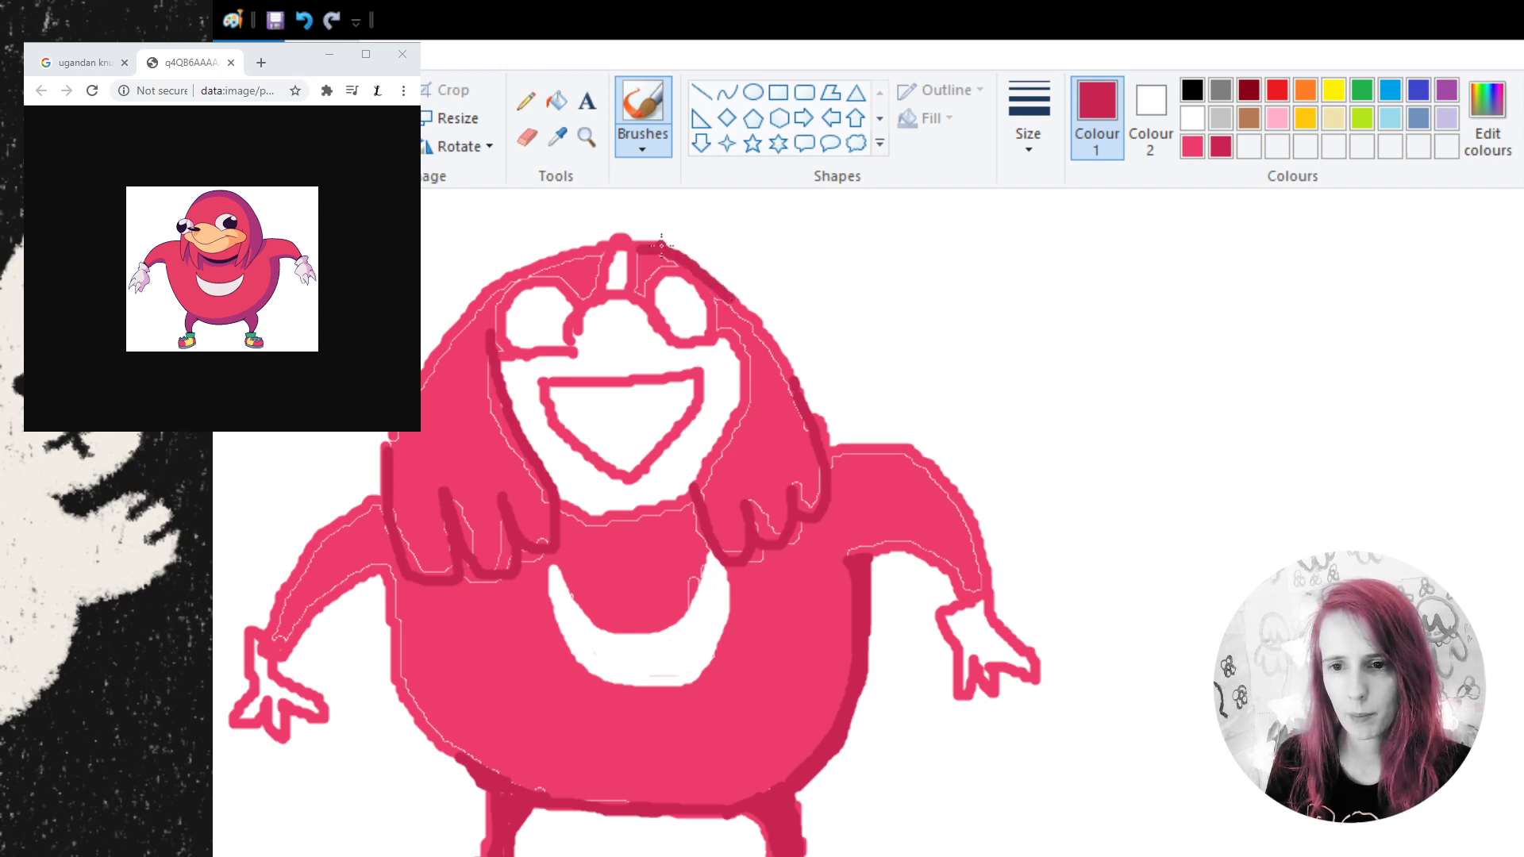
{"action": "mouse_move", "coordinate": [663, 249]}
{"action": "left_mouse_down"}
{"action": "mouse_move", "coordinate": [740, 293]}
{"action": "mouse_move", "coordinate": [792, 351]}
{"action": "mouse_move", "coordinate": [831, 490]}
{"action": "left_mouse_up"}
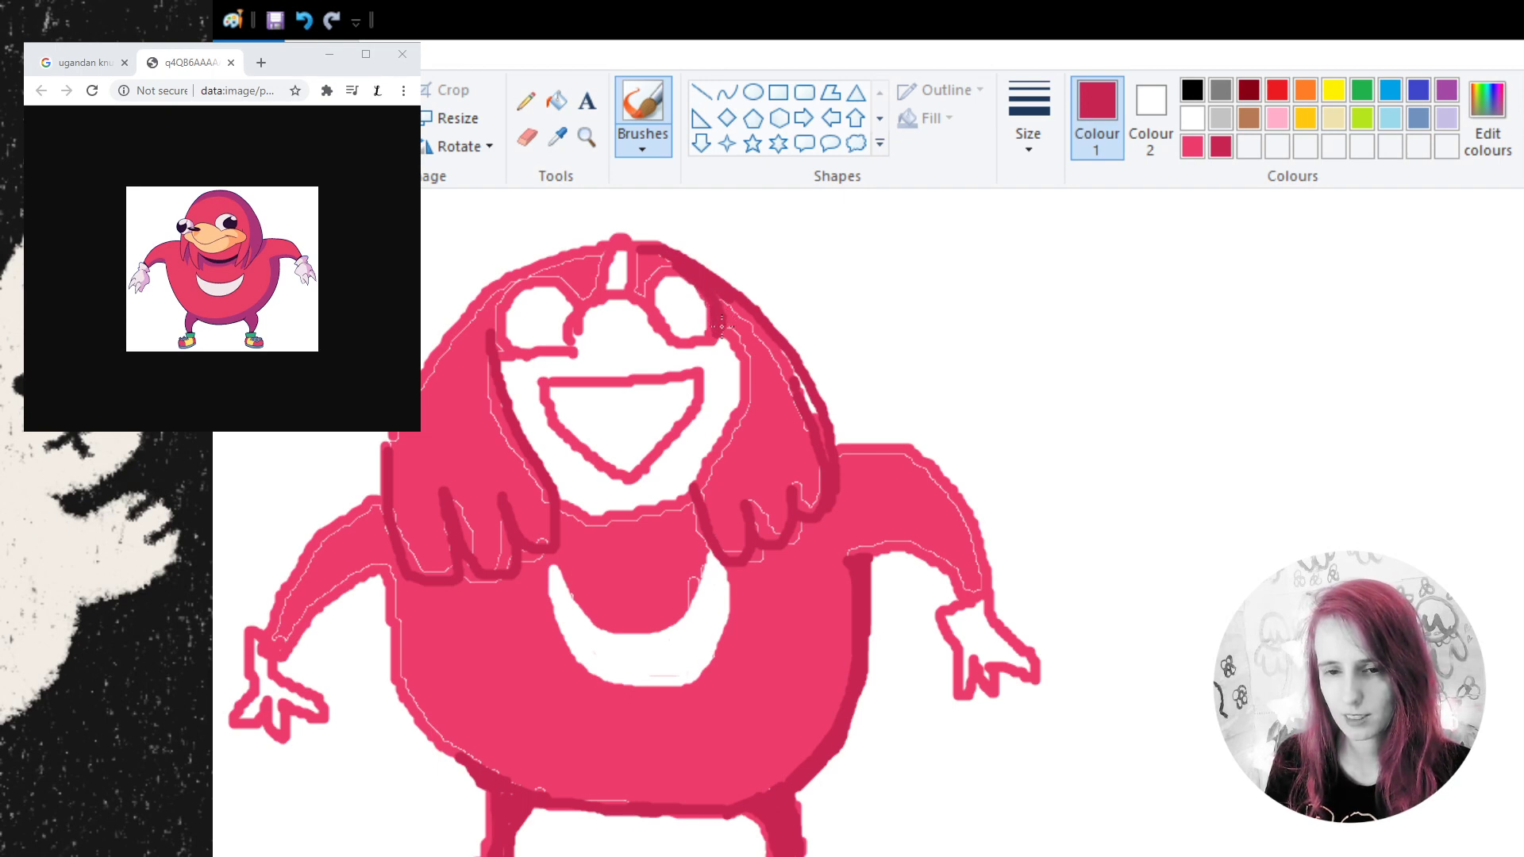
{"action": "left_click_drag", "start_coordinate": [717, 325], "coordinate": [746, 377]}
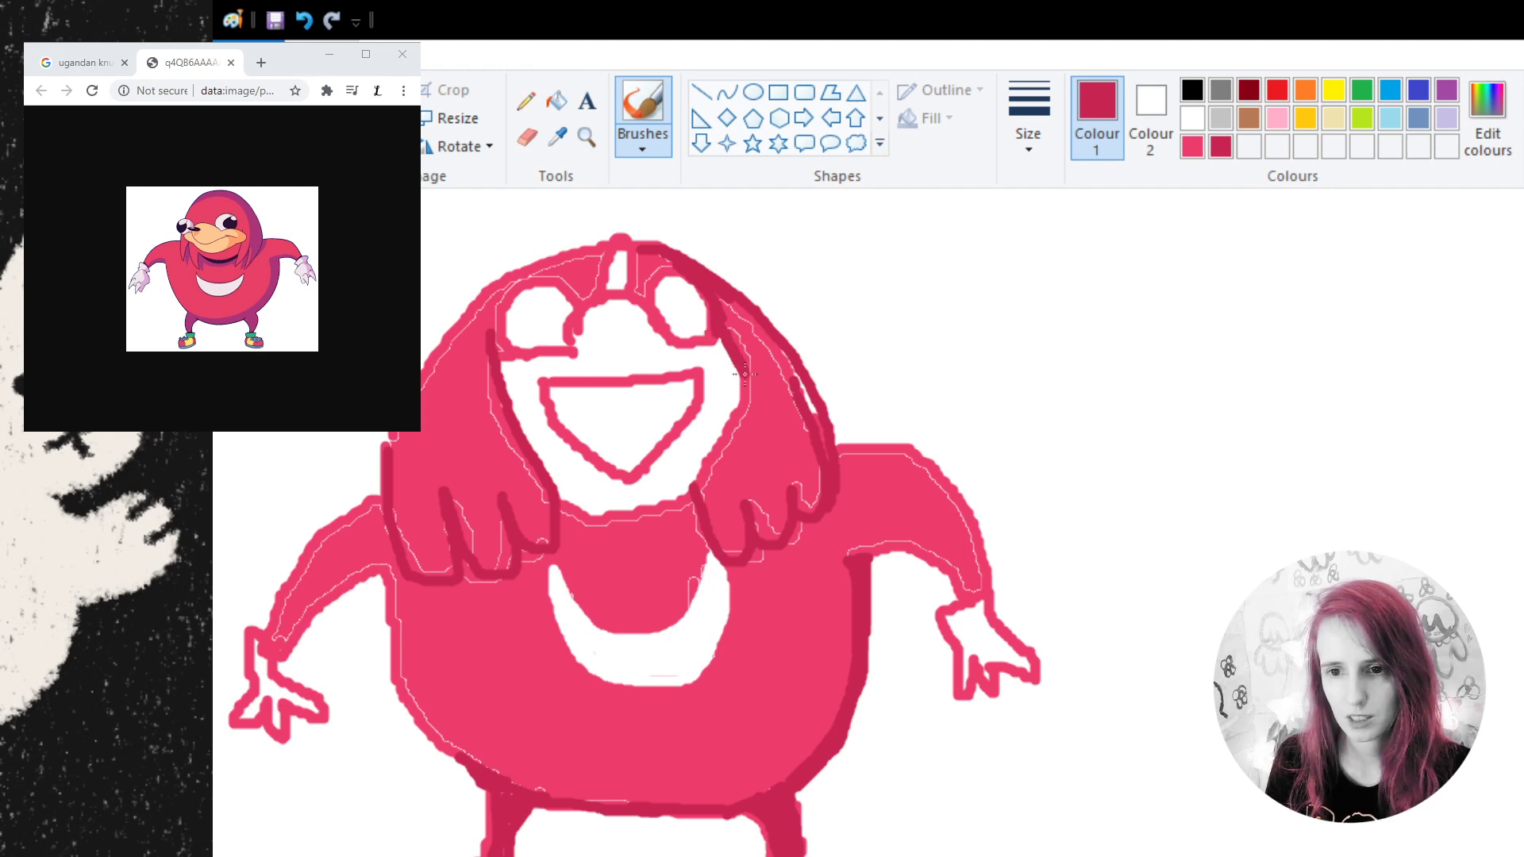
{"action": "left_click", "coordinate": [304, 19]}
{"action": "mouse_move", "coordinate": [727, 309]}
{"action": "left_mouse_down"}
{"action": "mouse_move", "coordinate": [790, 365]}
{"action": "mouse_move", "coordinate": [832, 471]}
{"action": "left_mouse_up"}
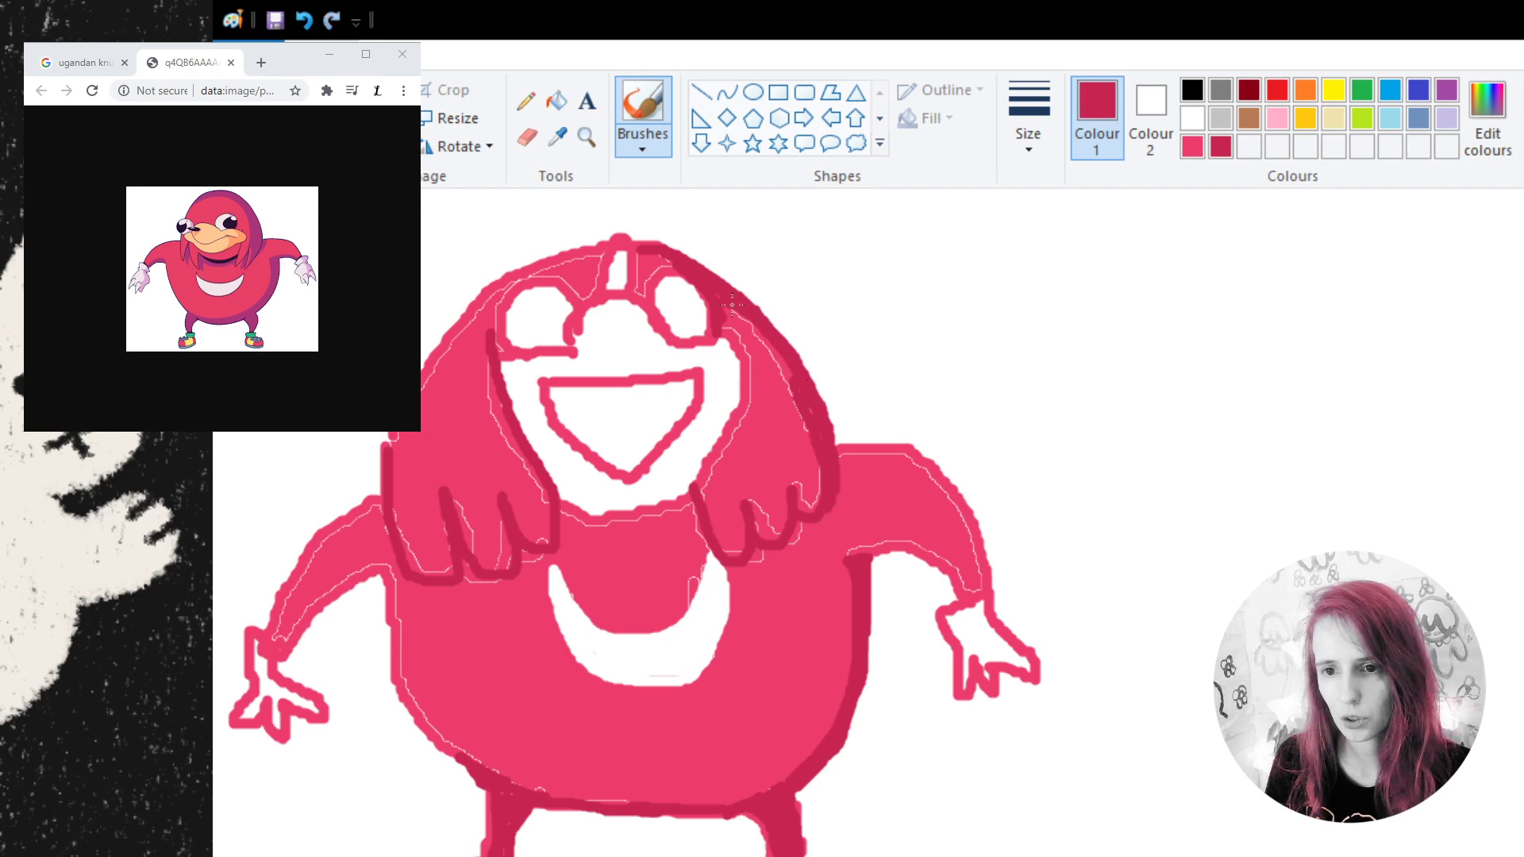
{"action": "left_click_drag", "start_coordinate": [731, 304], "coordinate": [803, 421]}
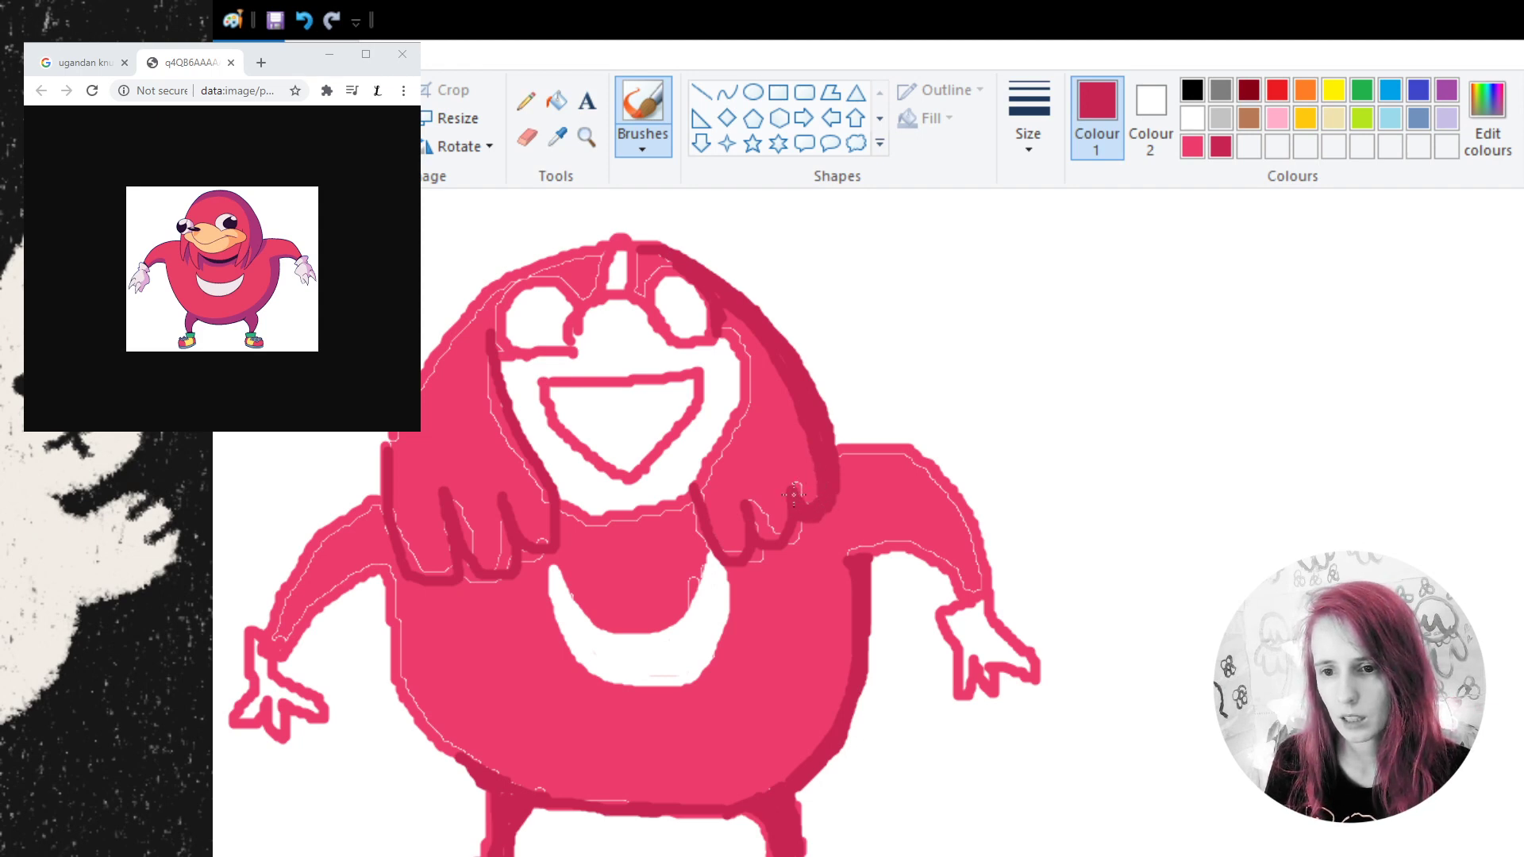
{"action": "left_click_drag", "start_coordinate": [792, 485], "coordinate": [803, 493]}
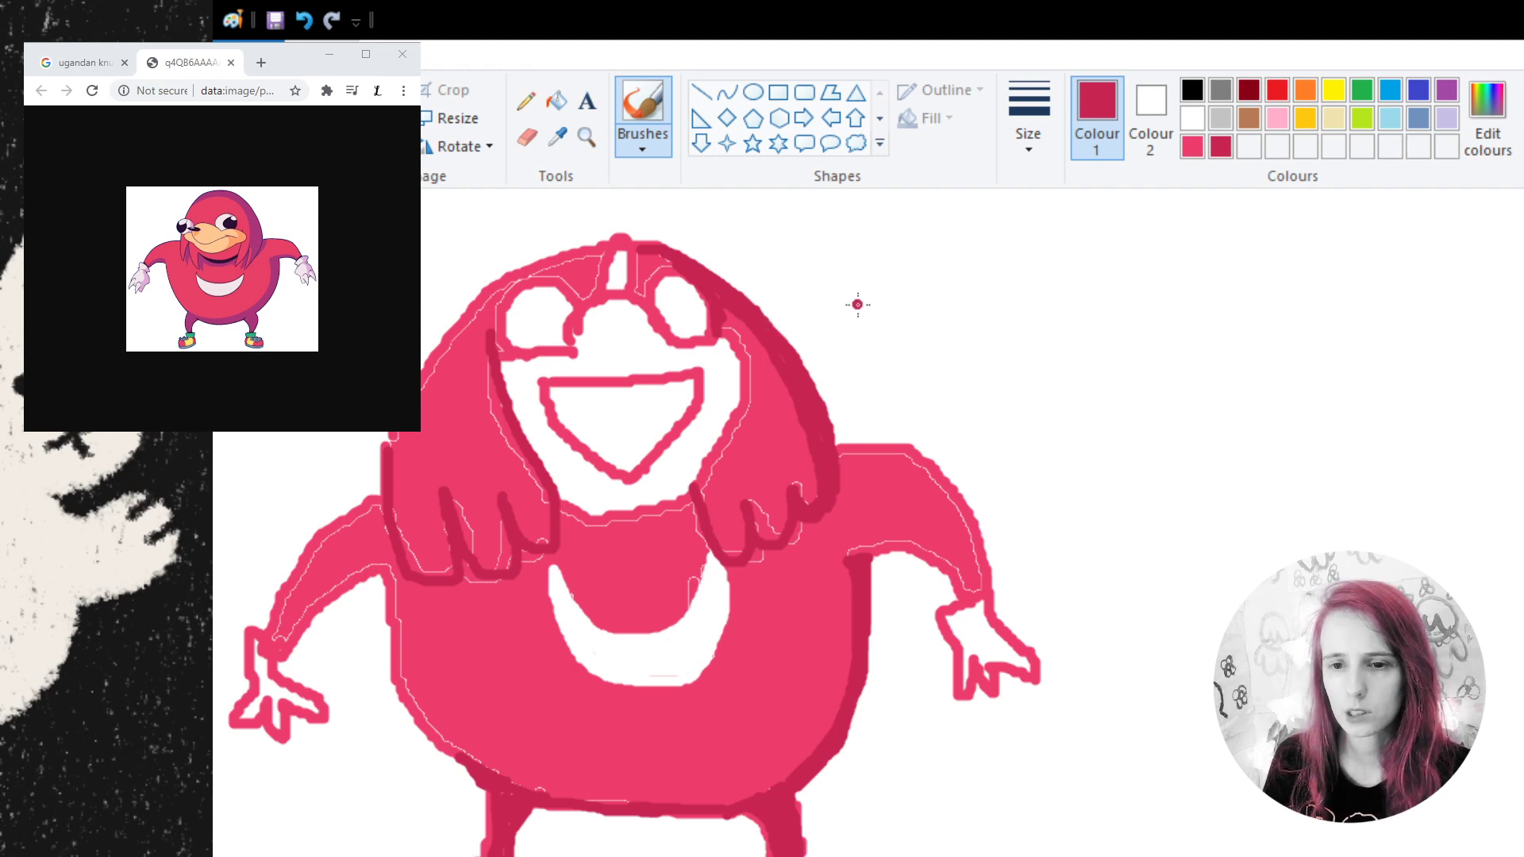
{"action": "left_click", "coordinate": [526, 100]}
{"action": "mouse_move", "coordinate": [809, 260]}
{"action": "left_mouse_down"}
{"action": "mouse_move", "coordinate": [1096, 270]}
{"action": "mouse_move", "coordinate": [1344, 528]}
{"action": "mouse_move", "coordinate": [1051, 310]}
{"action": "mouse_move", "coordinate": [1266, 367]}
{"action": "left_mouse_up"}
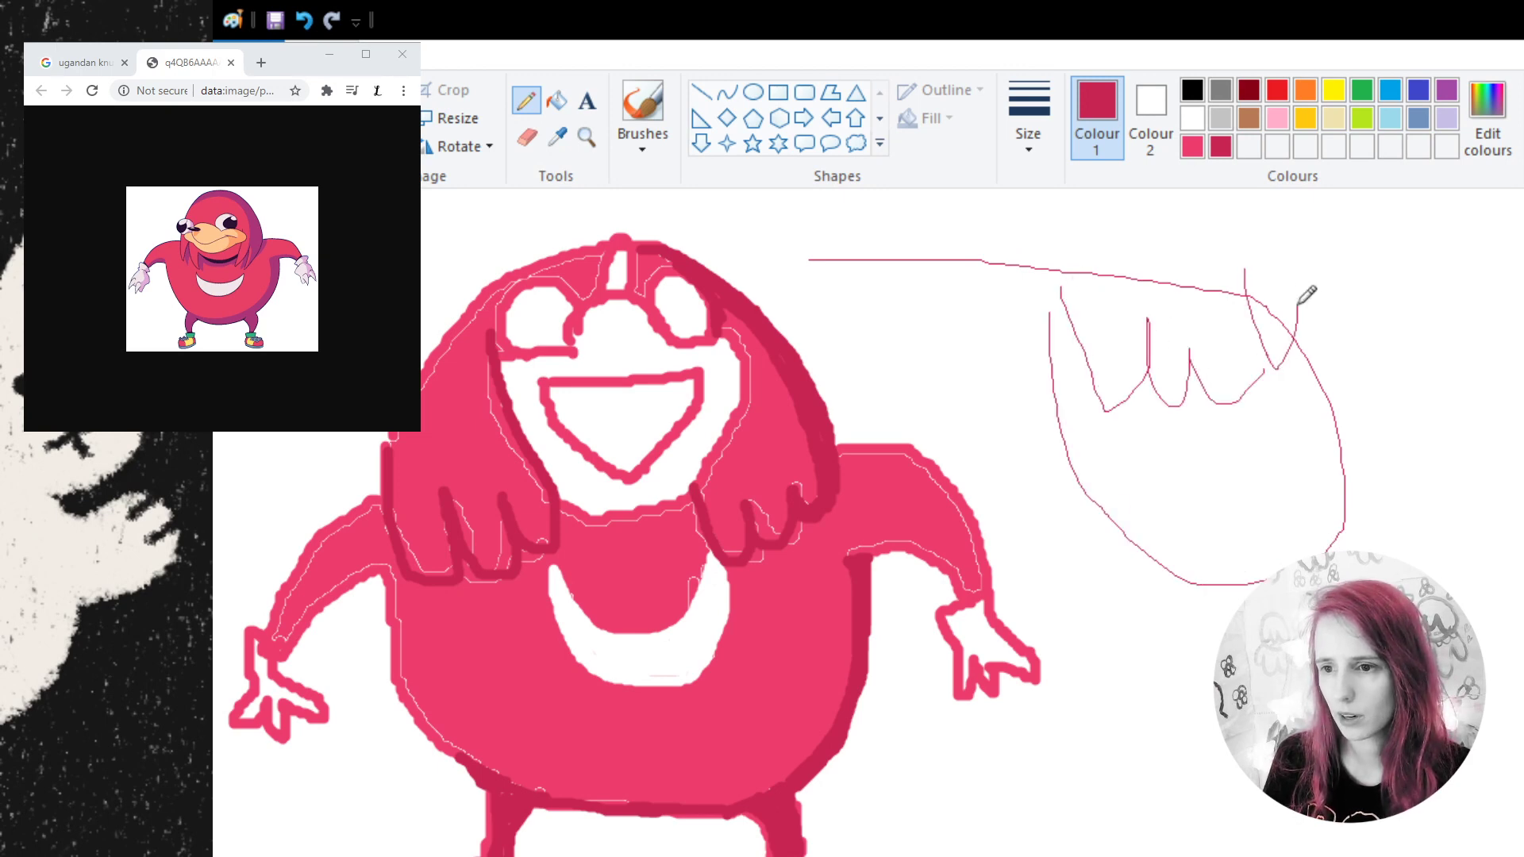
{"action": "left_click", "coordinate": [305, 24]}
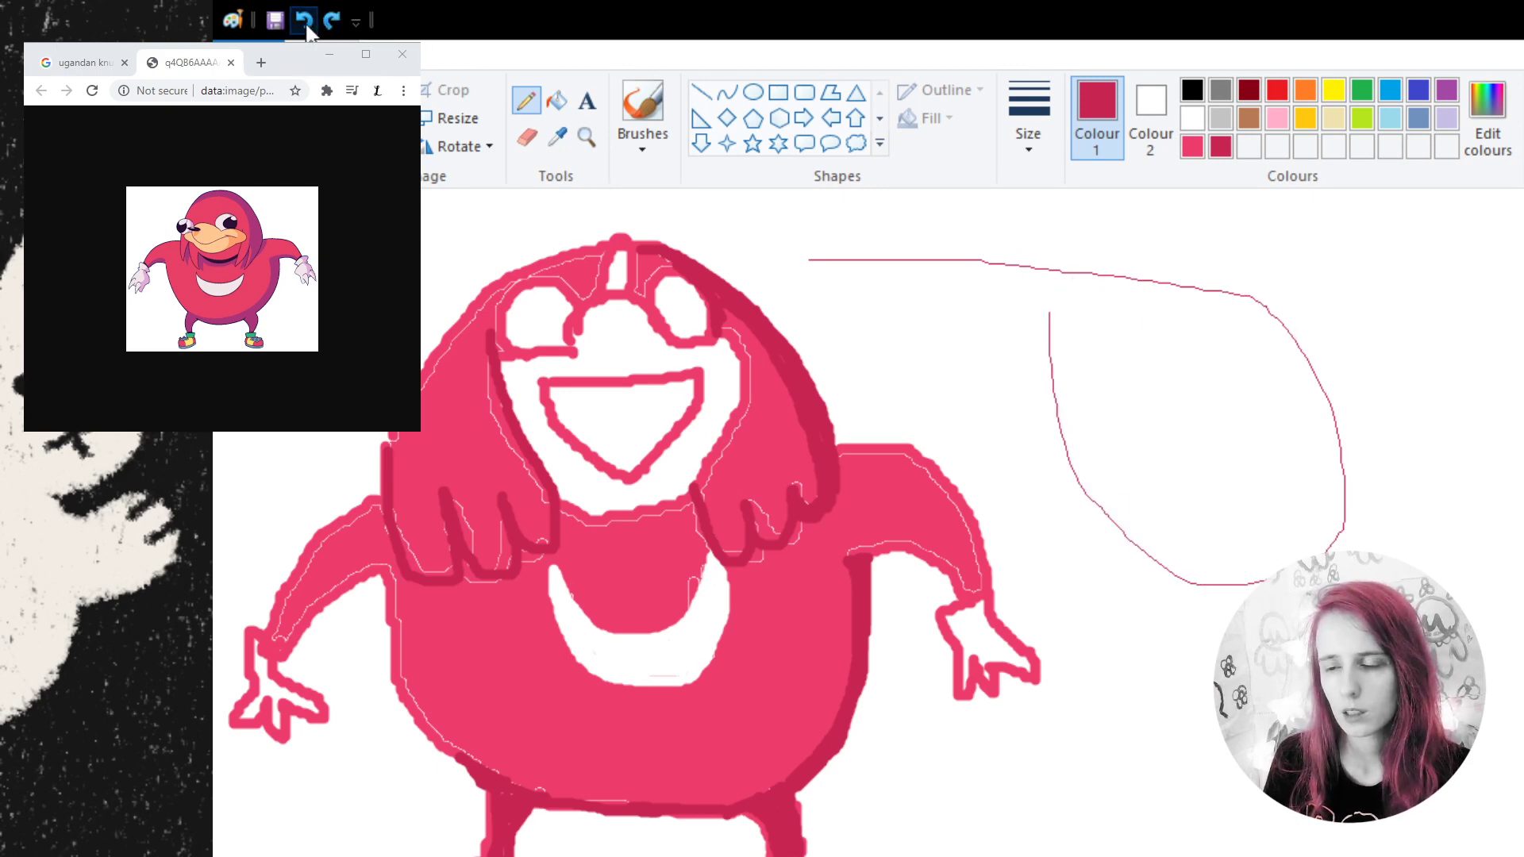
{"action": "left_click", "coordinate": [306, 24]}
{"action": "left_click", "coordinate": [305, 23]}
{"action": "left_click", "coordinate": [643, 104]}
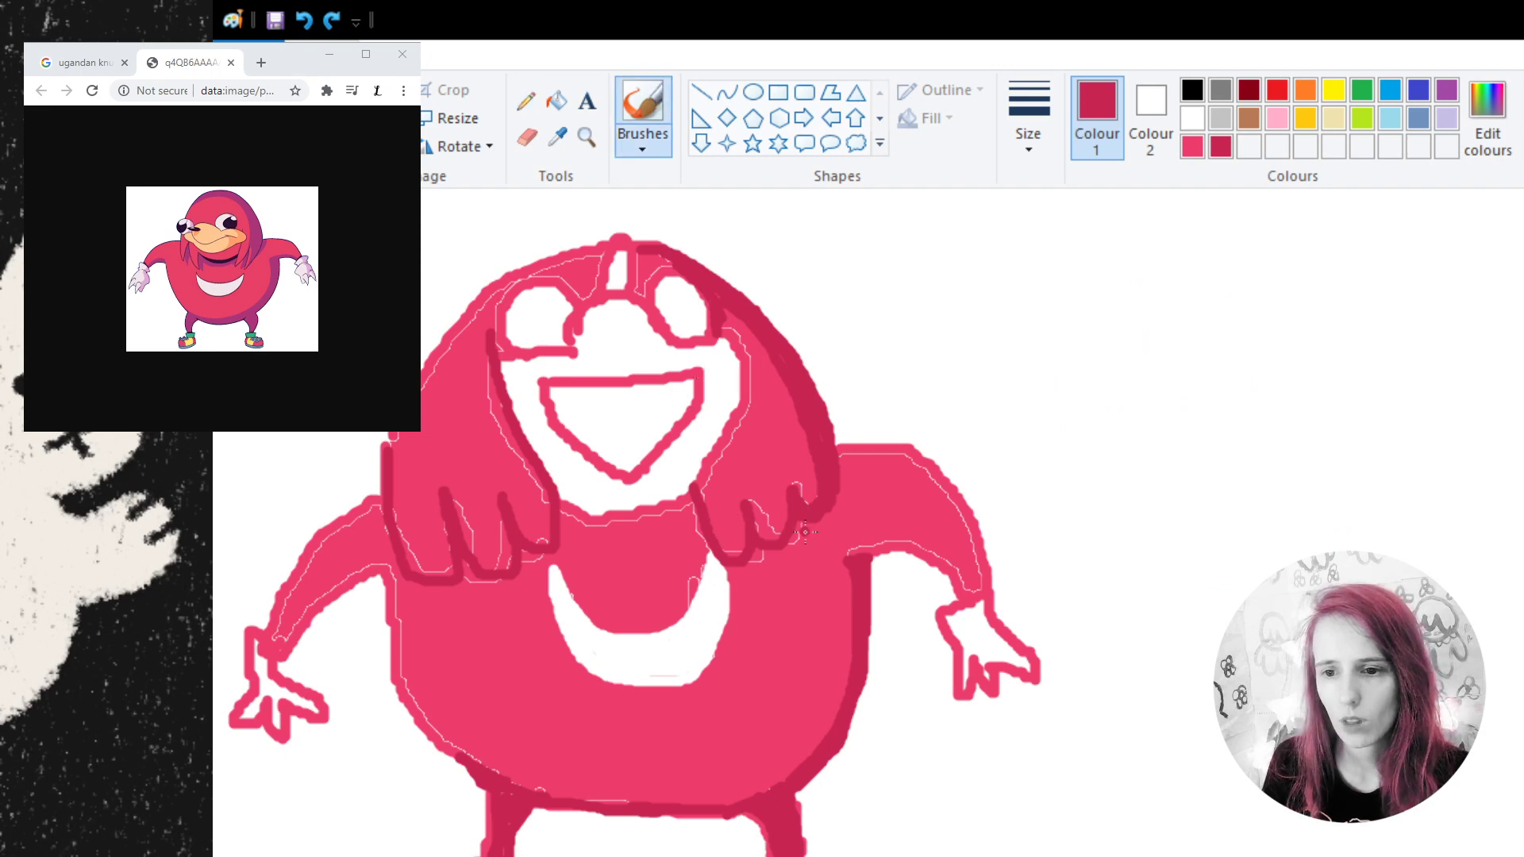
- Brush the darker pinkish red between the hair locks, below the chin and along the underside of the left arm
{"action": "mouse_move", "coordinate": [791, 520]}
{"action": "left_mouse_down"}
{"action": "mouse_move", "coordinate": [784, 538]}
{"action": "mouse_move", "coordinate": [746, 509]}
{"action": "mouse_move", "coordinate": [741, 536]}
{"action": "left_mouse_up"}
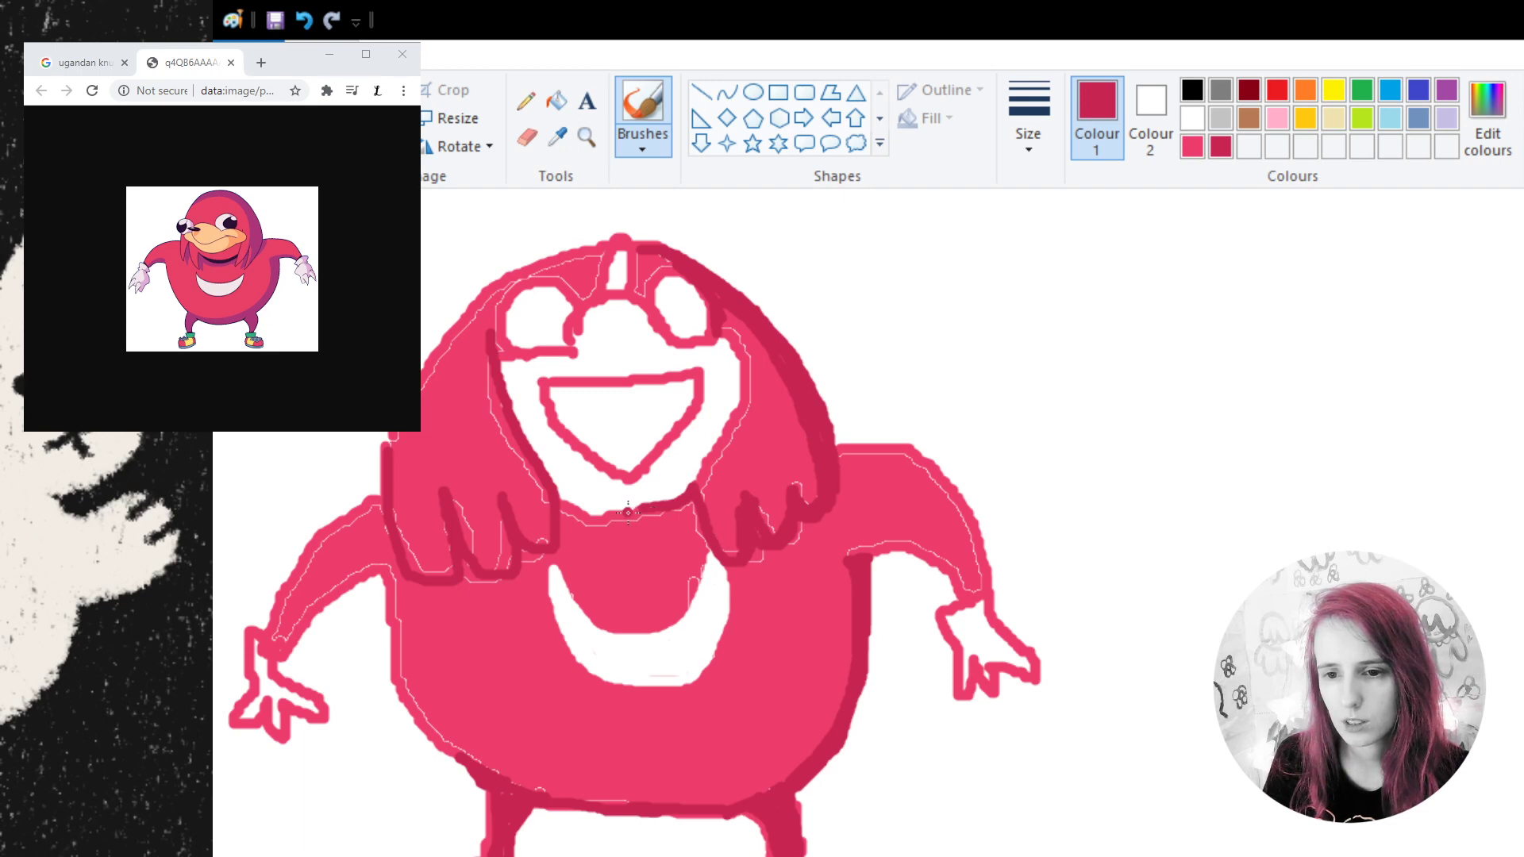
{"action": "left_click_drag", "start_coordinate": [624, 514], "coordinate": [690, 486]}
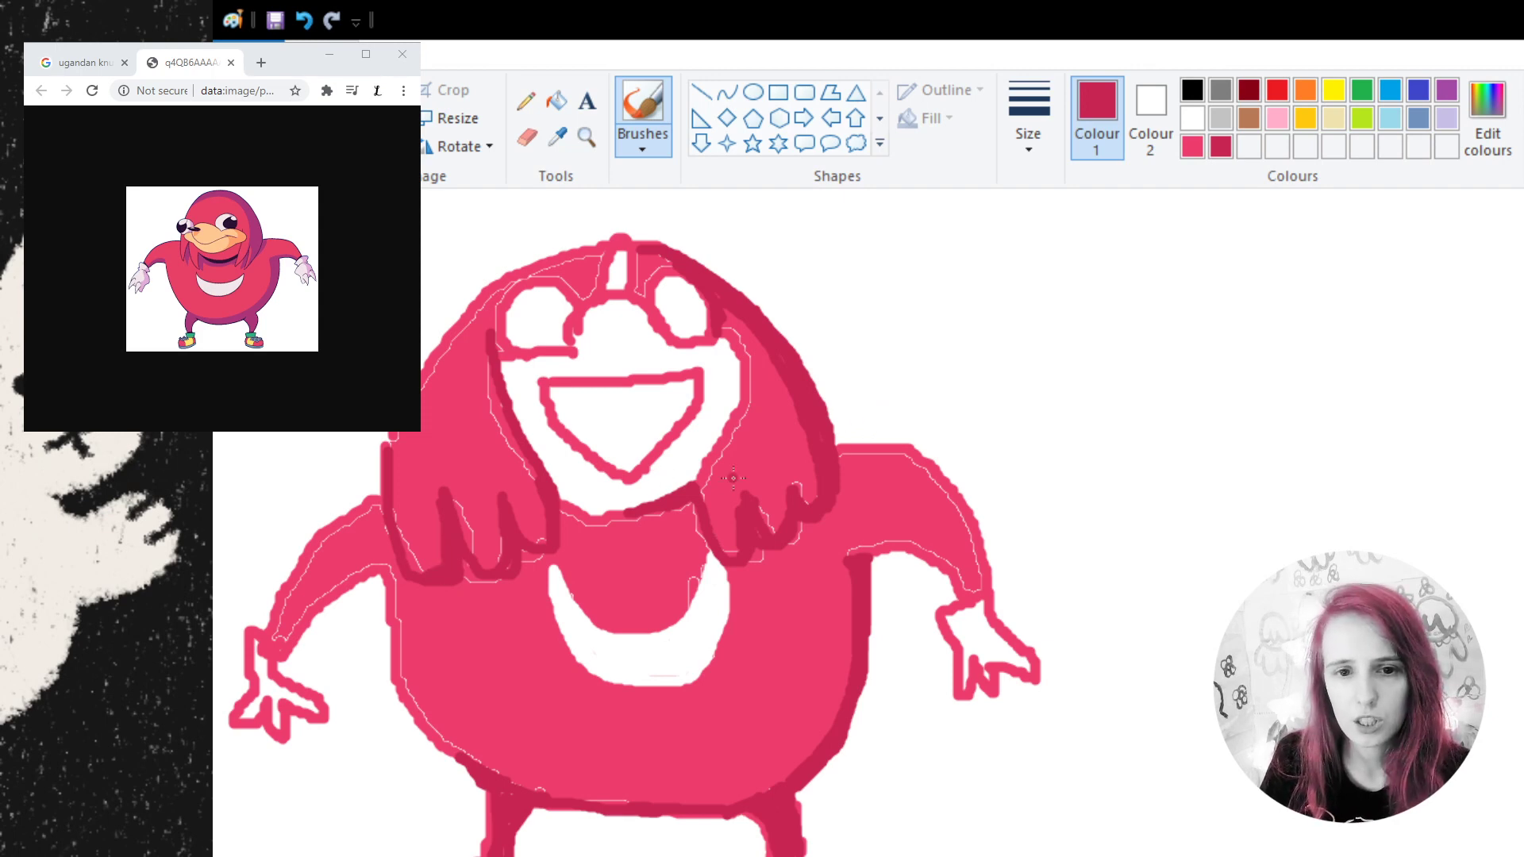
{"action": "left_click_drag", "start_coordinate": [377, 570], "coordinate": [312, 620]}
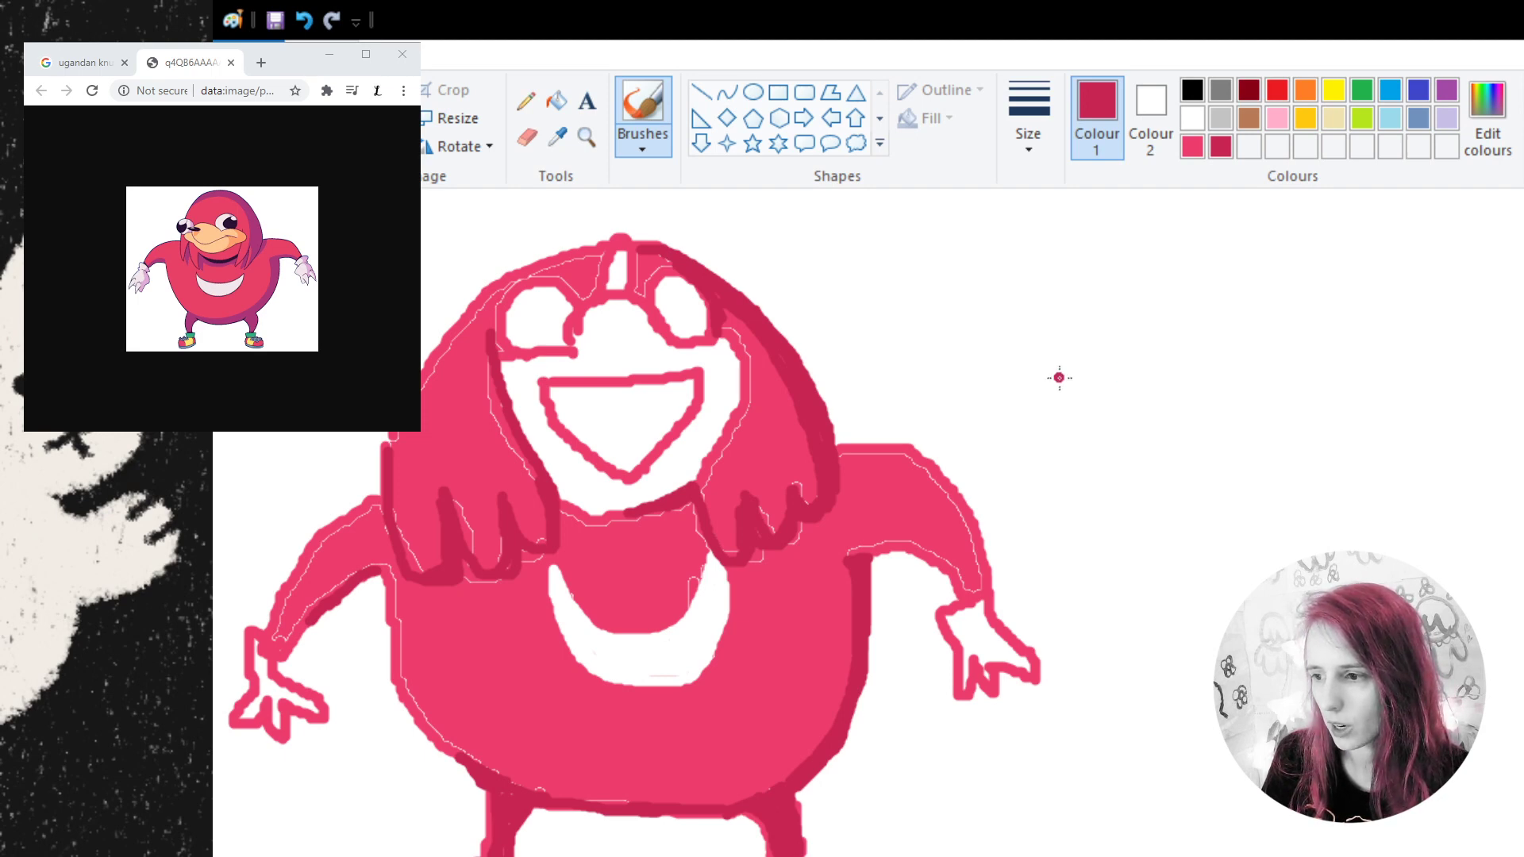
- Mix a very dark grey and paint the crest on top of the forehead solid with it
{"action": "left_click", "coordinate": [1195, 92]}
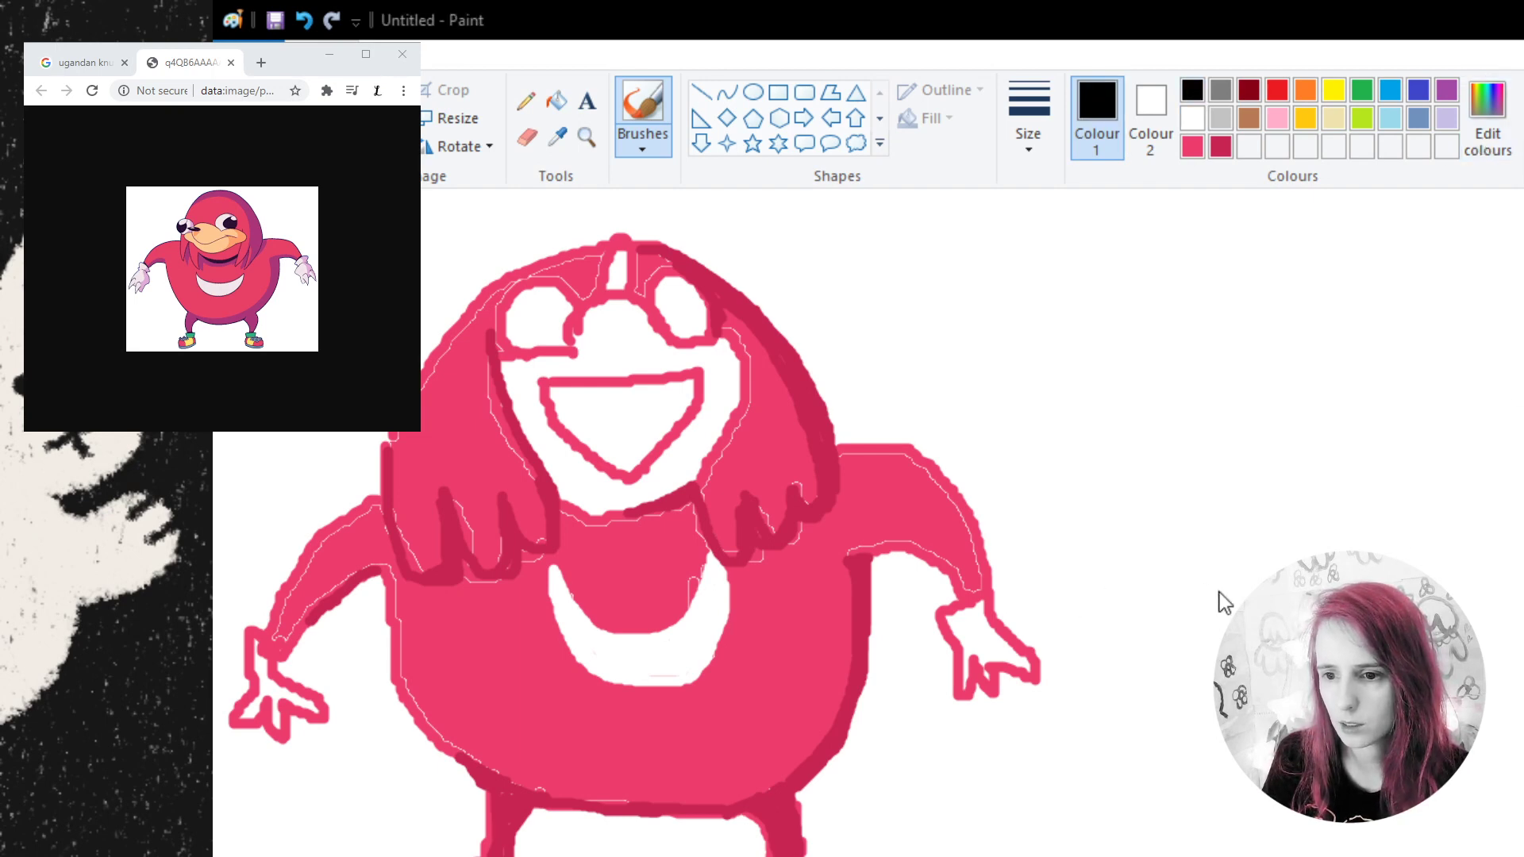
{"action": "key", "text": "Return"}
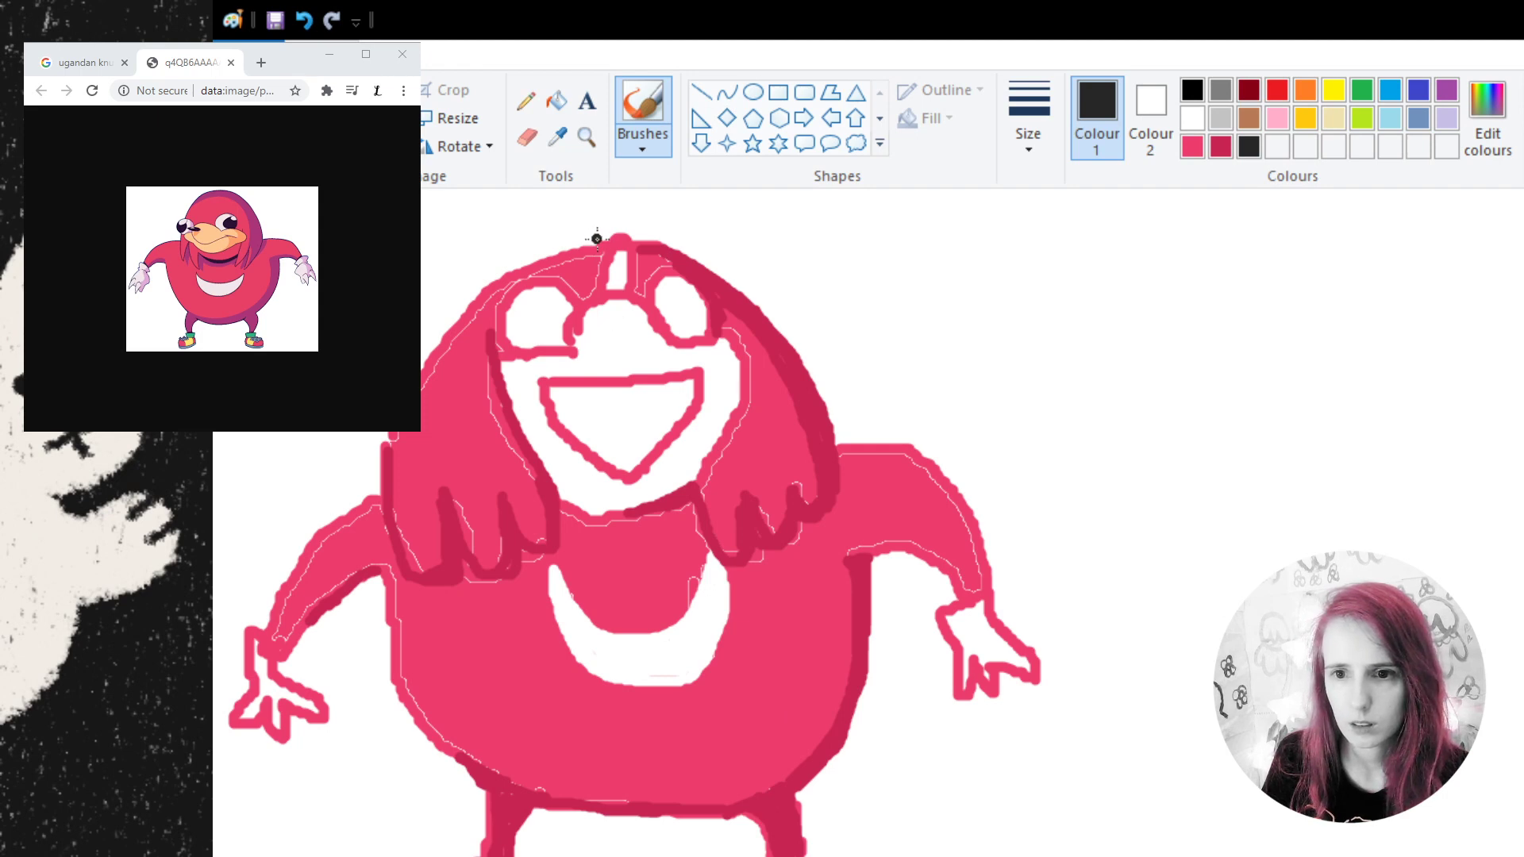
{"action": "mouse_move", "coordinate": [620, 233]}
{"action": "left_mouse_down"}
{"action": "mouse_move", "coordinate": [605, 300]}
{"action": "mouse_move", "coordinate": [629, 296]}
{"action": "mouse_move", "coordinate": [627, 234]}
{"action": "mouse_move", "coordinate": [619, 288]}
{"action": "left_mouse_up"}
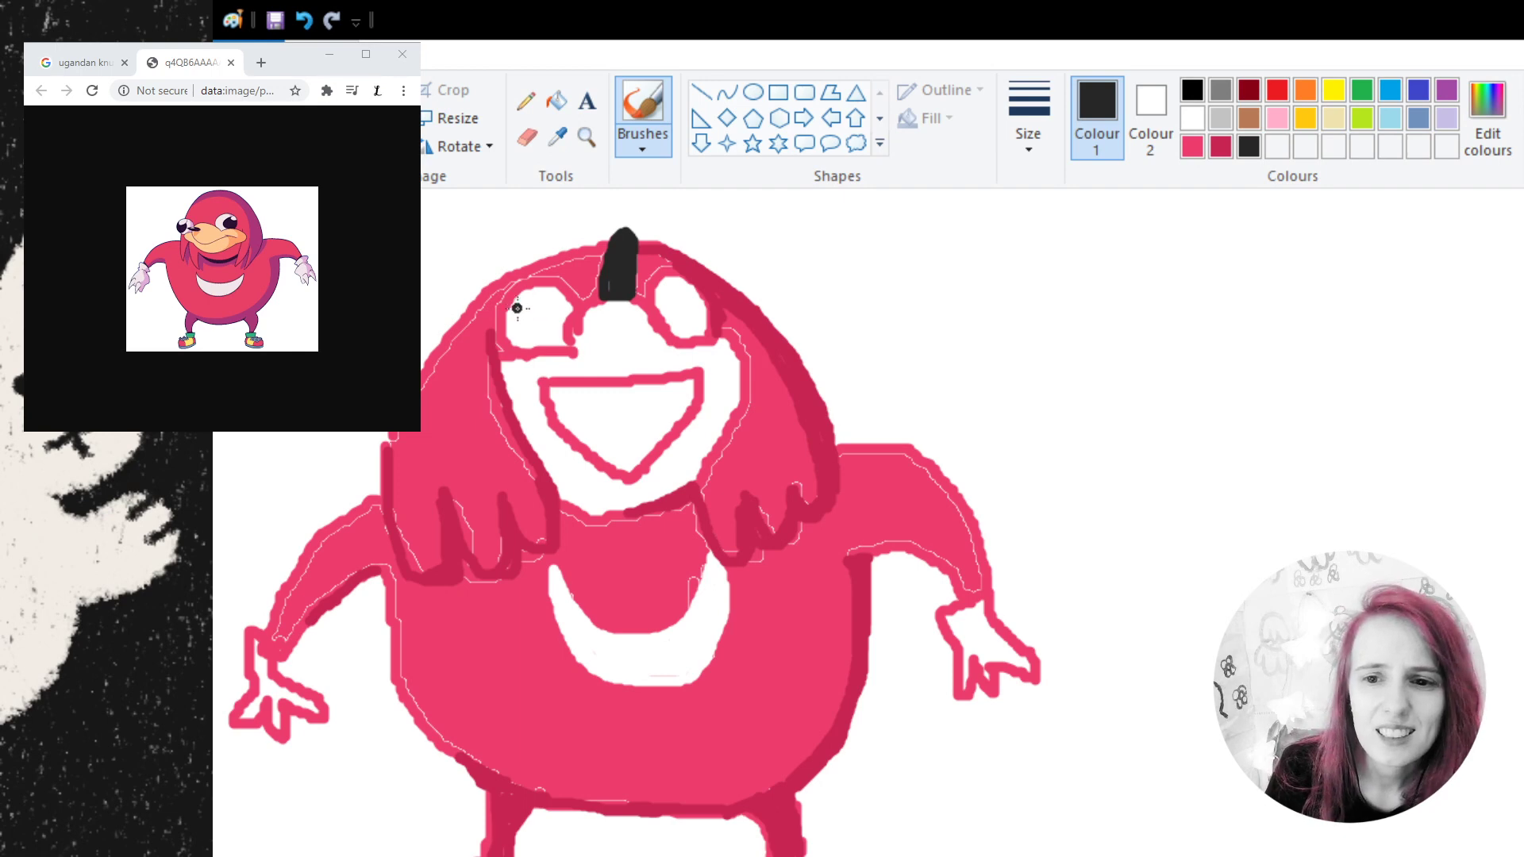
- Paint a round dark grey pupil with a small white highlight in the left eye, replacing the first oval outline
{"action": "mouse_move", "coordinate": [532, 280]}
{"action": "left_mouse_down"}
{"action": "mouse_move", "coordinate": [560, 317]}
{"action": "mouse_move", "coordinate": [551, 341]}
{"action": "mouse_move", "coordinate": [520, 352]}
{"action": "mouse_move", "coordinate": [496, 316]}
{"action": "mouse_move", "coordinate": [535, 276]}
{"action": "left_mouse_up"}
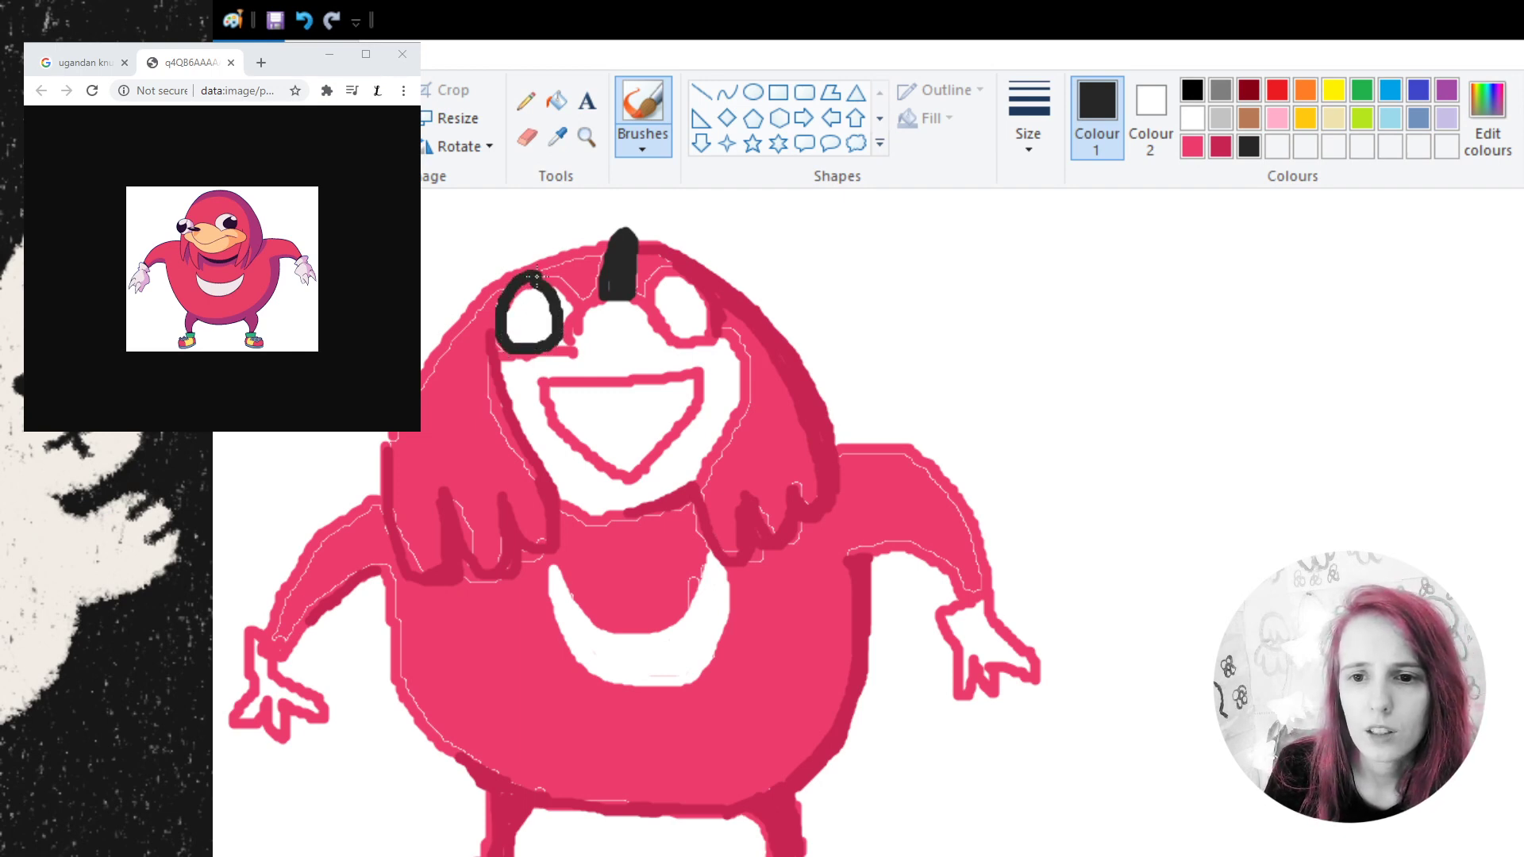
{"action": "left_click", "coordinate": [306, 27]}
{"action": "mouse_move", "coordinate": [517, 284]}
{"action": "left_mouse_down"}
{"action": "mouse_move", "coordinate": [546, 300]}
{"action": "mouse_move", "coordinate": [556, 343]}
{"action": "mouse_move", "coordinate": [518, 352]}
{"action": "mouse_move", "coordinate": [497, 337]}
{"action": "mouse_move", "coordinate": [514, 284]}
{"action": "mouse_move", "coordinate": [511, 309]}
{"action": "mouse_move", "coordinate": [546, 316]}
{"action": "left_mouse_up"}
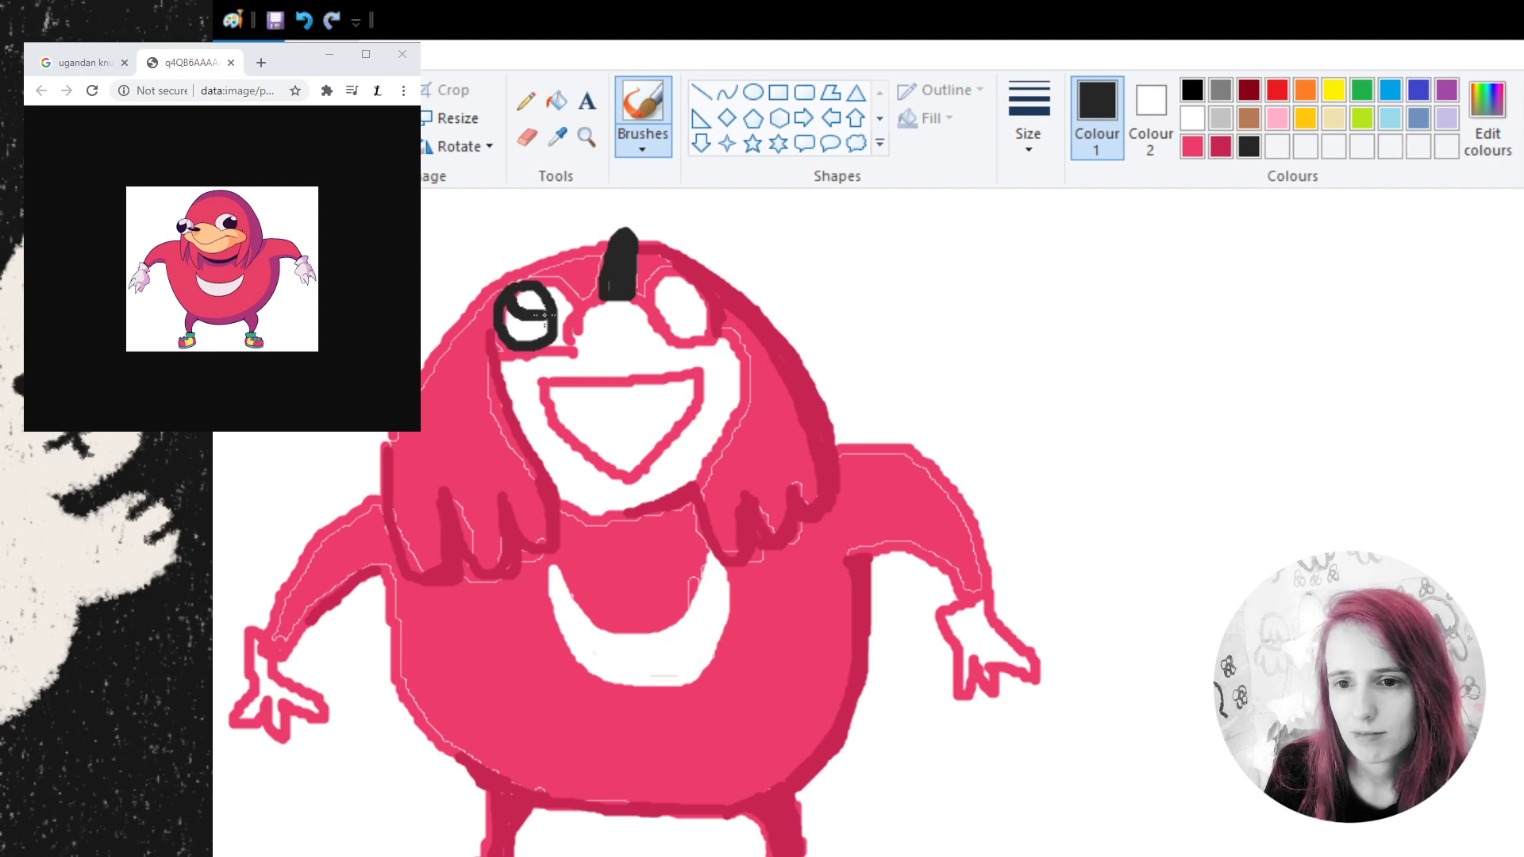
{"action": "mouse_move", "coordinate": [512, 320]}
{"action": "left_mouse_down"}
{"action": "mouse_move", "coordinate": [533, 319]}
{"action": "mouse_move", "coordinate": [511, 316]}
{"action": "mouse_move", "coordinate": [516, 337]}
{"action": "mouse_move", "coordinate": [547, 338]}
{"action": "mouse_move", "coordinate": [517, 338]}
{"action": "left_mouse_up"}
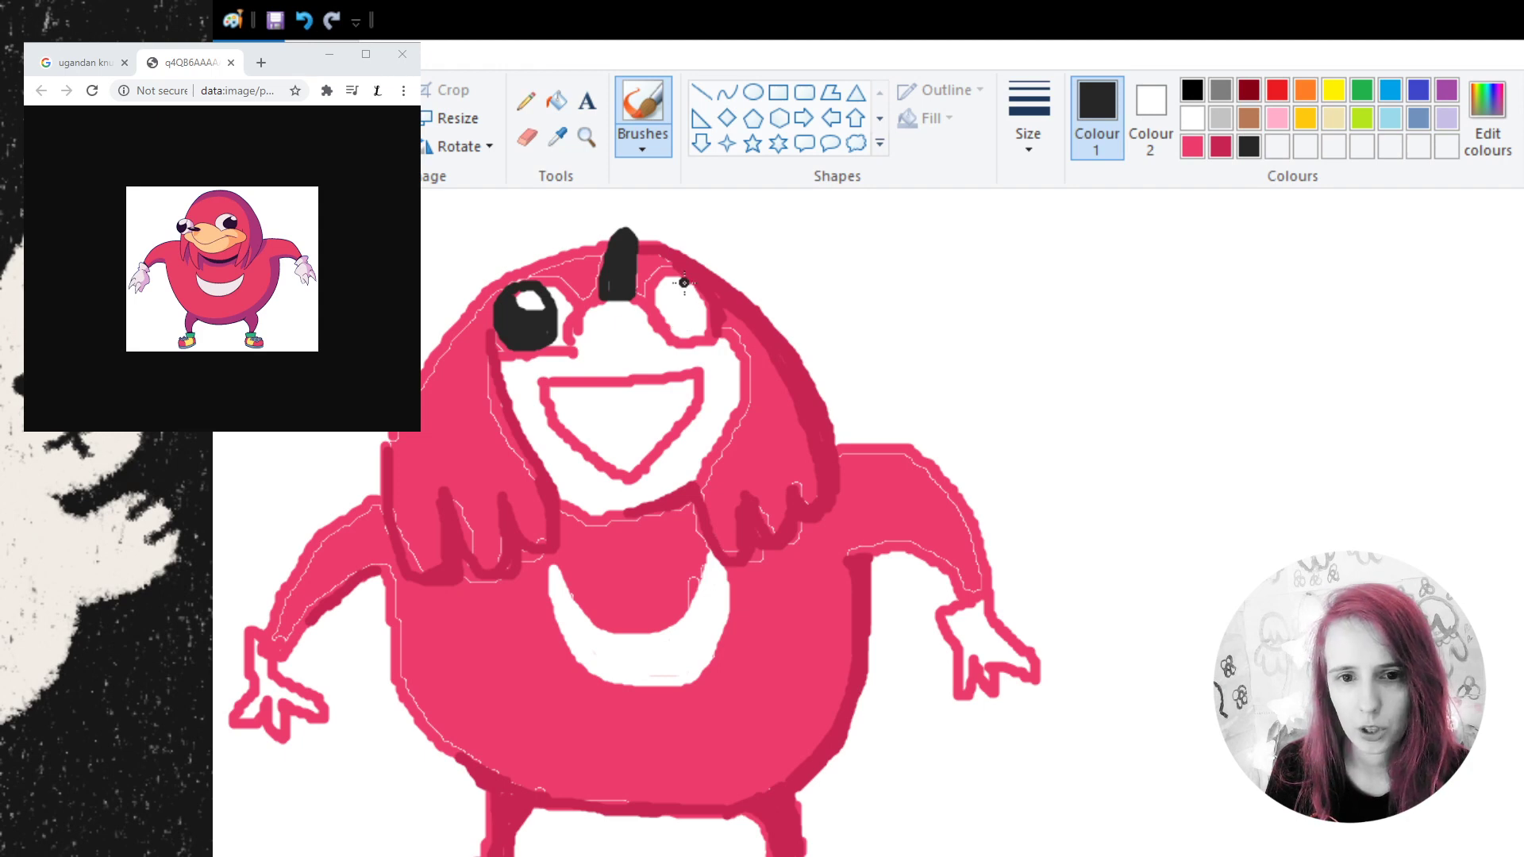
- Paint a matching dark grey pupil with a white highlight in the right eye, undoing the first stroke
{"action": "left_click_drag", "start_coordinate": [691, 283], "coordinate": [672, 315]}
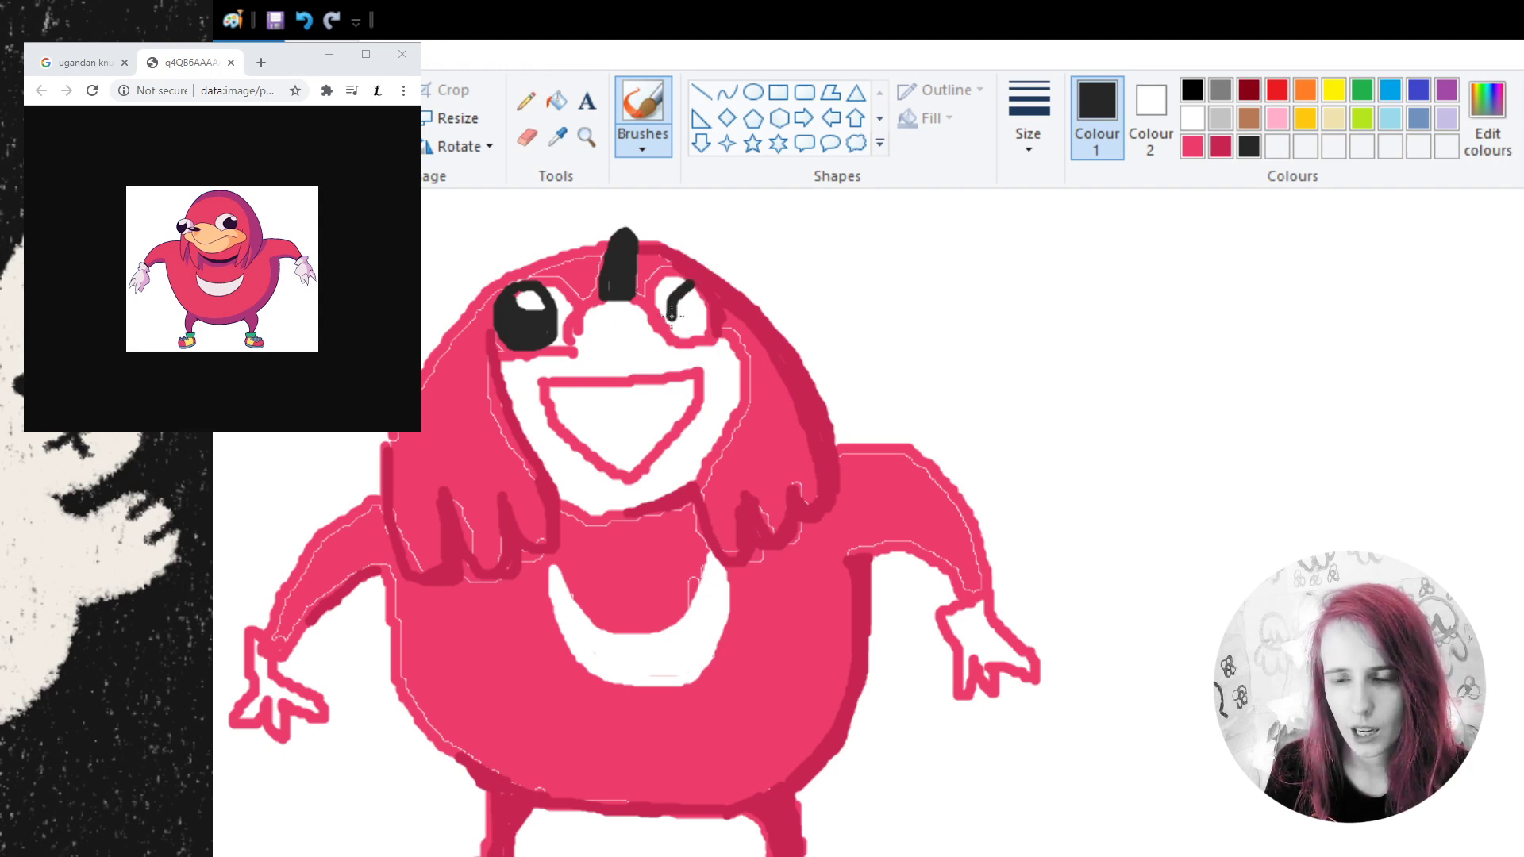
{"action": "left_click", "coordinate": [304, 19]}
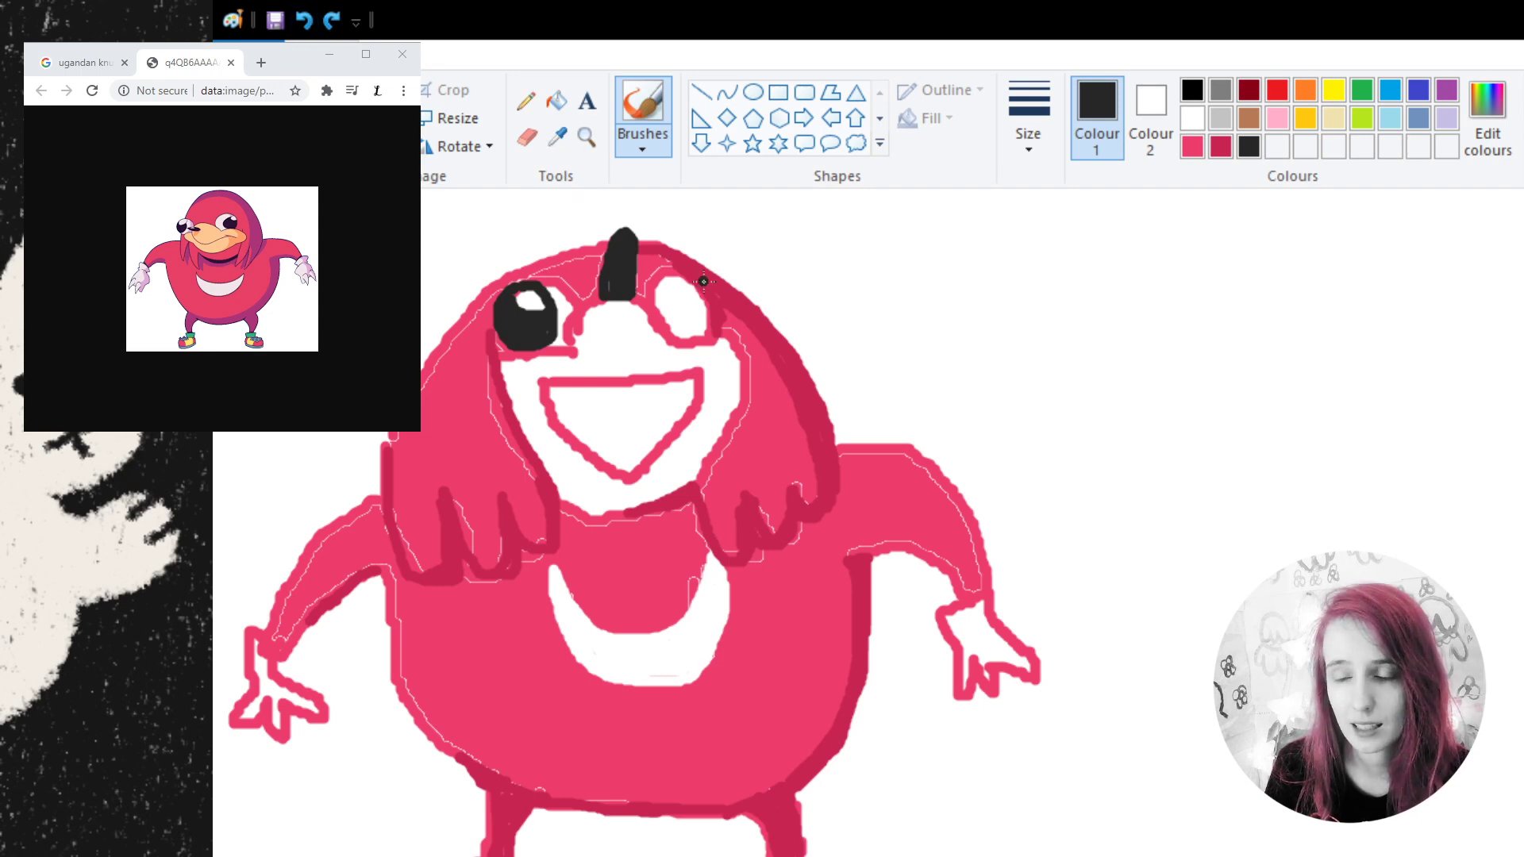
{"action": "mouse_move", "coordinate": [691, 282]}
{"action": "left_mouse_down"}
{"action": "mouse_move", "coordinate": [672, 317]}
{"action": "mouse_move", "coordinate": [707, 337]}
{"action": "mouse_move", "coordinate": [675, 323]}
{"action": "left_mouse_up"}
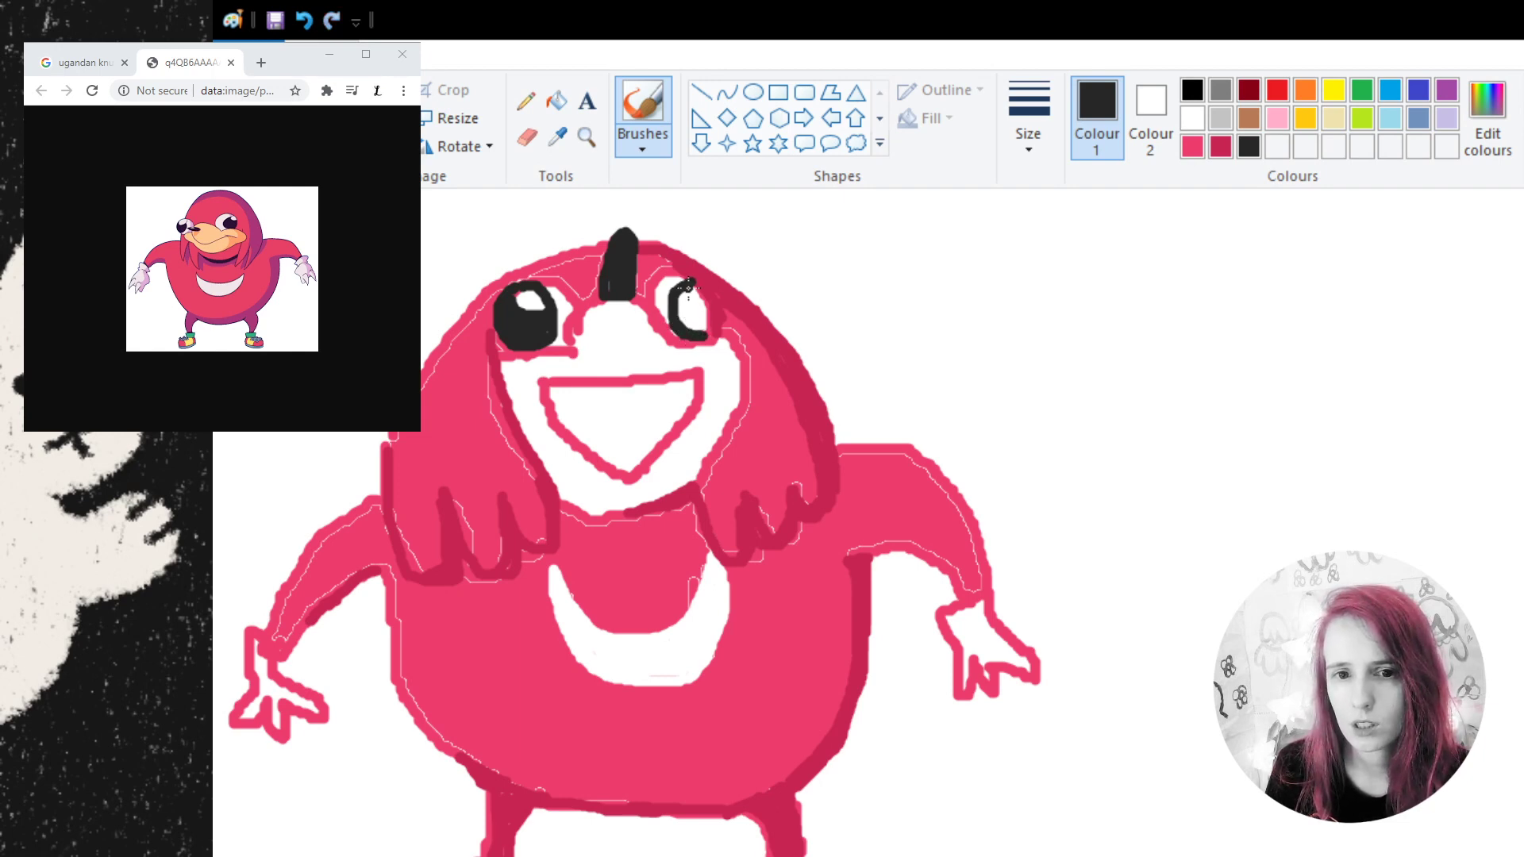
{"action": "mouse_move", "coordinate": [688, 286]}
{"action": "left_mouse_down"}
{"action": "mouse_move", "coordinate": [684, 311]}
{"action": "mouse_move", "coordinate": [714, 311]}
{"action": "mouse_move", "coordinate": [706, 332]}
{"action": "mouse_move", "coordinate": [678, 312]}
{"action": "mouse_move", "coordinate": [697, 332]}
{"action": "mouse_move", "coordinate": [679, 280]}
{"action": "mouse_move", "coordinate": [698, 274]}
{"action": "mouse_move", "coordinate": [693, 287]}
{"action": "left_mouse_up"}
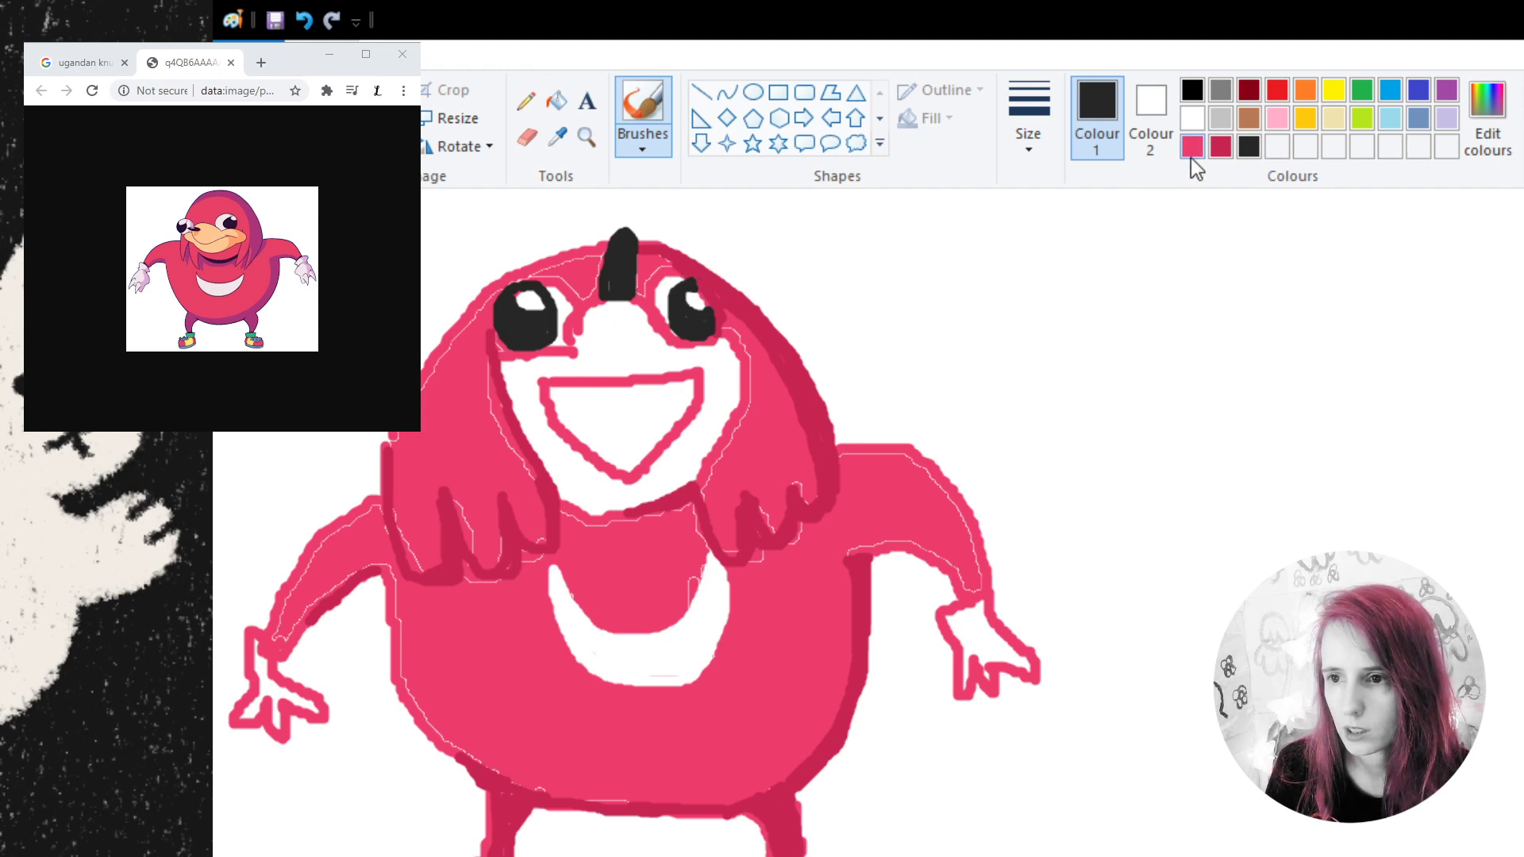
- Brush black around the outer edge of the right eye's pupil to enclose its white highlight, undoing the first two strokes
{"action": "left_click", "coordinate": [1214, 154]}
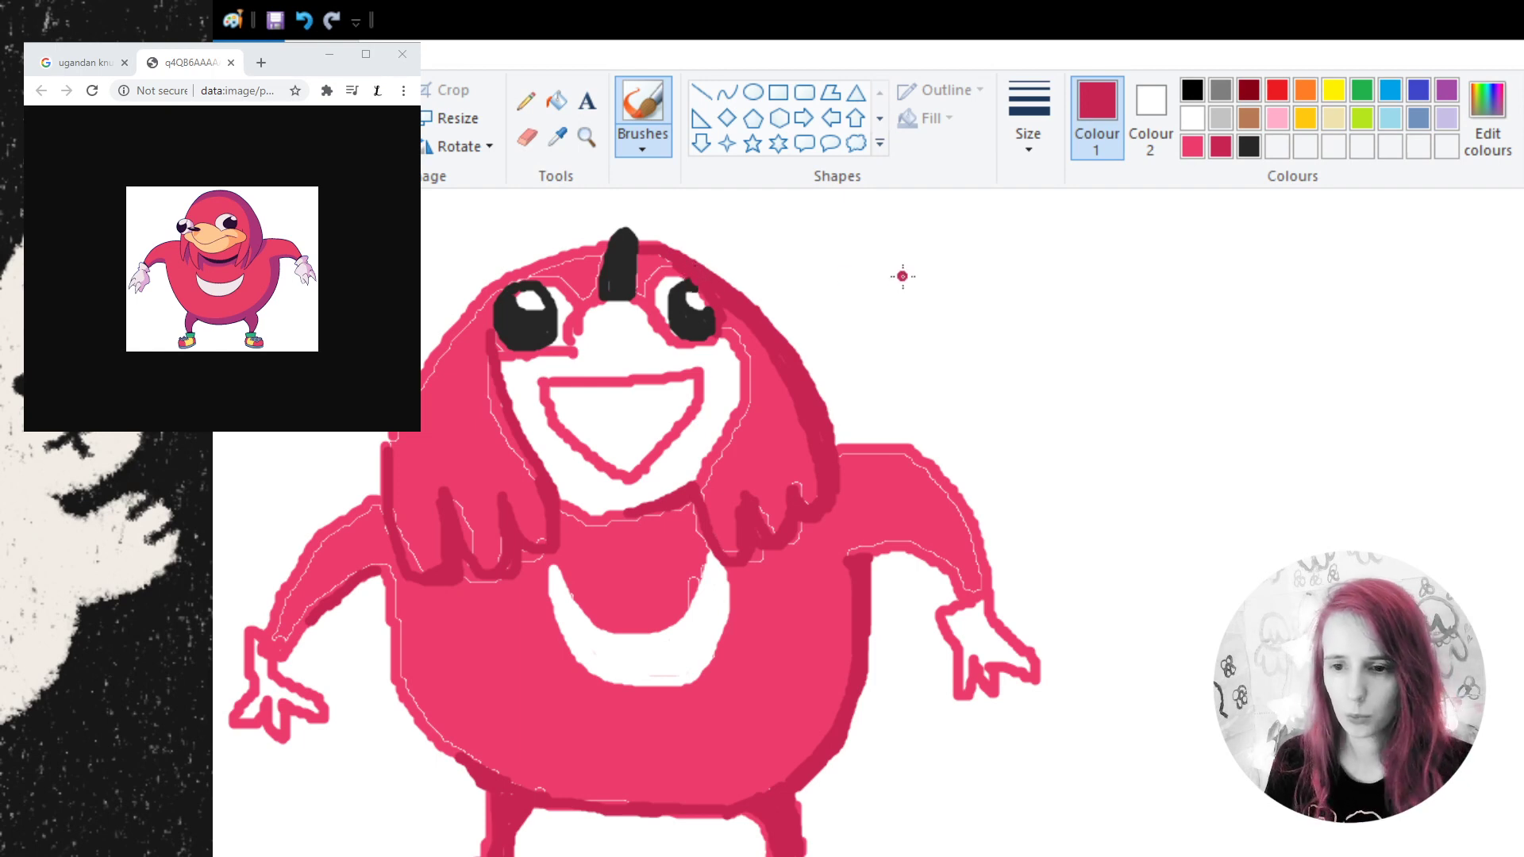
{"action": "left_click", "coordinate": [1195, 92]}
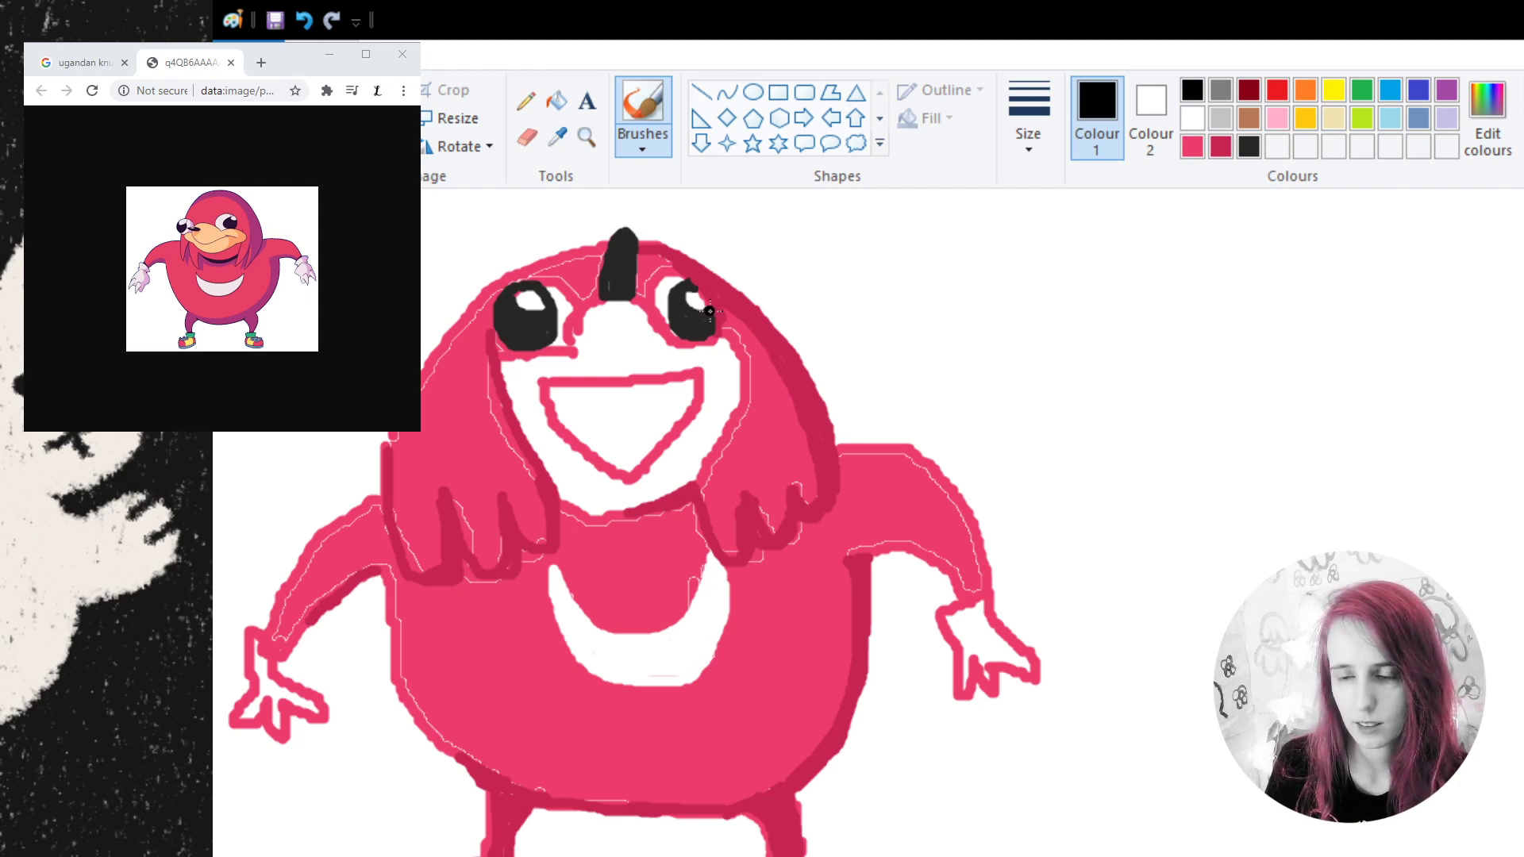
{"action": "left_click_drag", "start_coordinate": [709, 311], "coordinate": [716, 324]}
{"action": "left_click", "coordinate": [304, 20]}
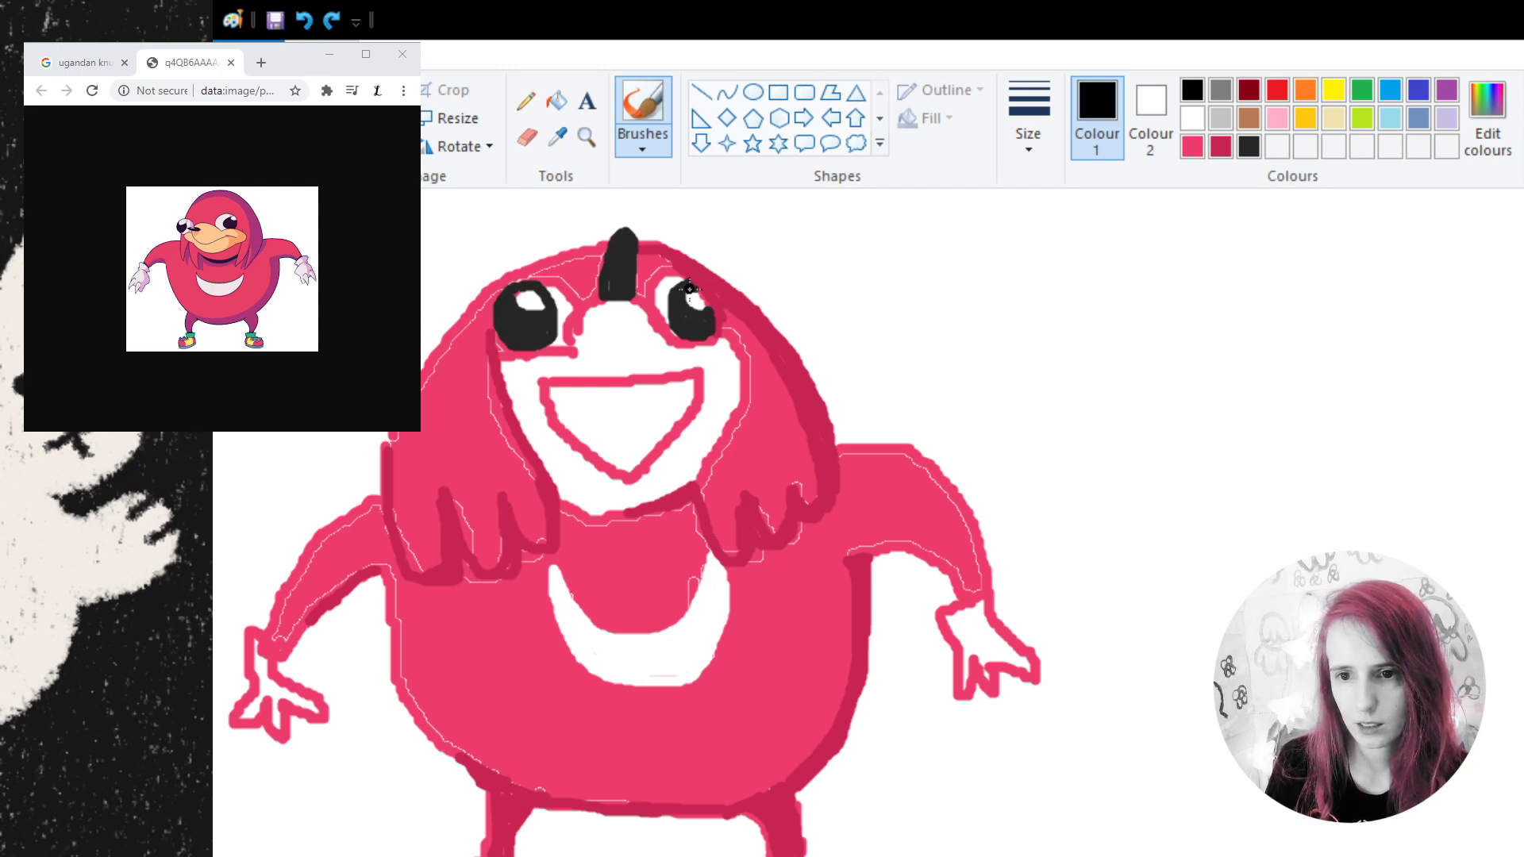
{"action": "left_click_drag", "start_coordinate": [689, 286], "coordinate": [711, 318]}
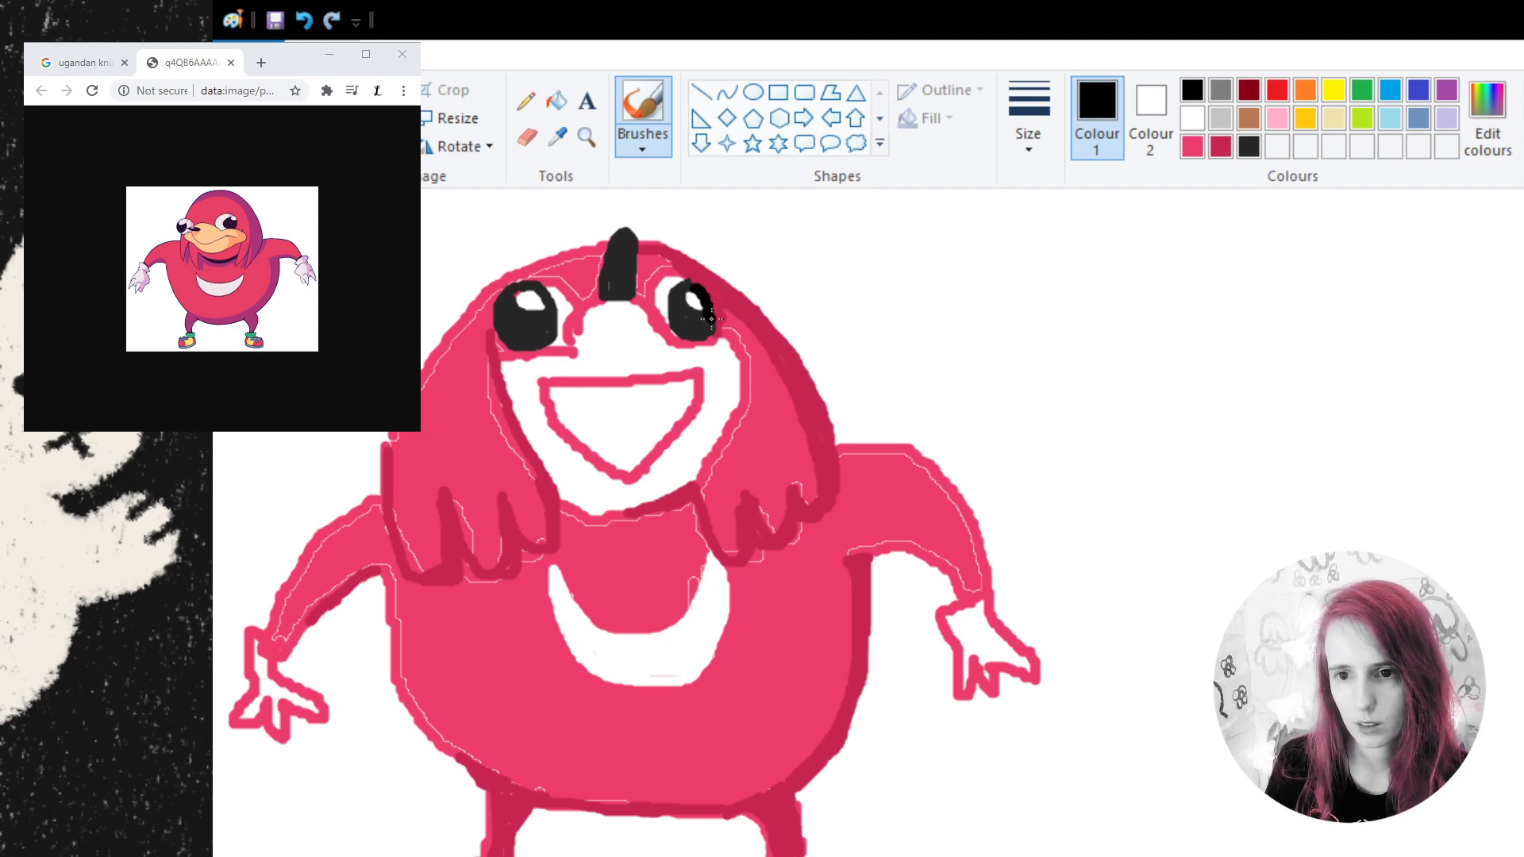
{"action": "left_click", "coordinate": [304, 20]}
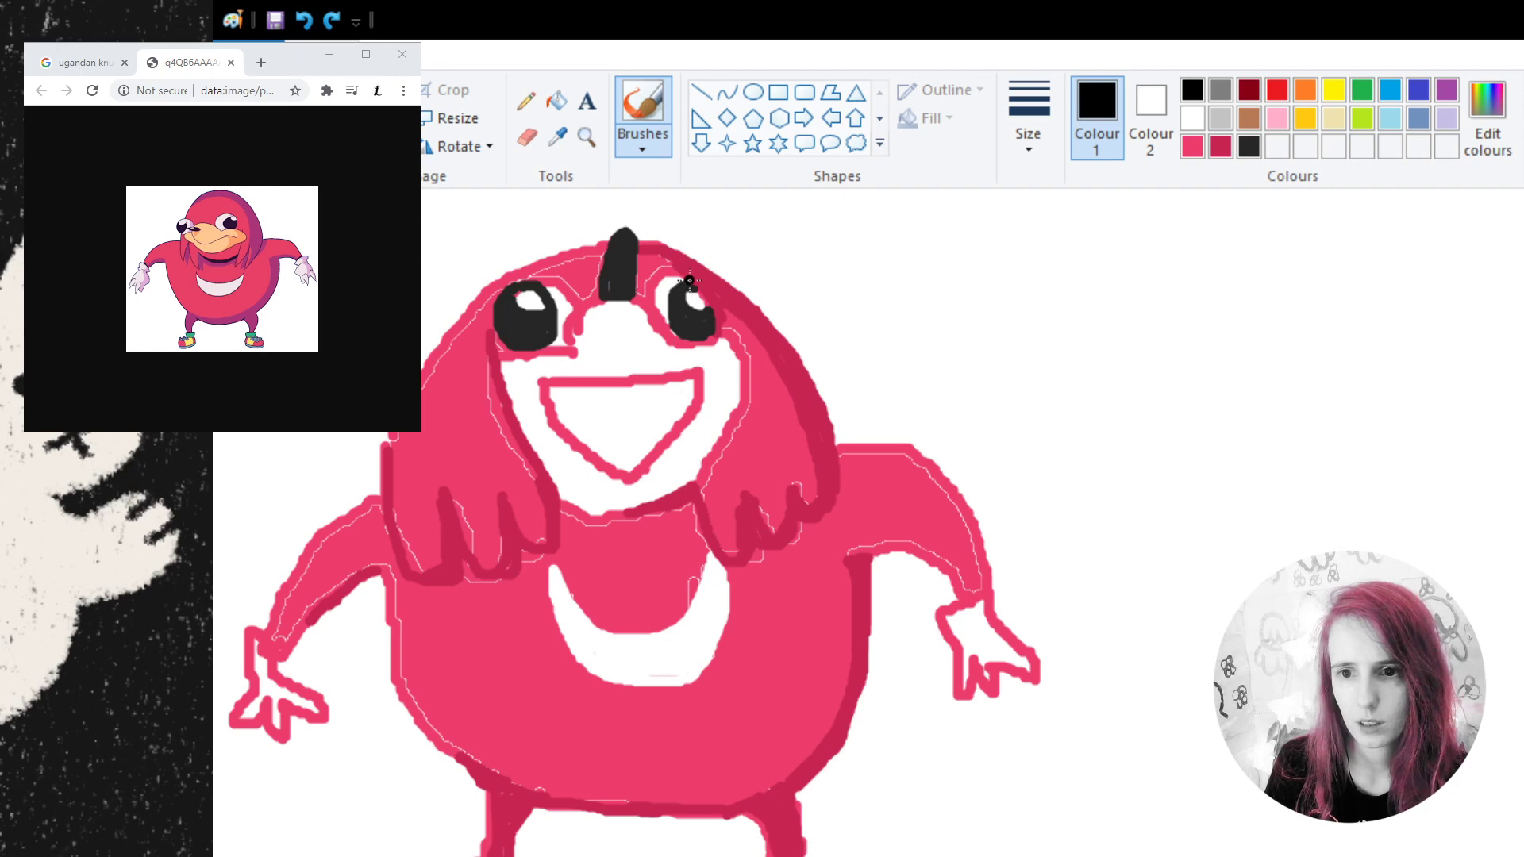
{"action": "mouse_move", "coordinate": [685, 282]}
{"action": "left_mouse_down"}
{"action": "mouse_move", "coordinate": [713, 299]}
{"action": "mouse_move", "coordinate": [714, 321]}
{"action": "left_mouse_up"}
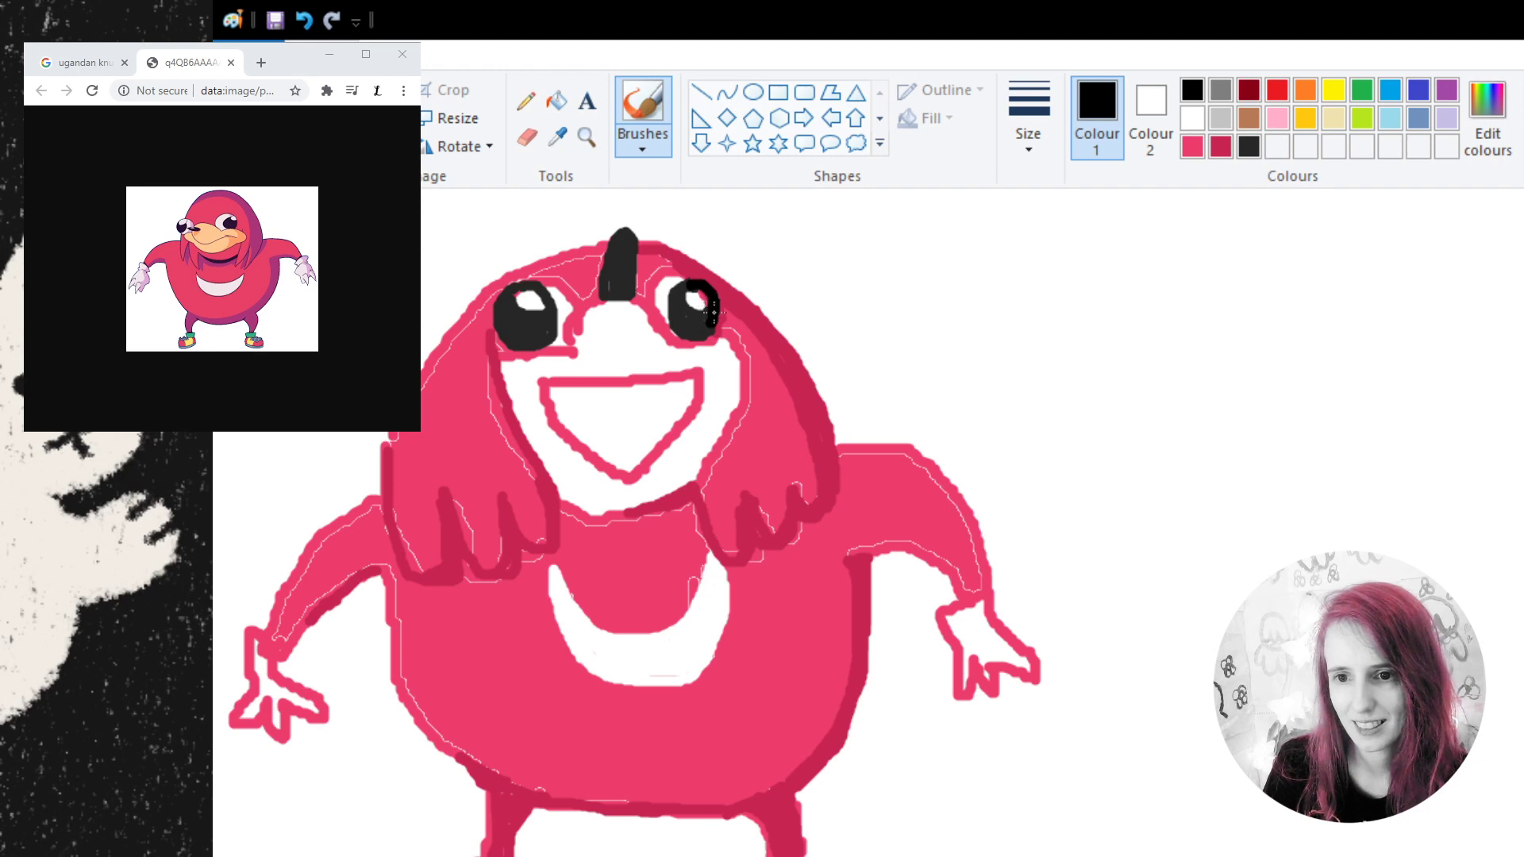
{"action": "left_click_drag", "start_coordinate": [713, 312], "coordinate": [700, 330]}
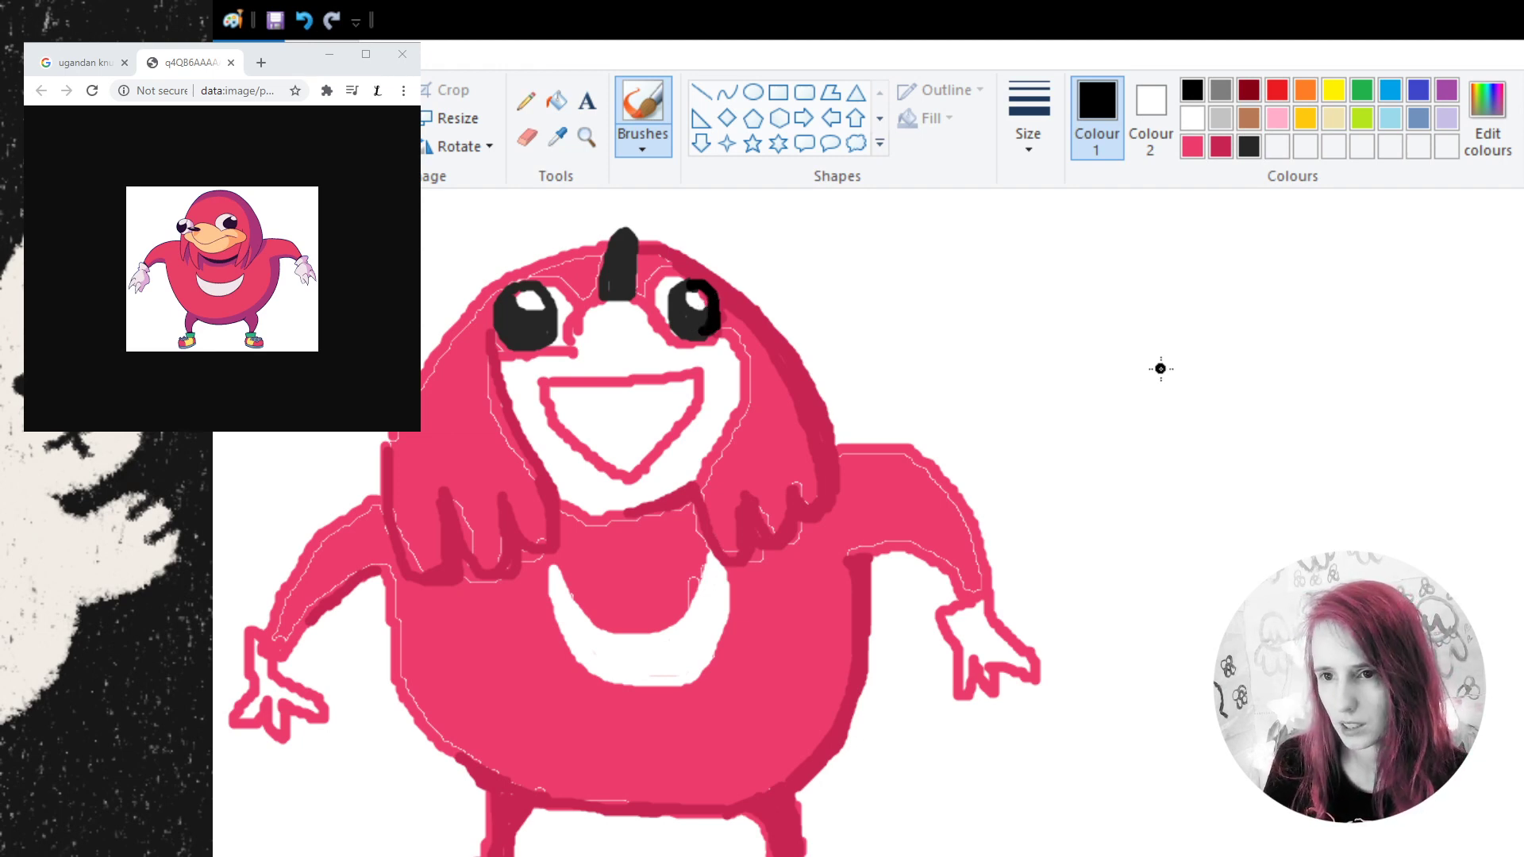
{"action": "left_click", "coordinate": [556, 100]}
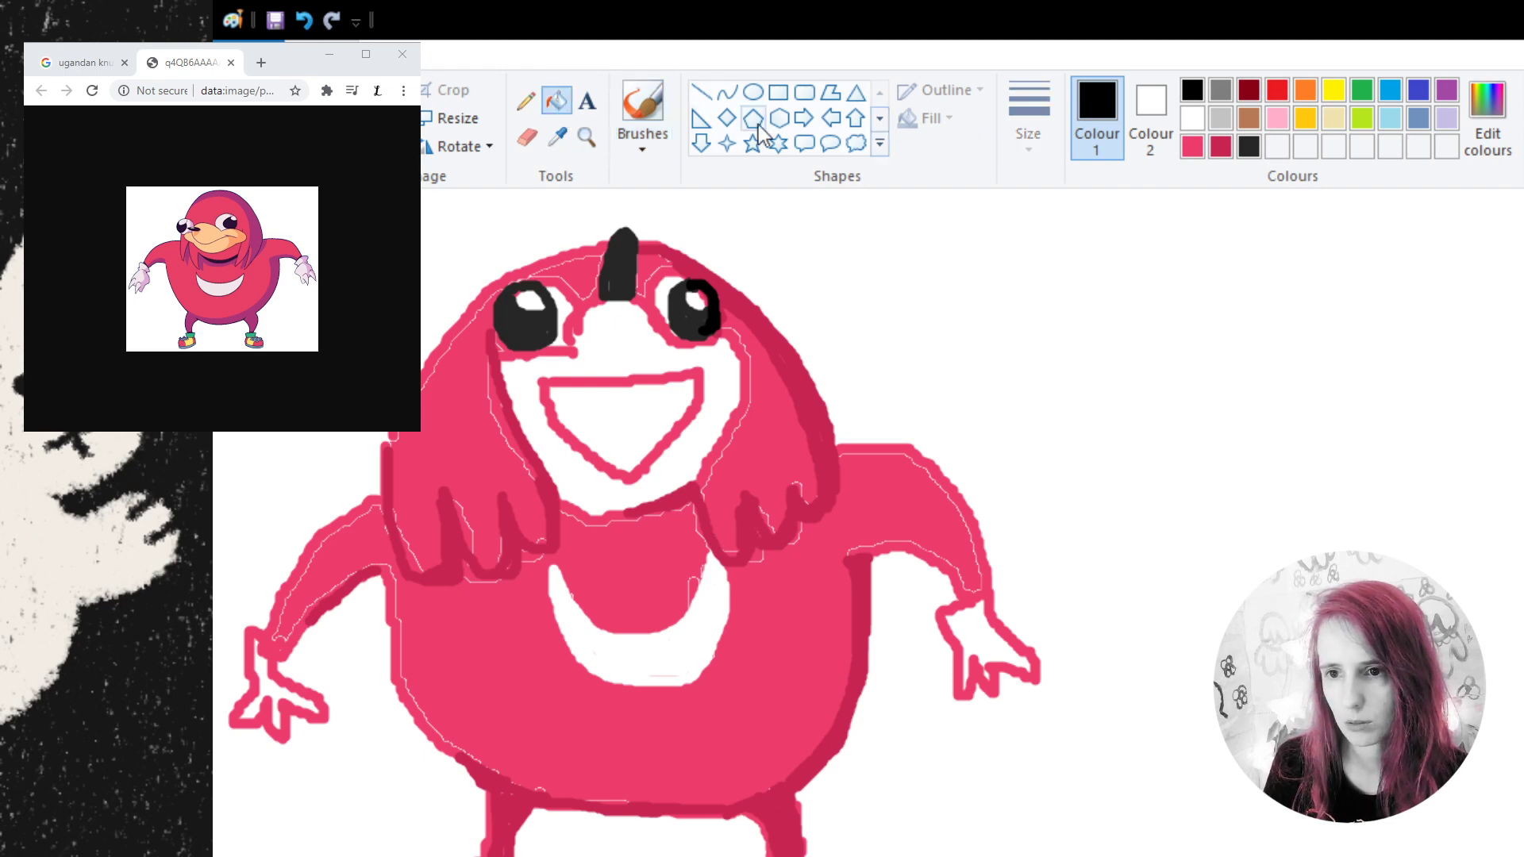
{"action": "left_click", "coordinate": [1132, 295]}
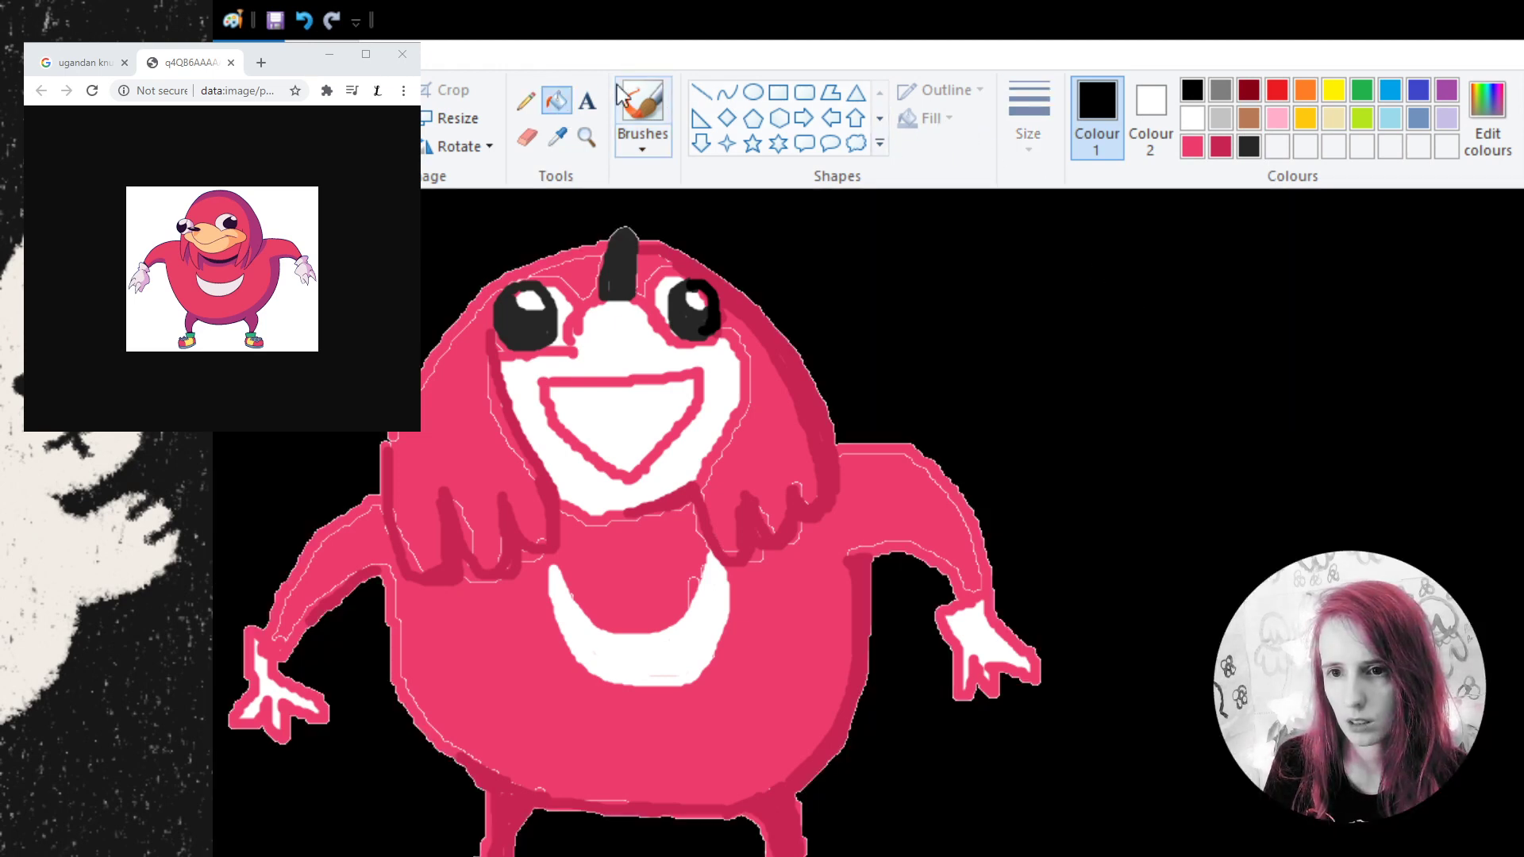
{"action": "left_click", "coordinate": [302, 24]}
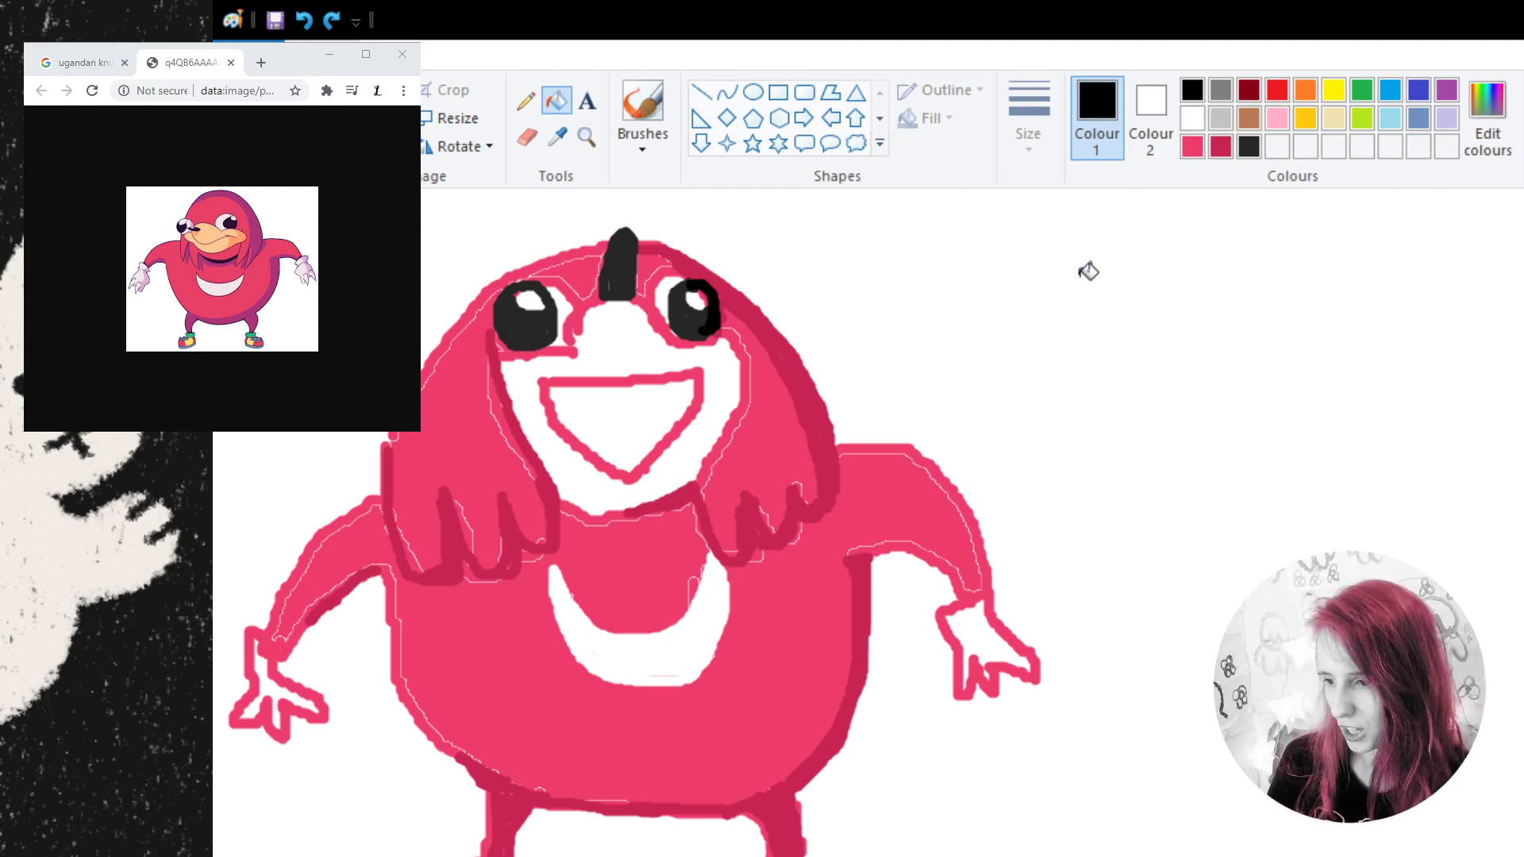
{"action": "left_click", "coordinate": [642, 103]}
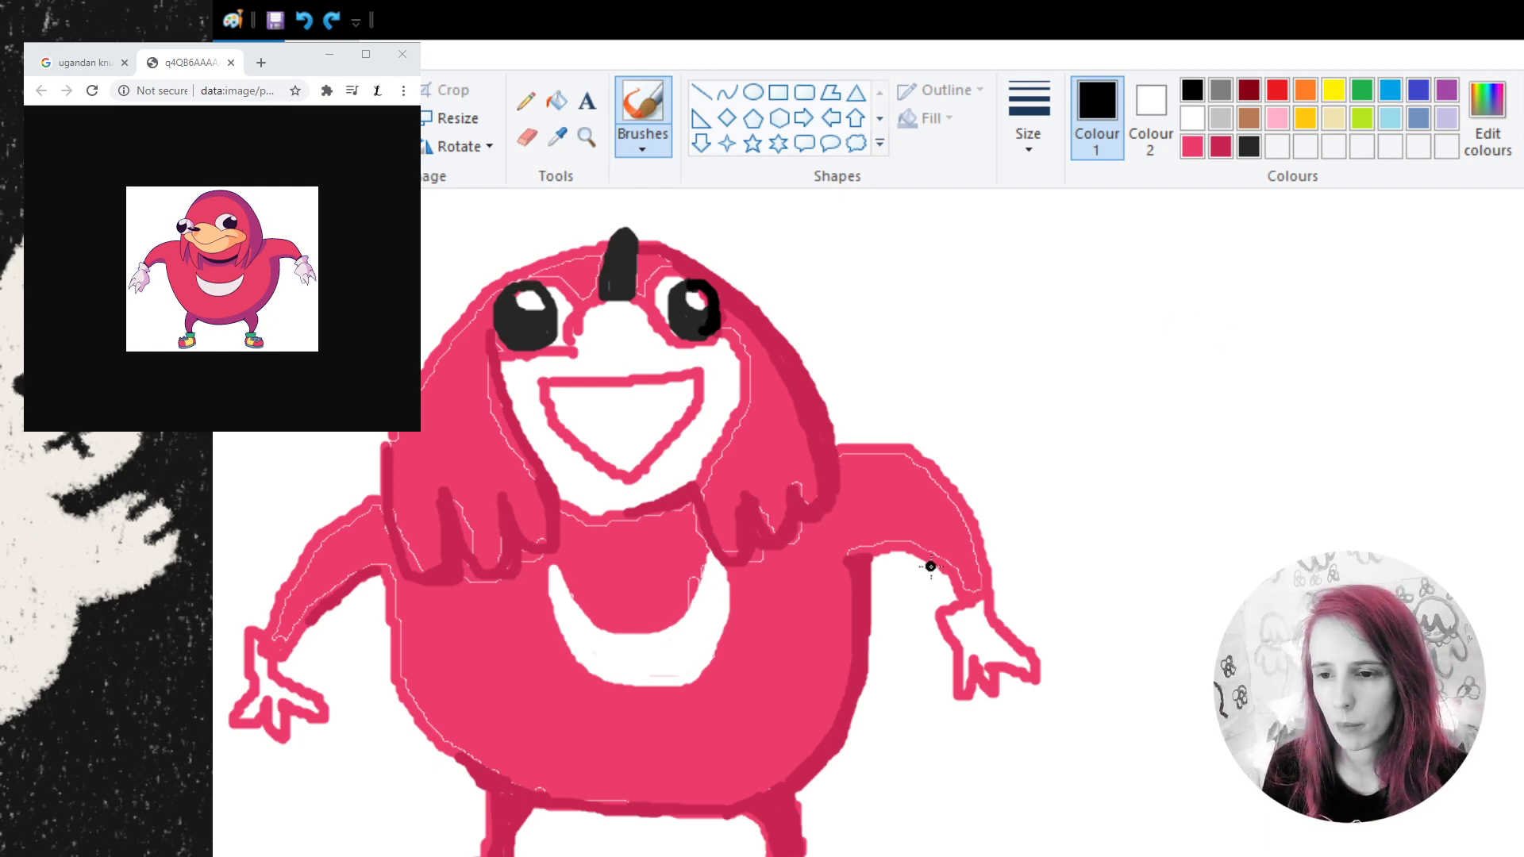
{"action": "mouse_move", "coordinate": [1072, 312]}
{"action": "left_mouse_down"}
{"action": "mouse_move", "coordinate": [1008, 460]}
{"action": "mouse_move", "coordinate": [1134, 406]}
{"action": "mouse_move", "coordinate": [1308, 387]}
{"action": "mouse_move", "coordinate": [1381, 548]}
{"action": "left_mouse_up"}
{"action": "left_click_drag", "start_coordinate": [1155, 409], "coordinate": [1227, 548]}
{"action": "left_click", "coordinate": [304, 20]}
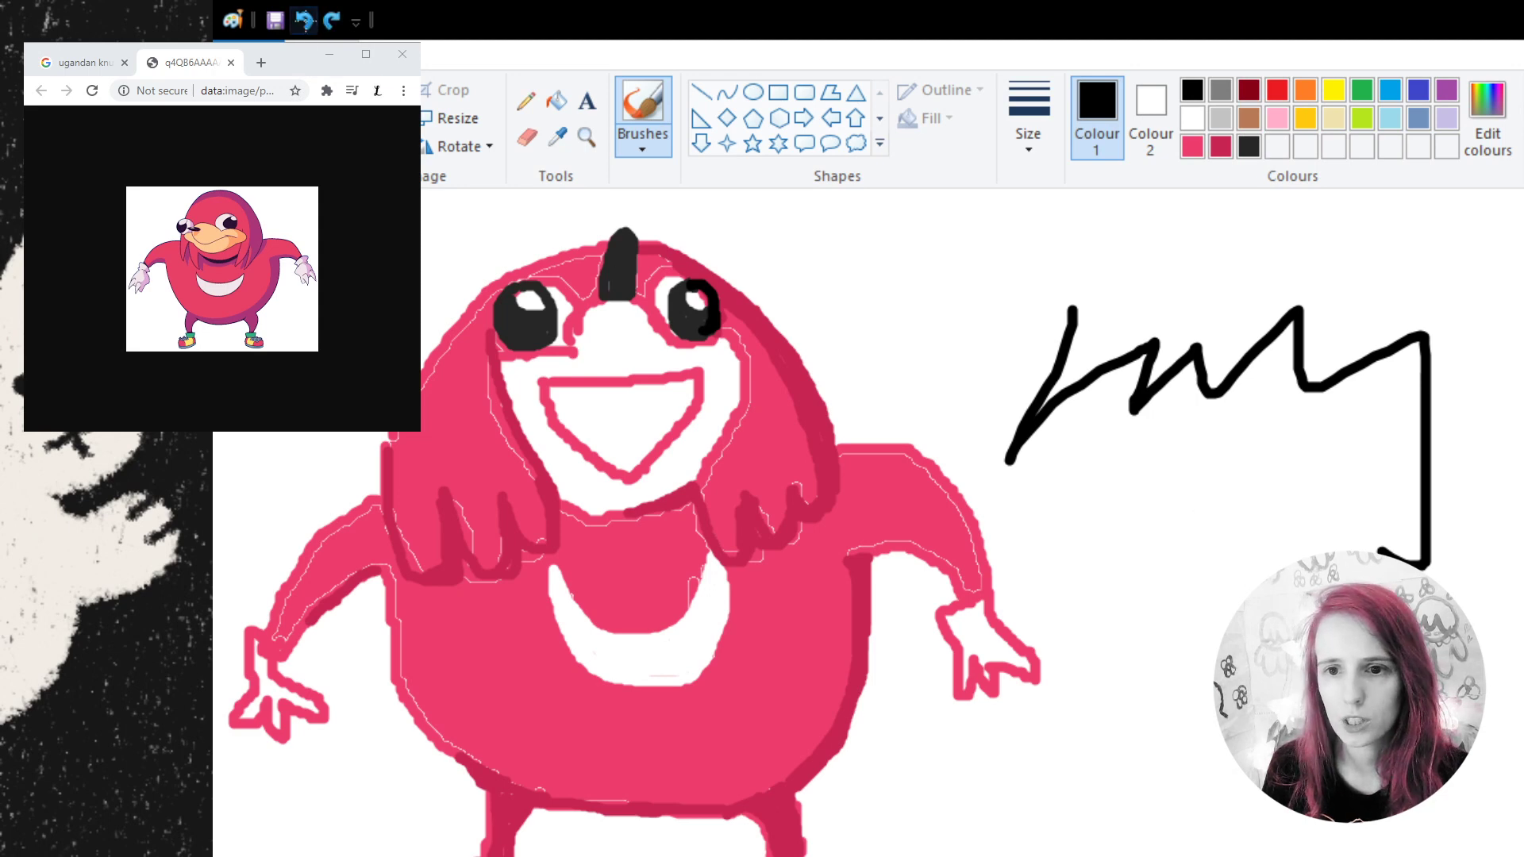
{"action": "left_click", "coordinate": [304, 20]}
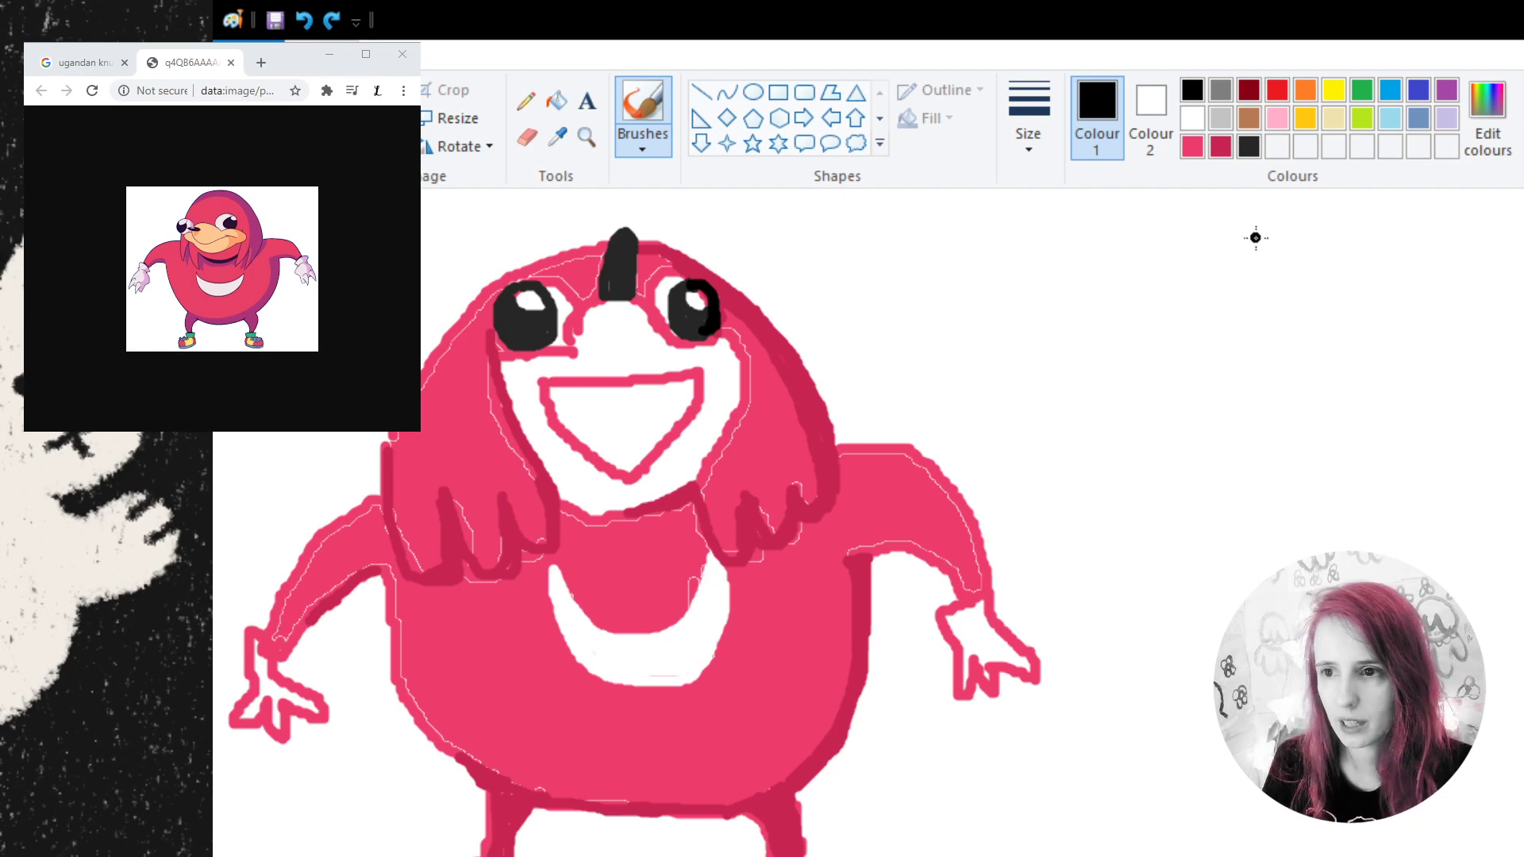
- Touch up the highlights in both pupils with short white brush strokes
{"action": "left_click", "coordinate": [1199, 119]}
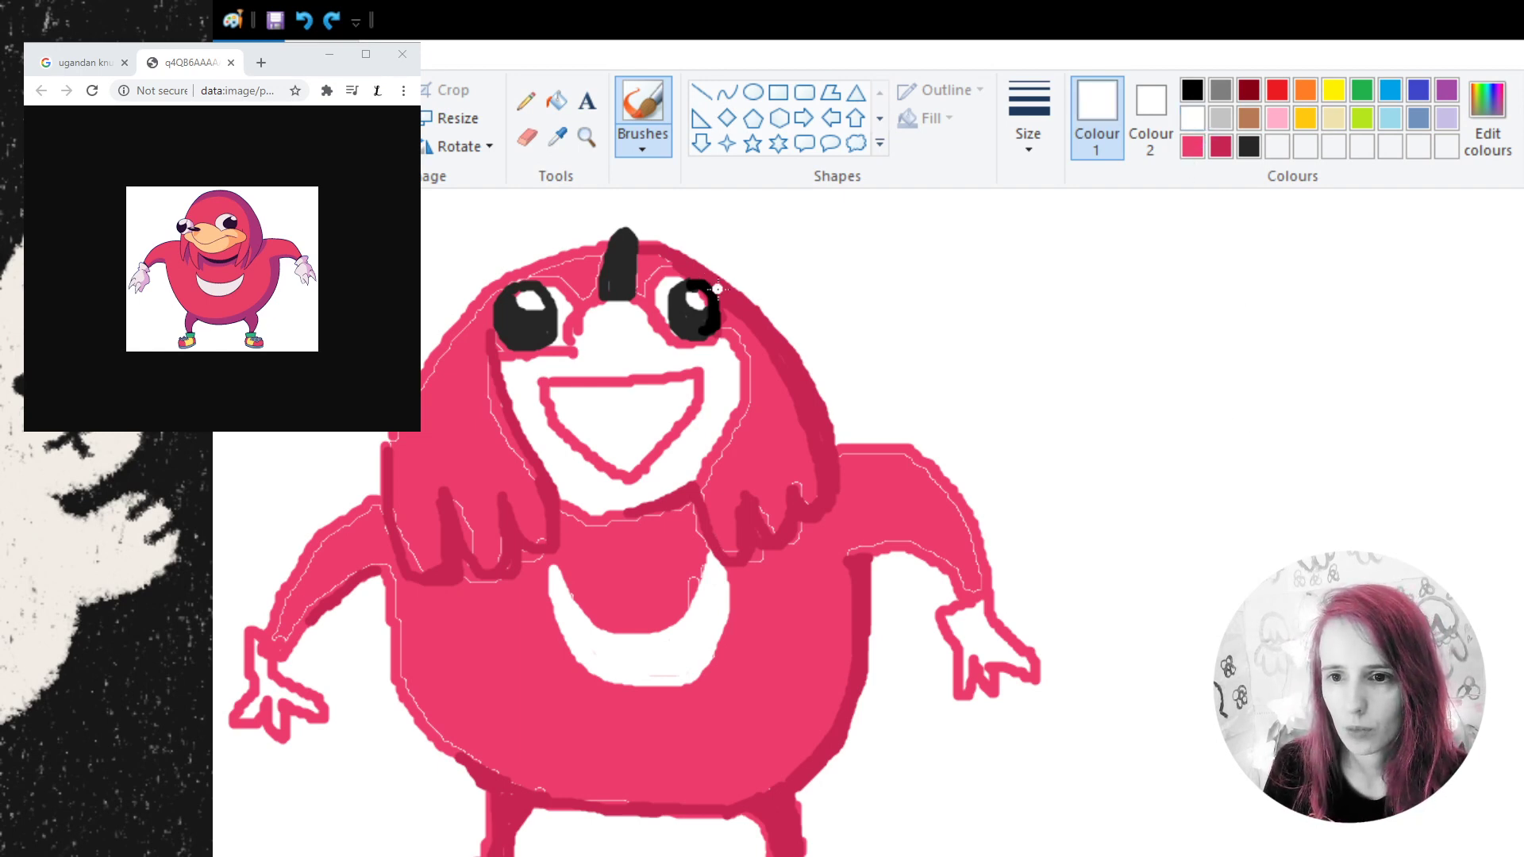
{"action": "left_click_drag", "start_coordinate": [703, 292], "coordinate": [696, 298]}
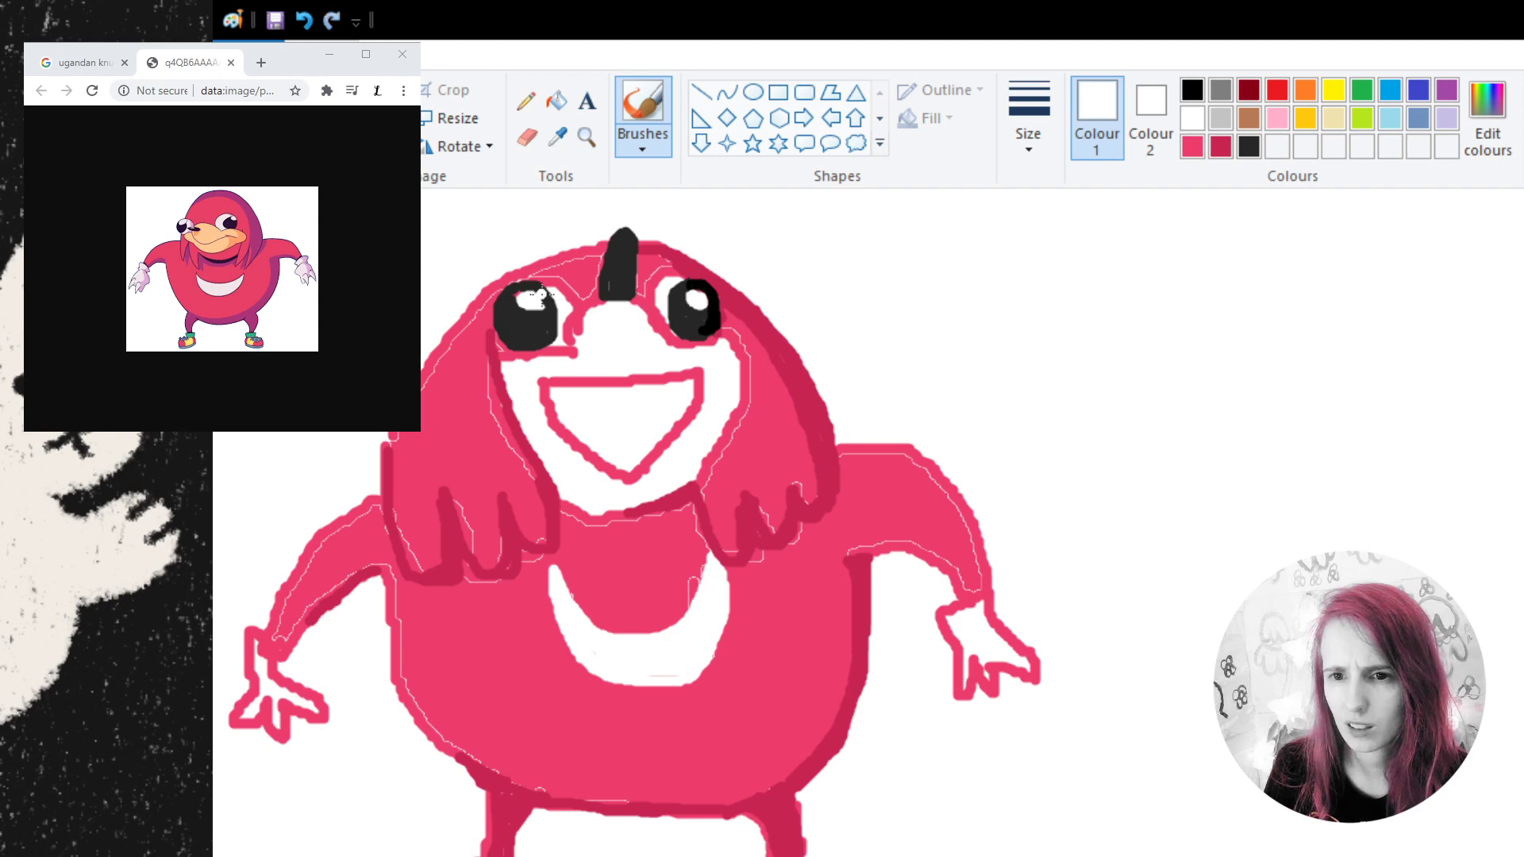
{"action": "mouse_move", "coordinate": [517, 293]}
{"action": "left_mouse_down"}
{"action": "mouse_move", "coordinate": [535, 316]}
{"action": "mouse_move", "coordinate": [531, 304]}
{"action": "left_mouse_up"}
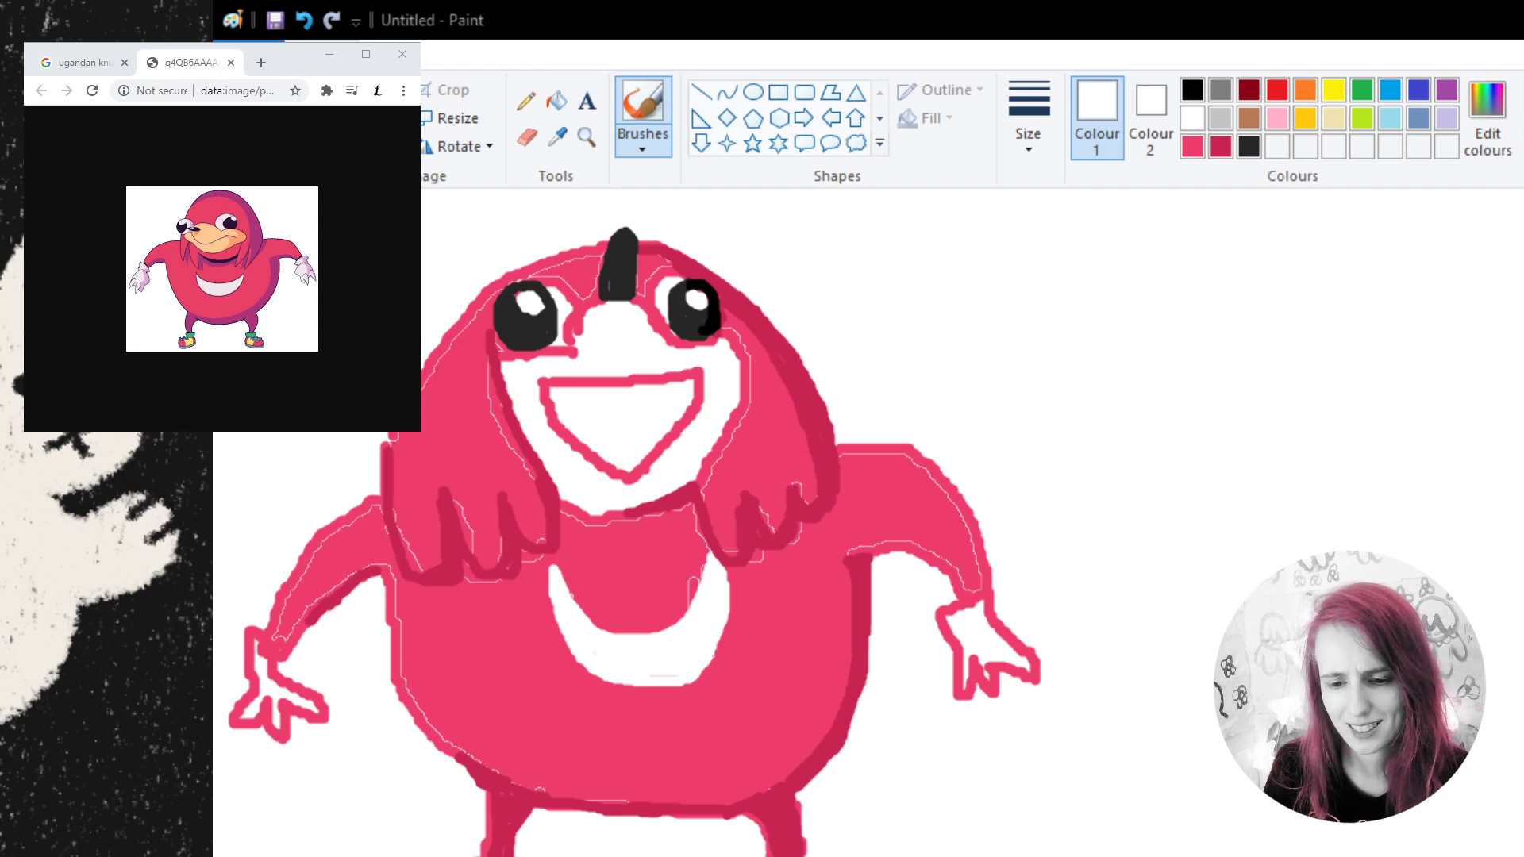
- Show the open-mouthed reference picture in the browser and recolour the black part of the right pupil with the very dark grey
{"action": "left_click", "coordinate": [91, 69]}
{"action": "left_click", "coordinate": [962, 195]}
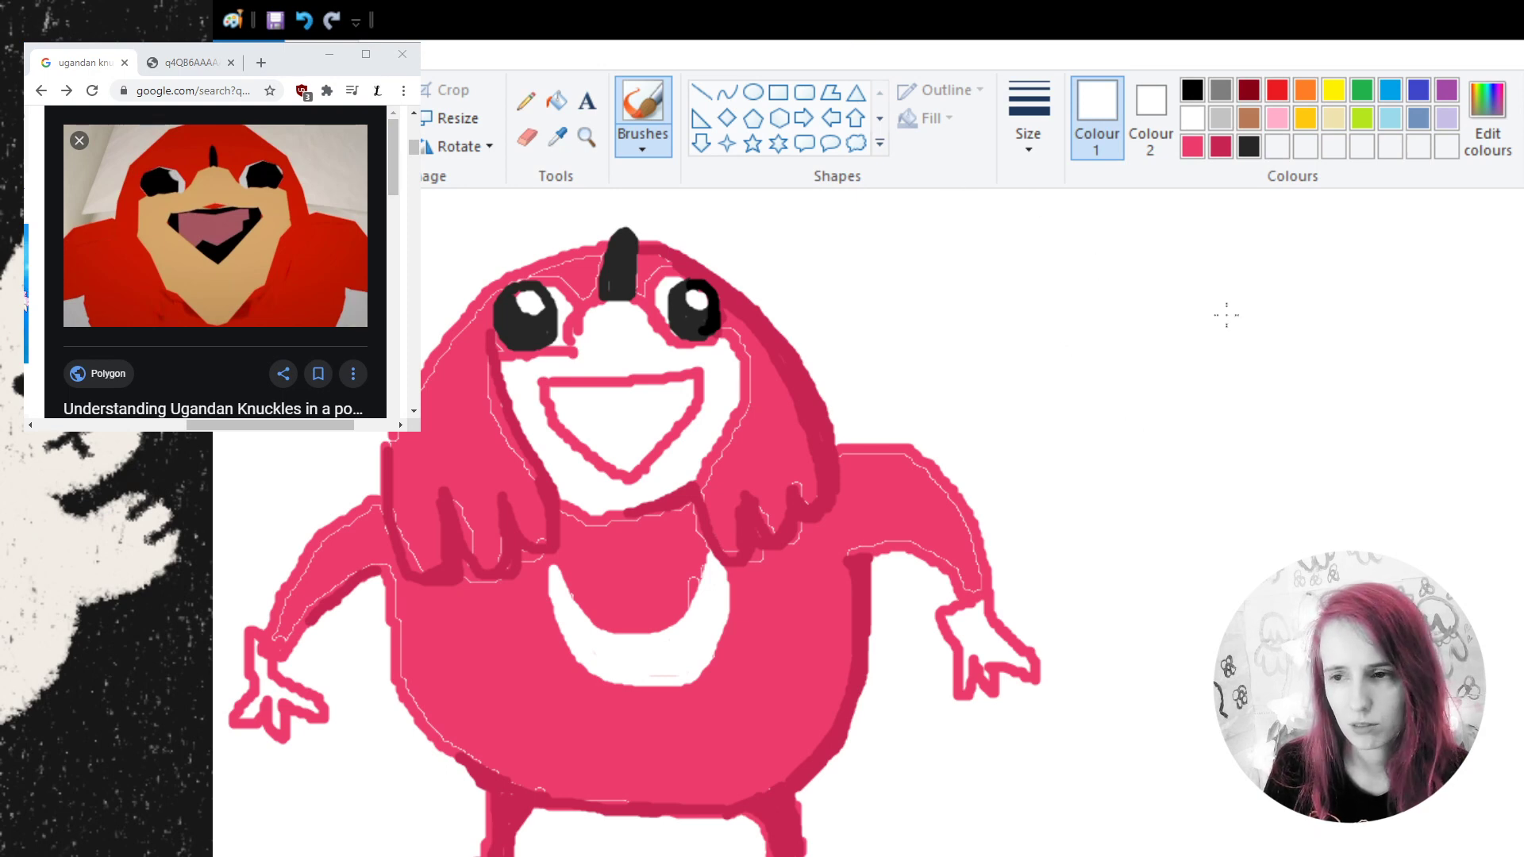
{"action": "left_click", "coordinate": [1184, 97]}
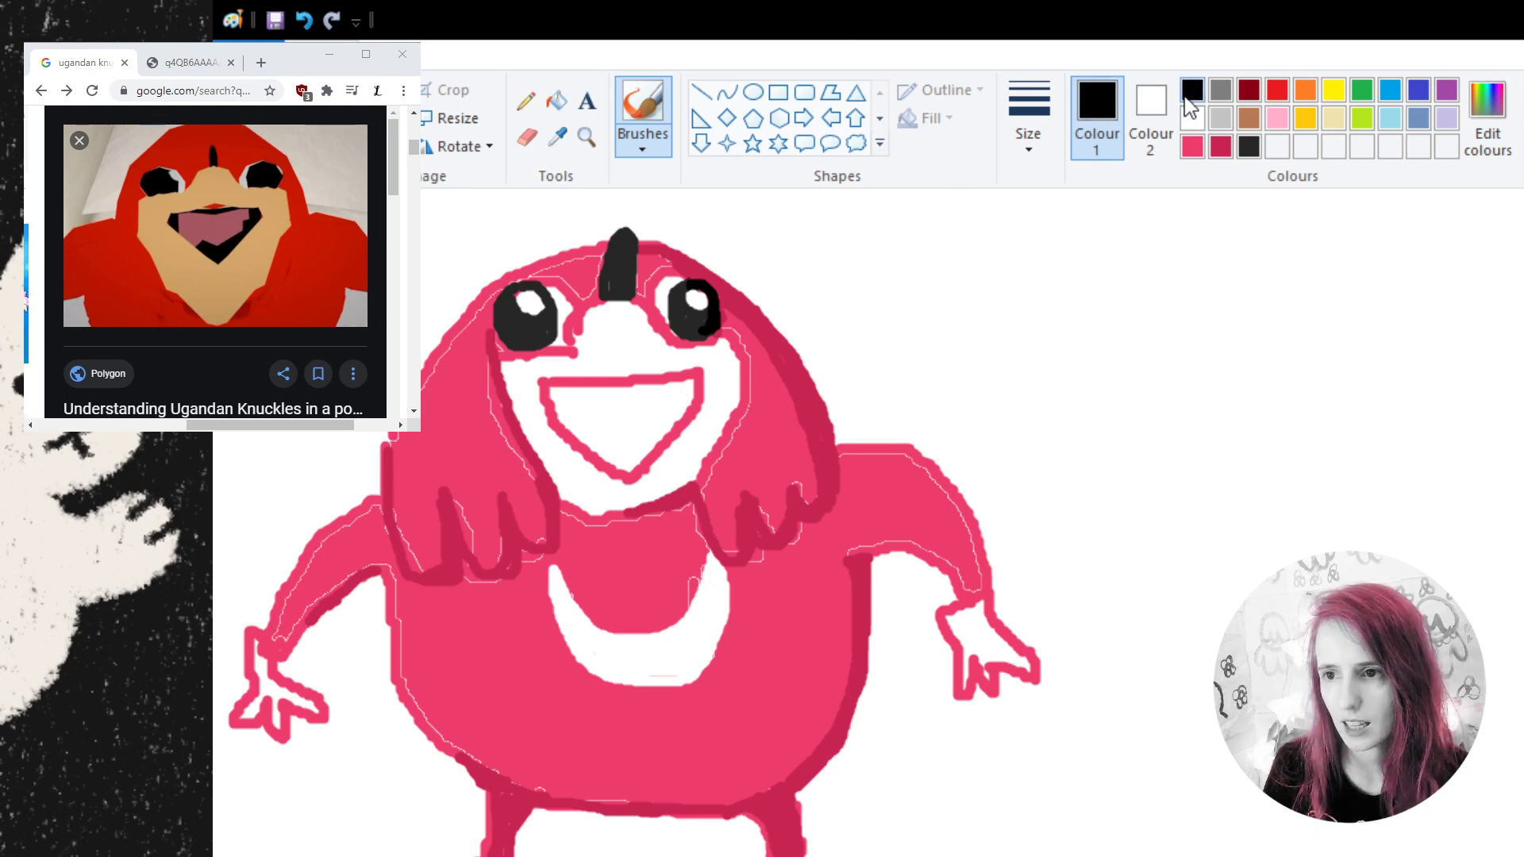
{"action": "left_click", "coordinate": [1255, 149]}
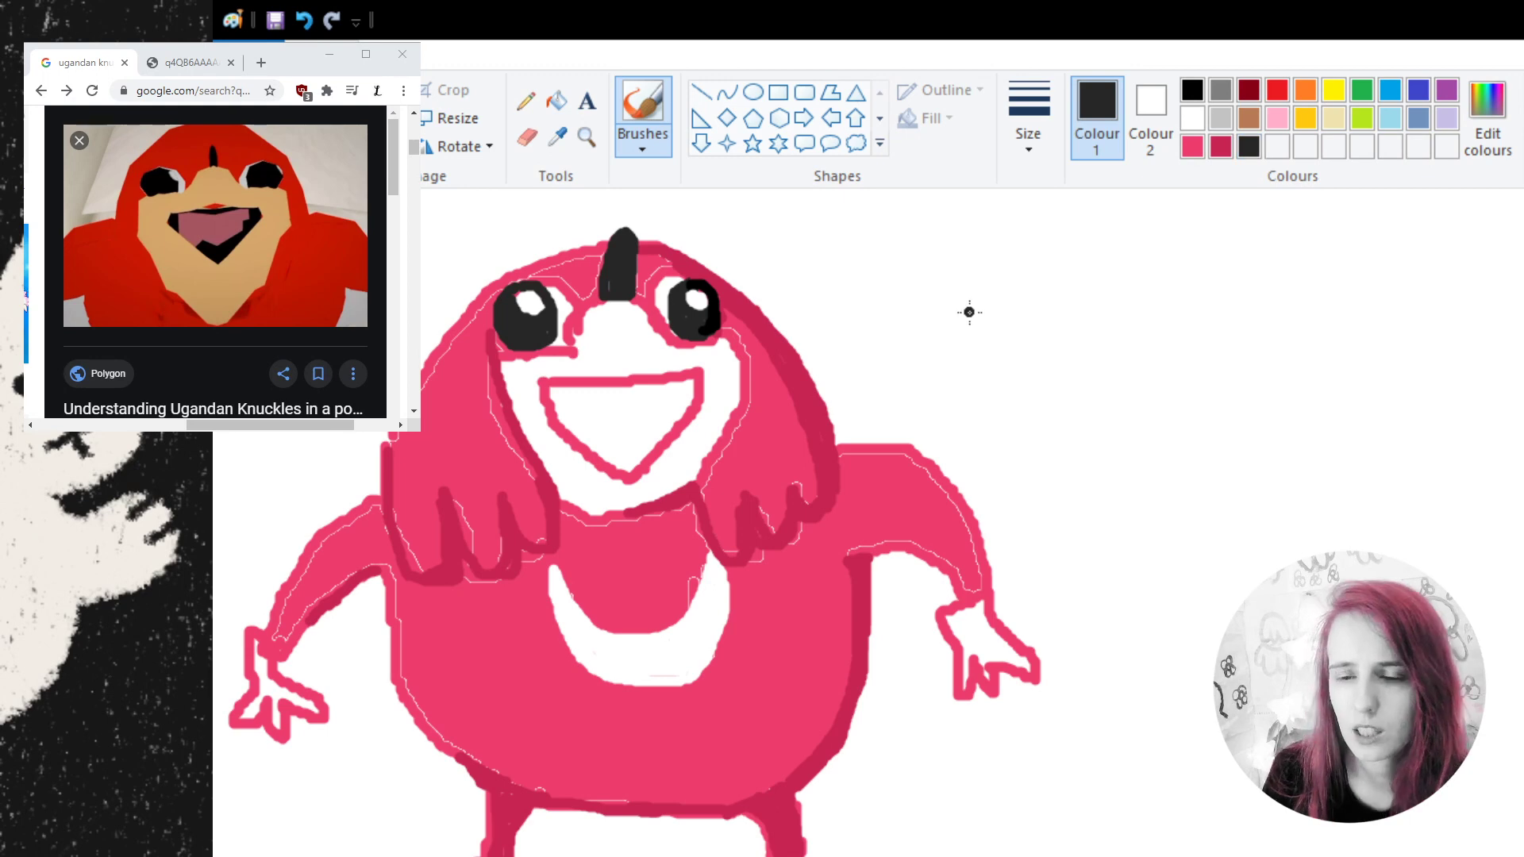
{"action": "left_click", "coordinate": [557, 101]}
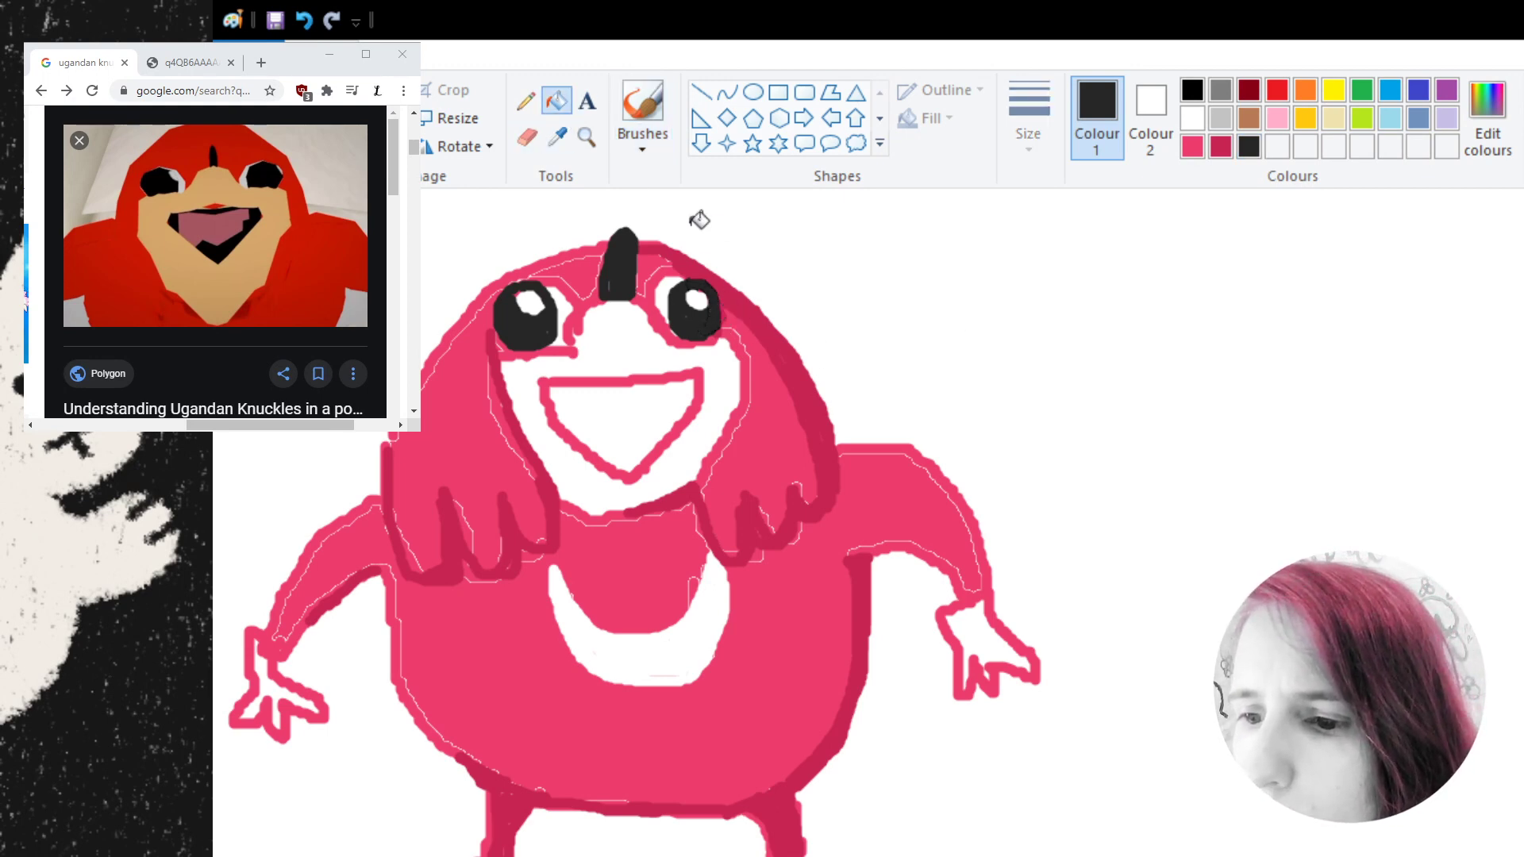
- Brush very dark grey around the inside of the mouth and paint its lower tip solid, leaving a blank tongue shape in the middle
{"action": "left_click", "coordinate": [643, 107]}
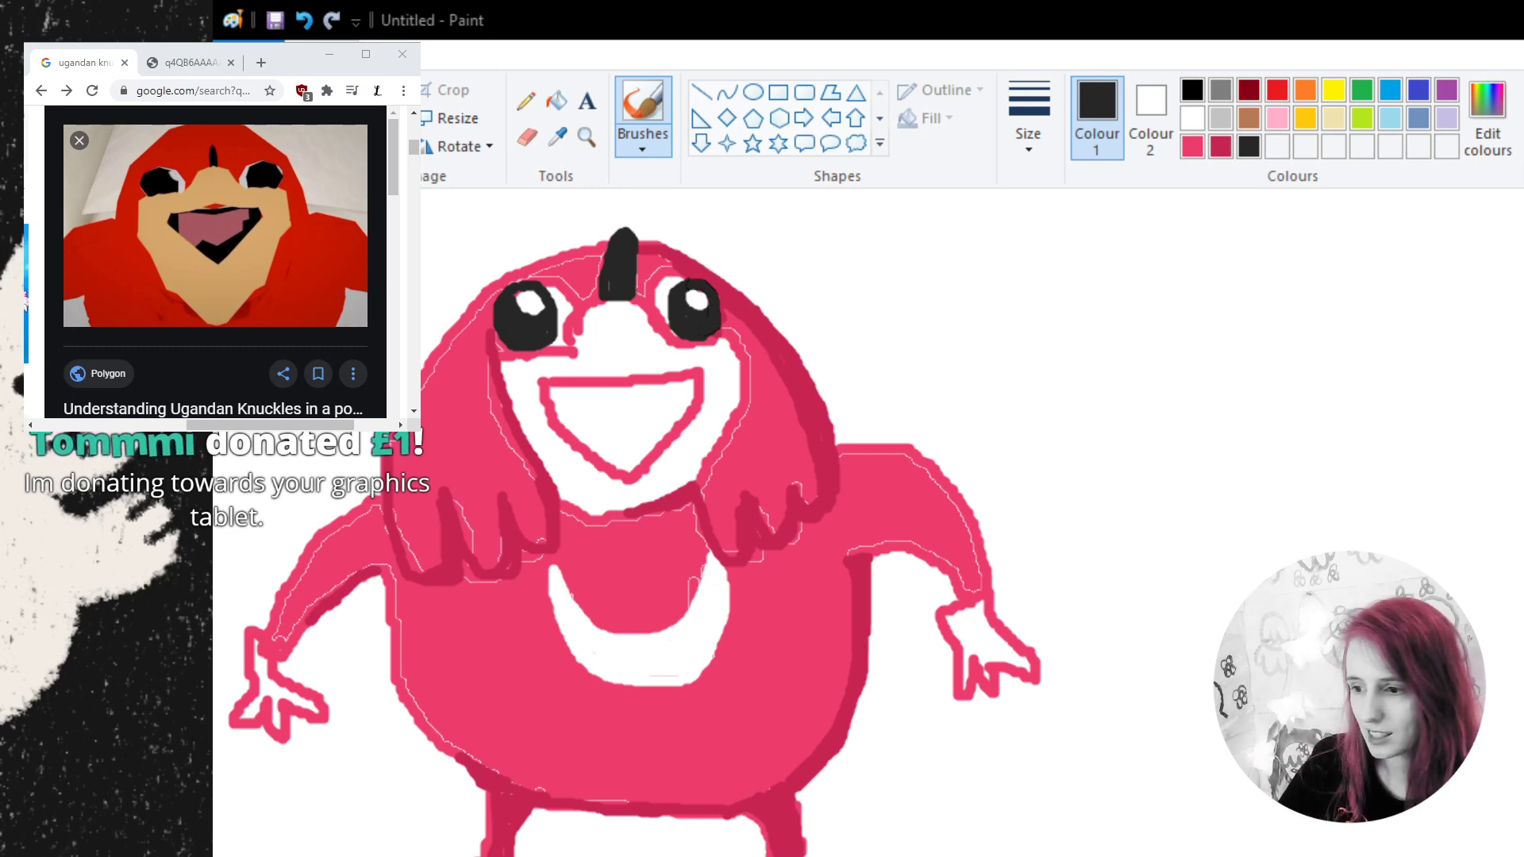
{"action": "left_click_drag", "start_coordinate": [227, 45], "coordinate": [227, 43]}
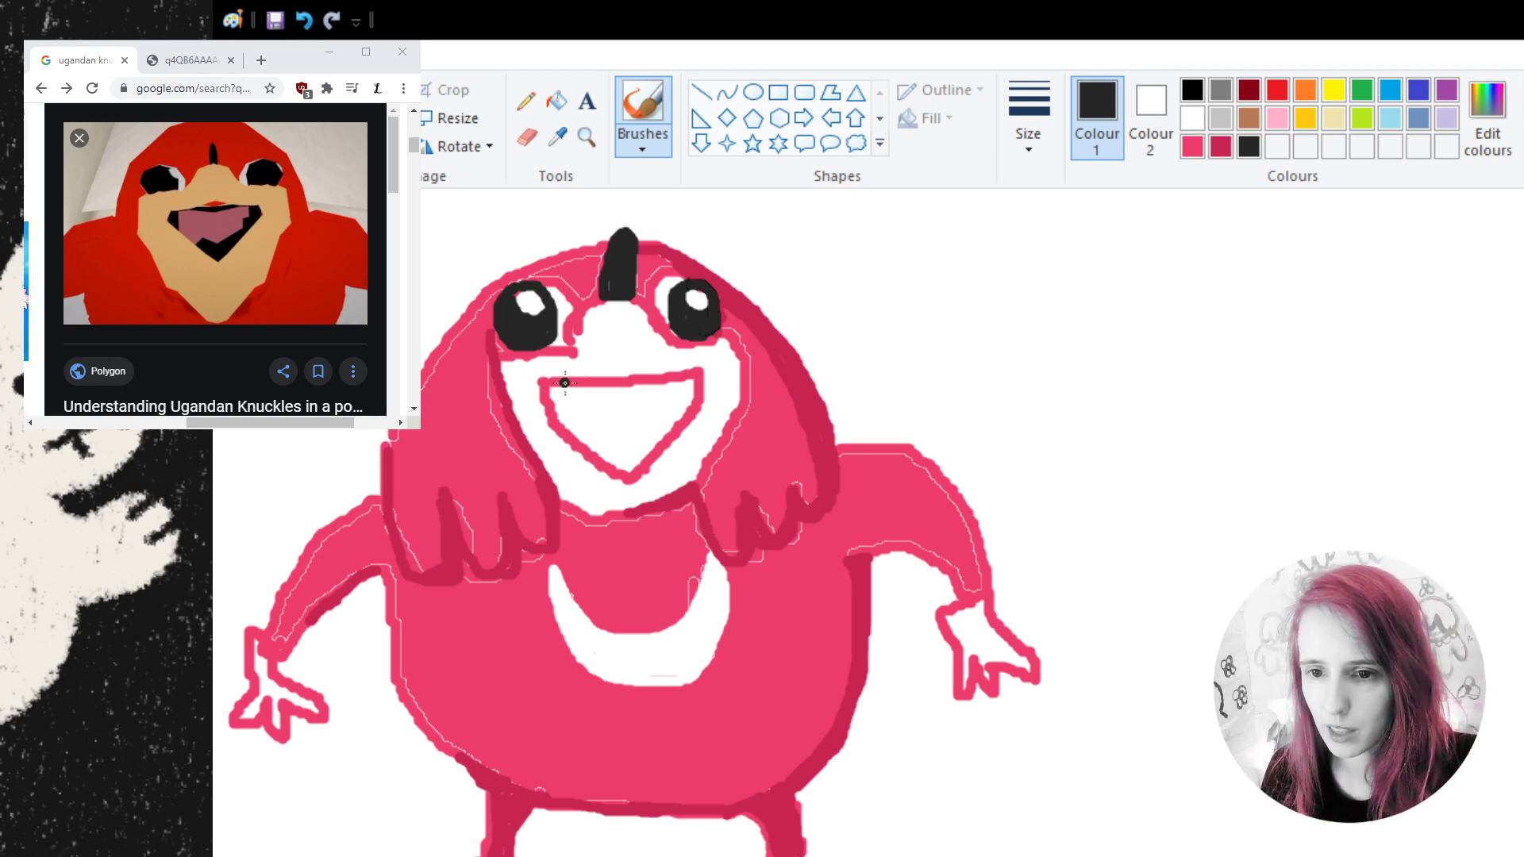
{"action": "mouse_move", "coordinate": [552, 388]}
{"action": "left_mouse_down"}
{"action": "mouse_move", "coordinate": [698, 379]}
{"action": "mouse_move", "coordinate": [554, 389]}
{"action": "left_mouse_up"}
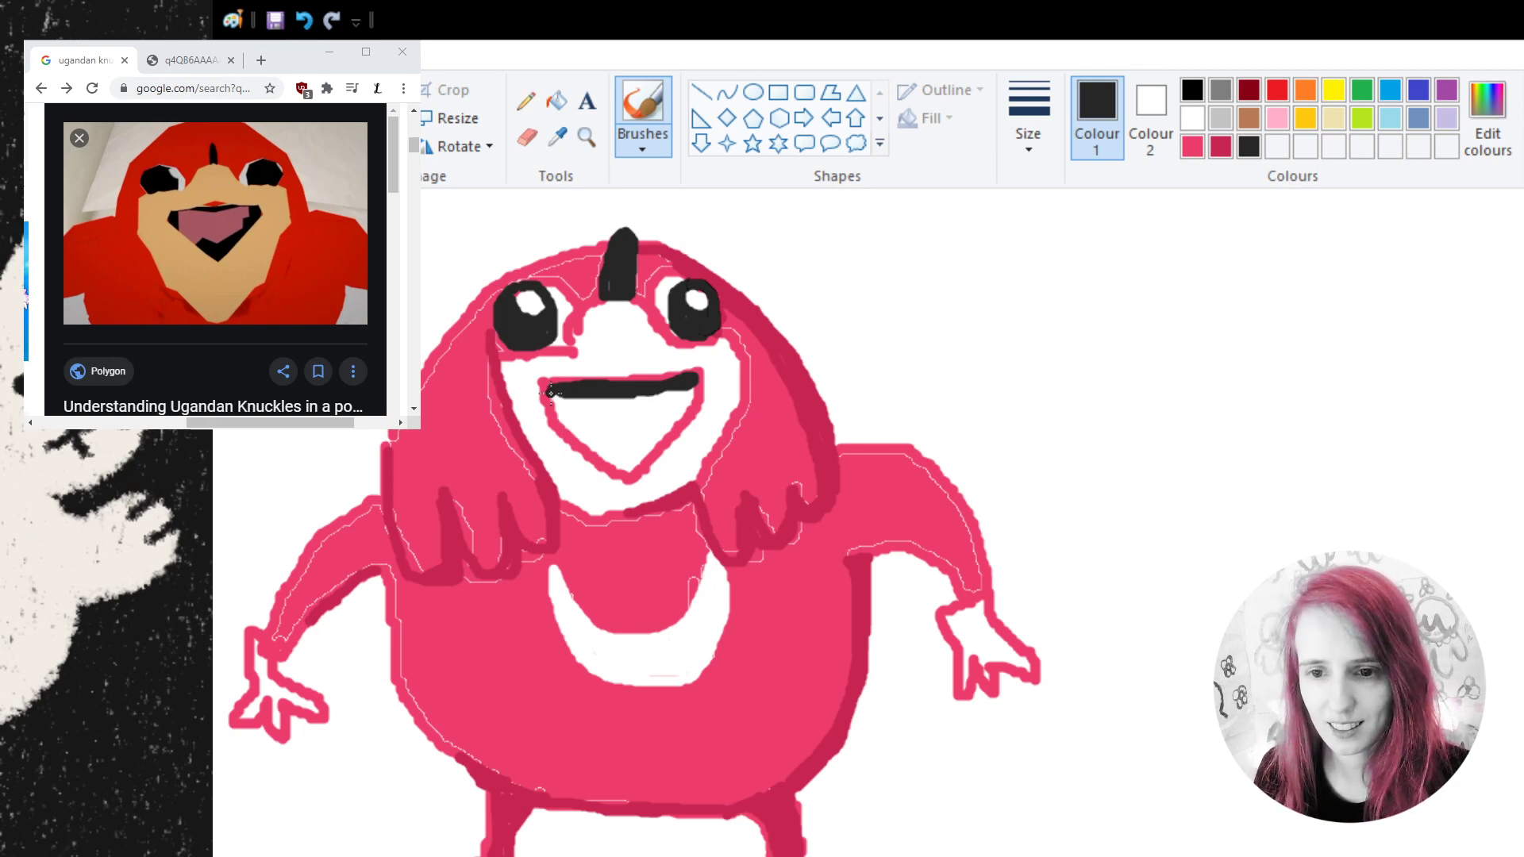
{"action": "mouse_move", "coordinate": [556, 393]}
{"action": "left_mouse_down"}
{"action": "mouse_move", "coordinate": [561, 412]}
{"action": "mouse_move", "coordinate": [550, 397]}
{"action": "left_mouse_up"}
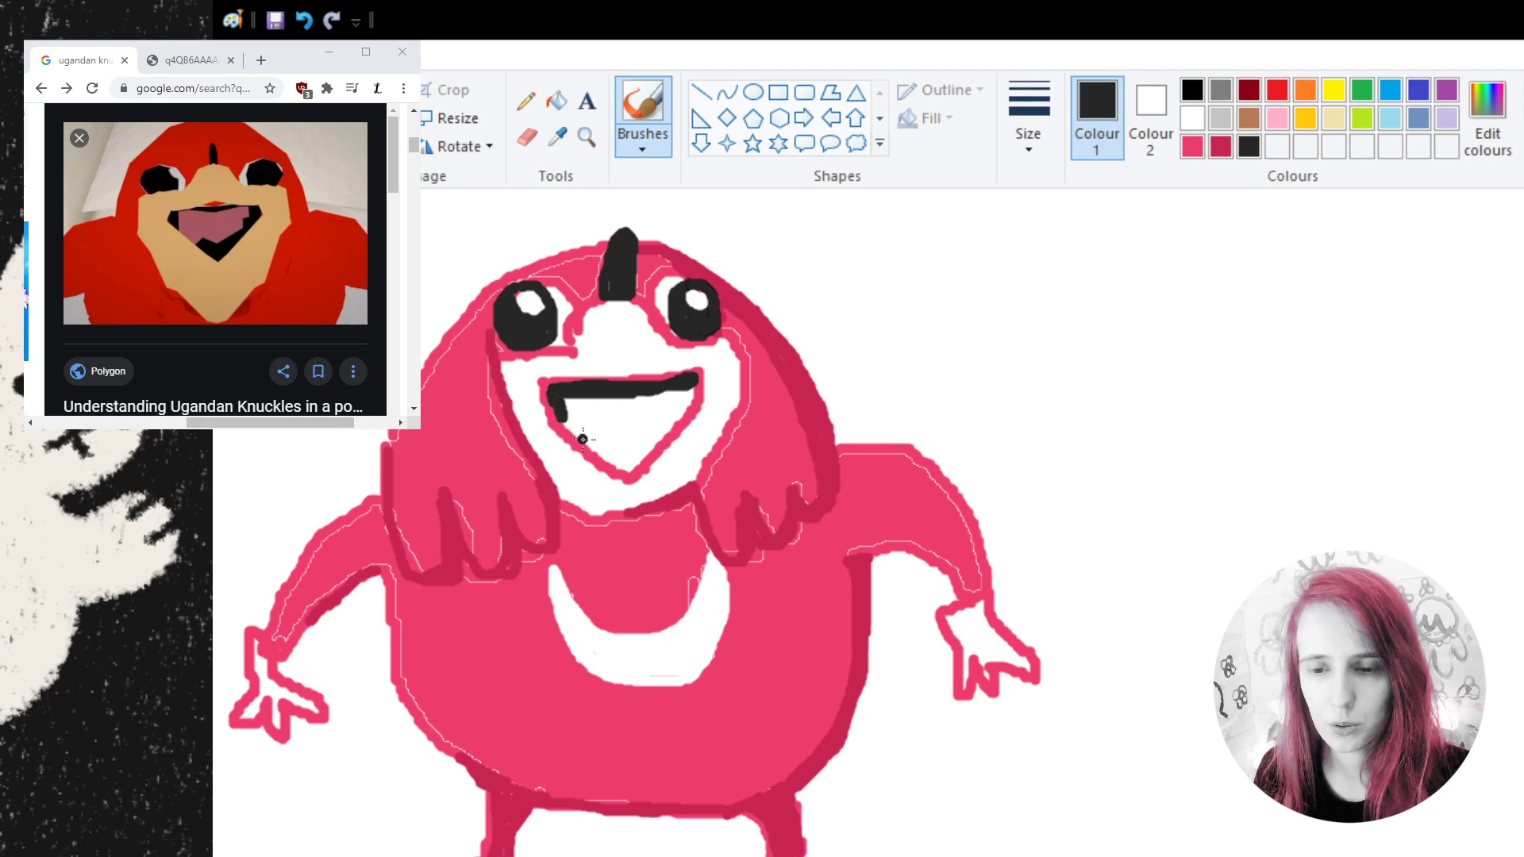
{"action": "mouse_move", "coordinate": [583, 439]}
{"action": "left_mouse_down"}
{"action": "mouse_move", "coordinate": [665, 427]}
{"action": "mouse_move", "coordinate": [689, 389]}
{"action": "mouse_move", "coordinate": [656, 441]}
{"action": "mouse_move", "coordinate": [611, 462]}
{"action": "mouse_move", "coordinate": [628, 468]}
{"action": "left_mouse_up"}
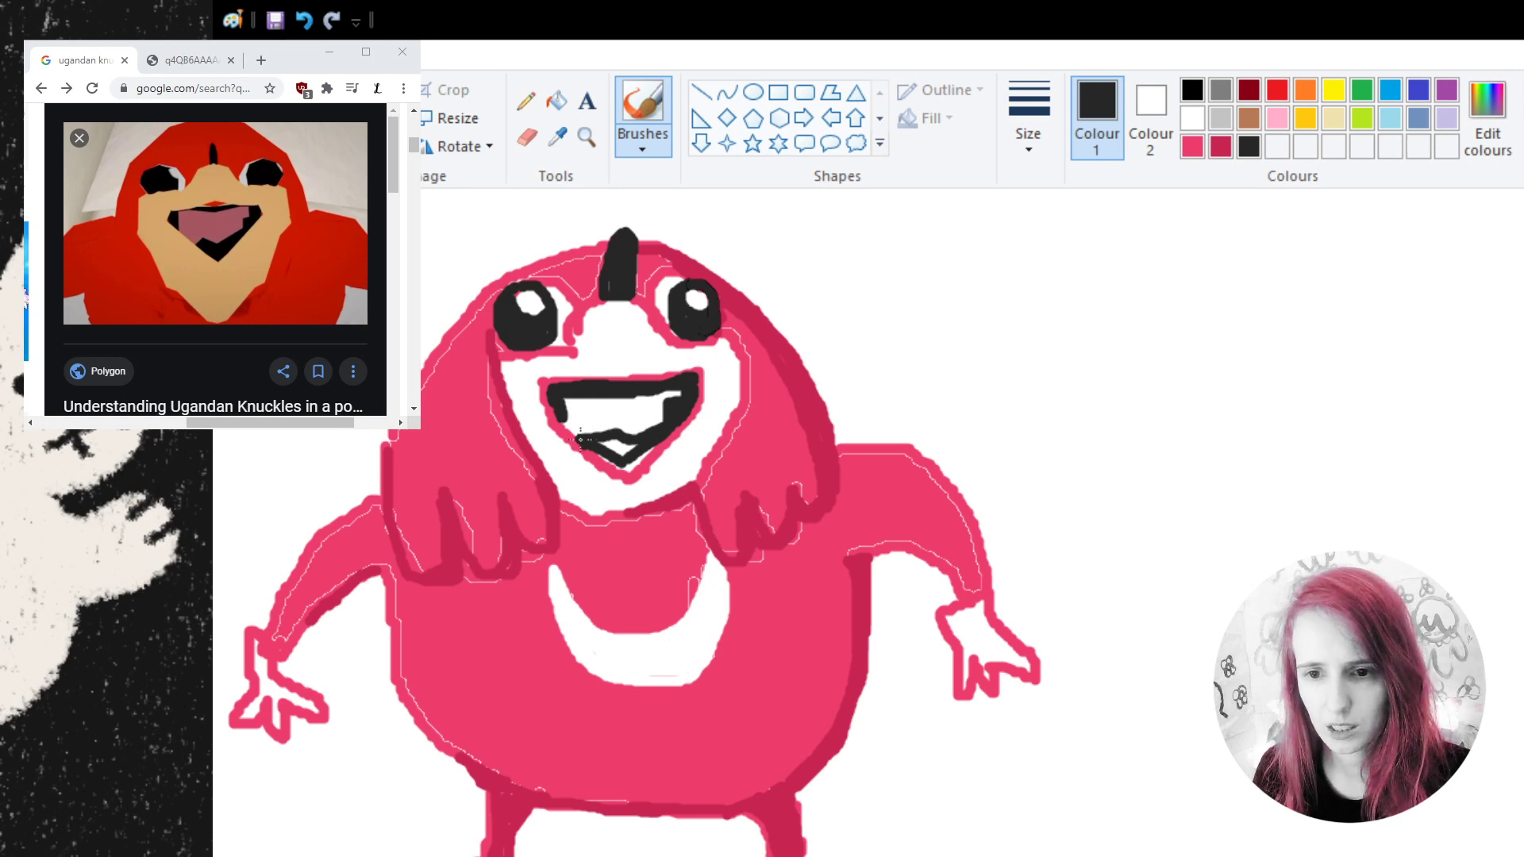
{"action": "mouse_move", "coordinate": [611, 442]}
{"action": "left_mouse_down"}
{"action": "mouse_move", "coordinate": [634, 445]}
{"action": "mouse_move", "coordinate": [591, 447]}
{"action": "mouse_move", "coordinate": [644, 453]}
{"action": "mouse_move", "coordinate": [628, 468]}
{"action": "mouse_move", "coordinate": [655, 444]}
{"action": "left_mouse_up"}
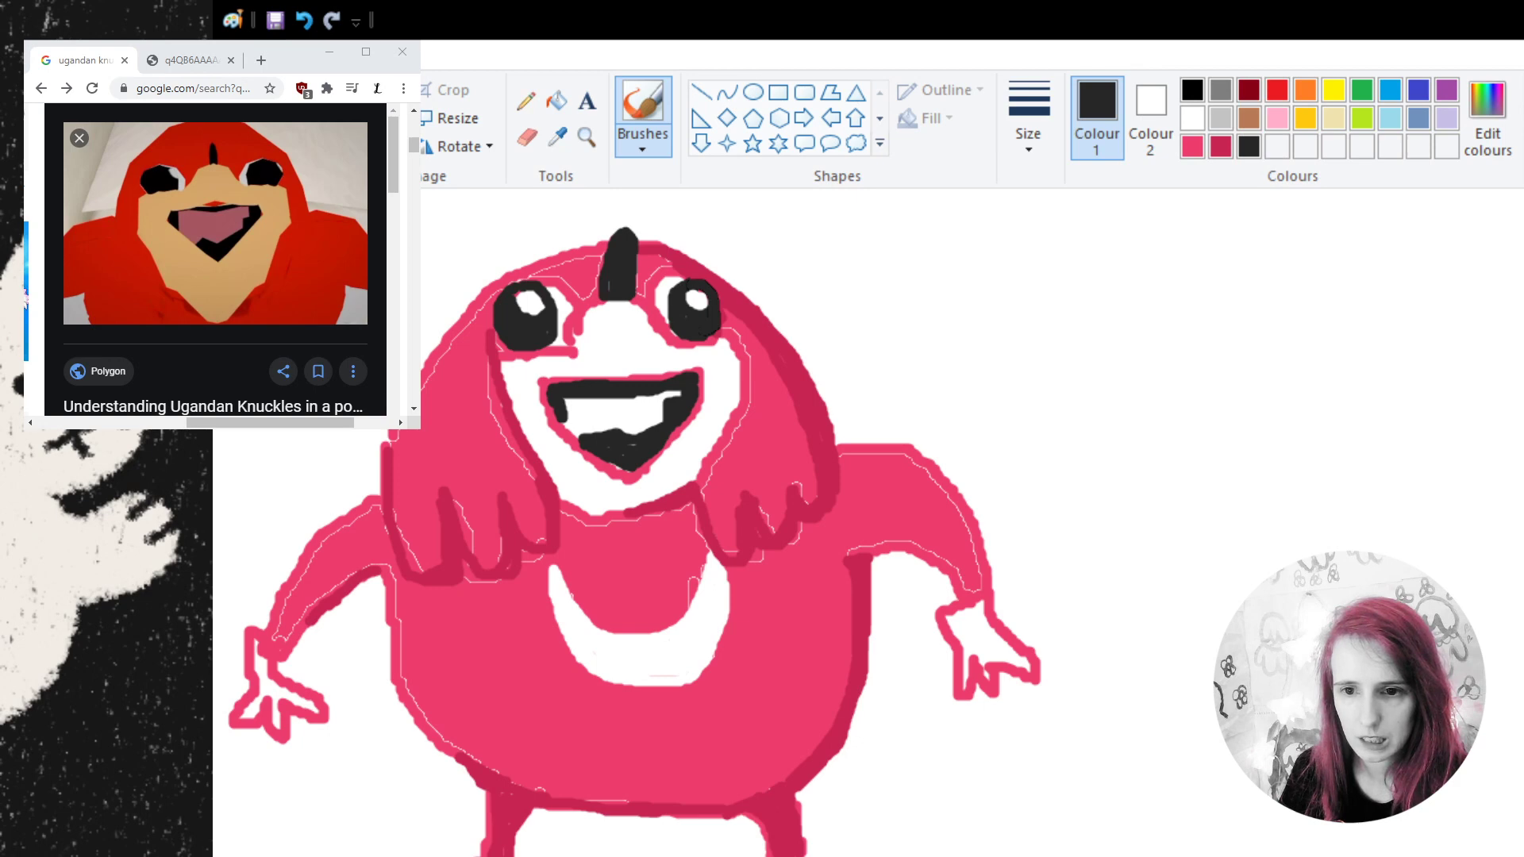
- Fill the tongue with a mixed pale pink and the face around the mouth with a mixed pale beige
{"action": "left_click", "coordinate": [1277, 118]}
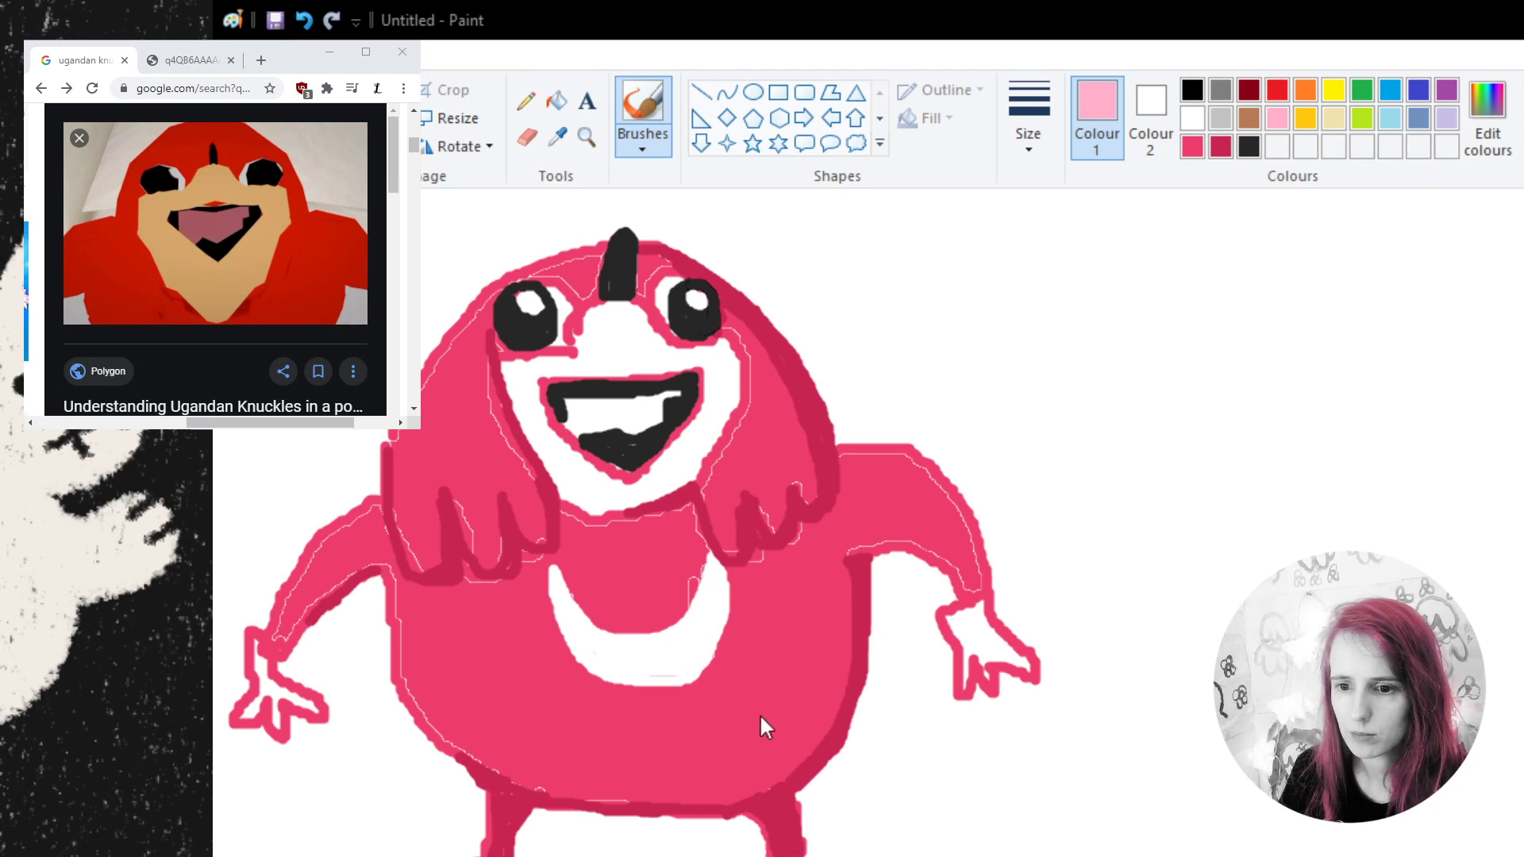
{"action": "left_click", "coordinate": [758, 500]}
{"action": "left_click", "coordinate": [557, 100]}
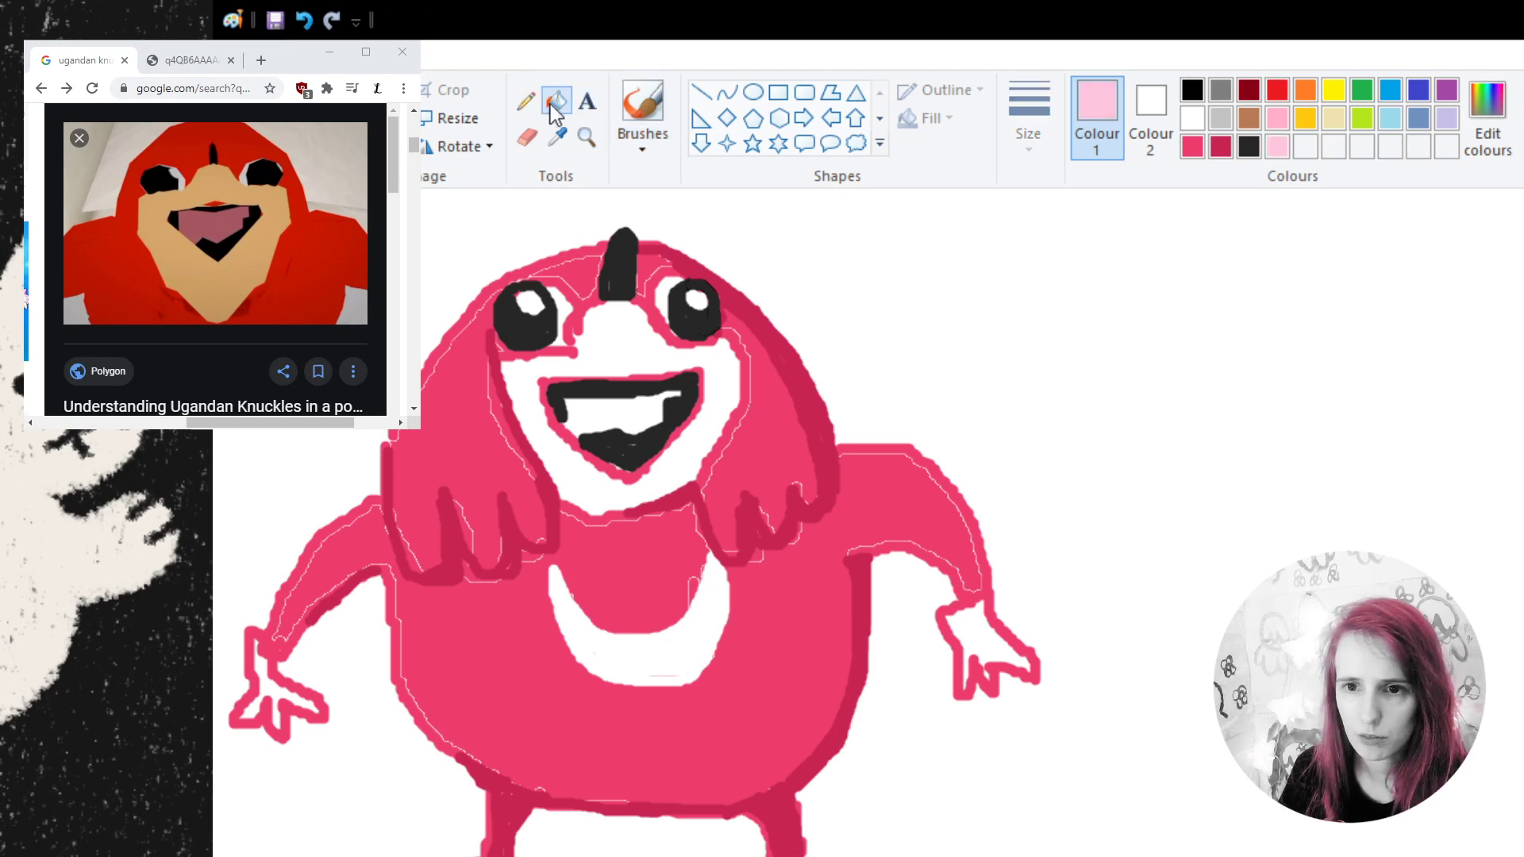
{"action": "left_click", "coordinate": [641, 417]}
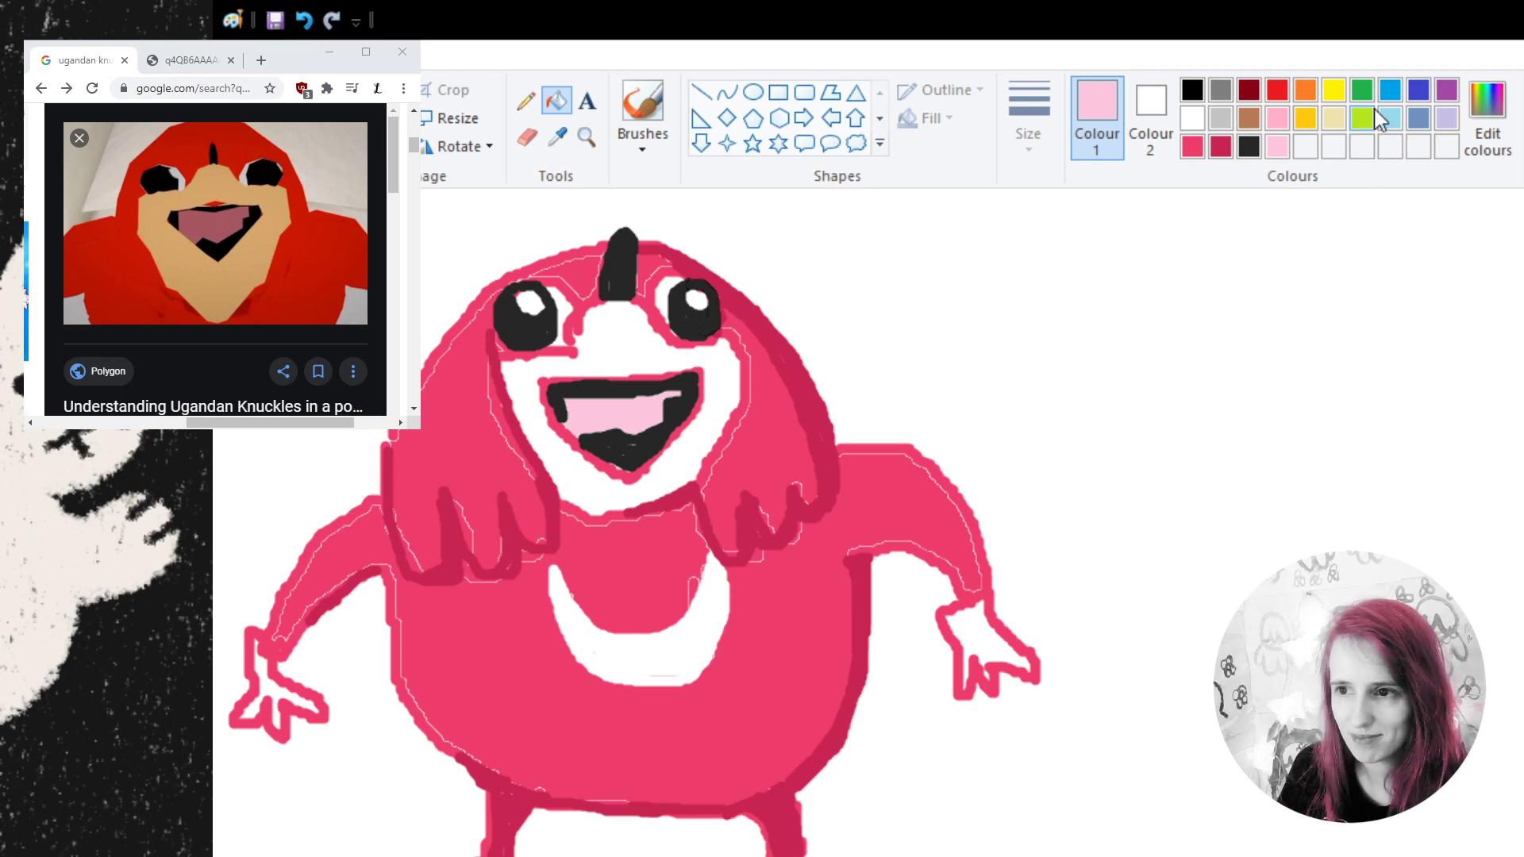
{"action": "left_click", "coordinate": [1337, 120]}
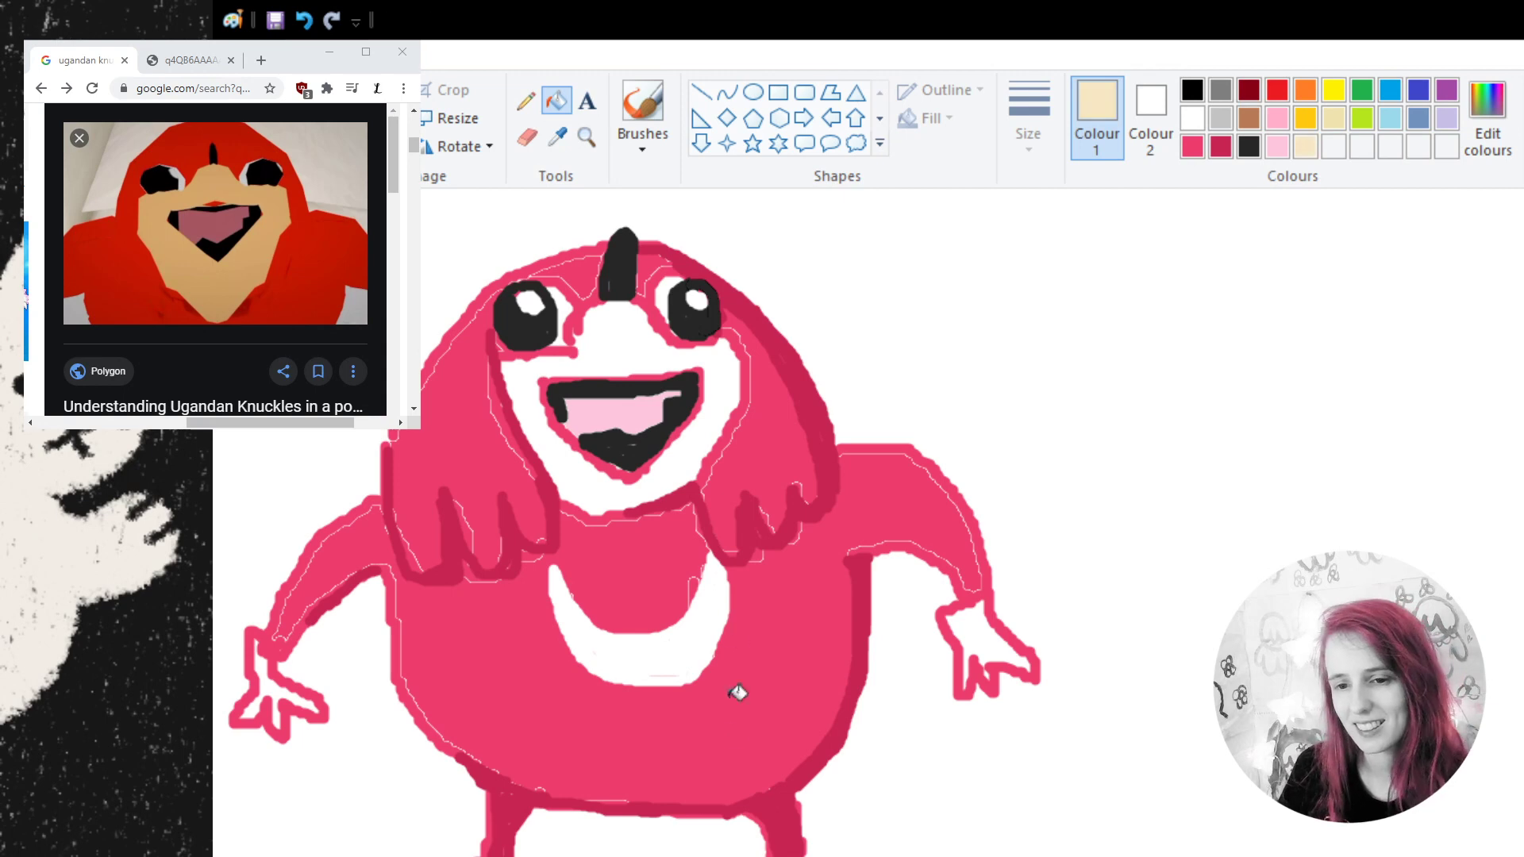
{"action": "left_click", "coordinate": [627, 342]}
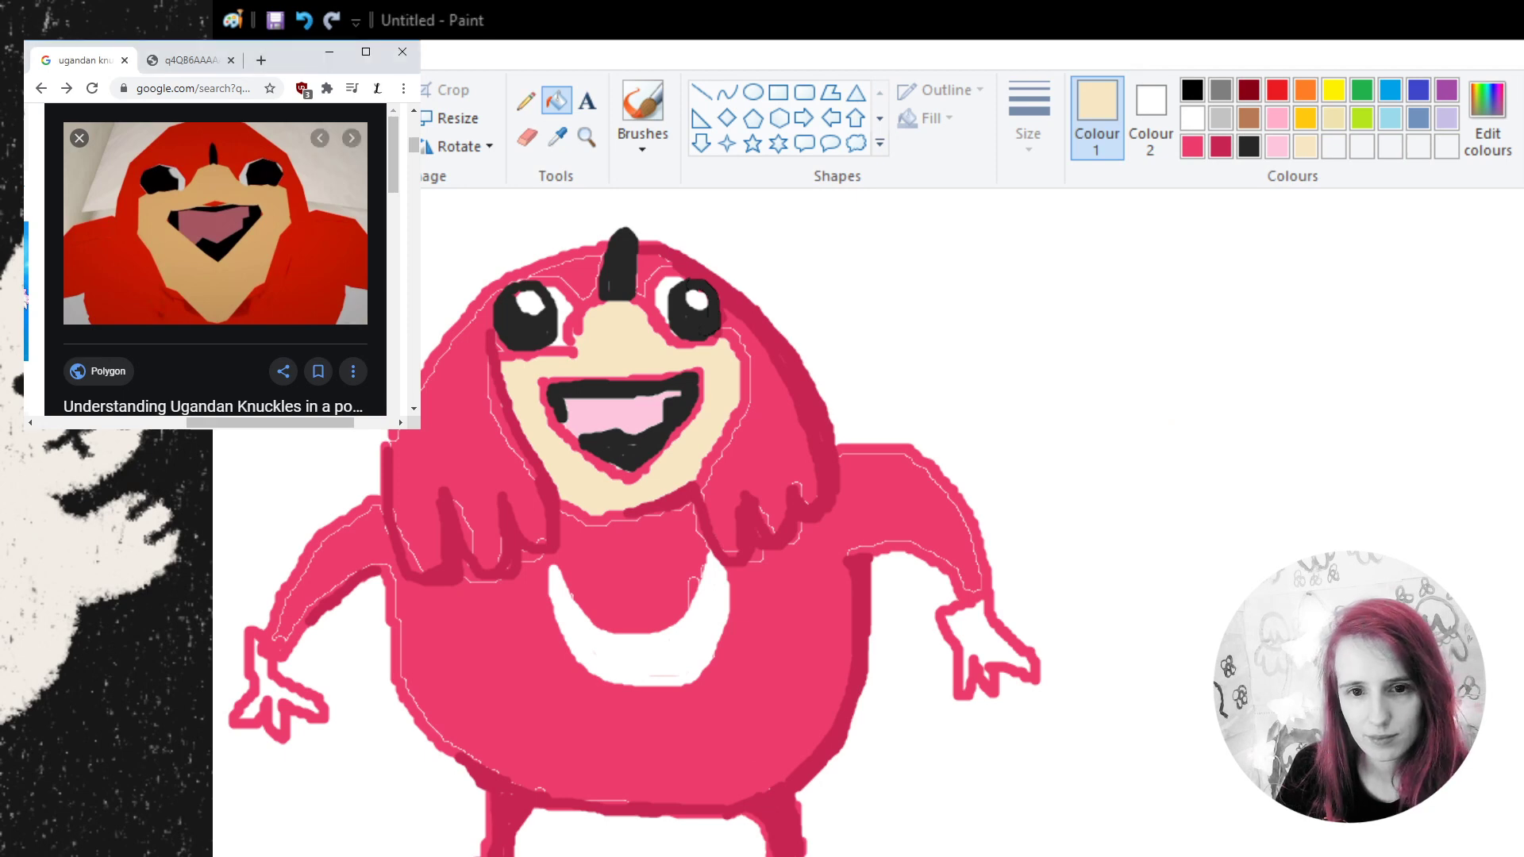
- Bring back the full-body reference picture in the browser and extend both mouth corners outward with short strokes of the lighter pinkish red
{"action": "left_click", "coordinate": [179, 62]}
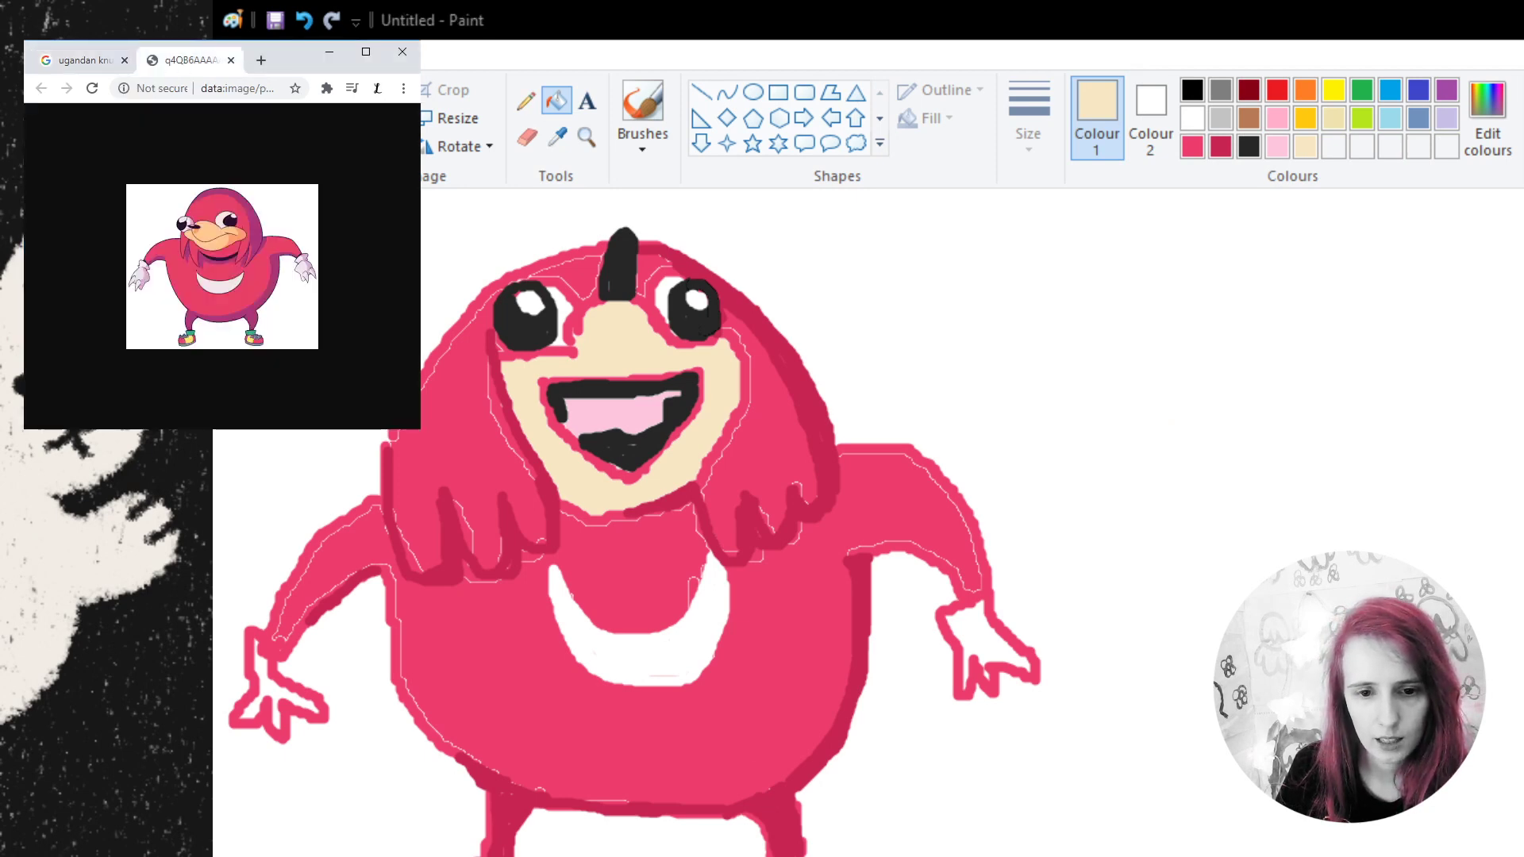
{"action": "left_click", "coordinate": [1113, 59]}
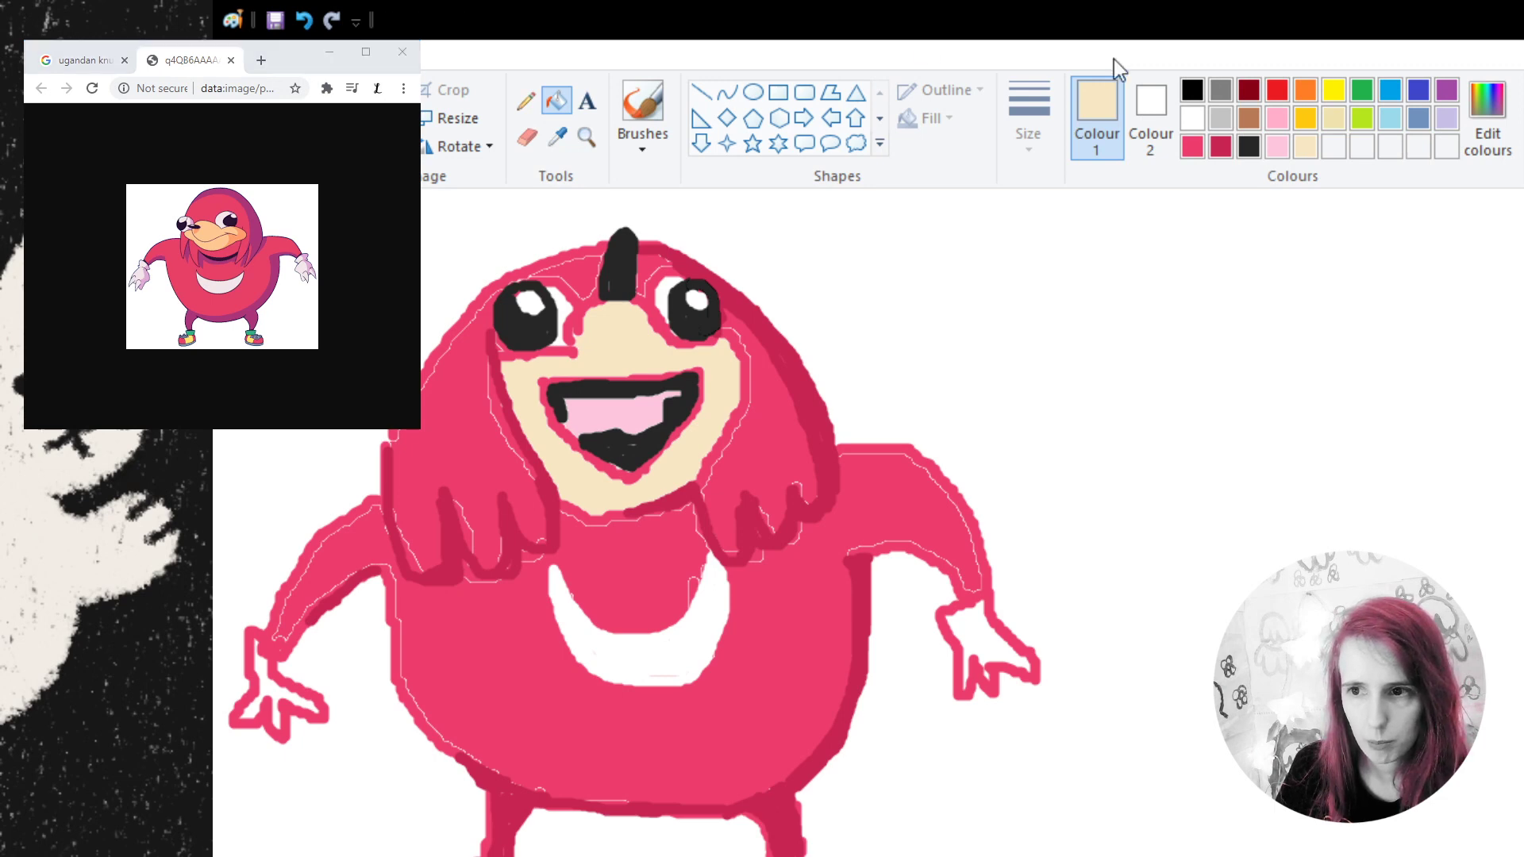
{"action": "left_click", "coordinate": [1199, 150]}
{"action": "left_click", "coordinate": [643, 107]}
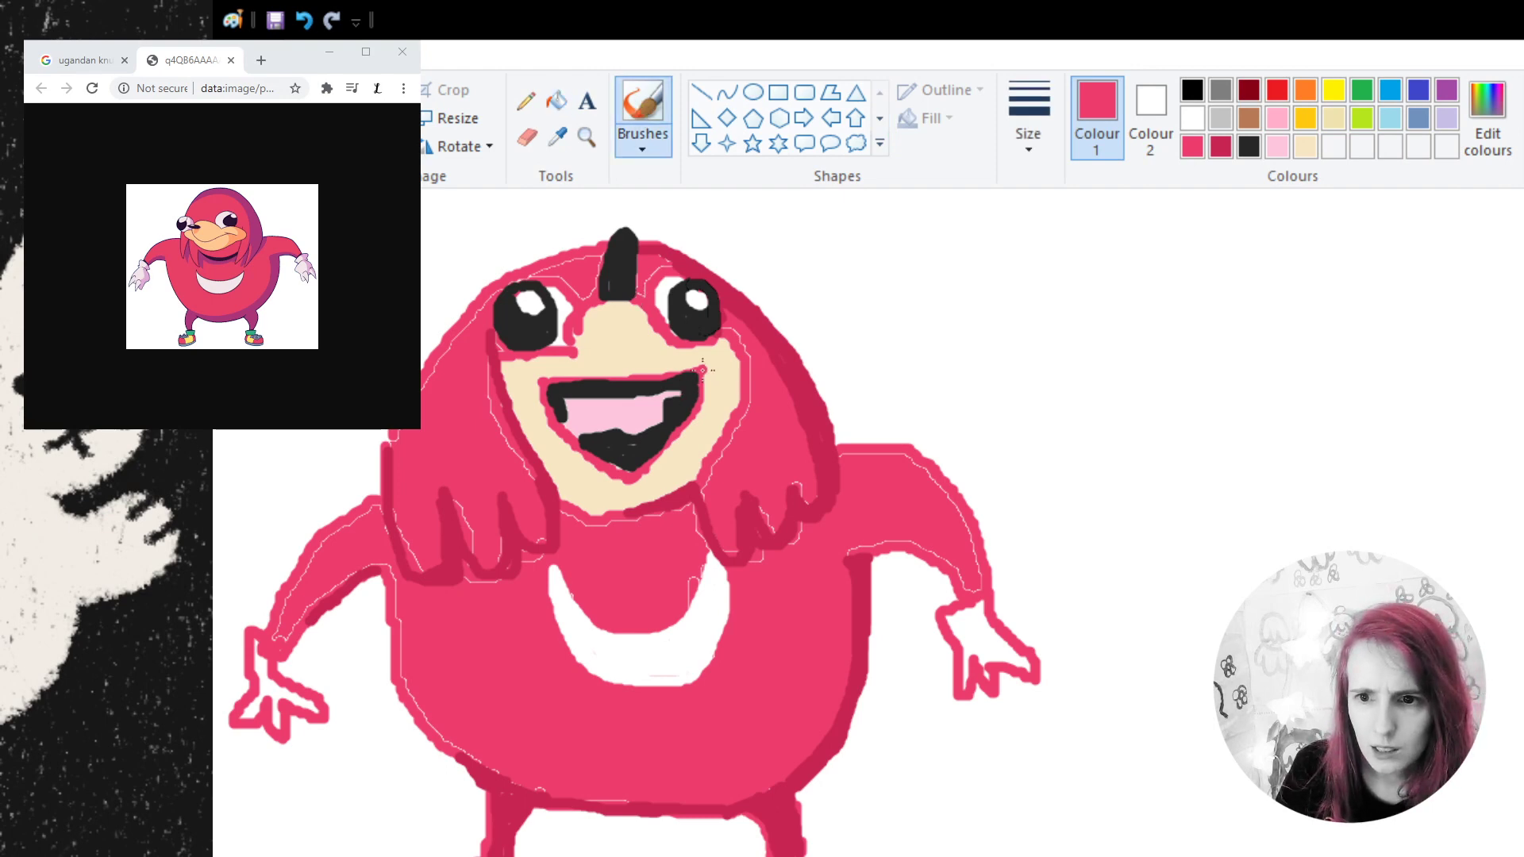
{"action": "left_click_drag", "start_coordinate": [702, 370], "coordinate": [711, 365]}
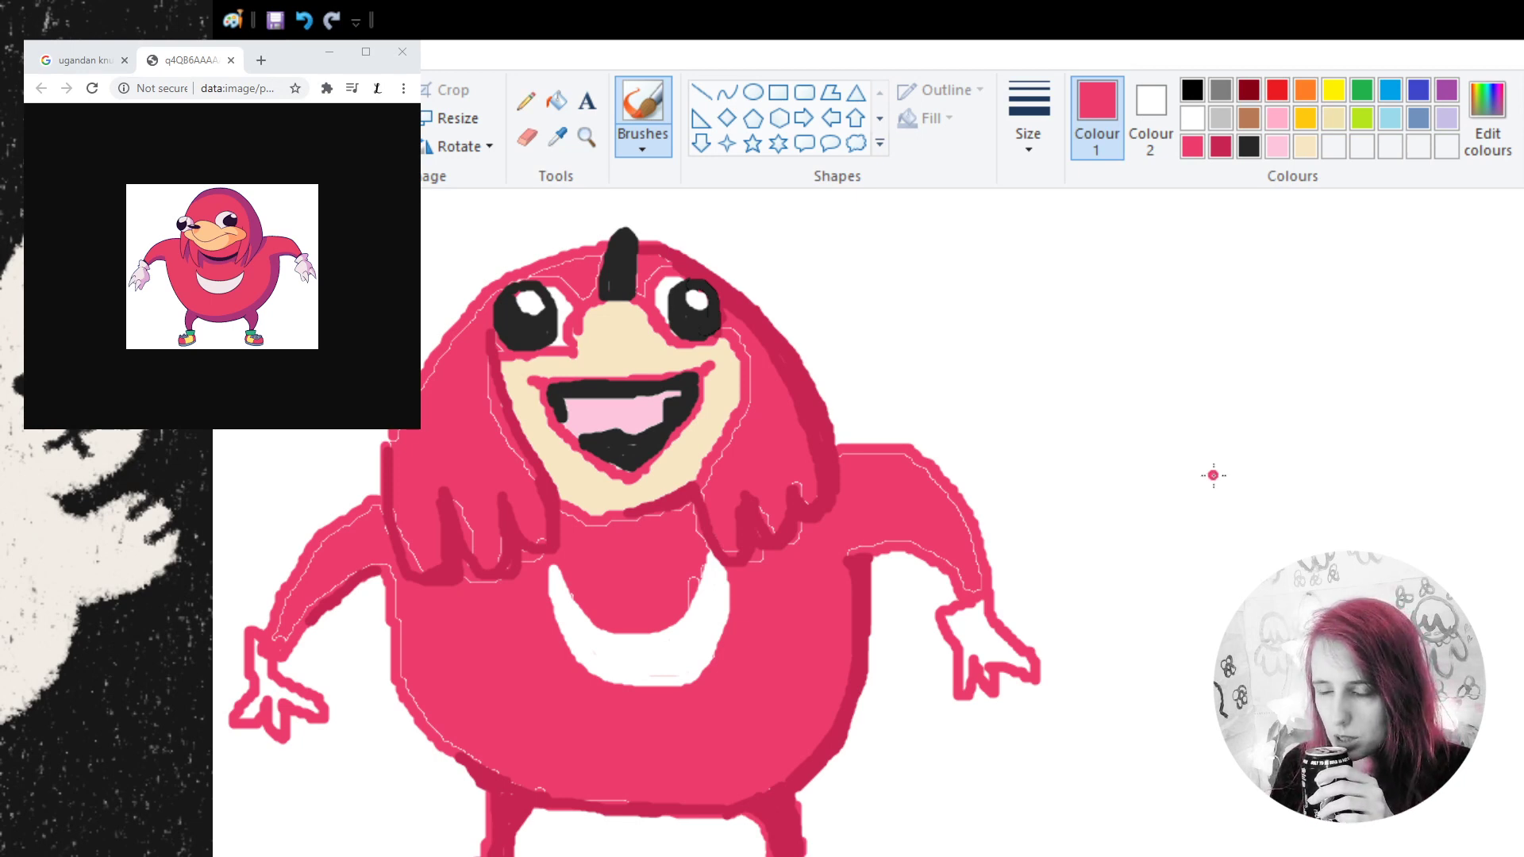
- Mix a turquoise colour and brush the outline of a crystal with a faceted top below the character's right-hand glove
{"action": "left_click", "coordinate": [1364, 94]}
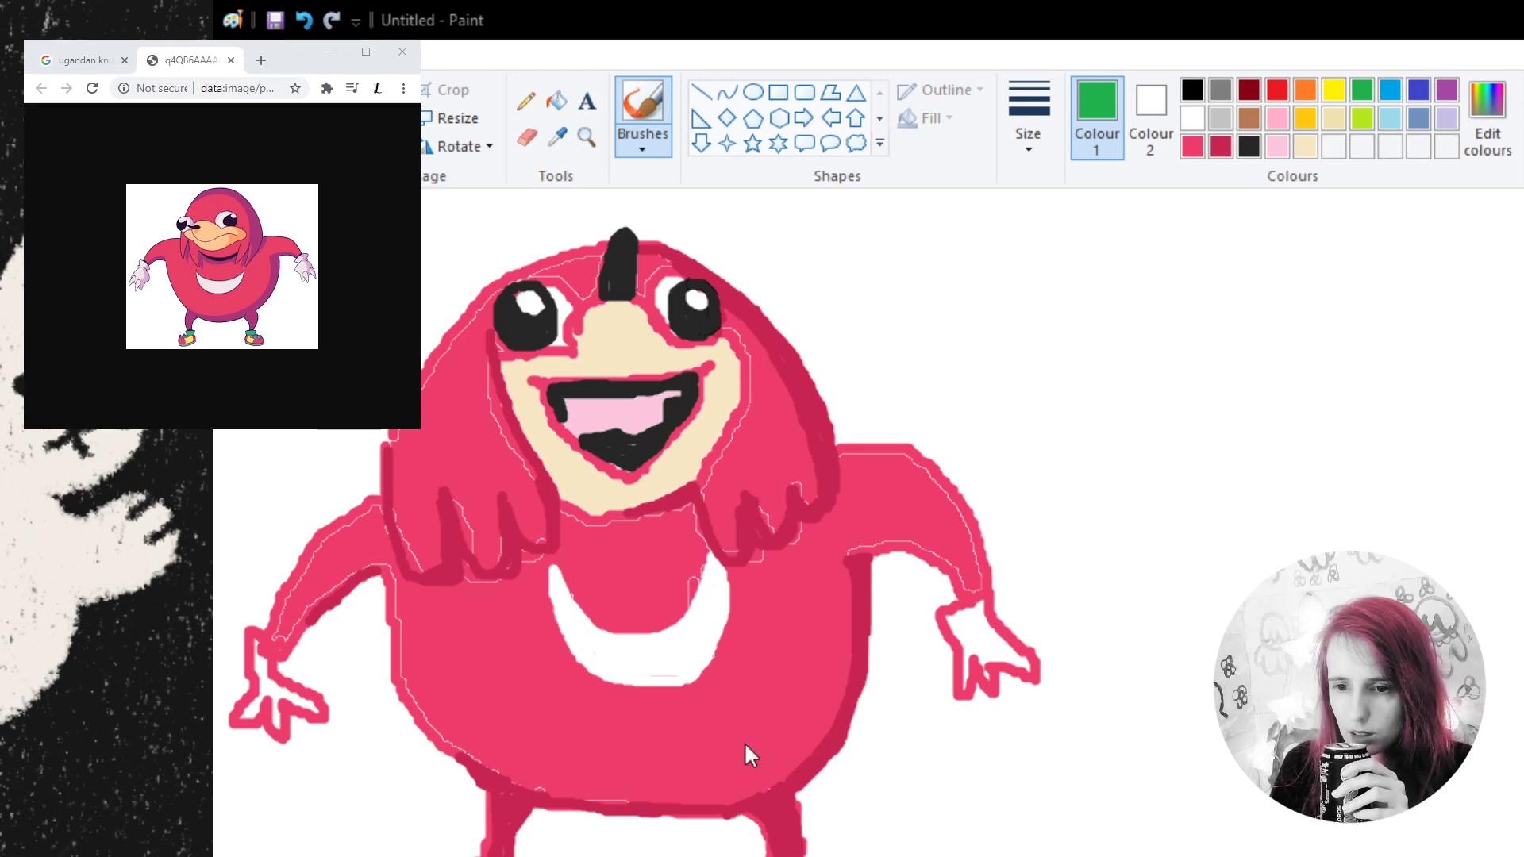
{"action": "key", "text": "Return"}
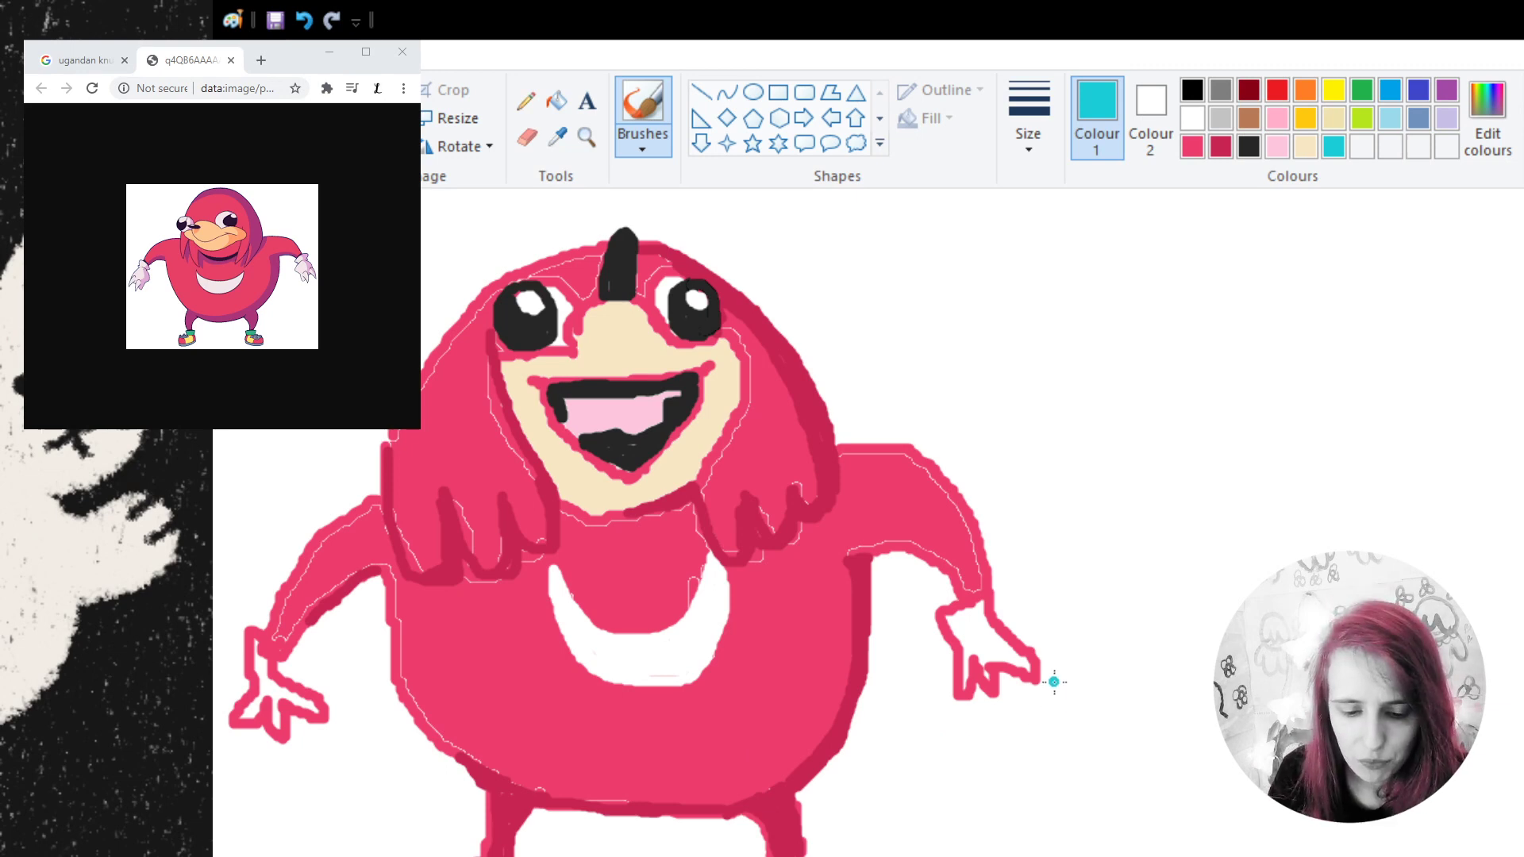
{"action": "left_click_drag", "start_coordinate": [960, 791], "coordinate": [947, 856]}
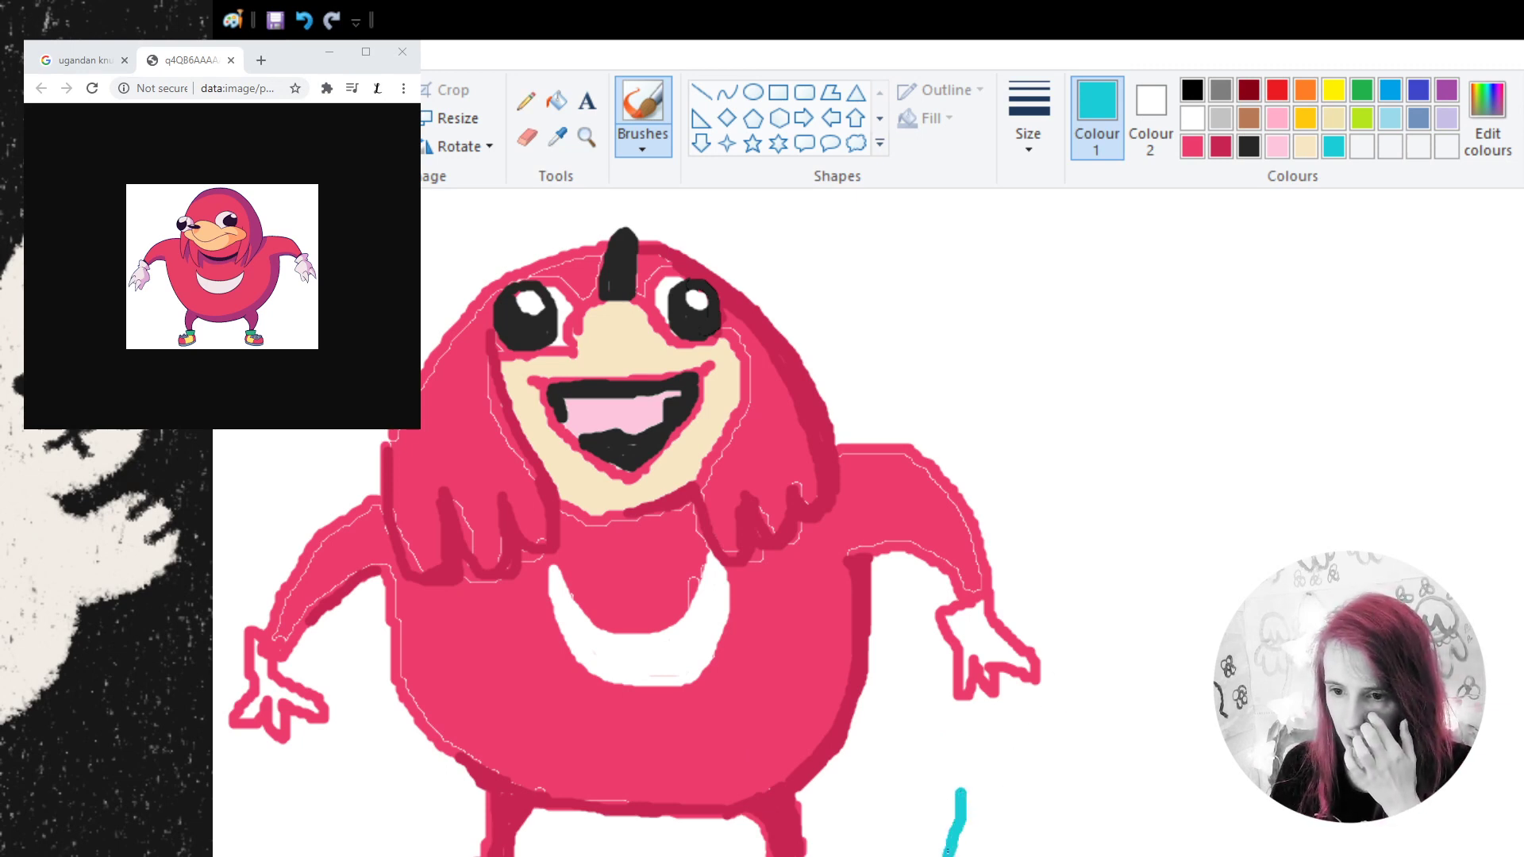
{"action": "mouse_move", "coordinate": [962, 794]}
{"action": "left_mouse_down"}
{"action": "mouse_move", "coordinate": [1015, 750]}
{"action": "mouse_move", "coordinate": [1022, 787]}
{"action": "mouse_move", "coordinate": [997, 855]}
{"action": "left_mouse_up"}
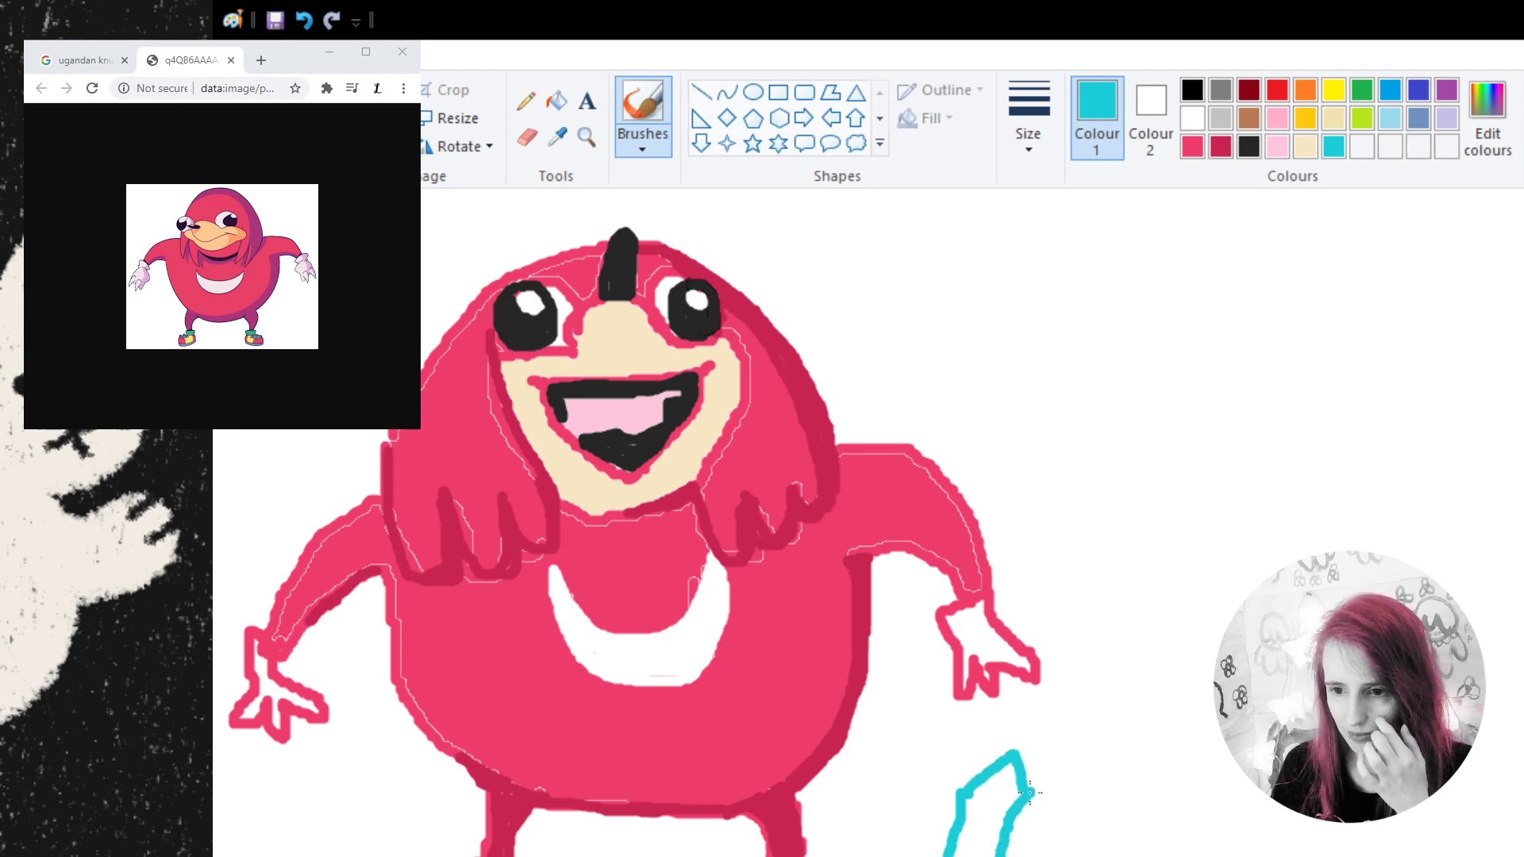
{"action": "left_click_drag", "start_coordinate": [1030, 791], "coordinate": [1031, 856]}
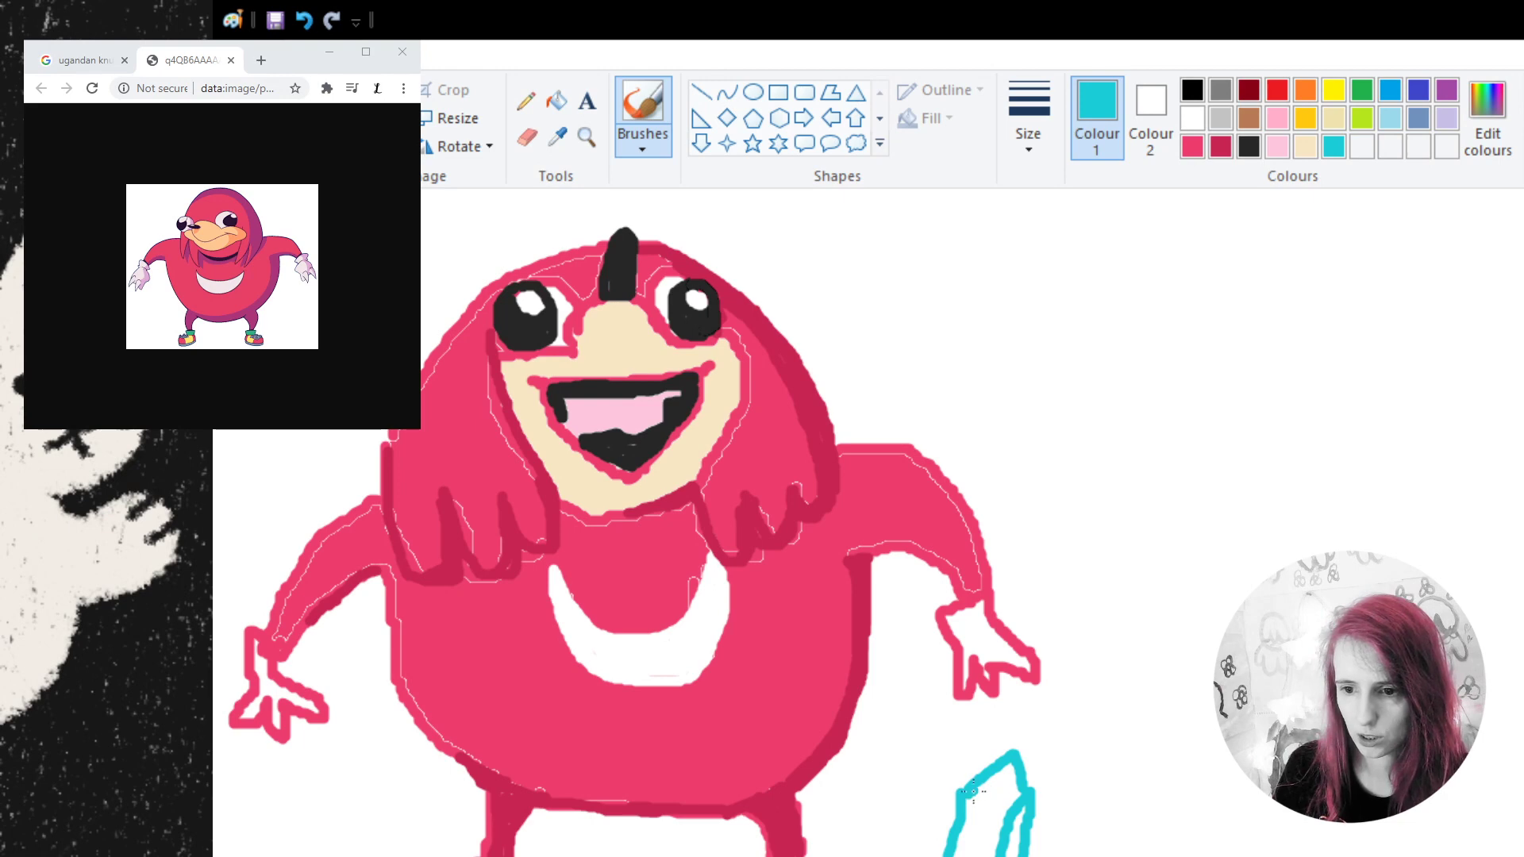
{"action": "mouse_move", "coordinate": [973, 790]}
{"action": "left_mouse_down"}
{"action": "mouse_move", "coordinate": [1001, 811]}
{"action": "mouse_move", "coordinate": [994, 826]}
{"action": "left_mouse_up"}
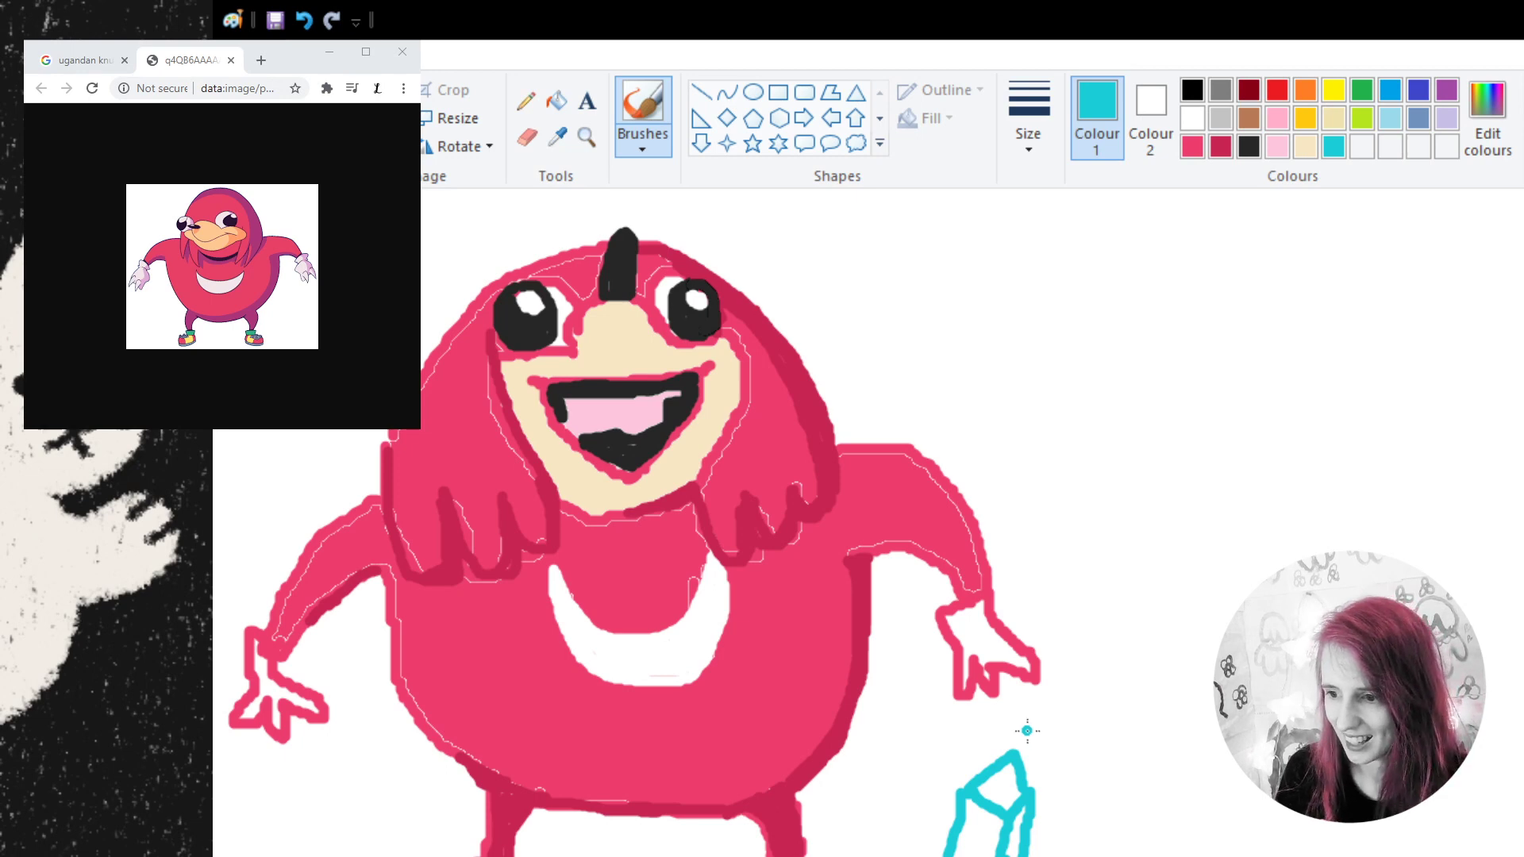
- Add short turquoise rays around the top of the crystal and undo the stray stroke beside the arm
{"action": "mouse_move", "coordinate": [927, 760]}
{"action": "left_mouse_down"}
{"action": "mouse_move", "coordinate": [915, 740]}
{"action": "mouse_move", "coordinate": [984, 739]}
{"action": "mouse_move", "coordinate": [1085, 706]}
{"action": "left_mouse_up"}
{"action": "left_click_drag", "start_coordinate": [1072, 782], "coordinate": [1097, 773]}
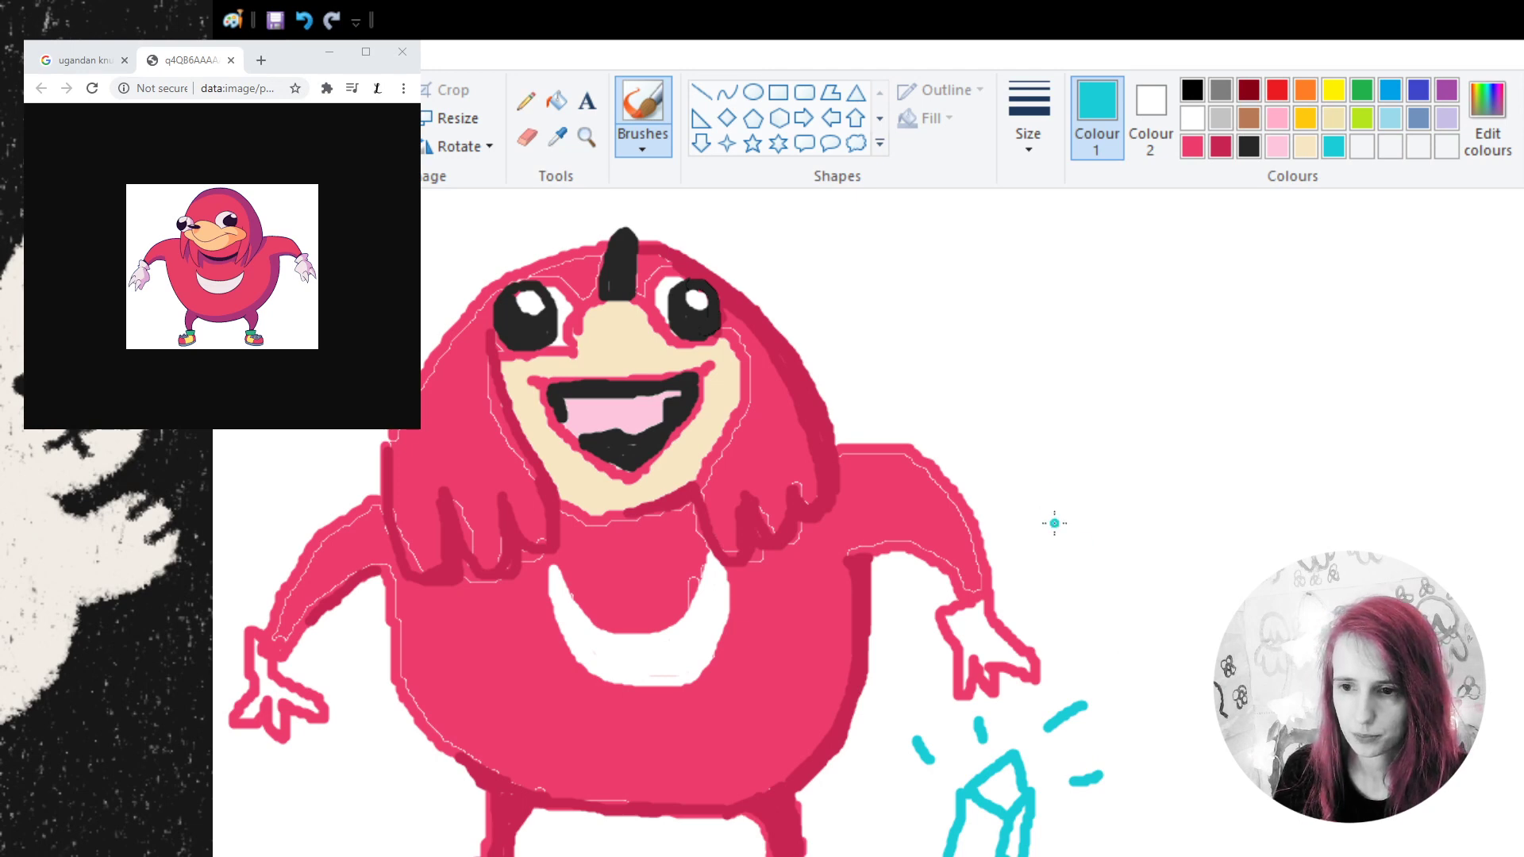
{"action": "left_click_drag", "start_coordinate": [1054, 523], "coordinate": [1041, 479]}
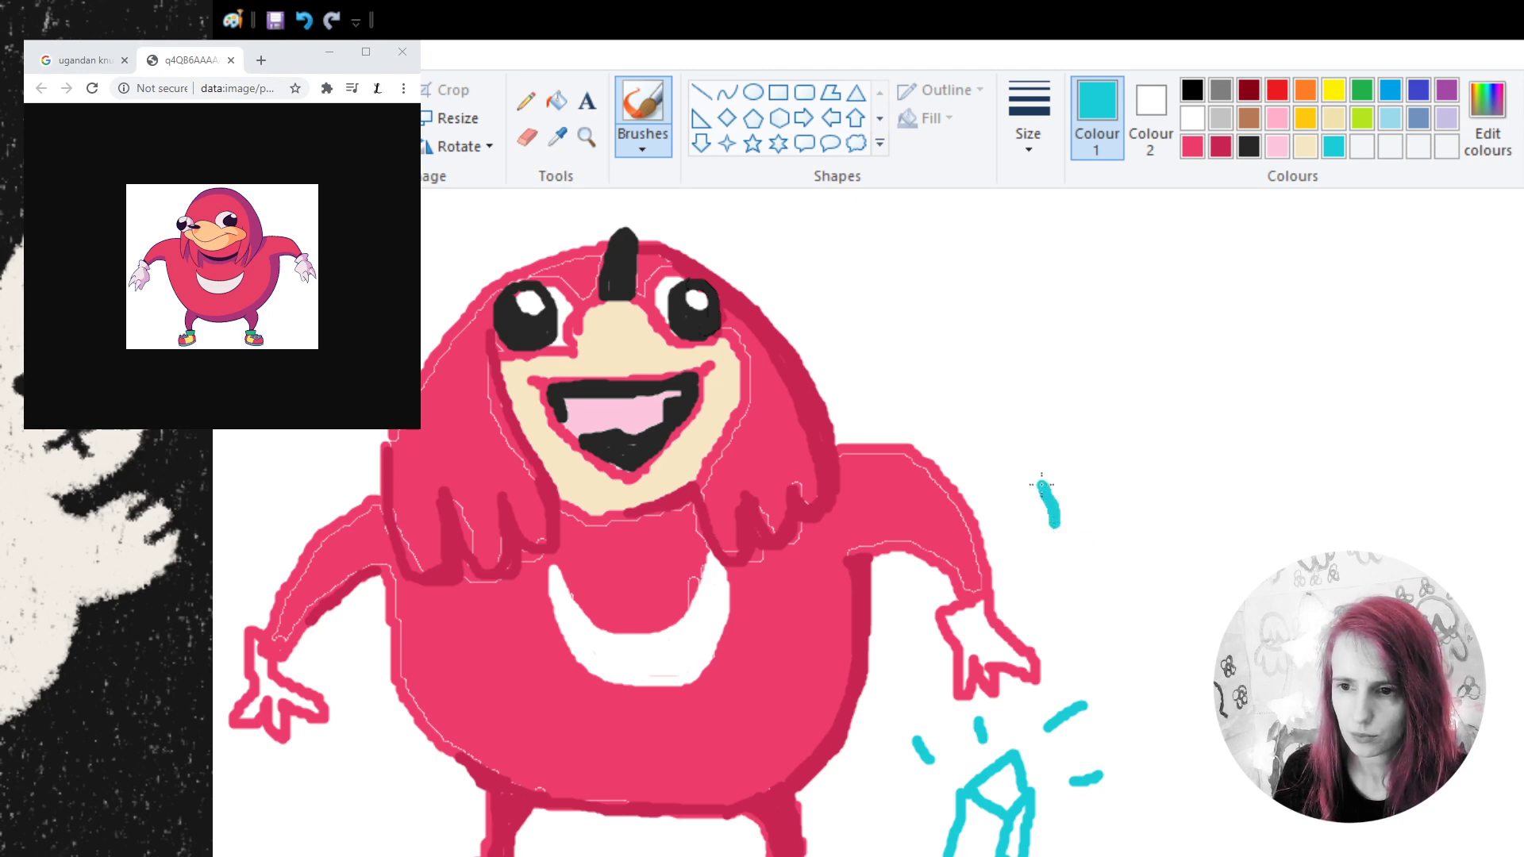
{"action": "left_click", "coordinate": [305, 24]}
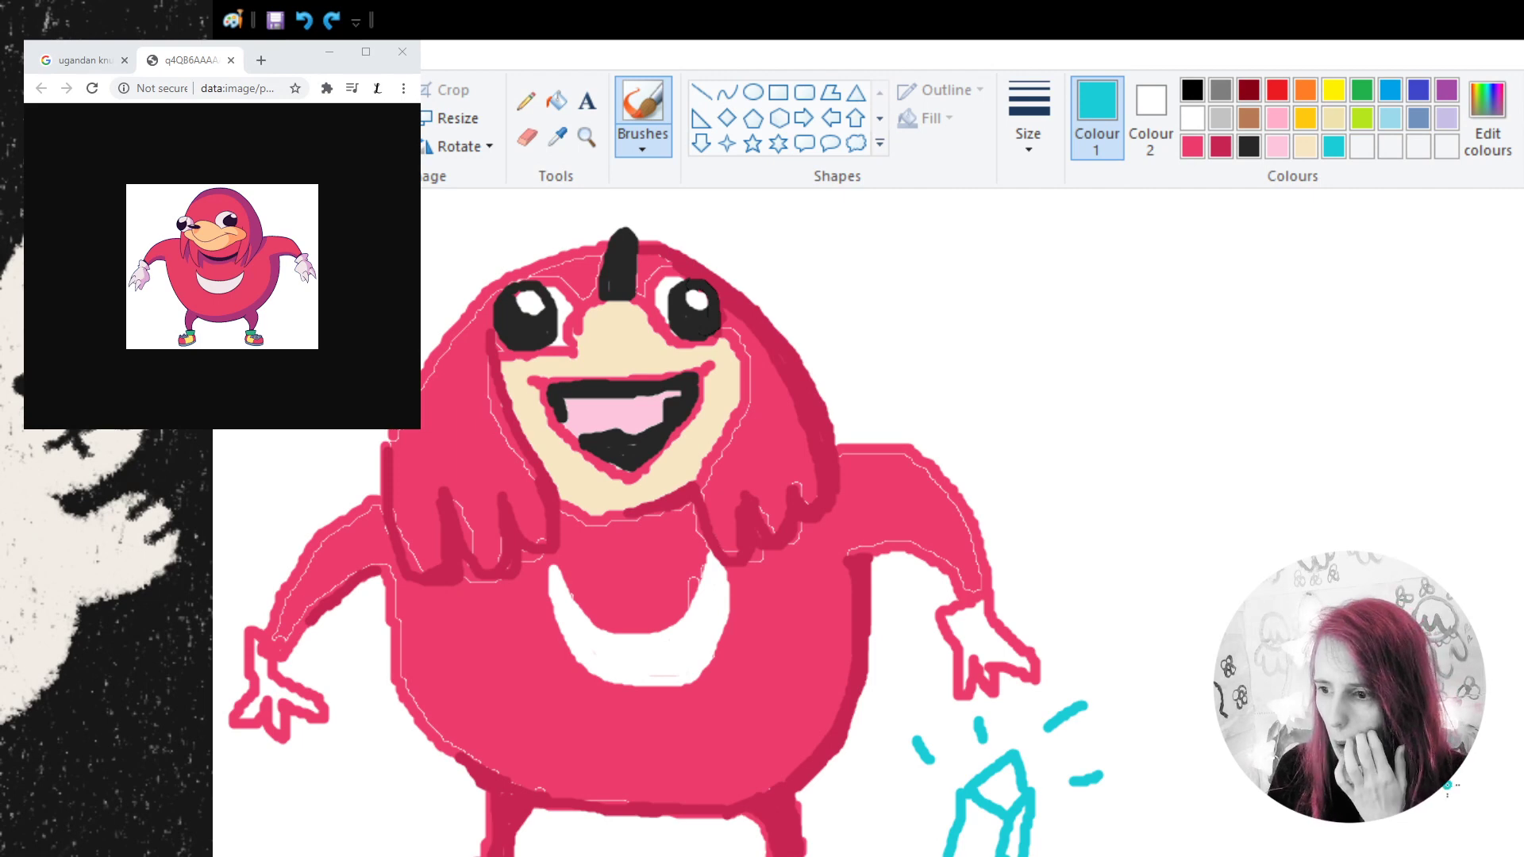
- Draw a second turquoise crystal with shine rays to the right of the first one
{"action": "mouse_move", "coordinate": [1103, 847]}
{"action": "left_mouse_down"}
{"action": "mouse_move", "coordinate": [1157, 800]}
{"action": "mouse_move", "coordinate": [1187, 844]}
{"action": "mouse_move", "coordinate": [1102, 848]}
{"action": "mouse_move", "coordinate": [1194, 843]}
{"action": "left_mouse_up"}
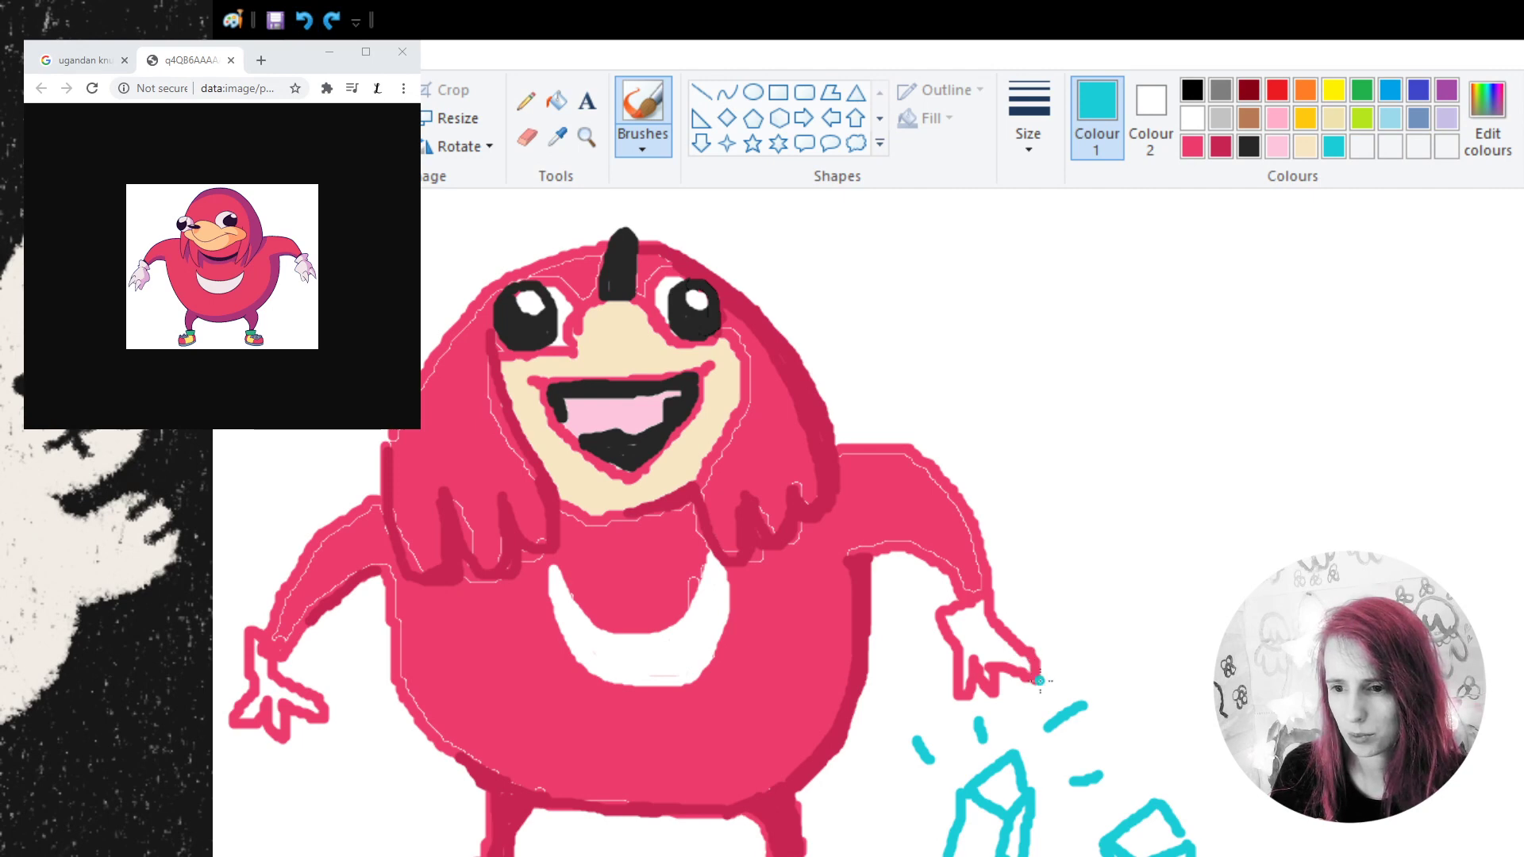
{"action": "left_click_drag", "start_coordinate": [1154, 771], "coordinate": [1153, 743]}
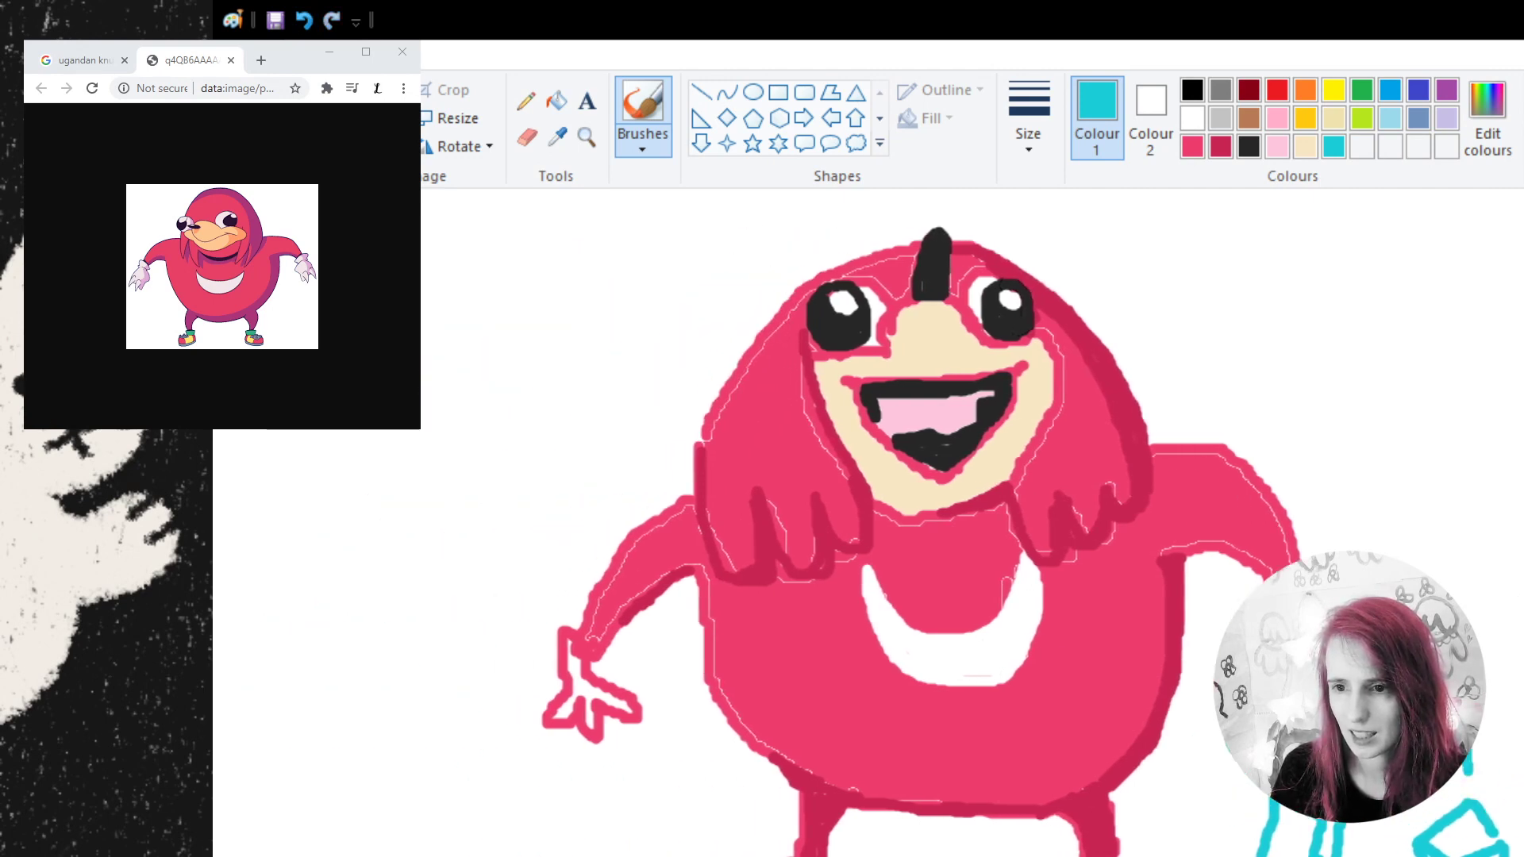
- Draw a third turquoise crystal with short rays around its top below the hand on the left side of the picture
{"action": "scroll", "coordinate": [762, 524], "scroll_direction": "up", "scroll_amount": 2}
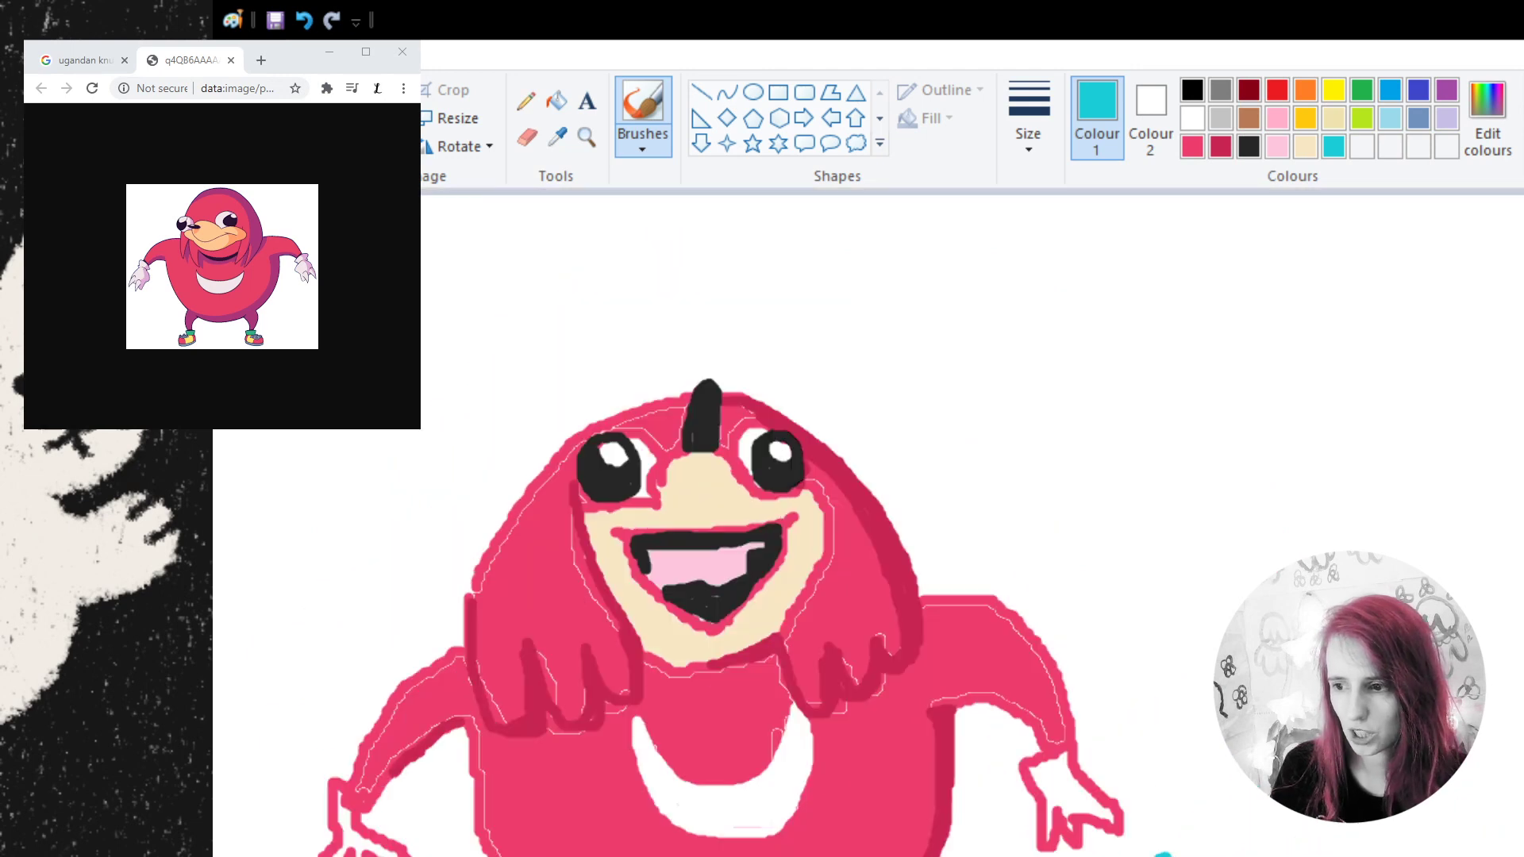
{"action": "scroll", "coordinate": [1111, 492], "scroll_direction": "down", "scroll_amount": 3}
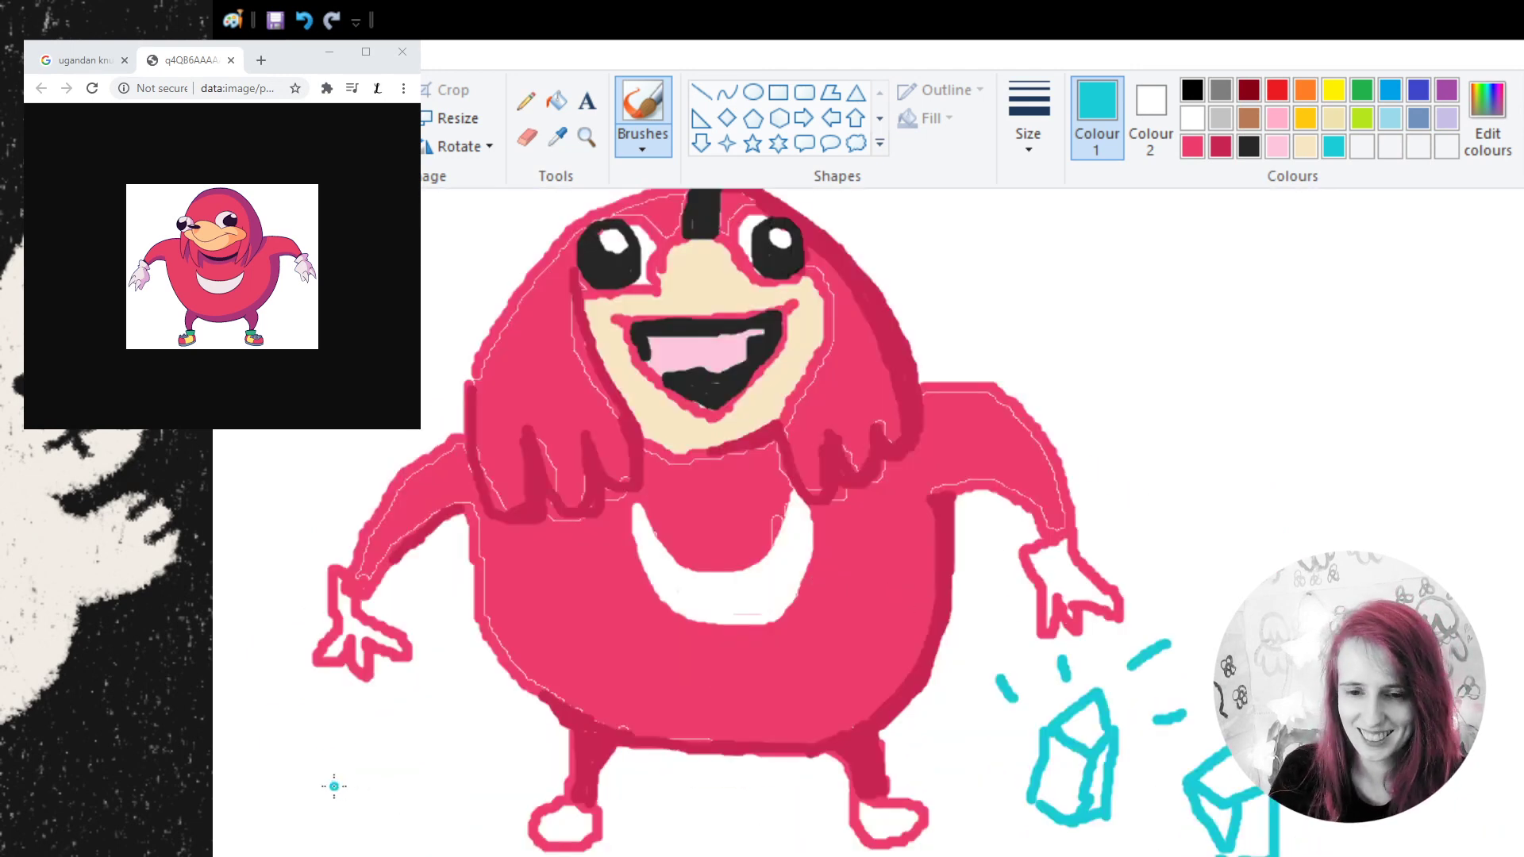
{"action": "mouse_move", "coordinate": [341, 769]}
{"action": "left_mouse_down"}
{"action": "mouse_move", "coordinate": [348, 743]}
{"action": "mouse_move", "coordinate": [389, 763]}
{"action": "mouse_move", "coordinate": [395, 791]}
{"action": "mouse_move", "coordinate": [349, 792]}
{"action": "mouse_move", "coordinate": [350, 835]}
{"action": "mouse_move", "coordinate": [369, 819]}
{"action": "mouse_move", "coordinate": [372, 850]}
{"action": "left_mouse_up"}
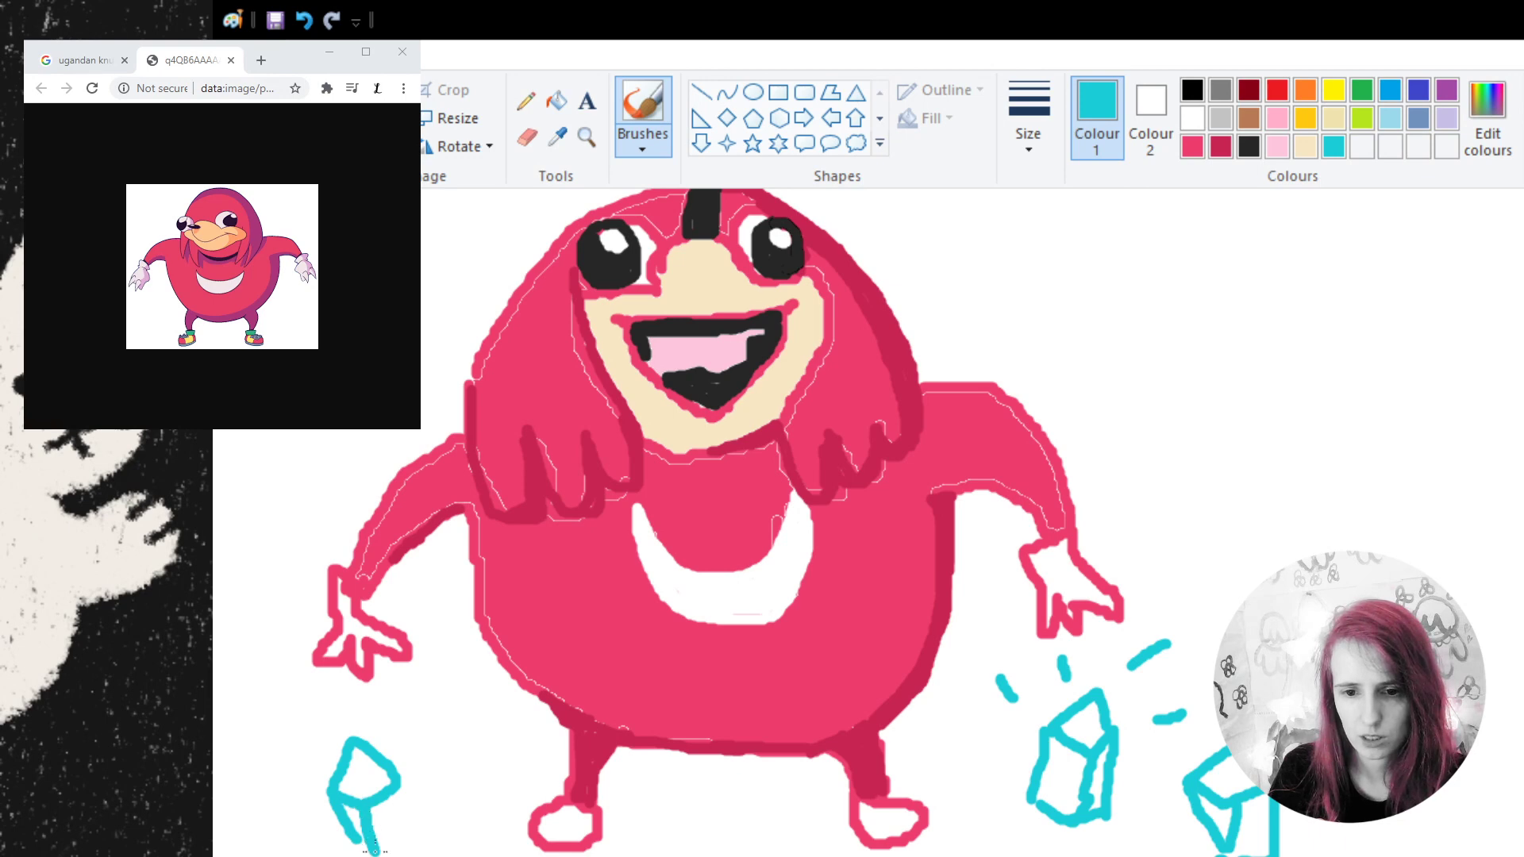
{"action": "left_click_drag", "start_coordinate": [395, 790], "coordinate": [408, 837]}
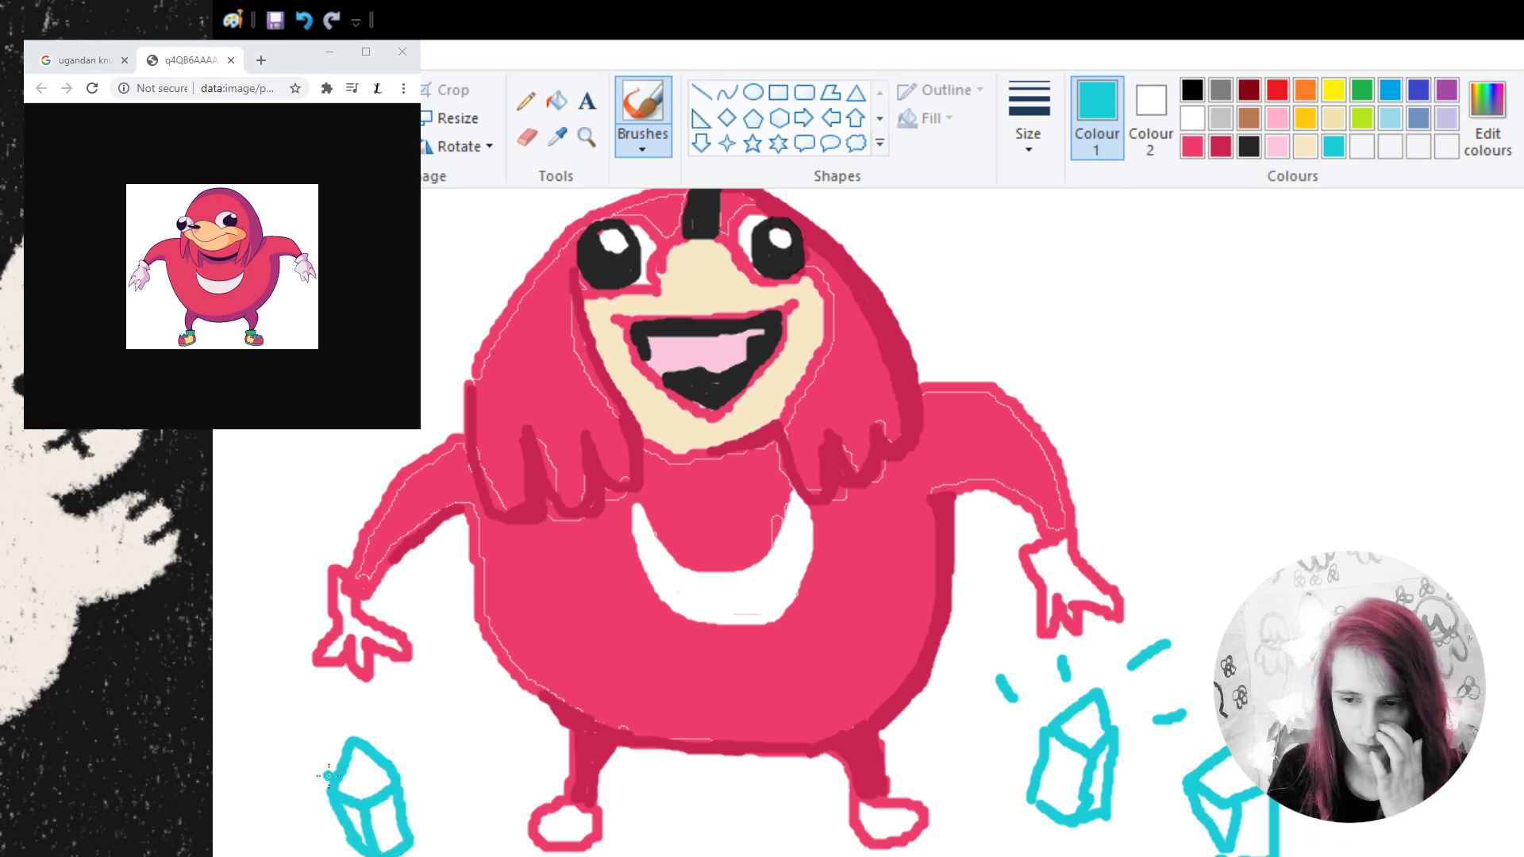
{"action": "left_click_drag", "start_coordinate": [307, 790], "coordinate": [285, 789]}
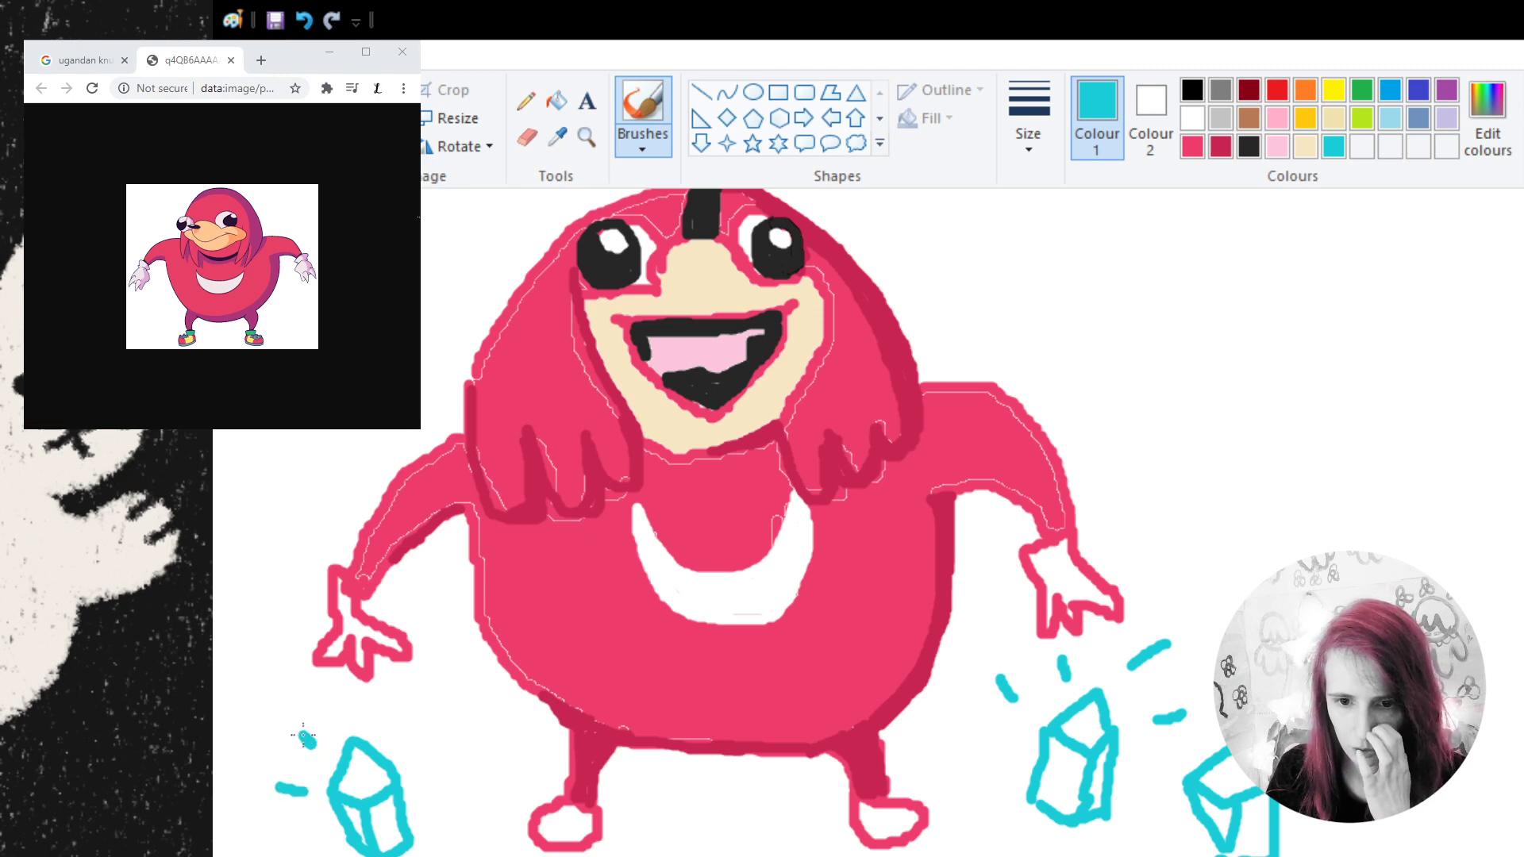
{"action": "mouse_move", "coordinate": [306, 739]}
{"action": "left_mouse_down"}
{"action": "mouse_move", "coordinate": [296, 728]}
{"action": "mouse_move", "coordinate": [372, 704]}
{"action": "left_mouse_up"}
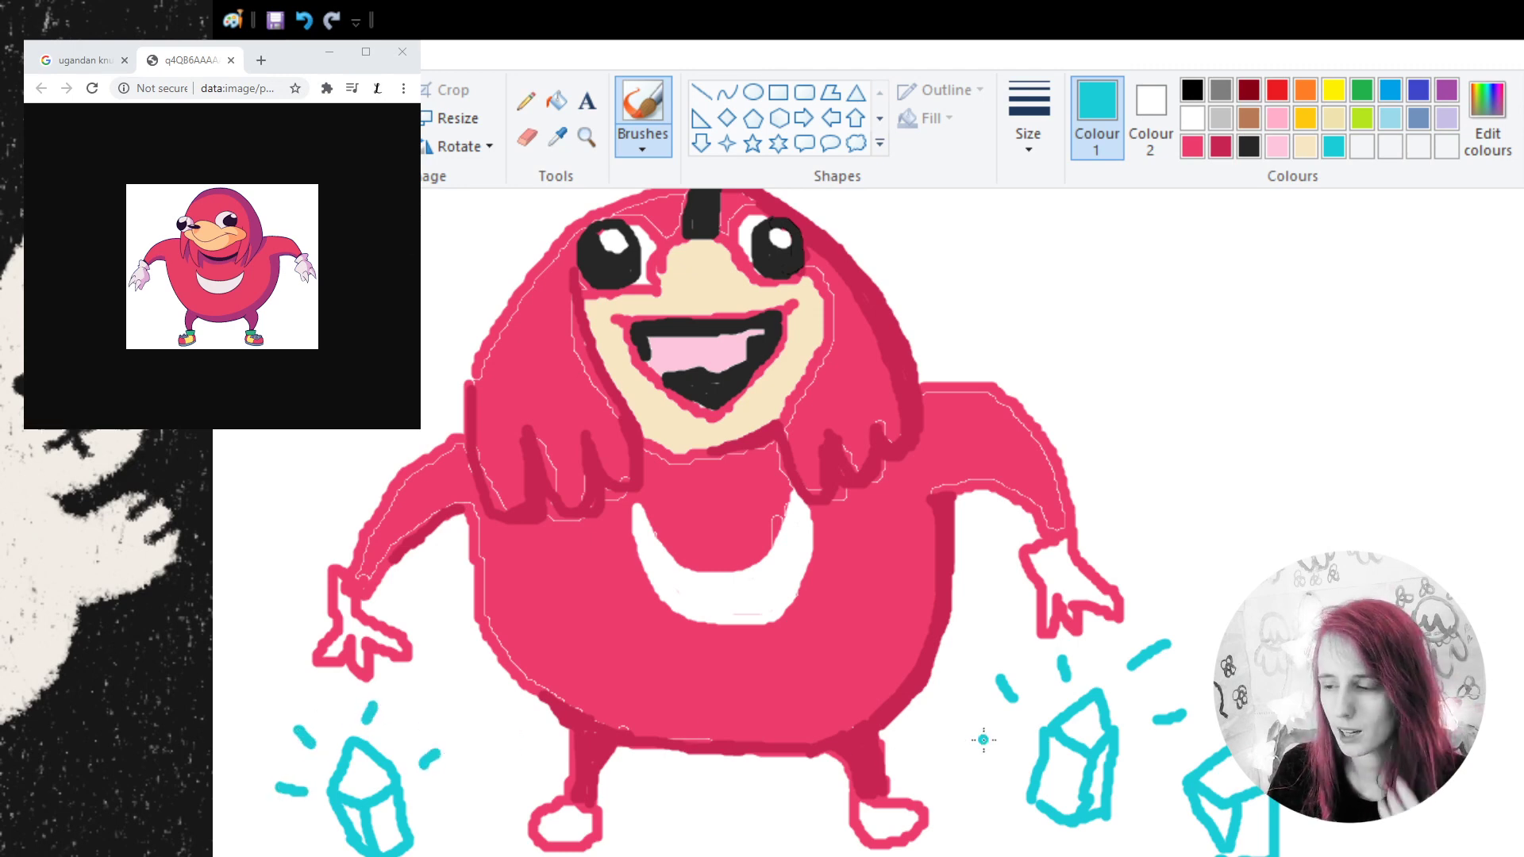
- Hand-letter "come inc" in turquoise above the character's head
{"action": "scroll", "coordinate": [985, 734], "scroll_direction": "up", "scroll_amount": 3}
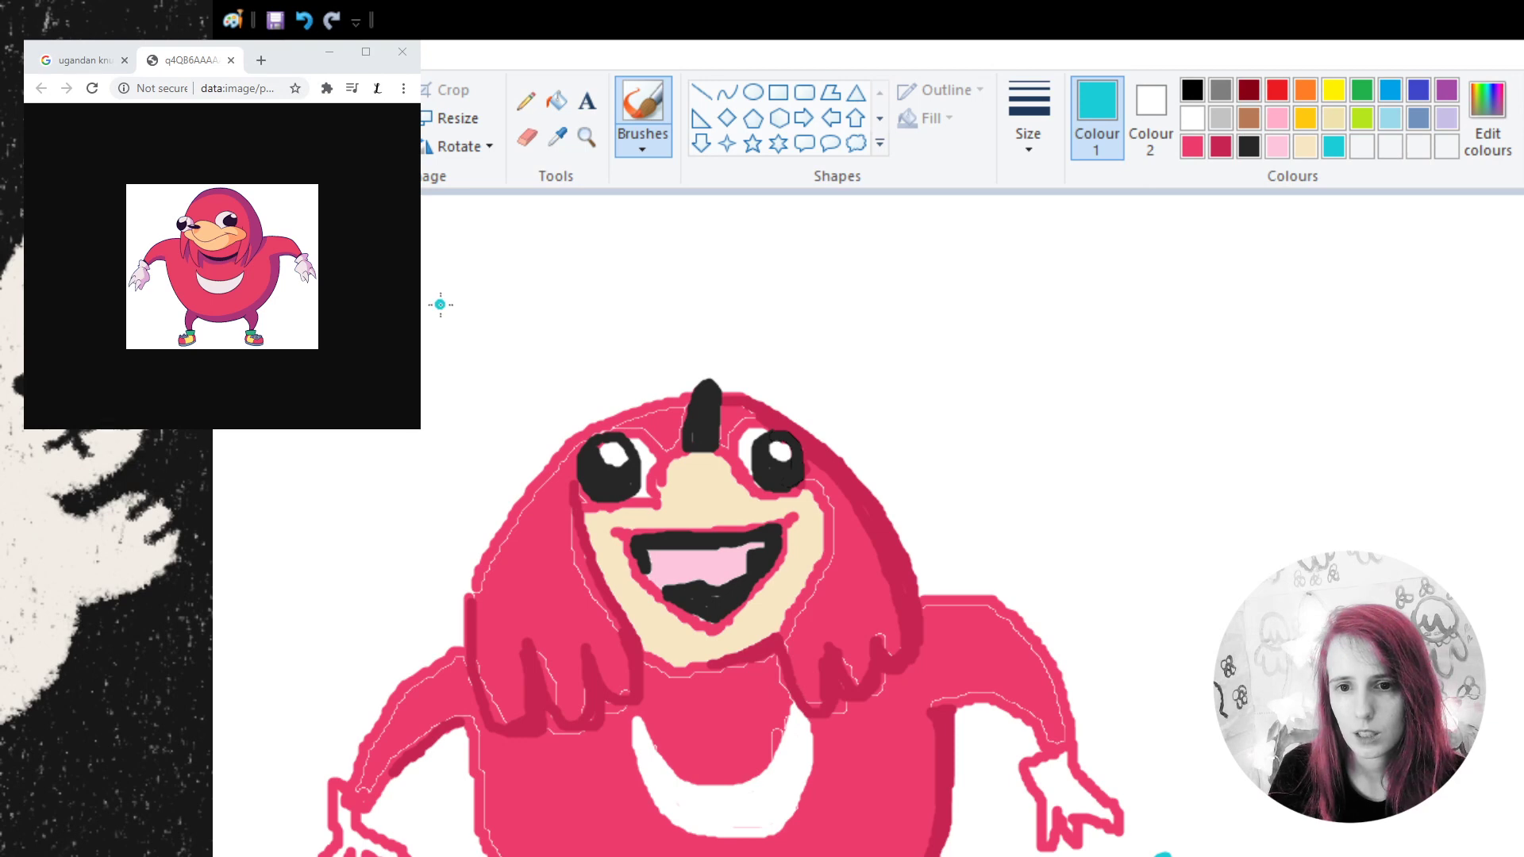
{"action": "mouse_move", "coordinate": [435, 303]}
{"action": "left_mouse_down"}
{"action": "mouse_move", "coordinate": [427, 318]}
{"action": "mouse_move", "coordinate": [461, 334]}
{"action": "mouse_move", "coordinate": [453, 302]}
{"action": "mouse_move", "coordinate": [480, 340]}
{"action": "mouse_move", "coordinate": [508, 278]}
{"action": "mouse_move", "coordinate": [518, 300]}
{"action": "mouse_move", "coordinate": [554, 287]}
{"action": "mouse_move", "coordinate": [561, 326]}
{"action": "mouse_move", "coordinate": [600, 293]}
{"action": "mouse_move", "coordinate": [567, 271]}
{"action": "mouse_move", "coordinate": [559, 314]}
{"action": "mouse_move", "coordinate": [610, 313]}
{"action": "left_mouse_up"}
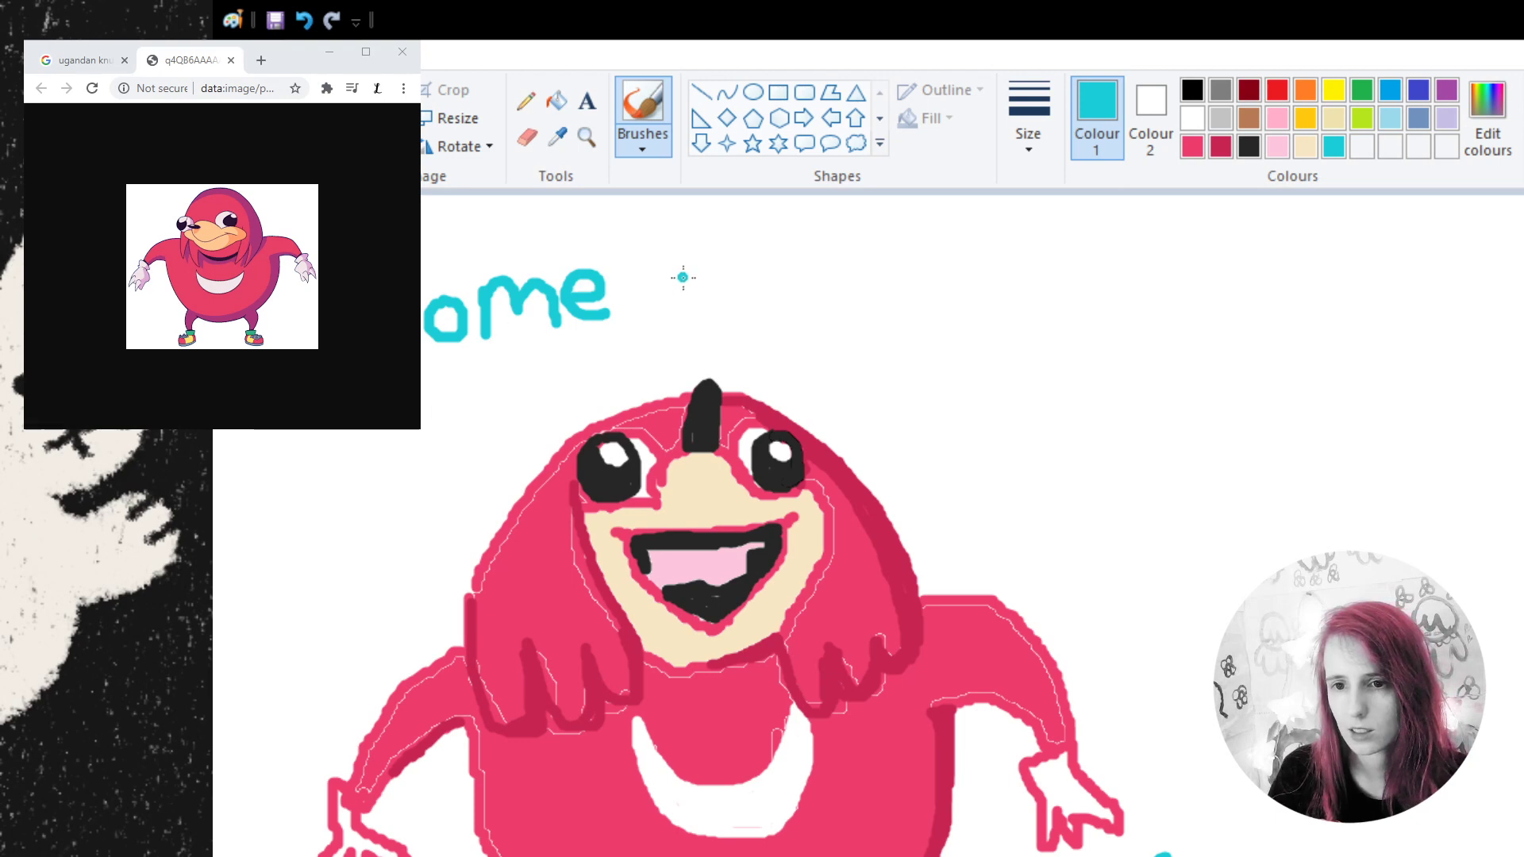
{"action": "mouse_move", "coordinate": [683, 277]}
{"action": "left_mouse_down"}
{"action": "mouse_move", "coordinate": [682, 318]}
{"action": "mouse_move", "coordinate": [703, 320]}
{"action": "mouse_move", "coordinate": [738, 266]}
{"action": "mouse_move", "coordinate": [763, 318]}
{"action": "left_mouse_up"}
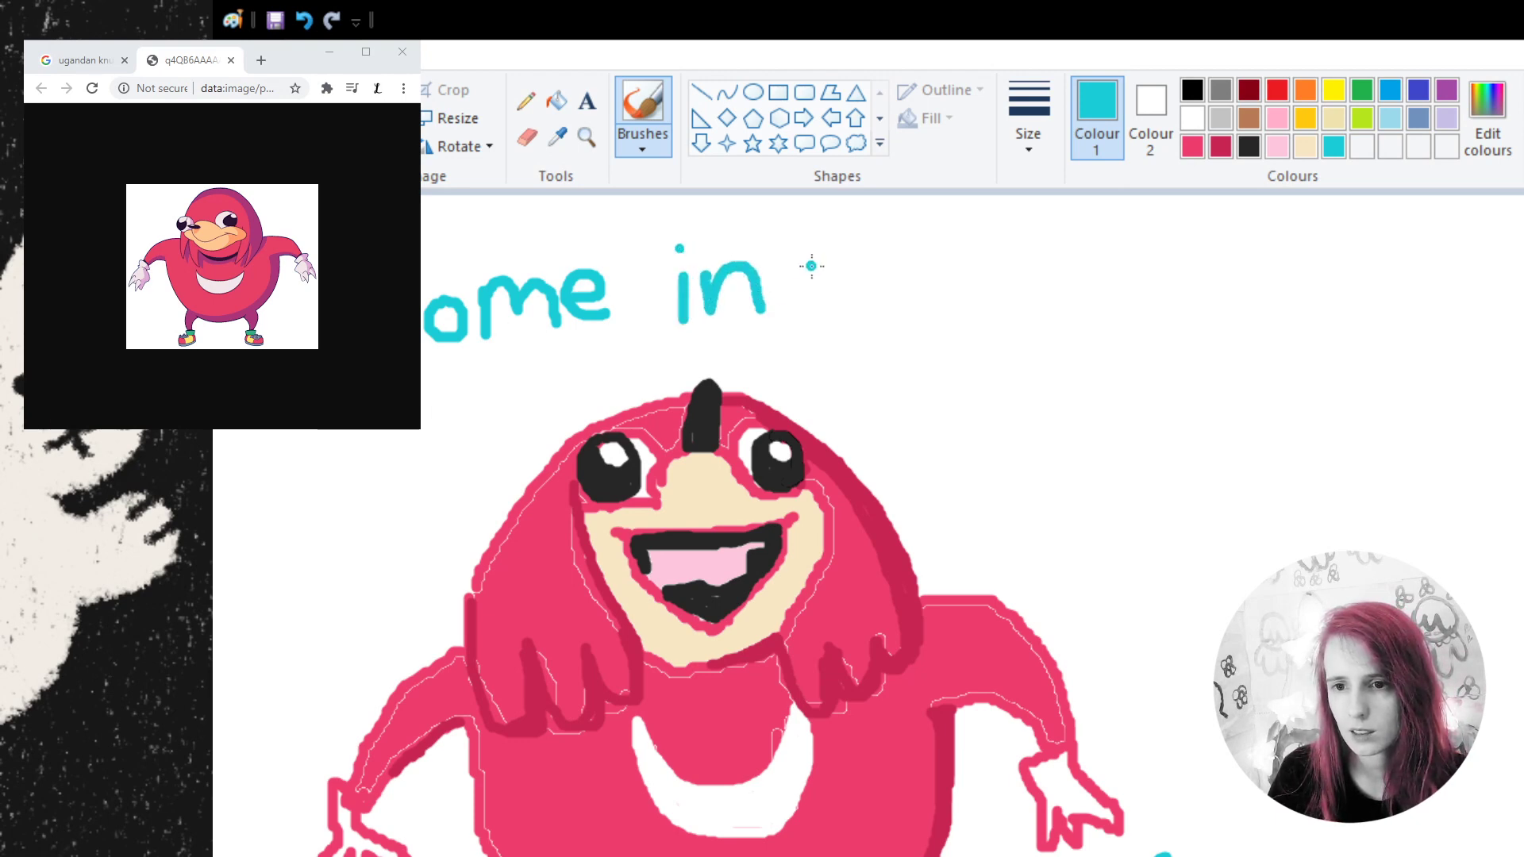
{"action": "mouse_move", "coordinate": [826, 274]}
{"action": "left_mouse_down"}
{"action": "mouse_move", "coordinate": [792, 295]}
{"action": "mouse_move", "coordinate": [831, 314]}
{"action": "left_mouse_up"}
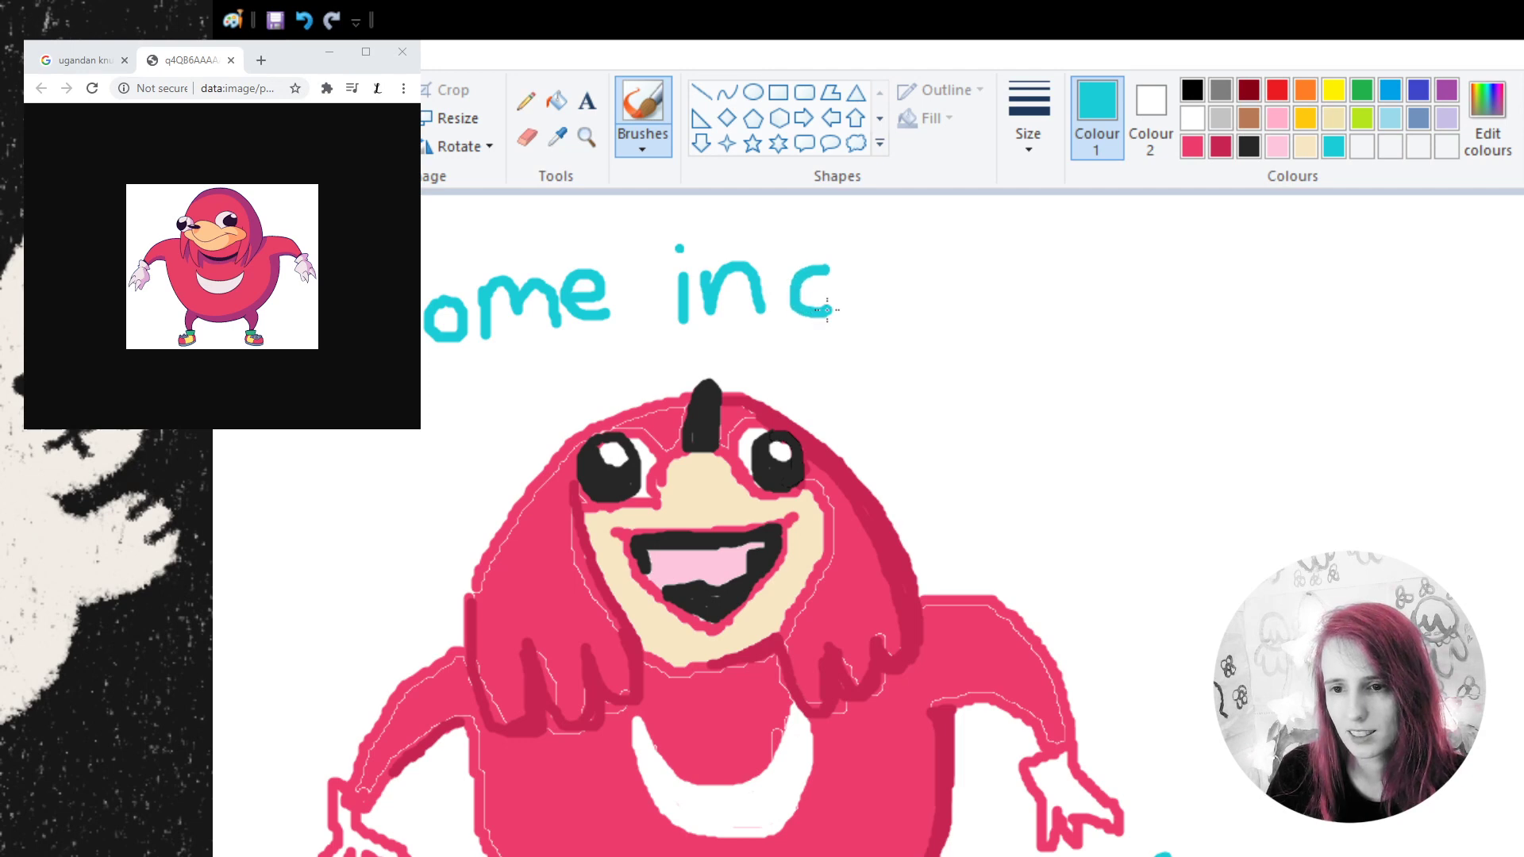
- Select the last letter "c" and move it closer to "in"
{"action": "left_click", "coordinate": [395, 111]}
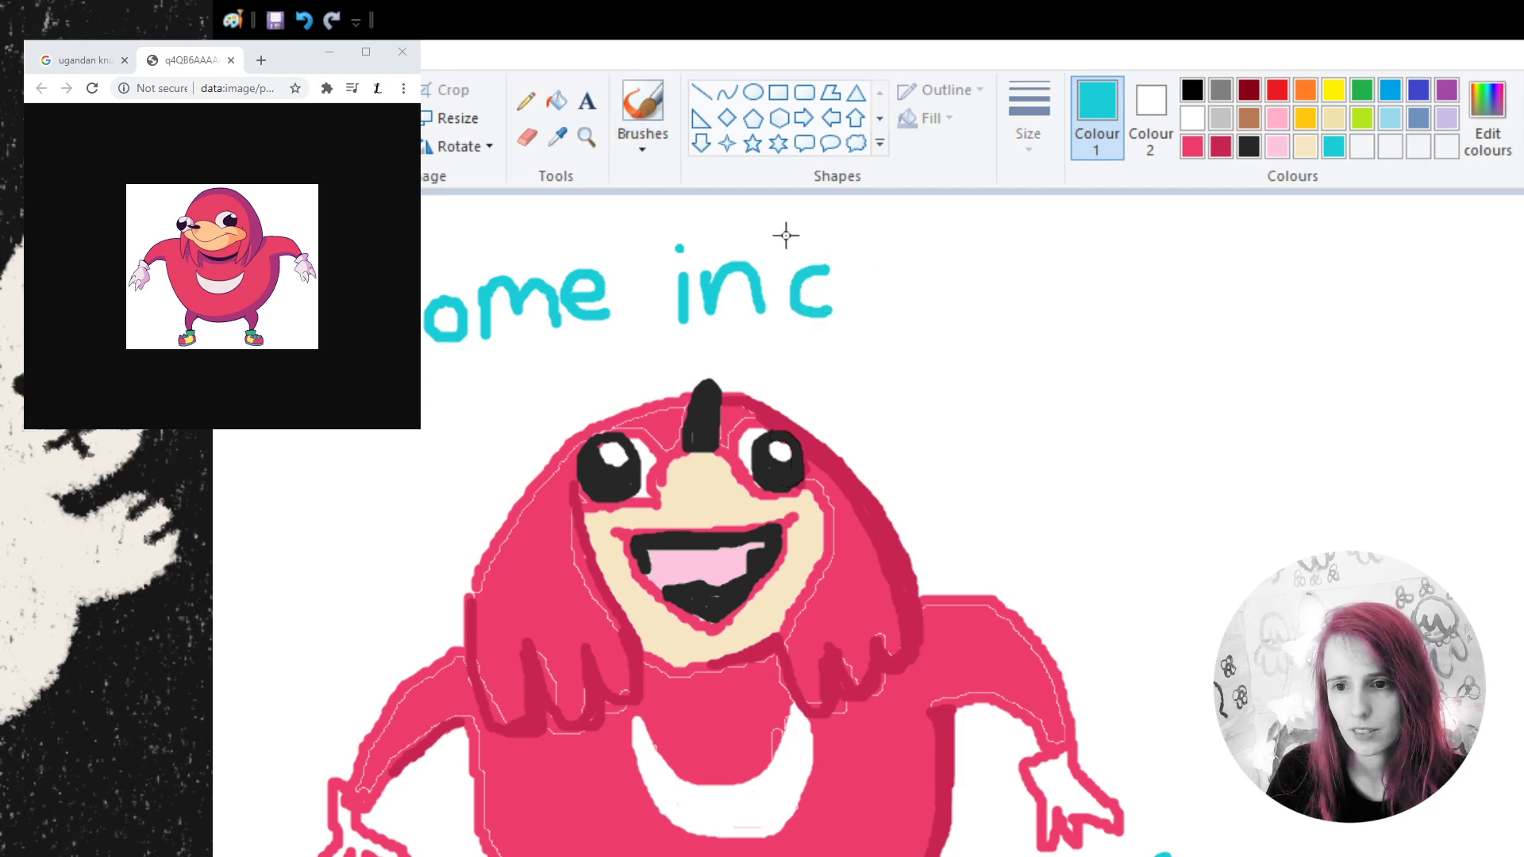
{"action": "mouse_move", "coordinate": [786, 236]}
{"action": "left_mouse_down"}
{"action": "mouse_move", "coordinate": [846, 348]}
{"action": "mouse_move", "coordinate": [818, 314]}
{"action": "left_mouse_up"}
{"action": "left_click", "coordinate": [942, 341]}
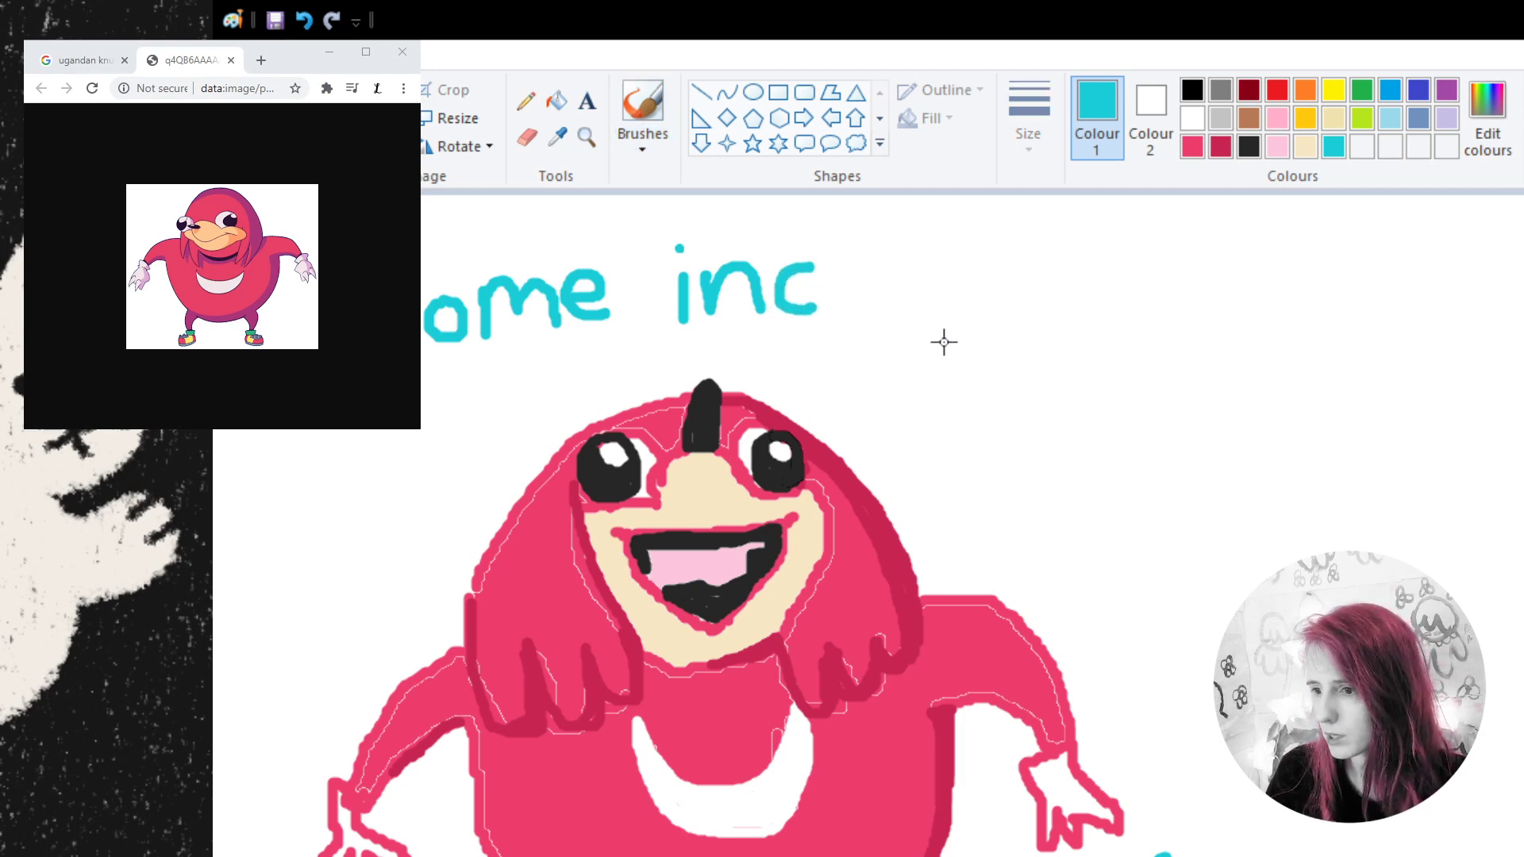
- Brush the letters "rease" after "inc" to complete the word "increase"
{"action": "left_click", "coordinate": [650, 101]}
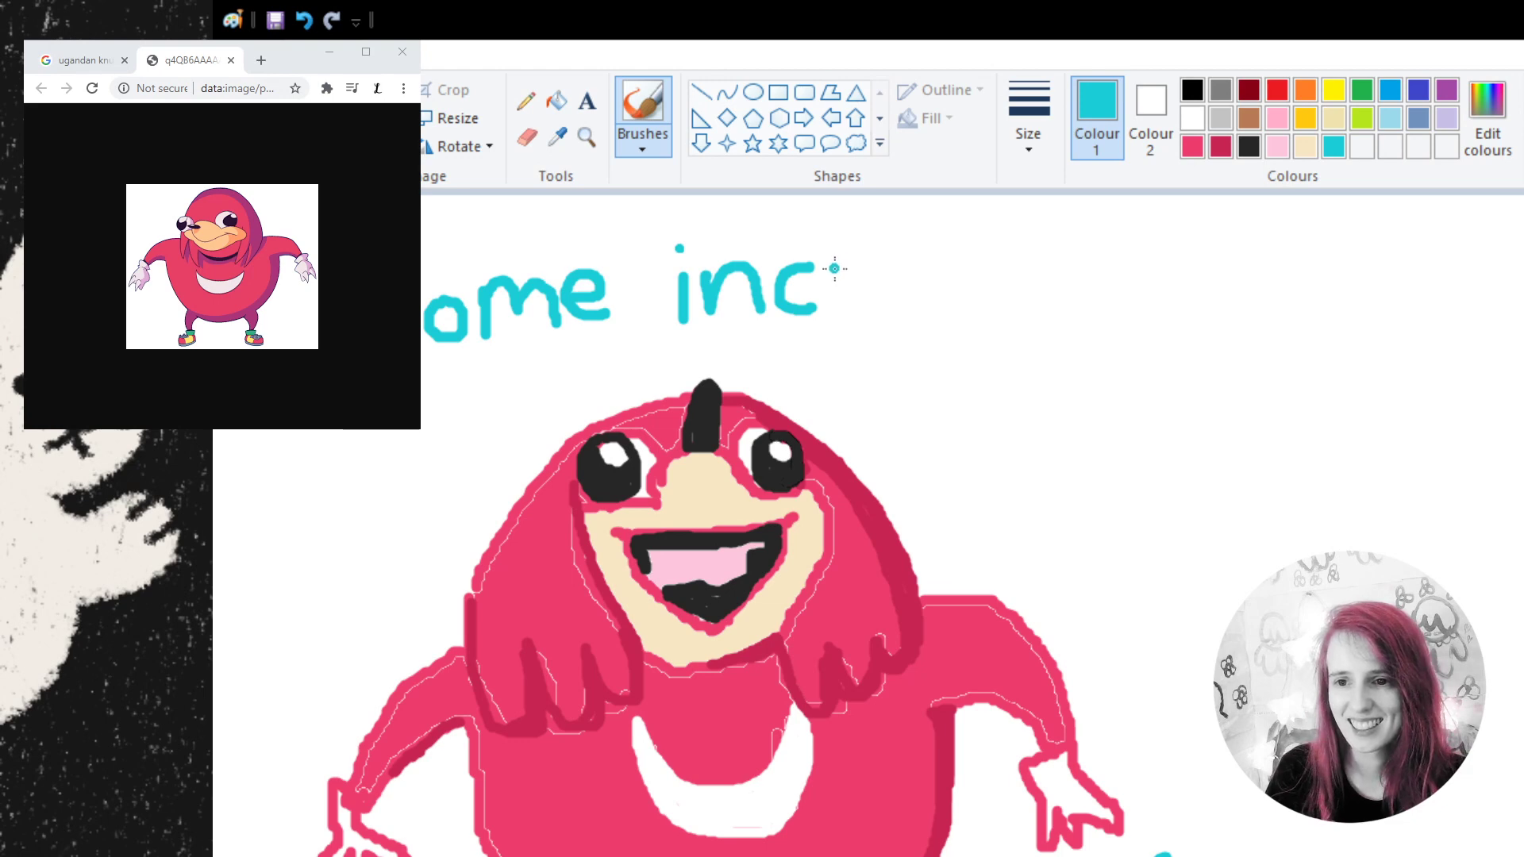
{"action": "mouse_move", "coordinate": [830, 267]}
{"action": "left_mouse_down"}
{"action": "mouse_move", "coordinate": [833, 319]}
{"action": "mouse_move", "coordinate": [862, 258]}
{"action": "mouse_move", "coordinate": [924, 272]}
{"action": "mouse_move", "coordinate": [887, 259]}
{"action": "mouse_move", "coordinate": [918, 309]}
{"action": "left_mouse_up"}
{"action": "mouse_move", "coordinate": [966, 264]}
{"action": "left_mouse_down"}
{"action": "mouse_move", "coordinate": [937, 278]}
{"action": "mouse_move", "coordinate": [972, 303]}
{"action": "mouse_move", "coordinate": [979, 256]}
{"action": "mouse_move", "coordinate": [988, 306]}
{"action": "mouse_move", "coordinate": [1002, 270]}
{"action": "mouse_move", "coordinate": [984, 286]}
{"action": "mouse_move", "coordinate": [1020, 314]}
{"action": "mouse_move", "coordinate": [992, 326]}
{"action": "mouse_move", "coordinate": [1051, 252]}
{"action": "mouse_move", "coordinate": [1021, 294]}
{"action": "mouse_move", "coordinate": [1054, 300]}
{"action": "left_mouse_up"}
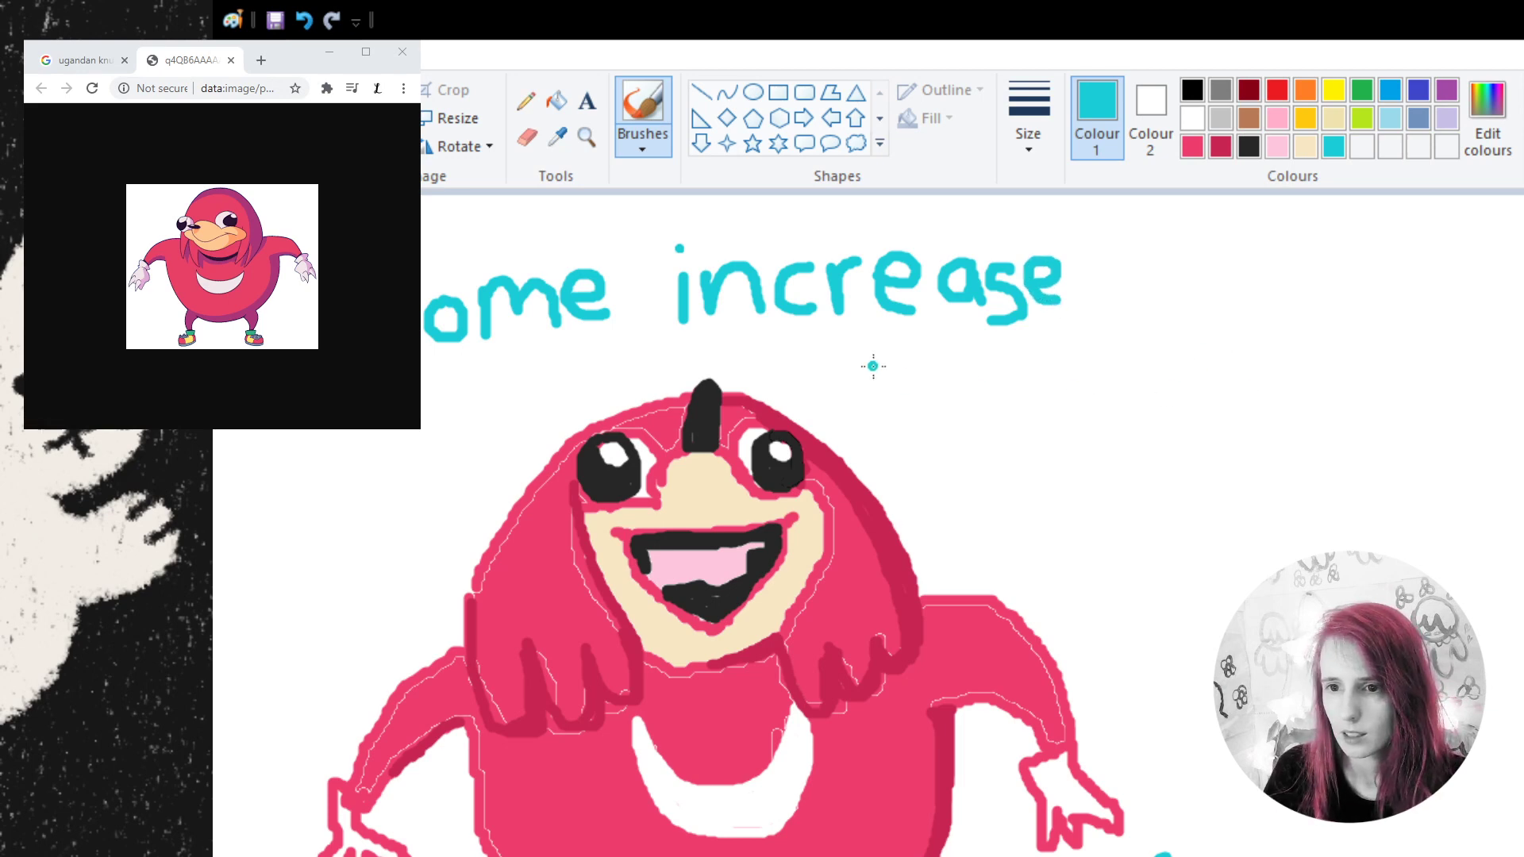
- Hand-letter "you" and "vibes" in turquoise on two lines beneath "increase", beside the head
{"action": "mouse_move", "coordinate": [864, 354]}
{"action": "left_mouse_down"}
{"action": "mouse_move", "coordinate": [896, 382]}
{"action": "mouse_move", "coordinate": [899, 370]}
{"action": "mouse_move", "coordinate": [871, 408]}
{"action": "left_mouse_up"}
{"action": "mouse_move", "coordinate": [938, 350]}
{"action": "left_mouse_down"}
{"action": "mouse_move", "coordinate": [914, 364]}
{"action": "mouse_move", "coordinate": [943, 390]}
{"action": "mouse_move", "coordinate": [941, 354]}
{"action": "mouse_move", "coordinate": [983, 391]}
{"action": "mouse_move", "coordinate": [1003, 386]}
{"action": "left_mouse_up"}
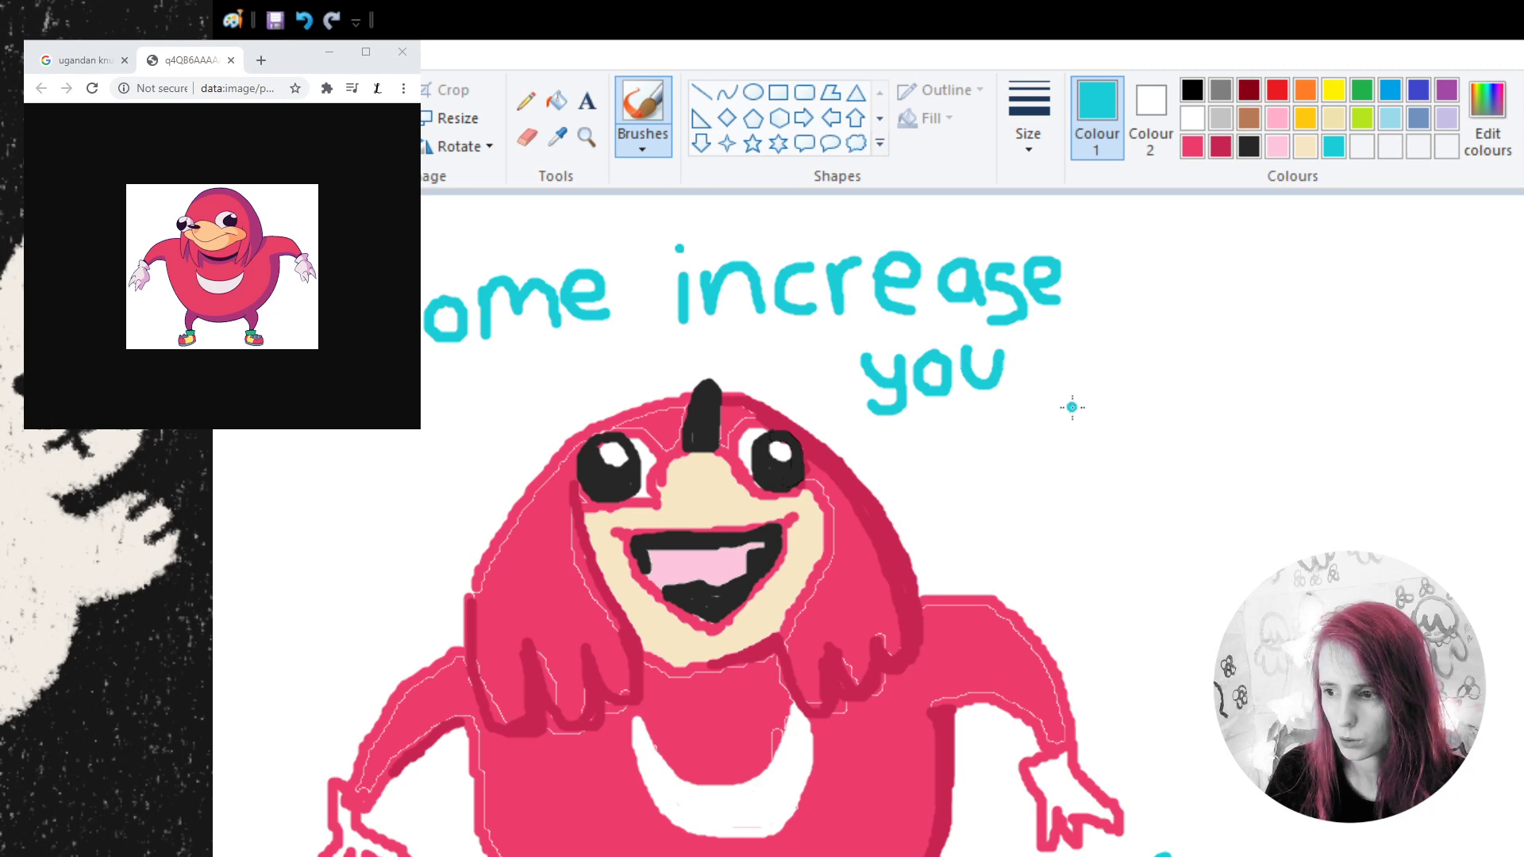
{"action": "mouse_move", "coordinate": [925, 418]}
{"action": "left_mouse_down"}
{"action": "mouse_move", "coordinate": [948, 467]}
{"action": "mouse_move", "coordinate": [968, 418]}
{"action": "mouse_move", "coordinate": [991, 449]}
{"action": "left_mouse_up"}
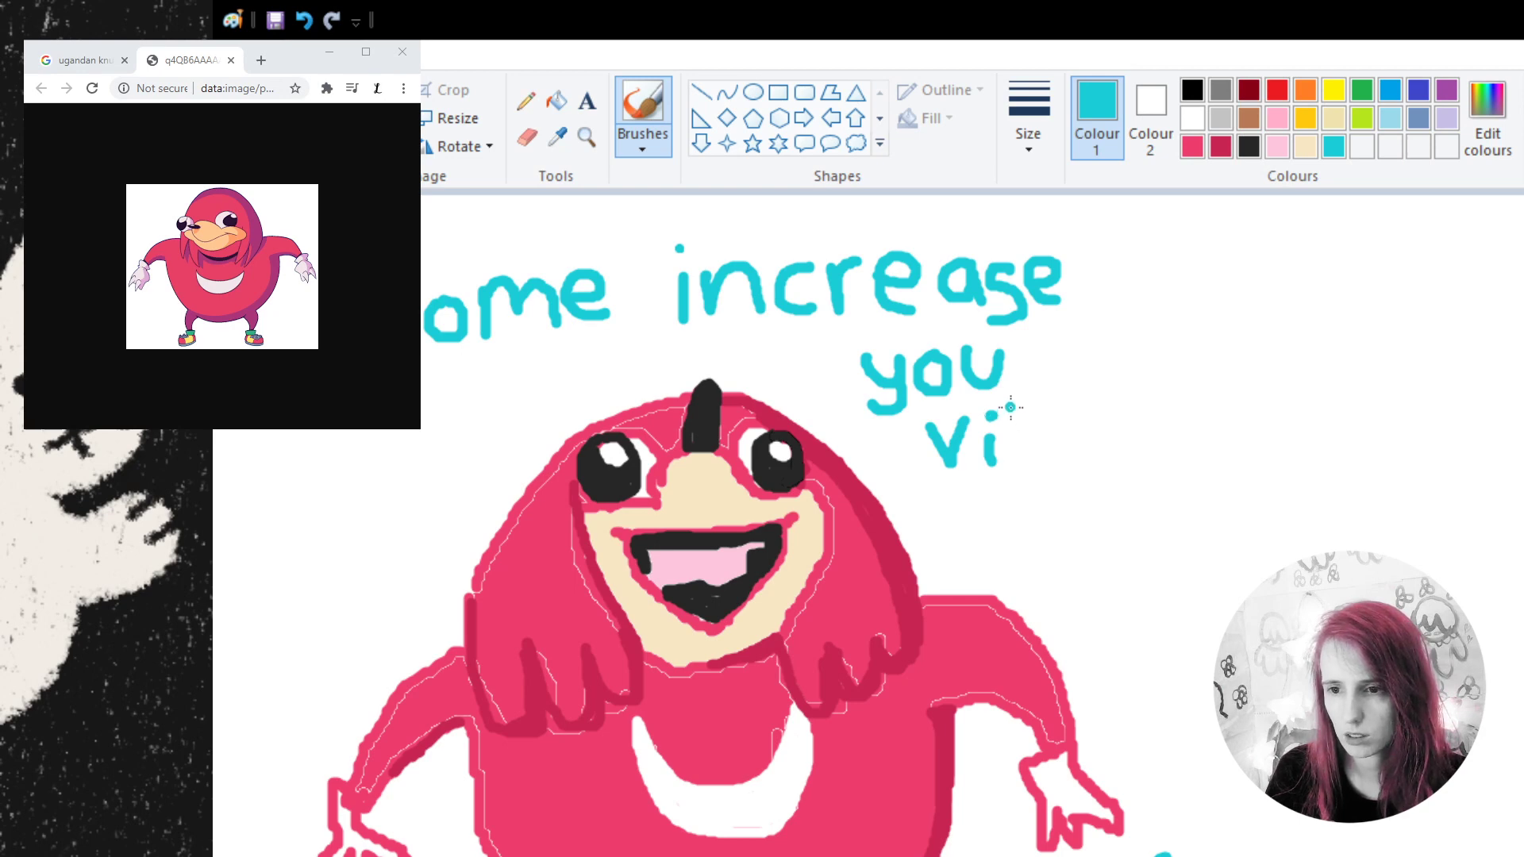
{"action": "mouse_move", "coordinate": [1015, 405]}
{"action": "left_mouse_down"}
{"action": "mouse_move", "coordinate": [1017, 472]}
{"action": "mouse_move", "coordinate": [1054, 465]}
{"action": "mouse_move", "coordinate": [1019, 473]}
{"action": "mouse_move", "coordinate": [1105, 419]}
{"action": "mouse_move", "coordinate": [1058, 435]}
{"action": "mouse_move", "coordinate": [1081, 470]}
{"action": "mouse_move", "coordinate": [1127, 435]}
{"action": "mouse_move", "coordinate": [1154, 464]}
{"action": "mouse_move", "coordinate": [1125, 471]}
{"action": "left_mouse_up"}
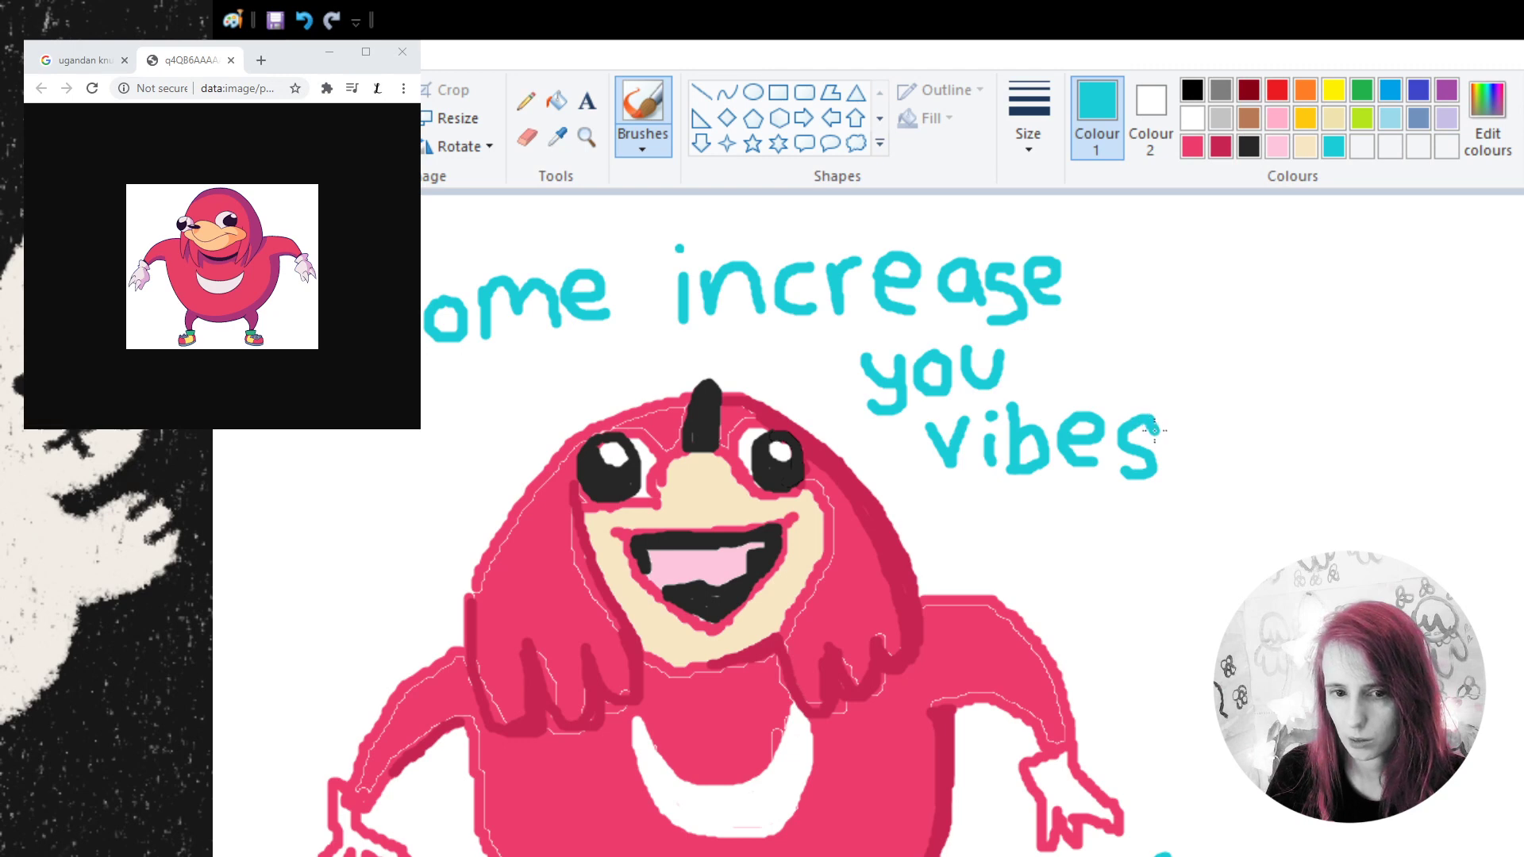
- Select the whole picture, move it down and right towards the middle of the canvas, and deselect it
{"action": "left_click", "coordinate": [586, 137]}
{"action": "right_click", "coordinate": [684, 408]}
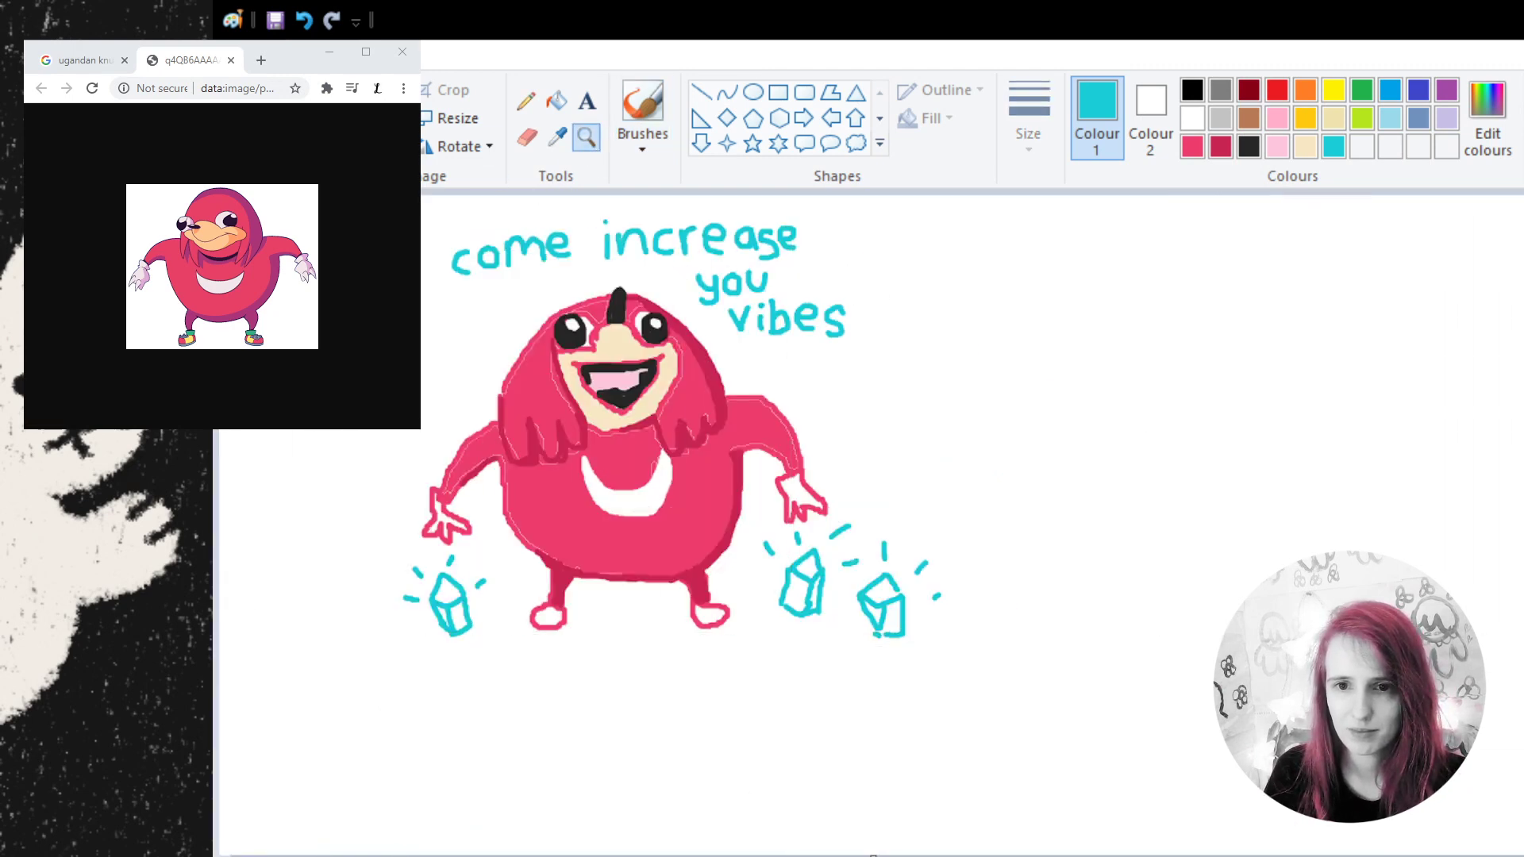
{"action": "key", "text": "ctrl+a"}
{"action": "left_click_drag", "start_coordinate": [677, 341], "coordinate": [895, 432]}
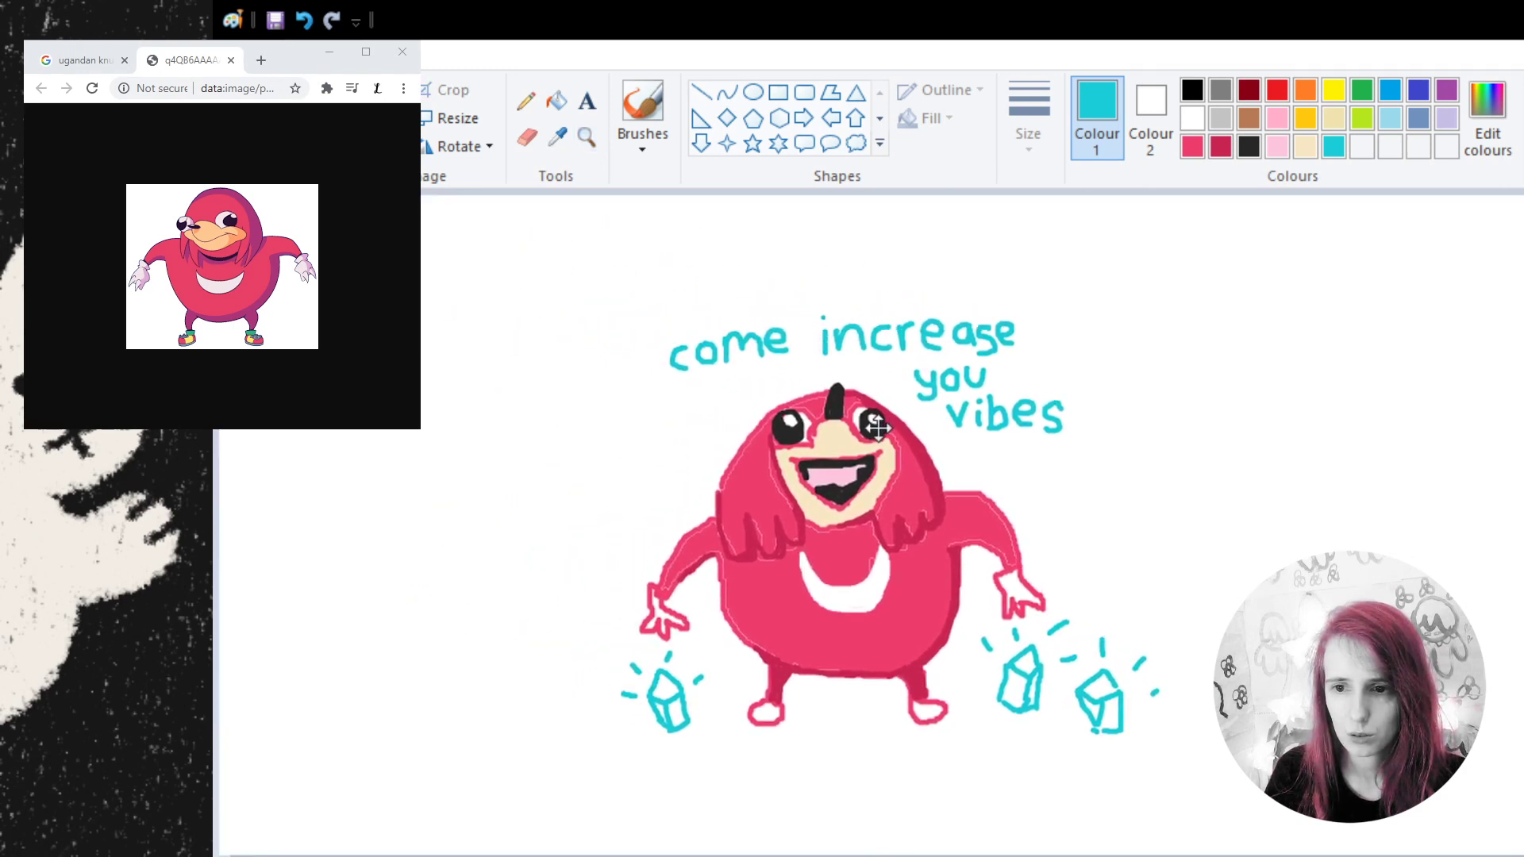
{"action": "left_click", "coordinate": [1448, 250]}
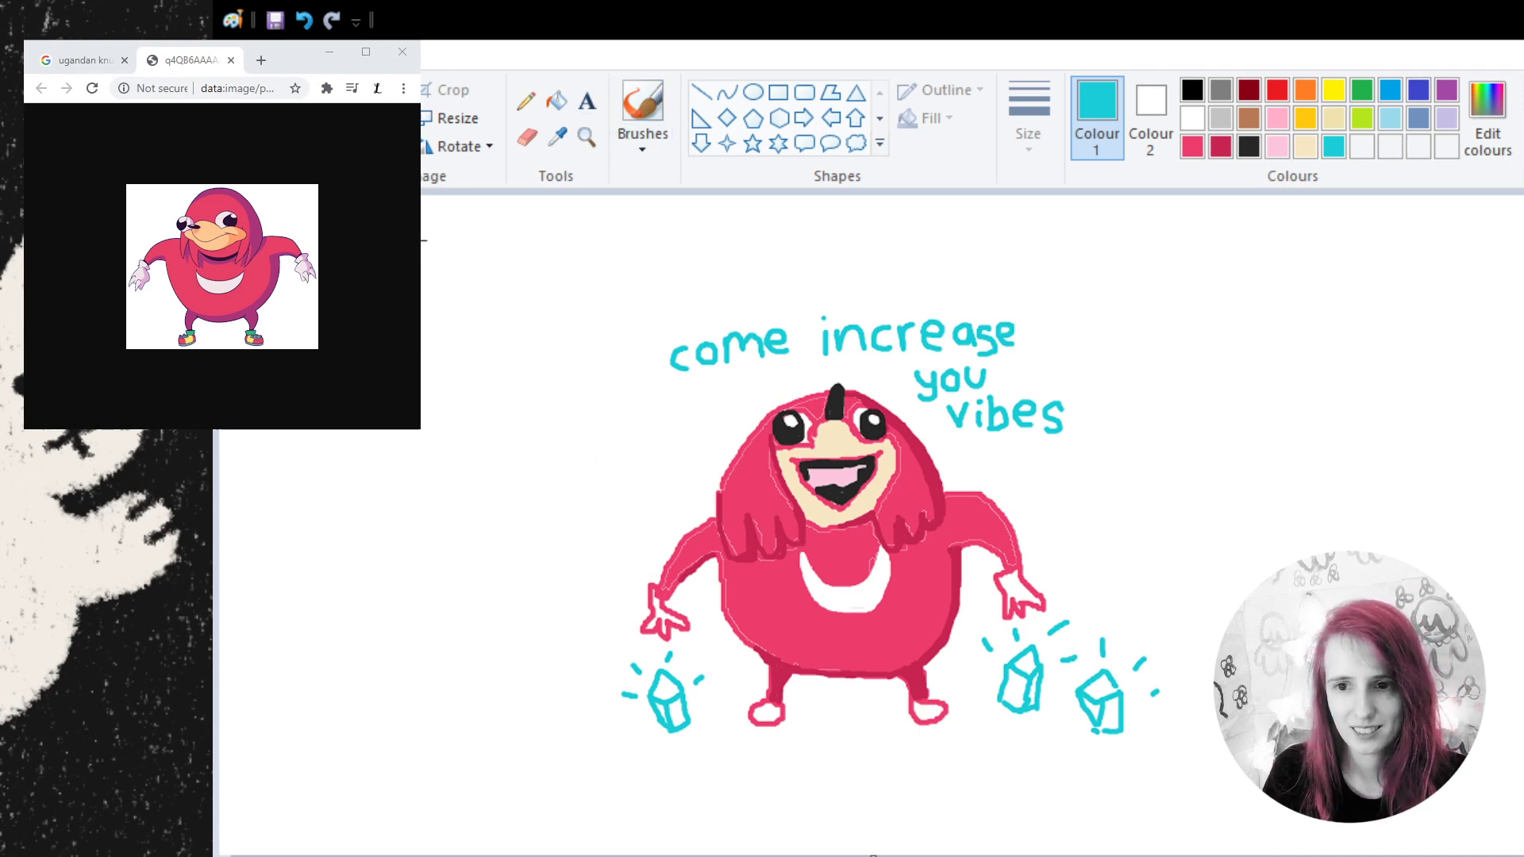
- Clear the entire finished drawing from the canvas
{"action": "key", "text": "Delete"}
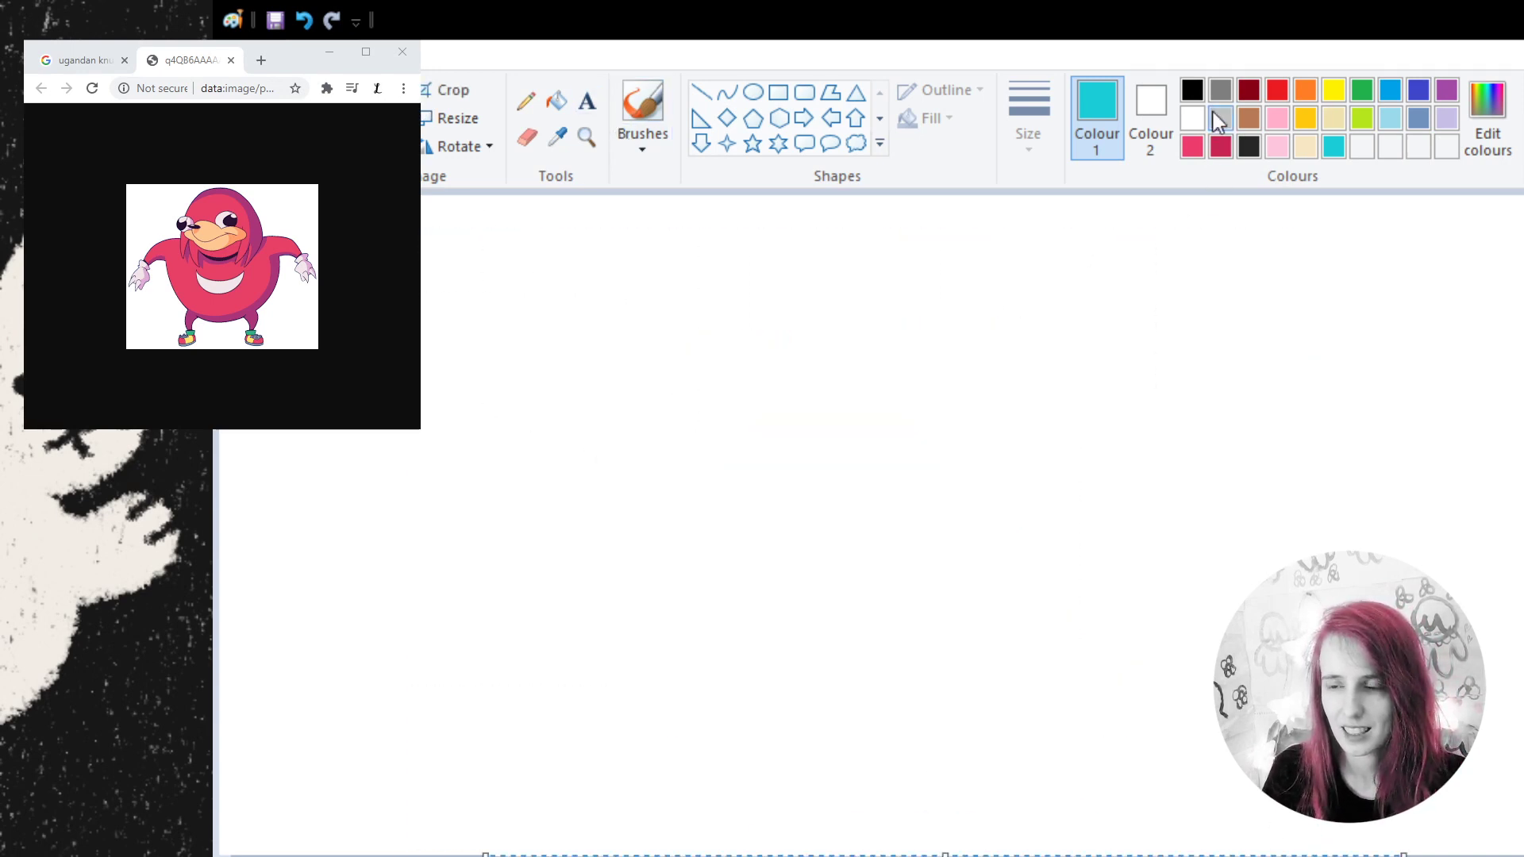
{"action": "left_click", "coordinate": [643, 111]}
{"action": "left_click_drag", "start_coordinate": [717, 293], "coordinate": [544, 620]}
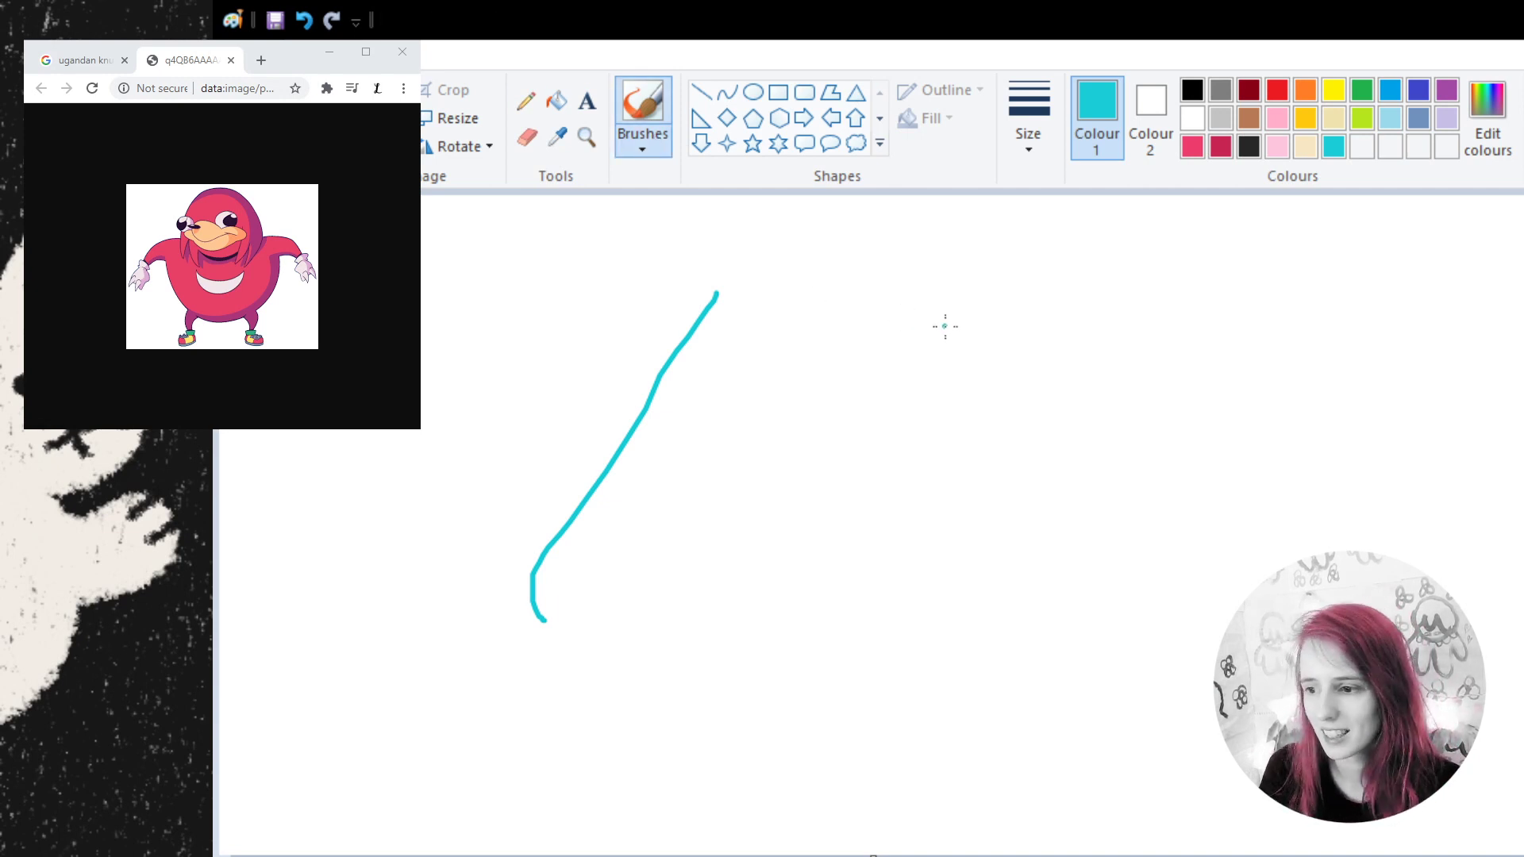
{"action": "key", "text": "ctrl+a"}
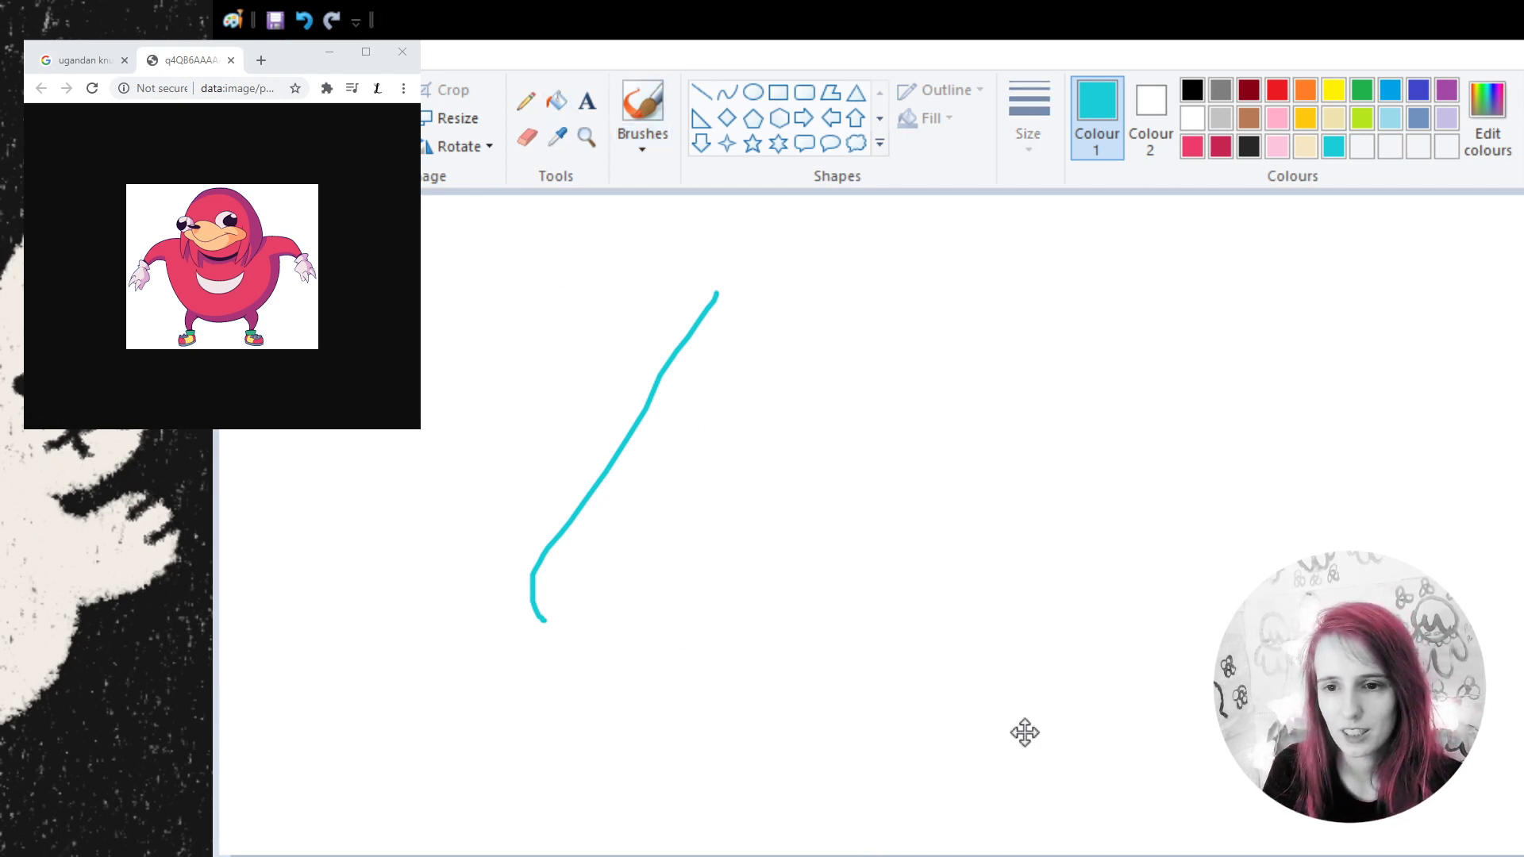
{"action": "key", "text": "Delete"}
- Switch to the browser, search Google Images for "wario and waluigi", and close the old Ugandan Knuckles search tab
{"action": "left_click", "coordinate": [203, 106]}
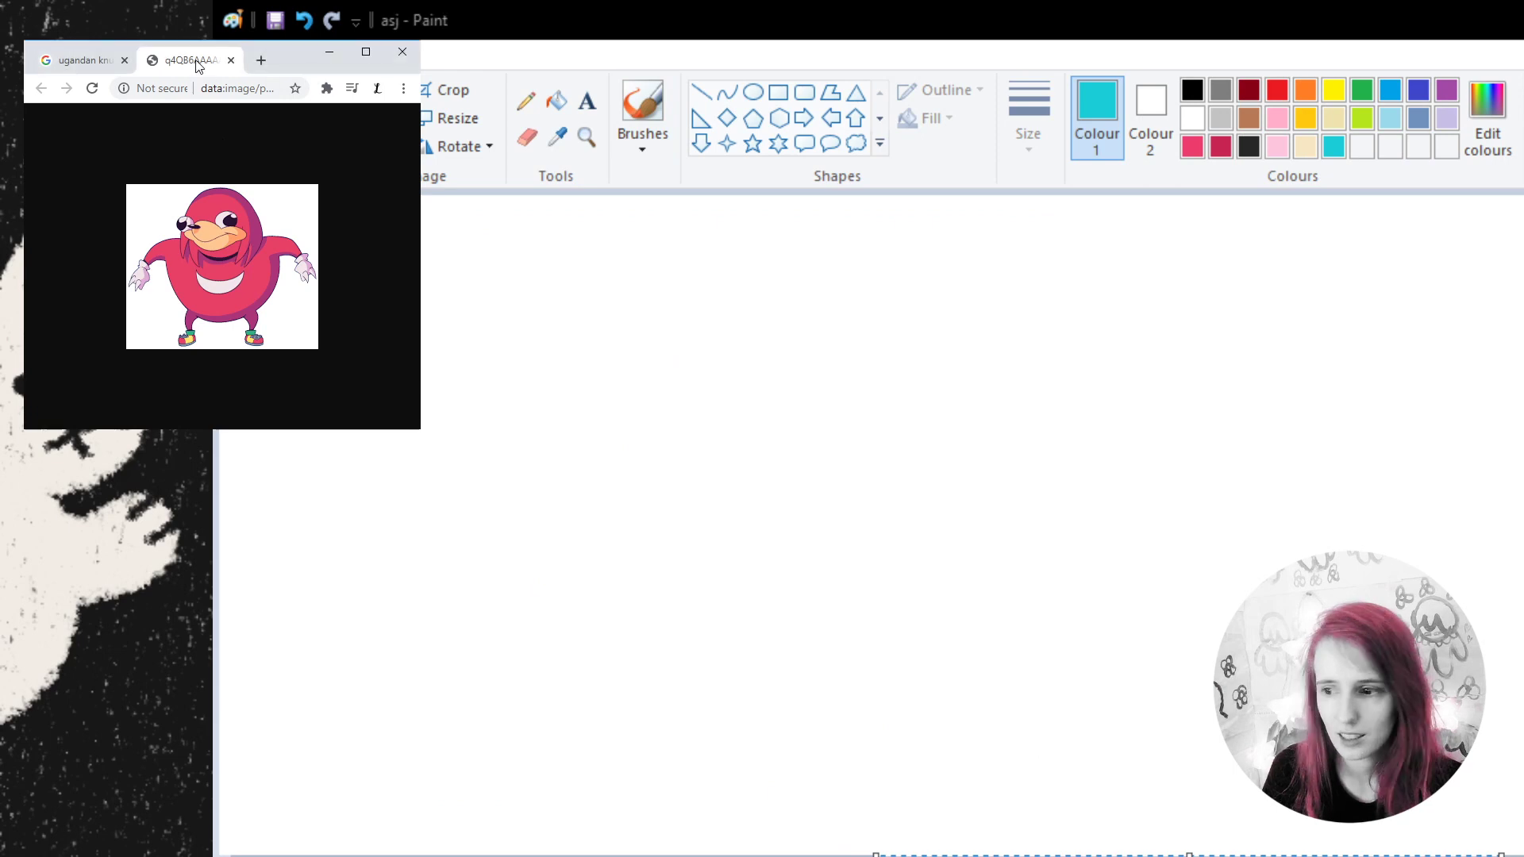
{"action": "left_click", "coordinate": [253, 90]}
{"action": "type", "text": "war"}
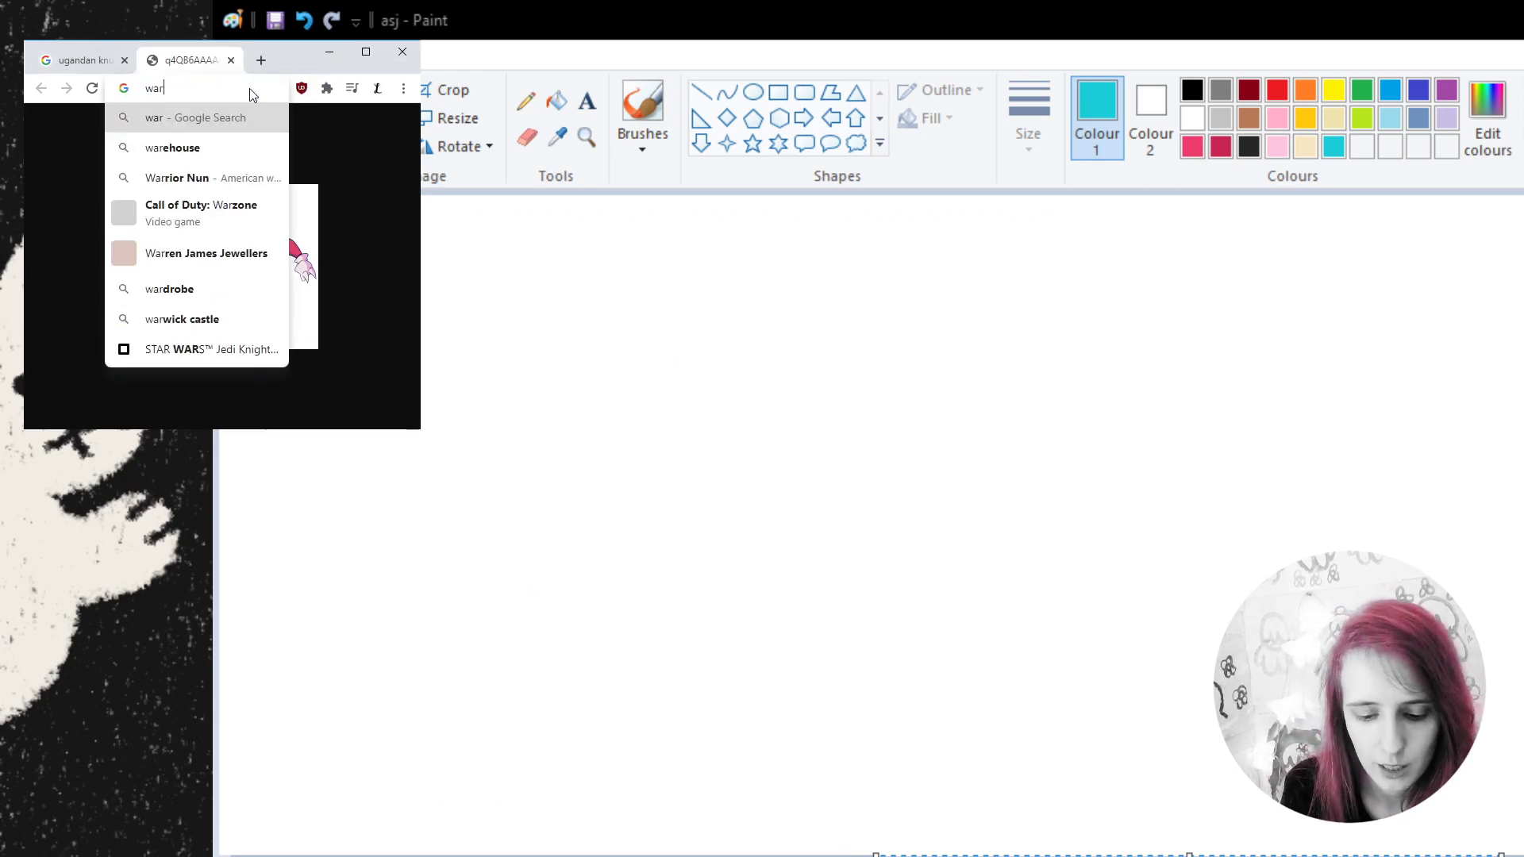
{"action": "type", "text": "io and waluigi"}
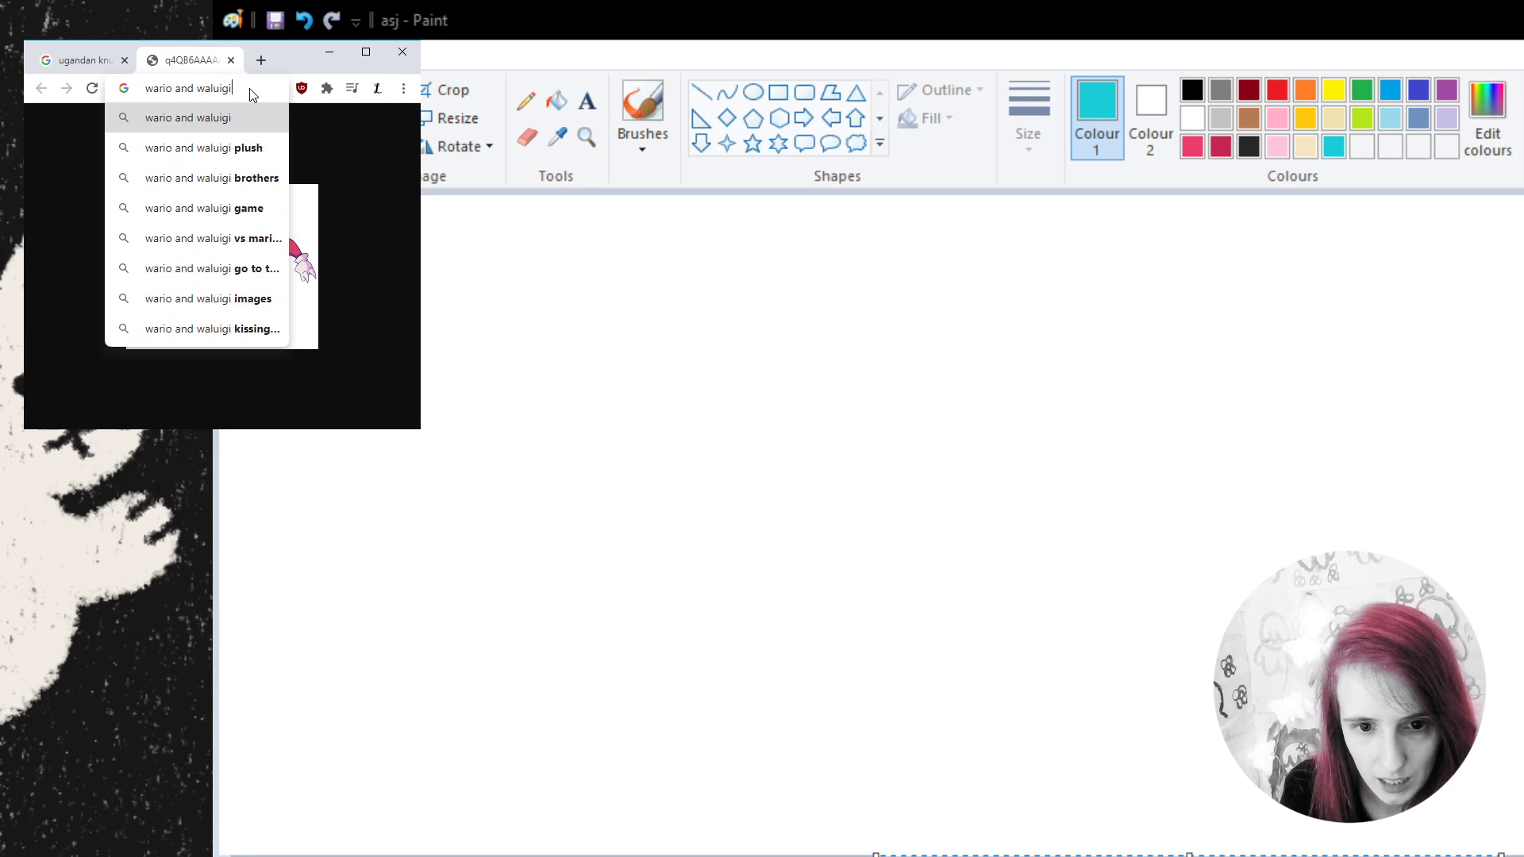
{"action": "key", "text": "Return"}
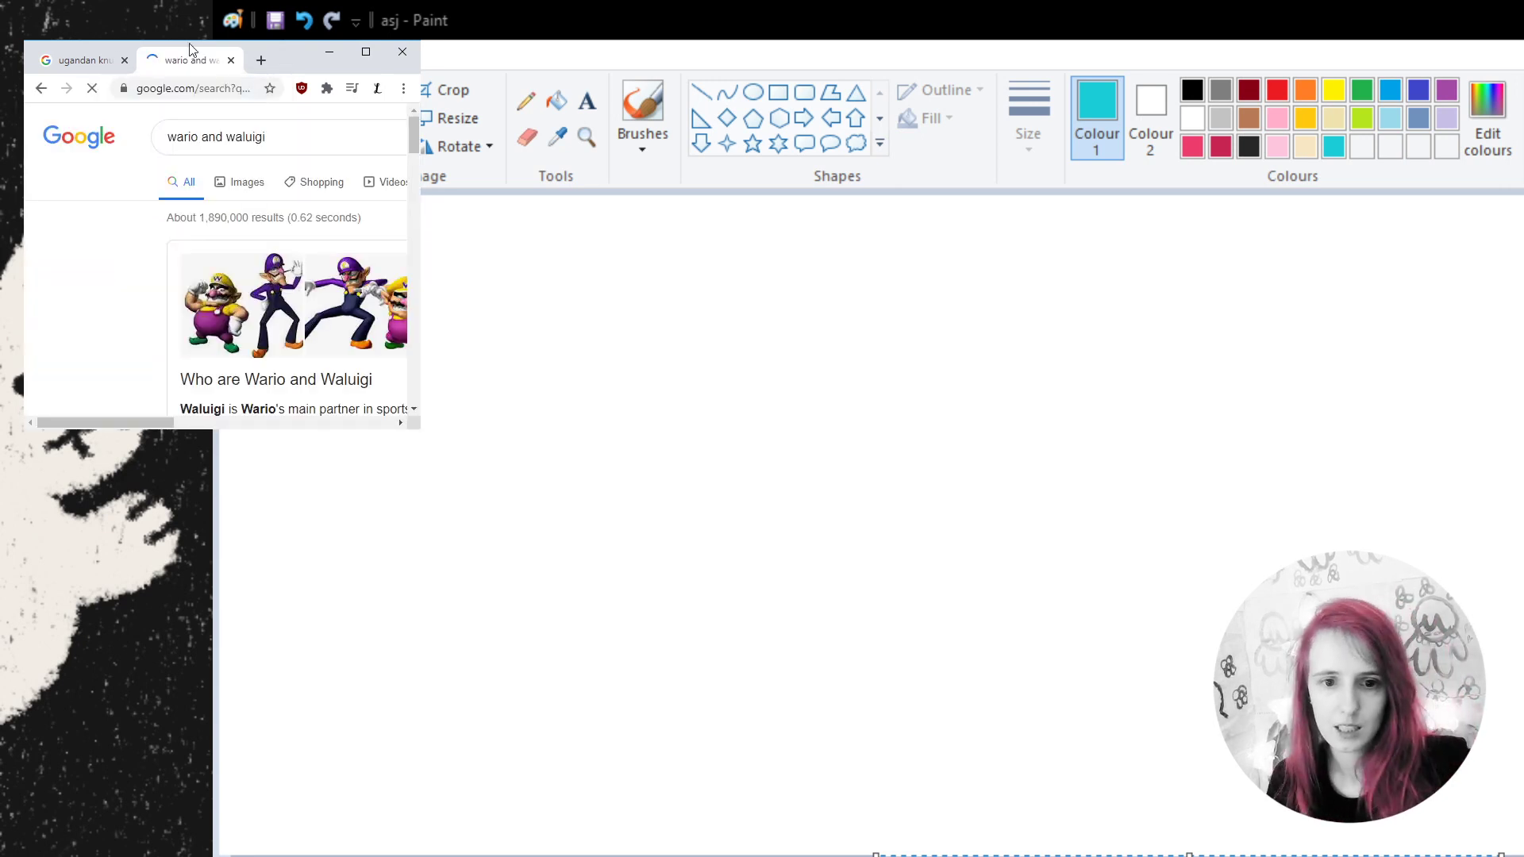
{"action": "left_click", "coordinate": [125, 61]}
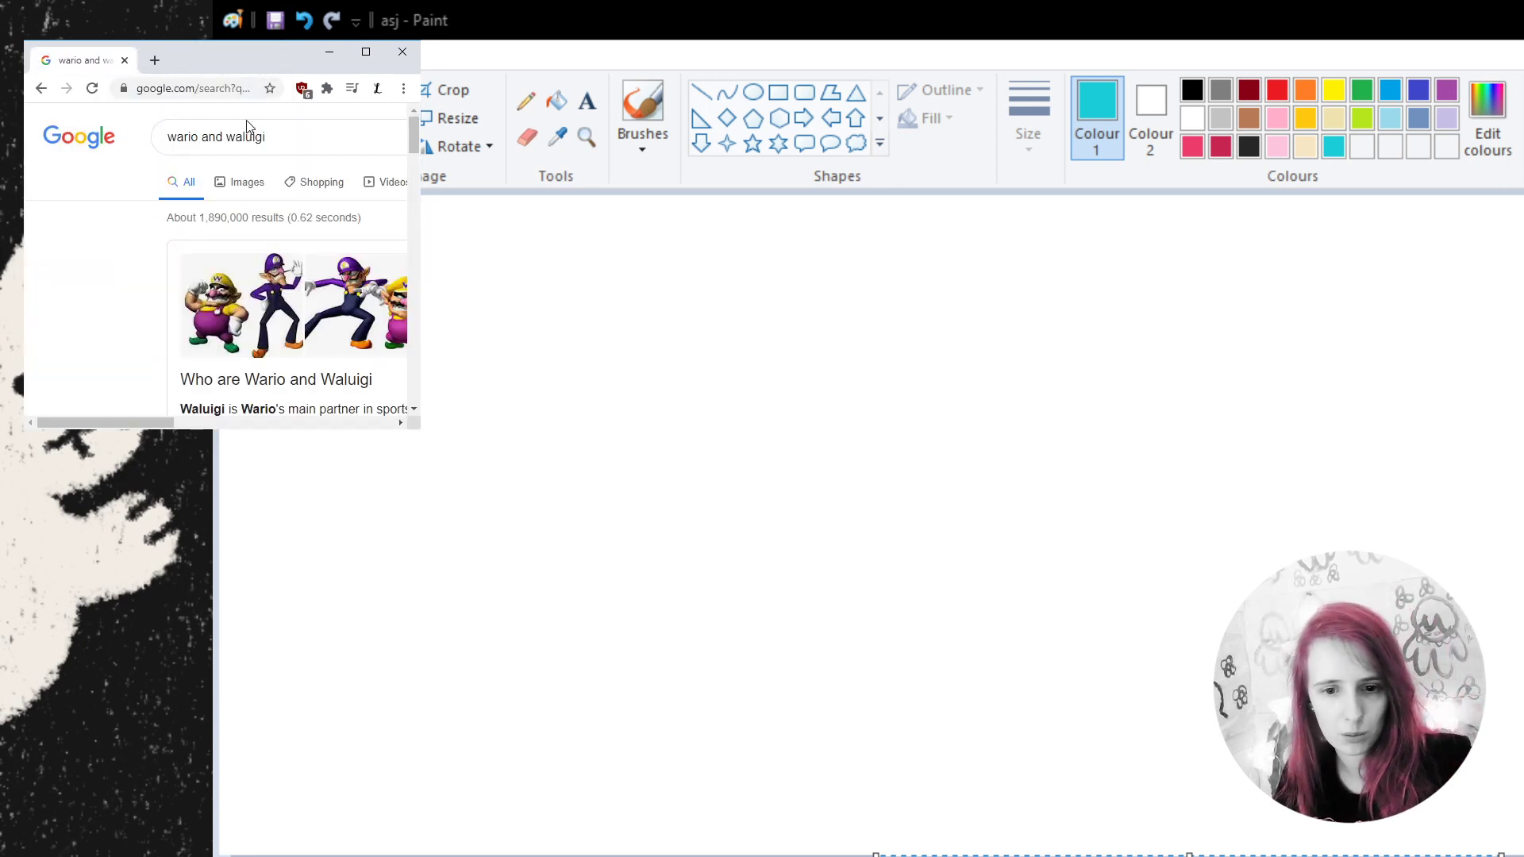
{"action": "left_click", "coordinate": [245, 190]}
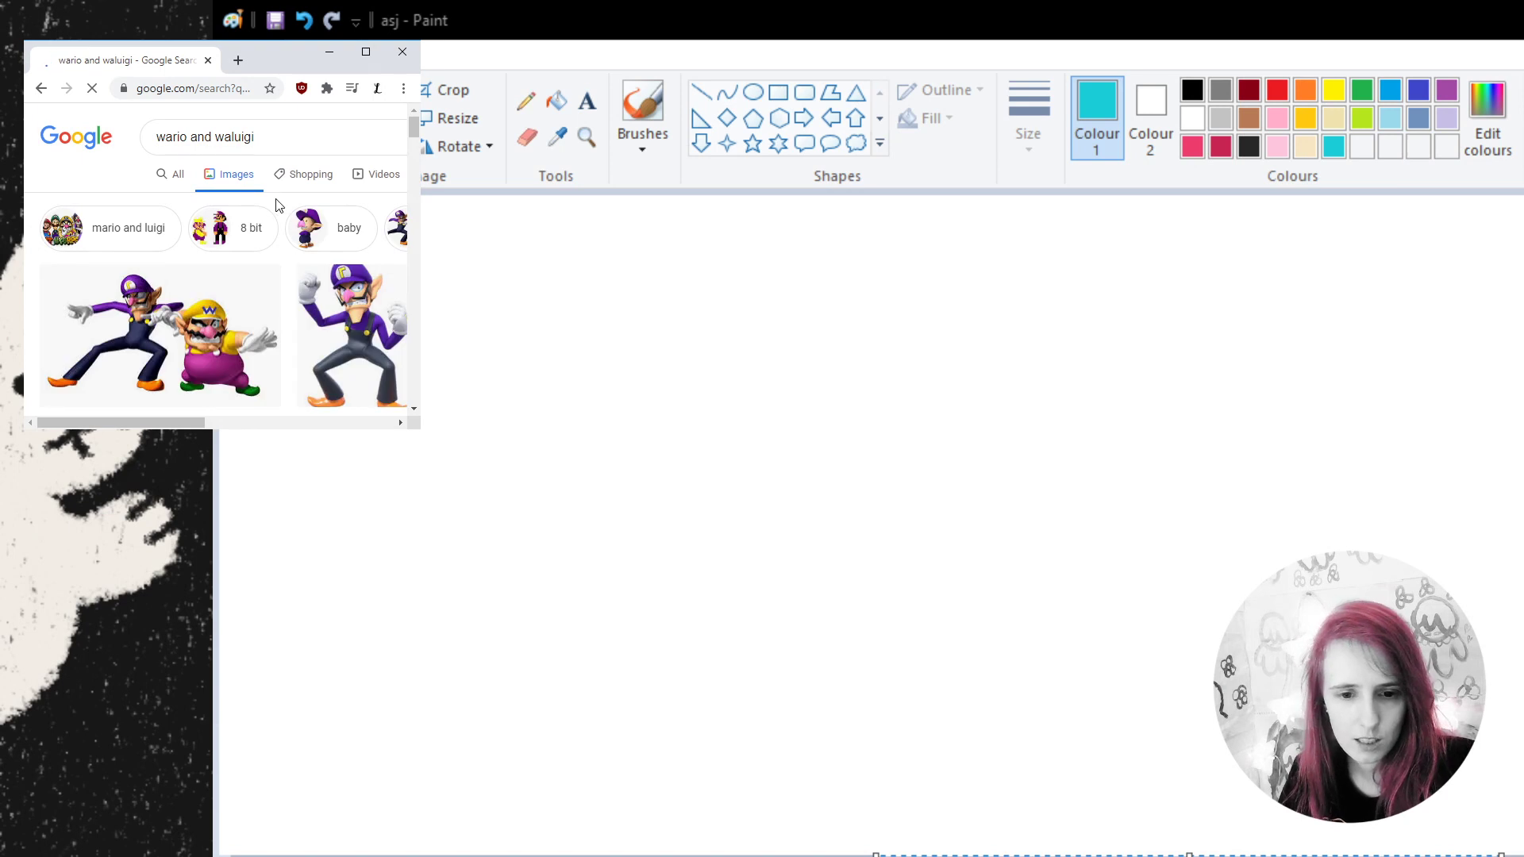
- Browse the image results and open the Pinterest cartoon of Waluigi crouching beside Wario as the drawing reference
{"action": "scroll", "coordinate": [246, 208], "scroll_direction": "down", "scroll_amount": 1}
{"action": "scroll", "coordinate": [246, 209], "scroll_direction": "down", "scroll_amount": 1}
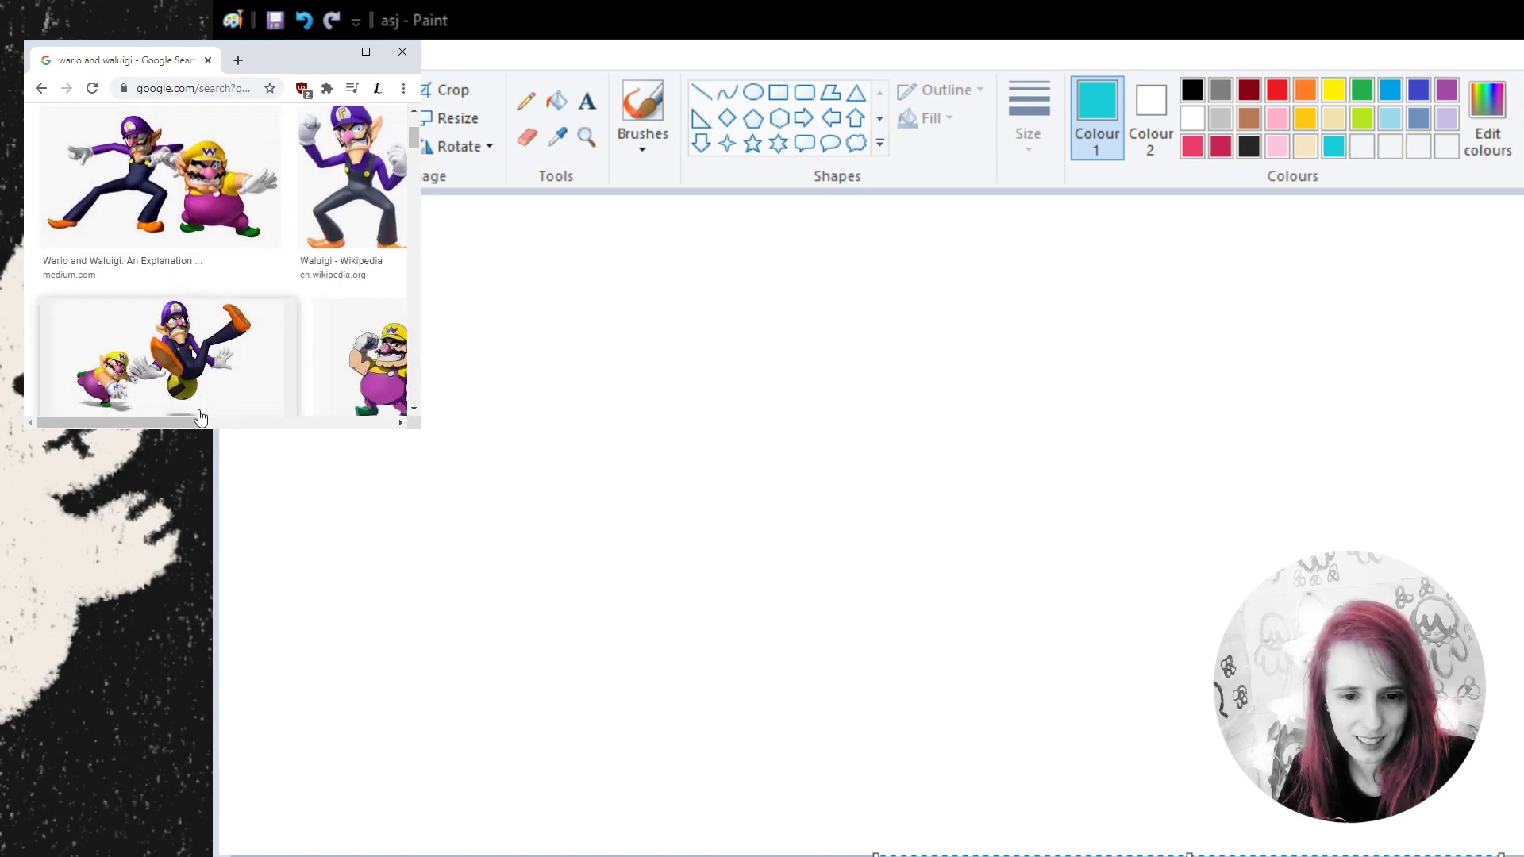
{"action": "left_click_drag", "start_coordinate": [201, 418], "coordinate": [265, 426]}
{"action": "left_click", "coordinate": [351, 200]}
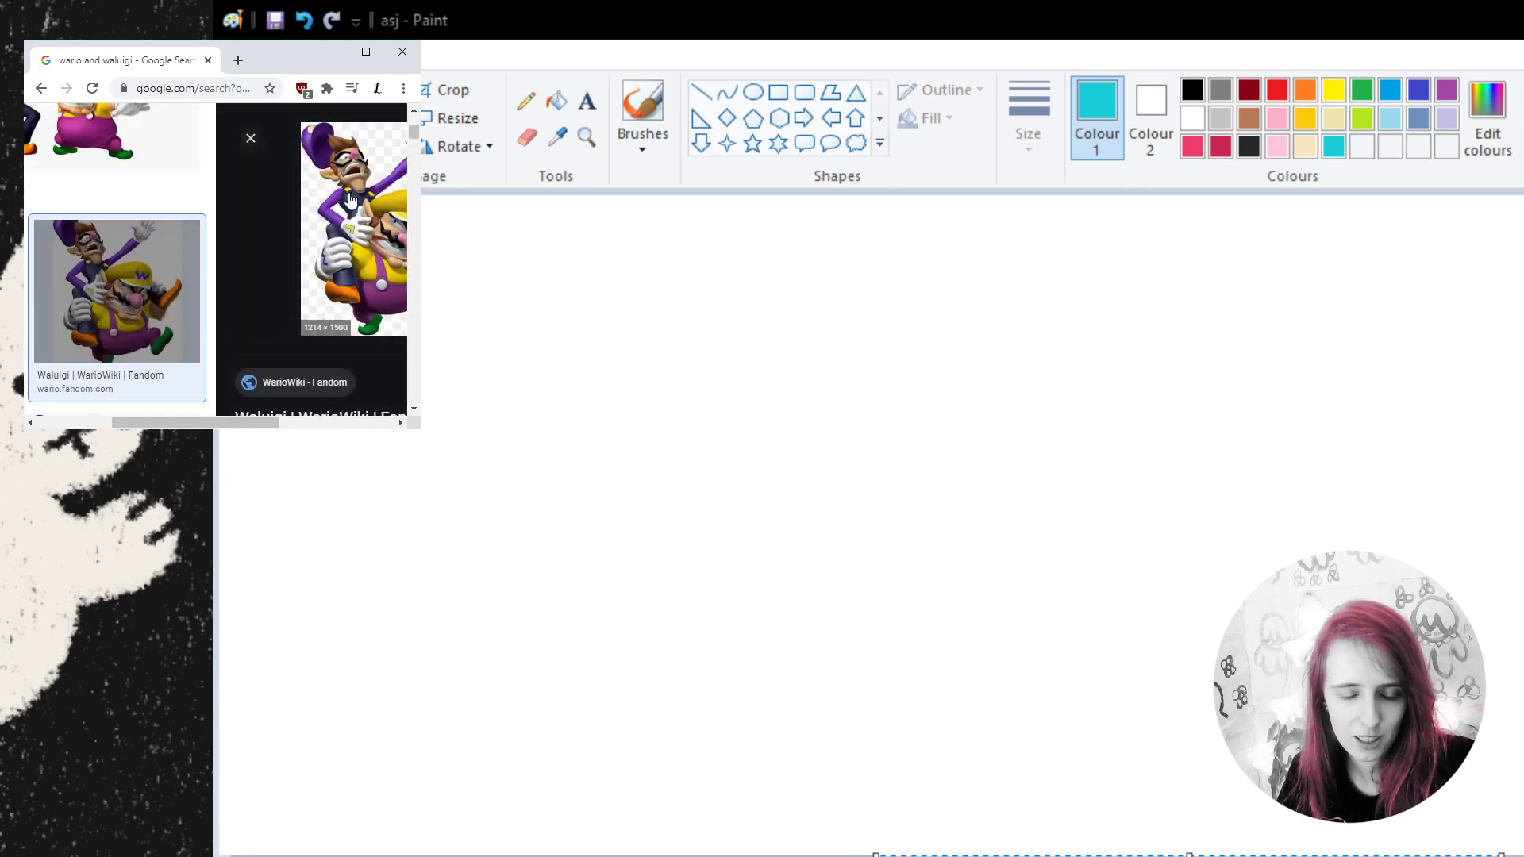
{"action": "left_click_drag", "start_coordinate": [187, 423], "coordinate": [103, 422]}
{"action": "scroll", "coordinate": [191, 210], "scroll_direction": "down", "scroll_amount": 3}
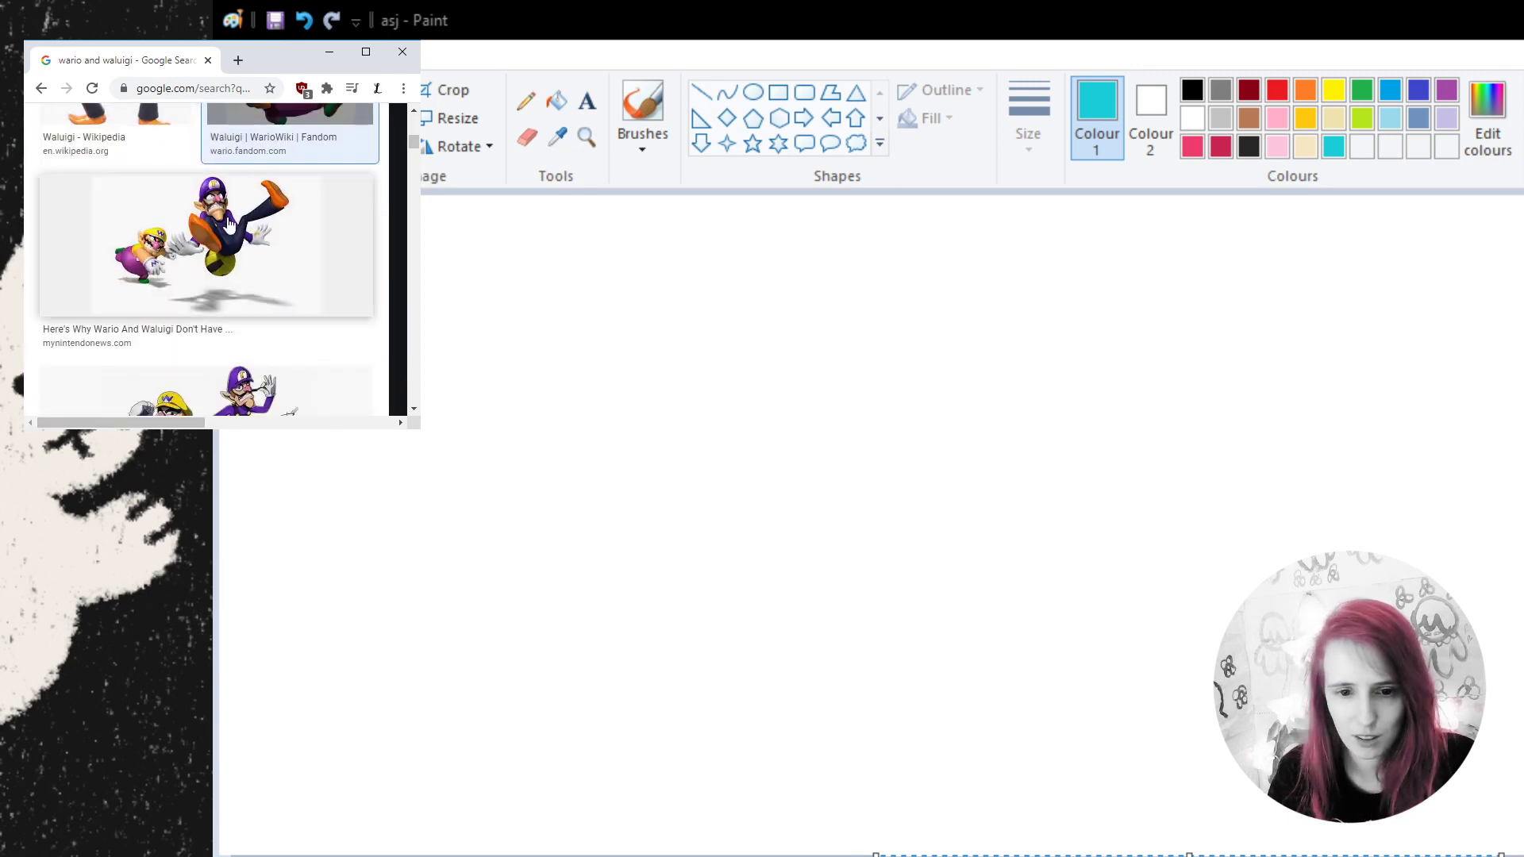
{"action": "scroll", "coordinate": [230, 226], "scroll_direction": "down", "scroll_amount": 4}
{"action": "scroll", "coordinate": [241, 271], "scroll_direction": "up", "scroll_amount": 2}
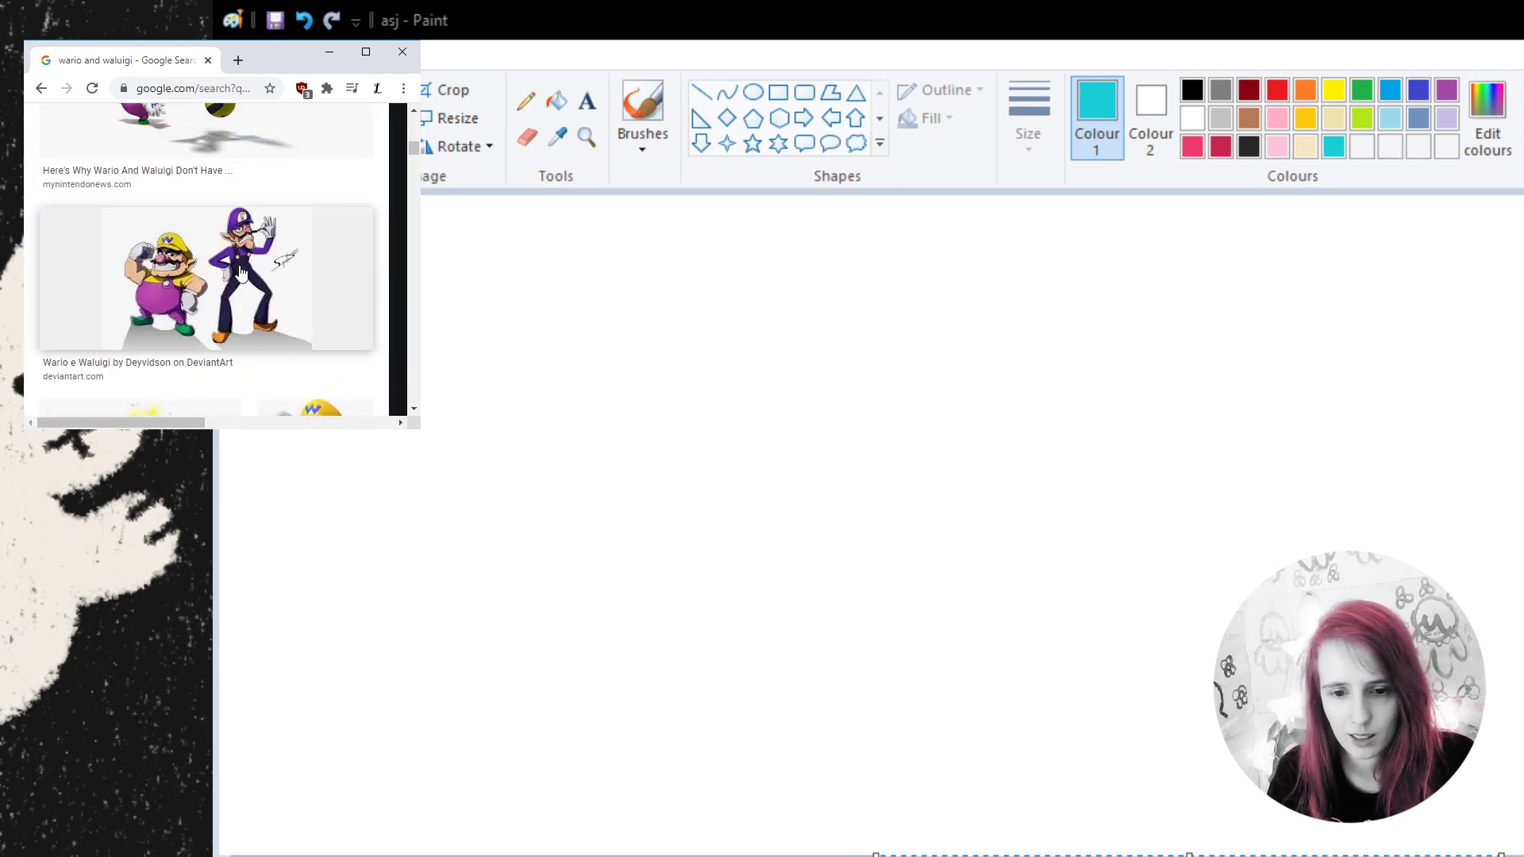
{"action": "scroll", "coordinate": [241, 271], "scroll_direction": "down", "scroll_amount": 6}
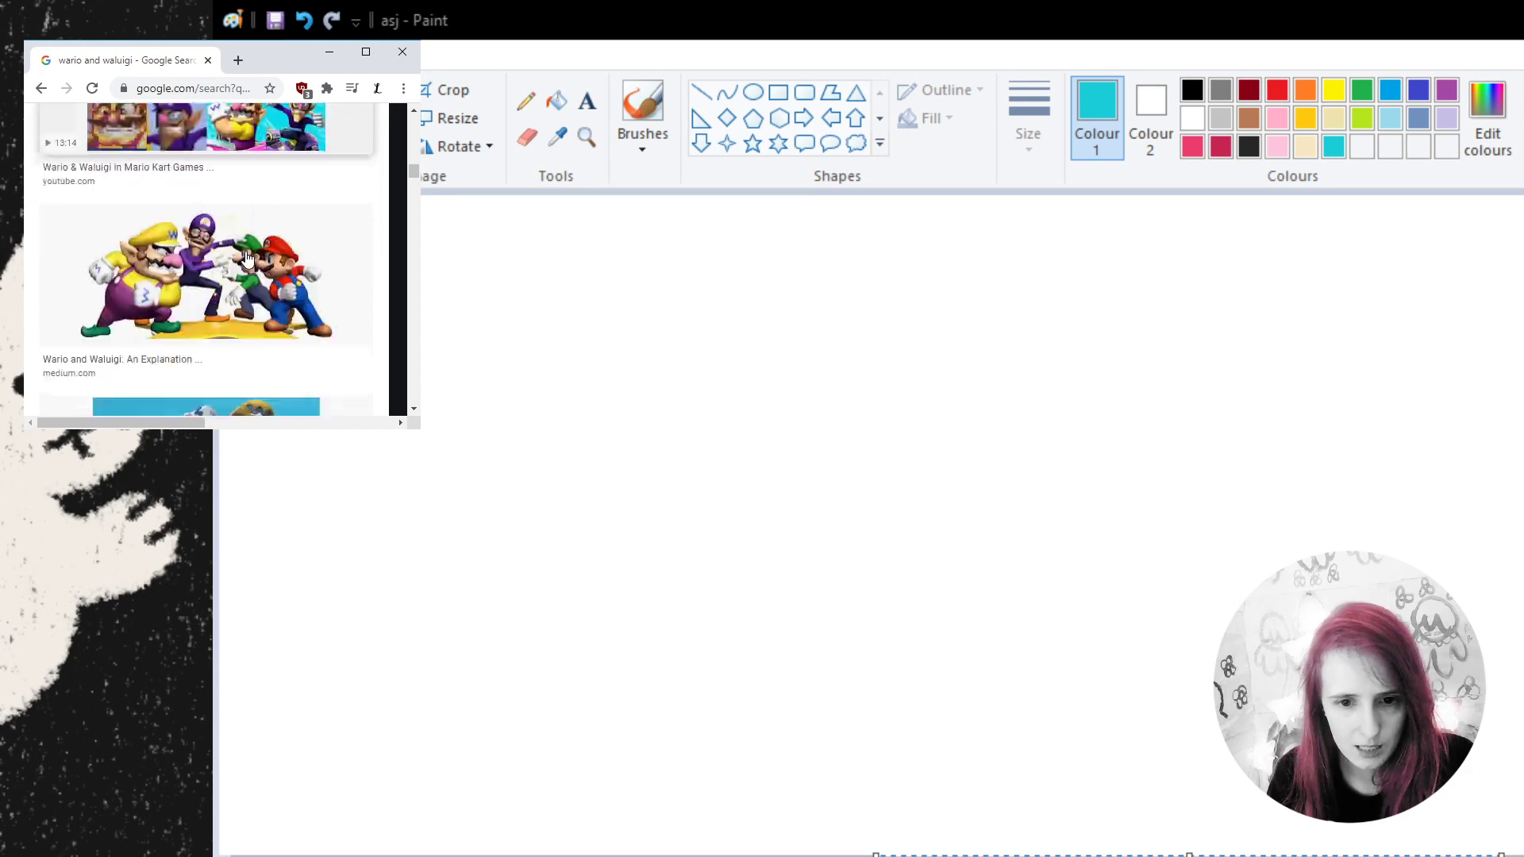
{"action": "scroll", "coordinate": [248, 258], "scroll_direction": "up", "scroll_amount": 3}
{"action": "scroll", "coordinate": [254, 262], "scroll_direction": "down", "scroll_amount": 3}
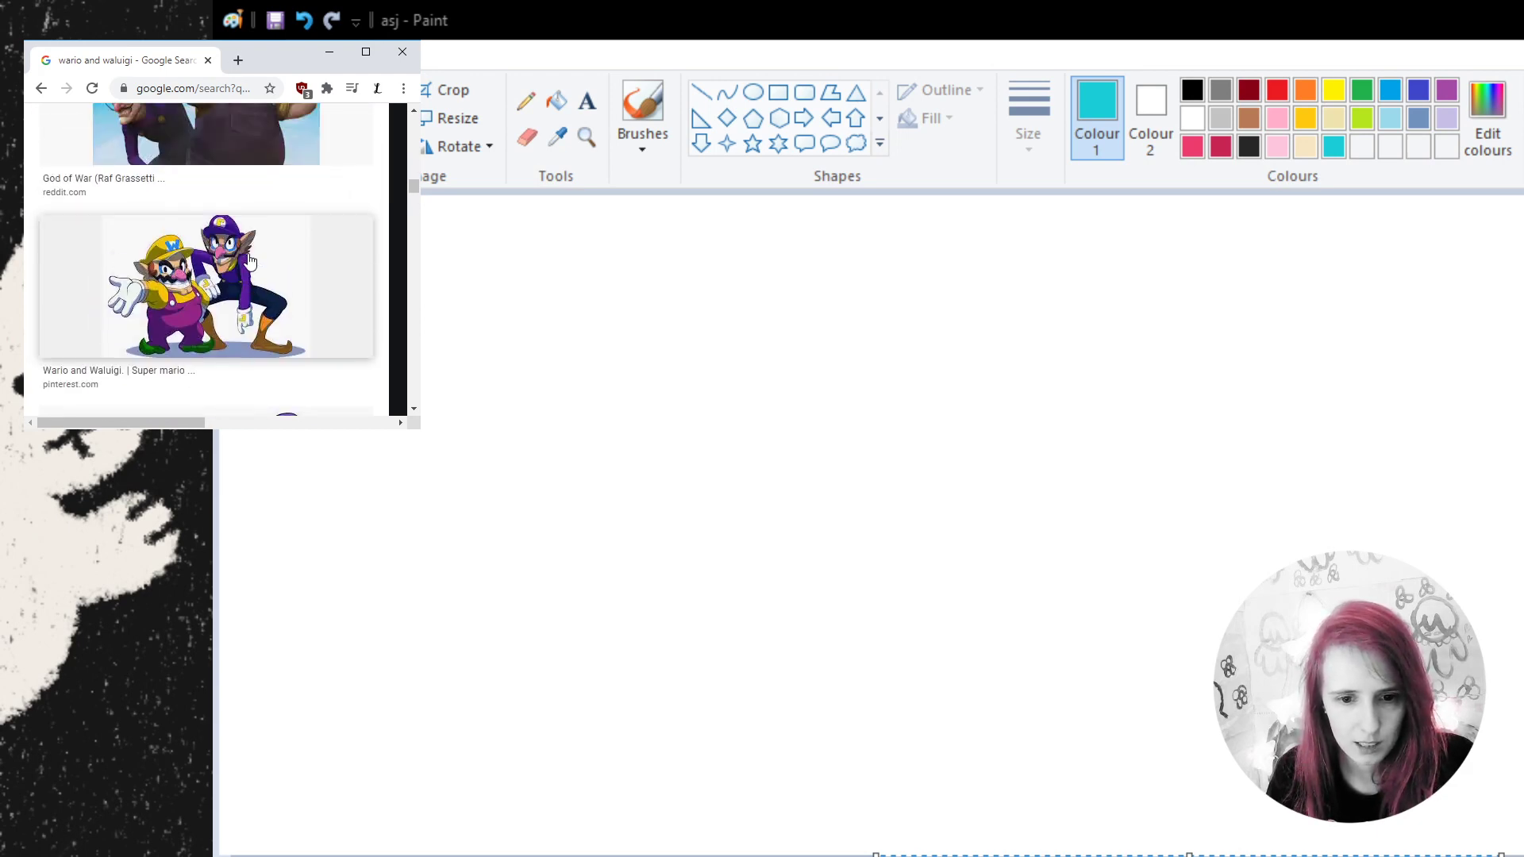
{"action": "left_click", "coordinate": [285, 276]}
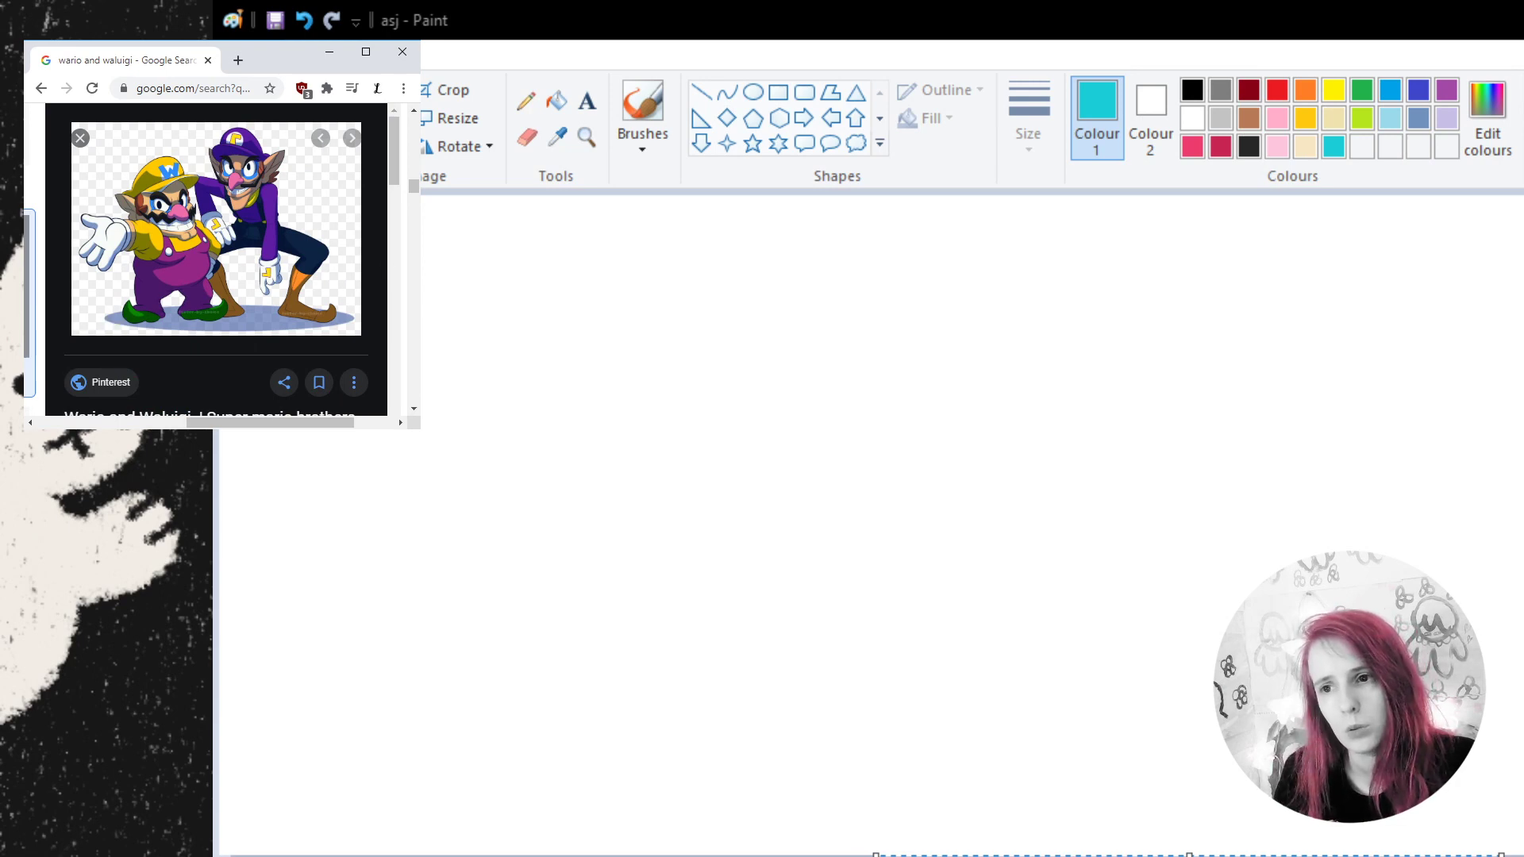
- Switch to Paint and brush Wario's domed cap with its wide brim and a "W" in the custom near-black colour
{"action": "left_click", "coordinate": [1248, 146]}
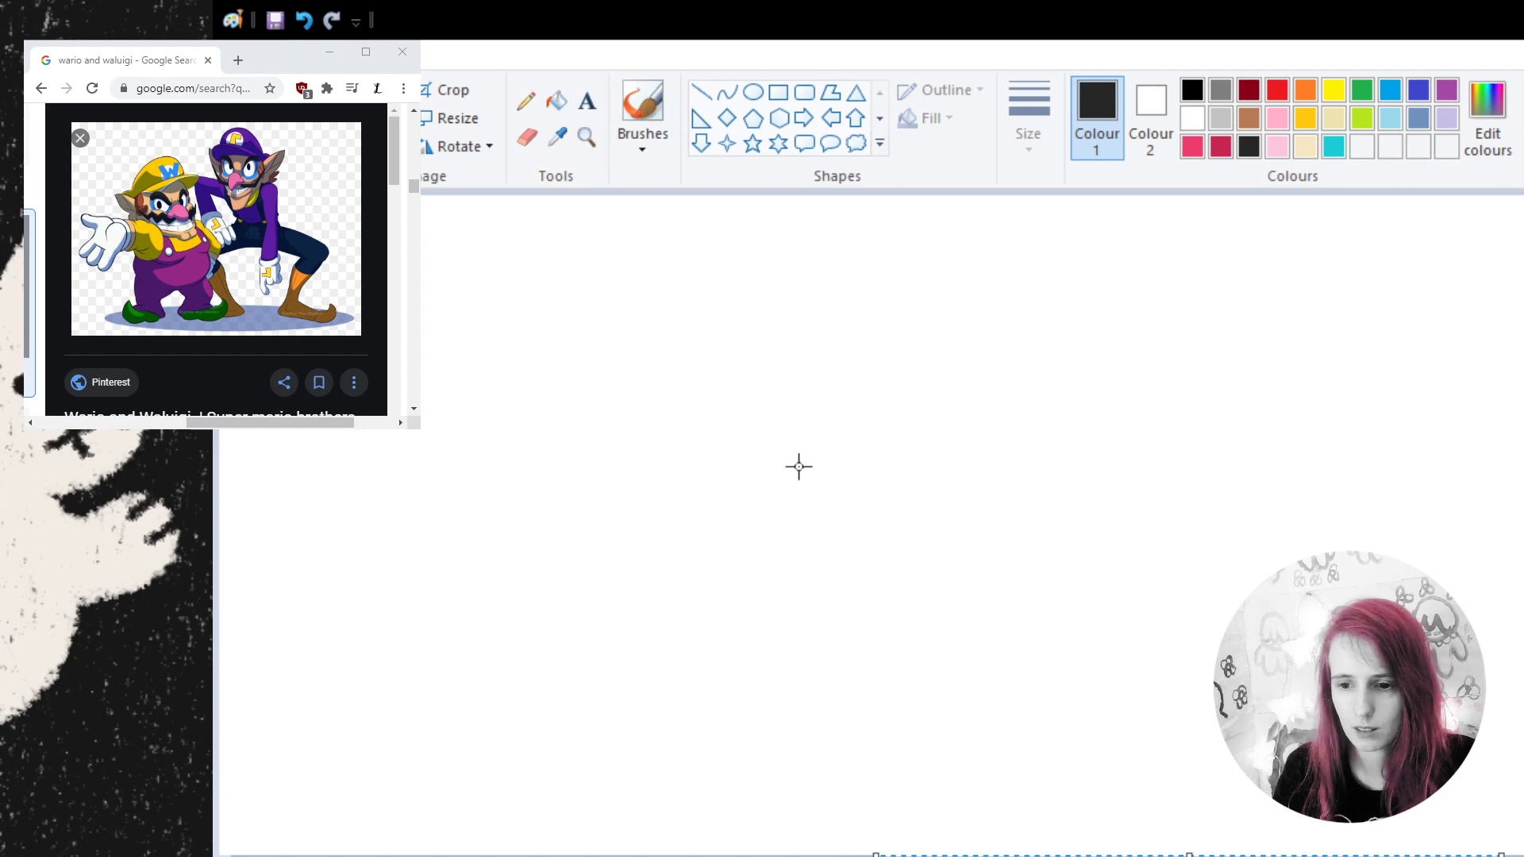
{"action": "left_click", "coordinate": [643, 111]}
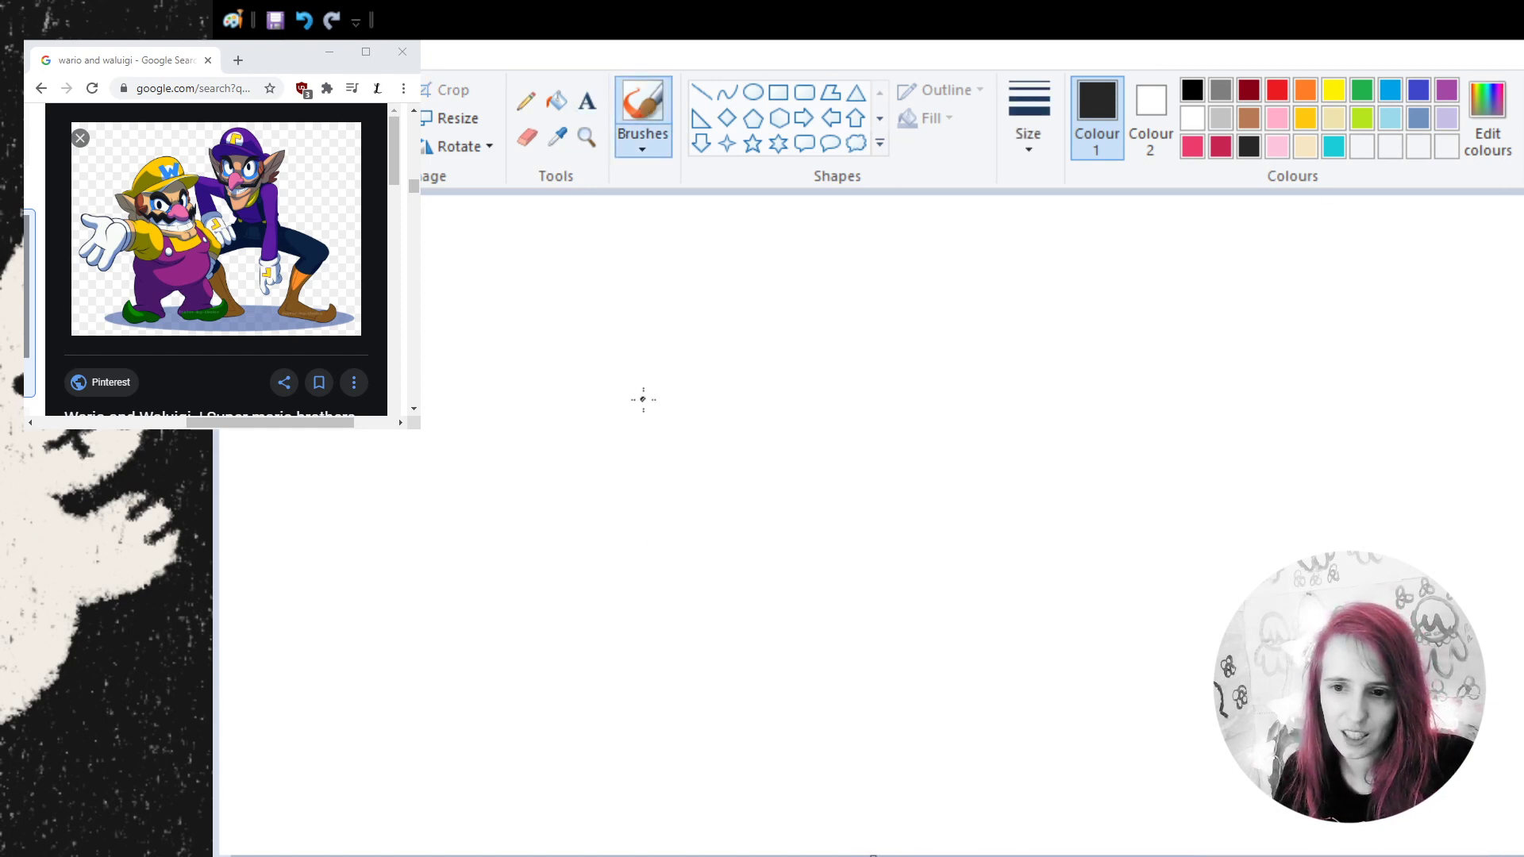
{"action": "mouse_move", "coordinate": [675, 401]}
{"action": "left_mouse_down"}
{"action": "mouse_move", "coordinate": [743, 354]}
{"action": "mouse_move", "coordinate": [649, 408]}
{"action": "mouse_move", "coordinate": [803, 382]}
{"action": "mouse_move", "coordinate": [685, 416]}
{"action": "left_mouse_up"}
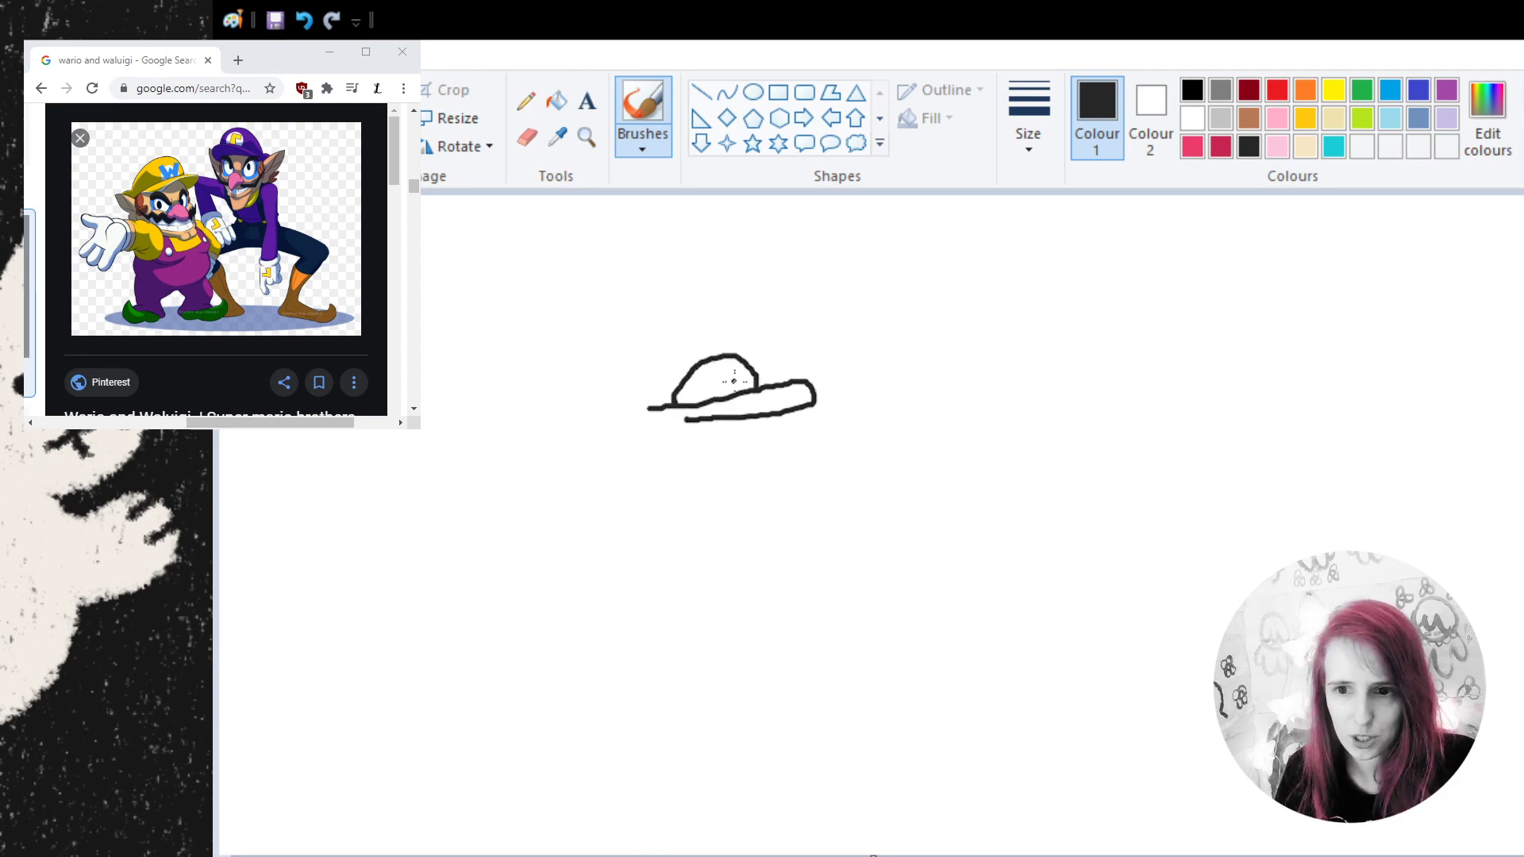
{"action": "left_click_drag", "start_coordinate": [746, 388], "coordinate": [751, 367]}
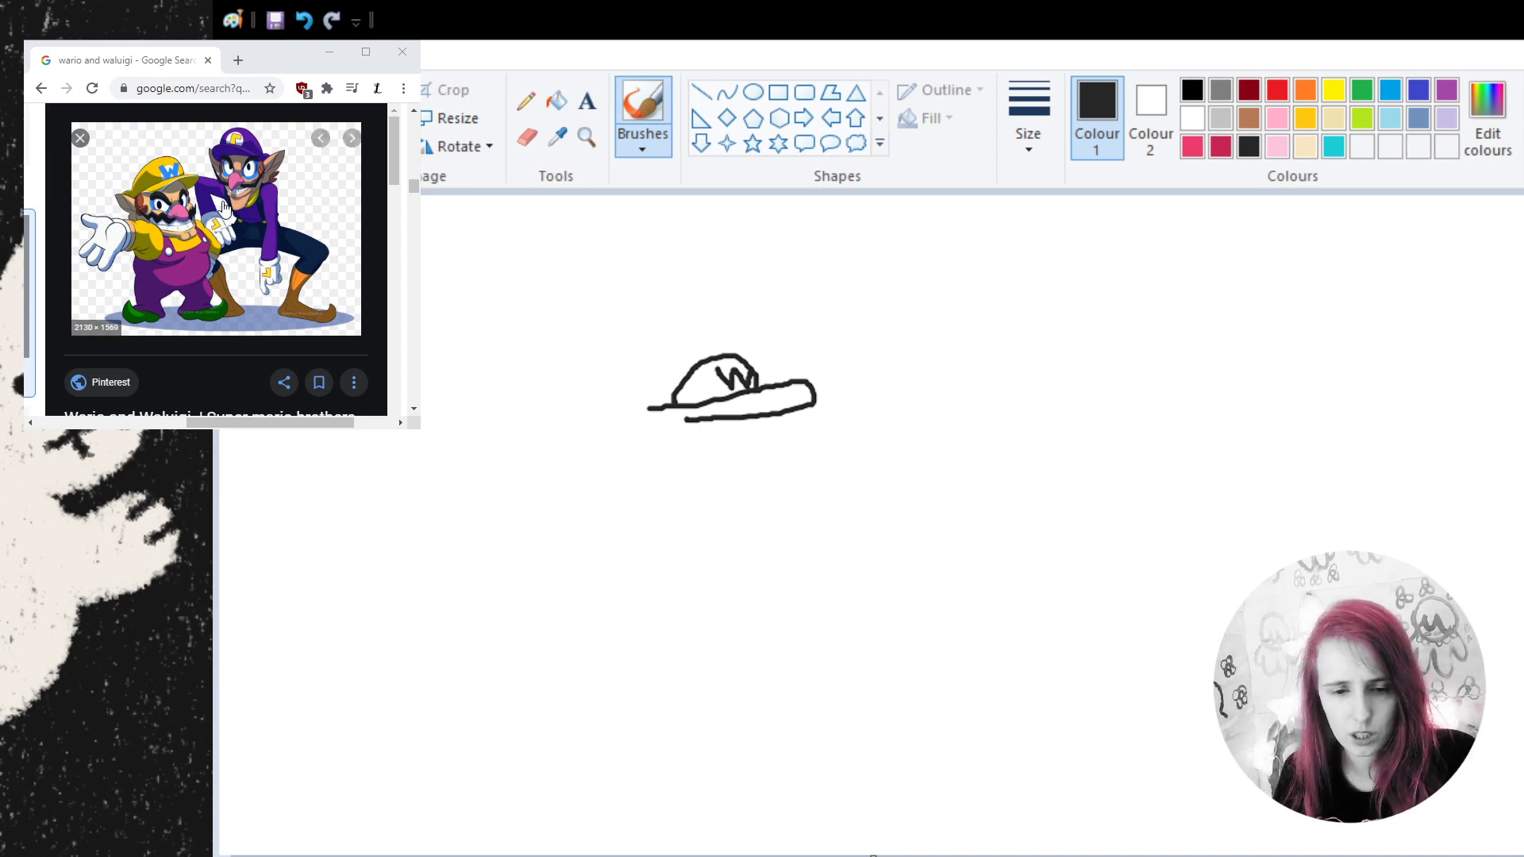
{"action": "scroll", "coordinate": [232, 318], "scroll_direction": "down", "scroll_amount": 4}
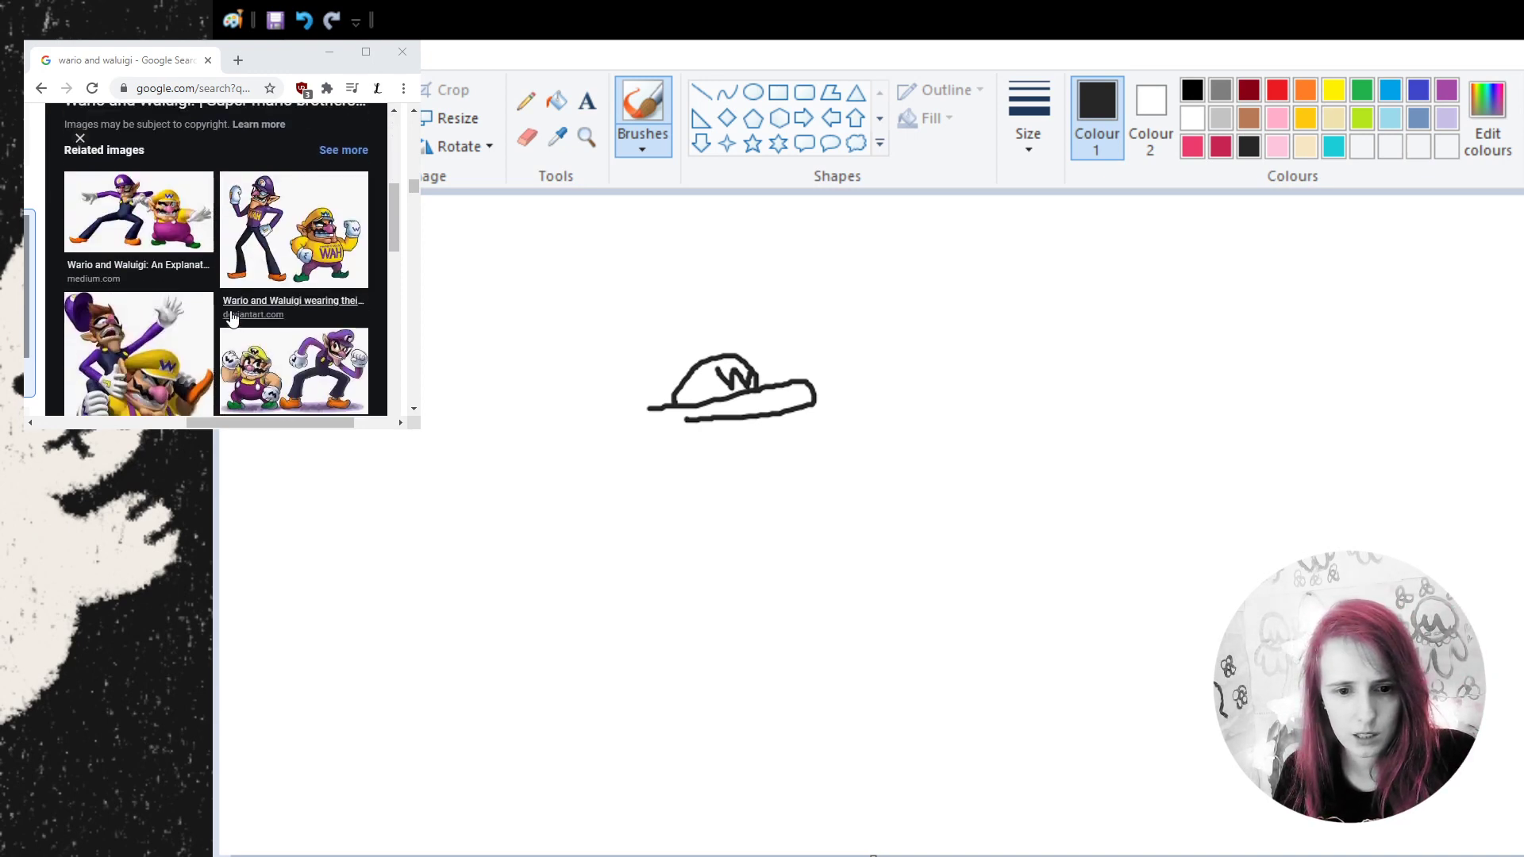
{"action": "scroll", "coordinate": [238, 317], "scroll_direction": "down", "scroll_amount": 2}
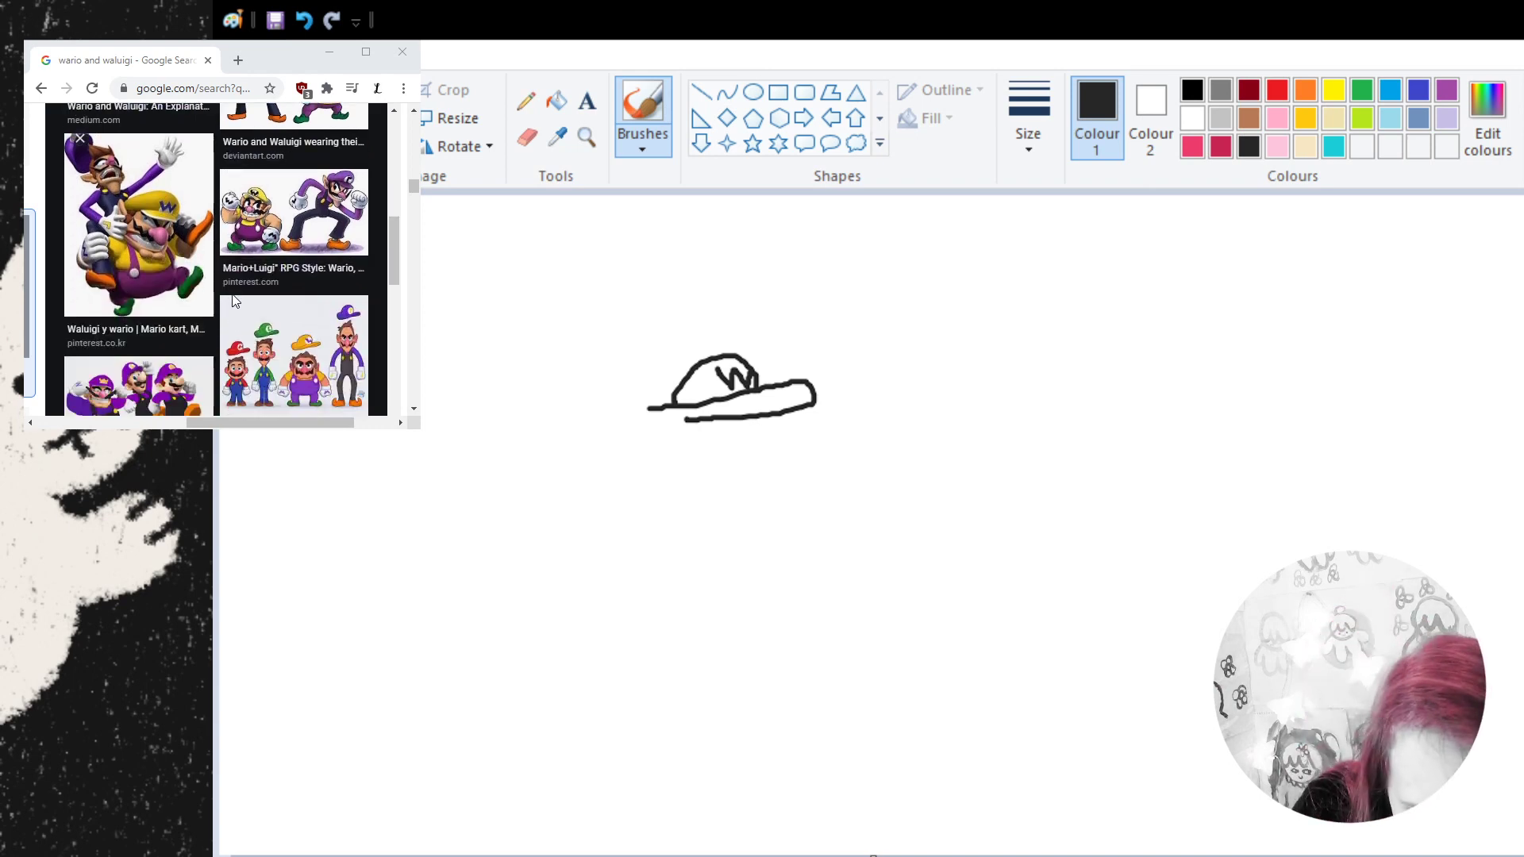
{"action": "scroll", "coordinate": [233, 296], "scroll_direction": "up", "scroll_amount": 6}
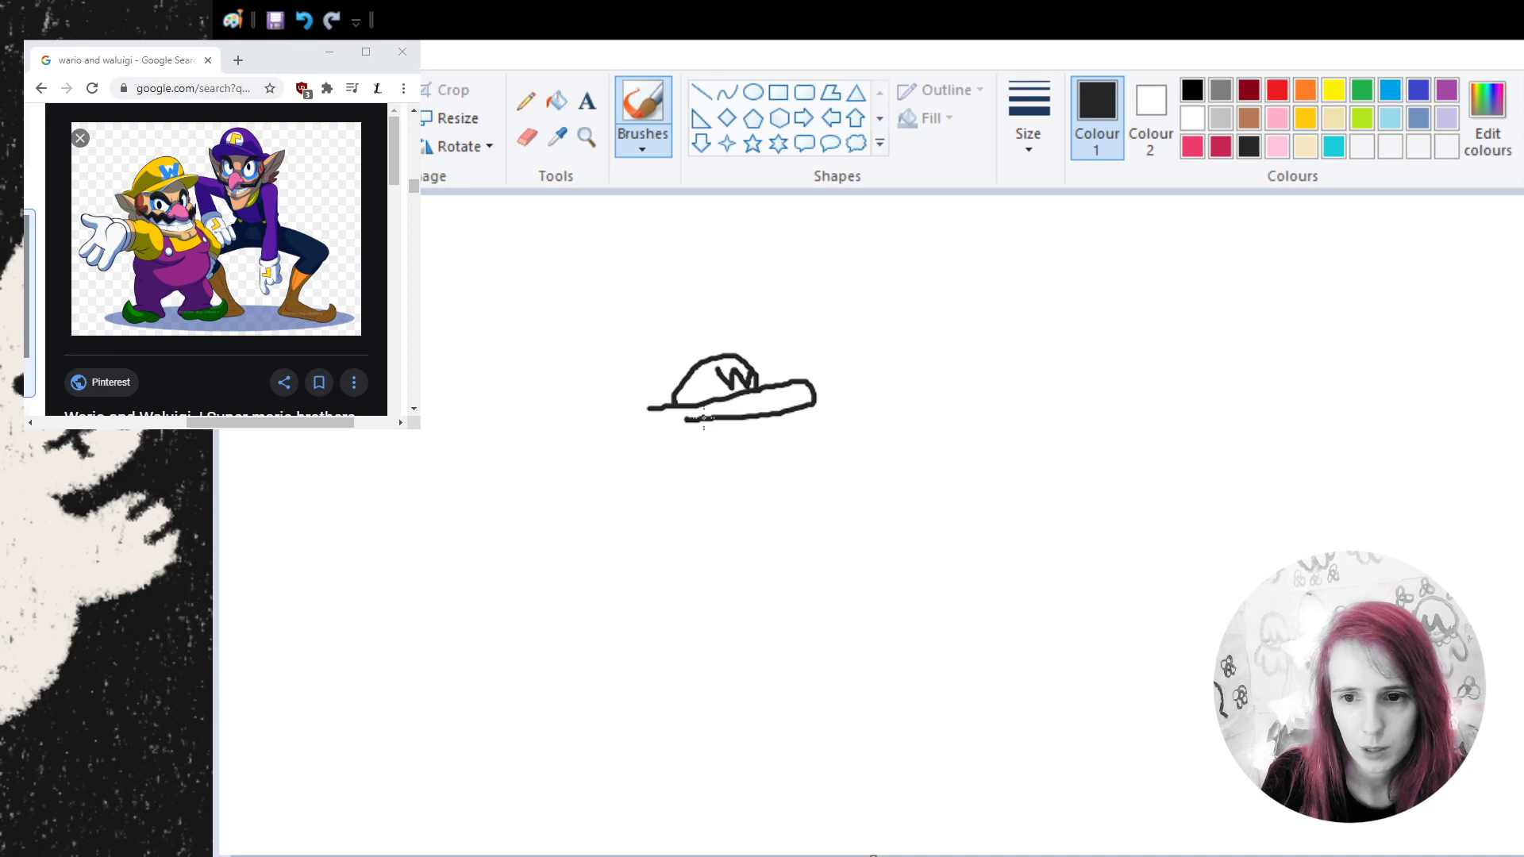
- Draw the sideburn, both eyes with pupils, and the bulbous nose beneath the cap's brim, redoing the first nose stroke
{"action": "mouse_move", "coordinate": [702, 418]}
{"action": "left_mouse_down"}
{"action": "mouse_move", "coordinate": [716, 450]}
{"action": "mouse_move", "coordinate": [694, 452]}
{"action": "mouse_move", "coordinate": [684, 416]}
{"action": "mouse_move", "coordinate": [758, 433]}
{"action": "mouse_move", "coordinate": [789, 409]}
{"action": "mouse_move", "coordinate": [774, 435]}
{"action": "mouse_move", "coordinate": [781, 413]}
{"action": "mouse_move", "coordinate": [796, 445]}
{"action": "mouse_move", "coordinate": [763, 460]}
{"action": "mouse_move", "coordinate": [805, 463]}
{"action": "left_mouse_up"}
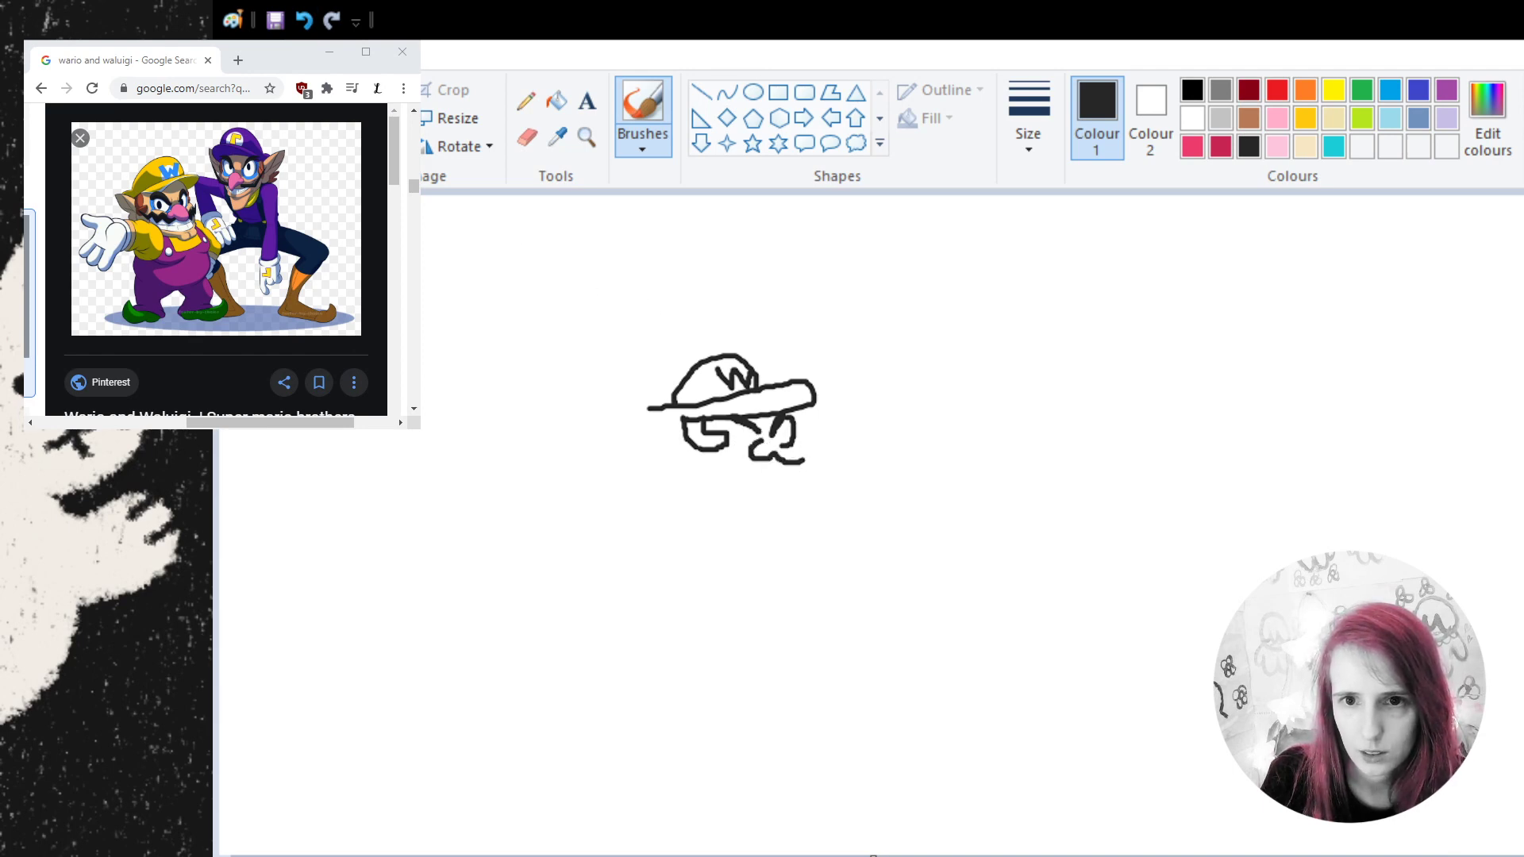
{"action": "left_click", "coordinate": [304, 20]}
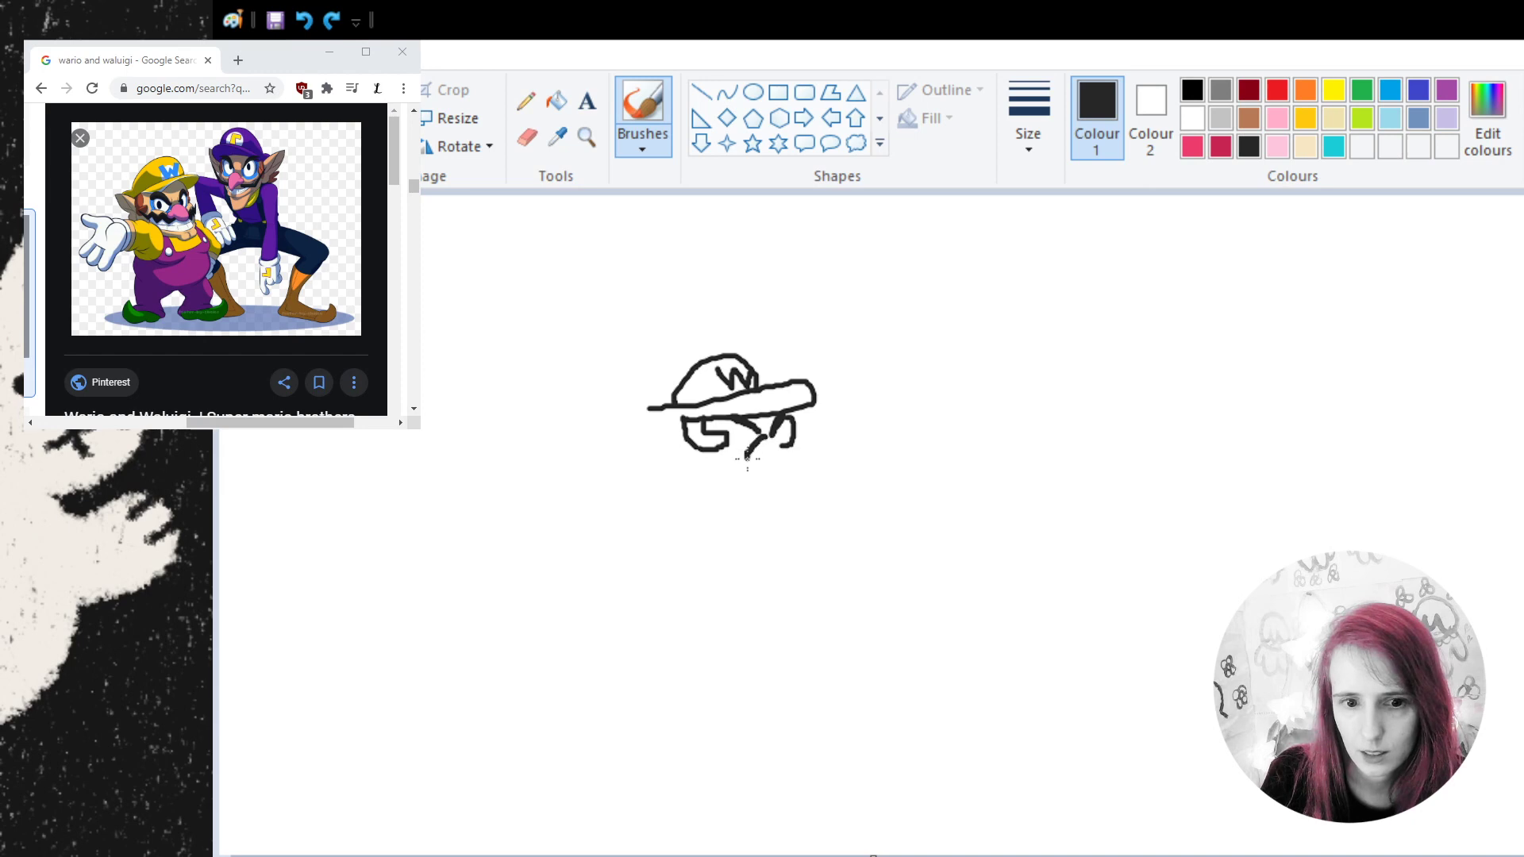
{"action": "mouse_move", "coordinate": [747, 459]}
{"action": "left_mouse_down"}
{"action": "mouse_move", "coordinate": [794, 465]}
{"action": "mouse_move", "coordinate": [766, 435]}
{"action": "left_mouse_up"}
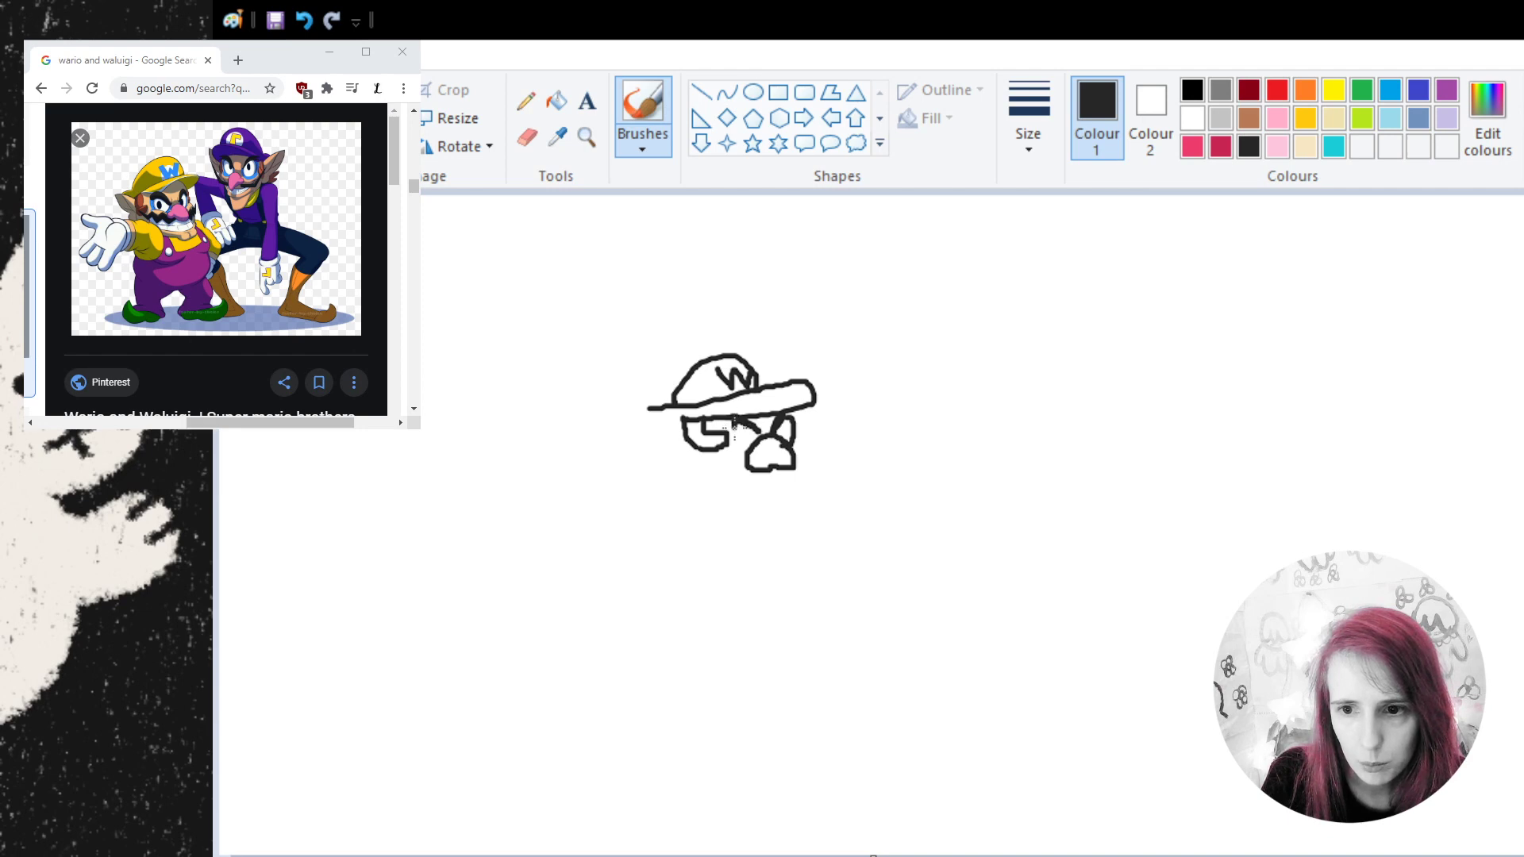
{"action": "mouse_move", "coordinate": [732, 422]}
{"action": "left_mouse_down"}
{"action": "mouse_move", "coordinate": [718, 421]}
{"action": "mouse_move", "coordinate": [762, 436]}
{"action": "left_mouse_up"}
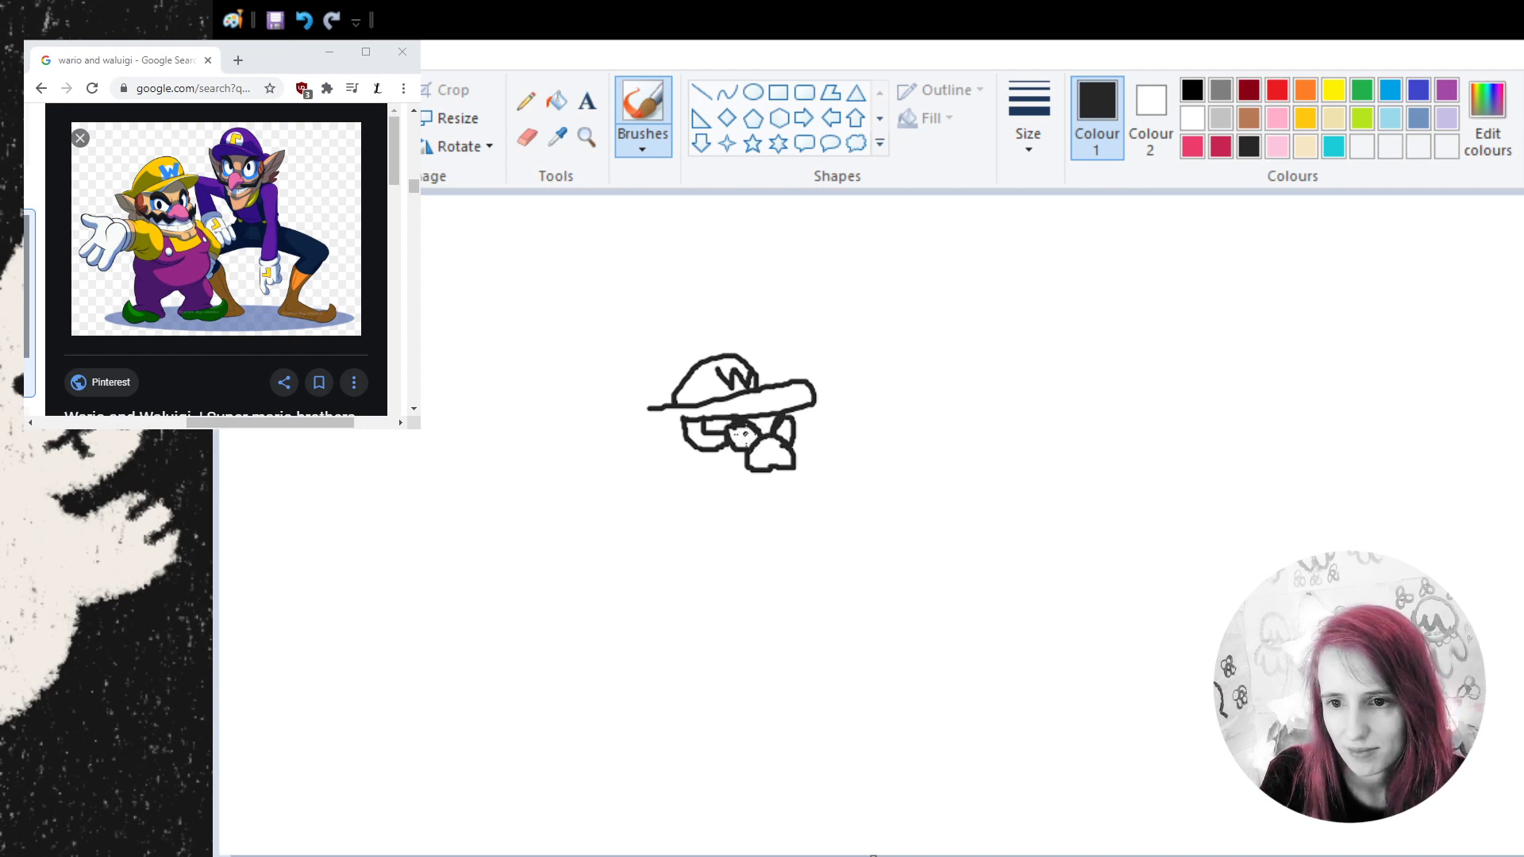
{"action": "left_click_drag", "start_coordinate": [744, 433], "coordinate": [787, 438]}
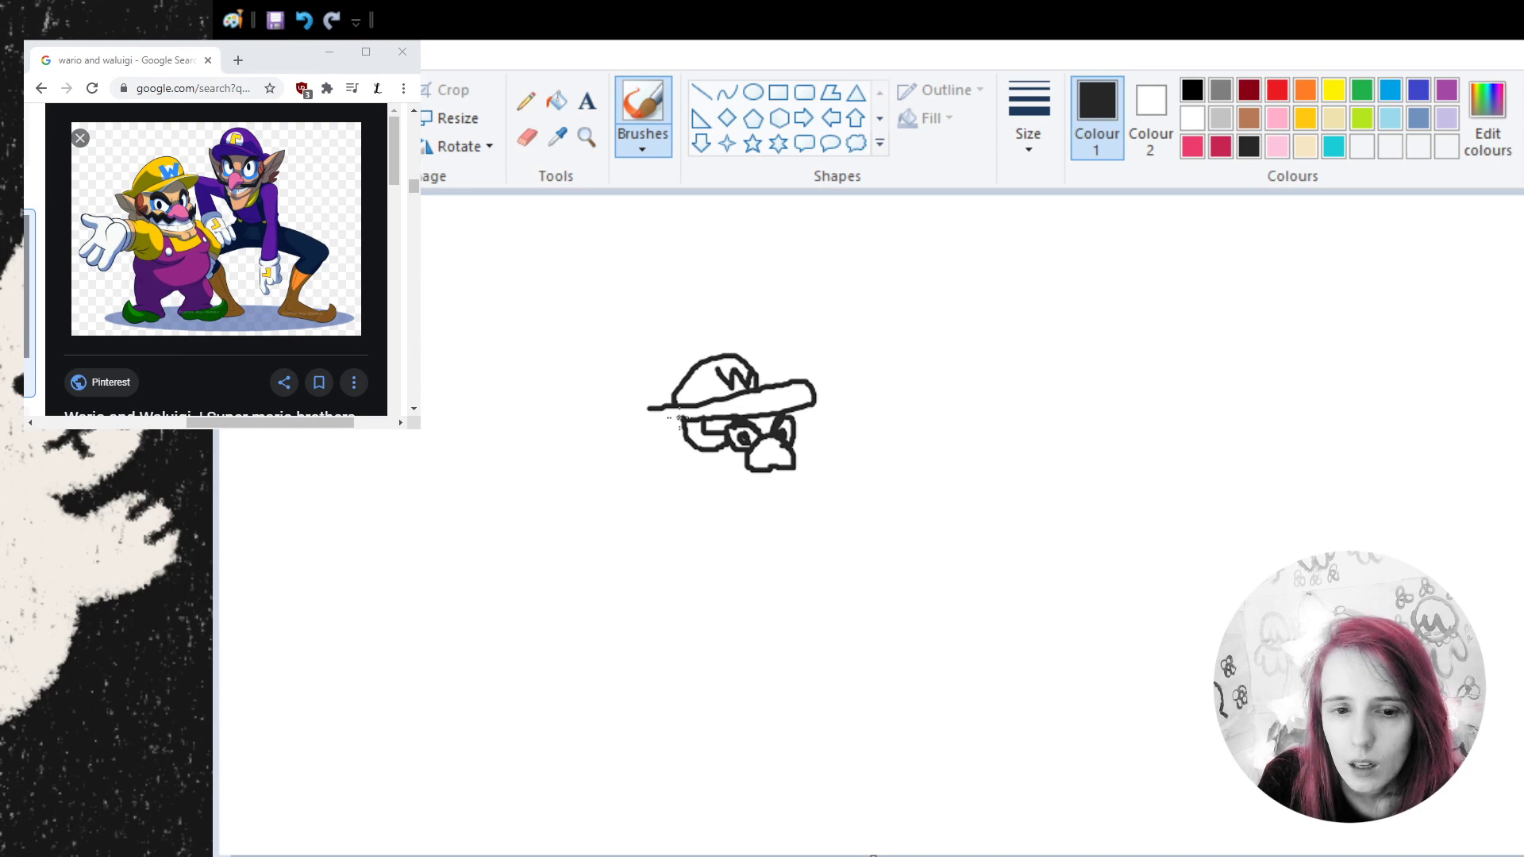
- Add Wario's pointed ear behind the sideburn and the zigzag moustache on both sides of the nose
{"action": "mouse_move", "coordinate": [680, 417]}
{"action": "left_mouse_down"}
{"action": "mouse_move", "coordinate": [627, 402]}
{"action": "mouse_move", "coordinate": [682, 463]}
{"action": "mouse_move", "coordinate": [640, 409]}
{"action": "mouse_move", "coordinate": [682, 439]}
{"action": "left_mouse_up"}
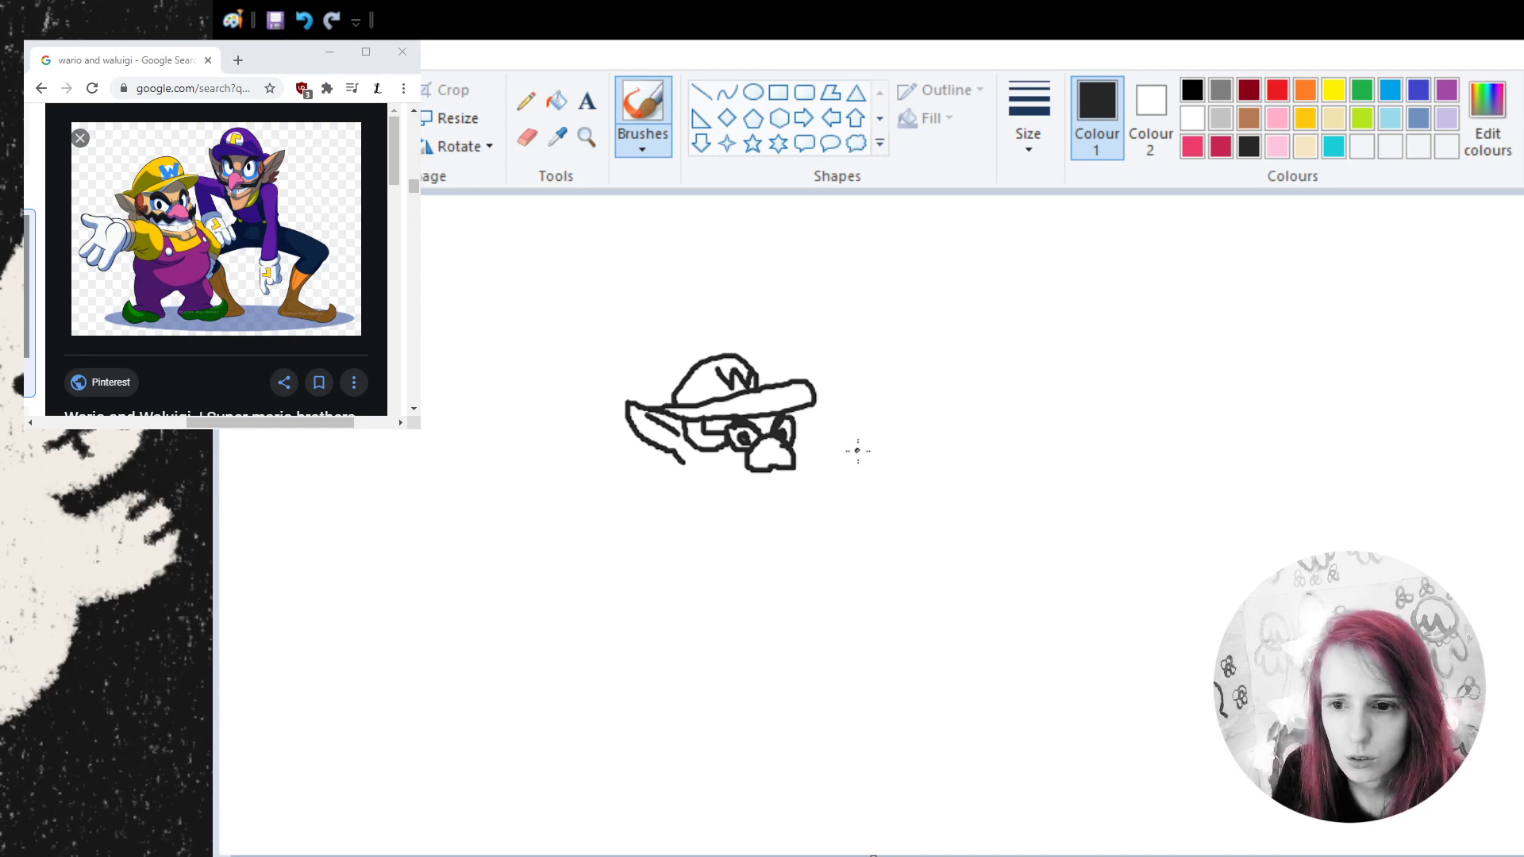
{"action": "mouse_move", "coordinate": [793, 451]}
{"action": "left_mouse_down"}
{"action": "mouse_move", "coordinate": [849, 429]}
{"action": "mouse_move", "coordinate": [807, 471]}
{"action": "left_mouse_up"}
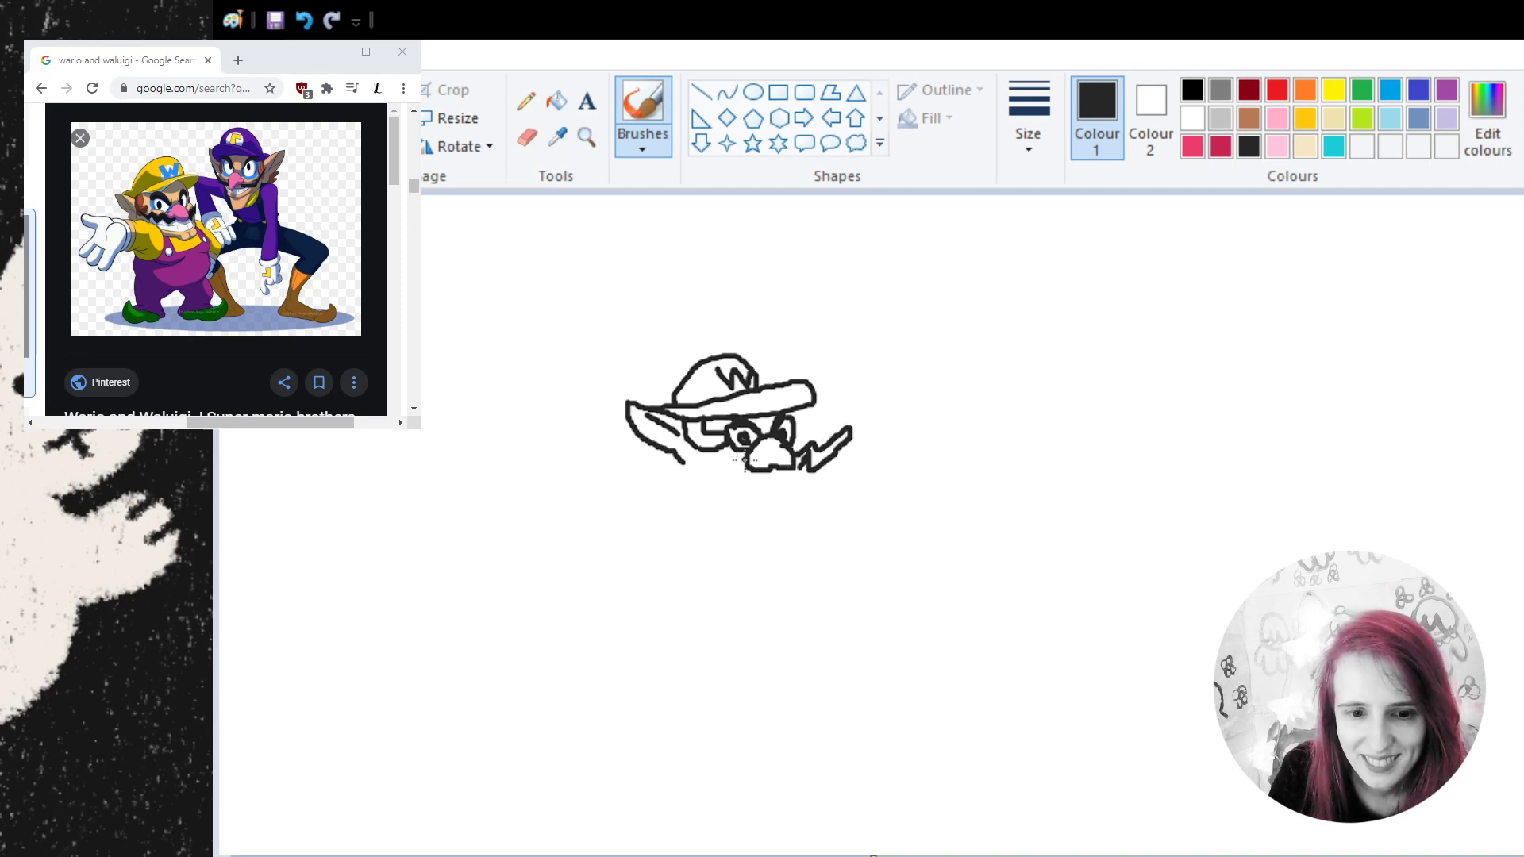
{"action": "mouse_move", "coordinate": [746, 458]}
{"action": "left_mouse_down"}
{"action": "mouse_move", "coordinate": [696, 453]}
{"action": "mouse_move", "coordinate": [688, 473]}
{"action": "mouse_move", "coordinate": [665, 456]}
{"action": "mouse_move", "coordinate": [681, 484]}
{"action": "mouse_move", "coordinate": [790, 471]}
{"action": "left_mouse_up"}
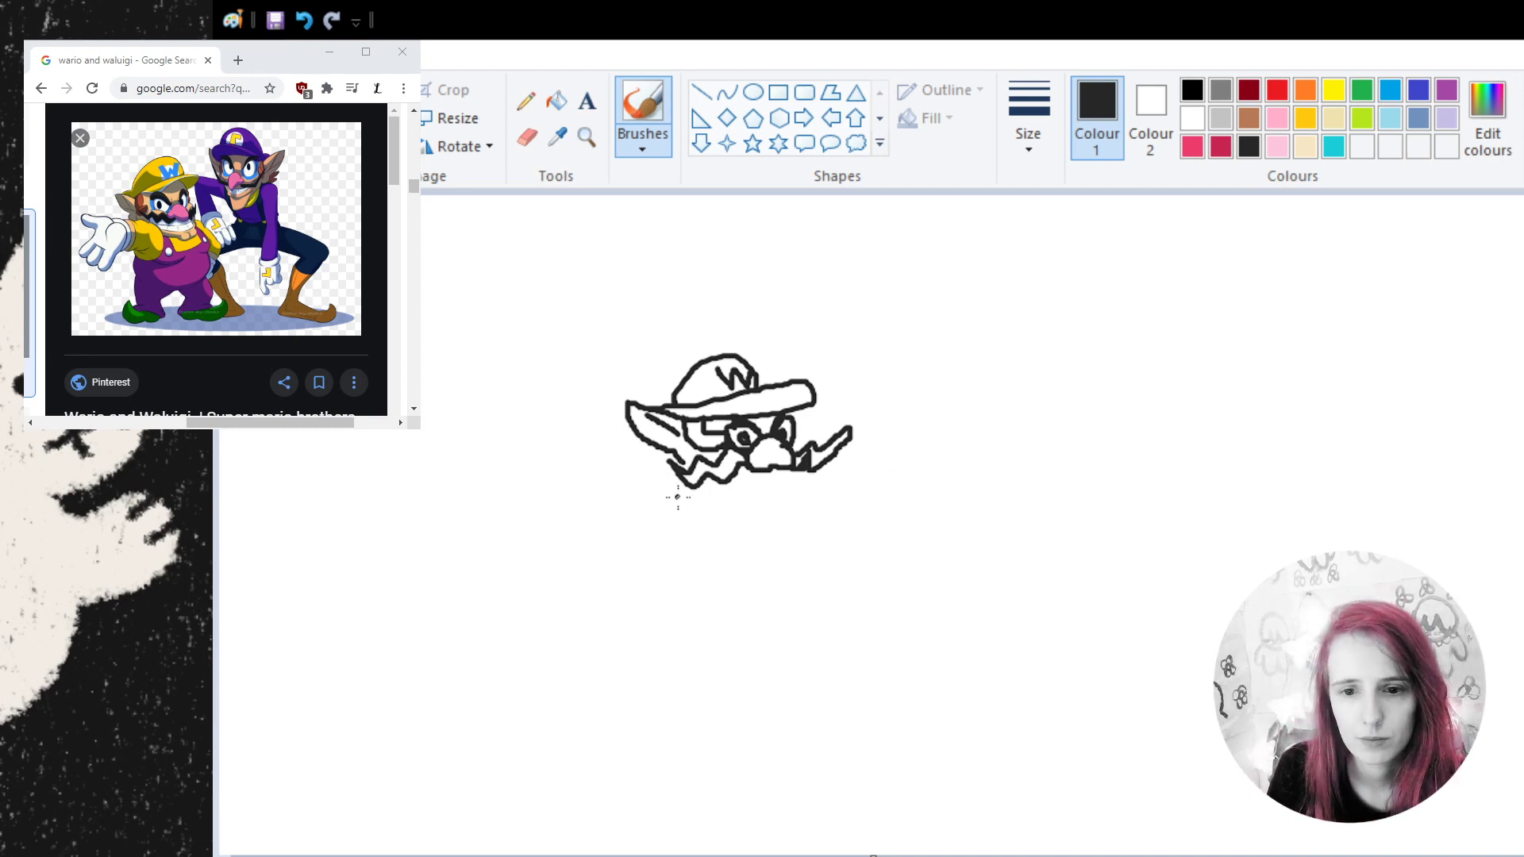
{"action": "mouse_move", "coordinate": [680, 475]}
{"action": "left_mouse_down"}
{"action": "mouse_move", "coordinate": [655, 479]}
{"action": "mouse_move", "coordinate": [689, 531]}
{"action": "mouse_move", "coordinate": [712, 514]}
{"action": "mouse_move", "coordinate": [748, 524]}
{"action": "mouse_move", "coordinate": [751, 494]}
{"action": "left_mouse_up"}
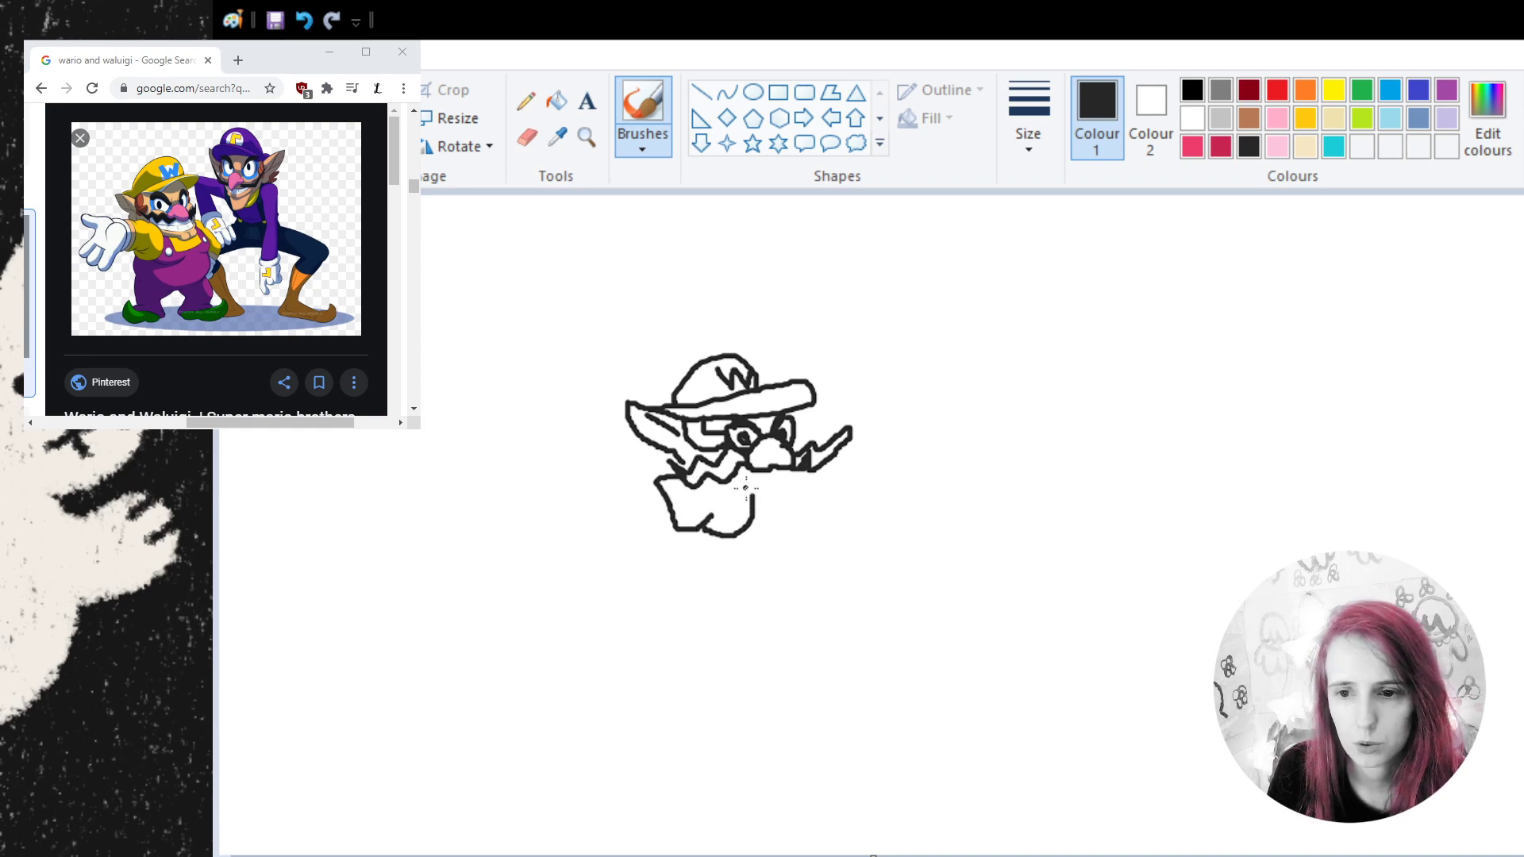
{"action": "left_click", "coordinate": [304, 22]}
{"action": "left_click", "coordinate": [305, 21]}
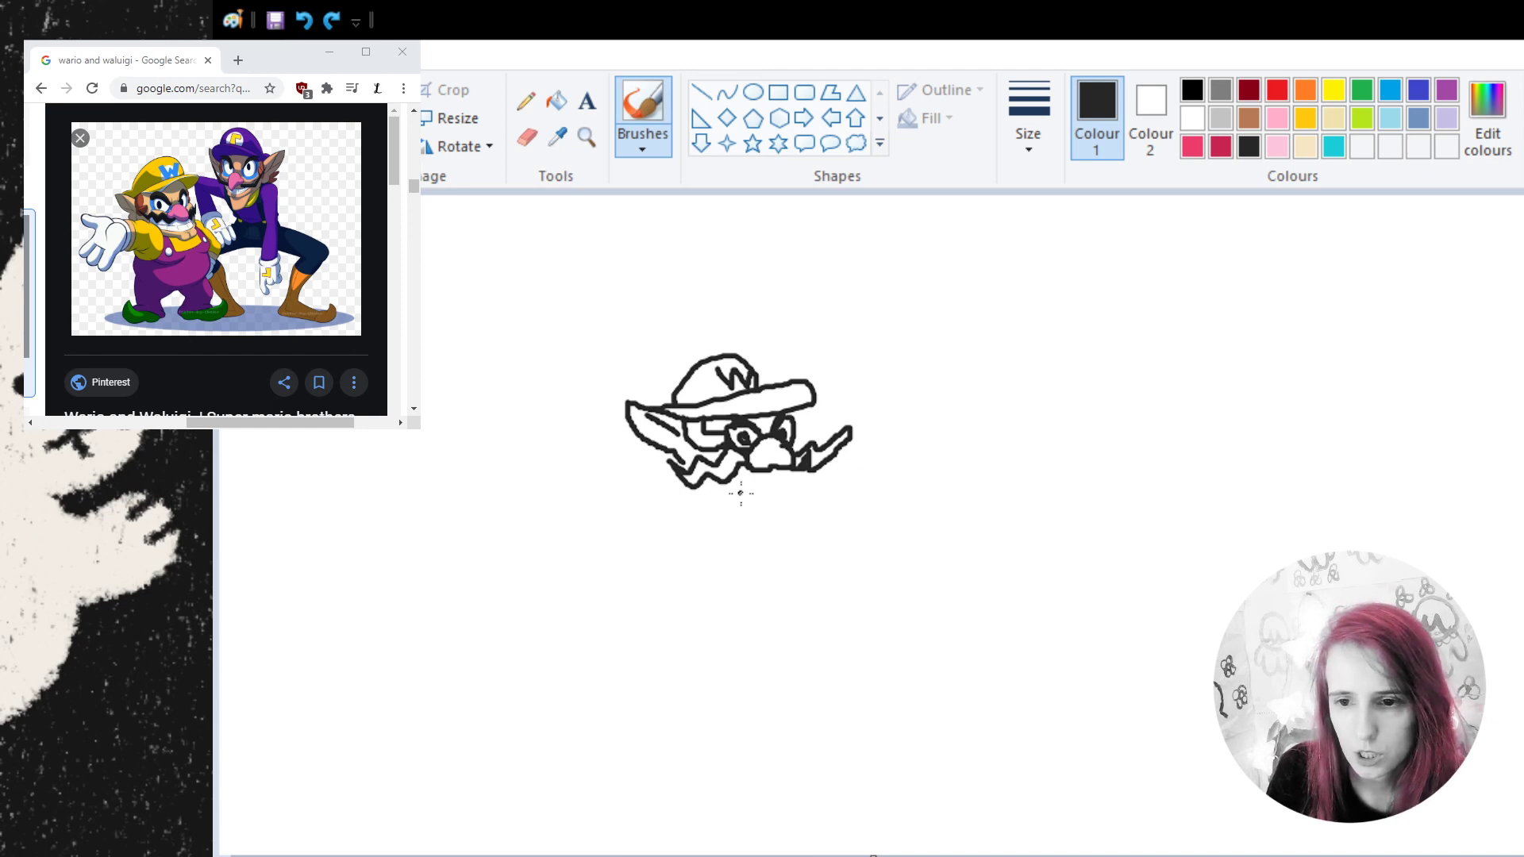
- Draw Wario's toothy grin and chin, plus his collar and bent arm with a raised gloved hand, redoing the stroke under the chin
{"action": "mouse_move", "coordinate": [726, 481]}
{"action": "left_mouse_down"}
{"action": "mouse_move", "coordinate": [774, 489]}
{"action": "mouse_move", "coordinate": [797, 470]}
{"action": "mouse_move", "coordinate": [718, 476]}
{"action": "mouse_move", "coordinate": [751, 496]}
{"action": "mouse_move", "coordinate": [782, 489]}
{"action": "mouse_move", "coordinate": [720, 492]}
{"action": "mouse_move", "coordinate": [778, 515]}
{"action": "mouse_move", "coordinate": [783, 497]}
{"action": "mouse_move", "coordinate": [798, 516]}
{"action": "mouse_move", "coordinate": [797, 491]}
{"action": "left_mouse_up"}
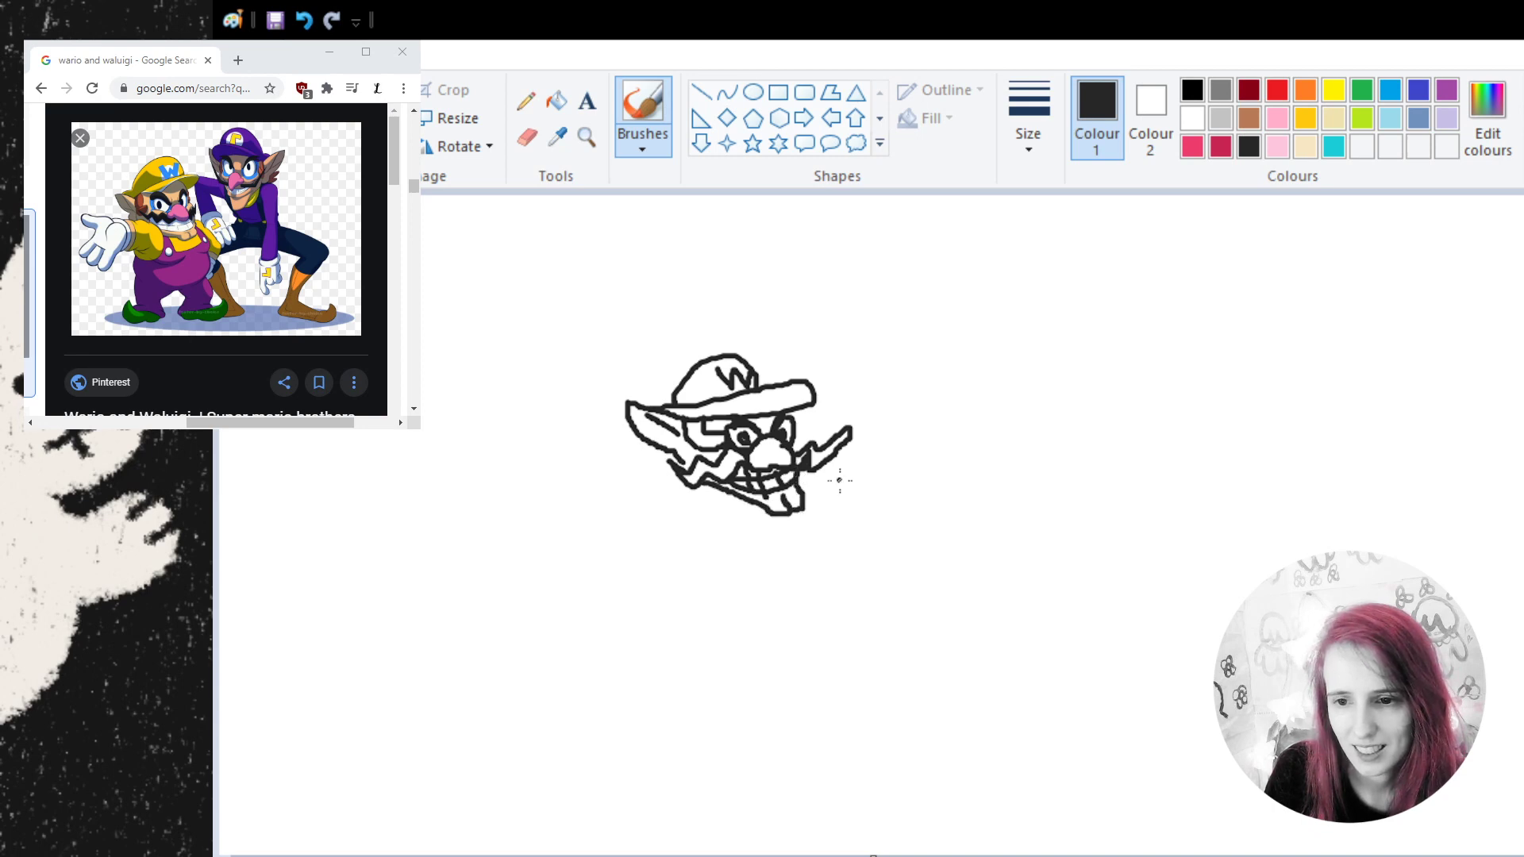
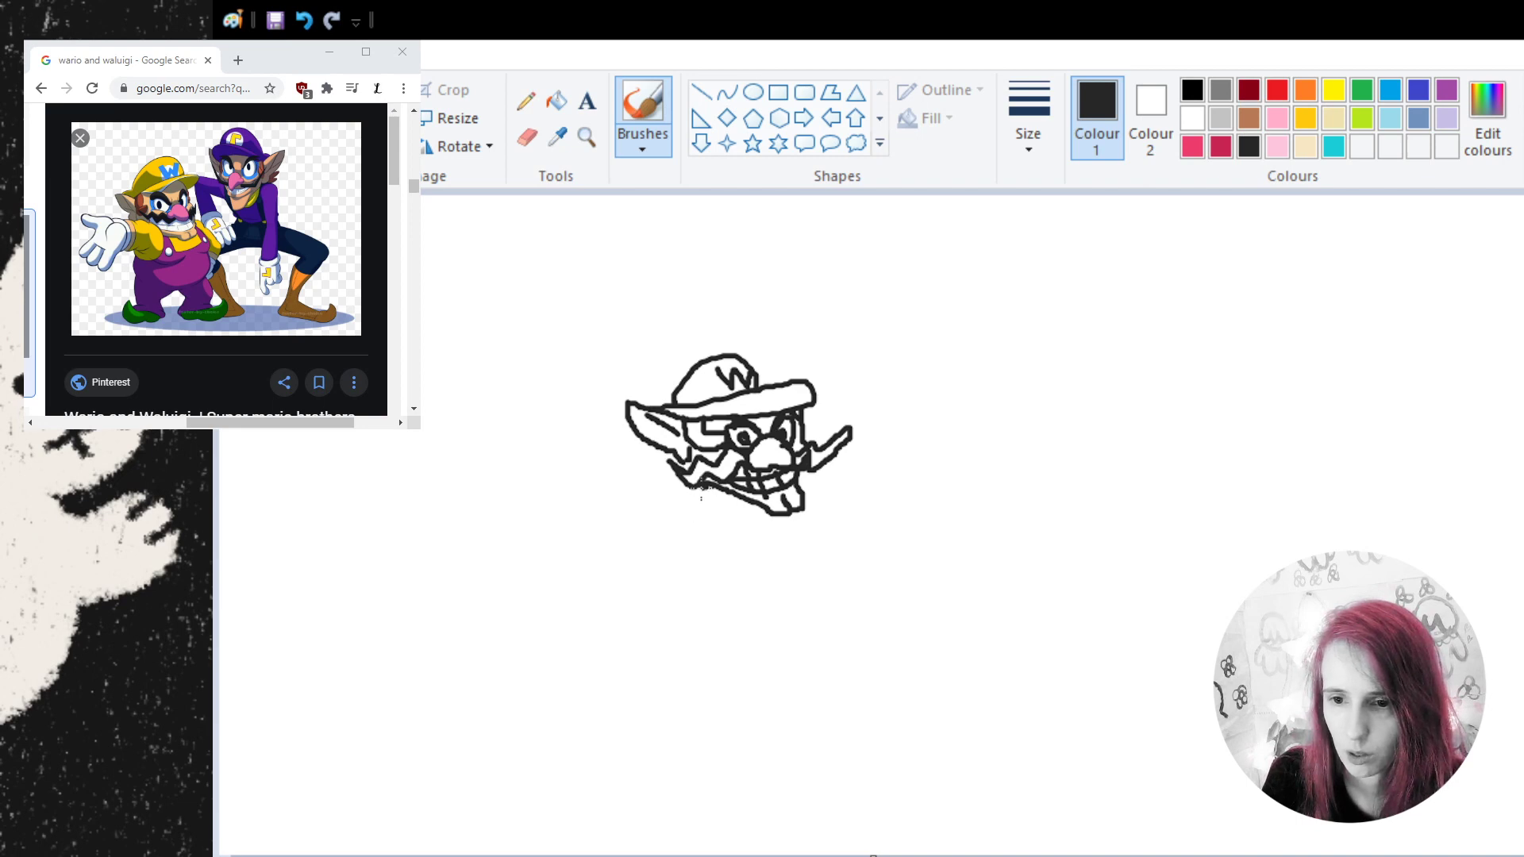
{"action": "mouse_move", "coordinate": [701, 498]}
{"action": "left_mouse_down"}
{"action": "mouse_move", "coordinate": [675, 528]}
{"action": "mouse_move", "coordinate": [706, 548]}
{"action": "mouse_move", "coordinate": [786, 549]}
{"action": "mouse_move", "coordinate": [828, 521]}
{"action": "mouse_move", "coordinate": [817, 477]}
{"action": "mouse_move", "coordinate": [882, 476]}
{"action": "mouse_move", "coordinate": [871, 508]}
{"action": "mouse_move", "coordinate": [884, 516]}
{"action": "mouse_move", "coordinate": [829, 525]}
{"action": "left_mouse_up"}
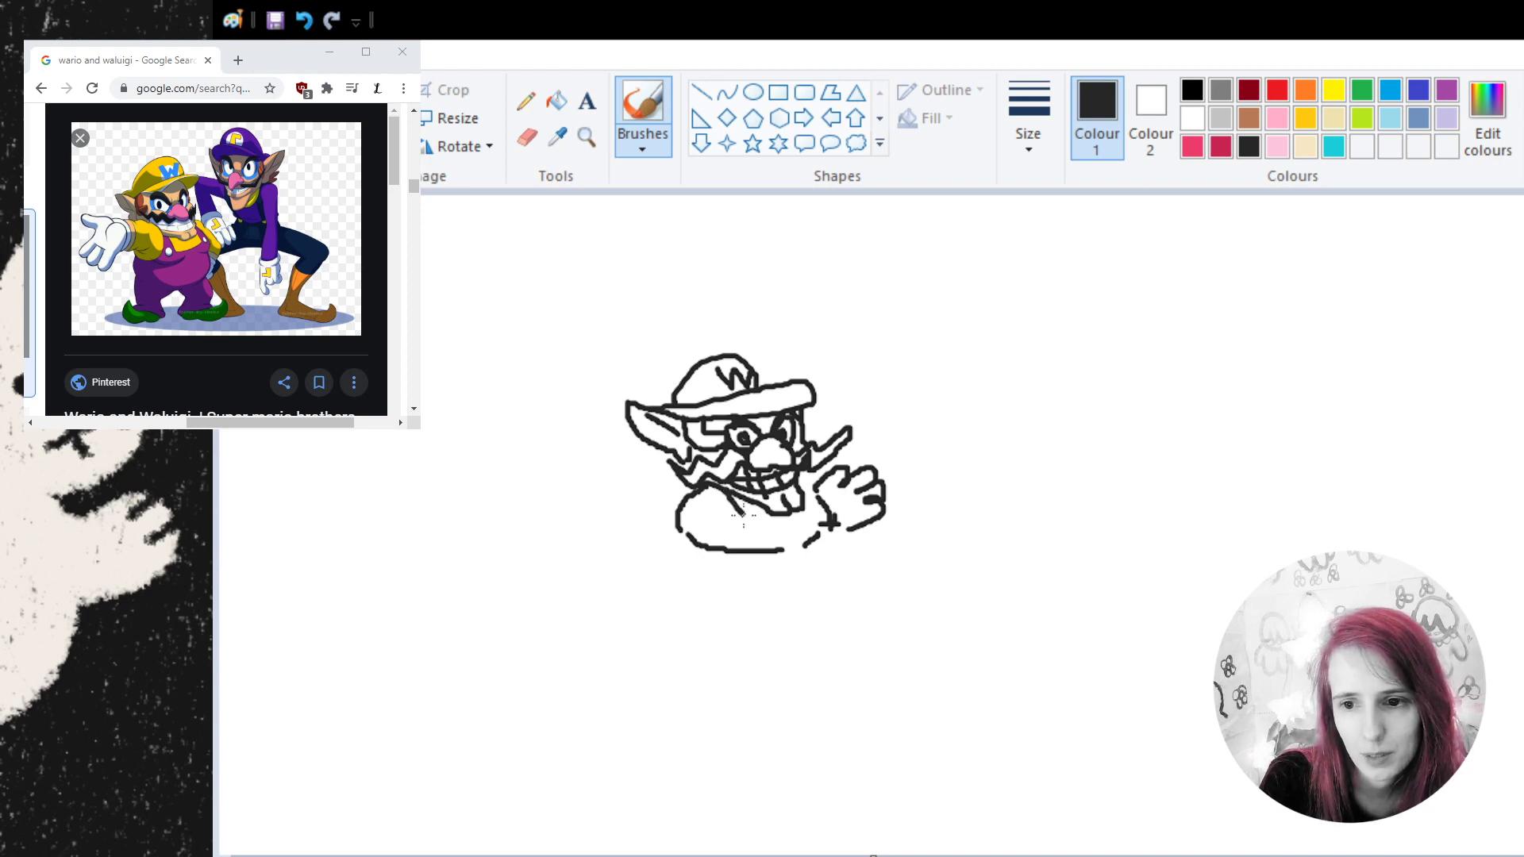
{"action": "left_click", "coordinate": [304, 20]}
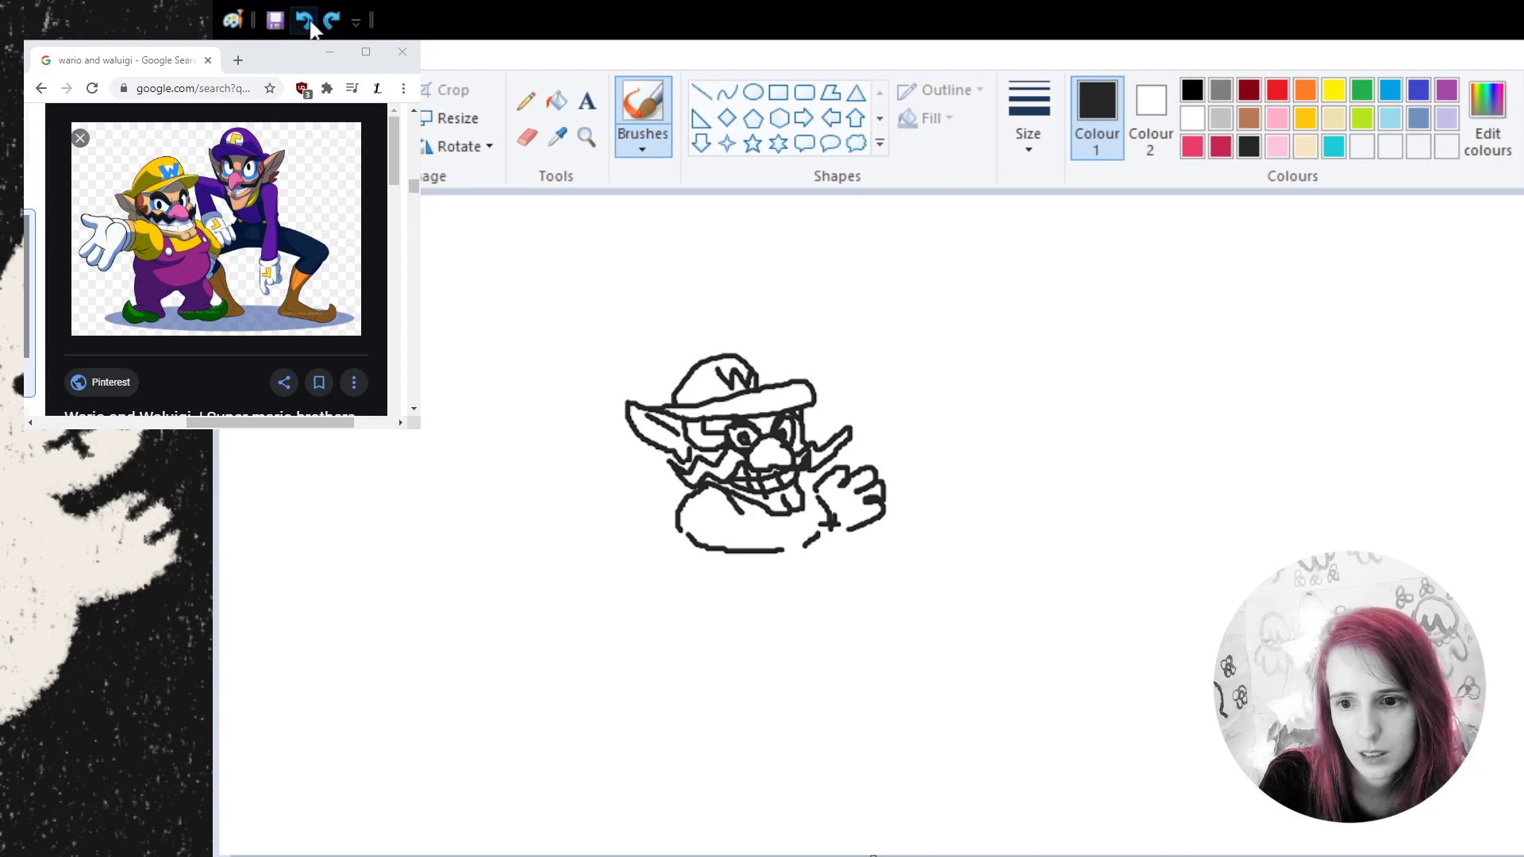
{"action": "left_click", "coordinate": [304, 20]}
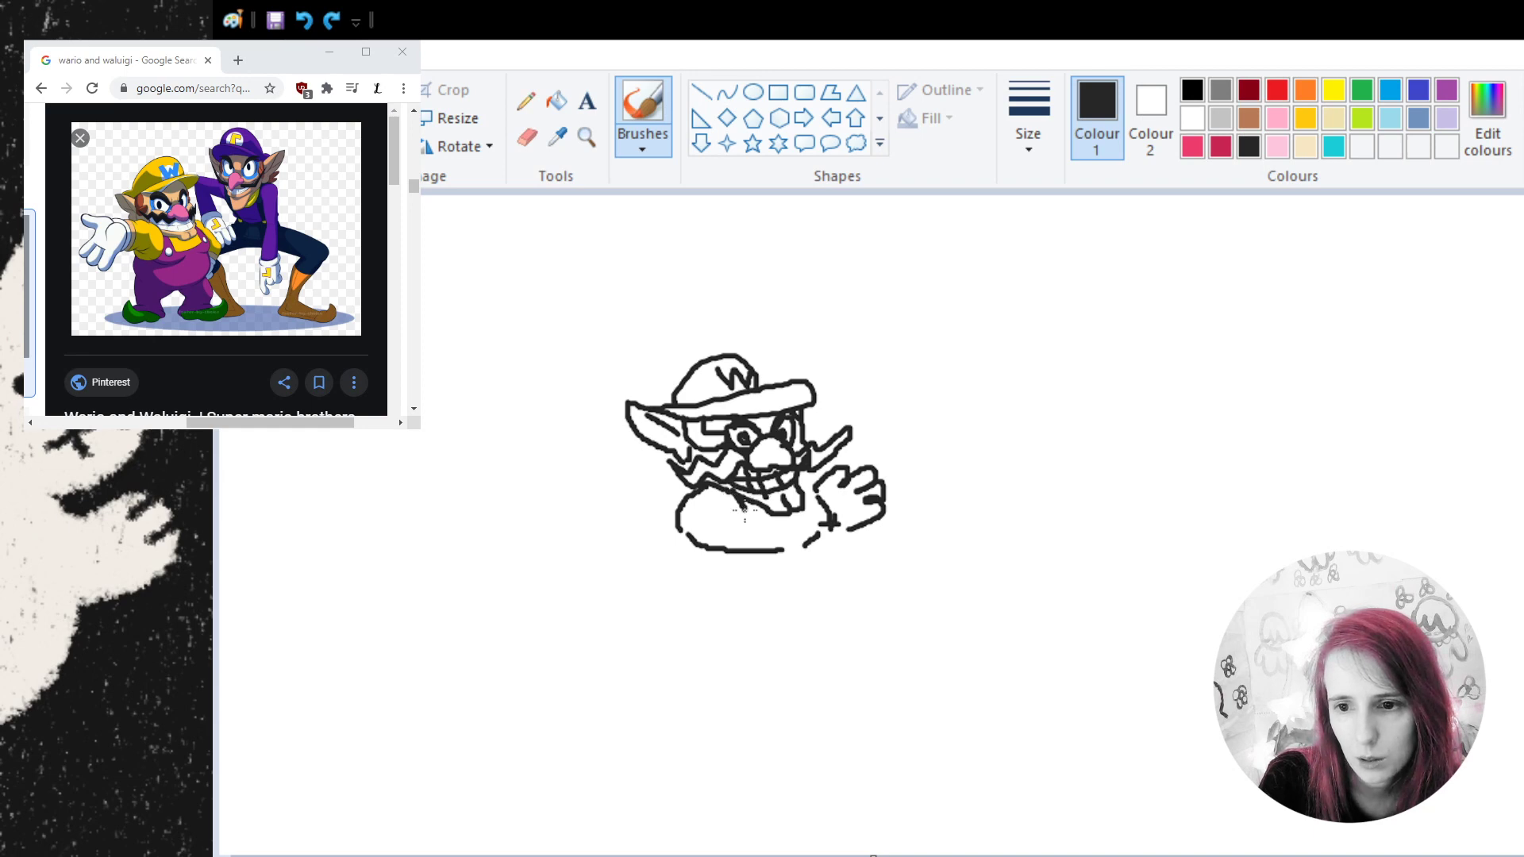
{"action": "mouse_move", "coordinate": [734, 500]}
{"action": "left_mouse_down"}
{"action": "mouse_move", "coordinate": [754, 520]}
{"action": "mouse_move", "coordinate": [775, 505]}
{"action": "mouse_move", "coordinate": [765, 521]}
{"action": "mouse_move", "coordinate": [762, 498]}
{"action": "mouse_move", "coordinate": [813, 505]}
{"action": "left_mouse_up"}
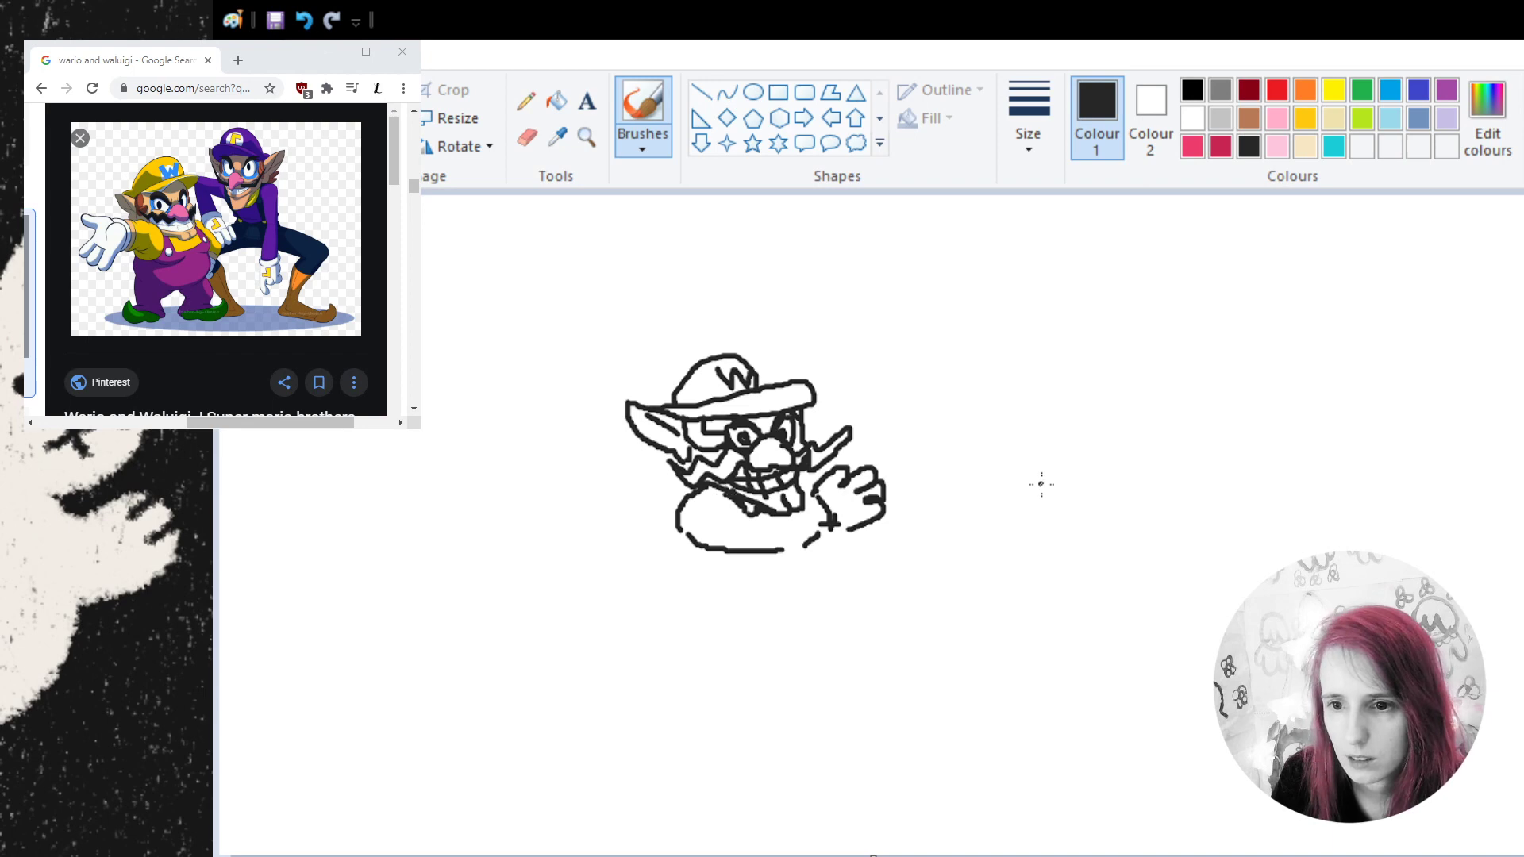
- Outline the sides of Wario's round body and draw Waluigi's arm wrapped around it with the hand on Wario's belly
{"action": "mouse_move", "coordinate": [679, 542]}
{"action": "left_mouse_down"}
{"action": "mouse_move", "coordinate": [704, 562]}
{"action": "mouse_move", "coordinate": [679, 552]}
{"action": "mouse_move", "coordinate": [683, 581]}
{"action": "mouse_move", "coordinate": [711, 602]}
{"action": "left_mouse_up"}
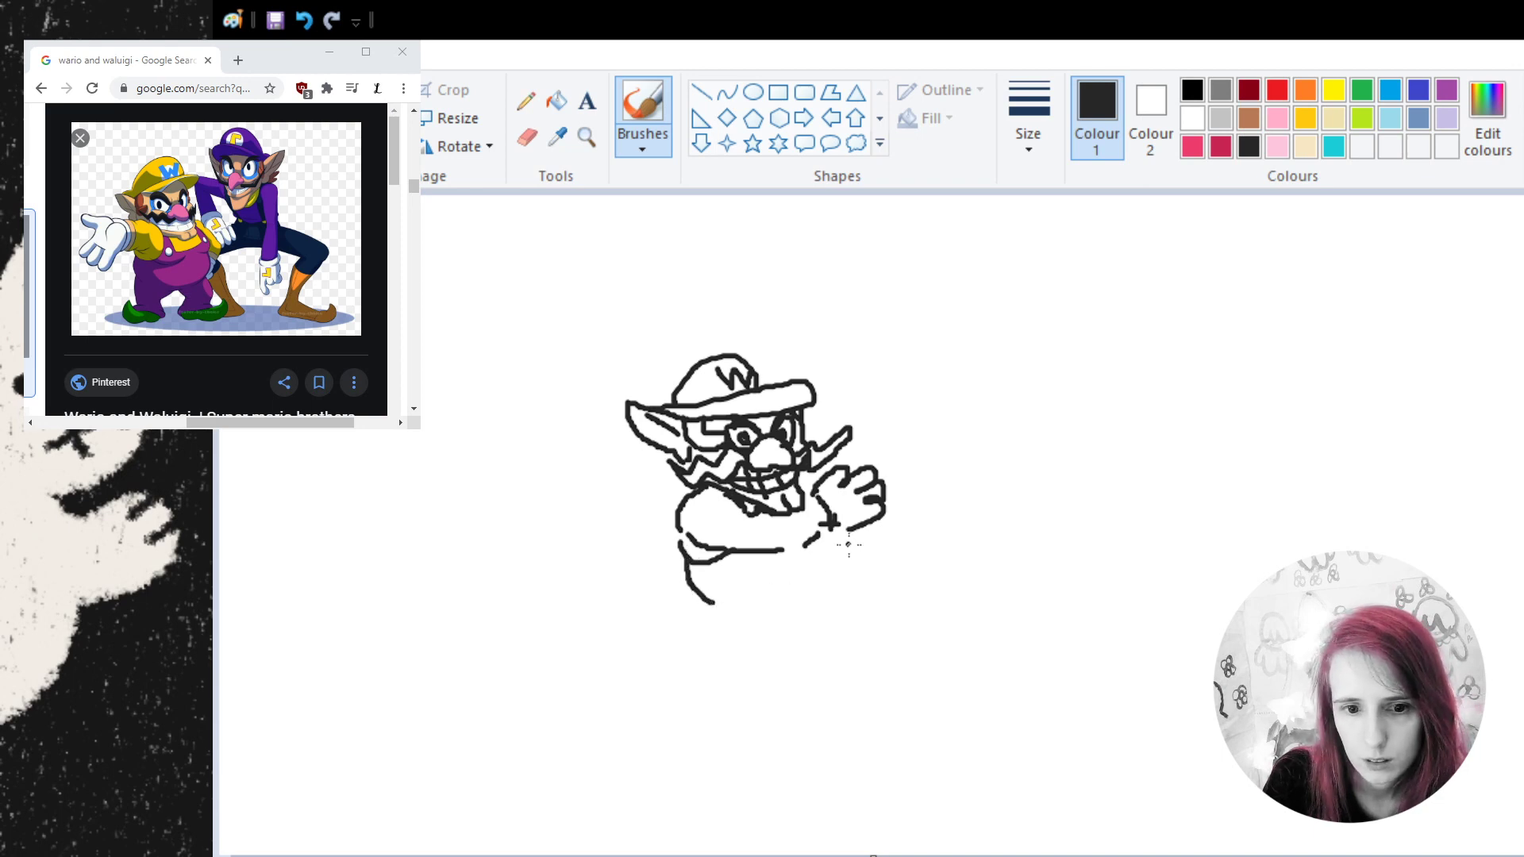
{"action": "left_click_drag", "start_coordinate": [851, 535], "coordinate": [854, 586]}
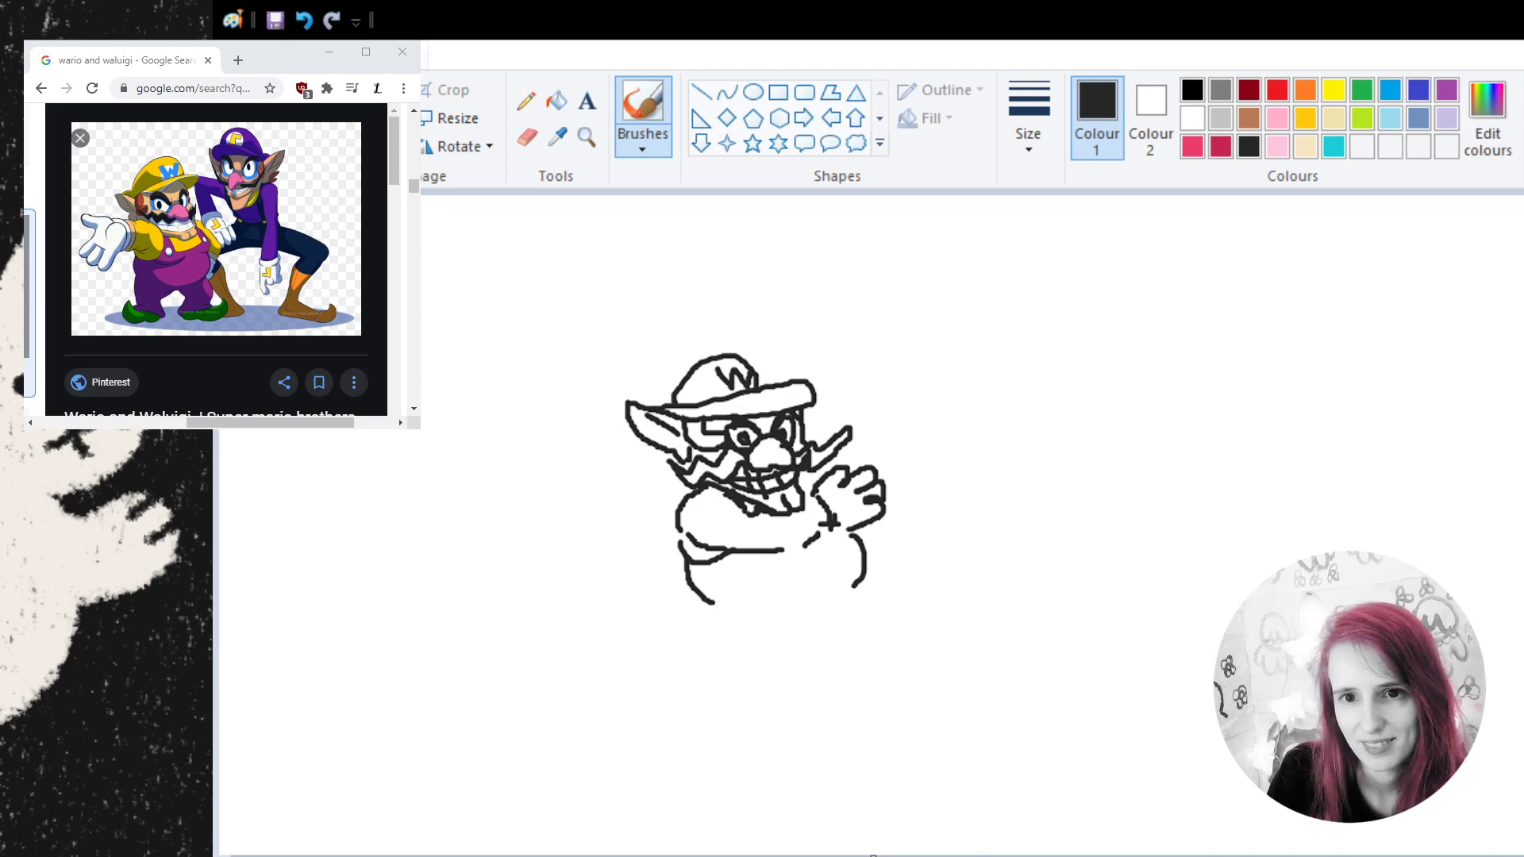
{"action": "left_click", "coordinate": [304, 23]}
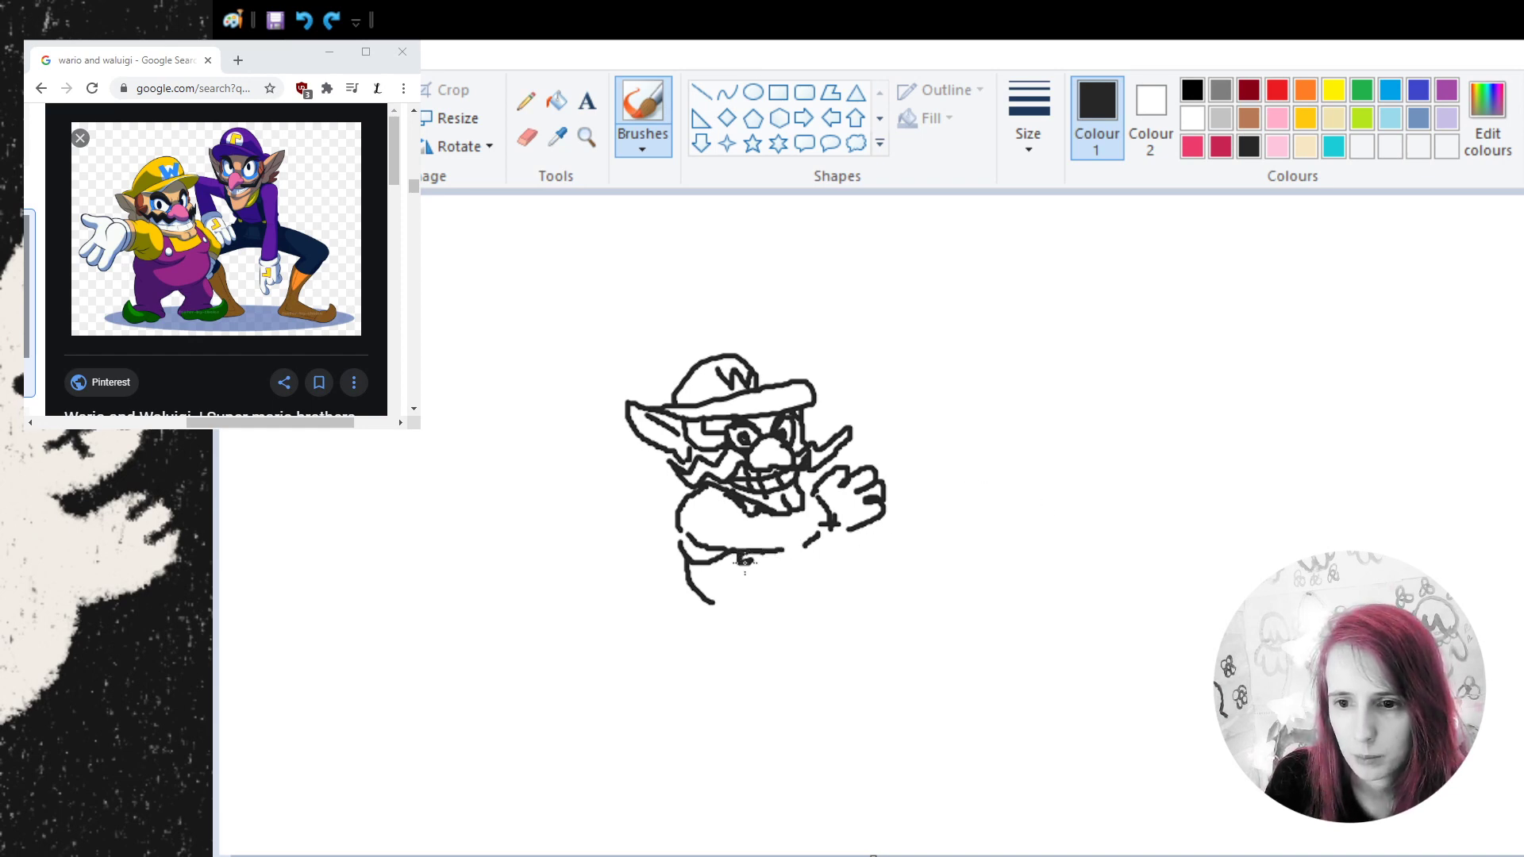
{"action": "mouse_move", "coordinate": [750, 558]}
{"action": "left_mouse_down"}
{"action": "mouse_move", "coordinate": [732, 578]}
{"action": "mouse_move", "coordinate": [760, 568]}
{"action": "mouse_move", "coordinate": [740, 576]}
{"action": "mouse_move", "coordinate": [774, 581]}
{"action": "mouse_move", "coordinate": [755, 589]}
{"action": "mouse_move", "coordinate": [823, 568]}
{"action": "mouse_move", "coordinate": [776, 548]}
{"action": "mouse_move", "coordinate": [833, 563]}
{"action": "mouse_move", "coordinate": [886, 529]}
{"action": "mouse_move", "coordinate": [901, 482]}
{"action": "left_mouse_up"}
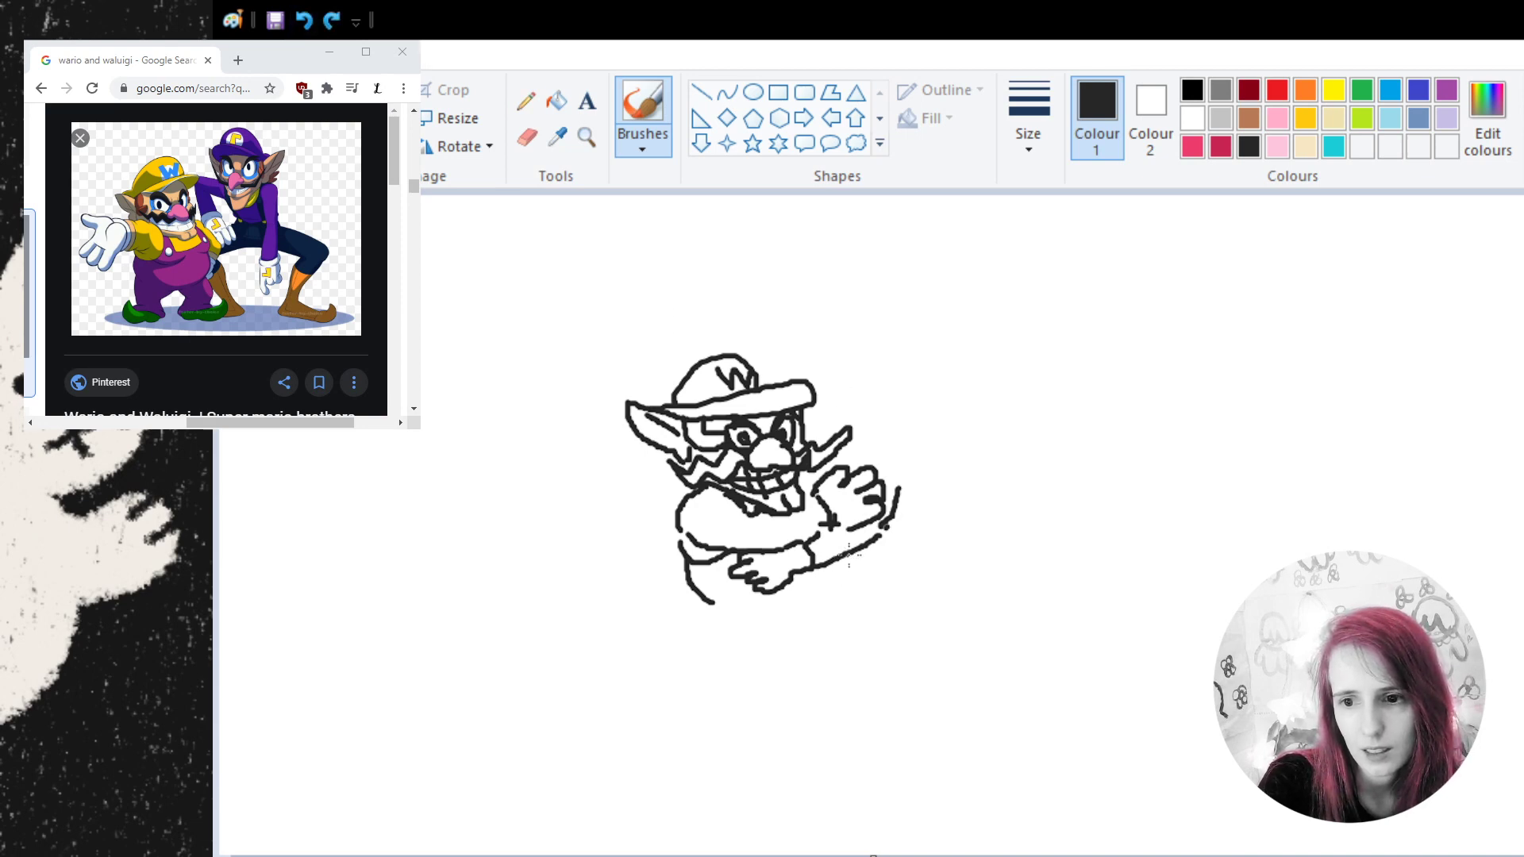
{"action": "left_click_drag", "start_coordinate": [849, 554], "coordinate": [853, 583]}
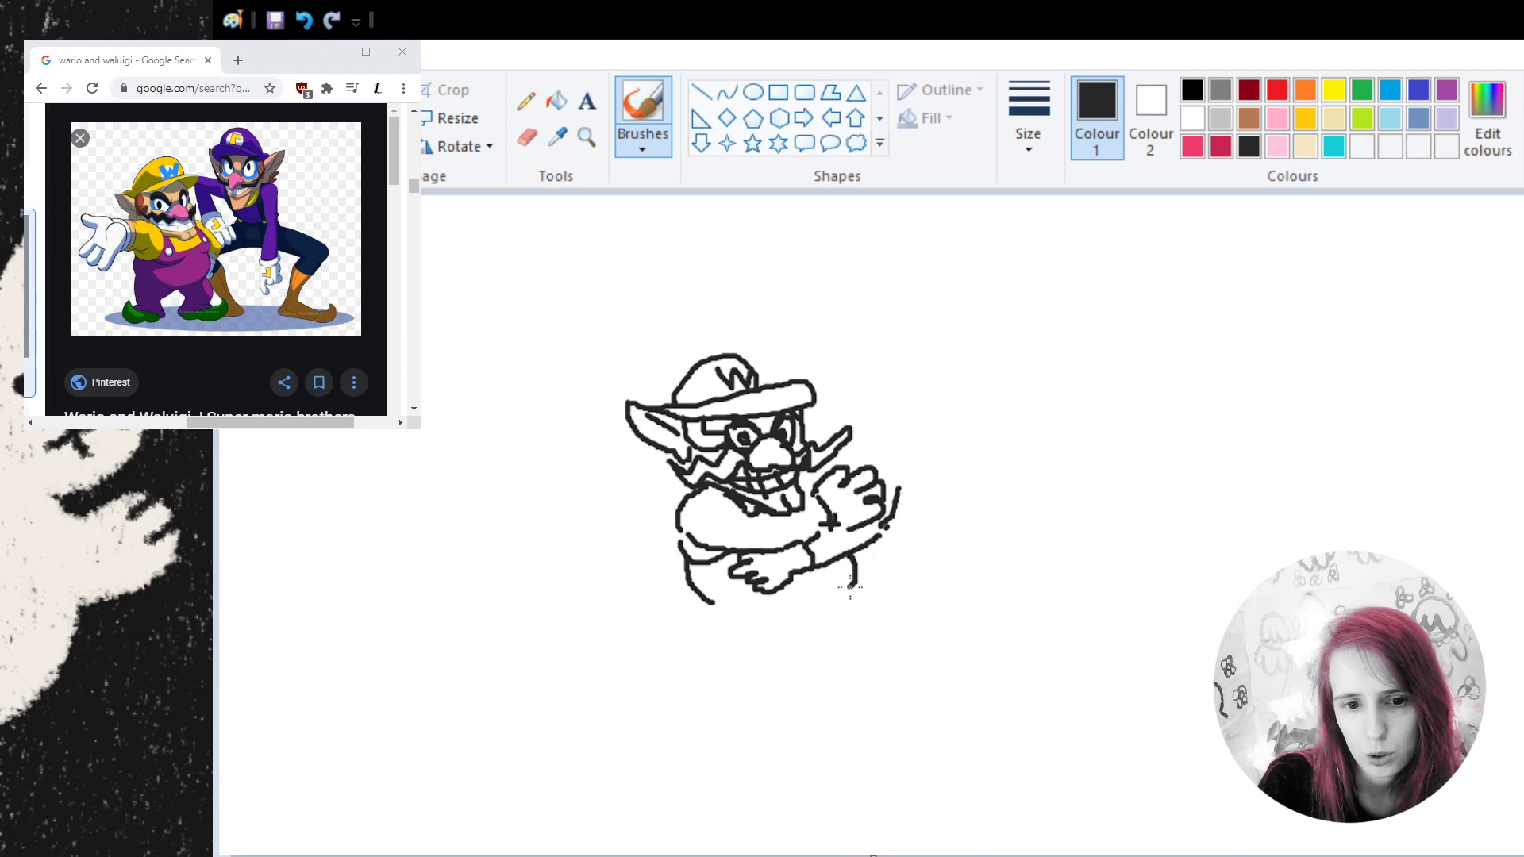
- Draw Wario's two short legs below the belly, redoing the inner crotch line and the outer edge of the second leg
{"action": "mouse_move", "coordinate": [712, 602]}
{"action": "left_mouse_down"}
{"action": "mouse_move", "coordinate": [719, 647]}
{"action": "mouse_move", "coordinate": [742, 658]}
{"action": "mouse_move", "coordinate": [759, 654]}
{"action": "mouse_move", "coordinate": [764, 609]}
{"action": "mouse_move", "coordinate": [790, 601]}
{"action": "left_mouse_up"}
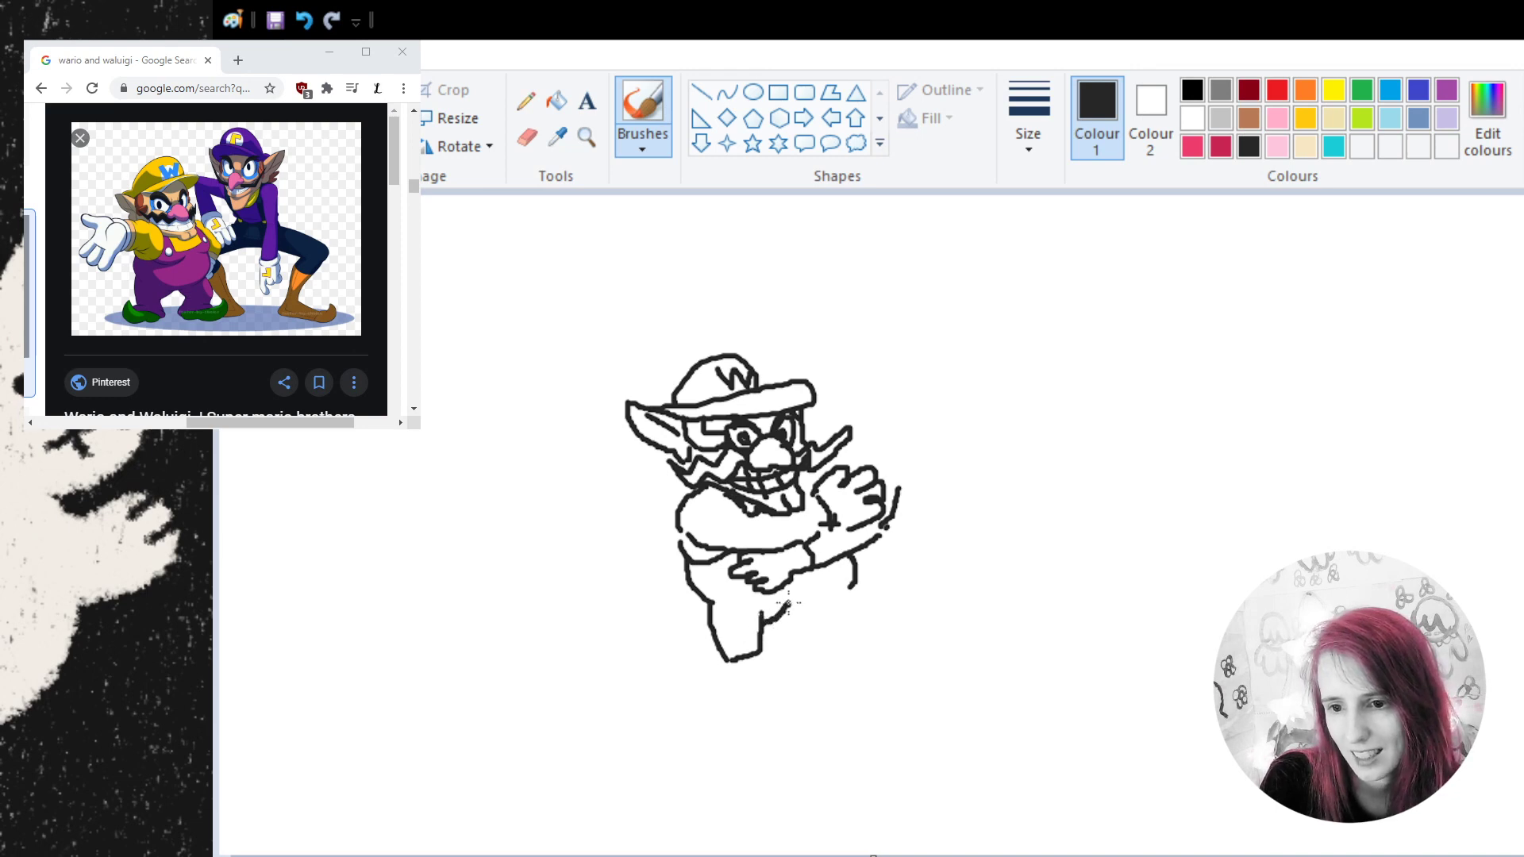
{"action": "left_click", "coordinate": [306, 14]}
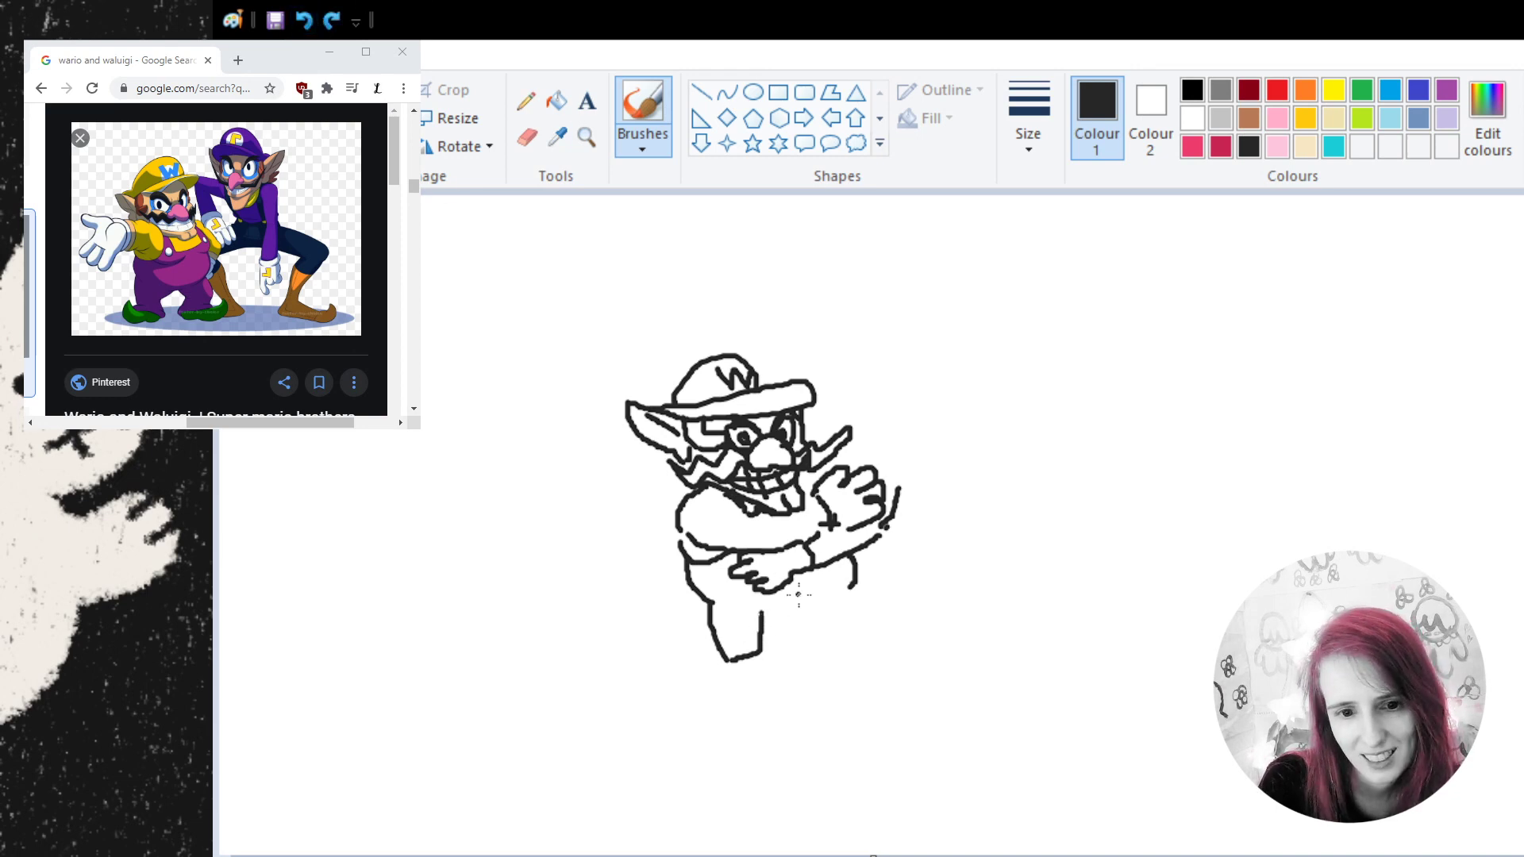
{"action": "mouse_move", "coordinate": [762, 629]}
{"action": "left_mouse_down"}
{"action": "mouse_move", "coordinate": [764, 613]}
{"action": "mouse_move", "coordinate": [794, 611]}
{"action": "mouse_move", "coordinate": [804, 644]}
{"action": "mouse_move", "coordinate": [821, 647]}
{"action": "mouse_move", "coordinate": [831, 604]}
{"action": "left_mouse_up"}
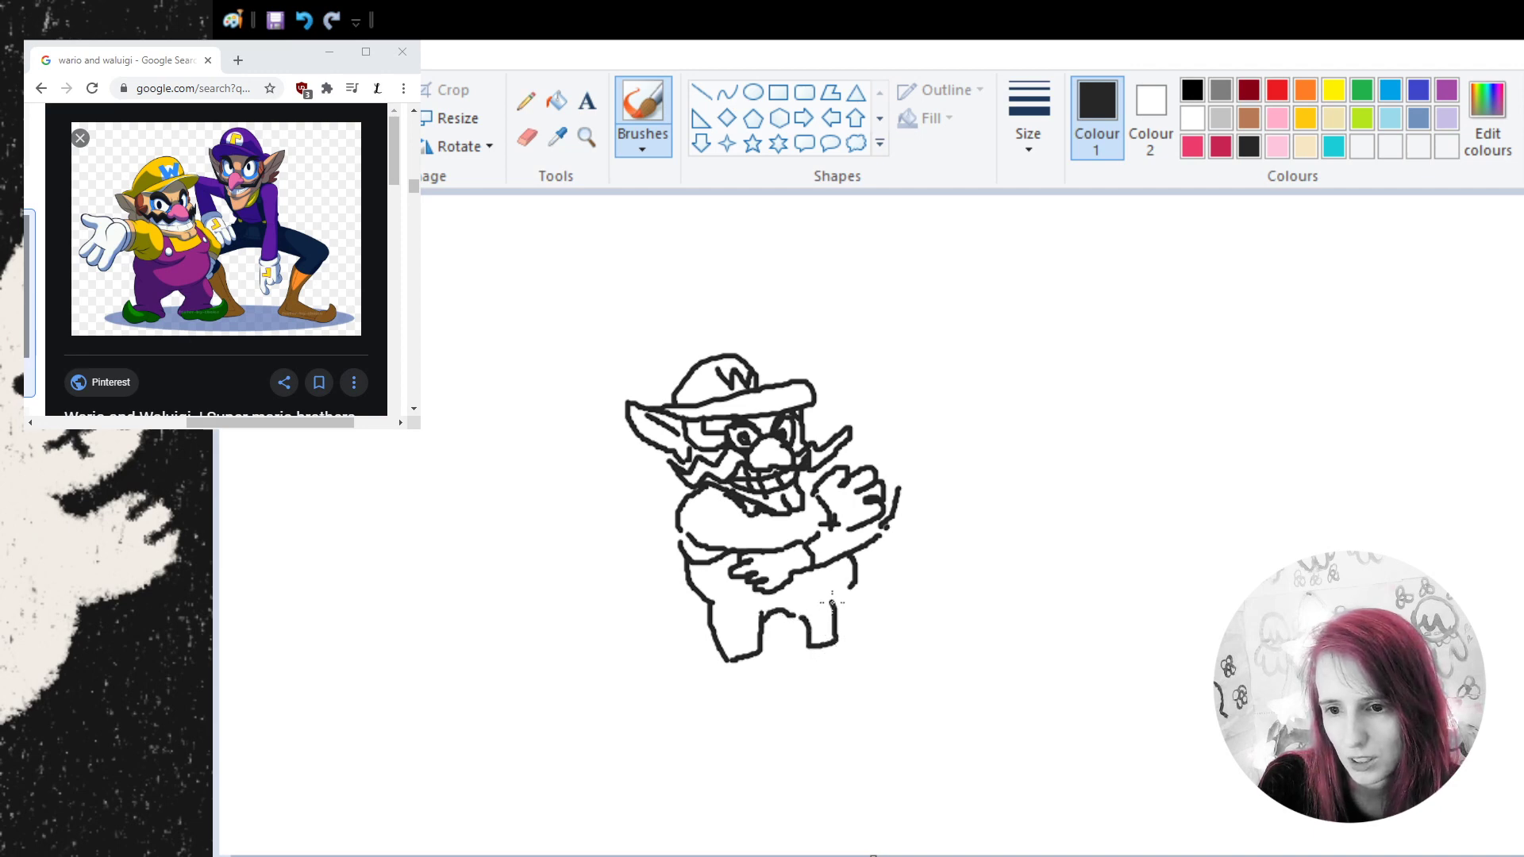
{"action": "left_click", "coordinate": [304, 20]}
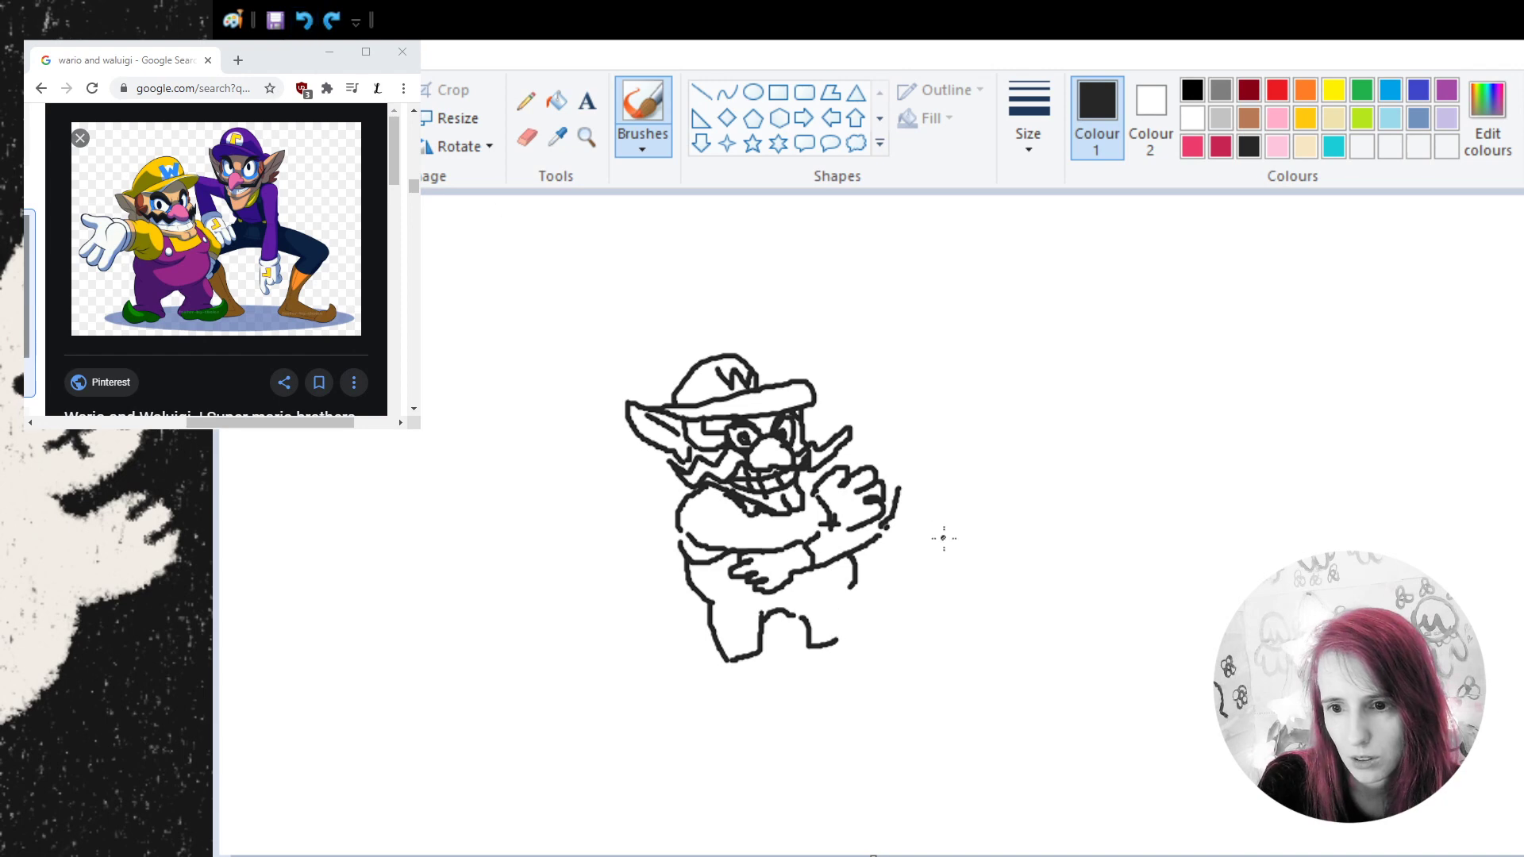
{"action": "mouse_move", "coordinate": [854, 585]}
{"action": "left_mouse_down"}
{"action": "mouse_move", "coordinate": [854, 639]}
{"action": "mouse_move", "coordinate": [835, 642]}
{"action": "left_mouse_up"}
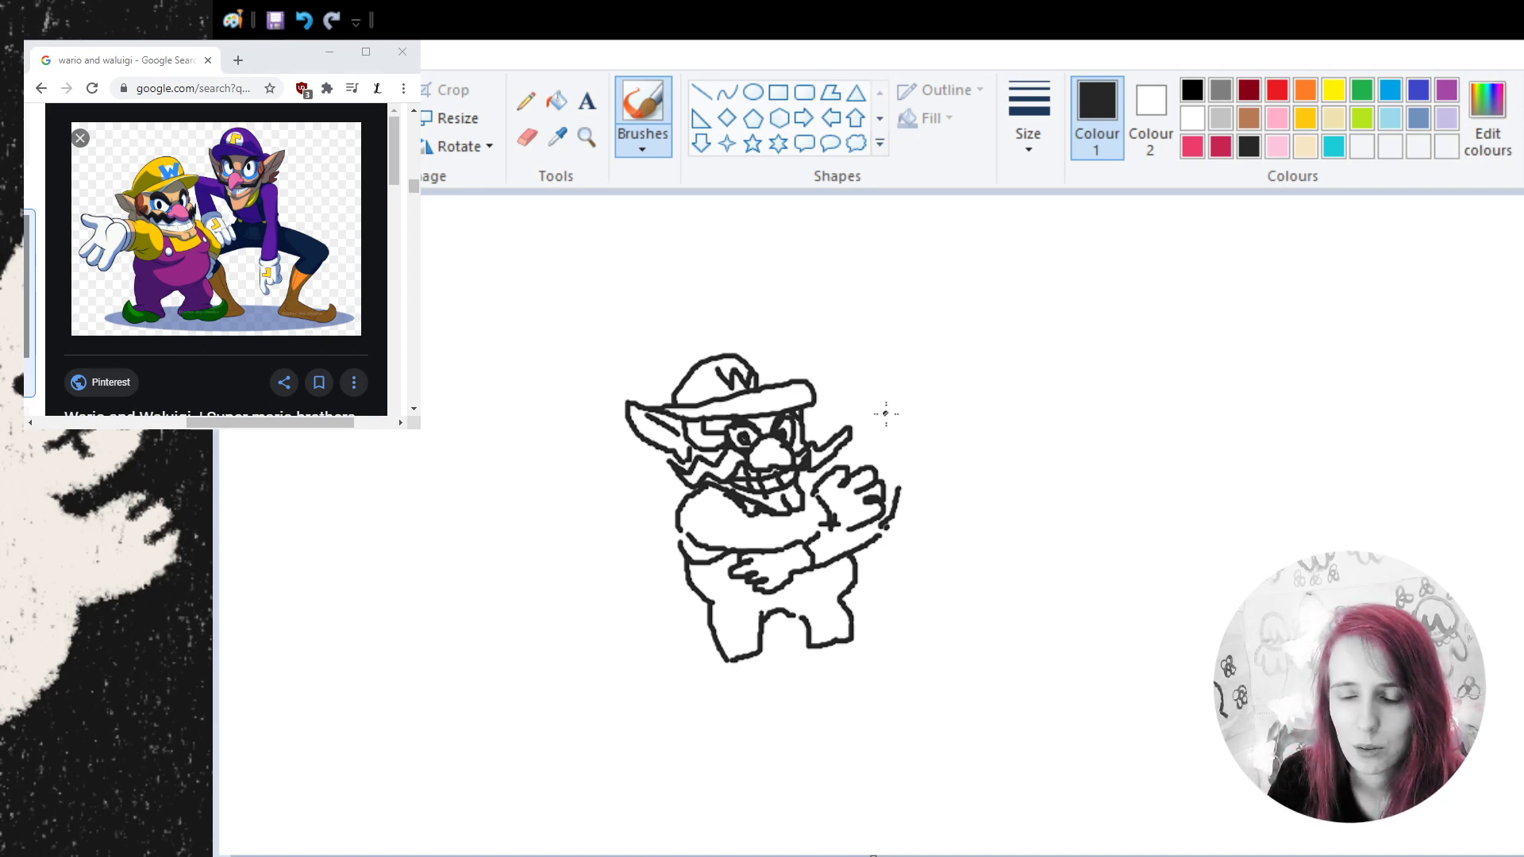
- Draw Waluigi's shoulder and torso beside Wario and his long bent leg ending in a curled boot, replacing the first leg outline
{"action": "mouse_move", "coordinate": [870, 461]}
{"action": "left_mouse_down"}
{"action": "mouse_move", "coordinate": [897, 431]}
{"action": "mouse_move", "coordinate": [917, 459]}
{"action": "mouse_move", "coordinate": [902, 476]}
{"action": "mouse_move", "coordinate": [903, 443]}
{"action": "mouse_move", "coordinate": [865, 443]}
{"action": "mouse_move", "coordinate": [872, 457]}
{"action": "mouse_move", "coordinate": [877, 429]}
{"action": "mouse_move", "coordinate": [868, 445]}
{"action": "mouse_move", "coordinate": [913, 461]}
{"action": "mouse_move", "coordinate": [917, 498]}
{"action": "mouse_move", "coordinate": [1021, 511]}
{"action": "mouse_move", "coordinate": [1039, 528]}
{"action": "mouse_move", "coordinate": [989, 587]}
{"action": "mouse_move", "coordinate": [1044, 583]}
{"action": "mouse_move", "coordinate": [1040, 610]}
{"action": "left_mouse_up"}
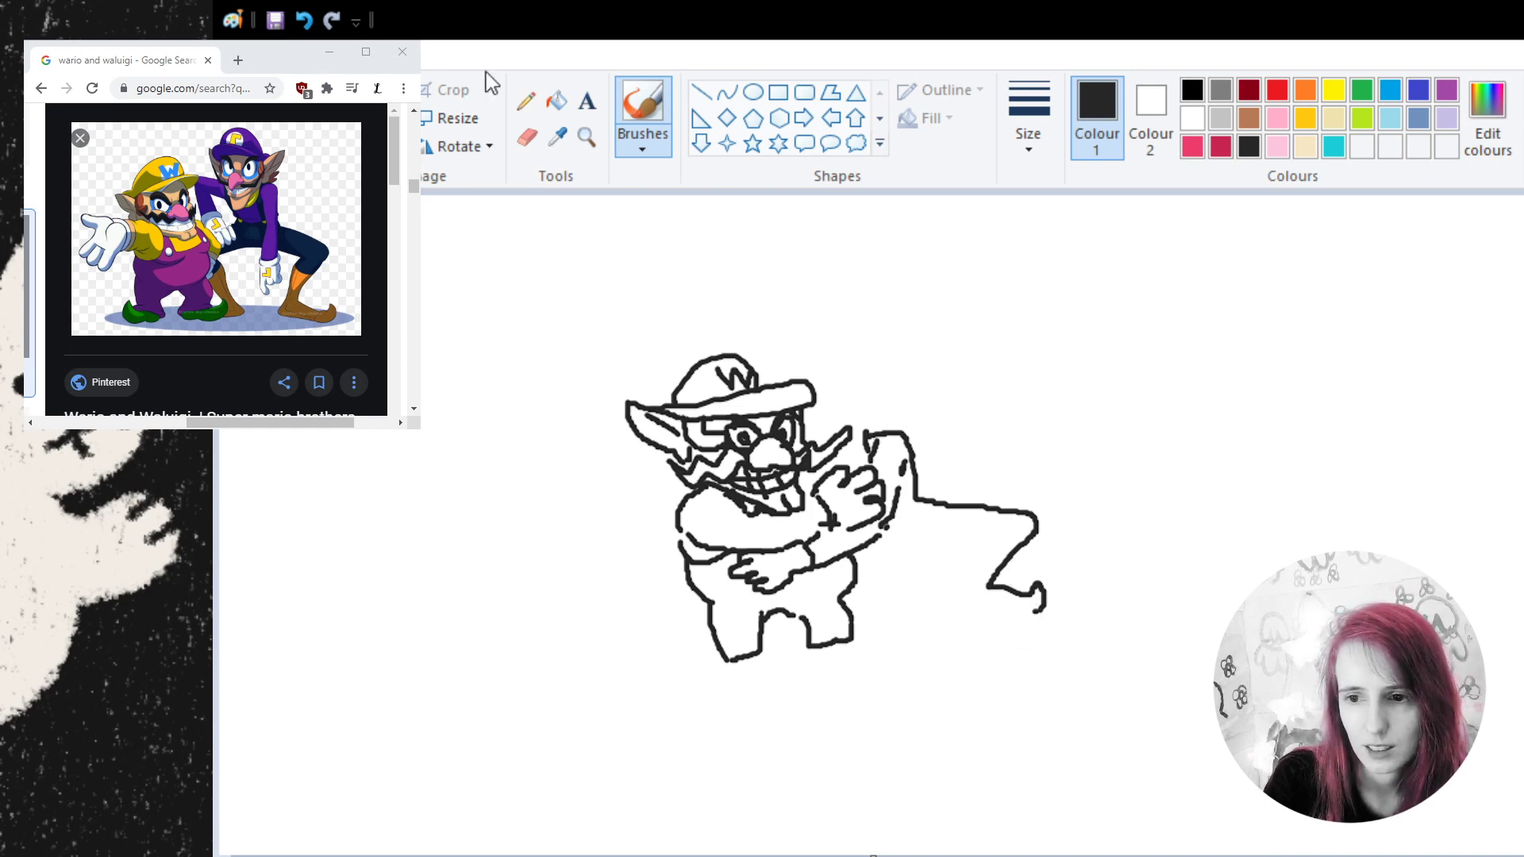
{"action": "left_click", "coordinate": [309, 15]}
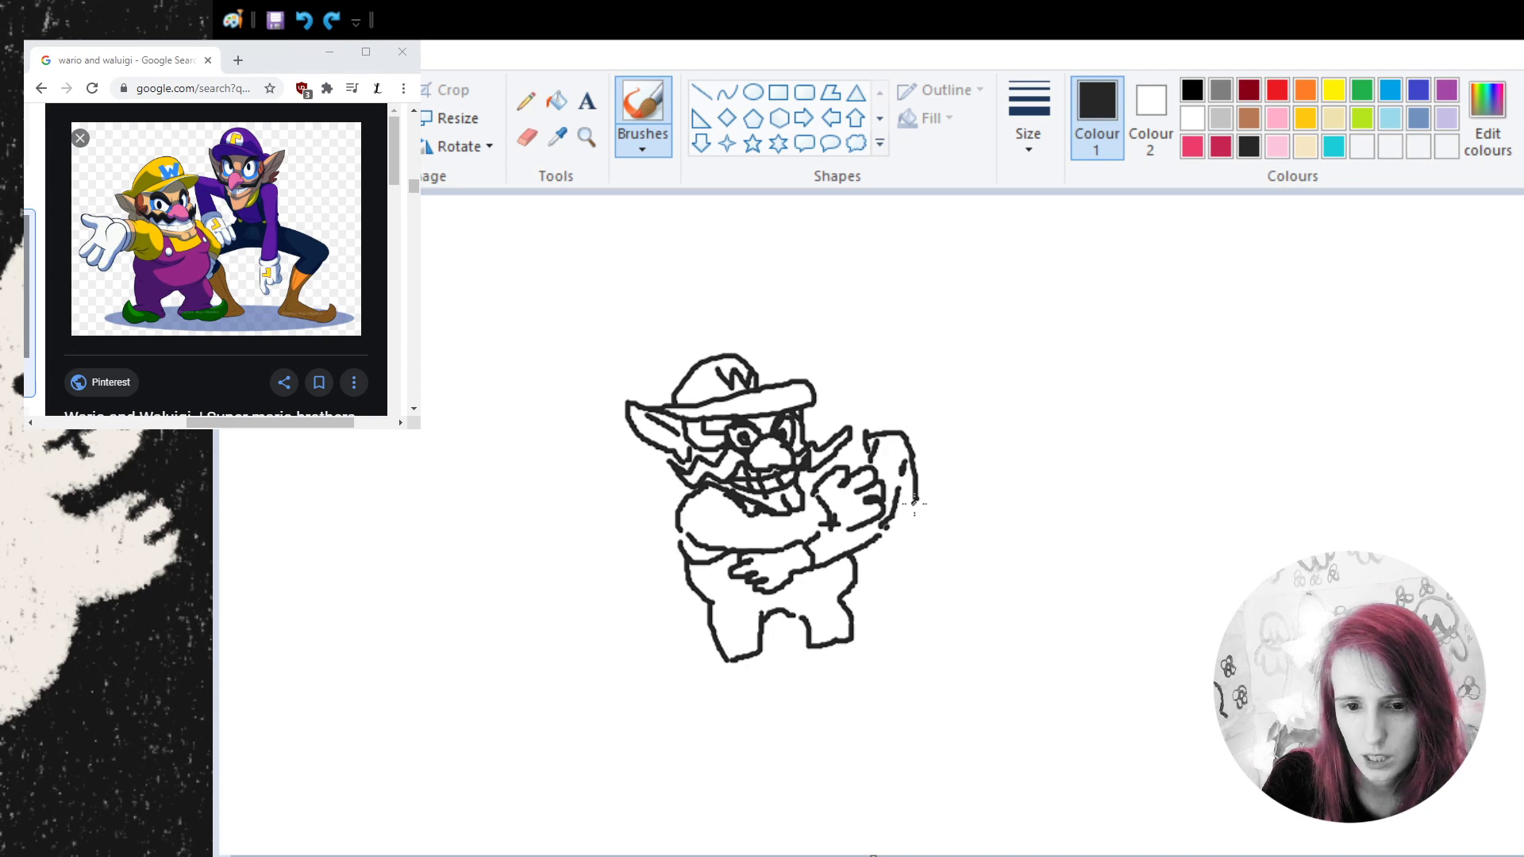
{"action": "mouse_move", "coordinate": [914, 503]}
{"action": "left_mouse_down"}
{"action": "mouse_move", "coordinate": [1001, 540]}
{"action": "mouse_move", "coordinate": [1008, 560]}
{"action": "mouse_move", "coordinate": [990, 584]}
{"action": "left_mouse_up"}
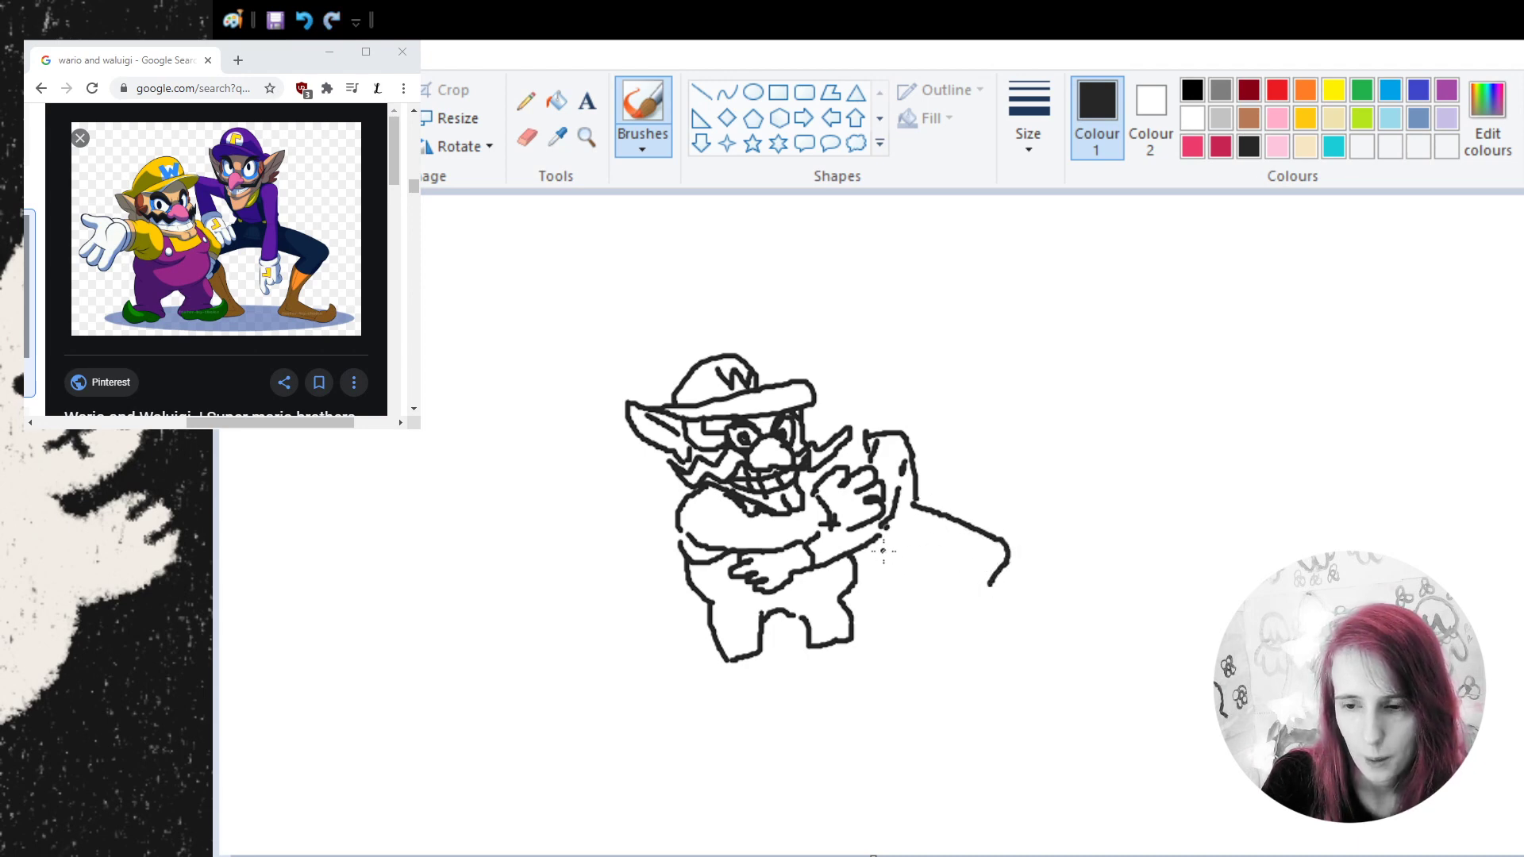
{"action": "mouse_move", "coordinate": [878, 550]}
{"action": "left_mouse_down"}
{"action": "mouse_move", "coordinate": [975, 564]}
{"action": "mouse_move", "coordinate": [957, 597]}
{"action": "mouse_move", "coordinate": [984, 627]}
{"action": "left_mouse_up"}
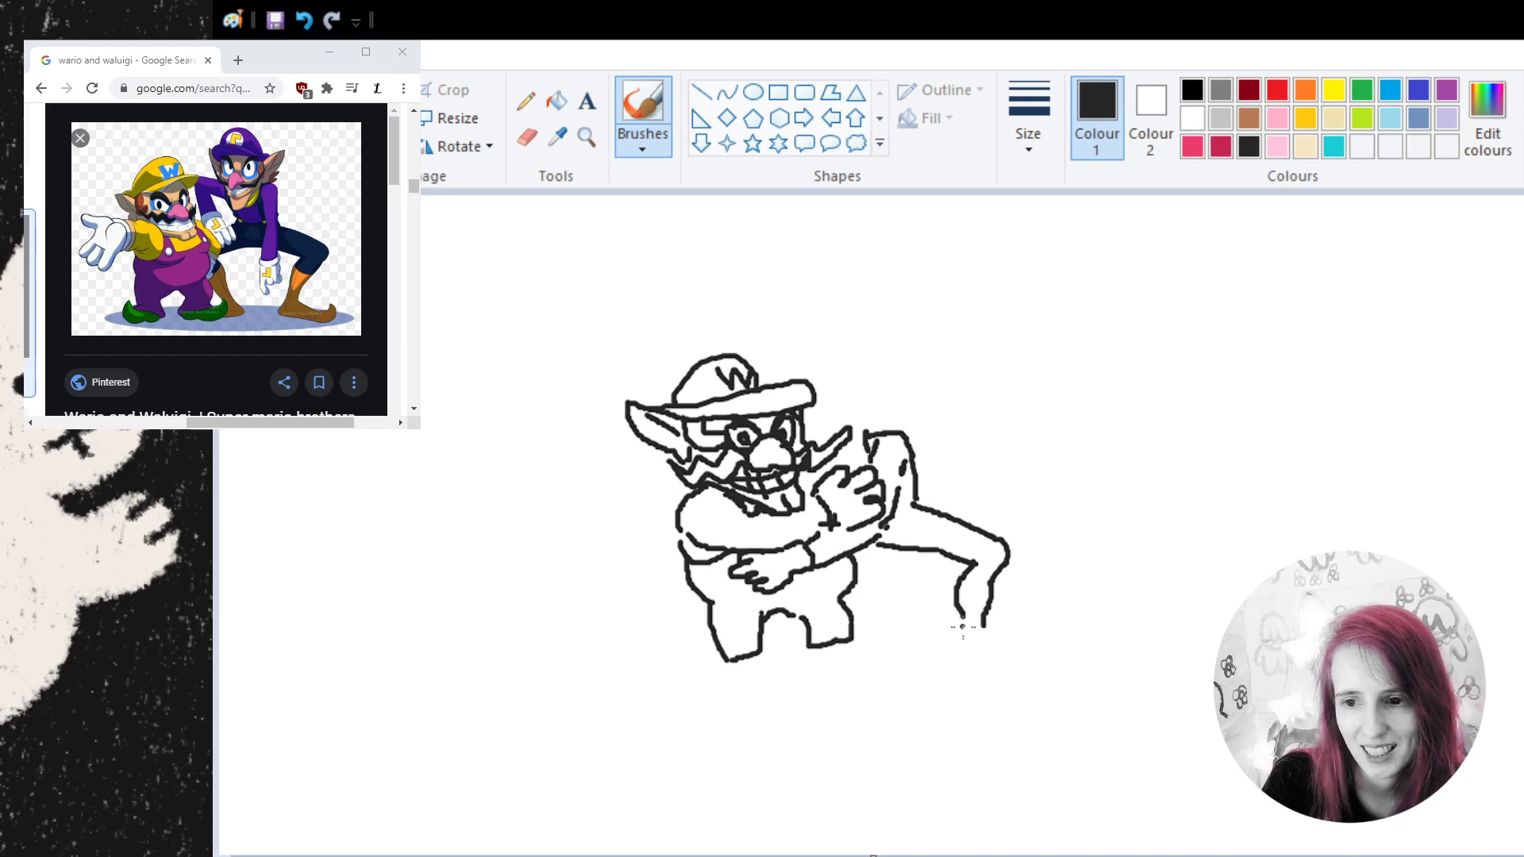
{"action": "left_click_drag", "start_coordinate": [961, 615], "coordinate": [952, 651]}
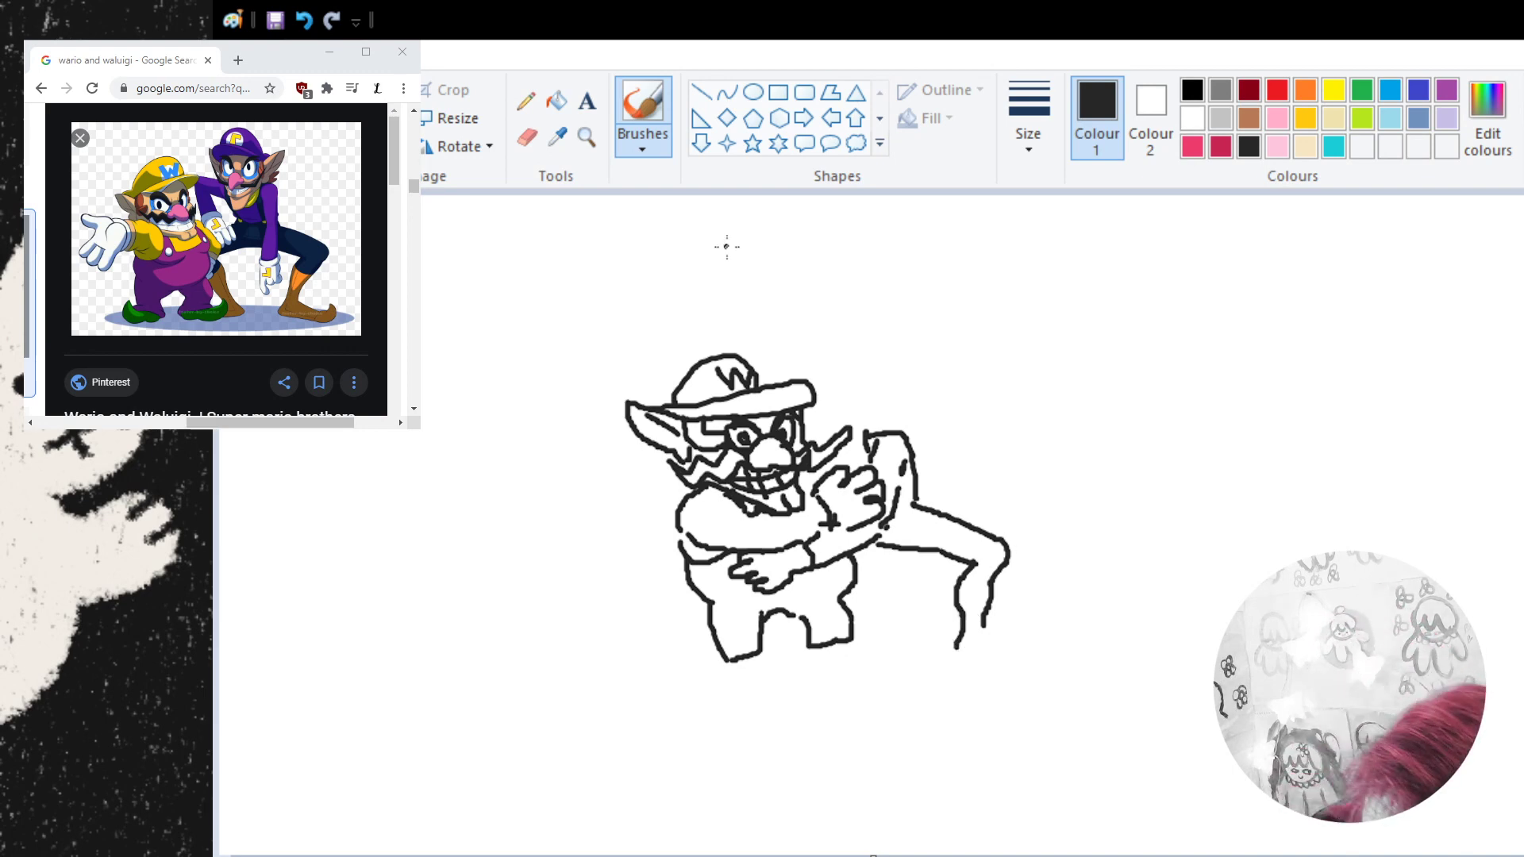
{"action": "left_click", "coordinate": [304, 19]}
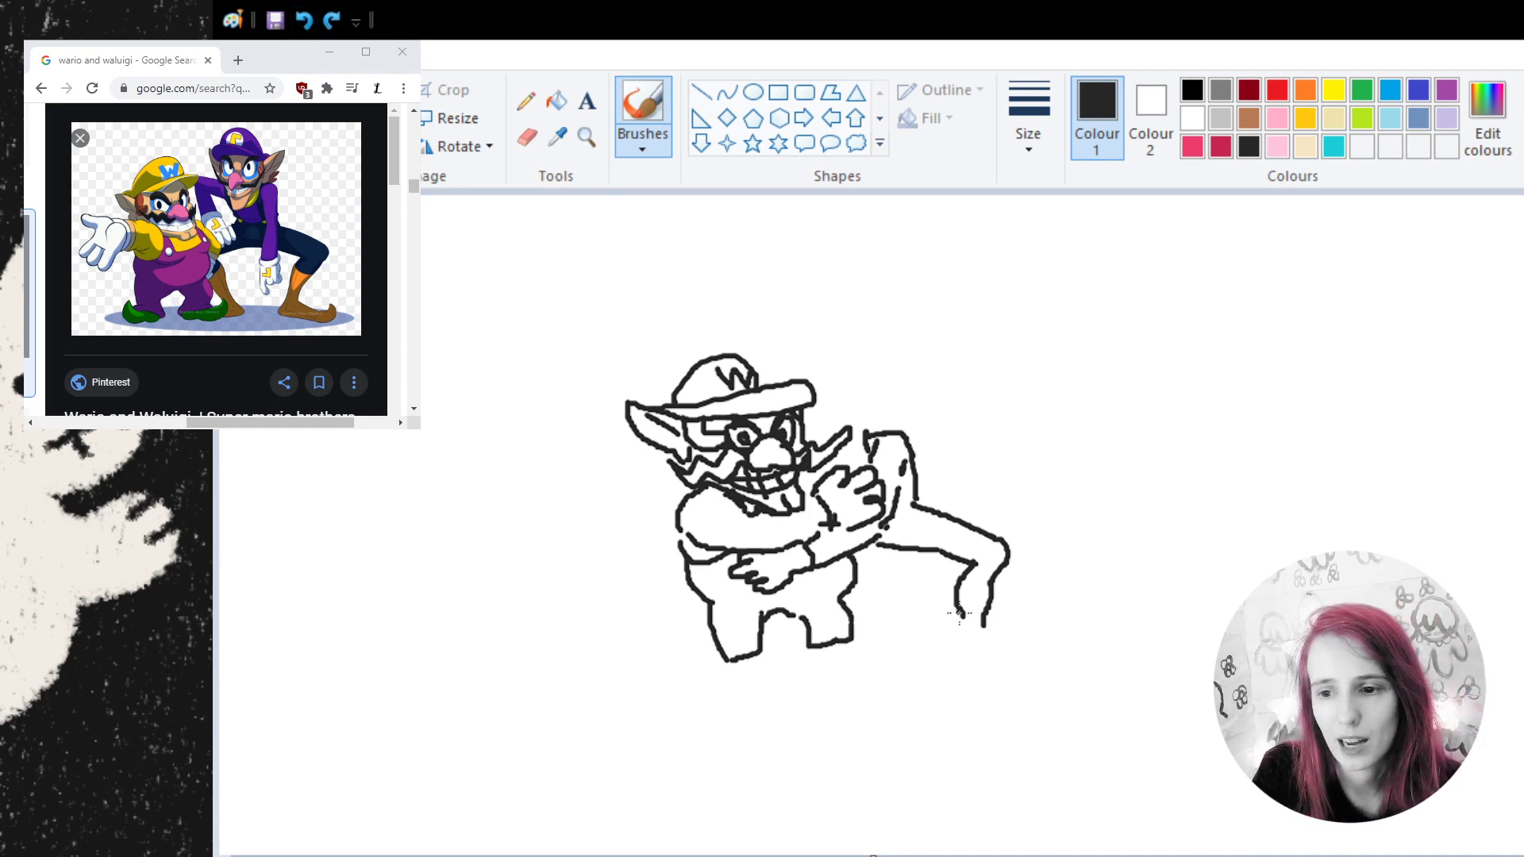
{"action": "mouse_move", "coordinate": [960, 612]}
{"action": "left_mouse_down"}
{"action": "mouse_move", "coordinate": [966, 641]}
{"action": "mouse_move", "coordinate": [1038, 617]}
{"action": "mouse_move", "coordinate": [1033, 654]}
{"action": "mouse_move", "coordinate": [963, 650]}
{"action": "mouse_move", "coordinate": [977, 652]}
{"action": "left_mouse_up"}
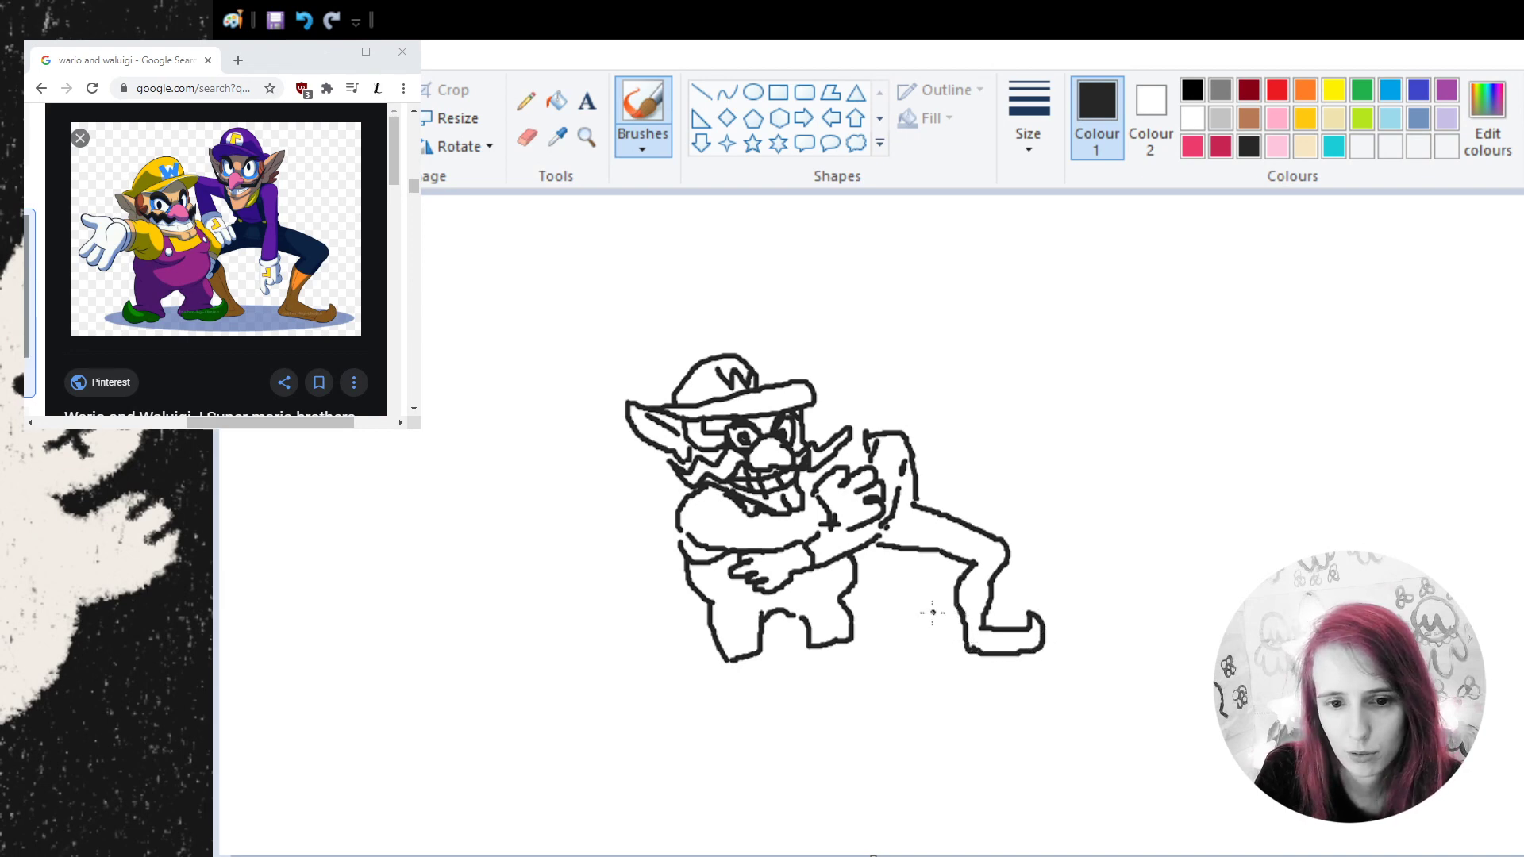
- Add the visible parts of Waluigi's other leg behind Wario and draw curled shoes on both of Wario's feet
{"action": "left_click_drag", "start_coordinate": [875, 545], "coordinate": [854, 567]}
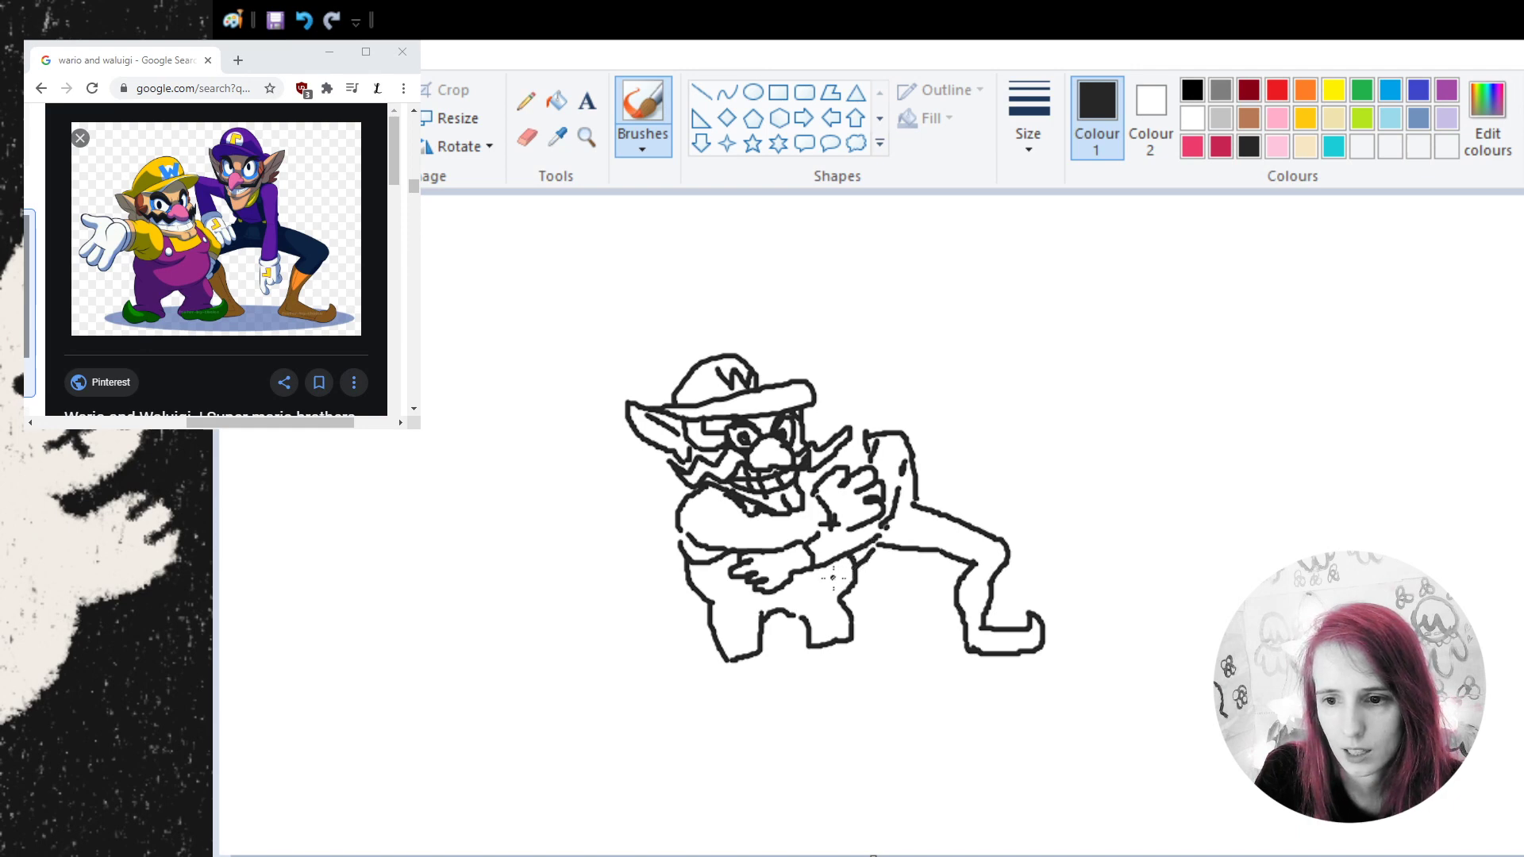
{"action": "mouse_move", "coordinate": [773, 605]}
{"action": "left_mouse_down"}
{"action": "mouse_move", "coordinate": [809, 639]}
{"action": "mouse_move", "coordinate": [762, 639]}
{"action": "mouse_move", "coordinate": [826, 664]}
{"action": "mouse_move", "coordinate": [867, 658]}
{"action": "mouse_move", "coordinate": [873, 624]}
{"action": "mouse_move", "coordinate": [821, 641]}
{"action": "left_mouse_up"}
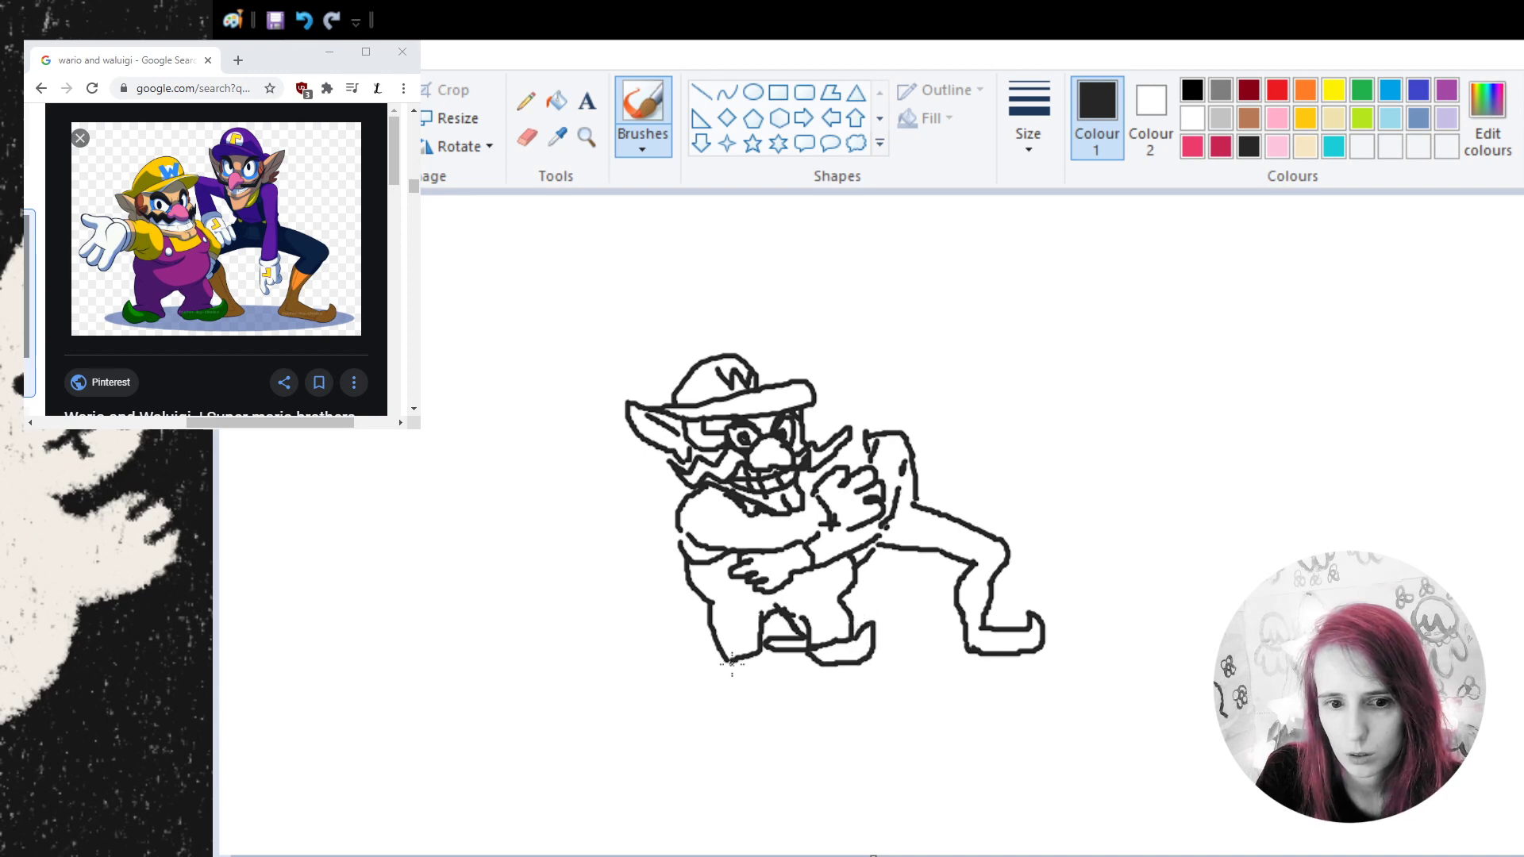
{"action": "mouse_move", "coordinate": [731, 664]}
{"action": "left_mouse_down"}
{"action": "mouse_move", "coordinate": [701, 675]}
{"action": "mouse_move", "coordinate": [750, 681]}
{"action": "mouse_move", "coordinate": [760, 653]}
{"action": "left_mouse_up"}
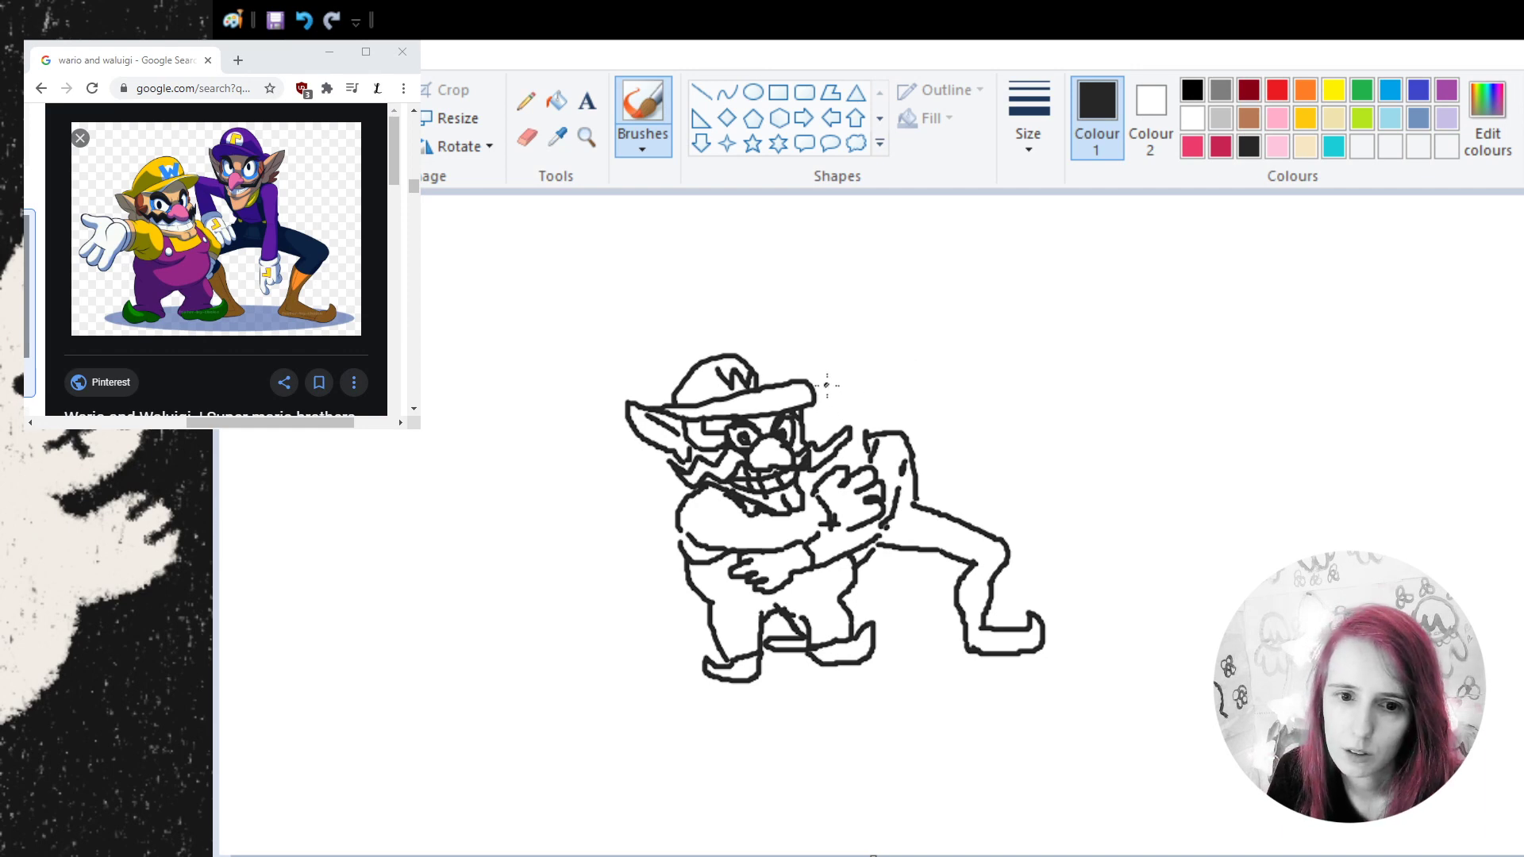
- Draw Waluigi's nose, upturned moustache, mouth and jawline between Wario's cap brim and Waluigi's shoulder
{"action": "mouse_move", "coordinate": [819, 384]}
{"action": "left_mouse_down"}
{"action": "mouse_move", "coordinate": [815, 413]}
{"action": "mouse_move", "coordinate": [838, 417]}
{"action": "mouse_move", "coordinate": [821, 381]}
{"action": "mouse_move", "coordinate": [874, 391]}
{"action": "mouse_move", "coordinate": [830, 405]}
{"action": "left_mouse_up"}
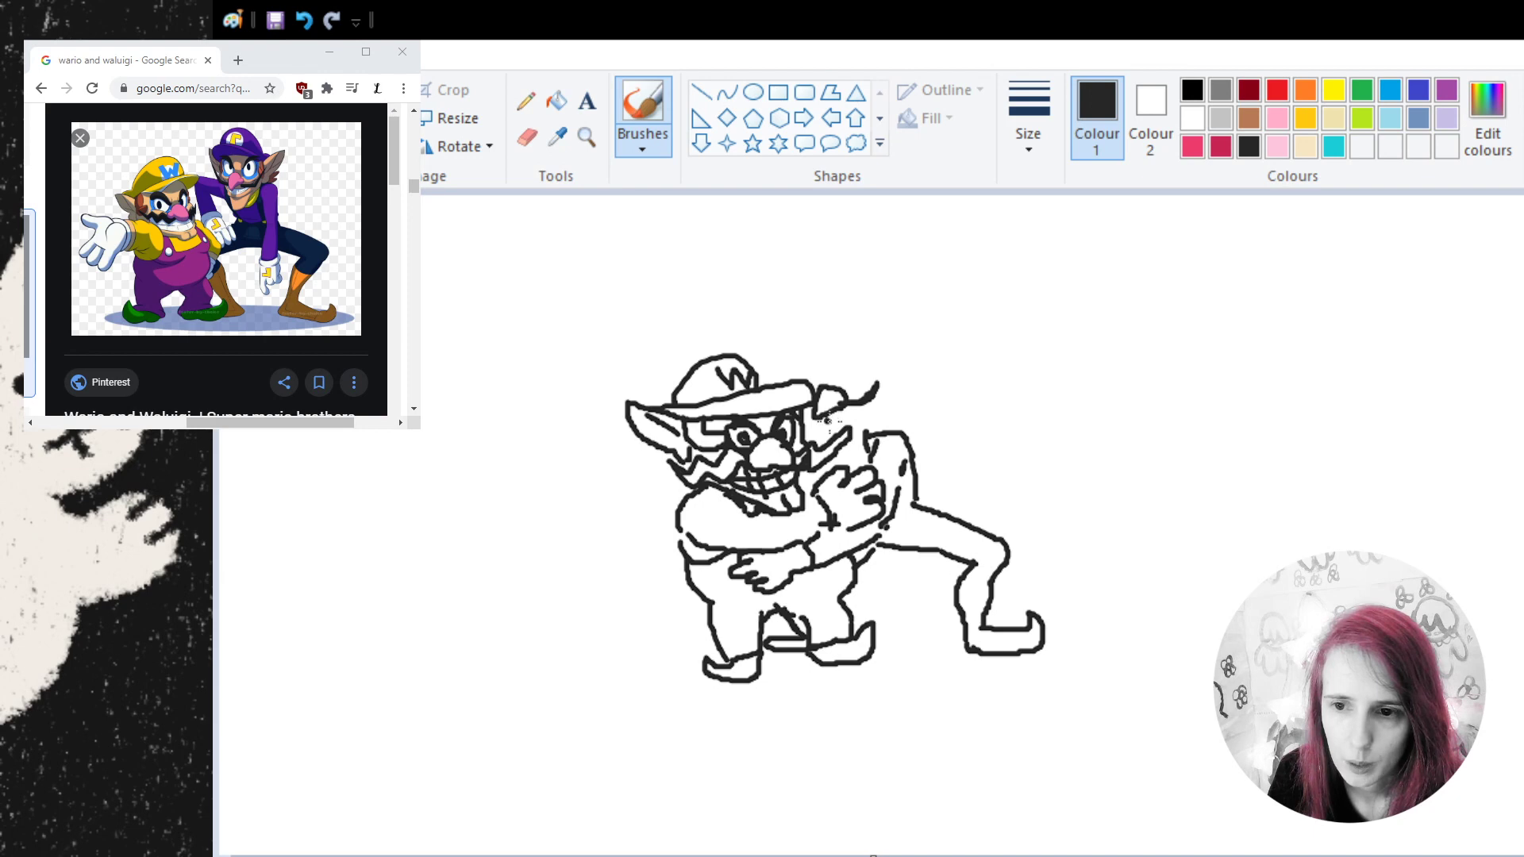
{"action": "mouse_move", "coordinate": [833, 416]}
{"action": "left_mouse_down"}
{"action": "mouse_move", "coordinate": [859, 417]}
{"action": "mouse_move", "coordinate": [842, 420]}
{"action": "left_mouse_up"}
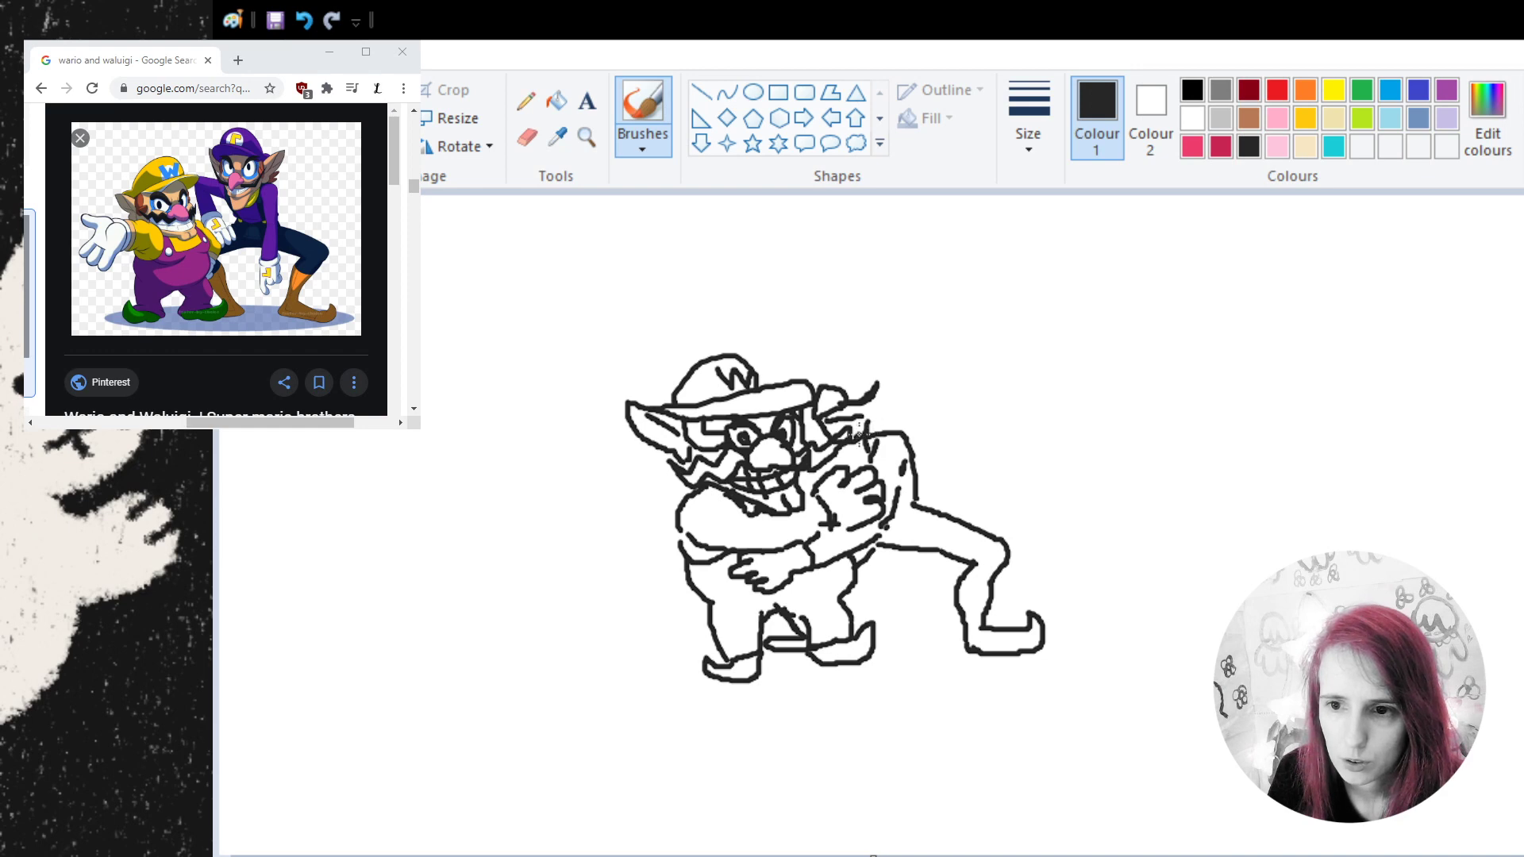
{"action": "left_click_drag", "start_coordinate": [868, 420], "coordinate": [892, 366]}
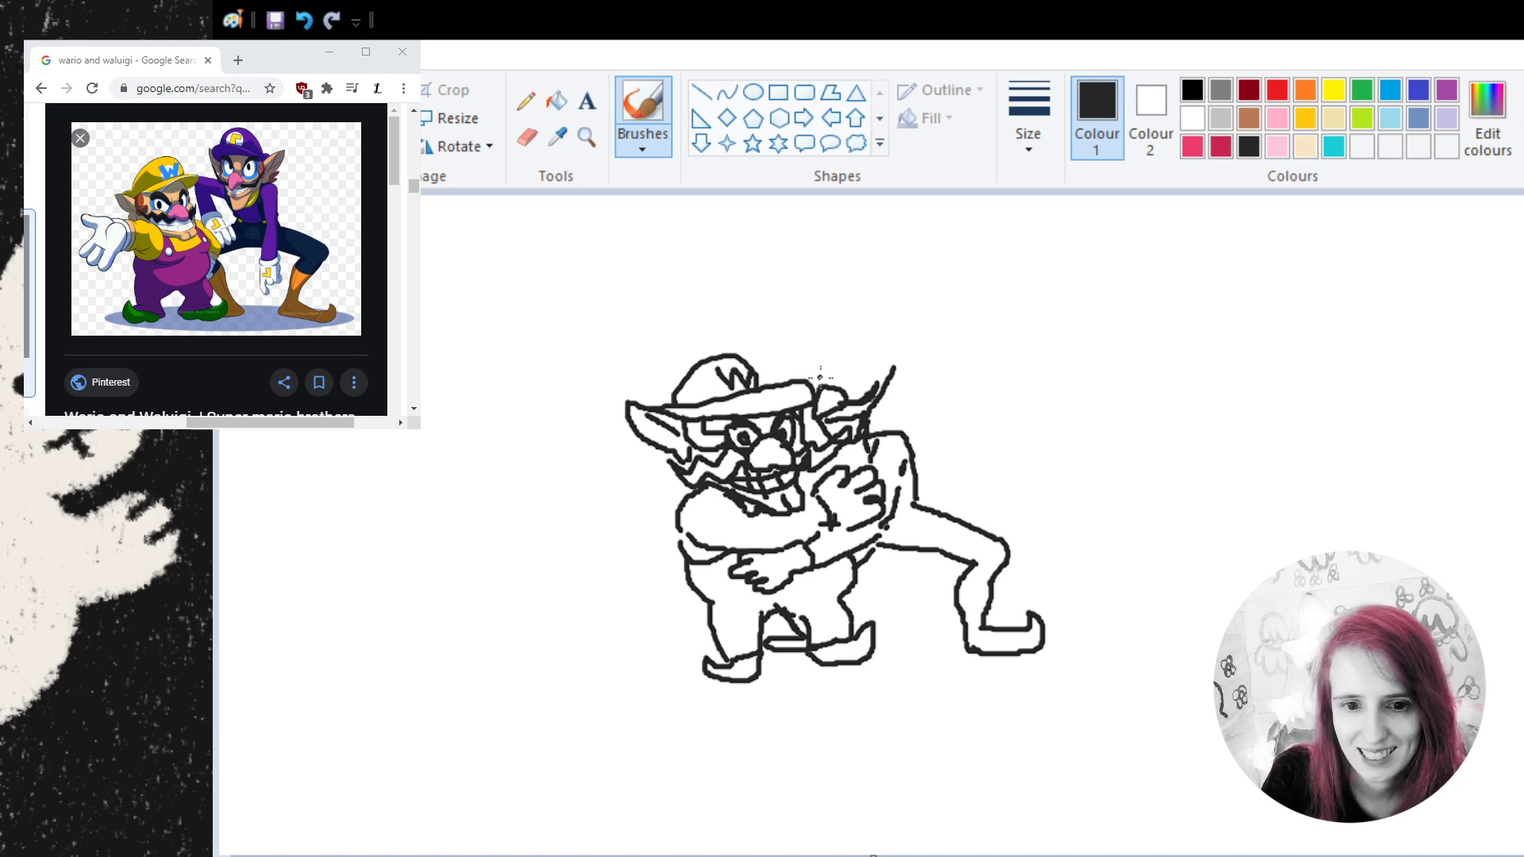
- Draw Waluigi's two oval eyes with pupils above the nose and add a slanted brow line, redoing misplaced strokes
{"action": "mouse_move", "coordinate": [824, 383]}
{"action": "left_mouse_down"}
{"action": "mouse_move", "coordinate": [805, 351]}
{"action": "mouse_move", "coordinate": [810, 388]}
{"action": "left_mouse_up"}
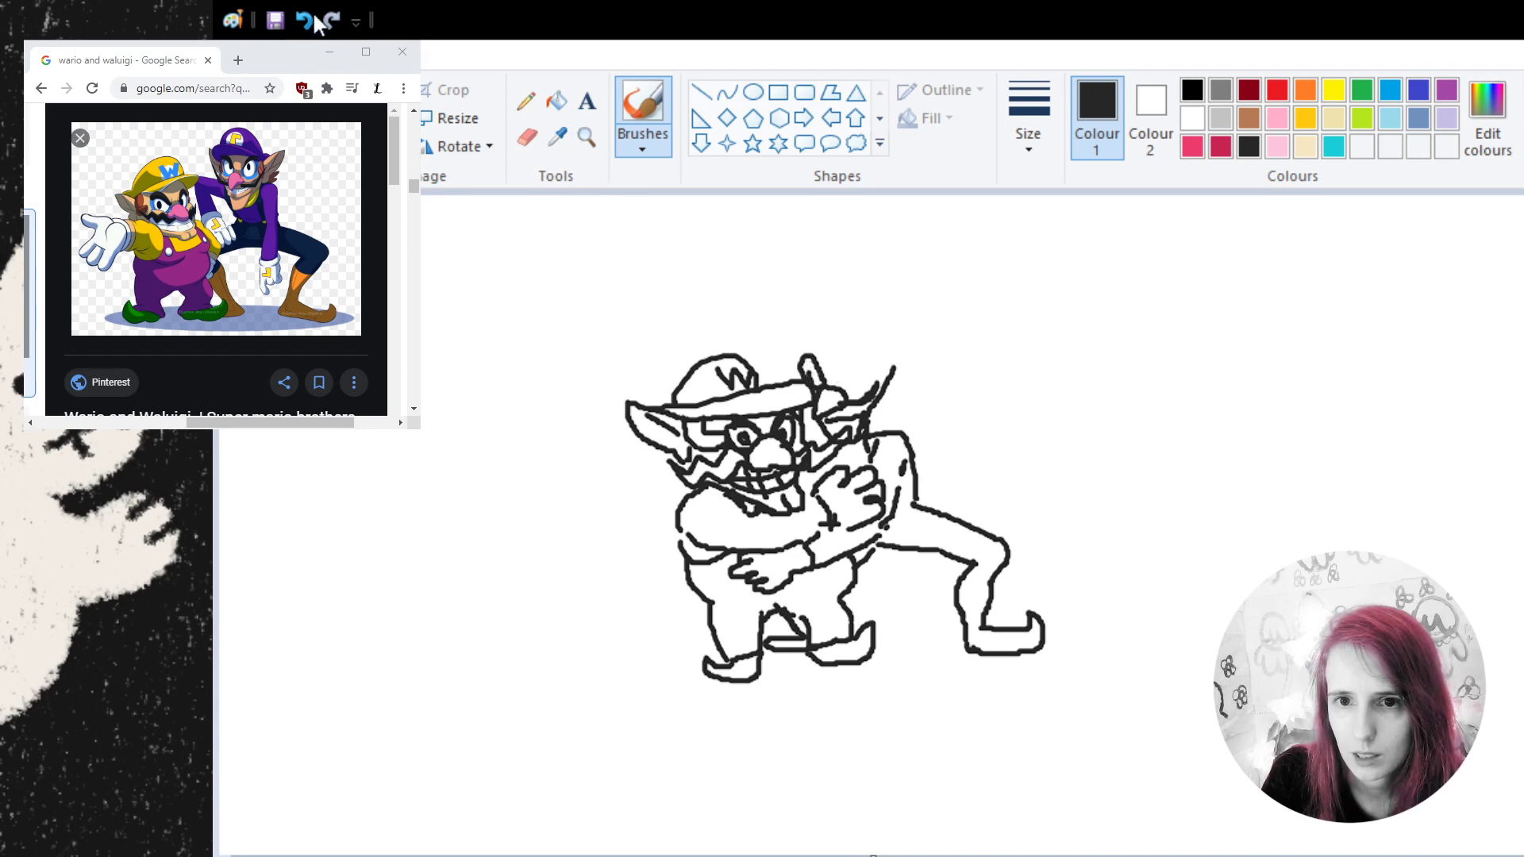
{"action": "key", "text": "ctrl+z"}
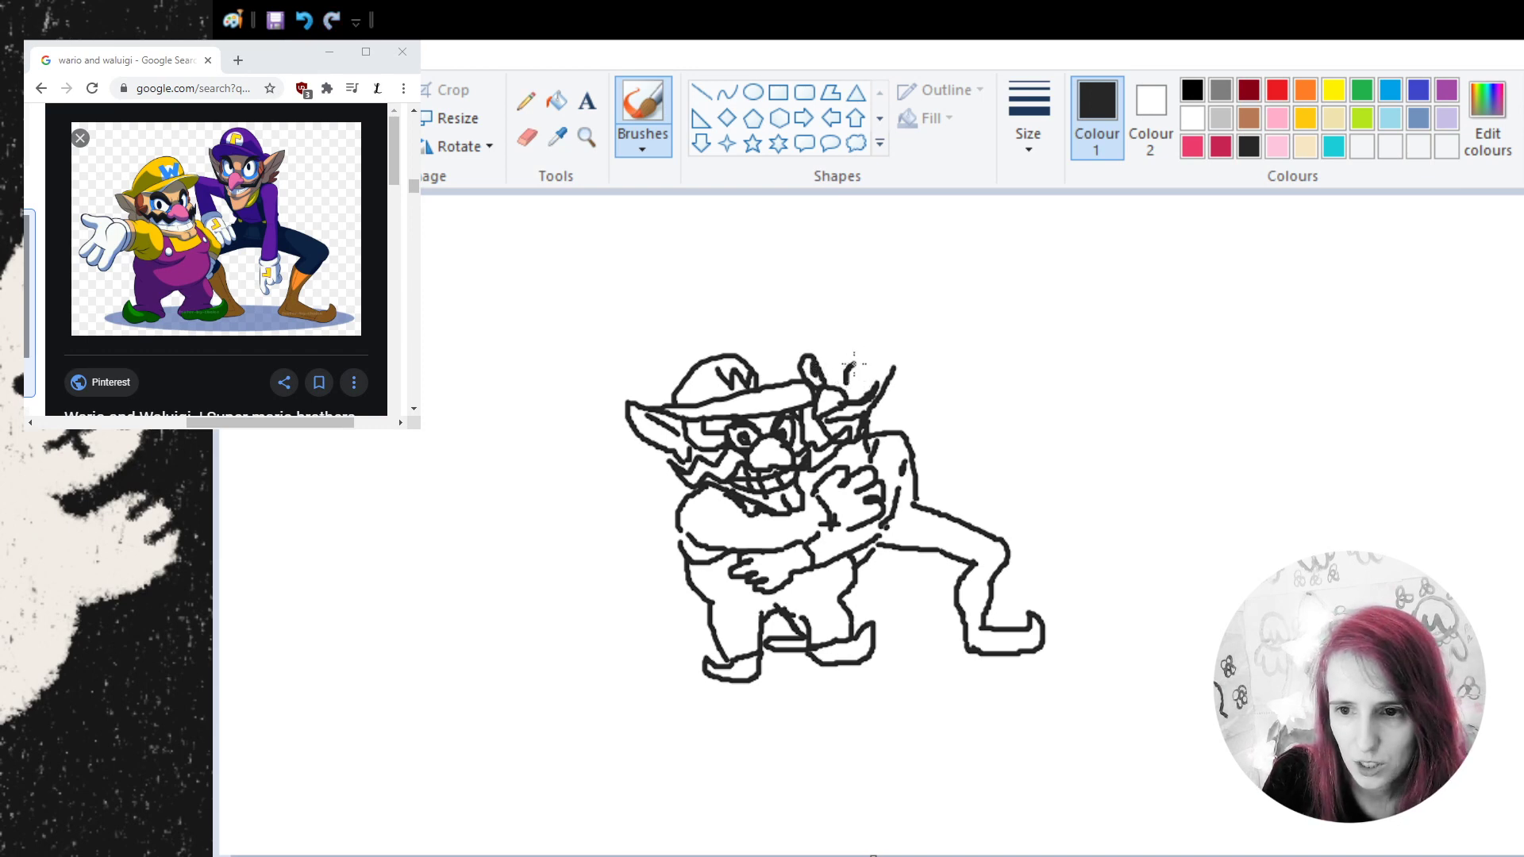
{"action": "left_click_drag", "start_coordinate": [867, 370], "coordinate": [856, 387]}
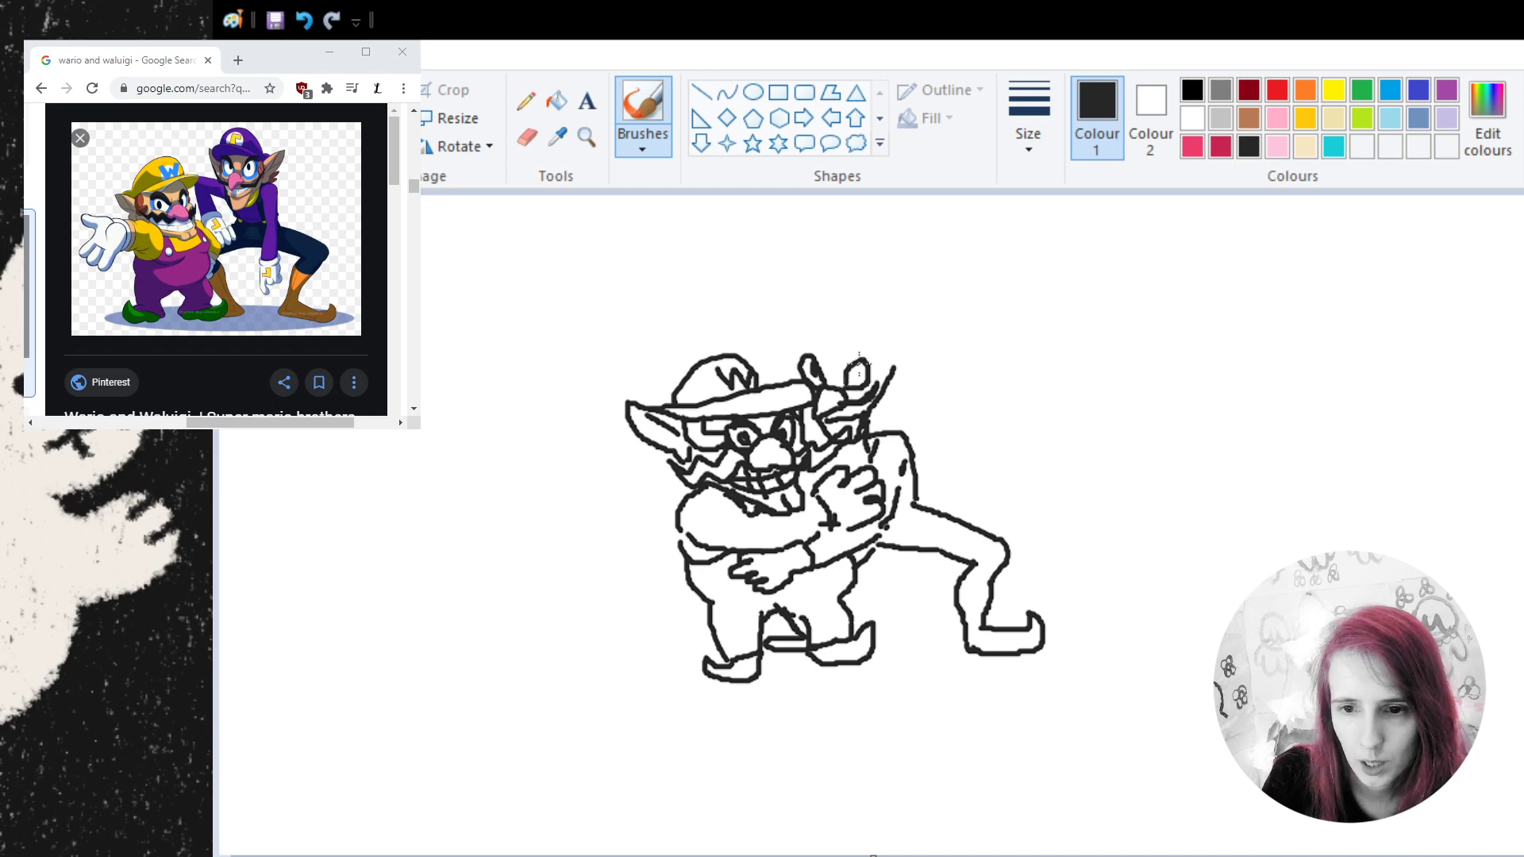
{"action": "mouse_move", "coordinate": [856, 370]}
{"action": "left_mouse_down"}
{"action": "mouse_move", "coordinate": [857, 389]}
{"action": "mouse_move", "coordinate": [851, 351]}
{"action": "mouse_move", "coordinate": [869, 347]}
{"action": "left_mouse_up"}
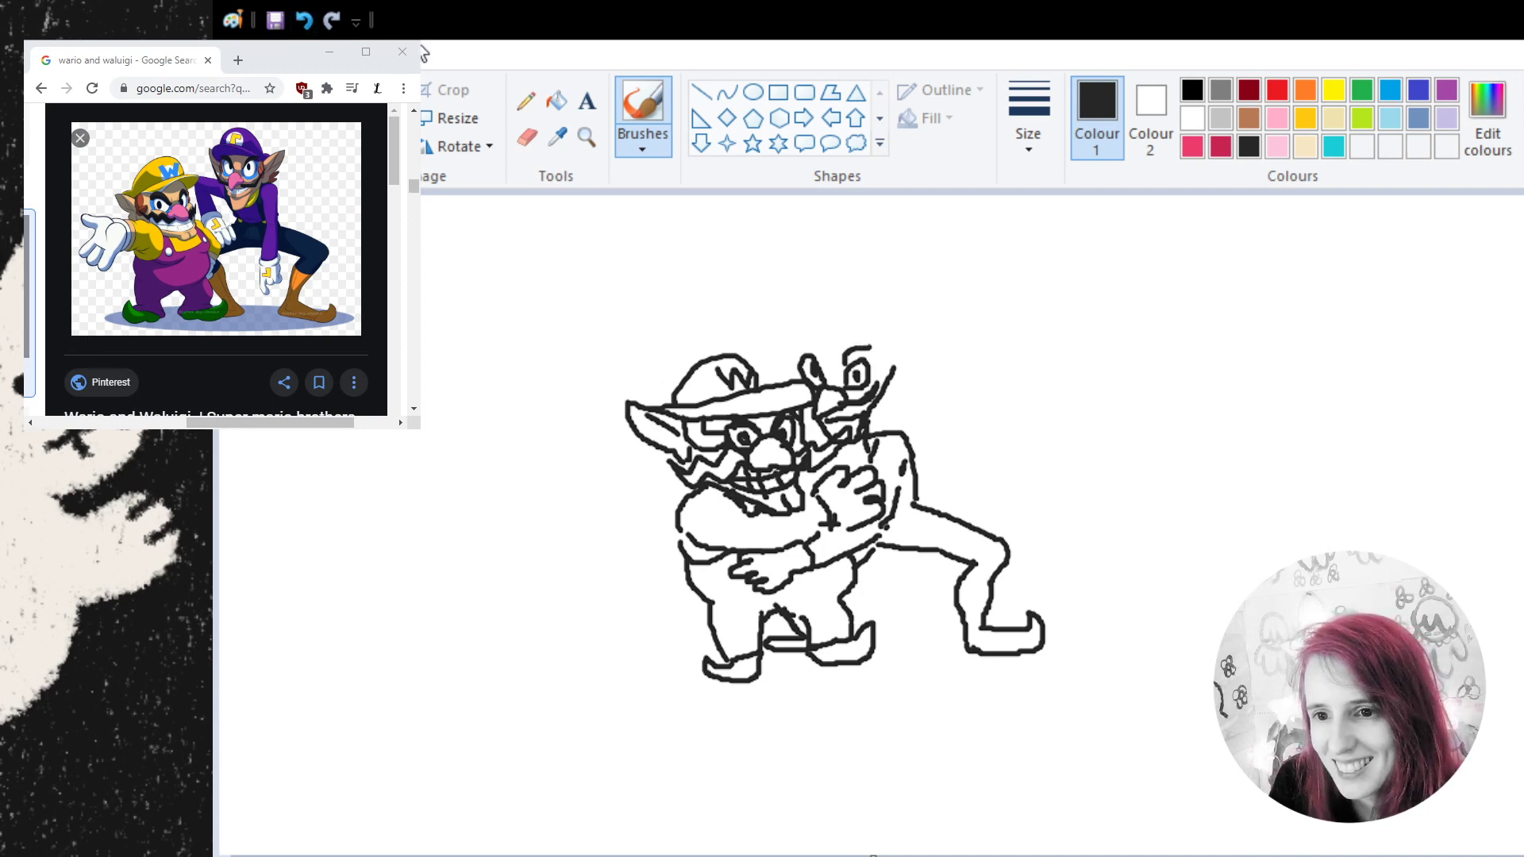
{"action": "left_click", "coordinate": [313, 26]}
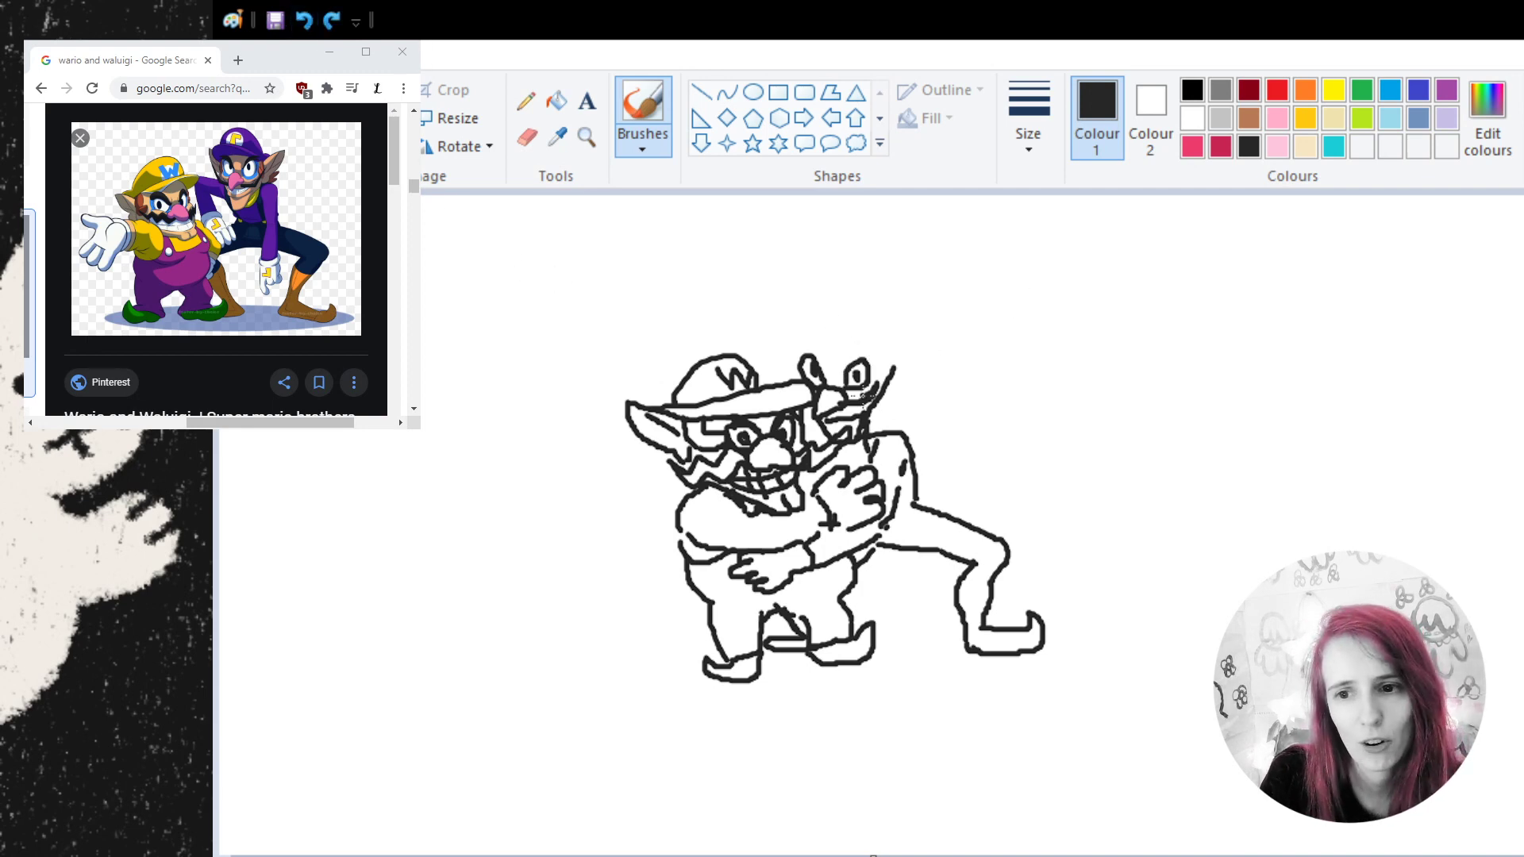
{"action": "left_click_drag", "start_coordinate": [843, 369], "coordinate": [873, 351]}
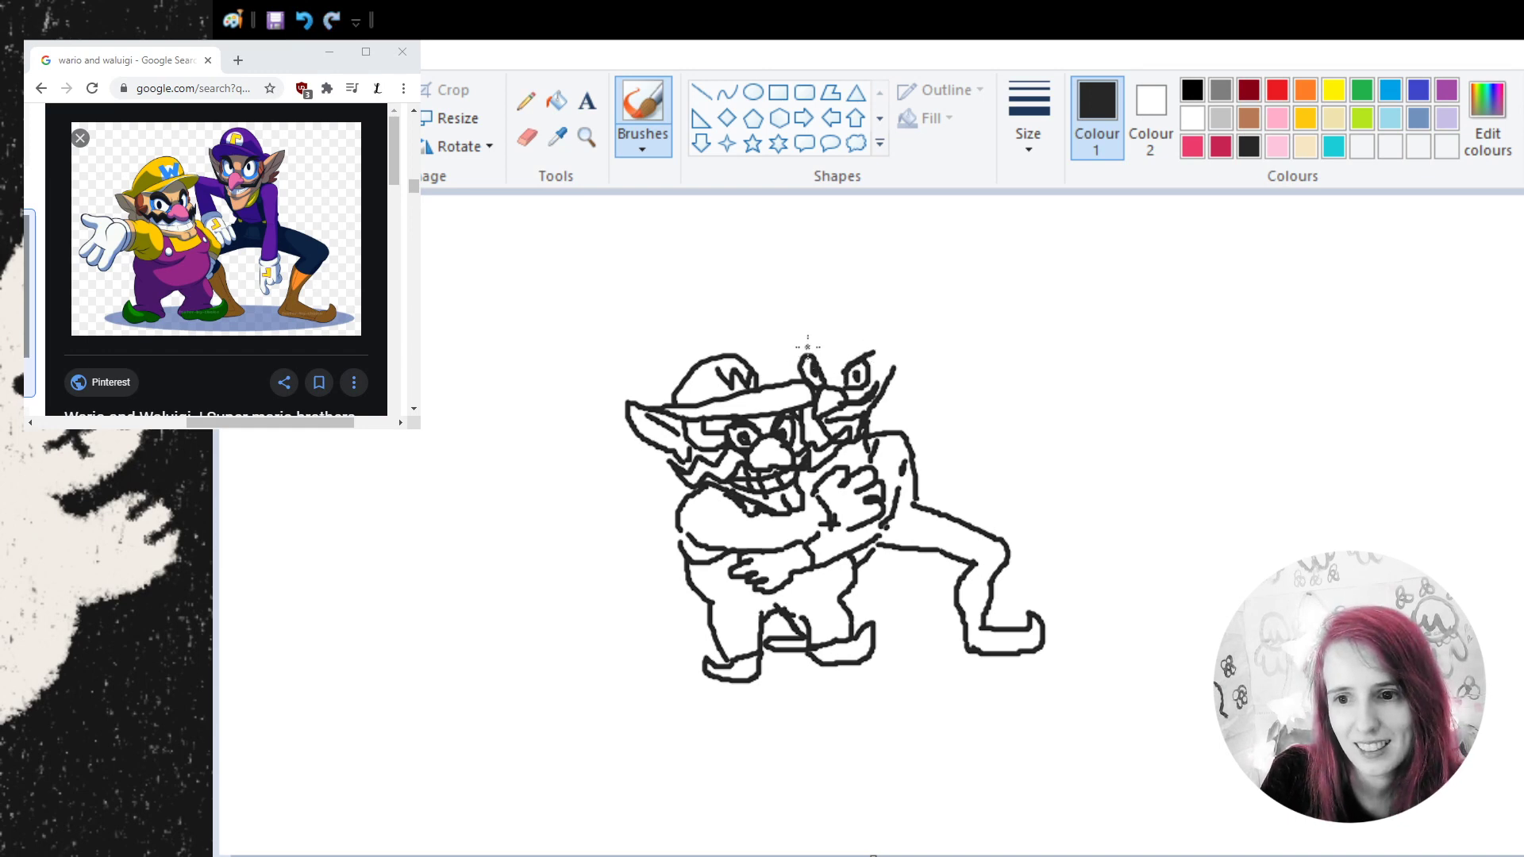
- Draw the sides of Waluigi's face, his brimmed cap with its emblem, and the pointed ear on Wario's side
{"action": "left_click_drag", "start_coordinate": [807, 347], "coordinate": [822, 358]}
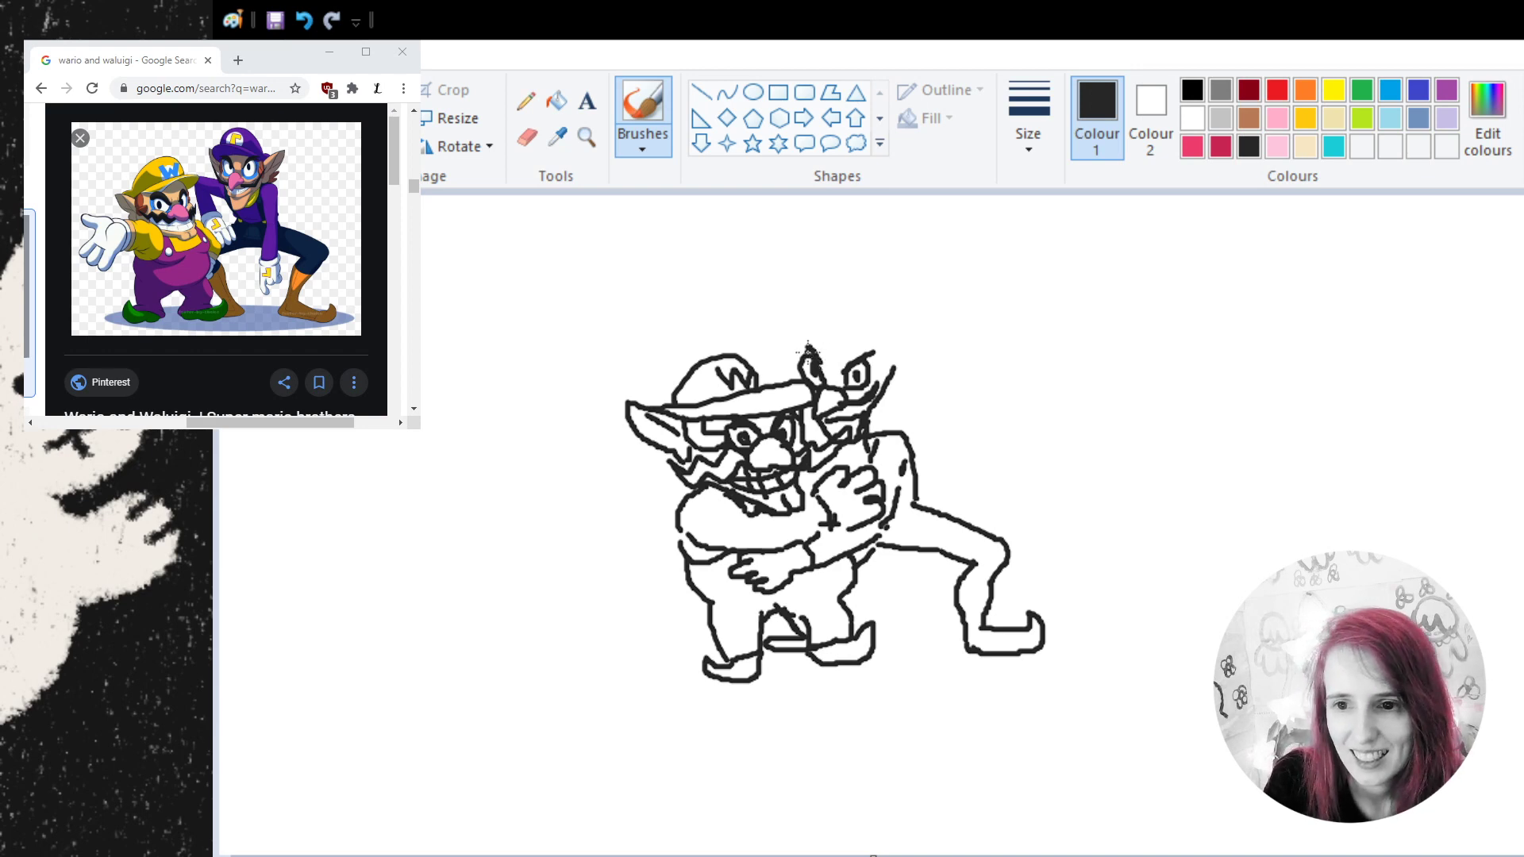
{"action": "mouse_move", "coordinate": [802, 344]}
{"action": "left_mouse_down"}
{"action": "mouse_move", "coordinate": [803, 379]}
{"action": "mouse_move", "coordinate": [895, 372]}
{"action": "mouse_move", "coordinate": [909, 351]}
{"action": "left_mouse_up"}
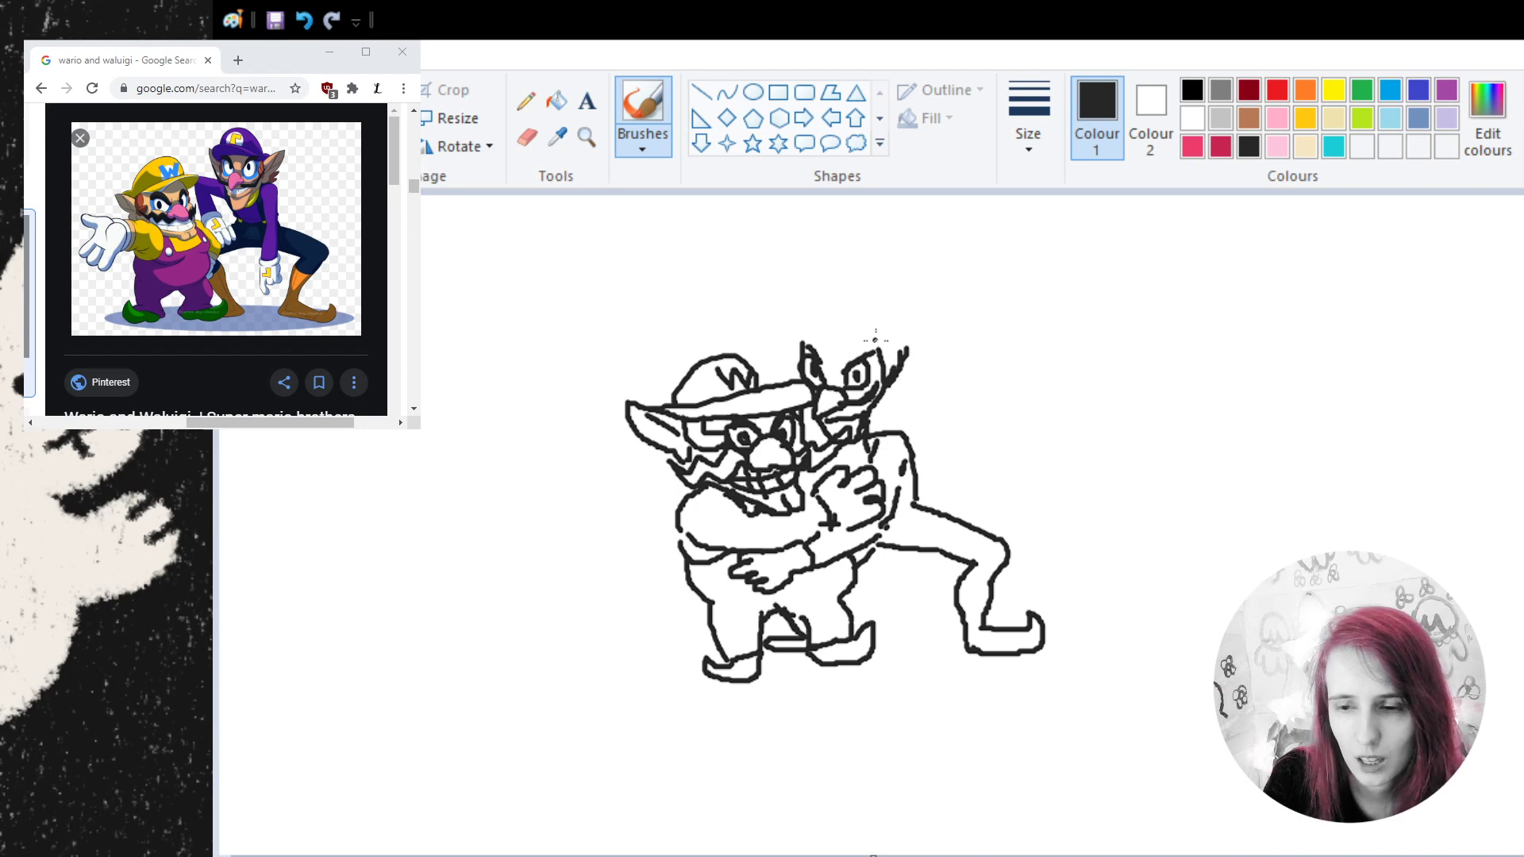
{"action": "mouse_move", "coordinate": [805, 344]}
{"action": "left_mouse_down"}
{"action": "mouse_move", "coordinate": [864, 357]}
{"action": "mouse_move", "coordinate": [838, 327]}
{"action": "mouse_move", "coordinate": [790, 343]}
{"action": "mouse_move", "coordinate": [863, 295]}
{"action": "mouse_move", "coordinate": [881, 340]}
{"action": "mouse_move", "coordinate": [856, 306]}
{"action": "mouse_move", "coordinate": [776, 319]}
{"action": "mouse_move", "coordinate": [796, 377]}
{"action": "left_mouse_up"}
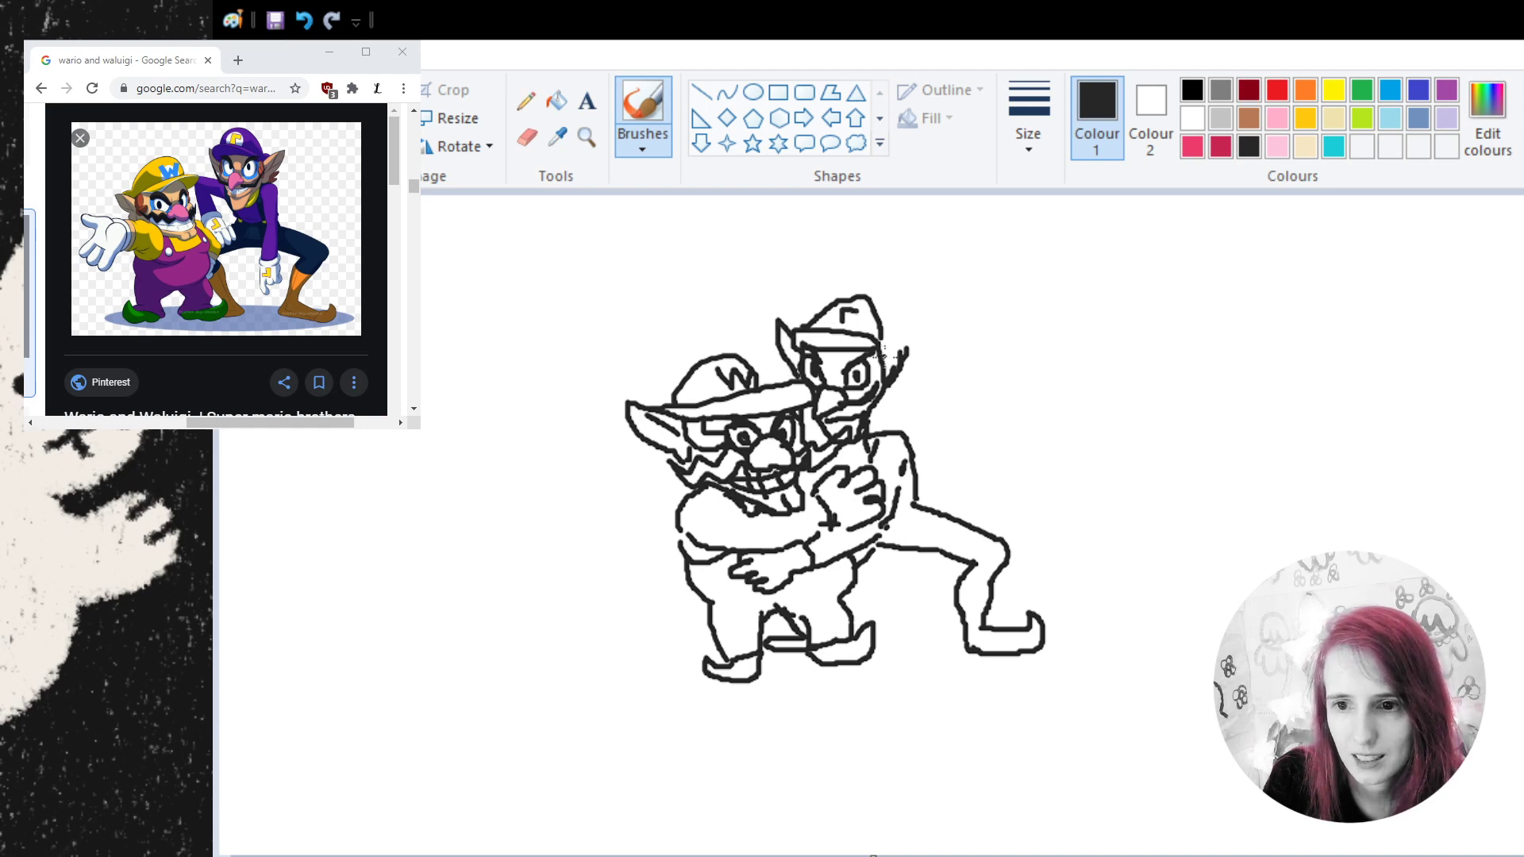
- Add Waluigi's other ear, sideburn and collar, plus the hand outline behind Wario's shoulder and the cuff of Waluigi's boot
{"action": "mouse_move", "coordinate": [883, 355]}
{"action": "left_mouse_down"}
{"action": "mouse_move", "coordinate": [915, 326]}
{"action": "mouse_move", "coordinate": [884, 409]}
{"action": "mouse_move", "coordinate": [913, 430]}
{"action": "mouse_move", "coordinate": [879, 401]}
{"action": "left_mouse_up"}
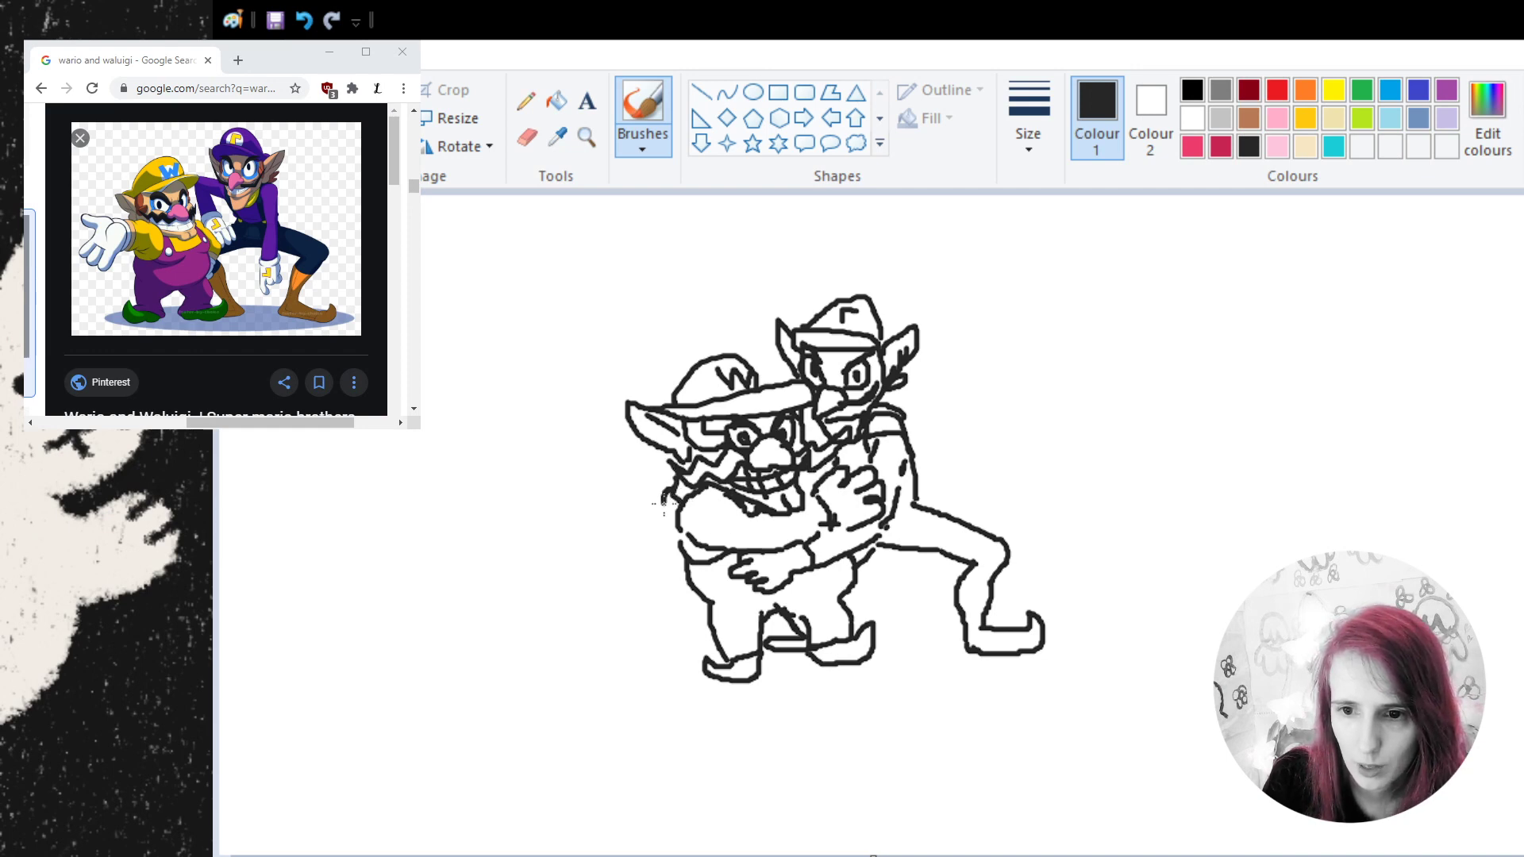
{"action": "mouse_move", "coordinate": [664, 502]}
{"action": "left_mouse_down"}
{"action": "mouse_move", "coordinate": [666, 548]}
{"action": "mouse_move", "coordinate": [679, 550]}
{"action": "left_mouse_up"}
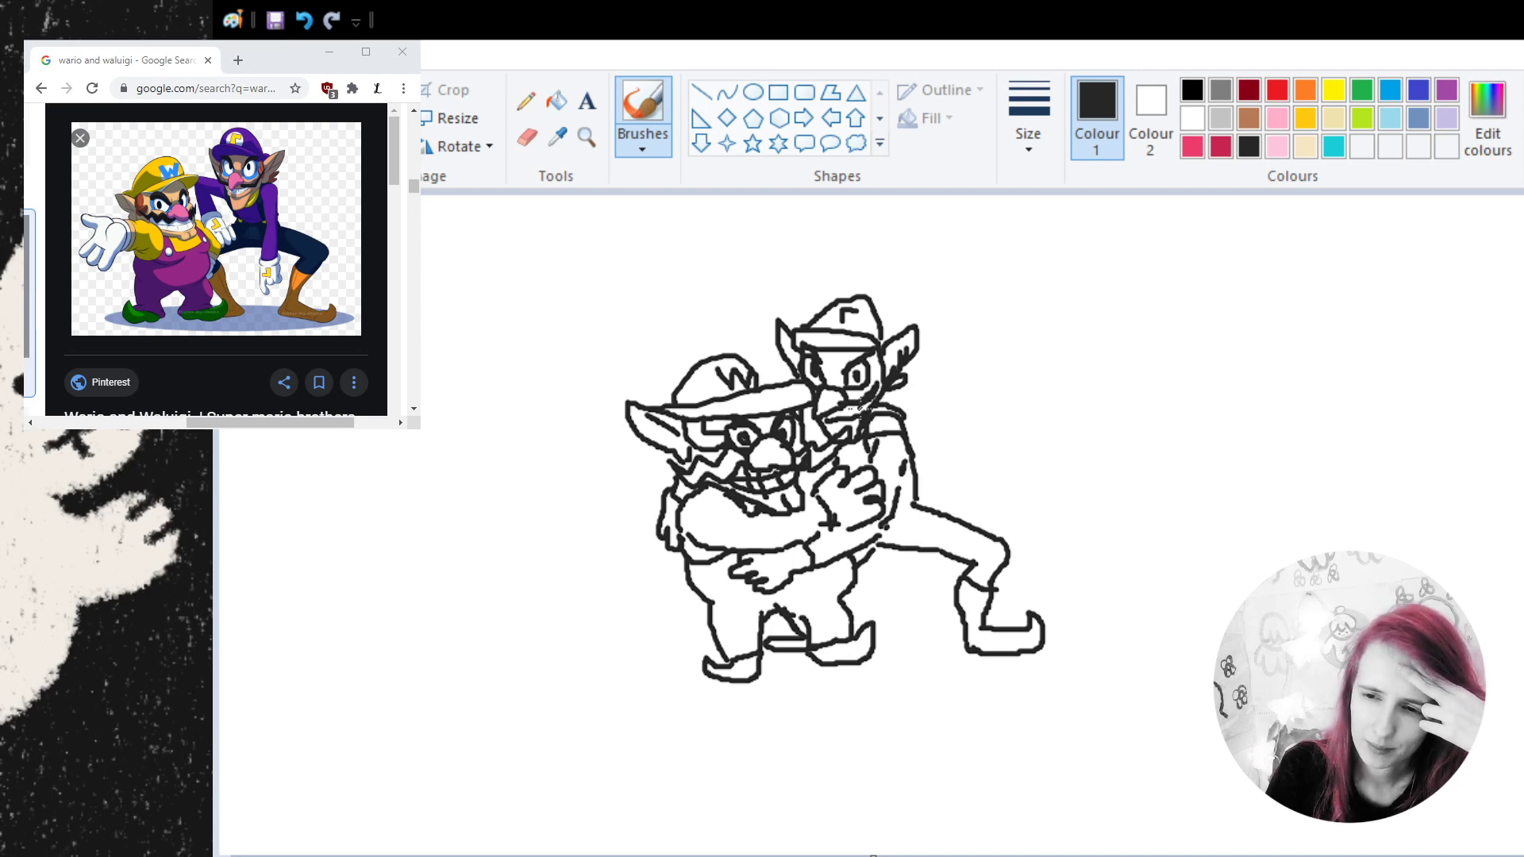
{"action": "left_click_drag", "start_coordinate": [845, 419], "coordinate": [862, 424]}
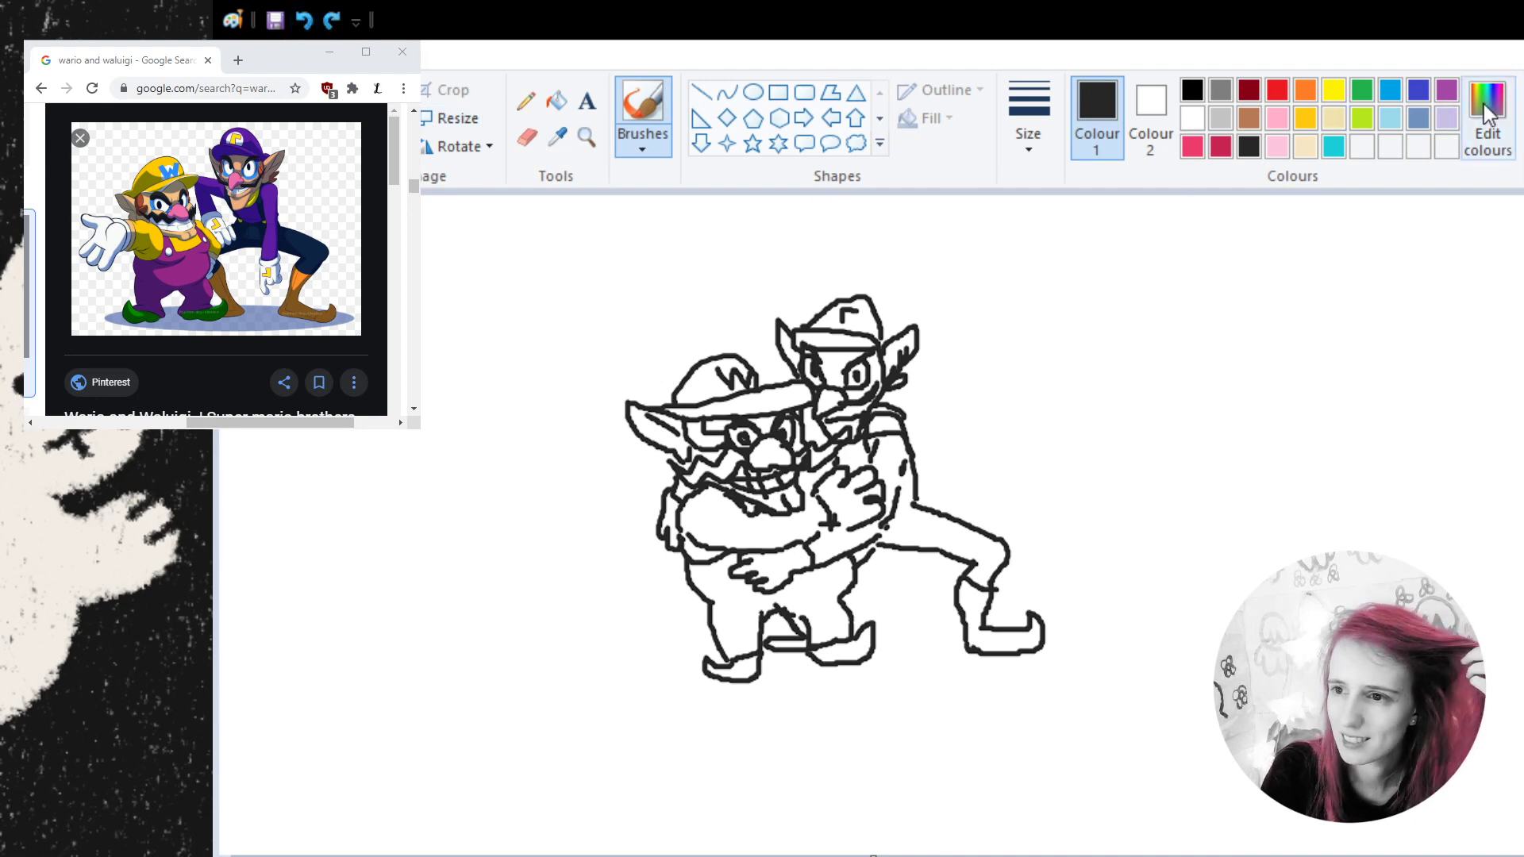
- Fill Wario's overalls and the small chest gap above his crossed arms with purple
{"action": "left_click", "coordinate": [1446, 90]}
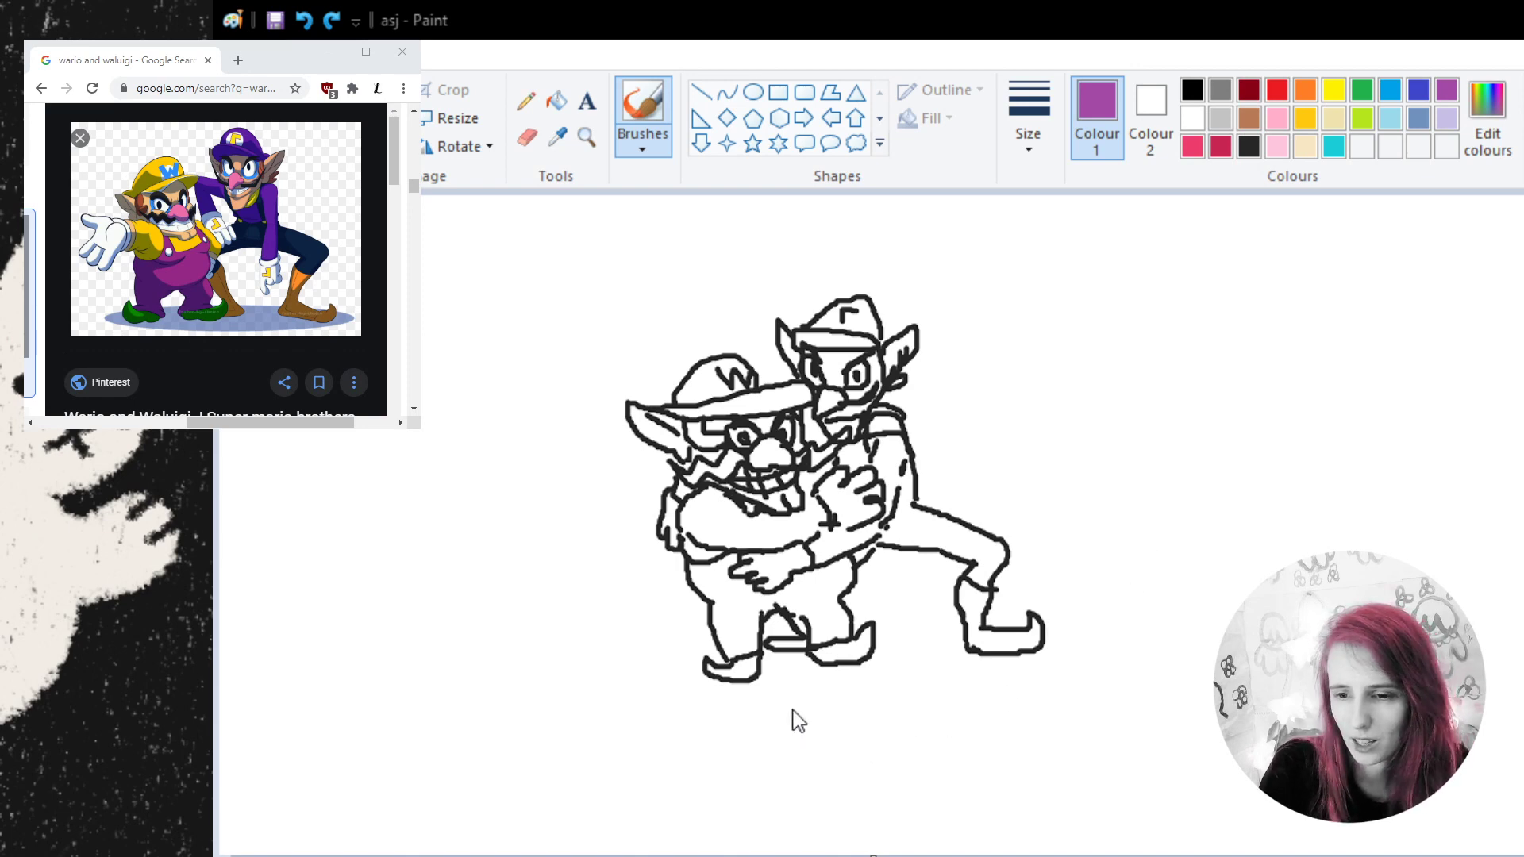
{"action": "left_click", "coordinate": [557, 100]}
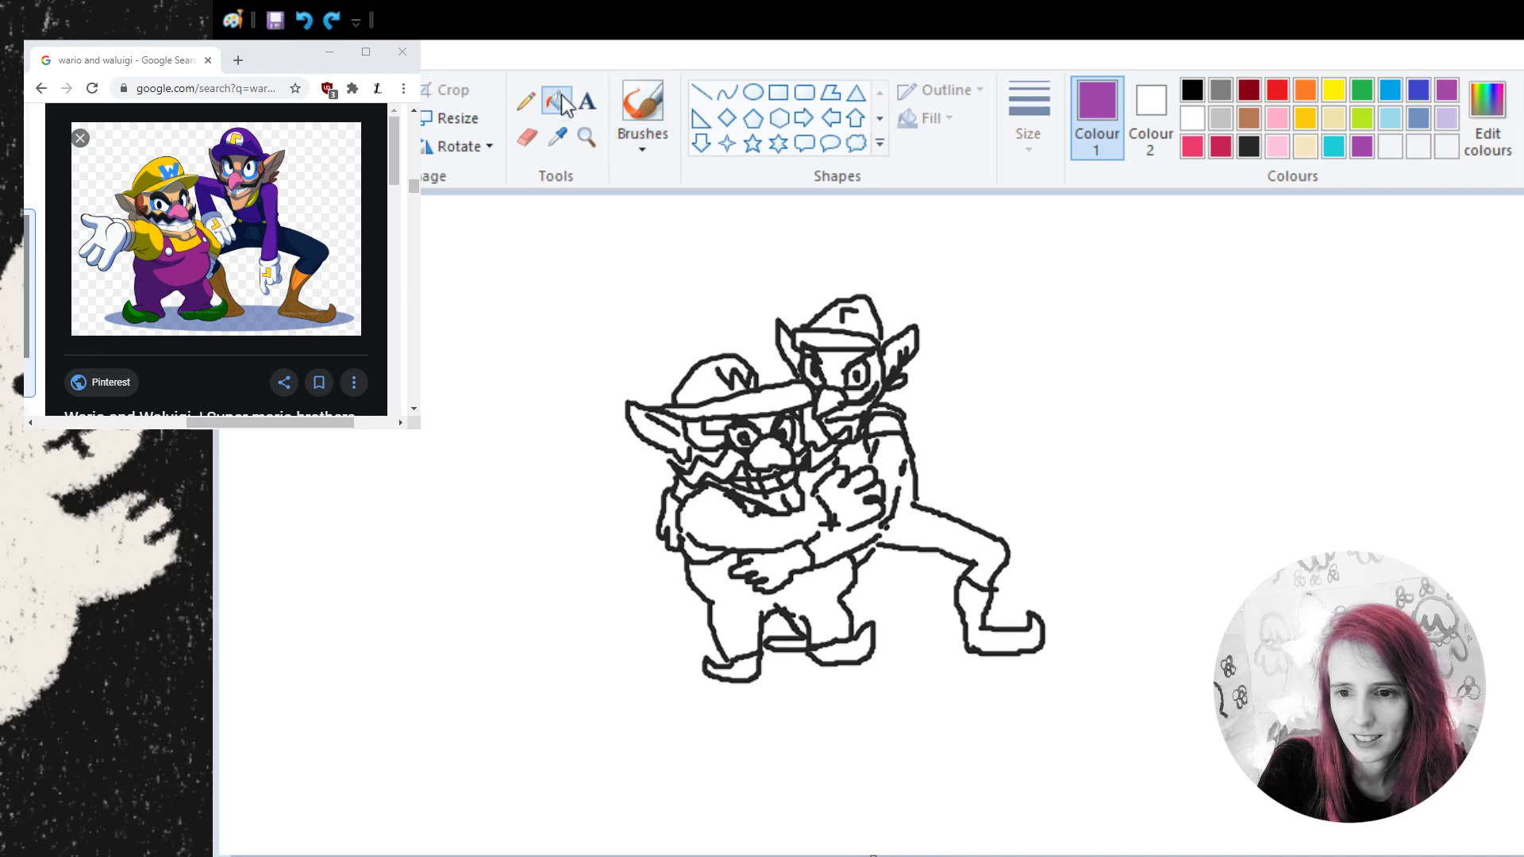
{"action": "left_click", "coordinate": [739, 604]}
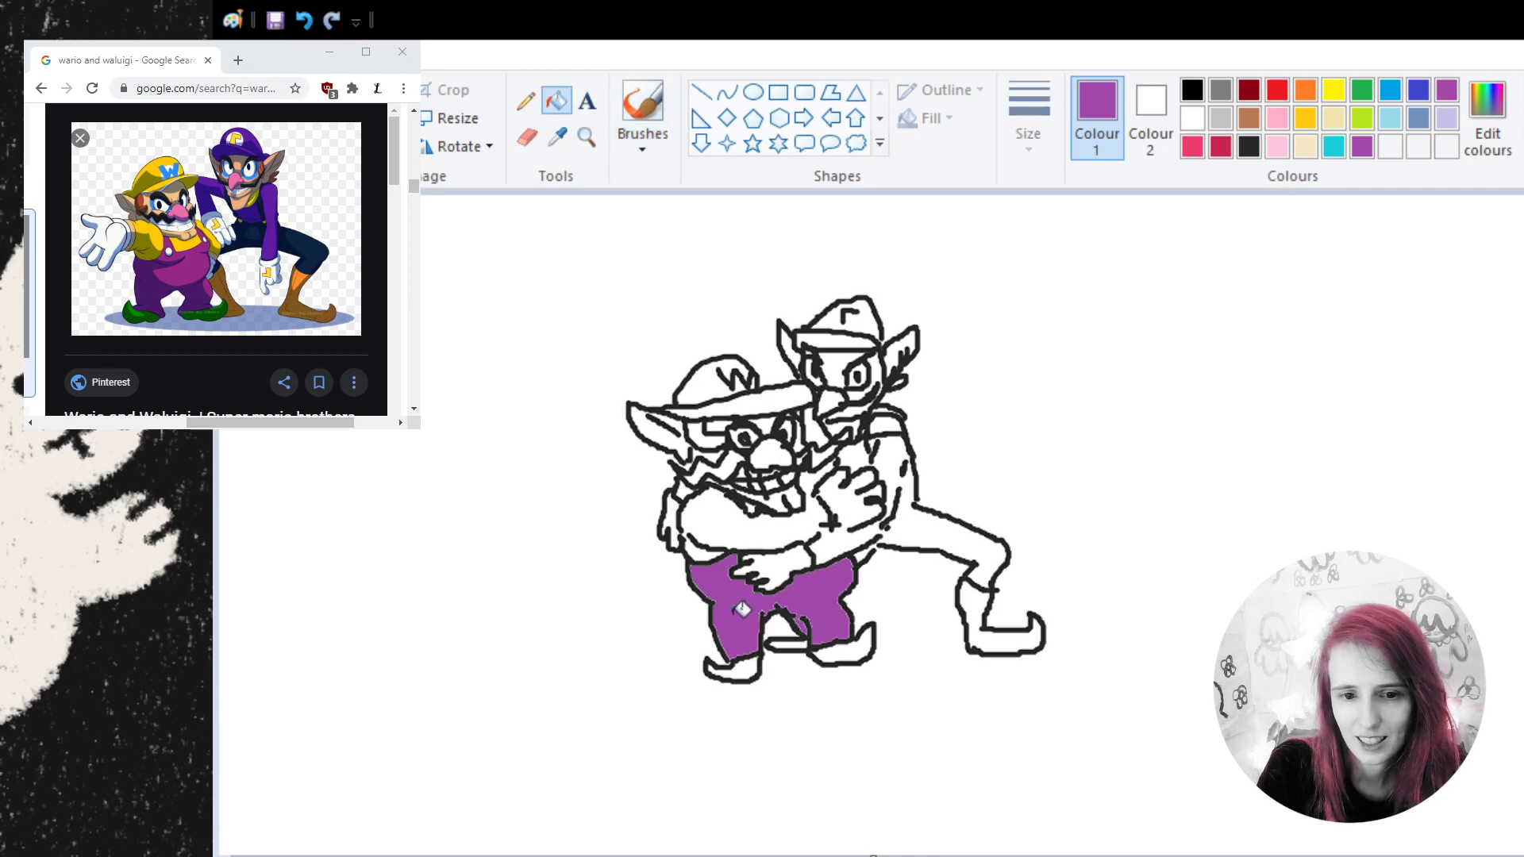
{"action": "left_click", "coordinate": [751, 509]}
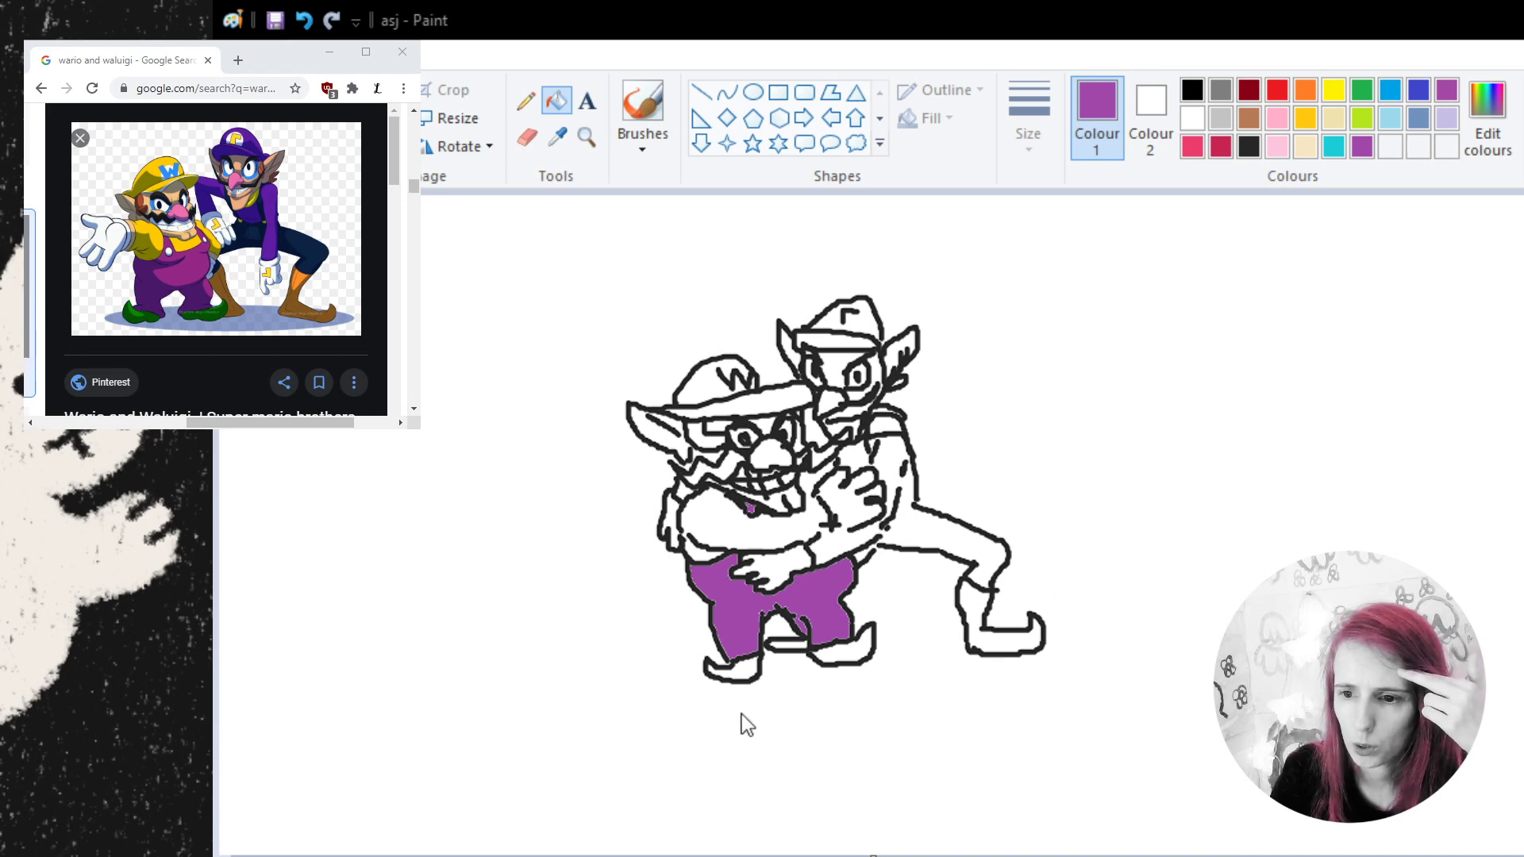
- Define a darker purple custom colour, try it as a fill on Waluigi's shirt, and undo that fill
{"action": "key", "text": "Return"}
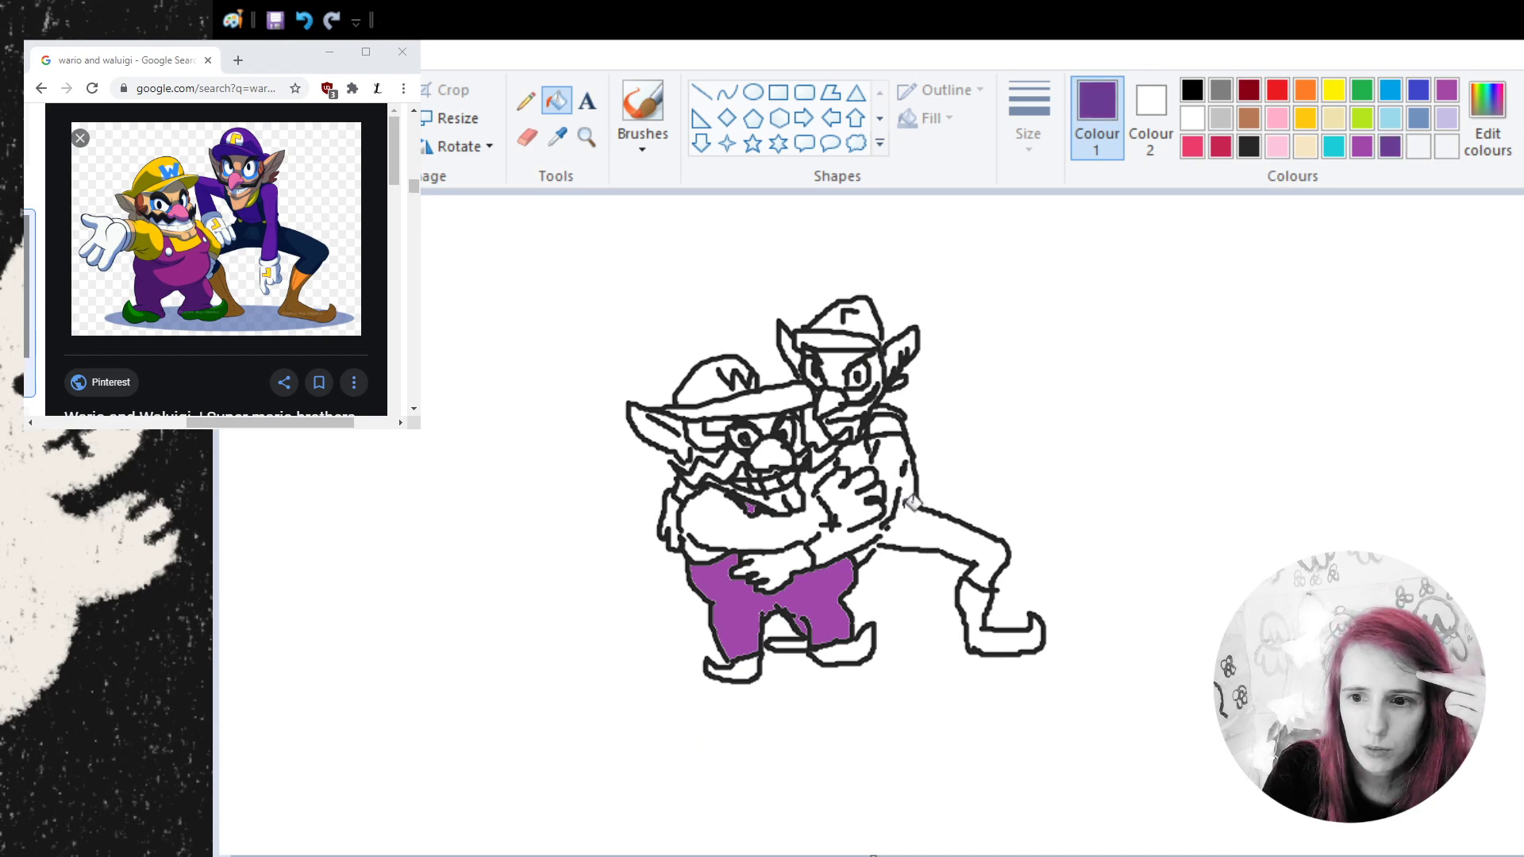
{"action": "left_click", "coordinate": [905, 450]}
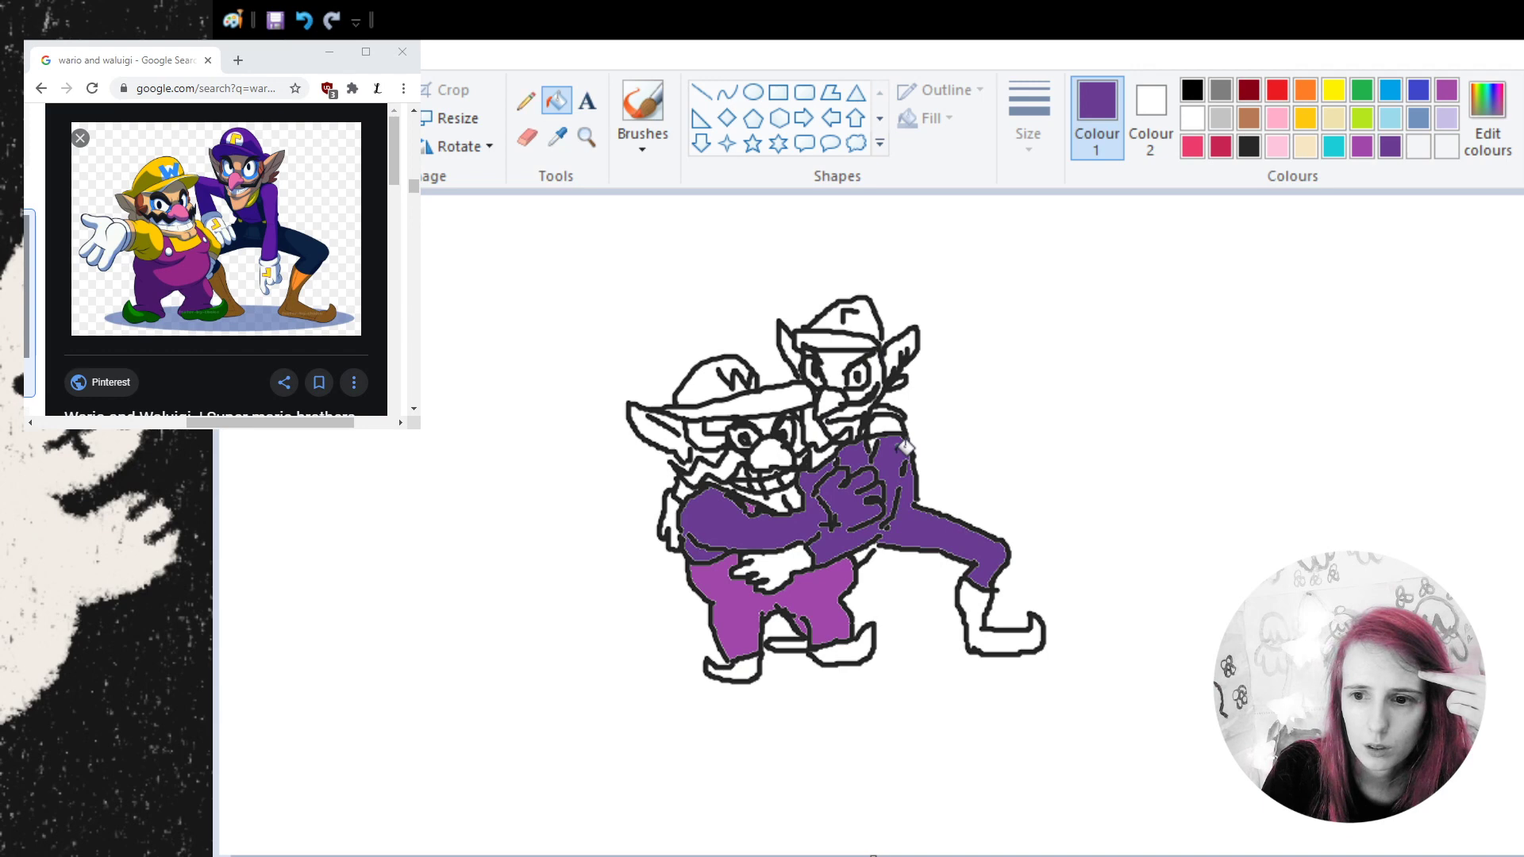
{"action": "left_click", "coordinate": [306, 20]}
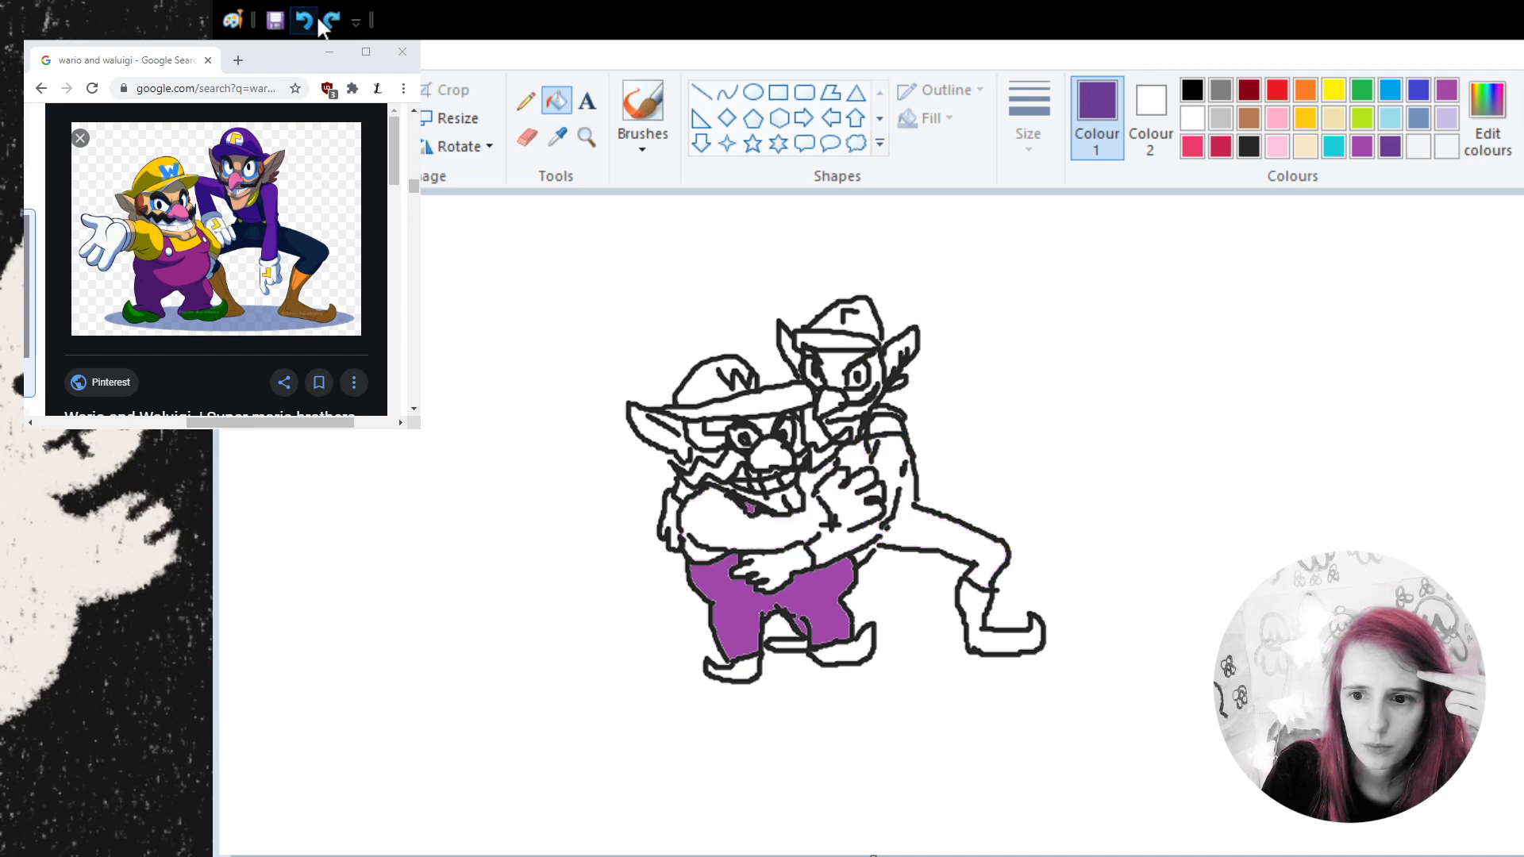
- Close the gaps in the outlines of Waluigi's arm and the glove with the dark grey brush
{"action": "left_click", "coordinate": [1256, 149]}
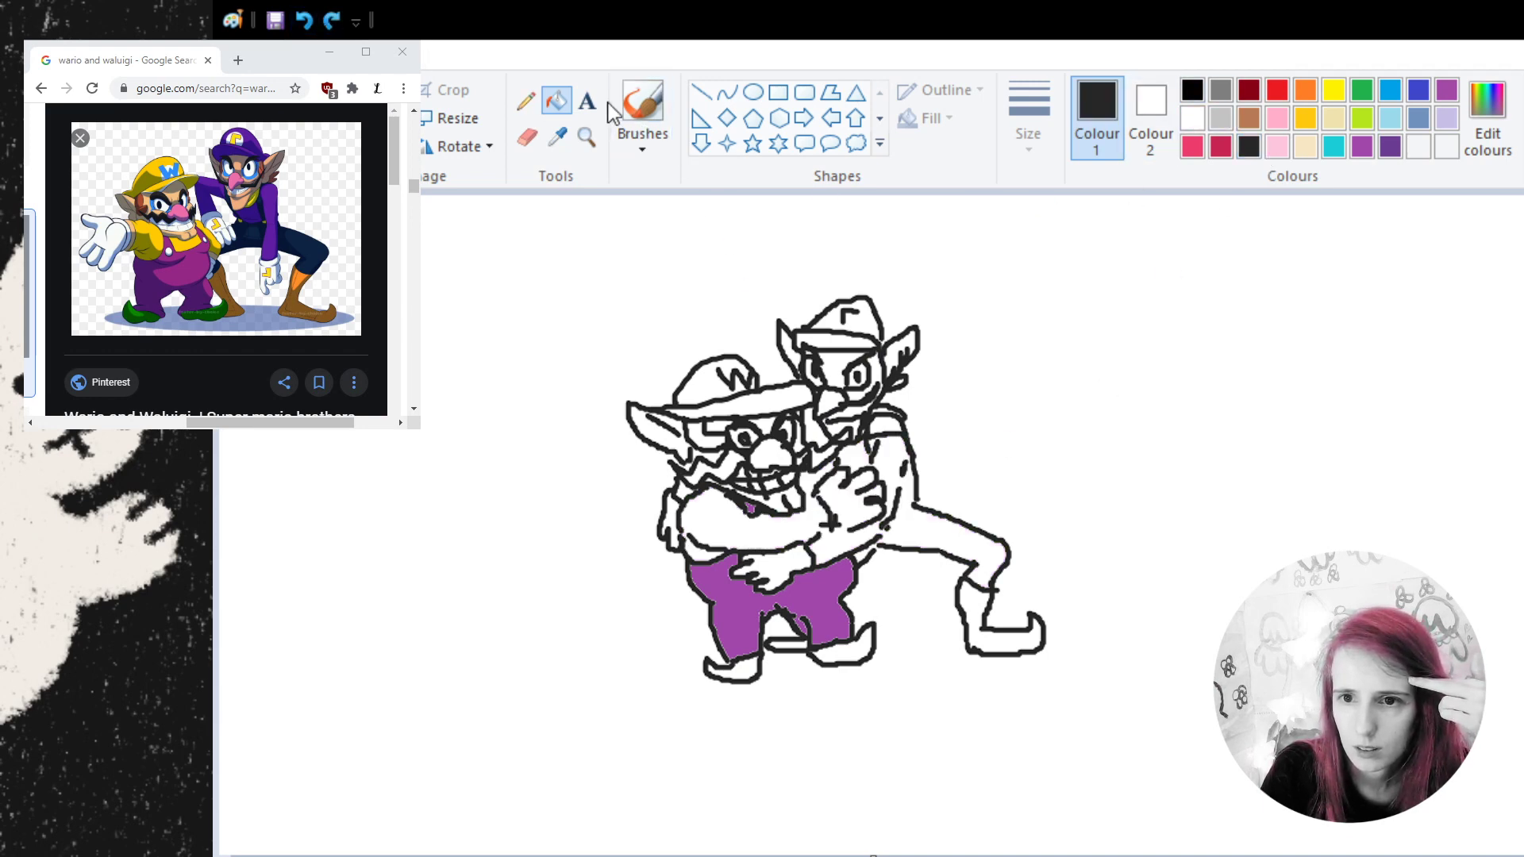
{"action": "left_click", "coordinate": [644, 102]}
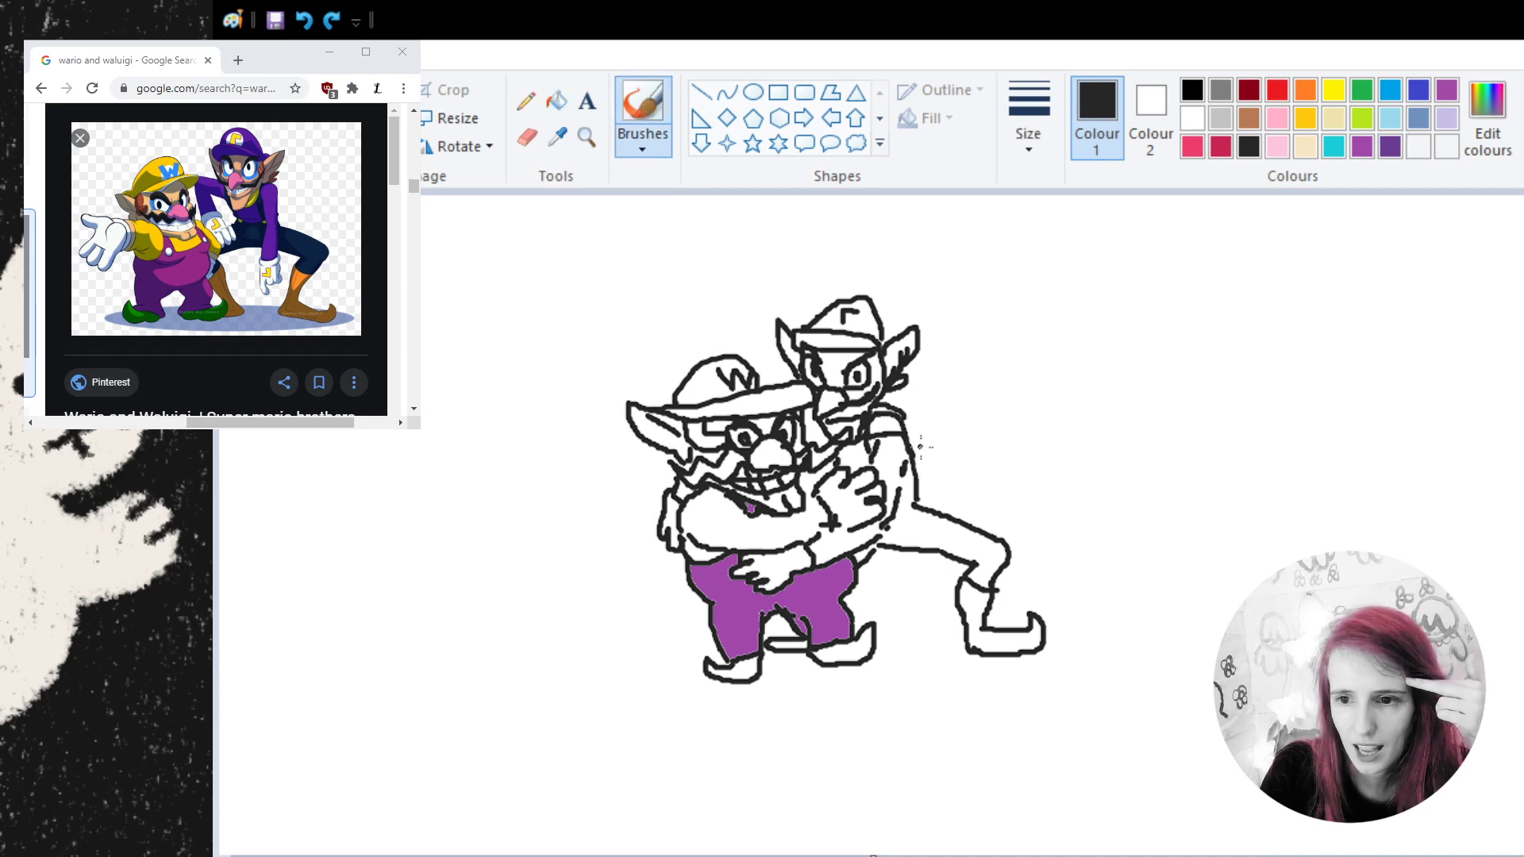
{"action": "mouse_move", "coordinate": [904, 448]}
{"action": "left_mouse_down"}
{"action": "mouse_move", "coordinate": [879, 537]}
{"action": "mouse_move", "coordinate": [829, 515]}
{"action": "left_mouse_up"}
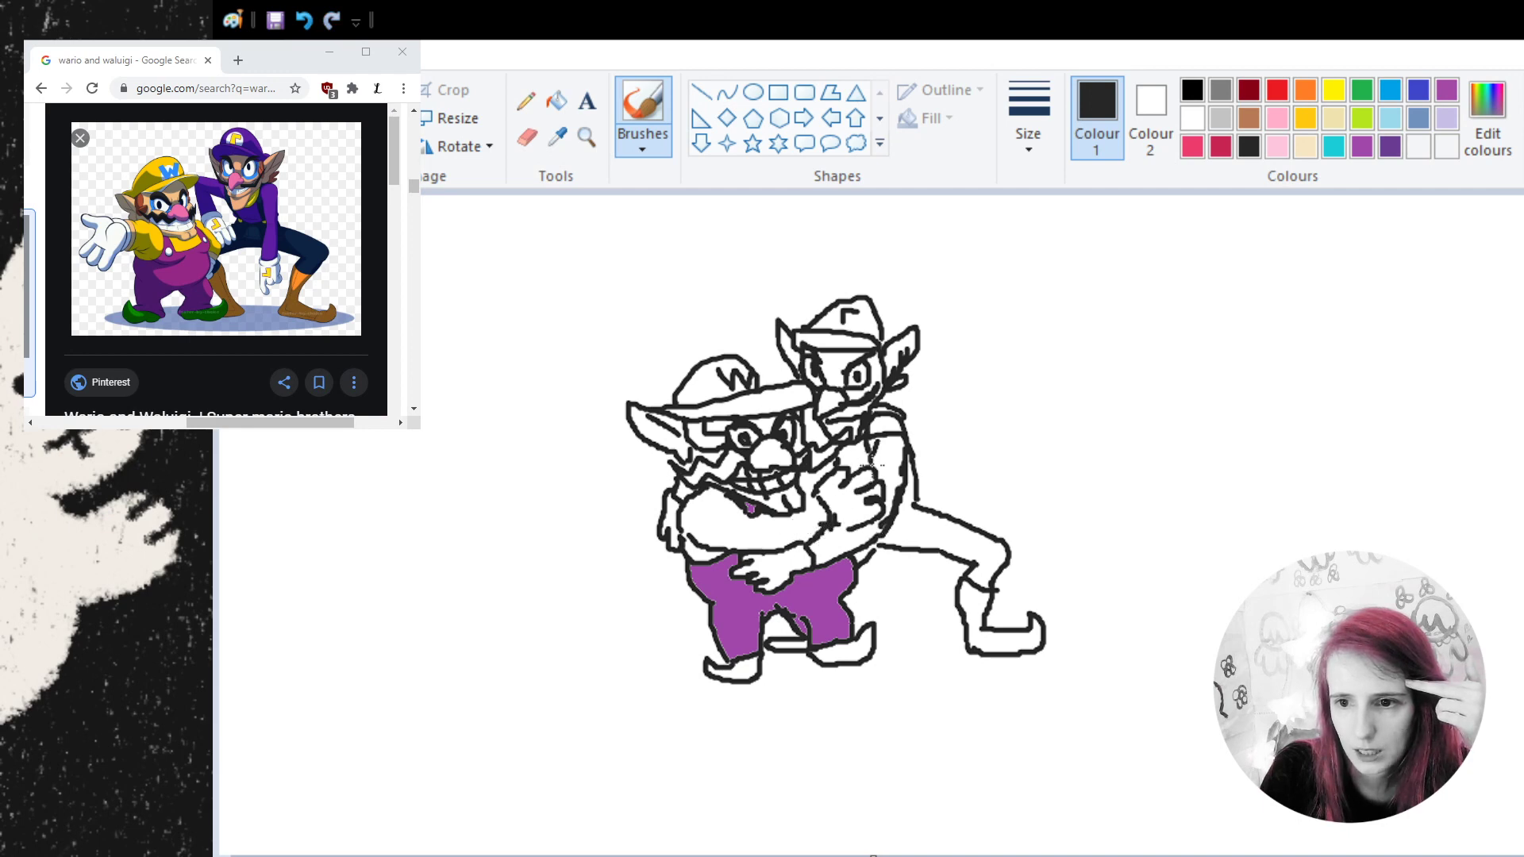
- Fill Waluigi's upper arm with the dark purple, try the same fill on his forearm, and undo the forearm fill
{"action": "left_click", "coordinate": [1389, 147]}
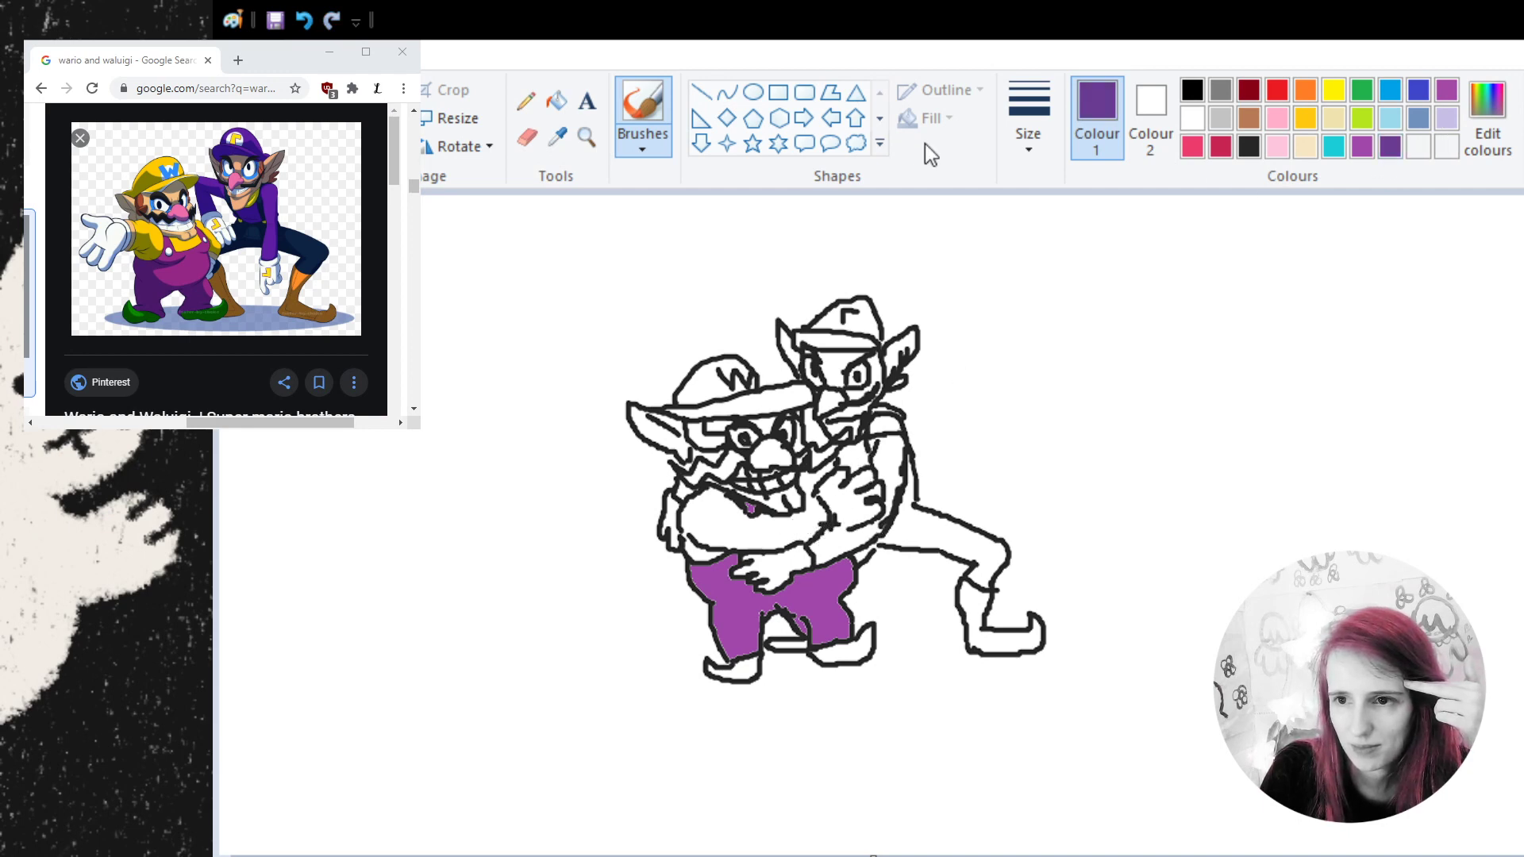
{"action": "left_click", "coordinate": [556, 100]}
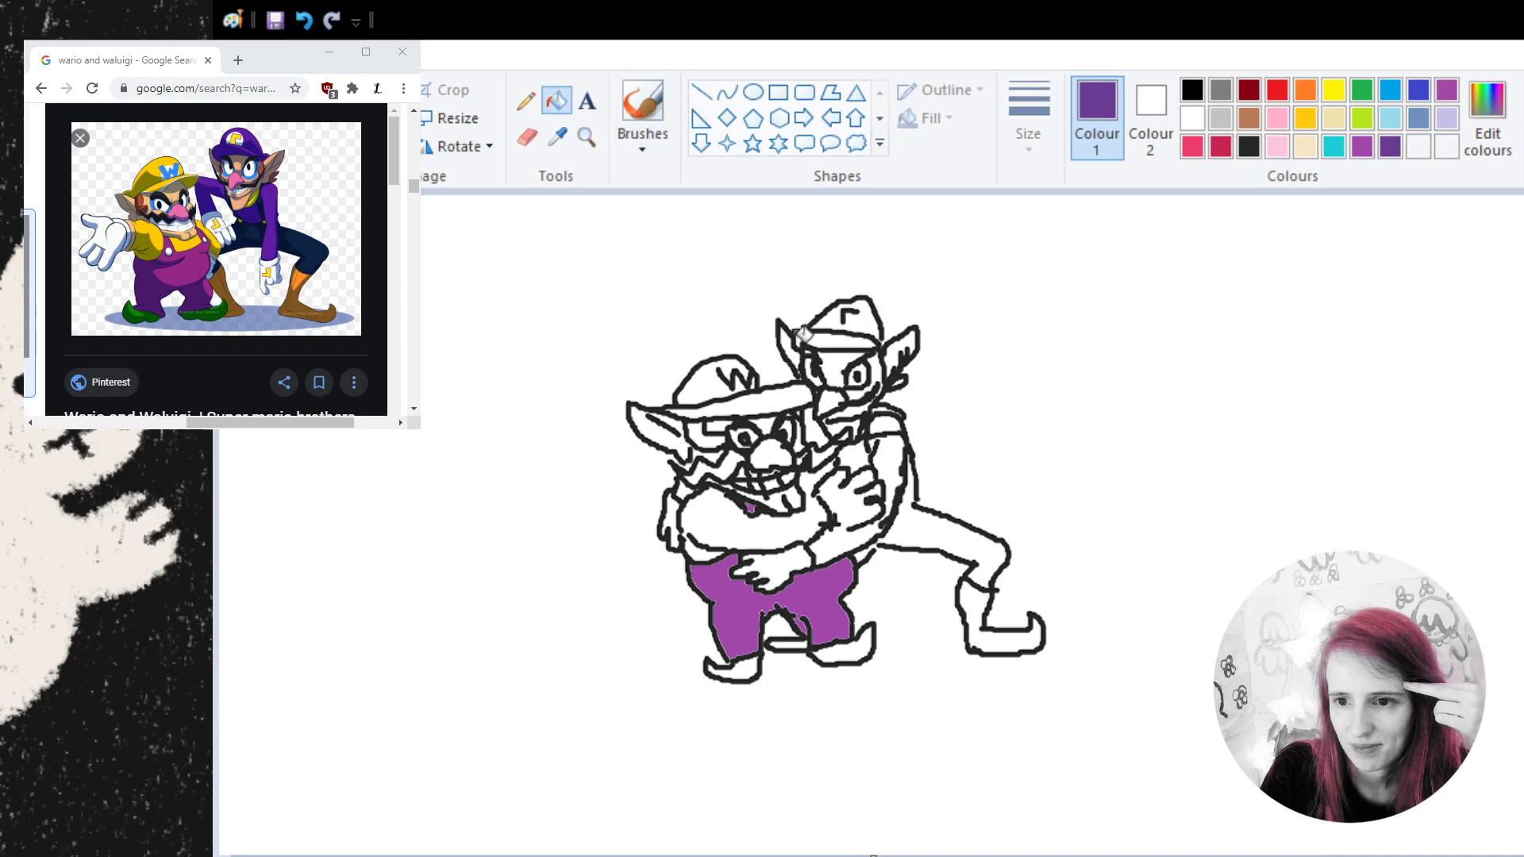
{"action": "left_click", "coordinate": [904, 457]}
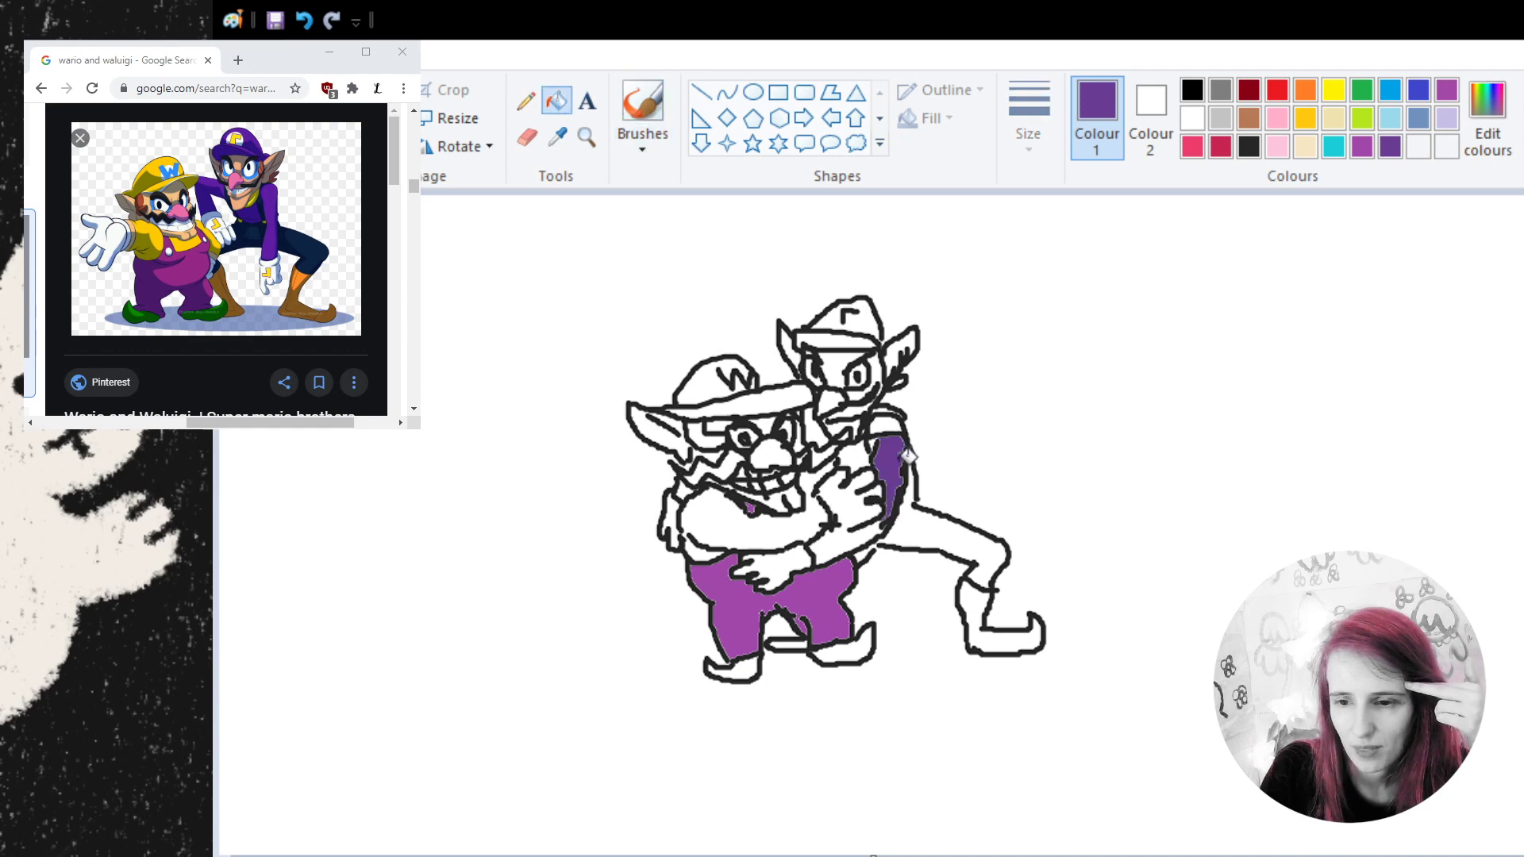
{"action": "left_click", "coordinate": [831, 544]}
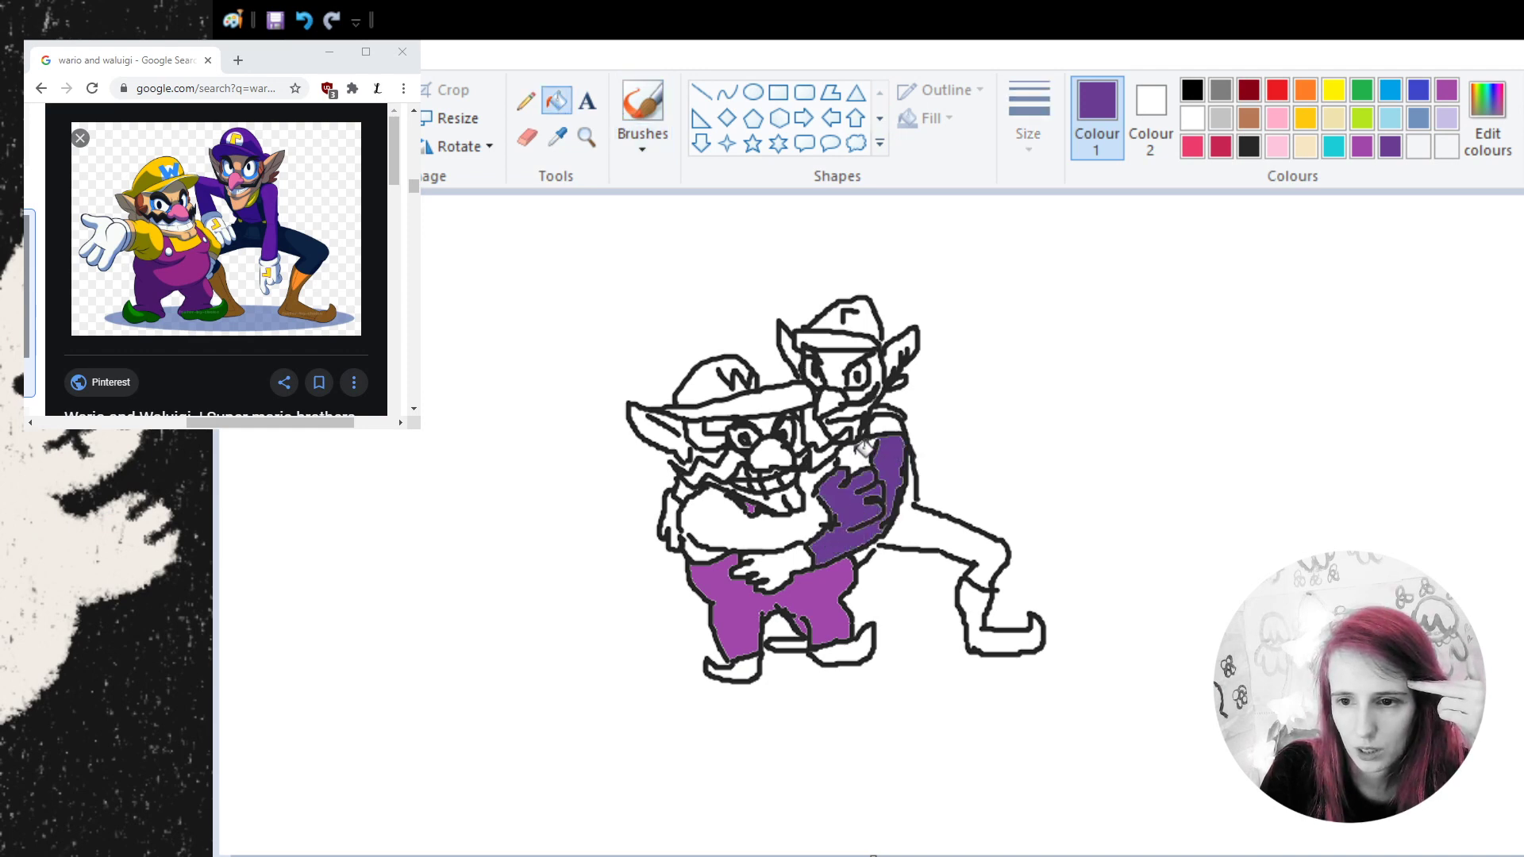
{"action": "left_click", "coordinate": [304, 20]}
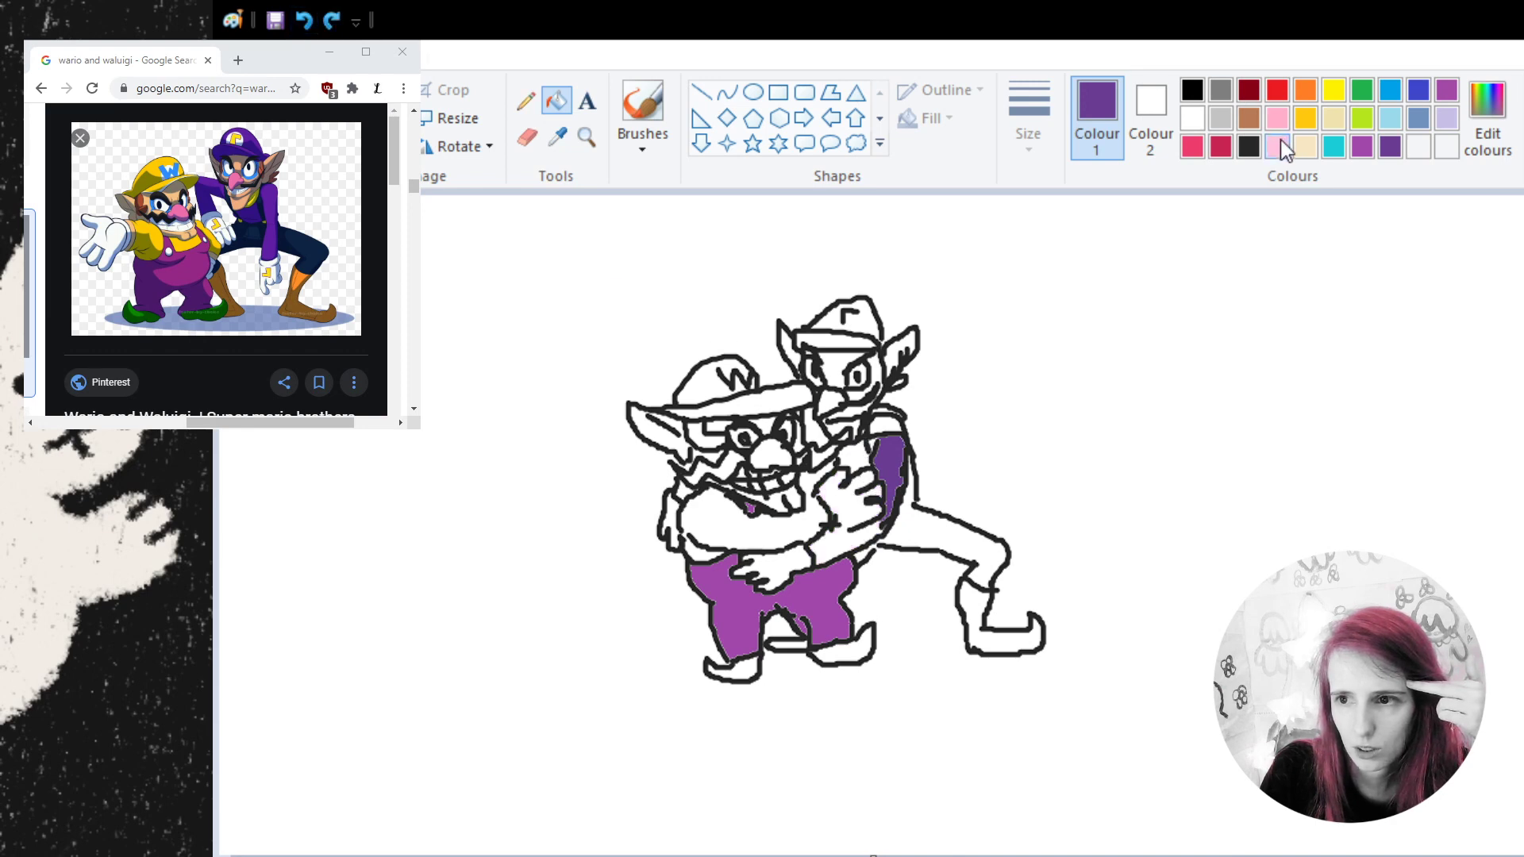
- Close the remaining gap between the glove and Waluigi's forearm with the dark grey brush
{"action": "left_click", "coordinate": [1248, 146]}
{"action": "left_click", "coordinate": [643, 107]}
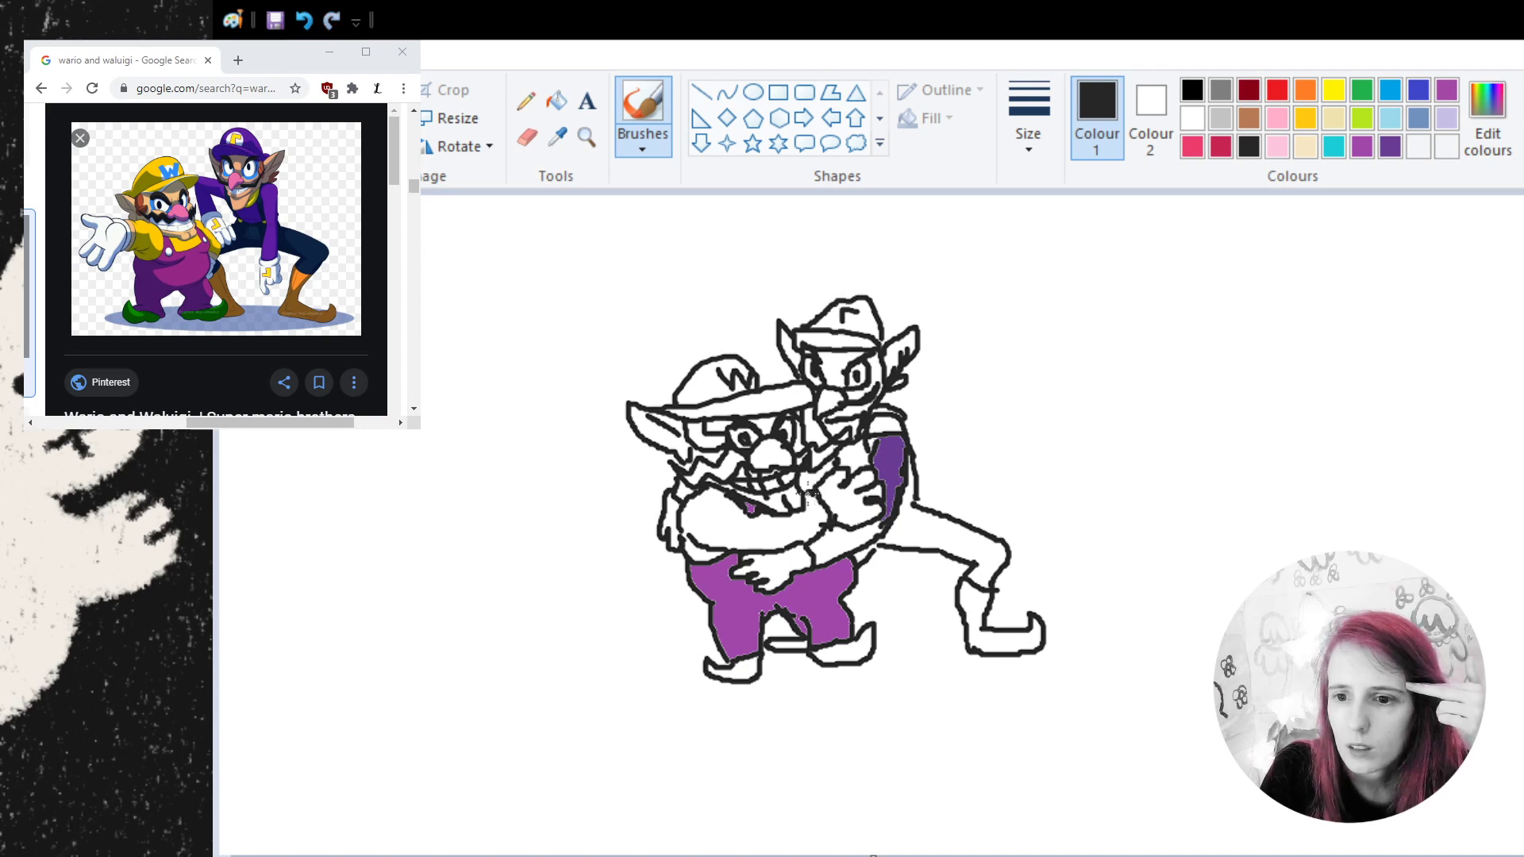
{"action": "left_click", "coordinate": [557, 101]}
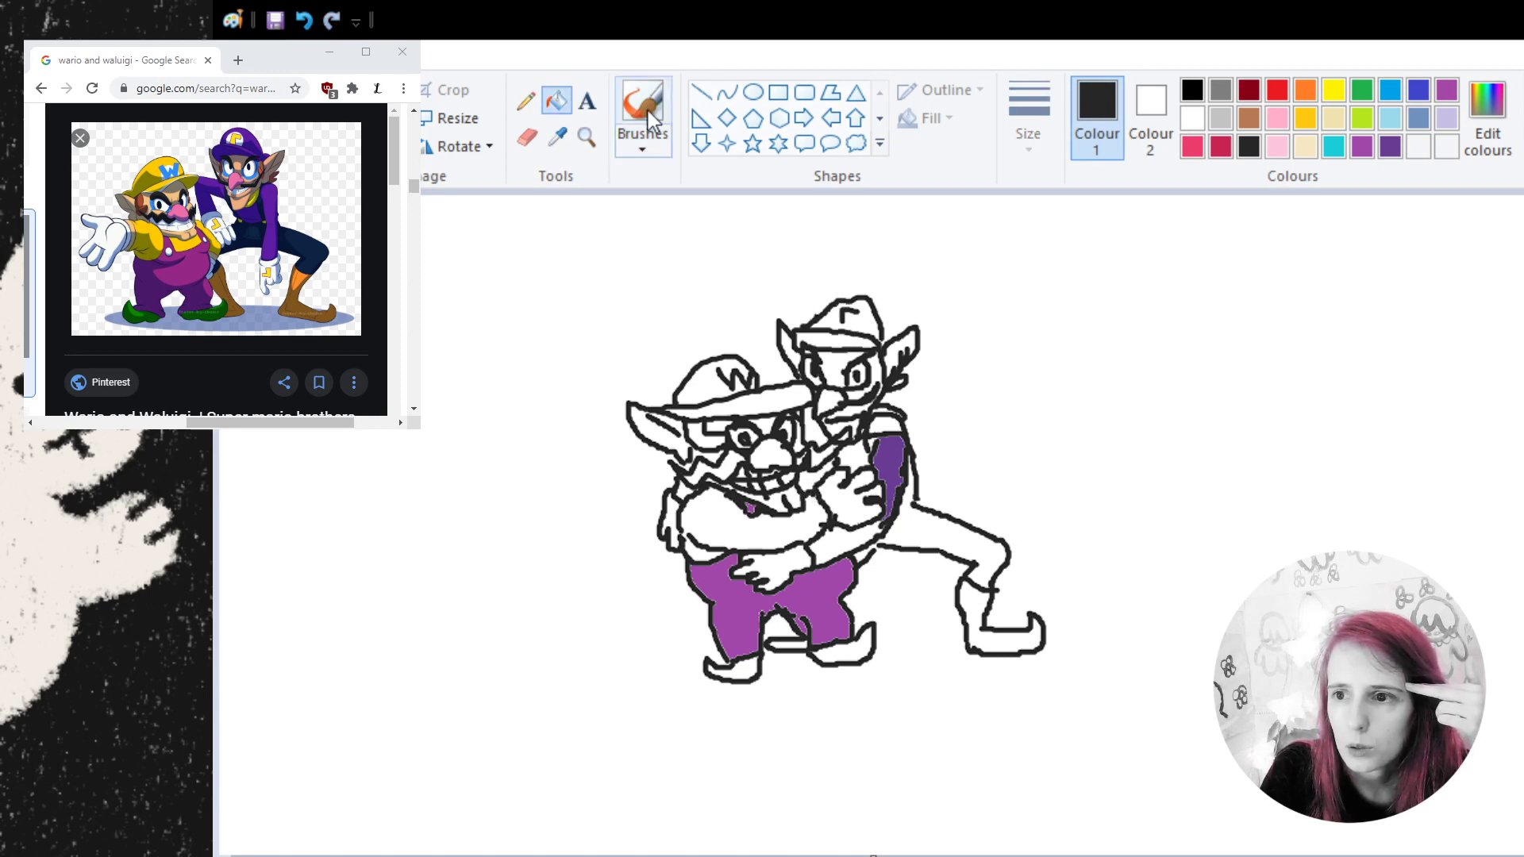
- Fill Waluigi's forearm and chest with dark purple, undoing the fill on the sleeve area beside Wario's chin
{"action": "left_click", "coordinate": [1389, 147]}
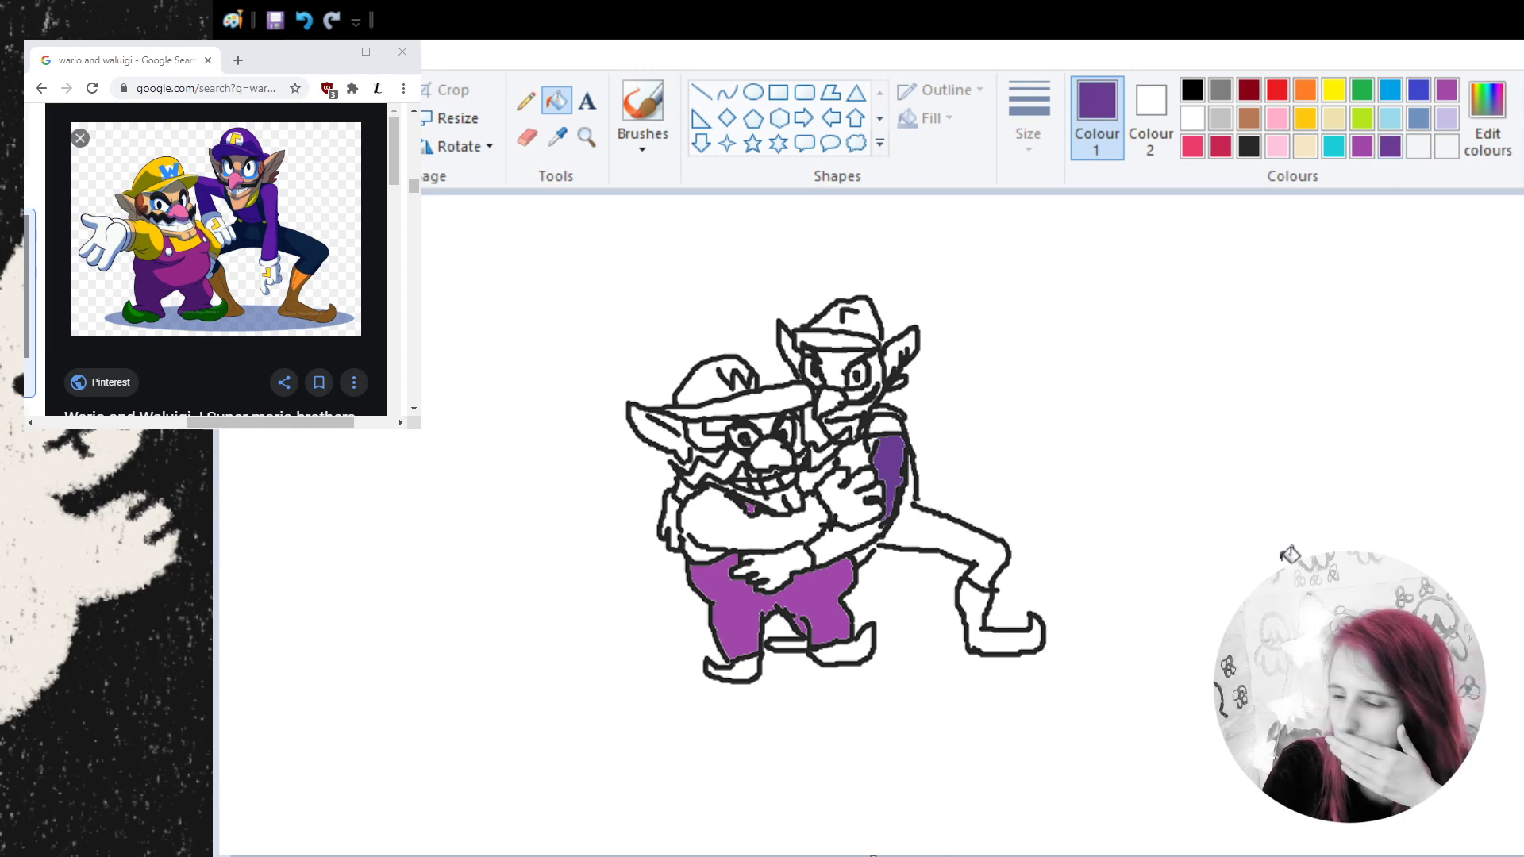
{"action": "left_click", "coordinate": [839, 541]}
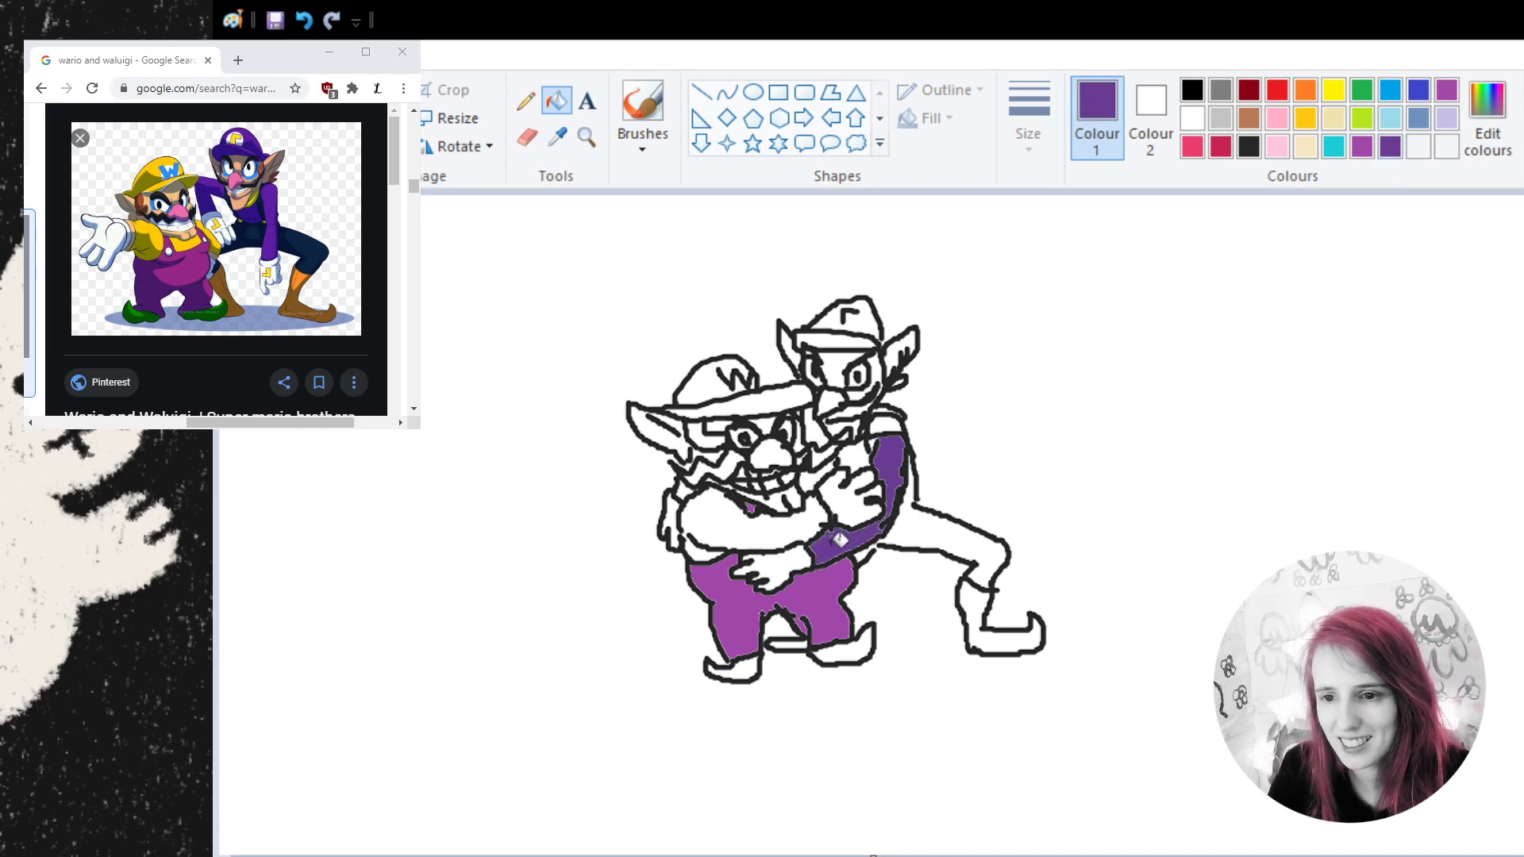
{"action": "left_click", "coordinate": [858, 454]}
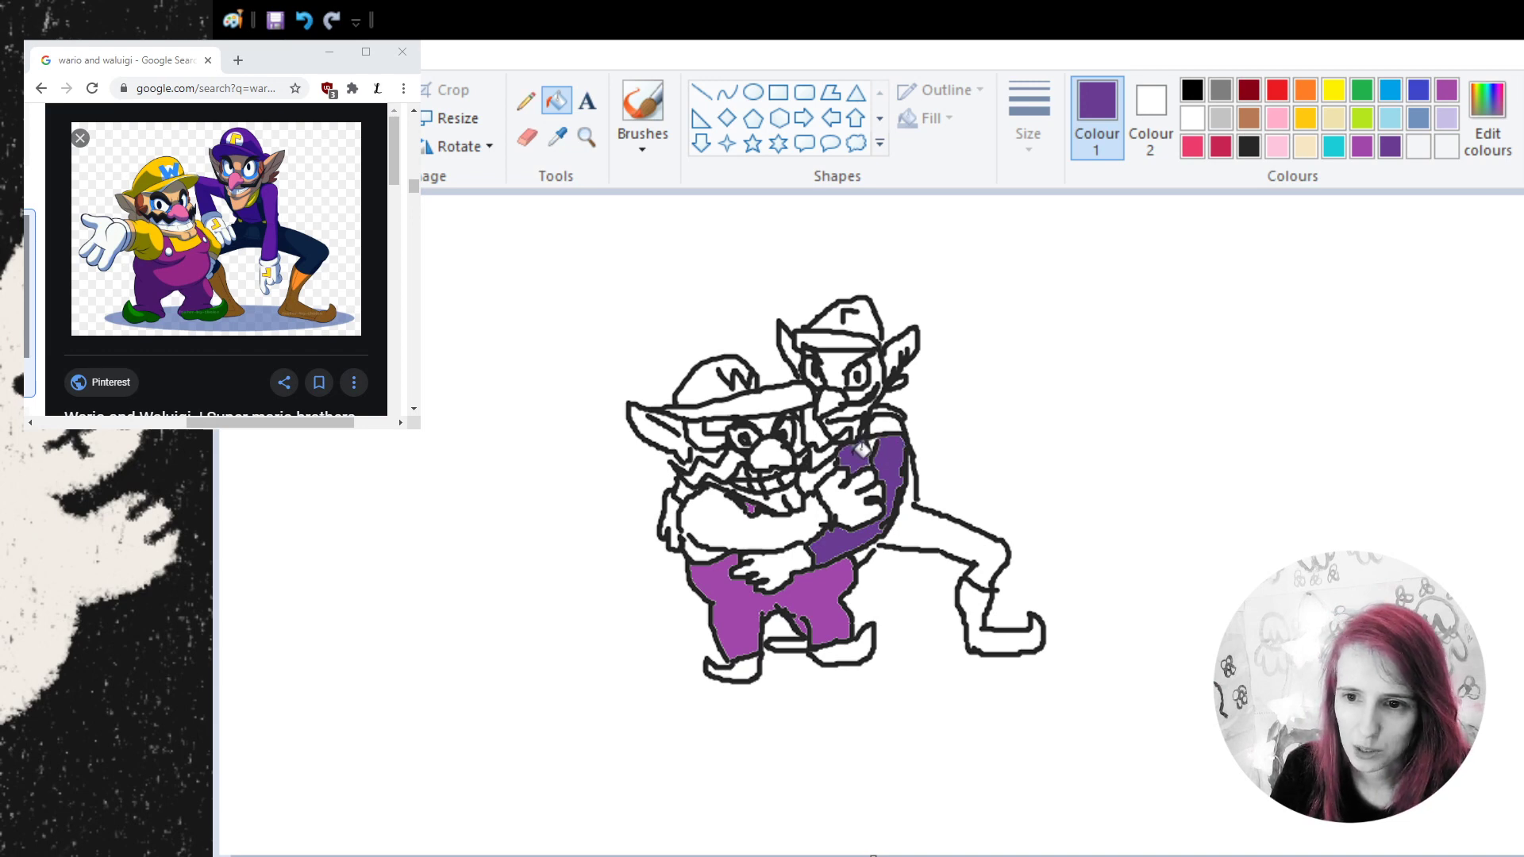
{"action": "left_click", "coordinate": [843, 436]}
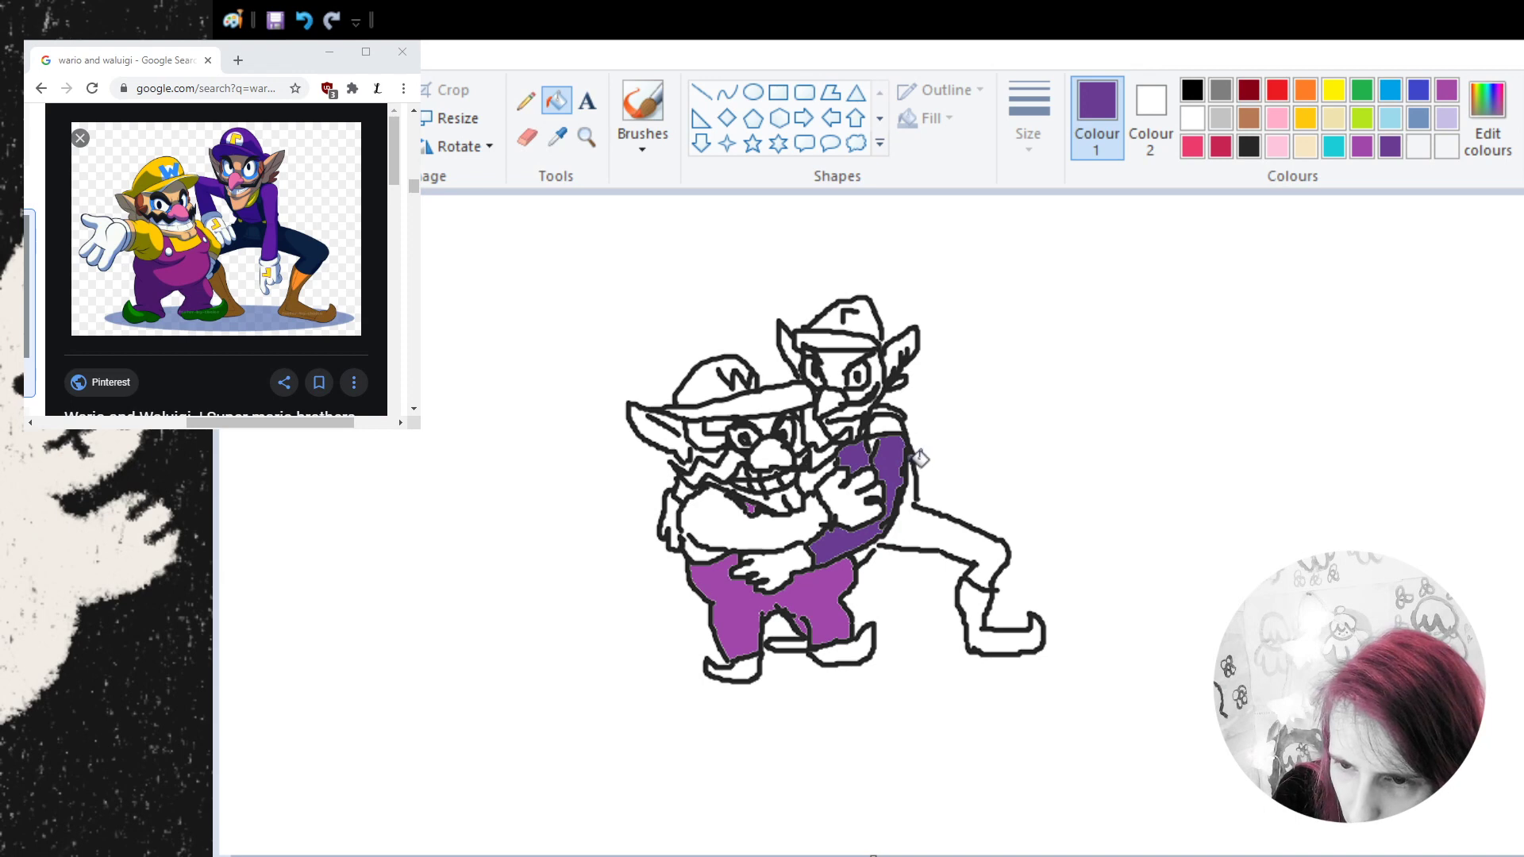
{"action": "left_click", "coordinate": [818, 474]}
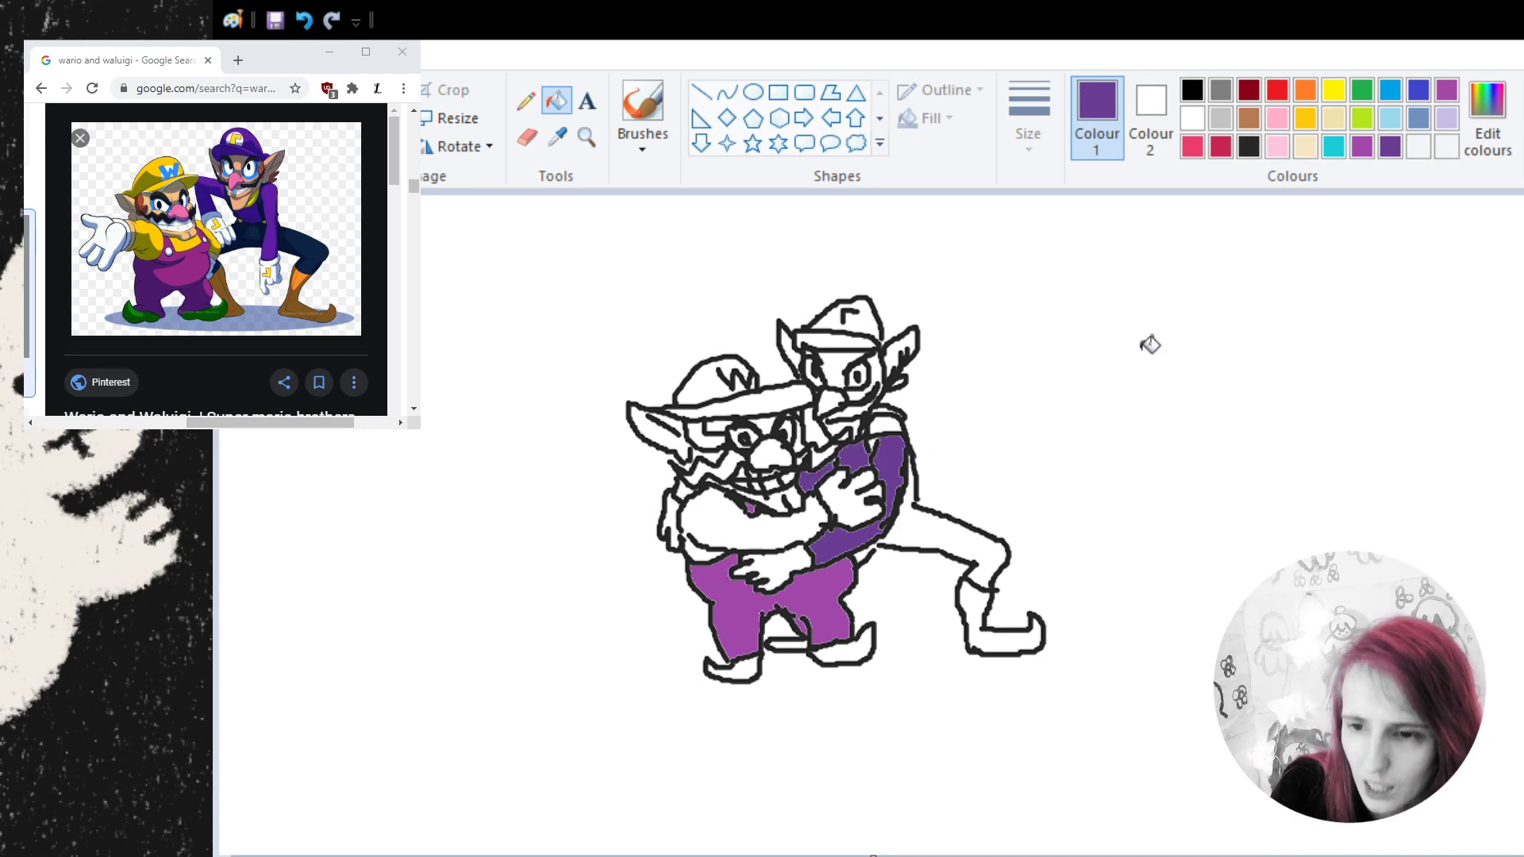
{"action": "left_click", "coordinate": [304, 22]}
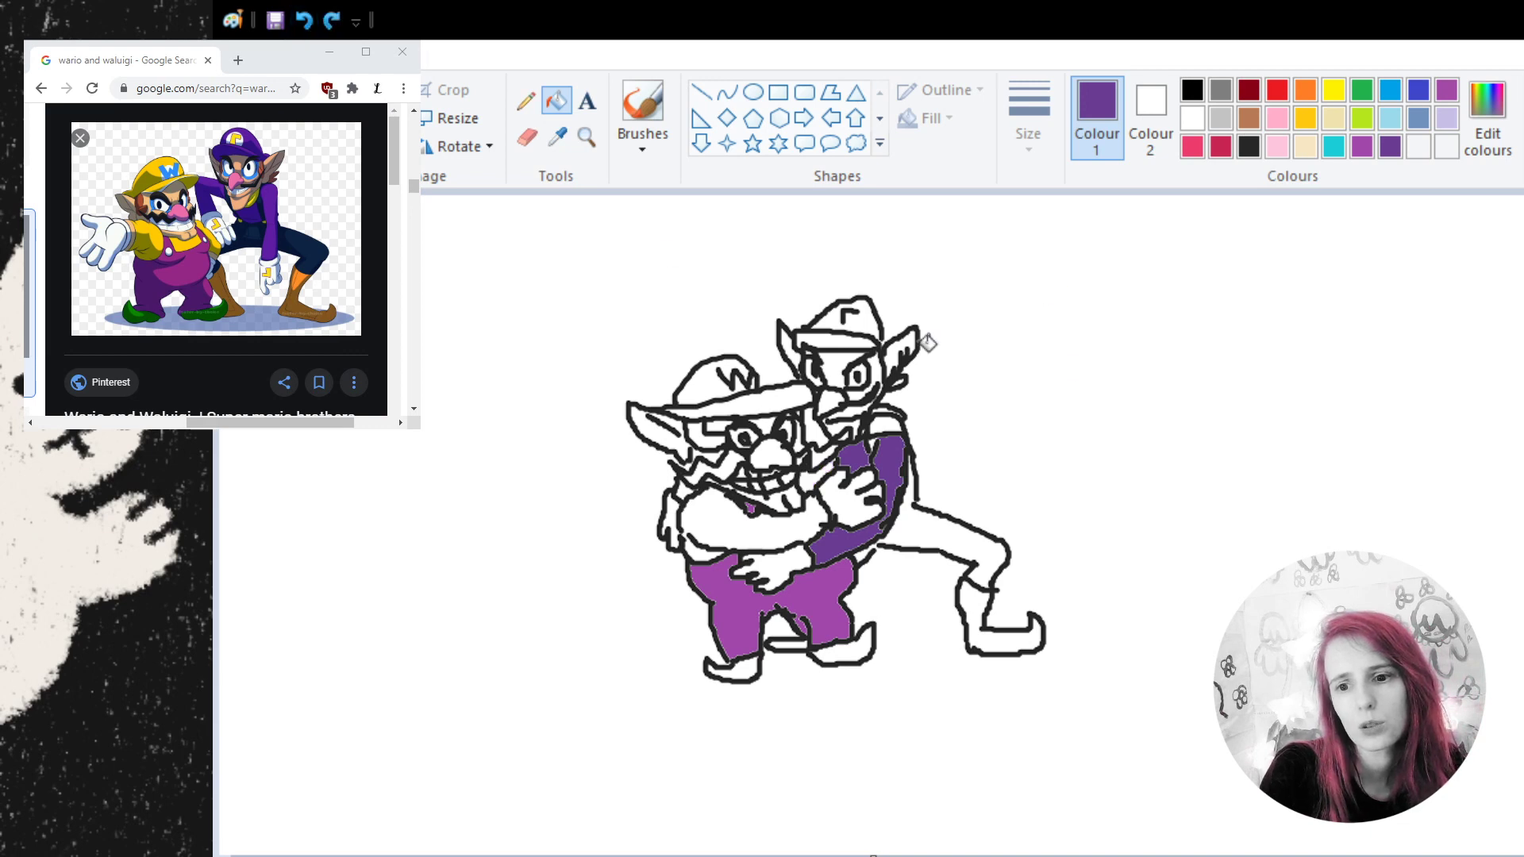
- Fill Wario's cap, its brim and his shirt sleeves with a slightly darkened yellow
{"action": "left_click", "coordinate": [1337, 94]}
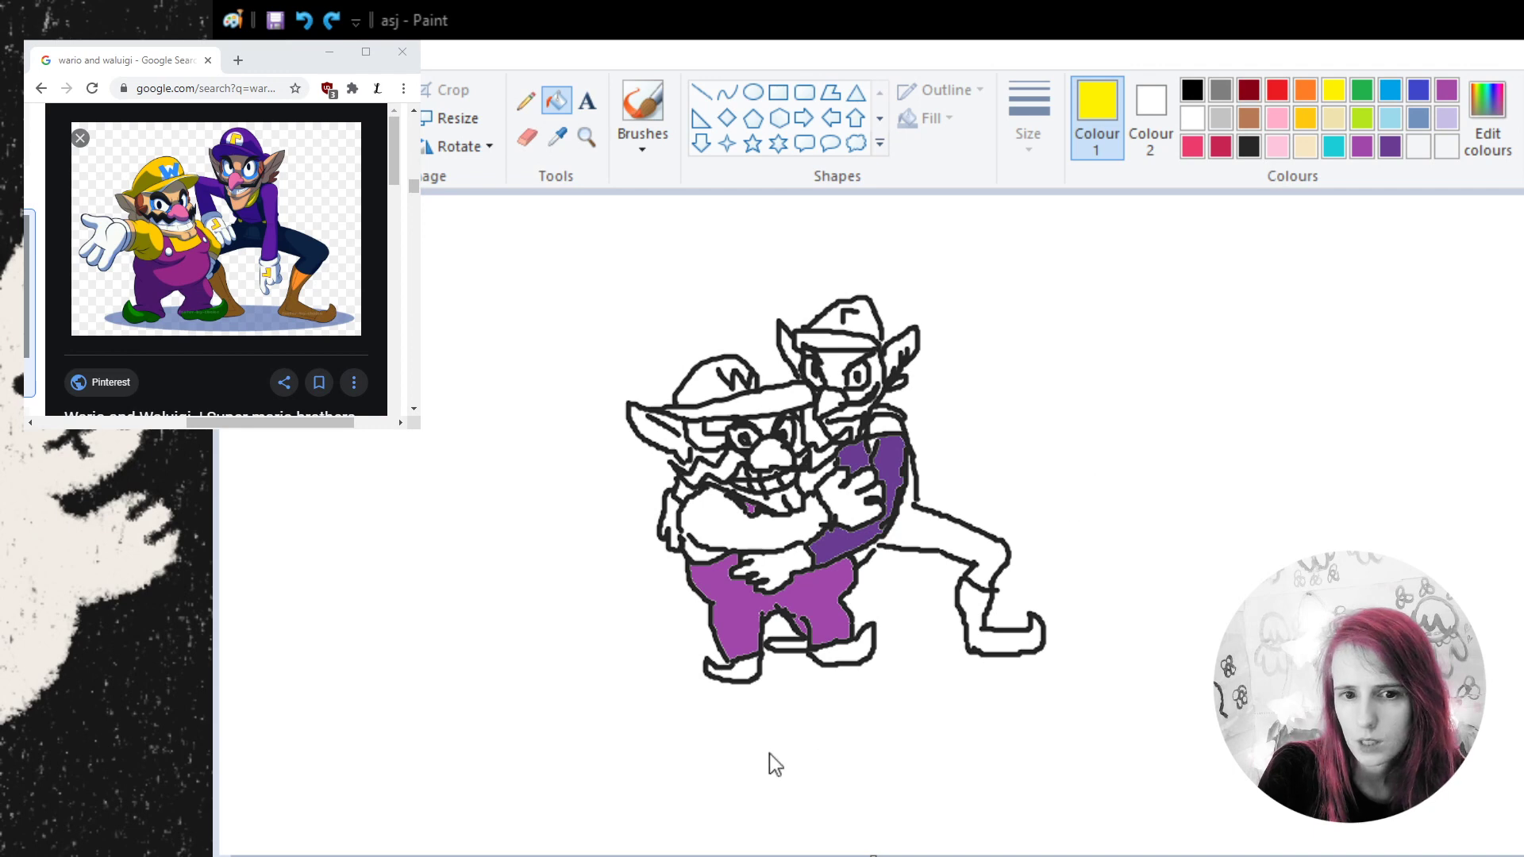
{"action": "left_click", "coordinate": [707, 373]}
{"action": "left_click", "coordinate": [752, 401]}
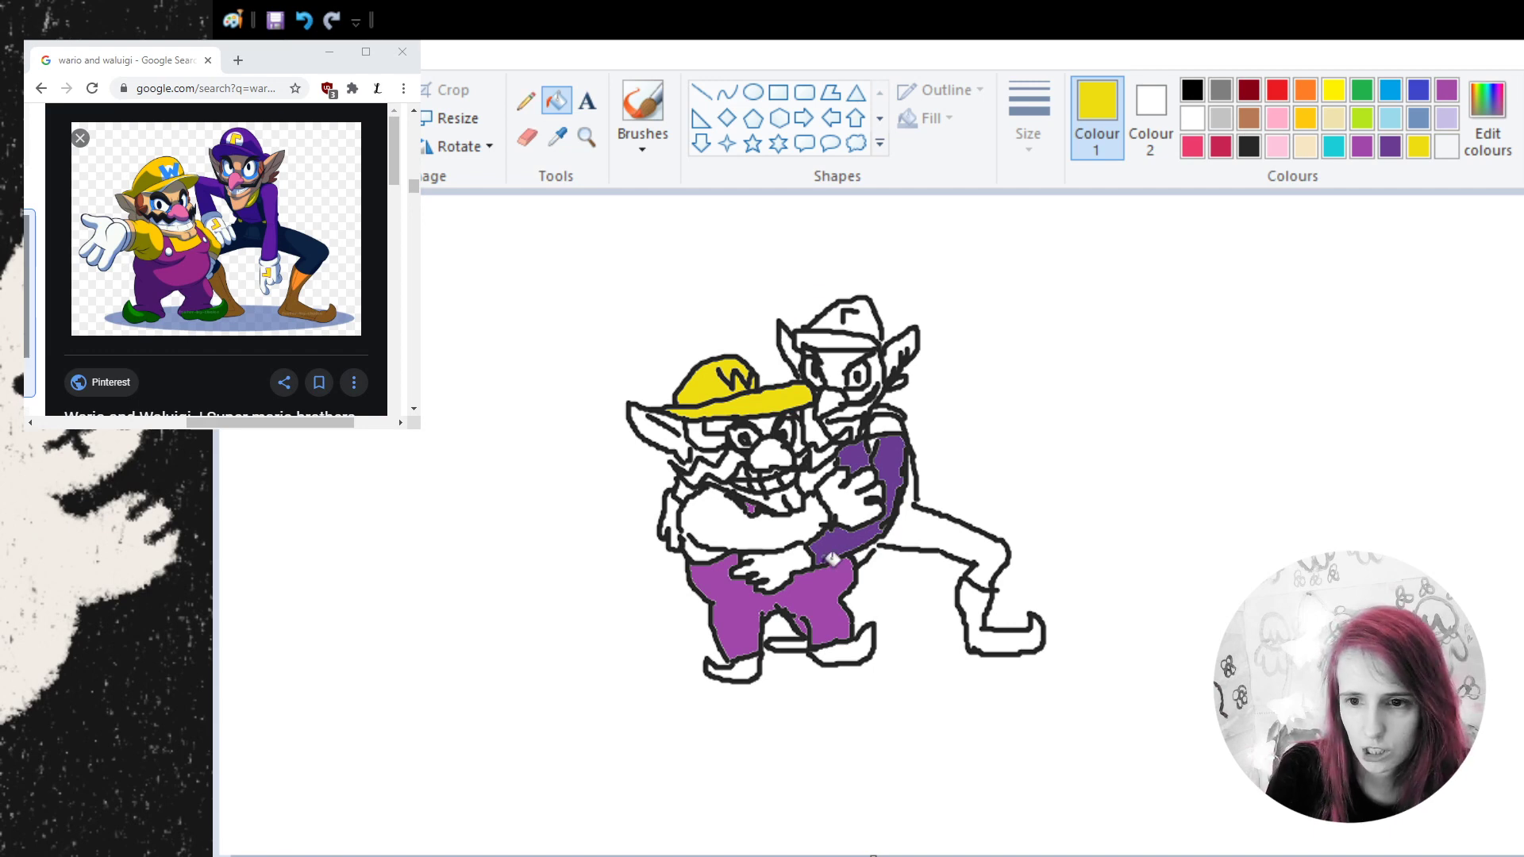
{"action": "left_click", "coordinate": [746, 521]}
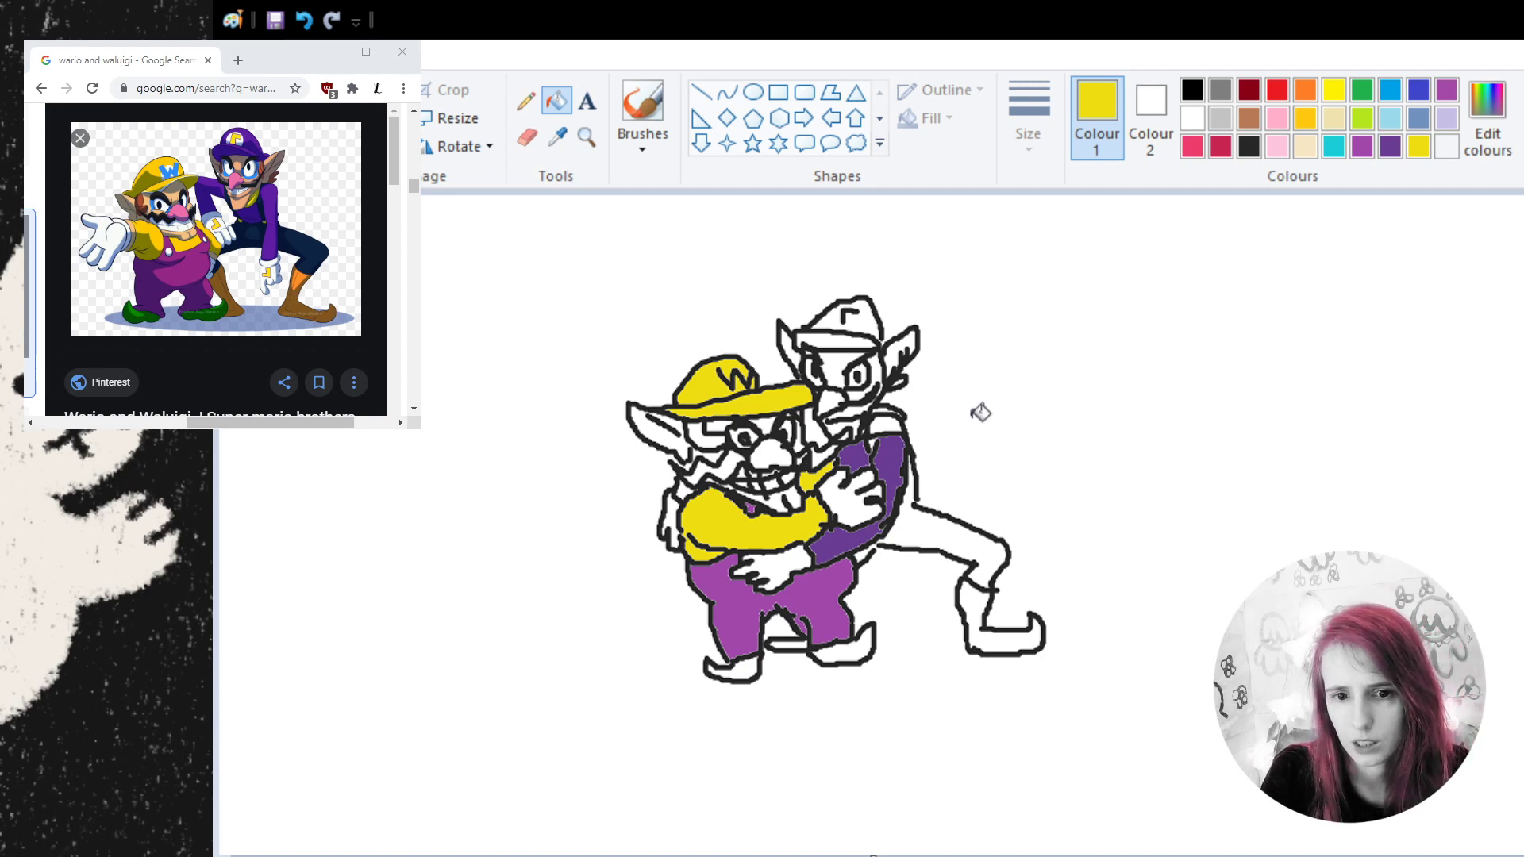
- Fill the remaining white patch on Waluigi's shoulder below his collar with dark purple
{"action": "left_click", "coordinate": [1390, 146]}
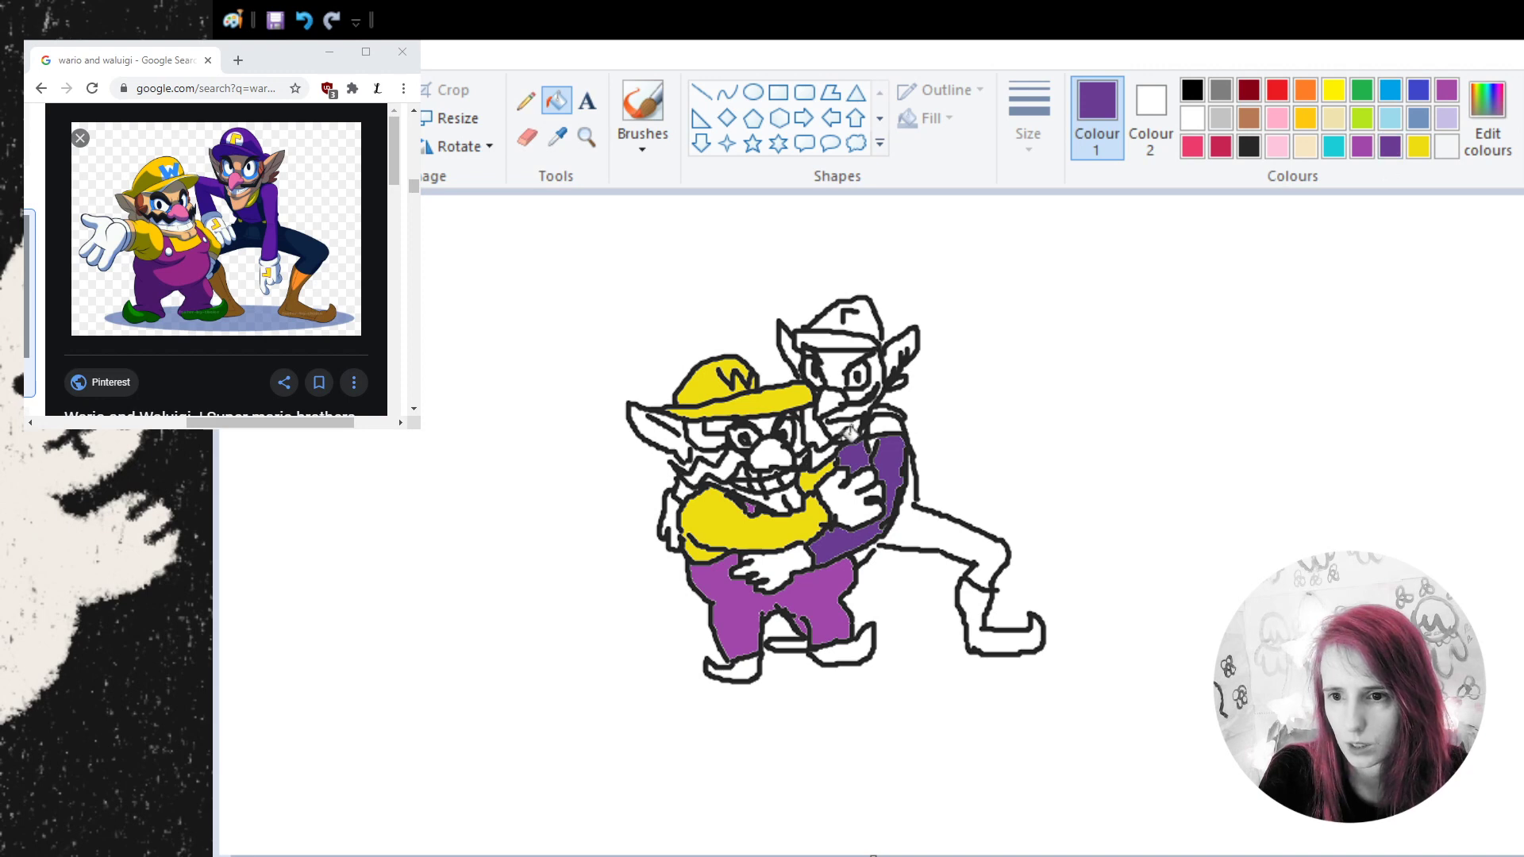
{"action": "left_click", "coordinate": [884, 428]}
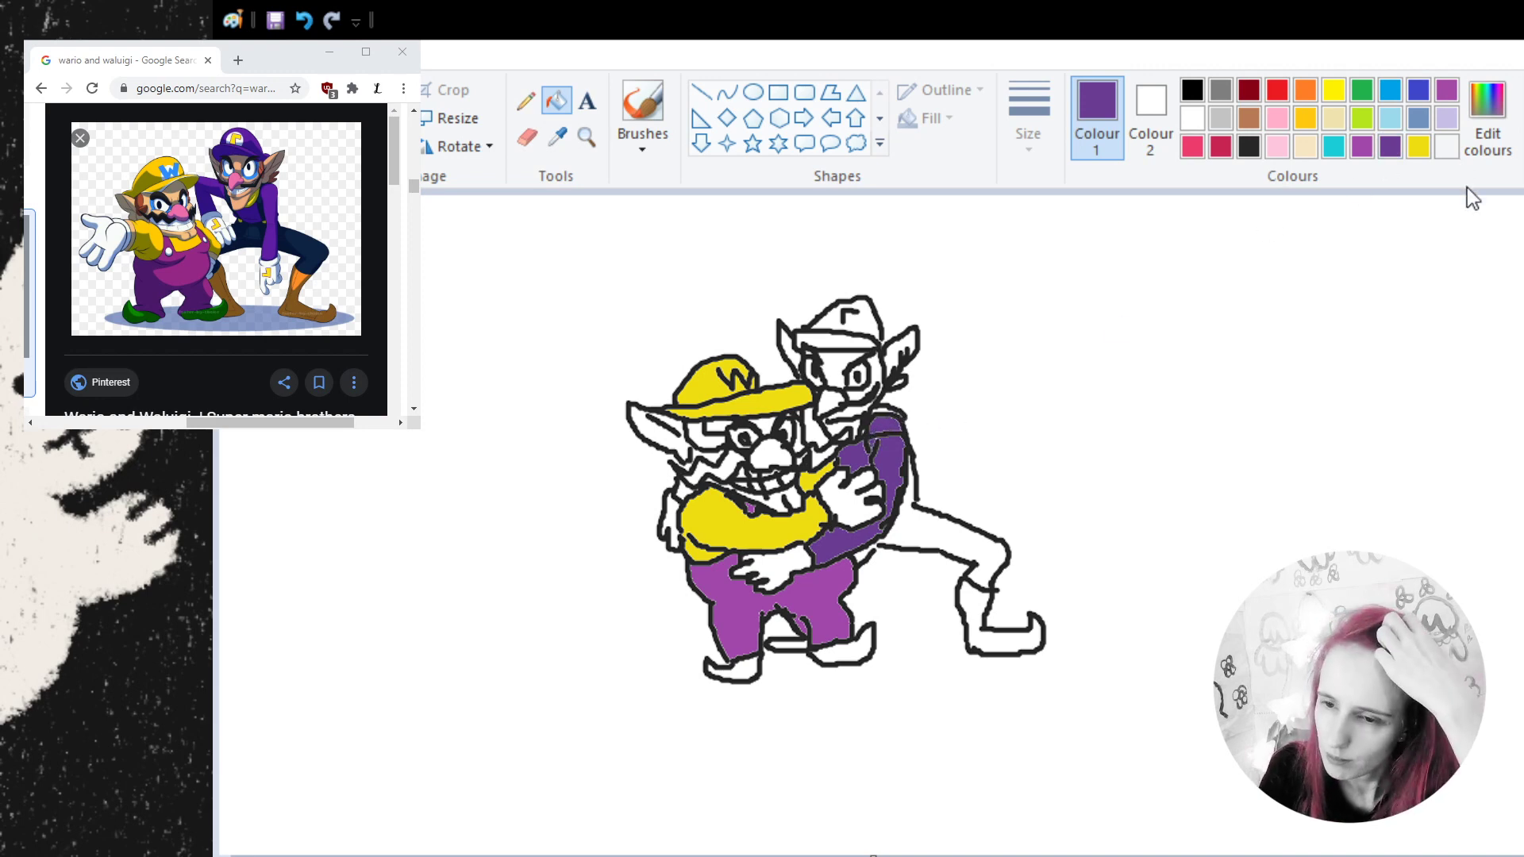
- Fill Waluigi's trousers with a custom dark navy blue and both his boots with a slightly darkened orange
{"action": "left_click", "coordinate": [1429, 118]}
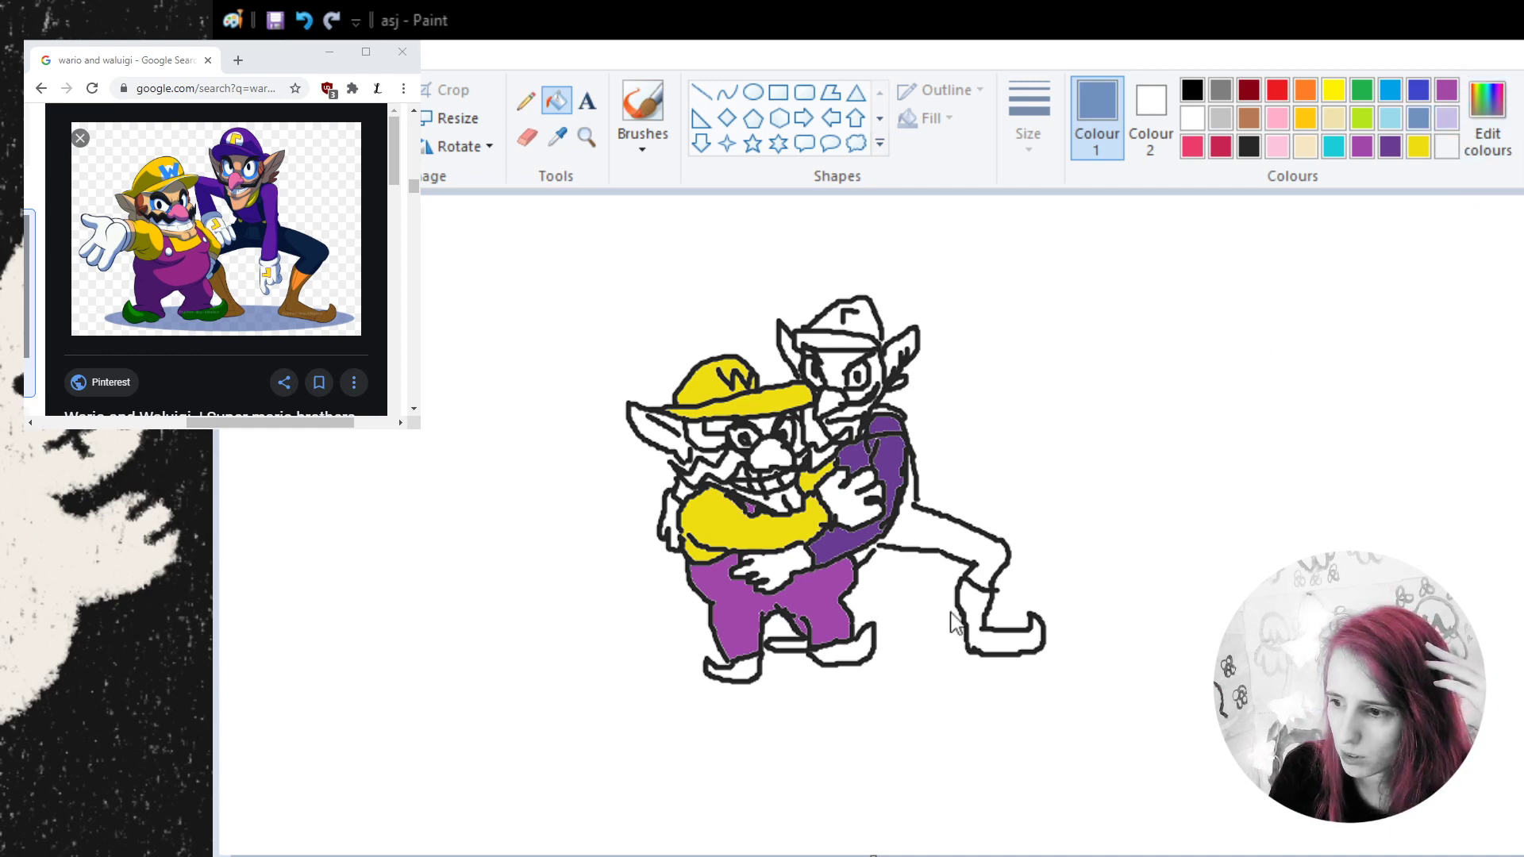
{"action": "left_click", "coordinate": [941, 529]}
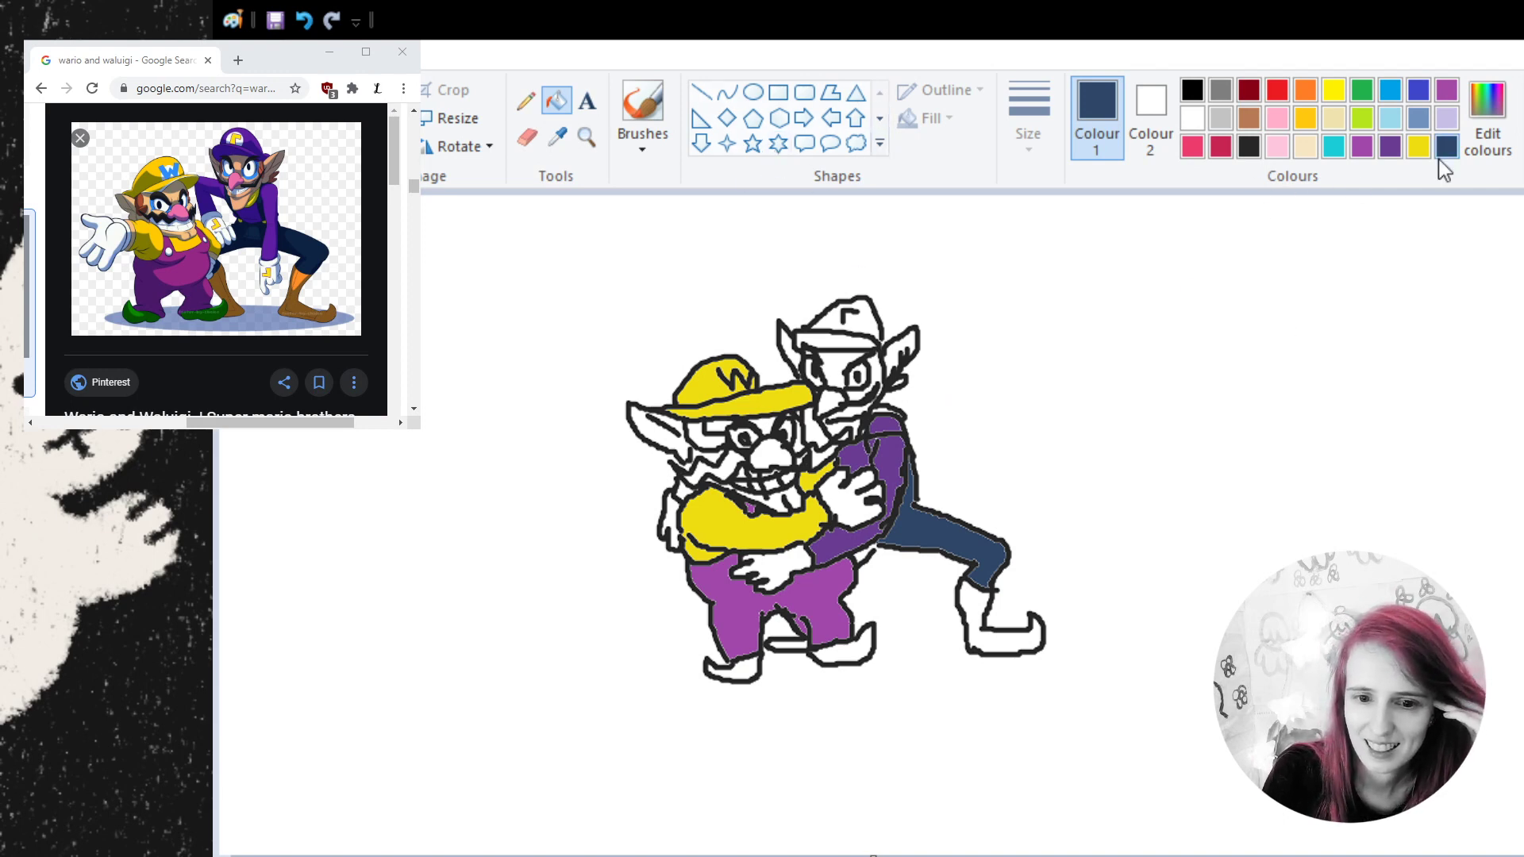
{"action": "left_click", "coordinate": [1305, 118]}
{"action": "left_click", "coordinate": [1493, 119]}
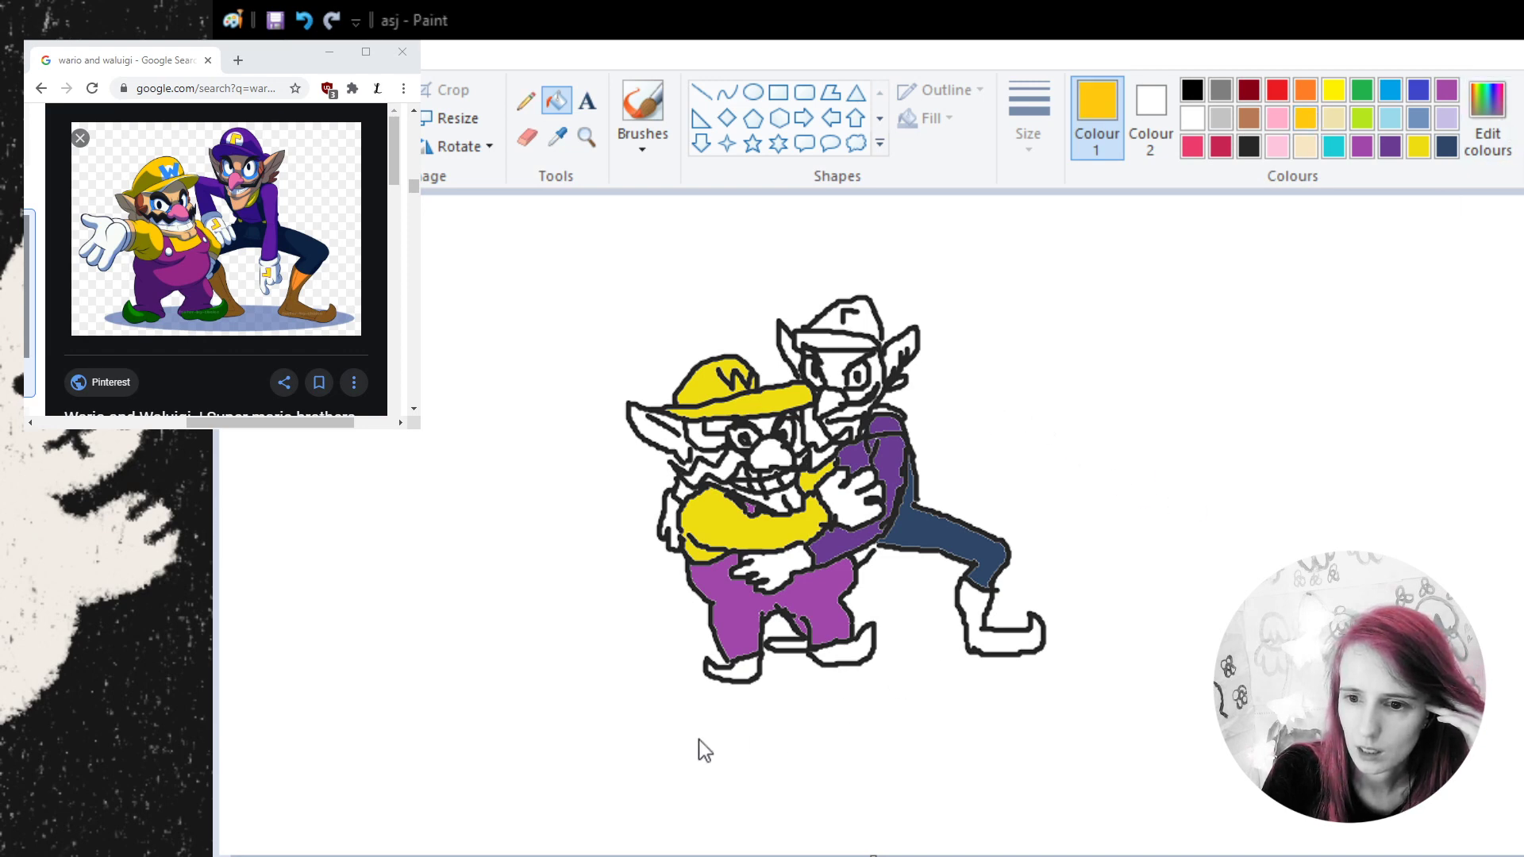
{"action": "left_click", "coordinate": [977, 603]}
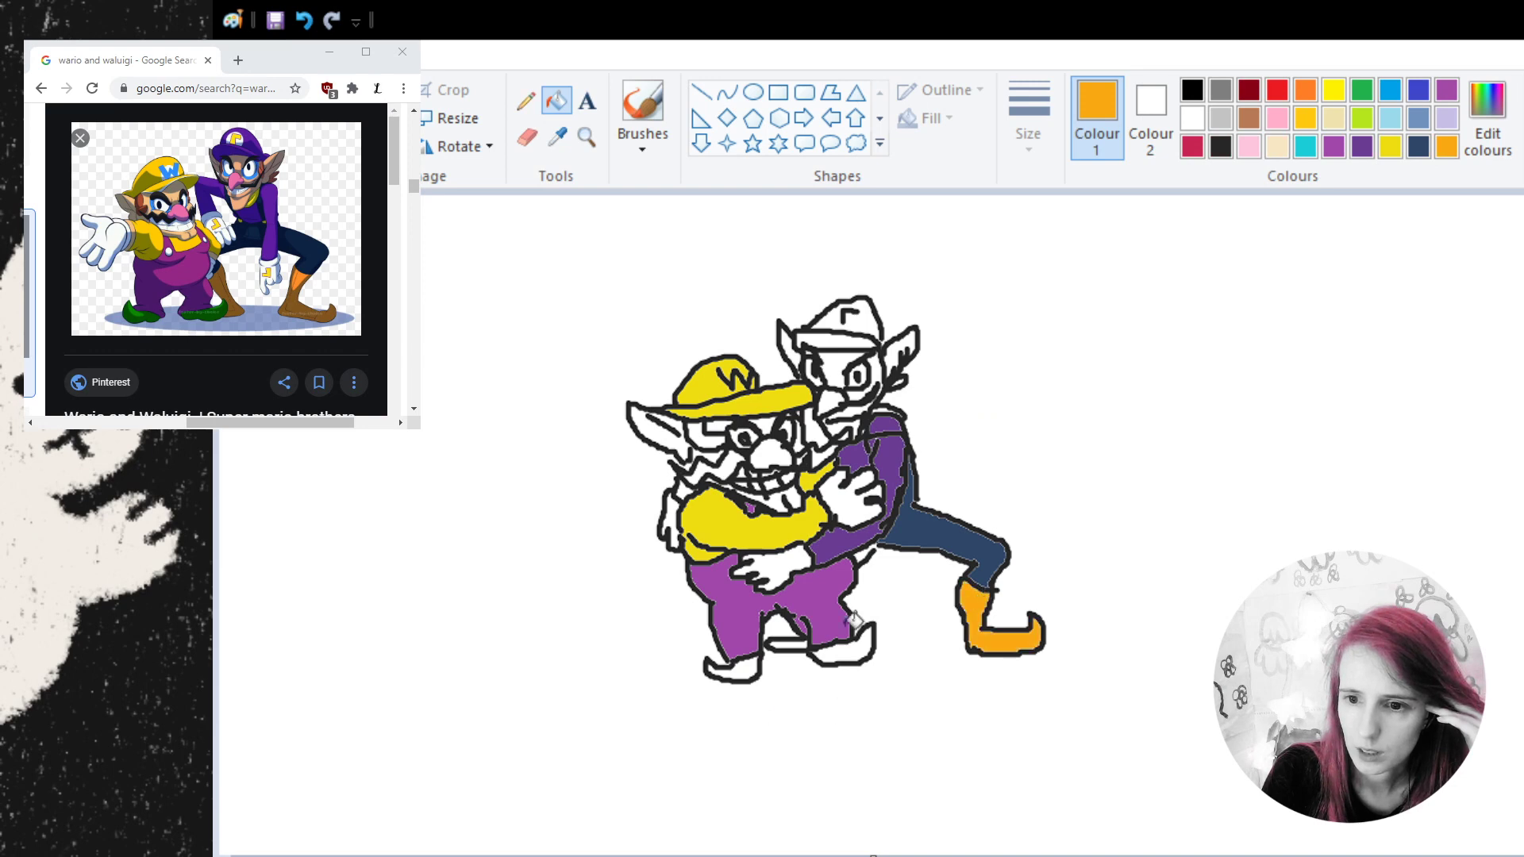
{"action": "left_click", "coordinate": [800, 641]}
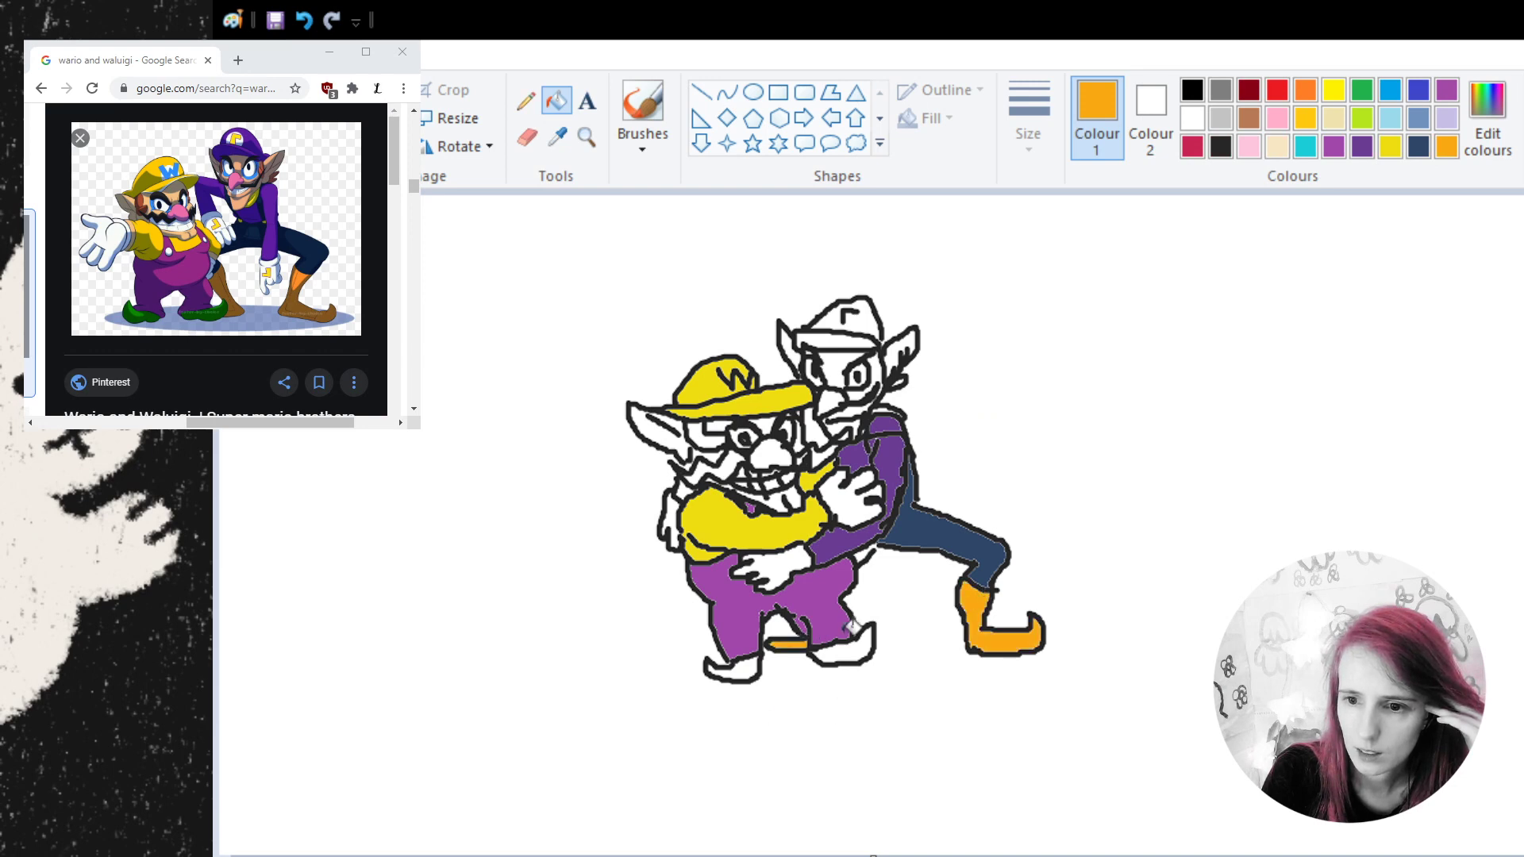
- Fill both of Wario's shoes with a slightly darkened green
{"action": "left_click", "coordinate": [1369, 98]}
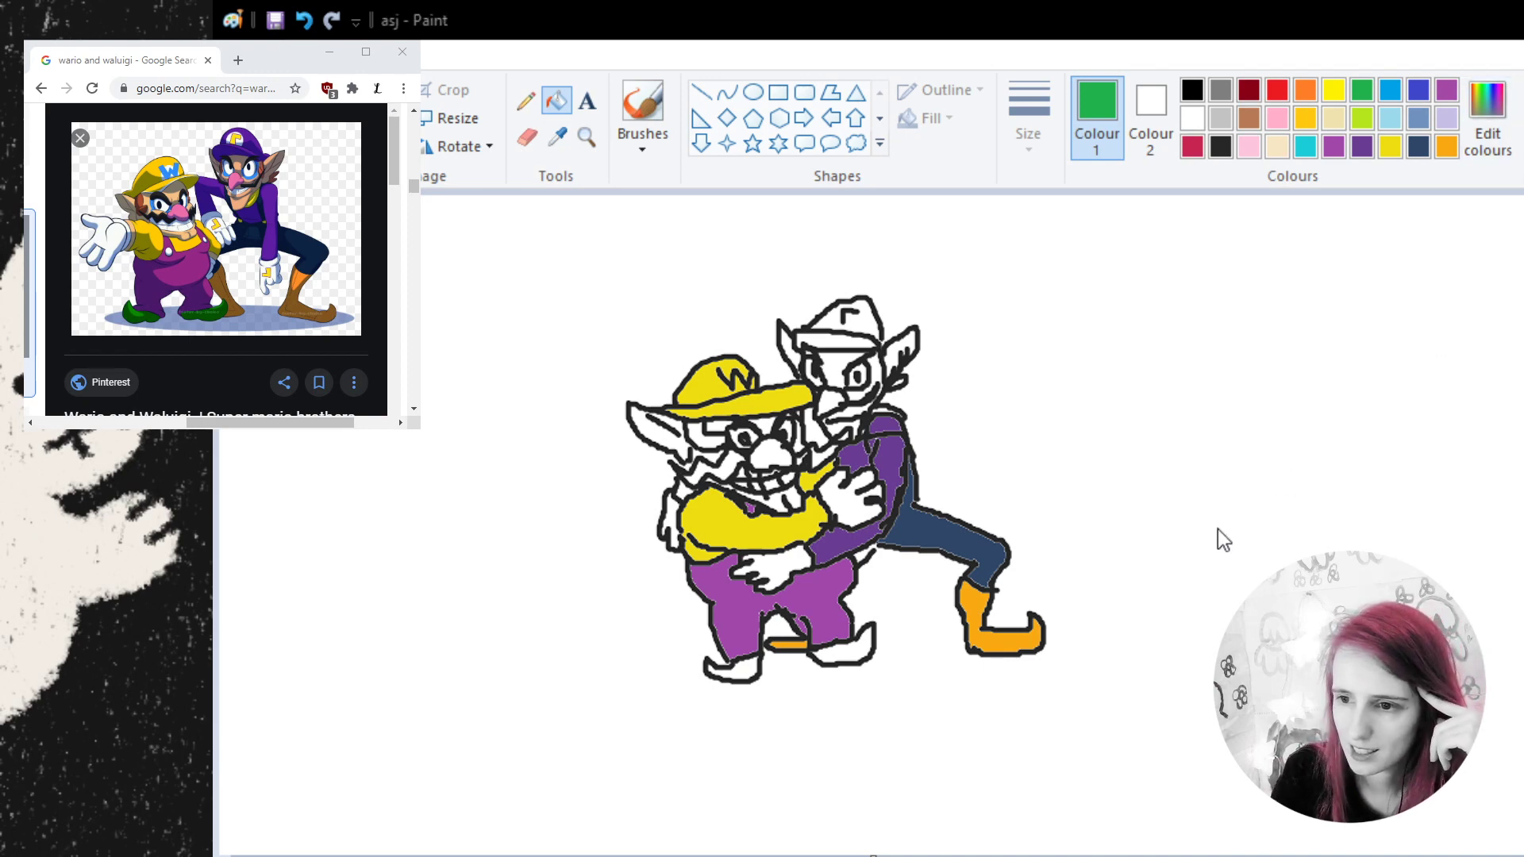
{"action": "key", "text": "Return"}
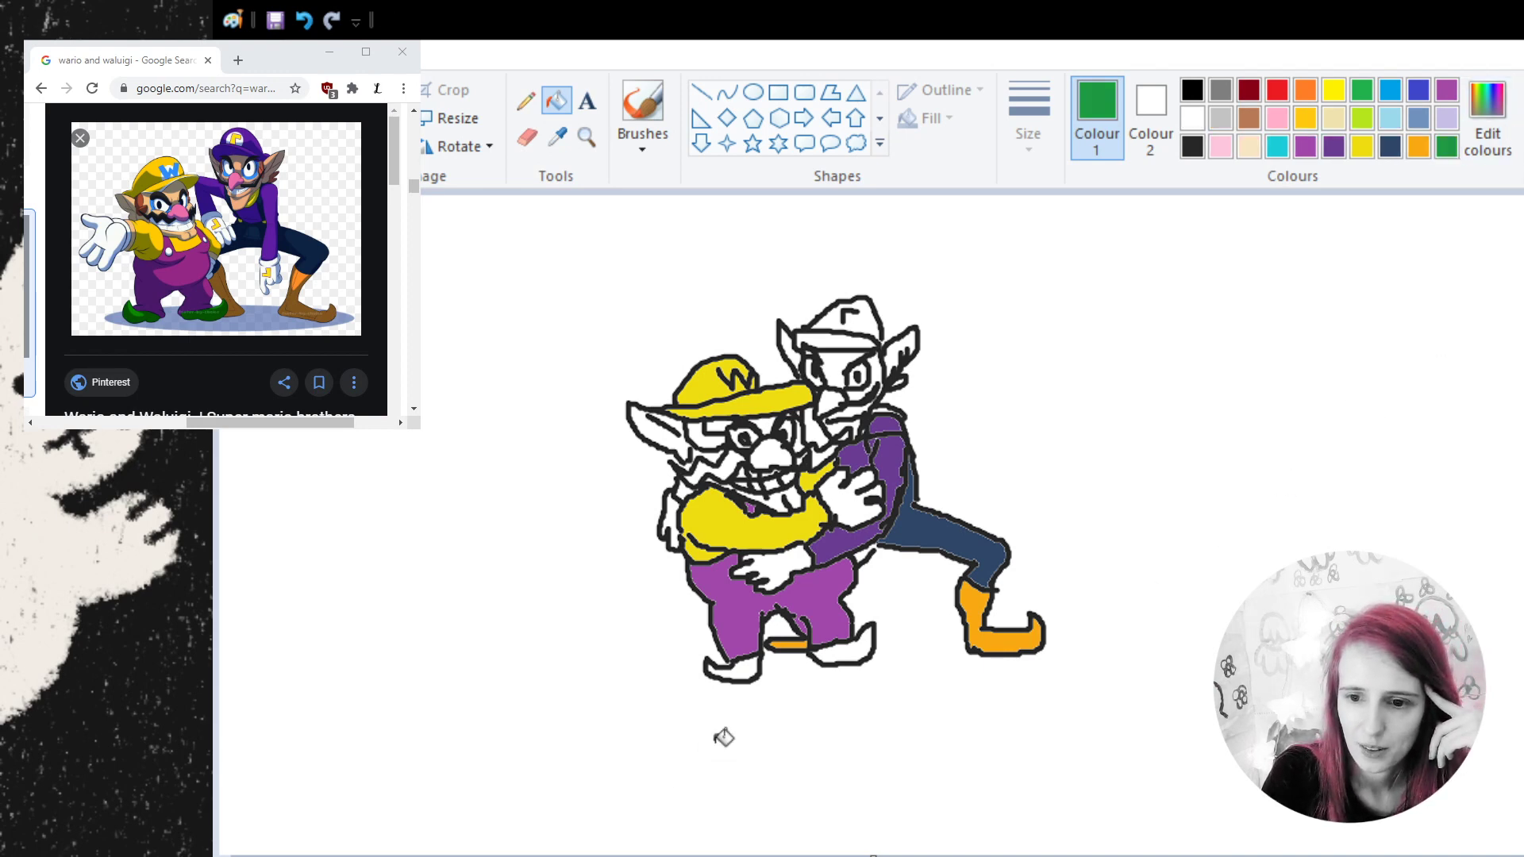
{"action": "left_click", "coordinate": [741, 671]}
{"action": "left_click", "coordinate": [843, 647]}
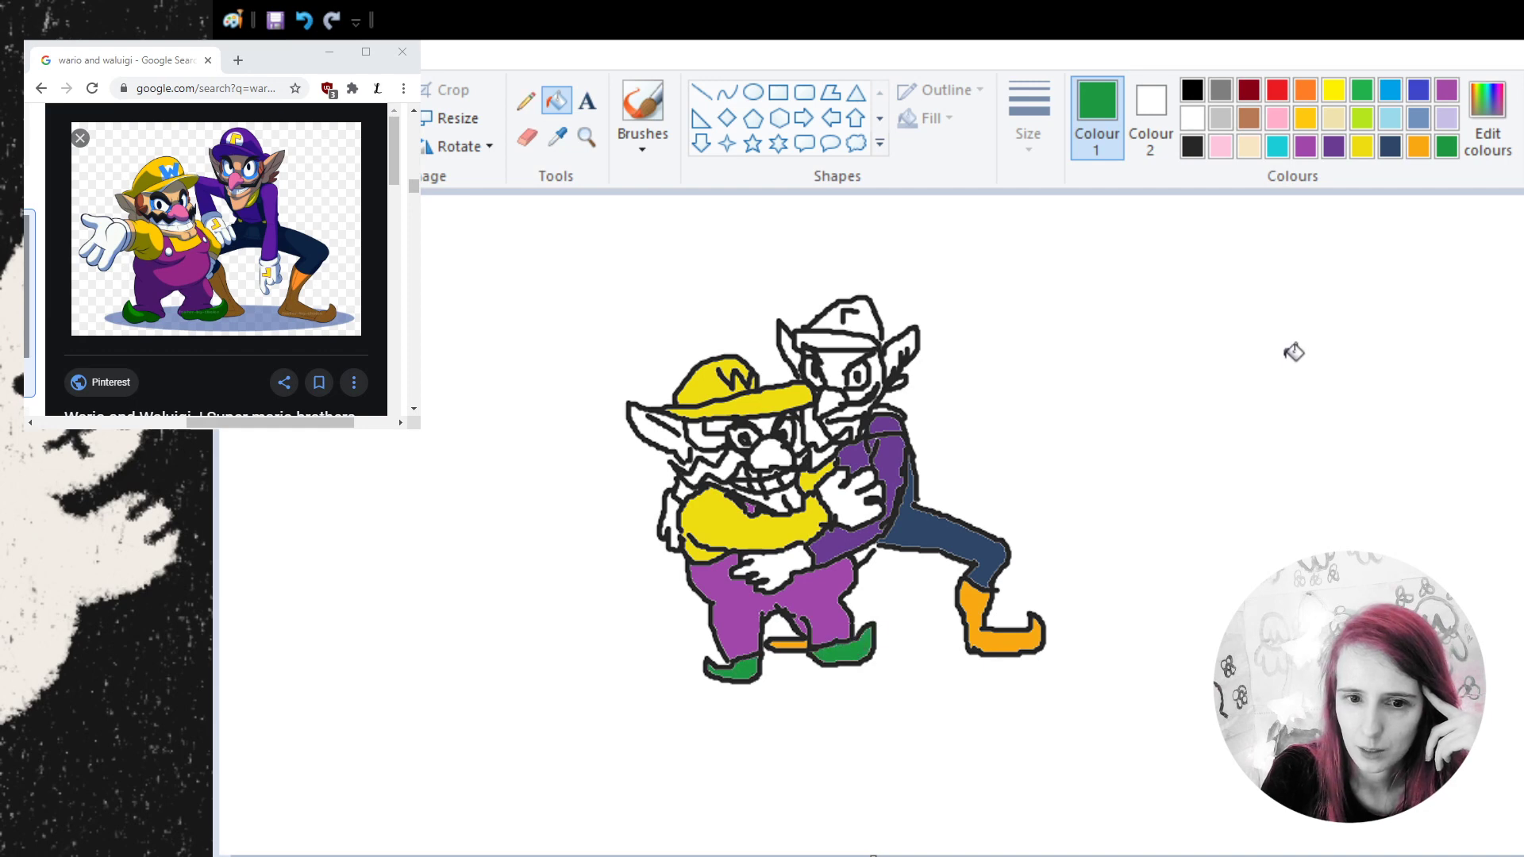
- Fill Waluigi's and Wario's noses with a custom pink slightly deeper than the palette's rose
{"action": "left_click", "coordinate": [1279, 120]}
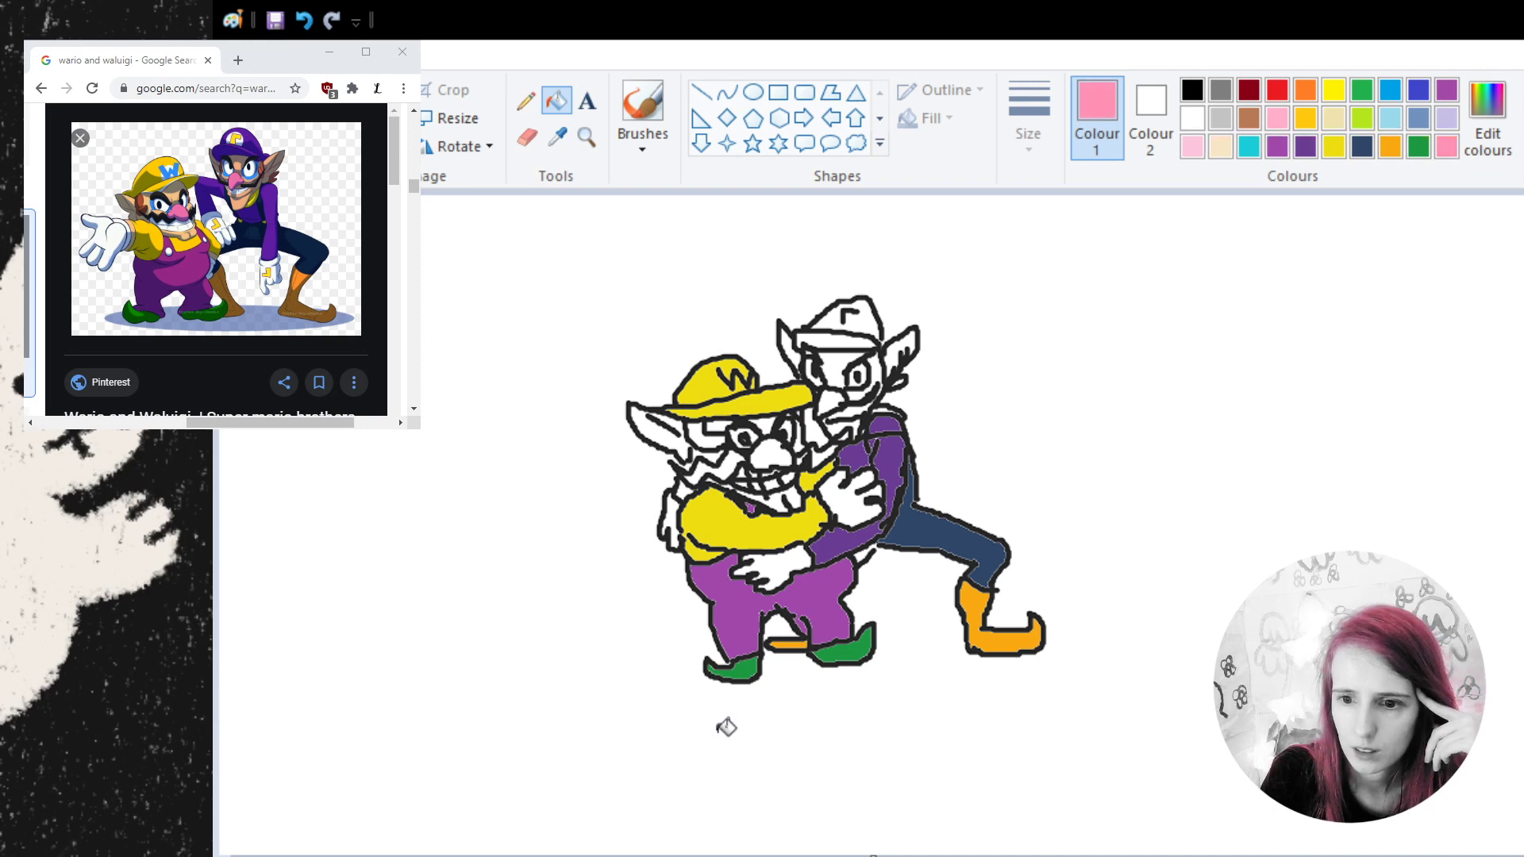
{"action": "left_click", "coordinate": [826, 401]}
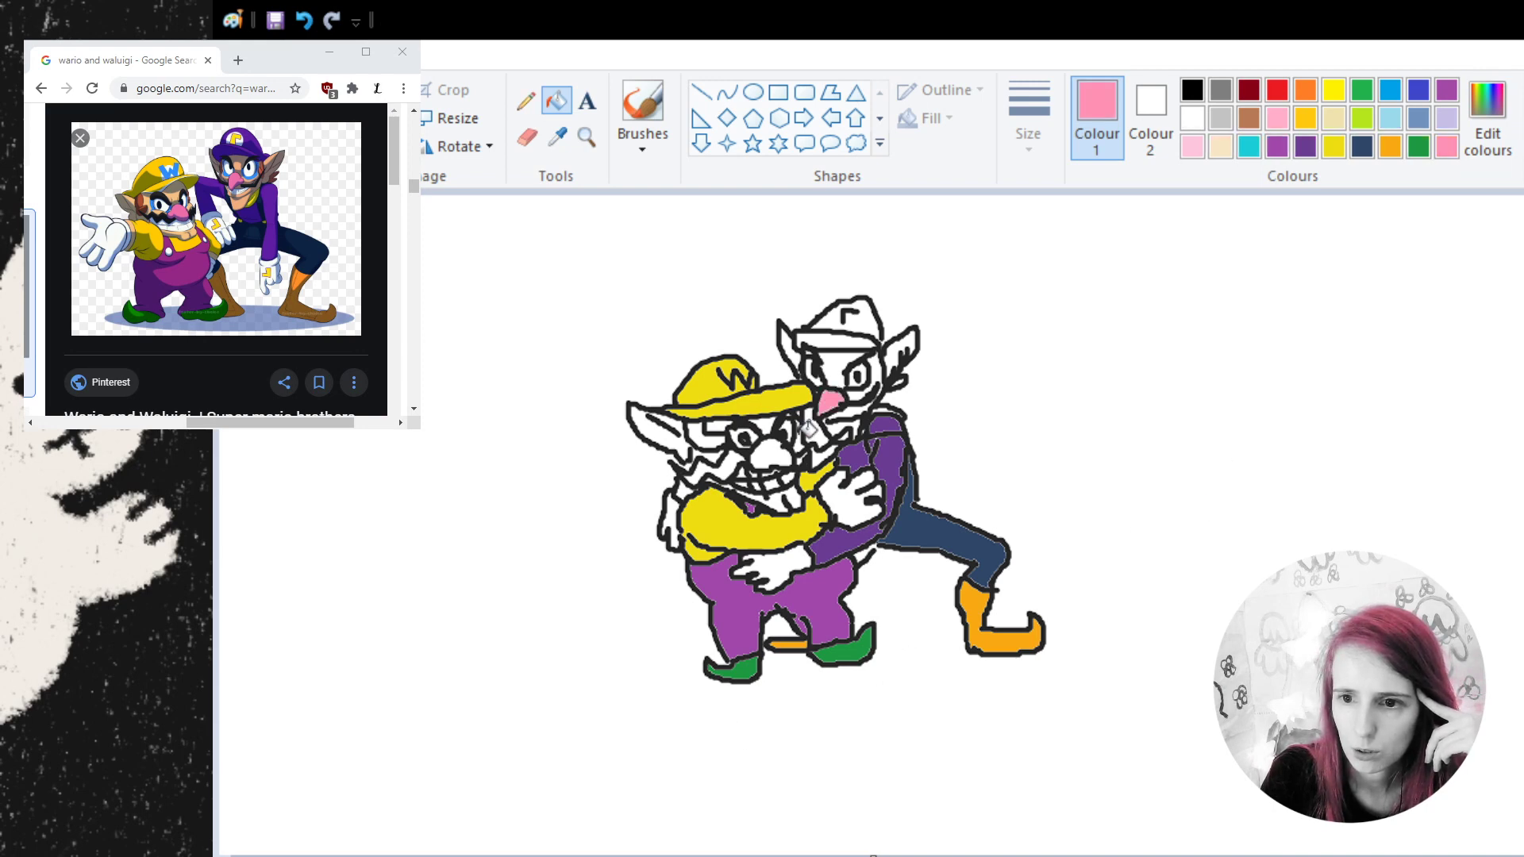
{"action": "left_click", "coordinate": [782, 449]}
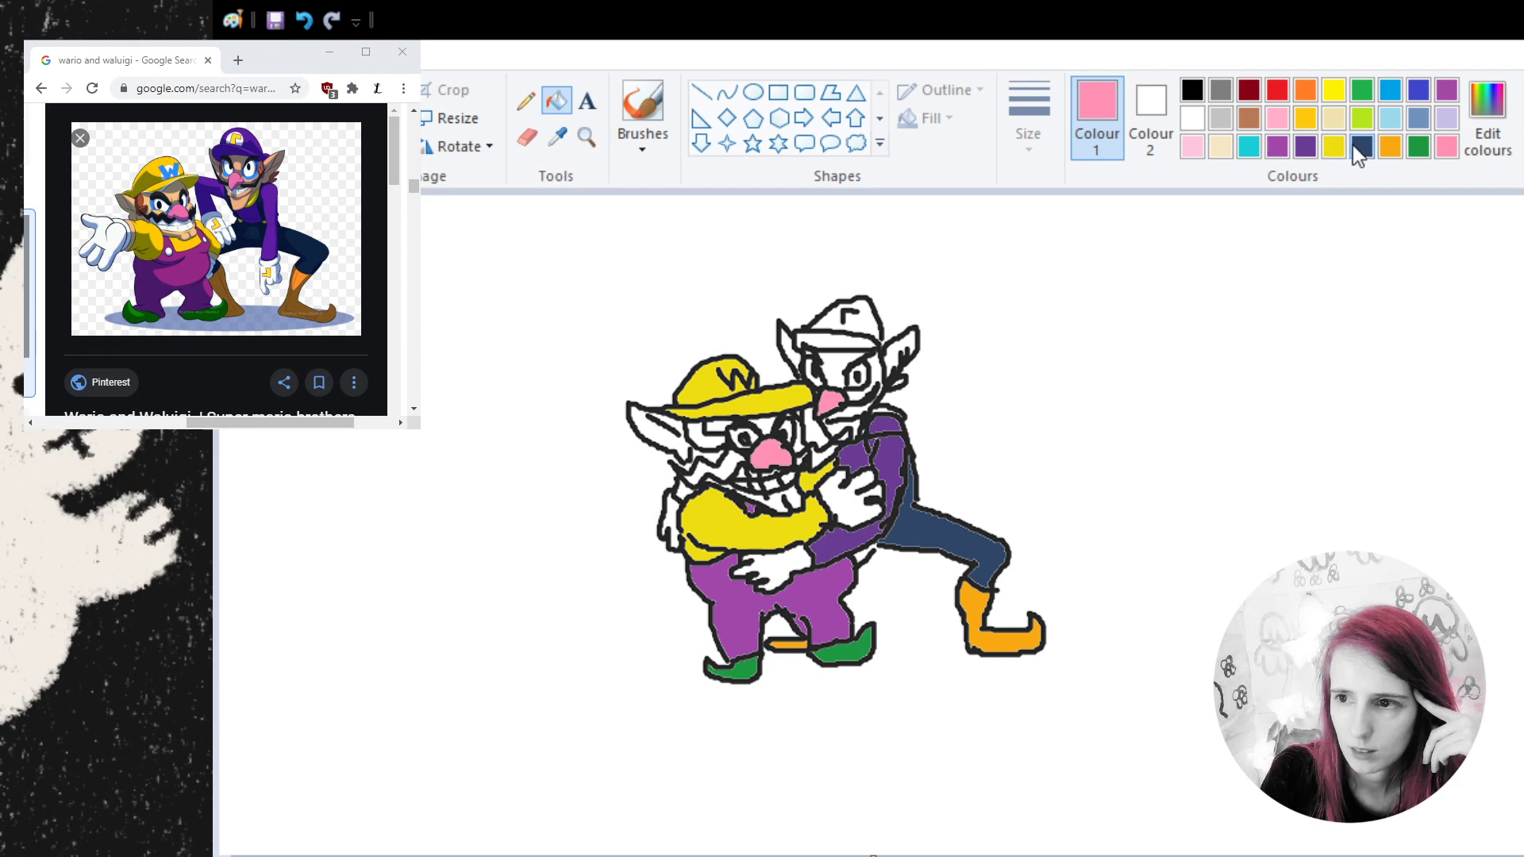
- Fill Wario's moustache with the dark grey sampled from the drawing's outline
{"action": "left_click", "coordinate": [1197, 91]}
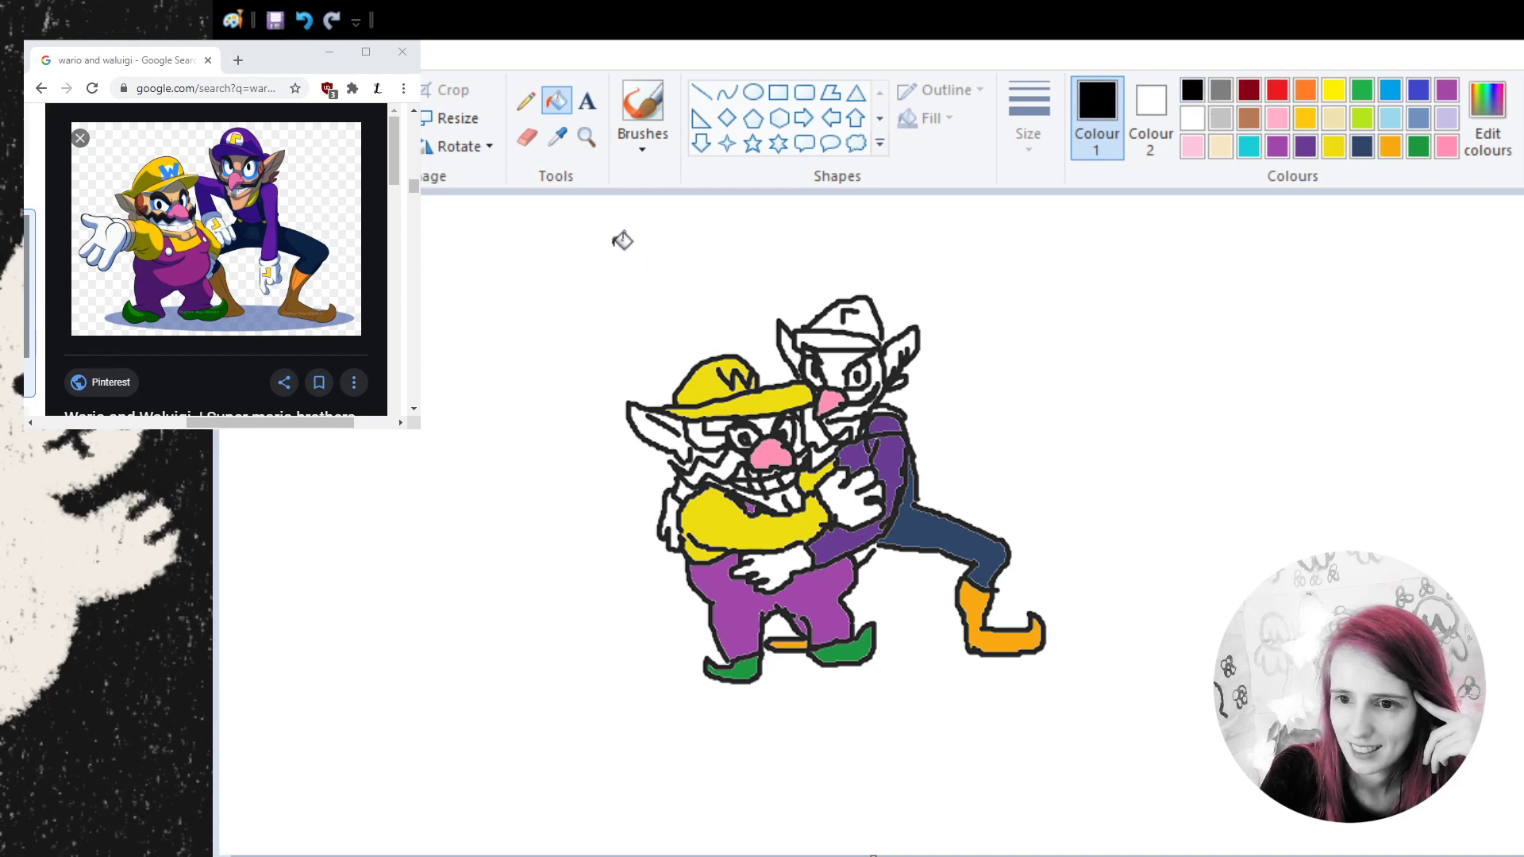
{"action": "left_click", "coordinate": [557, 136]}
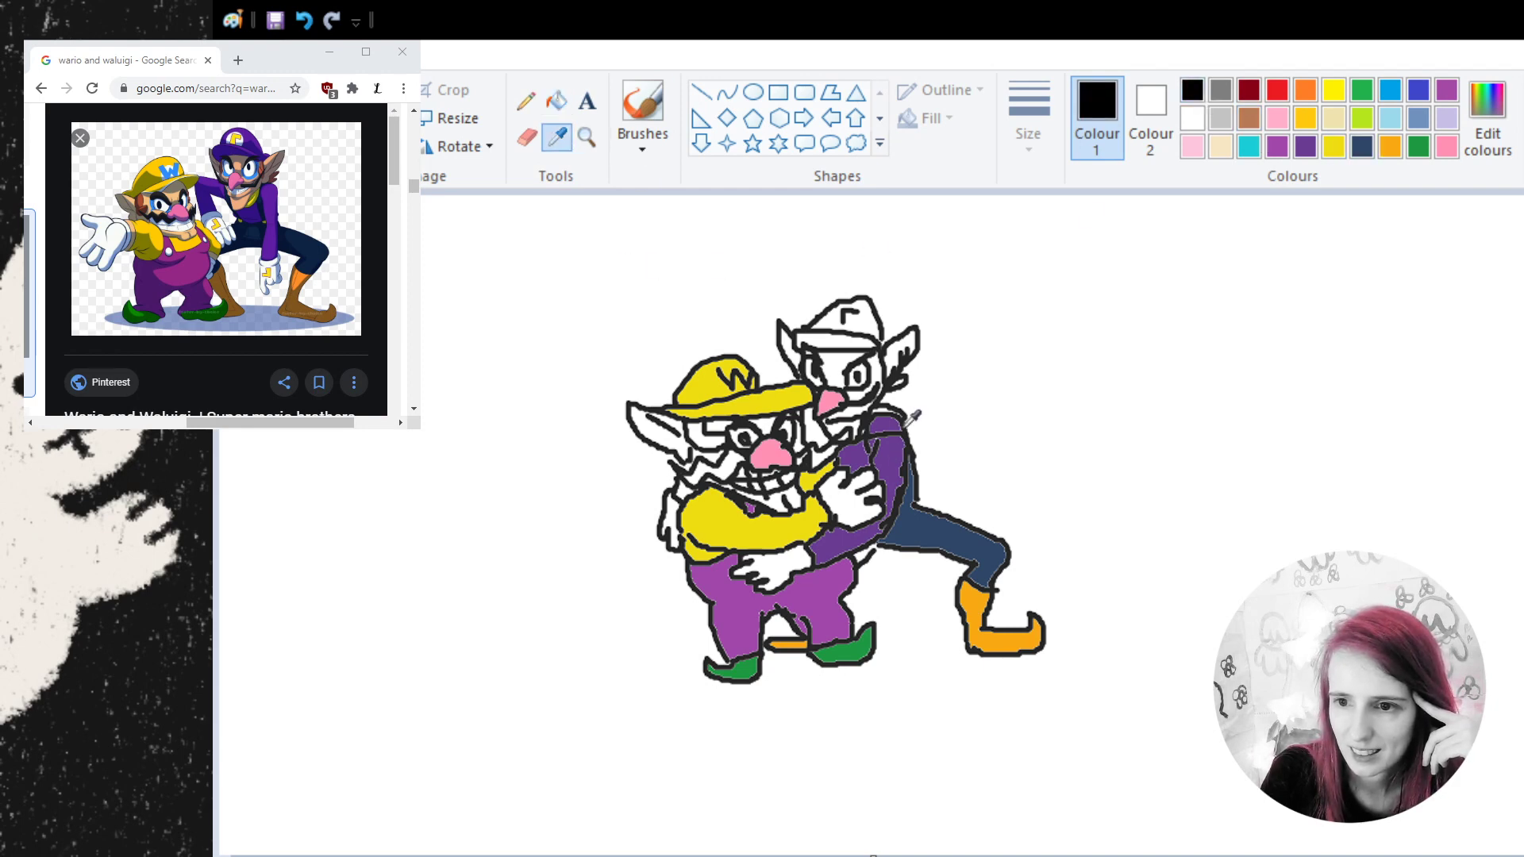
{"action": "left_click", "coordinate": [905, 427]}
{"action": "left_click", "coordinate": [735, 454]}
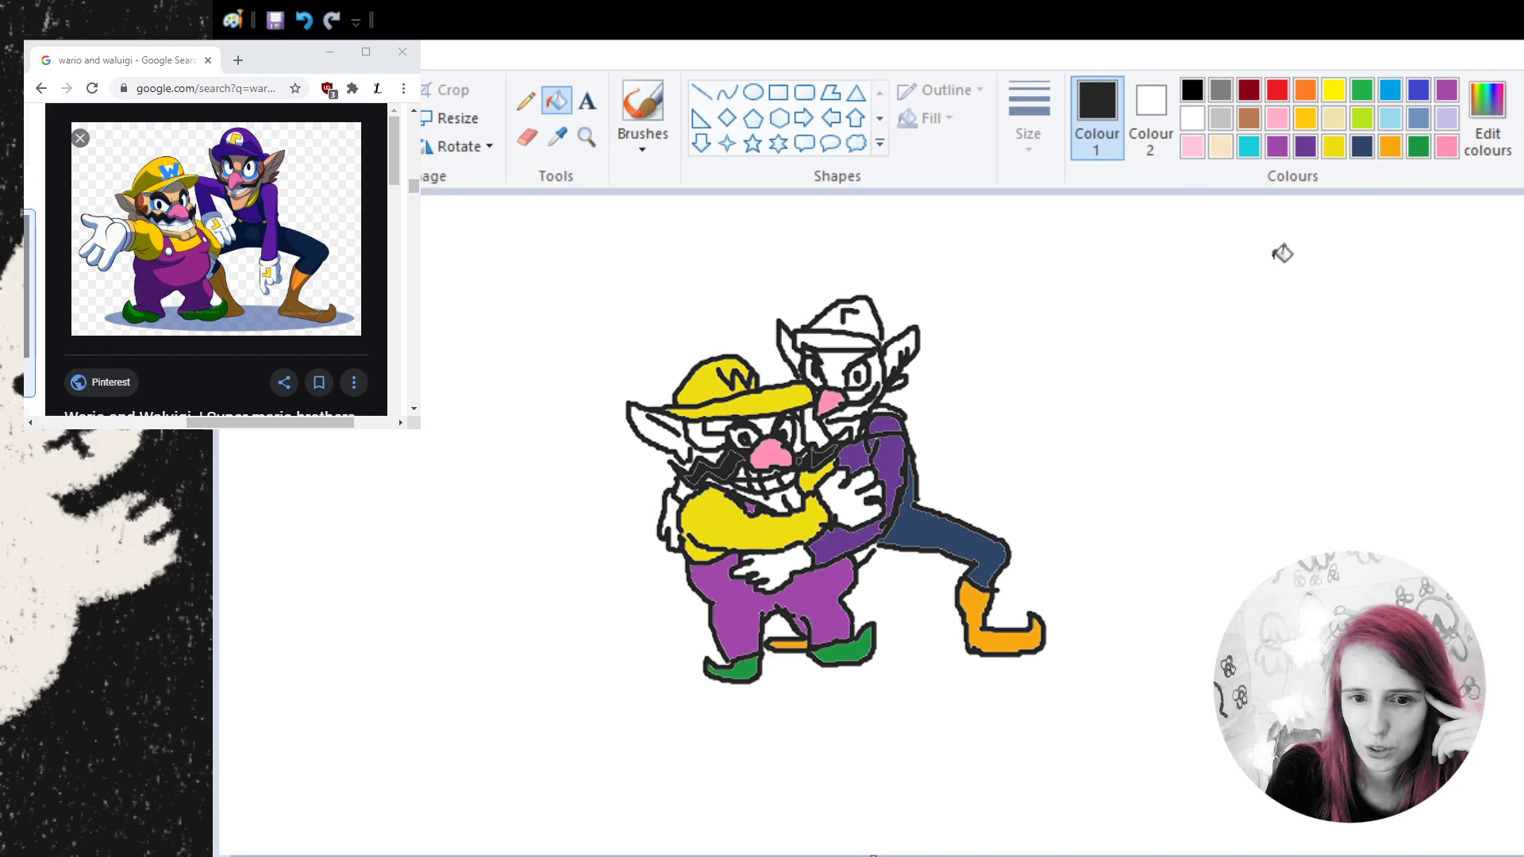
- Thicken the eyebrows and dark areas around Waluigi's and Wario's eyes with the dark grey brush
{"action": "left_click", "coordinate": [645, 107]}
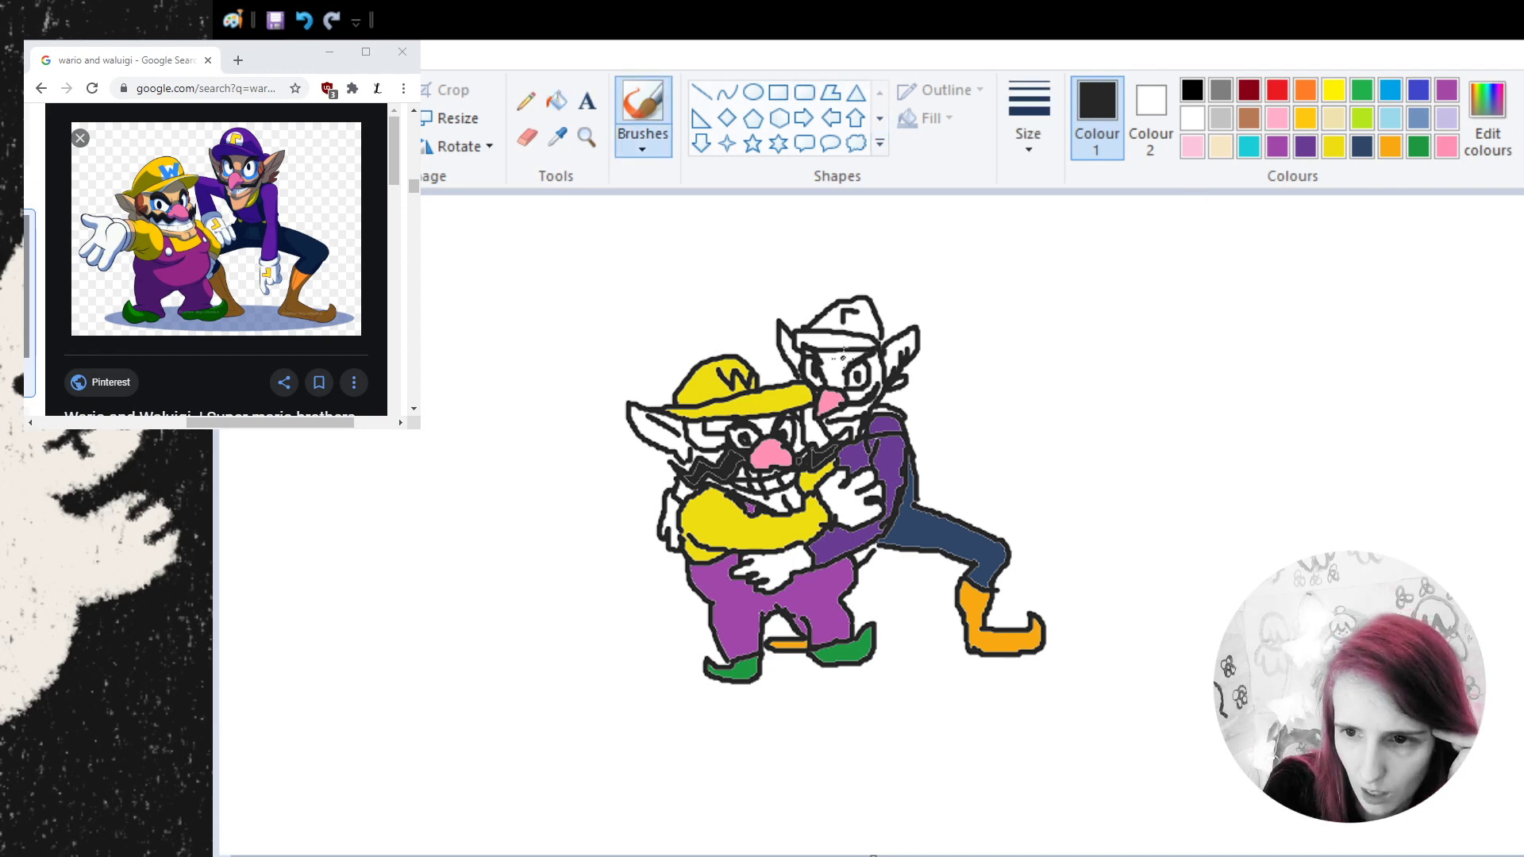
{"action": "mouse_move", "coordinate": [837, 357]}
{"action": "left_mouse_down"}
{"action": "mouse_move", "coordinate": [822, 353]}
{"action": "mouse_move", "coordinate": [821, 372]}
{"action": "mouse_move", "coordinate": [869, 349]}
{"action": "left_mouse_up"}
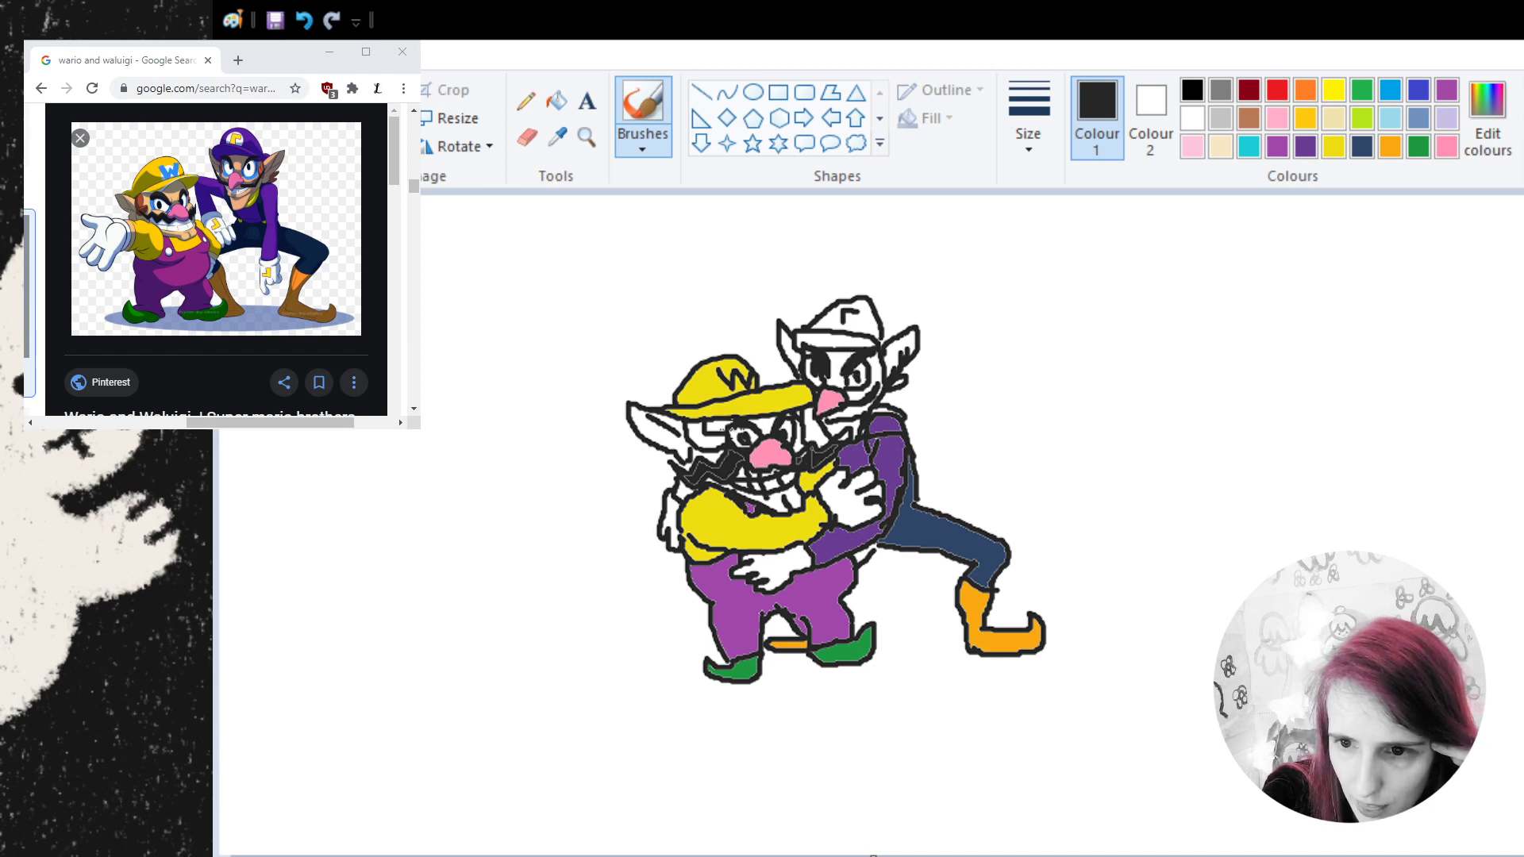
{"action": "mouse_move", "coordinate": [722, 418]}
{"action": "left_mouse_down"}
{"action": "mouse_move", "coordinate": [758, 426]}
{"action": "mouse_move", "coordinate": [735, 419]}
{"action": "left_mouse_up"}
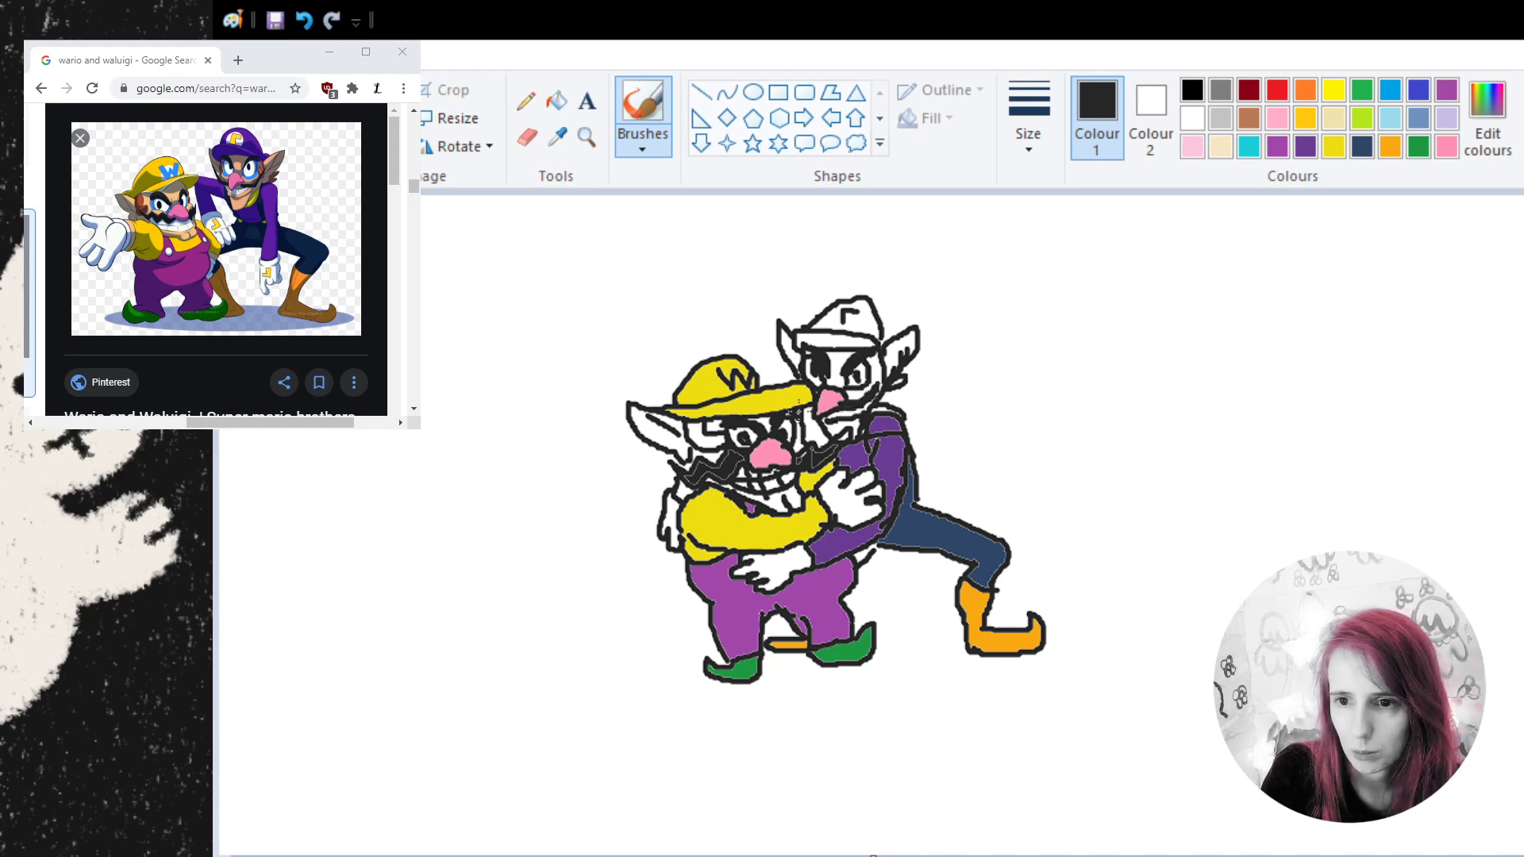
{"action": "left_click_drag", "start_coordinate": [809, 411], "coordinate": [799, 409]}
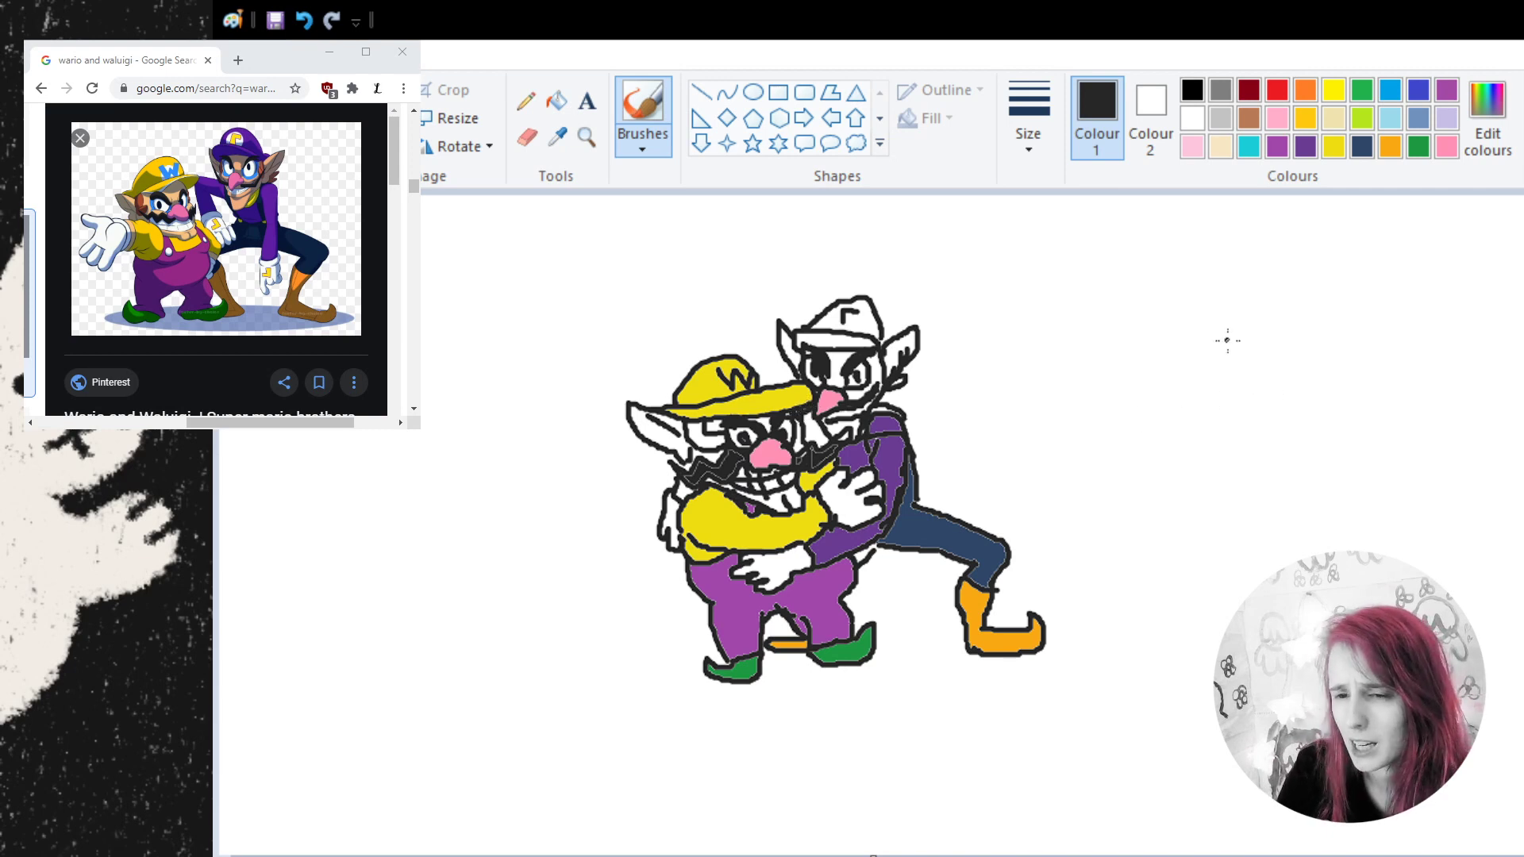
- Fill Waluigi's cap and its brim with dark purple
{"action": "left_click", "coordinate": [1306, 146]}
{"action": "left_click", "coordinate": [558, 102]}
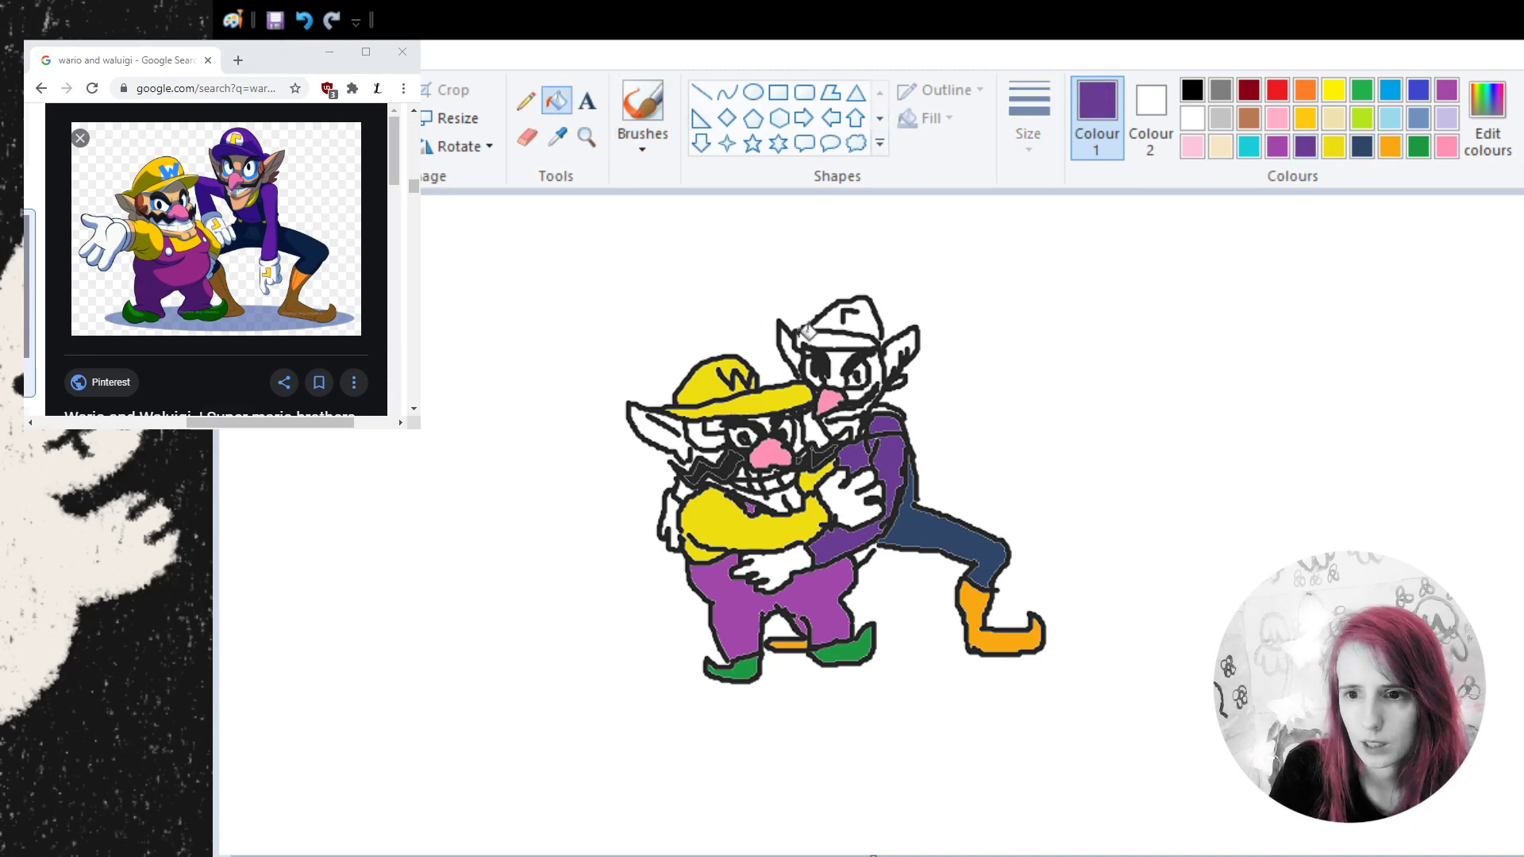
{"action": "left_click", "coordinate": [843, 327]}
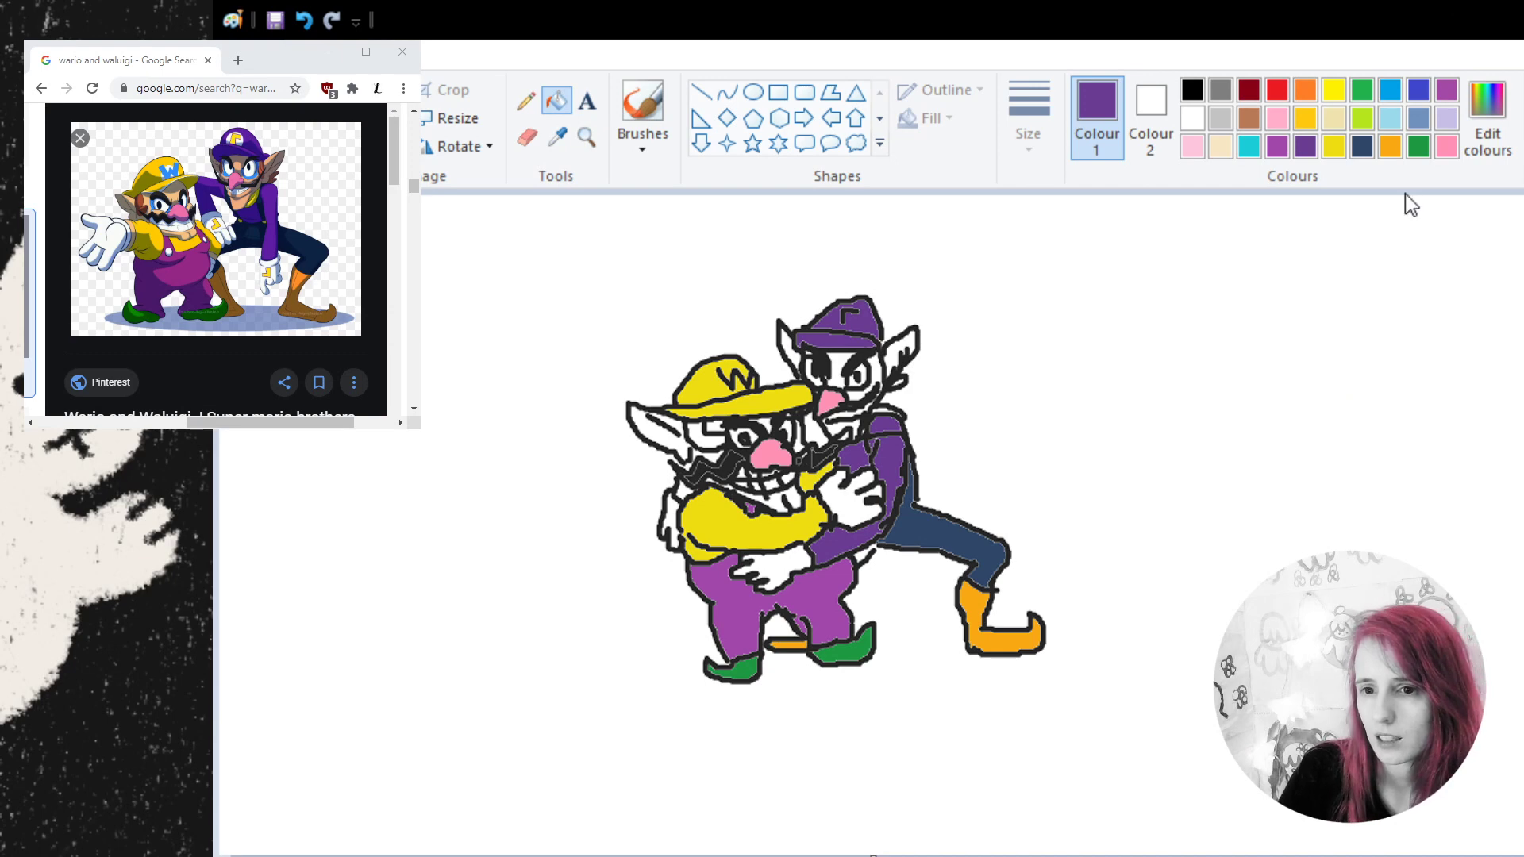
- Fill Wario's sideburn with dark orange-brown, and both characters' faces and ears with a pale peach skin tone
{"action": "left_click", "coordinate": [1390, 146]}
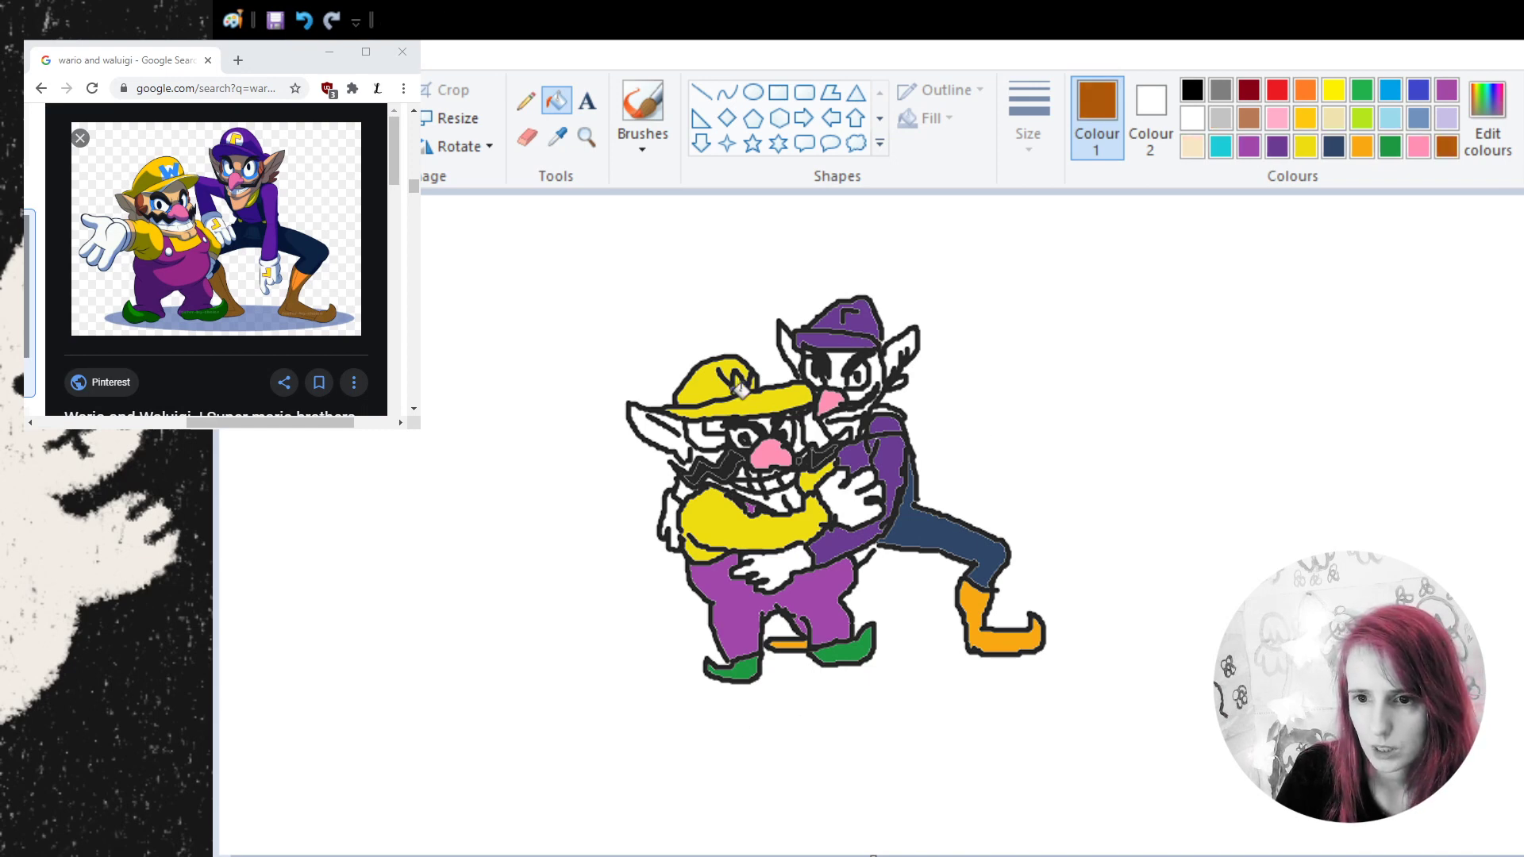
{"action": "left_click", "coordinate": [702, 433]}
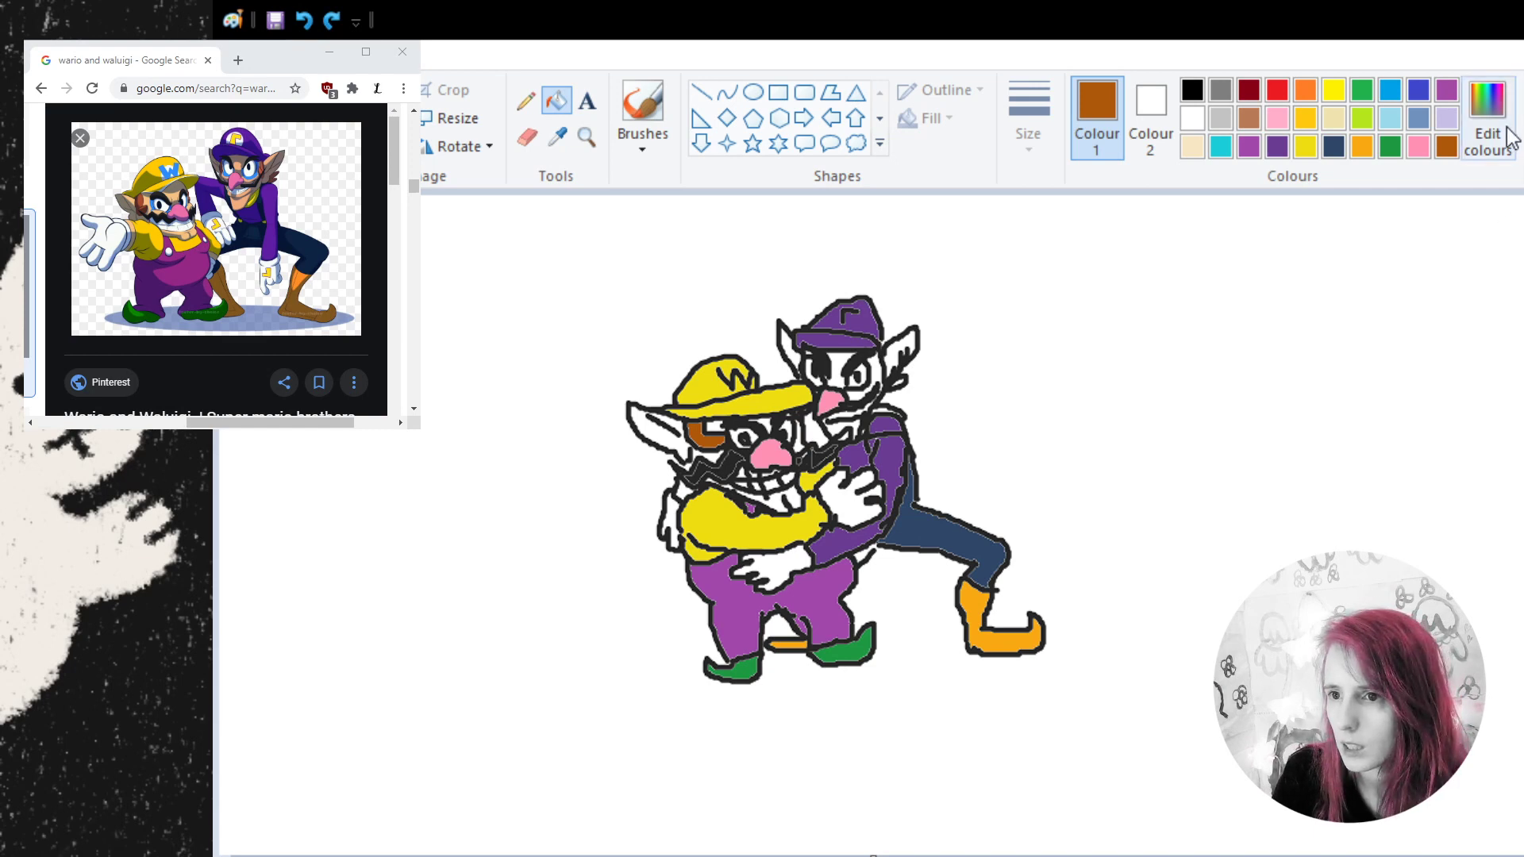
{"action": "left_click", "coordinate": [1193, 147]}
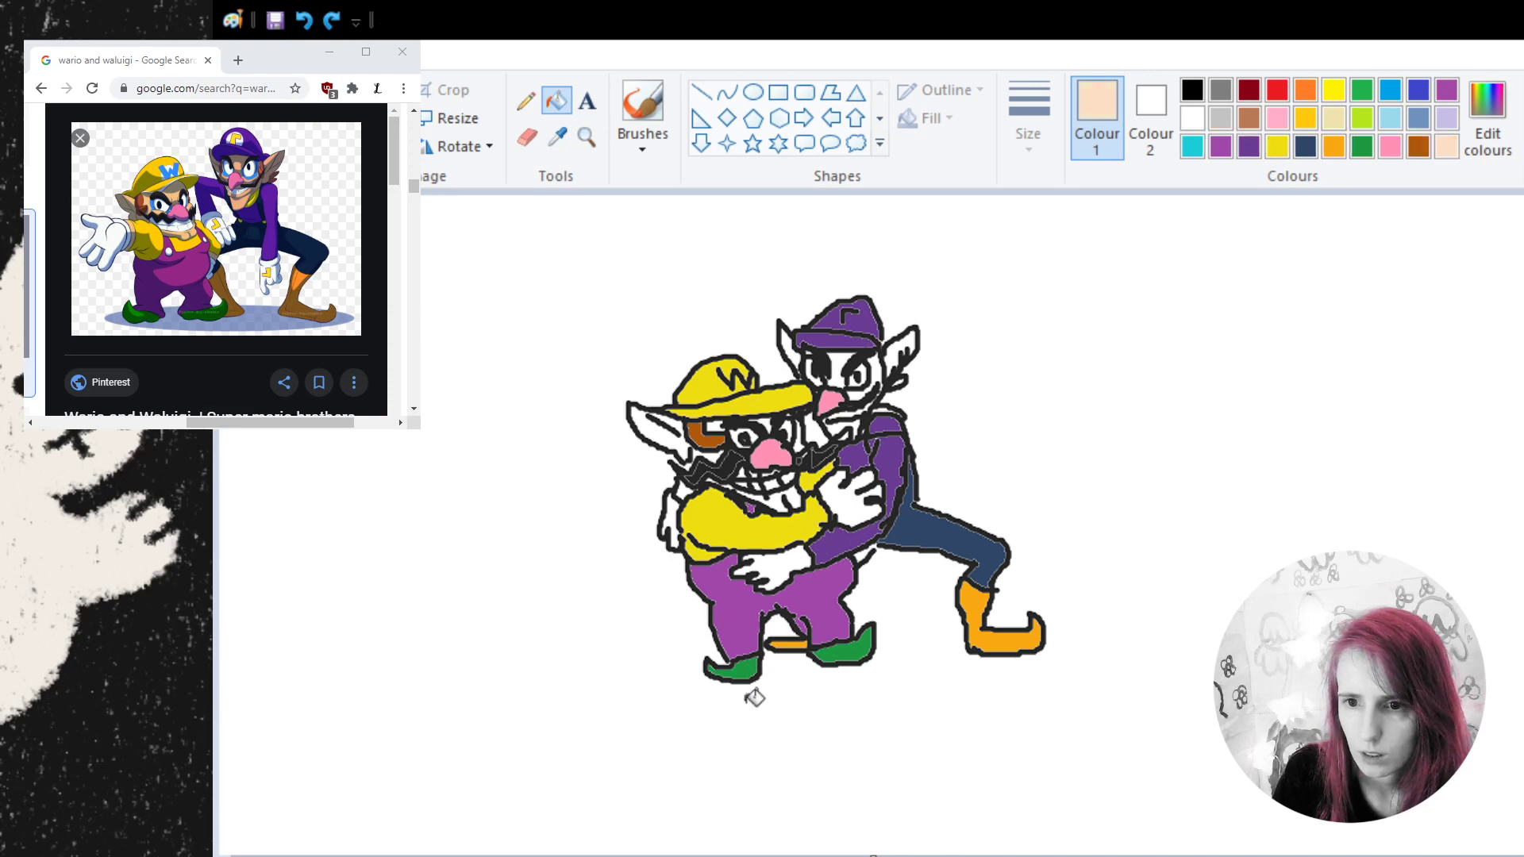
{"action": "left_click", "coordinate": [669, 435]}
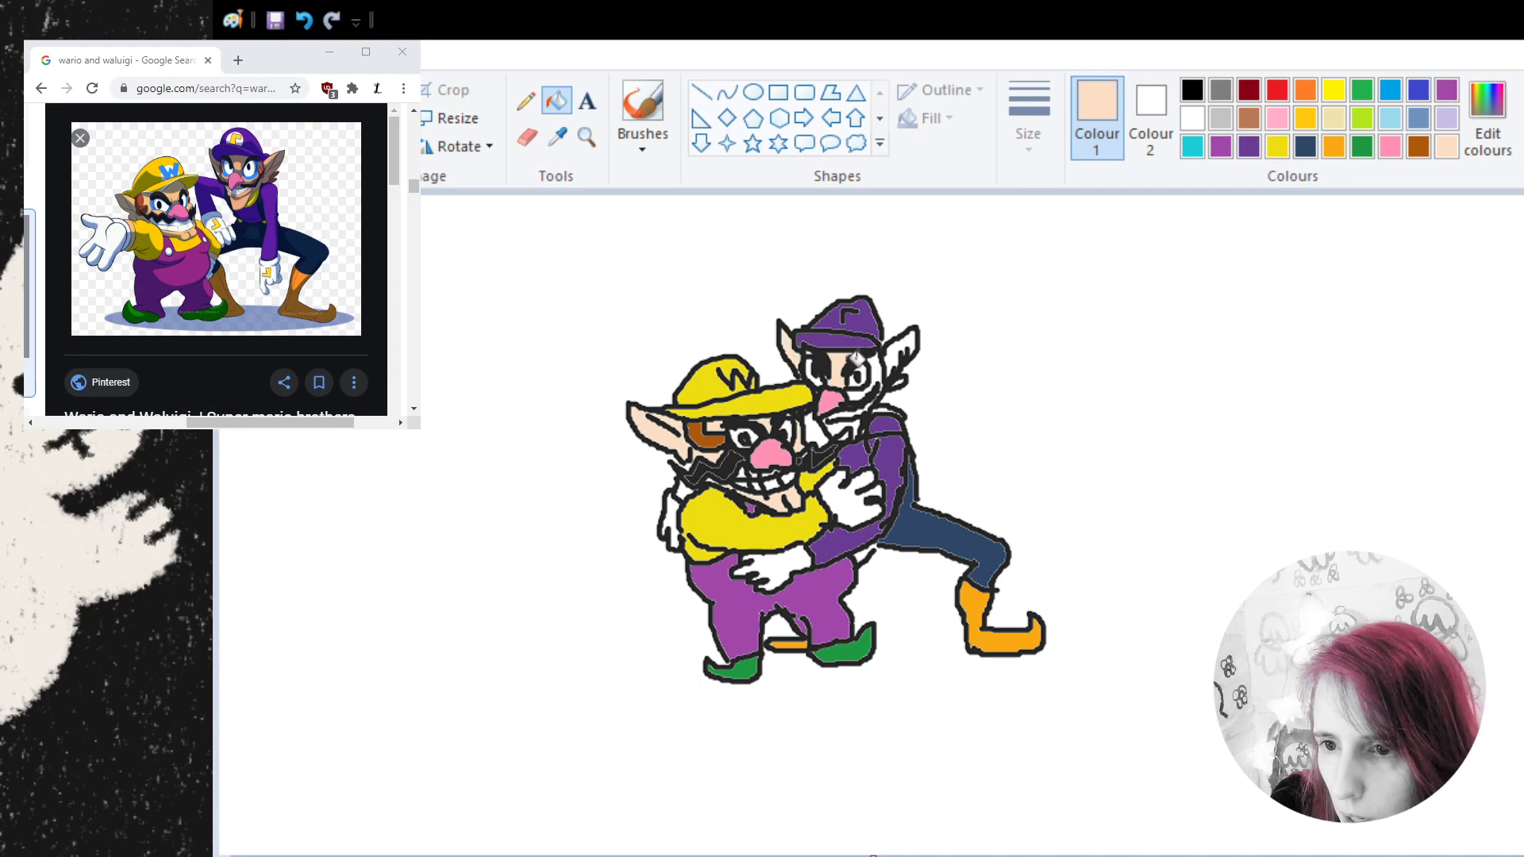
{"action": "left_click", "coordinate": [901, 348]}
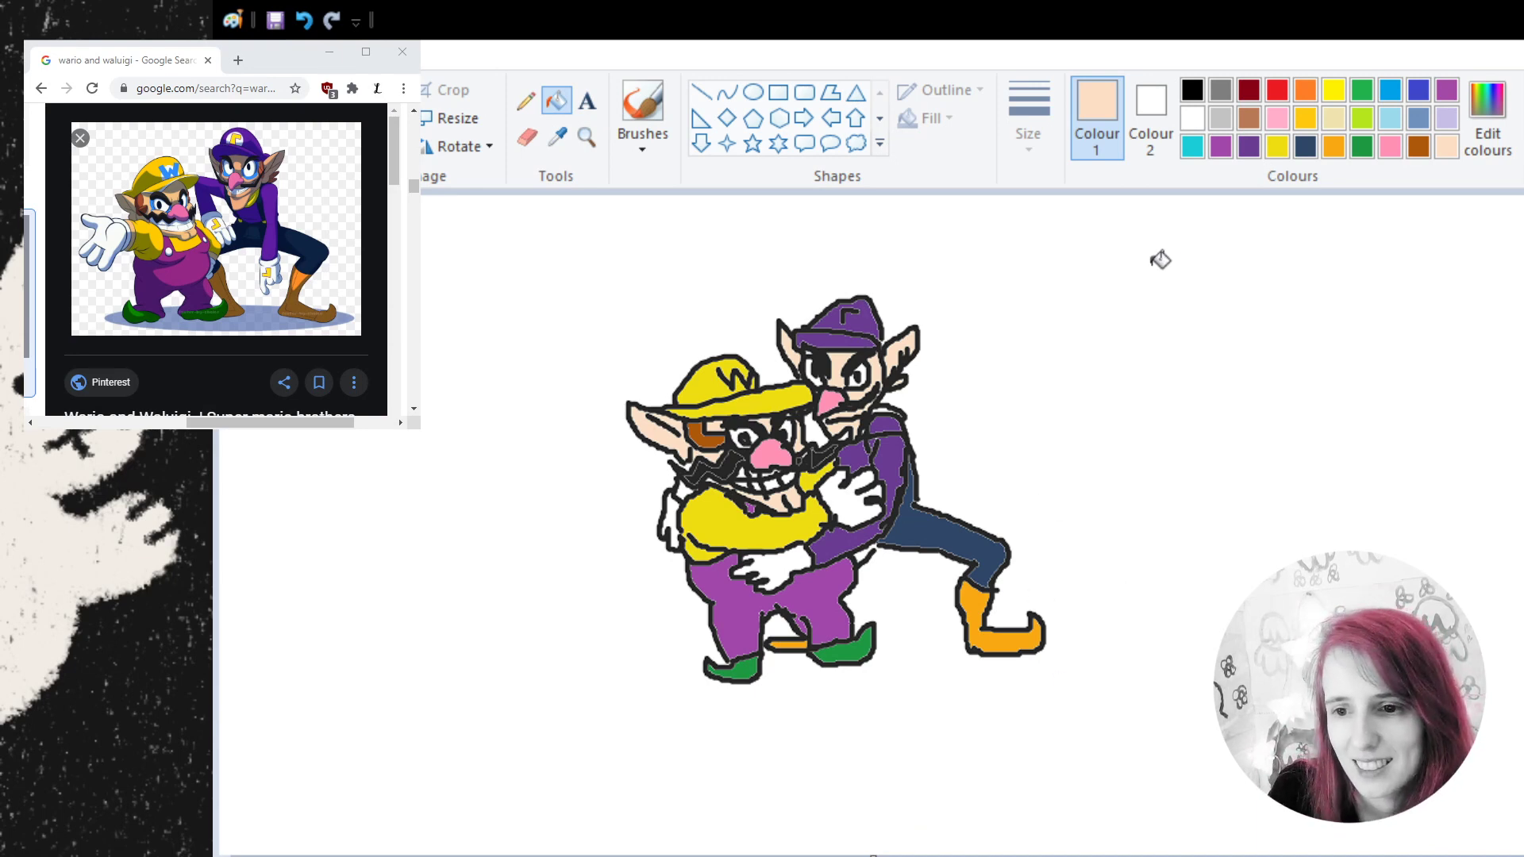
- Fill the remaining white parts of Waluigi's far sleeve on both sides of Wario with dark purple, undoing the stray brush stroke
{"action": "left_click", "coordinate": [1256, 146]}
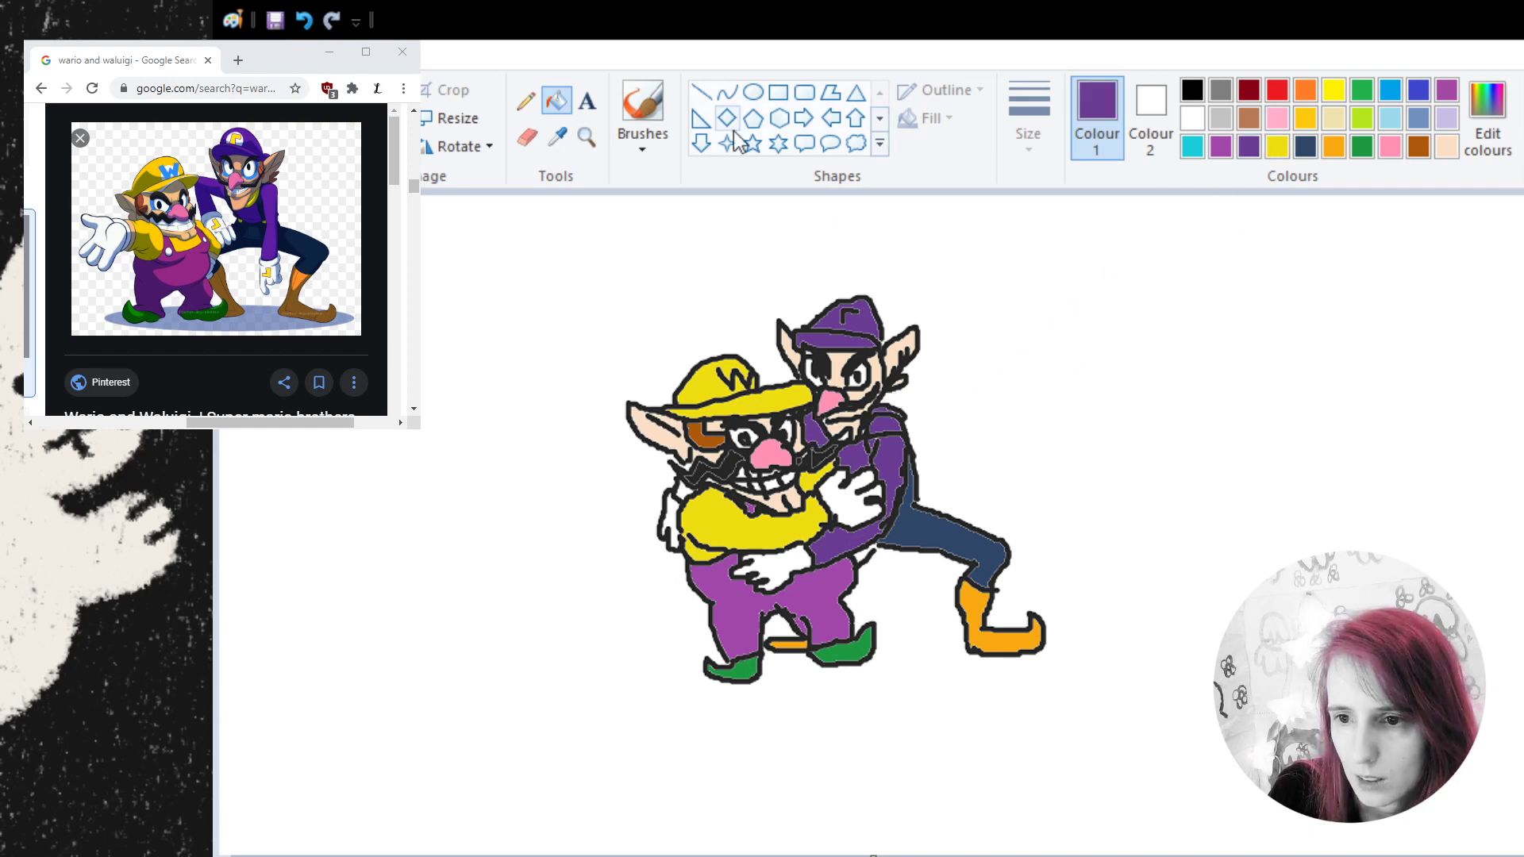
{"action": "left_click", "coordinate": [641, 115]}
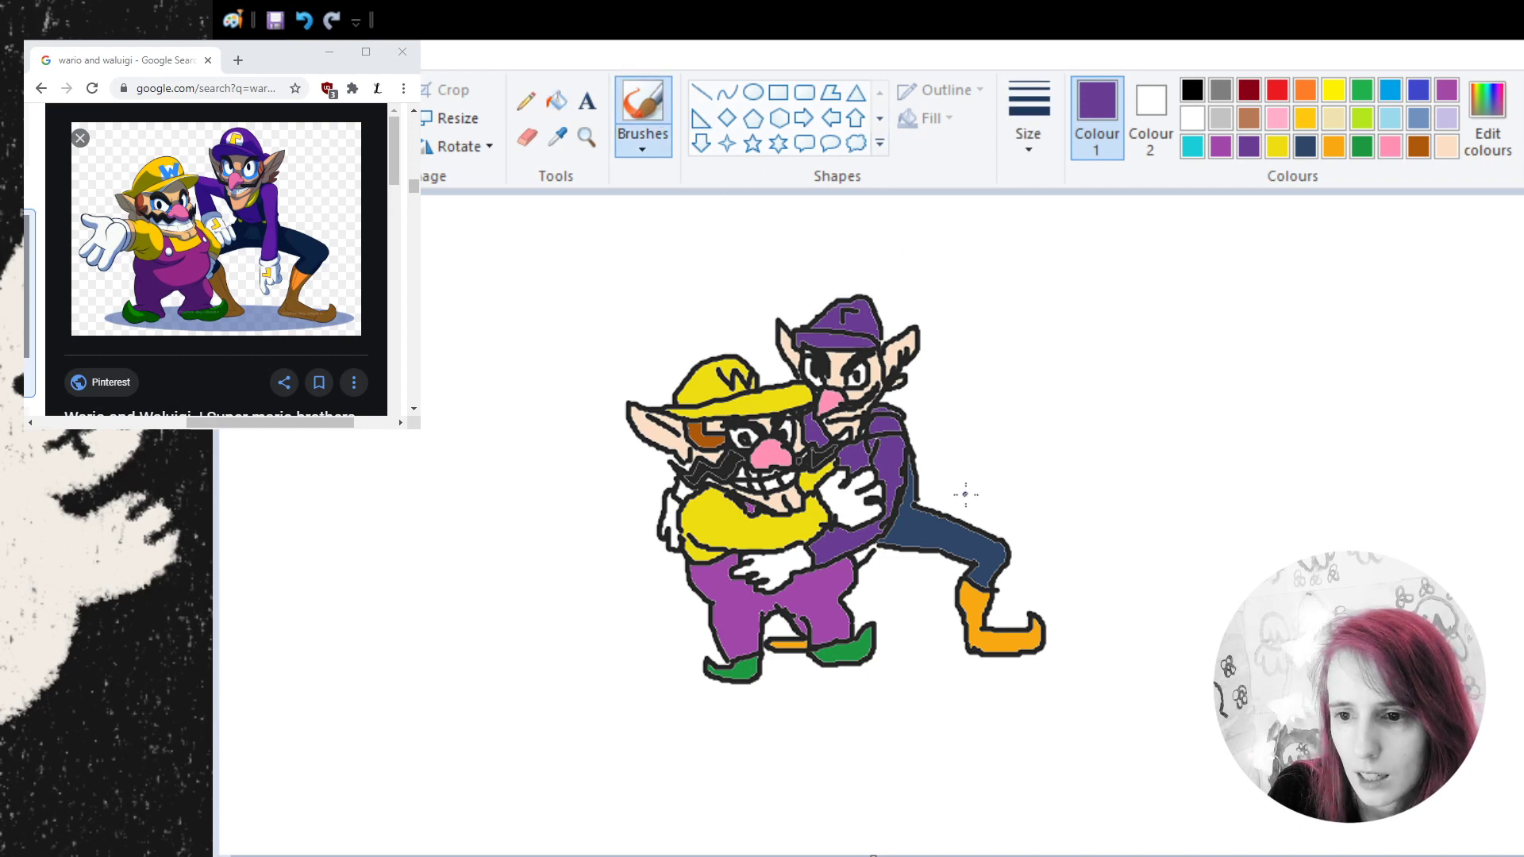
{"action": "left_click", "coordinate": [306, 23]}
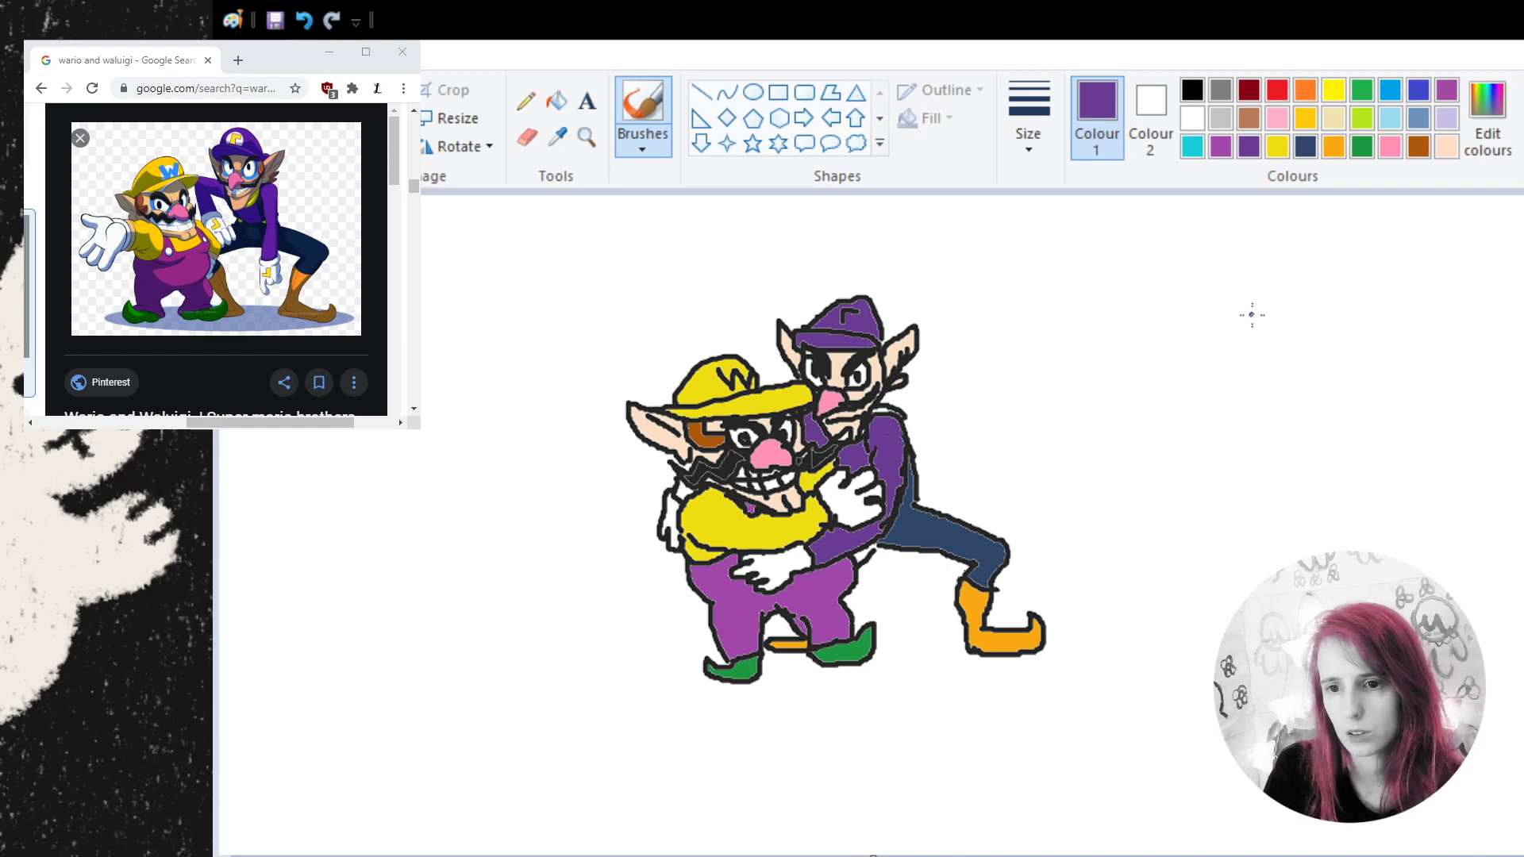
{"action": "left_click", "coordinate": [556, 100]}
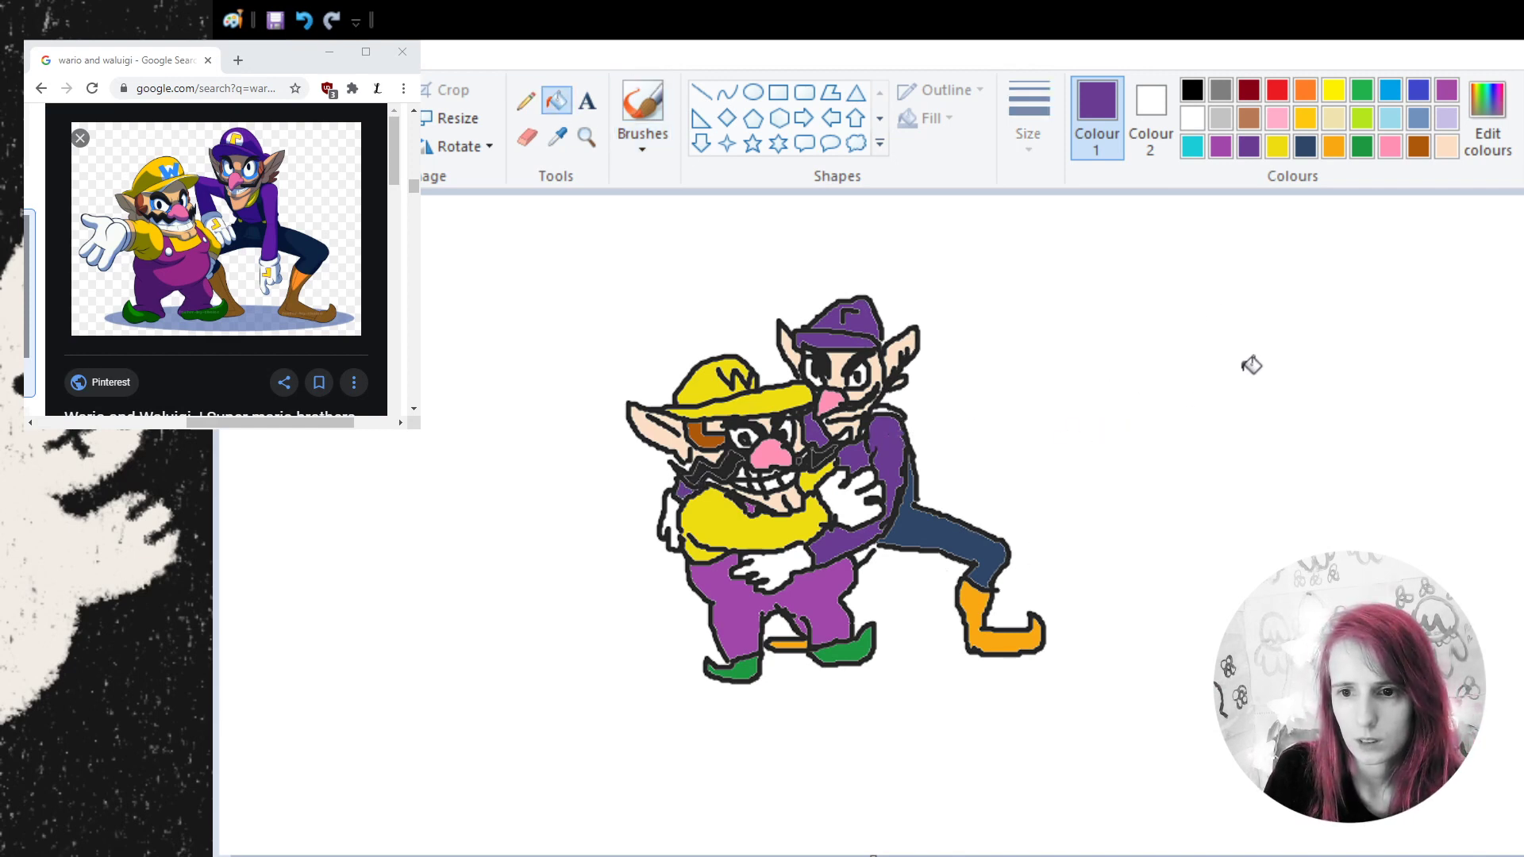
- Brush dark navy blue over the white patch between Waluigi's hip and Wario's trousers
{"action": "left_click", "coordinate": [1305, 146]}
{"action": "left_click", "coordinate": [644, 113]}
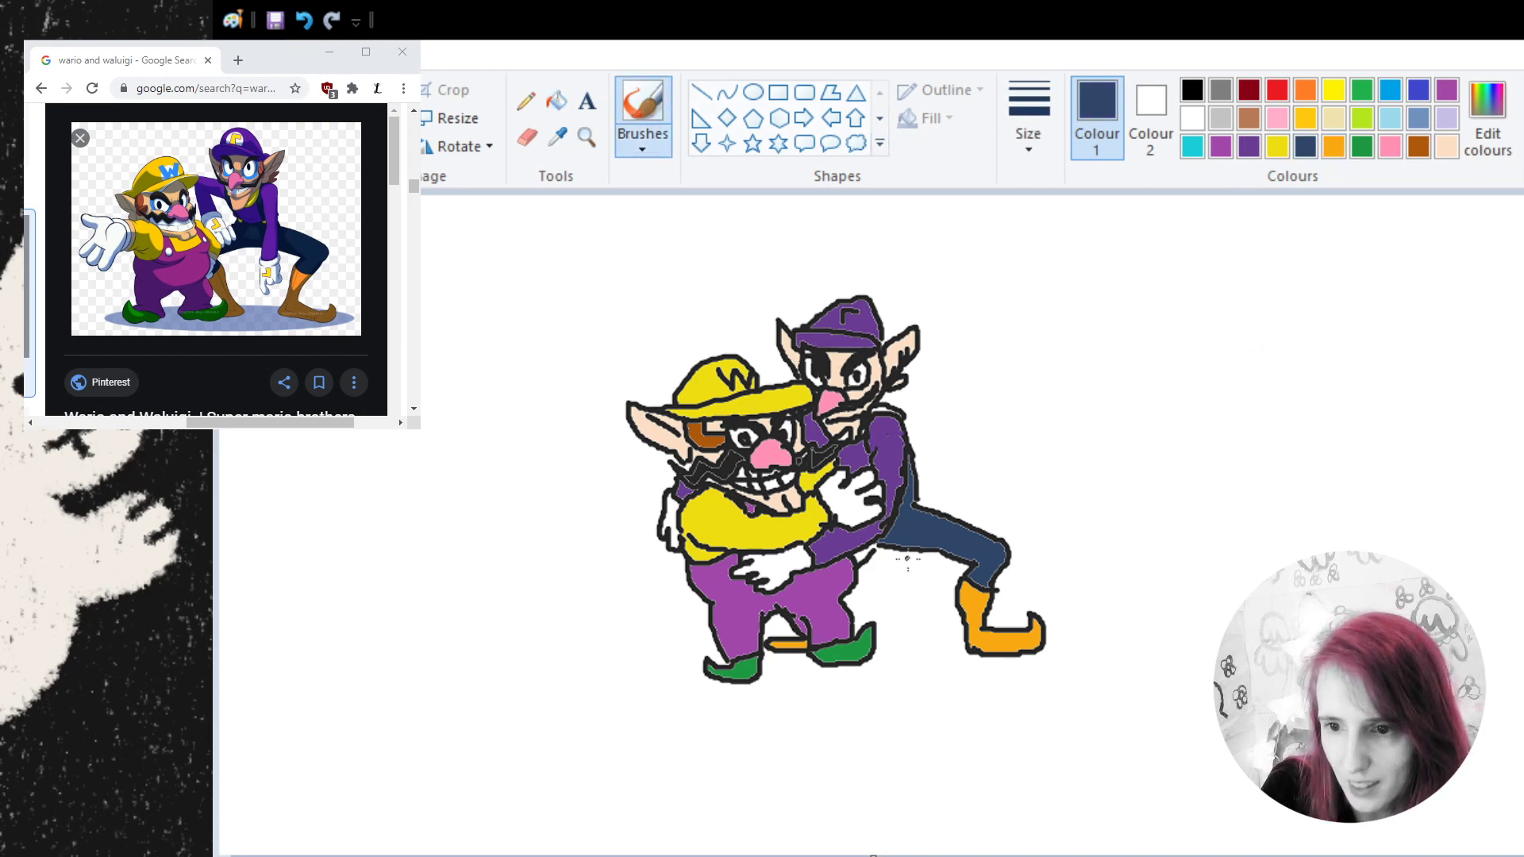
{"action": "left_click_drag", "start_coordinate": [873, 543], "coordinate": [871, 563]}
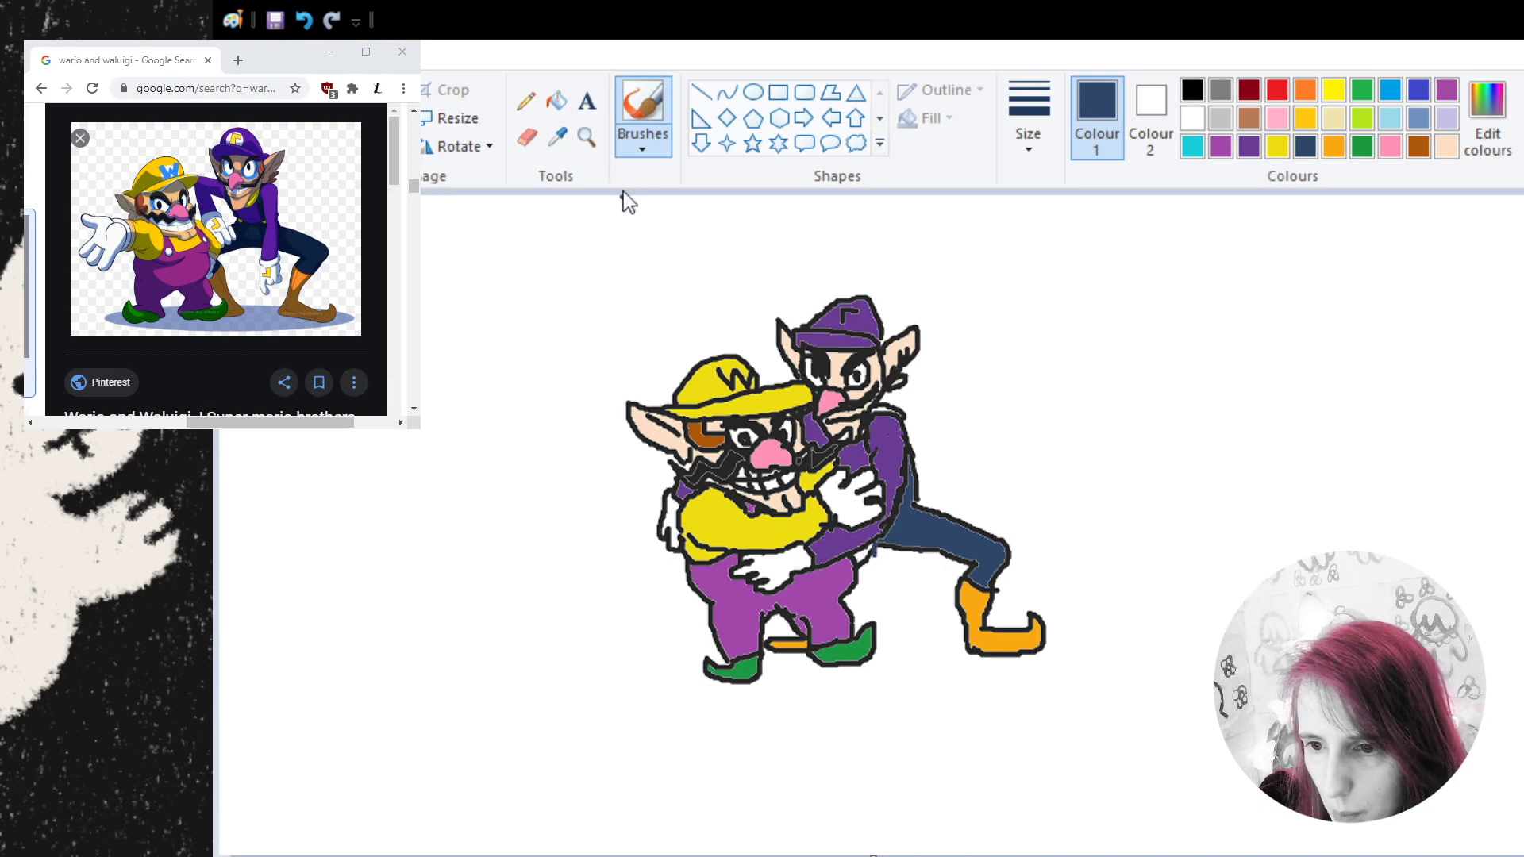
- Fill the small gap beneath Waluigi's arm with navy, and brush purple over the stray yellow area on his chest
{"action": "left_click", "coordinate": [304, 21]}
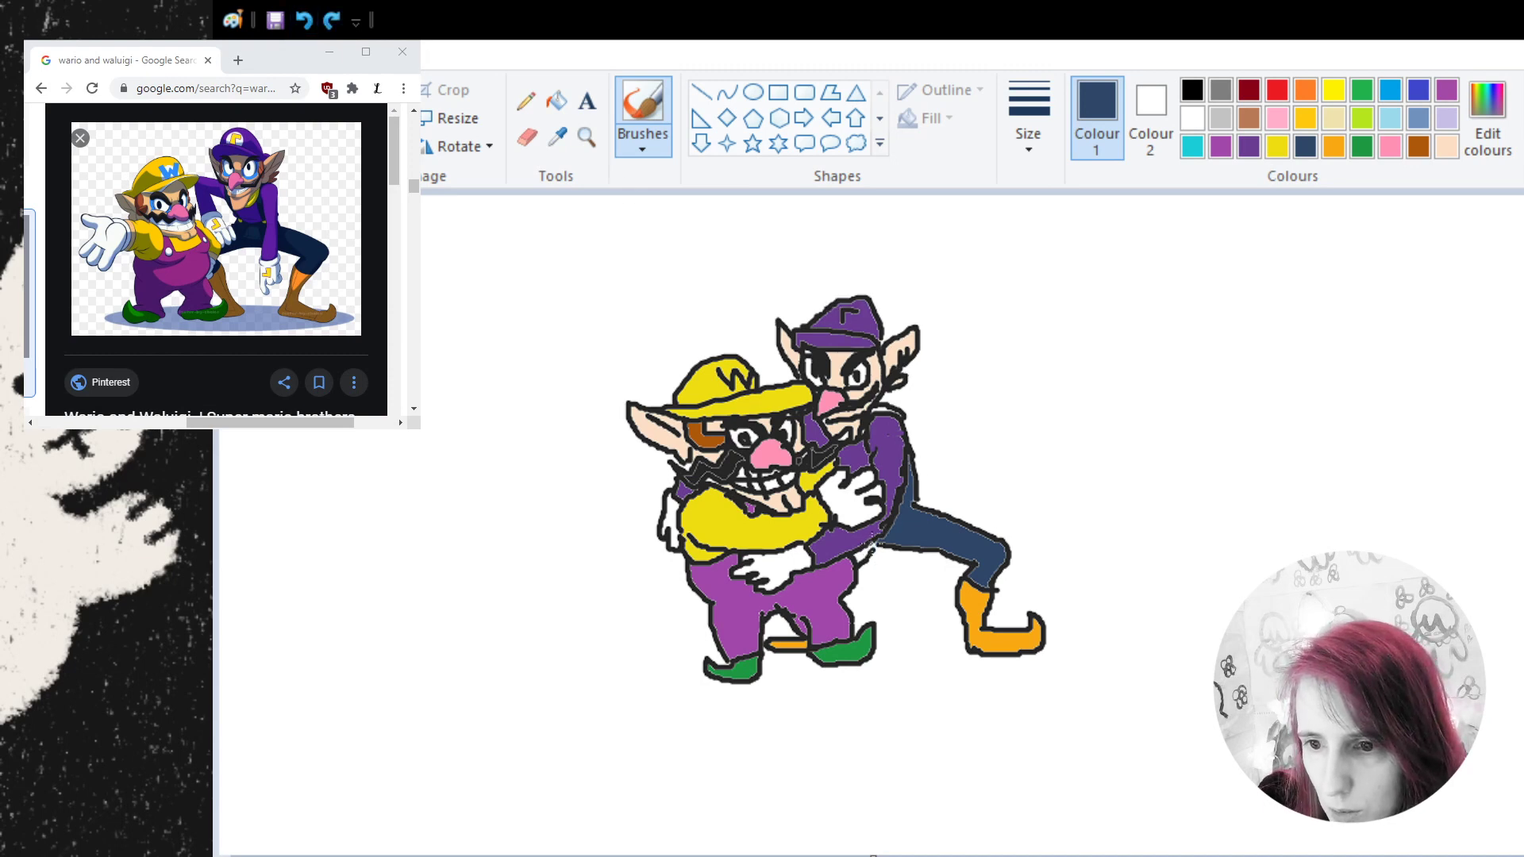
{"action": "left_click", "coordinate": [556, 100]}
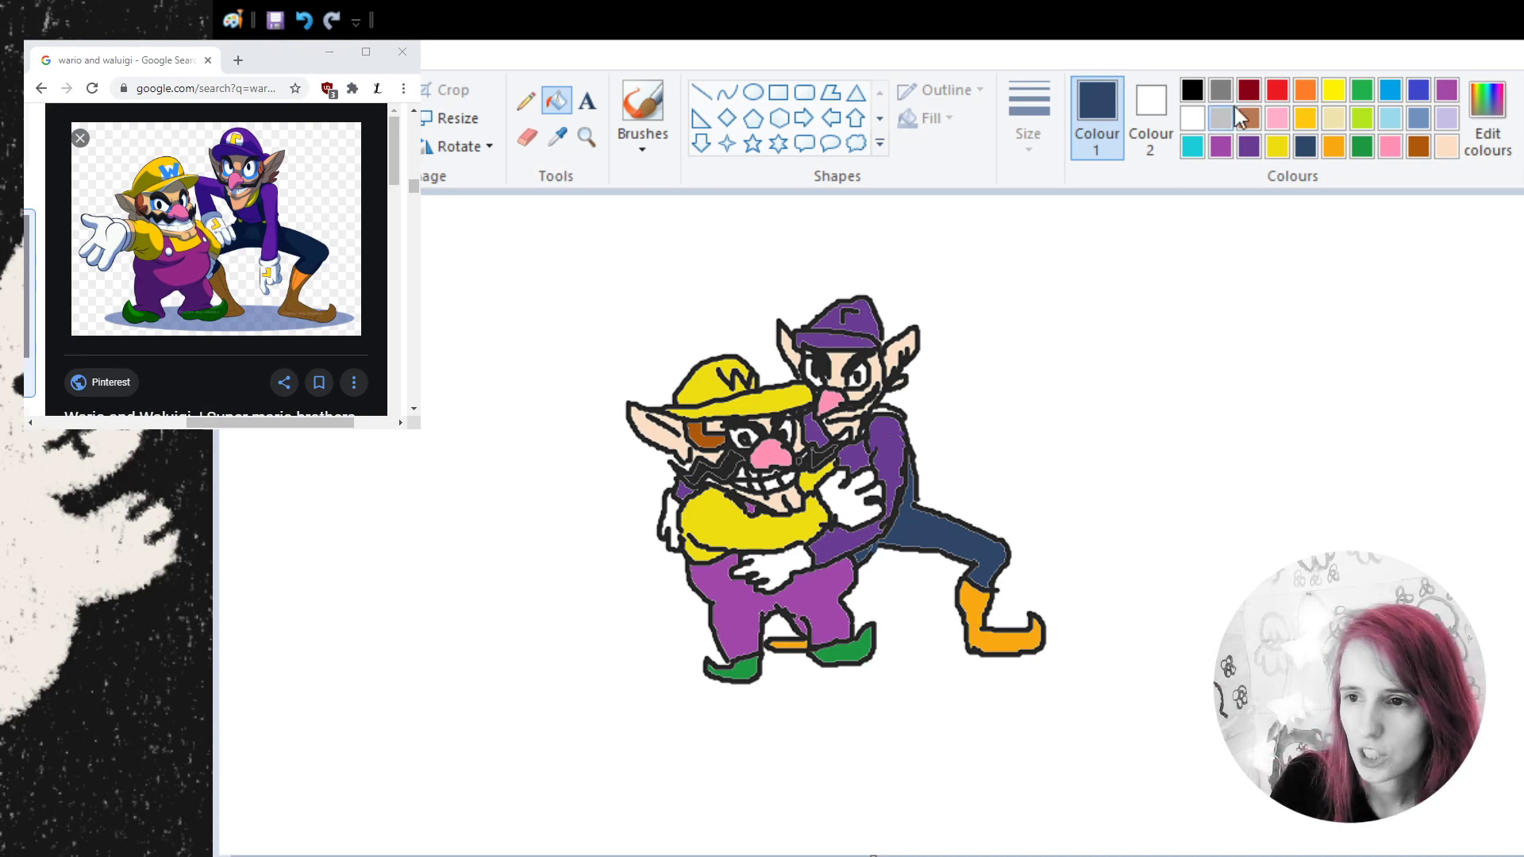
{"action": "left_click", "coordinate": [1249, 148]}
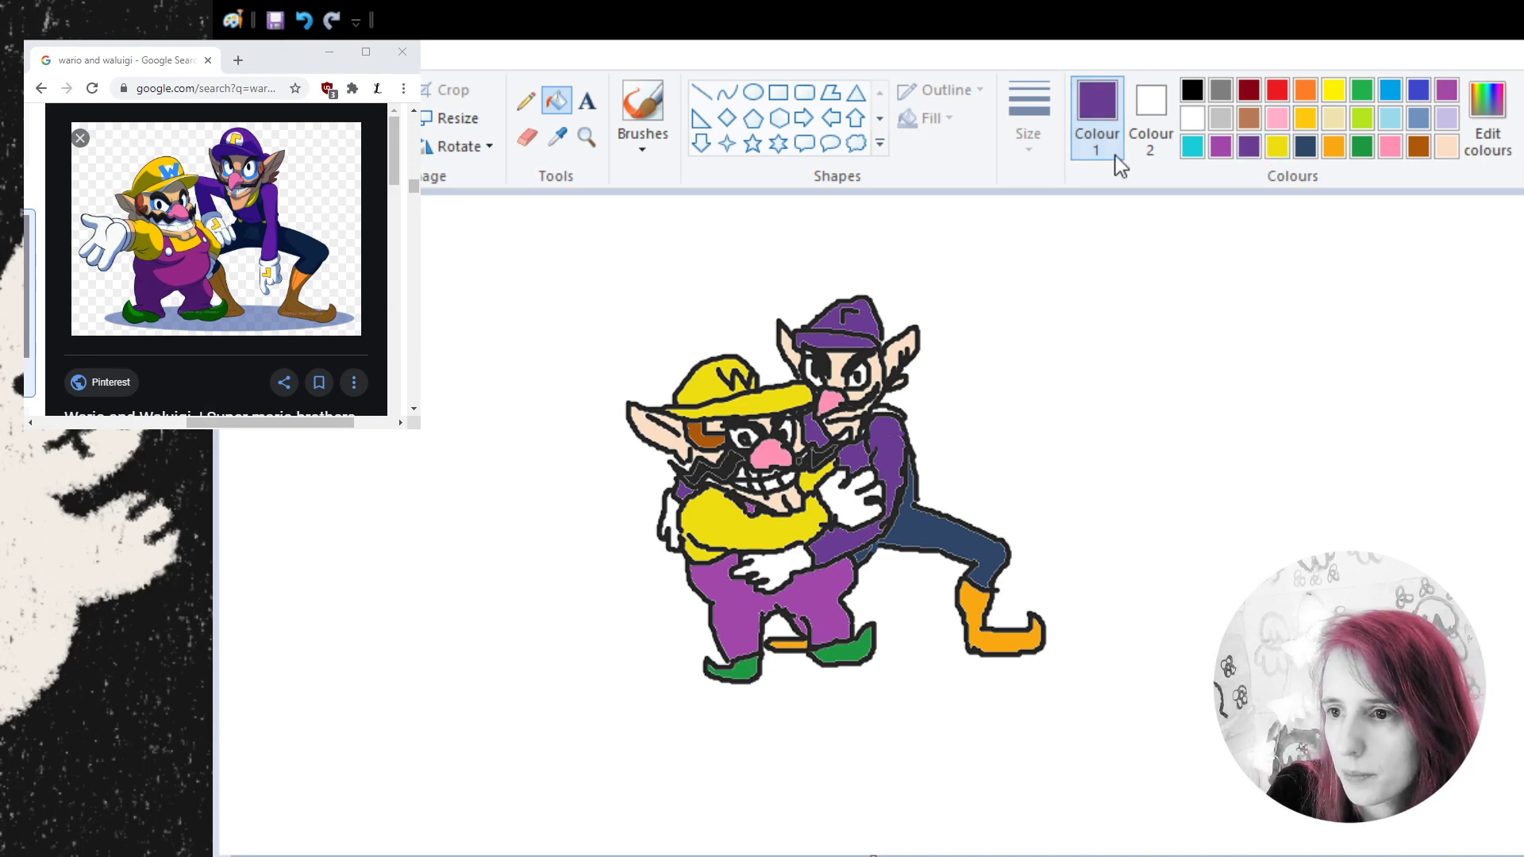
{"action": "left_click", "coordinate": [642, 111]}
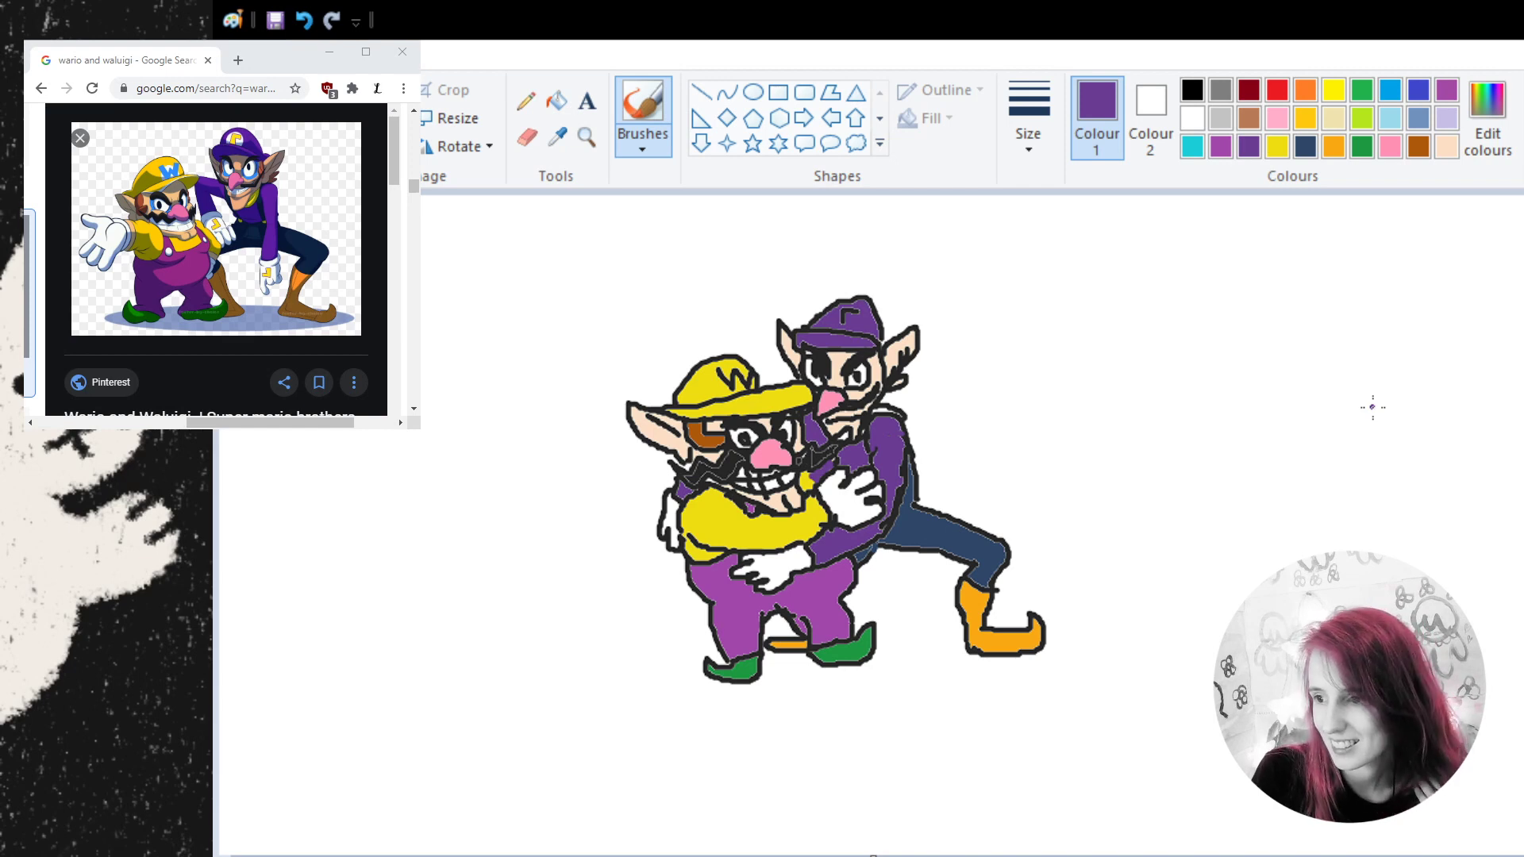
- Set the drawing colour to light blue and ready the brush for painting at Waluigi's cheek
{"action": "left_click", "coordinate": [1390, 118]}
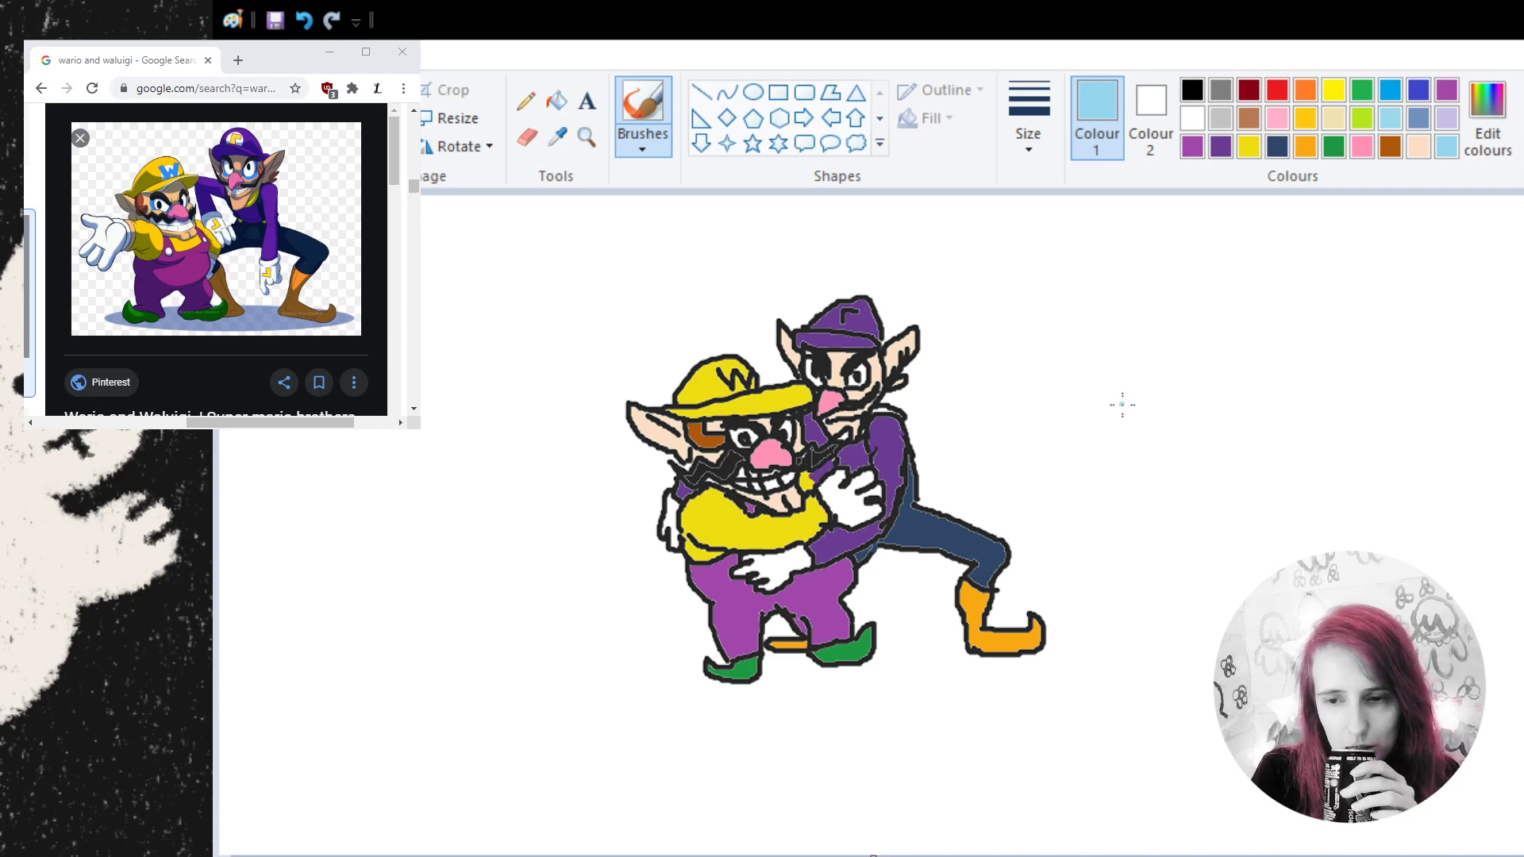
{"action": "left_click", "coordinate": [586, 137]}
{"action": "left_click", "coordinate": [867, 372]}
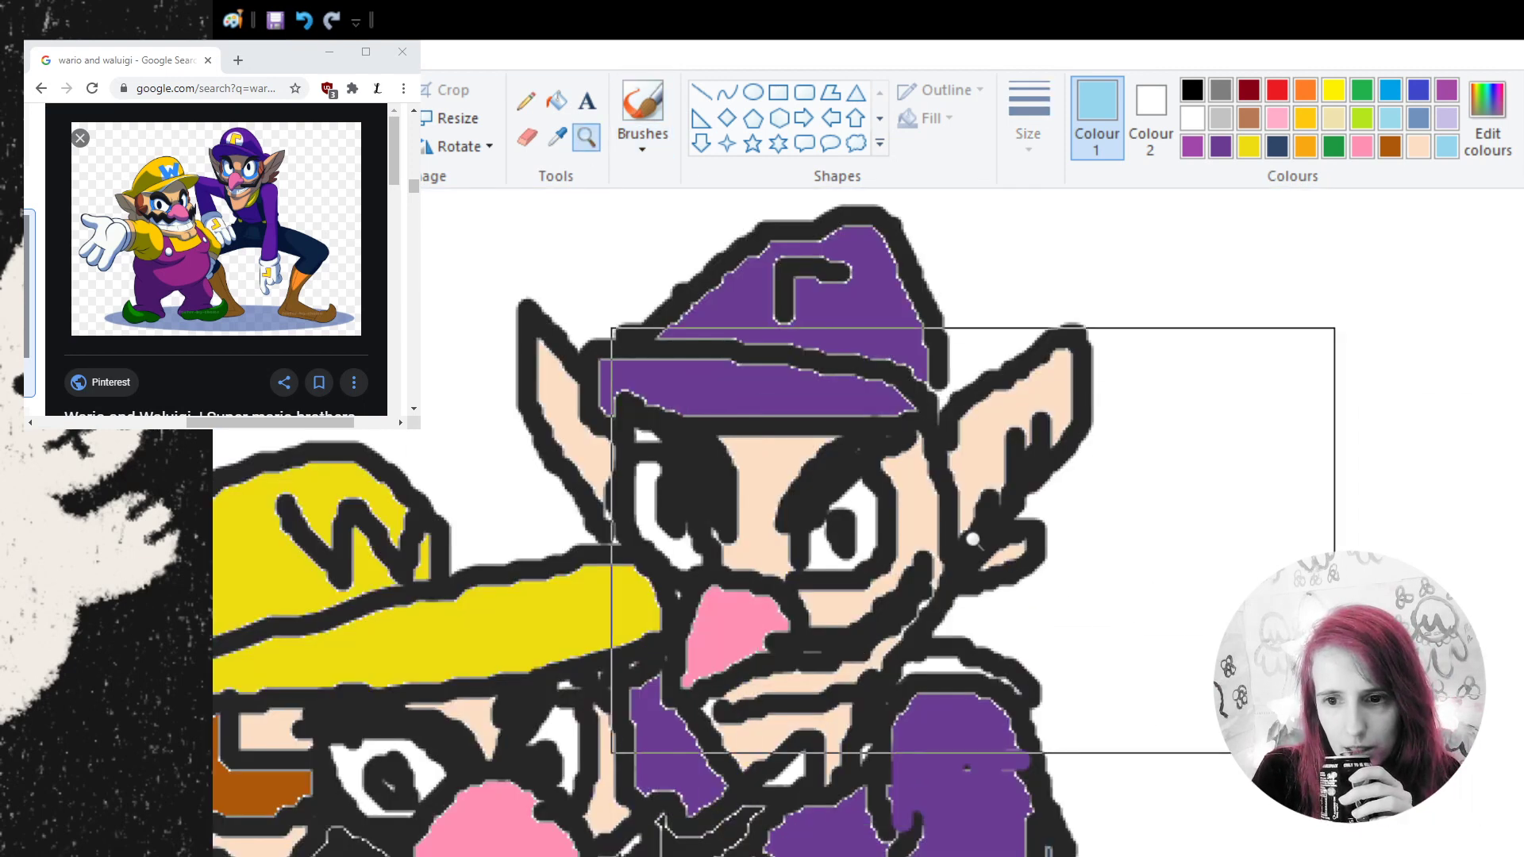
{"action": "left_click", "coordinate": [972, 540]}
{"action": "left_click", "coordinate": [718, 551]}
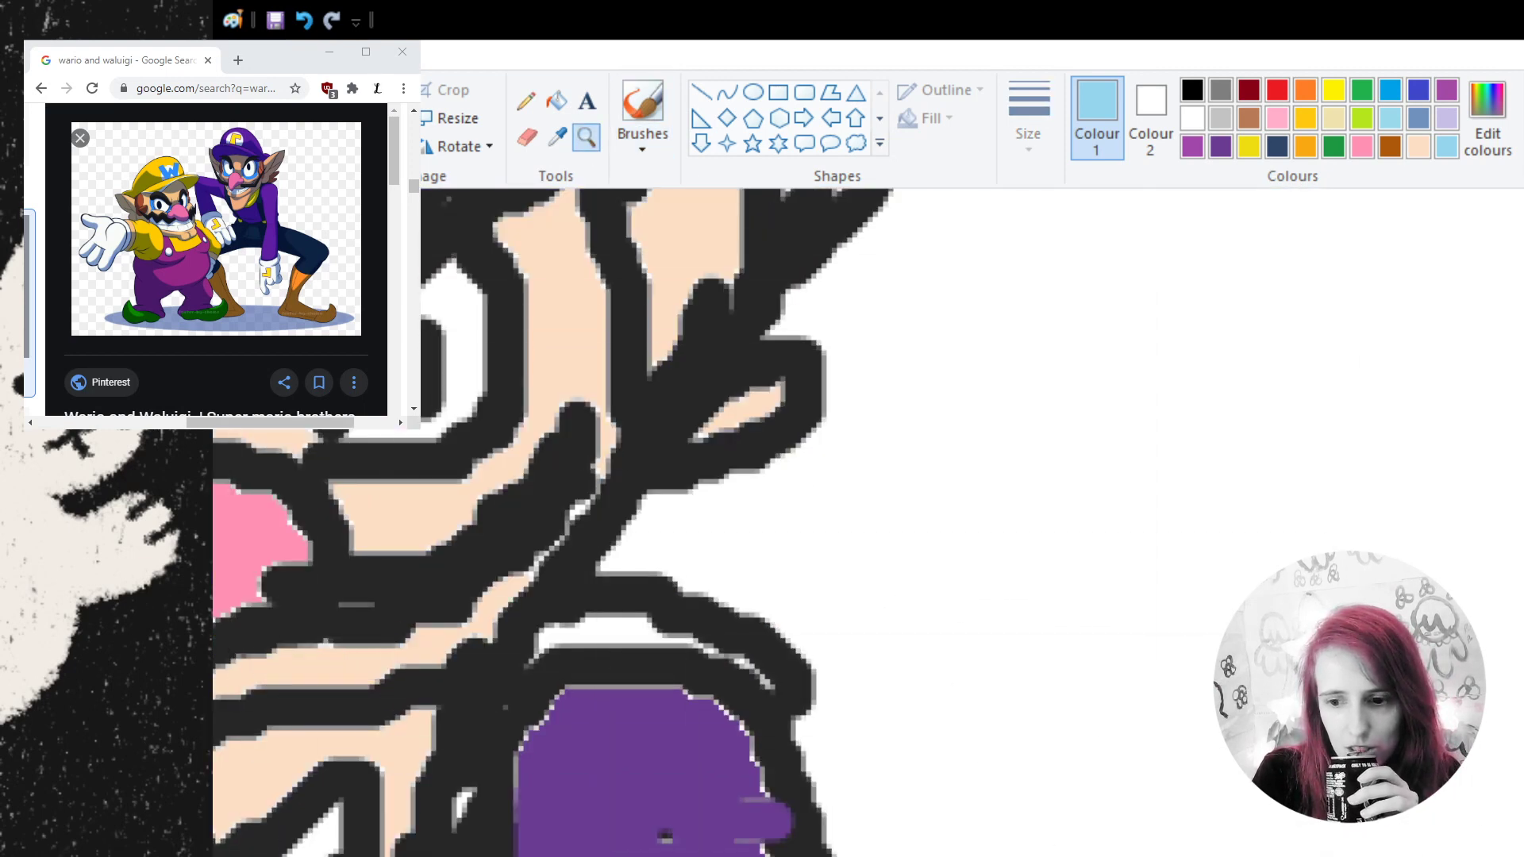
{"action": "scroll", "coordinate": [894, 393], "scroll_direction": "left", "scroll_amount": 4}
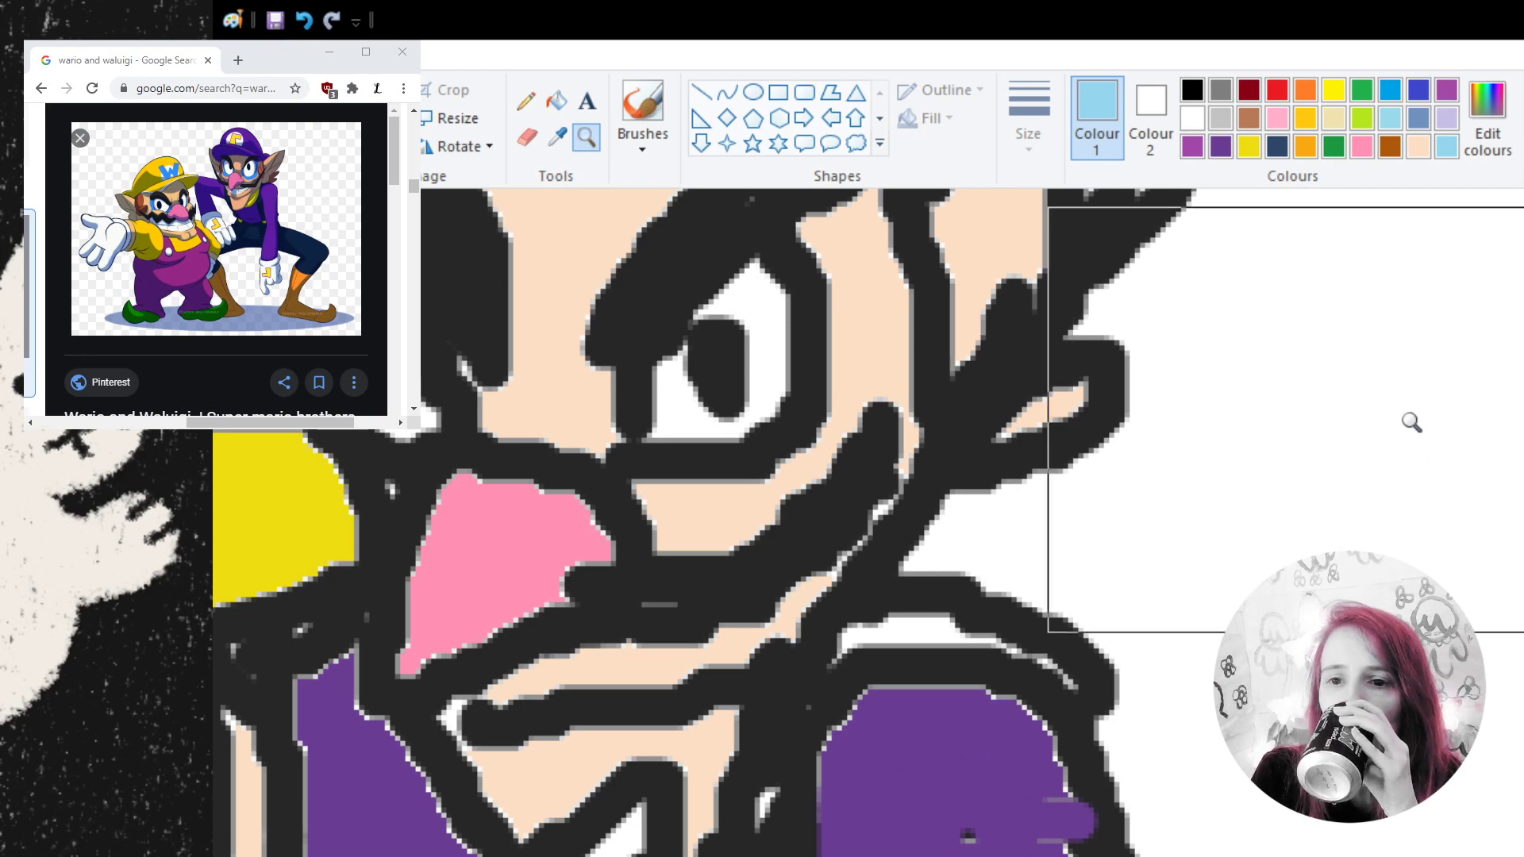
{"action": "left_click", "coordinate": [629, 102]}
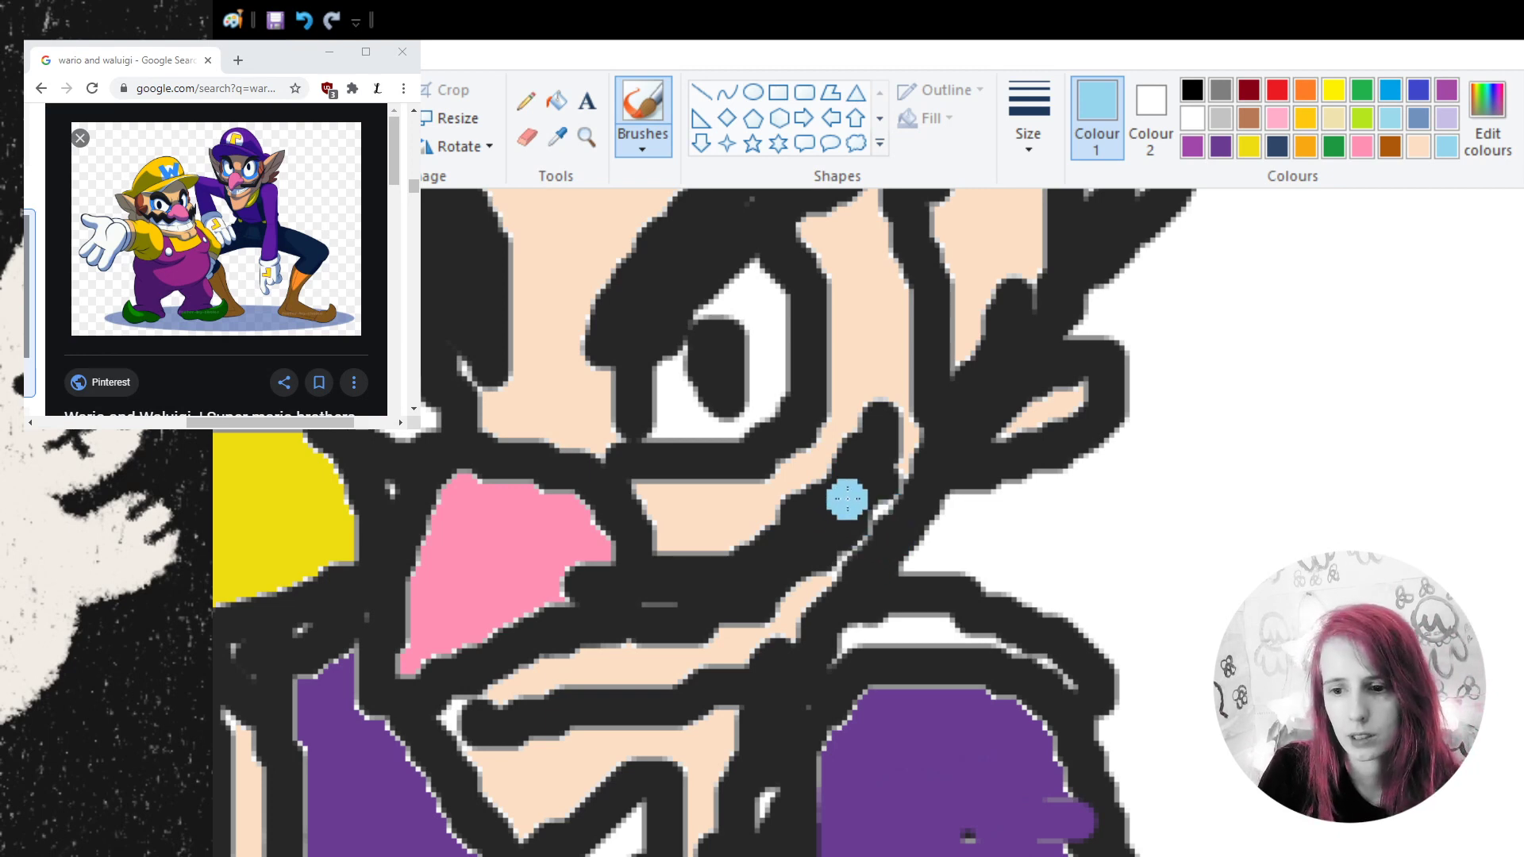
- Brush a large light-blue teardrop from Waluigi's cheek down over his shoulder, and lengthen its tip with the pencil
{"action": "mouse_move", "coordinate": [847, 498]}
{"action": "left_mouse_down"}
{"action": "mouse_move", "coordinate": [789, 698]}
{"action": "mouse_move", "coordinate": [837, 778]}
{"action": "mouse_move", "coordinate": [921, 722]}
{"action": "mouse_move", "coordinate": [855, 494]}
{"action": "left_mouse_up"}
{"action": "mouse_move", "coordinate": [885, 660]}
{"action": "left_mouse_down"}
{"action": "mouse_move", "coordinate": [857, 568]}
{"action": "mouse_move", "coordinate": [821, 707]}
{"action": "mouse_move", "coordinate": [873, 750]}
{"action": "mouse_move", "coordinate": [867, 616]}
{"action": "mouse_move", "coordinate": [901, 710]}
{"action": "mouse_move", "coordinate": [865, 726]}
{"action": "mouse_move", "coordinate": [821, 711]}
{"action": "left_mouse_up"}
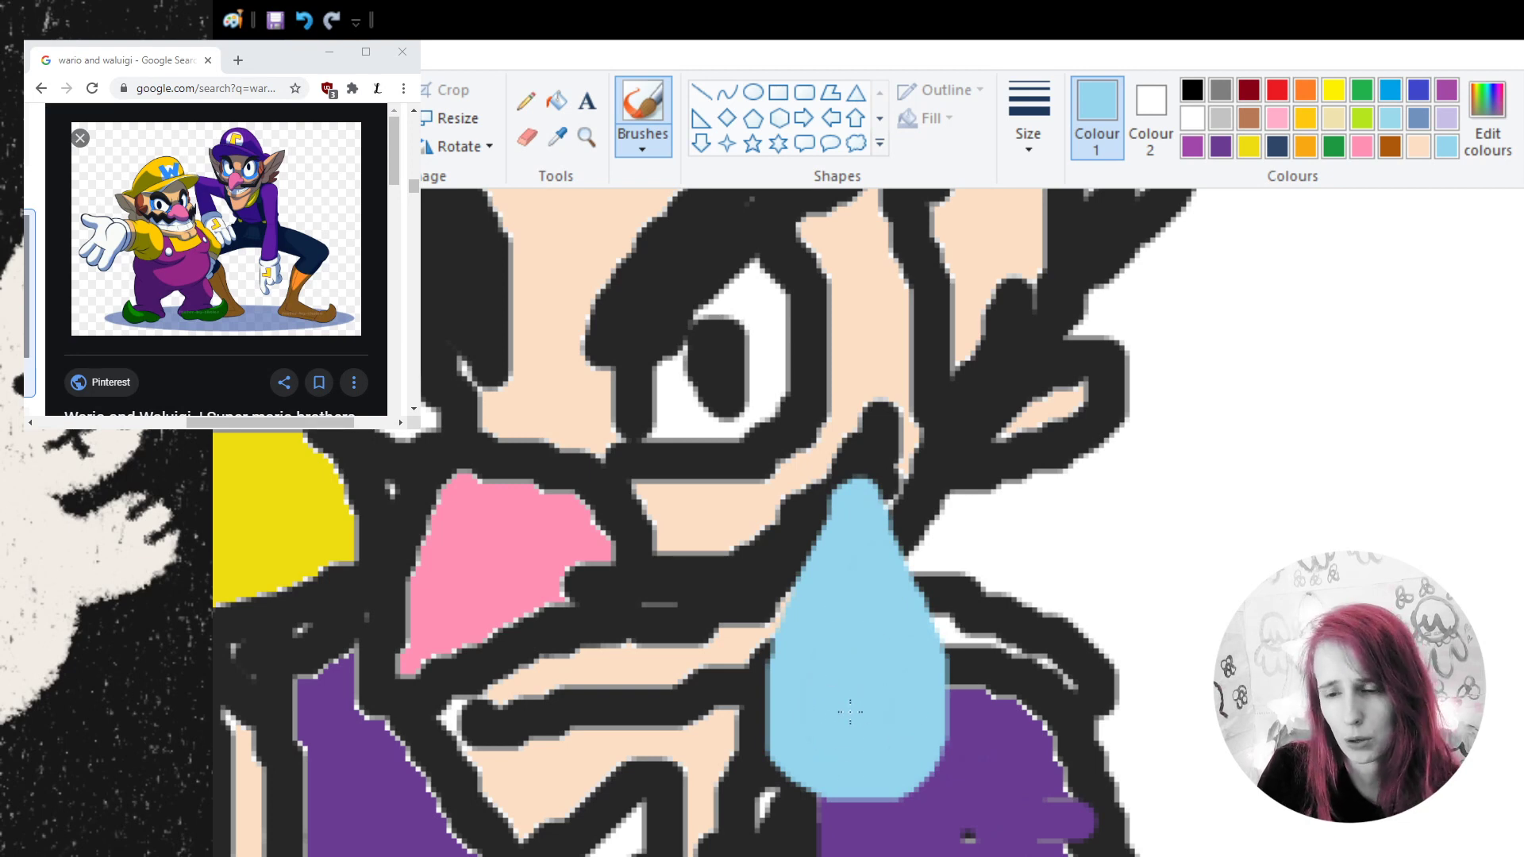
{"action": "key", "text": "ctrl+z"}
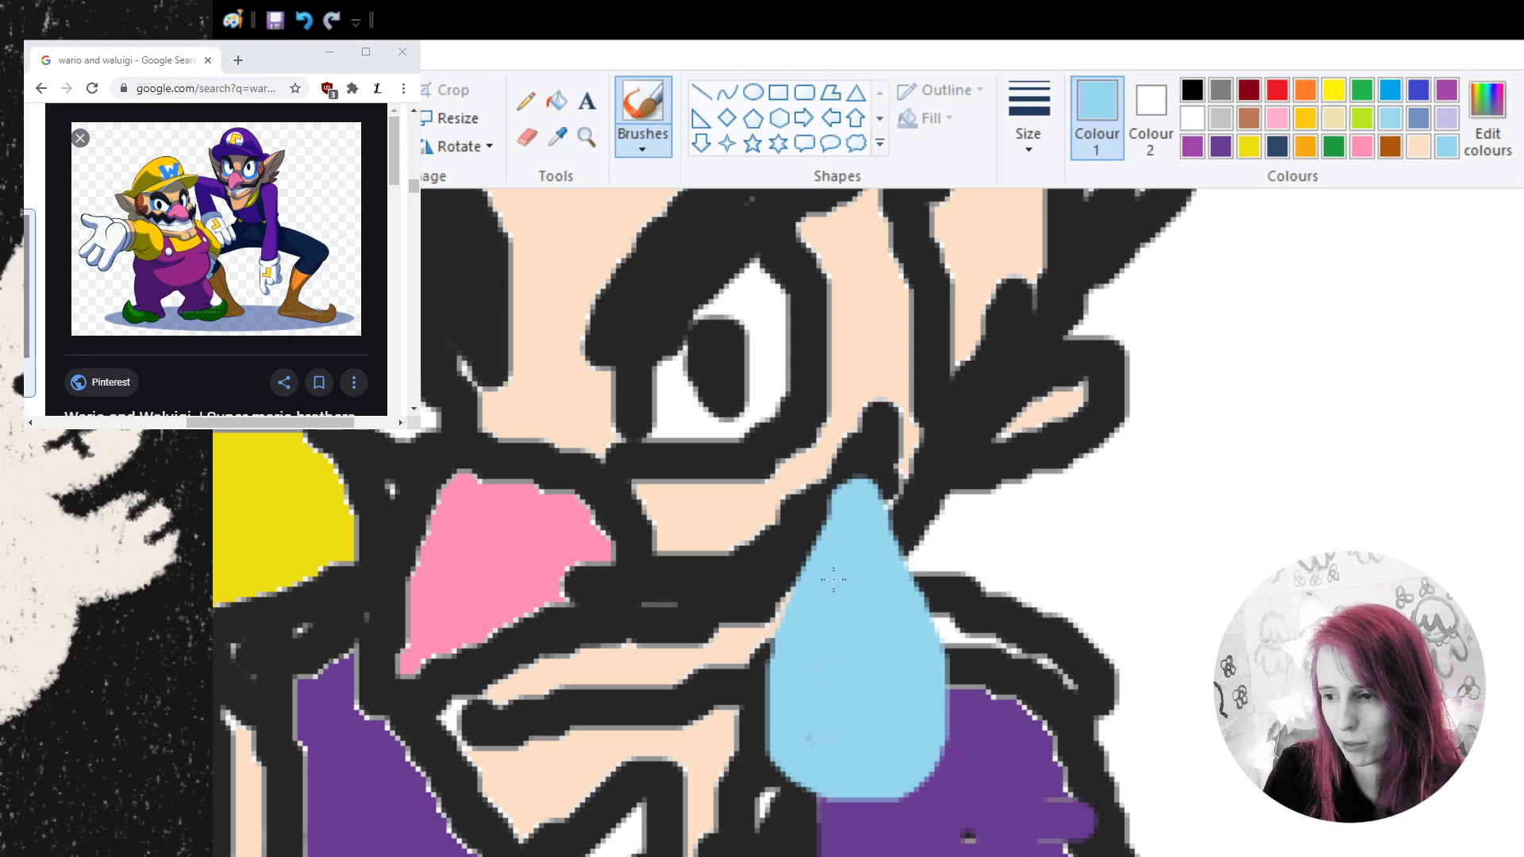
{"action": "left_click", "coordinate": [525, 100]}
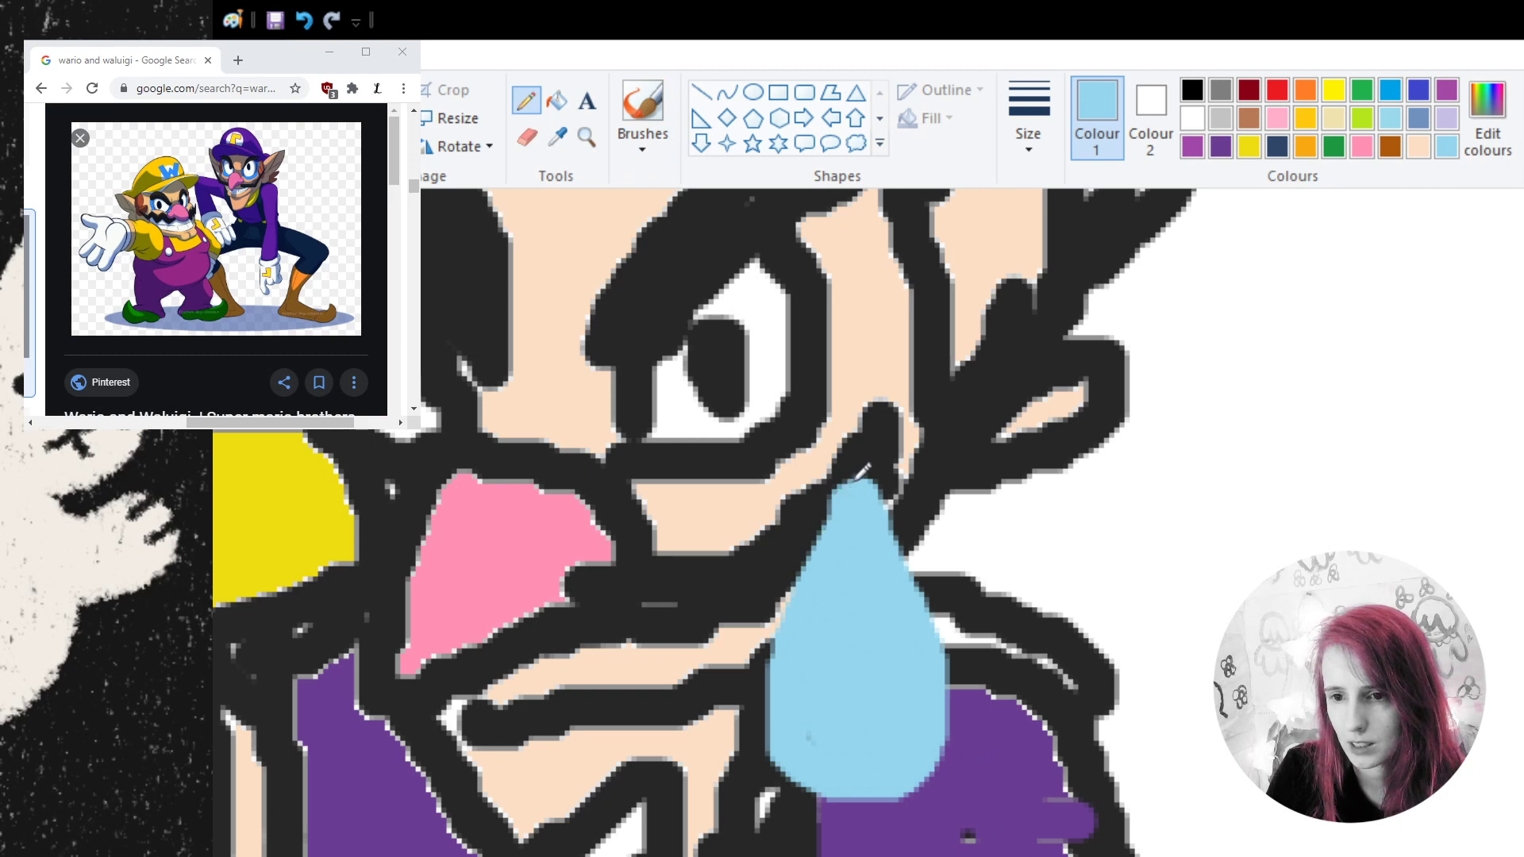
{"action": "left_click_drag", "start_coordinate": [859, 475], "coordinate": [870, 446]}
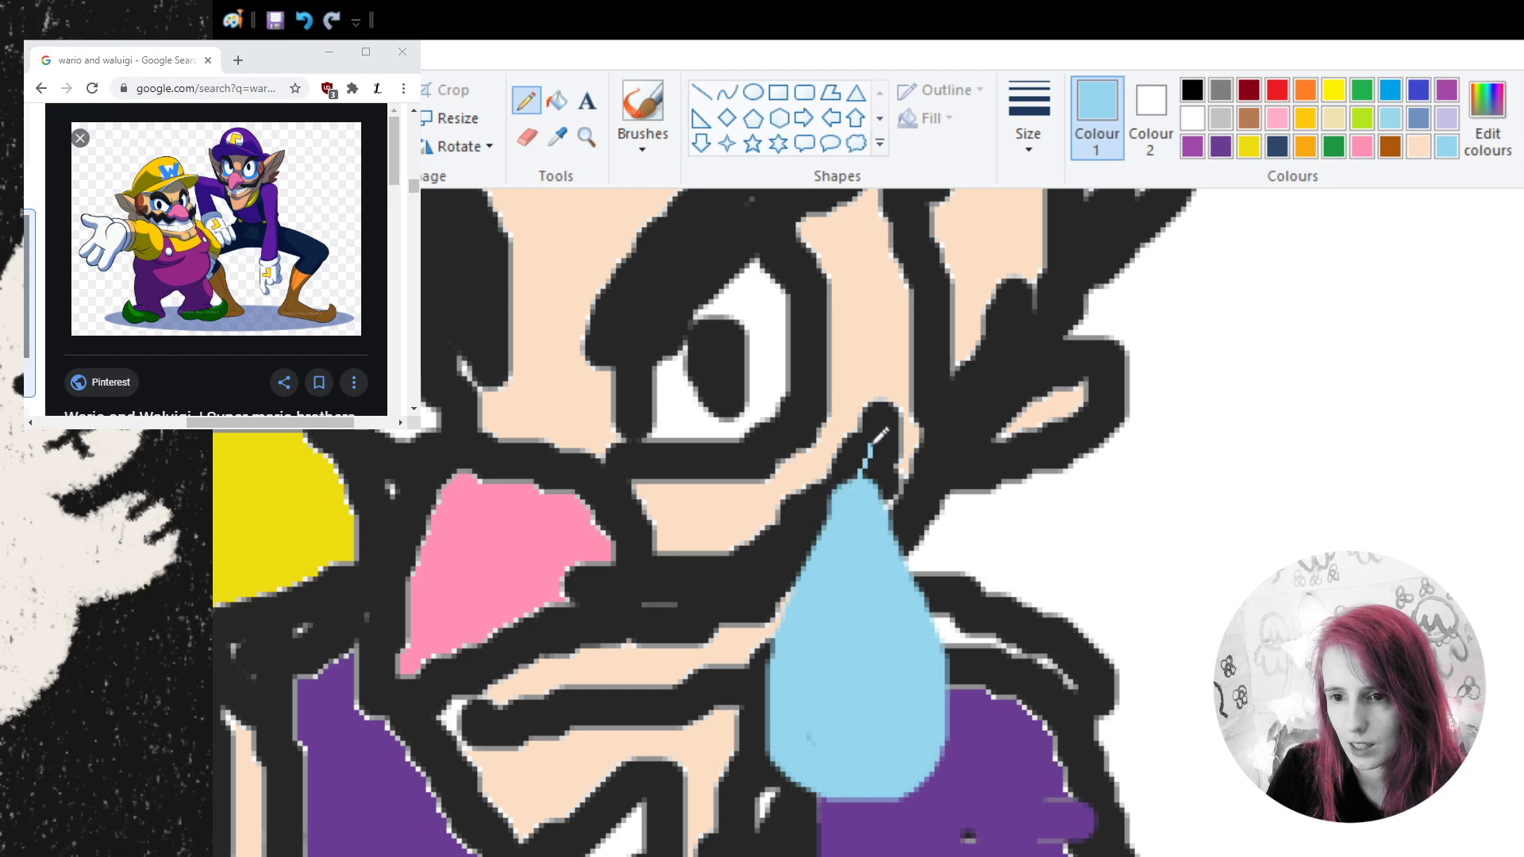
{"action": "left_click", "coordinate": [314, 30]}
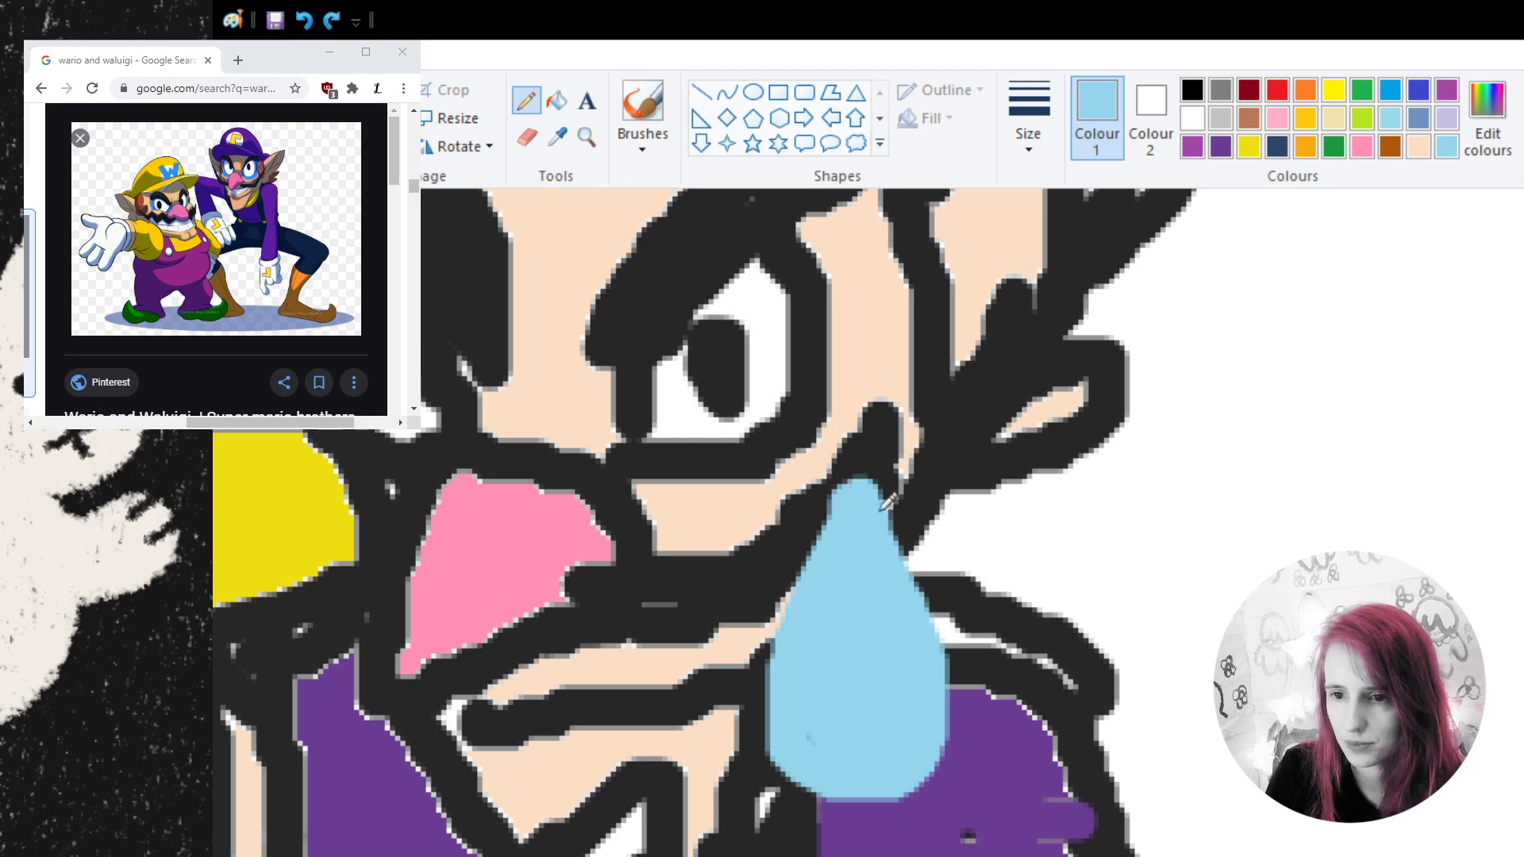
{"action": "mouse_move", "coordinate": [862, 477]}
{"action": "left_mouse_down"}
{"action": "mouse_move", "coordinate": [856, 441]}
{"action": "mouse_move", "coordinate": [861, 470]}
{"action": "left_mouse_up"}
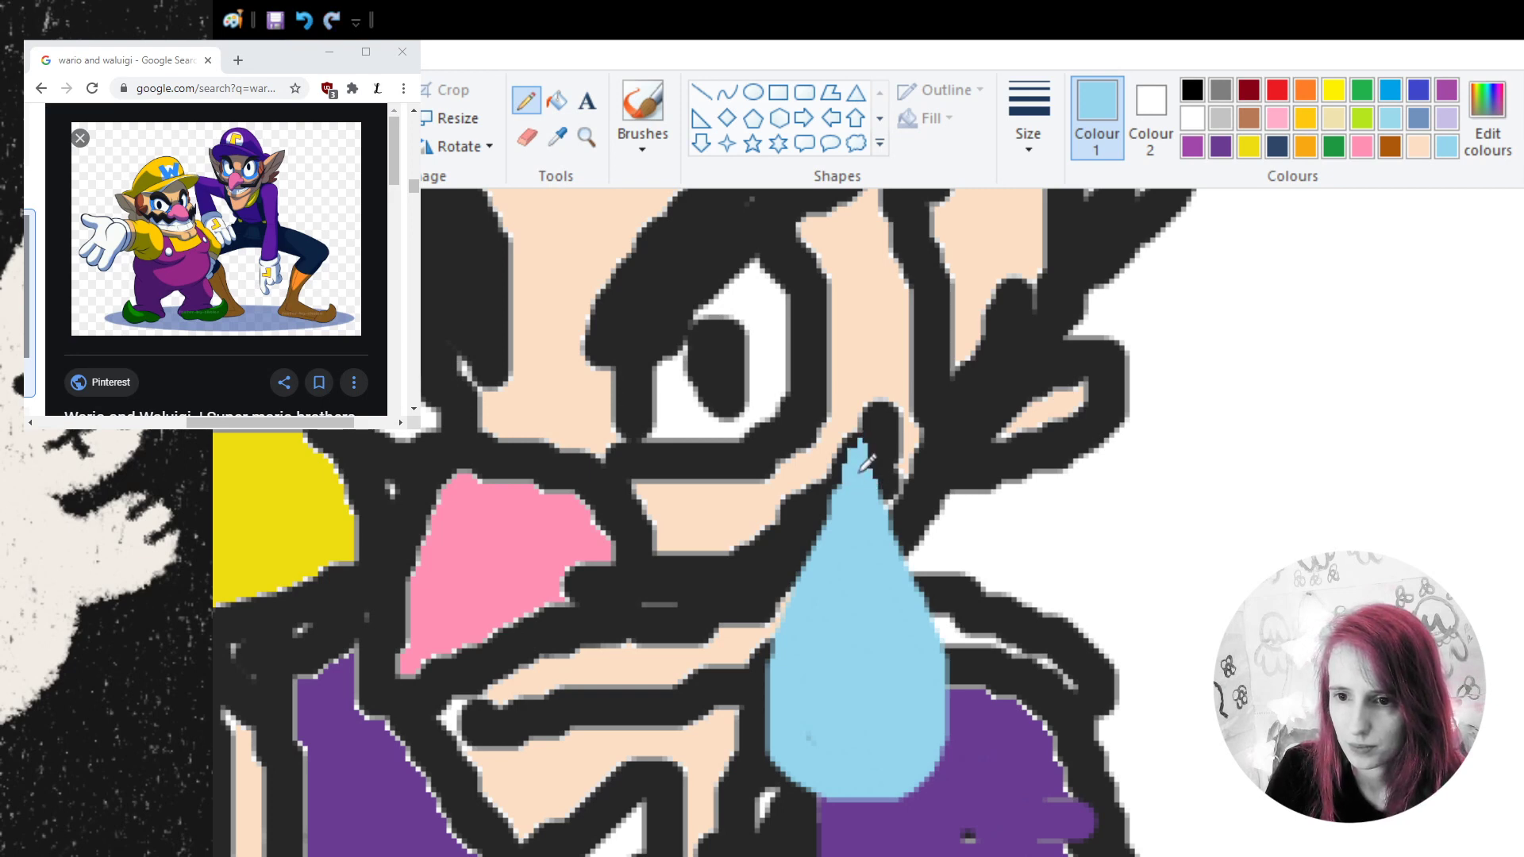
- Check the large teardrop against the whole drawing and undo its strokes
{"action": "left_click", "coordinate": [586, 137]}
{"action": "right_click", "coordinate": [881, 401]}
{"action": "right_click", "coordinate": [880, 401]}
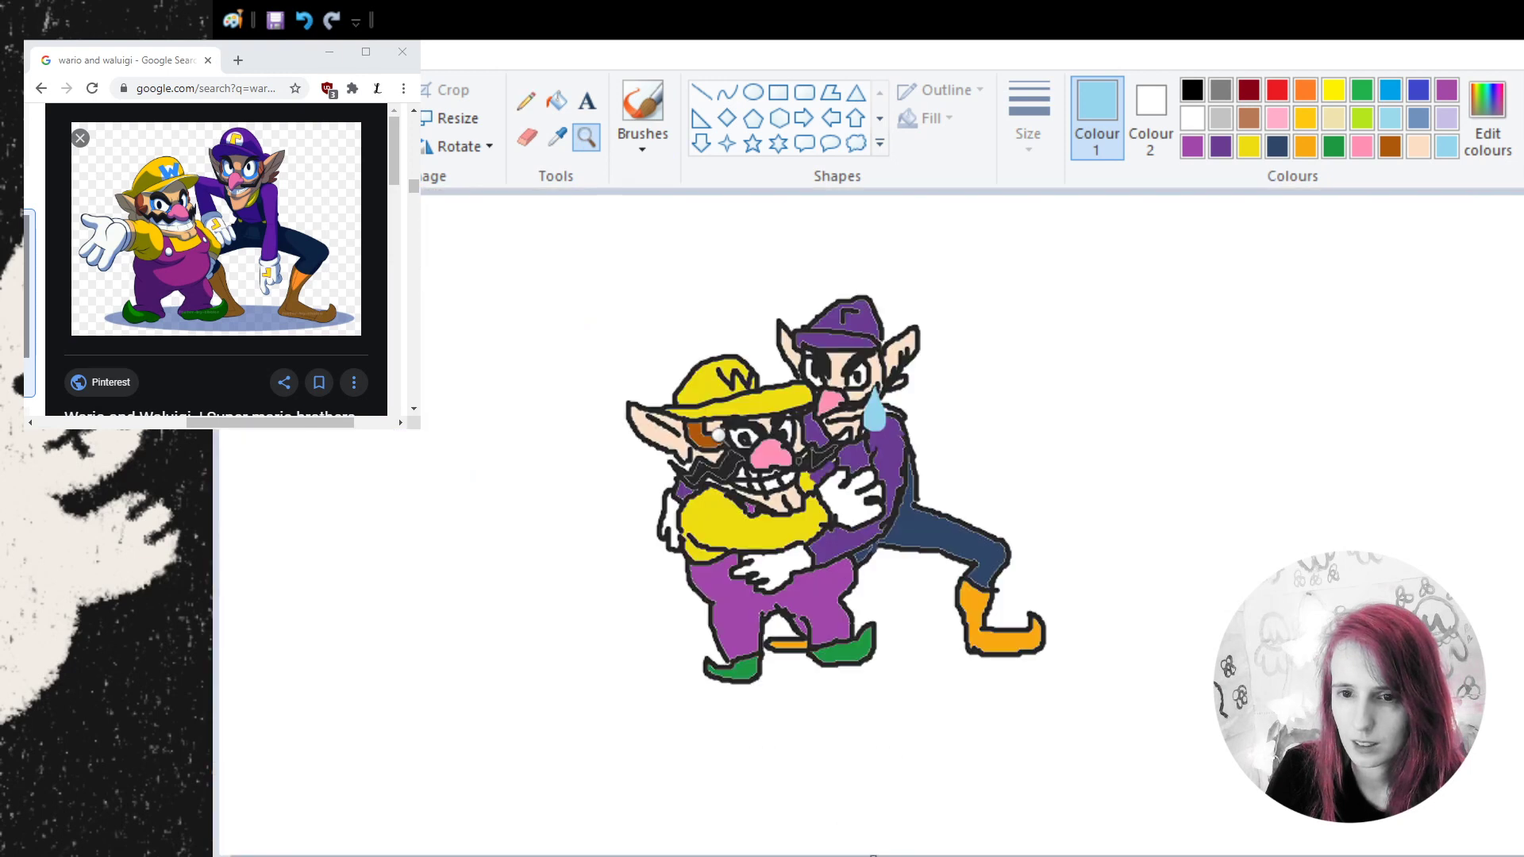
{"action": "right_click", "coordinate": [1027, 490]}
{"action": "left_click", "coordinate": [986, 487]}
{"action": "left_click", "coordinate": [553, 610]}
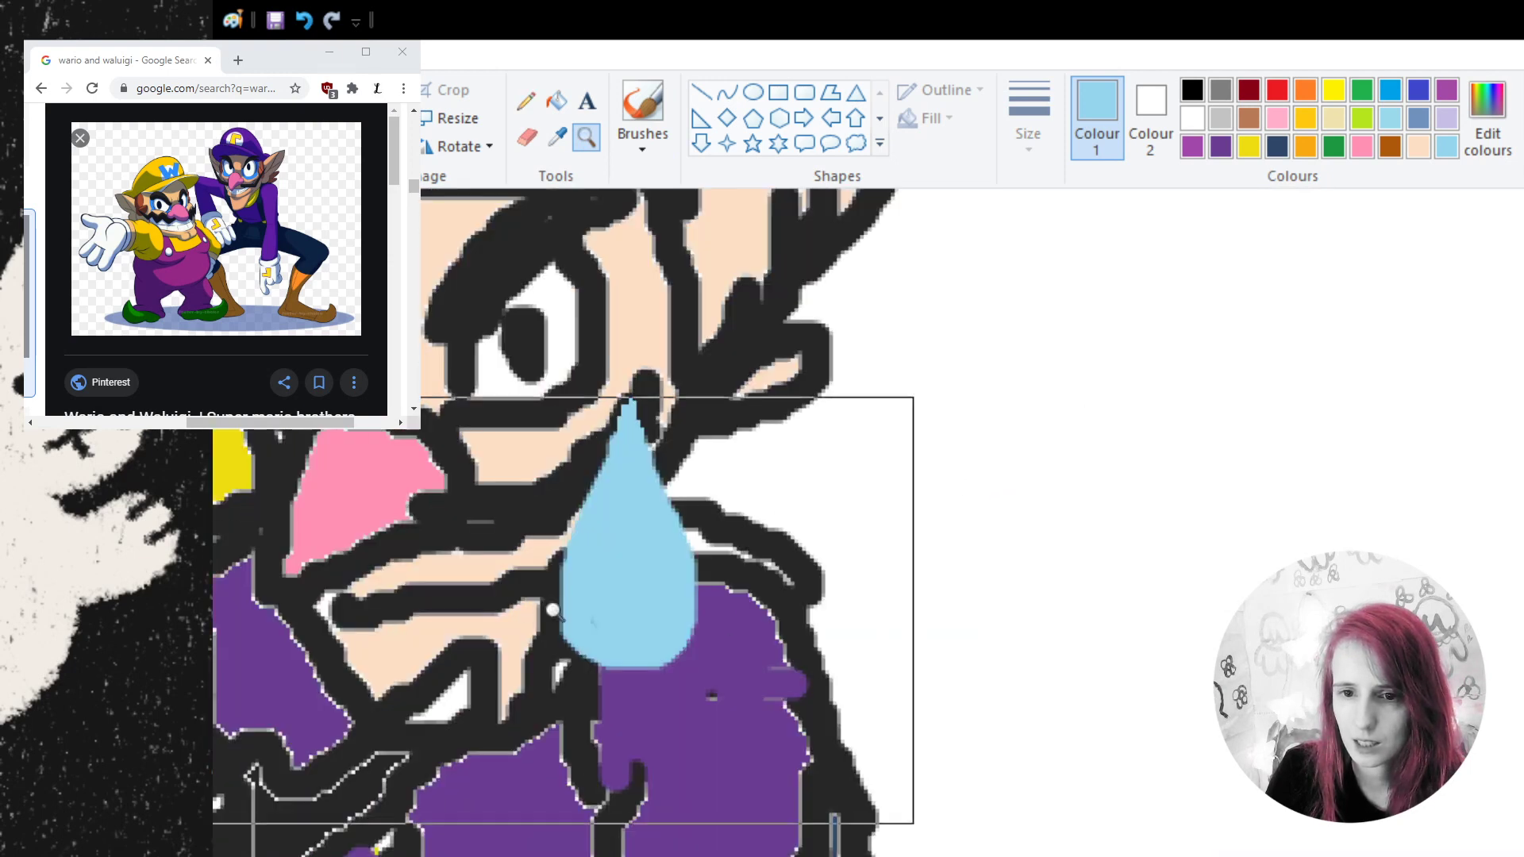
{"action": "left_click", "coordinate": [553, 609]}
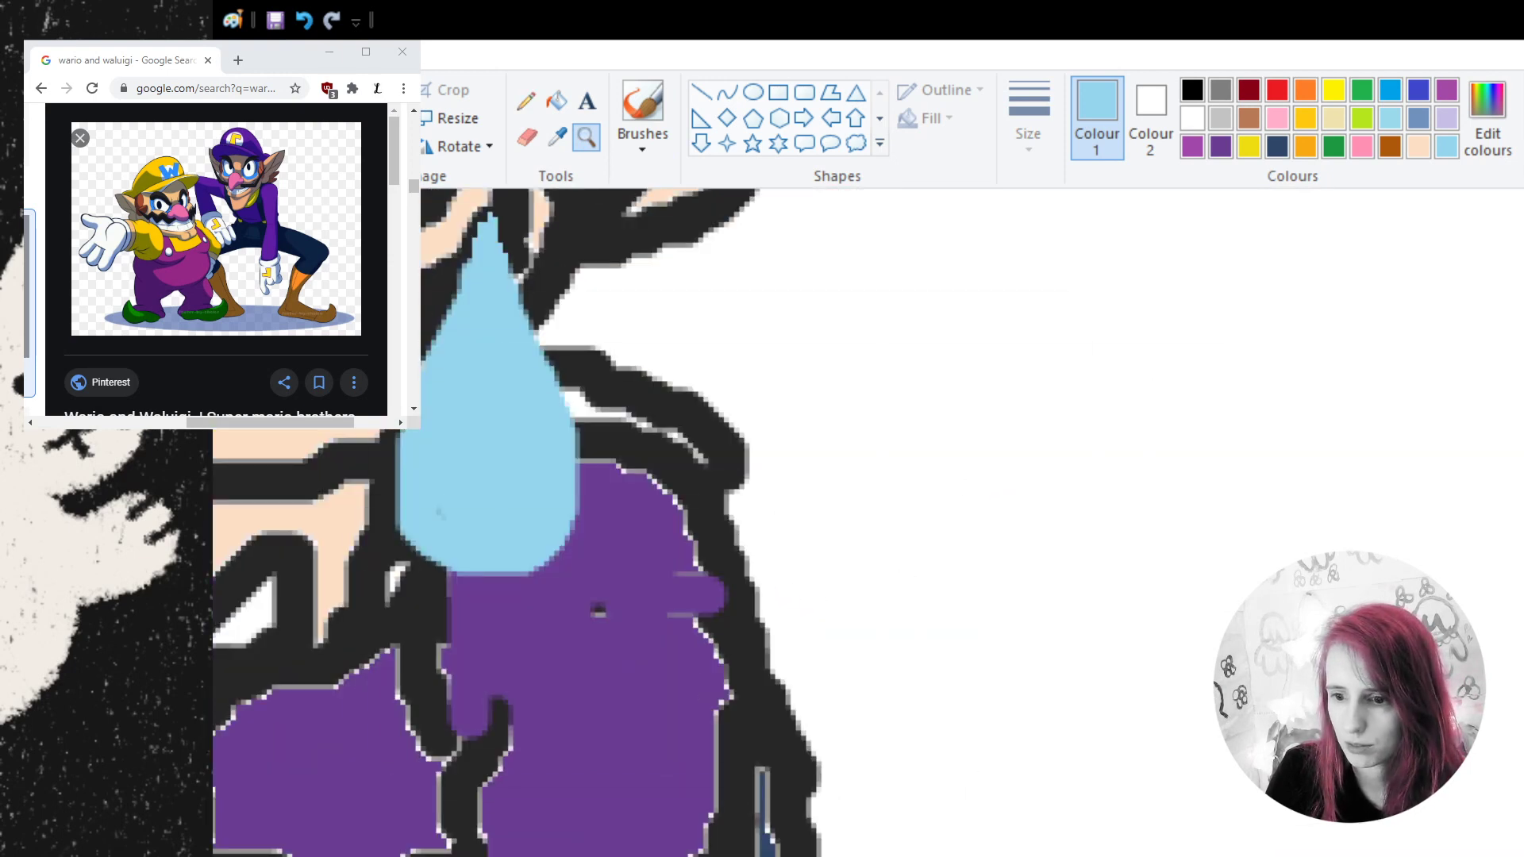
{"action": "scroll", "coordinate": [1150, 830], "scroll_direction": "left", "scroll_amount": 3}
{"action": "scroll", "coordinate": [715, 516], "scroll_direction": "up", "scroll_amount": 3}
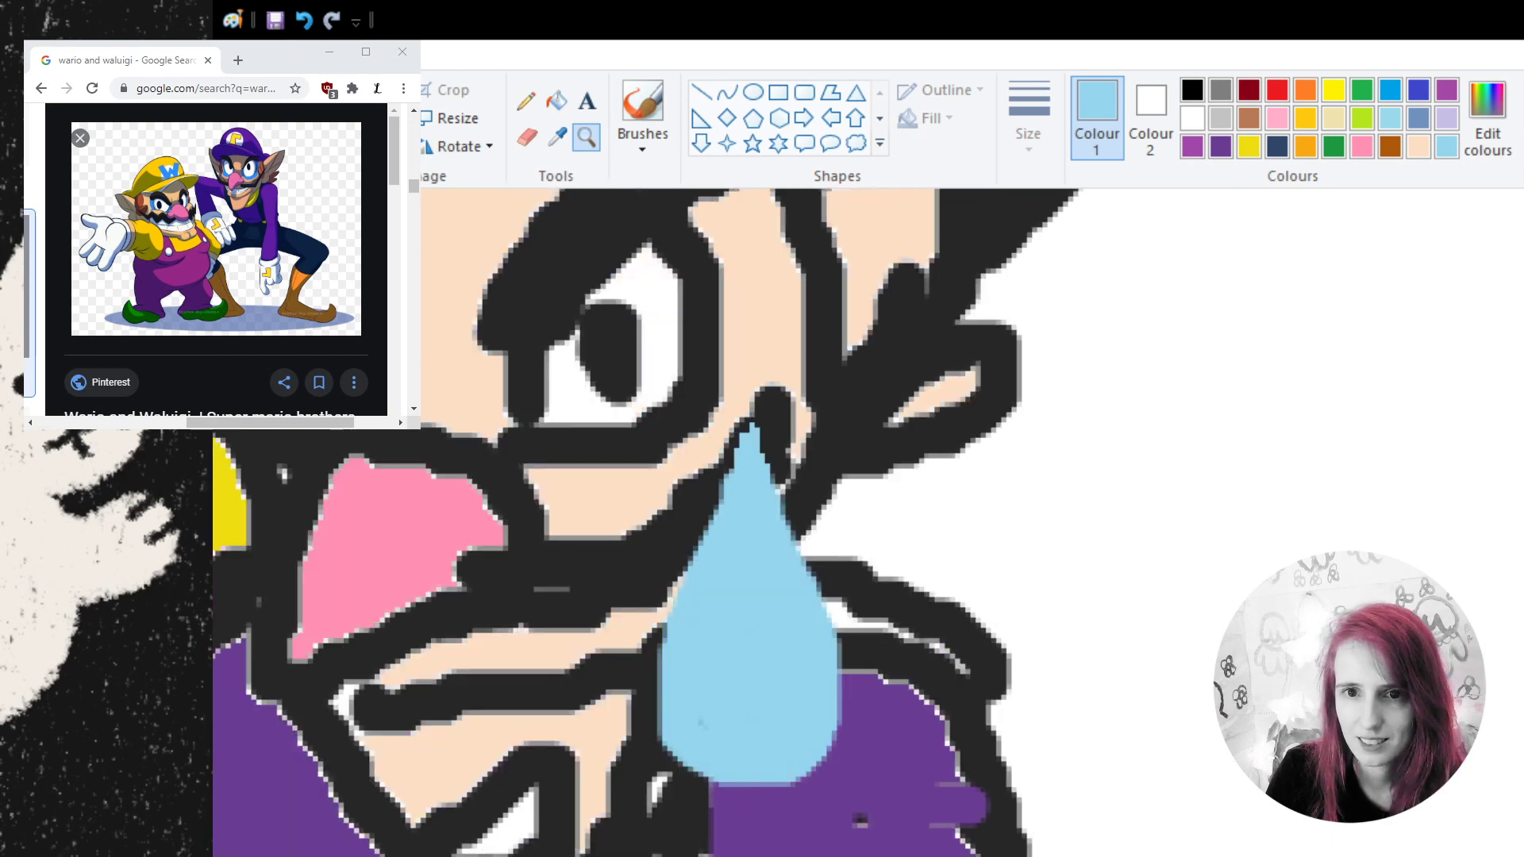
{"action": "left_click", "coordinate": [306, 21]}
{"action": "left_click", "coordinate": [307, 20]}
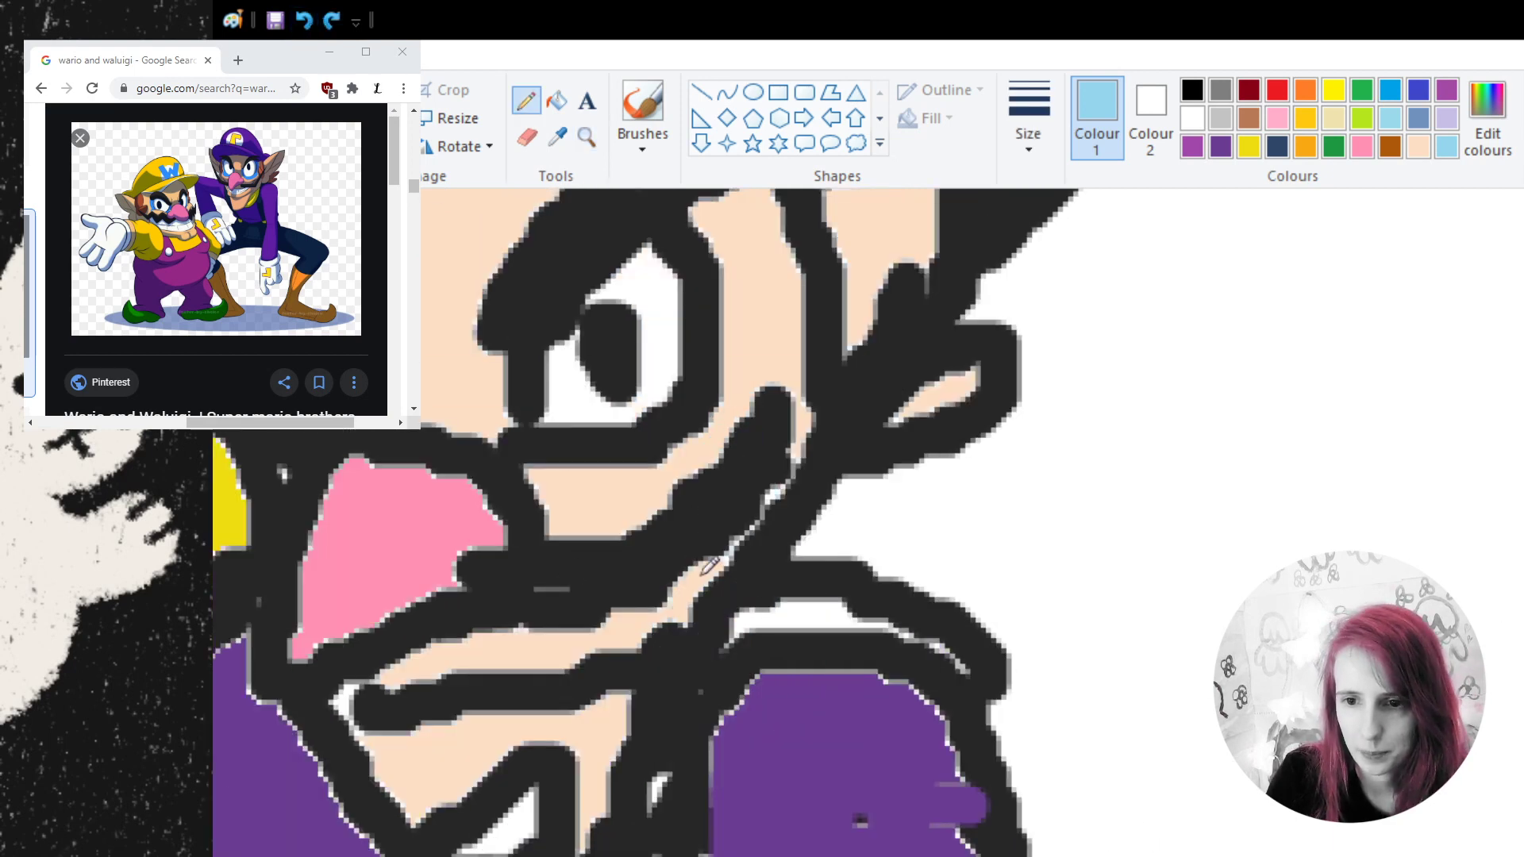
- Try a light-blue pencil outline of a teardrop over Waluigi's collar and chest, and undo it
{"action": "left_click_drag", "start_coordinate": [722, 648], "coordinate": [635, 856]}
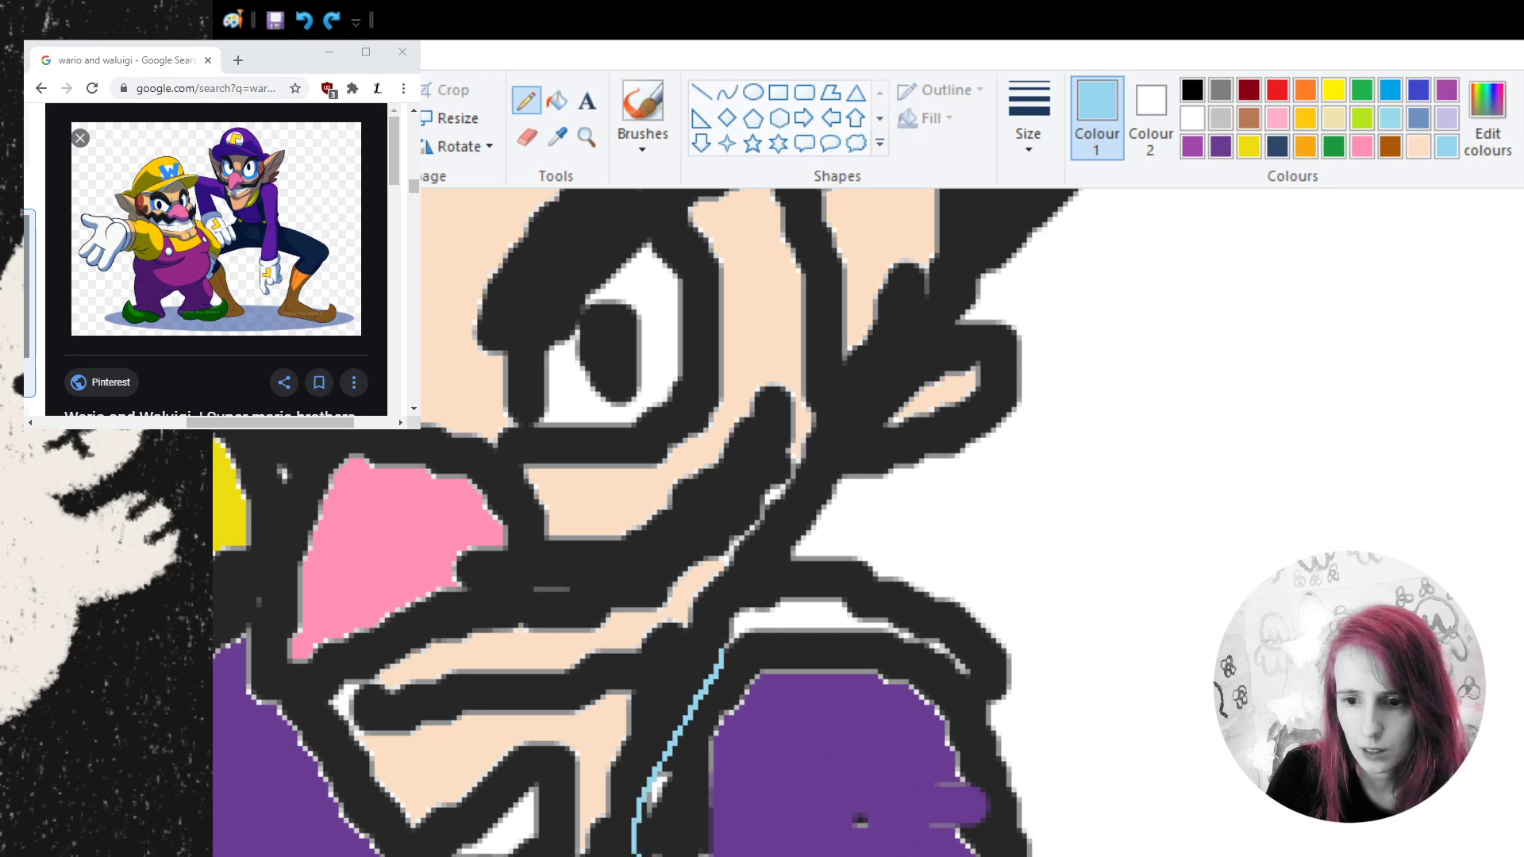
{"action": "mouse_move", "coordinate": [782, 856]}
{"action": "left_mouse_down"}
{"action": "mouse_move", "coordinate": [781, 763]}
{"action": "mouse_move", "coordinate": [725, 642]}
{"action": "left_mouse_up"}
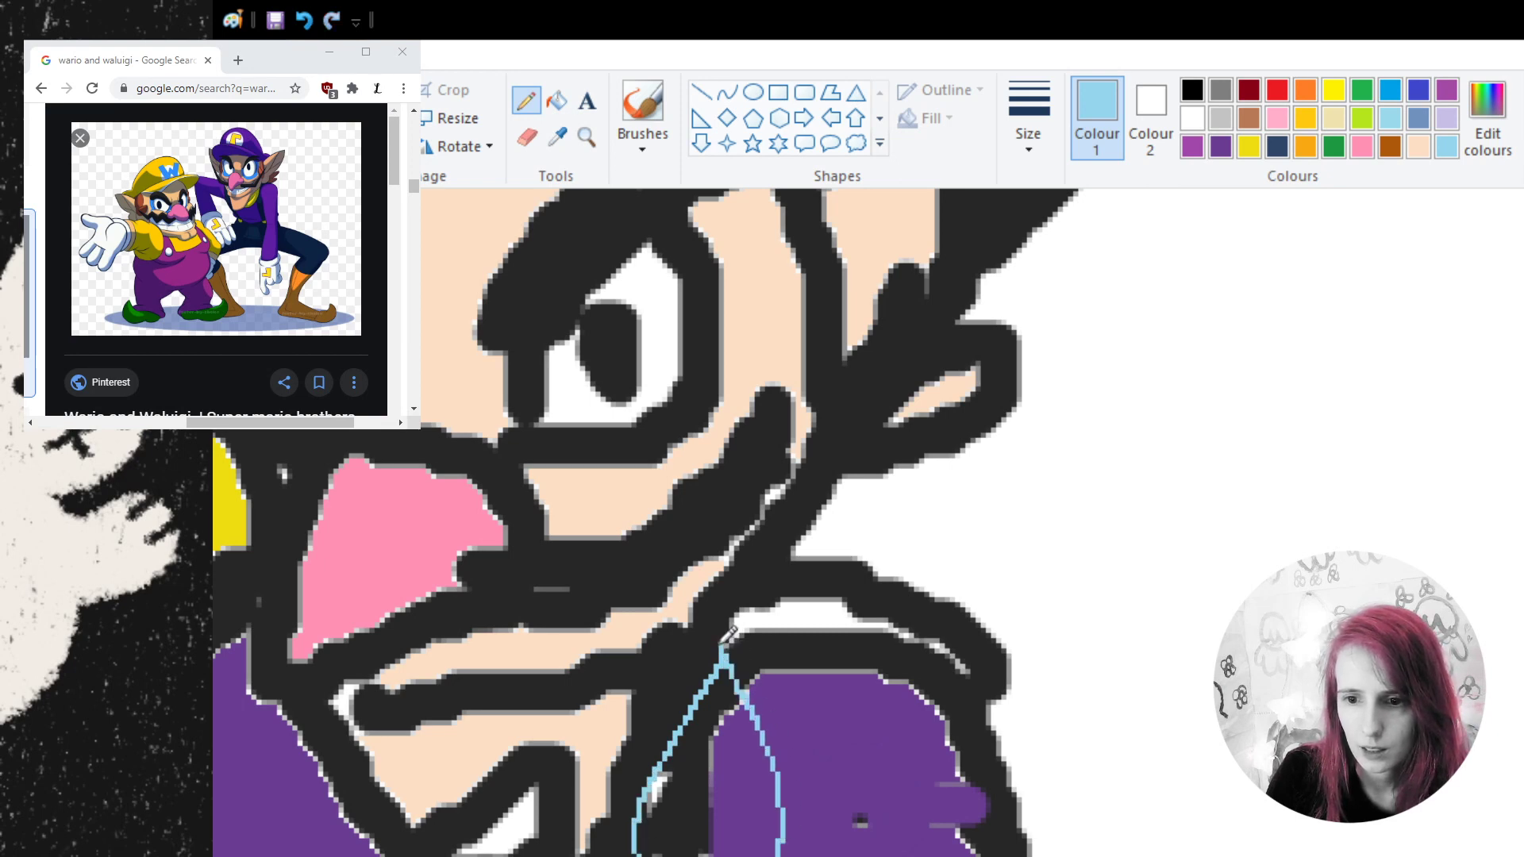
{"action": "left_click", "coordinate": [586, 137]}
{"action": "right_click", "coordinate": [833, 398]}
{"action": "right_click", "coordinate": [834, 411]}
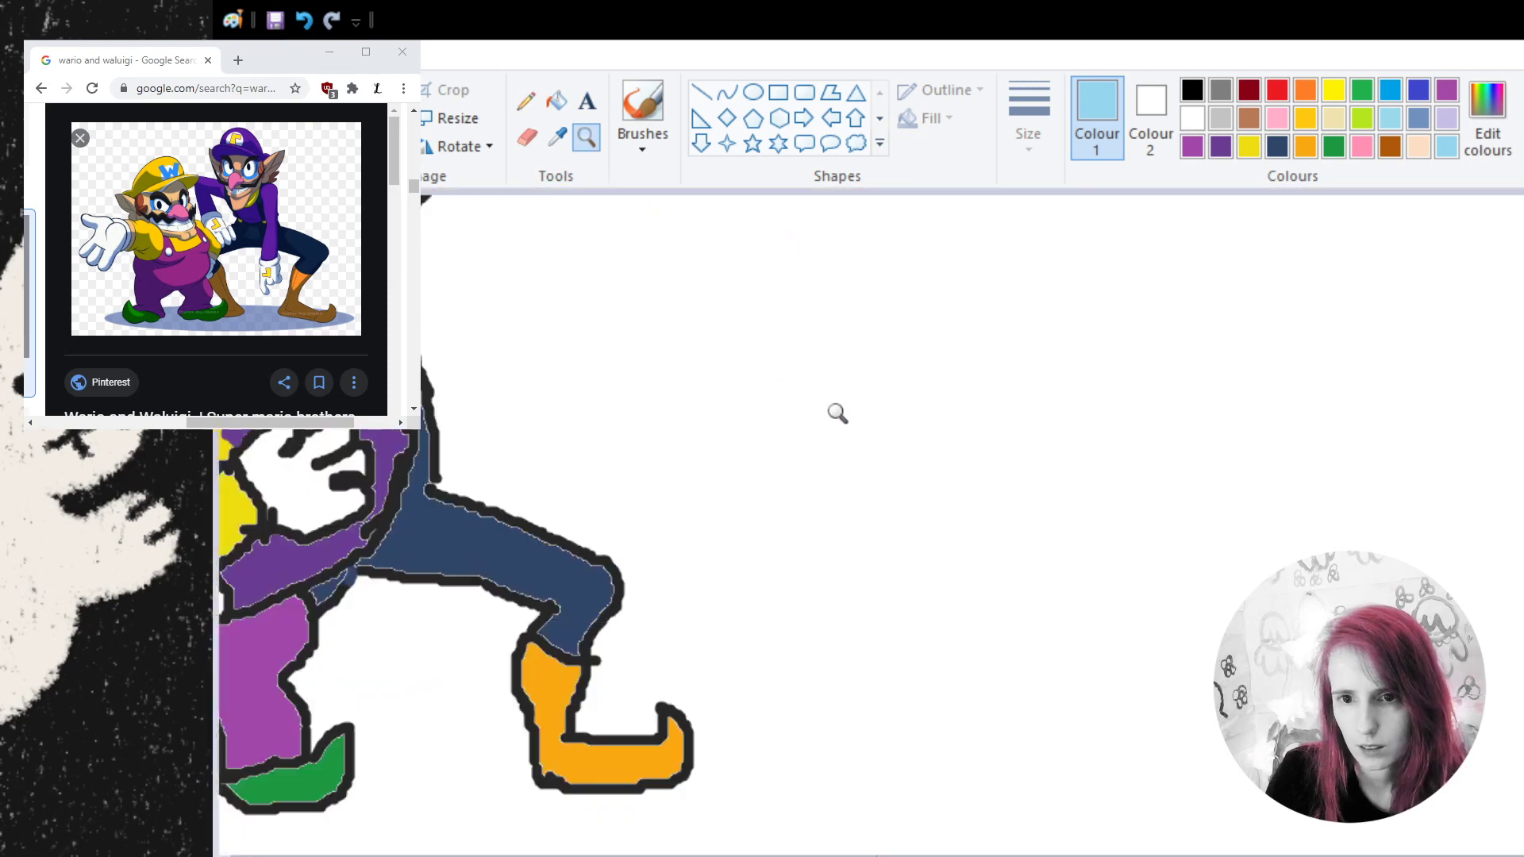
{"action": "right_click", "coordinate": [1105, 537]}
{"action": "left_click", "coordinate": [869, 433]}
{"action": "left_click", "coordinate": [714, 714]}
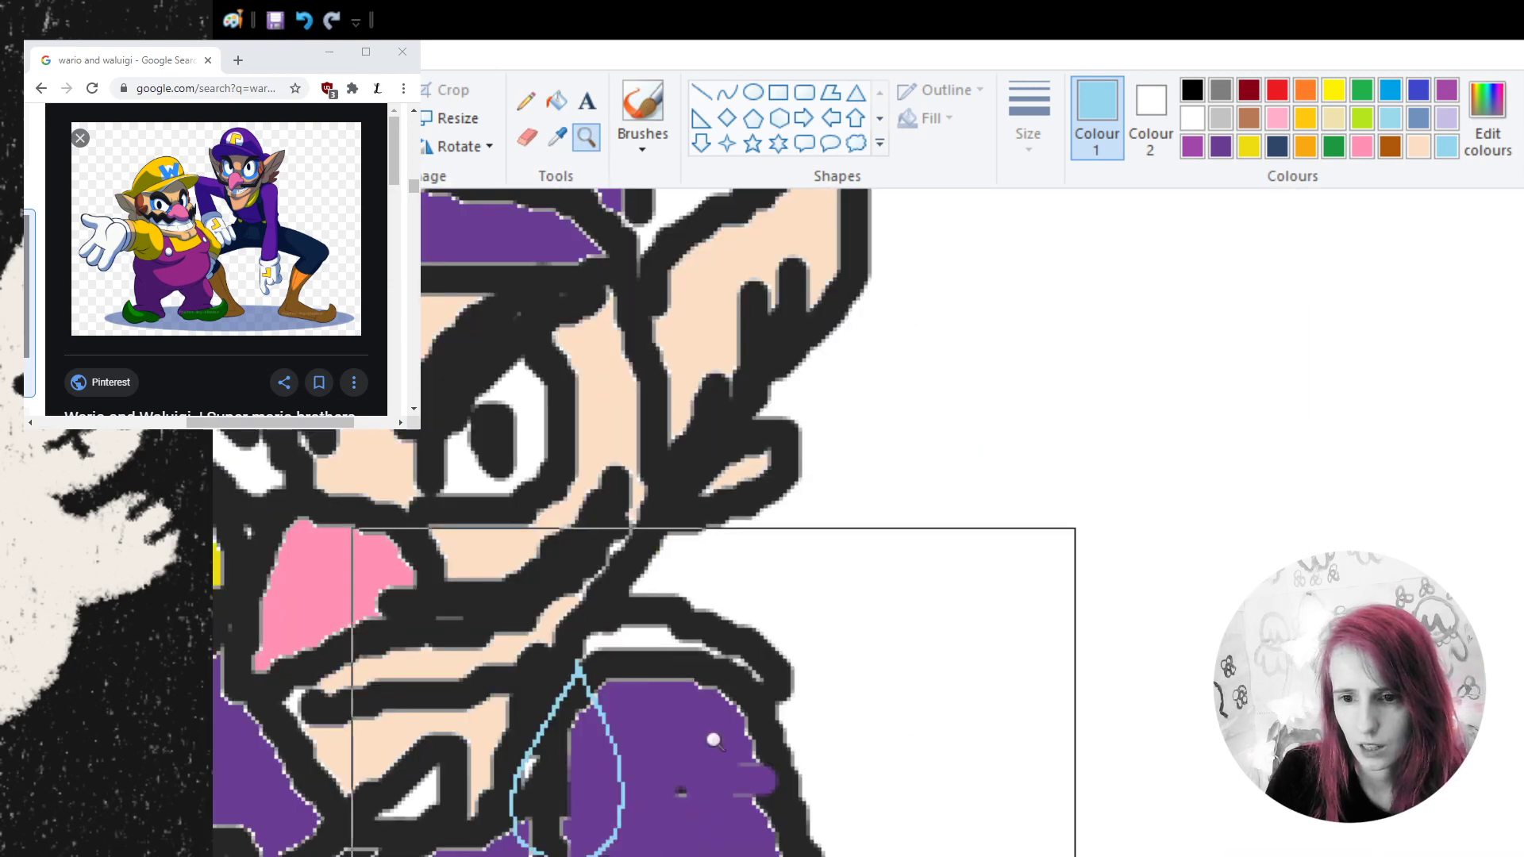
{"action": "left_click", "coordinate": [556, 556]}
{"action": "left_click", "coordinate": [572, 444]}
{"action": "left_click", "coordinate": [304, 20]}
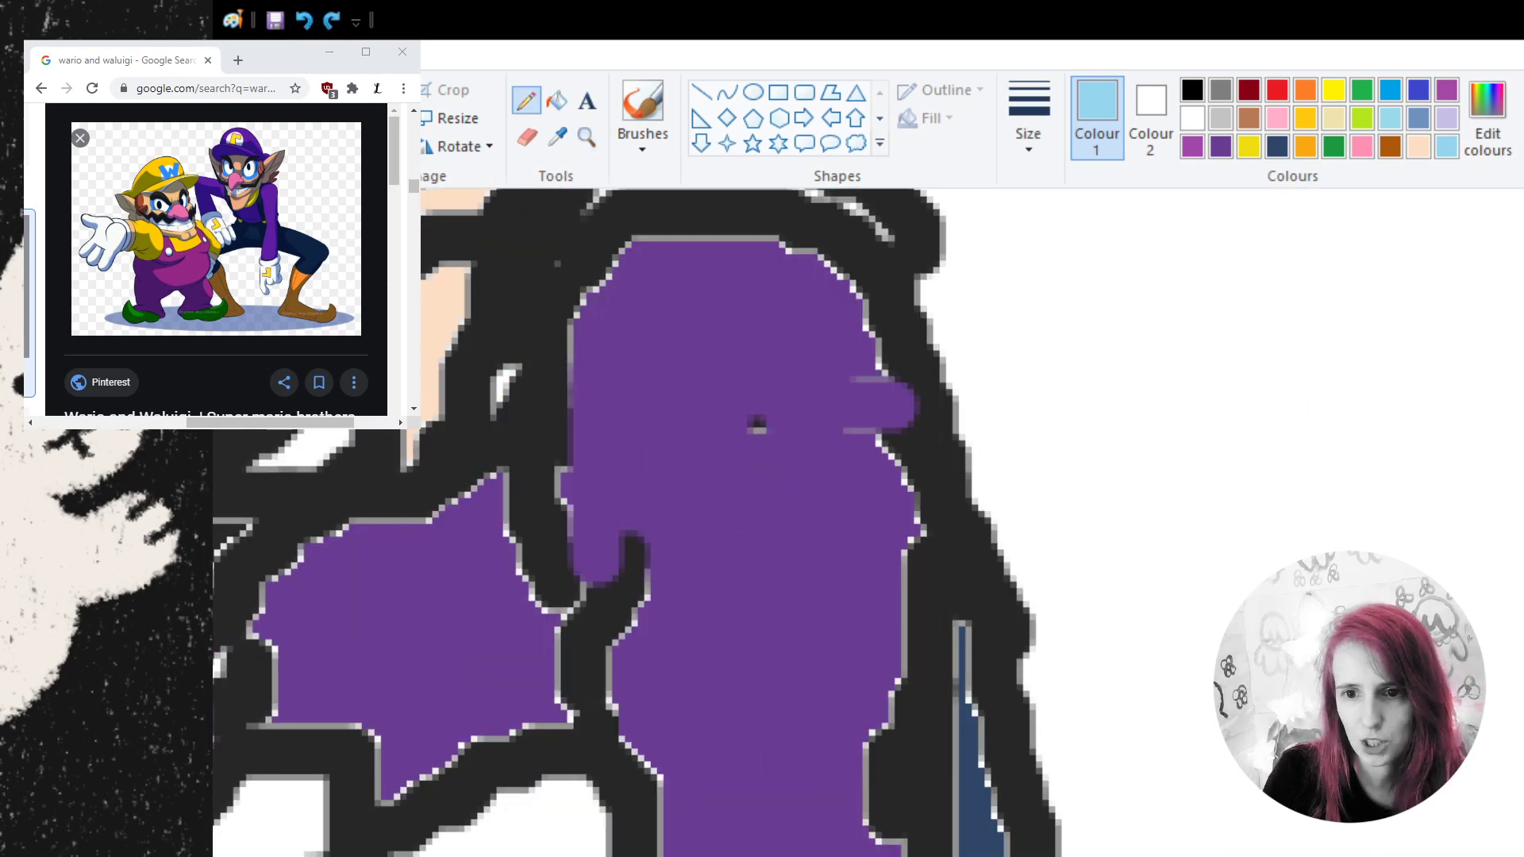
- Outline a smaller light-blue teardrop on Waluigi's cheek and jaw with the pencil, and check it against the whole drawing
{"action": "scroll", "coordinate": [869, 572], "scroll_direction": "up", "scroll_amount": 3}
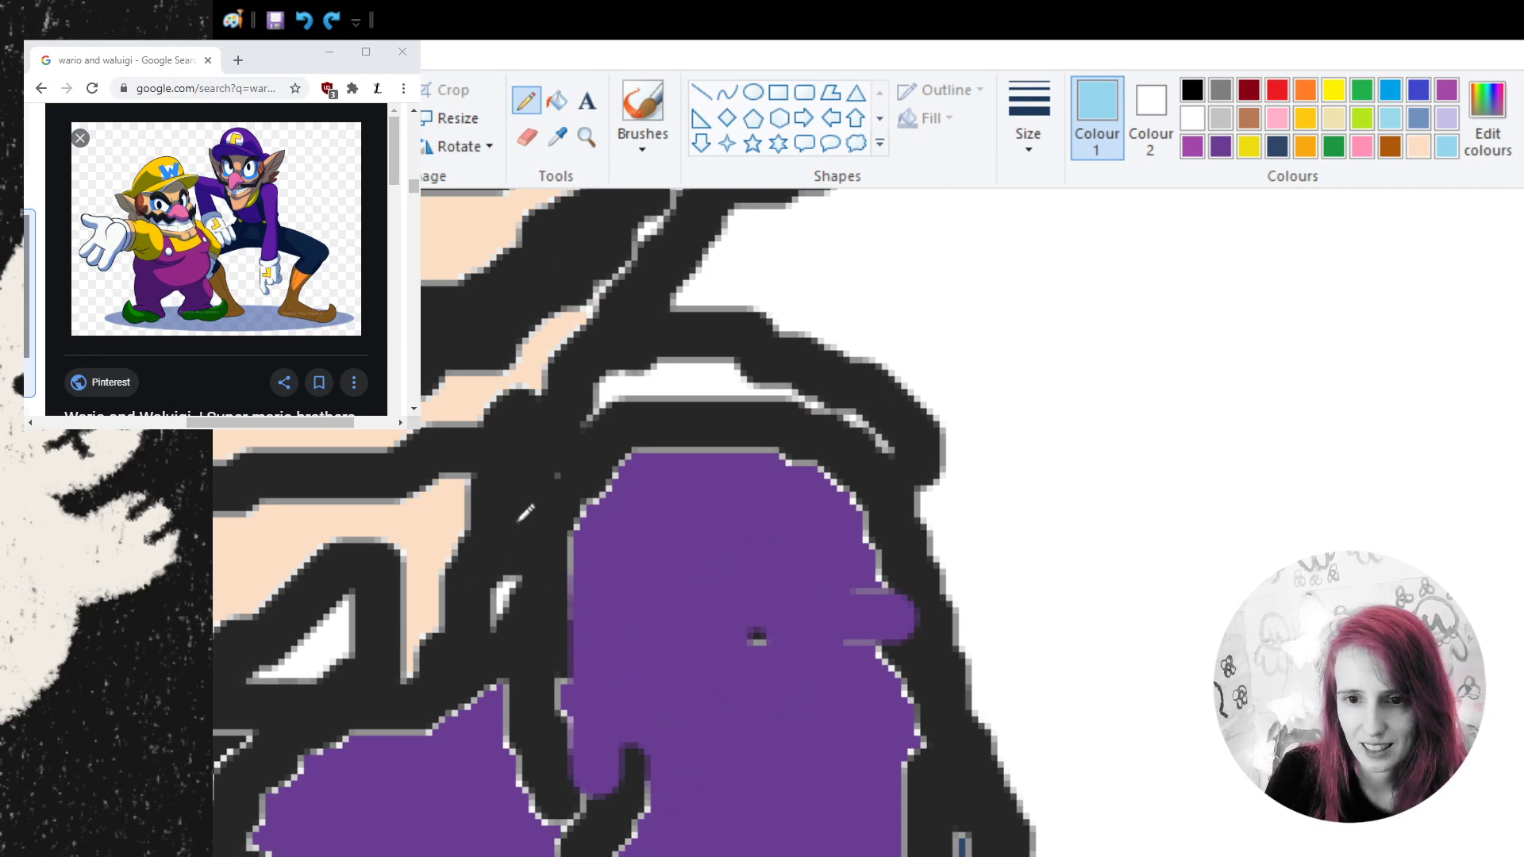
{"action": "scroll", "coordinate": [578, 543], "scroll_direction": "up", "scroll_amount": 3}
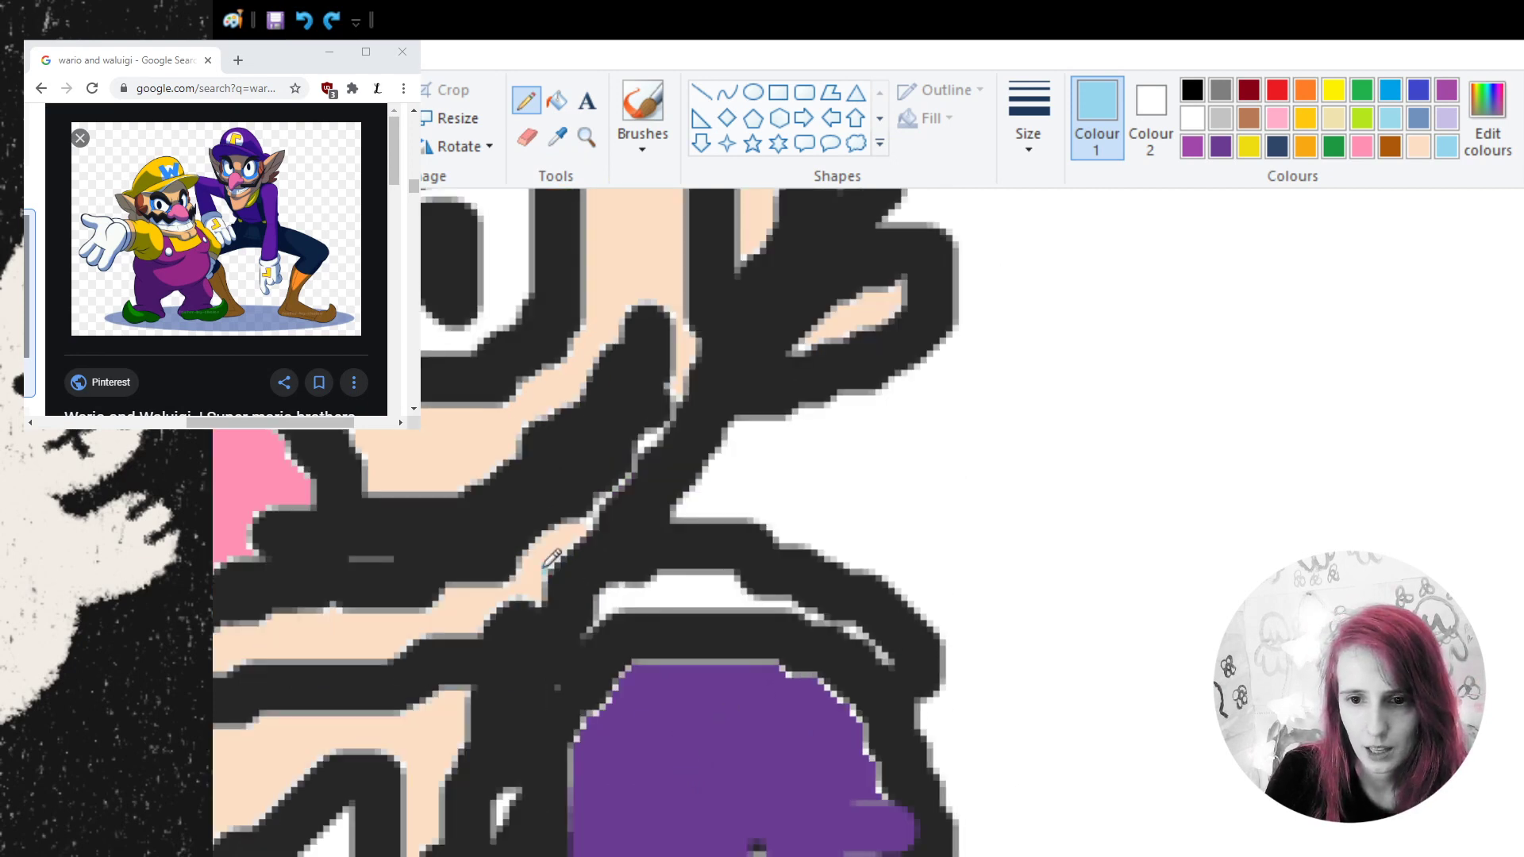
{"action": "left_click_drag", "start_coordinate": [544, 565], "coordinate": [539, 624]}
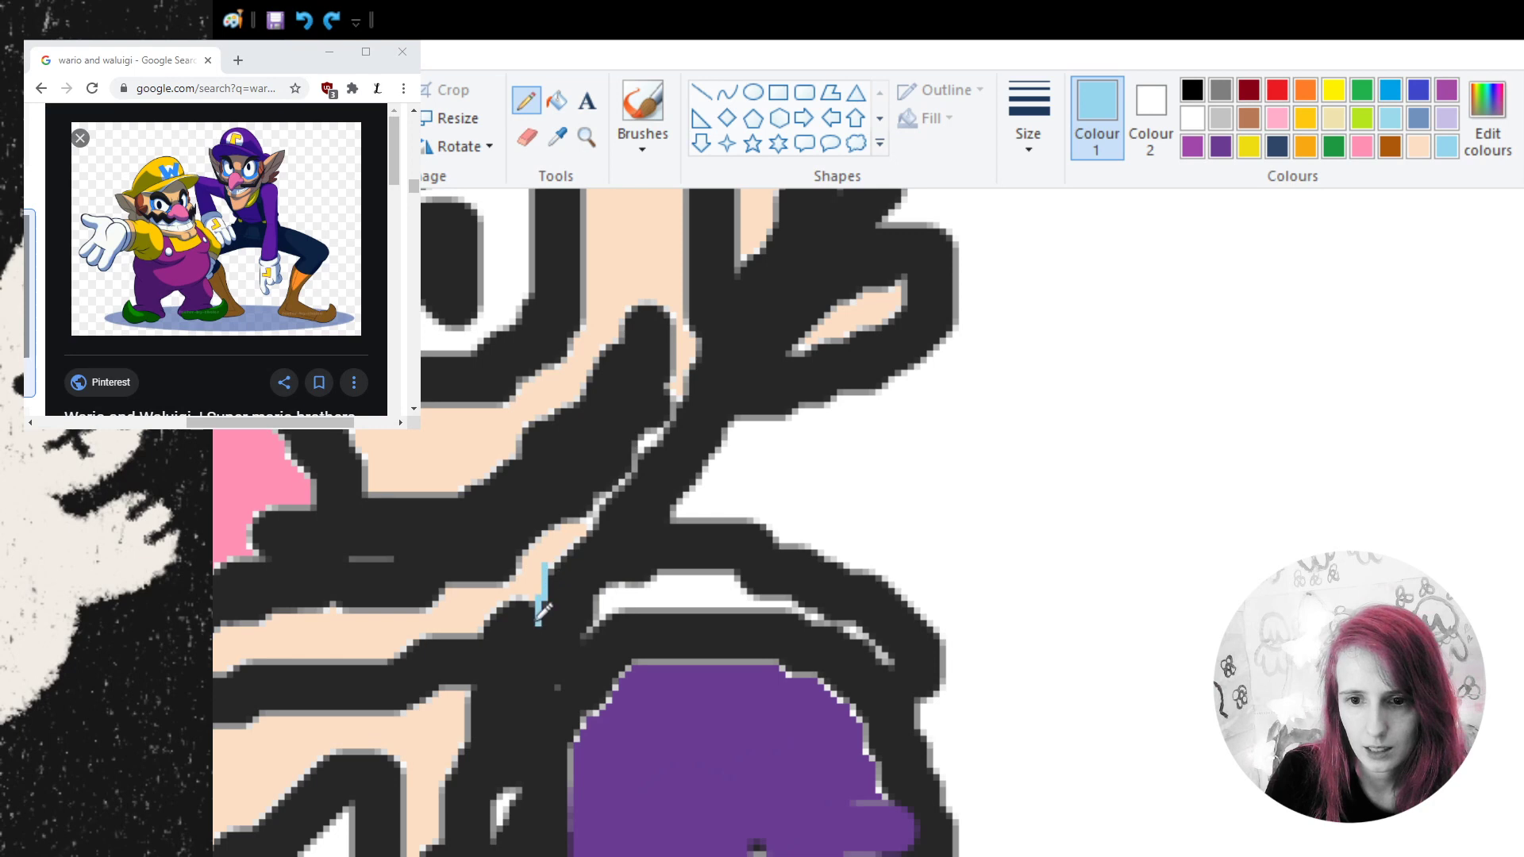
{"action": "left_click", "coordinate": [304, 21]}
{"action": "mouse_move", "coordinate": [480, 450]}
{"action": "left_mouse_down"}
{"action": "mouse_move", "coordinate": [433, 573]}
{"action": "mouse_move", "coordinate": [425, 663]}
{"action": "mouse_move", "coordinate": [512, 693]}
{"action": "mouse_move", "coordinate": [565, 633]}
{"action": "mouse_move", "coordinate": [480, 449]}
{"action": "mouse_move", "coordinate": [481, 466]}
{"action": "left_mouse_up"}
{"action": "left_click", "coordinate": [586, 137]}
{"action": "right_click", "coordinate": [836, 503]}
{"action": "right_click", "coordinate": [670, 497]}
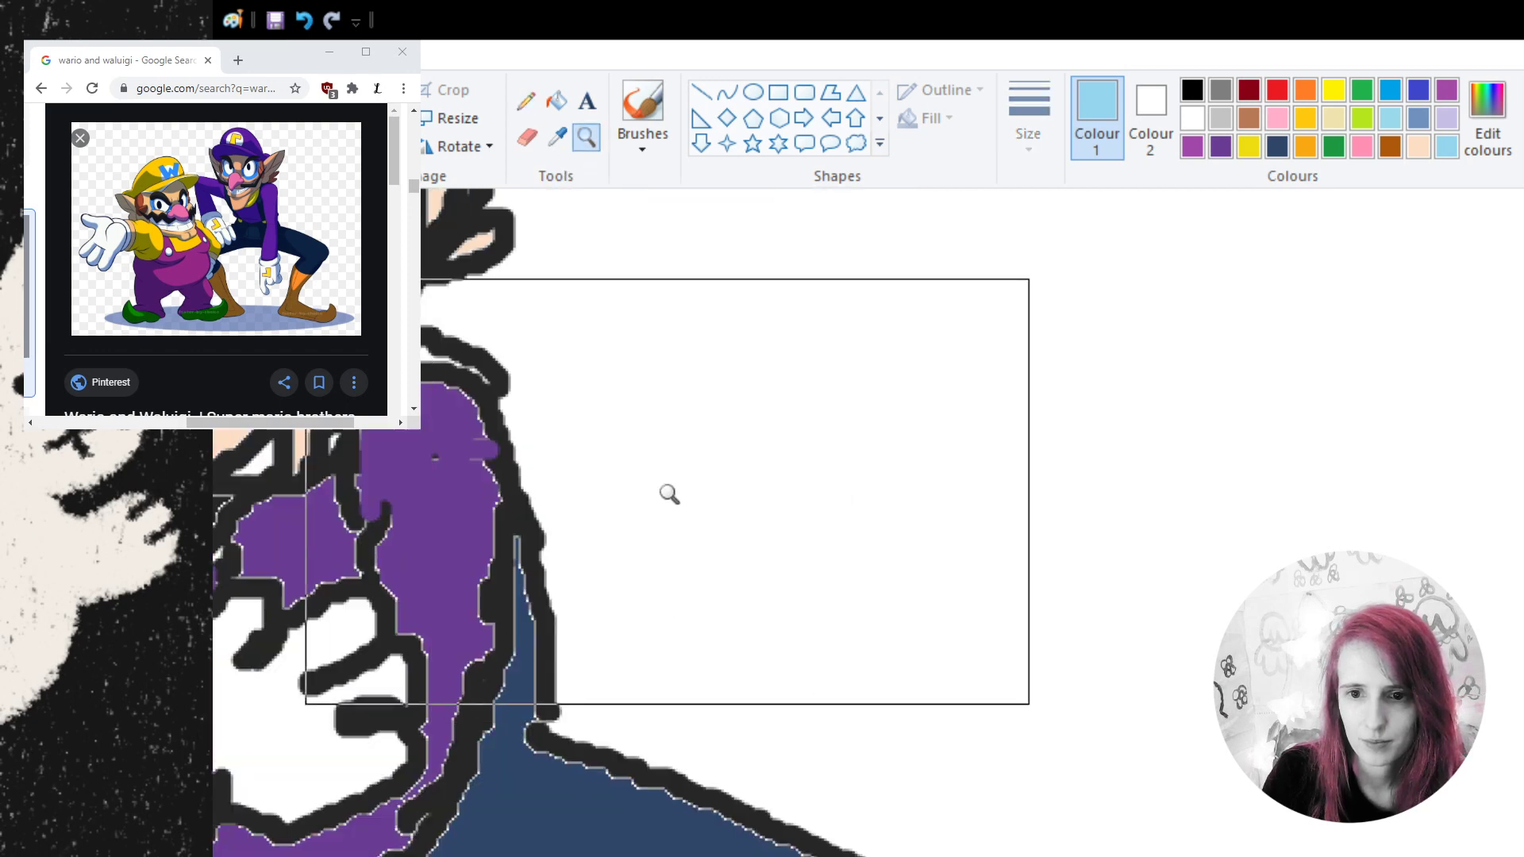
{"action": "right_click", "coordinate": [538, 497]}
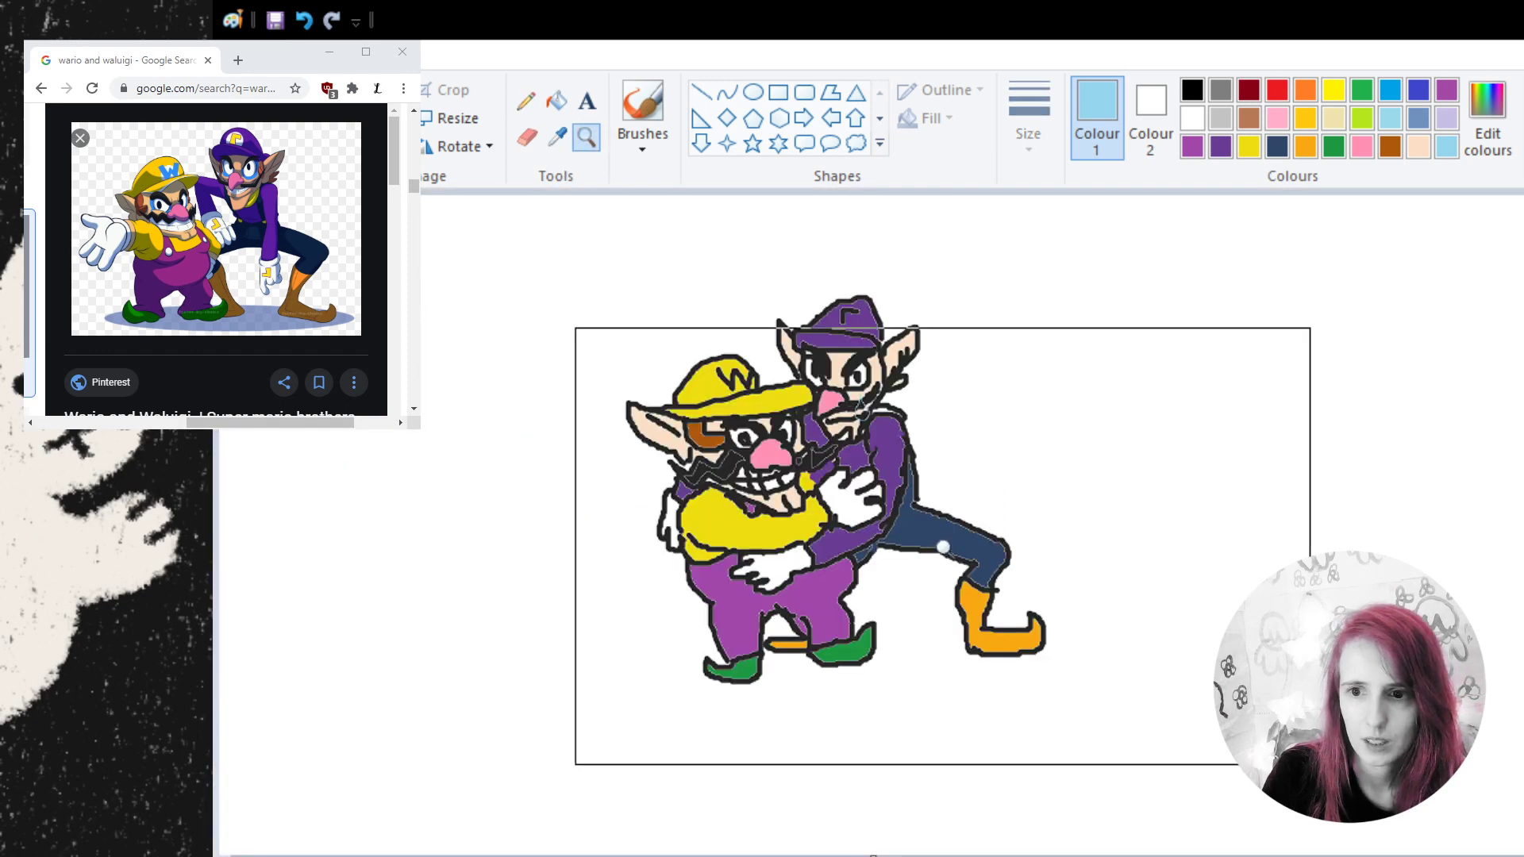
- Paint the round lower part of the teardrop solid light blue with the brush, undoing stray strokes
{"action": "left_click", "coordinate": [929, 500]}
{"action": "left_click", "coordinate": [915, 485]}
{"action": "left_click", "coordinate": [816, 596]}
{"action": "left_click", "coordinate": [741, 521]}
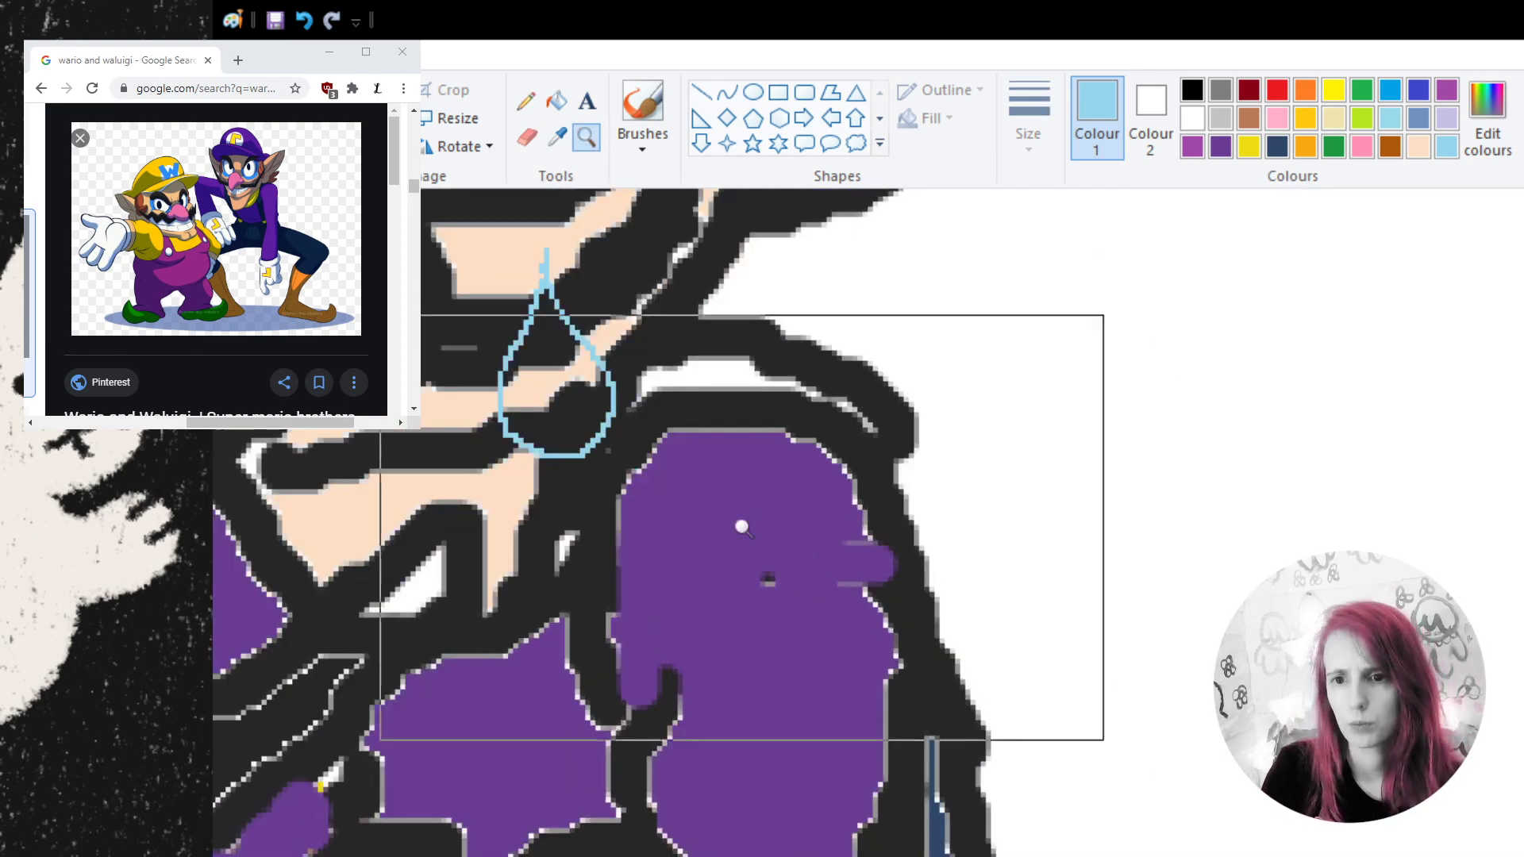
{"action": "left_click", "coordinate": [657, 406]}
{"action": "left_click", "coordinate": [666, 369]}
{"action": "left_click", "coordinate": [666, 369]}
{"action": "left_click", "coordinate": [643, 111]}
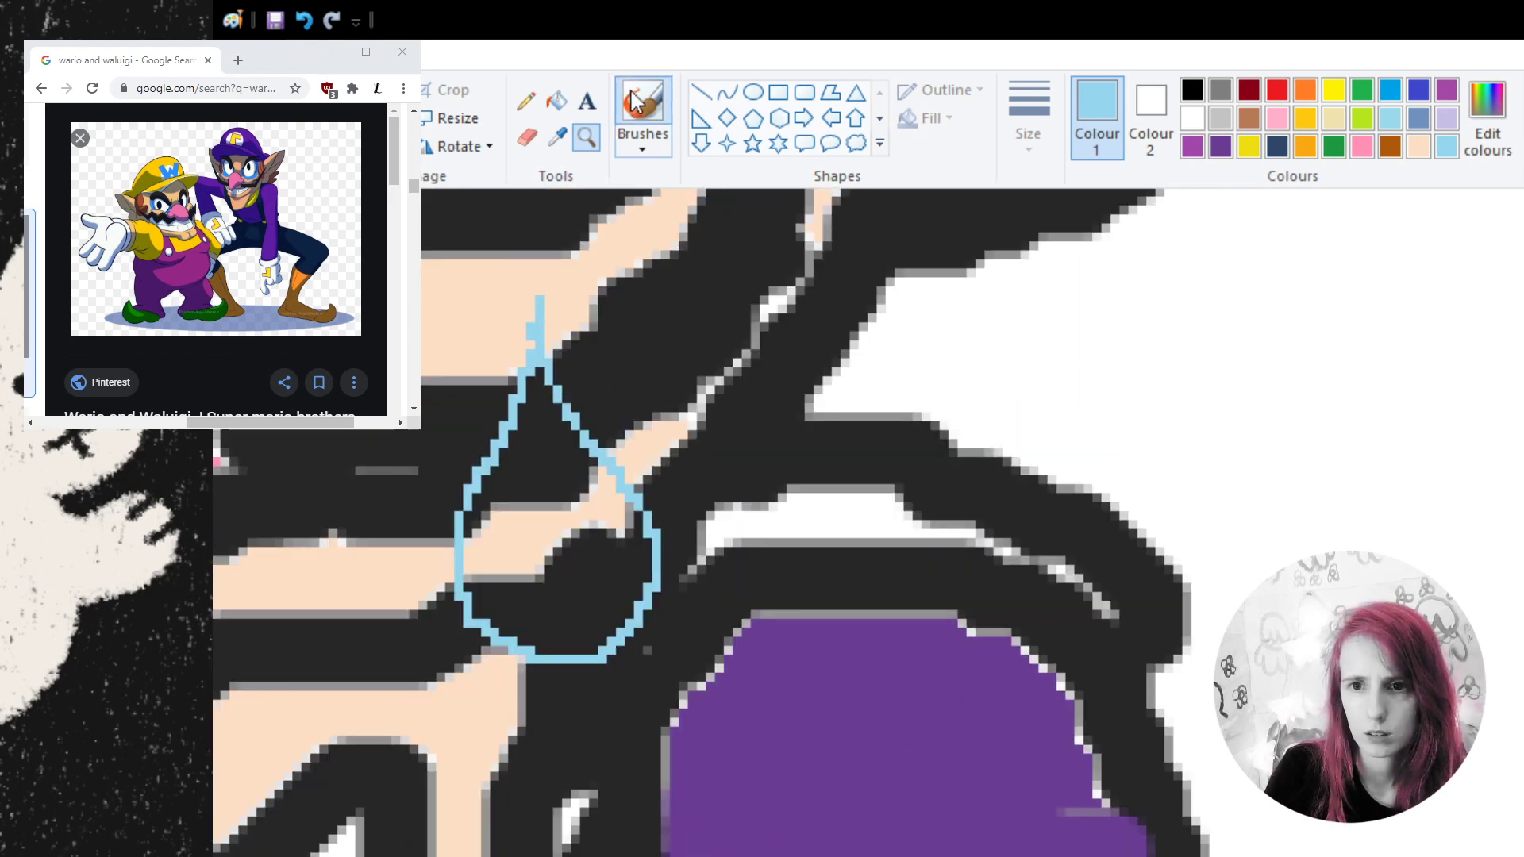
{"action": "mouse_move", "coordinate": [555, 469]}
{"action": "left_mouse_down"}
{"action": "mouse_move", "coordinate": [560, 579]}
{"action": "mouse_move", "coordinate": [512, 571]}
{"action": "mouse_move", "coordinate": [489, 500]}
{"action": "mouse_move", "coordinate": [500, 611]}
{"action": "mouse_move", "coordinate": [580, 585]}
{"action": "mouse_move", "coordinate": [612, 500]}
{"action": "mouse_move", "coordinate": [639, 595]}
{"action": "mouse_move", "coordinate": [548, 643]}
{"action": "mouse_move", "coordinate": [495, 577]}
{"action": "mouse_move", "coordinate": [474, 500]}
{"action": "mouse_move", "coordinate": [556, 442]}
{"action": "mouse_move", "coordinate": [594, 472]}
{"action": "mouse_move", "coordinate": [603, 526]}
{"action": "mouse_move", "coordinate": [603, 476]}
{"action": "mouse_move", "coordinate": [644, 548]}
{"action": "mouse_move", "coordinate": [642, 595]}
{"action": "mouse_move", "coordinate": [647, 543]}
{"action": "left_mouse_up"}
{"action": "key", "text": "ctrl+z"}
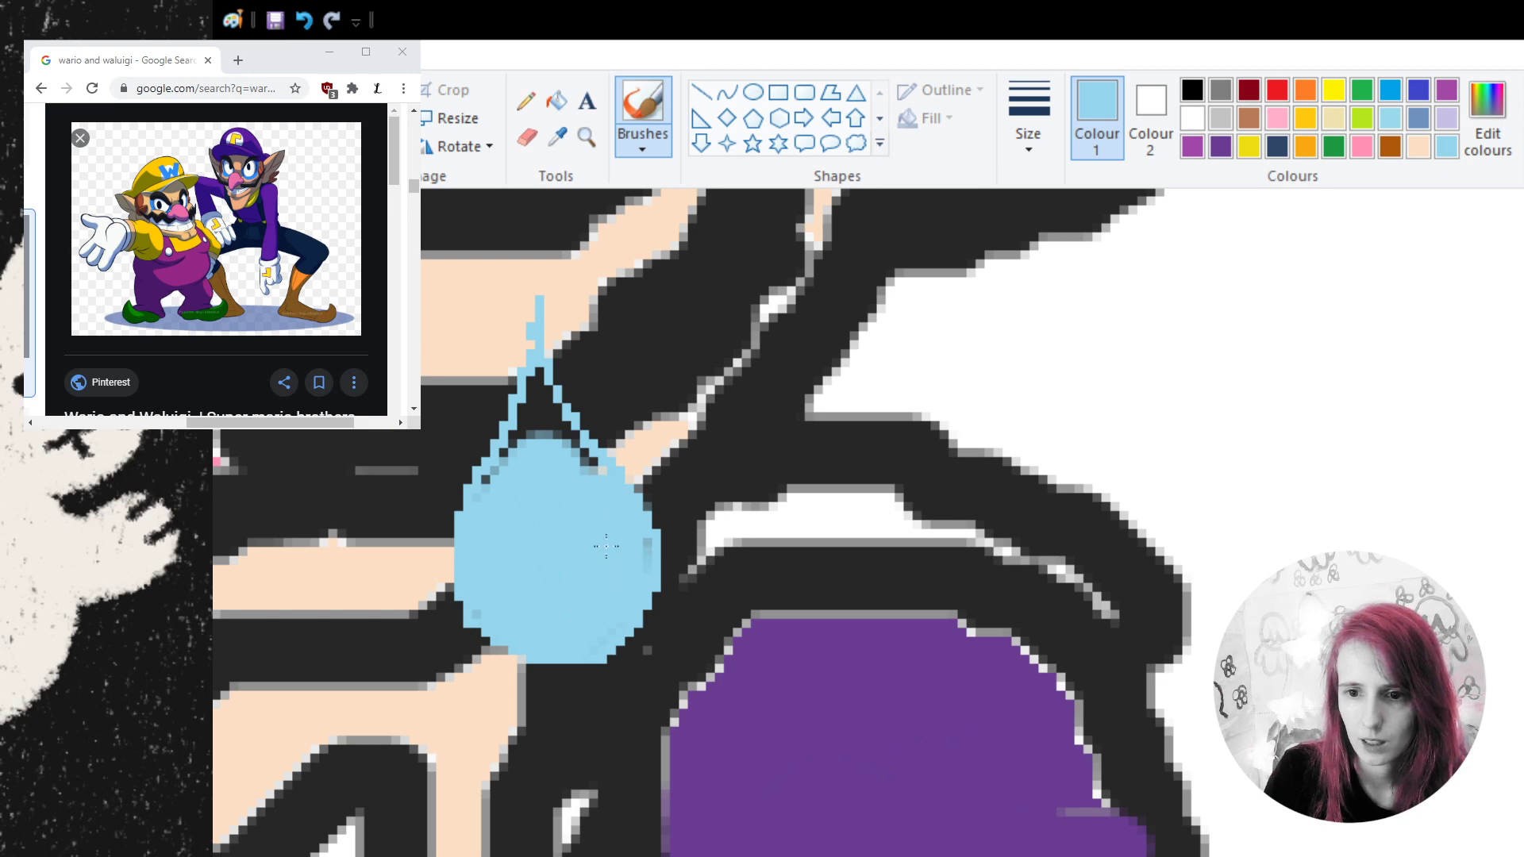
{"action": "key", "text": "ctrl+z"}
- Fill the remaining gaps in the teardrop's upper part and edges with the light-blue pencil, and check it against the whole drawing
{"action": "left_click", "coordinate": [525, 101]}
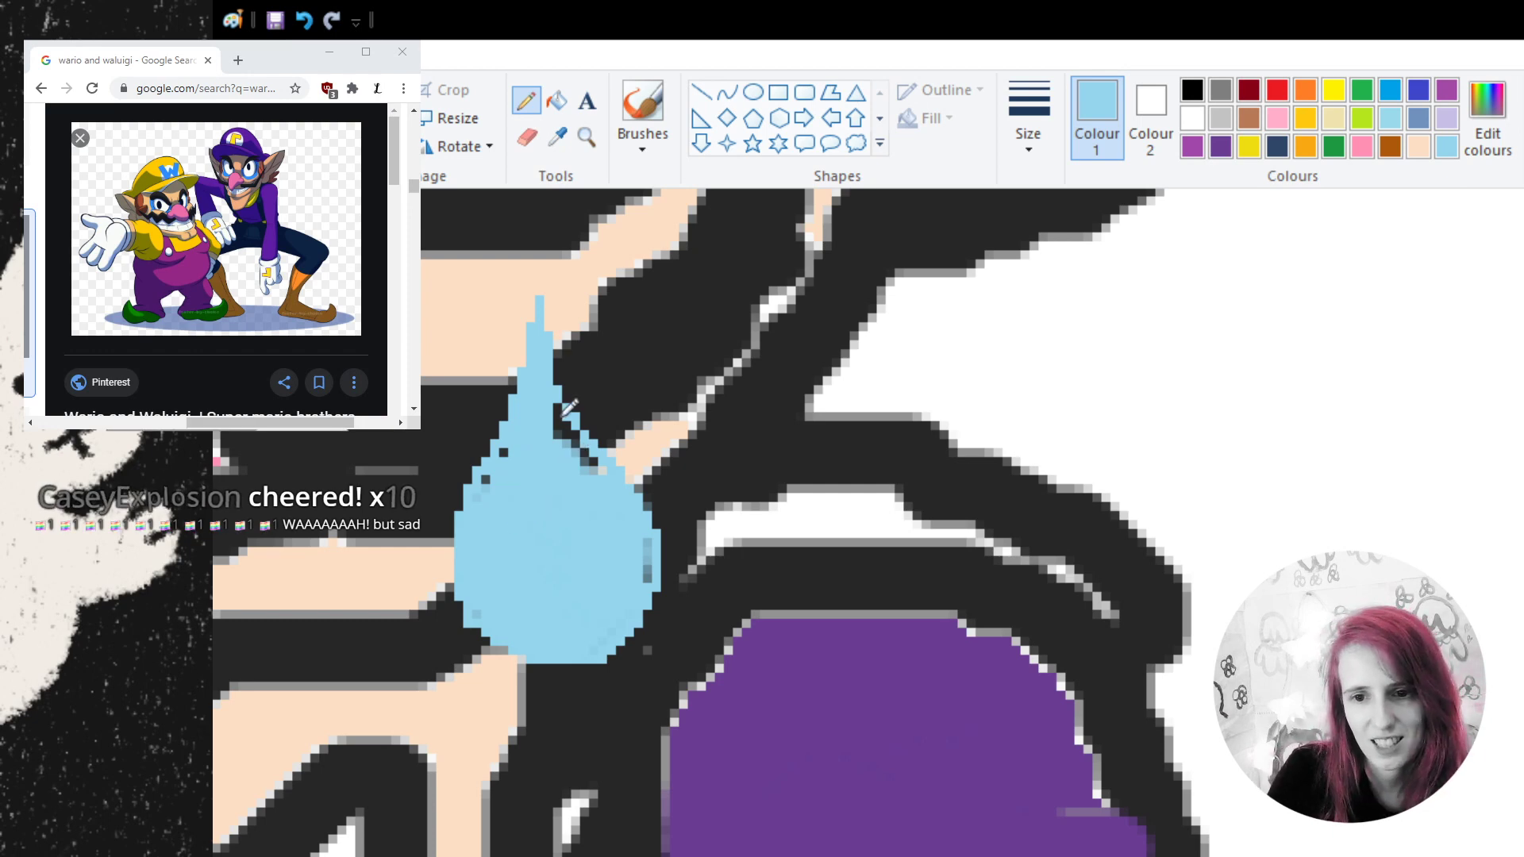
{"action": "left_click_drag", "start_coordinate": [573, 446], "coordinate": [571, 421]}
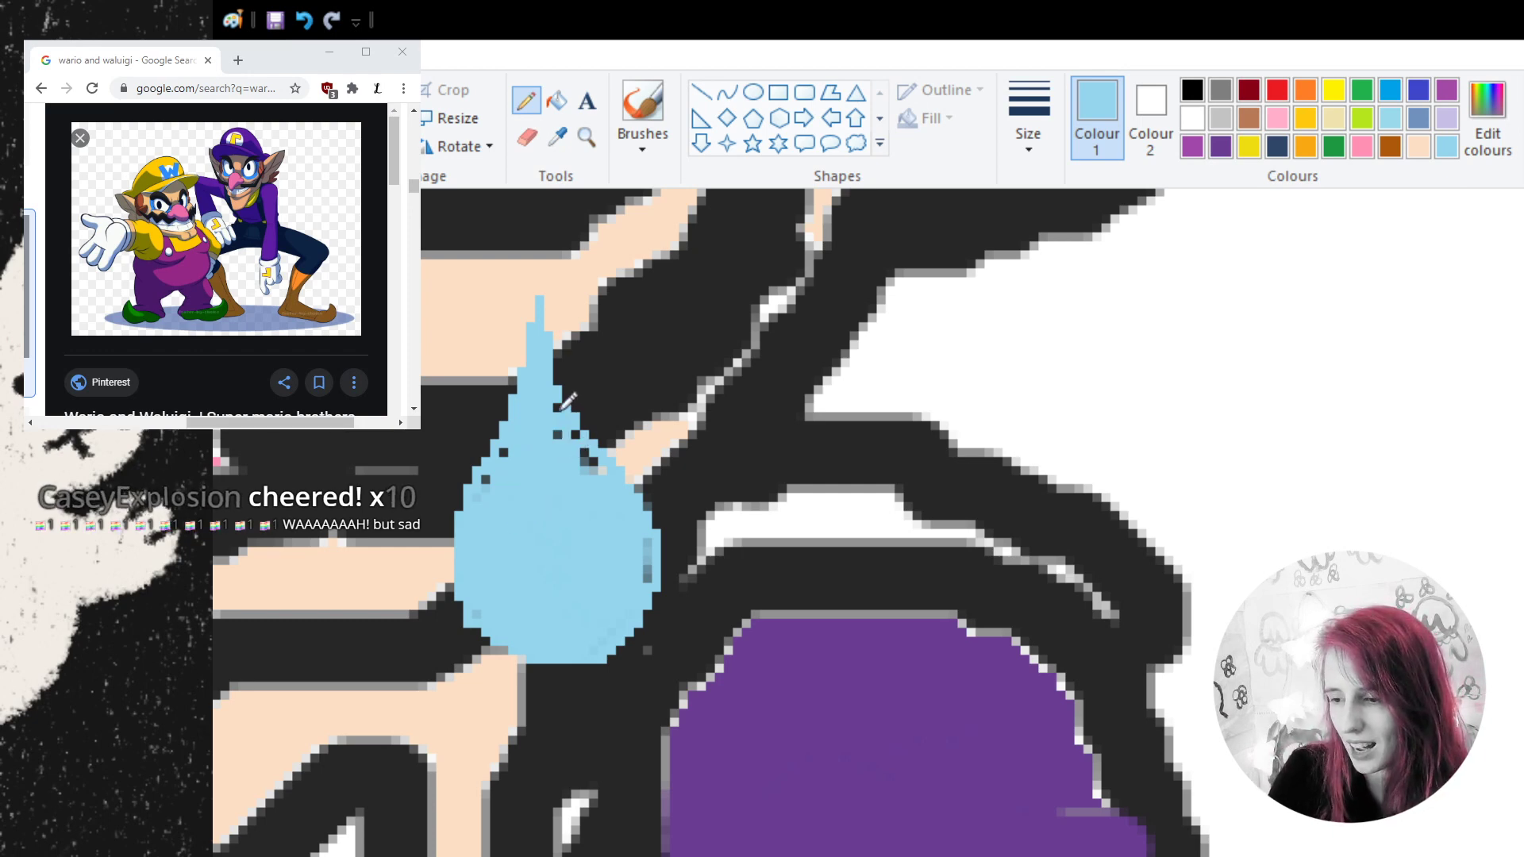
{"action": "left_click_drag", "start_coordinate": [565, 419], "coordinate": [603, 466]}
{"action": "left_click_drag", "start_coordinate": [505, 451], "coordinate": [487, 476]}
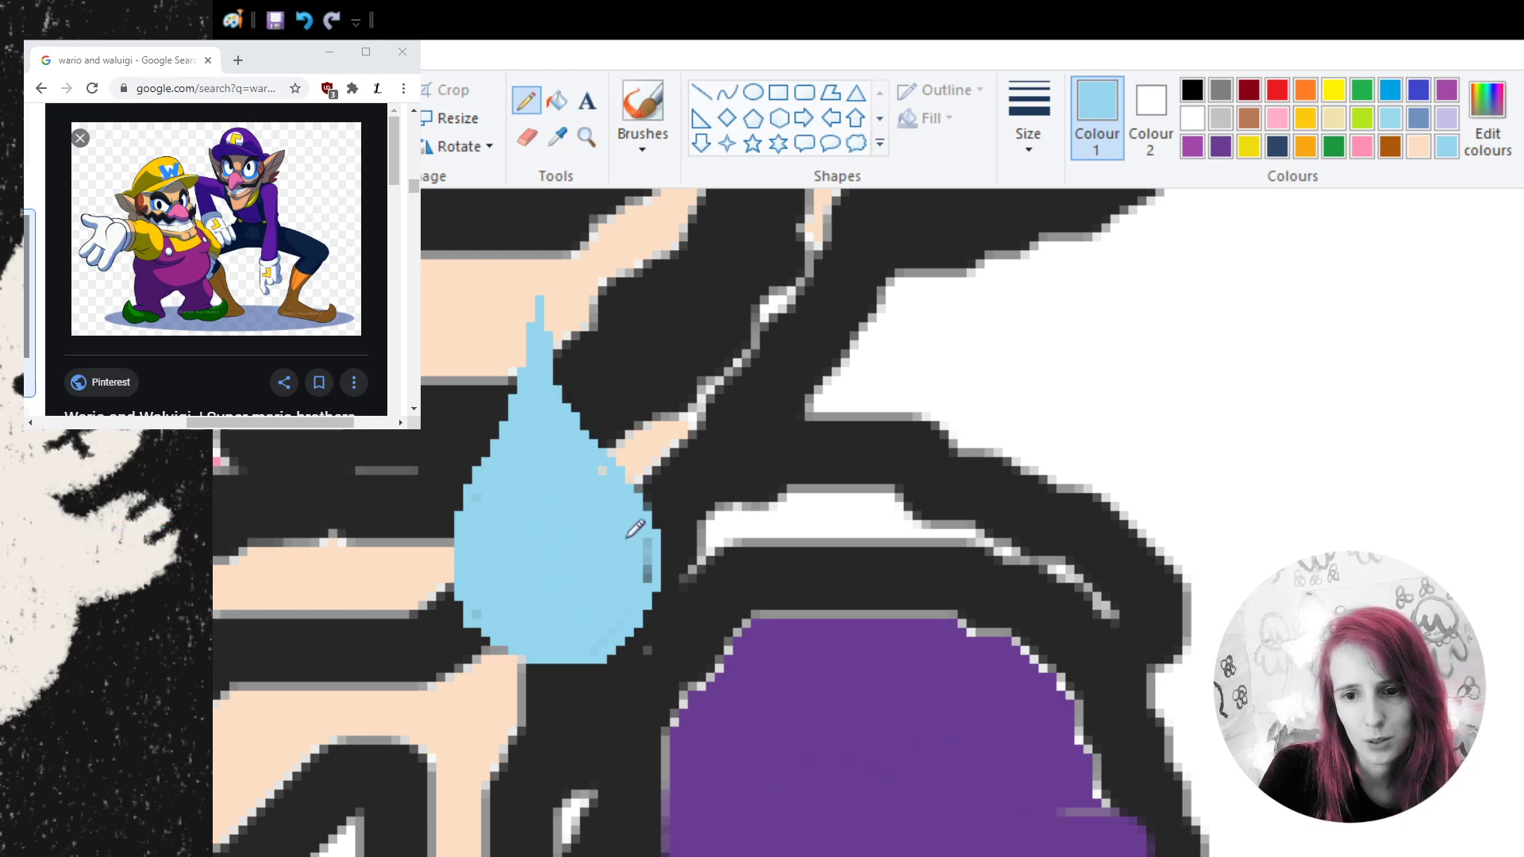
{"action": "left_click_drag", "start_coordinate": [639, 528], "coordinate": [649, 583]}
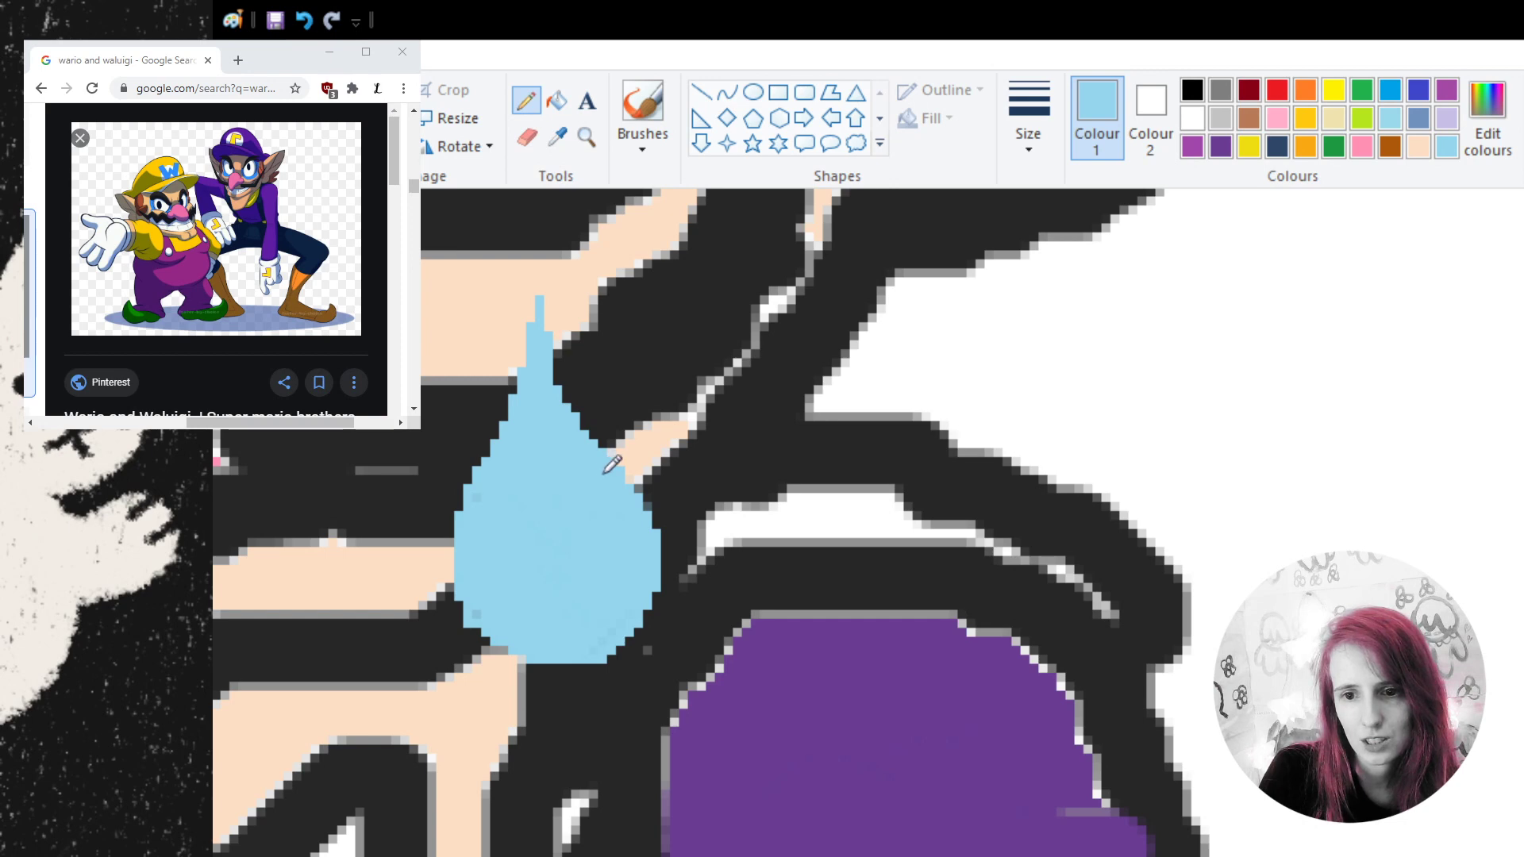
{"action": "left_click", "coordinate": [586, 137]}
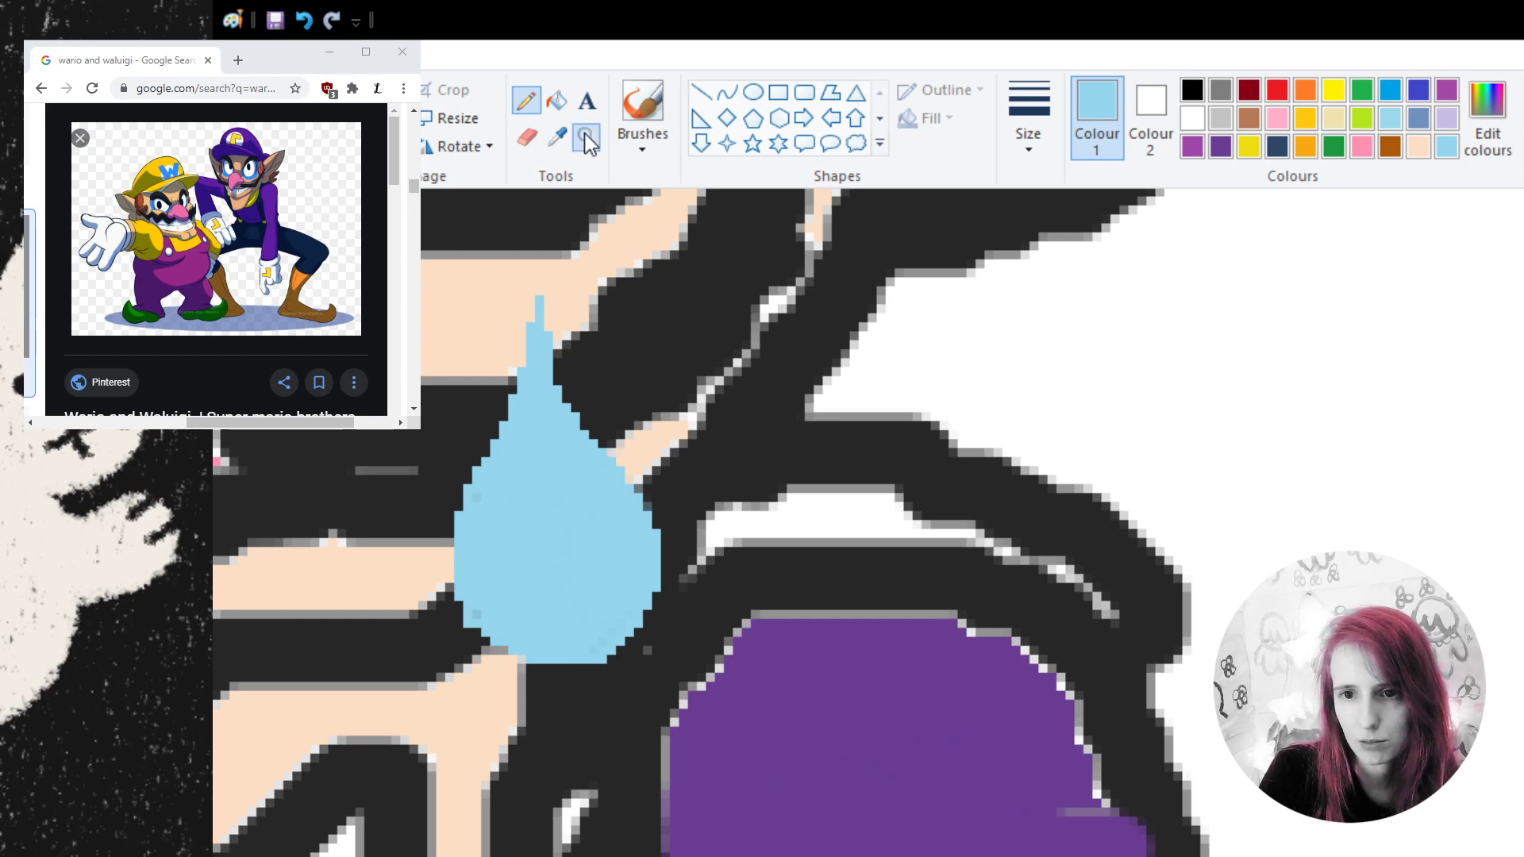
{"action": "right_click", "coordinate": [657, 299]}
{"action": "right_click", "coordinate": [622, 323]}
{"action": "right_click", "coordinate": [623, 321]}
{"action": "right_click", "coordinate": [568, 354]}
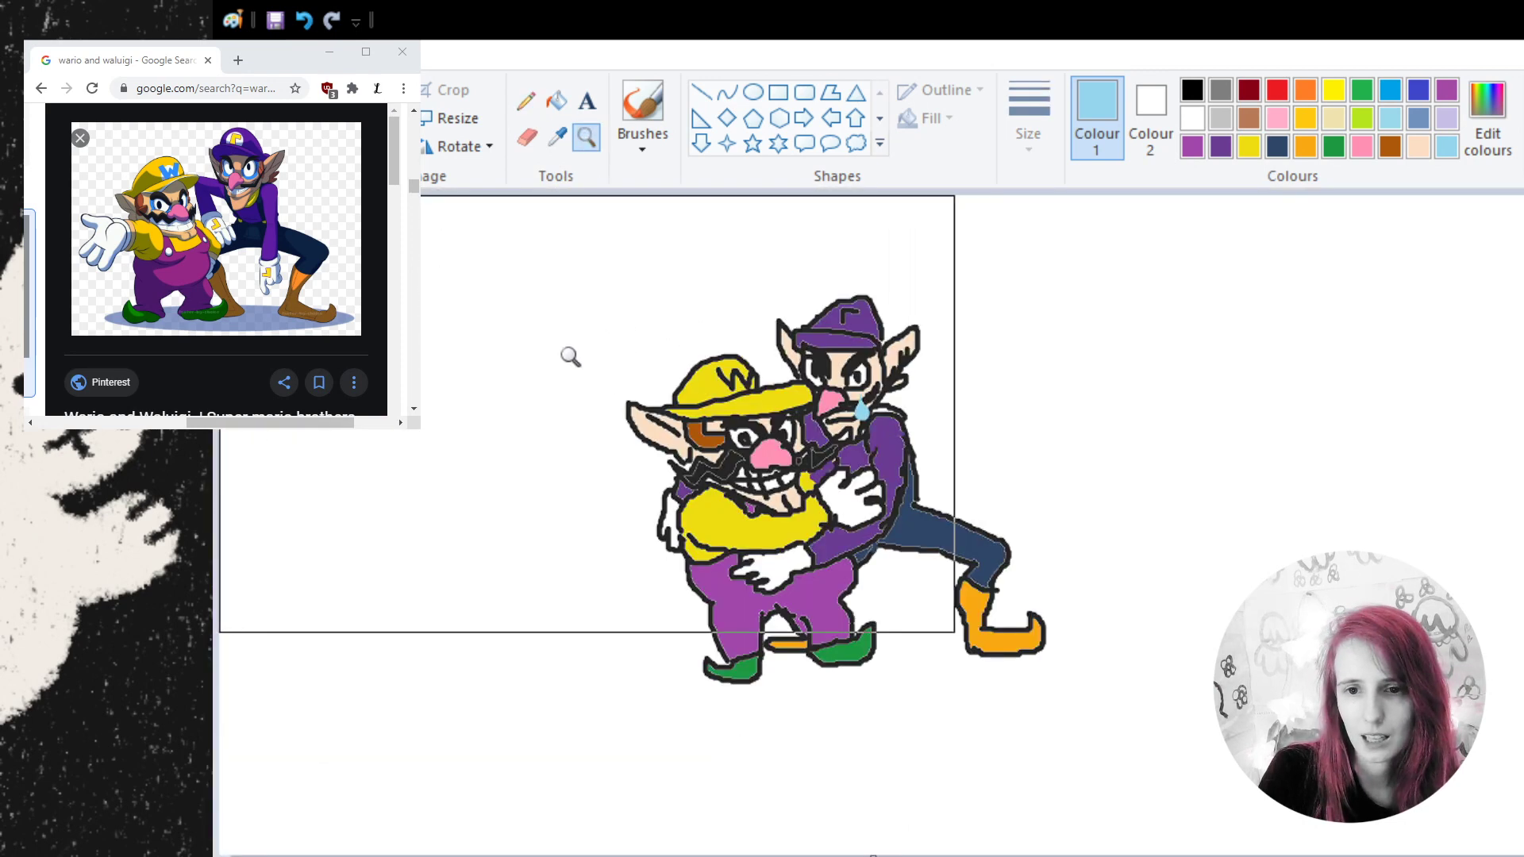
- Outline the whole teardrop on Waluigi's face with a darker blue pencil line
{"action": "left_click", "coordinate": [897, 484]}
{"action": "left_click", "coordinate": [846, 503]}
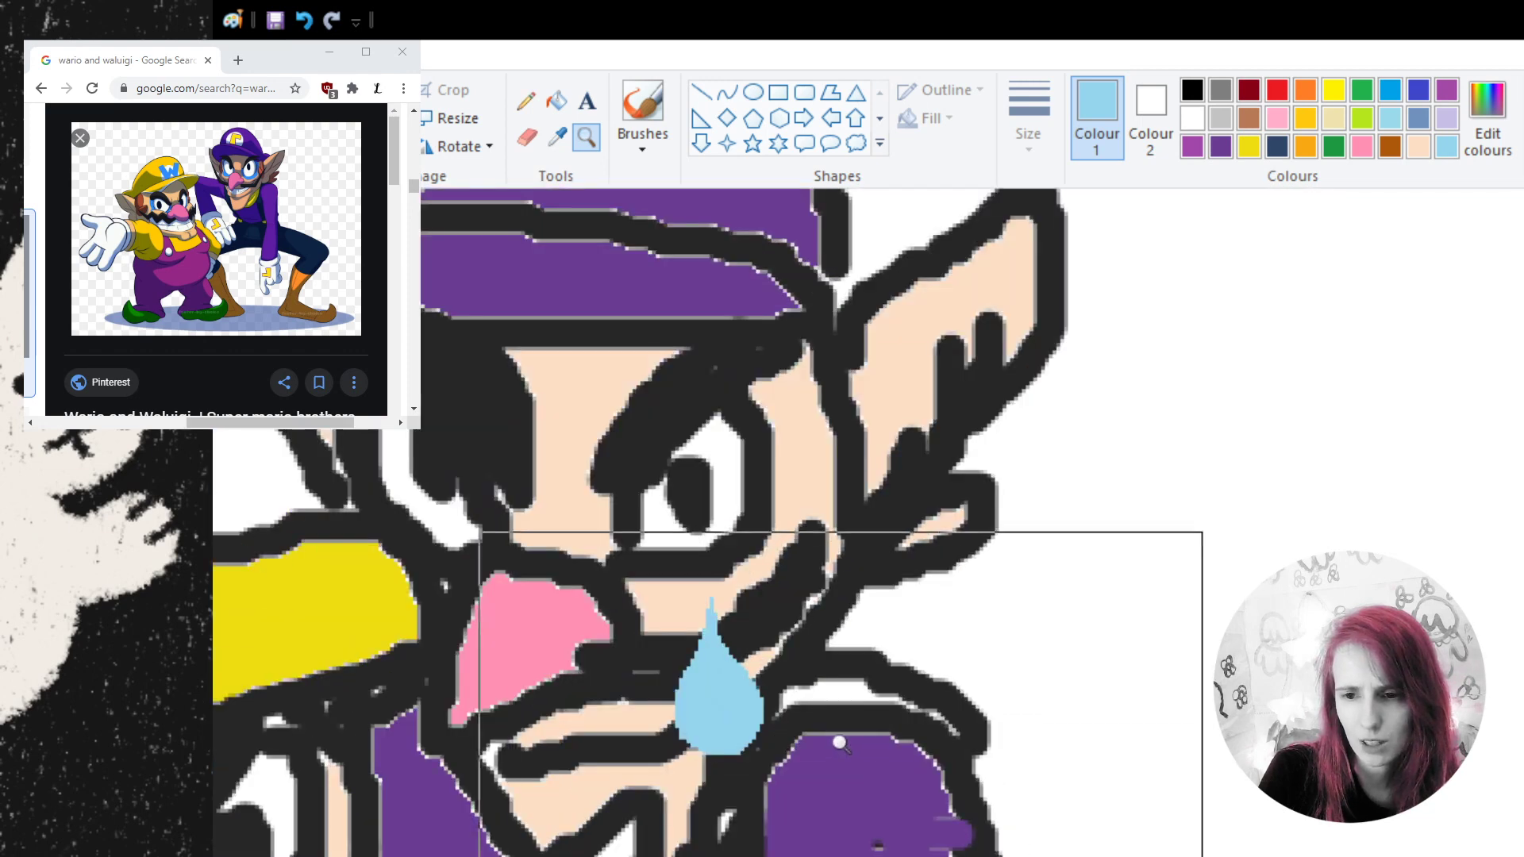
{"action": "left_click", "coordinate": [839, 740]}
{"action": "scroll", "coordinate": [684, 453], "scroll_direction": "up", "scroll_amount": 3}
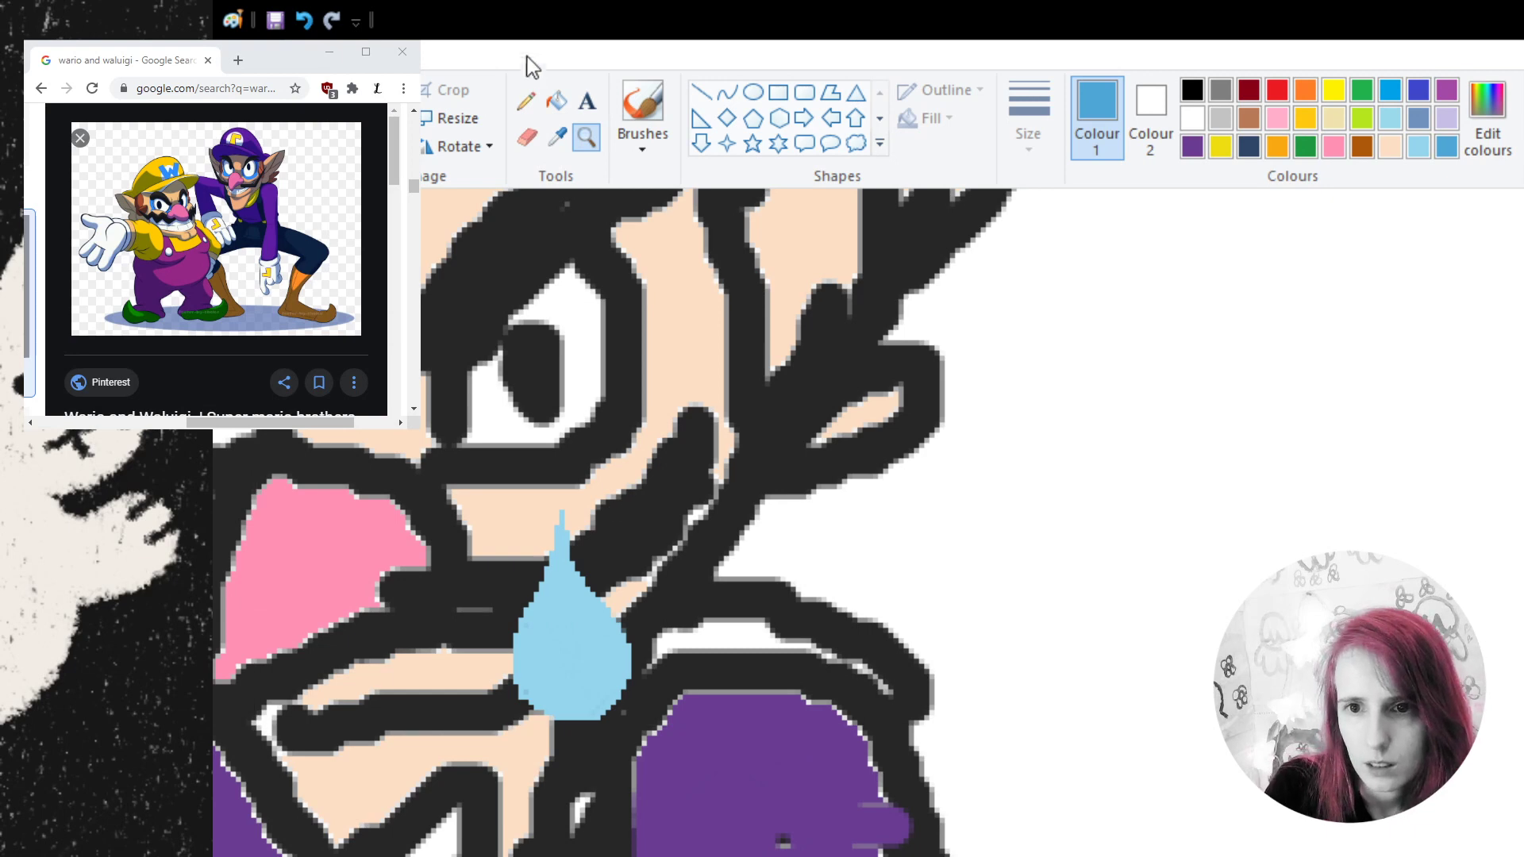
{"action": "left_click", "coordinate": [593, 354]}
{"action": "left_click", "coordinate": [527, 99]}
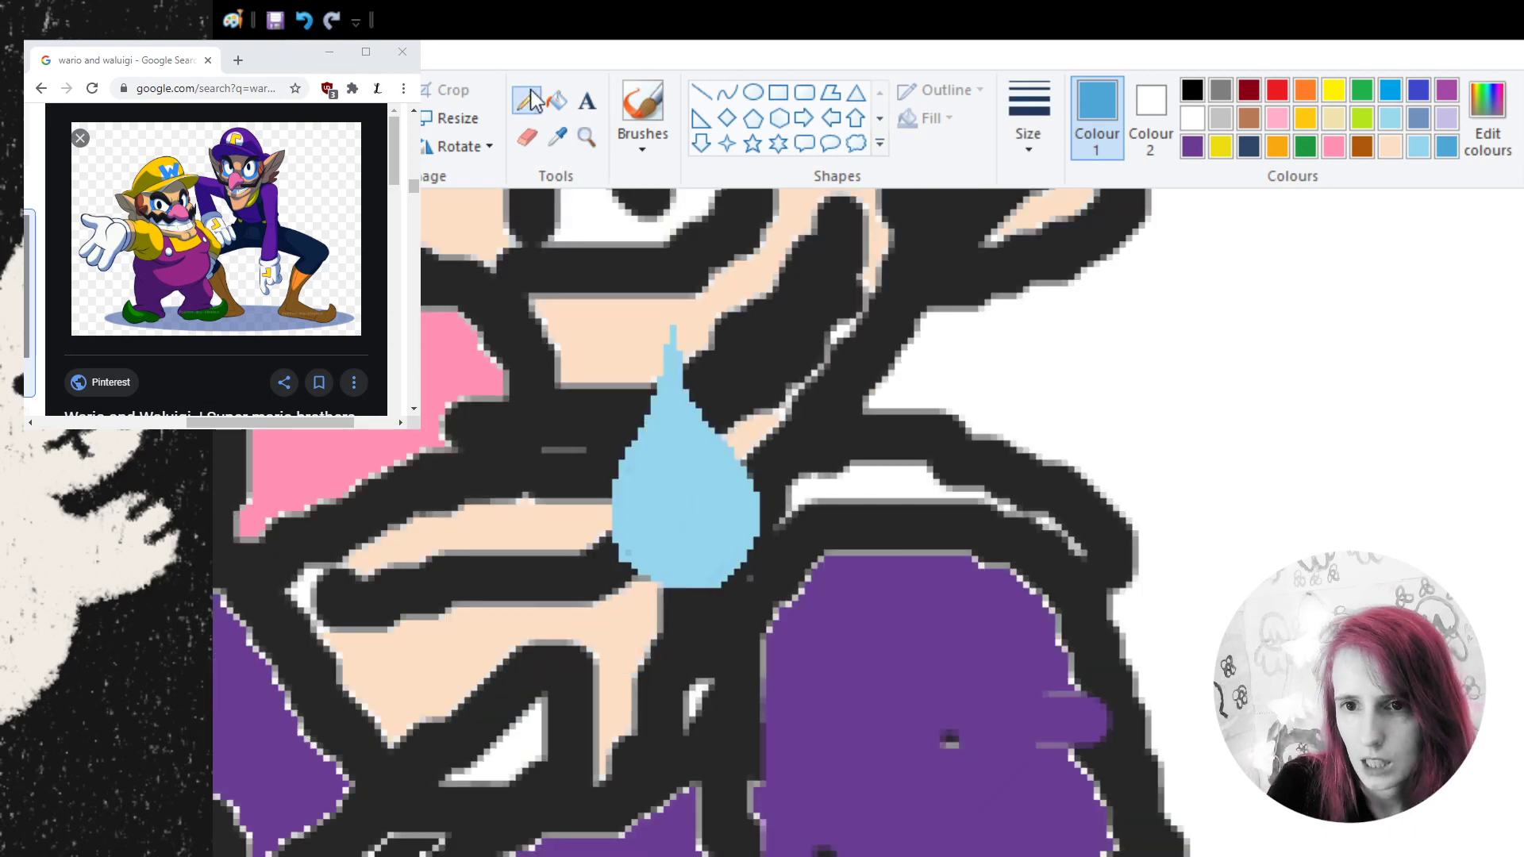
{"action": "mouse_move", "coordinate": [673, 326]}
{"action": "left_mouse_down"}
{"action": "mouse_move", "coordinate": [609, 505]}
{"action": "mouse_move", "coordinate": [633, 546]}
{"action": "left_mouse_up"}
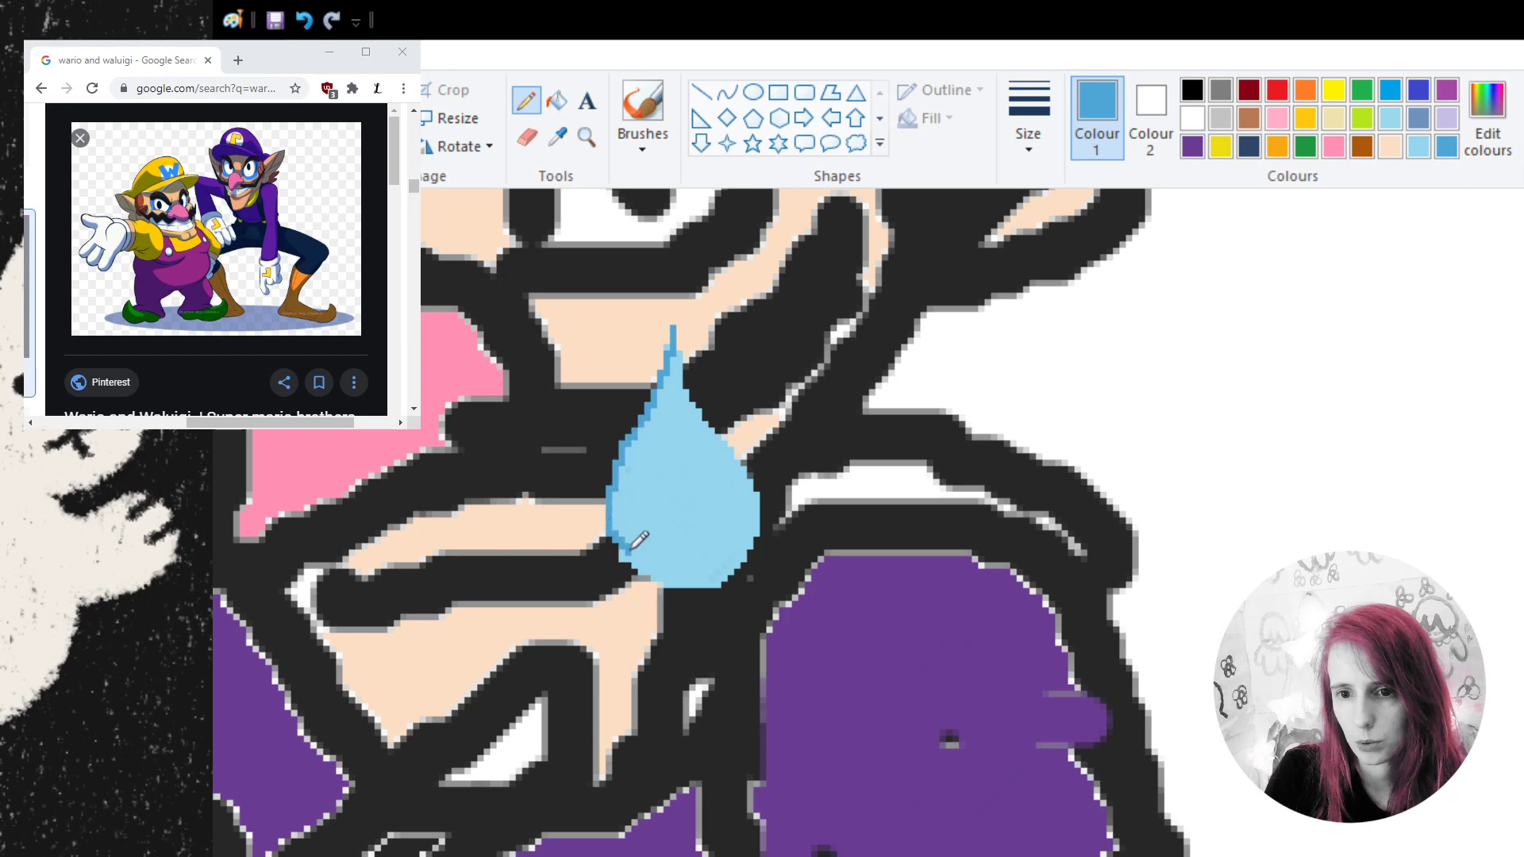
{"action": "mouse_move", "coordinate": [676, 330]}
{"action": "left_mouse_down"}
{"action": "mouse_move", "coordinate": [690, 385]}
{"action": "mouse_move", "coordinate": [753, 476]}
{"action": "mouse_move", "coordinate": [758, 528]}
{"action": "mouse_move", "coordinate": [727, 575]}
{"action": "left_mouse_up"}
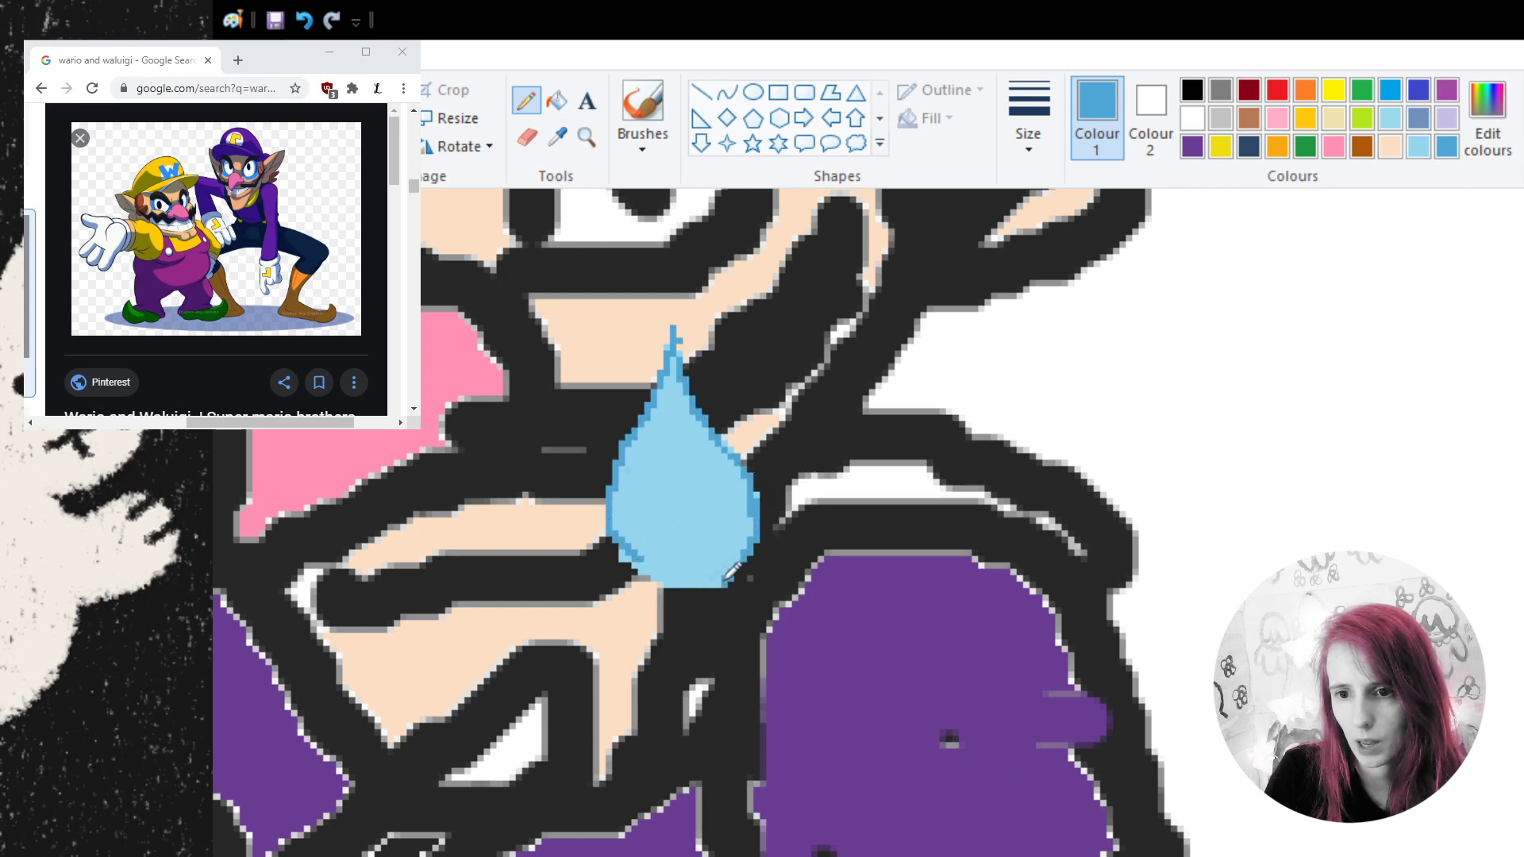
{"action": "left_click_drag", "start_coordinate": [629, 550], "coordinate": [687, 575]}
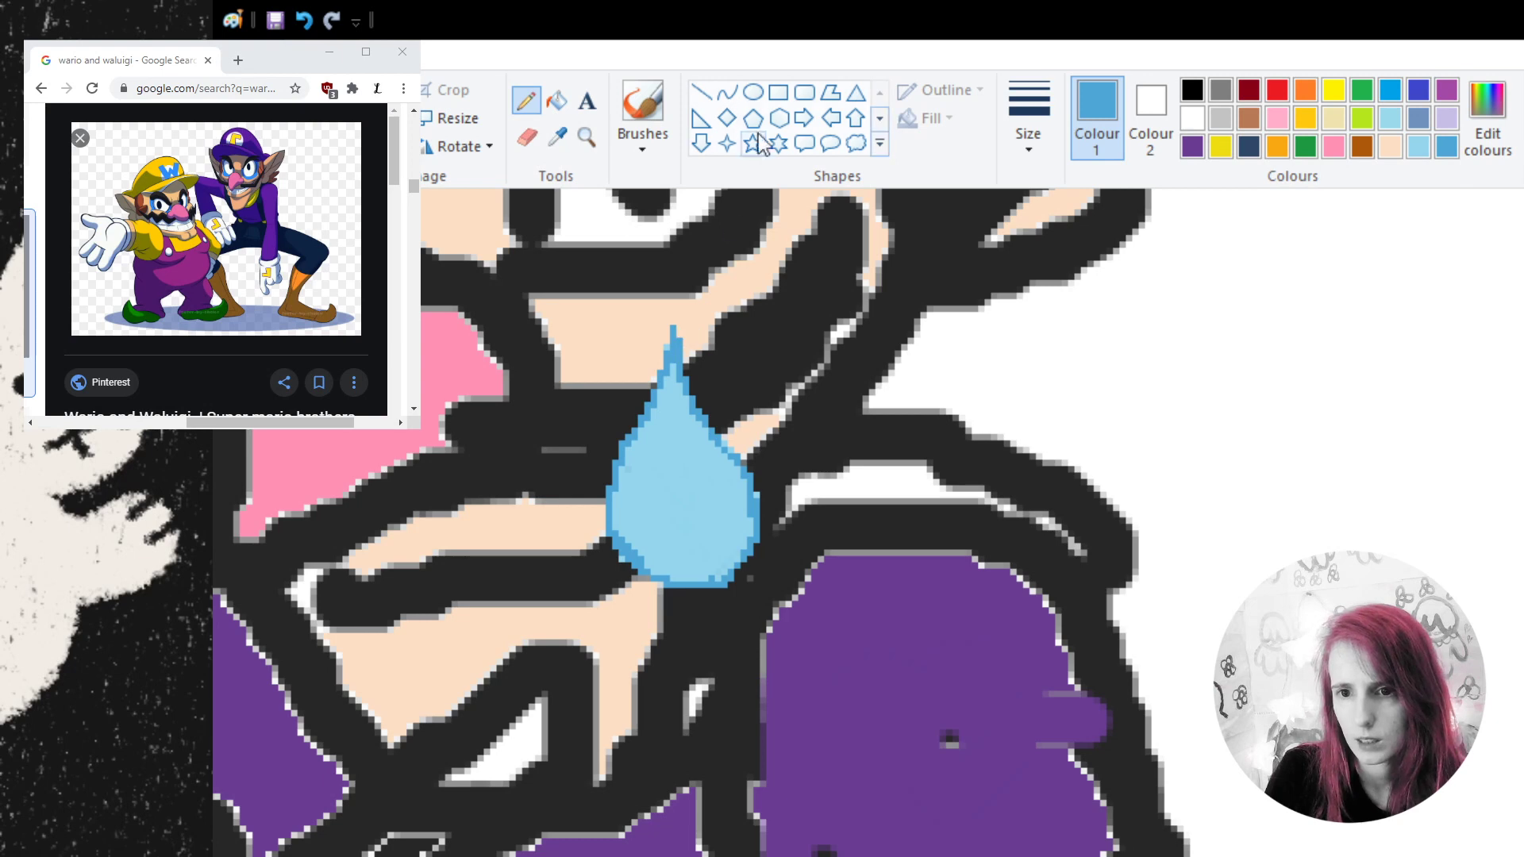
- Draw a white highlight inside the teardrop along its right side with the pencil, and check it against the whole drawing
{"action": "left_click", "coordinate": [1193, 119]}
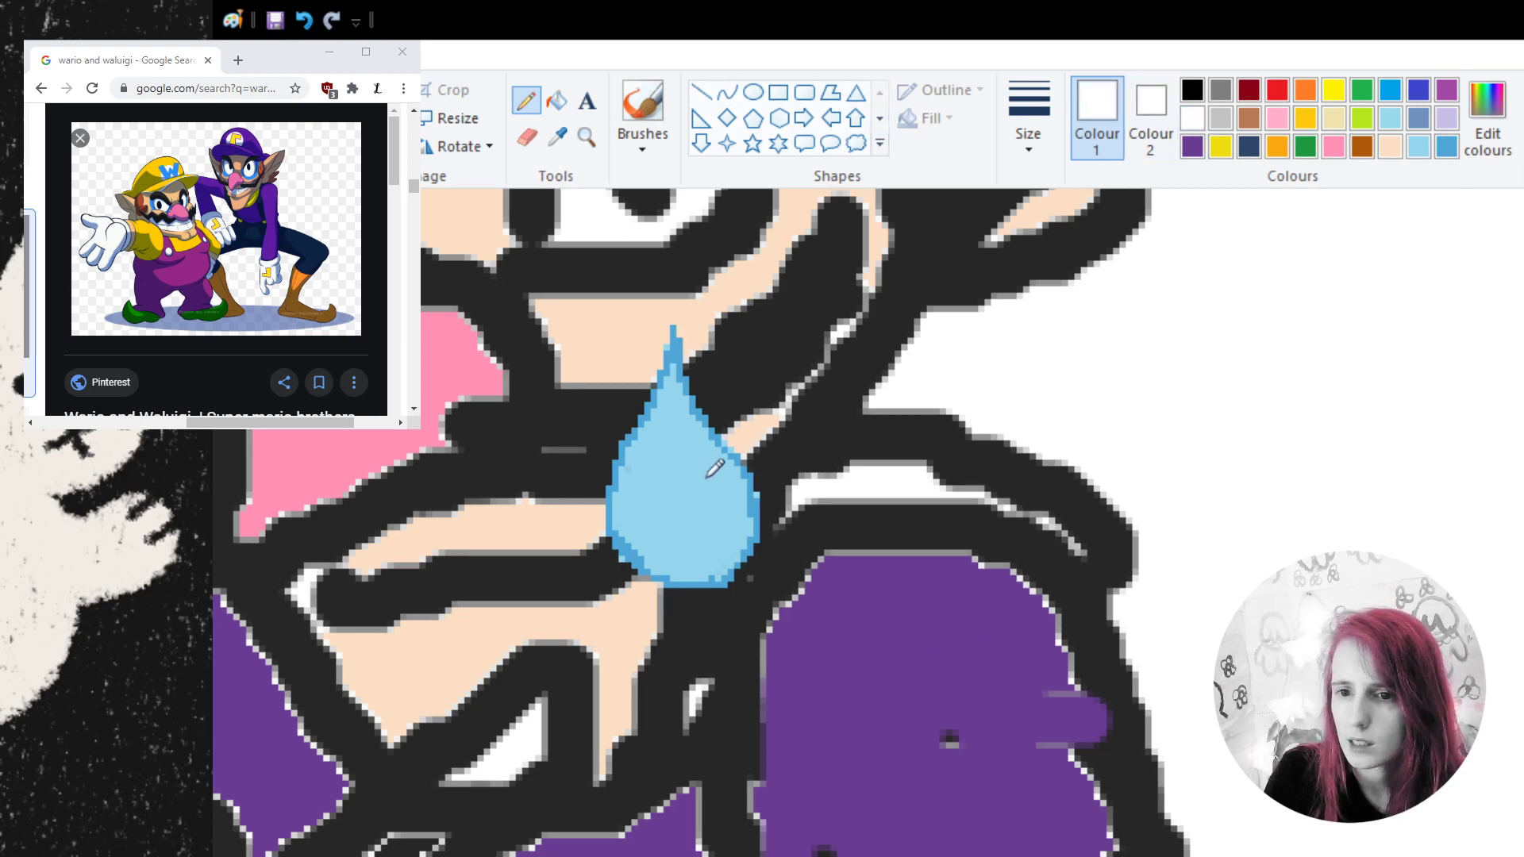
{"action": "mouse_move", "coordinate": [677, 415]}
{"action": "left_mouse_down"}
{"action": "mouse_move", "coordinate": [725, 490]}
{"action": "mouse_move", "coordinate": [715, 508]}
{"action": "mouse_move", "coordinate": [709, 456]}
{"action": "mouse_move", "coordinate": [716, 479]}
{"action": "left_mouse_up"}
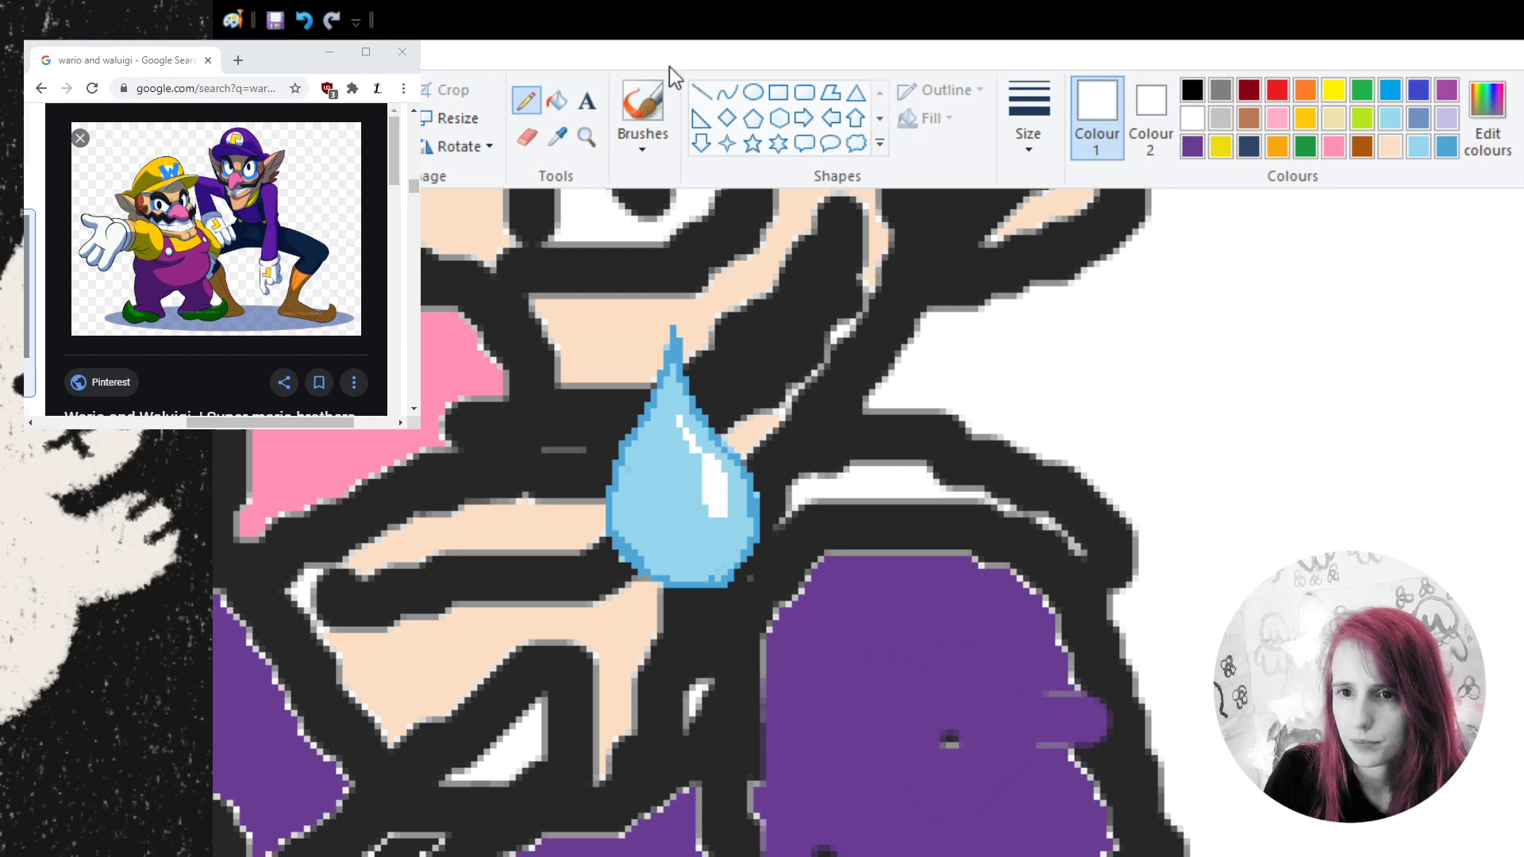
{"action": "left_click", "coordinate": [587, 137]}
{"action": "right_click", "coordinate": [808, 435]}
{"action": "right_click", "coordinate": [807, 435]}
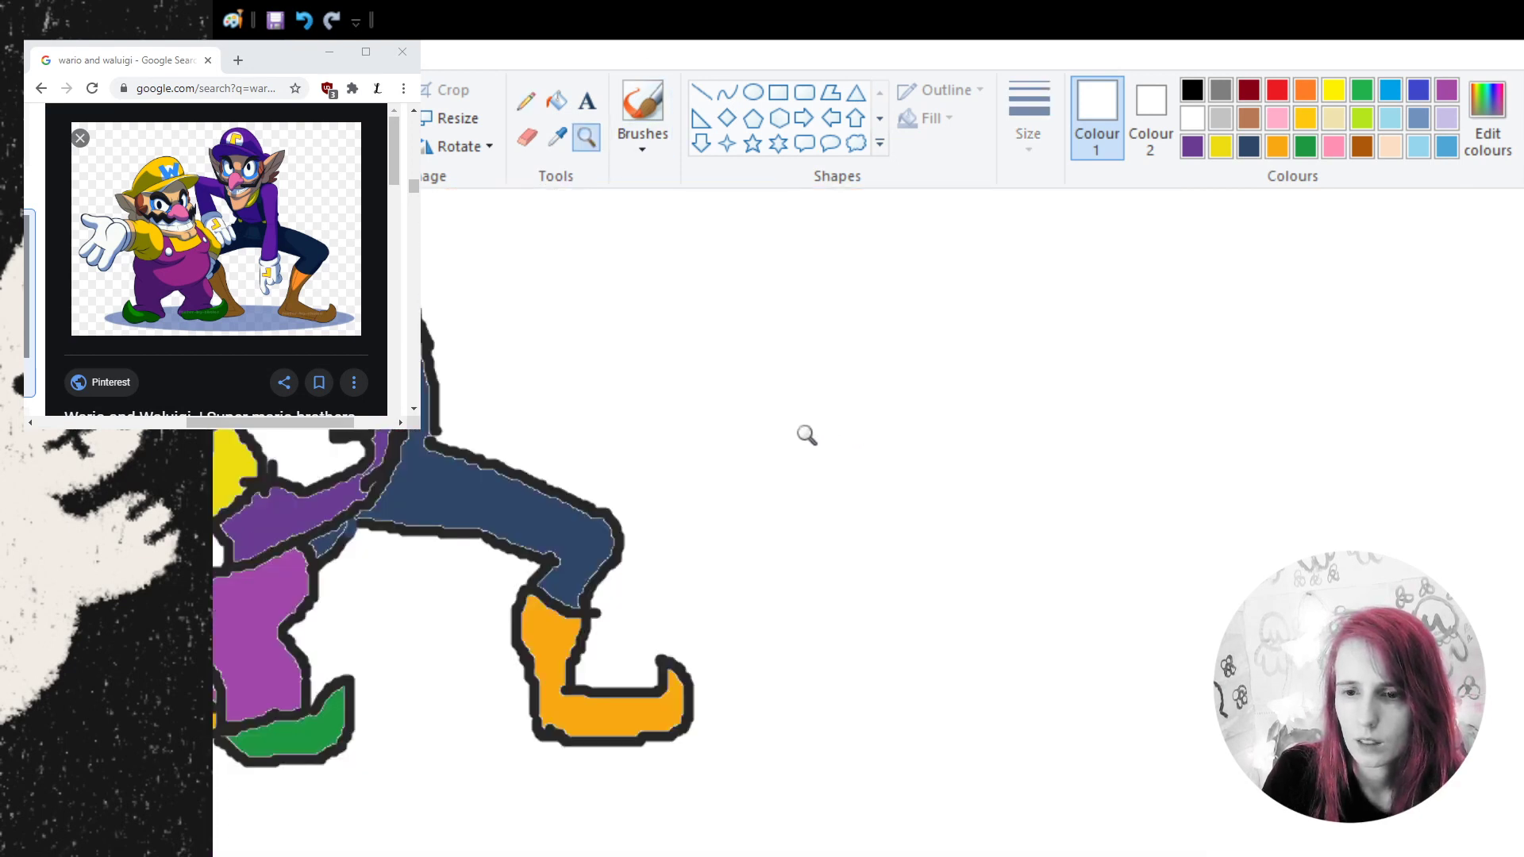
{"action": "right_click", "coordinate": [808, 435]}
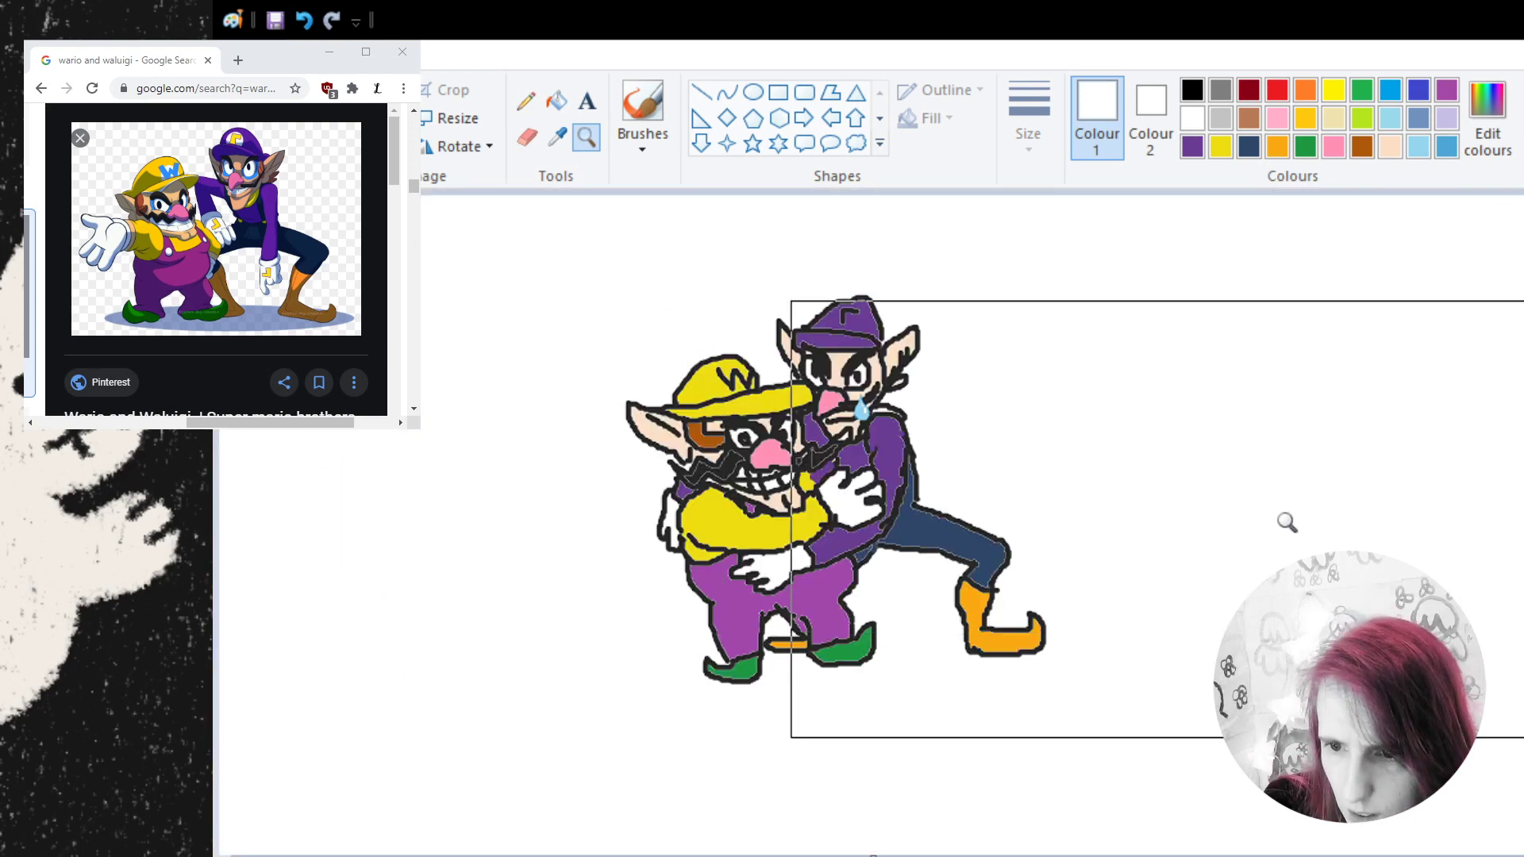
{"action": "left_click", "coordinate": [957, 473]}
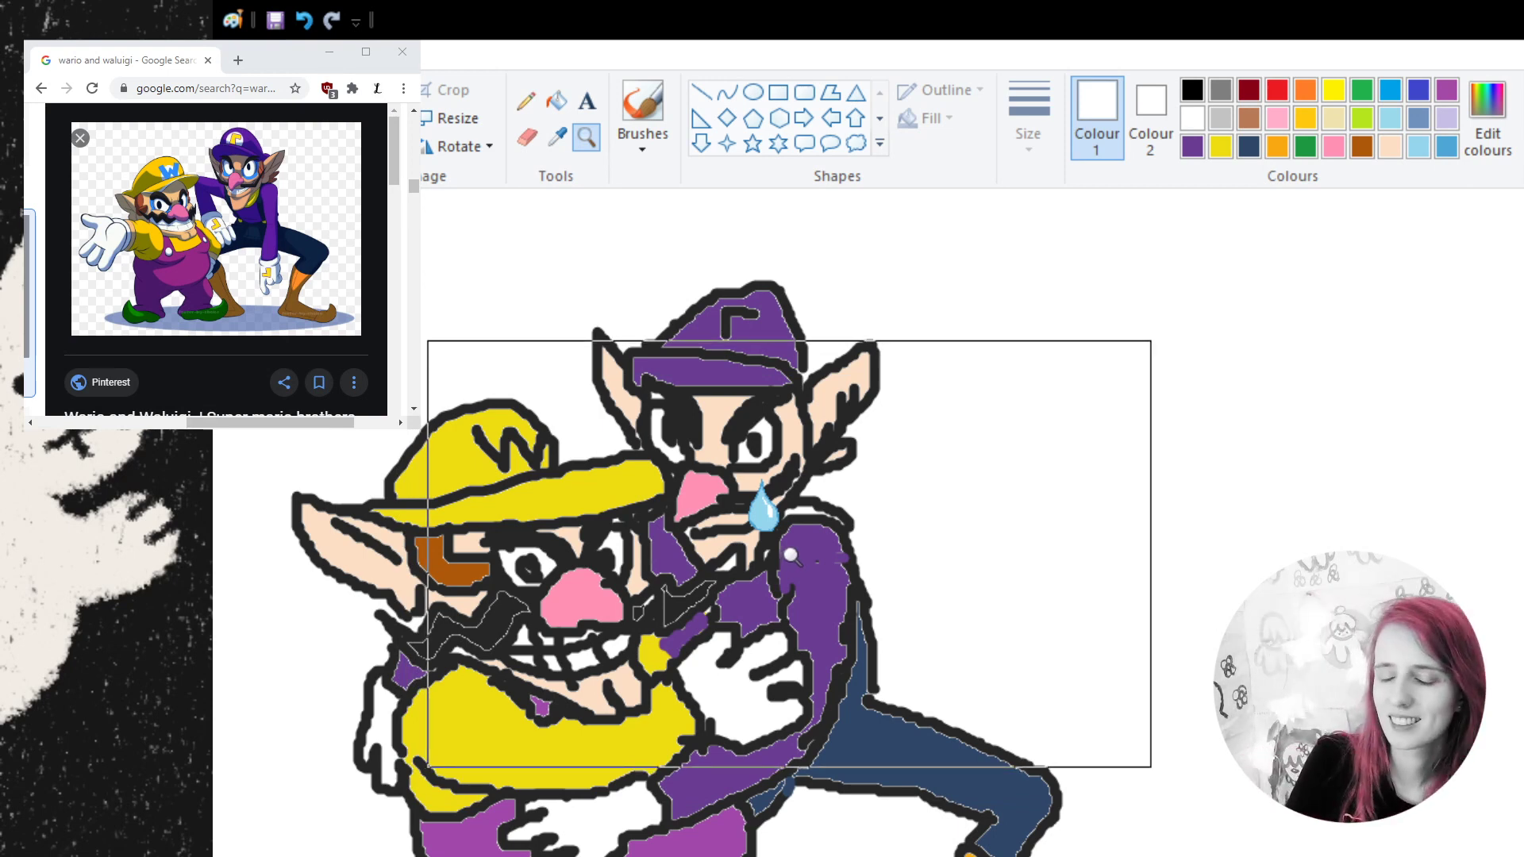
{"action": "right_click", "coordinate": [803, 506]}
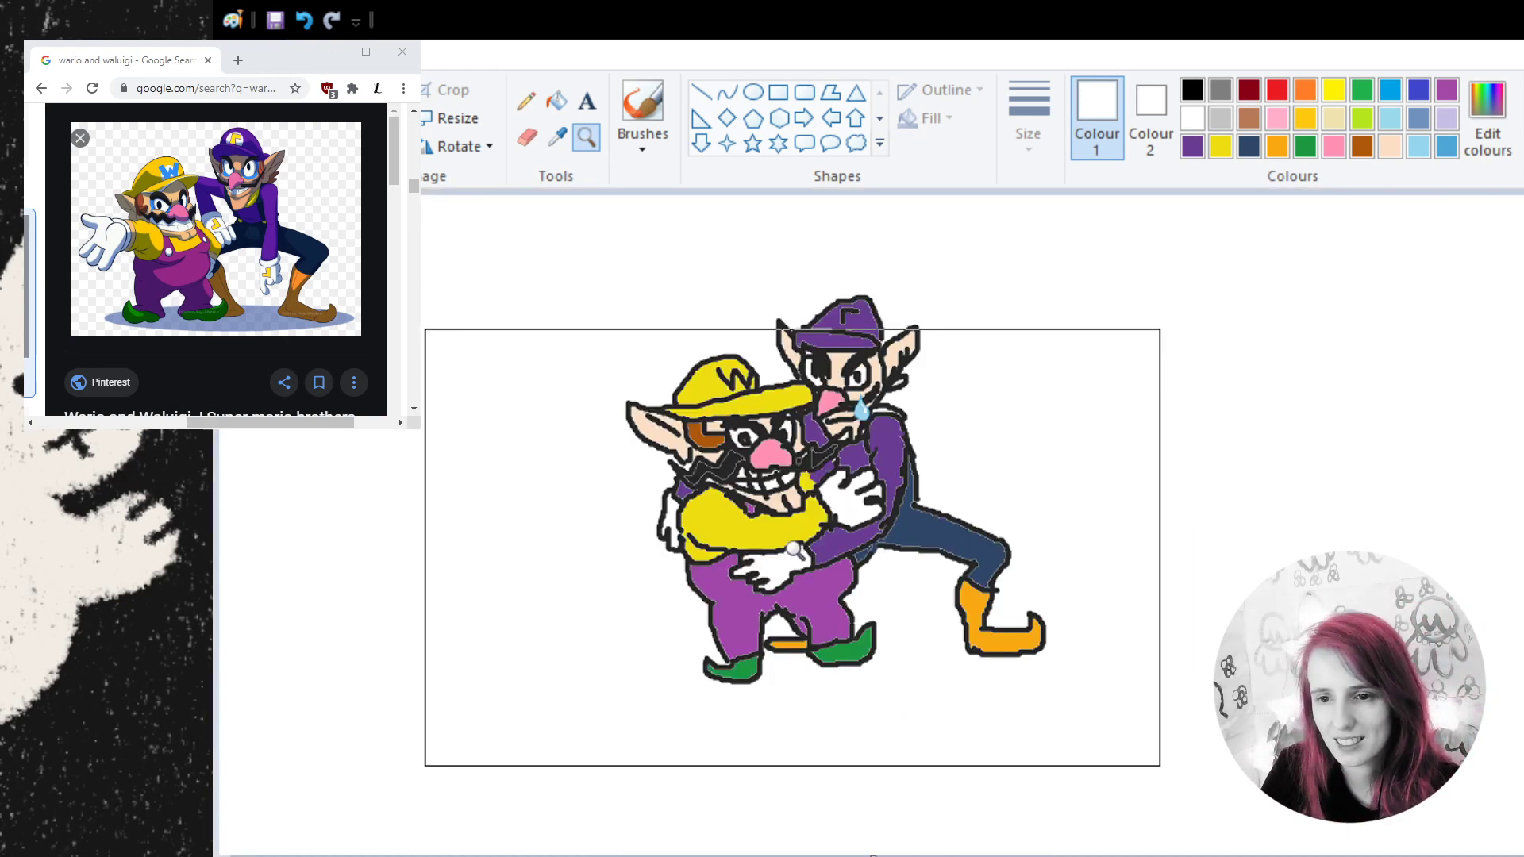
- Brush a larger and a smaller pink heart outline to the upper right of Waluigi's head
{"action": "left_click", "coordinate": [1280, 94]}
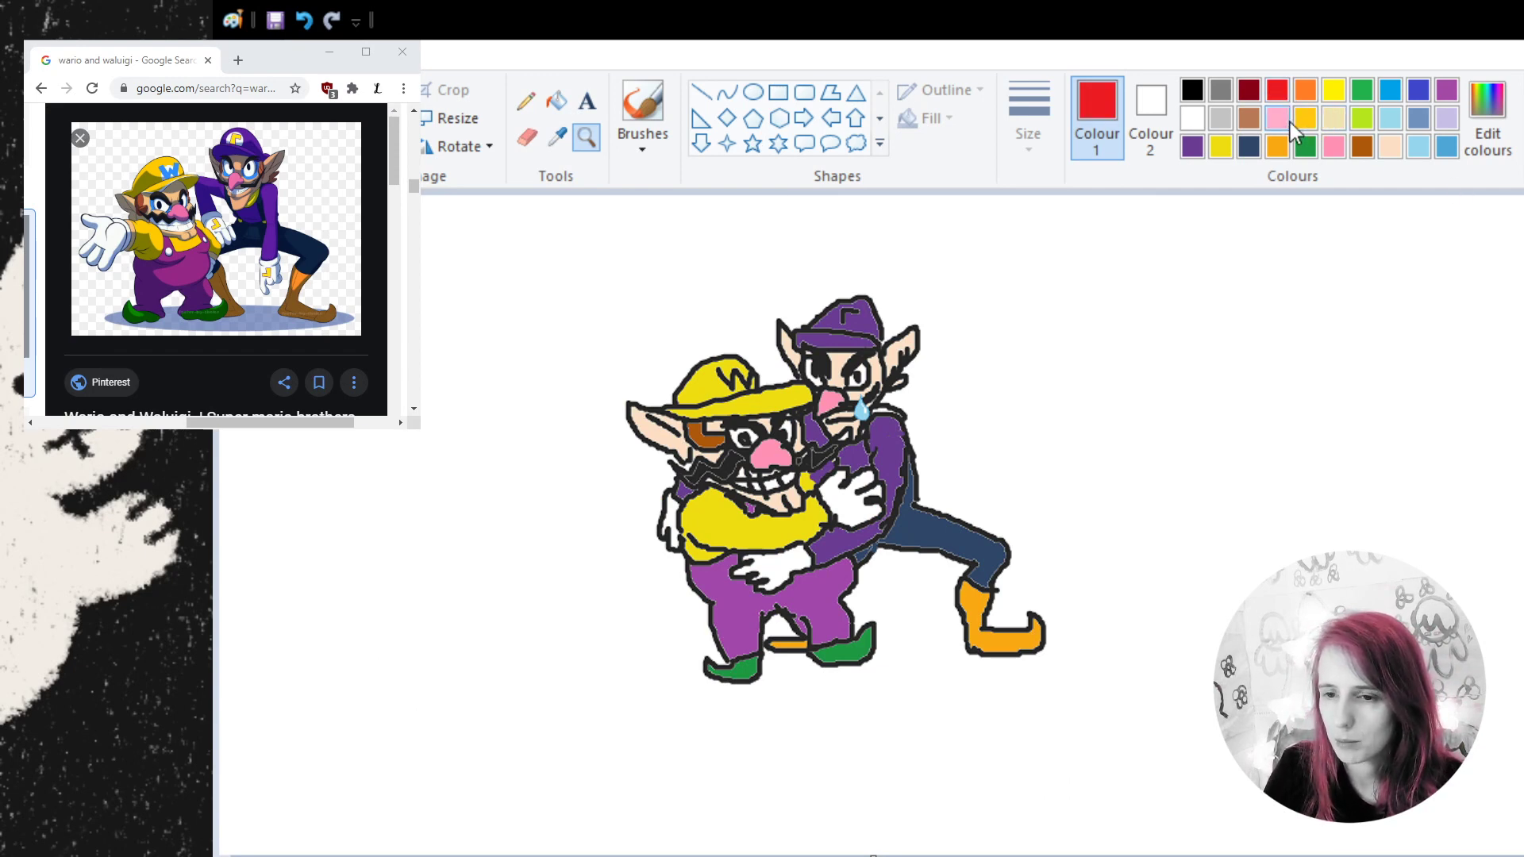
{"action": "left_click", "coordinate": [1279, 119]}
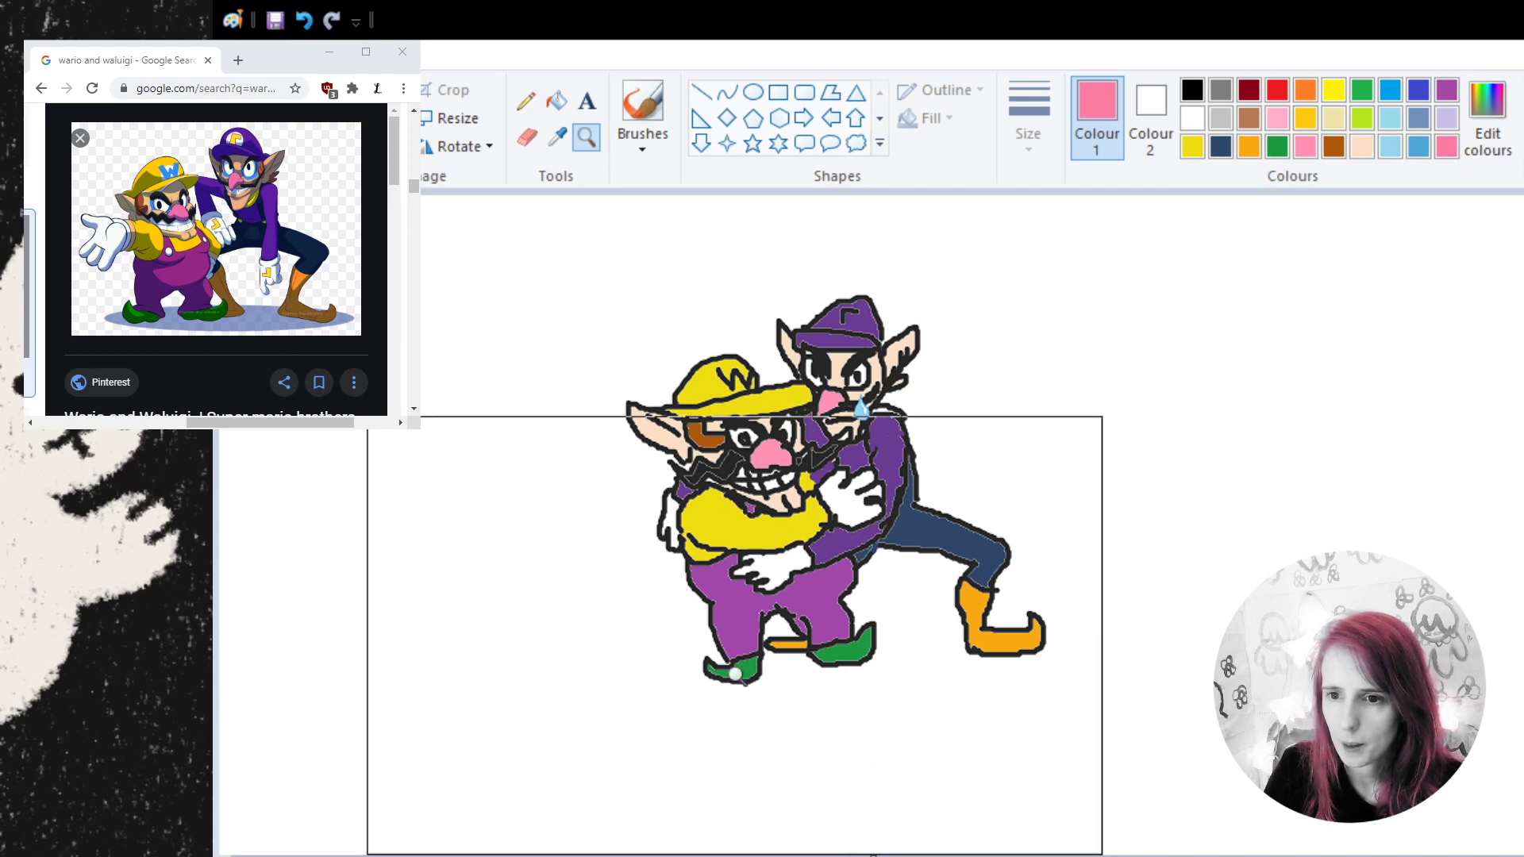
{"action": "left_click", "coordinate": [643, 103]}
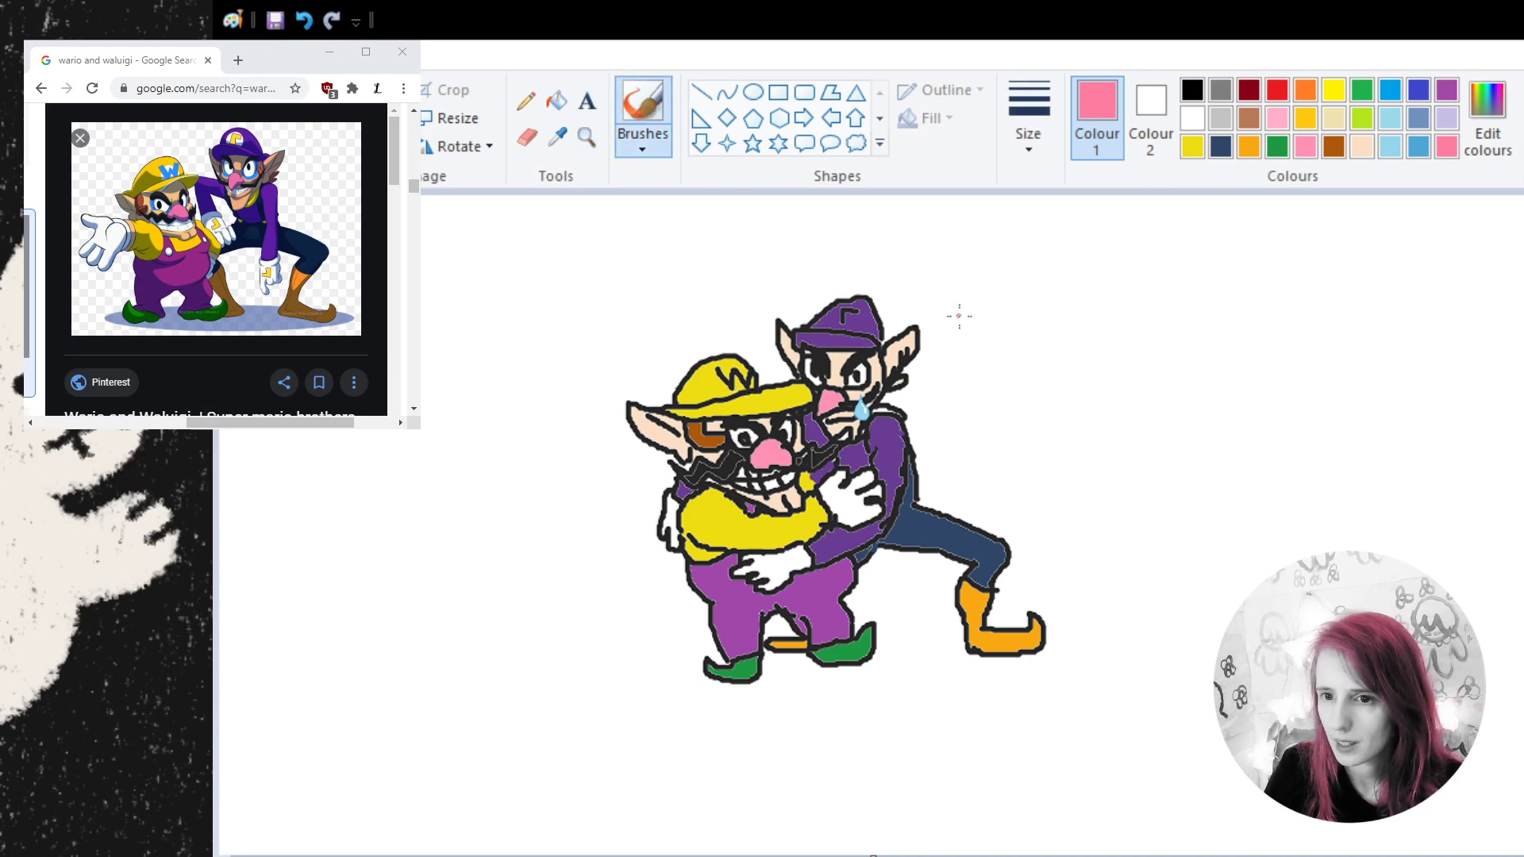
{"action": "mouse_move", "coordinate": [962, 366]}
{"action": "left_mouse_down"}
{"action": "mouse_move", "coordinate": [940, 310]}
{"action": "mouse_move", "coordinate": [998, 306]}
{"action": "mouse_move", "coordinate": [996, 353]}
{"action": "mouse_move", "coordinate": [967, 367]}
{"action": "left_mouse_up"}
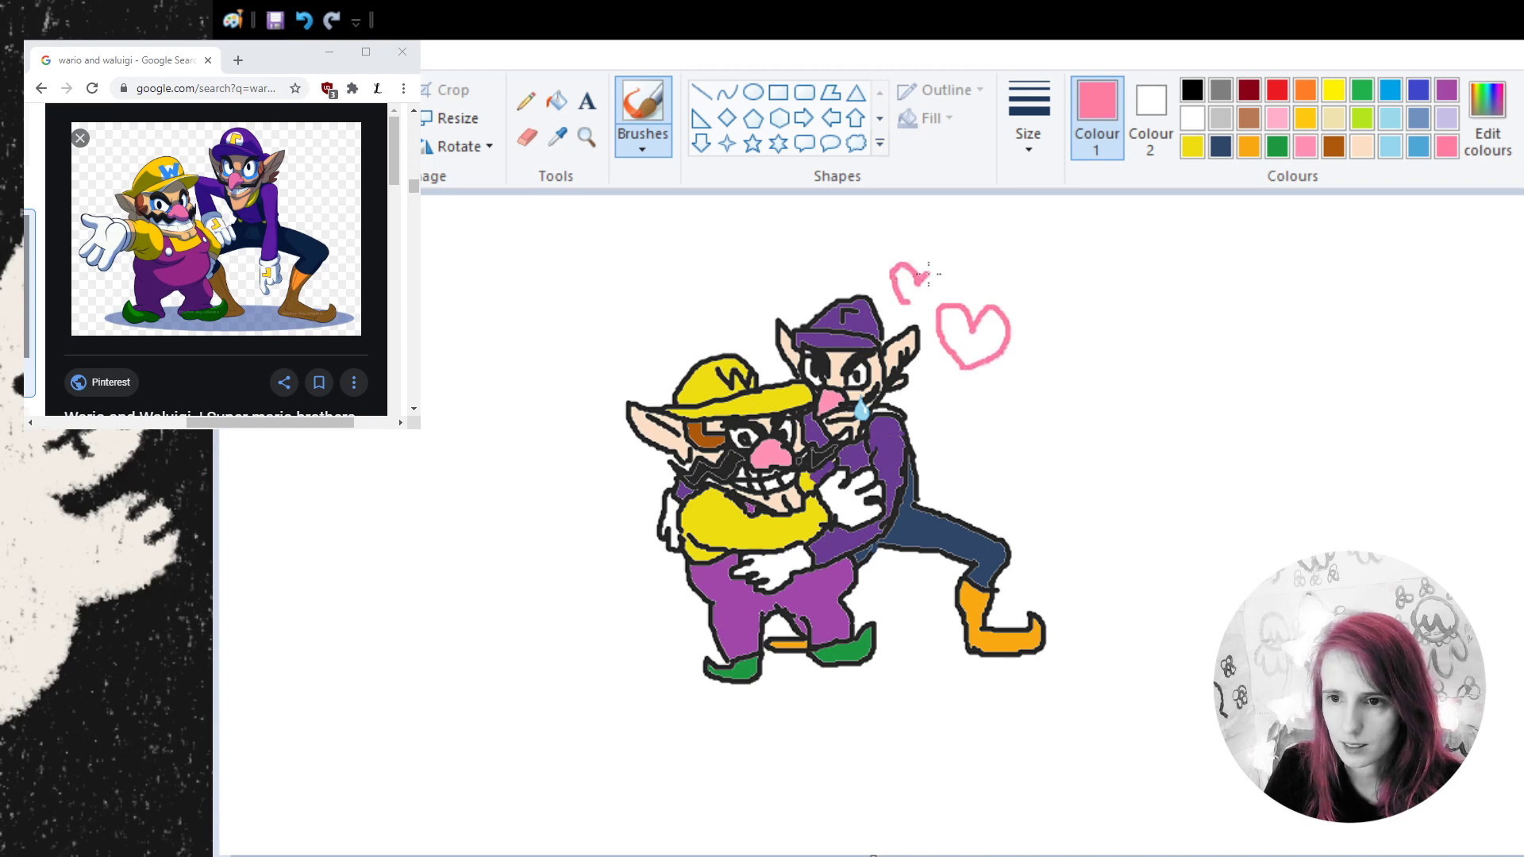
{"action": "left_click_drag", "start_coordinate": [929, 274], "coordinate": [925, 303]}
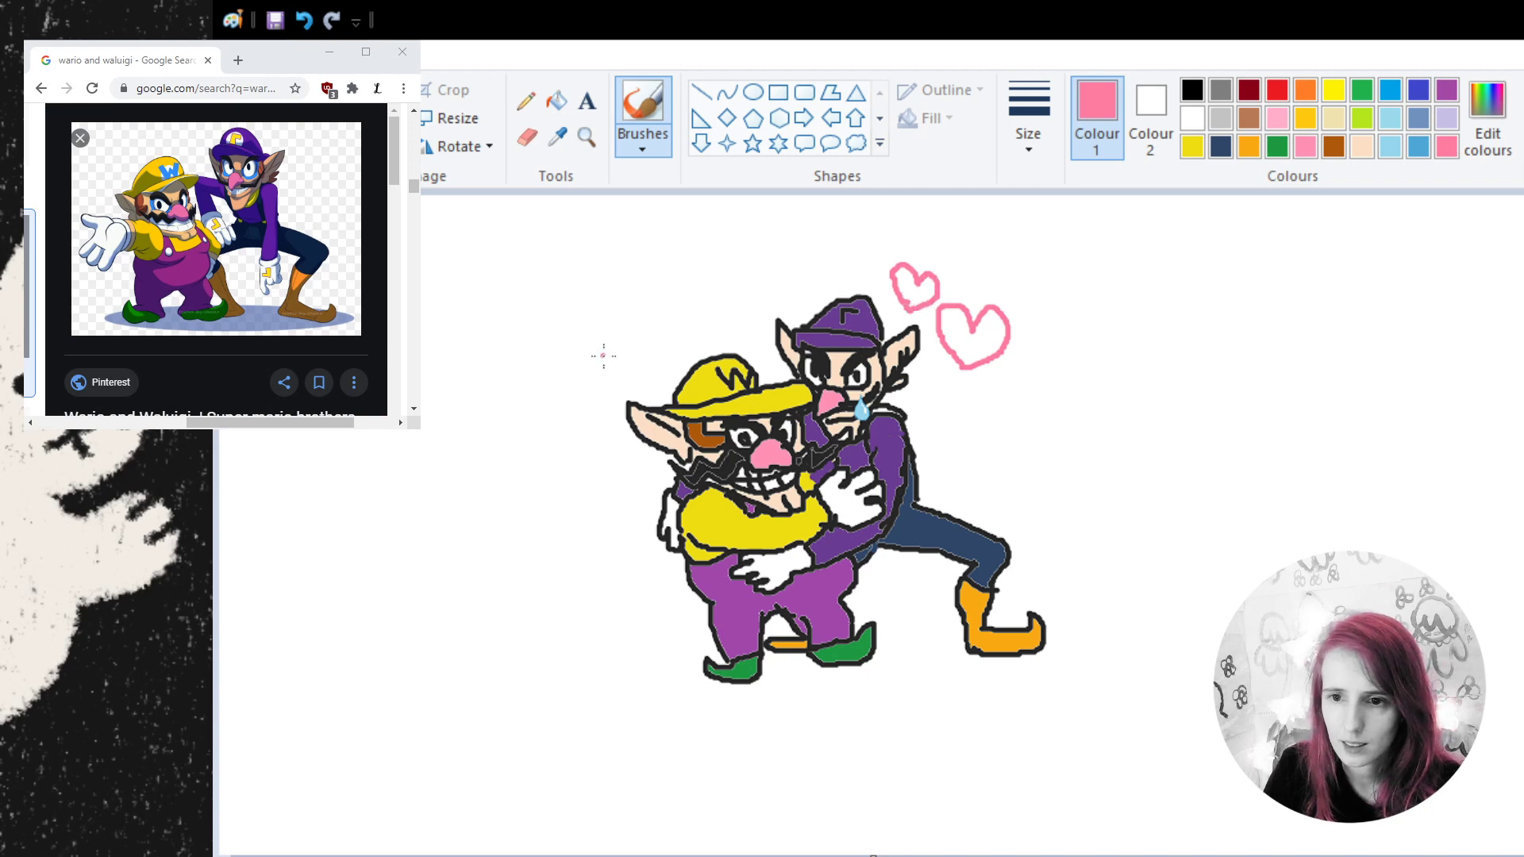
- Brush seven more pink heart outlines around the pair: beside and above Wario, to the right of Waluigi and under his bent leg
{"action": "mouse_move", "coordinate": [606, 534]}
{"action": "left_mouse_down"}
{"action": "mouse_move", "coordinate": [580, 491]}
{"action": "mouse_move", "coordinate": [632, 520]}
{"action": "mouse_move", "coordinate": [611, 538]}
{"action": "left_mouse_up"}
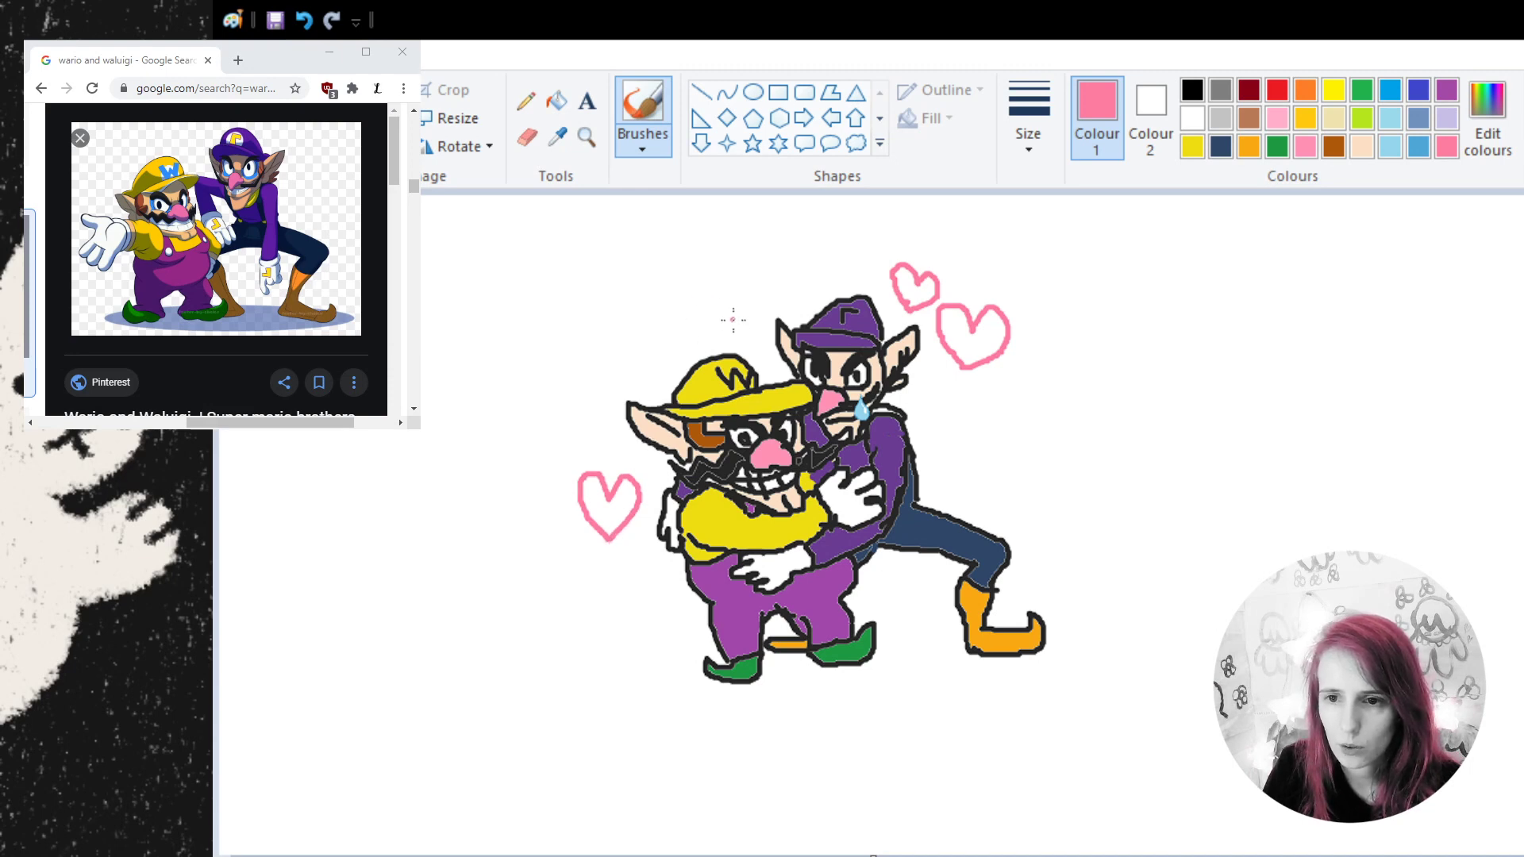
{"action": "mouse_move", "coordinate": [735, 281]}
{"action": "left_mouse_down"}
{"action": "mouse_move", "coordinate": [753, 254]}
{"action": "mouse_move", "coordinate": [771, 270]}
{"action": "mouse_move", "coordinate": [743, 293]}
{"action": "left_mouse_up"}
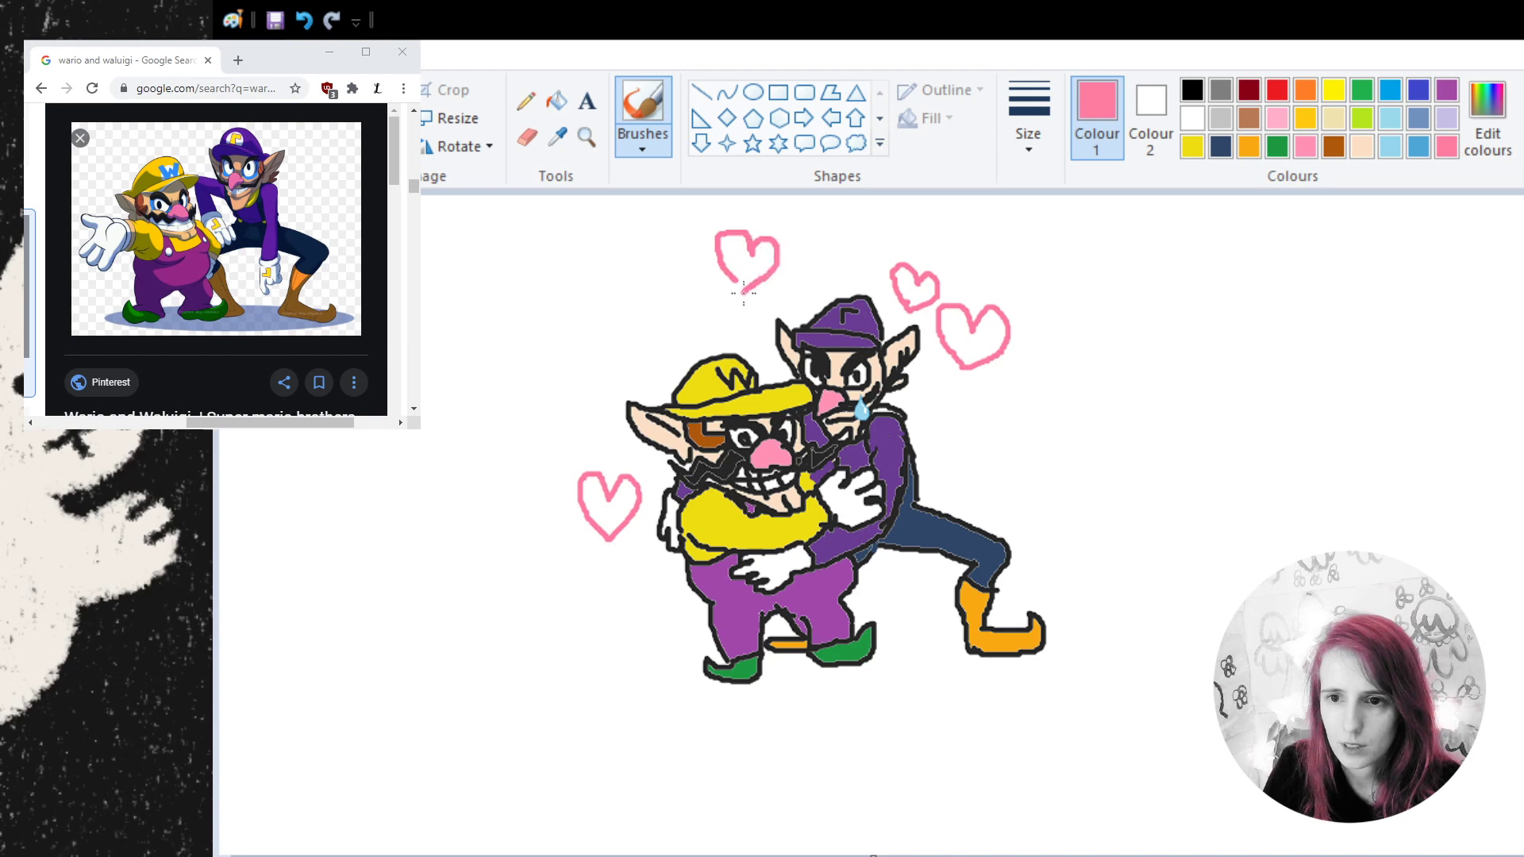
{"action": "mouse_move", "coordinate": [665, 328]}
{"action": "left_mouse_down"}
{"action": "mouse_move", "coordinate": [651, 311]}
{"action": "mouse_move", "coordinate": [673, 291]}
{"action": "mouse_move", "coordinate": [699, 313]}
{"action": "mouse_move", "coordinate": [674, 329]}
{"action": "left_mouse_up"}
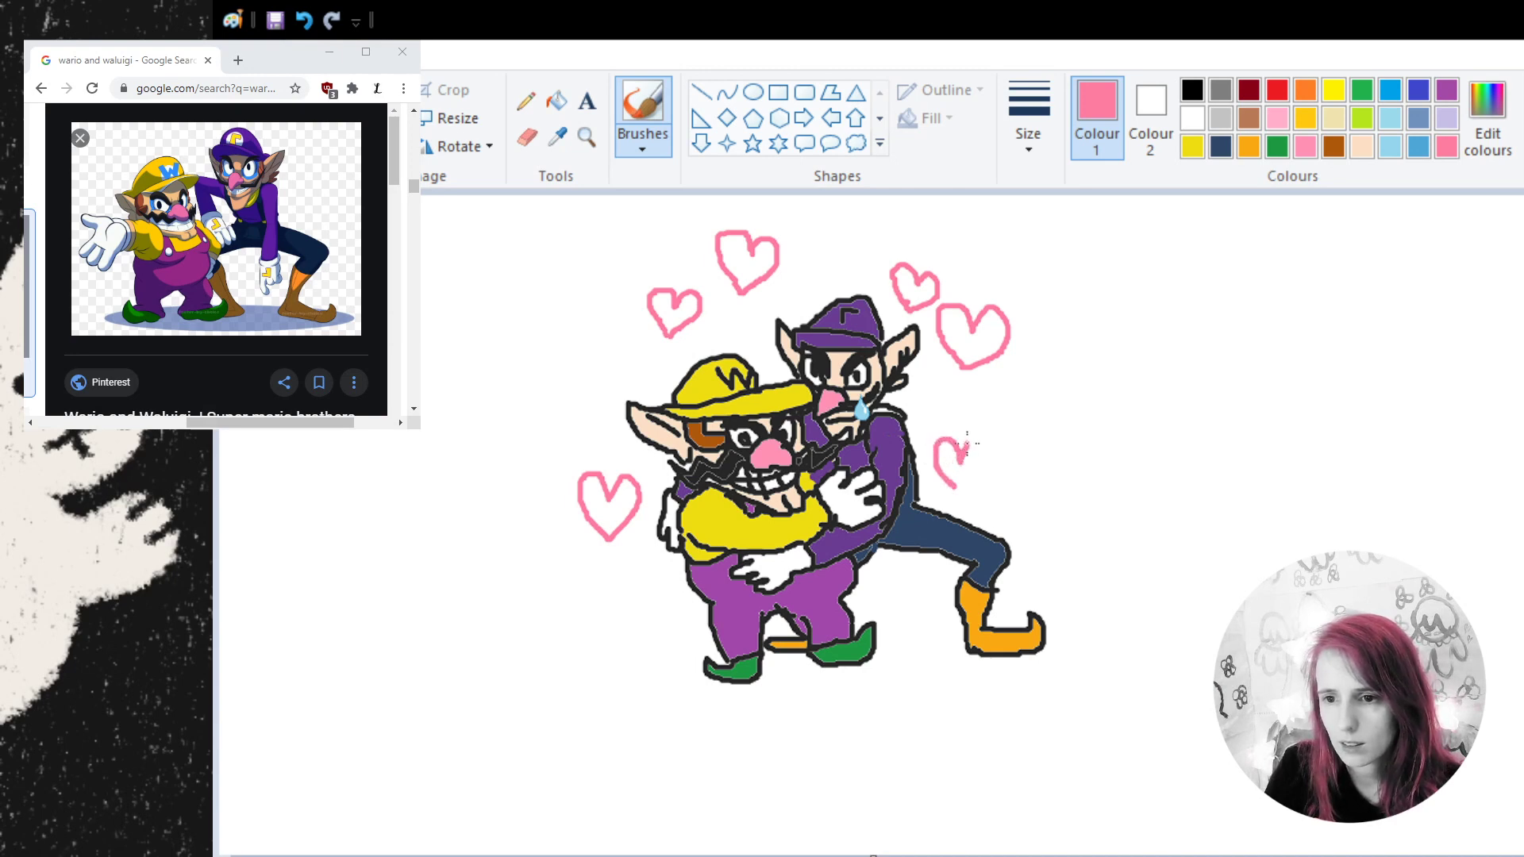
{"action": "mouse_move", "coordinate": [967, 443]}
{"action": "left_mouse_down"}
{"action": "mouse_move", "coordinate": [994, 461]}
{"action": "mouse_move", "coordinate": [959, 492]}
{"action": "left_mouse_up"}
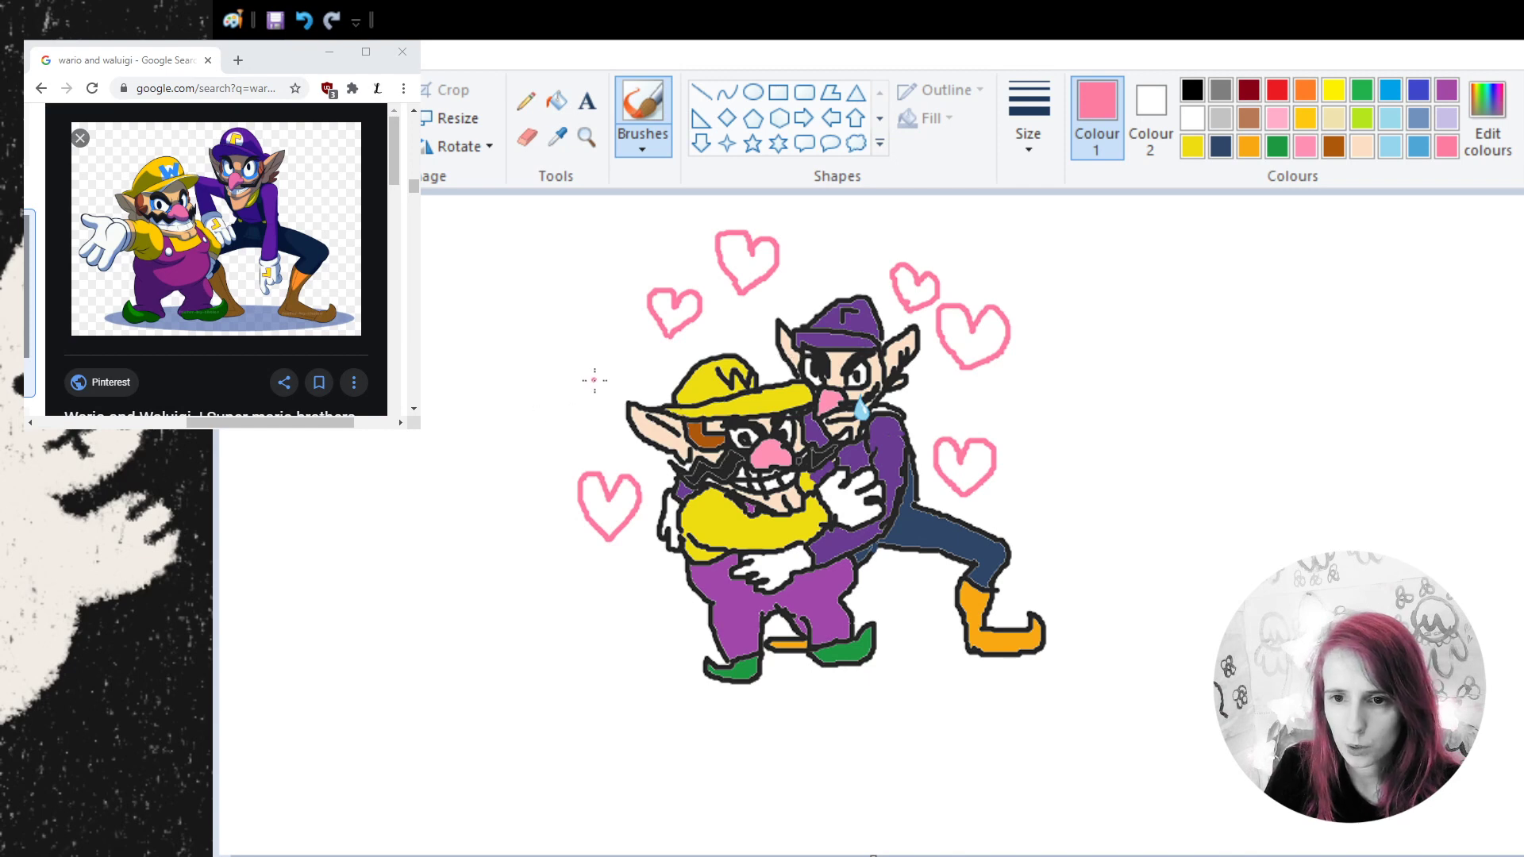
{"action": "left_click", "coordinate": [304, 19]}
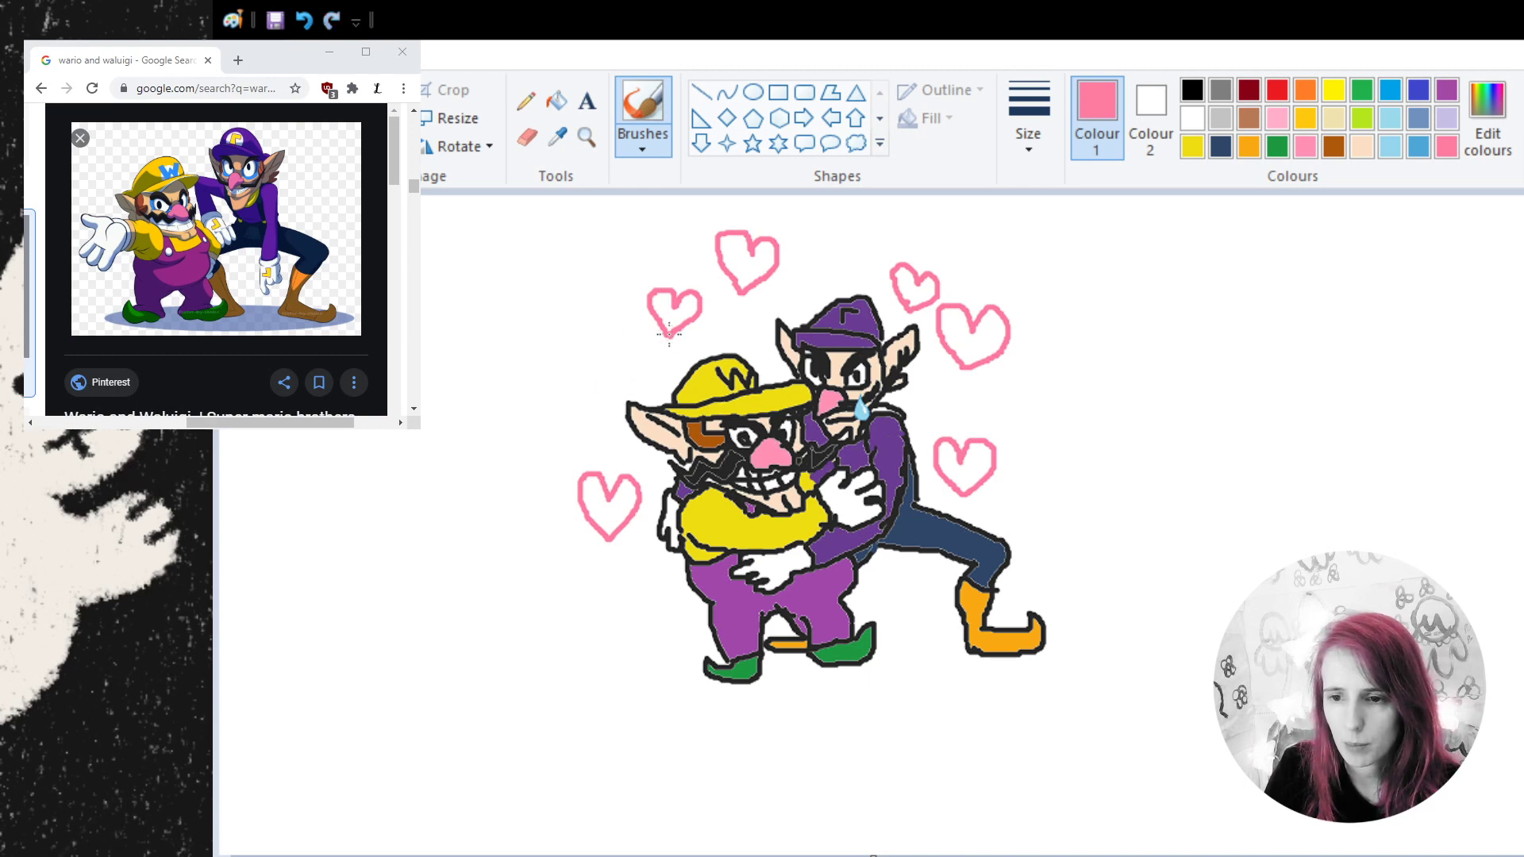
{"action": "mouse_move", "coordinate": [917, 614]}
{"action": "left_mouse_down"}
{"action": "mouse_move", "coordinate": [900, 590]}
{"action": "mouse_move", "coordinate": [923, 612]}
{"action": "left_mouse_up"}
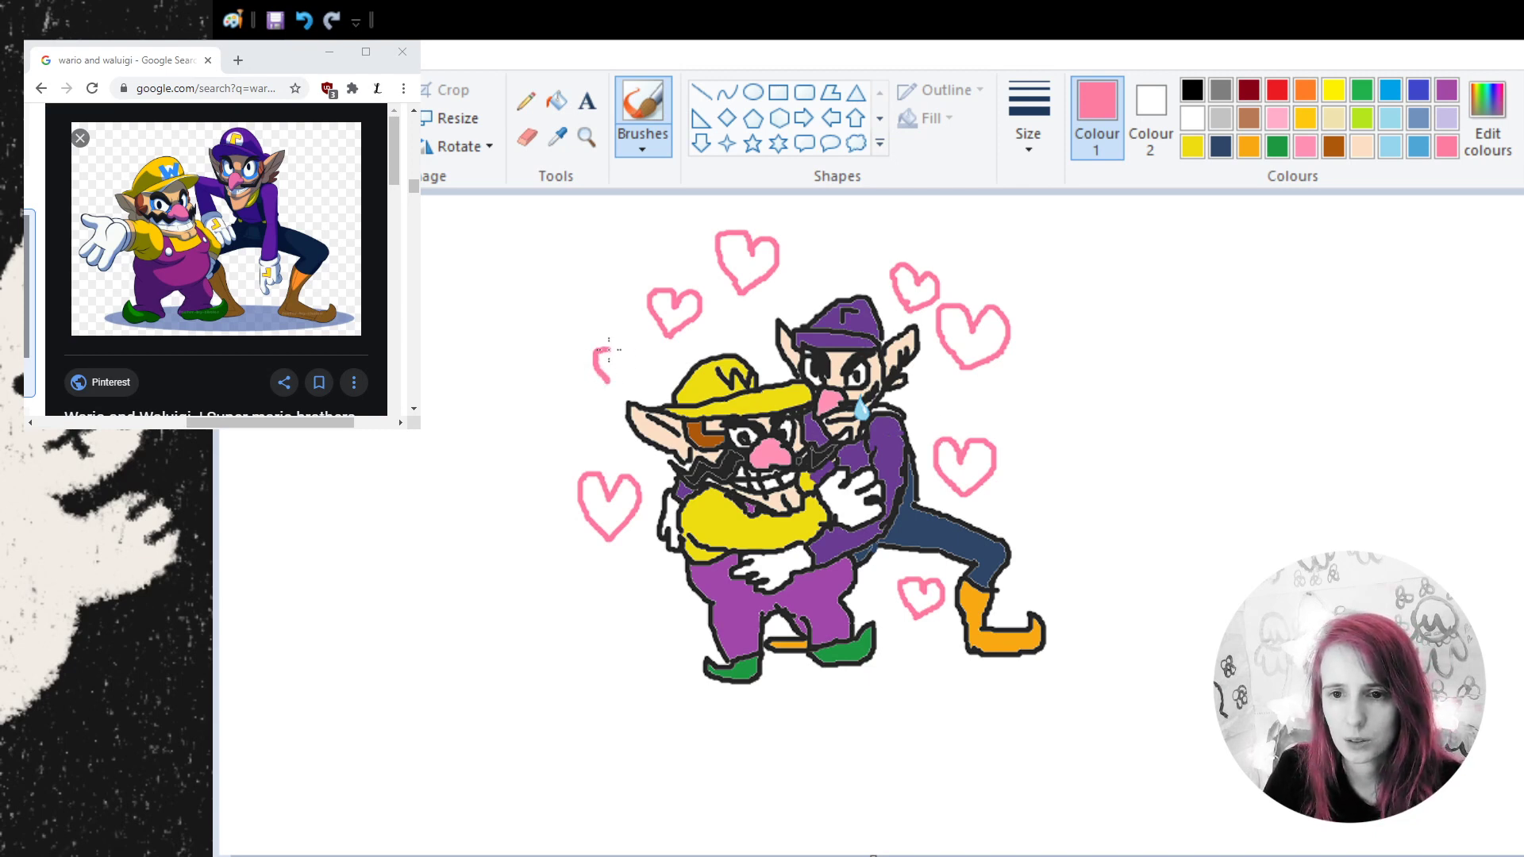
{"action": "mouse_move", "coordinate": [634, 349]}
{"action": "left_mouse_down"}
{"action": "mouse_move", "coordinate": [630, 375]}
{"action": "mouse_move", "coordinate": [598, 386]}
{"action": "left_mouse_up"}
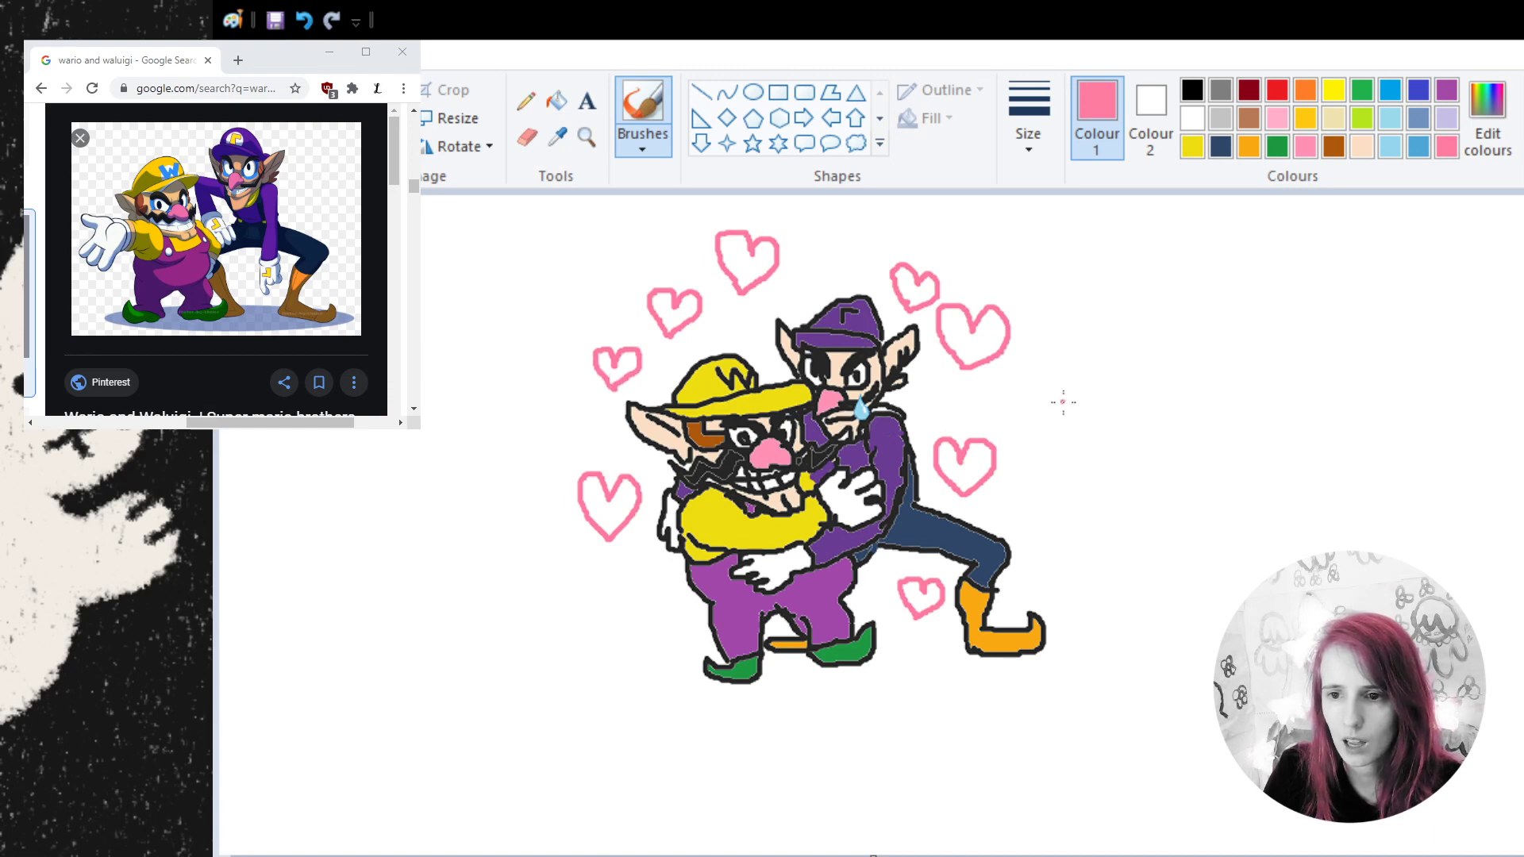
{"action": "mouse_move", "coordinate": [1033, 447]}
{"action": "left_mouse_down"}
{"action": "mouse_move", "coordinate": [1014, 426]}
{"action": "mouse_move", "coordinate": [1072, 416]}
{"action": "mouse_move", "coordinate": [1057, 446]}
{"action": "left_mouse_up"}
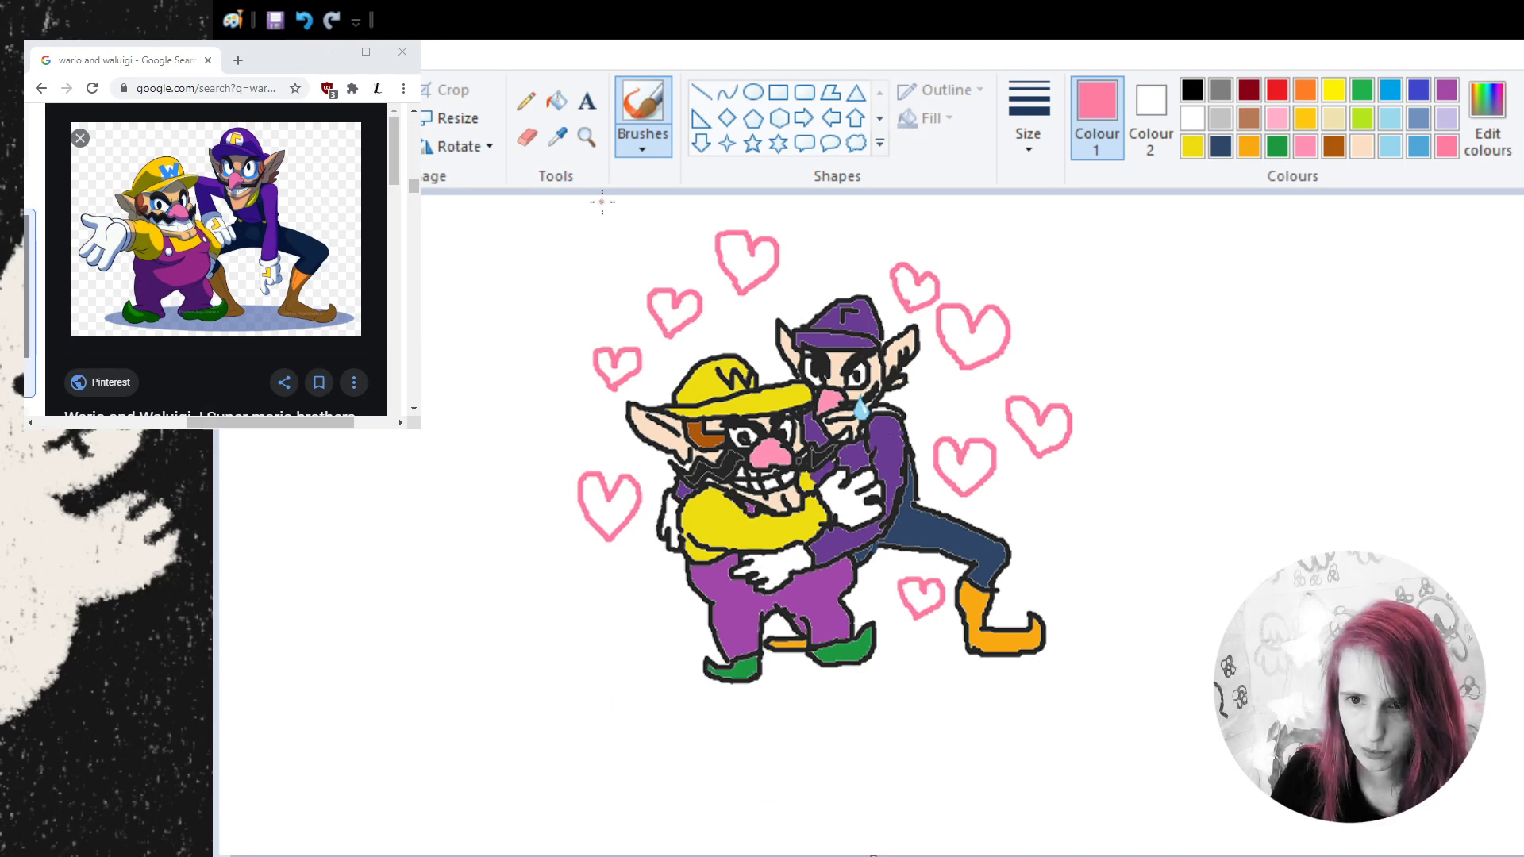
- Handwrite the caption "we gay" in pink with the brush below the characters' feet
{"action": "left_click", "coordinate": [586, 136]}
{"action": "left_click", "coordinate": [858, 813]}
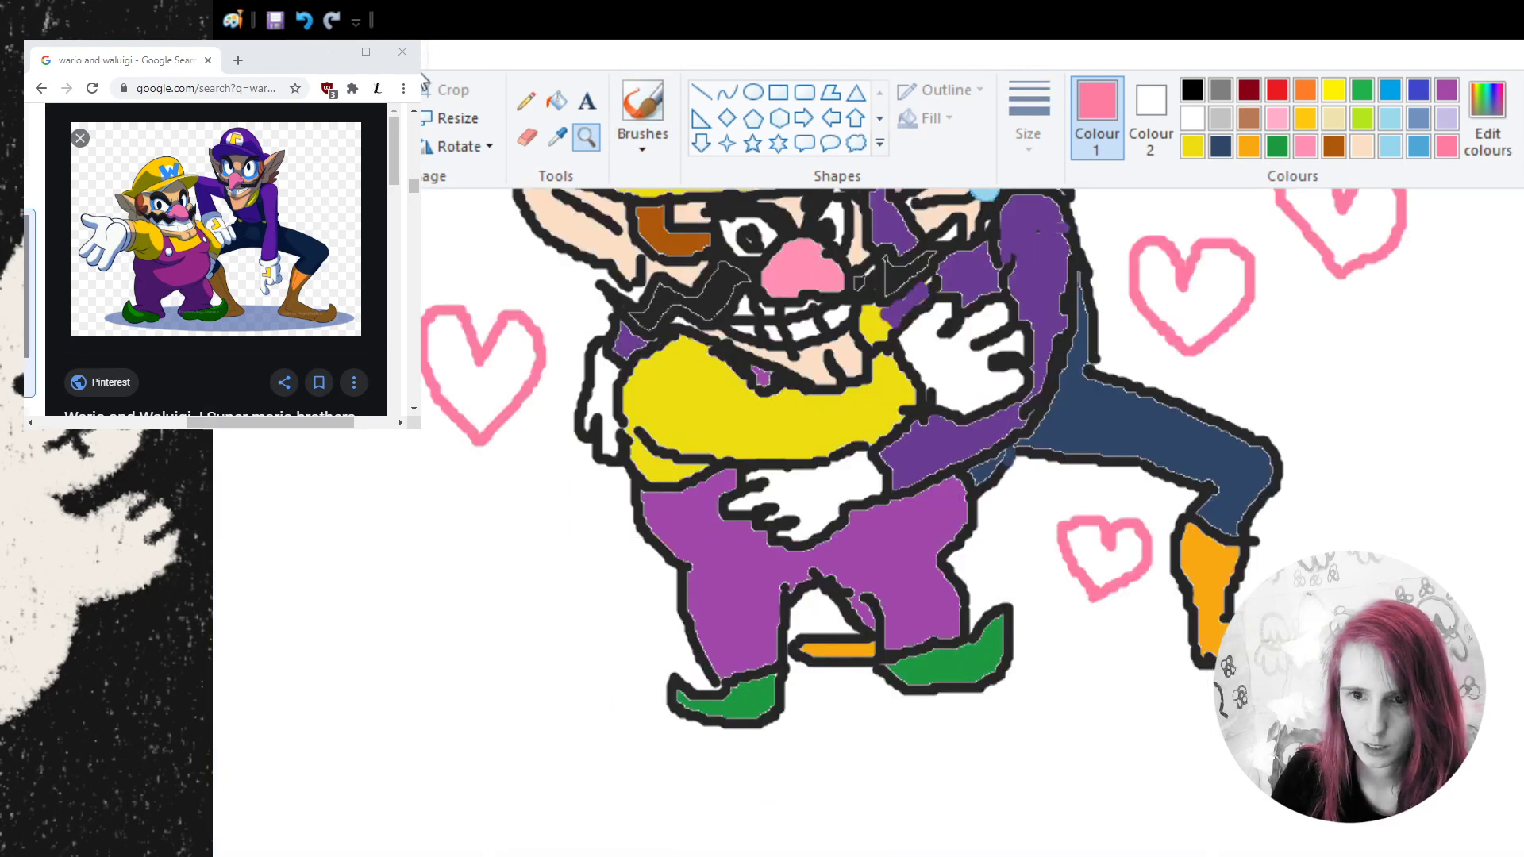
{"action": "left_click", "coordinate": [641, 107]}
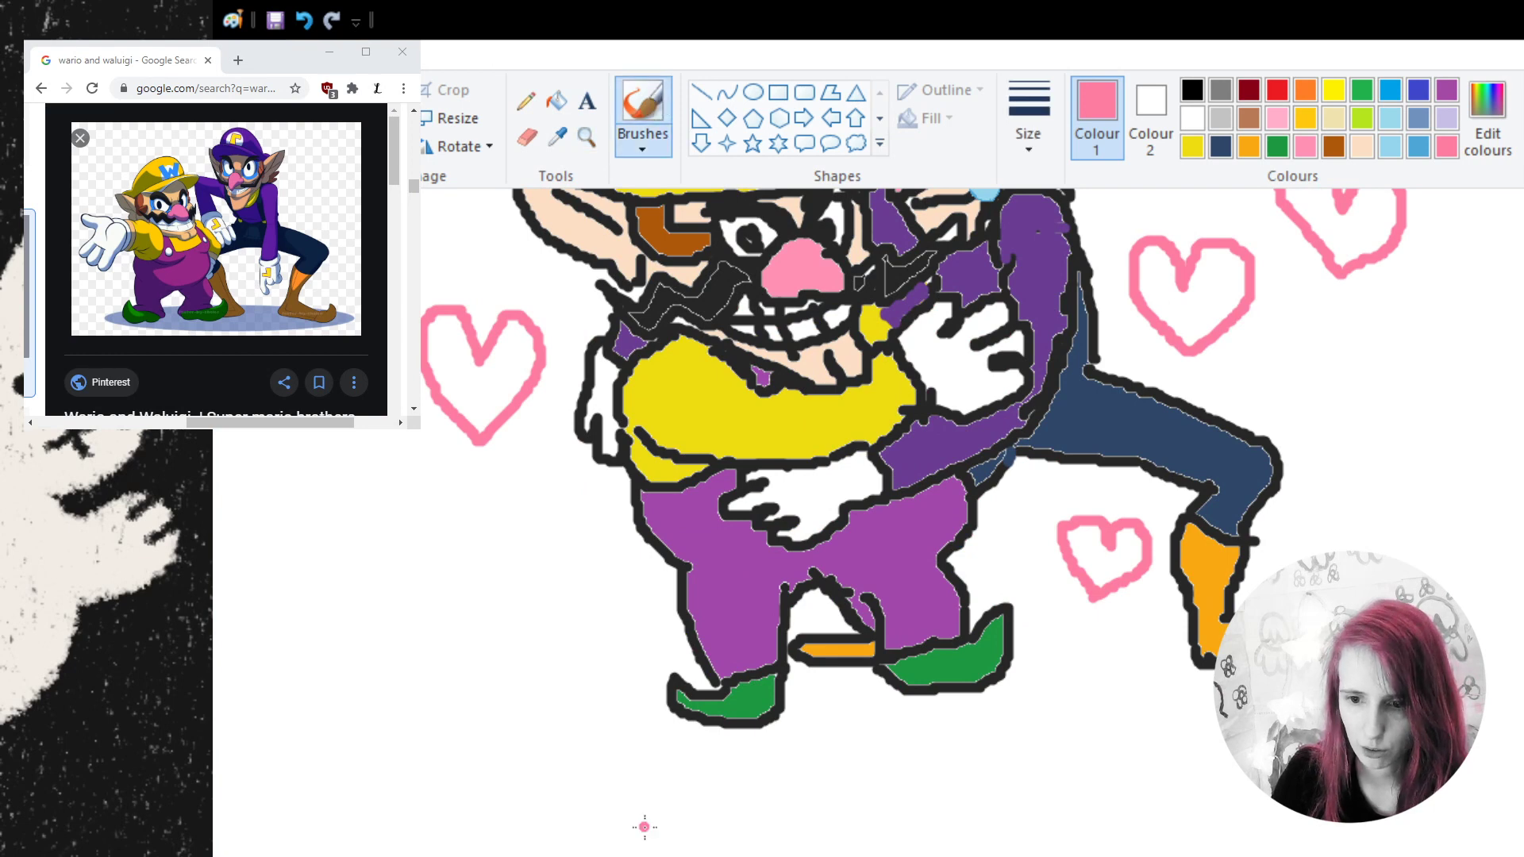
{"action": "mouse_move", "coordinate": [546, 786]}
{"action": "left_mouse_down"}
{"action": "mouse_move", "coordinate": [573, 831]}
{"action": "mouse_move", "coordinate": [587, 807]}
{"action": "mouse_move", "coordinate": [610, 832]}
{"action": "mouse_move", "coordinate": [629, 785]}
{"action": "mouse_move", "coordinate": [681, 810]}
{"action": "mouse_move", "coordinate": [659, 781]}
{"action": "mouse_move", "coordinate": [638, 826]}
{"action": "mouse_move", "coordinate": [691, 829]}
{"action": "left_mouse_up"}
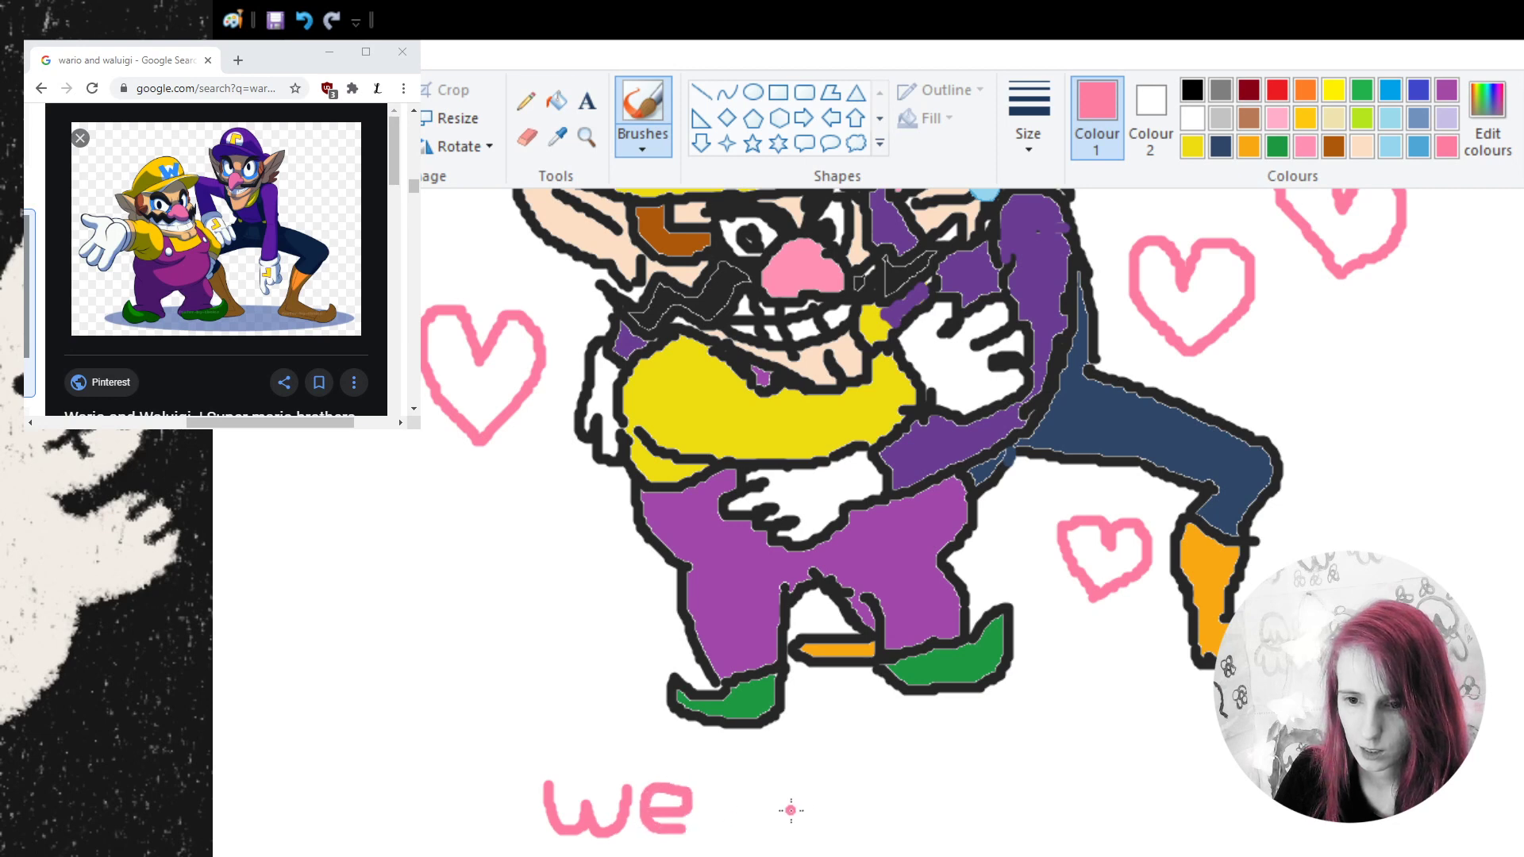
{"action": "mouse_move", "coordinate": [858, 789]}
{"action": "left_mouse_down"}
{"action": "mouse_move", "coordinate": [823, 811]}
{"action": "mouse_move", "coordinate": [853, 830]}
{"action": "mouse_move", "coordinate": [857, 793]}
{"action": "mouse_move", "coordinate": [868, 849]}
{"action": "mouse_move", "coordinate": [842, 851]}
{"action": "left_mouse_up"}
{"action": "mouse_move", "coordinate": [924, 786]}
{"action": "left_mouse_down"}
{"action": "mouse_move", "coordinate": [891, 824]}
{"action": "mouse_move", "coordinate": [941, 786]}
{"action": "mouse_move", "coordinate": [944, 827]}
{"action": "mouse_move", "coordinate": [999, 826]}
{"action": "mouse_move", "coordinate": [1008, 782]}
{"action": "mouse_move", "coordinate": [1014, 849]}
{"action": "left_mouse_up"}
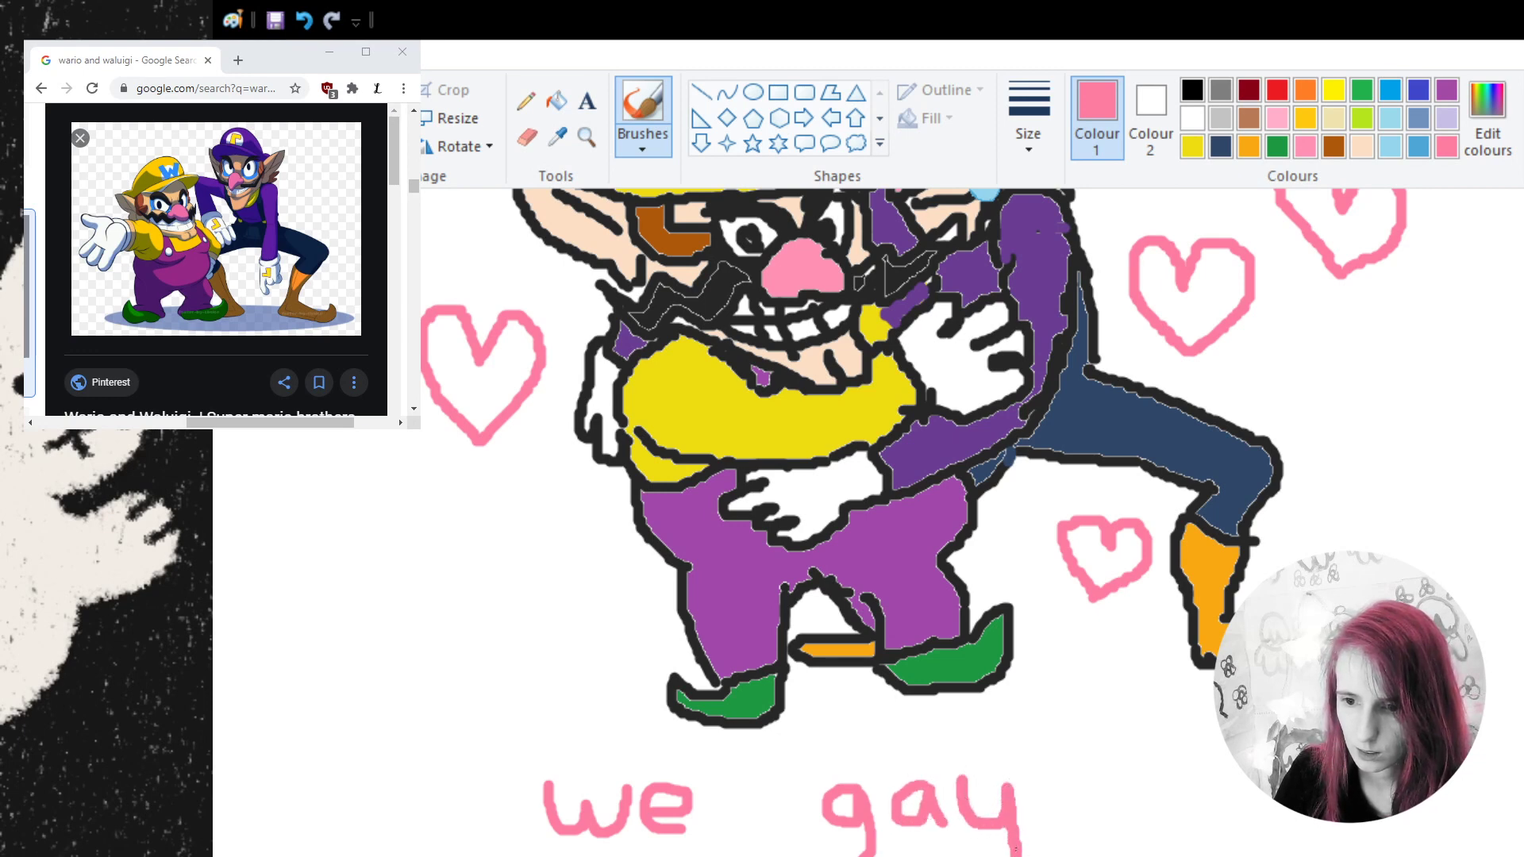
- Handwrite a second caption line, "keep scrolling", in pink with the brush below "we gay"
{"action": "scroll", "coordinate": [698, 714], "scroll_direction": "down", "scroll_amount": 1}
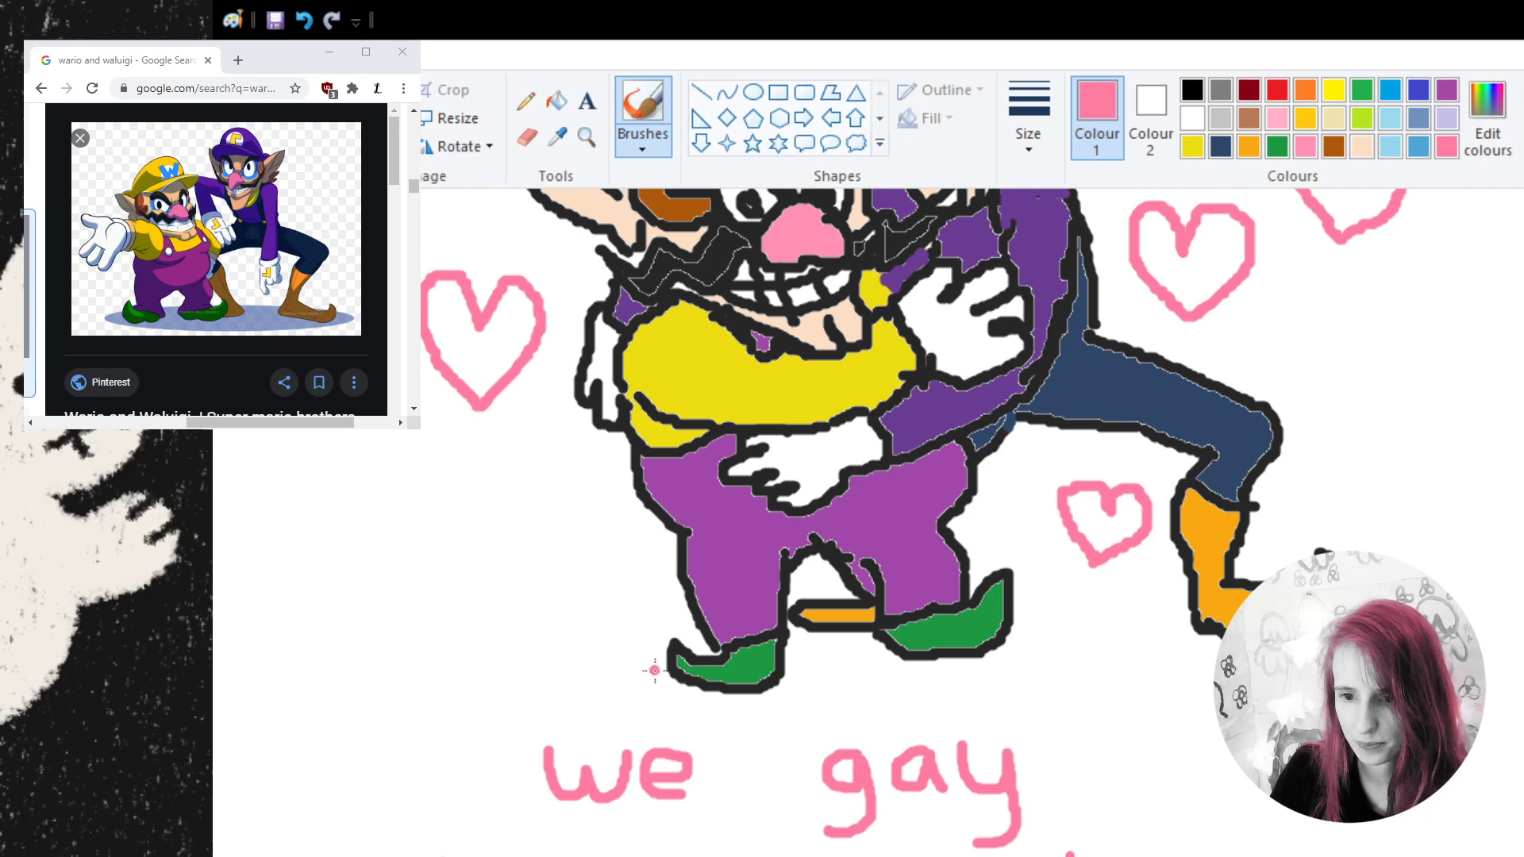
{"action": "left_click", "coordinate": [587, 136]}
{"action": "right_click", "coordinate": [716, 295]}
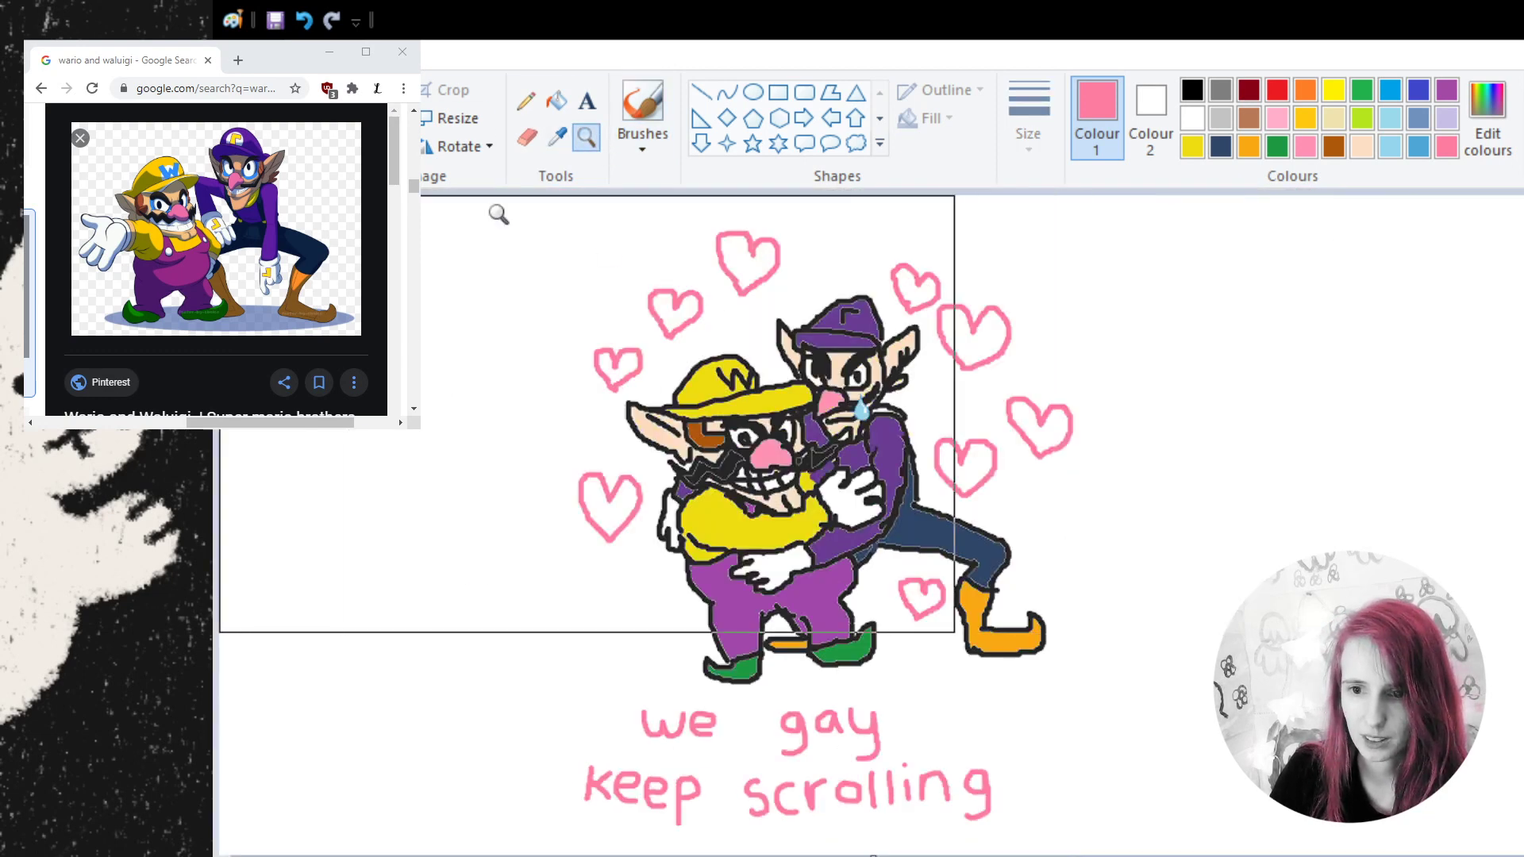
- Move both caption lines up and to the right beneath the characters' feet, and shift "keep scrolling" back left to centre it
{"action": "right_click", "coordinate": [703, 658]}
{"action": "mouse_move", "coordinate": [554, 686]}
{"action": "left_mouse_down"}
{"action": "mouse_move", "coordinate": [759, 820]}
{"action": "mouse_move", "coordinate": [659, 820]}
{"action": "mouse_move", "coordinate": [622, 721]}
{"action": "mouse_move", "coordinate": [877, 848]}
{"action": "mouse_move", "coordinate": [1006, 856]}
{"action": "left_mouse_up"}
{"action": "left_click_drag", "start_coordinate": [859, 796], "coordinate": [955, 752]}
{"action": "left_click", "coordinate": [1226, 576]}
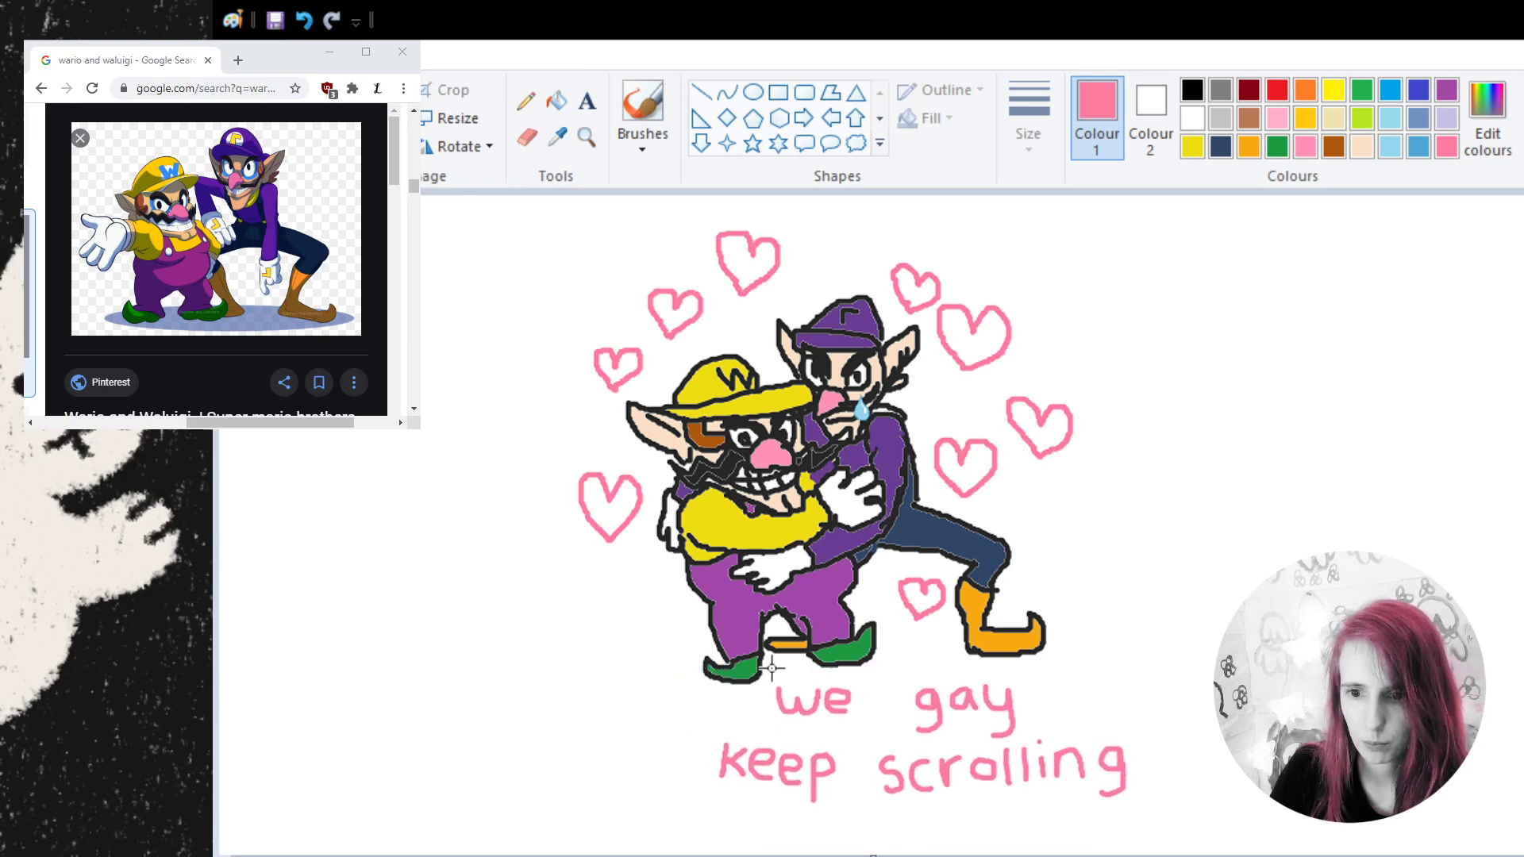
{"action": "mouse_move", "coordinate": [700, 746]}
{"action": "left_mouse_down"}
{"action": "mouse_move", "coordinate": [858, 731]}
{"action": "mouse_move", "coordinate": [992, 742]}
{"action": "mouse_move", "coordinate": [1061, 722]}
{"action": "mouse_move", "coordinate": [963, 834]}
{"action": "mouse_move", "coordinate": [663, 727]}
{"action": "left_mouse_up"}
{"action": "left_click_drag", "start_coordinate": [853, 788], "coordinate": [778, 776]}
{"action": "left_click", "coordinate": [1170, 493]}
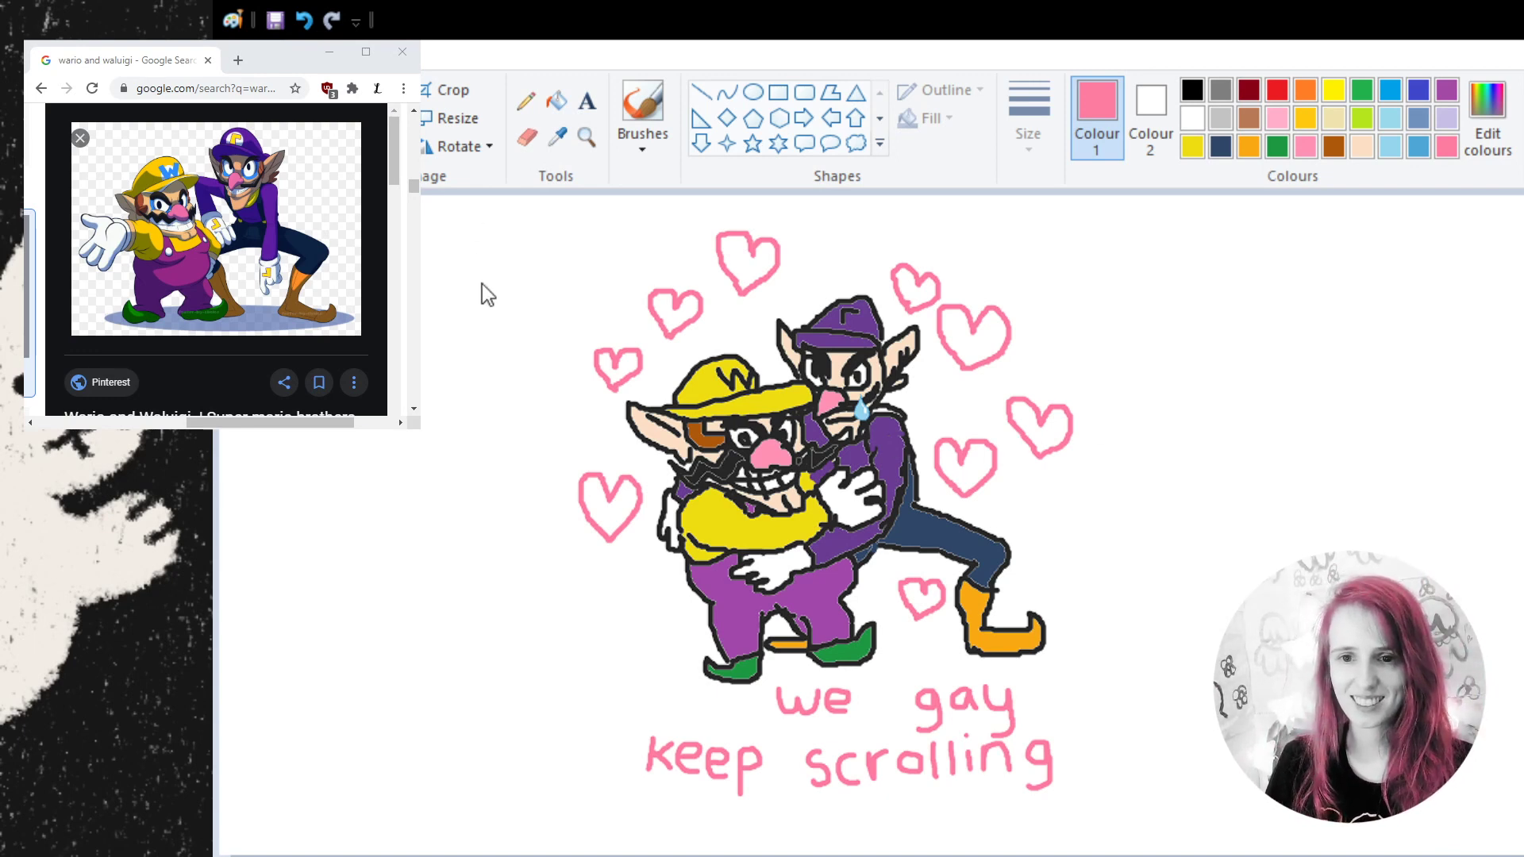
- Nudge the whole drawing slightly down and to the right, and clear the entire canvas for a new drawing
{"action": "left_click_drag", "start_coordinate": [862, 369], "coordinate": [866, 376]}
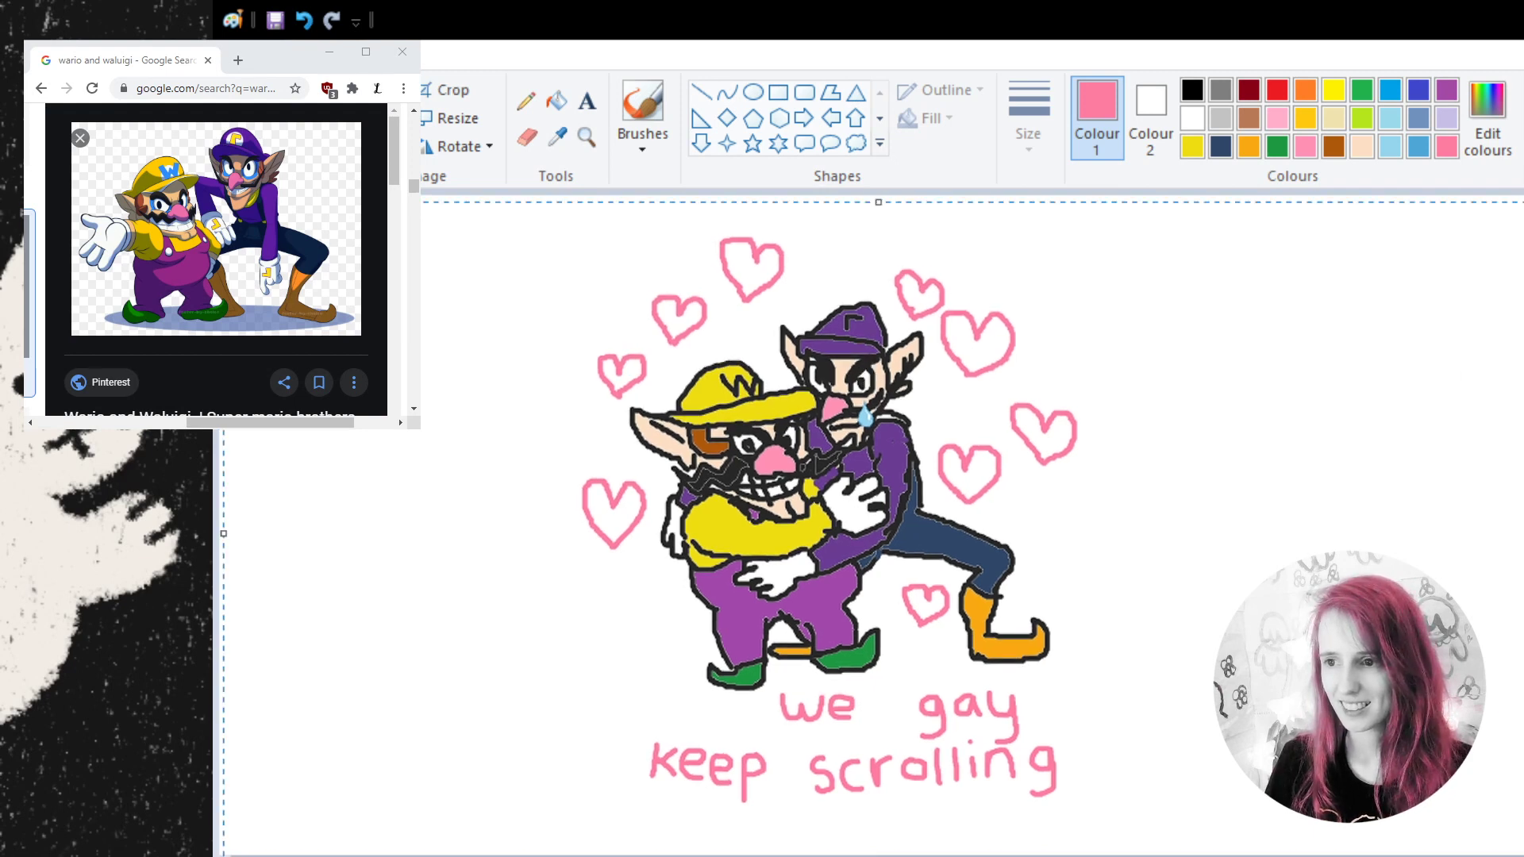
{"action": "key", "text": "Escape"}
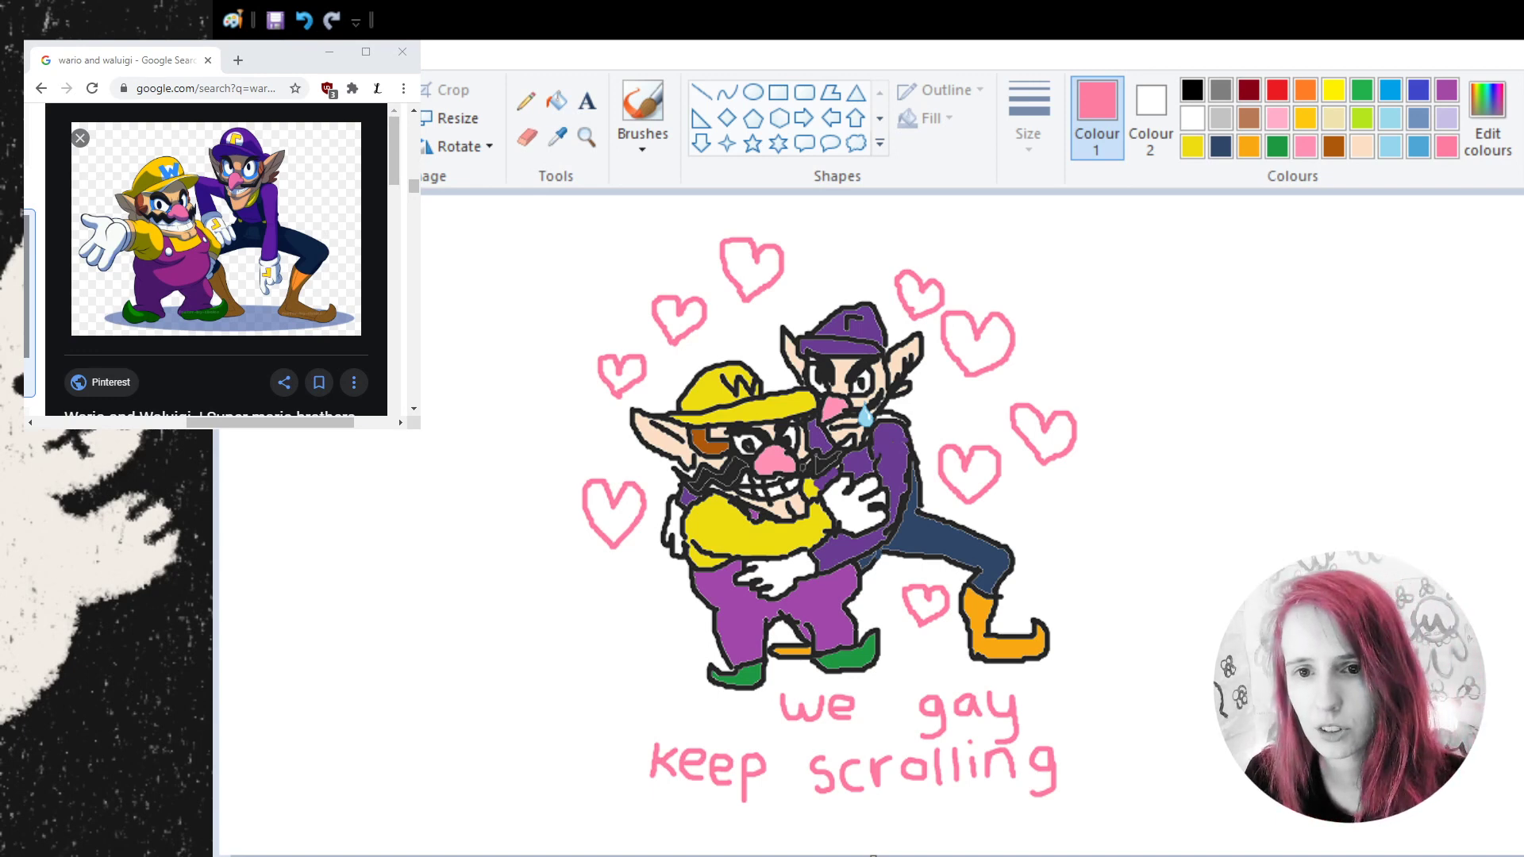
{"action": "key", "text": "ctrl+a"}
{"action": "key", "text": "Delete"}
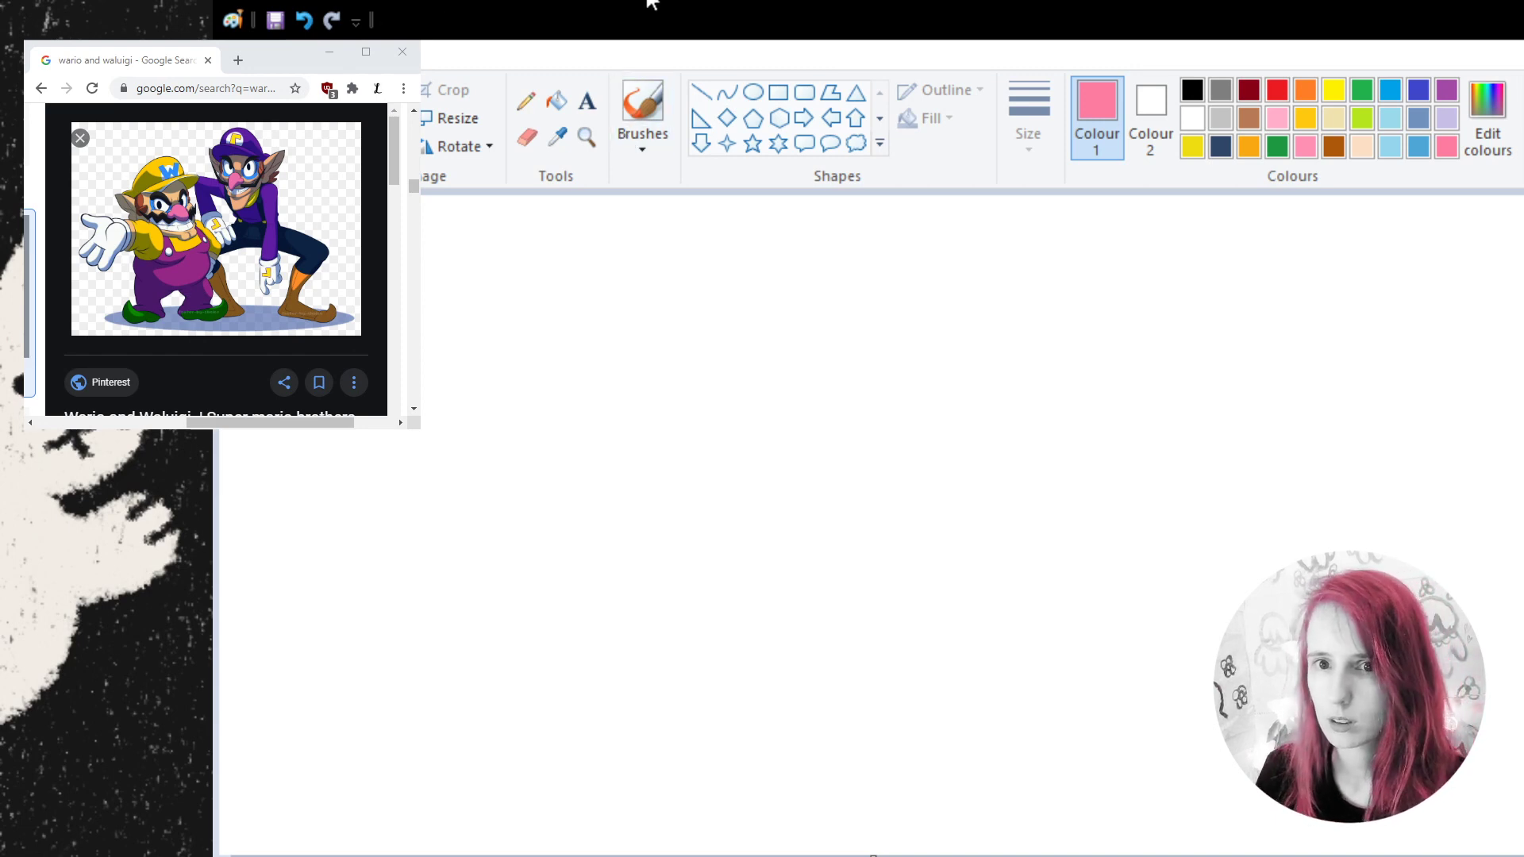
- Brush the outline of a shark's blunt head and its pointed dorsal fin in dark blue on the blank canvas
{"action": "left_click", "coordinate": [1222, 148]}
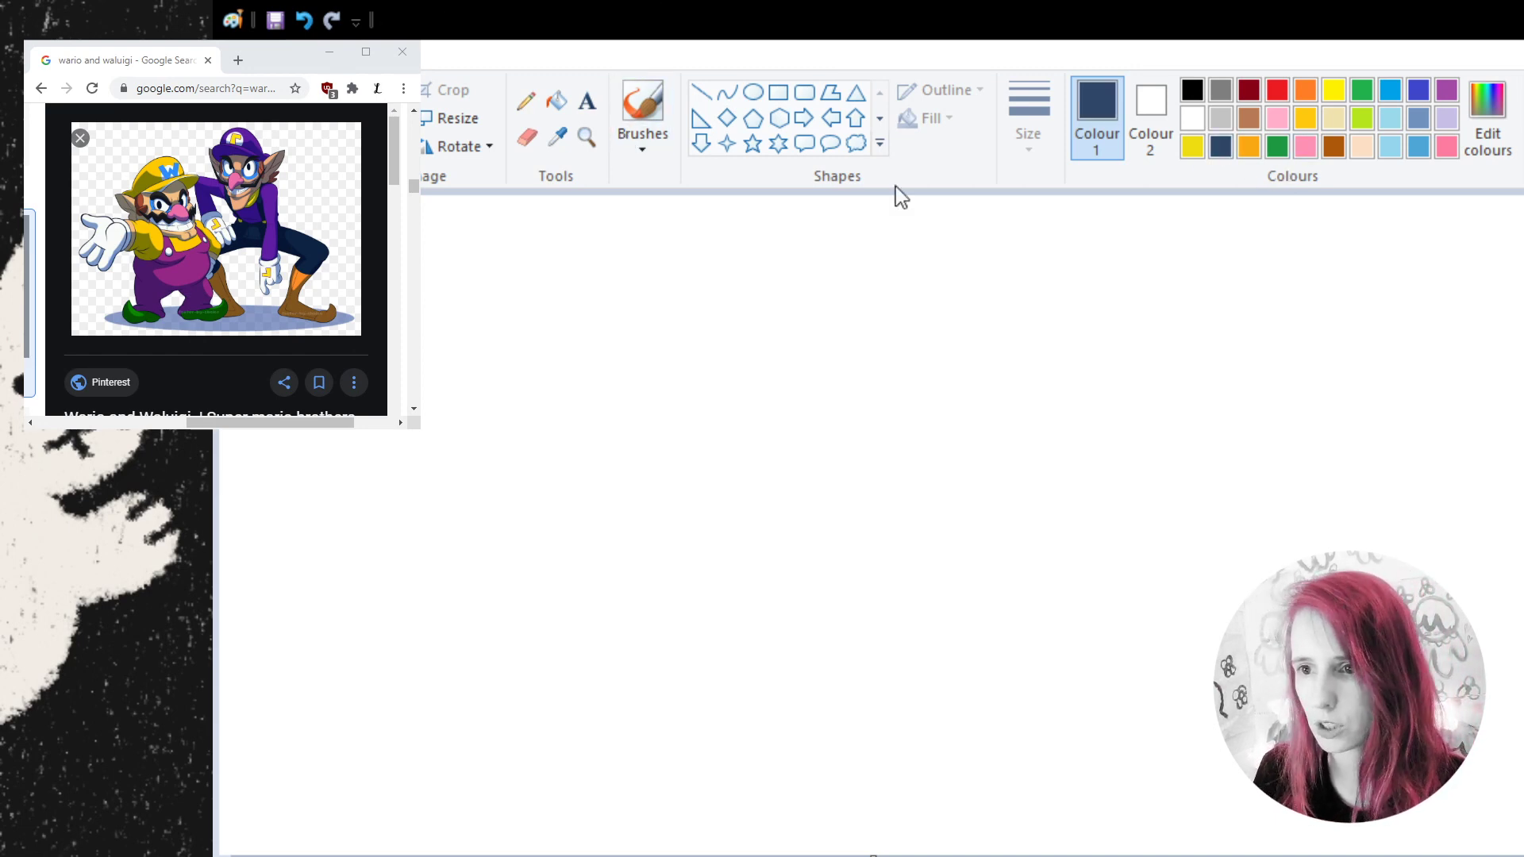
{"action": "left_click", "coordinate": [645, 111]}
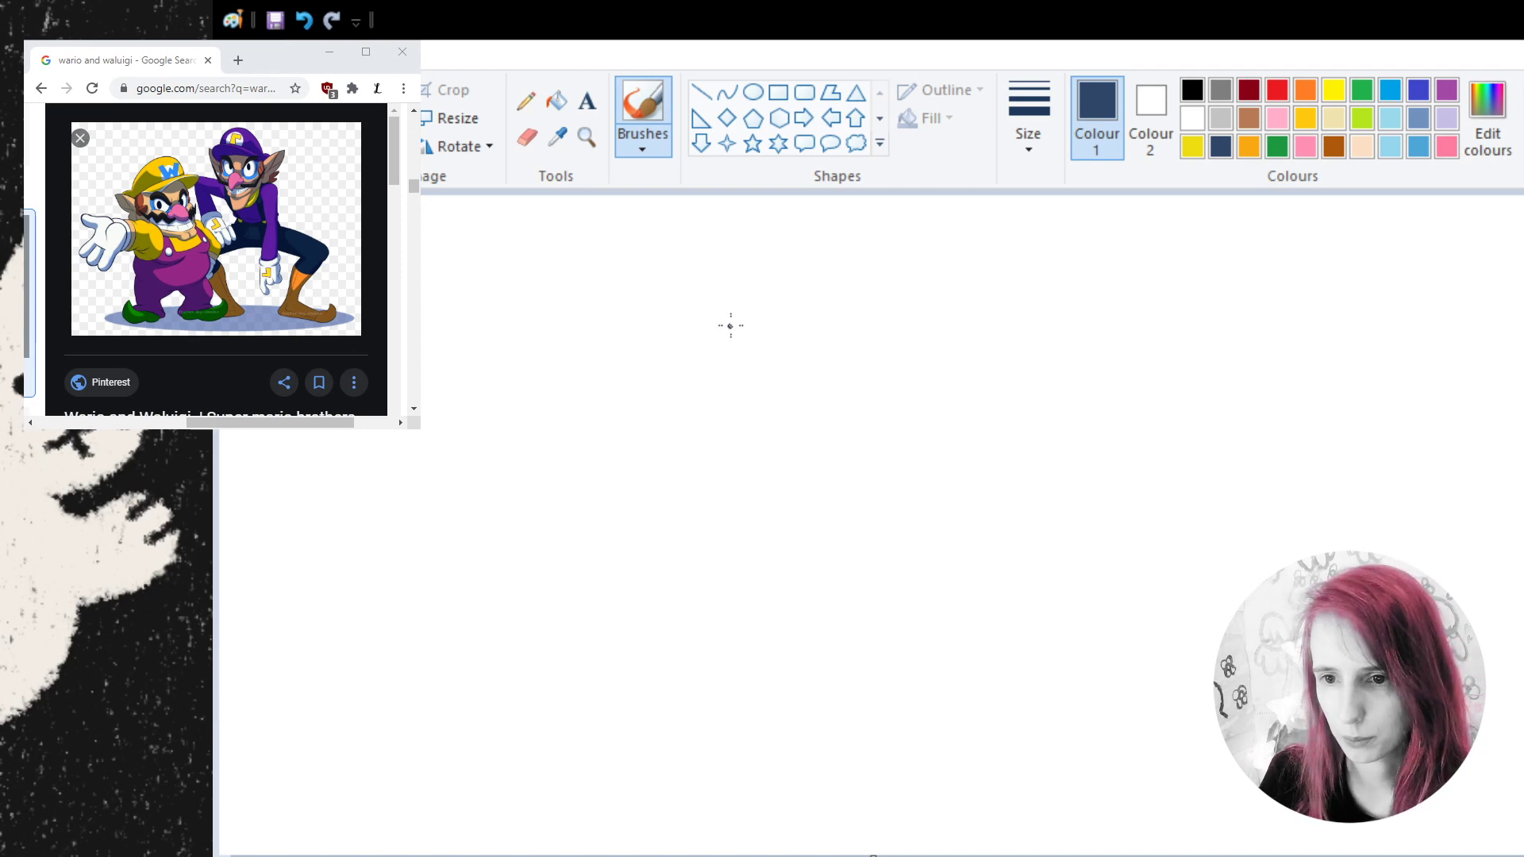
{"action": "mouse_move", "coordinate": [732, 320]}
{"action": "left_mouse_down"}
{"action": "mouse_move", "coordinate": [685, 262]}
{"action": "mouse_move", "coordinate": [510, 243]}
{"action": "mouse_move", "coordinate": [503, 294]}
{"action": "mouse_move", "coordinate": [582, 374]}
{"action": "left_mouse_up"}
{"action": "mouse_move", "coordinate": [729, 319]}
{"action": "left_mouse_down"}
{"action": "mouse_move", "coordinate": [788, 293]}
{"action": "mouse_move", "coordinate": [804, 306]}
{"action": "mouse_move", "coordinate": [782, 371]}
{"action": "left_mouse_up"}
{"action": "key", "text": "ctrl+z"}
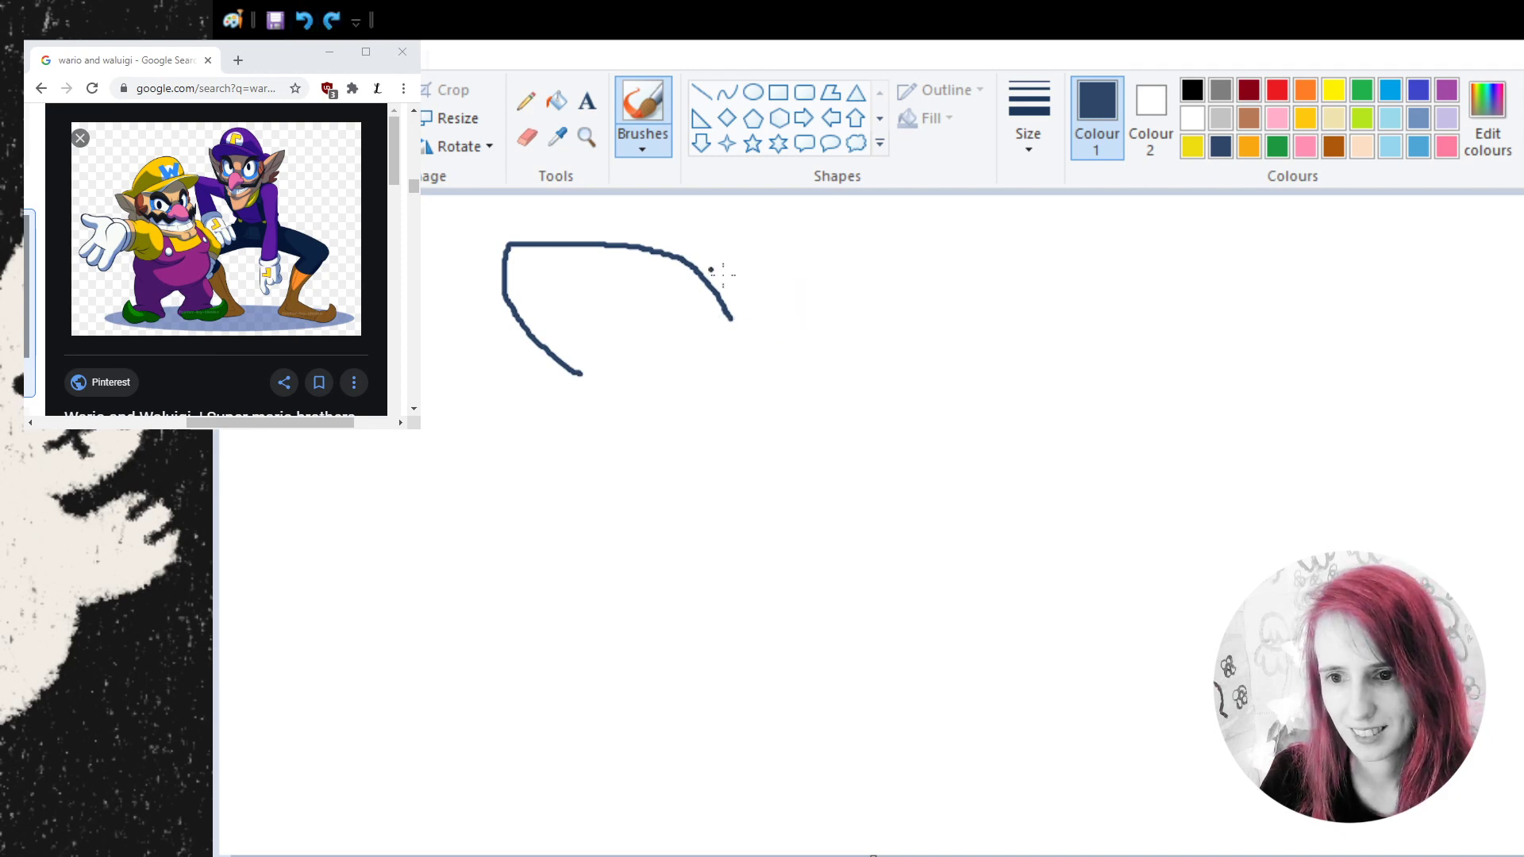
{"action": "mouse_move", "coordinate": [731, 316]}
{"action": "left_mouse_down"}
{"action": "mouse_move", "coordinate": [849, 310]}
{"action": "mouse_move", "coordinate": [803, 361]}
{"action": "left_mouse_up"}
- Brush an oval open mouth with jagged upper and lower teeth inside the shark's head, and dot an eye above it
{"action": "mouse_move", "coordinate": [527, 272]}
{"action": "left_mouse_down"}
{"action": "mouse_move", "coordinate": [644, 271]}
{"action": "mouse_move", "coordinate": [680, 323]}
{"action": "mouse_move", "coordinate": [582, 334]}
{"action": "mouse_move", "coordinate": [524, 274]}
{"action": "mouse_move", "coordinate": [539, 268]}
{"action": "mouse_move", "coordinate": [548, 287]}
{"action": "mouse_move", "coordinate": [560, 264]}
{"action": "mouse_move", "coordinate": [572, 293]}
{"action": "mouse_move", "coordinate": [582, 261]}
{"action": "mouse_move", "coordinate": [601, 290]}
{"action": "mouse_move", "coordinate": [629, 266]}
{"action": "left_mouse_up"}
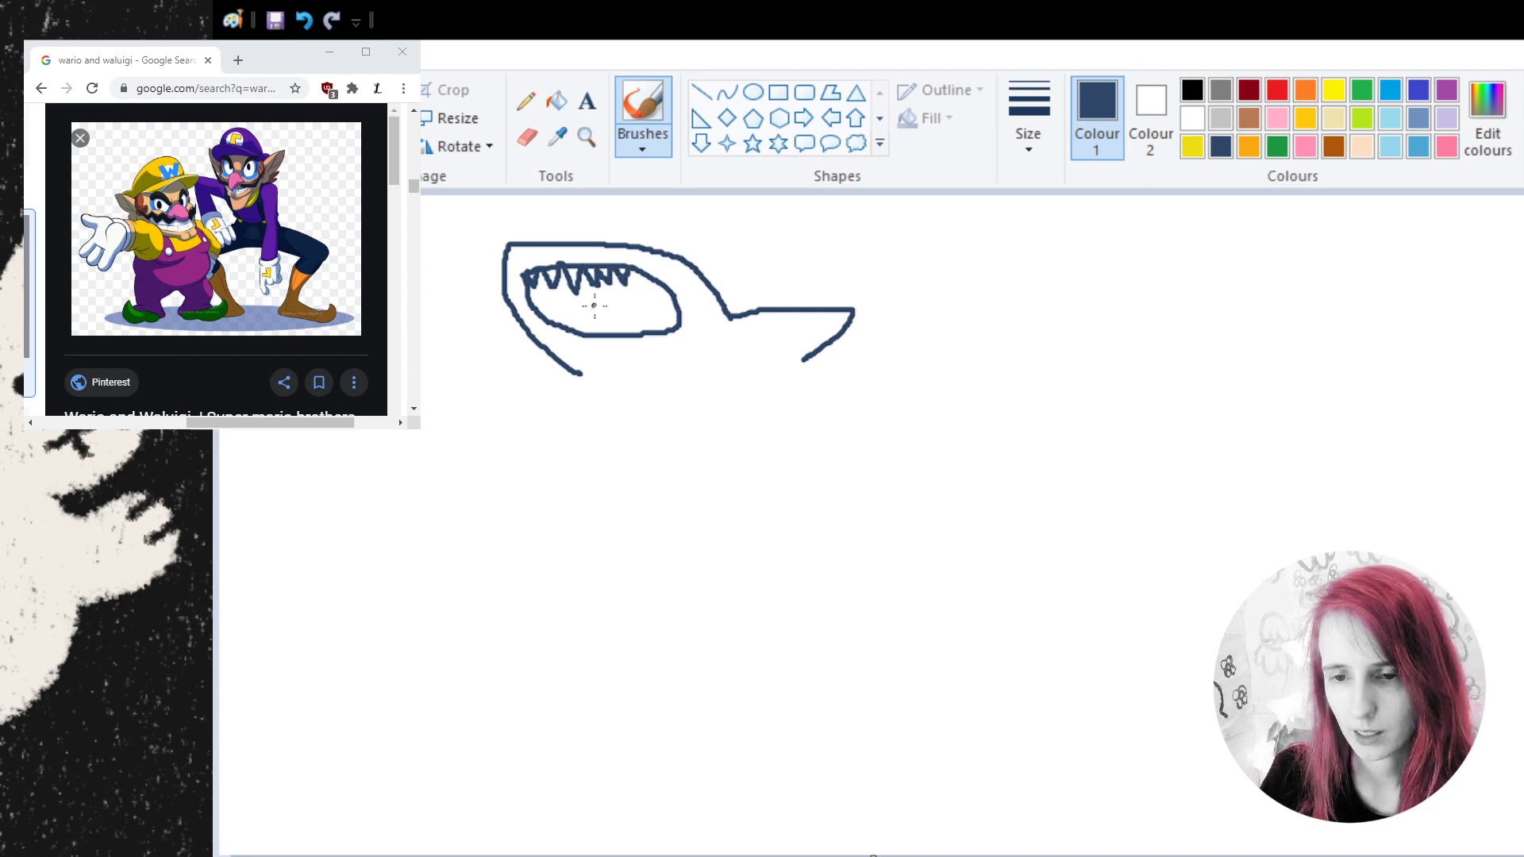
{"action": "mouse_move", "coordinate": [542, 322]}
{"action": "left_mouse_down"}
{"action": "mouse_move", "coordinate": [563, 305]}
{"action": "mouse_move", "coordinate": [571, 330]}
{"action": "mouse_move", "coordinate": [583, 312]}
{"action": "mouse_move", "coordinate": [594, 328]}
{"action": "mouse_move", "coordinate": [620, 313]}
{"action": "mouse_move", "coordinate": [628, 331]}
{"action": "mouse_move", "coordinate": [632, 317]}
{"action": "mouse_move", "coordinate": [649, 334]}
{"action": "mouse_move", "coordinate": [668, 305]}
{"action": "mouse_move", "coordinate": [673, 320]}
{"action": "left_mouse_up"}
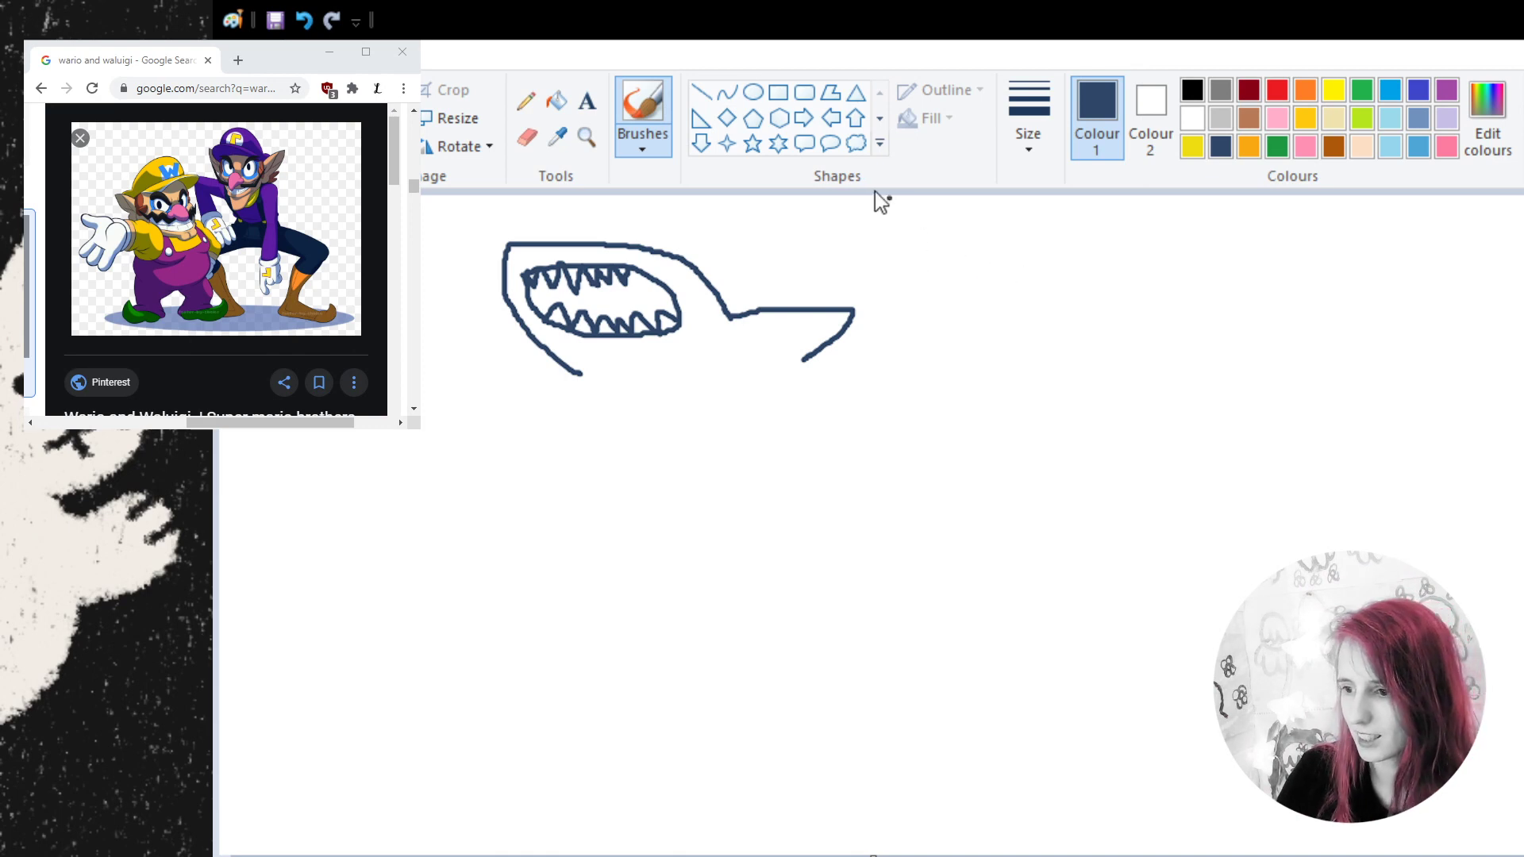
{"action": "mouse_move", "coordinate": [628, 262]}
{"action": "left_mouse_down"}
{"action": "mouse_move", "coordinate": [645, 284]}
{"action": "mouse_move", "coordinate": [651, 264]}
{"action": "left_mouse_up"}
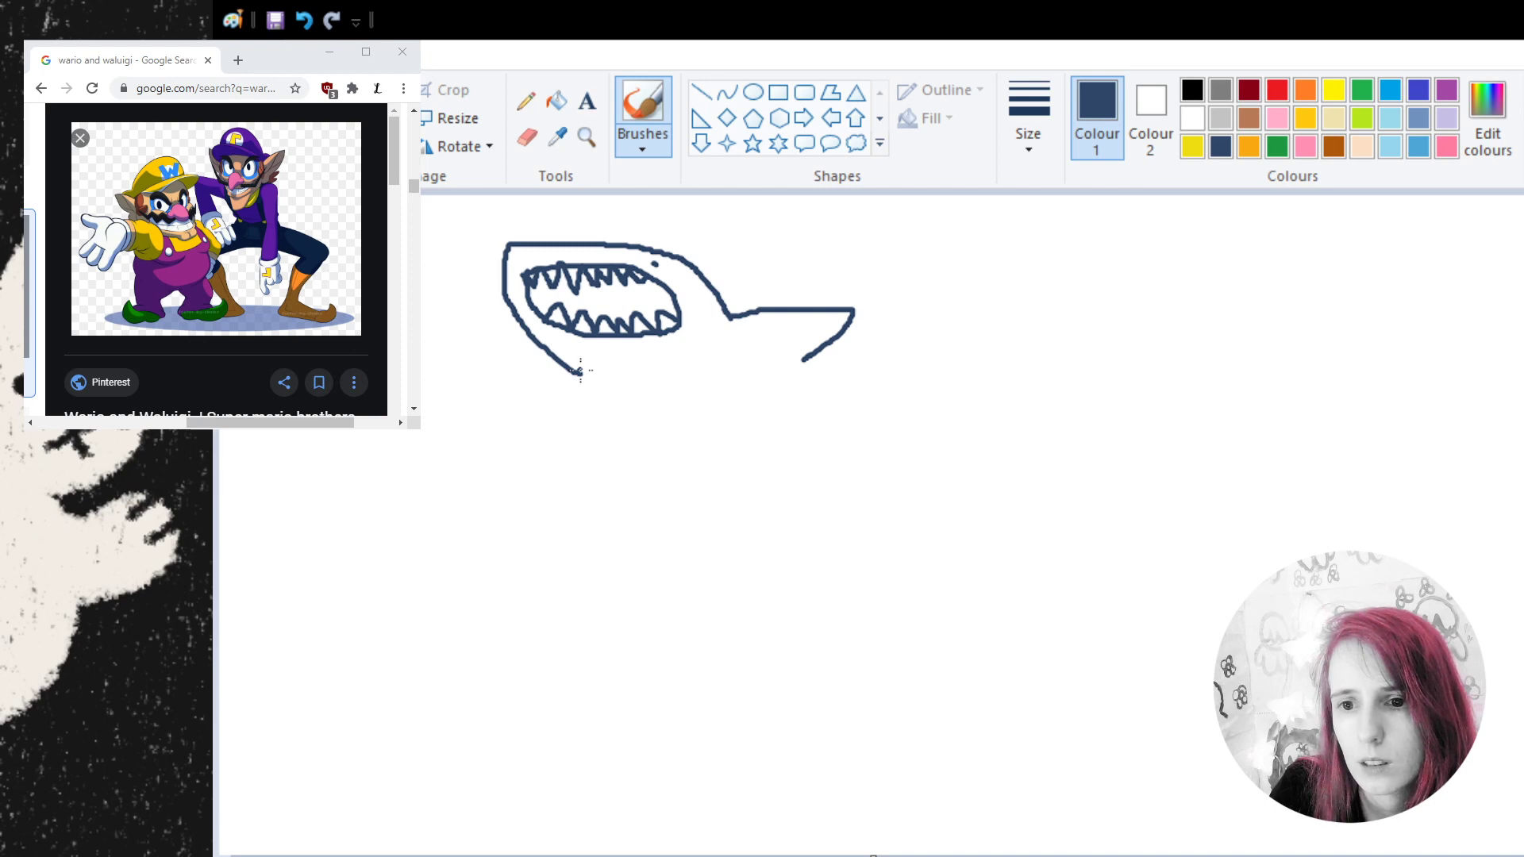
- Brush two small curved front fins, one extending from the shark's lower jaw line and one on its side
{"action": "mouse_move", "coordinate": [580, 370]}
{"action": "left_mouse_down"}
{"action": "mouse_move", "coordinate": [556, 414]}
{"action": "mouse_move", "coordinate": [597, 419]}
{"action": "left_mouse_up"}
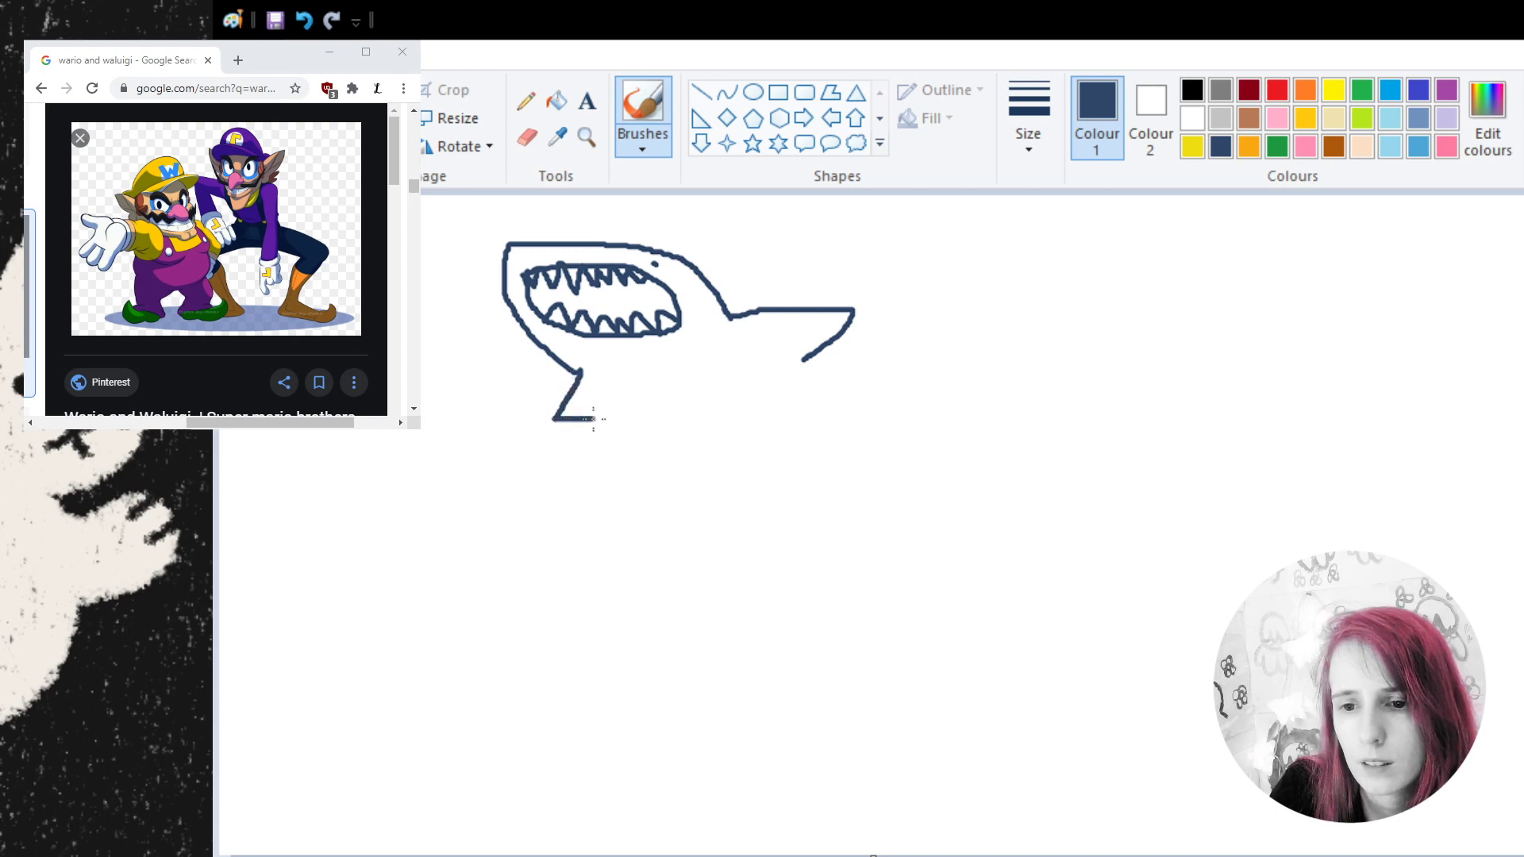
{"action": "left_click", "coordinate": [304, 20]}
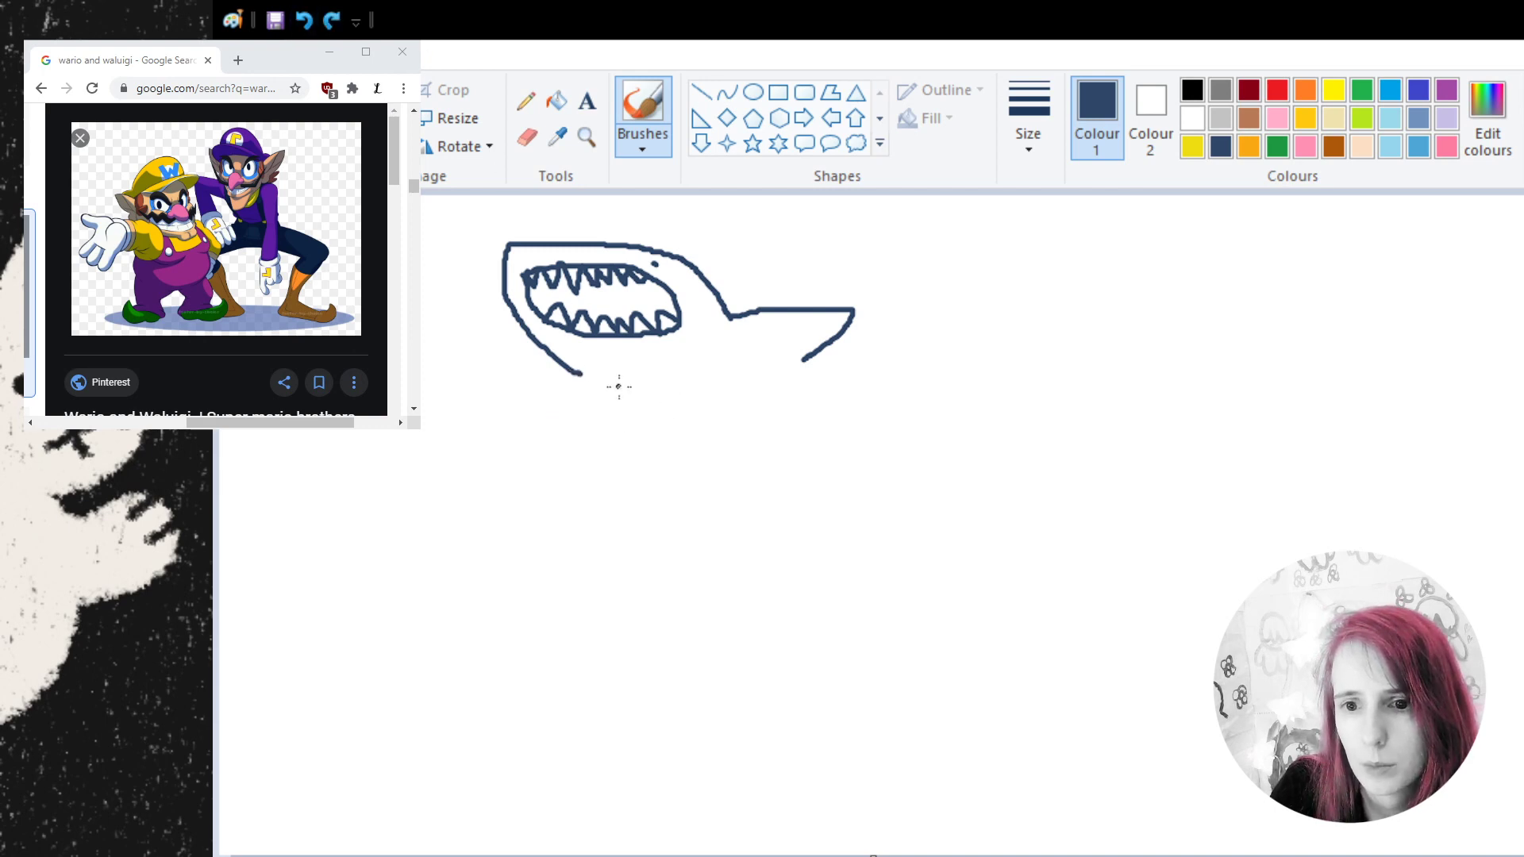
{"action": "mouse_move", "coordinate": [580, 372]}
{"action": "left_mouse_down"}
{"action": "mouse_move", "coordinate": [553, 429]}
{"action": "mouse_move", "coordinate": [584, 419]}
{"action": "left_mouse_up"}
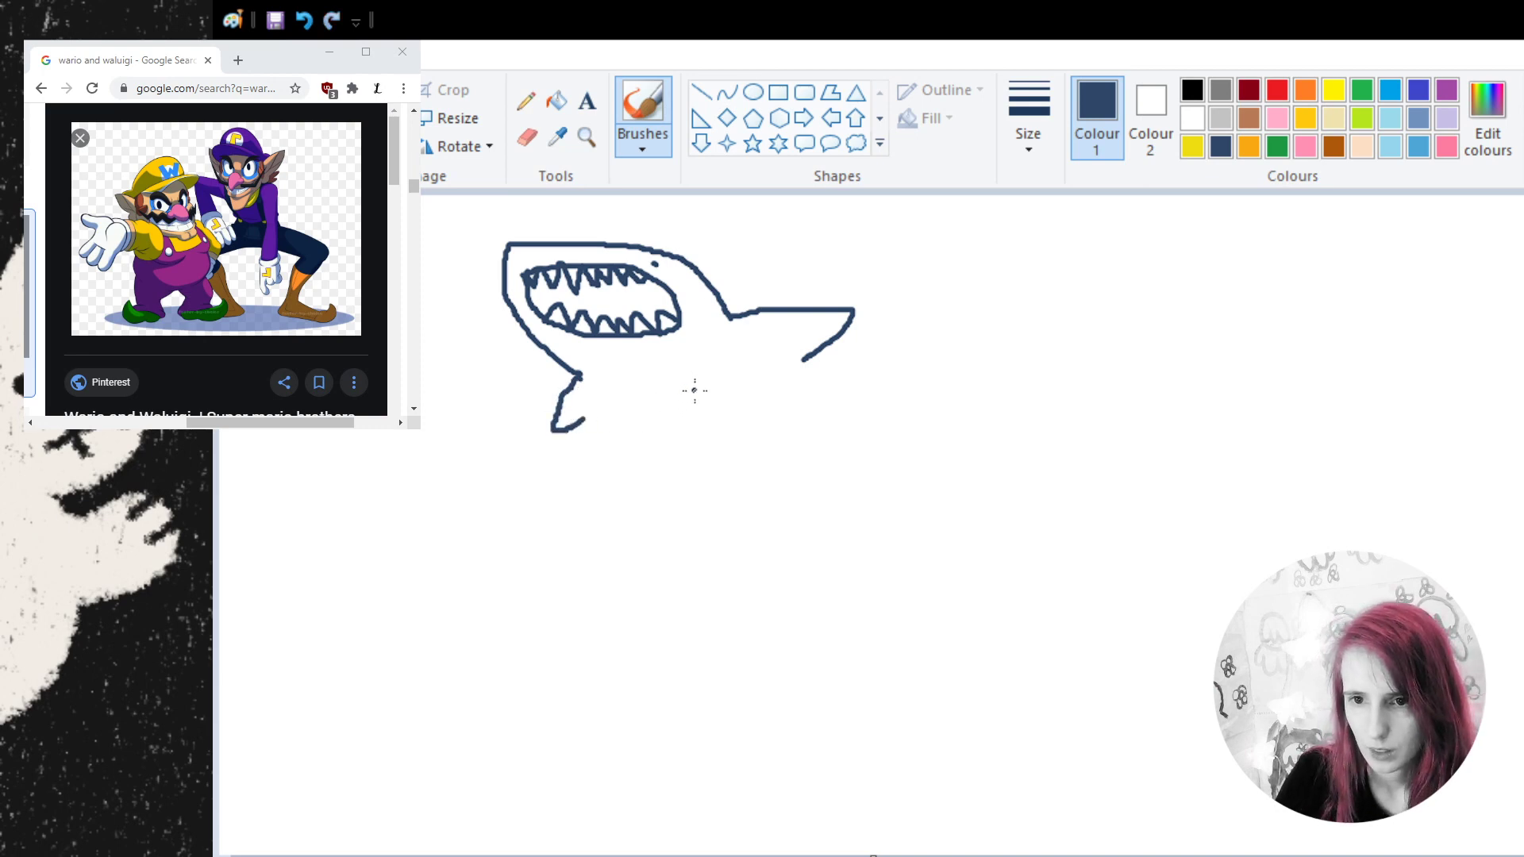
{"action": "mouse_move", "coordinate": [696, 385]}
{"action": "left_mouse_down"}
{"action": "mouse_move", "coordinate": [674, 426]}
{"action": "mouse_move", "coordinate": [708, 418]}
{"action": "left_mouse_up"}
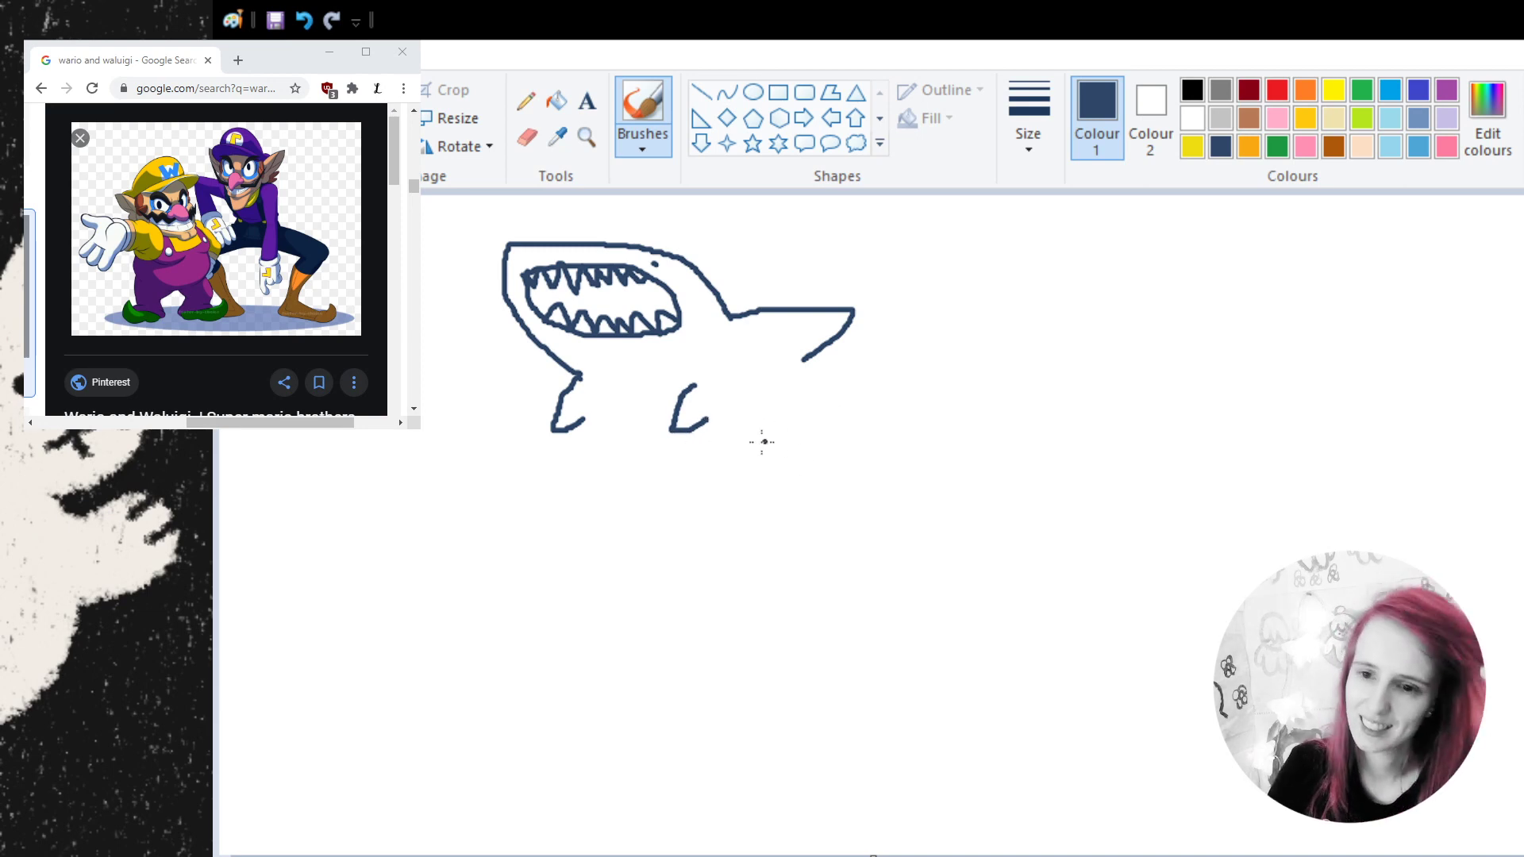
- Complete the shark's body with a curved belly, back and forked tail, and add dots above the mouth and three gill lines
{"action": "left_click_drag", "start_coordinate": [589, 418], "coordinate": [696, 528]}
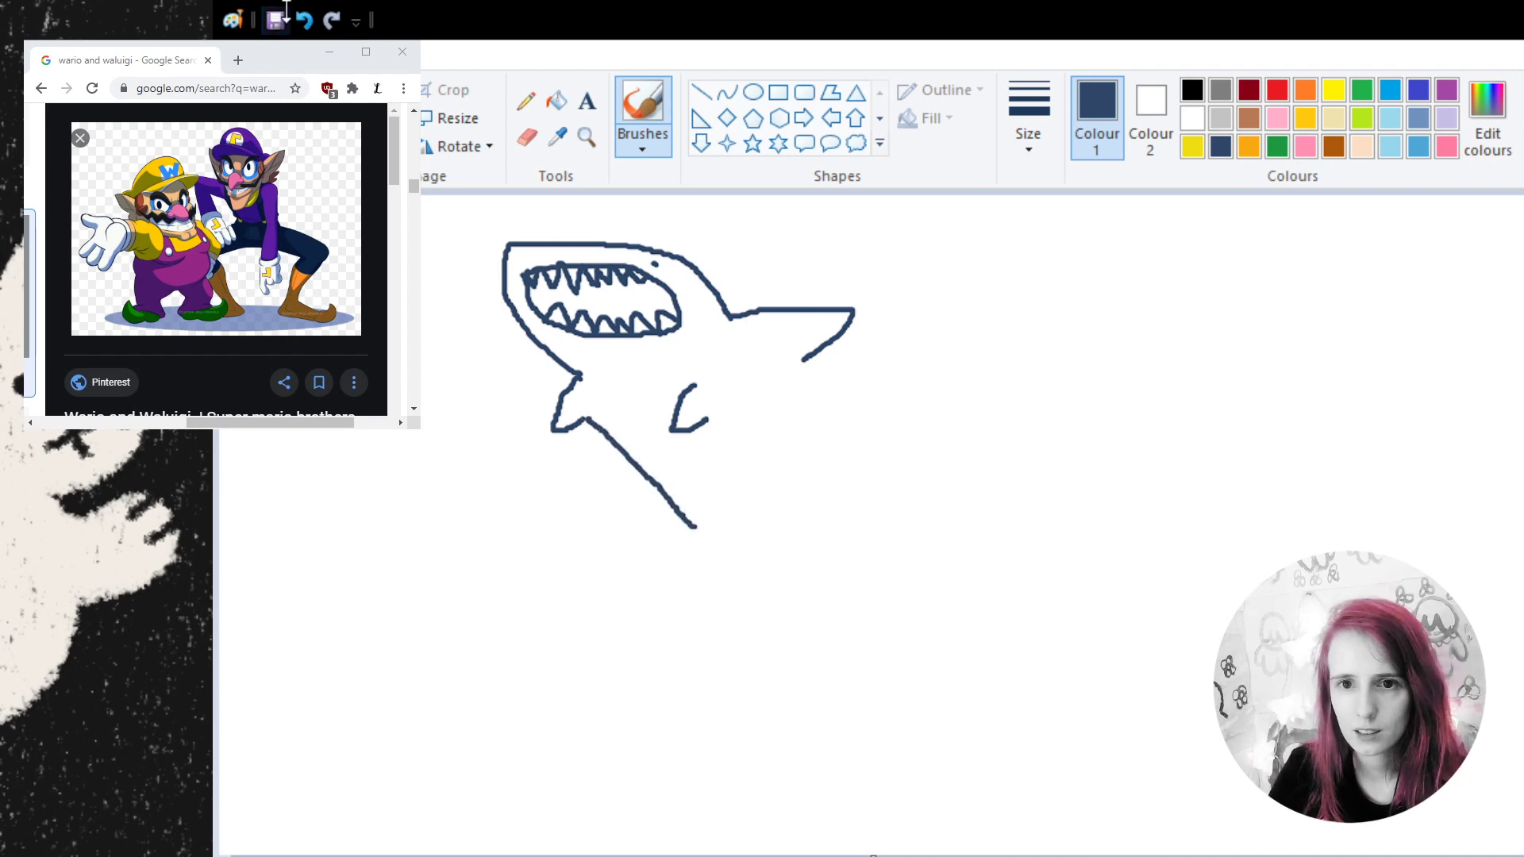
{"action": "left_click", "coordinate": [313, 25]}
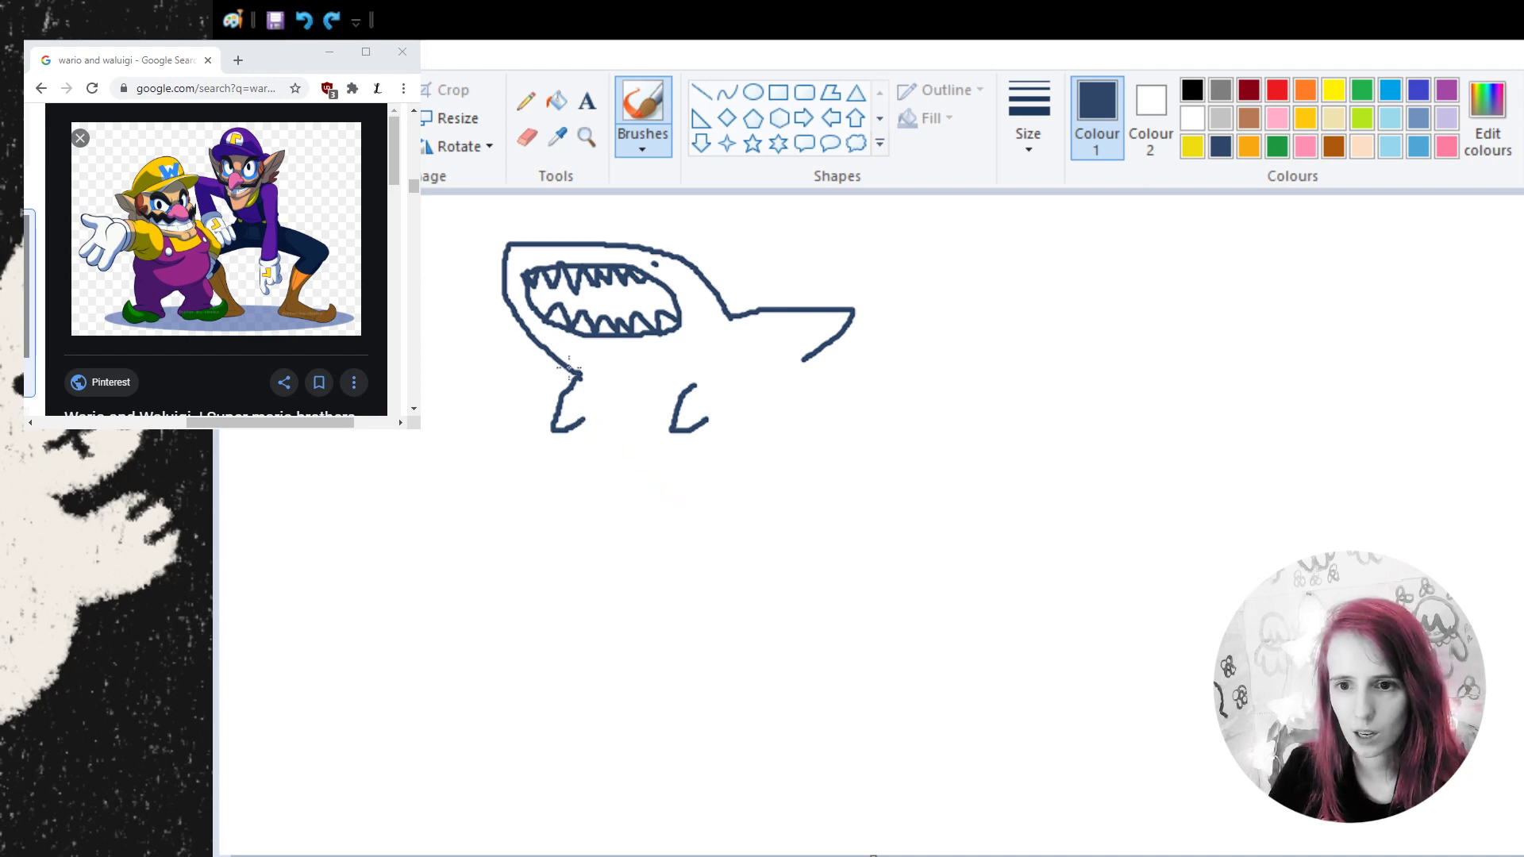
{"action": "mouse_move", "coordinate": [582, 419]}
{"action": "left_mouse_down"}
{"action": "mouse_move", "coordinate": [607, 408]}
{"action": "mouse_move", "coordinate": [760, 538]}
{"action": "mouse_move", "coordinate": [927, 594]}
{"action": "left_mouse_up"}
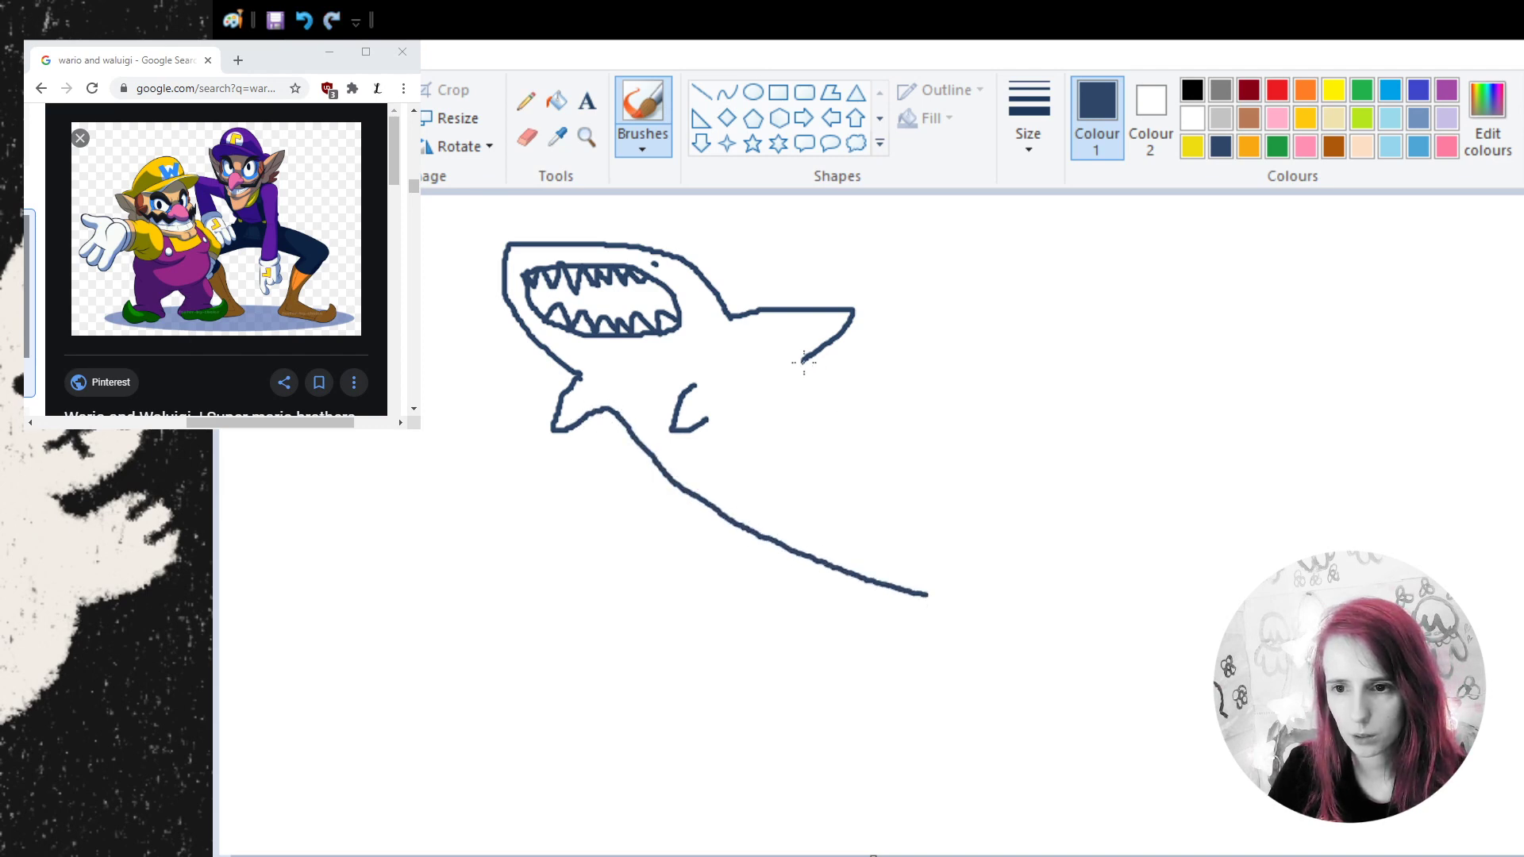
{"action": "mouse_move", "coordinate": [804, 361]}
{"action": "left_mouse_down"}
{"action": "mouse_move", "coordinate": [888, 506]}
{"action": "mouse_move", "coordinate": [933, 548]}
{"action": "mouse_move", "coordinate": [1057, 547]}
{"action": "mouse_move", "coordinate": [1057, 566]}
{"action": "mouse_move", "coordinate": [988, 593]}
{"action": "mouse_move", "coordinate": [956, 631]}
{"action": "mouse_move", "coordinate": [994, 659]}
{"action": "mouse_move", "coordinate": [985, 590]}
{"action": "left_mouse_up"}
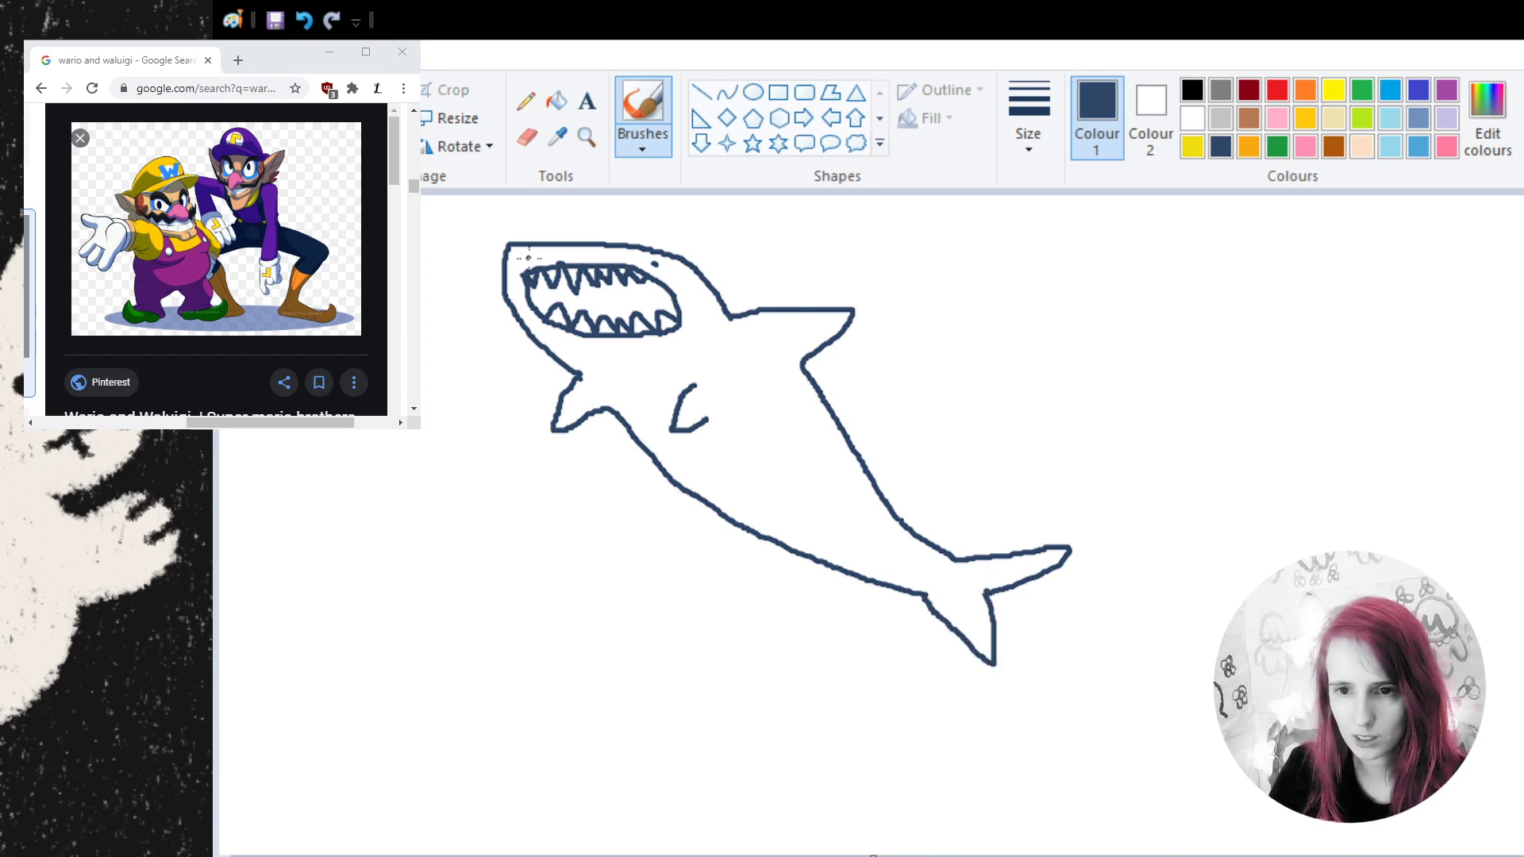
{"action": "left_click", "coordinate": [580, 254]}
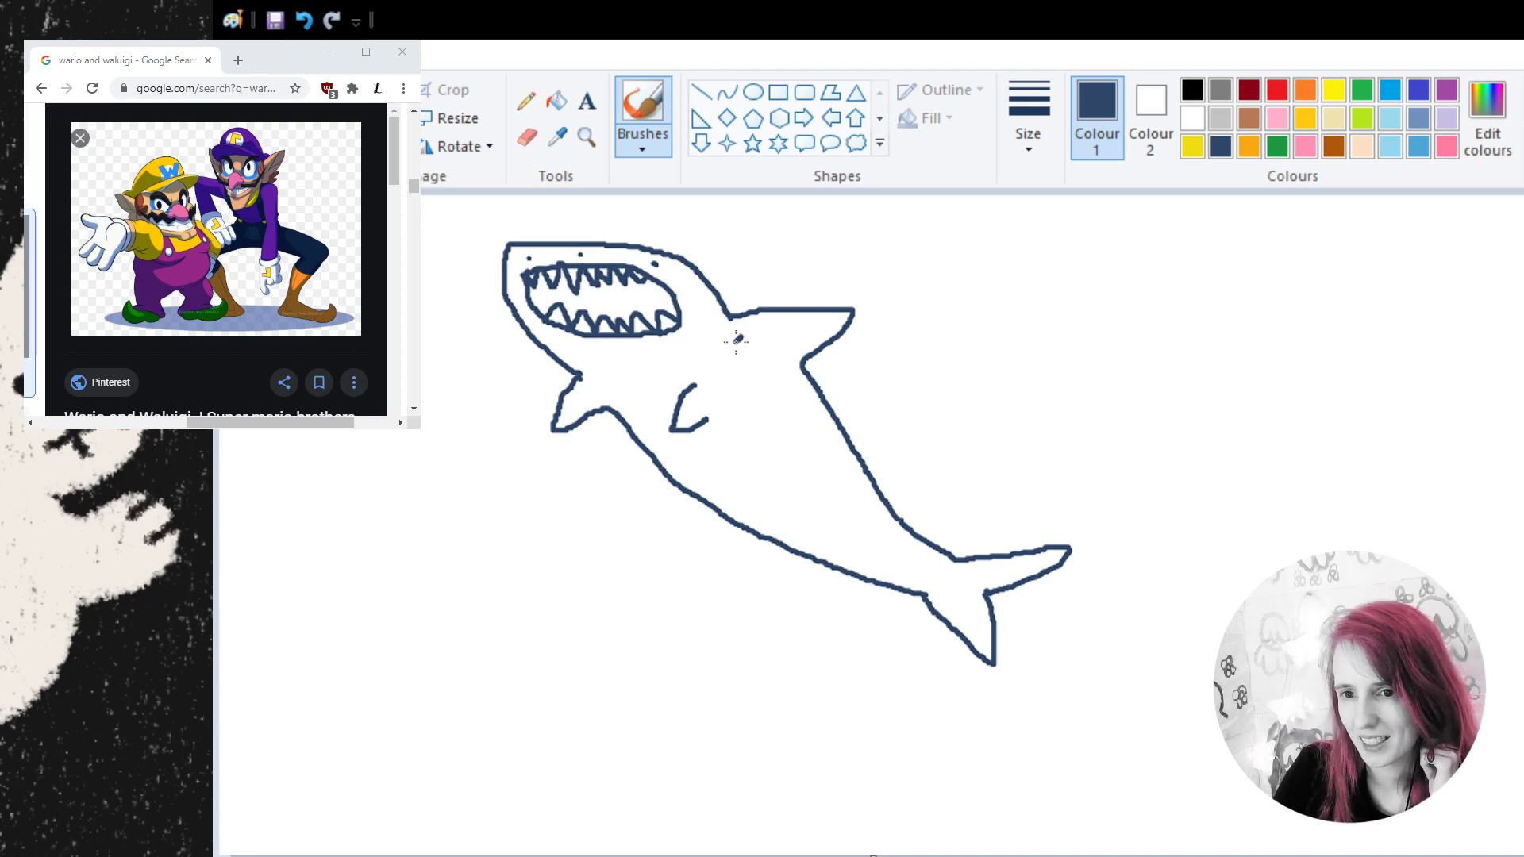
{"action": "mouse_move", "coordinate": [742, 336]}
{"action": "left_mouse_down"}
{"action": "mouse_move", "coordinate": [710, 363]}
{"action": "mouse_move", "coordinate": [743, 379]}
{"action": "mouse_move", "coordinate": [728, 389]}
{"action": "left_mouse_up"}
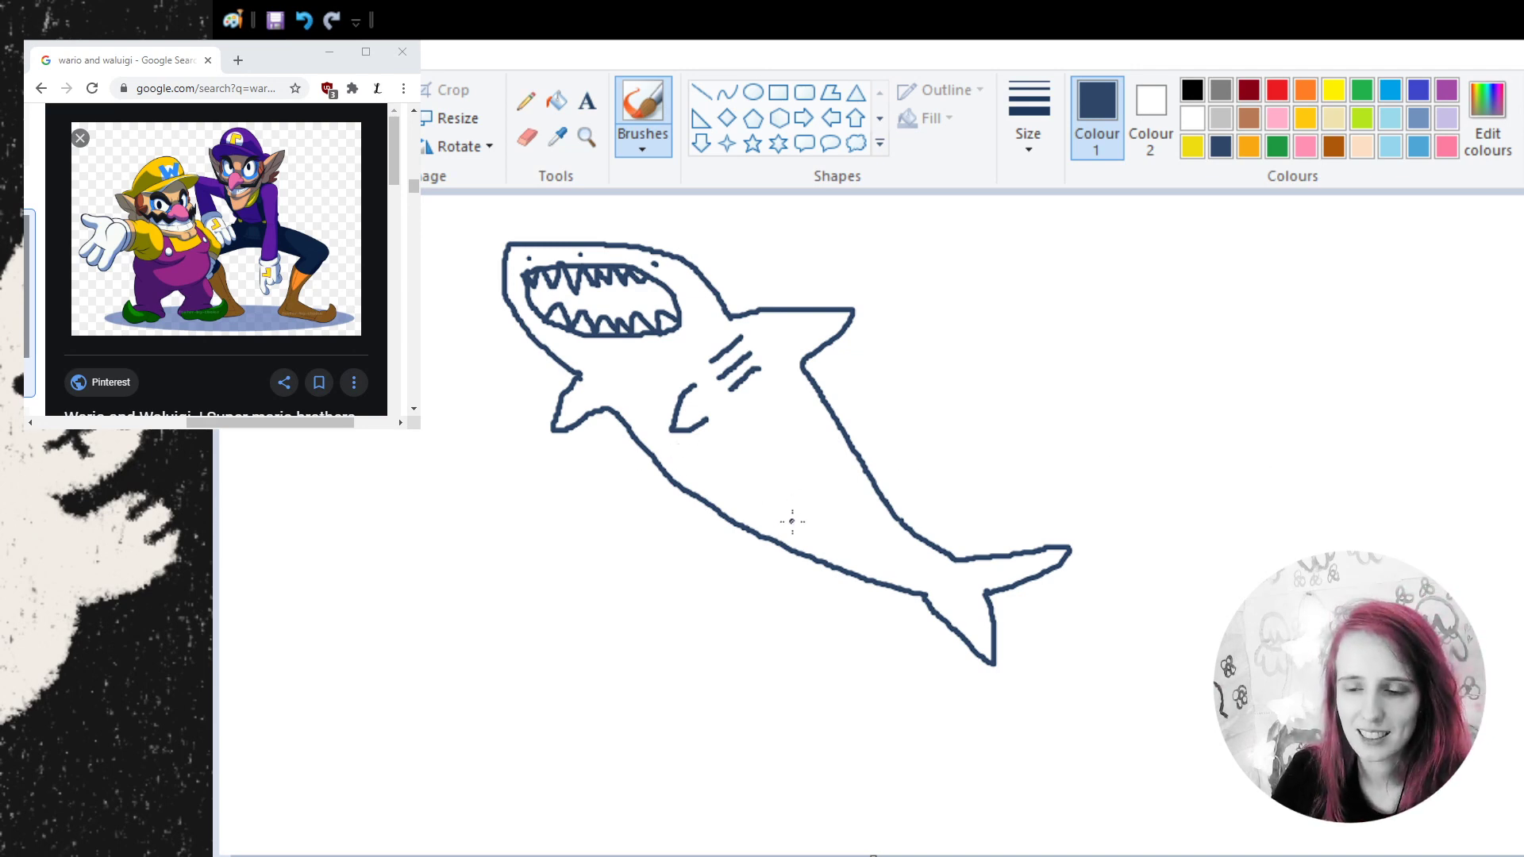
- Outline a unicycle saddle under the shark's belly and fill it with dark blue
{"action": "mouse_move", "coordinate": [741, 527]}
{"action": "left_mouse_down"}
{"action": "mouse_move", "coordinate": [695, 538]}
{"action": "mouse_move", "coordinate": [747, 559]}
{"action": "mouse_move", "coordinate": [774, 555]}
{"action": "mouse_move", "coordinate": [763, 543]}
{"action": "left_mouse_up"}
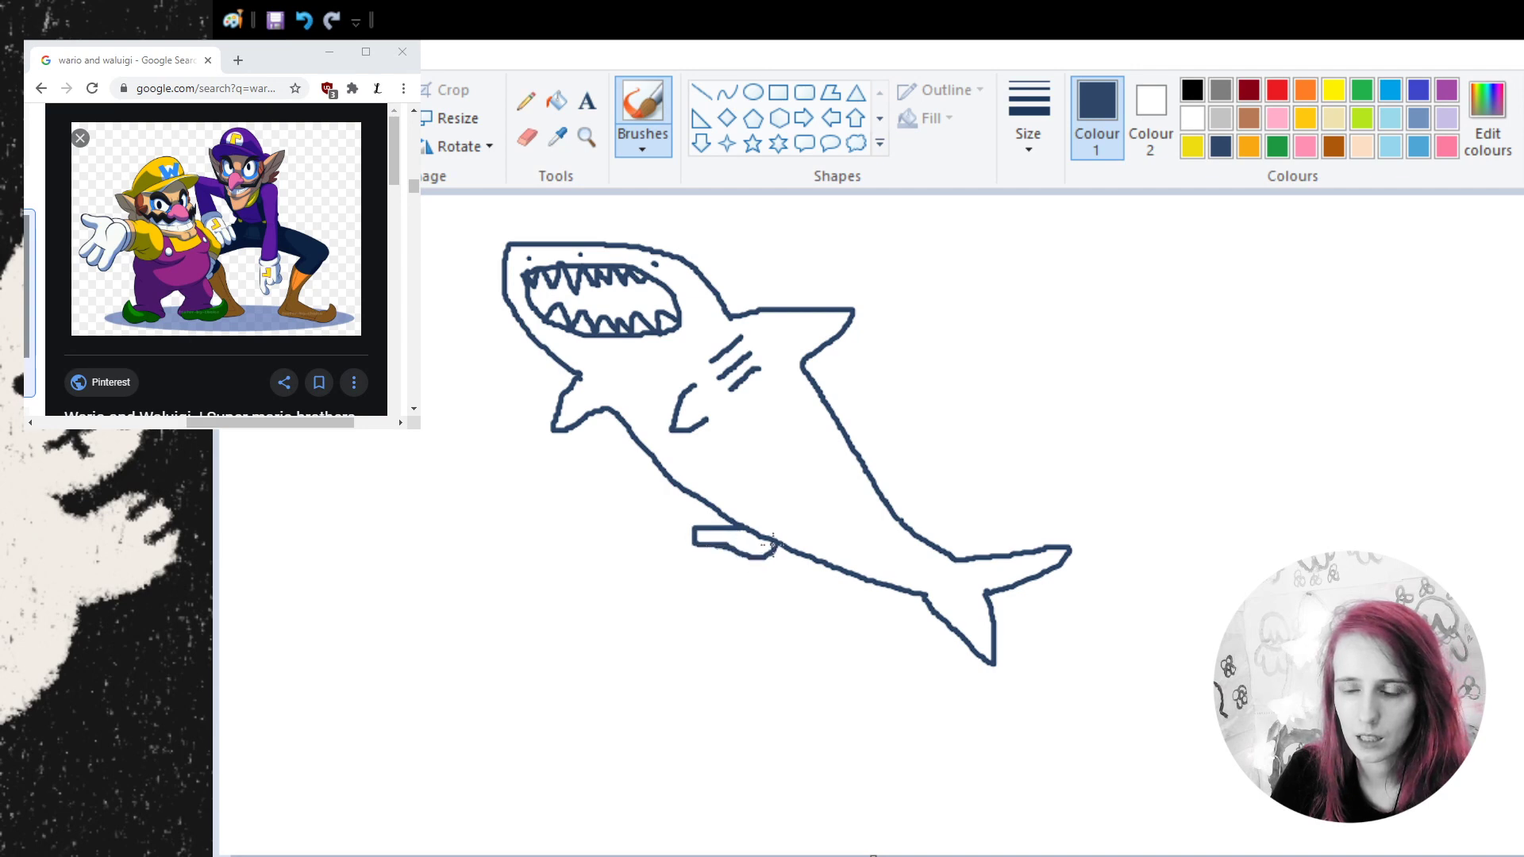
{"action": "left_click", "coordinate": [557, 101]}
{"action": "left_click", "coordinate": [750, 538]}
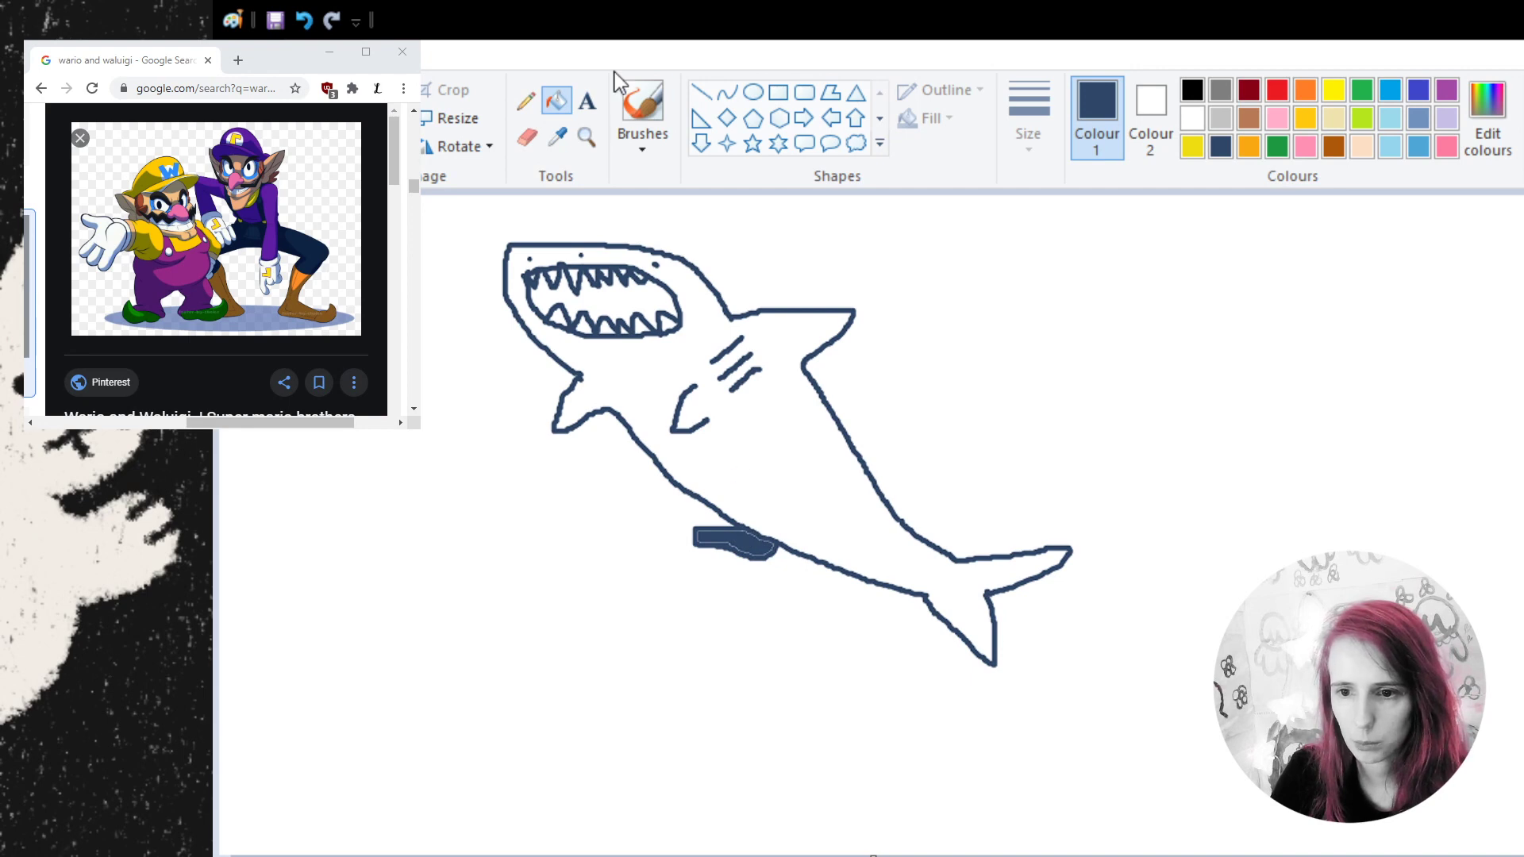
- Brush a two-line seat post slanting down from the saddle and a large round wheel beneath it
{"action": "left_click", "coordinate": [627, 119]}
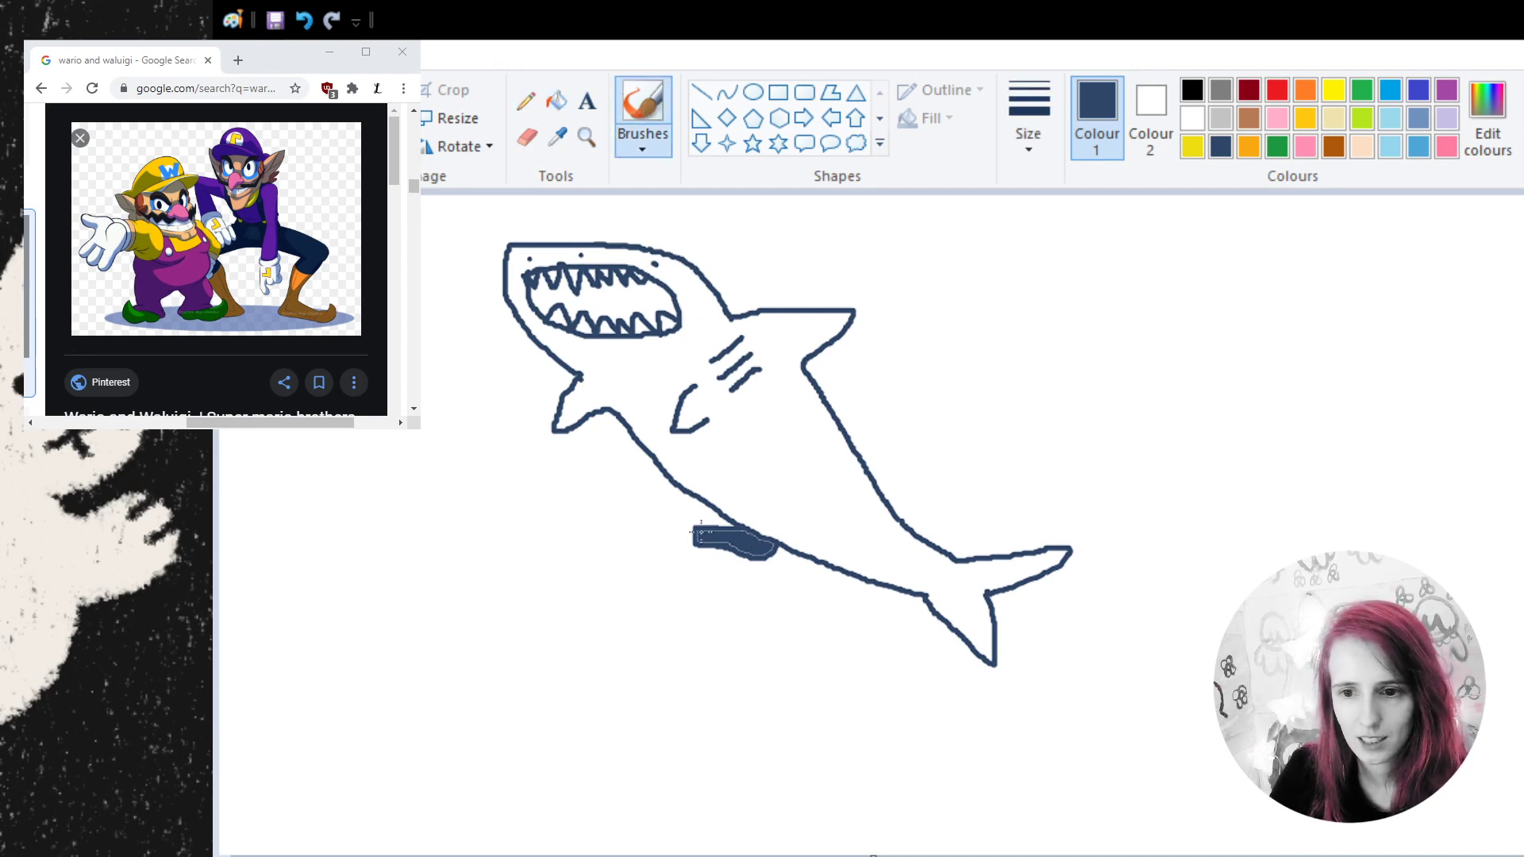
{"action": "mouse_move", "coordinate": [709, 548]}
{"action": "left_mouse_down"}
{"action": "mouse_move", "coordinate": [774, 553]}
{"action": "mouse_move", "coordinate": [742, 601]}
{"action": "mouse_move", "coordinate": [760, 649]}
{"action": "left_mouse_up"}
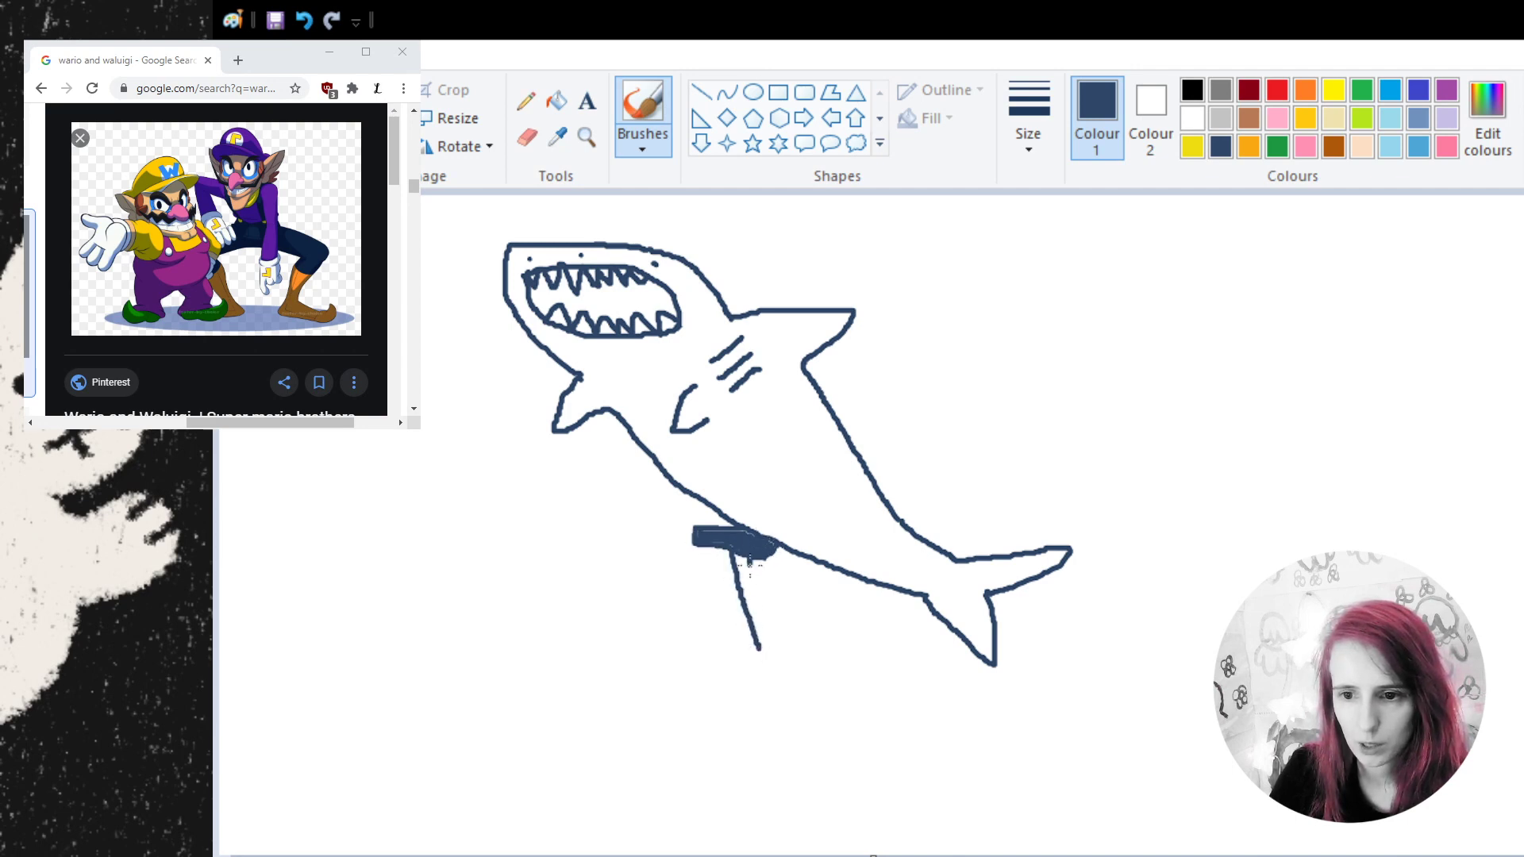
{"action": "mouse_move", "coordinate": [751, 562]}
{"action": "left_mouse_down"}
{"action": "mouse_move", "coordinate": [781, 651]}
{"action": "mouse_move", "coordinate": [709, 663]}
{"action": "mouse_move", "coordinate": [679, 709]}
{"action": "mouse_move", "coordinate": [679, 768]}
{"action": "mouse_move", "coordinate": [760, 811]}
{"action": "left_mouse_up"}
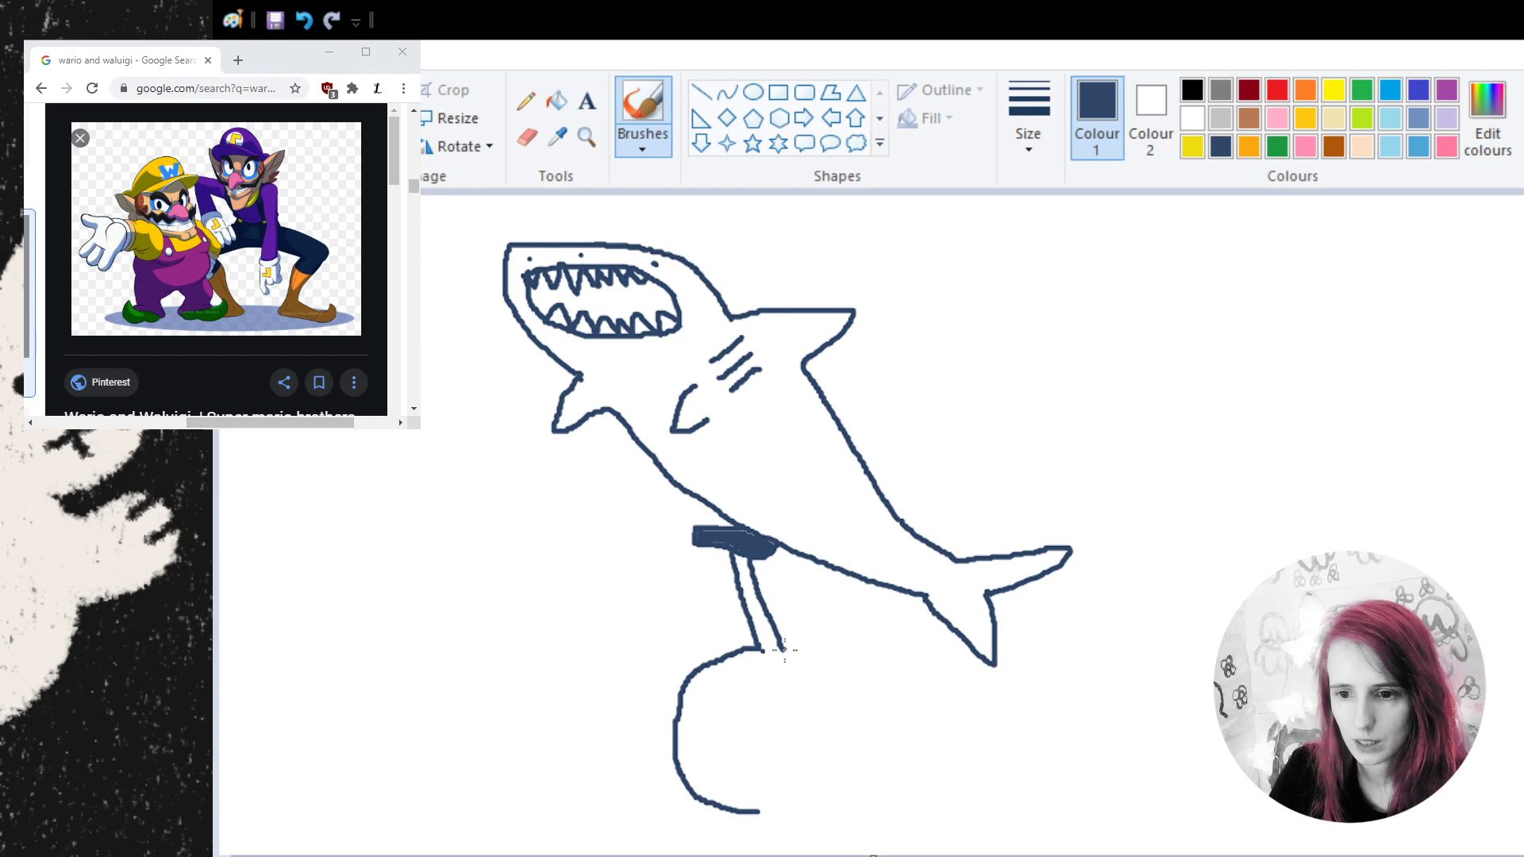
{"action": "mouse_move", "coordinate": [784, 649]}
{"action": "left_mouse_down"}
{"action": "mouse_move", "coordinate": [859, 702]}
{"action": "mouse_move", "coordinate": [871, 767]}
{"action": "mouse_move", "coordinate": [845, 802]}
{"action": "mouse_move", "coordinate": [758, 812]}
{"action": "left_mouse_up"}
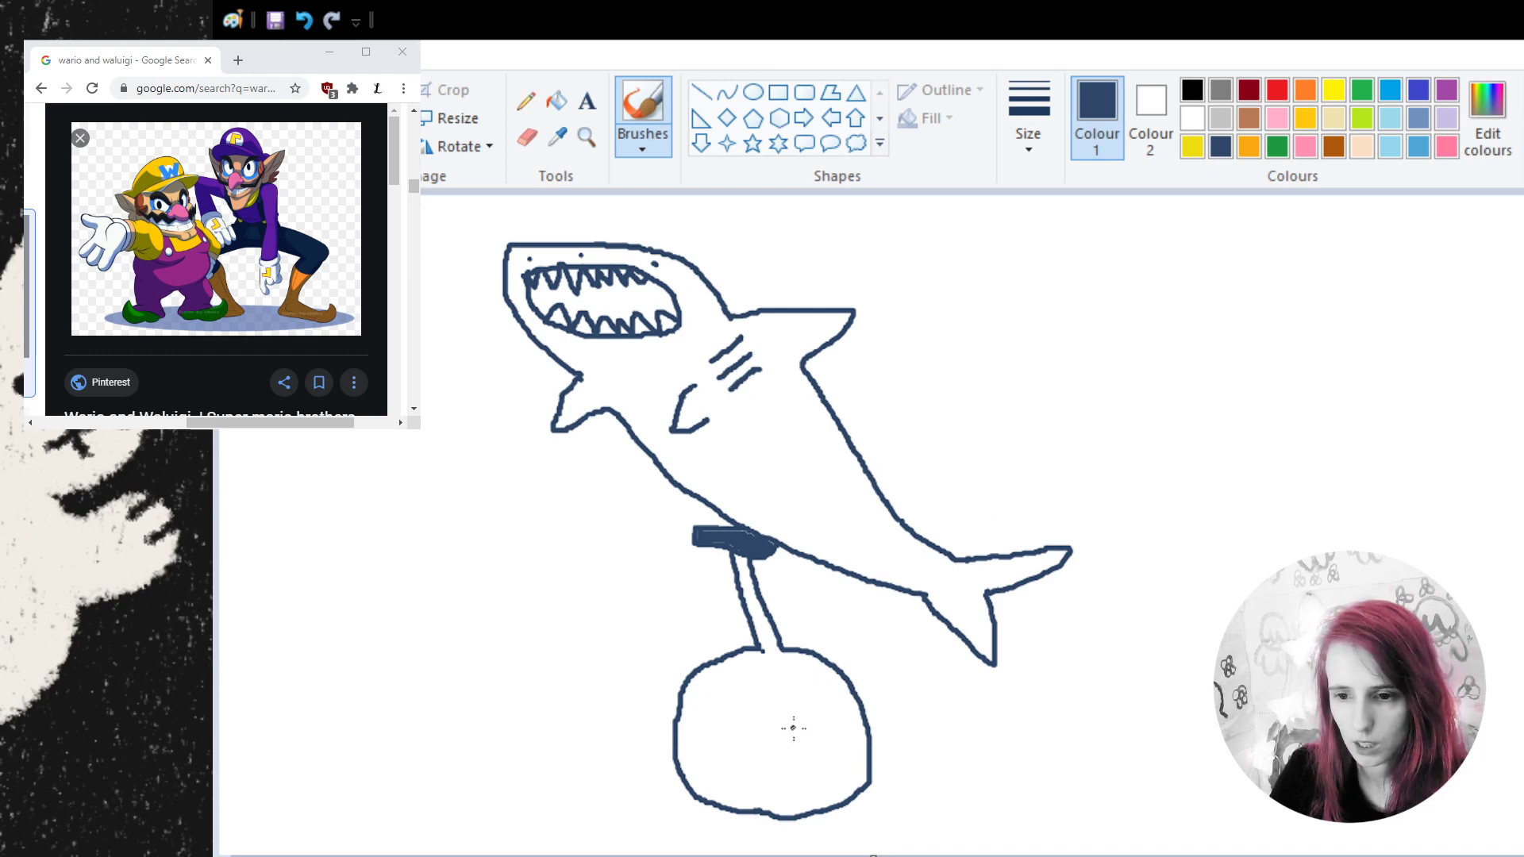
- Brush a small hub in the wheel with a crank leading to a pedal on the right, and add a pedal on the left
{"action": "mouse_move", "coordinate": [782, 722]}
{"action": "left_mouse_down"}
{"action": "mouse_move", "coordinate": [781, 736]}
{"action": "mouse_move", "coordinate": [783, 721]}
{"action": "left_mouse_up"}
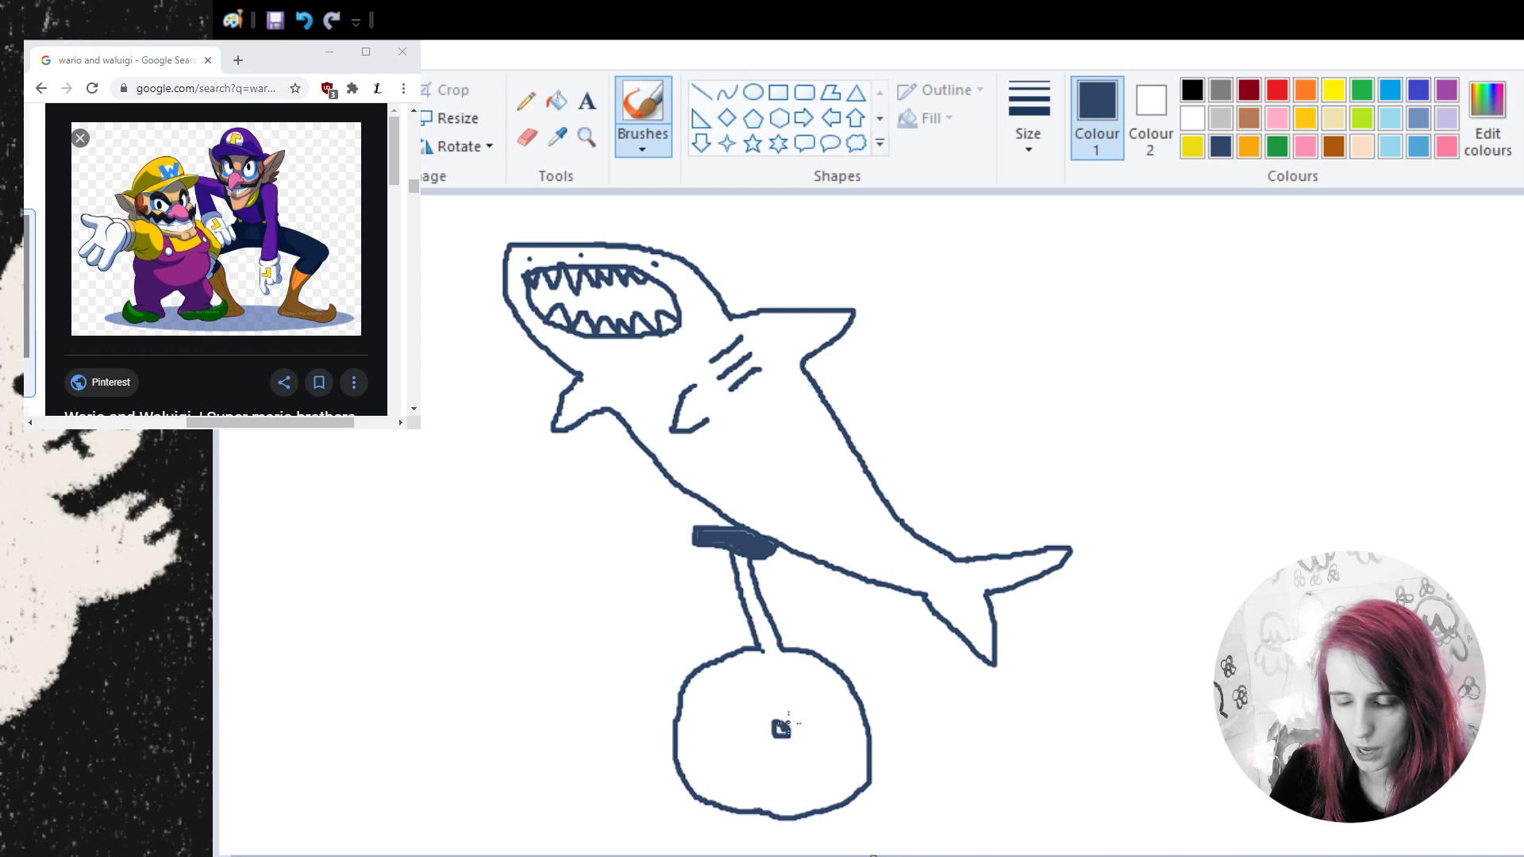
{"action": "left_click_drag", "start_coordinate": [784, 729], "coordinate": [920, 769]}
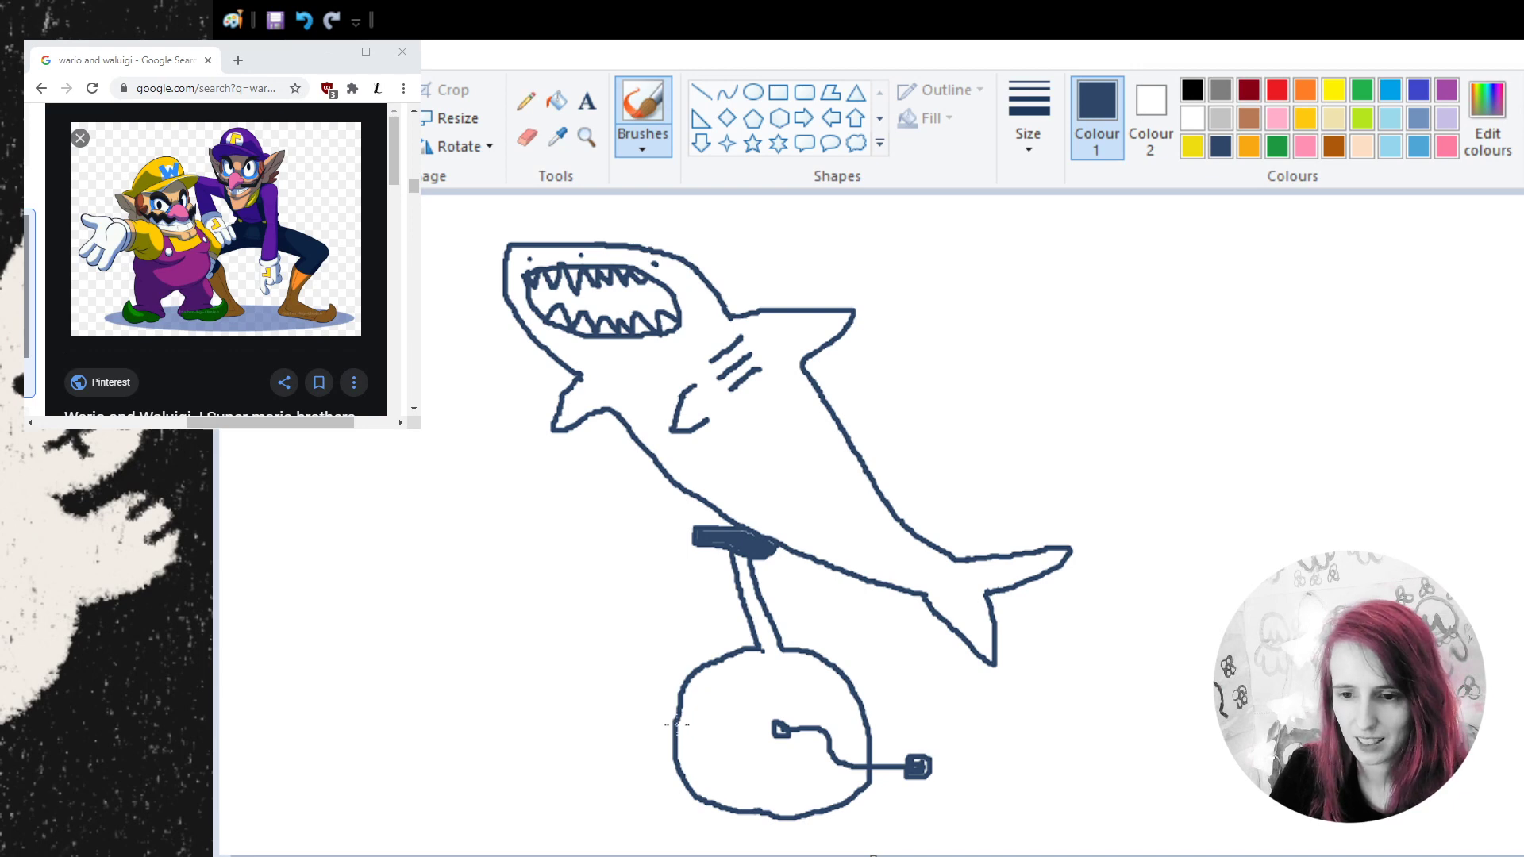
{"action": "mouse_move", "coordinate": [675, 724]}
{"action": "left_mouse_down"}
{"action": "mouse_move", "coordinate": [652, 719]}
{"action": "mouse_move", "coordinate": [658, 698]}
{"action": "mouse_move", "coordinate": [644, 709]}
{"action": "left_mouse_up"}
{"action": "left_click", "coordinate": [639, 709]}
- Brush an inner rim inside the unicycle wheel, parallel to its outer edge
{"action": "mouse_move", "coordinate": [736, 674]}
{"action": "left_mouse_down"}
{"action": "mouse_move", "coordinate": [701, 715]}
{"action": "mouse_move", "coordinate": [694, 753]}
{"action": "mouse_move", "coordinate": [728, 793]}
{"action": "left_mouse_up"}
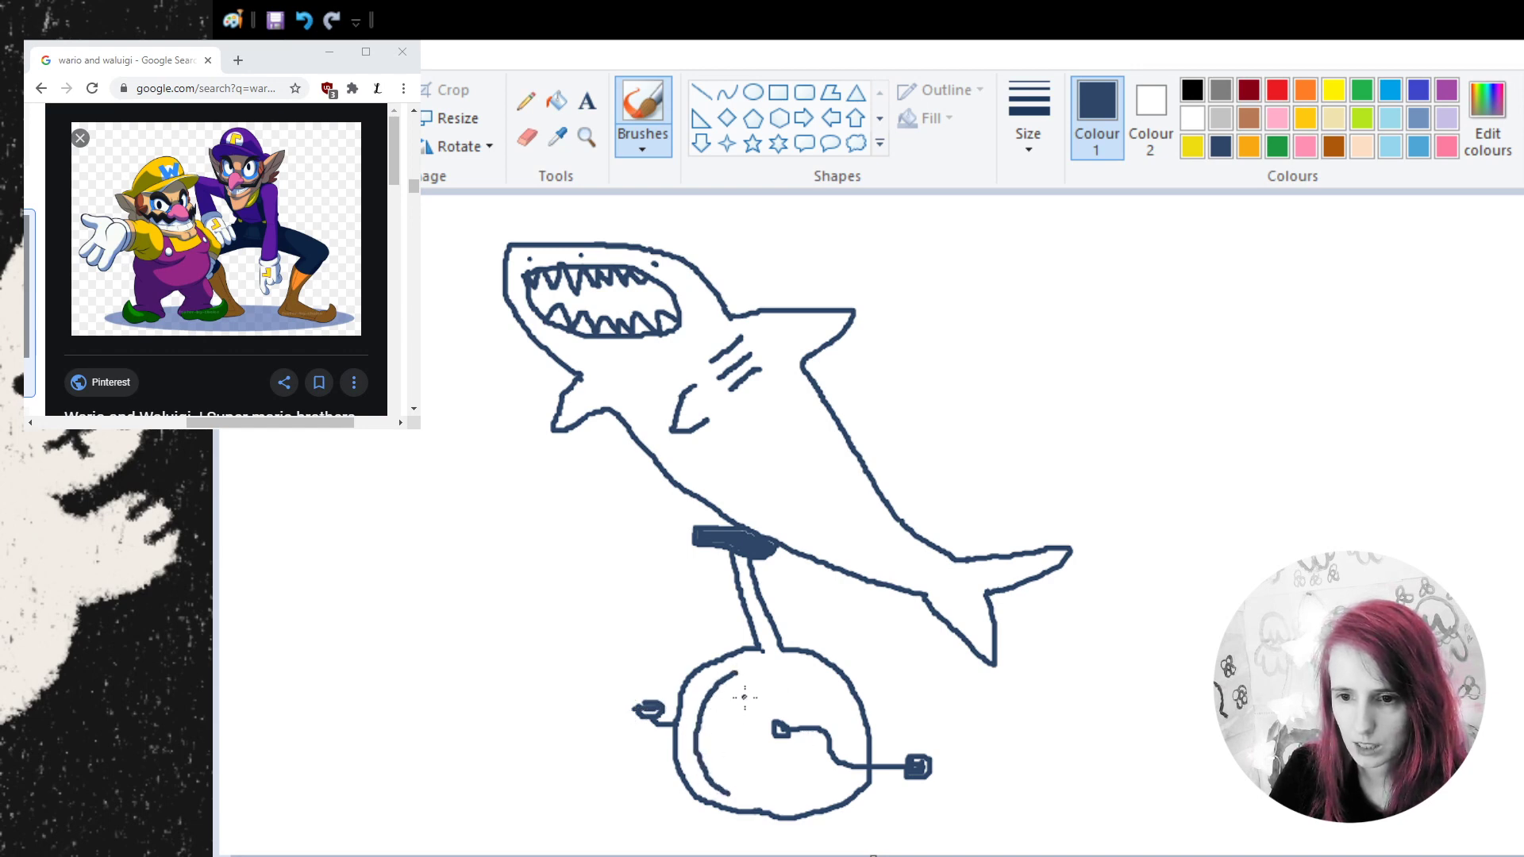
{"action": "mouse_move", "coordinate": [738, 674]}
{"action": "left_mouse_down"}
{"action": "mouse_move", "coordinate": [792, 672]}
{"action": "mouse_move", "coordinate": [833, 696]}
{"action": "mouse_move", "coordinate": [865, 768]}
{"action": "left_mouse_up"}
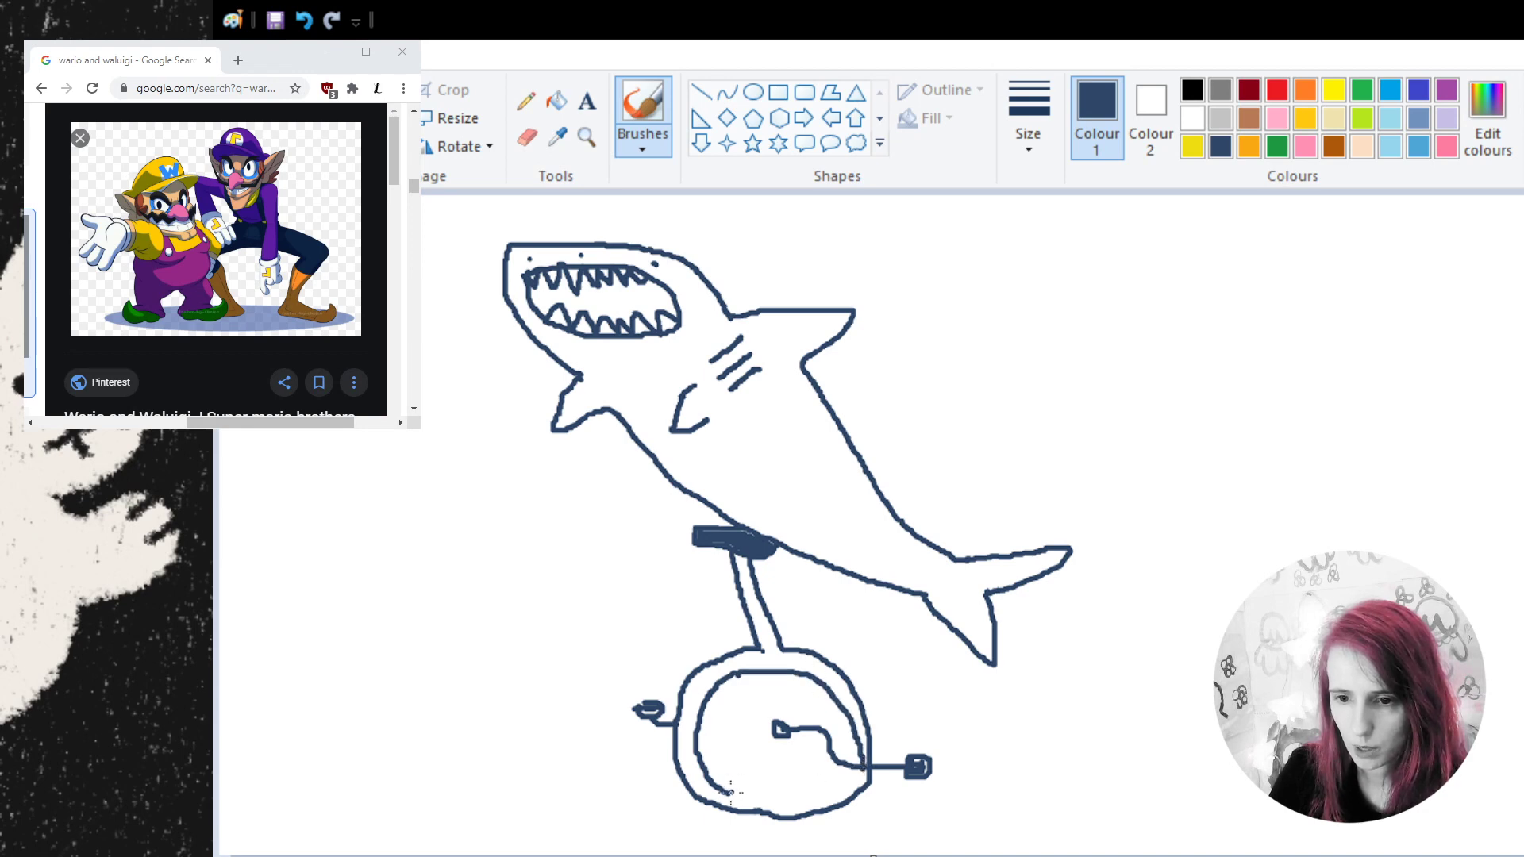
{"action": "mouse_move", "coordinate": [729, 792]}
{"action": "left_mouse_down"}
{"action": "mouse_move", "coordinate": [827, 789]}
{"action": "mouse_move", "coordinate": [852, 726]}
{"action": "left_mouse_up"}
{"action": "key", "text": "ctrl+z"}
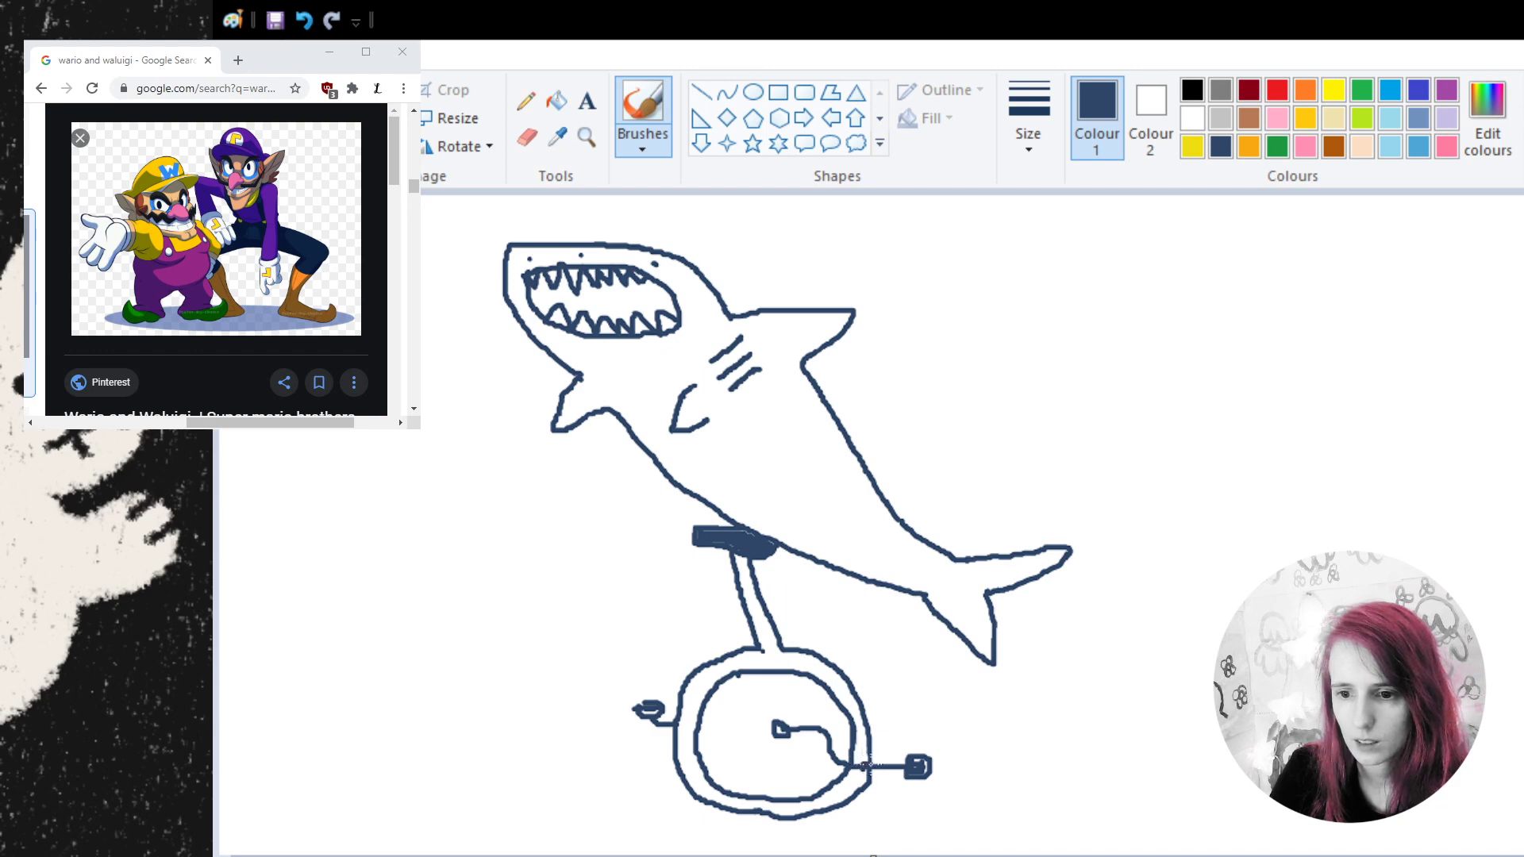
- Brush spokes radiating from the unicycle's hub to the inner rim and close the gap where the seat post meets the wheel
{"action": "left_click_drag", "start_coordinate": [779, 726], "coordinate": [734, 674]}
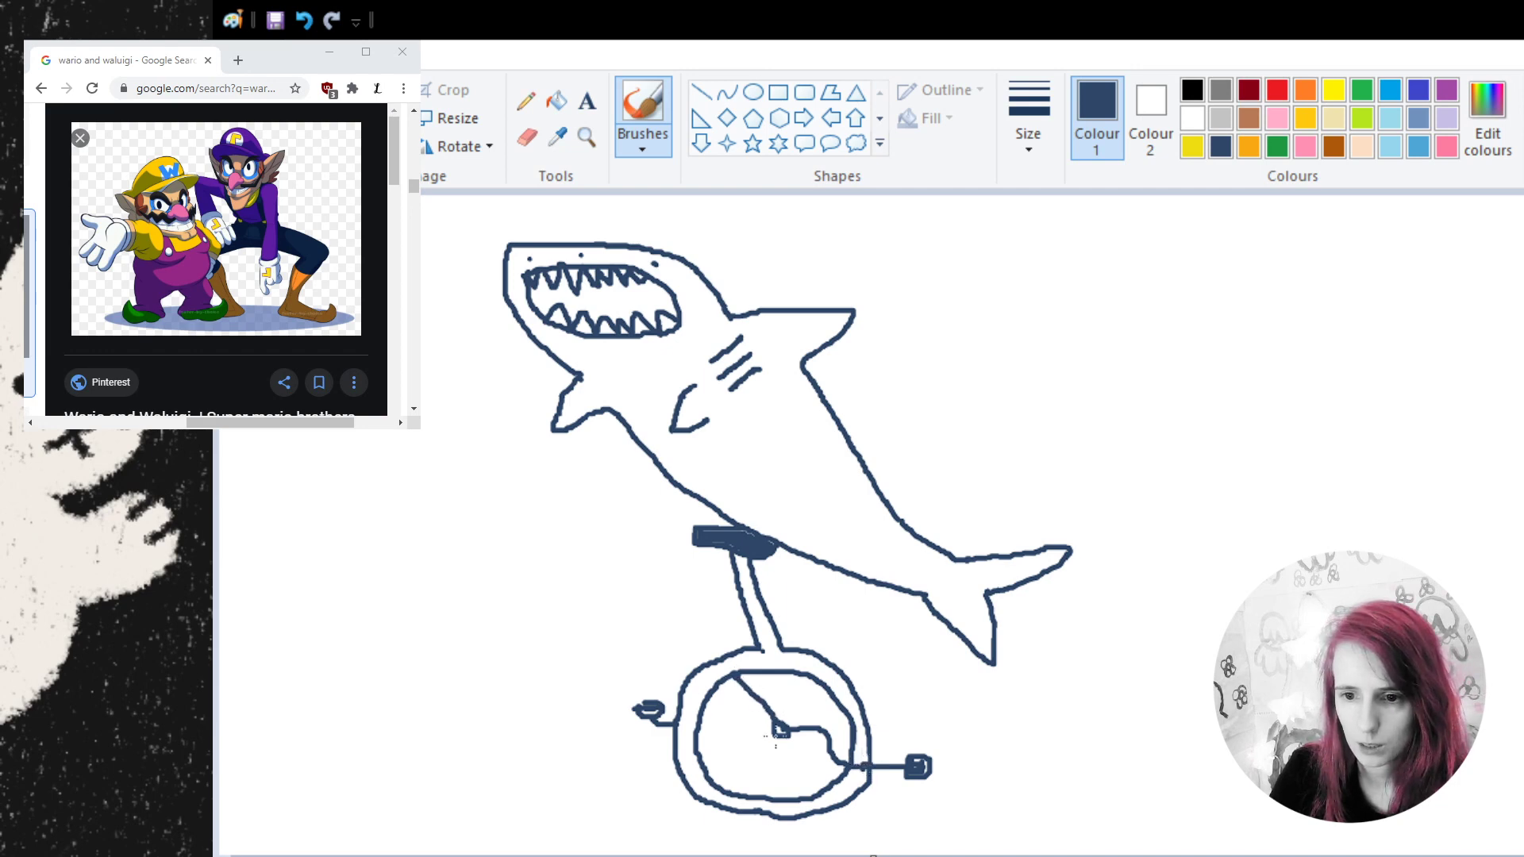
{"action": "mouse_move", "coordinate": [778, 728]}
{"action": "left_mouse_down"}
{"action": "mouse_move", "coordinate": [700, 718]}
{"action": "mouse_move", "coordinate": [765, 736]}
{"action": "mouse_move", "coordinate": [697, 767]}
{"action": "left_mouse_up"}
{"action": "left_click_drag", "start_coordinate": [781, 730], "coordinate": [768, 796]}
{"action": "left_click_drag", "start_coordinate": [781, 726], "coordinate": [802, 671]}
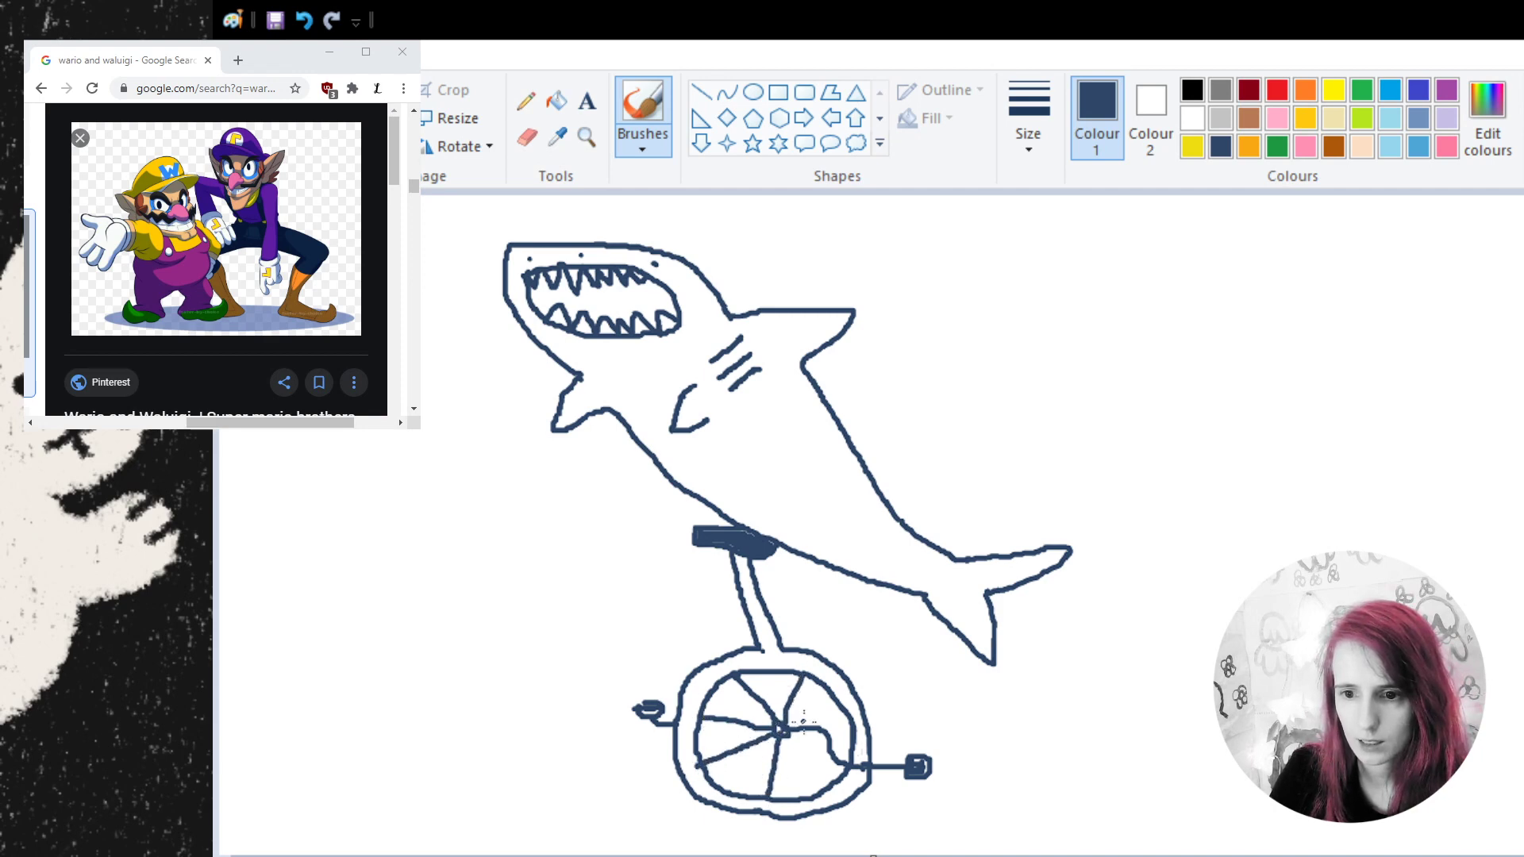
{"action": "mouse_move", "coordinate": [782, 728]}
{"action": "left_mouse_down"}
{"action": "mouse_move", "coordinate": [832, 699]}
{"action": "mouse_move", "coordinate": [854, 732]}
{"action": "left_mouse_up"}
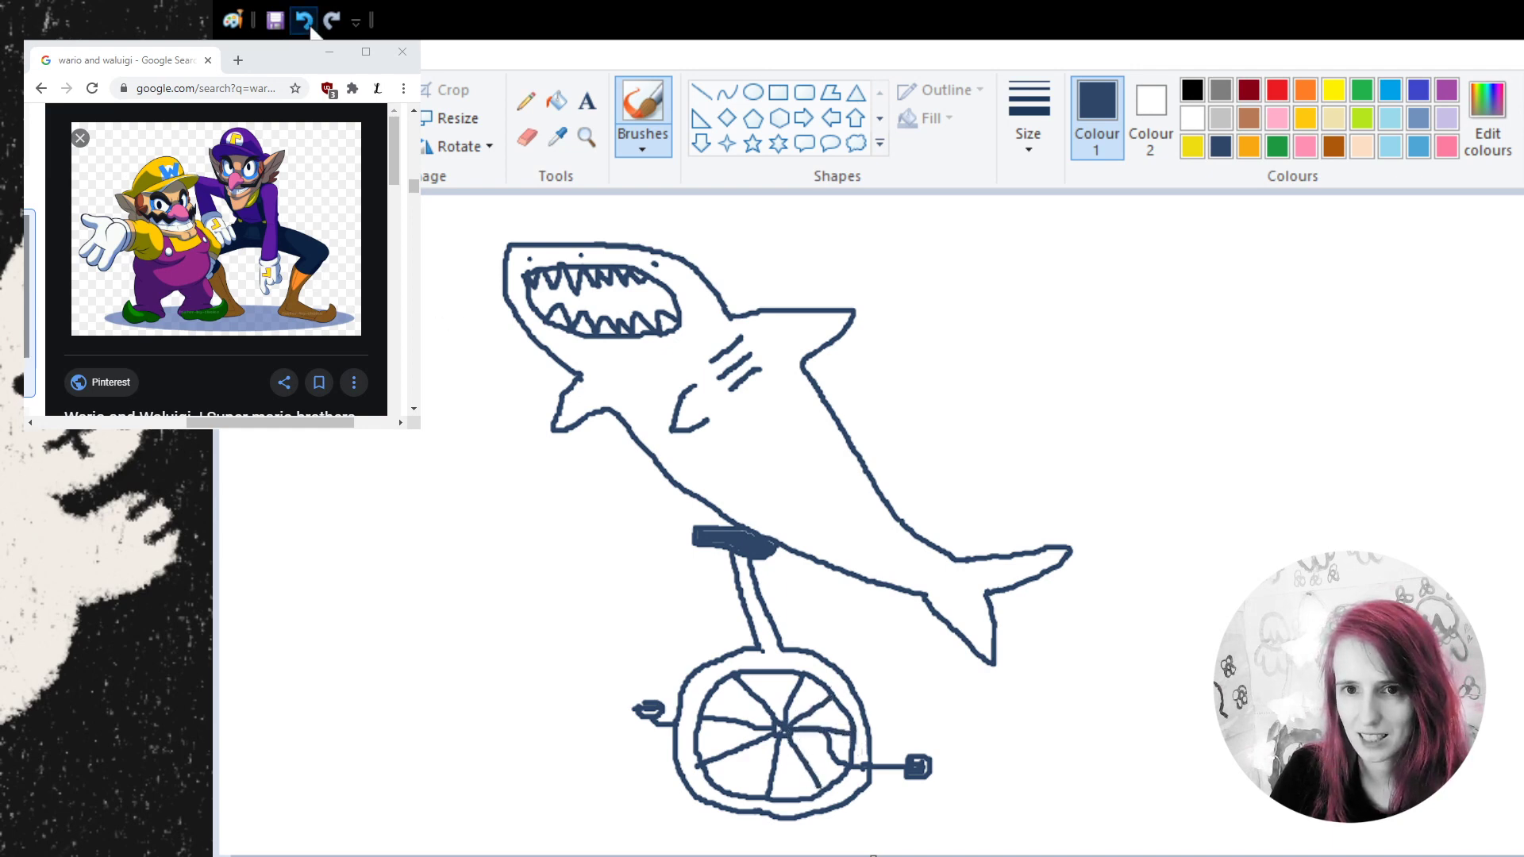
{"action": "left_click_drag", "start_coordinate": [791, 729], "coordinate": [853, 741]}
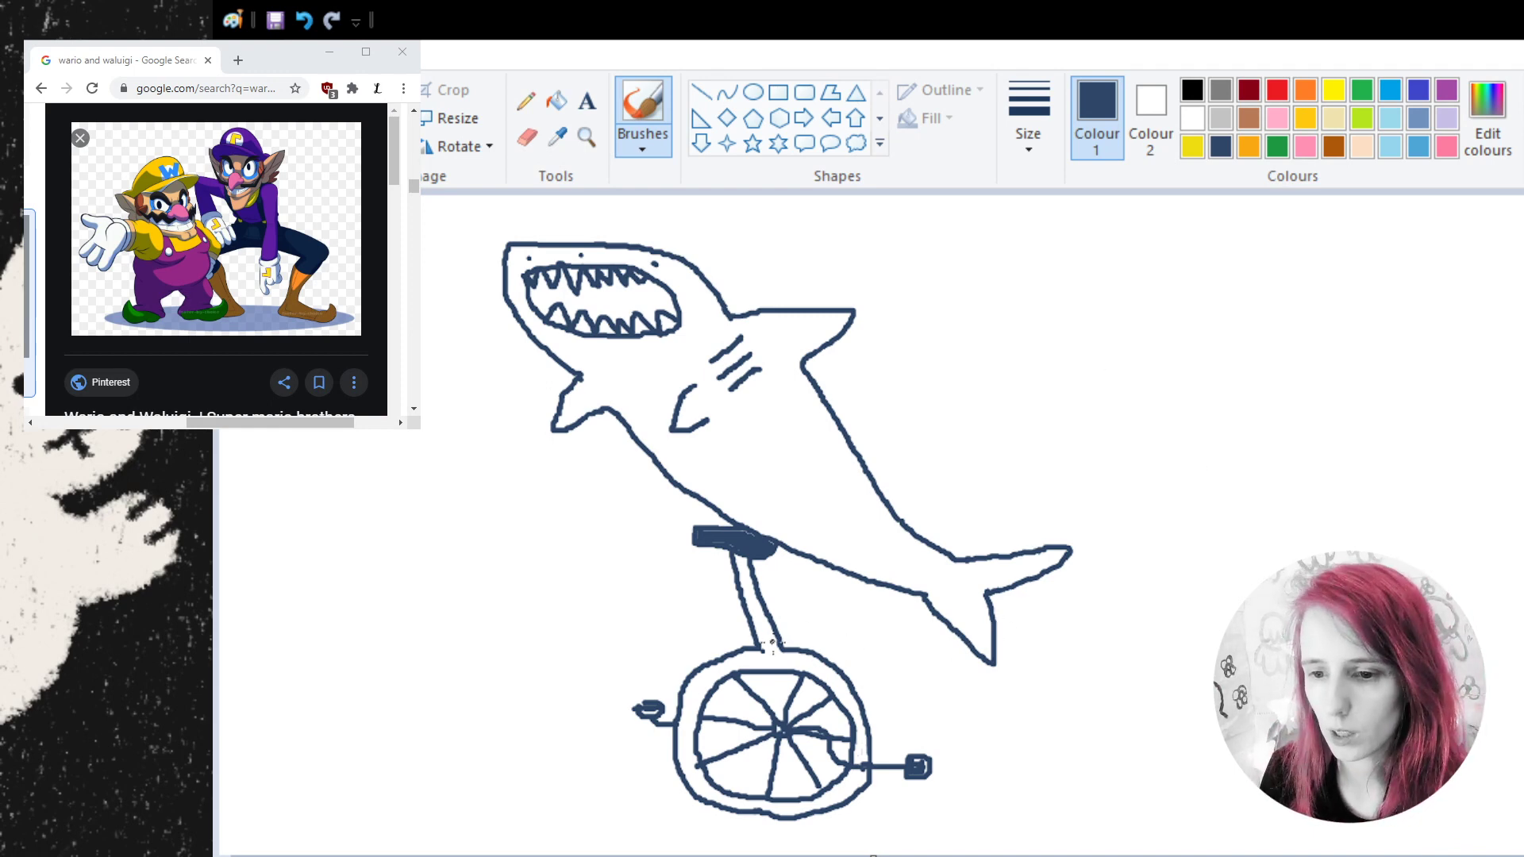
{"action": "left_click_drag", "start_coordinate": [763, 645], "coordinate": [781, 647]}
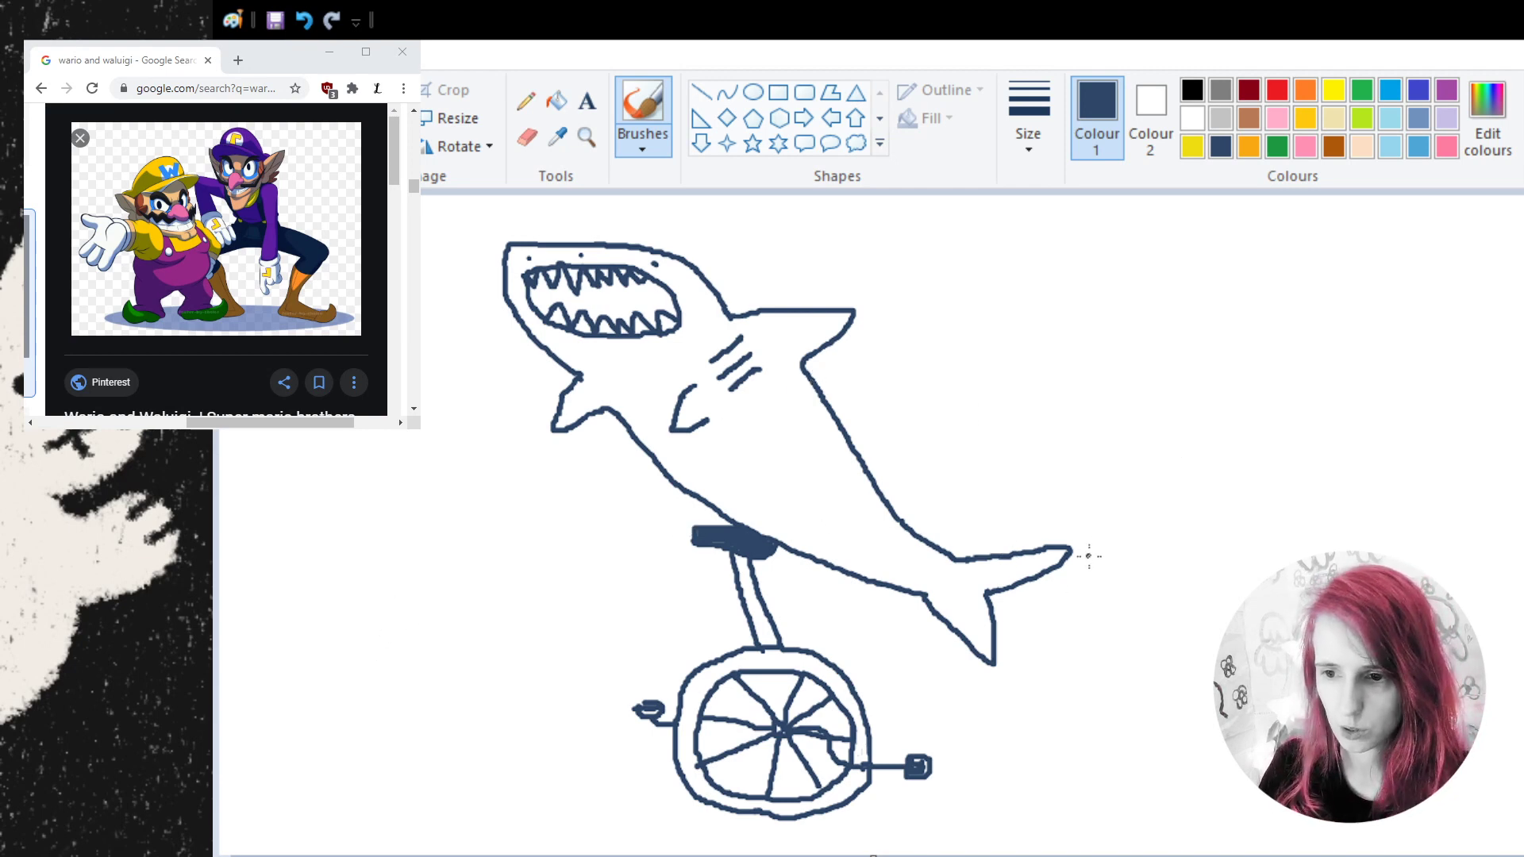
- Add pairs of short motion lines beside the shark's tail, snout, back of the head and belly, redoing a snout line
{"action": "left_click_drag", "start_coordinate": [1098, 536], "coordinate": [1114, 566]}
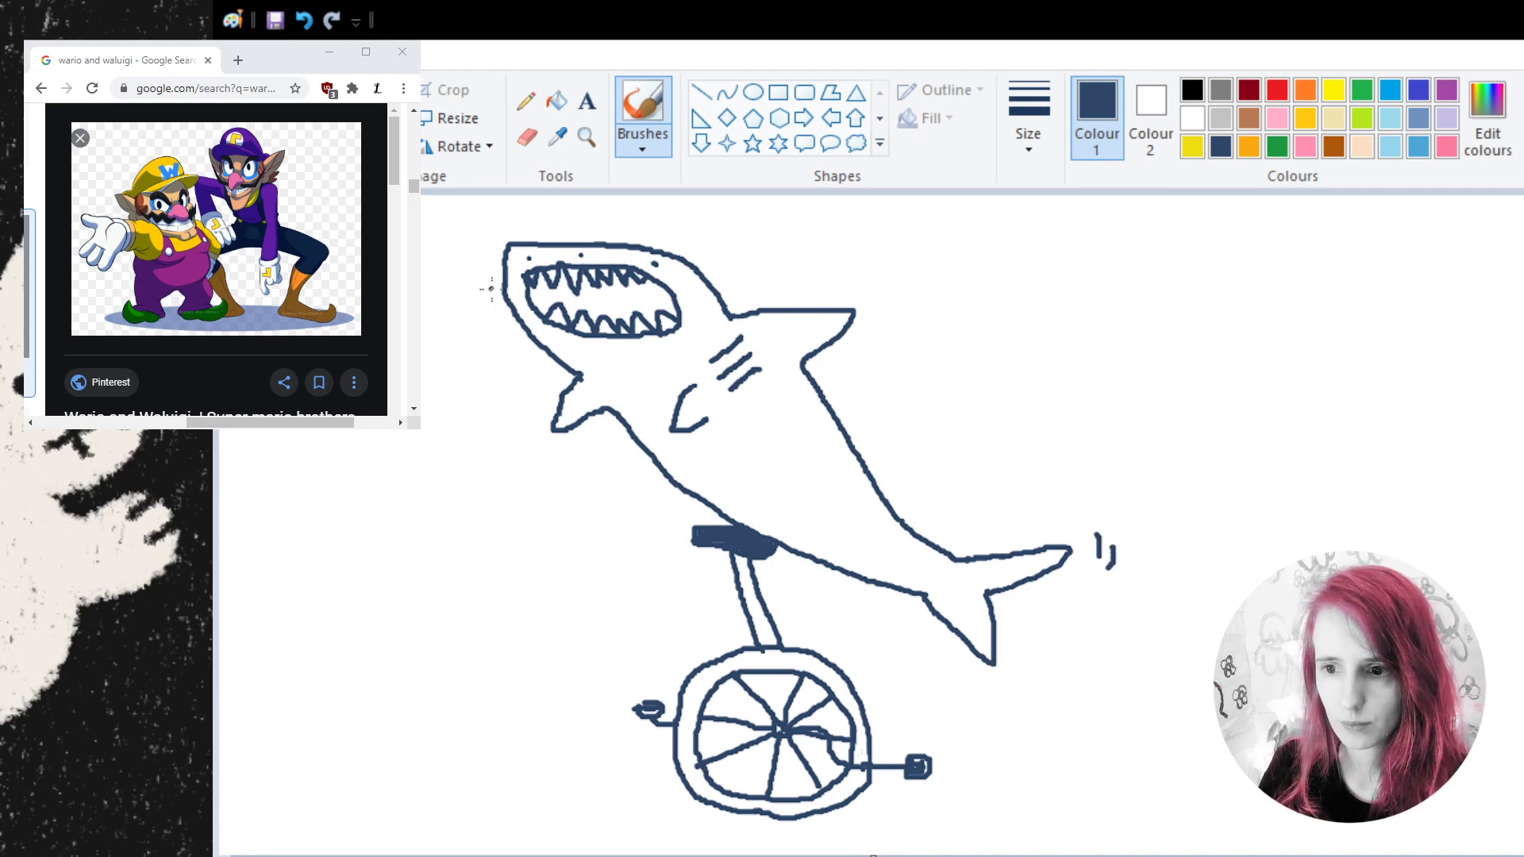
{"action": "left_click_drag", "start_coordinate": [490, 288], "coordinate": [483, 310]}
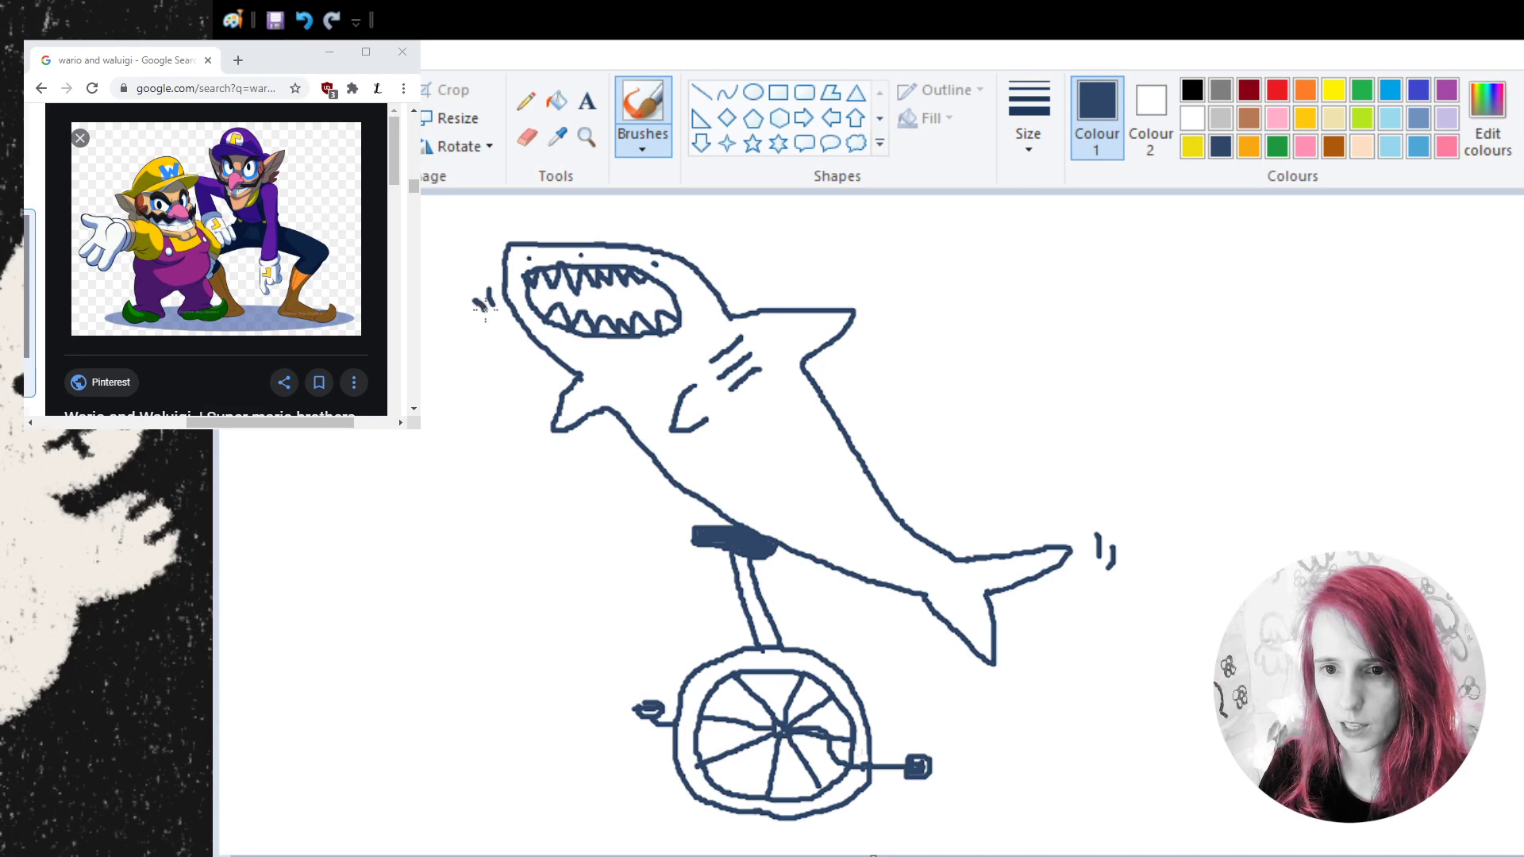
{"action": "left_click", "coordinate": [302, 34]}
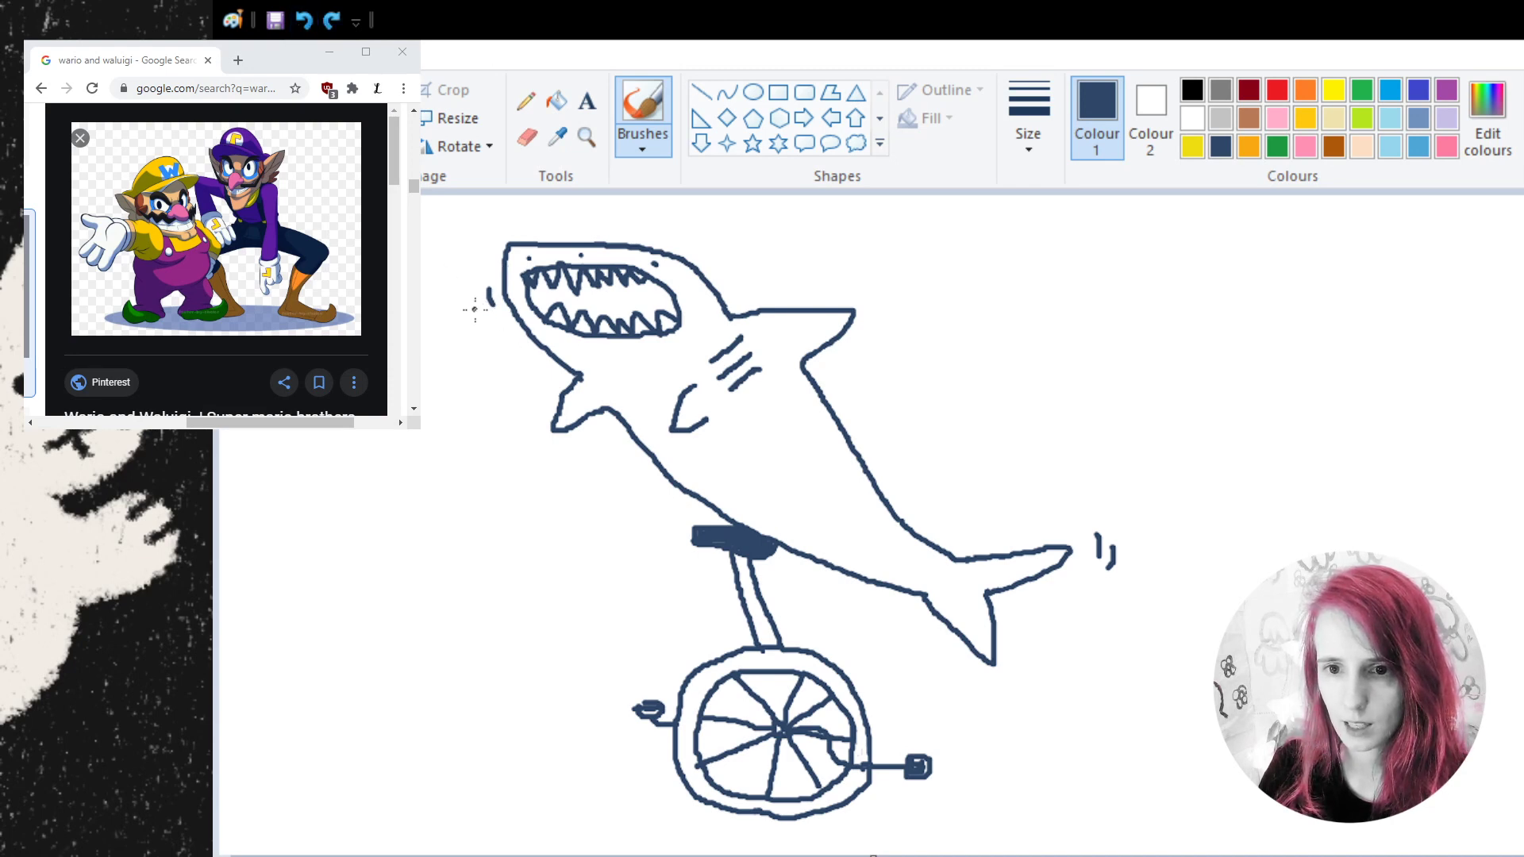
{"action": "left_click_drag", "start_coordinate": [475, 304], "coordinate": [485, 314]}
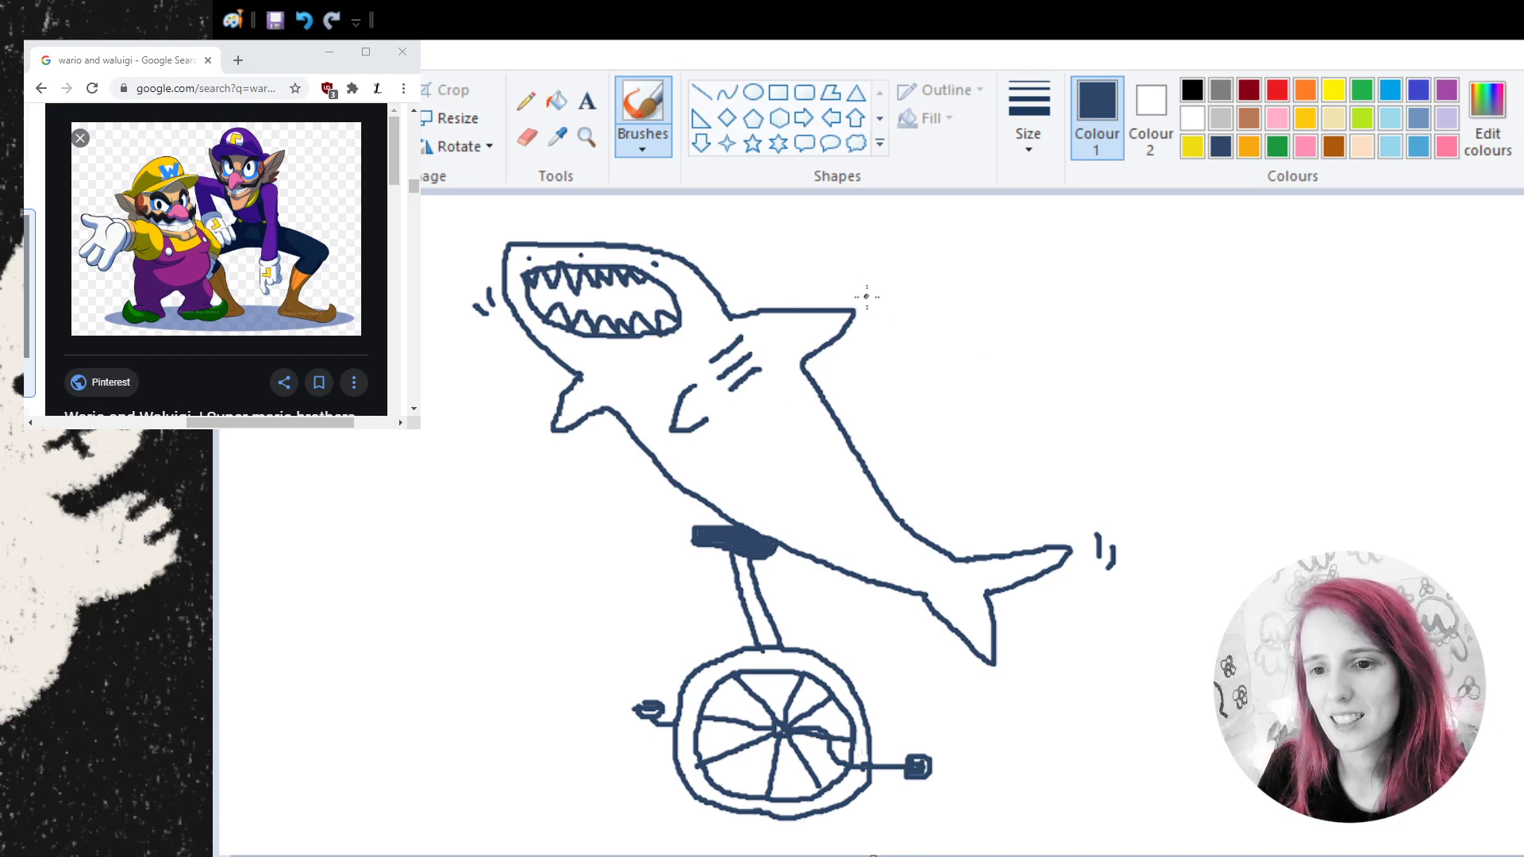
{"action": "left_click_drag", "start_coordinate": [700, 252], "coordinate": [724, 261]}
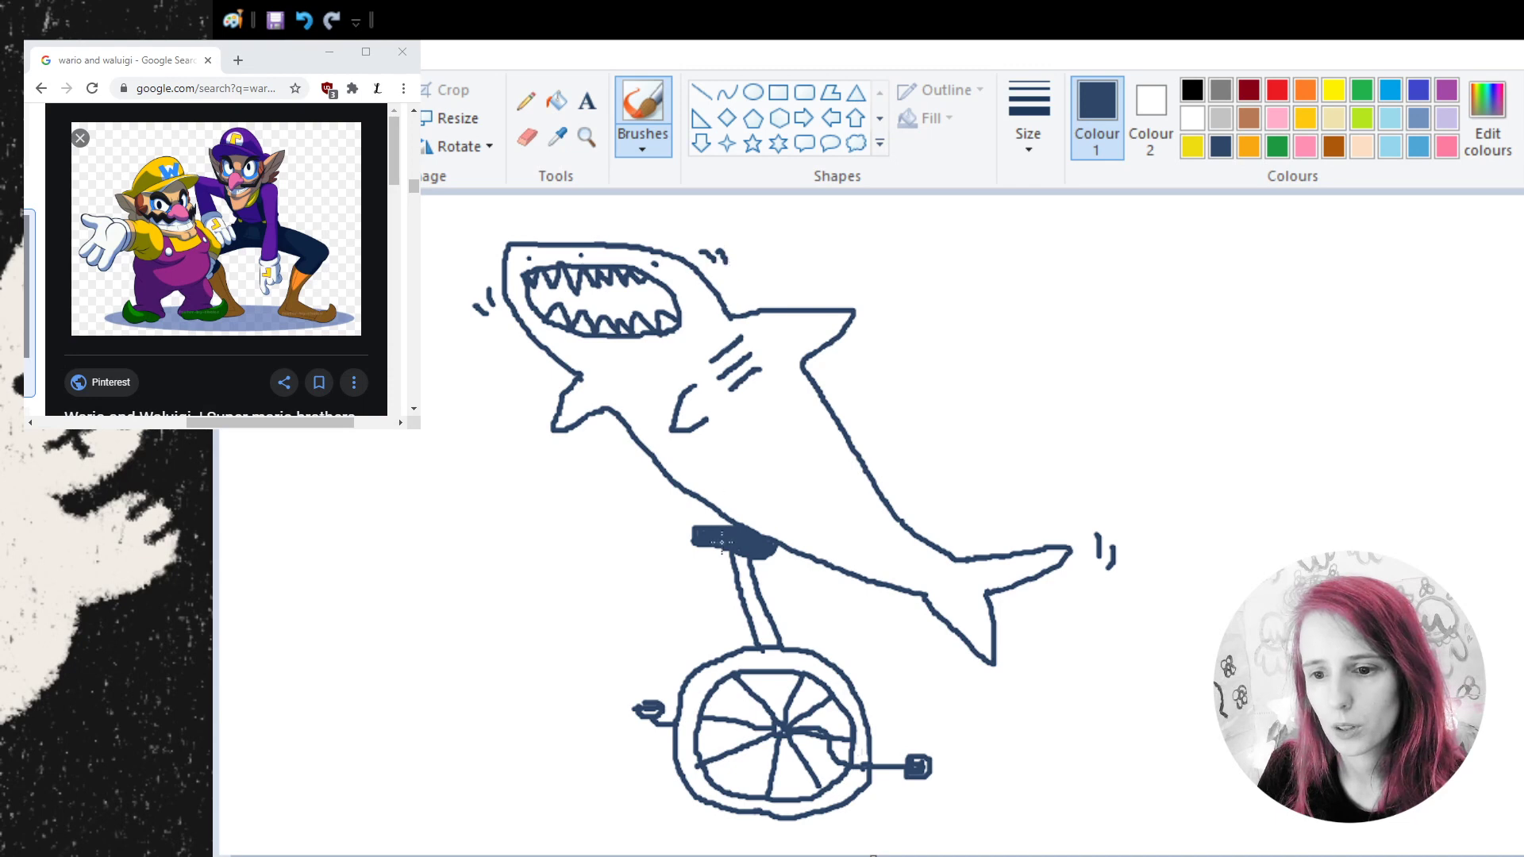
{"action": "left_click_drag", "start_coordinate": [647, 481], "coordinate": [666, 506]}
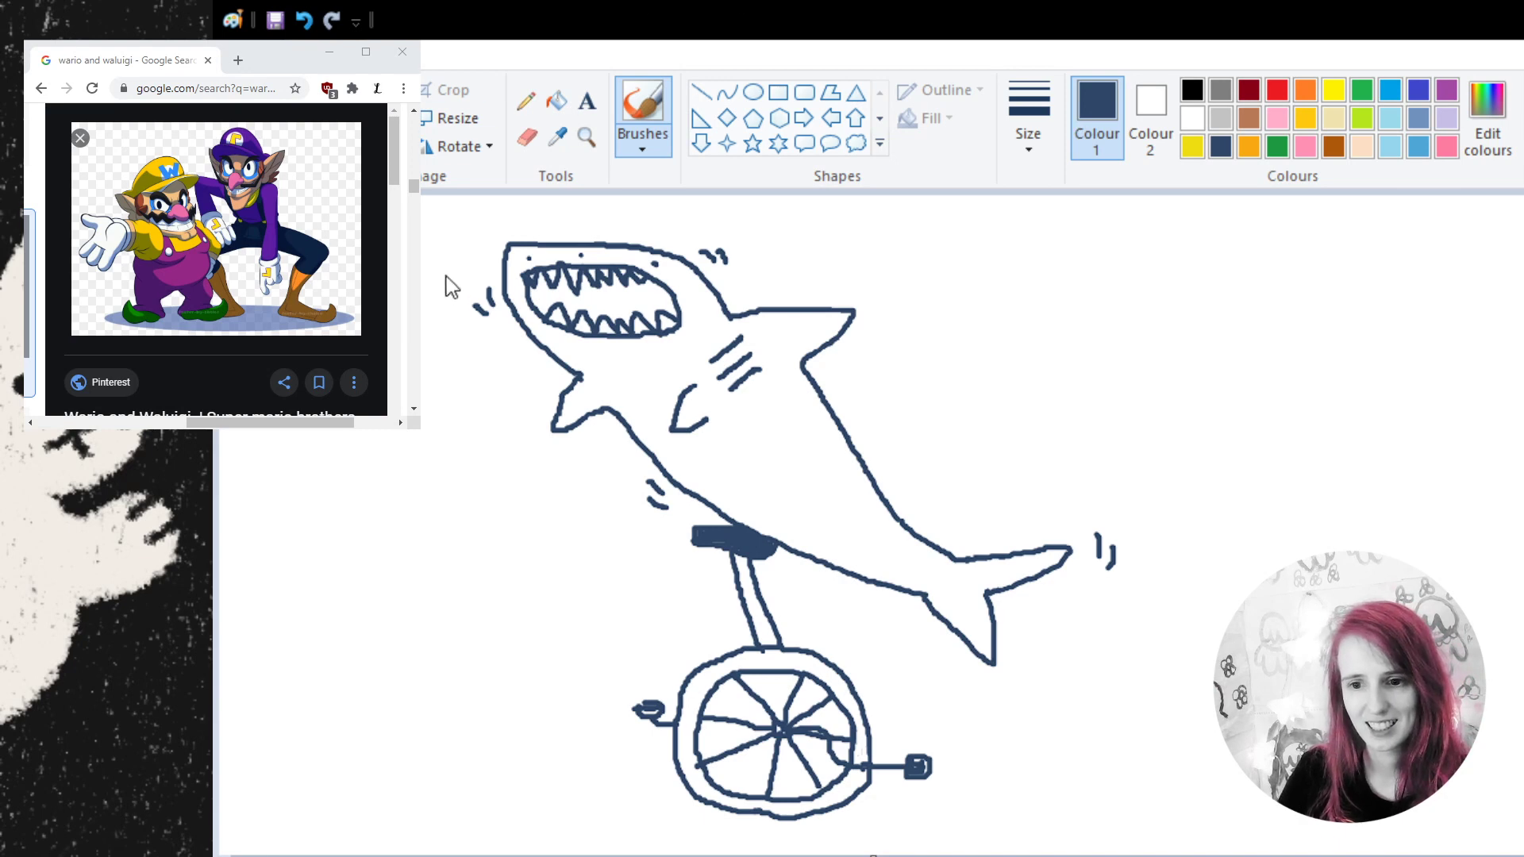
- Select the entire canvas, shift the shark drawing horizontally toward the centre, and clear the selection
{"action": "key", "text": "ctrl+a"}
{"action": "left_click_drag", "start_coordinate": [574, 384], "coordinate": [616, 385]}
{"action": "left_click_drag", "start_coordinate": [631, 386], "coordinate": [644, 384]}
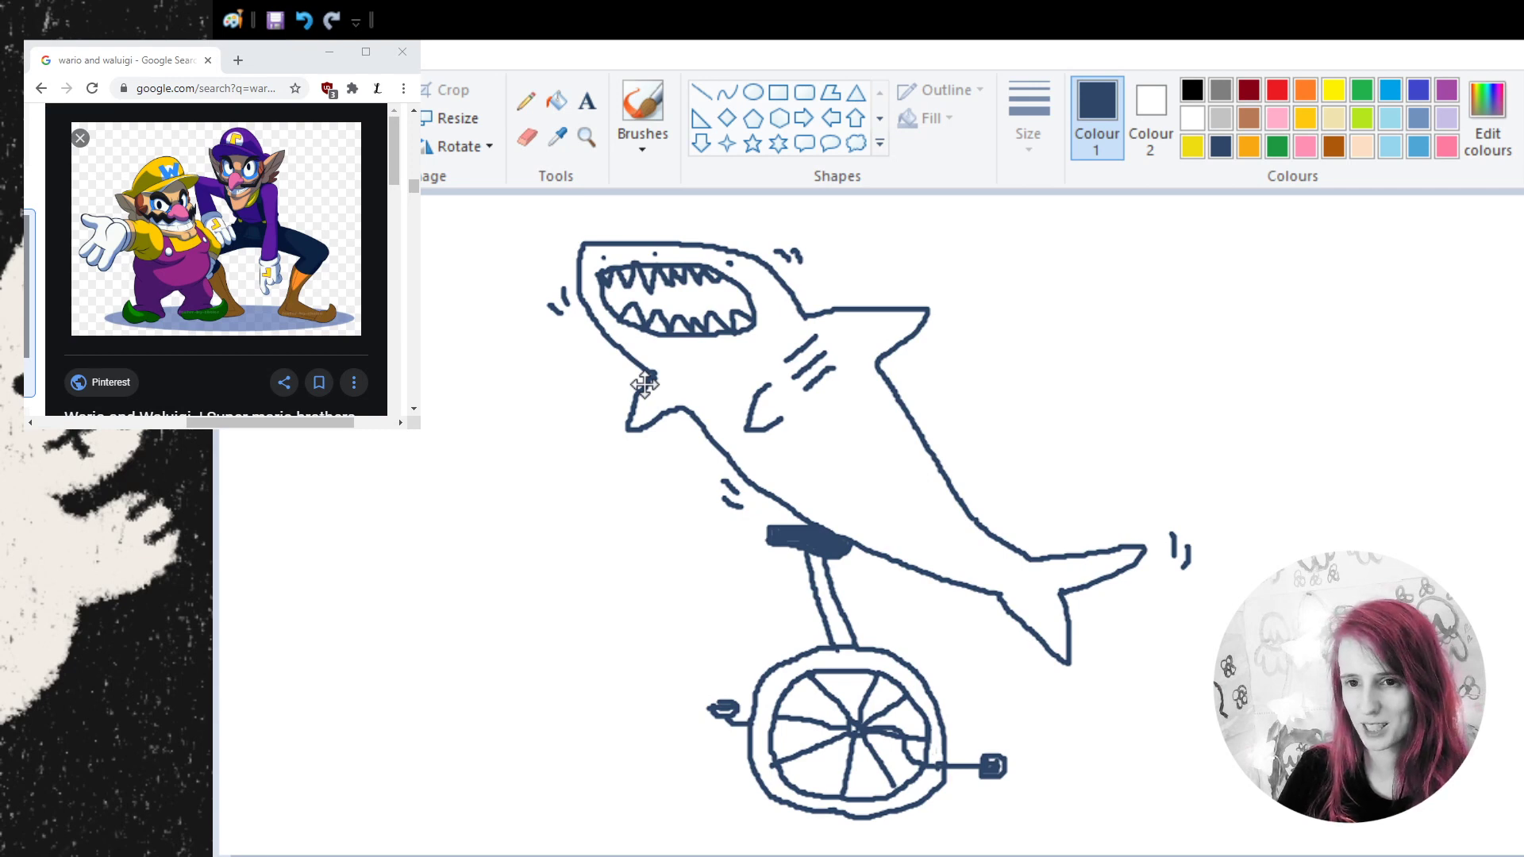
{"action": "left_click_drag", "start_coordinate": [645, 384], "coordinate": [649, 386]}
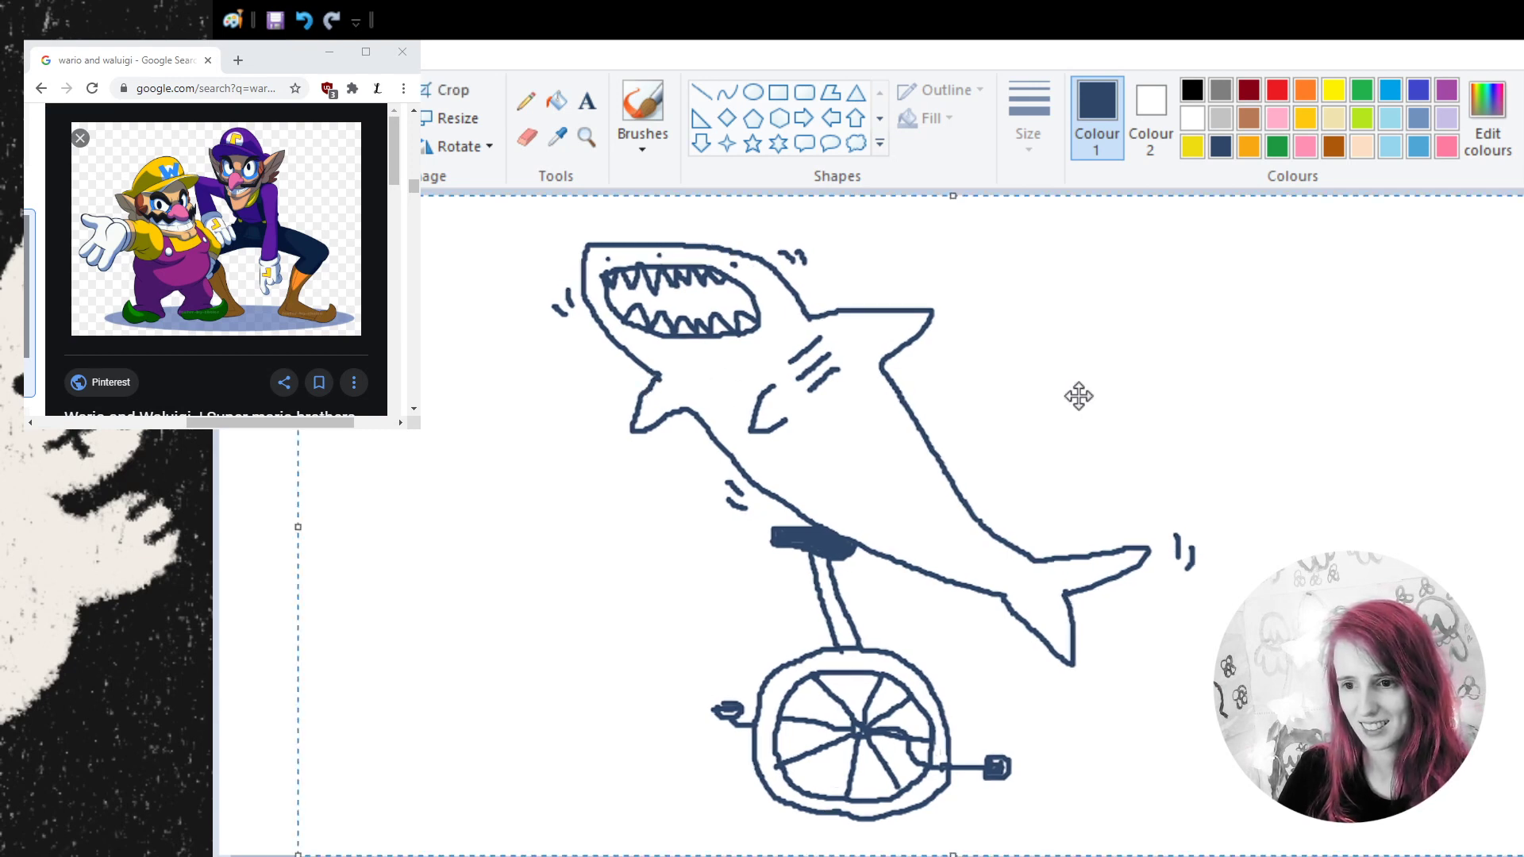
{"action": "key", "text": "Escape"}
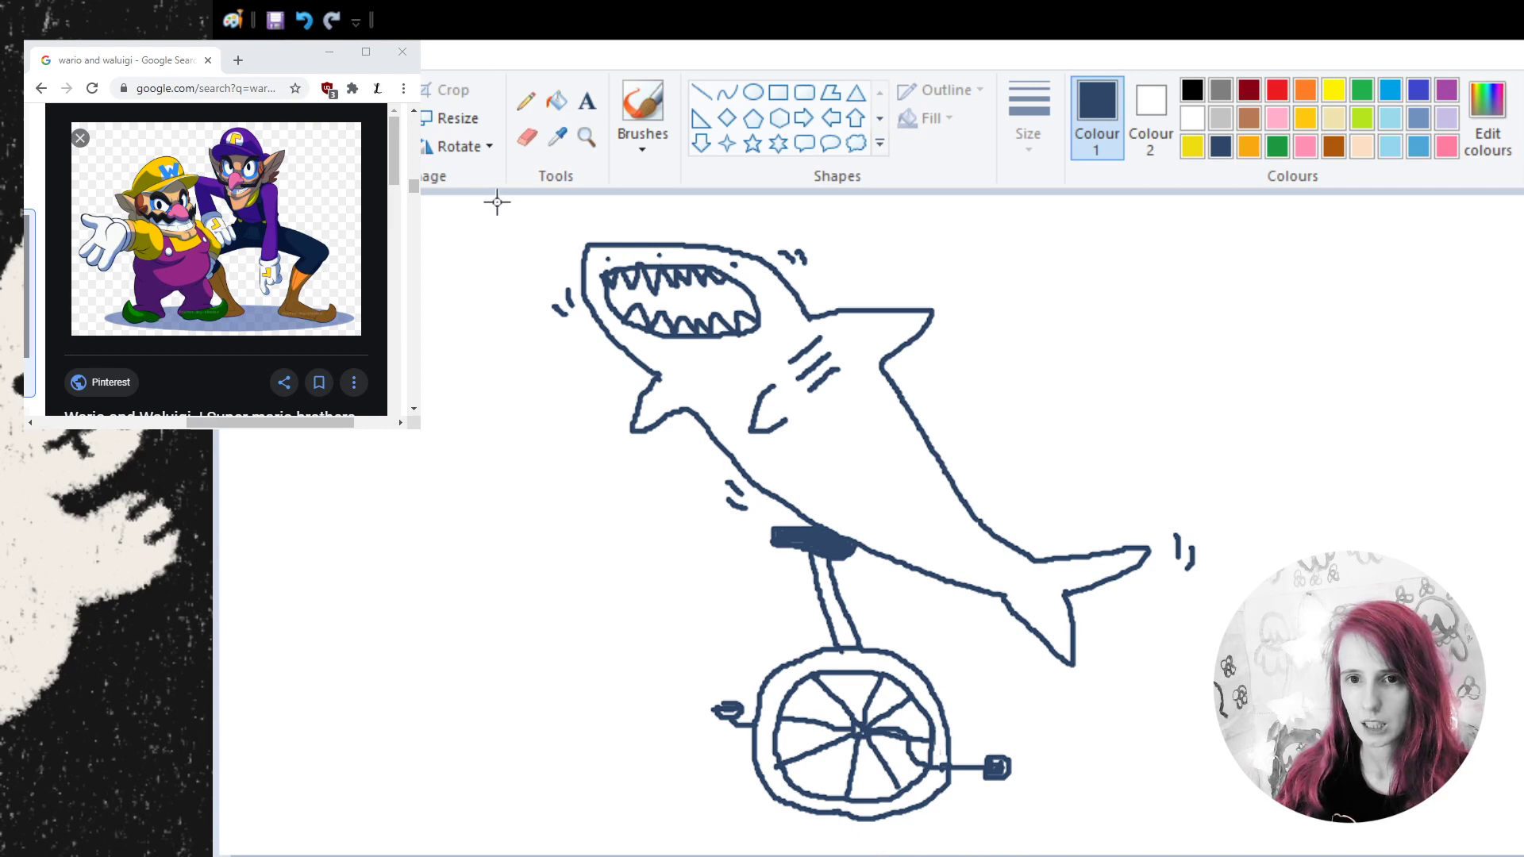
{"action": "left_click_drag", "start_coordinate": [498, 202], "coordinate": [1394, 855]}
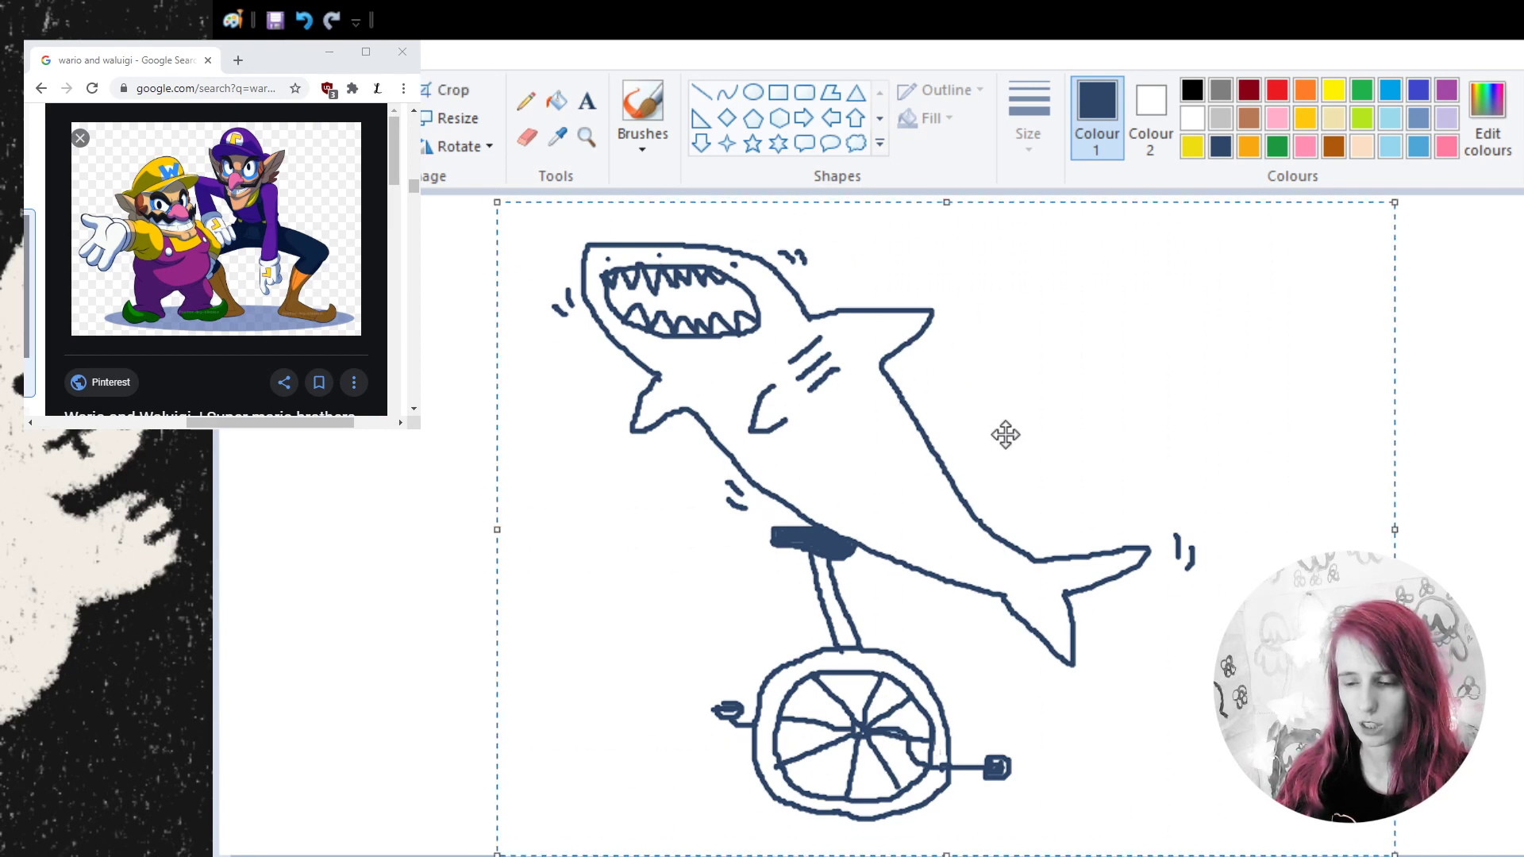
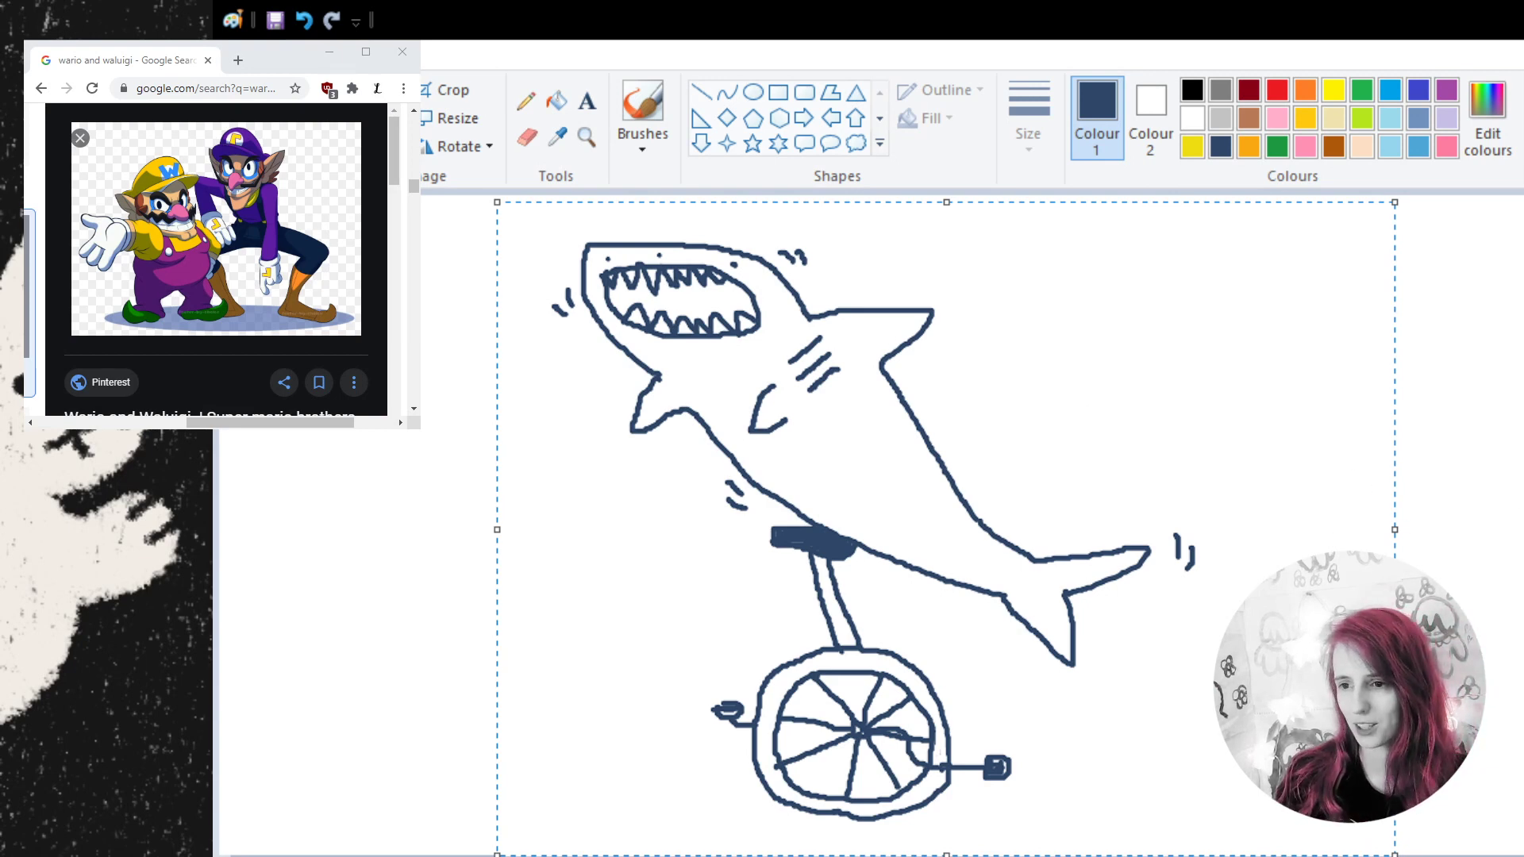
{"action": "key", "text": "Escape"}
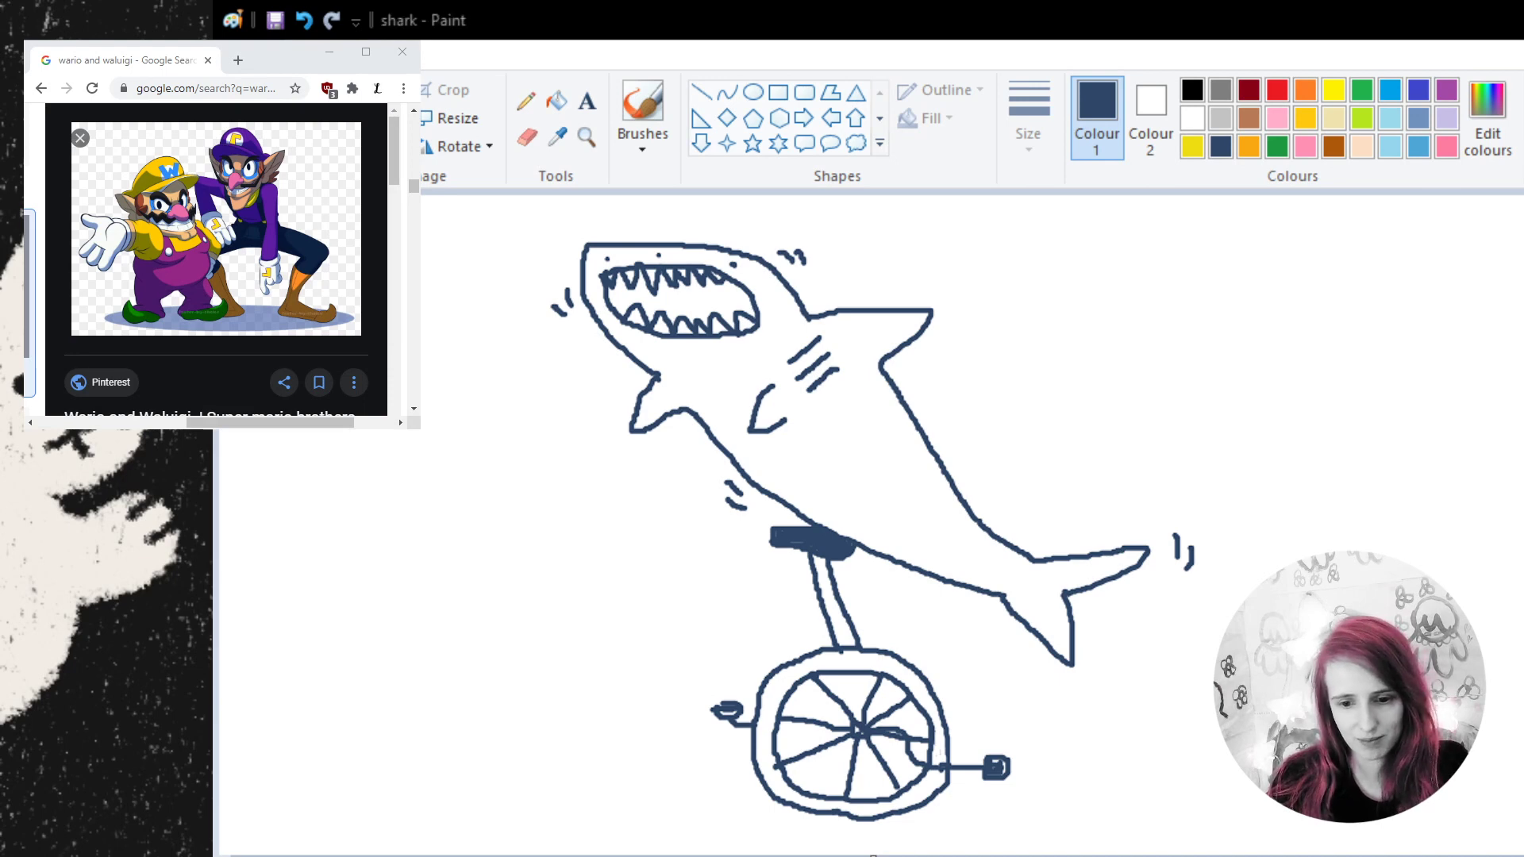
- Switch to the browser, search Google Images for "yoshi" and look through the pictures for a drawing reference
{"action": "left_click", "coordinate": [211, 89]}
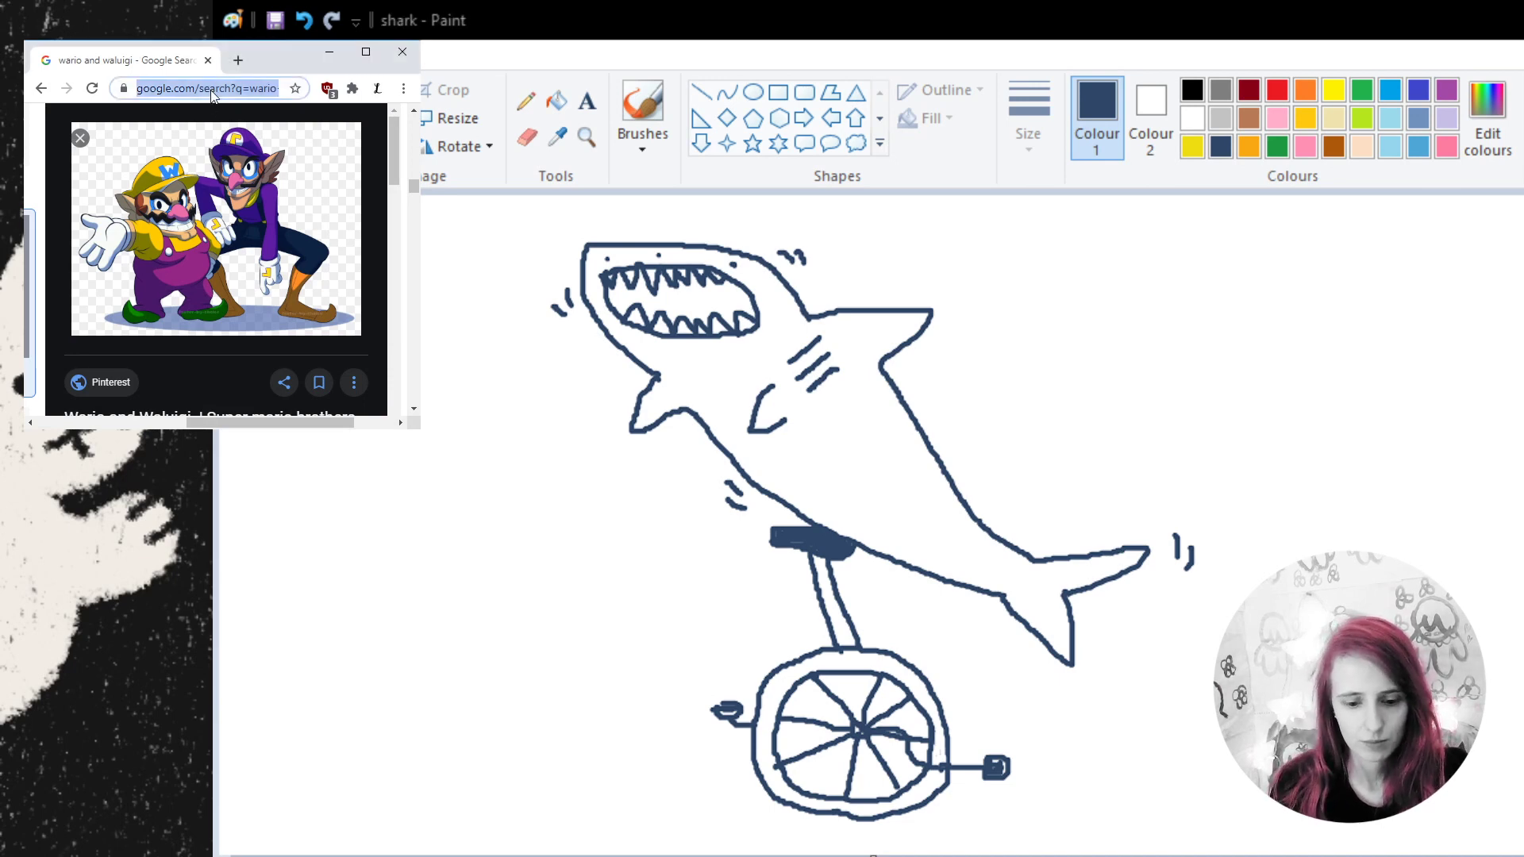
{"action": "type", "text": "yoshi"}
{"action": "key", "text": "Return"}
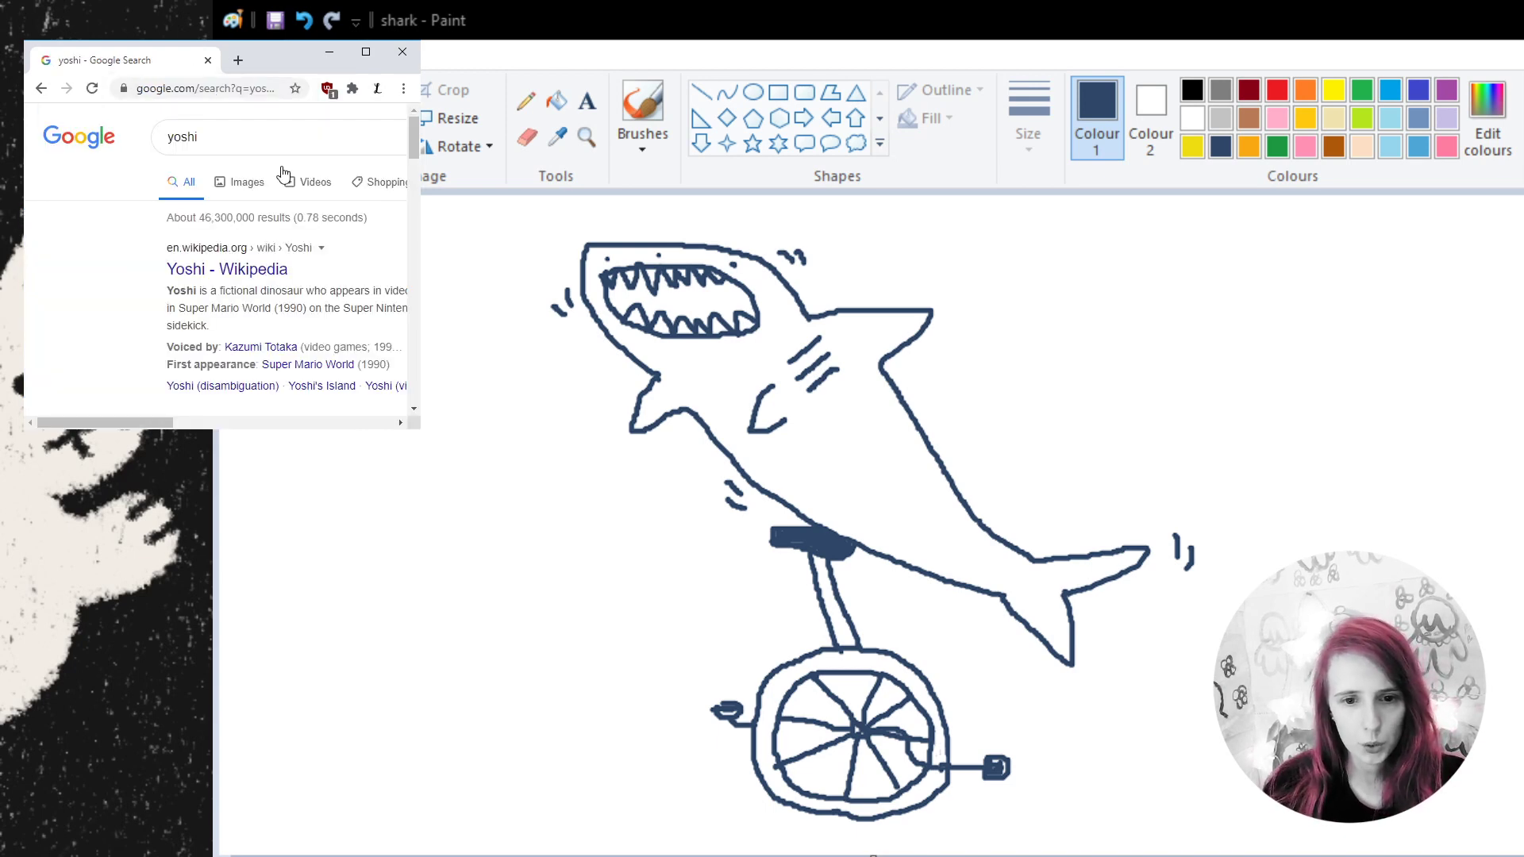
{"action": "left_click", "coordinate": [232, 191]}
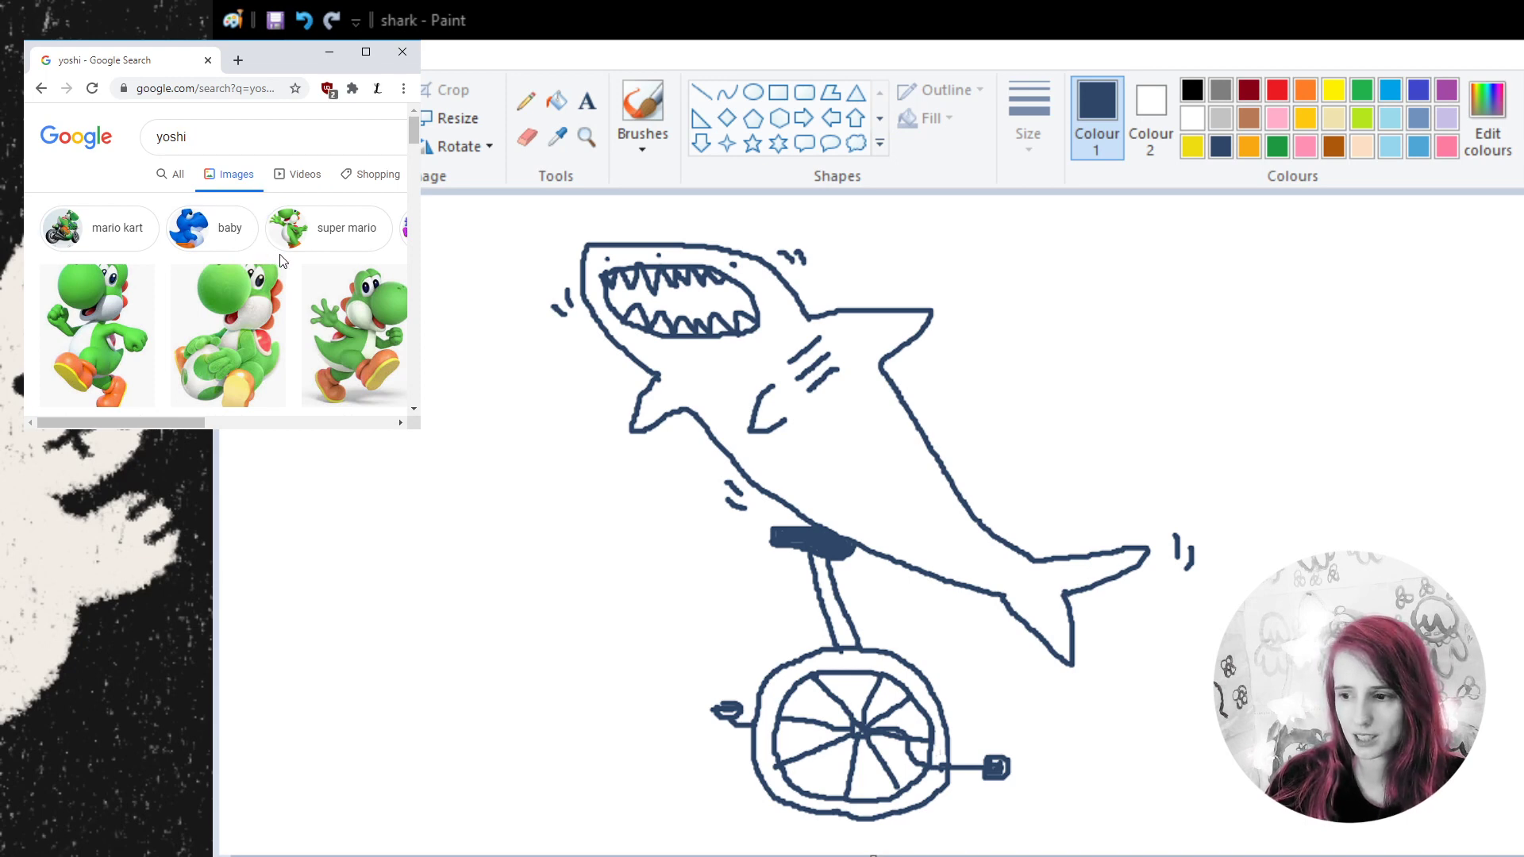
{"action": "scroll", "coordinate": [221, 278], "scroll_direction": "down", "scroll_amount": 1}
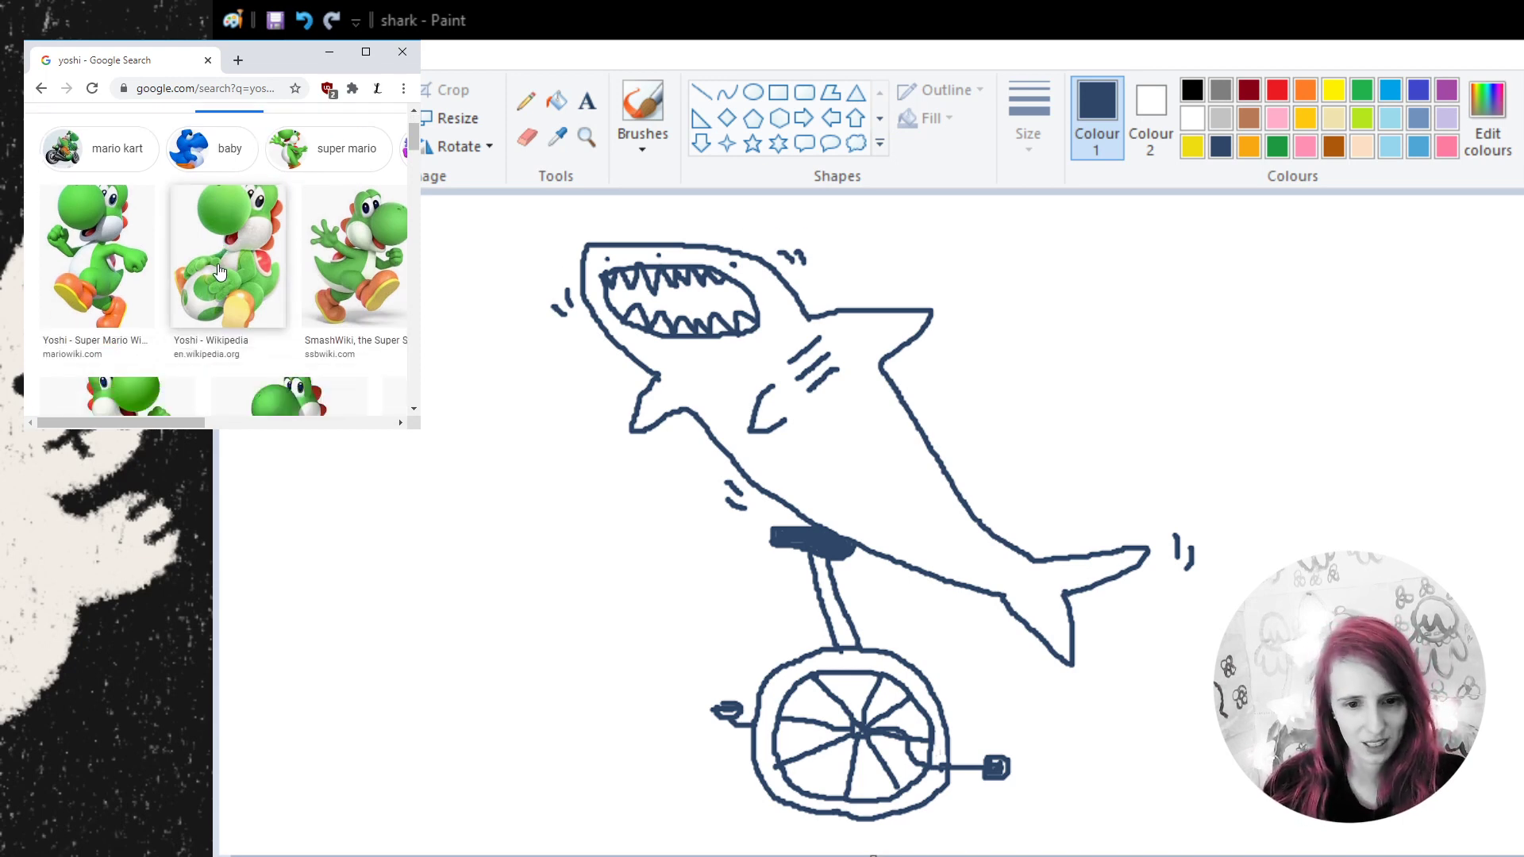
{"action": "scroll", "coordinate": [370, 266], "scroll_direction": "down", "scroll_amount": 3}
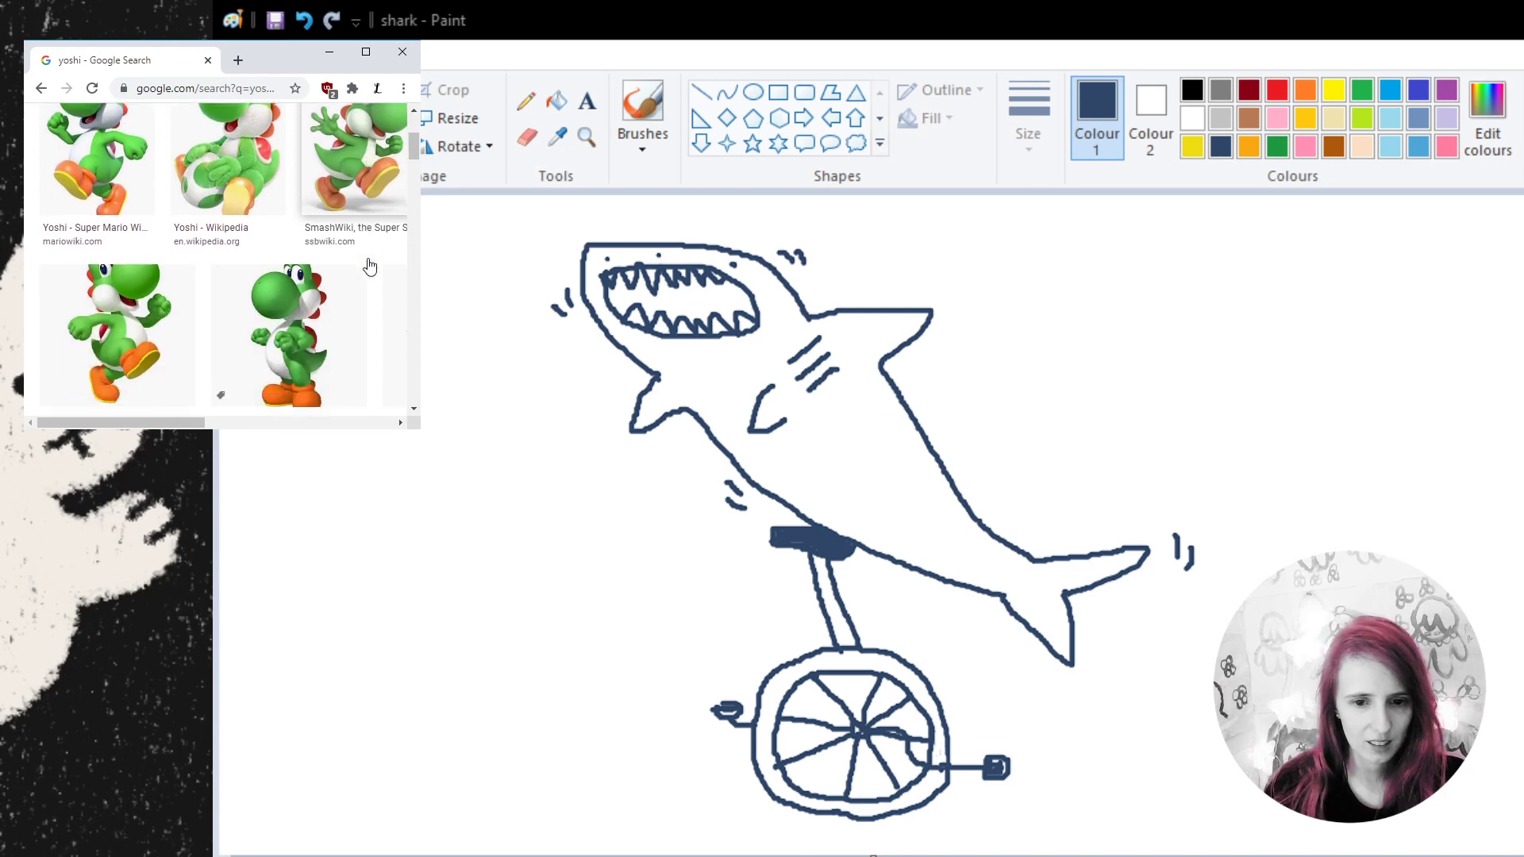
{"action": "scroll", "coordinate": [370, 266], "scroll_direction": "up", "scroll_amount": 2}
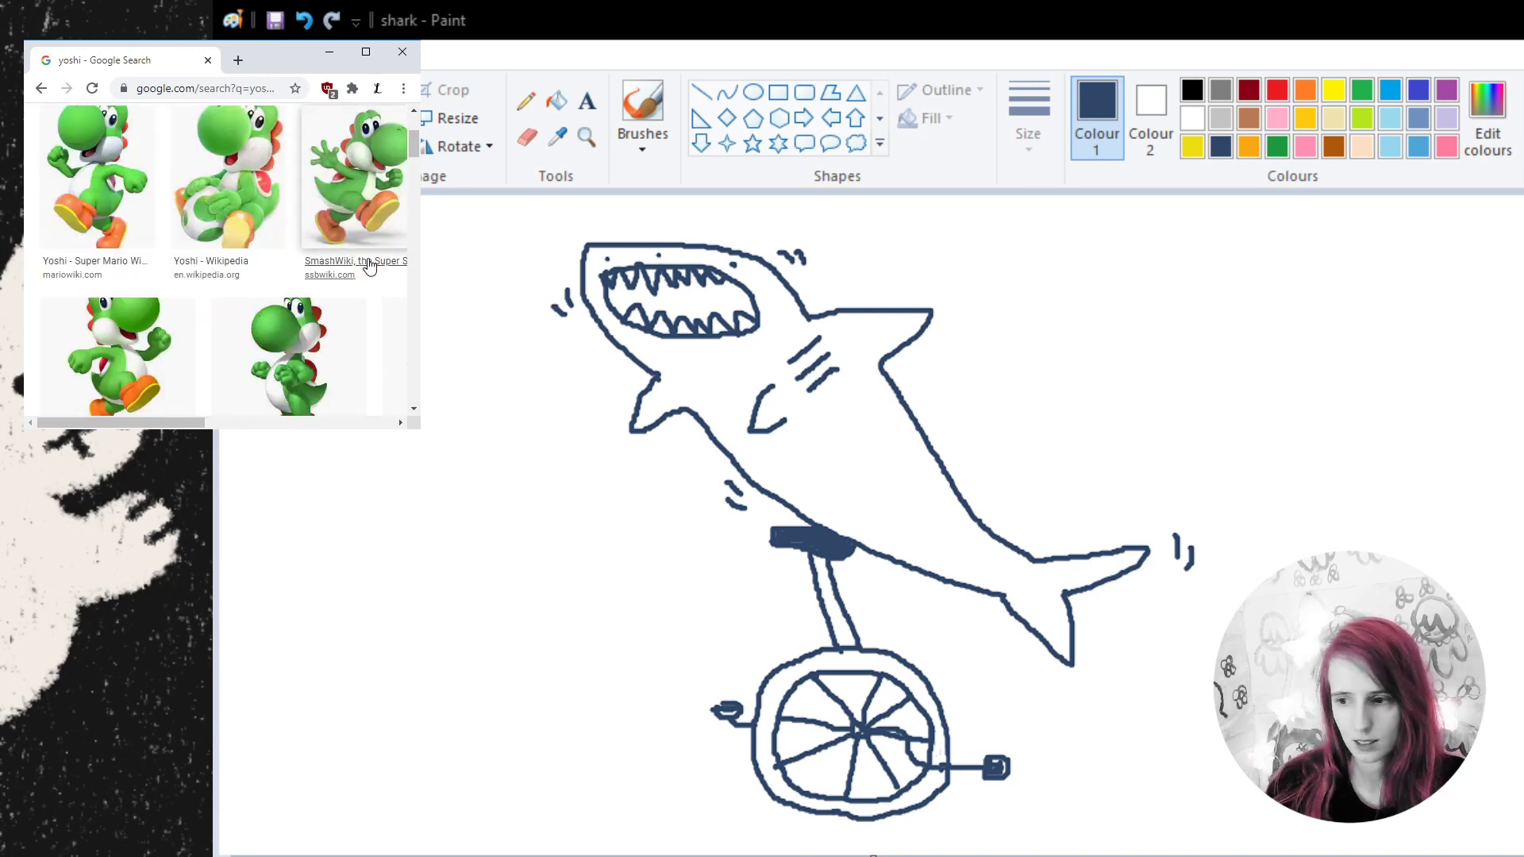
{"action": "scroll", "coordinate": [370, 266], "scroll_direction": "up", "scroll_amount": 1}
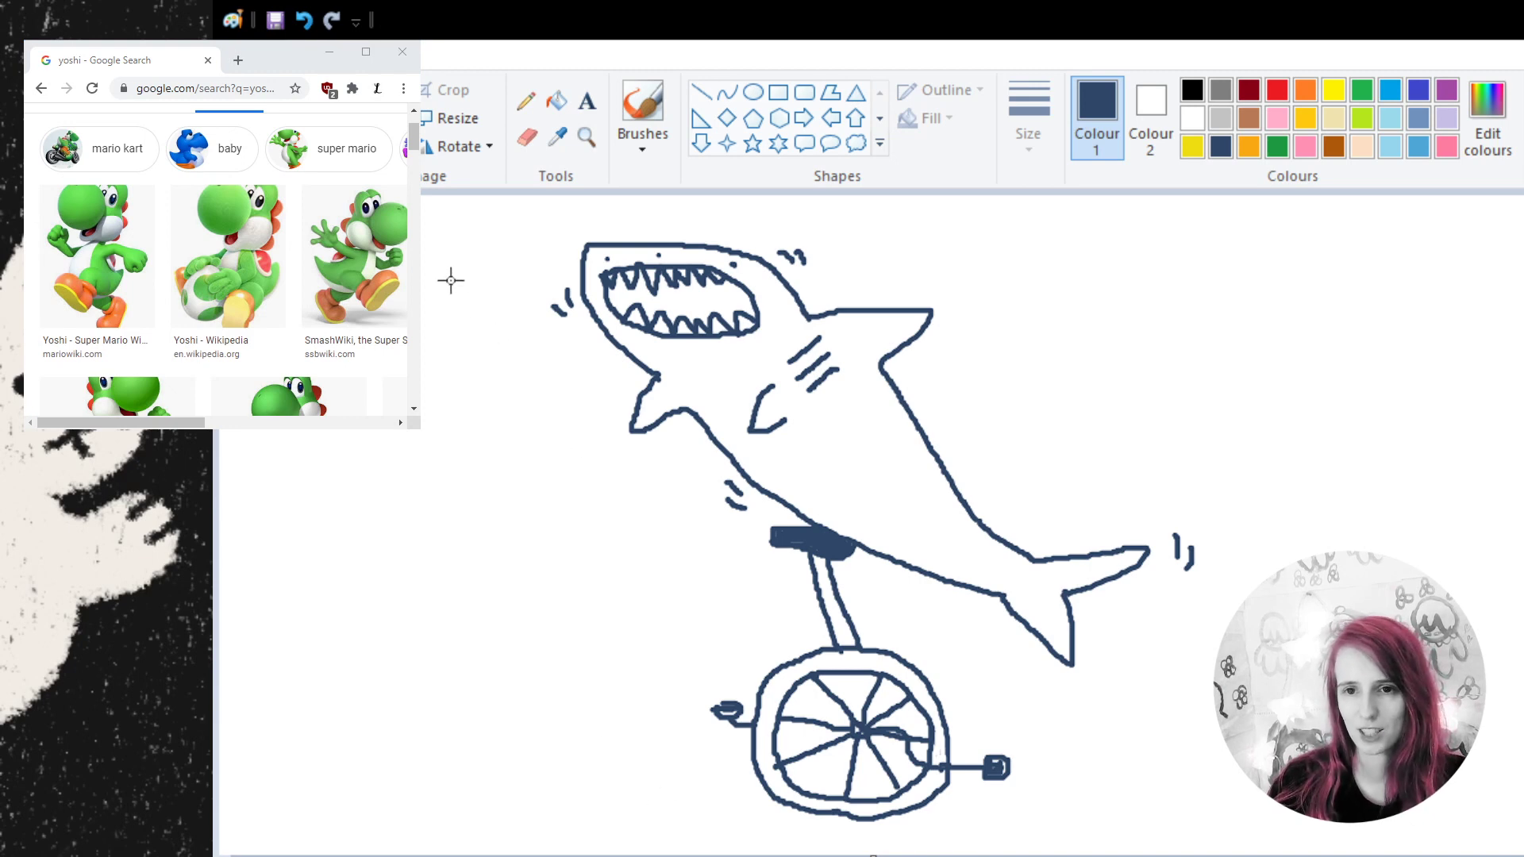
- Save the picture in Paint, select the whole shark drawing and delete it to empty the canvas
{"action": "mouse_move", "coordinate": [428, 207]}
{"action": "left_mouse_down"}
{"action": "mouse_move", "coordinate": [646, 340]}
{"action": "mouse_move", "coordinate": [979, 600]}
{"action": "left_mouse_up"}
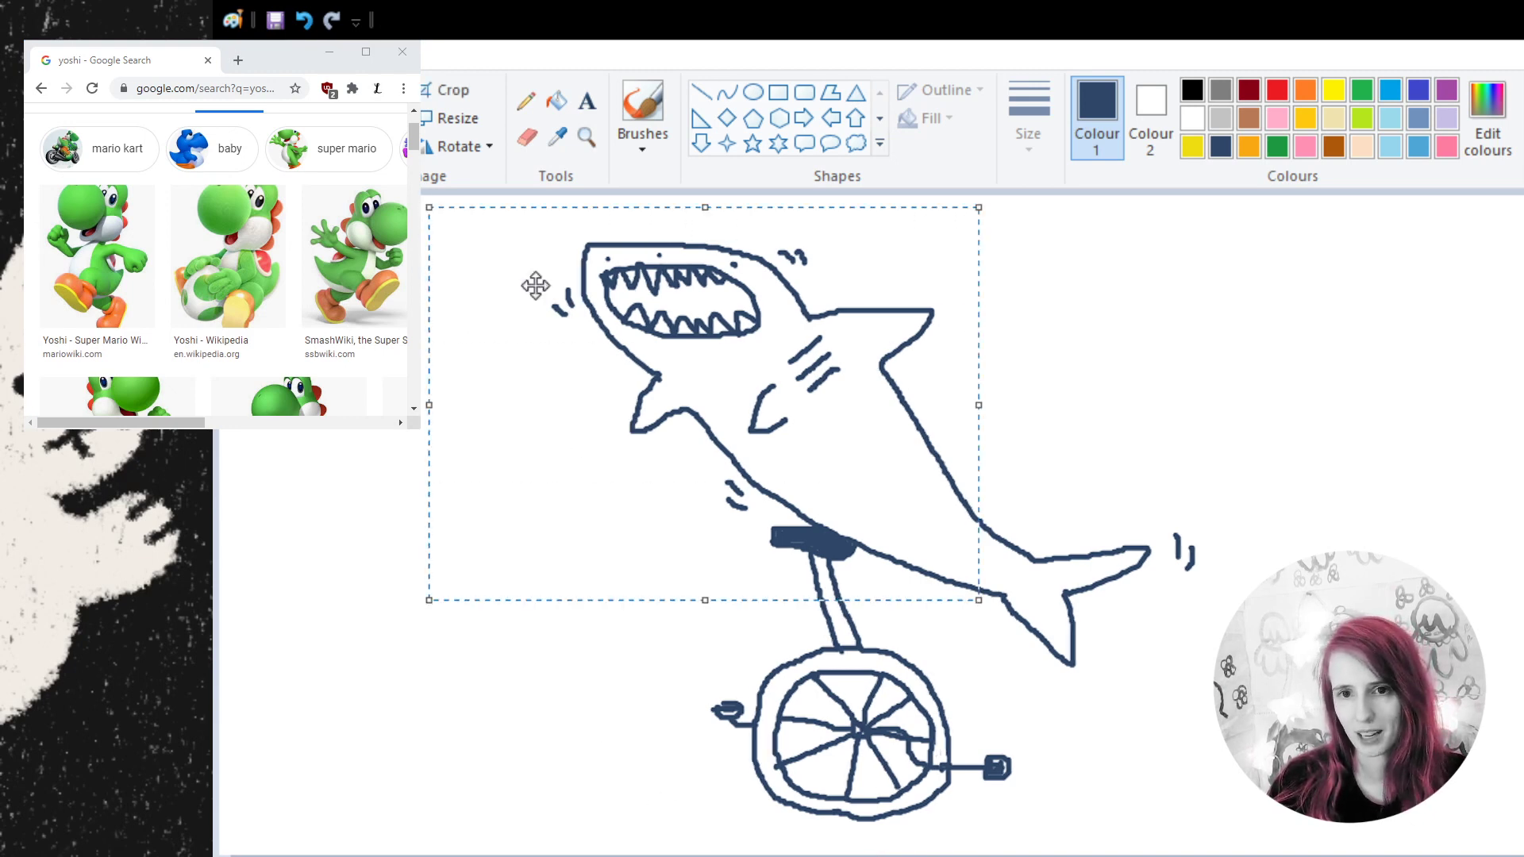
{"action": "left_click", "coordinate": [272, 20]}
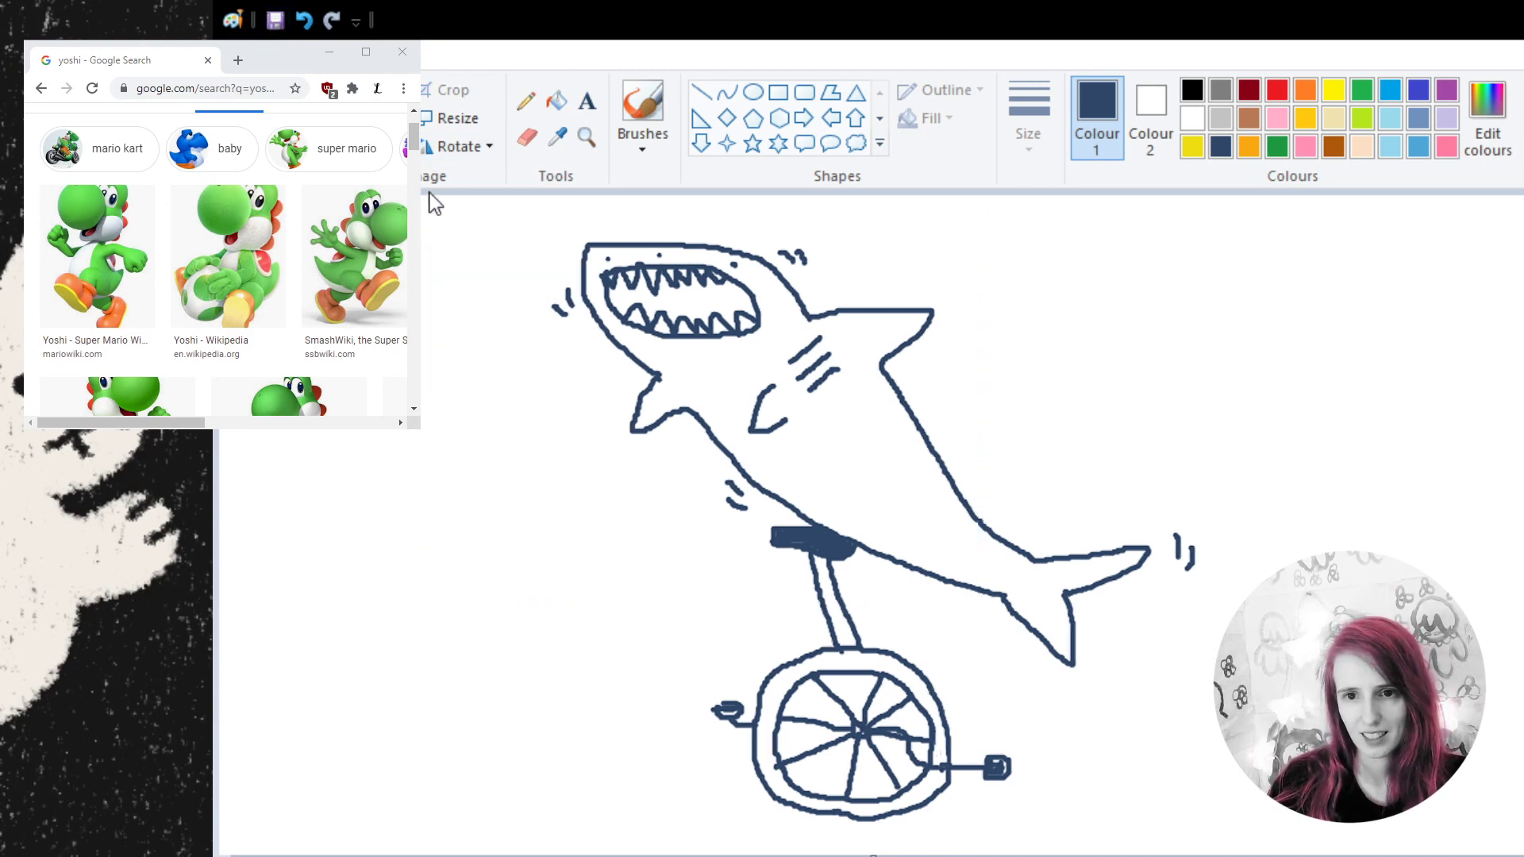
{"action": "mouse_move", "coordinate": [476, 210]}
{"action": "left_mouse_down"}
{"action": "mouse_move", "coordinate": [935, 554]}
{"action": "mouse_move", "coordinate": [1373, 849]}
{"action": "left_mouse_up"}
{"action": "key", "text": "Delete"}
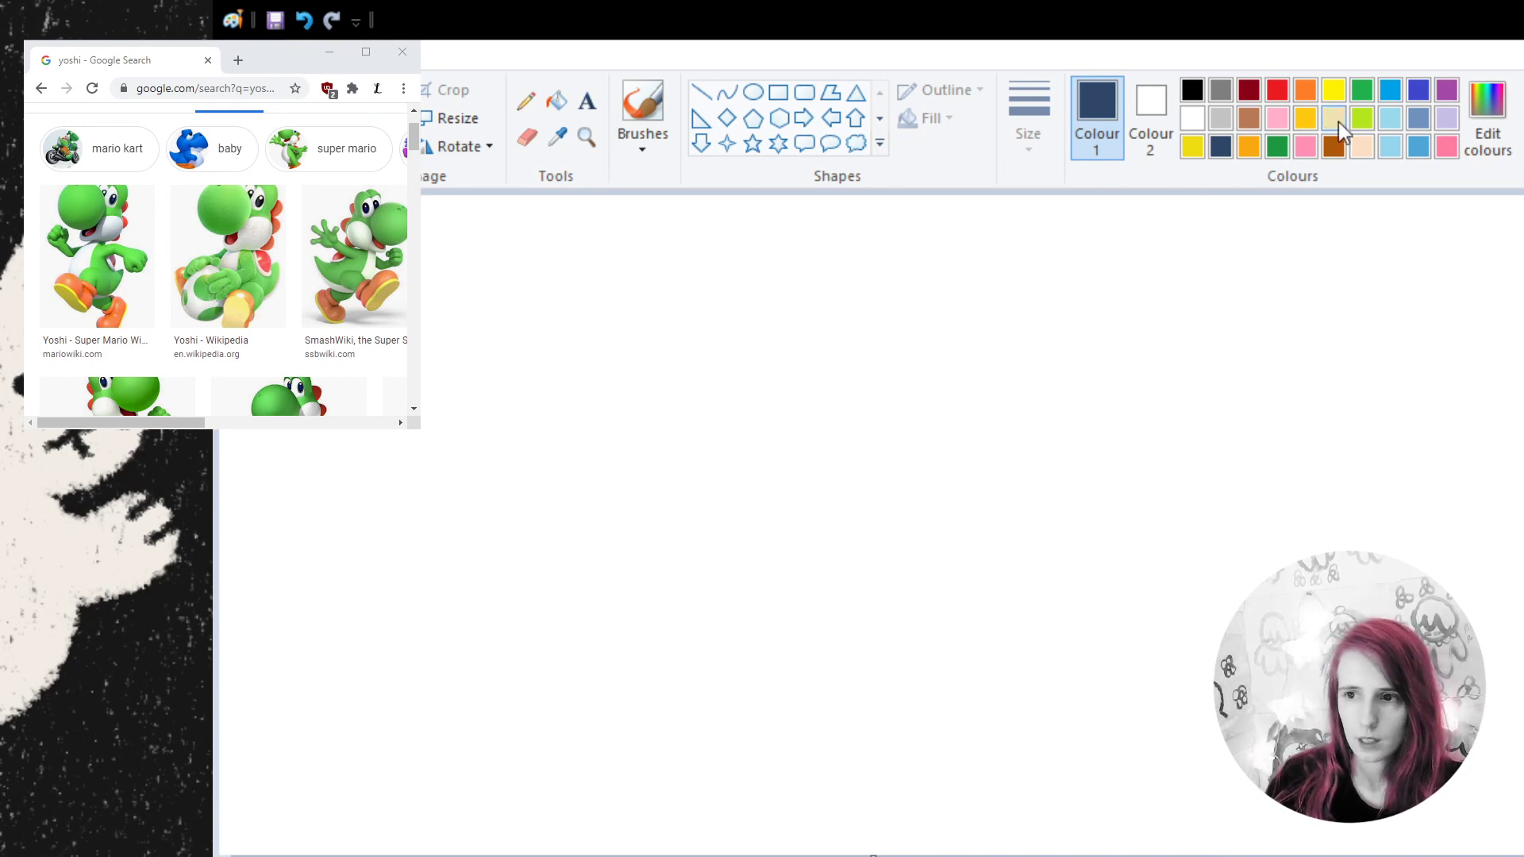
- Compare different greens with trial brush strokes, settle on a darker leaf green, and undo all the test strokes
{"action": "left_click", "coordinate": [1362, 89]}
{"action": "left_click", "coordinate": [643, 111]}
{"action": "mouse_move", "coordinate": [850, 379]}
{"action": "left_mouse_down"}
{"action": "mouse_move", "coordinate": [577, 672]}
{"action": "mouse_move", "coordinate": [952, 554]}
{"action": "mouse_move", "coordinate": [979, 599]}
{"action": "left_mouse_up"}
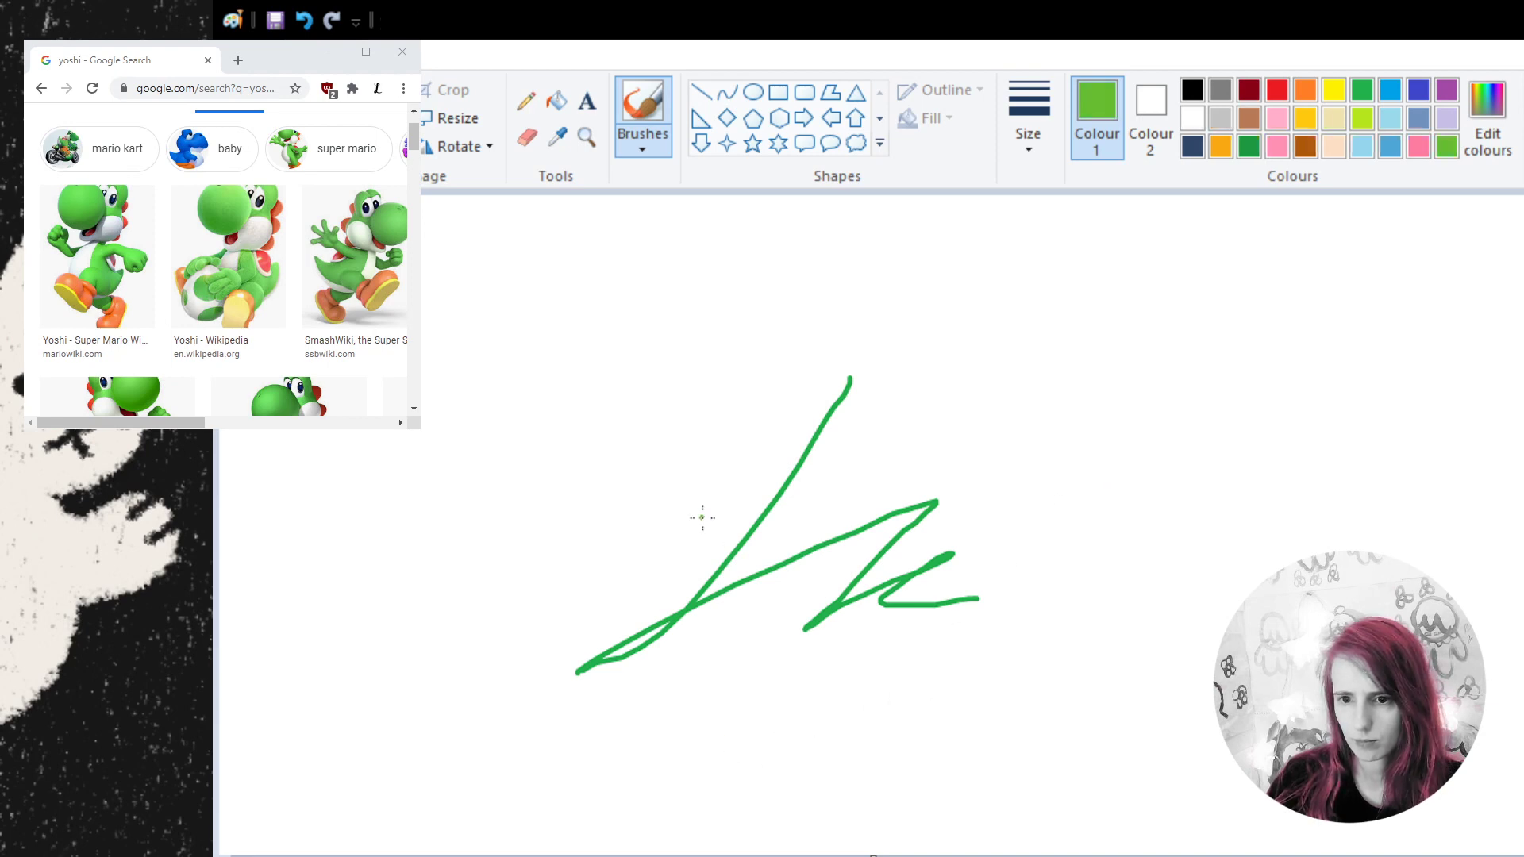
{"action": "left_click_drag", "start_coordinate": [701, 518], "coordinate": [752, 650]}
{"action": "left_click_drag", "start_coordinate": [635, 479], "coordinate": [751, 650]}
{"action": "left_click_drag", "start_coordinate": [561, 291], "coordinate": [726, 370]}
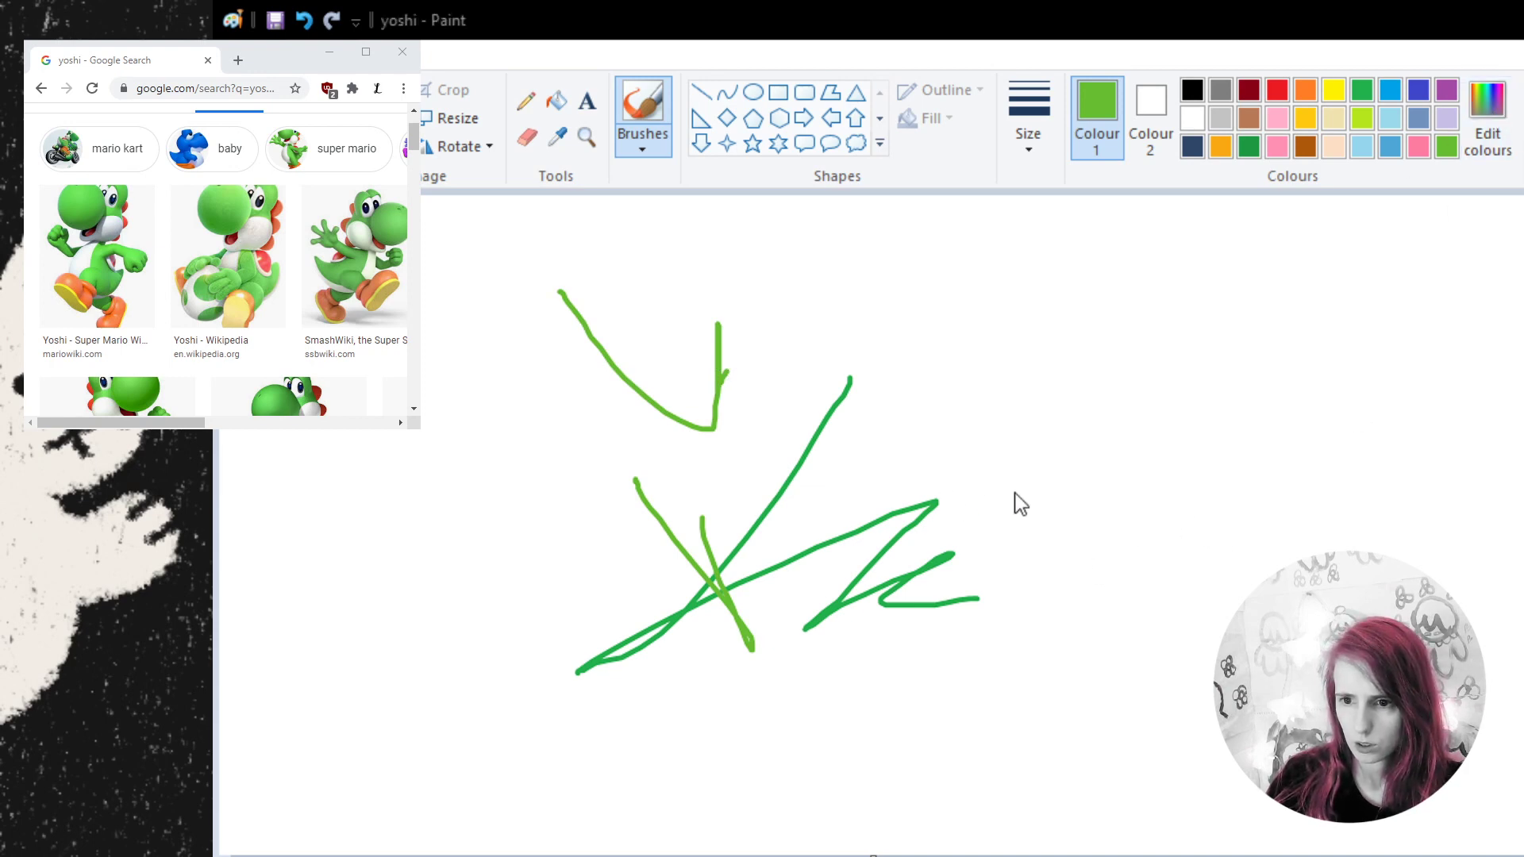
{"action": "left_click_drag", "start_coordinate": [764, 285], "coordinate": [721, 329]}
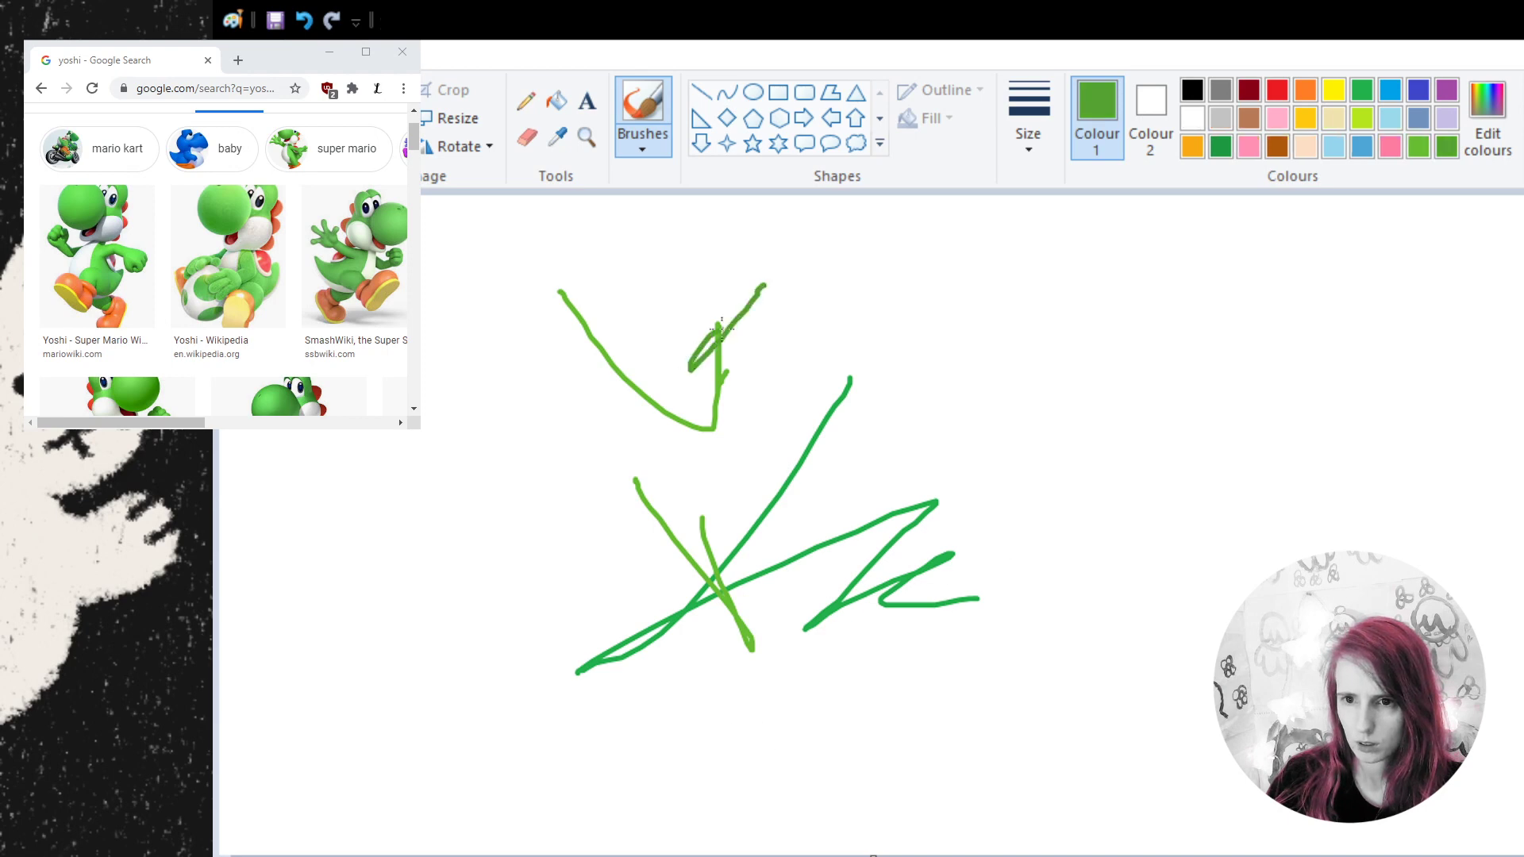
{"action": "left_click", "coordinate": [314, 24]}
{"action": "left_click", "coordinate": [314, 24]}
{"action": "left_click", "coordinate": [313, 23]}
{"action": "left_click", "coordinate": [314, 23]}
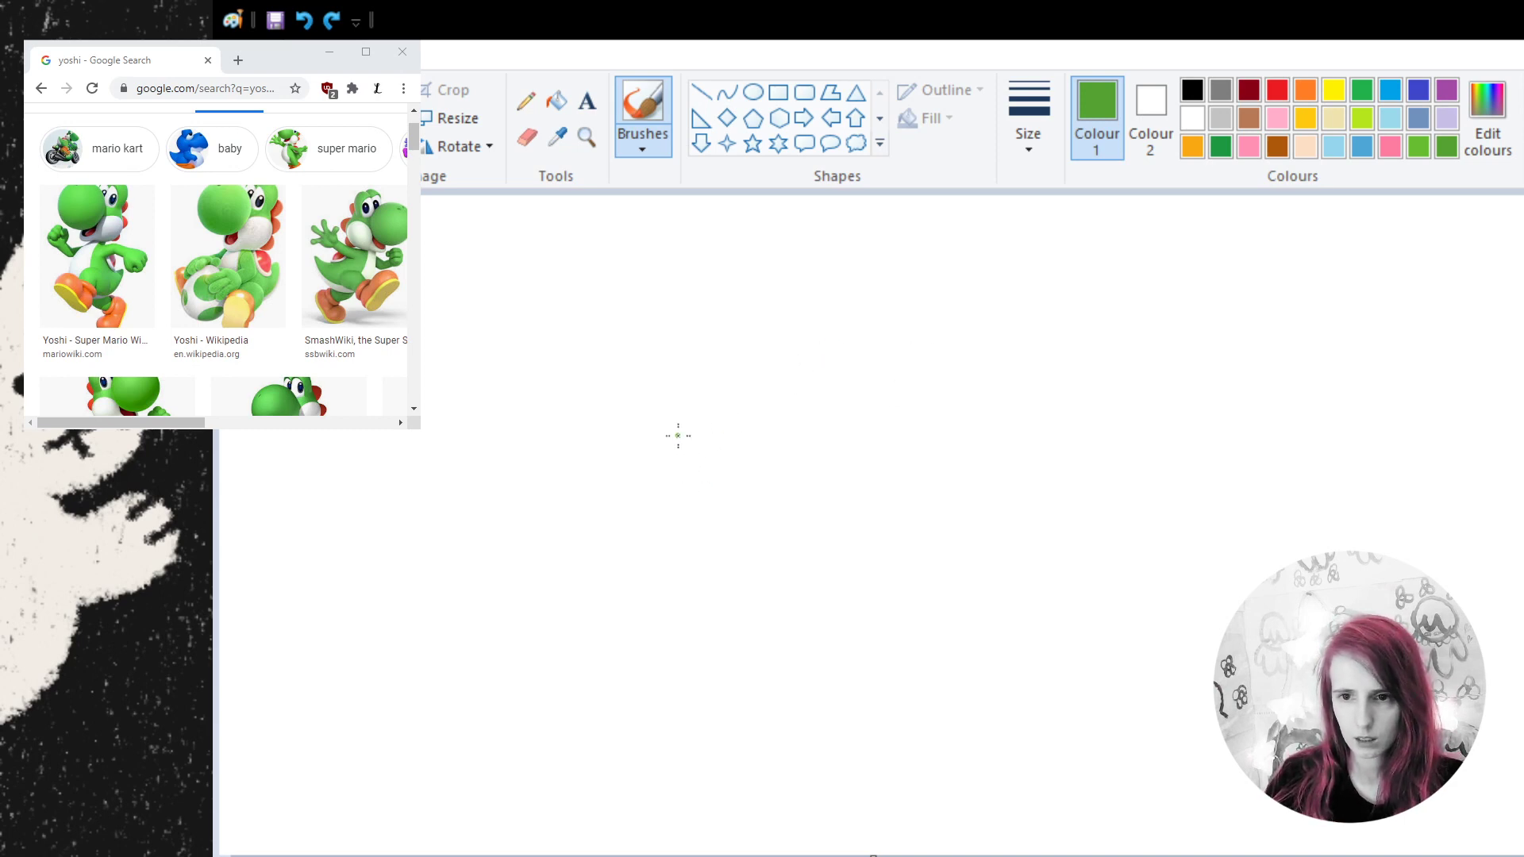
- Brush Yoshi's outline in green: two eye bumps above a wide rounded head, a small body beneath it, and two tiny feet
{"action": "mouse_move", "coordinate": [677, 436]}
{"action": "left_mouse_down"}
{"action": "mouse_move", "coordinate": [679, 397]}
{"action": "mouse_move", "coordinate": [721, 412]}
{"action": "mouse_move", "coordinate": [733, 389]}
{"action": "mouse_move", "coordinate": [767, 419]}
{"action": "left_mouse_up"}
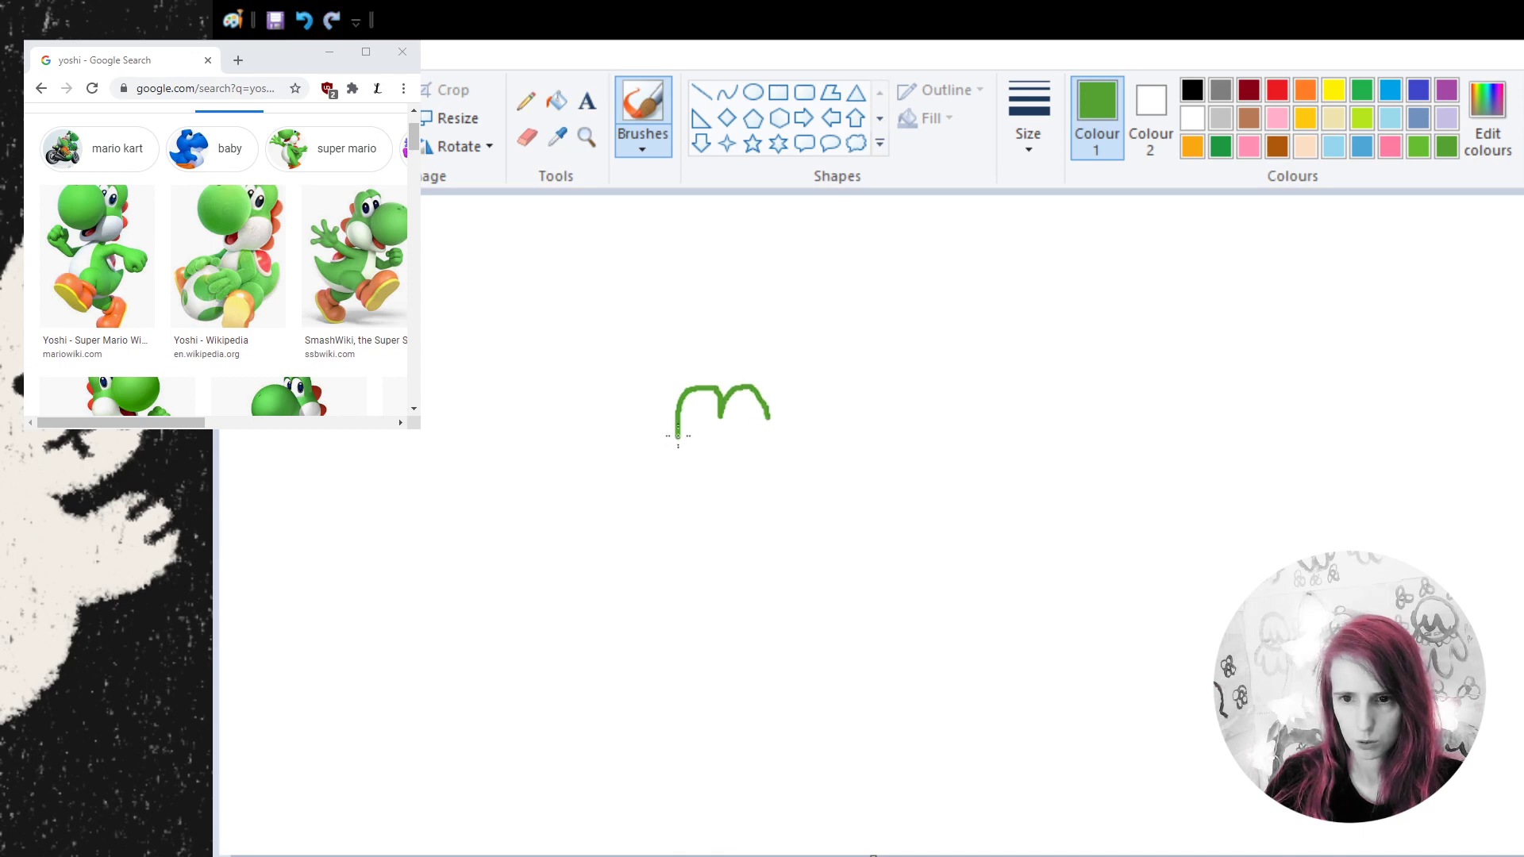
{"action": "mouse_move", "coordinate": [678, 436]}
{"action": "left_mouse_down"}
{"action": "mouse_move", "coordinate": [656, 476]}
{"action": "mouse_move", "coordinate": [706, 530]}
{"action": "mouse_move", "coordinate": [789, 516]}
{"action": "mouse_move", "coordinate": [793, 442]}
{"action": "mouse_move", "coordinate": [768, 423]}
{"action": "left_mouse_up"}
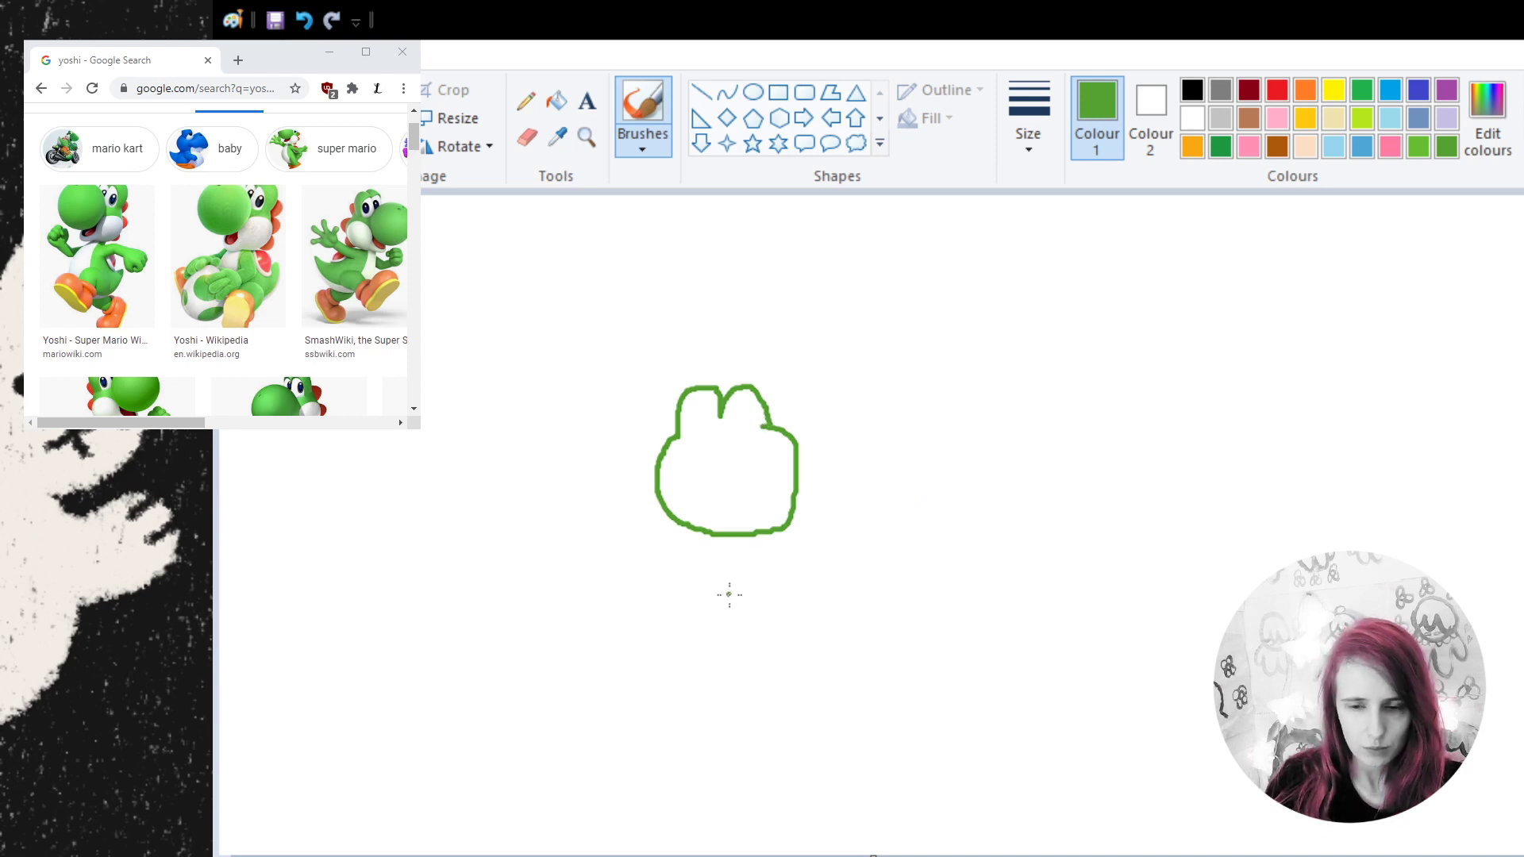
{"action": "mouse_move", "coordinate": [693, 528]}
{"action": "left_mouse_down"}
{"action": "mouse_move", "coordinate": [689, 587]}
{"action": "mouse_move", "coordinate": [732, 625]}
{"action": "mouse_move", "coordinate": [768, 584]}
{"action": "mouse_move", "coordinate": [752, 528]}
{"action": "left_mouse_up"}
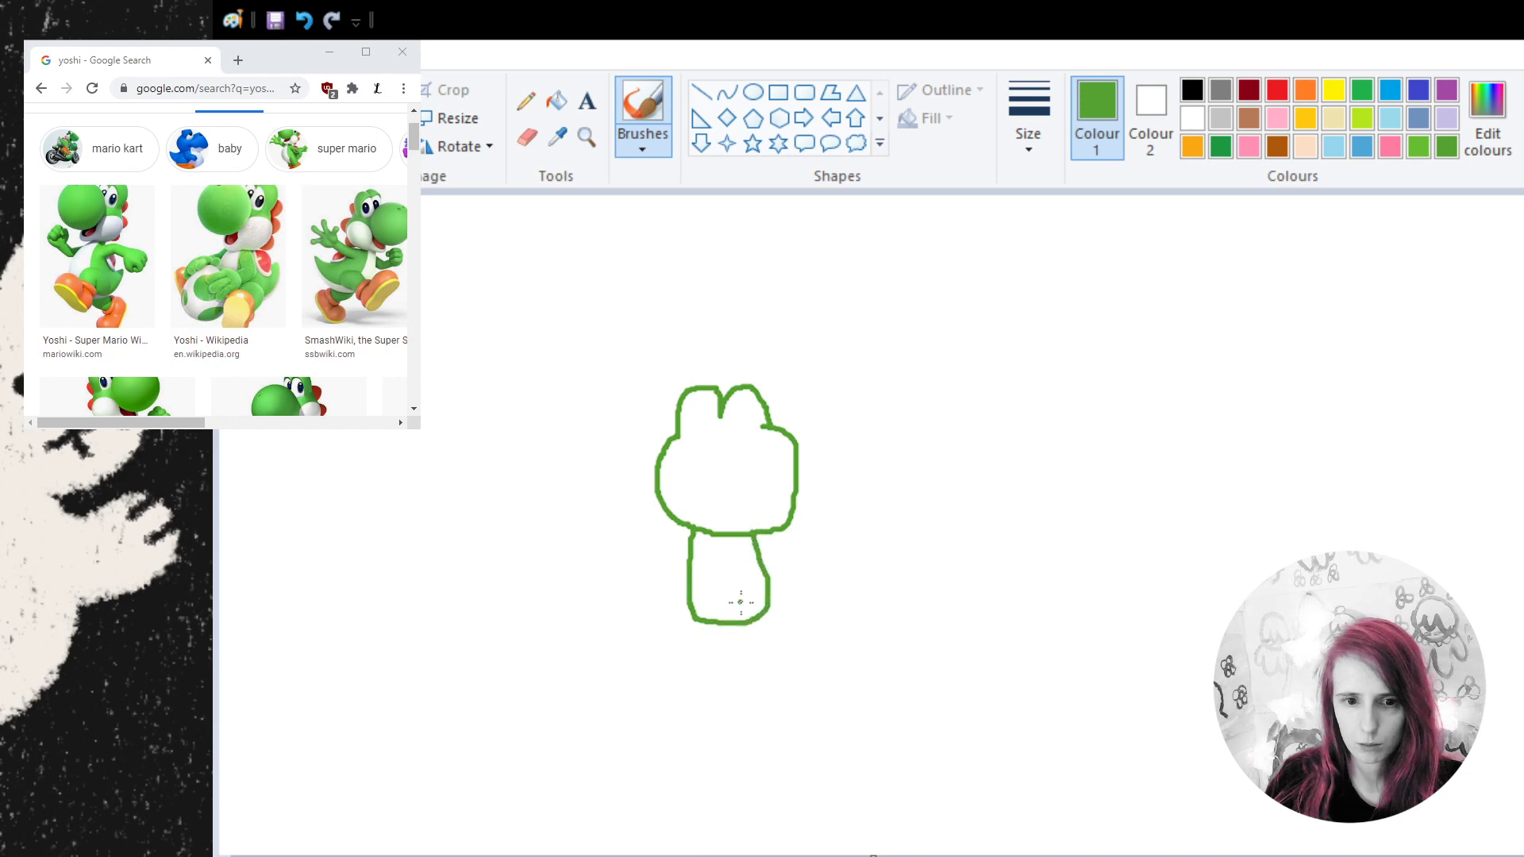
{"action": "mouse_move", "coordinate": [719, 621]}
{"action": "left_mouse_down"}
{"action": "mouse_move", "coordinate": [696, 635]}
{"action": "mouse_move", "coordinate": [754, 640]}
{"action": "mouse_move", "coordinate": [758, 623]}
{"action": "left_mouse_up"}
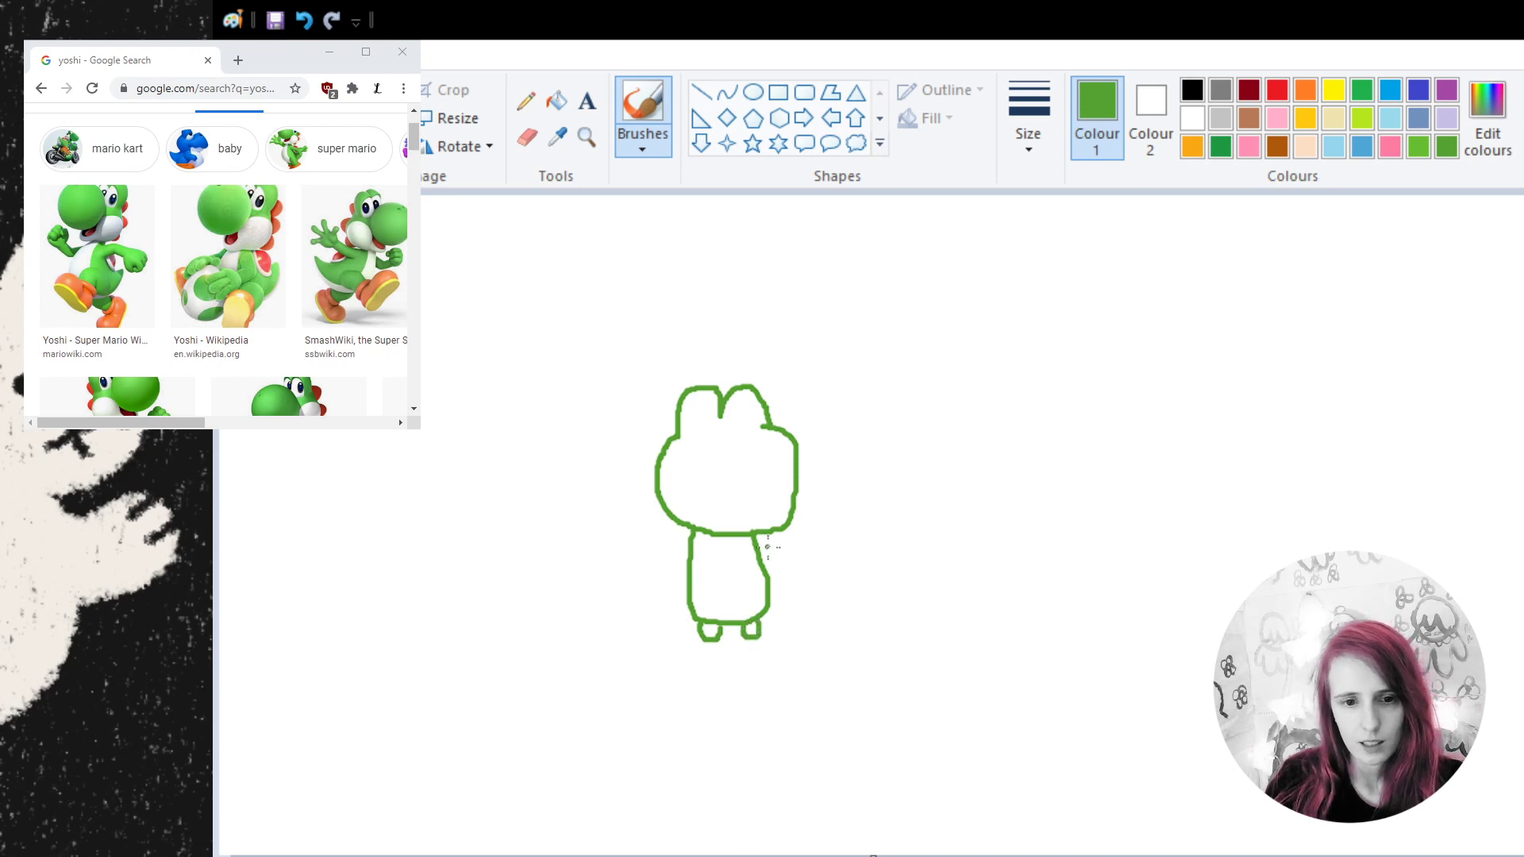
- Brush two green arms with rounded hands onto Yoshi's body, and add black eyes and a short wavy mouth to the face
{"action": "mouse_move", "coordinate": [688, 531]}
{"action": "left_mouse_down"}
{"action": "mouse_move", "coordinate": [649, 573]}
{"action": "mouse_move", "coordinate": [673, 595]}
{"action": "mouse_move", "coordinate": [681, 559]}
{"action": "left_mouse_up"}
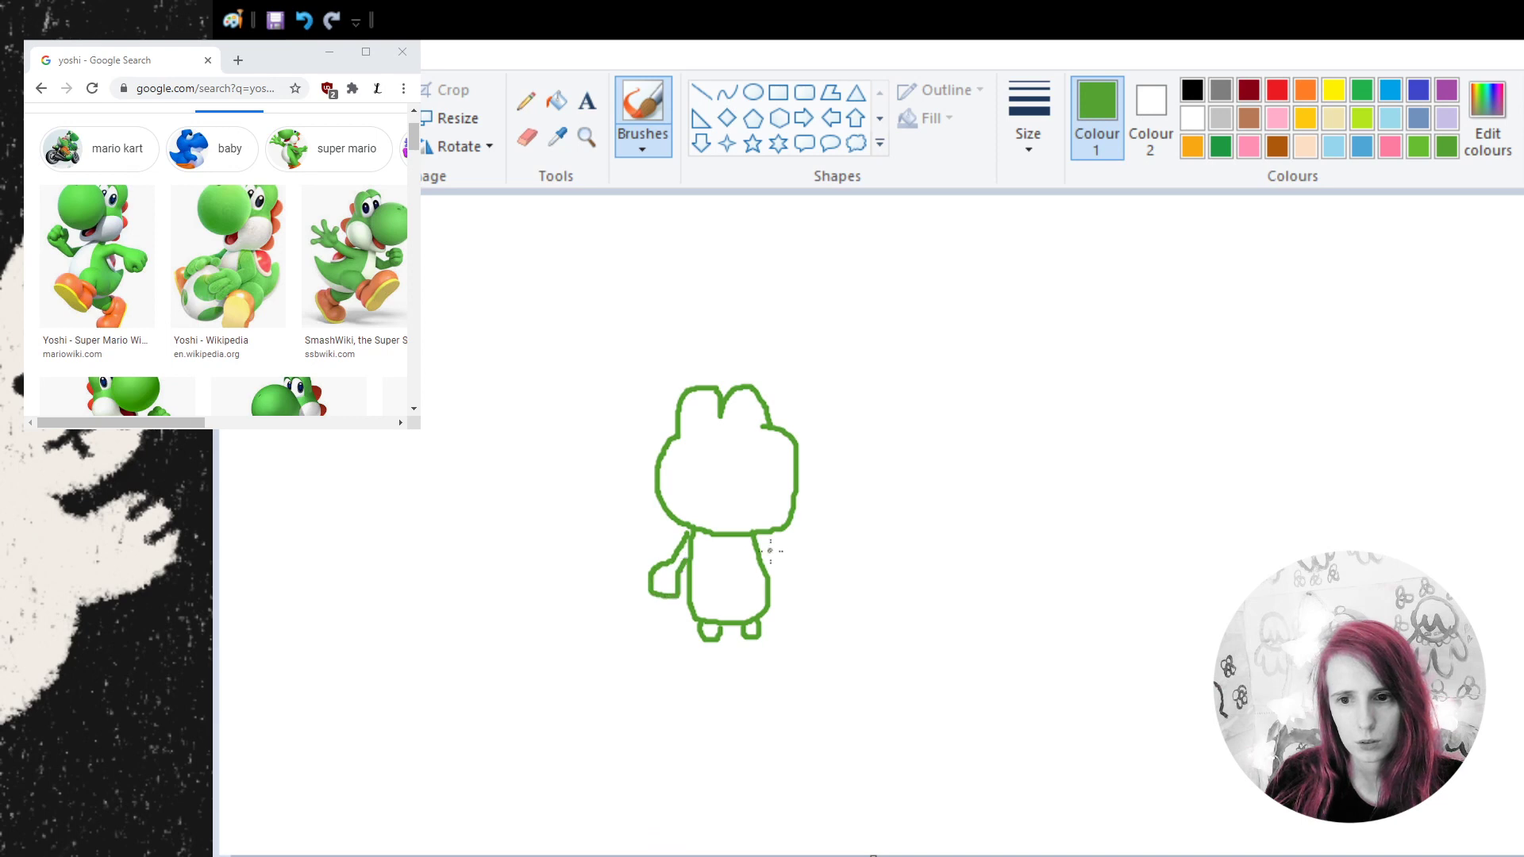
{"action": "mouse_move", "coordinate": [762, 534]}
{"action": "left_mouse_down"}
{"action": "mouse_move", "coordinate": [800, 582]}
{"action": "mouse_move", "coordinate": [777, 595]}
{"action": "mouse_move", "coordinate": [771, 564]}
{"action": "mouse_move", "coordinate": [753, 555]}
{"action": "left_mouse_up"}
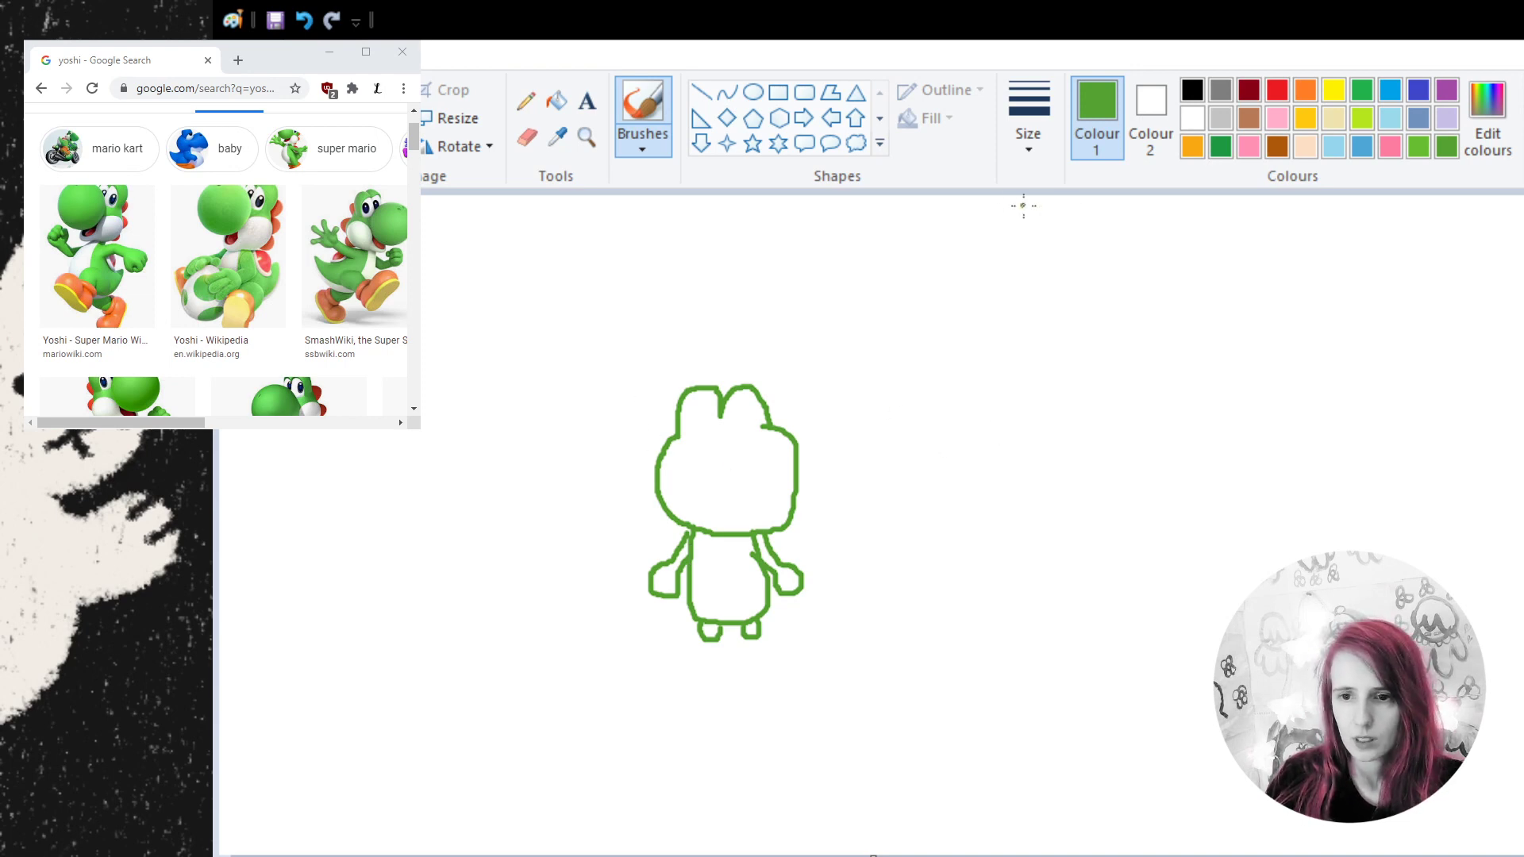
{"action": "left_click", "coordinate": [1192, 90]}
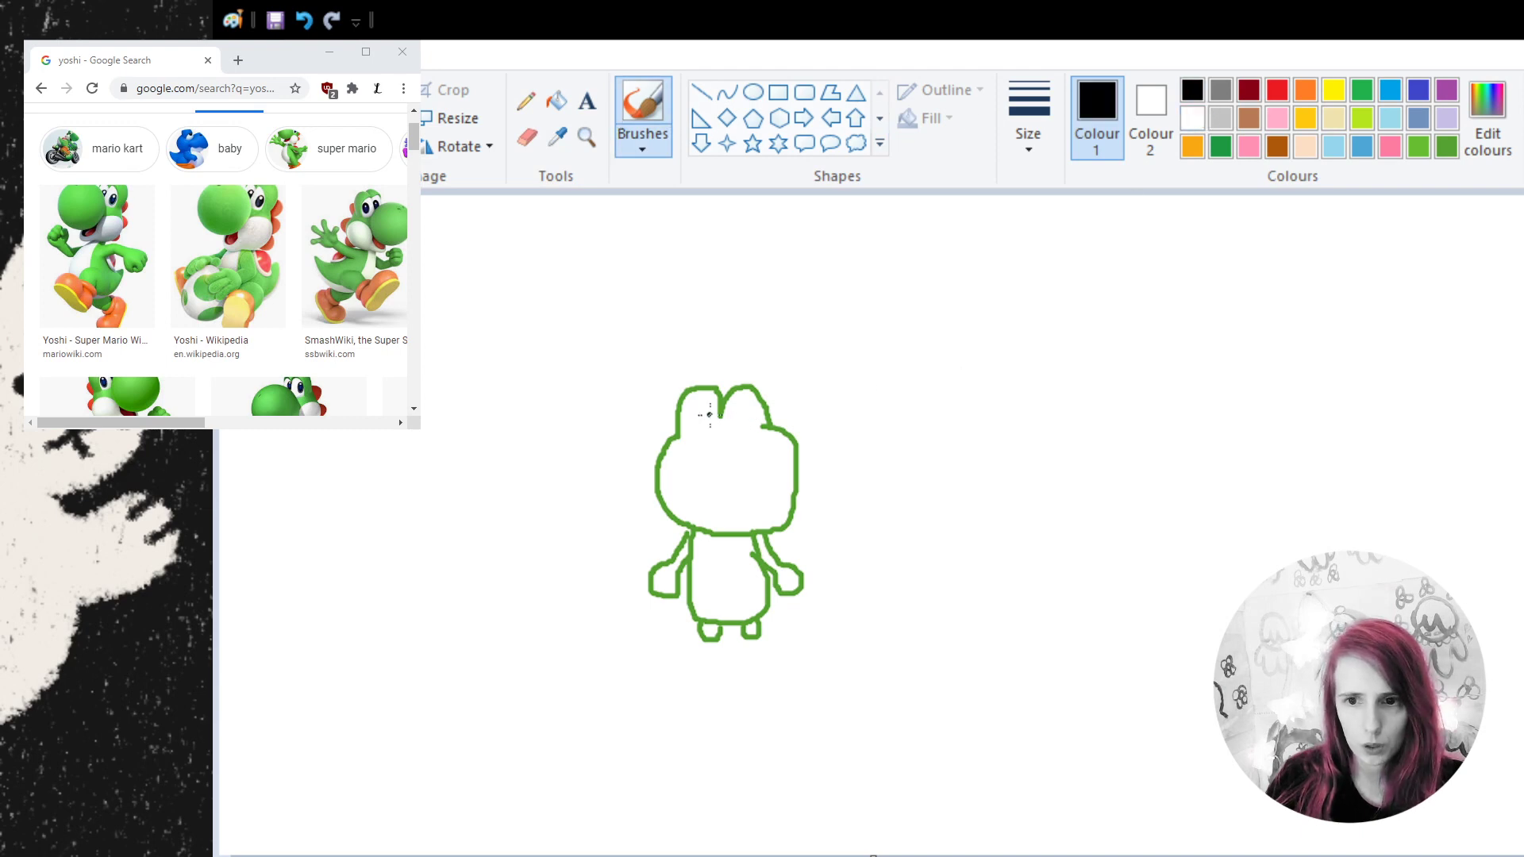
{"action": "mouse_move", "coordinate": [689, 416]}
{"action": "left_mouse_down"}
{"action": "mouse_move", "coordinate": [707, 413]}
{"action": "mouse_move", "coordinate": [687, 422]}
{"action": "mouse_move", "coordinate": [704, 429]}
{"action": "mouse_move", "coordinate": [747, 408]}
{"action": "mouse_move", "coordinate": [748, 431]}
{"action": "mouse_move", "coordinate": [729, 403]}
{"action": "mouse_move", "coordinate": [754, 416]}
{"action": "left_mouse_up"}
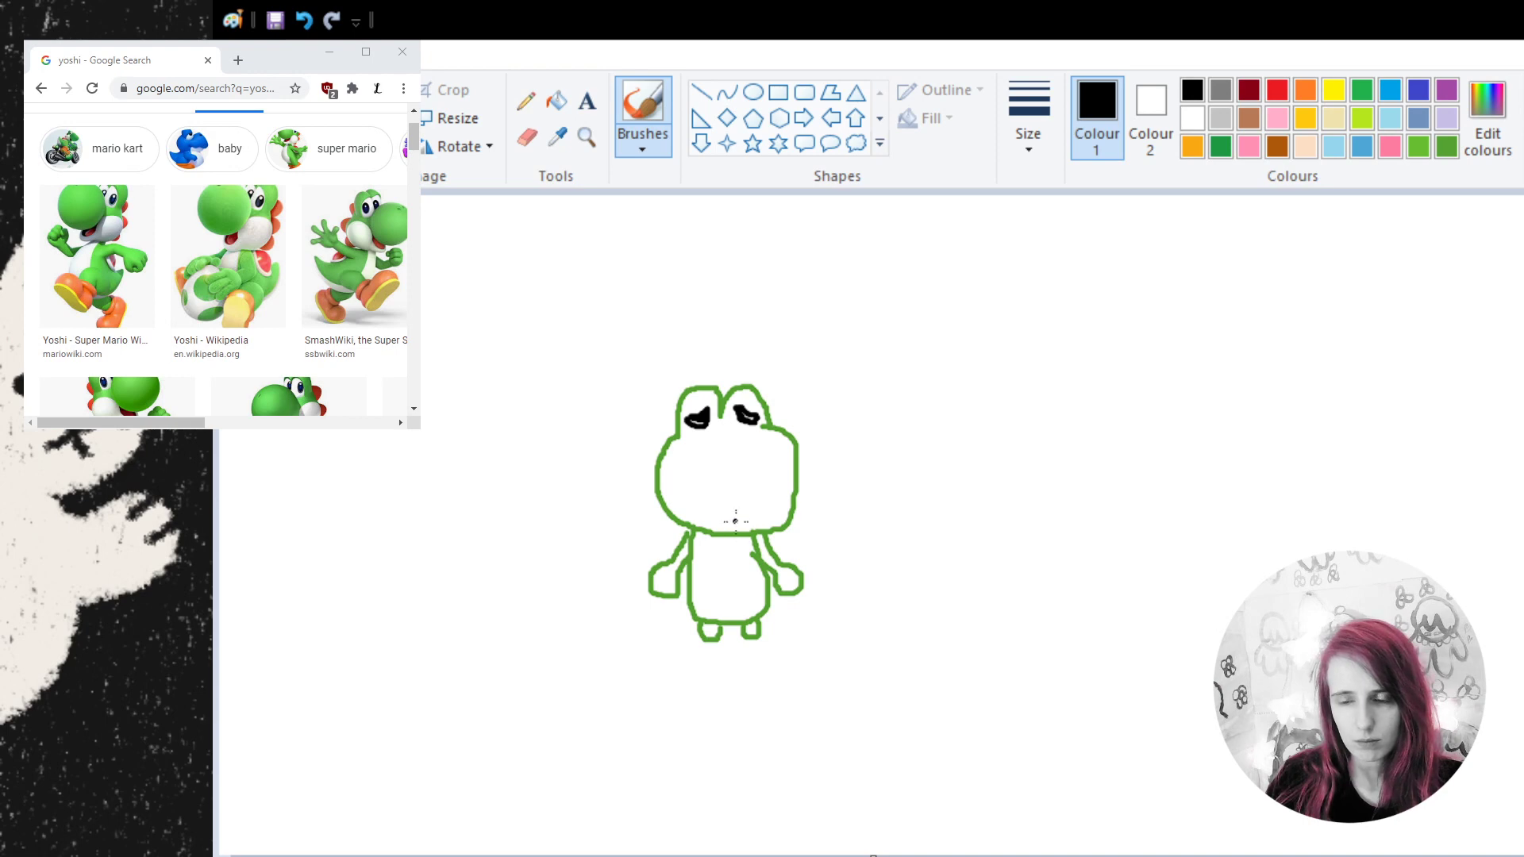
{"action": "left_click_drag", "start_coordinate": [735, 521], "coordinate": [760, 516]}
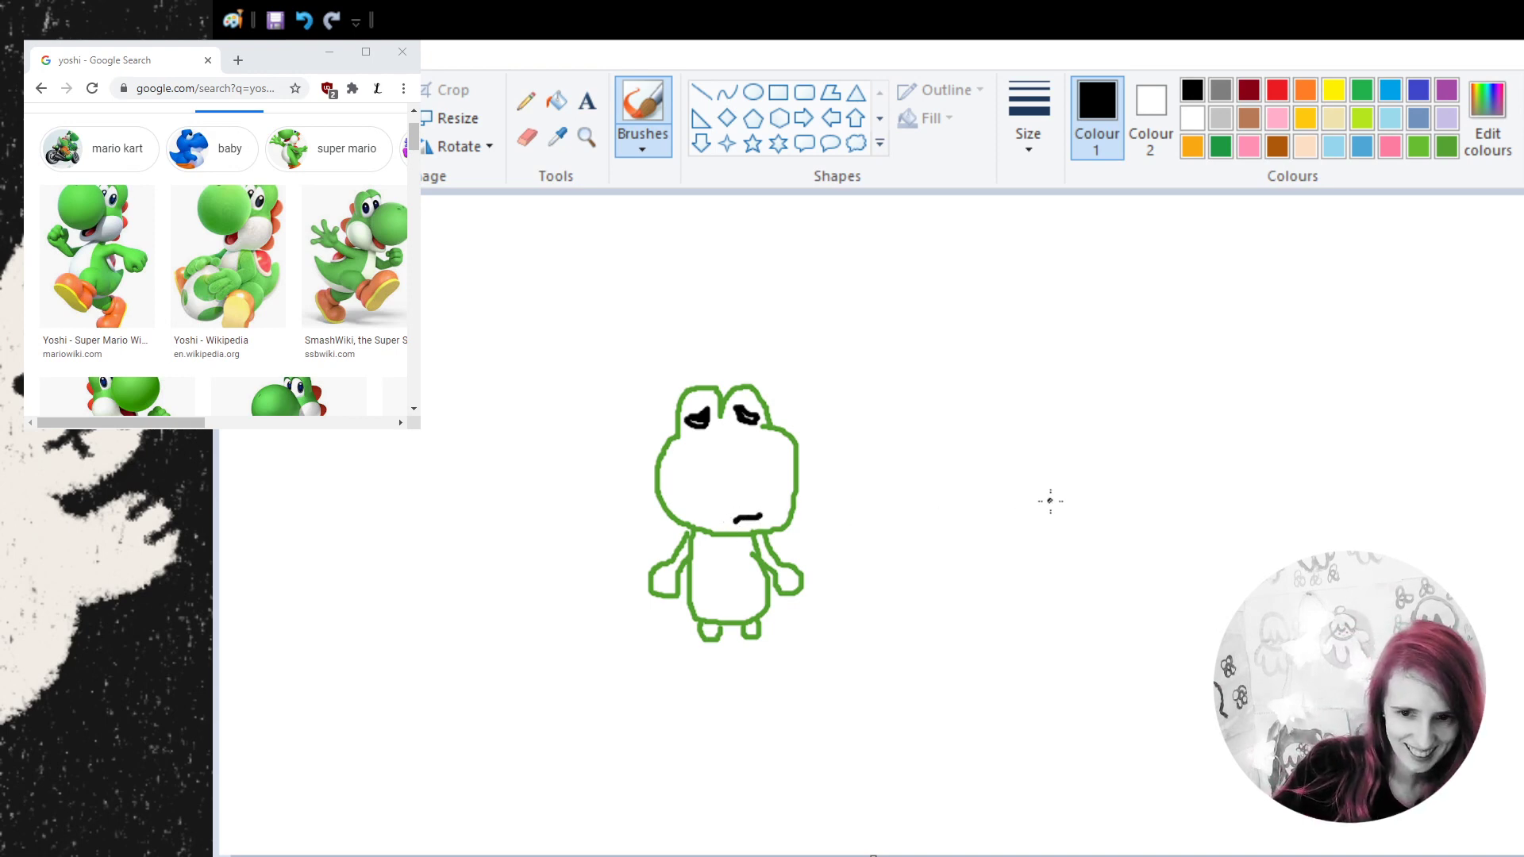
- Outline two large rounded shoes beneath Yoshi's feet in orange and fill both with the same orange
{"action": "left_click", "coordinate": [1192, 147]}
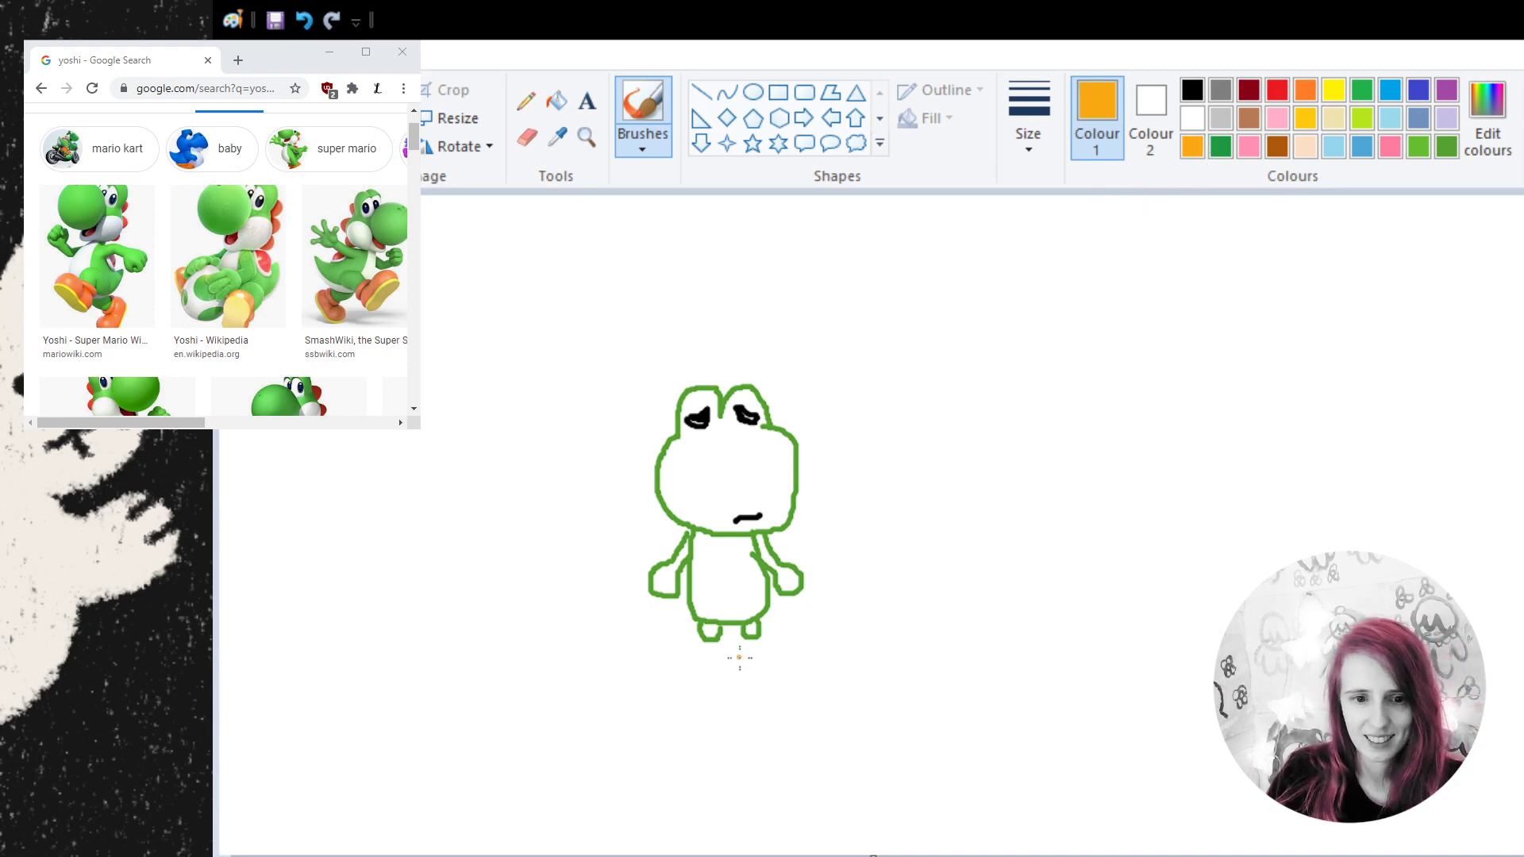
{"action": "mouse_move", "coordinate": [709, 635]}
{"action": "left_mouse_down"}
{"action": "mouse_move", "coordinate": [665, 659]}
{"action": "mouse_move", "coordinate": [703, 698]}
{"action": "mouse_move", "coordinate": [739, 666]}
{"action": "mouse_move", "coordinate": [716, 638]}
{"action": "mouse_move", "coordinate": [737, 673]}
{"action": "mouse_move", "coordinate": [796, 702]}
{"action": "mouse_move", "coordinate": [790, 644]}
{"action": "mouse_move", "coordinate": [751, 637]}
{"action": "left_mouse_up"}
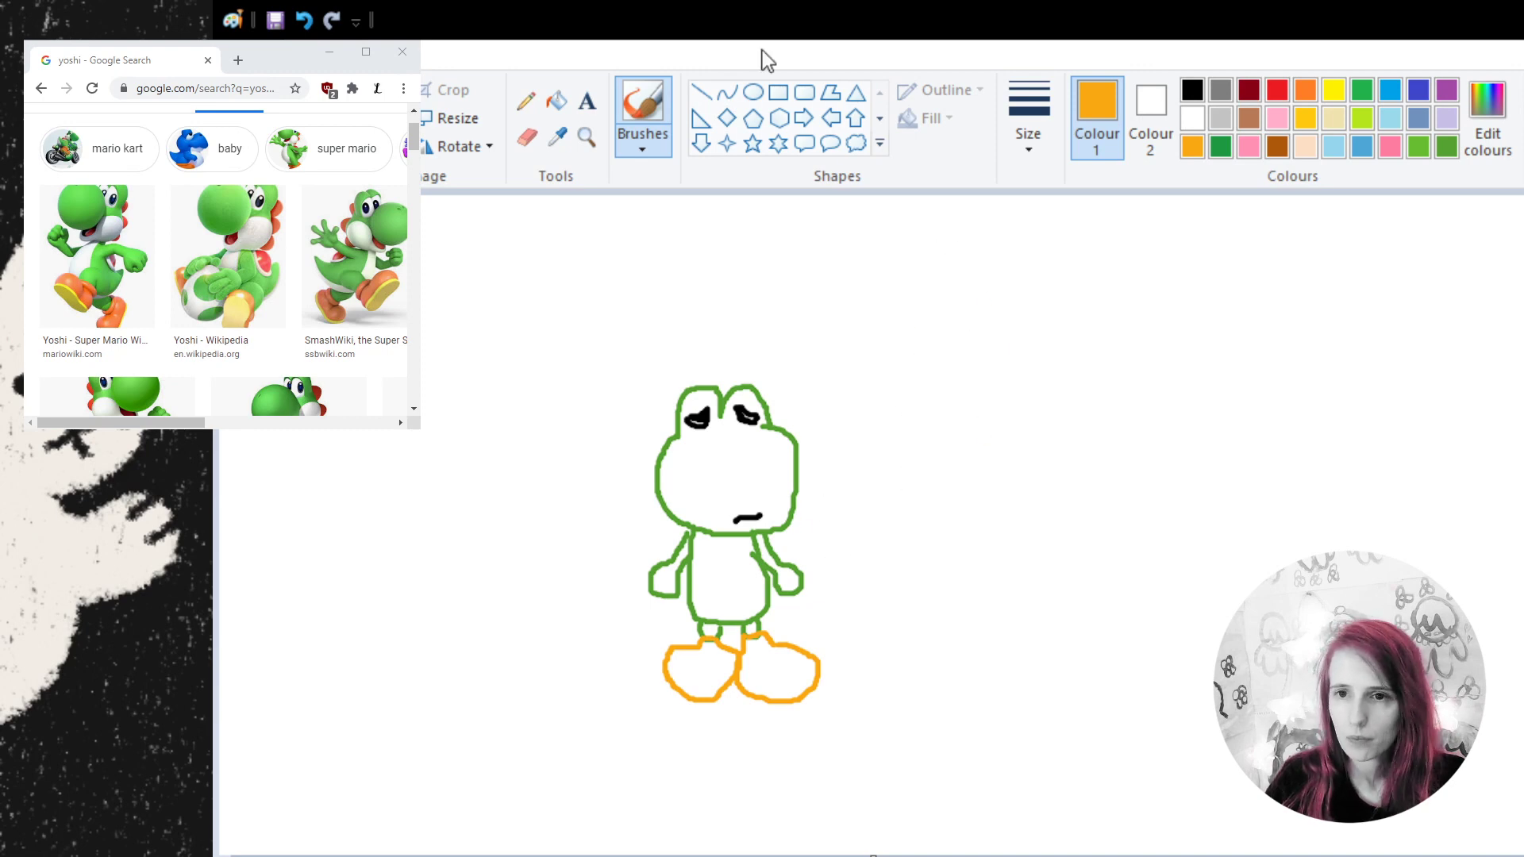
{"action": "left_click", "coordinate": [557, 100]}
{"action": "left_click", "coordinate": [695, 661]}
{"action": "left_click", "coordinate": [757, 669]}
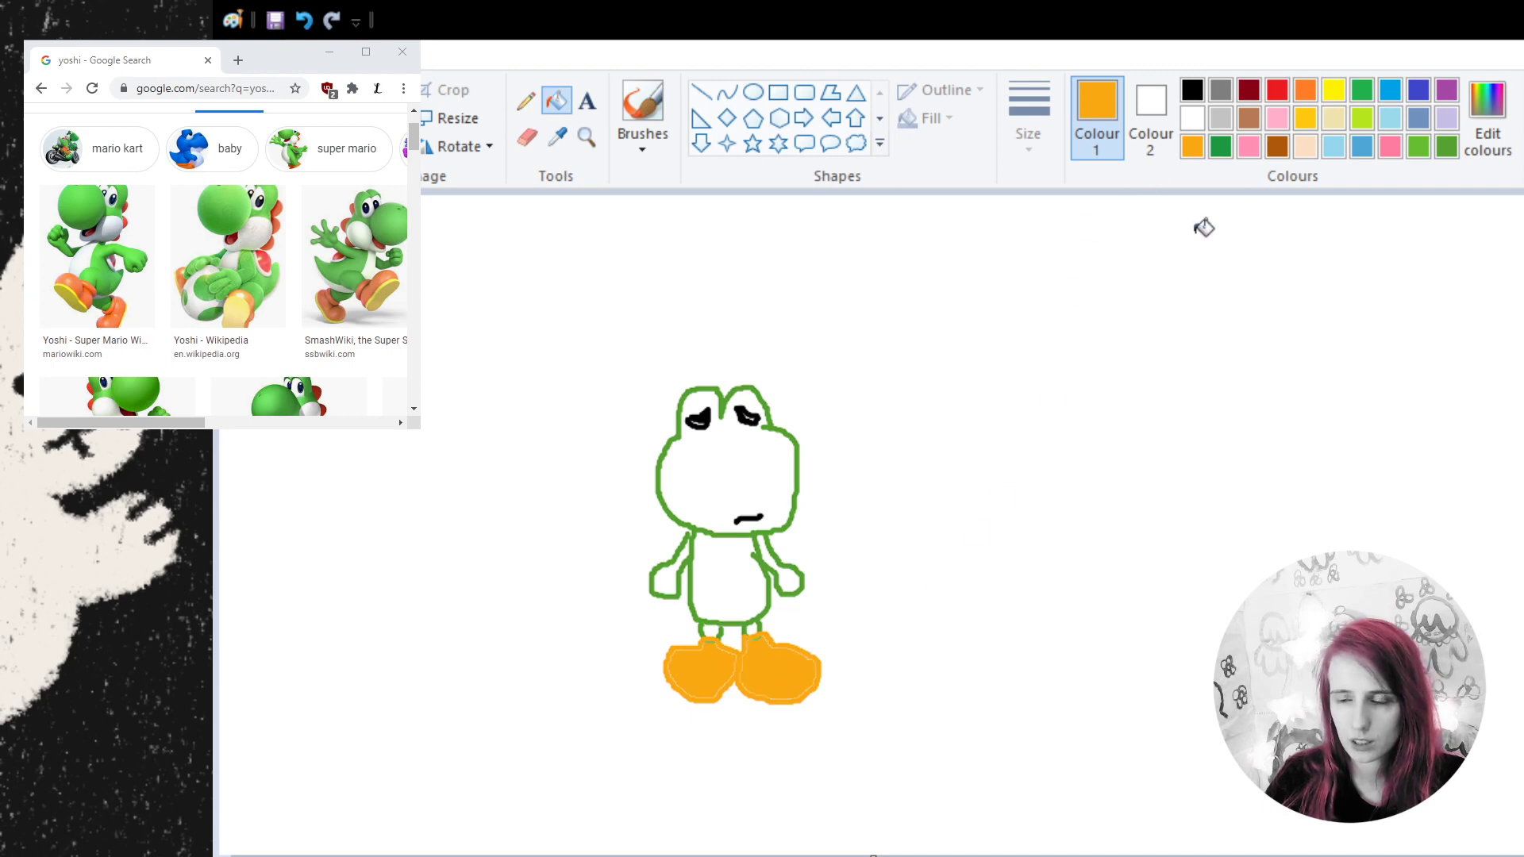
- Fill Yoshi's head, body, arms and both small legs with the leaf green of the outline
{"action": "left_click", "coordinate": [1446, 146]}
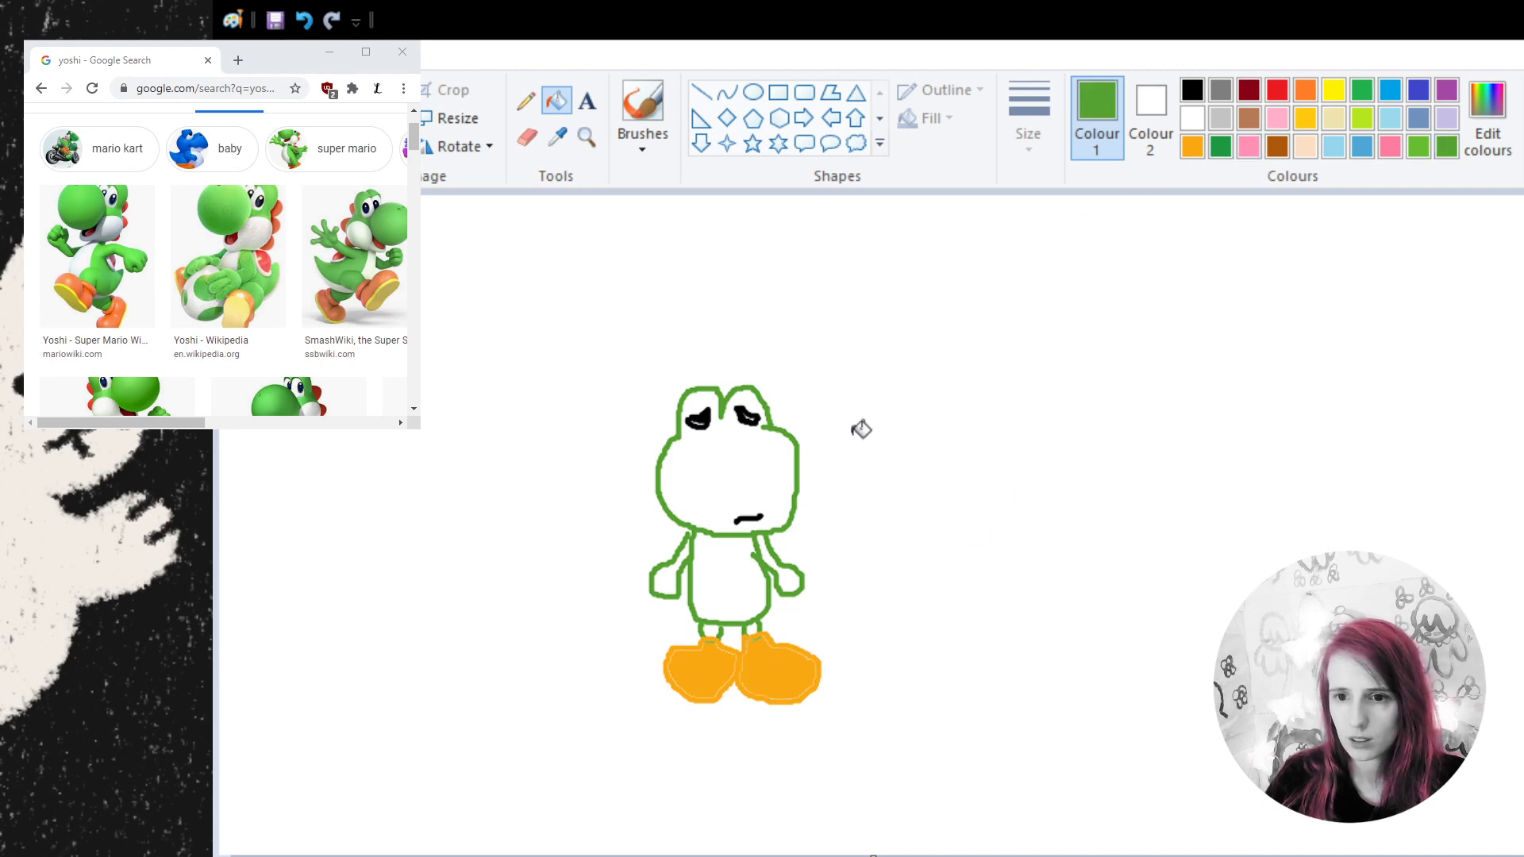
{"action": "left_click", "coordinate": [735, 472]}
{"action": "left_click", "coordinate": [734, 548]}
{"action": "left_click", "coordinate": [667, 575]}
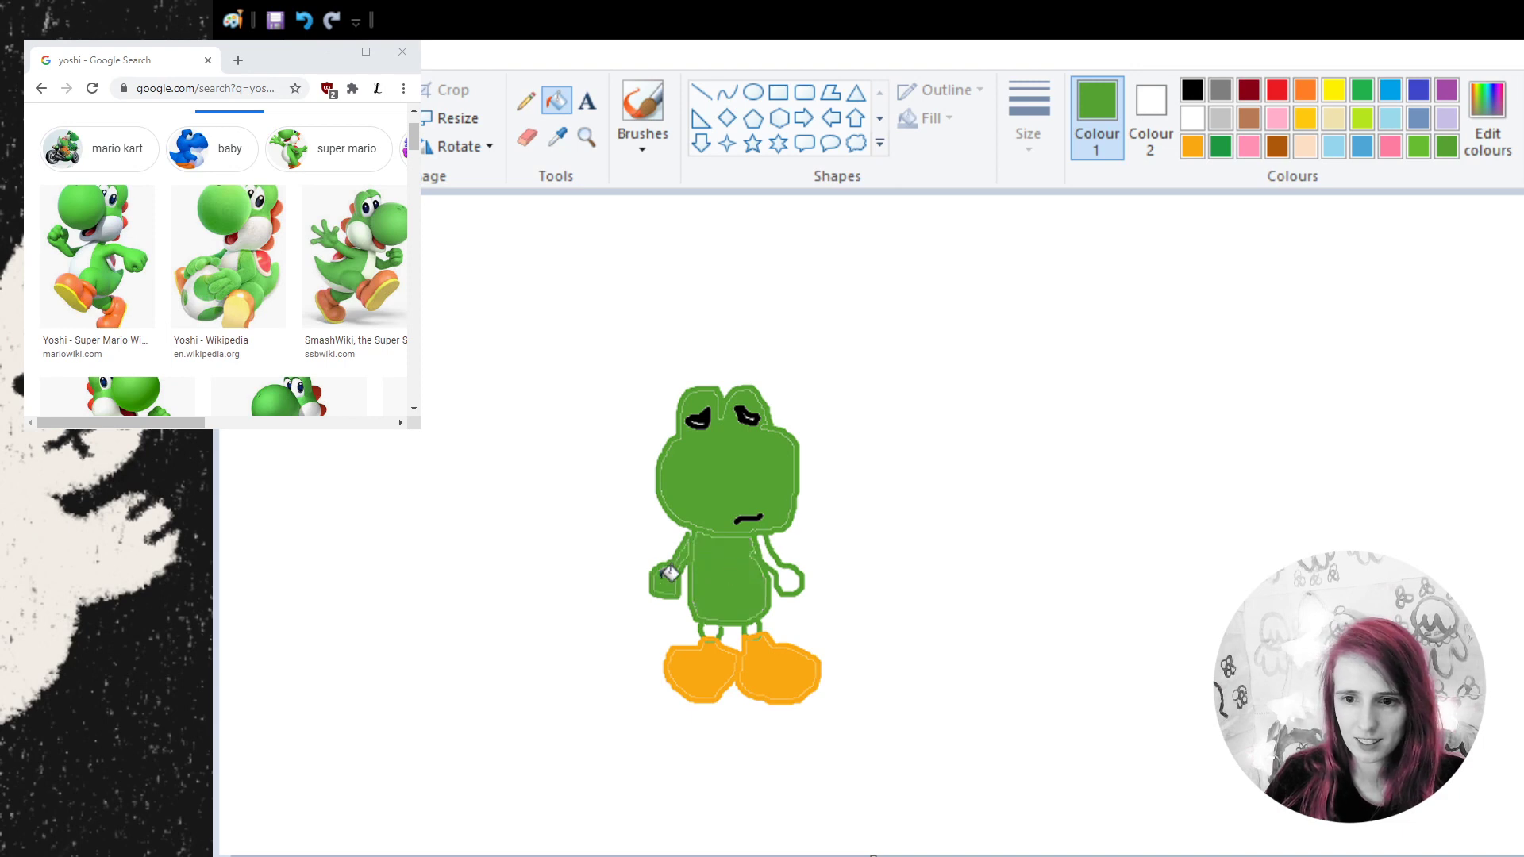
{"action": "left_click", "coordinate": [786, 573]}
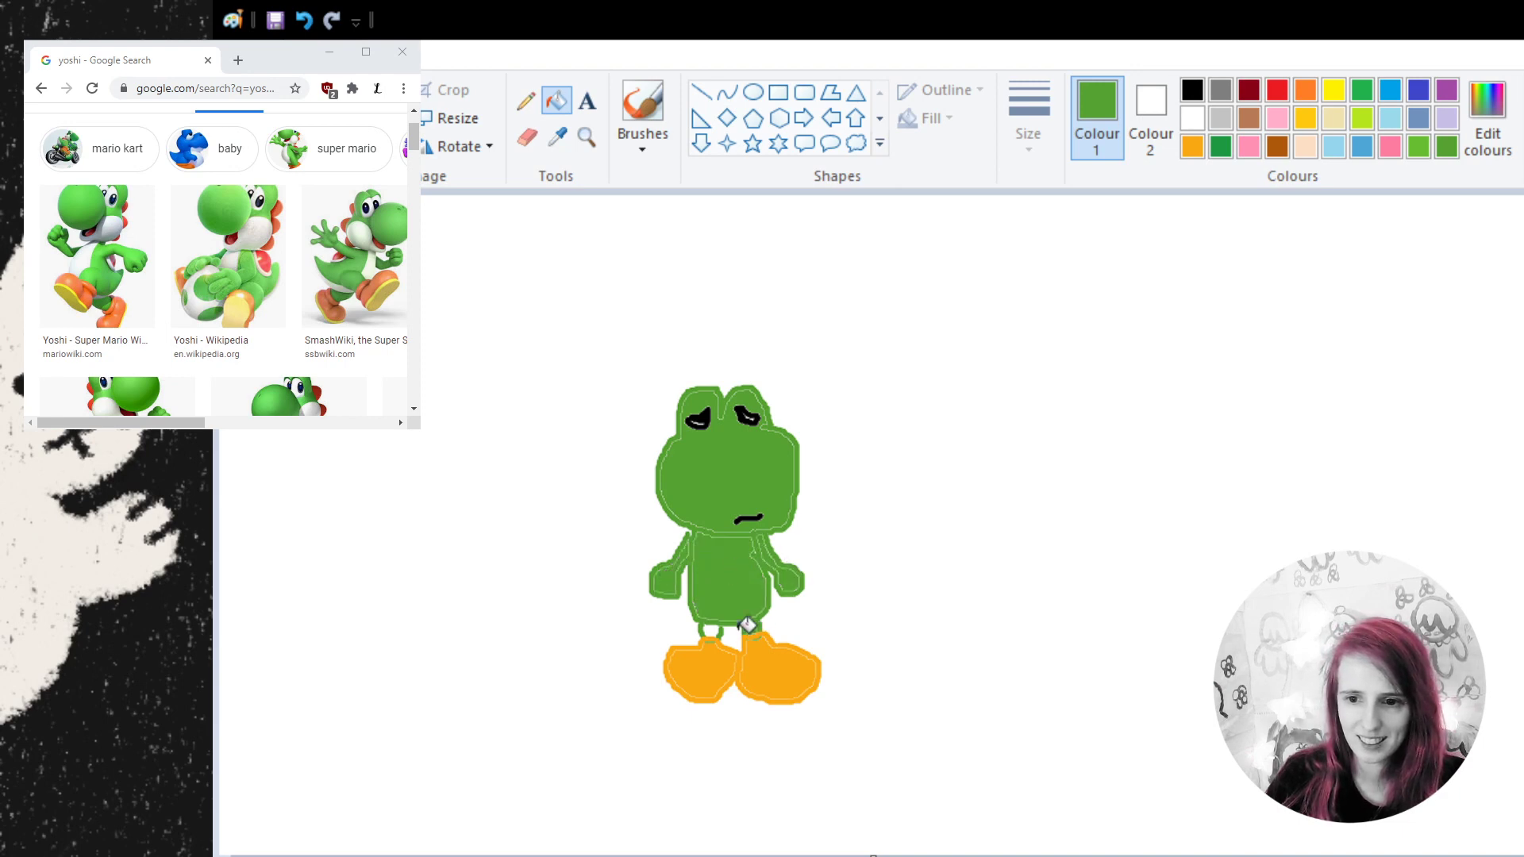
{"action": "left_click", "coordinate": [752, 630]}
{"action": "left_click", "coordinate": [713, 630]}
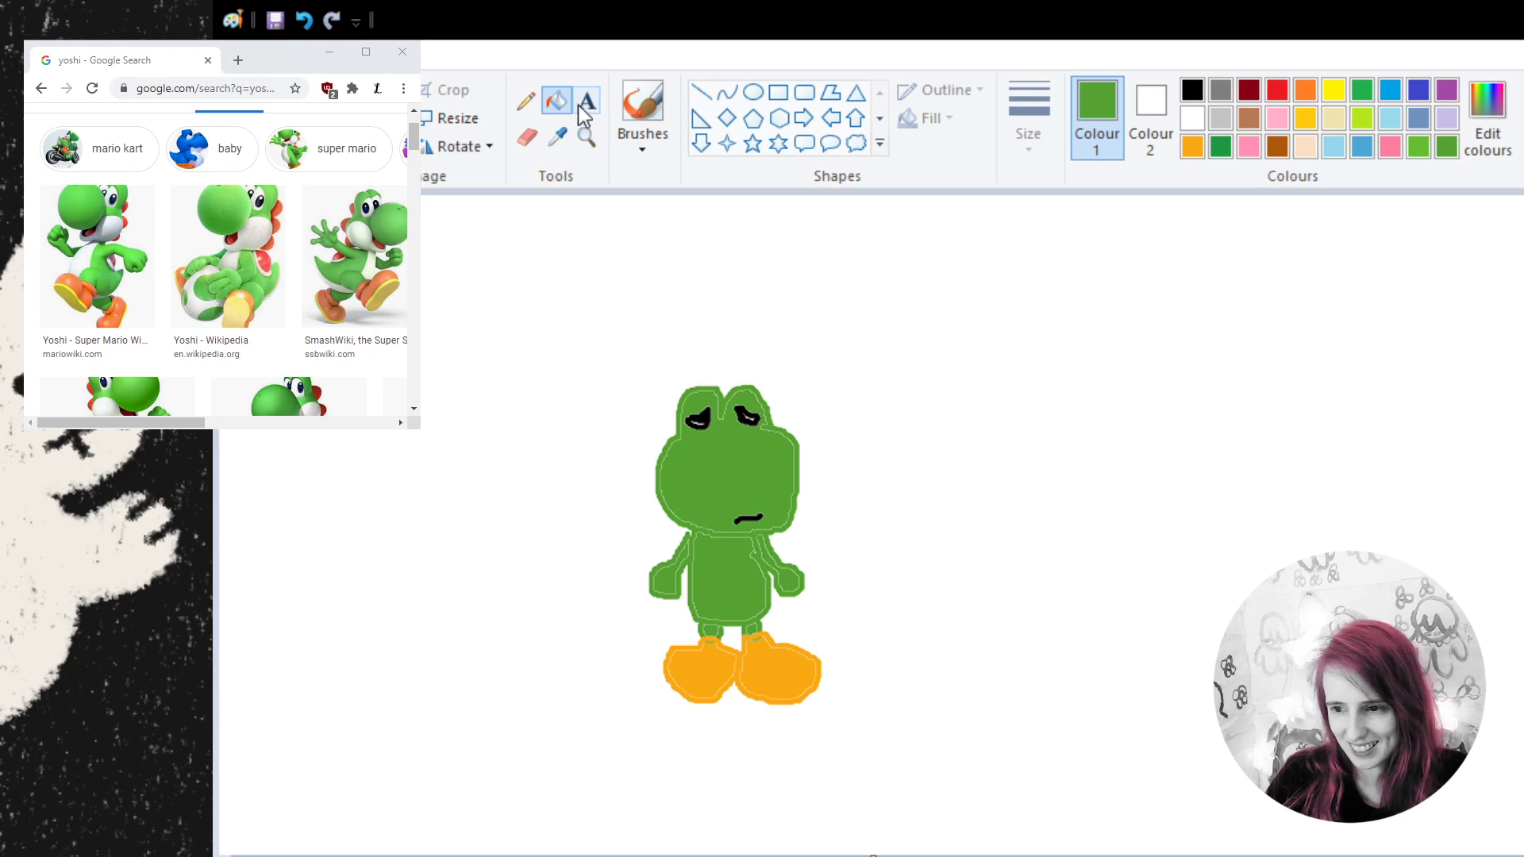
- Paint over both black eye shapes with a white brush, undoing any stray strokes
{"action": "left_click", "coordinate": [1152, 119]}
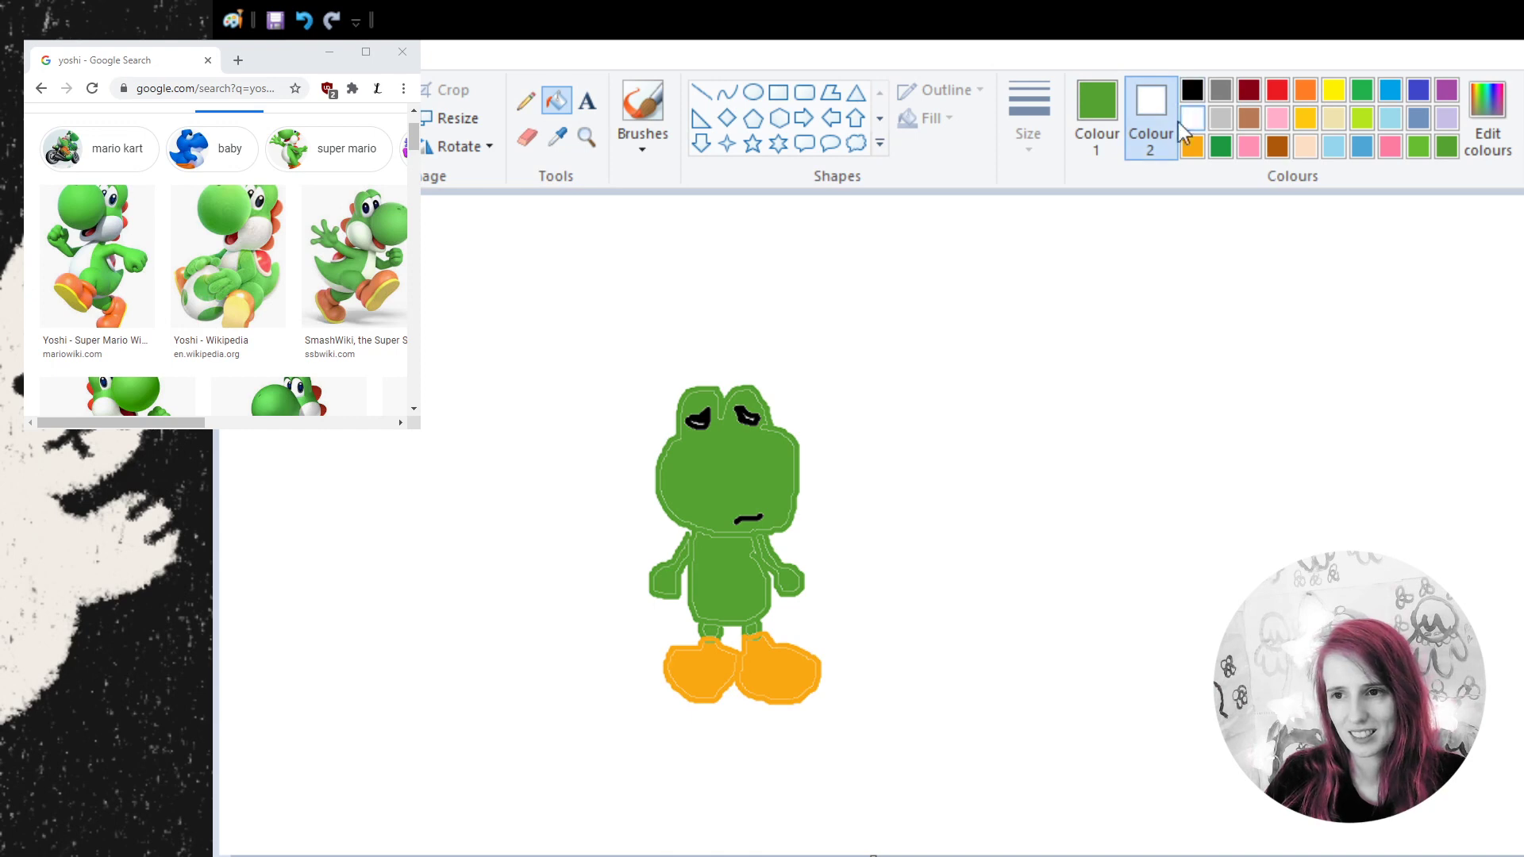
{"action": "left_click", "coordinate": [643, 107]}
{"action": "left_click_drag", "start_coordinate": [643, 241], "coordinate": [436, 409]}
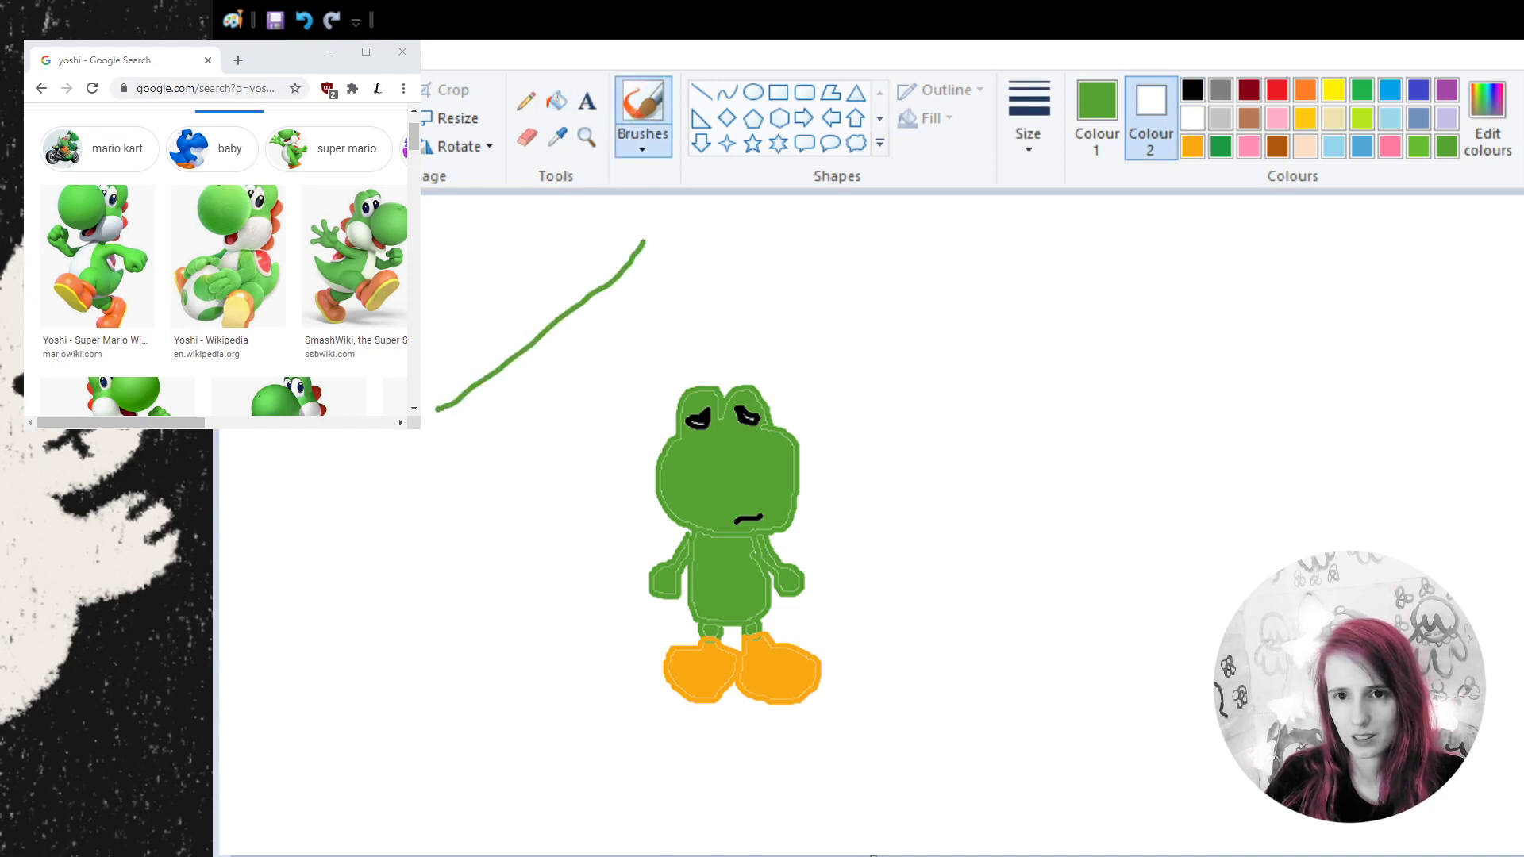
{"action": "left_click", "coordinate": [304, 20]}
{"action": "left_click", "coordinate": [1104, 111]}
{"action": "left_click", "coordinate": [1174, 139]}
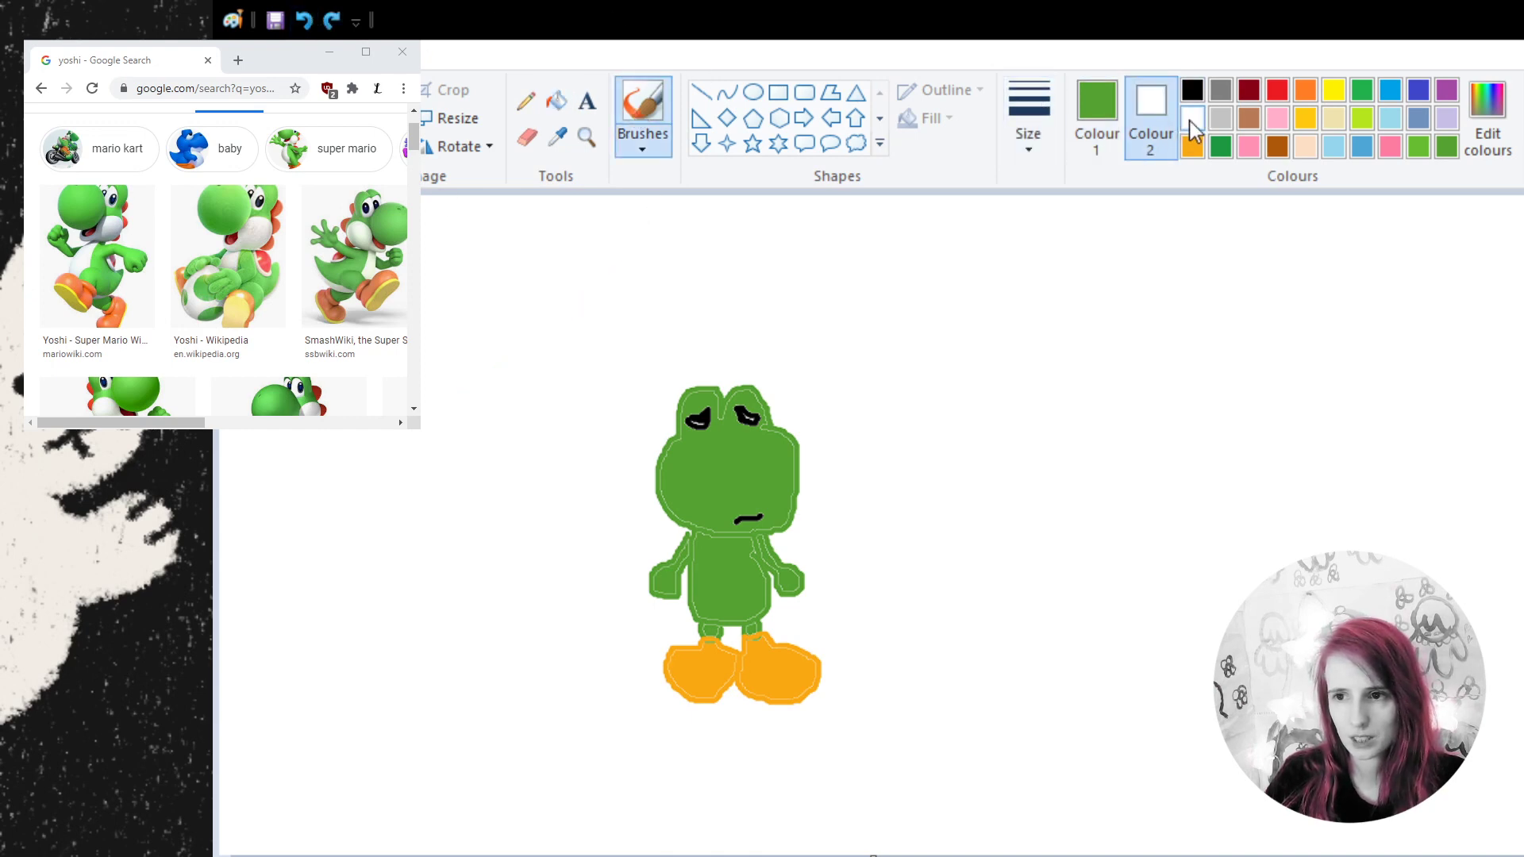
{"action": "left_click", "coordinate": [1119, 125]}
{"action": "left_click", "coordinate": [1192, 119]}
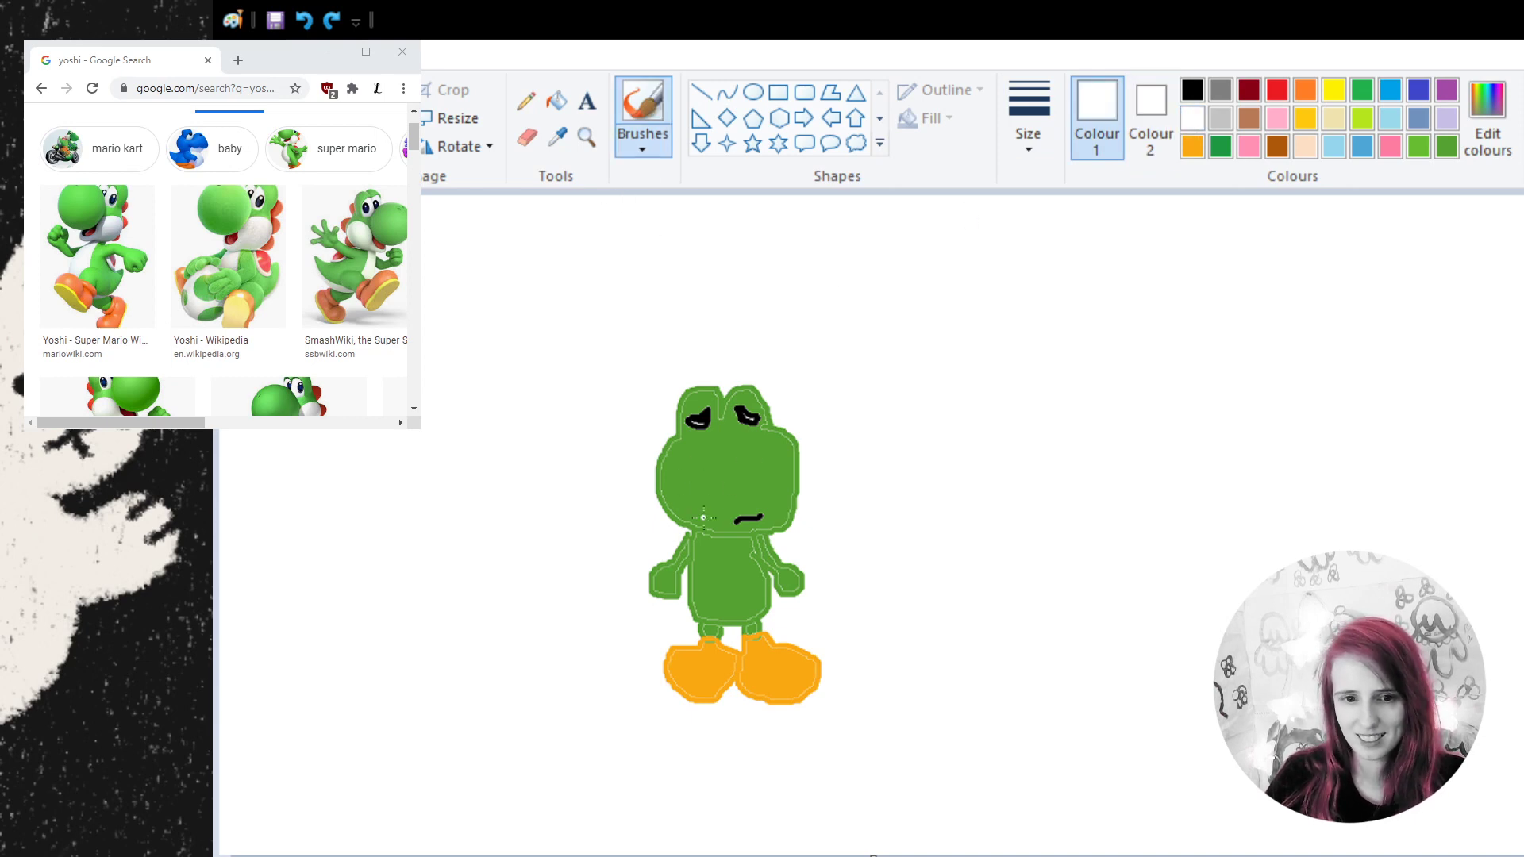
{"action": "left_click", "coordinate": [699, 410]}
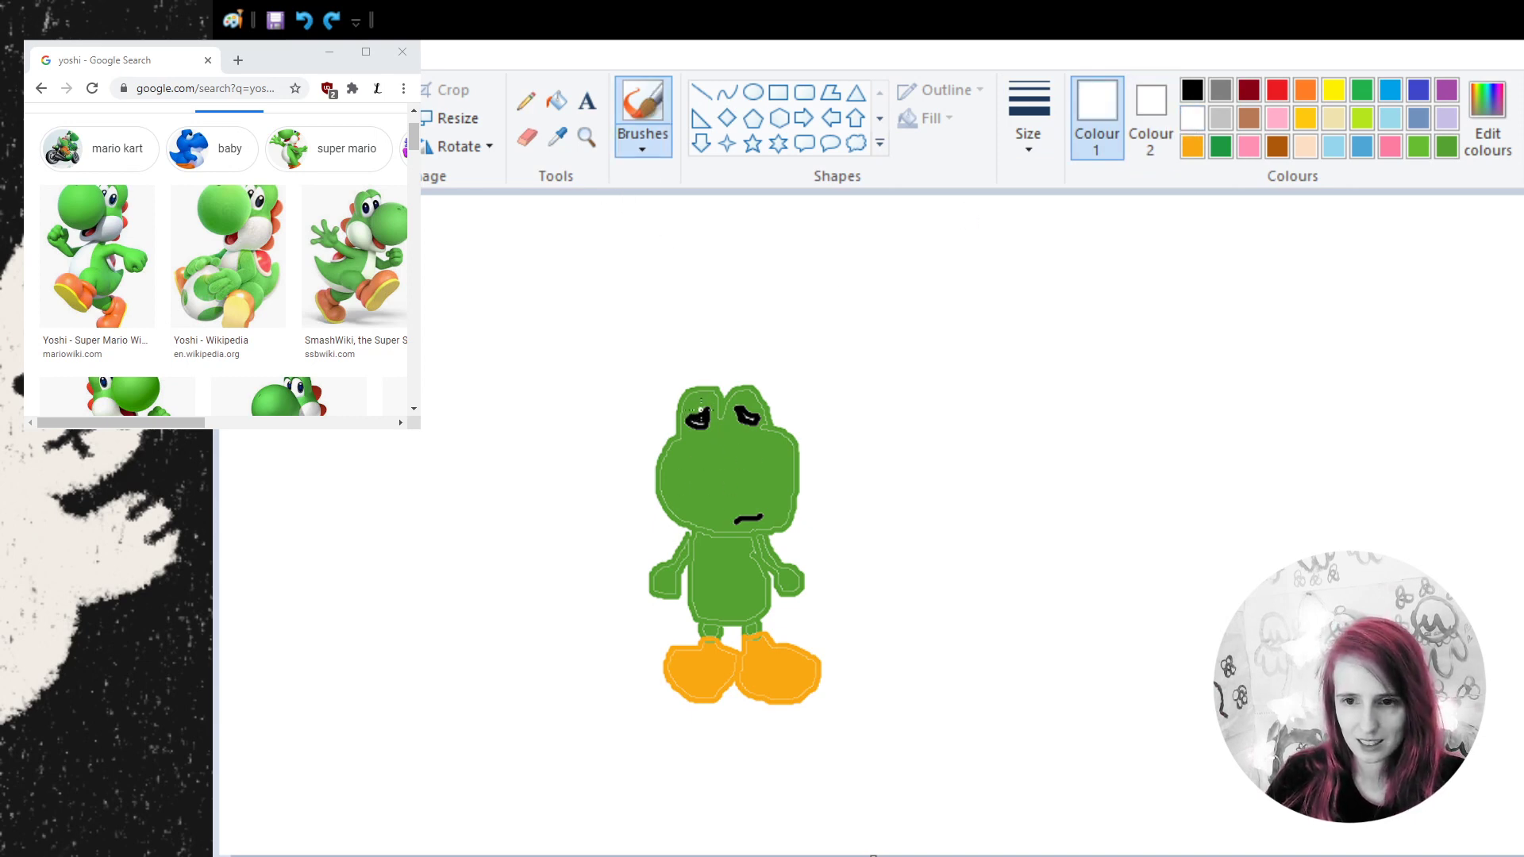
{"action": "key", "text": "ctrl+z"}
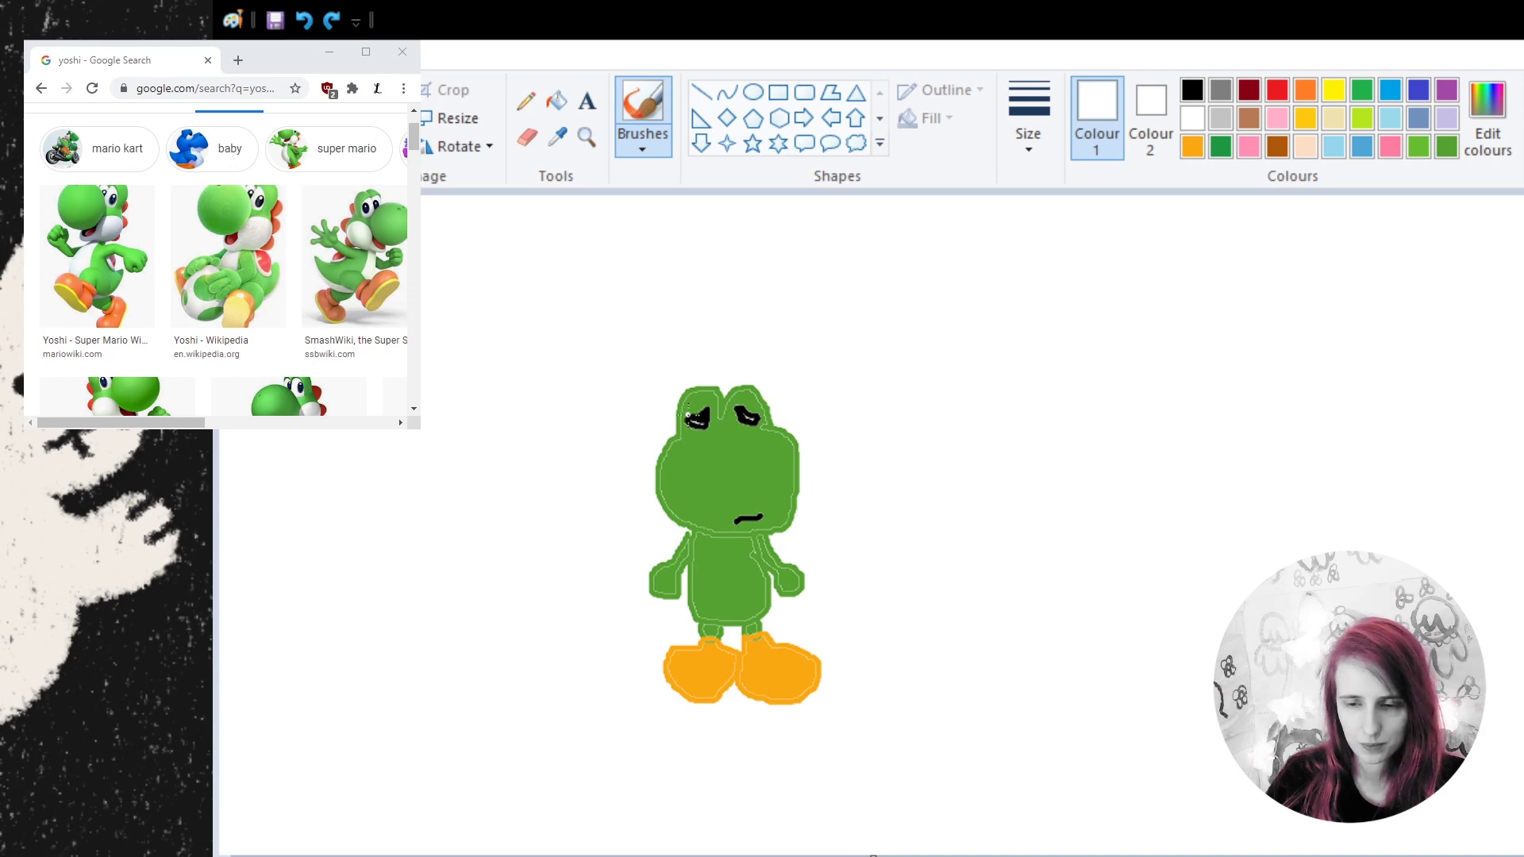
{"action": "mouse_move", "coordinate": [688, 416]}
{"action": "left_mouse_down"}
{"action": "mouse_move", "coordinate": [710, 404]}
{"action": "mouse_move", "coordinate": [695, 429]}
{"action": "mouse_move", "coordinate": [739, 400]}
{"action": "mouse_move", "coordinate": [741, 417]}
{"action": "mouse_move", "coordinate": [755, 406]}
{"action": "mouse_move", "coordinate": [743, 395]}
{"action": "mouse_move", "coordinate": [746, 425]}
{"action": "mouse_move", "coordinate": [758, 412]}
{"action": "mouse_move", "coordinate": [740, 406]}
{"action": "left_mouse_up"}
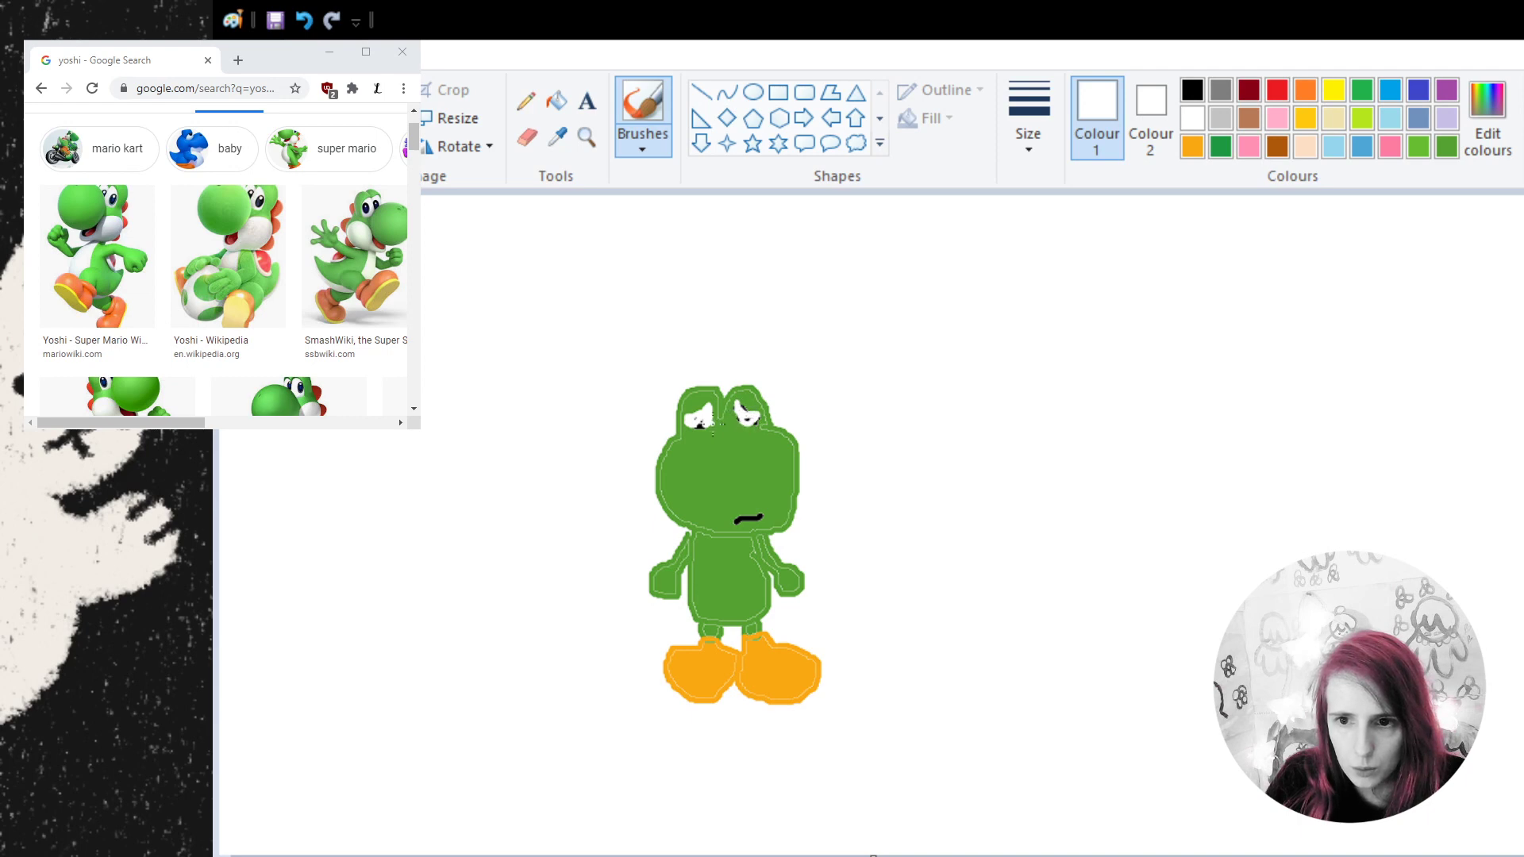
- Add black pupils in the lower part of both white eyes
{"action": "left_click", "coordinate": [1191, 89]}
{"action": "left_click", "coordinate": [701, 424]}
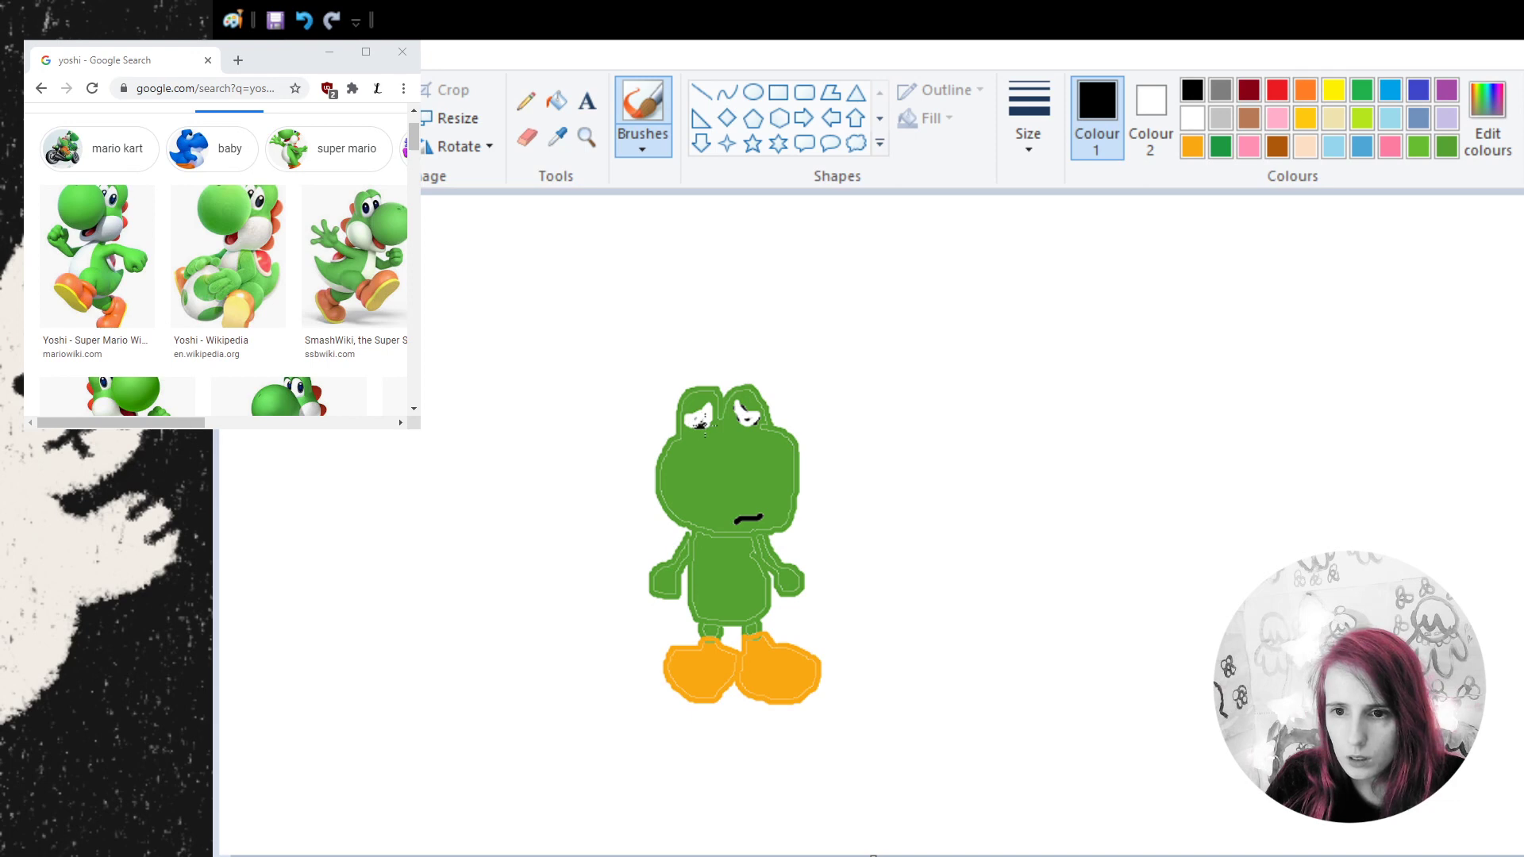
{"action": "left_click_drag", "start_coordinate": [701, 424], "coordinate": [752, 422]}
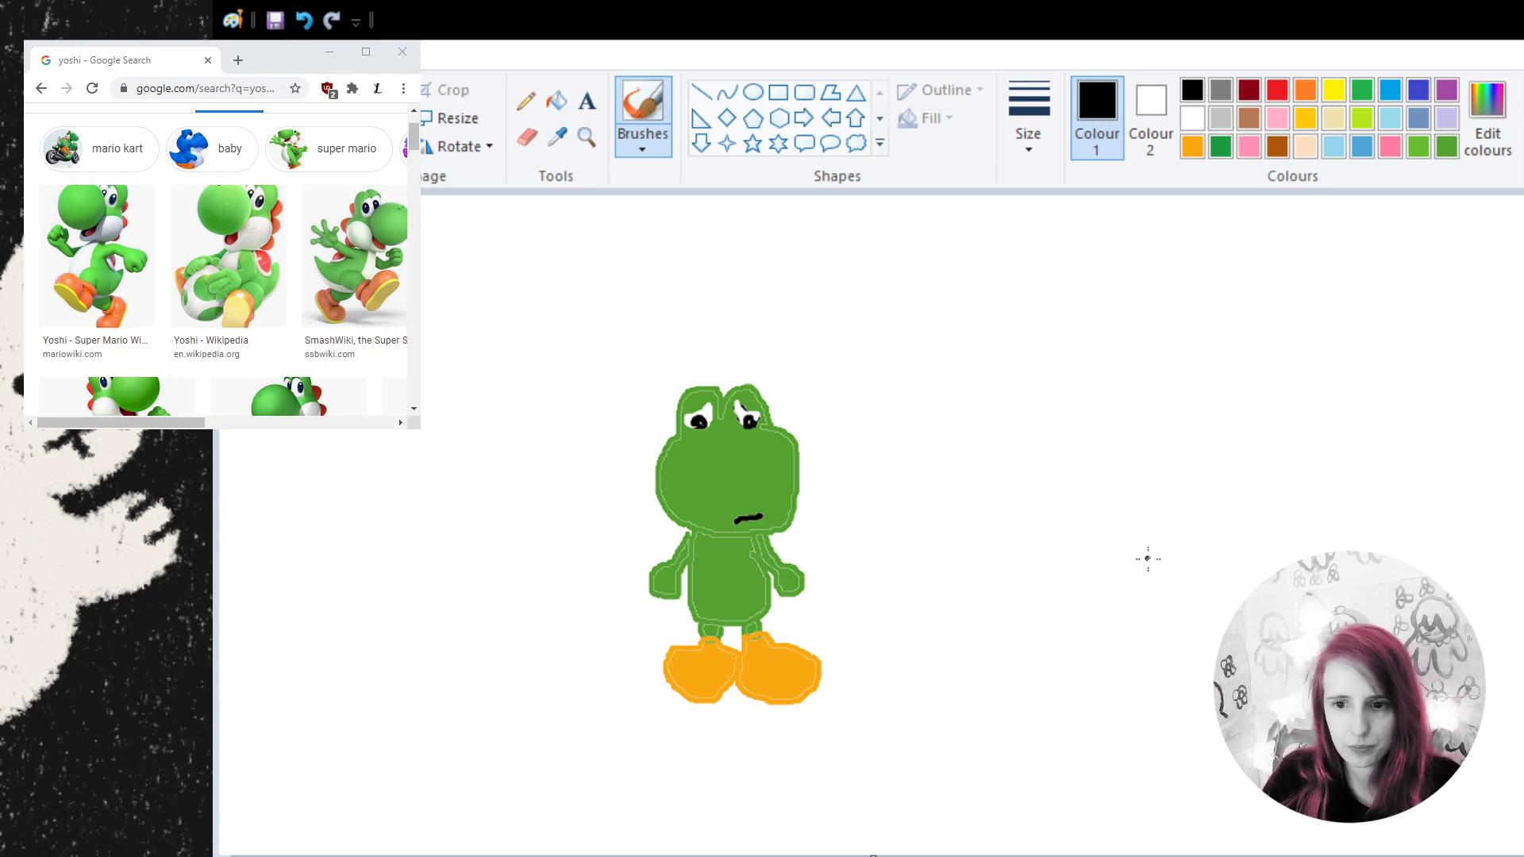
- Outline a large oval belly patch on the body in white, fill it white and brush over the leftover green gaps
{"action": "left_click", "coordinate": [1192, 119]}
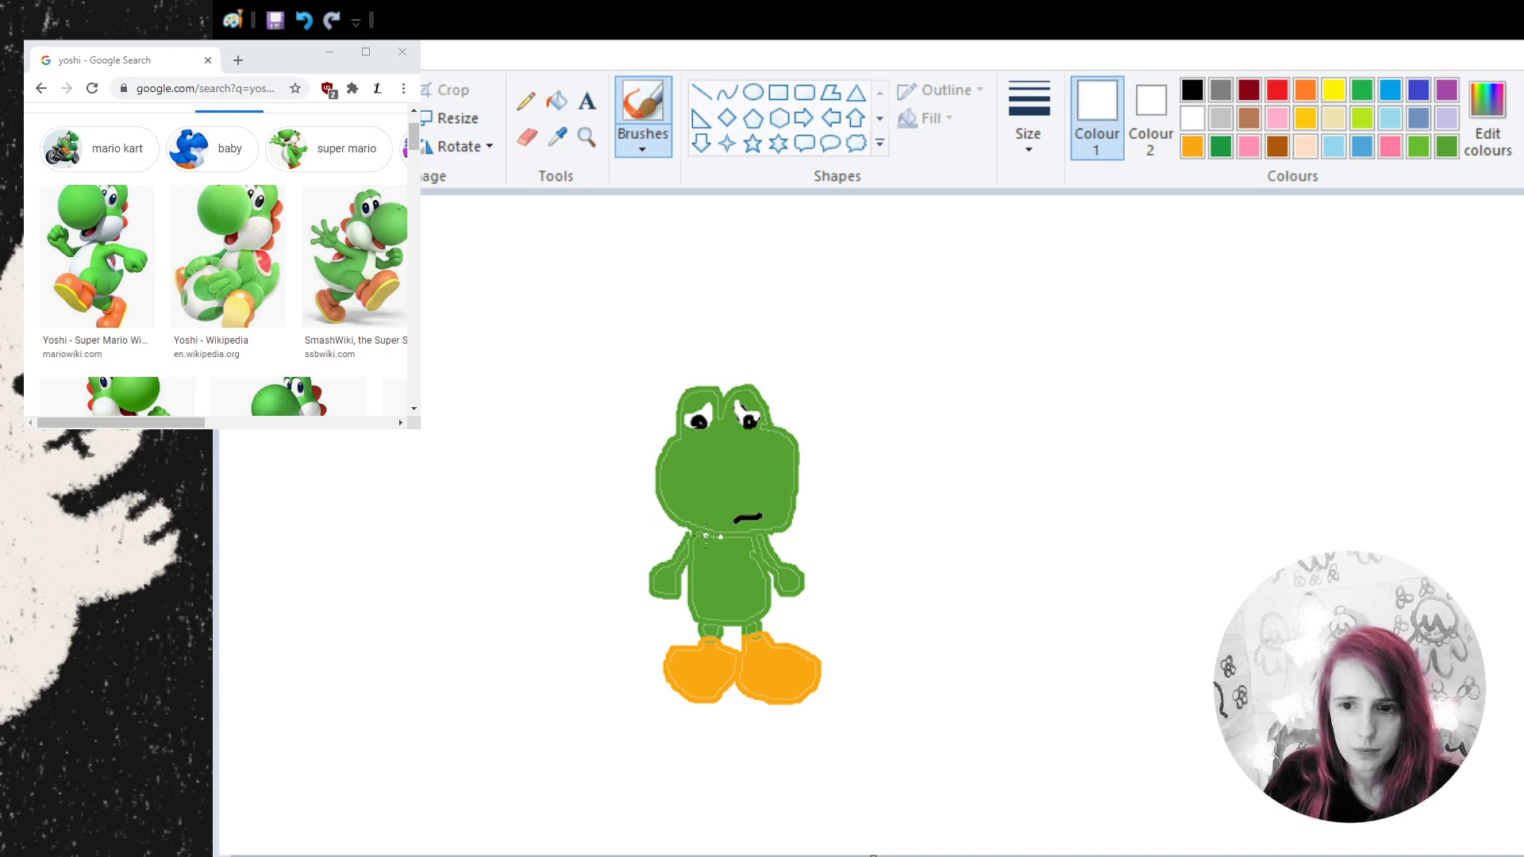
{"action": "mouse_move", "coordinate": [705, 535]}
{"action": "left_mouse_down"}
{"action": "mouse_move", "coordinate": [697, 597]}
{"action": "mouse_move", "coordinate": [742, 629]}
{"action": "mouse_move", "coordinate": [758, 553]}
{"action": "mouse_move", "coordinate": [751, 537]}
{"action": "mouse_move", "coordinate": [702, 536]}
{"action": "left_mouse_up"}
{"action": "left_click", "coordinate": [557, 101]}
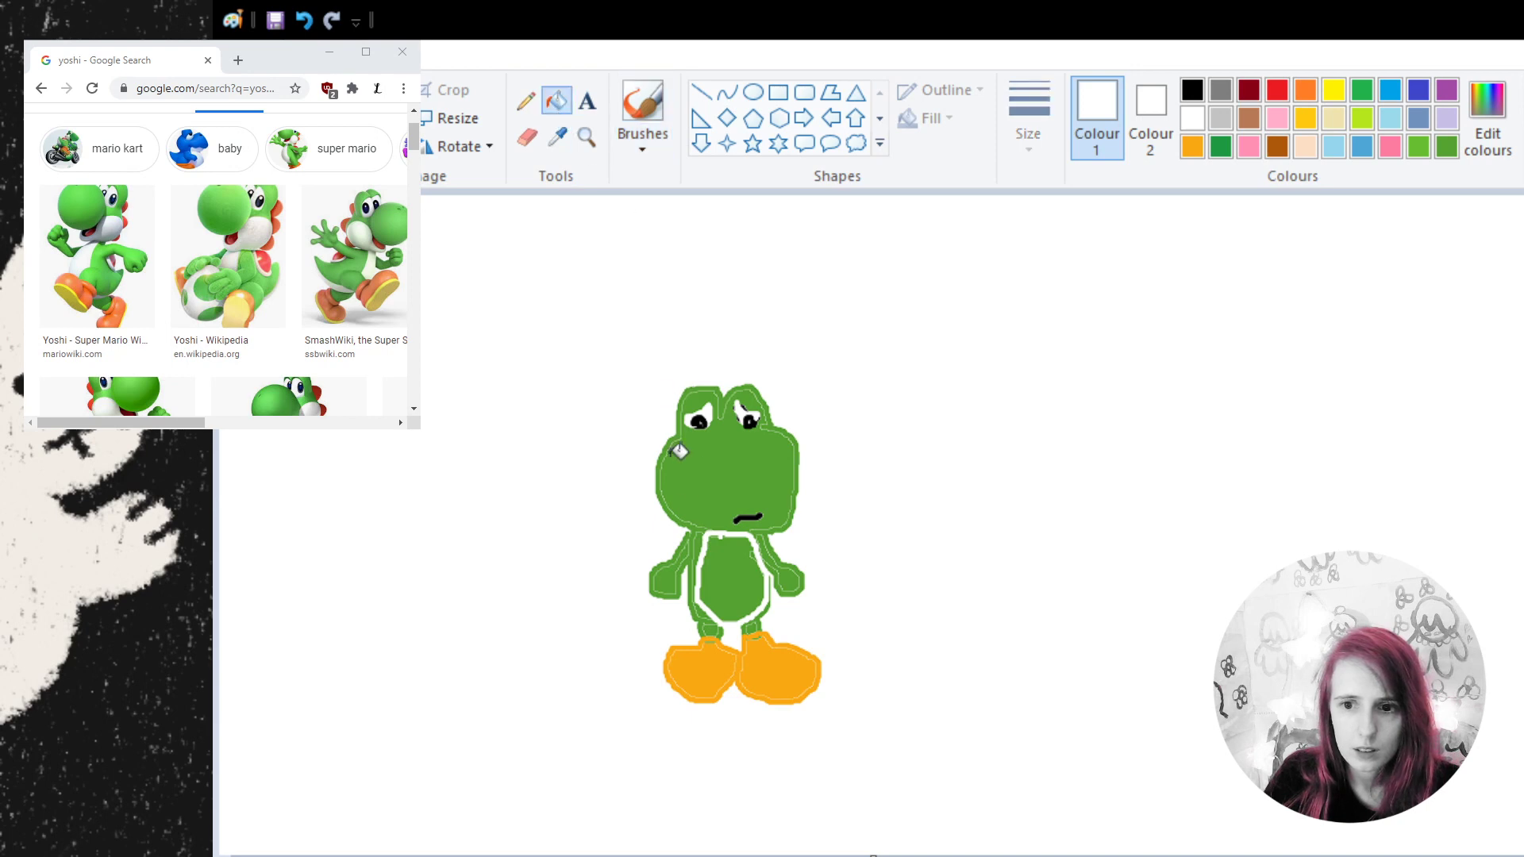
{"action": "left_click", "coordinate": [729, 562]}
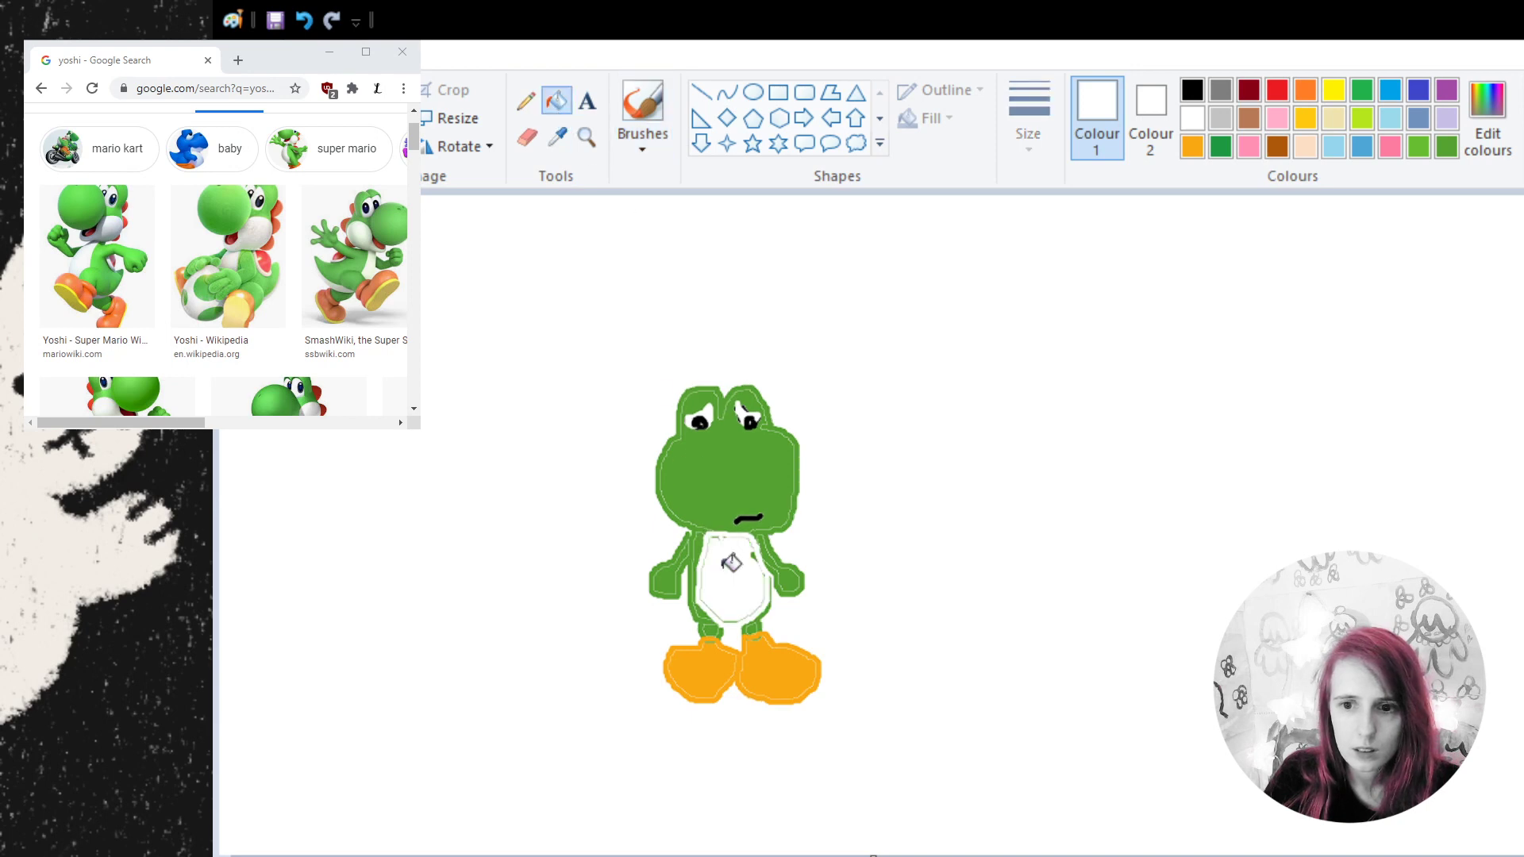
{"action": "left_click", "coordinate": [645, 97]}
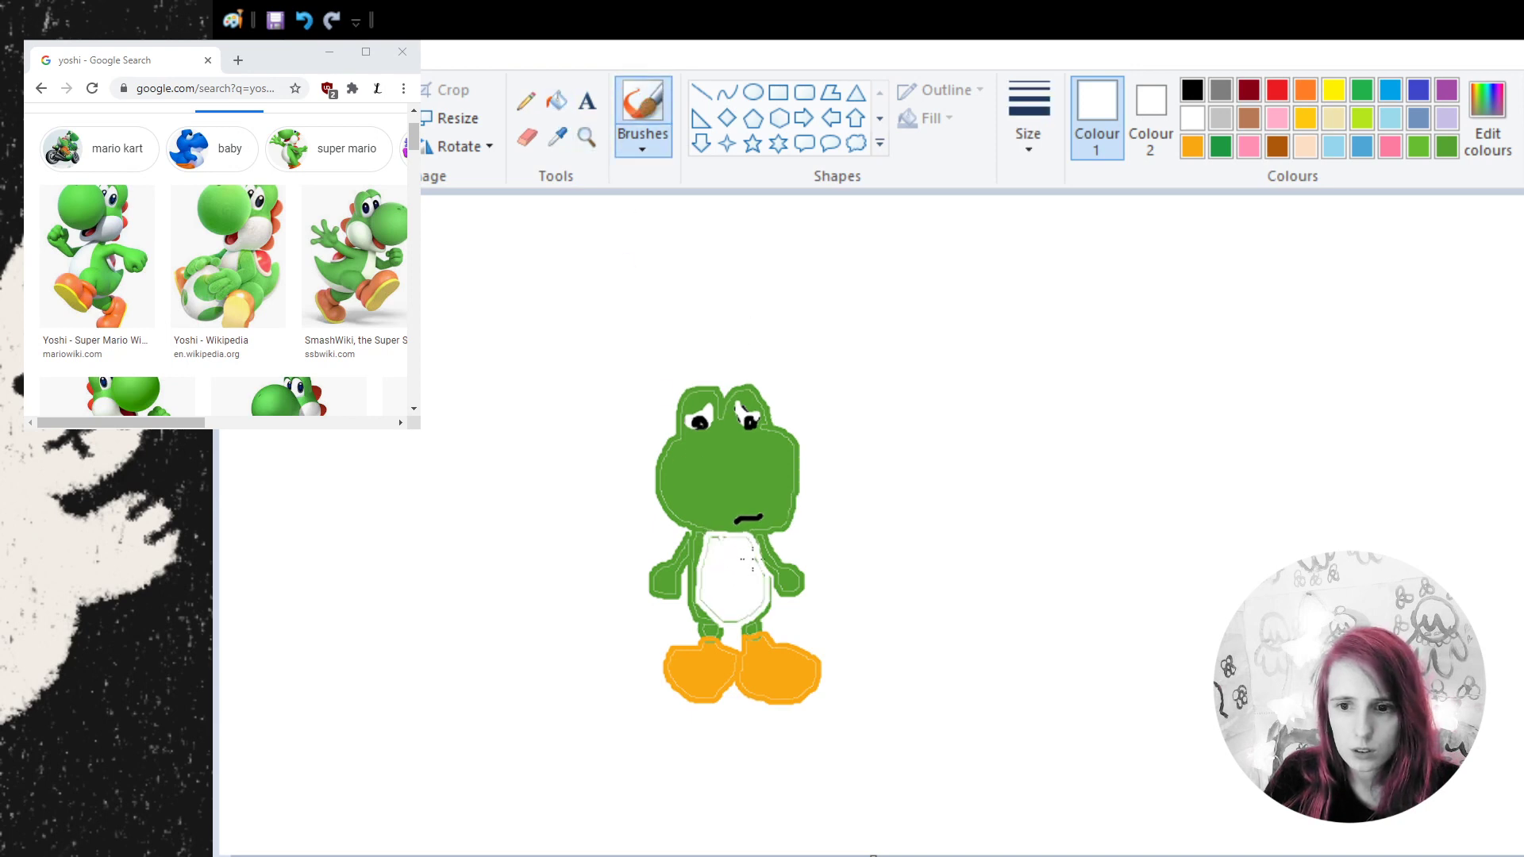
{"action": "mouse_move", "coordinate": [726, 616]}
{"action": "left_mouse_down"}
{"action": "mouse_move", "coordinate": [689, 580]}
{"action": "mouse_move", "coordinate": [698, 550]}
{"action": "mouse_move", "coordinate": [739, 537]}
{"action": "mouse_move", "coordinate": [702, 566]}
{"action": "left_mouse_up"}
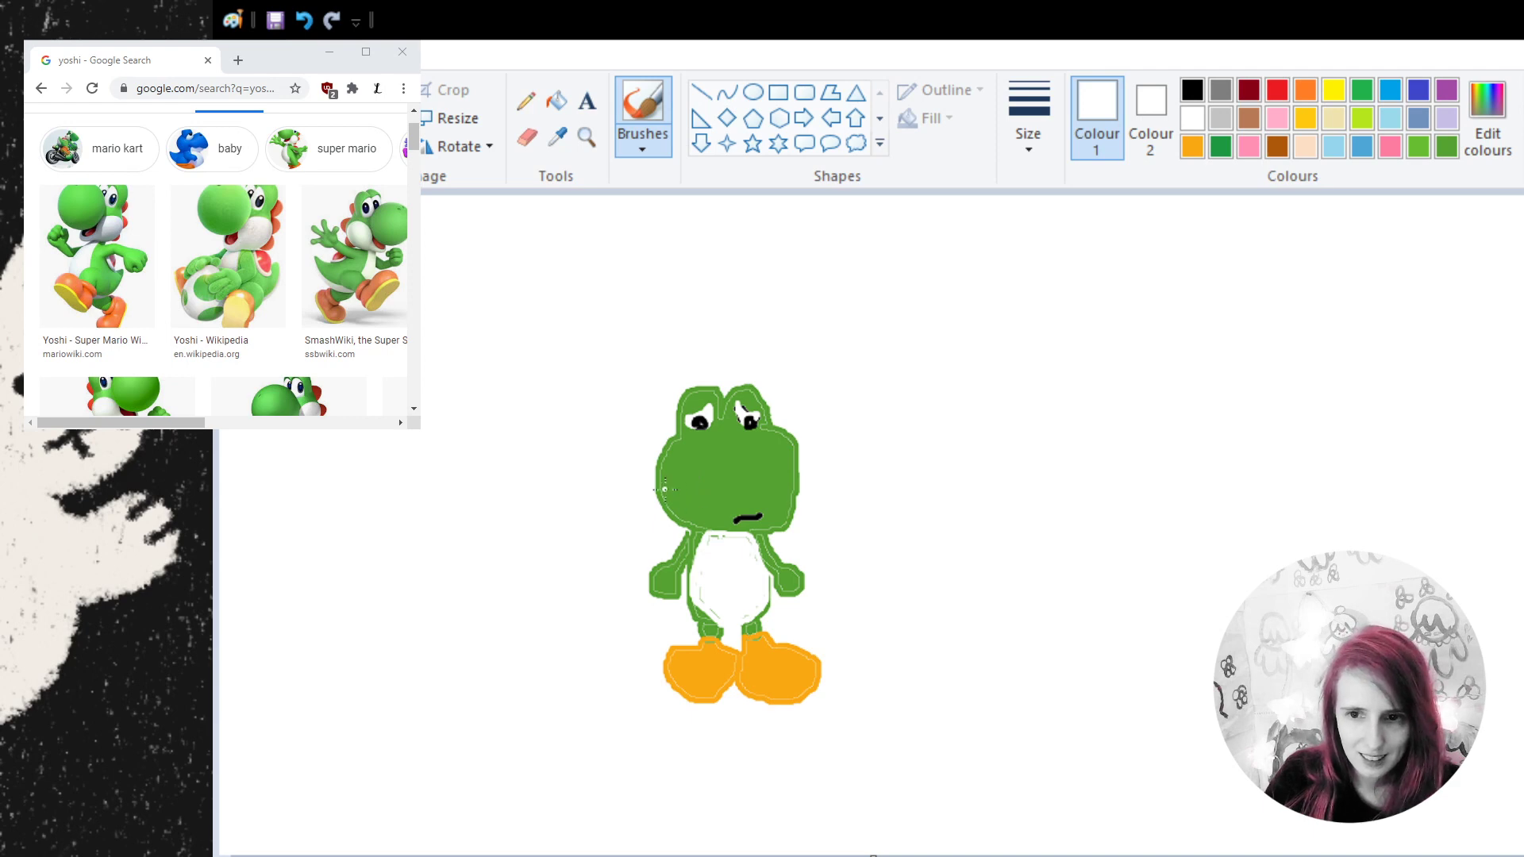
- Brush white cheek patches on both sides of the lower face and a white area around the mouth
{"action": "mouse_move", "coordinate": [673, 482]}
{"action": "left_mouse_down"}
{"action": "mouse_move", "coordinate": [694, 478]}
{"action": "mouse_move", "coordinate": [714, 506]}
{"action": "mouse_move", "coordinate": [781, 496]}
{"action": "mouse_move", "coordinate": [777, 508]}
{"action": "mouse_move", "coordinate": [798, 480]}
{"action": "mouse_move", "coordinate": [782, 494]}
{"action": "left_mouse_up"}
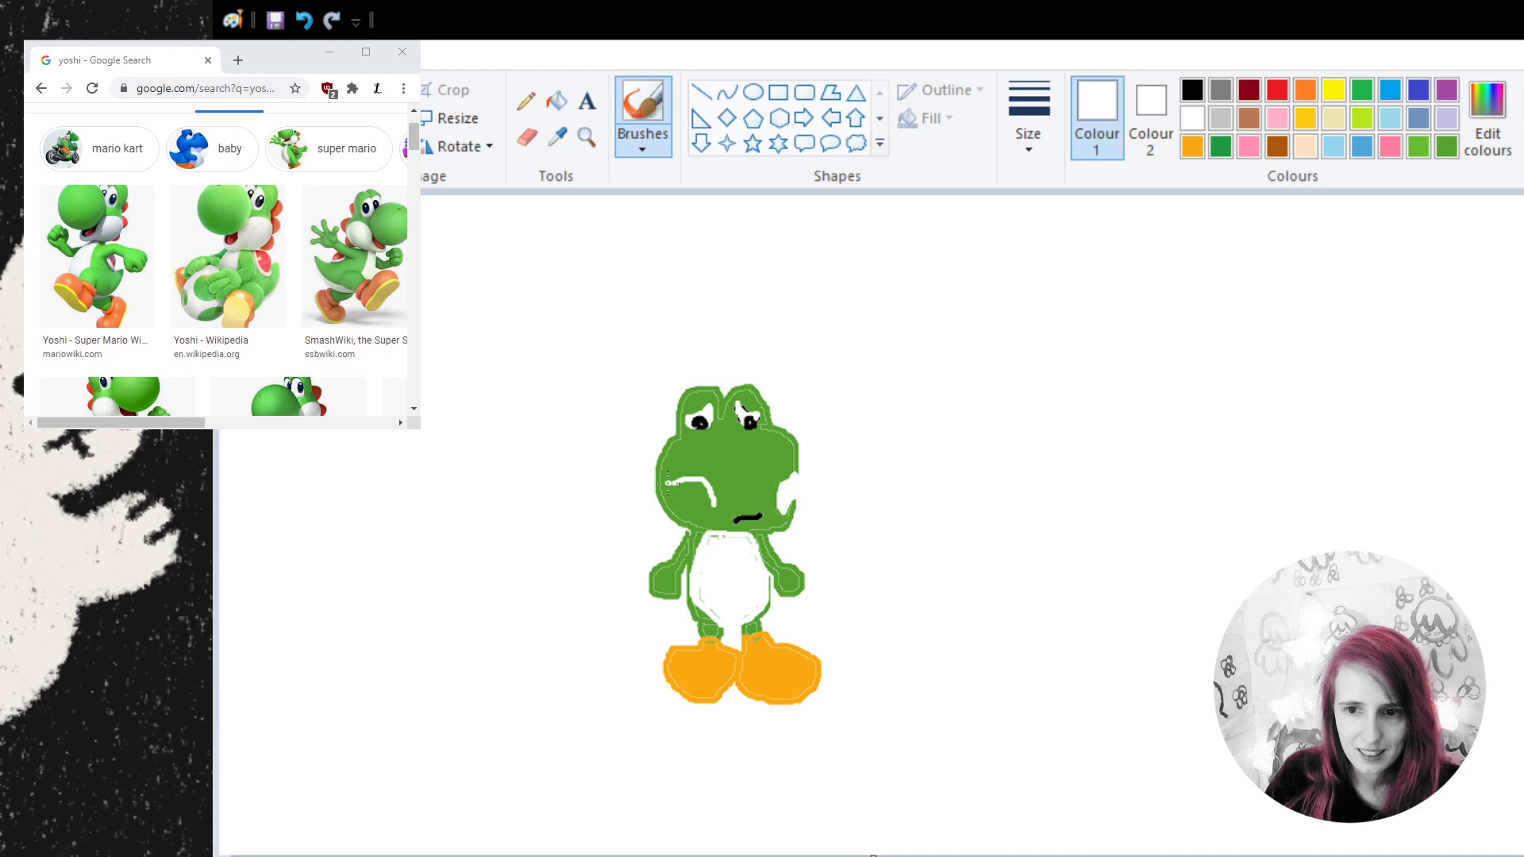
{"action": "mouse_move", "coordinate": [667, 482]}
{"action": "left_mouse_down"}
{"action": "mouse_move", "coordinate": [661, 508]}
{"action": "mouse_move", "coordinate": [695, 524]}
{"action": "mouse_move", "coordinate": [706, 485]}
{"action": "mouse_move", "coordinate": [708, 520]}
{"action": "mouse_move", "coordinate": [669, 502]}
{"action": "mouse_move", "coordinate": [699, 501]}
{"action": "mouse_move", "coordinate": [698, 488]}
{"action": "mouse_move", "coordinate": [678, 496]}
{"action": "mouse_move", "coordinate": [689, 512]}
{"action": "mouse_move", "coordinate": [747, 532]}
{"action": "mouse_move", "coordinate": [762, 516]}
{"action": "mouse_move", "coordinate": [726, 524]}
{"action": "mouse_move", "coordinate": [762, 524]}
{"action": "mouse_move", "coordinate": [770, 498]}
{"action": "mouse_move", "coordinate": [777, 524]}
{"action": "mouse_move", "coordinate": [798, 506]}
{"action": "mouse_move", "coordinate": [778, 488]}
{"action": "mouse_move", "coordinate": [723, 522]}
{"action": "left_mouse_up"}
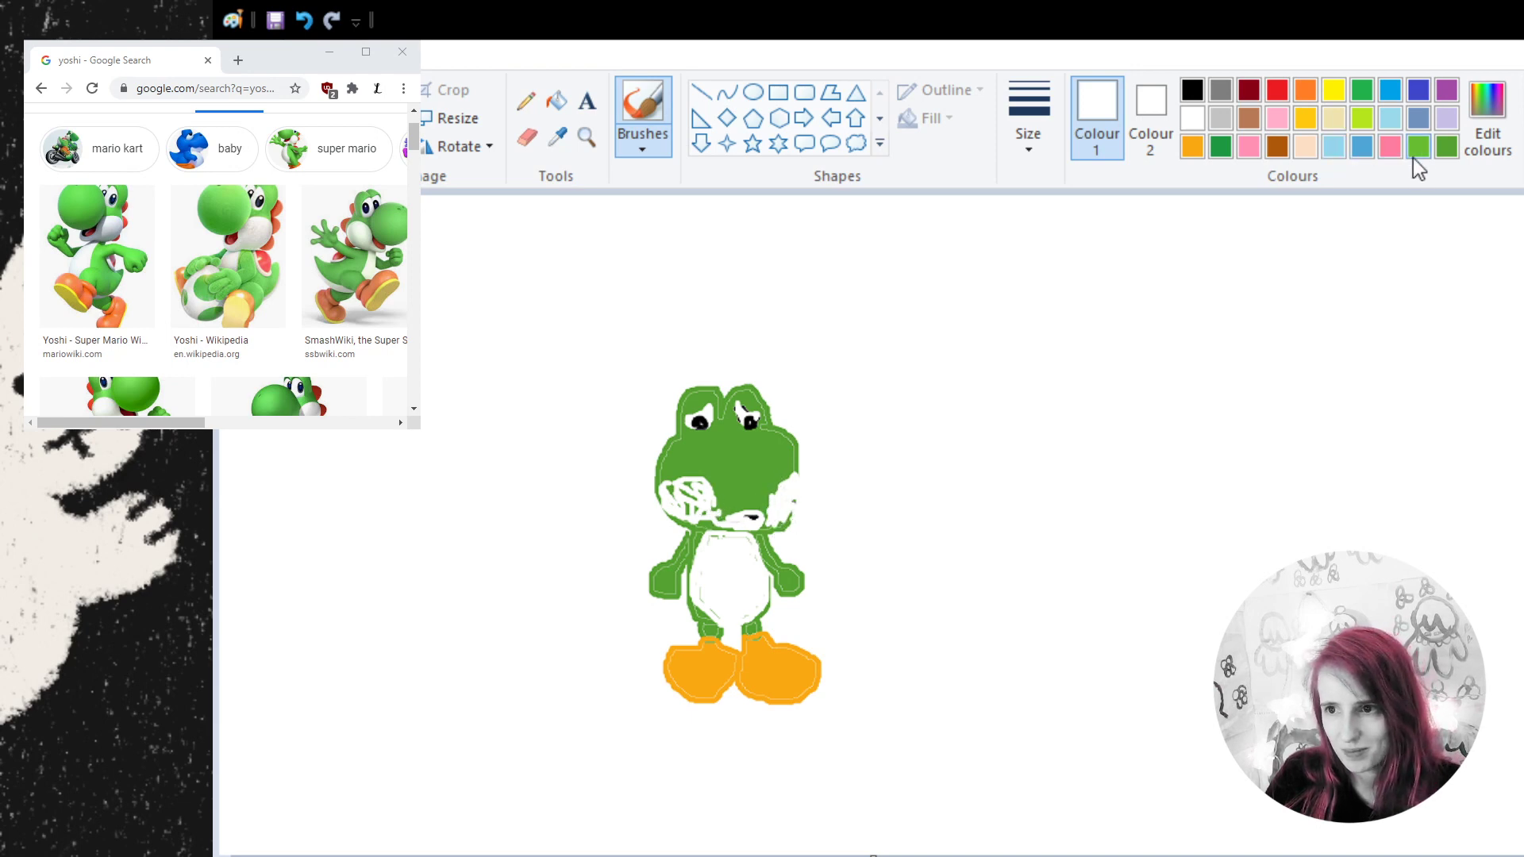
- Choose a slightly darker green, try brushing over the mouth and outlining a big round nose, and undo each trial stroke
{"action": "left_click", "coordinate": [1445, 147]}
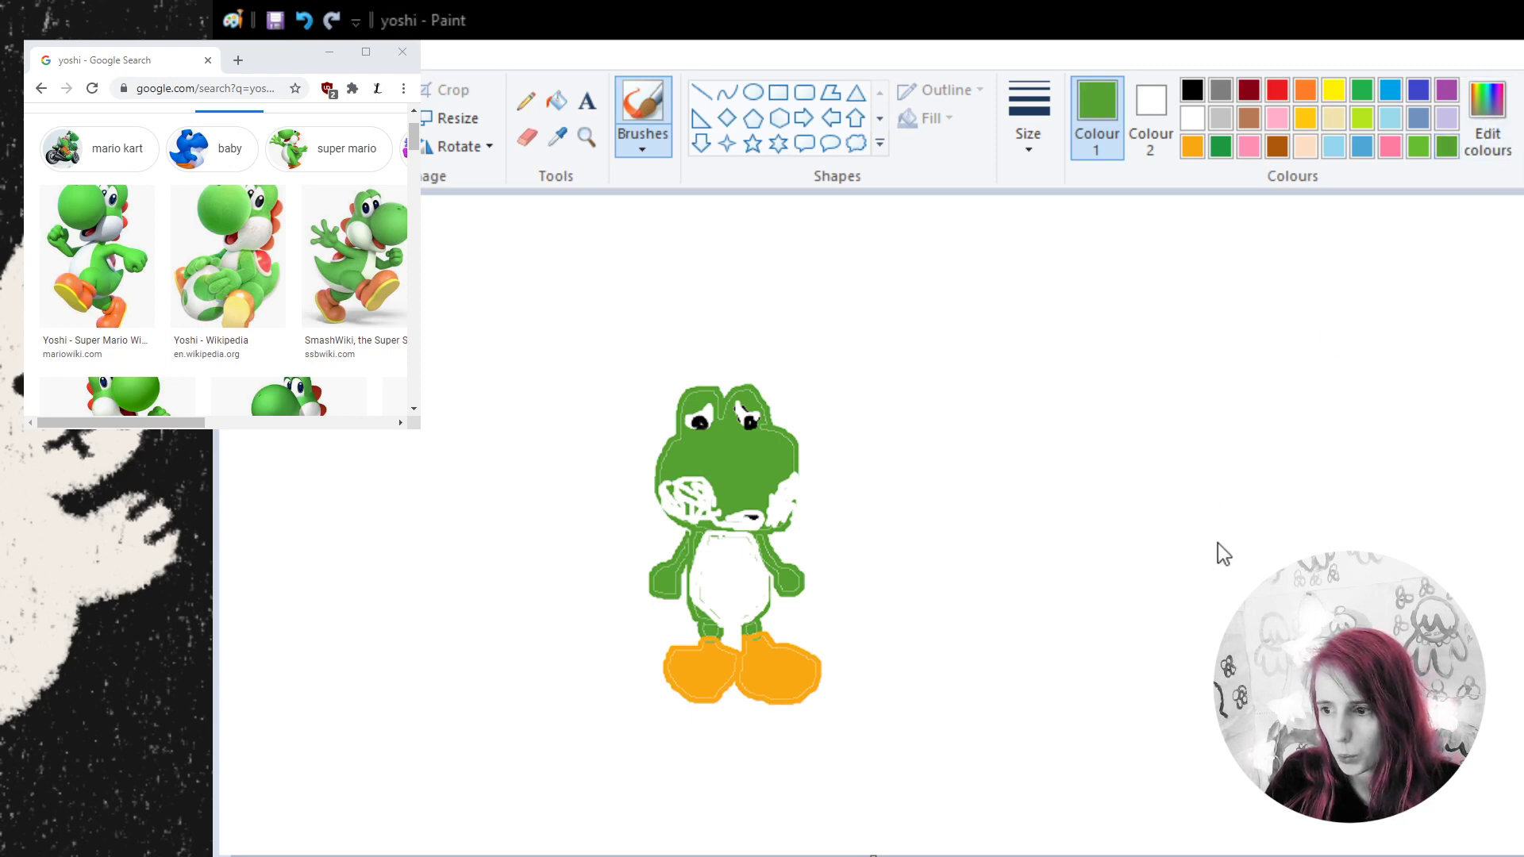
{"action": "left_click", "coordinate": [747, 730]}
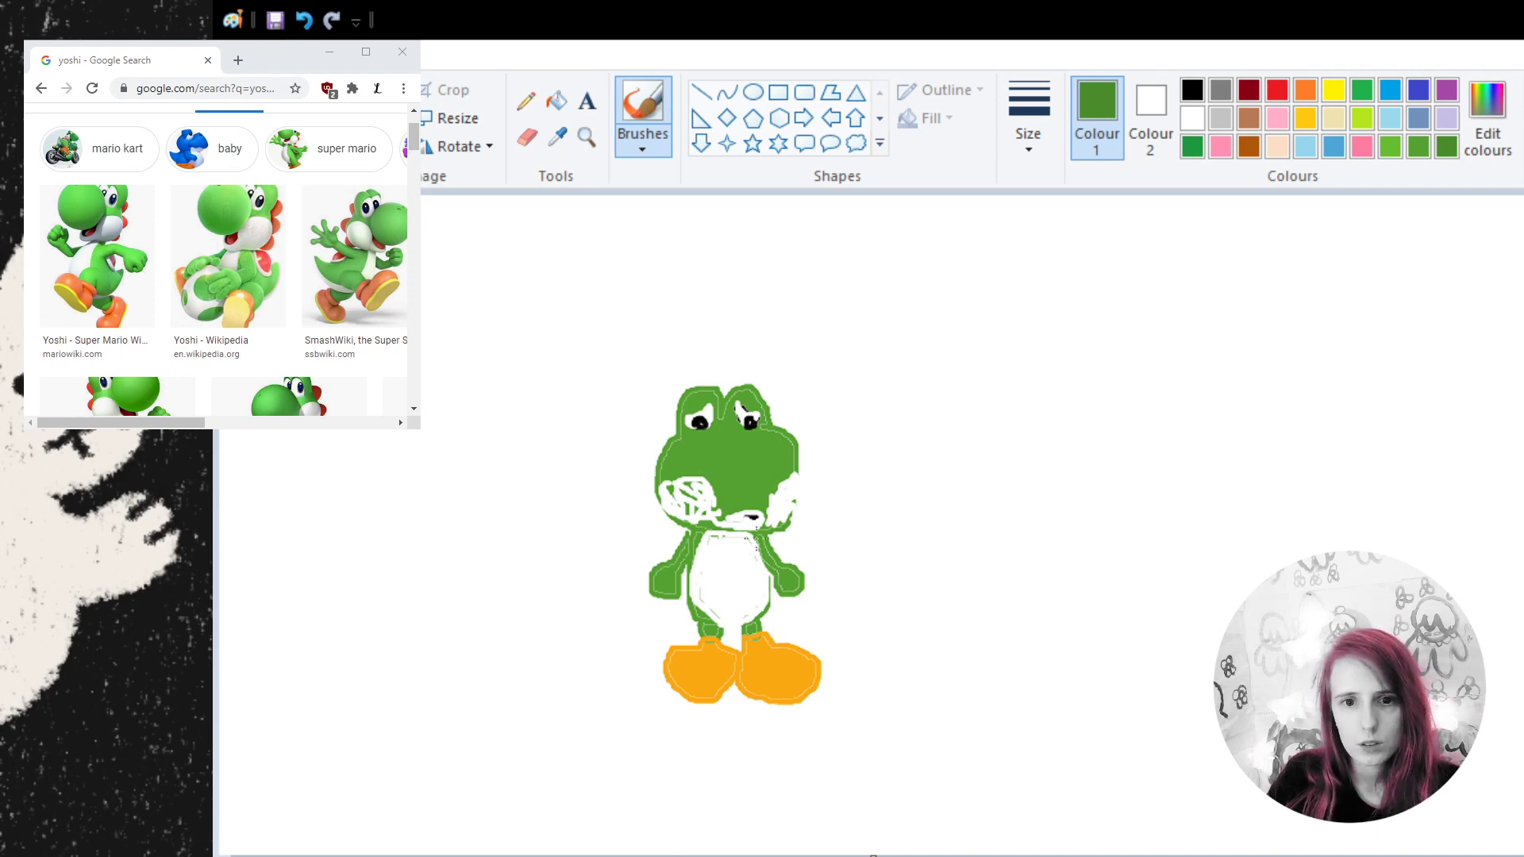
{"action": "mouse_move", "coordinate": [747, 520]}
{"action": "left_mouse_down"}
{"action": "mouse_move", "coordinate": [760, 524]}
{"action": "mouse_move", "coordinate": [738, 525]}
{"action": "left_mouse_up"}
{"action": "left_click", "coordinate": [303, 20]}
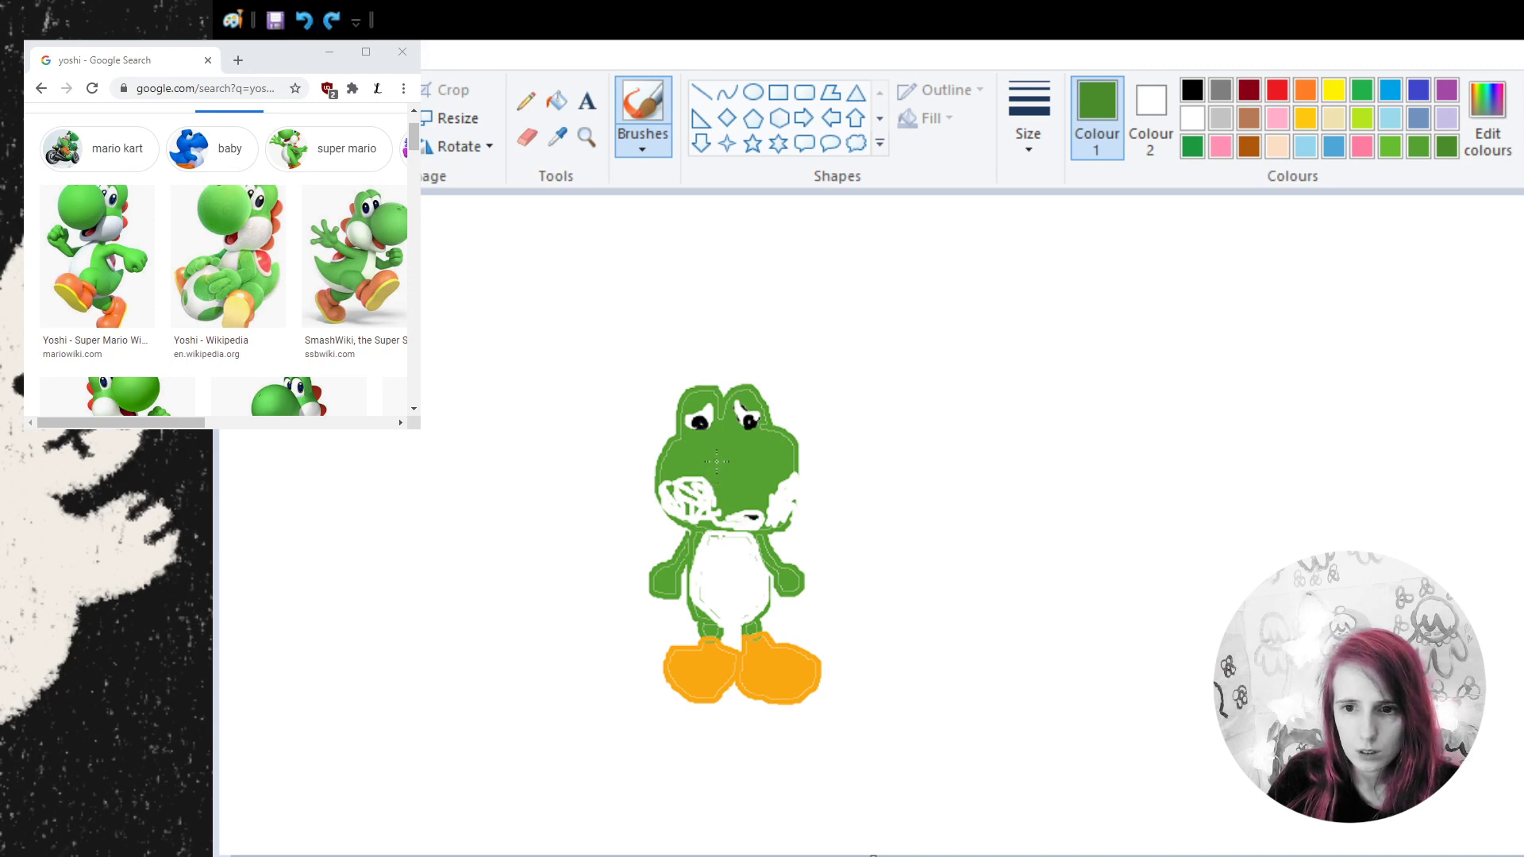
{"action": "mouse_move", "coordinate": [711, 463]}
{"action": "left_mouse_down"}
{"action": "mouse_move", "coordinate": [709, 492]}
{"action": "mouse_move", "coordinate": [754, 505]}
{"action": "mouse_move", "coordinate": [788, 482]}
{"action": "mouse_move", "coordinate": [744, 442]}
{"action": "mouse_move", "coordinate": [713, 441]}
{"action": "left_mouse_up"}
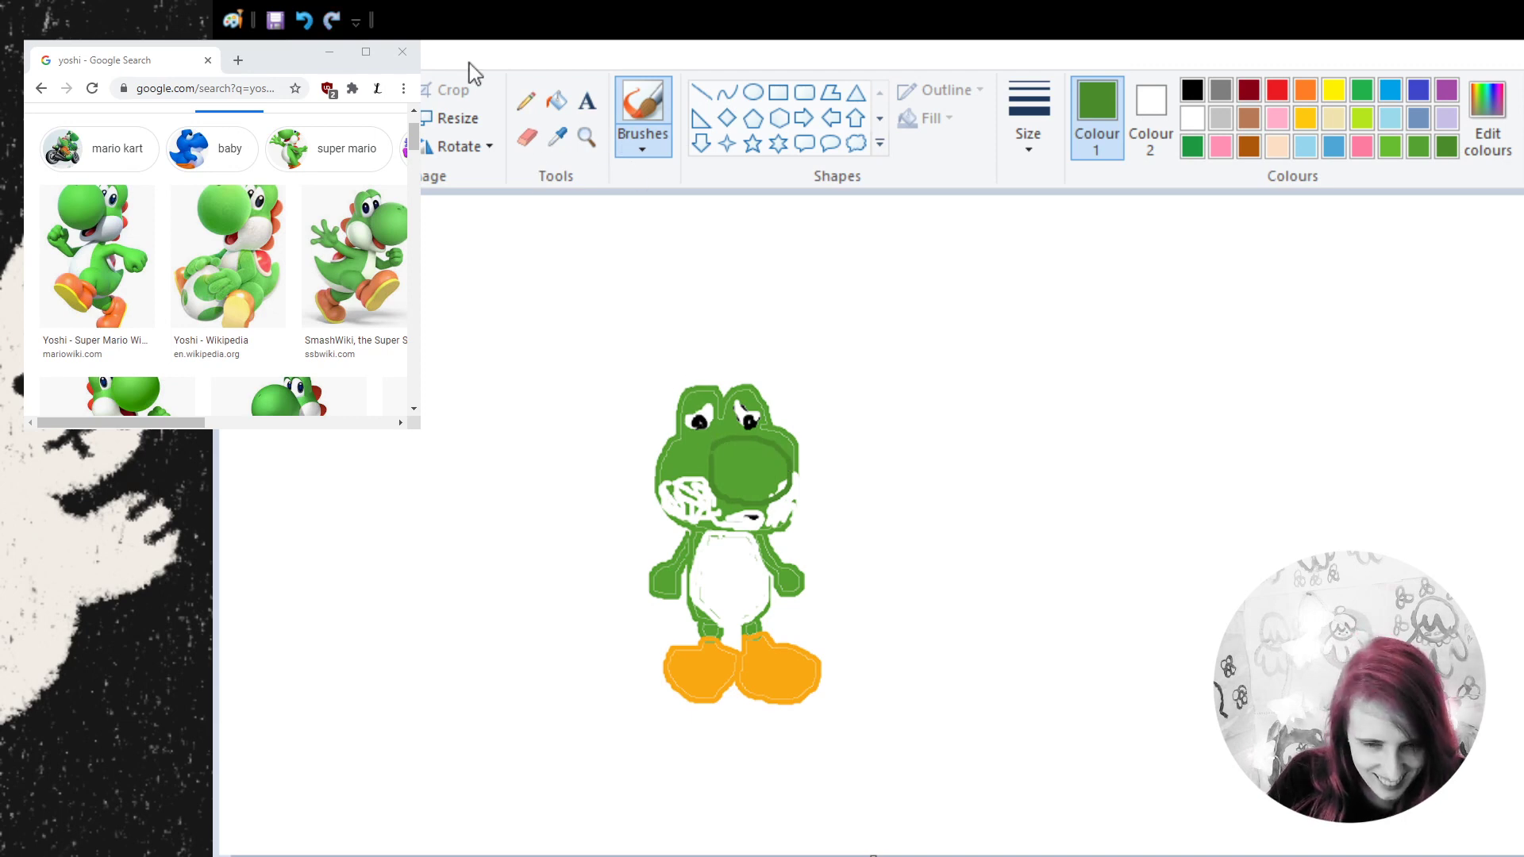
{"action": "left_click", "coordinate": [304, 20]}
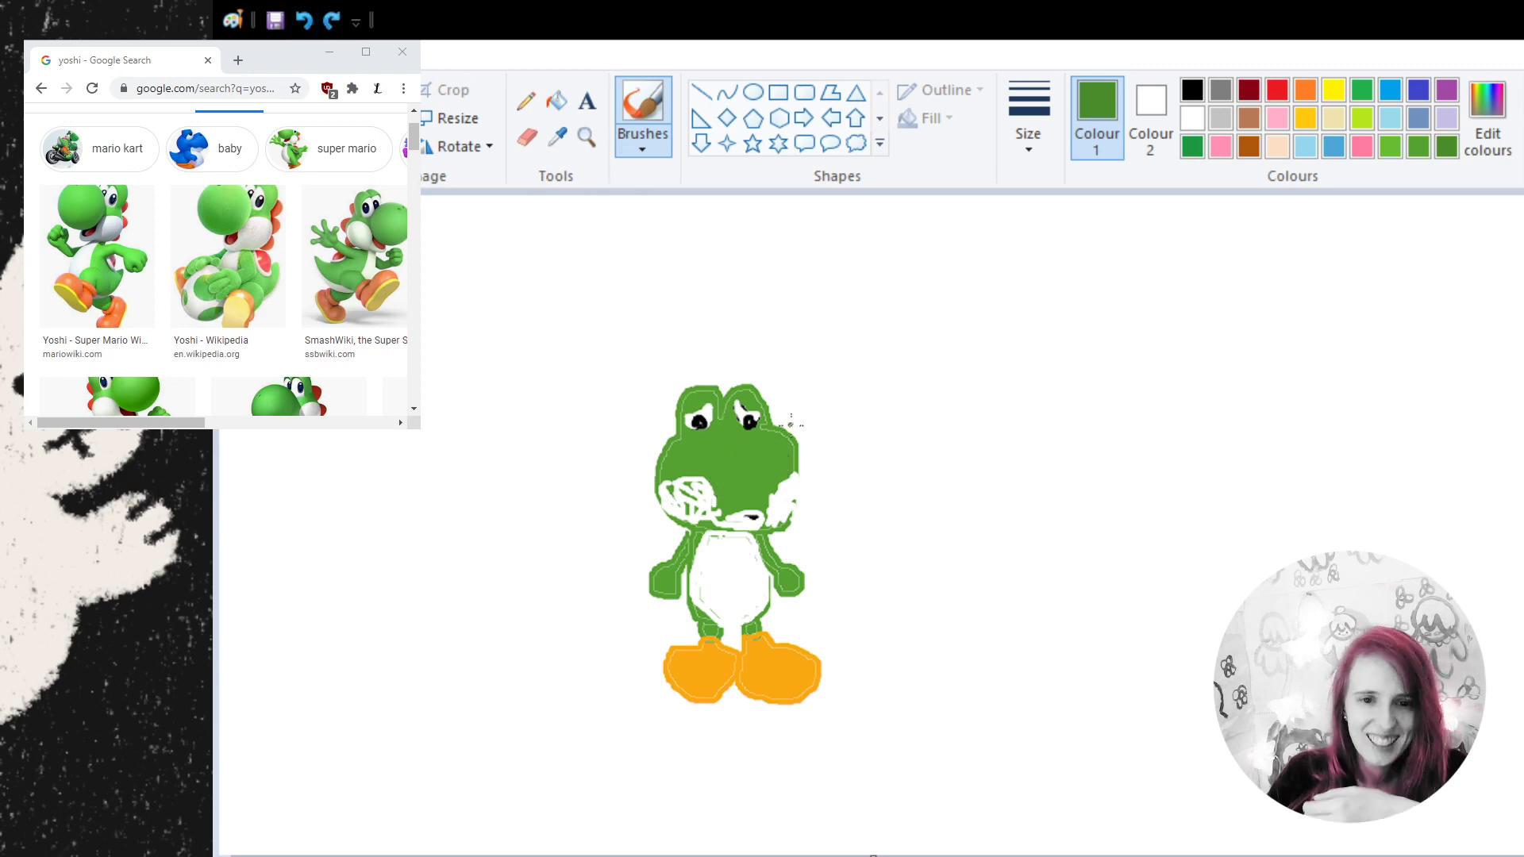
{"action": "mouse_move", "coordinate": [716, 444]}
{"action": "left_mouse_down"}
{"action": "mouse_move", "coordinate": [778, 430]}
{"action": "mouse_move", "coordinate": [790, 494]}
{"action": "left_mouse_up"}
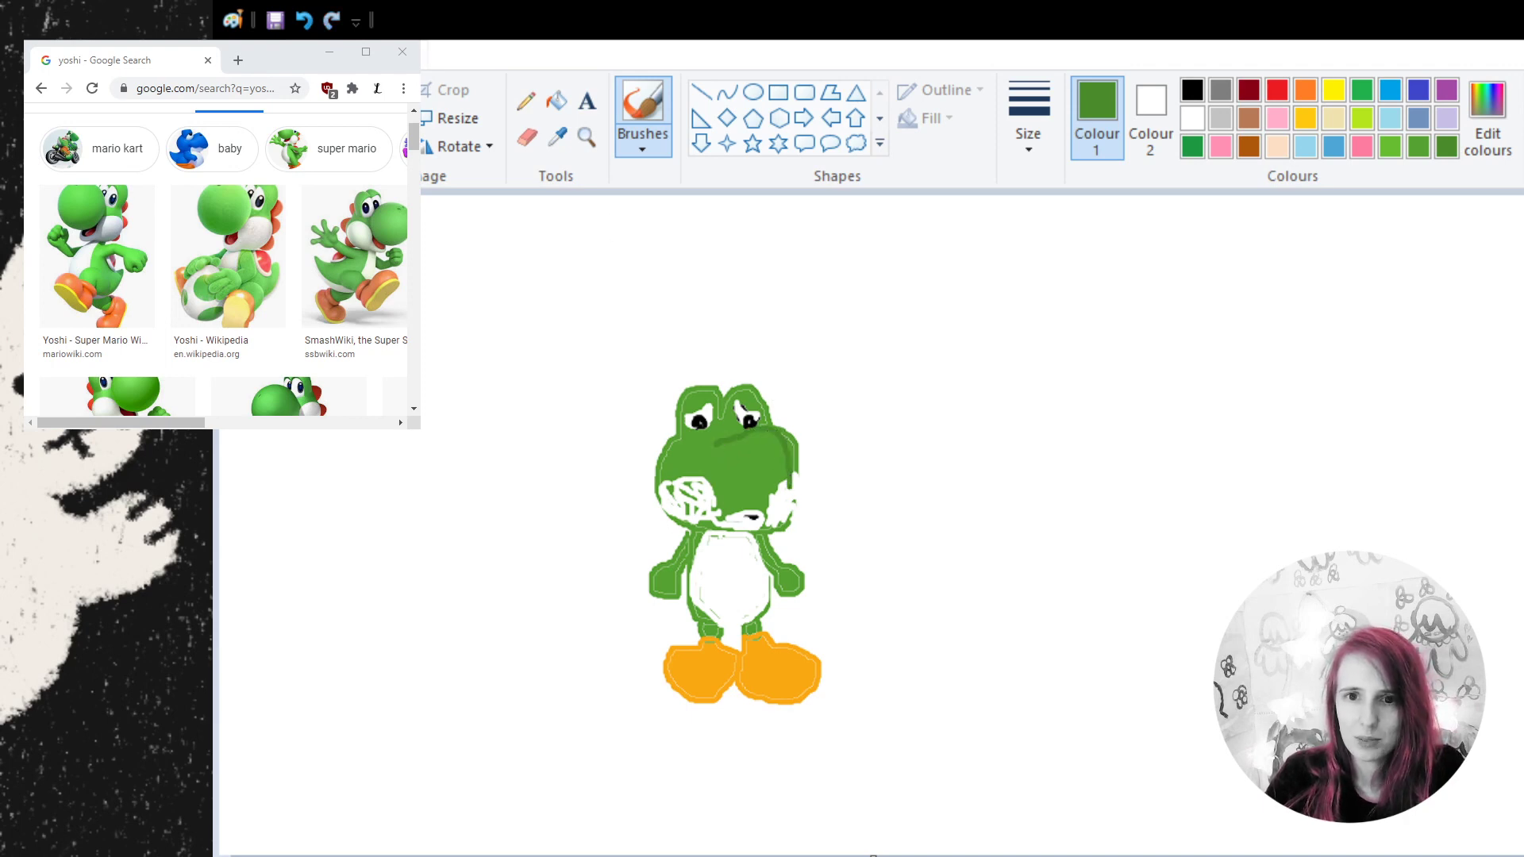
{"action": "left_click", "coordinate": [304, 20]}
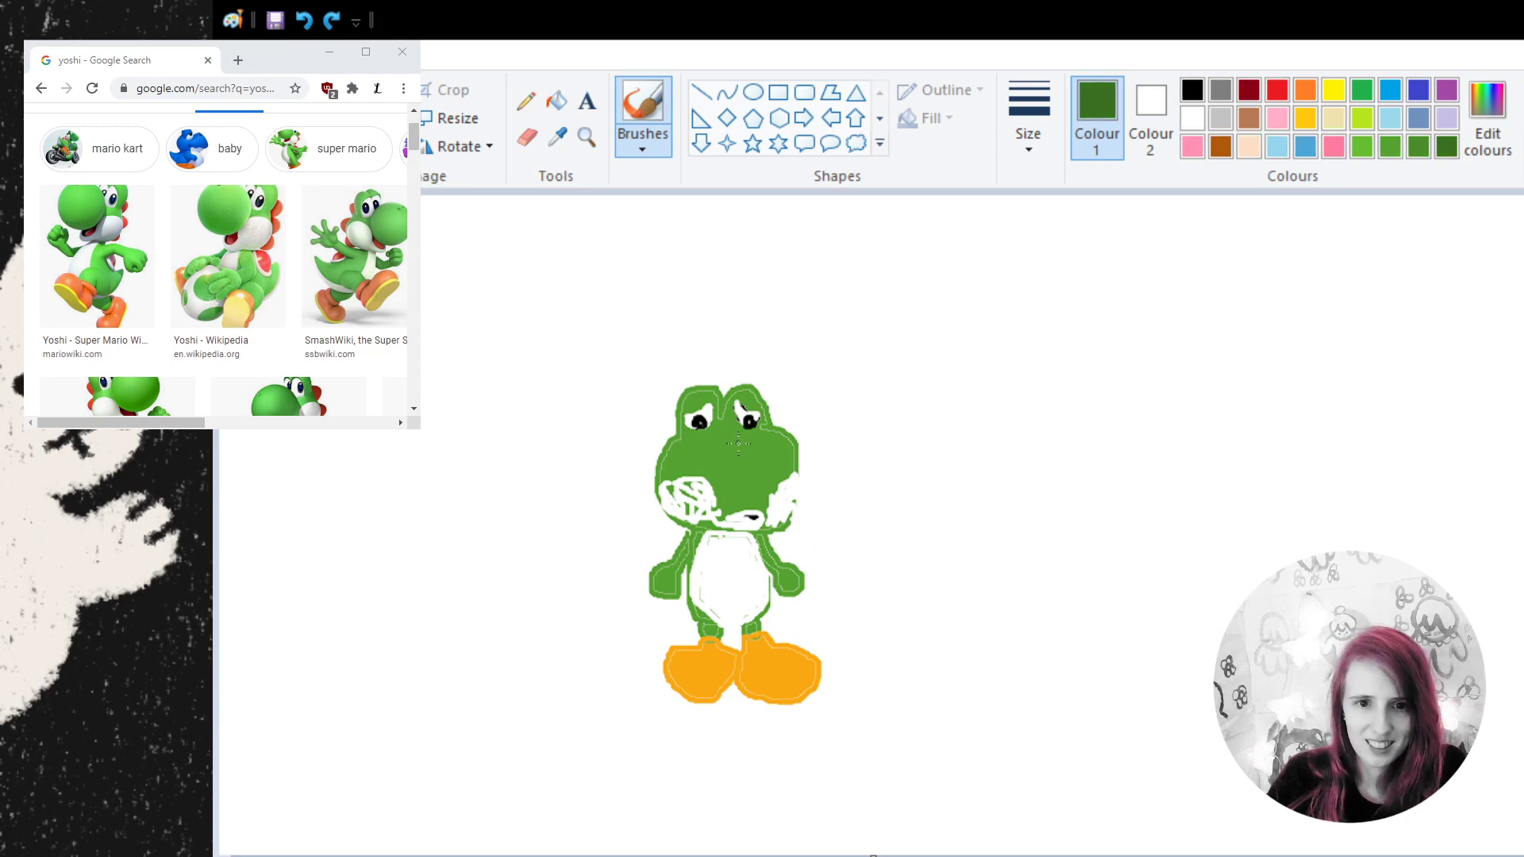
- Outline a big round nose on the face in dark green and brush a pointed tail beside the lower body
{"action": "mouse_move", "coordinate": [726, 441]}
{"action": "left_mouse_down"}
{"action": "mouse_move", "coordinate": [770, 431]}
{"action": "mouse_move", "coordinate": [789, 465]}
{"action": "mouse_move", "coordinate": [747, 508]}
{"action": "mouse_move", "coordinate": [703, 498]}
{"action": "mouse_move", "coordinate": [697, 451]}
{"action": "mouse_move", "coordinate": [731, 438]}
{"action": "mouse_move", "coordinate": [693, 494]}
{"action": "mouse_move", "coordinate": [758, 512]}
{"action": "mouse_move", "coordinate": [768, 494]}
{"action": "left_mouse_up"}
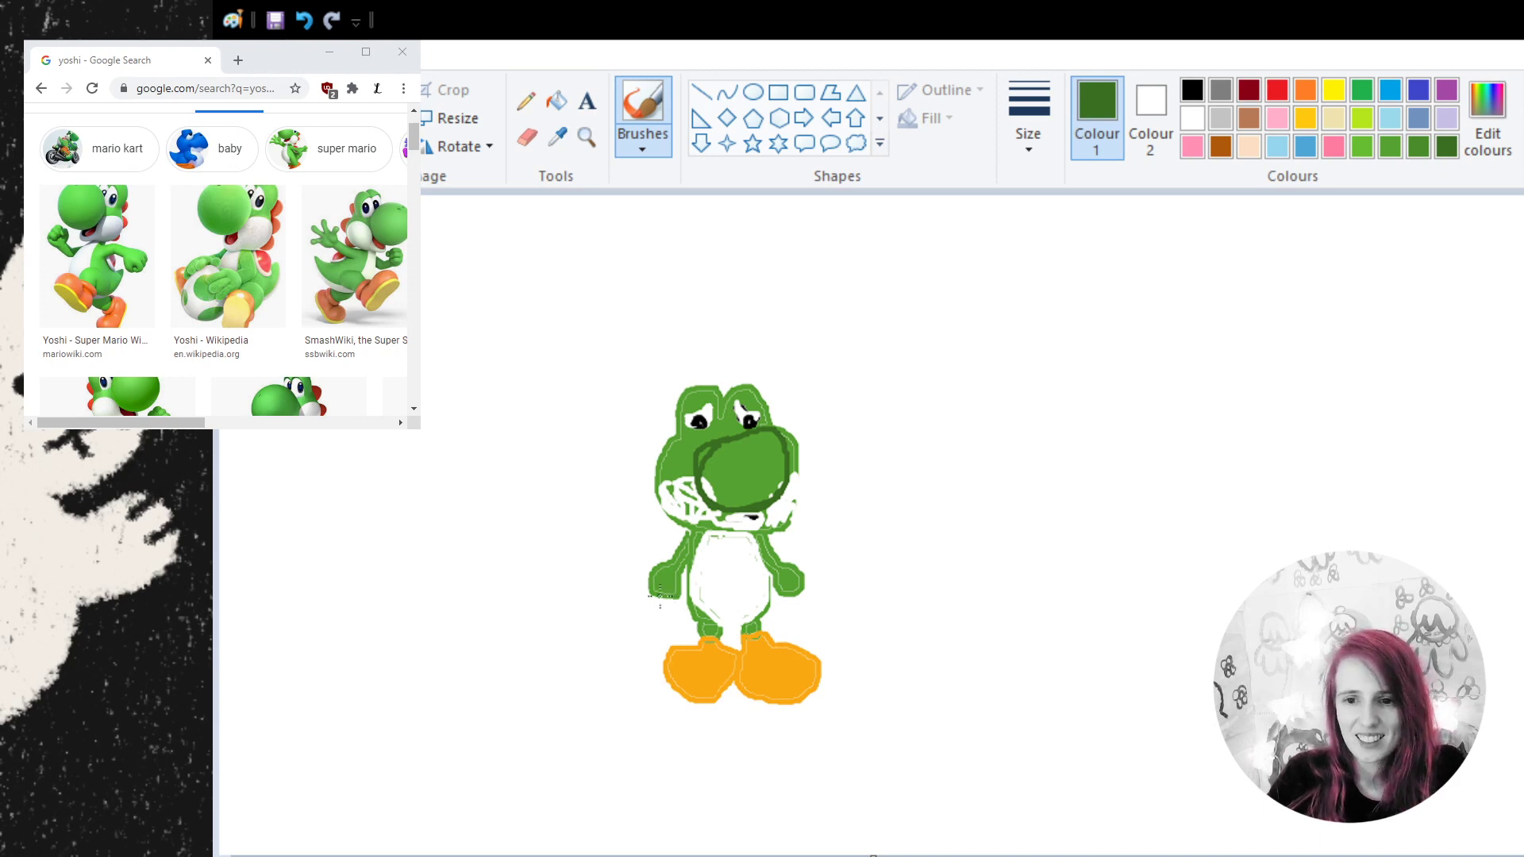
{"action": "mouse_move", "coordinate": [656, 593]}
{"action": "left_mouse_down"}
{"action": "mouse_move", "coordinate": [628, 592]}
{"action": "mouse_move", "coordinate": [689, 613]}
{"action": "mouse_move", "coordinate": [686, 575]}
{"action": "mouse_move", "coordinate": [627, 600]}
{"action": "mouse_move", "coordinate": [677, 609]}
{"action": "left_mouse_up"}
{"action": "left_click_drag", "start_coordinate": [679, 606], "coordinate": [691, 589]}
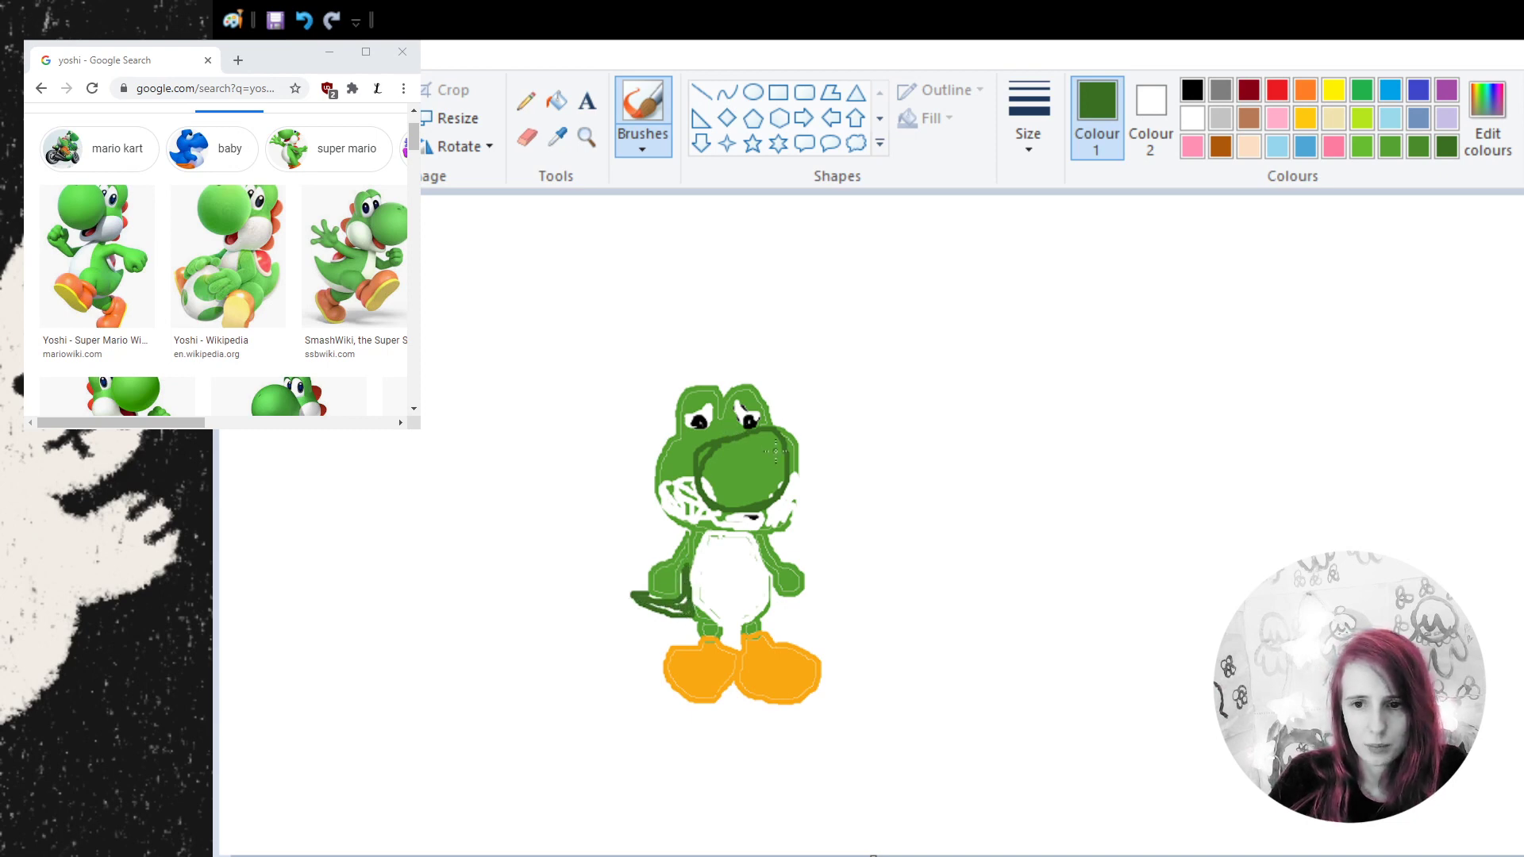
- Add a short dark green mouth line below the nose and shade the nose's inner edge with a medium green
{"action": "left_click_drag", "start_coordinate": [724, 525], "coordinate": [761, 522]}
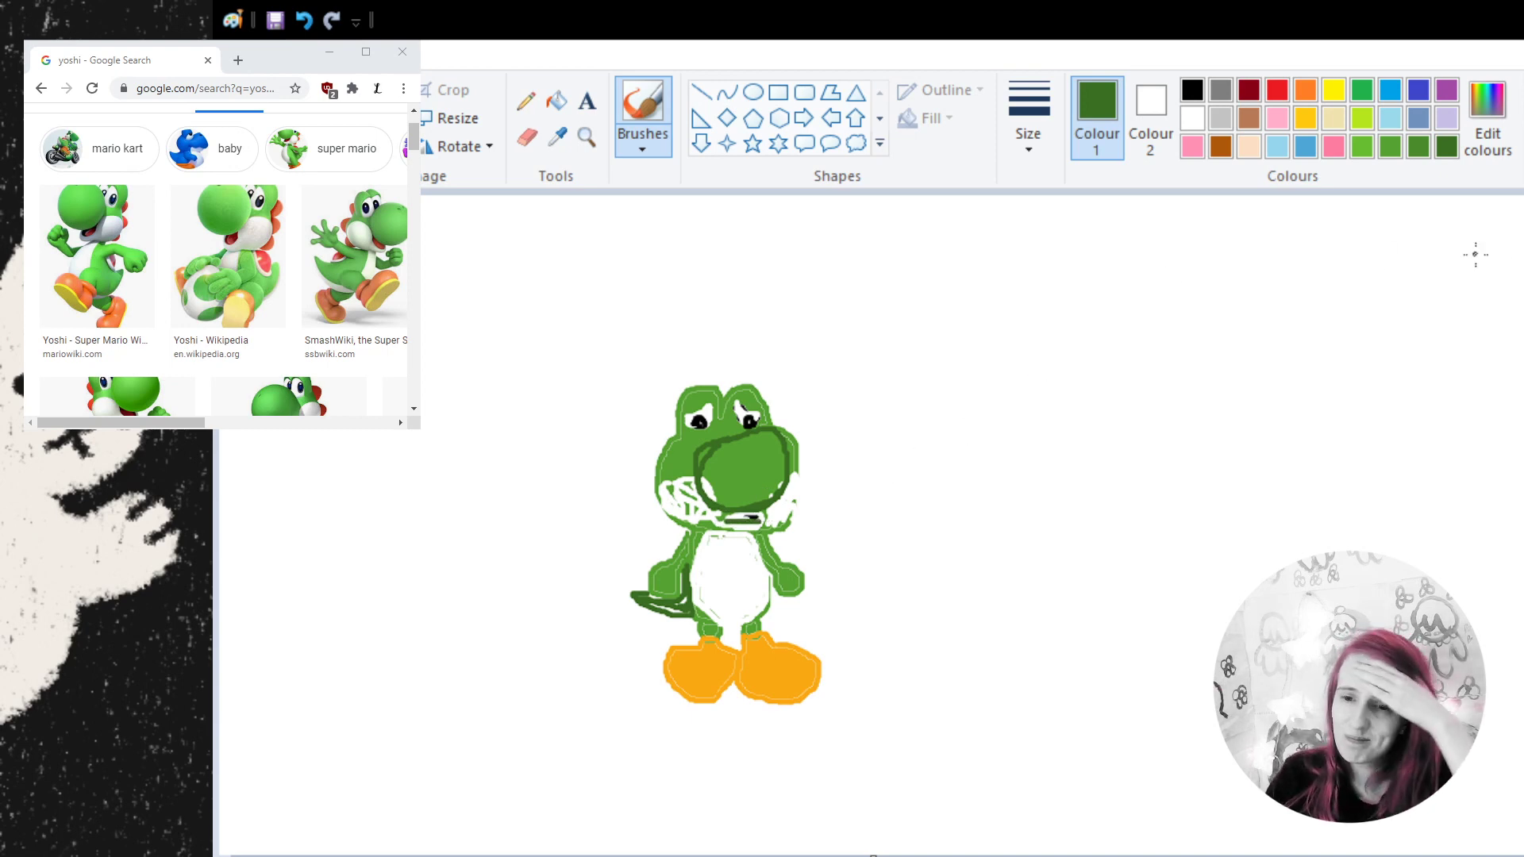
{"action": "left_click", "coordinate": [1417, 149]}
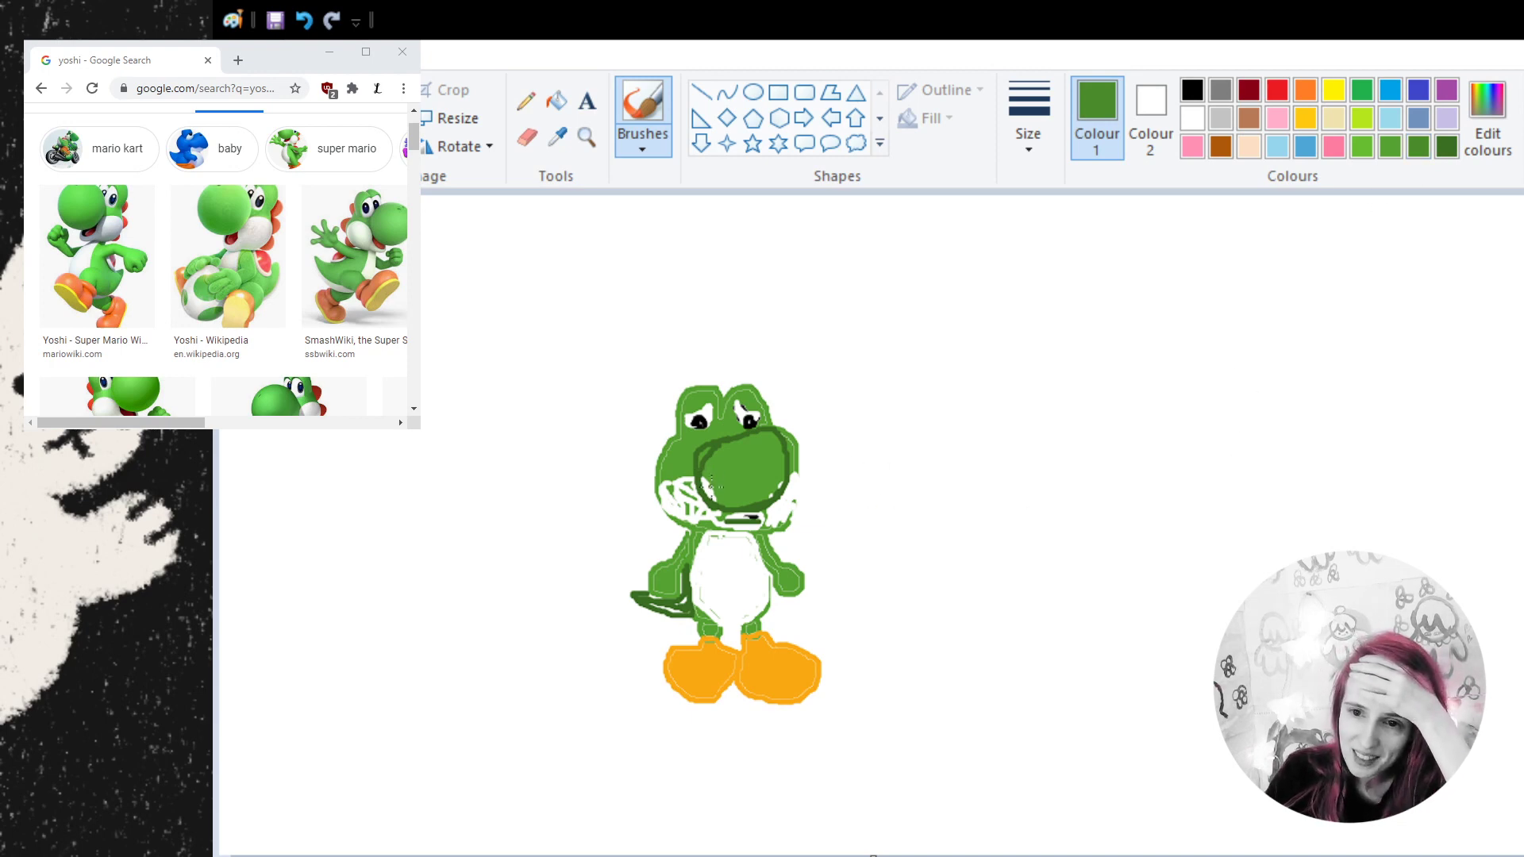
{"action": "left_click_drag", "start_coordinate": [711, 476], "coordinate": [709, 500]}
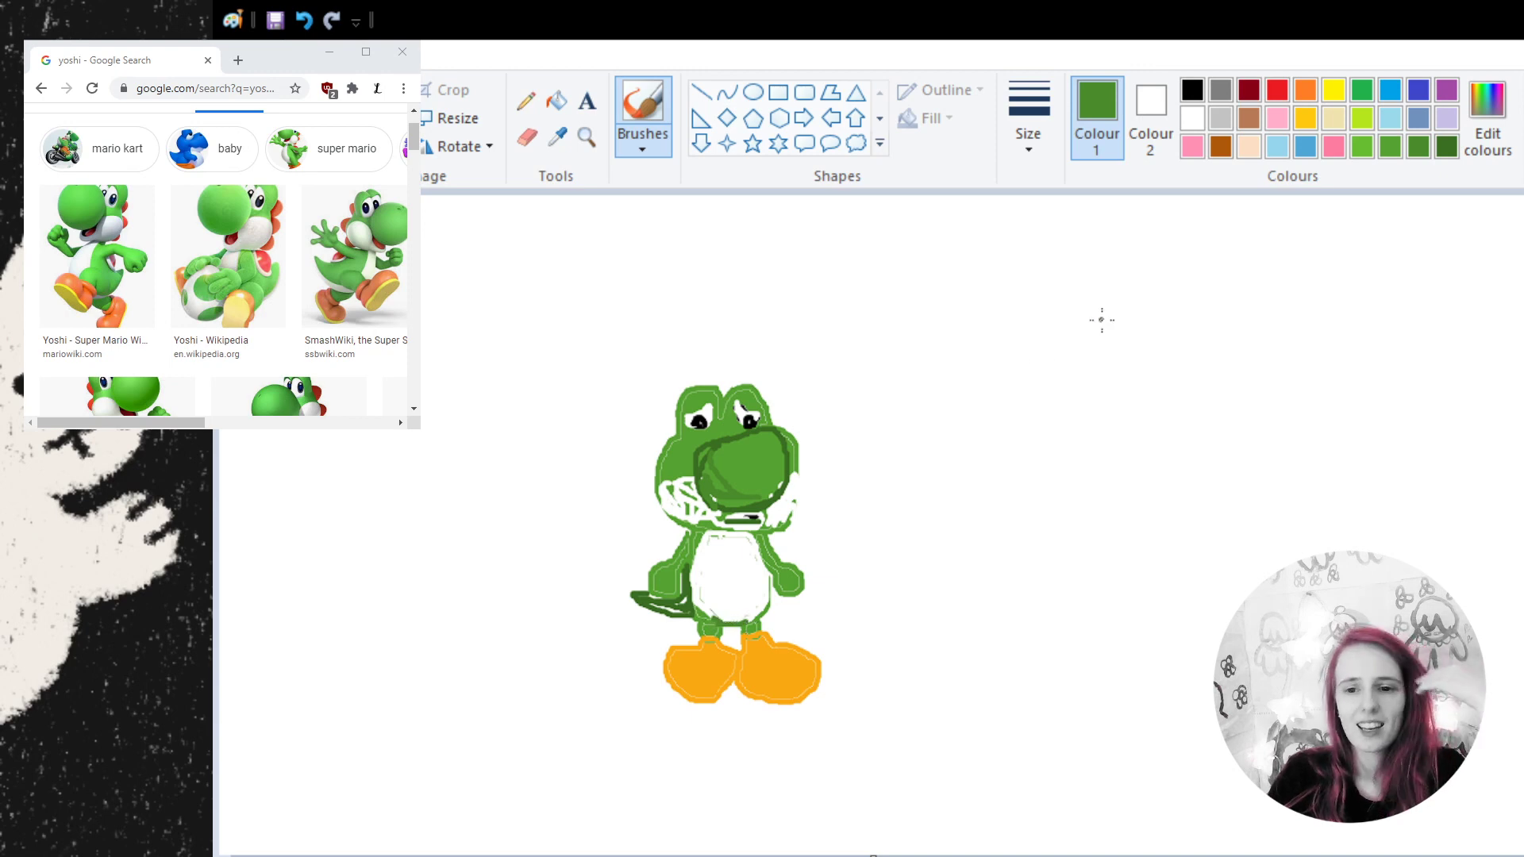
- Choose a brownish orange, brush small spikes over the head and undo them back to the topmost one
{"action": "left_click", "coordinate": [1220, 146]}
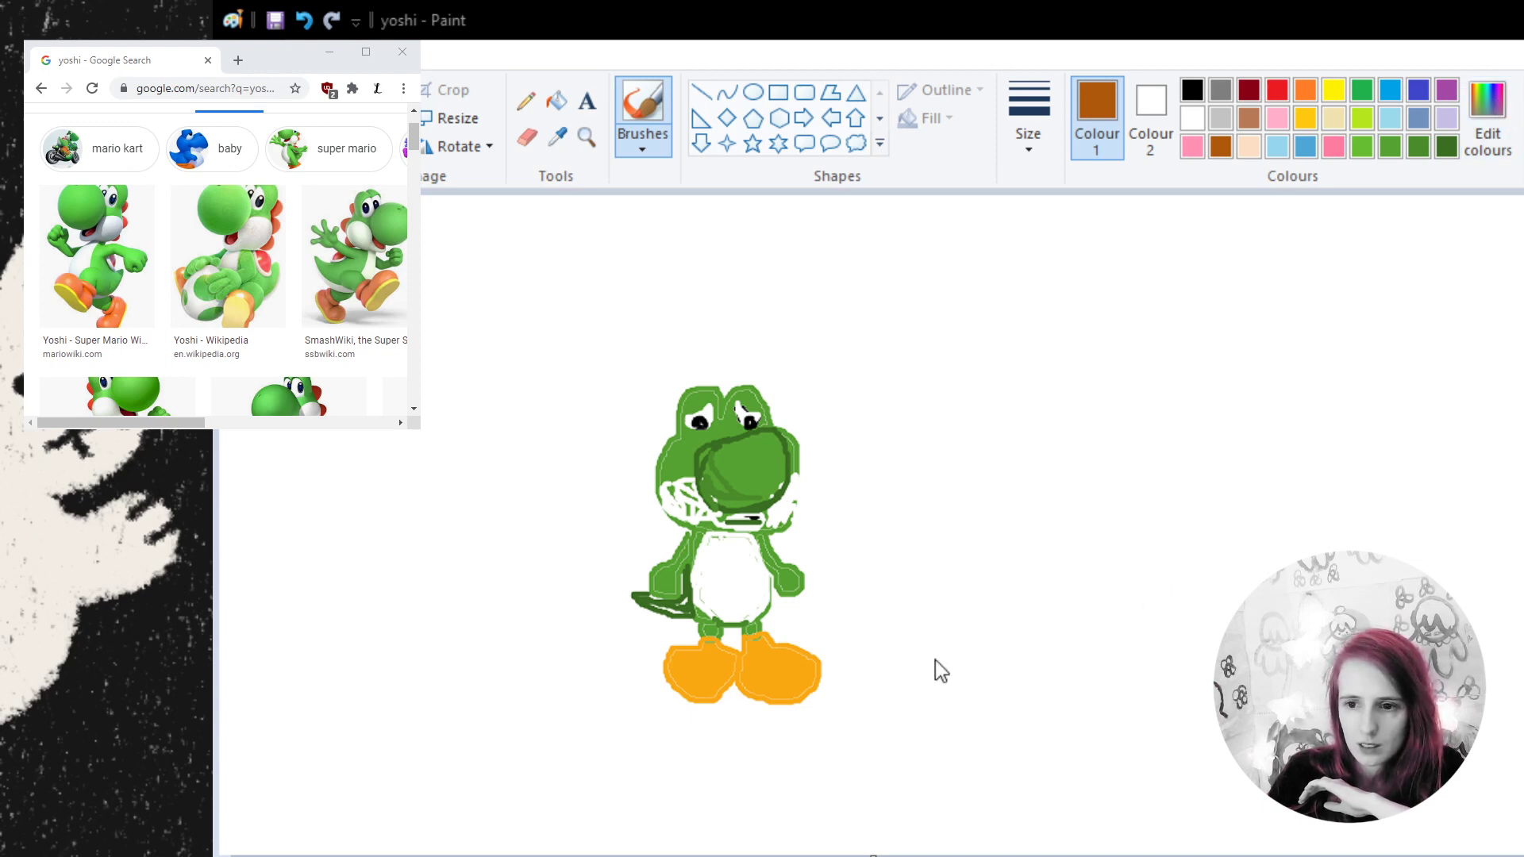
{"action": "left_click", "coordinate": [794, 466]}
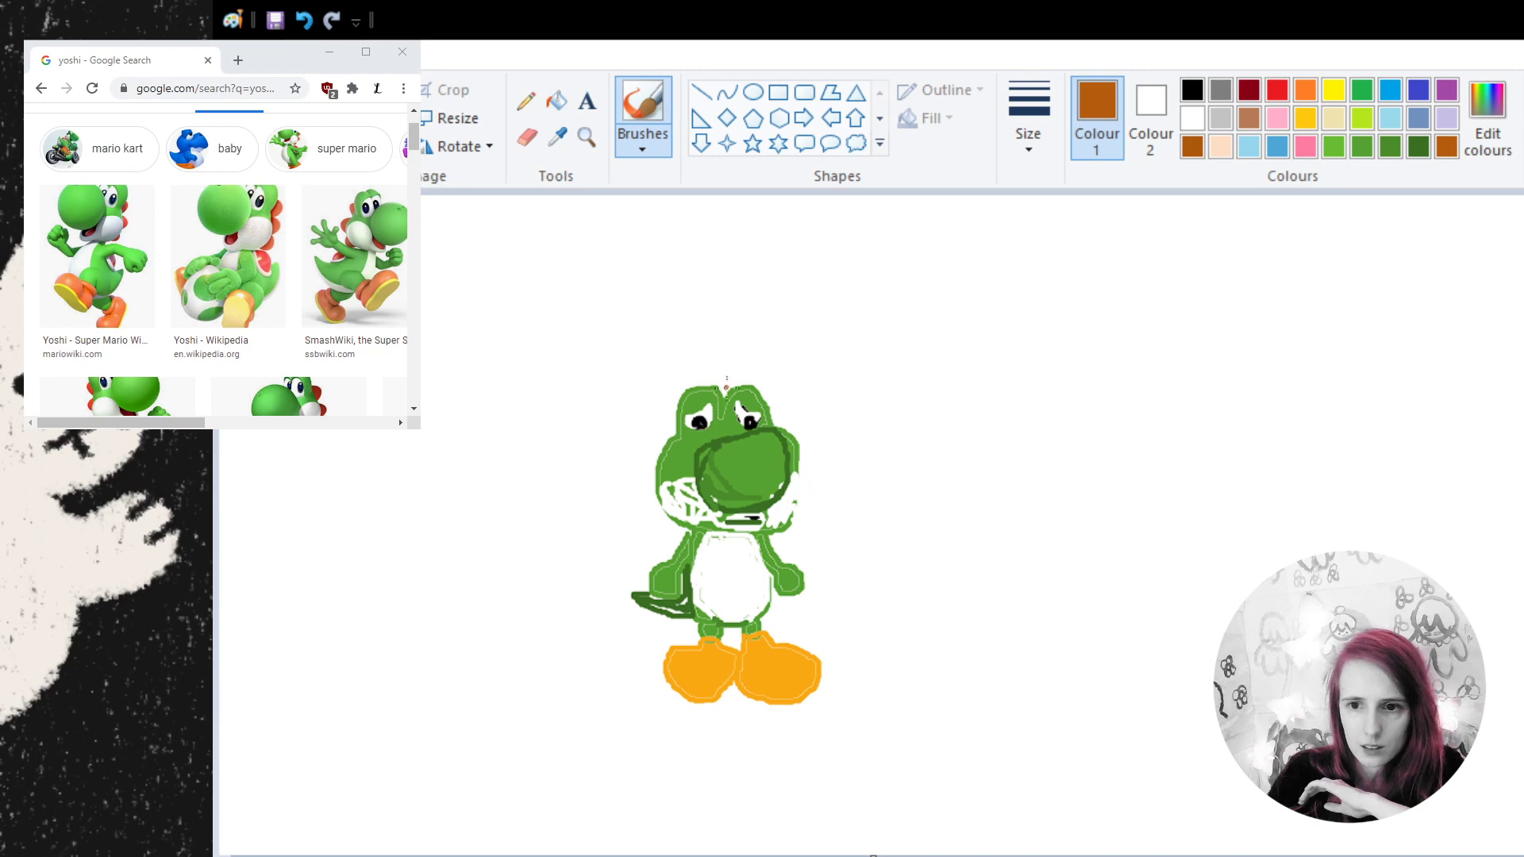
{"action": "mouse_move", "coordinate": [724, 393]}
{"action": "left_mouse_down"}
{"action": "mouse_move", "coordinate": [705, 371]}
{"action": "mouse_move", "coordinate": [712, 385]}
{"action": "mouse_move", "coordinate": [689, 367]}
{"action": "mouse_move", "coordinate": [682, 387]}
{"action": "mouse_move", "coordinate": [668, 374]}
{"action": "mouse_move", "coordinate": [672, 414]}
{"action": "mouse_move", "coordinate": [657, 419]}
{"action": "mouse_move", "coordinate": [673, 416]}
{"action": "mouse_move", "coordinate": [657, 433]}
{"action": "left_mouse_up"}
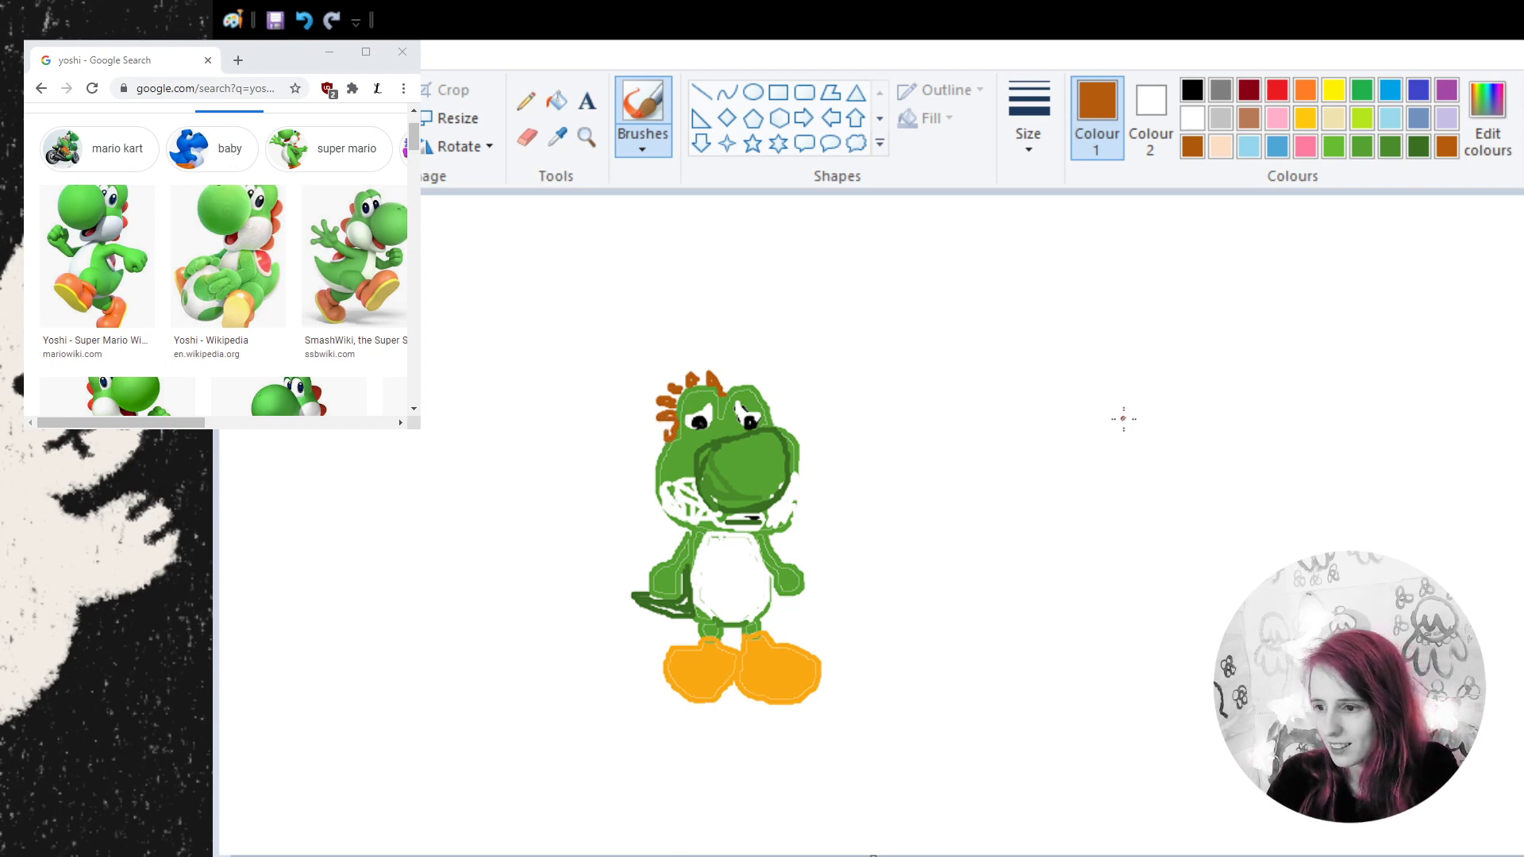
{"action": "left_click", "coordinate": [307, 24]}
{"action": "left_click", "coordinate": [307, 23]}
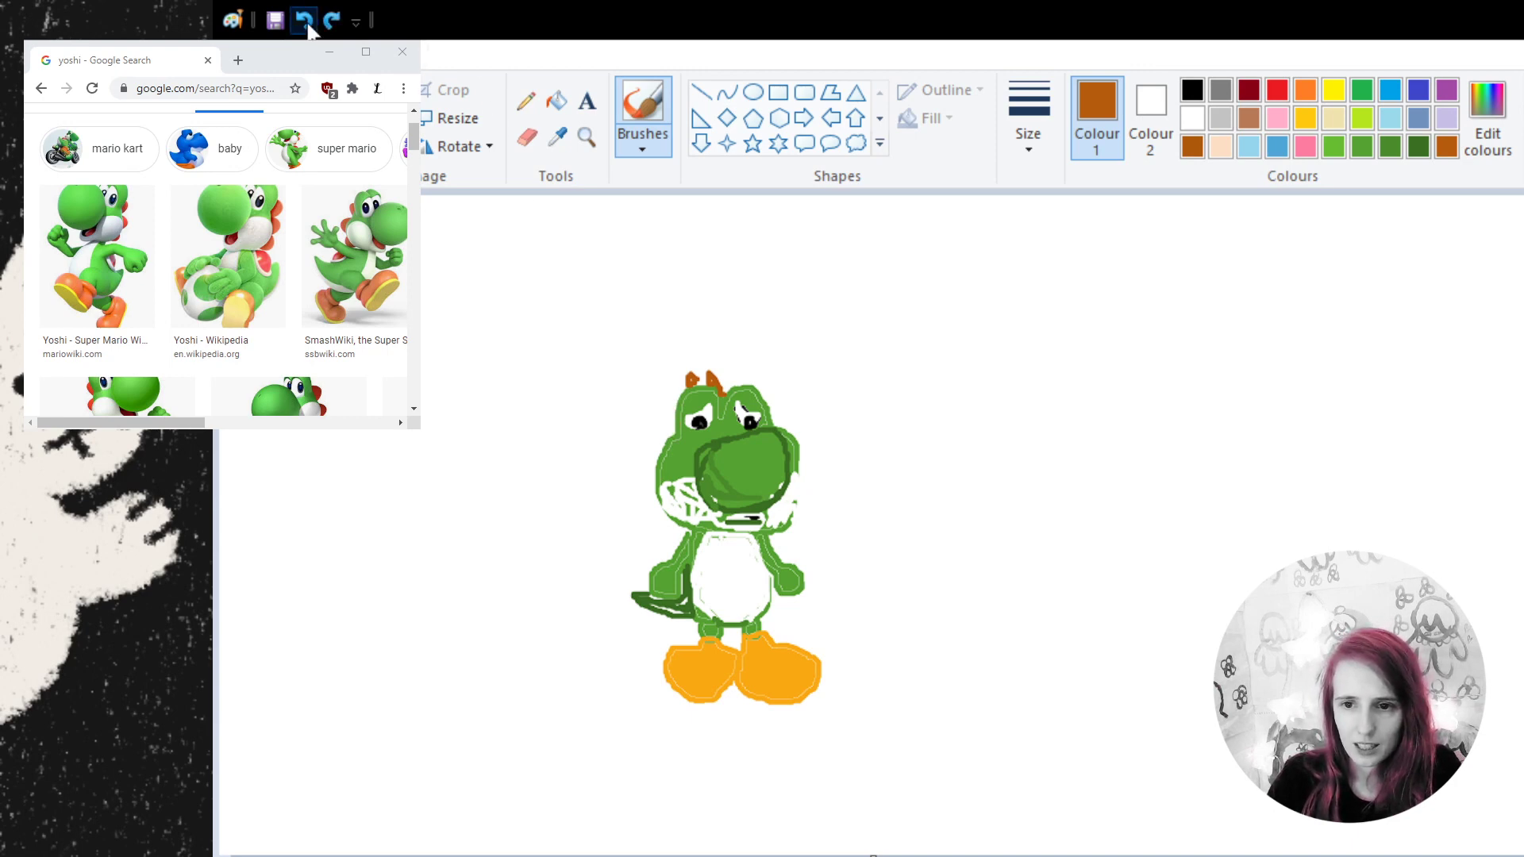
{"action": "left_click", "coordinate": [306, 24]}
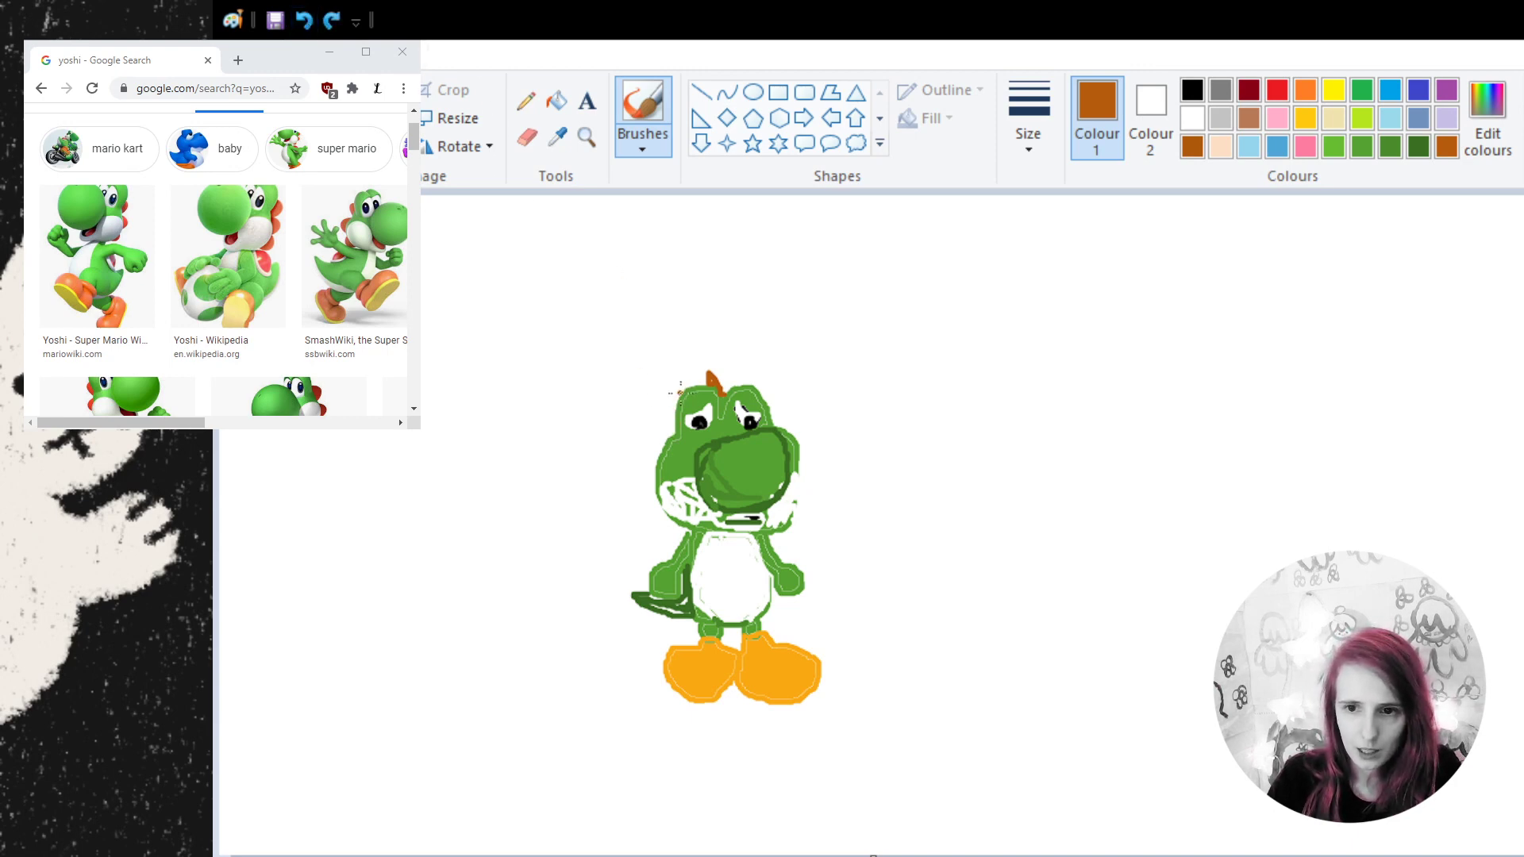
- Brush larger brownish-orange spikes down the back of the head and a saddle patch behind the shoulder
{"action": "mouse_move", "coordinate": [680, 390]}
{"action": "left_mouse_down"}
{"action": "mouse_move", "coordinate": [659, 397]}
{"action": "mouse_move", "coordinate": [675, 417]}
{"action": "mouse_move", "coordinate": [665, 395]}
{"action": "mouse_move", "coordinate": [663, 435]}
{"action": "mouse_move", "coordinate": [657, 417]}
{"action": "mouse_move", "coordinate": [643, 440]}
{"action": "mouse_move", "coordinate": [673, 443]}
{"action": "mouse_move", "coordinate": [652, 432]}
{"action": "mouse_move", "coordinate": [650, 470]}
{"action": "mouse_move", "coordinate": [655, 458]}
{"action": "left_mouse_up"}
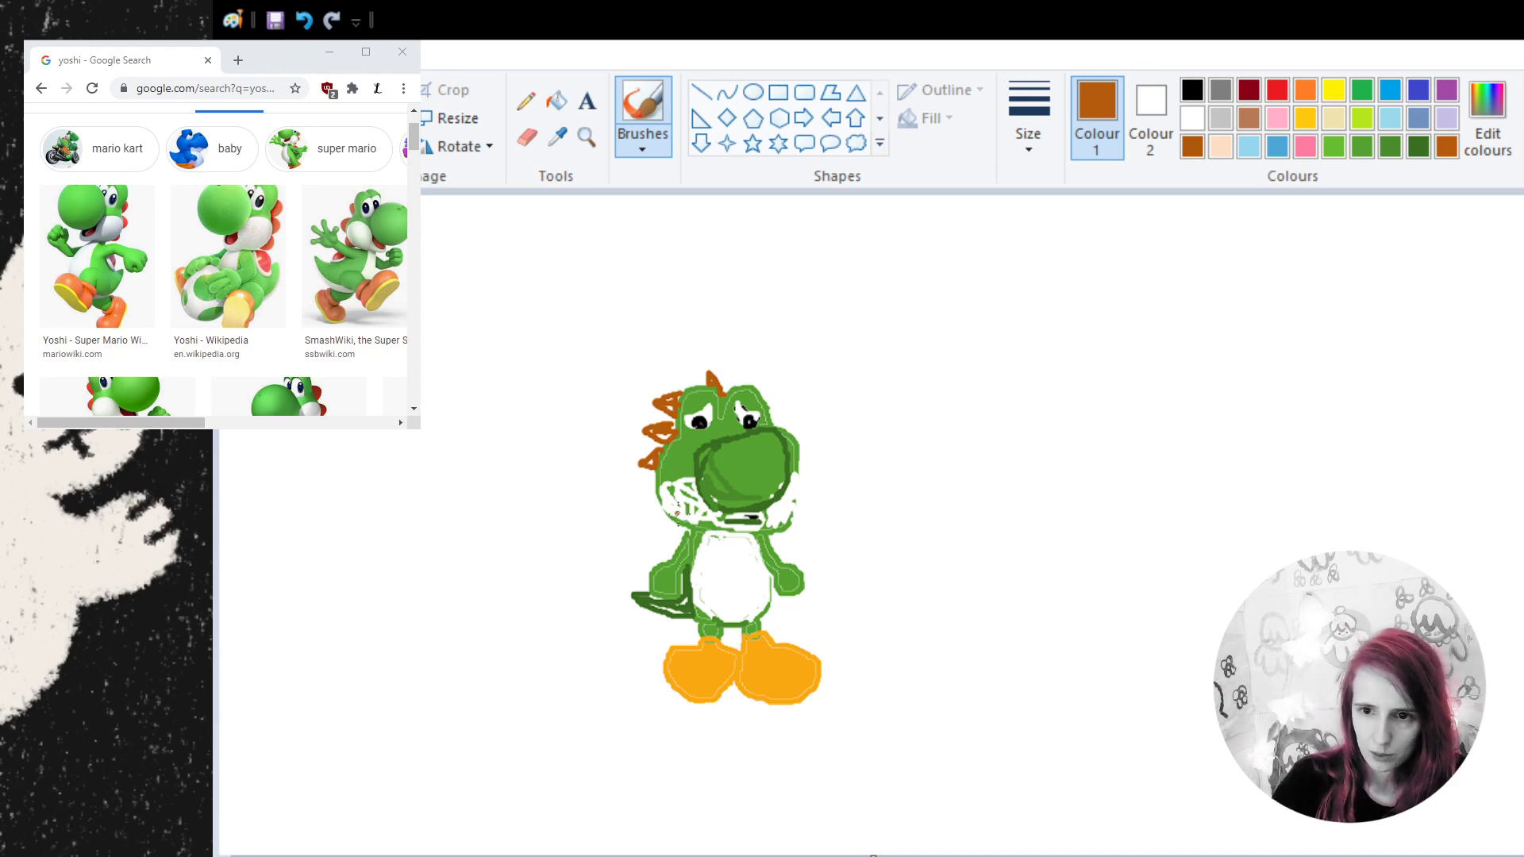
{"action": "left_click_drag", "start_coordinate": [672, 527], "coordinate": [655, 555]}
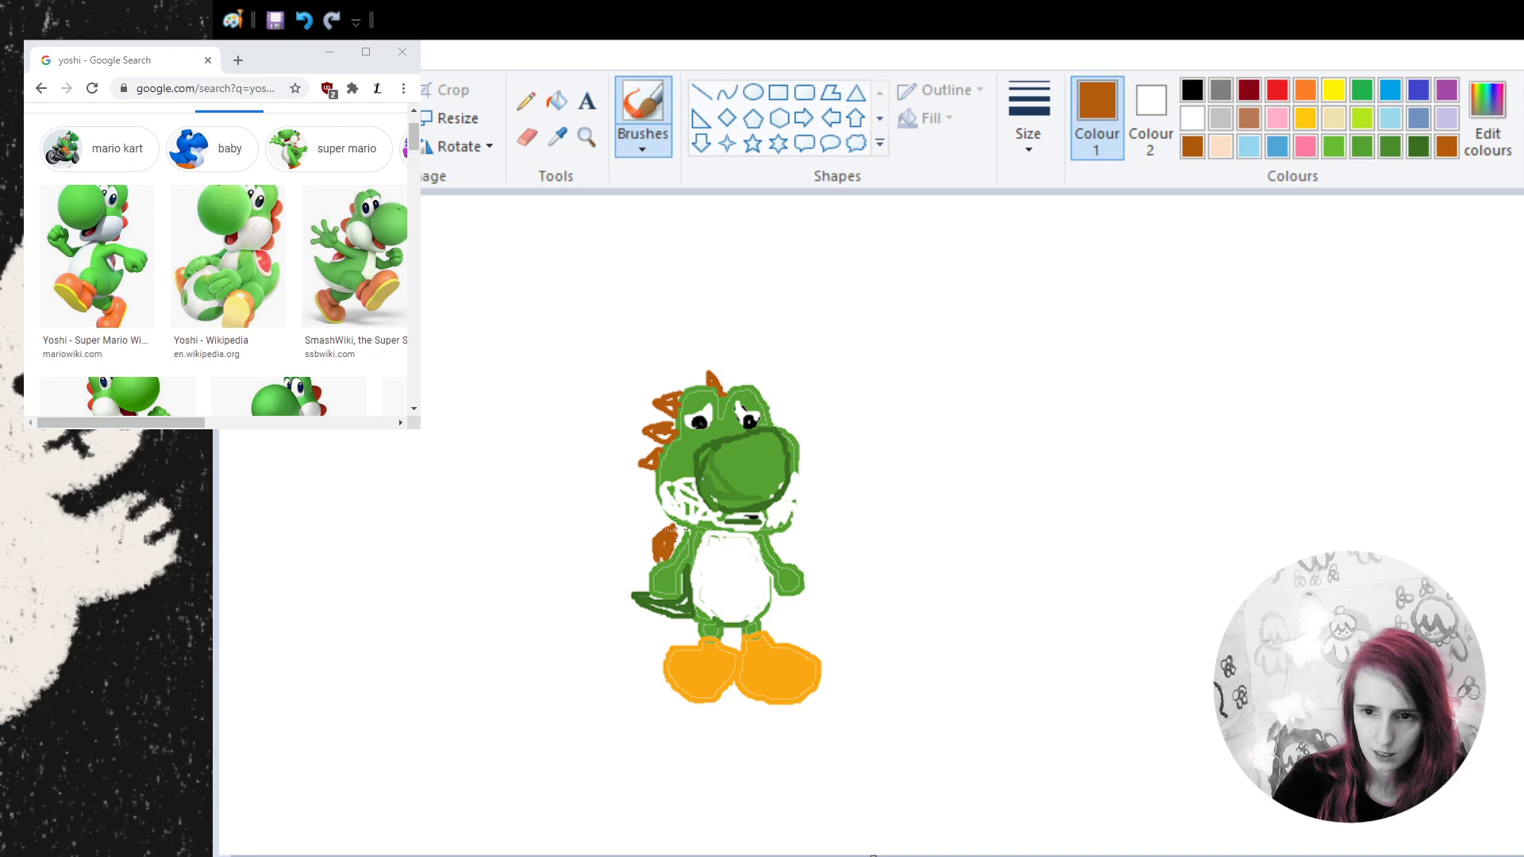
{"action": "left_click_drag", "start_coordinate": [663, 525], "coordinate": [651, 562]}
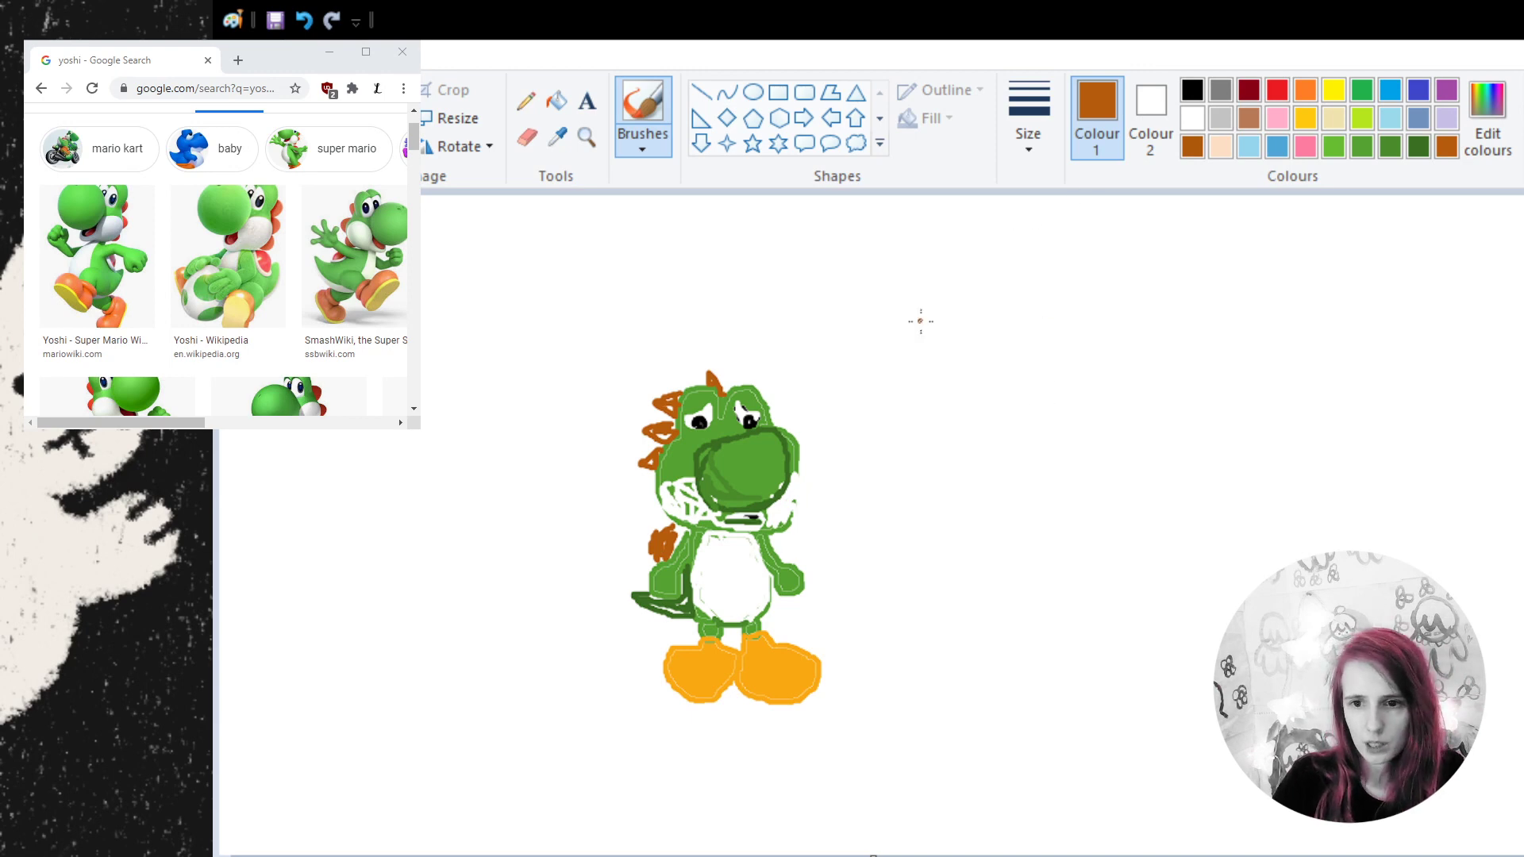
- Dab dark green speckles over the white cheeks and around the mouth
{"action": "left_click", "coordinate": [1419, 148]}
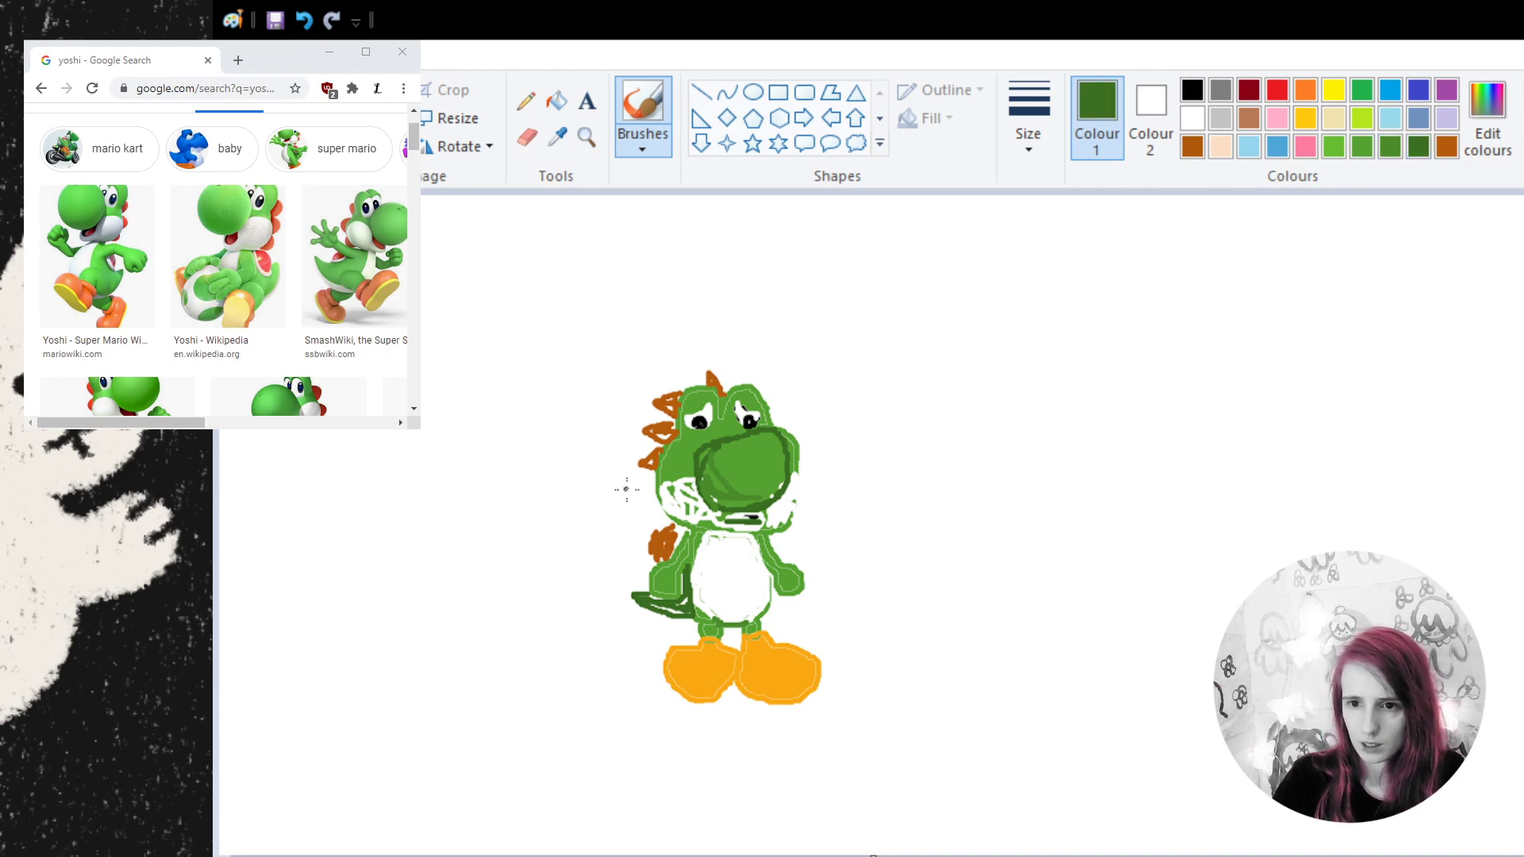
{"action": "mouse_move", "coordinate": [682, 496]}
{"action": "left_mouse_down"}
{"action": "mouse_move", "coordinate": [699, 501]}
{"action": "mouse_move", "coordinate": [694, 516]}
{"action": "mouse_move", "coordinate": [671, 492]}
{"action": "mouse_move", "coordinate": [692, 530]}
{"action": "mouse_move", "coordinate": [782, 512]}
{"action": "mouse_move", "coordinate": [789, 524]}
{"action": "mouse_move", "coordinate": [795, 498]}
{"action": "mouse_move", "coordinate": [784, 504]}
{"action": "left_mouse_up"}
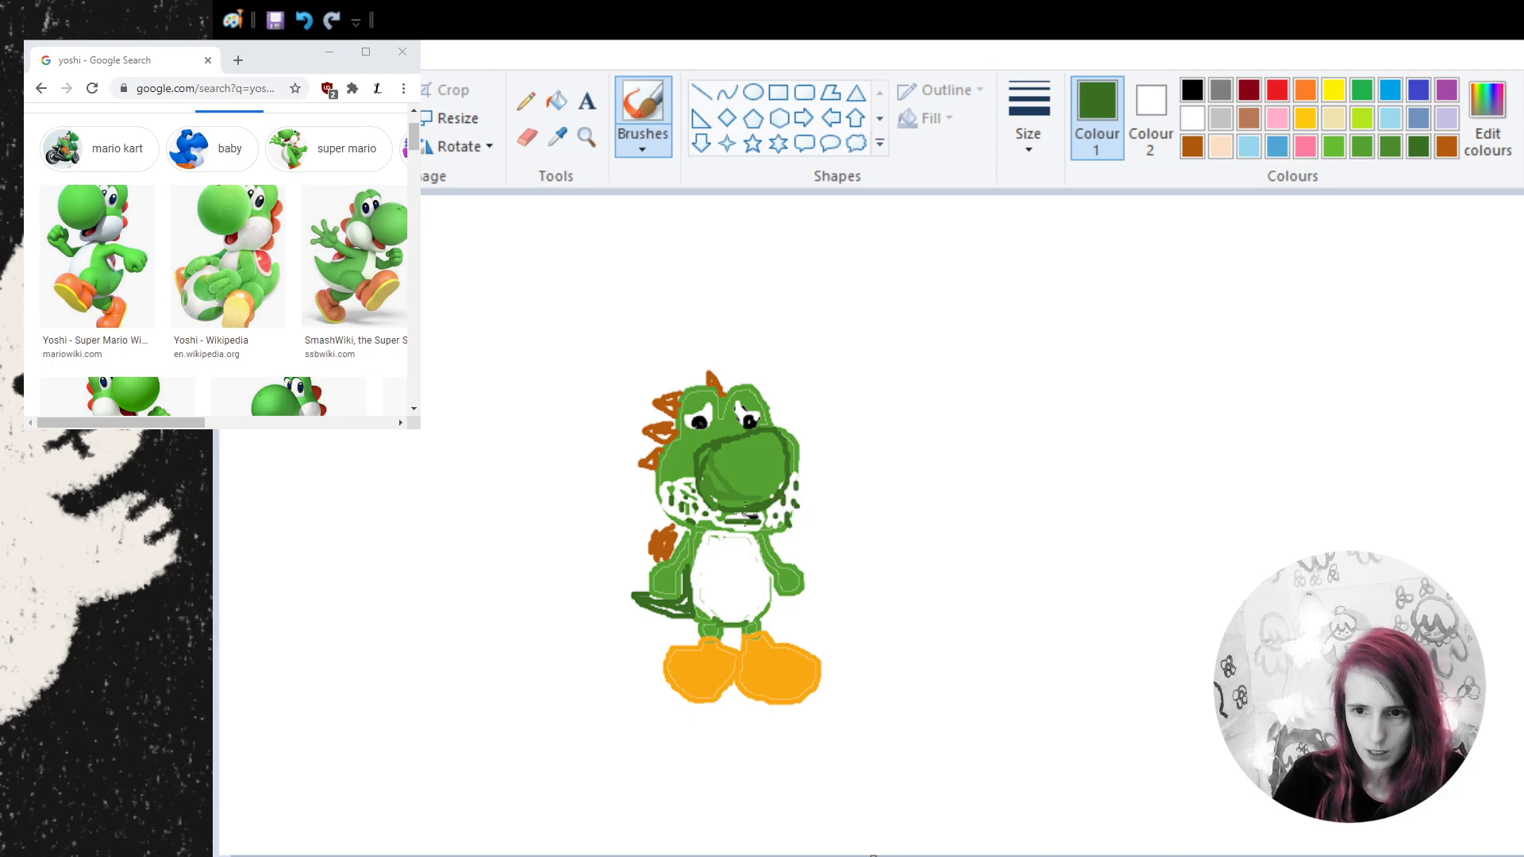
{"action": "mouse_move", "coordinate": [679, 507]}
{"action": "left_mouse_down"}
{"action": "mouse_move", "coordinate": [702, 525]}
{"action": "mouse_move", "coordinate": [718, 506]}
{"action": "left_mouse_up"}
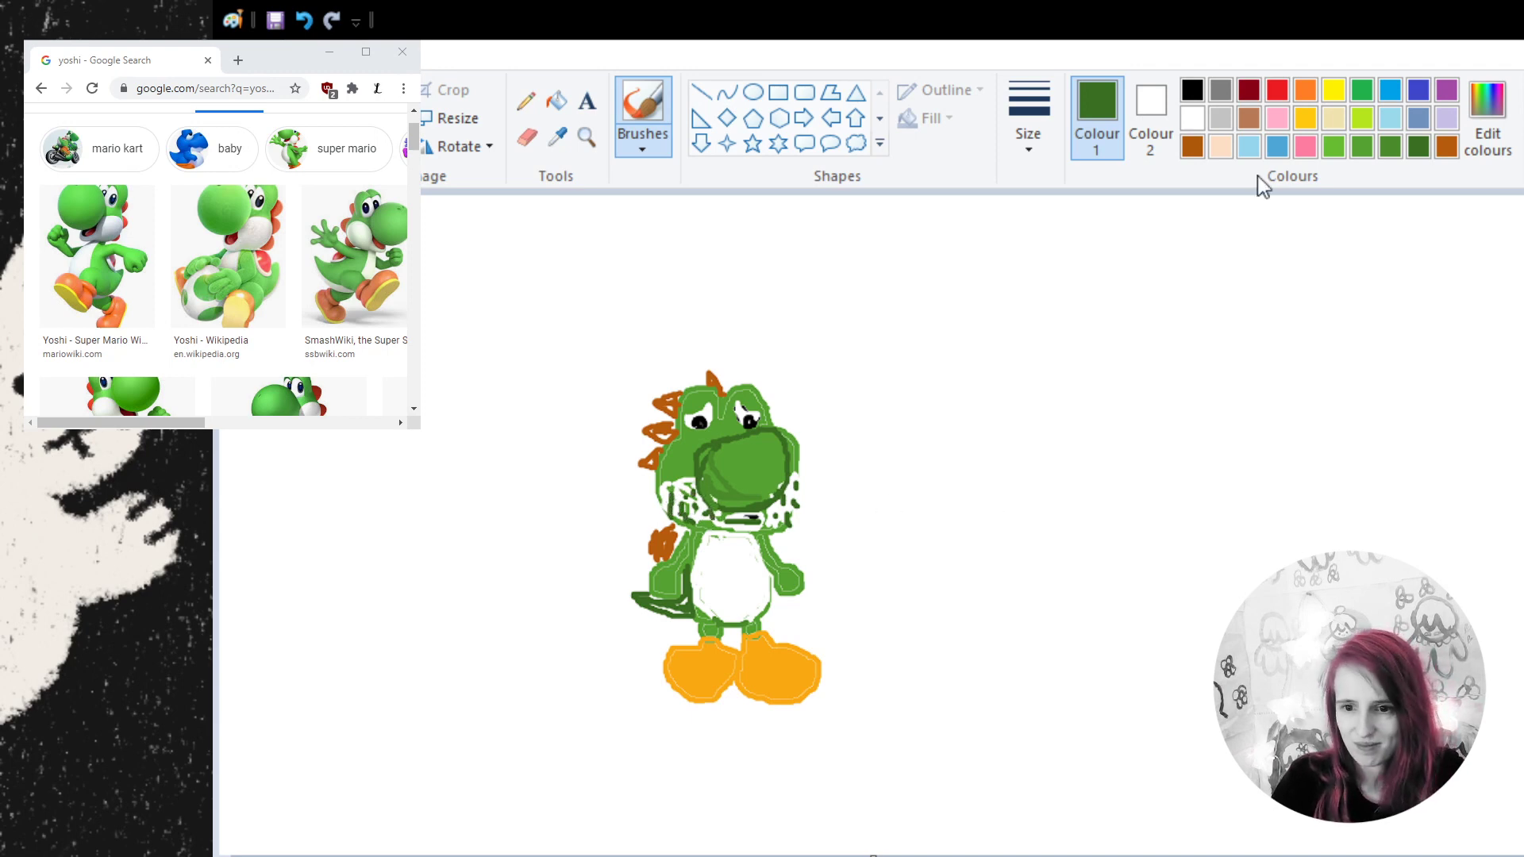
- Choose a brighter orange and outline both shoes, adding a shaded sole along their lower edges
{"action": "left_click", "coordinate": [1447, 147]}
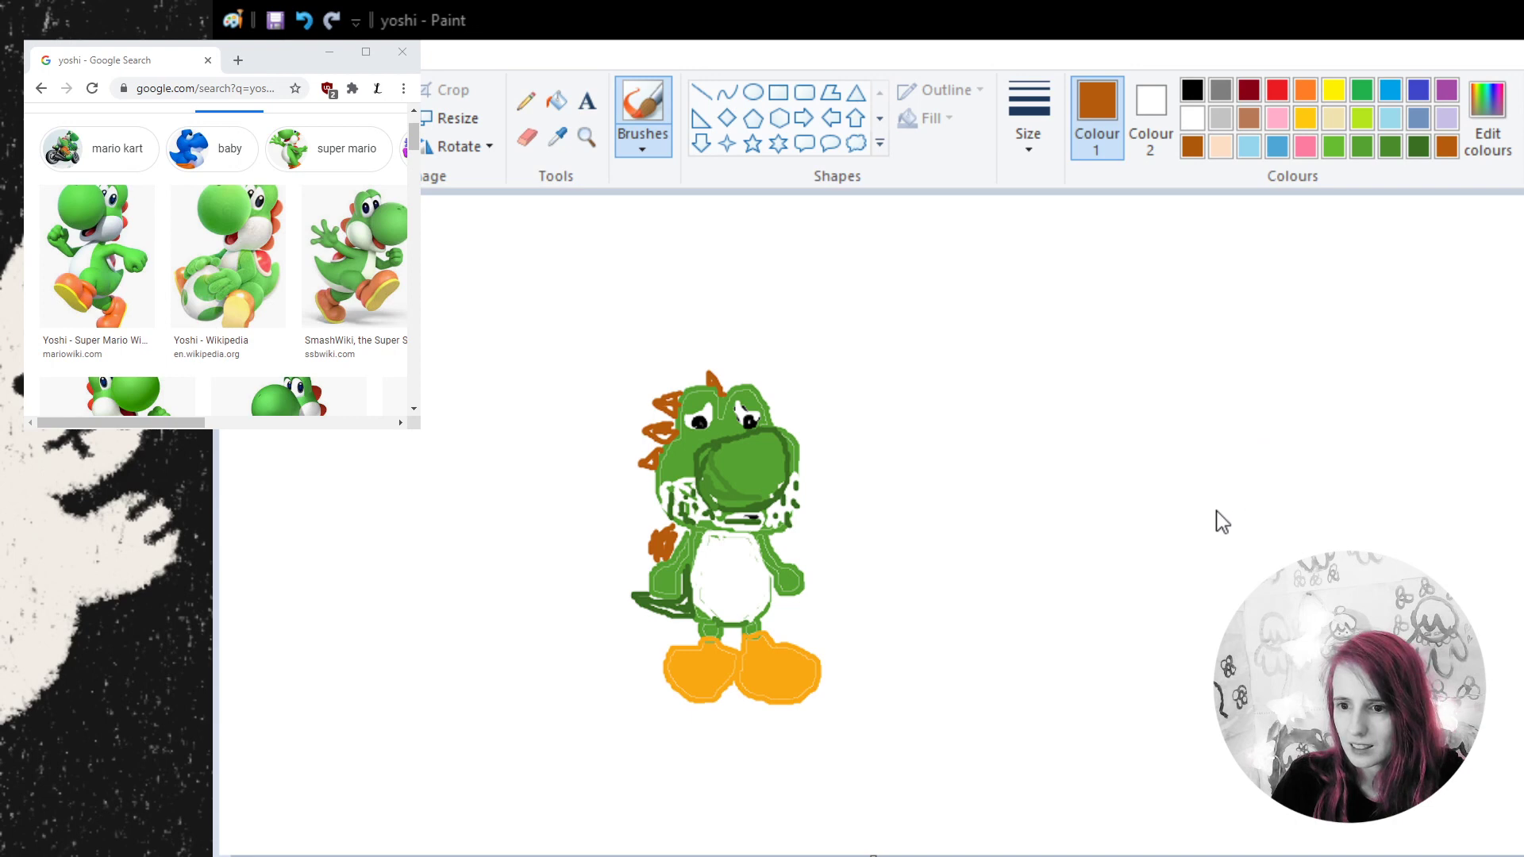
{"action": "key", "text": "Return"}
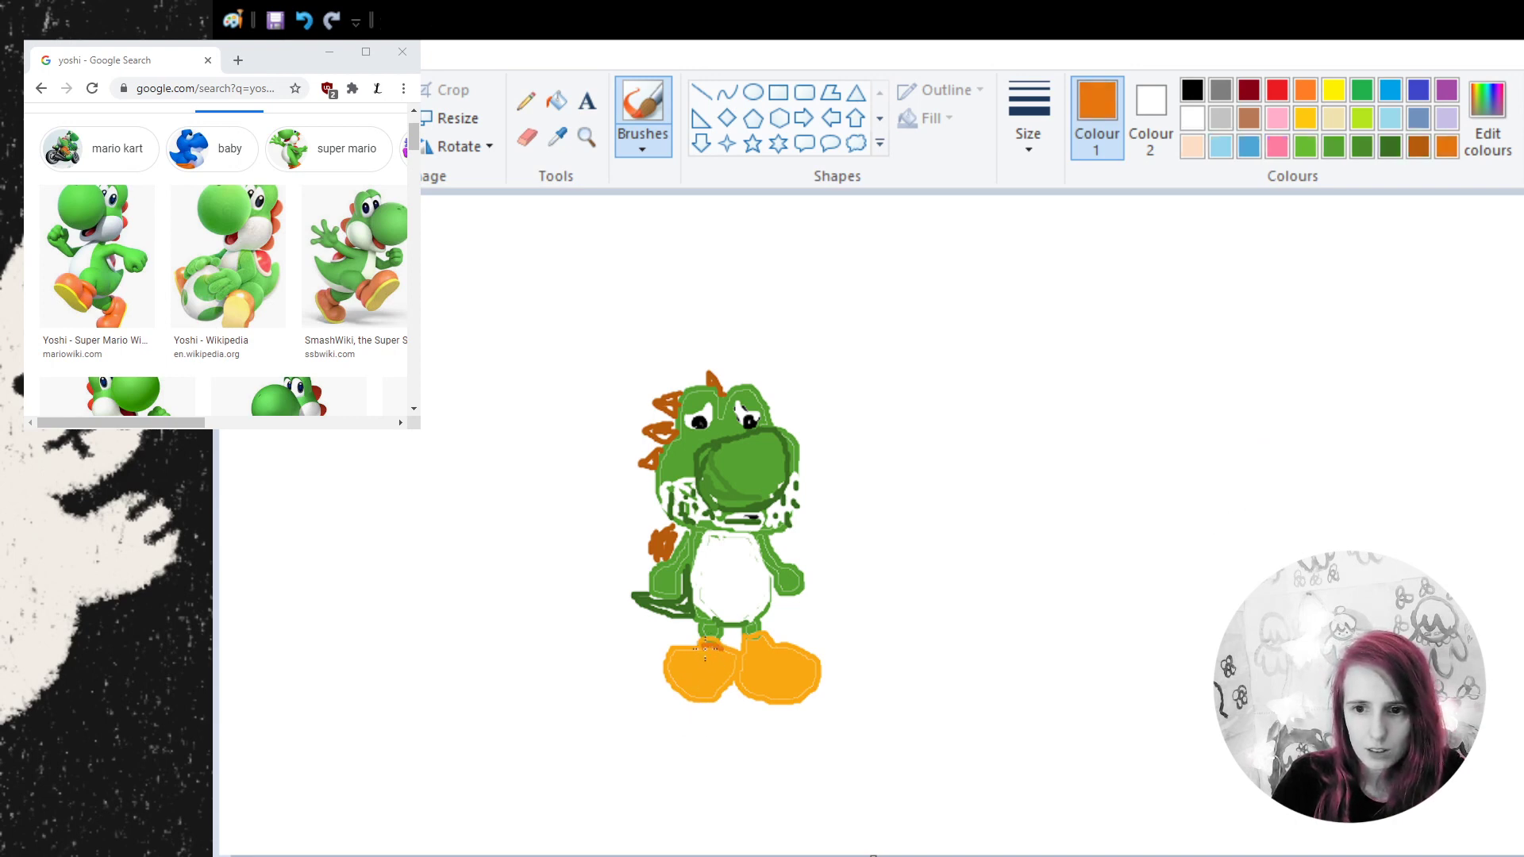
{"action": "mouse_move", "coordinate": [711, 650]}
{"action": "left_mouse_down"}
{"action": "mouse_move", "coordinate": [739, 660]}
{"action": "mouse_move", "coordinate": [723, 693]}
{"action": "mouse_move", "coordinate": [682, 696]}
{"action": "mouse_move", "coordinate": [687, 659]}
{"action": "mouse_move", "coordinate": [663, 655]}
{"action": "left_mouse_up"}
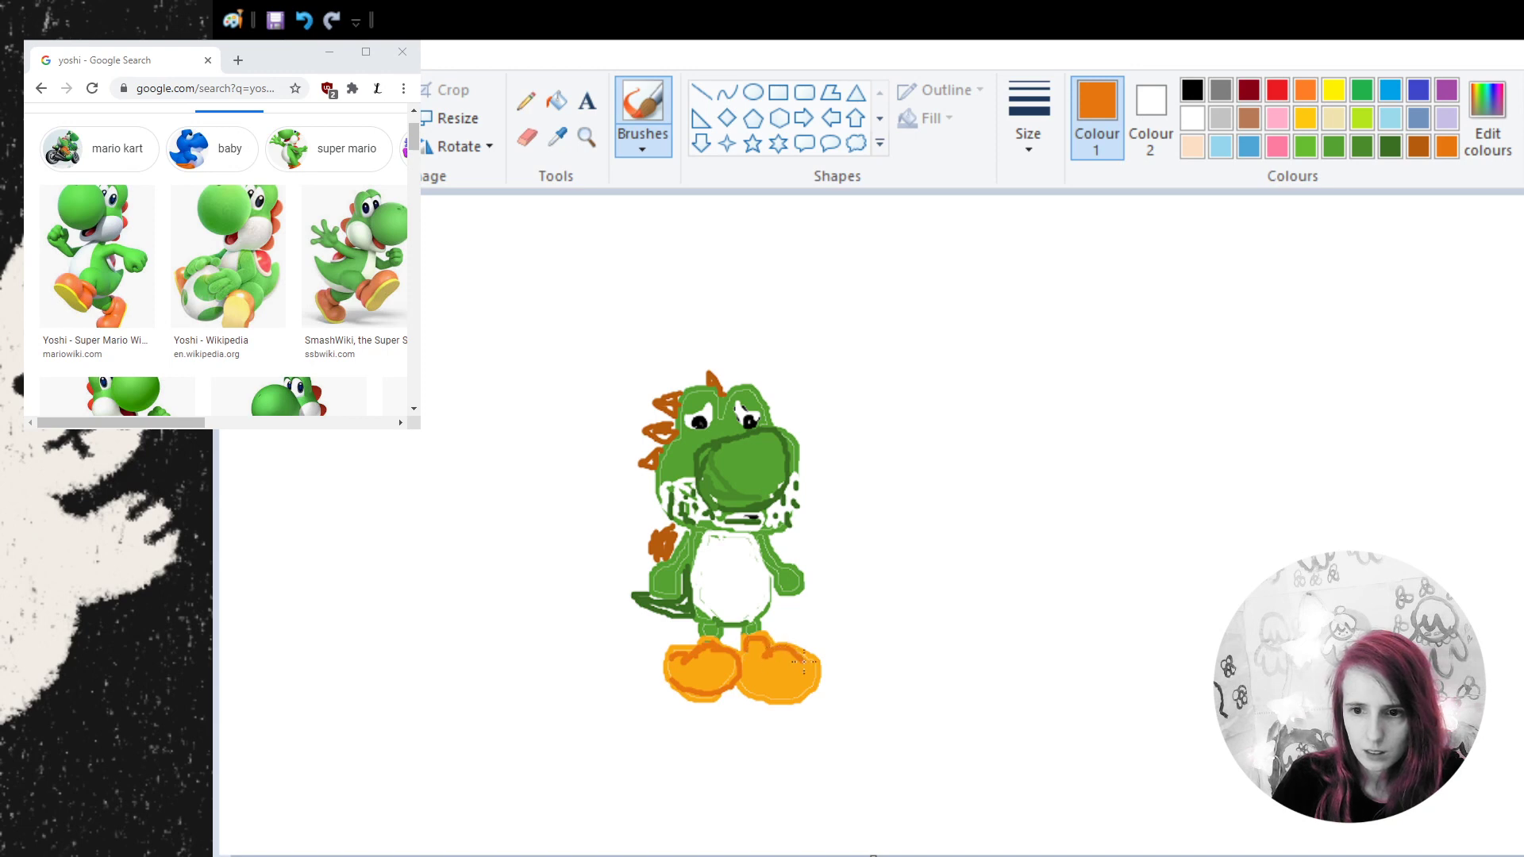
{"action": "mouse_move", "coordinate": [810, 660]}
{"action": "left_mouse_down"}
{"action": "mouse_move", "coordinate": [815, 687]}
{"action": "mouse_move", "coordinate": [765, 710]}
{"action": "mouse_move", "coordinate": [778, 702]}
{"action": "mouse_move", "coordinate": [666, 683]}
{"action": "left_mouse_up"}
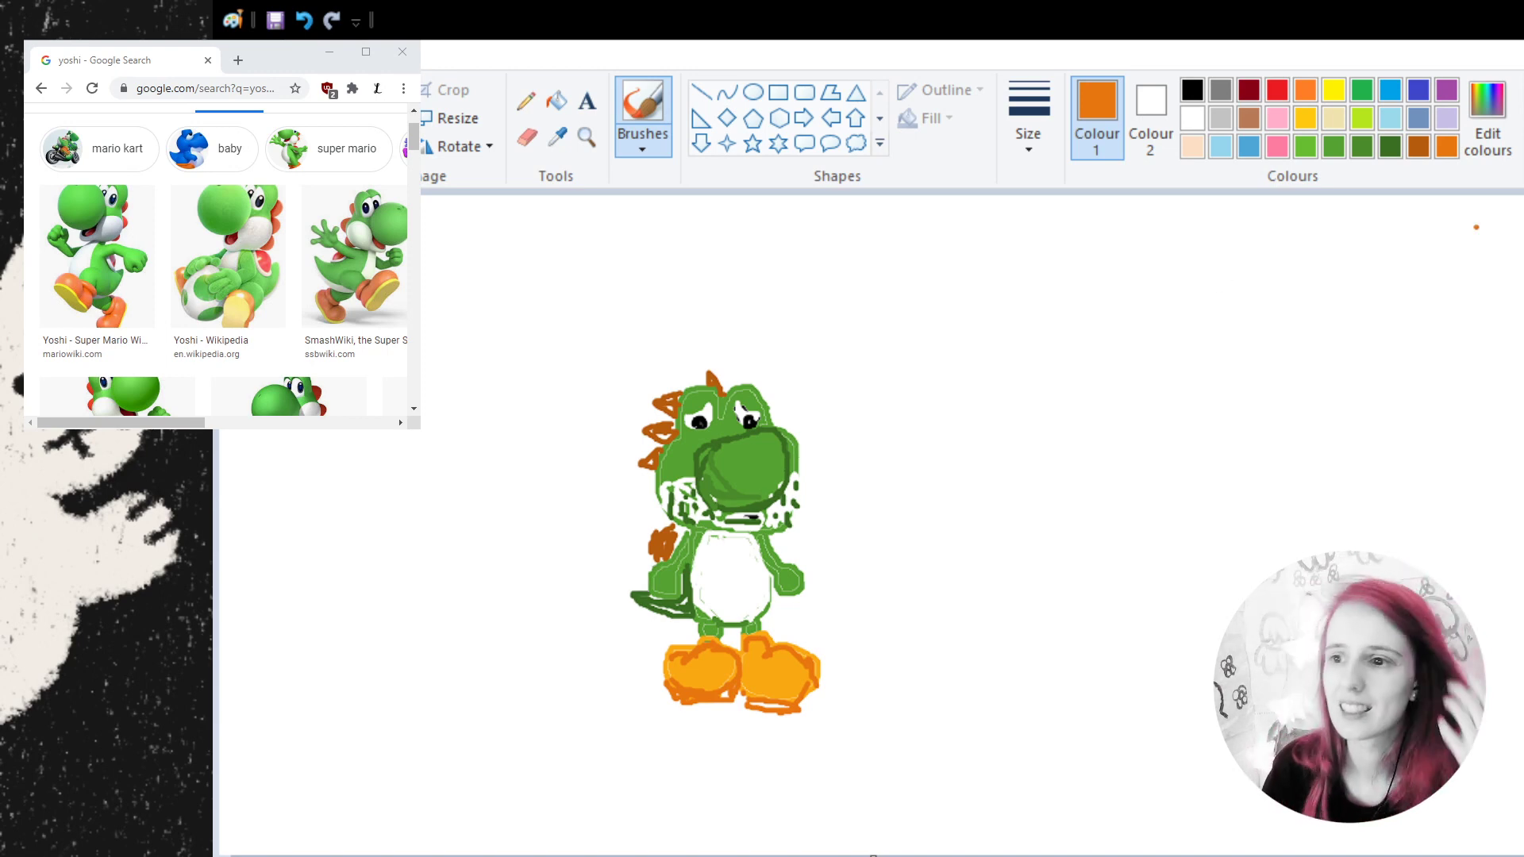
- Retouch the green edges of the head and body, add a rounded thigh over the lower belly, and undo the last stroke
{"action": "left_click", "coordinate": [1359, 147]}
{"action": "left_click", "coordinate": [1333, 148]}
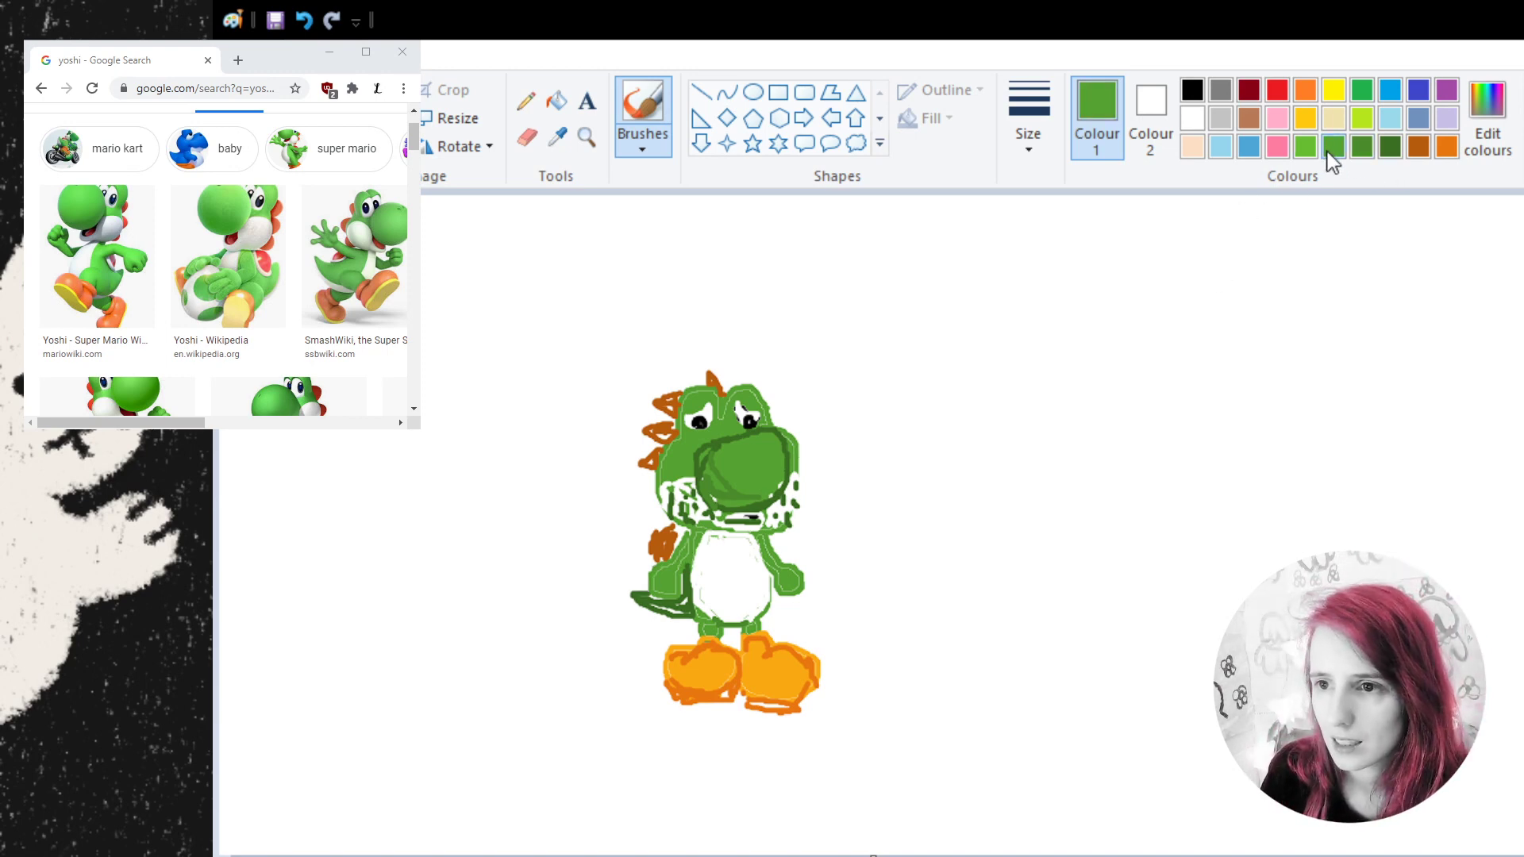
{"action": "mouse_move", "coordinate": [903, 326]}
{"action": "left_mouse_down"}
{"action": "mouse_move", "coordinate": [726, 406]}
{"action": "mouse_move", "coordinate": [647, 512]}
{"action": "left_mouse_up"}
{"action": "left_click", "coordinate": [304, 20]}
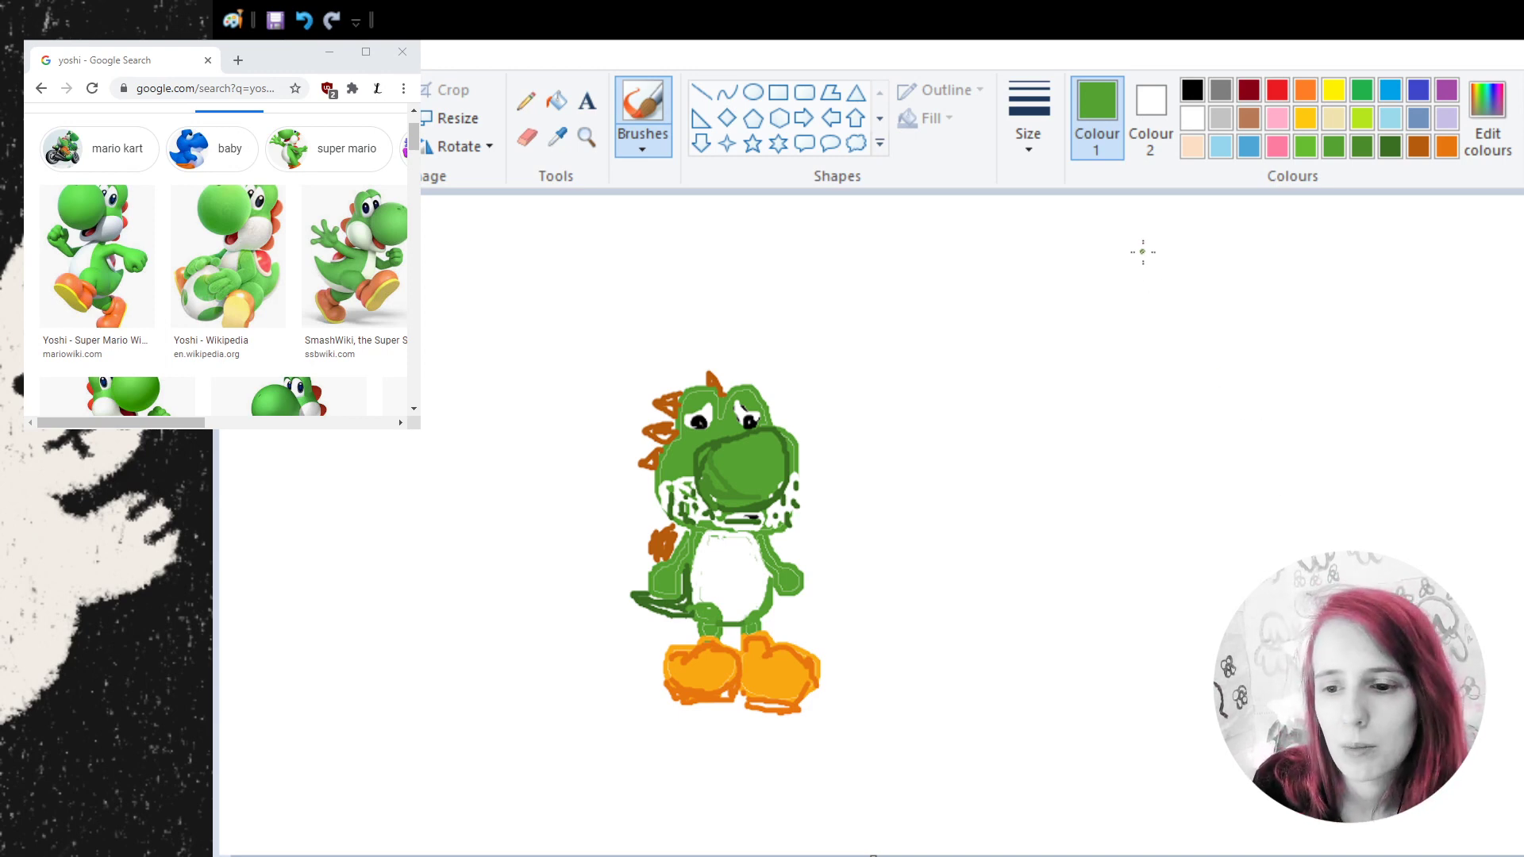
- Choose a dark grey and draw two long parallel vertical lines as a bar beside Yoshi
{"action": "left_click", "coordinate": [1221, 91]}
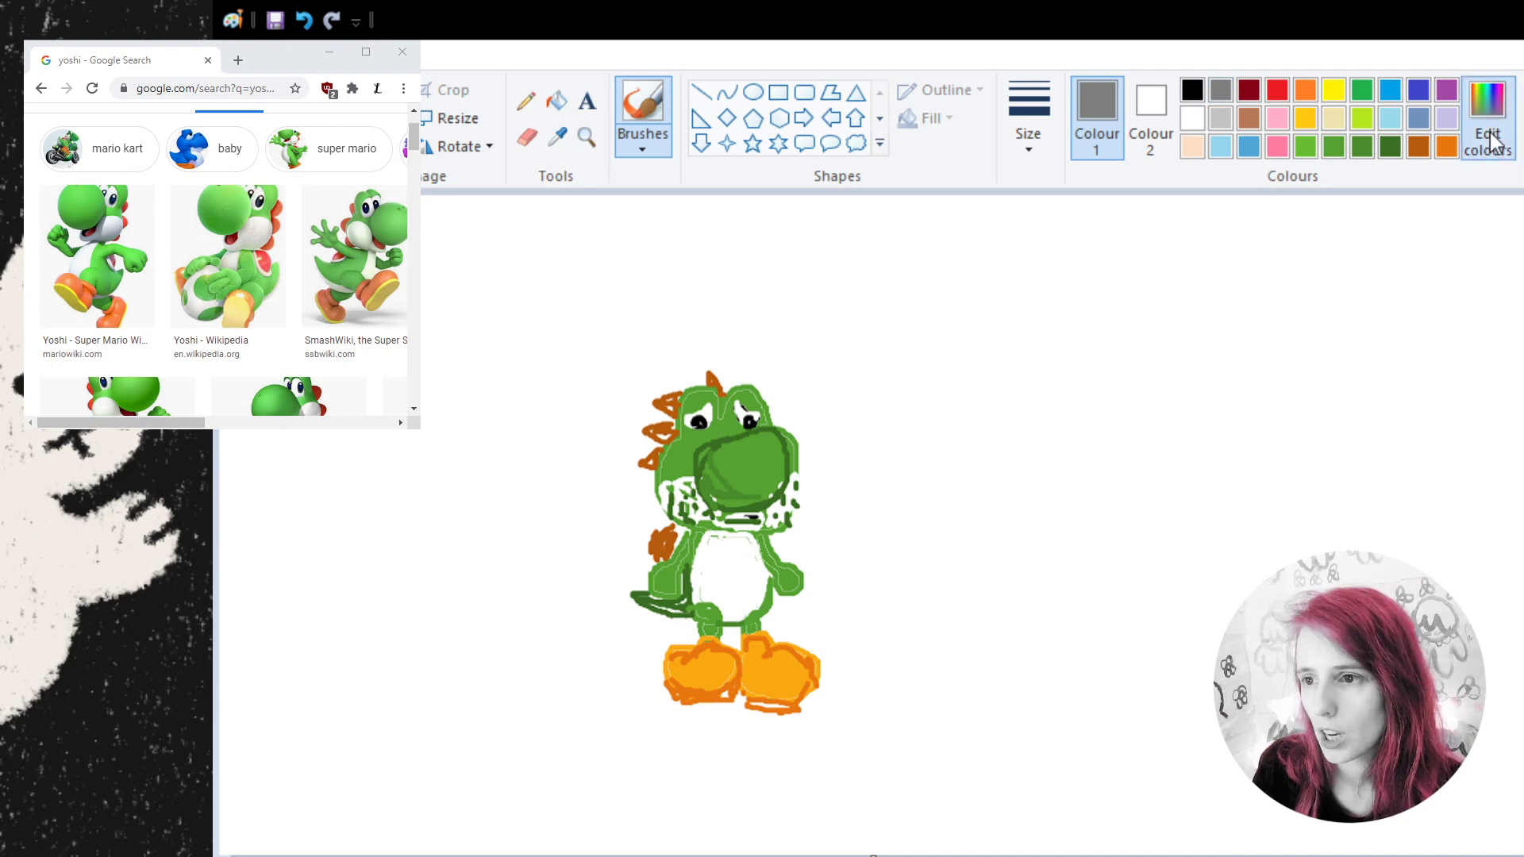
{"action": "left_click", "coordinate": [775, 762]}
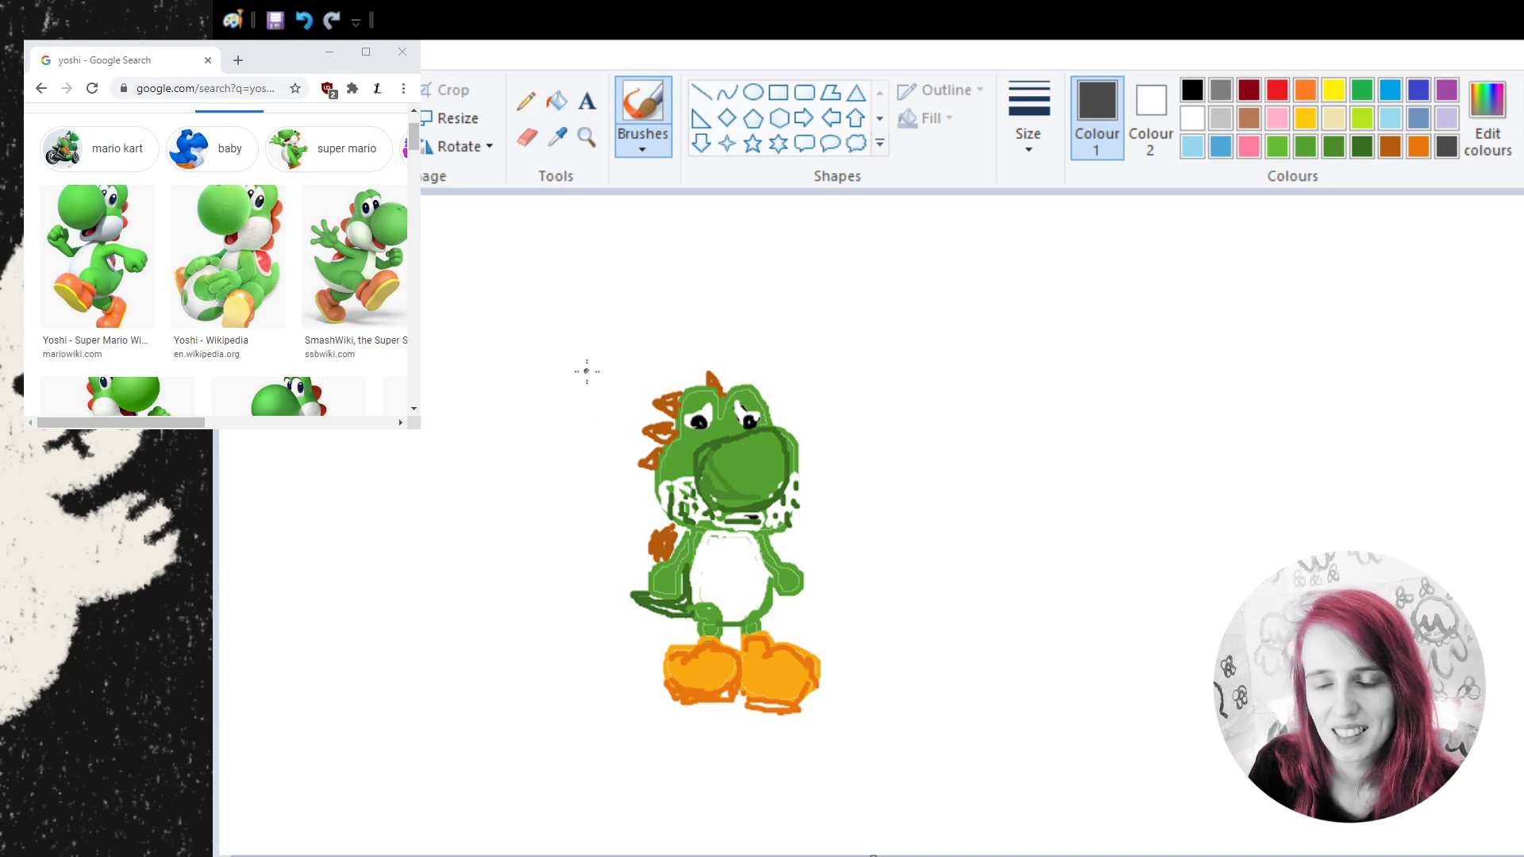
{"action": "mouse_move", "coordinate": [588, 366]}
{"action": "left_mouse_down"}
{"action": "mouse_move", "coordinate": [588, 718]}
{"action": "mouse_move", "coordinate": [617, 366]}
{"action": "mouse_move", "coordinate": [634, 470]}
{"action": "mouse_move", "coordinate": [549, 343]}
{"action": "mouse_move", "coordinate": [650, 359]}
{"action": "mouse_move", "coordinate": [581, 88]}
{"action": "left_mouse_up"}
{"action": "left_click", "coordinate": [385, 107]}
{"action": "left_click", "coordinate": [568, 274]}
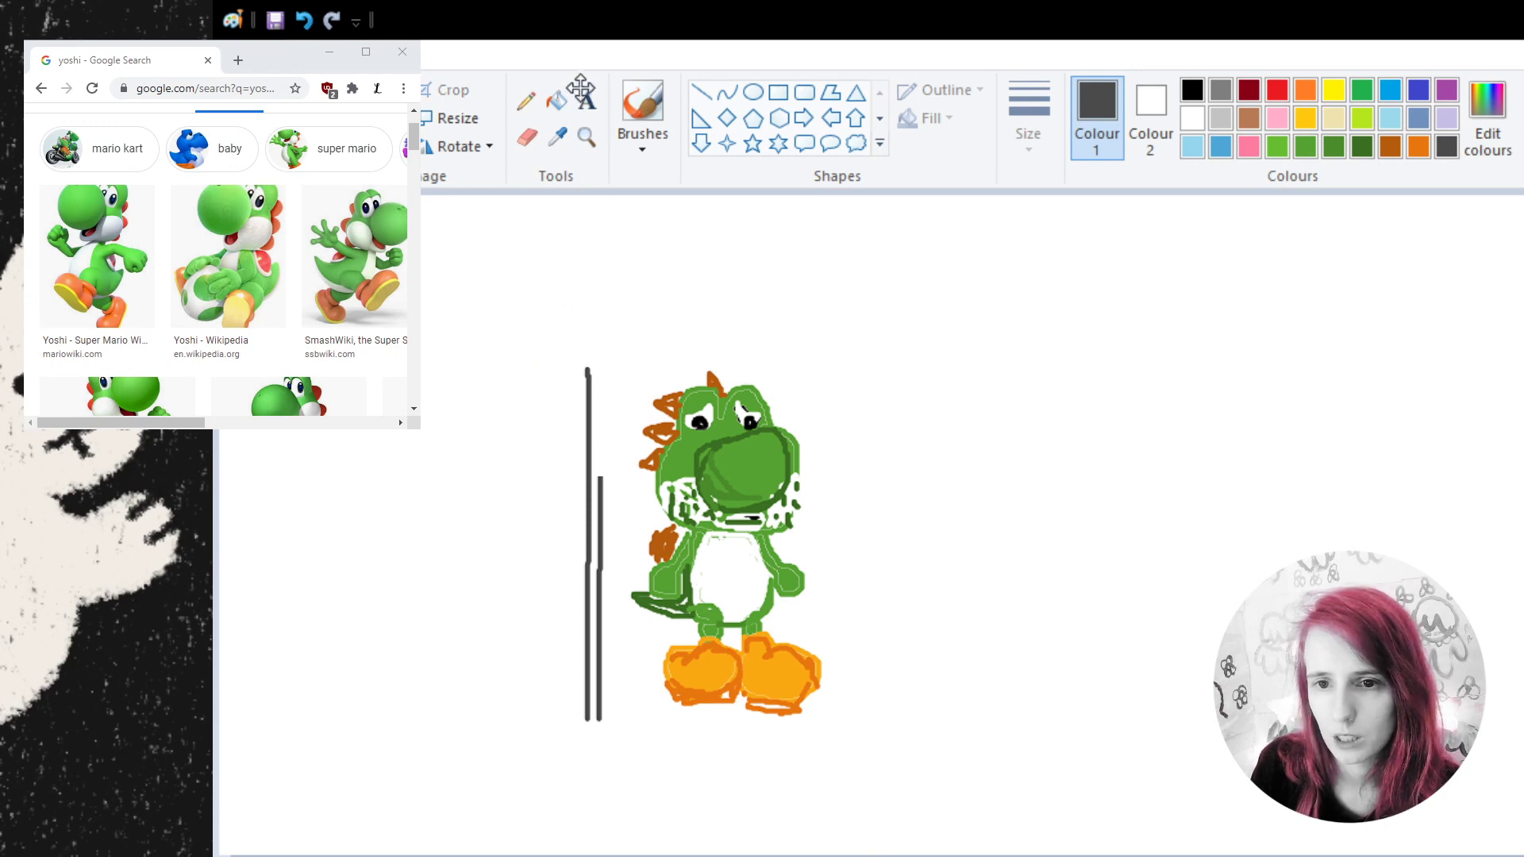
{"action": "left_click", "coordinate": [643, 103]}
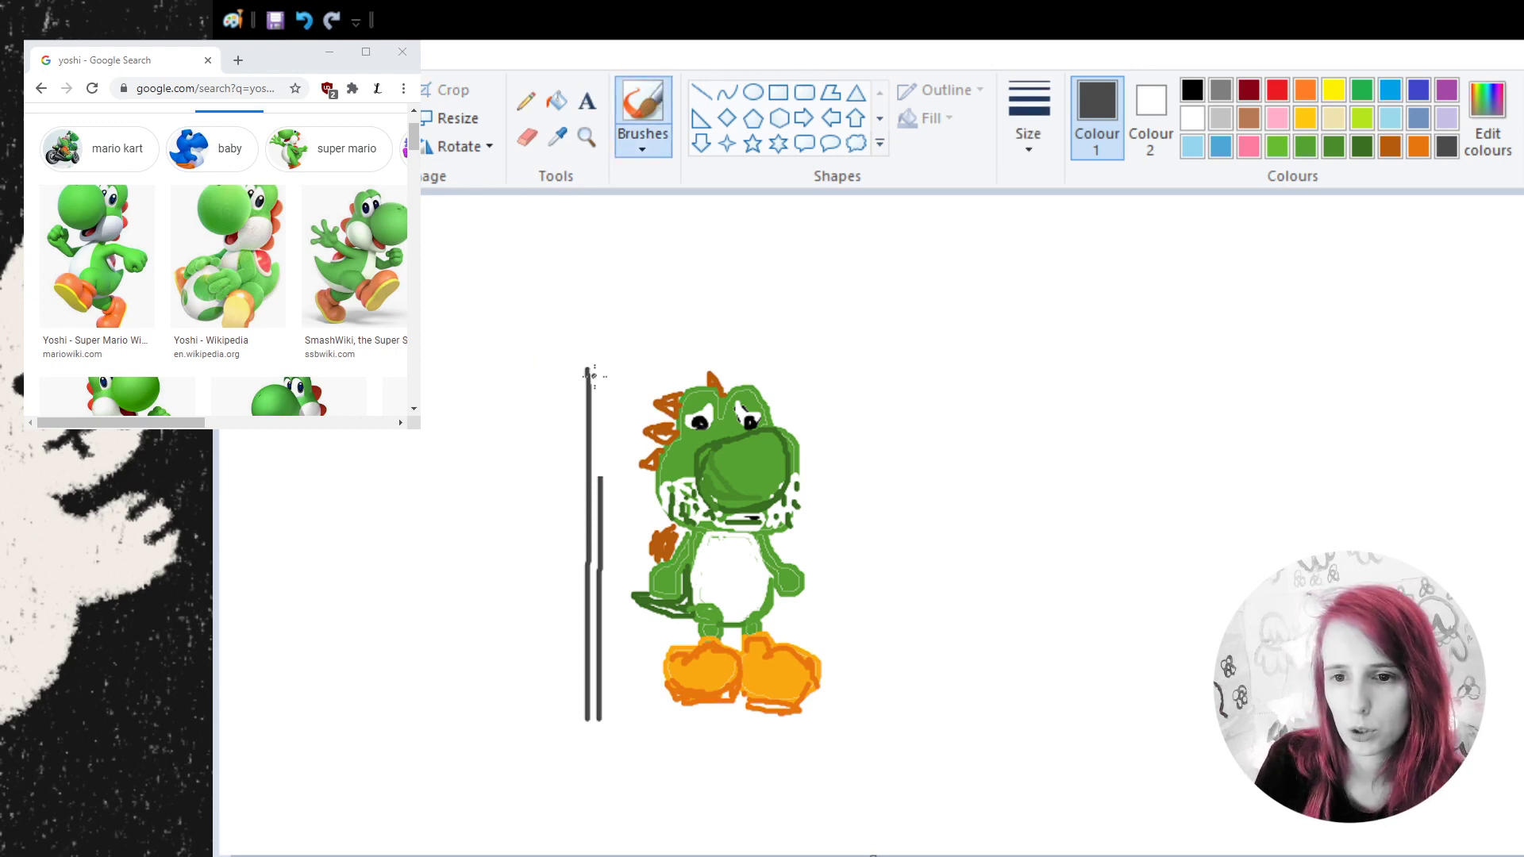
{"action": "mouse_move", "coordinate": [600, 368]}
{"action": "left_mouse_down"}
{"action": "mouse_move", "coordinate": [601, 485]}
{"action": "mouse_move", "coordinate": [600, 365]}
{"action": "mouse_move", "coordinate": [603, 382]}
{"action": "left_mouse_up"}
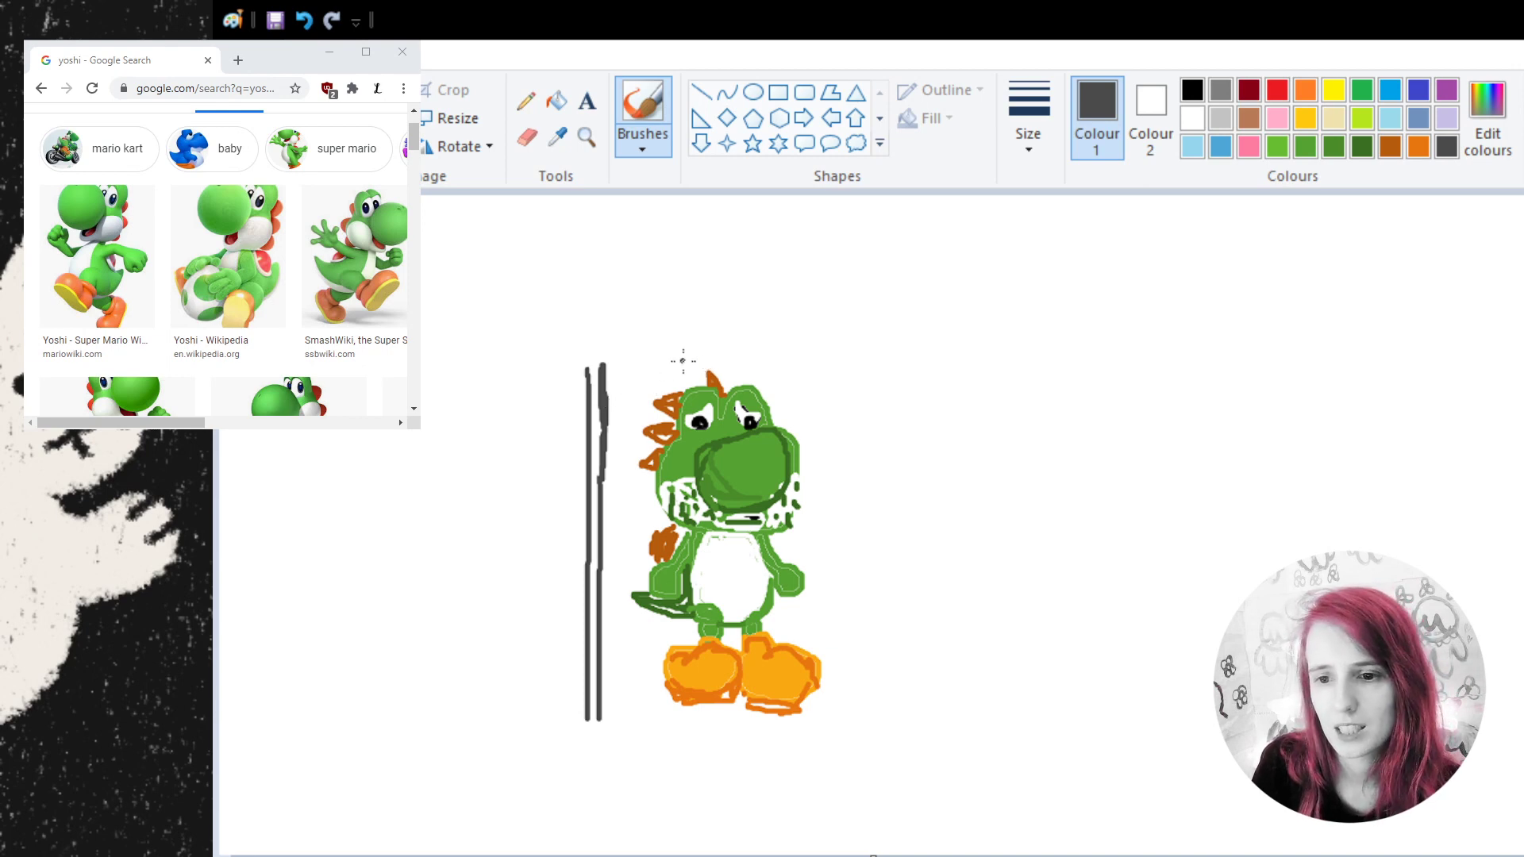
- Undo a trial stroke and draw a second bar of two dark grey vertical lines closer to Yoshi
{"action": "left_click_drag", "start_coordinate": [642, 359], "coordinate": [643, 430]}
{"action": "left_click", "coordinate": [304, 20]}
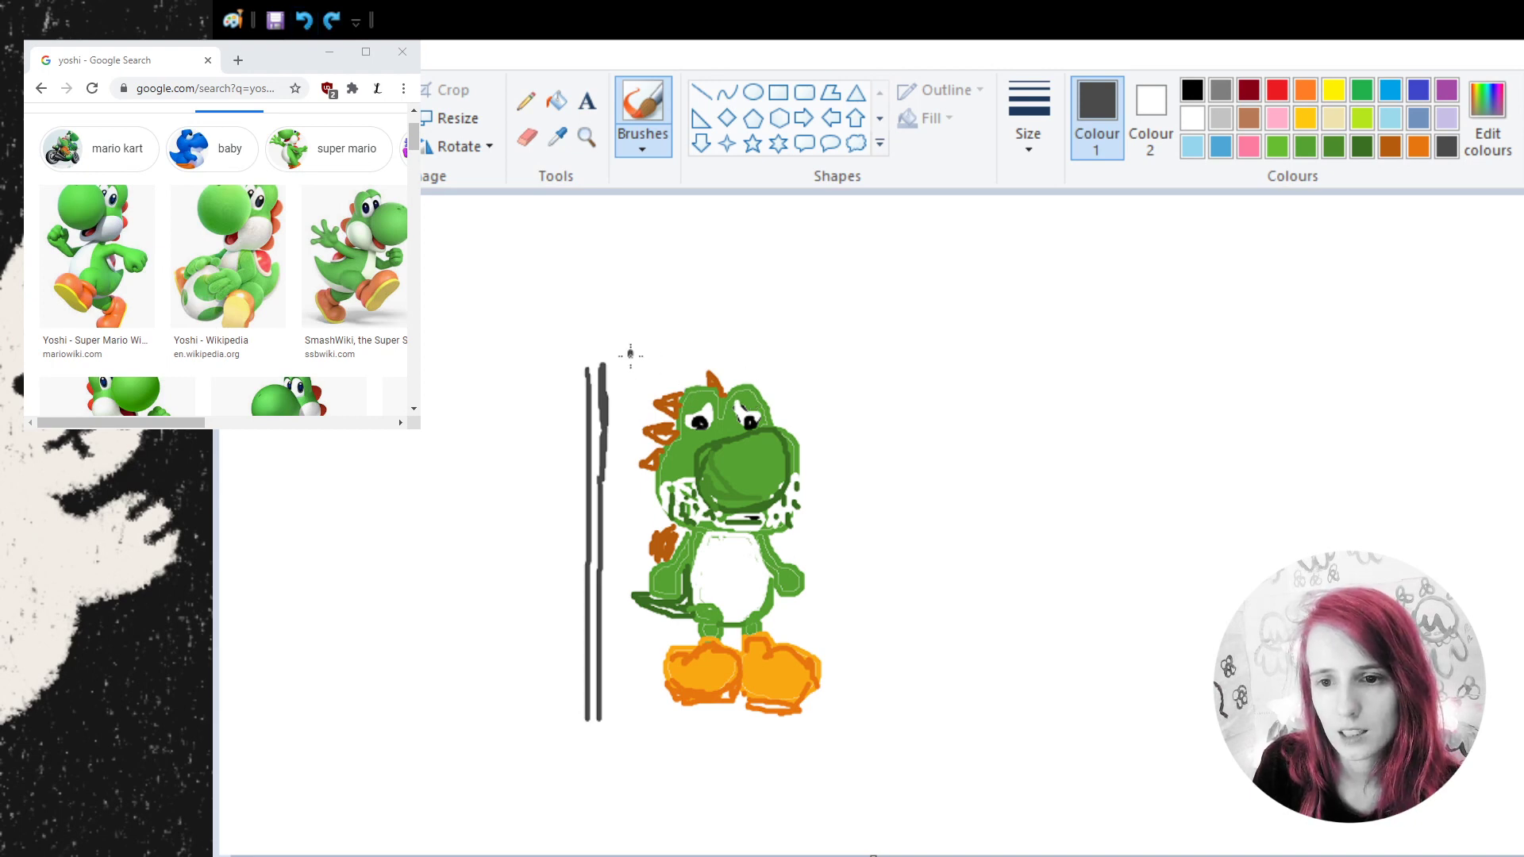
{"action": "left_click_drag", "start_coordinate": [631, 386], "coordinate": [633, 725]}
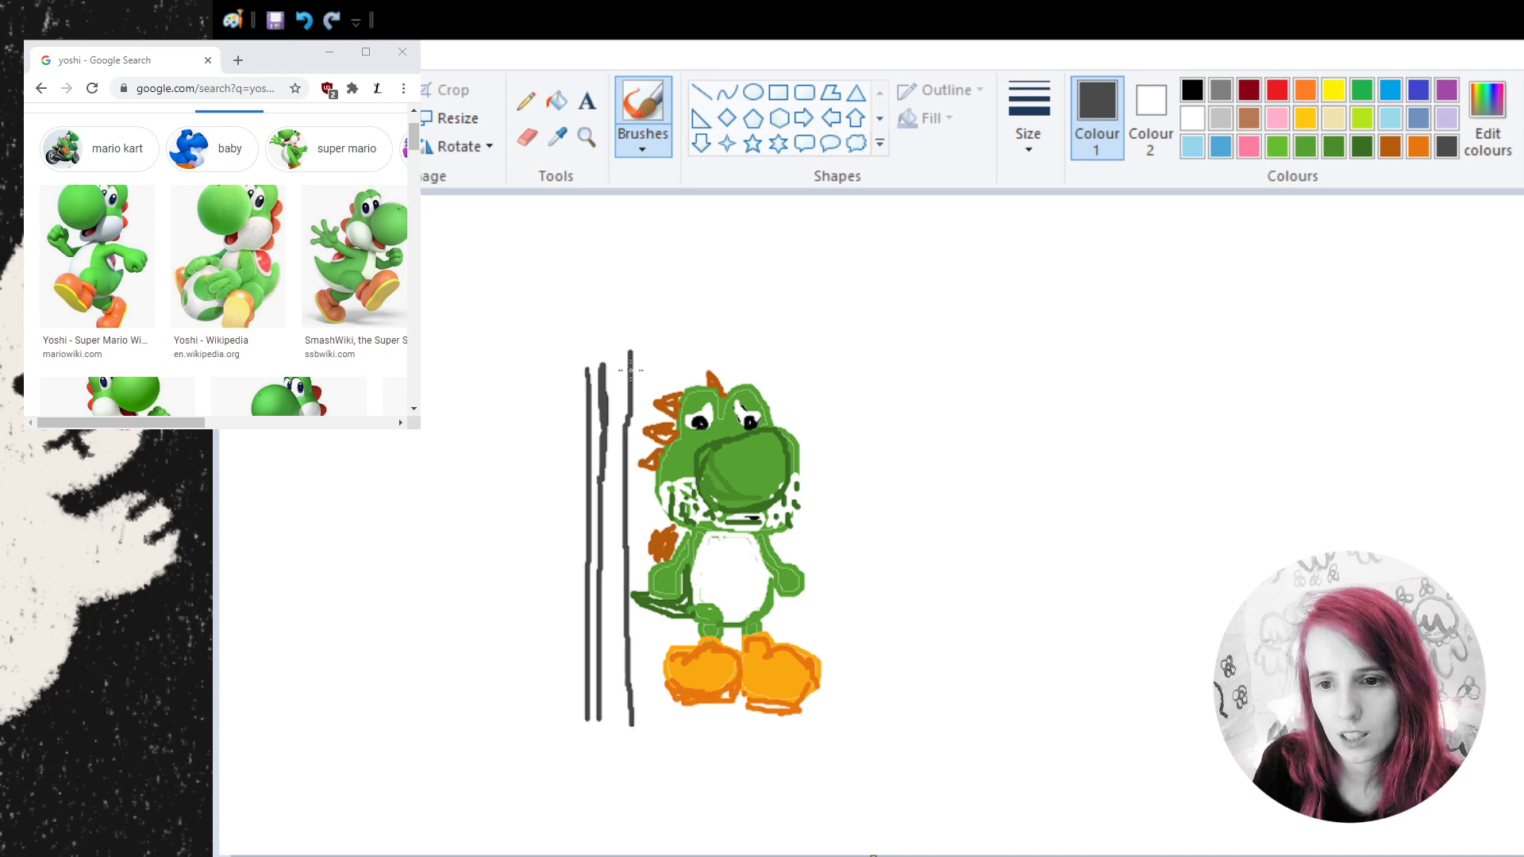
{"action": "left_click_drag", "start_coordinate": [630, 350], "coordinate": [630, 403]}
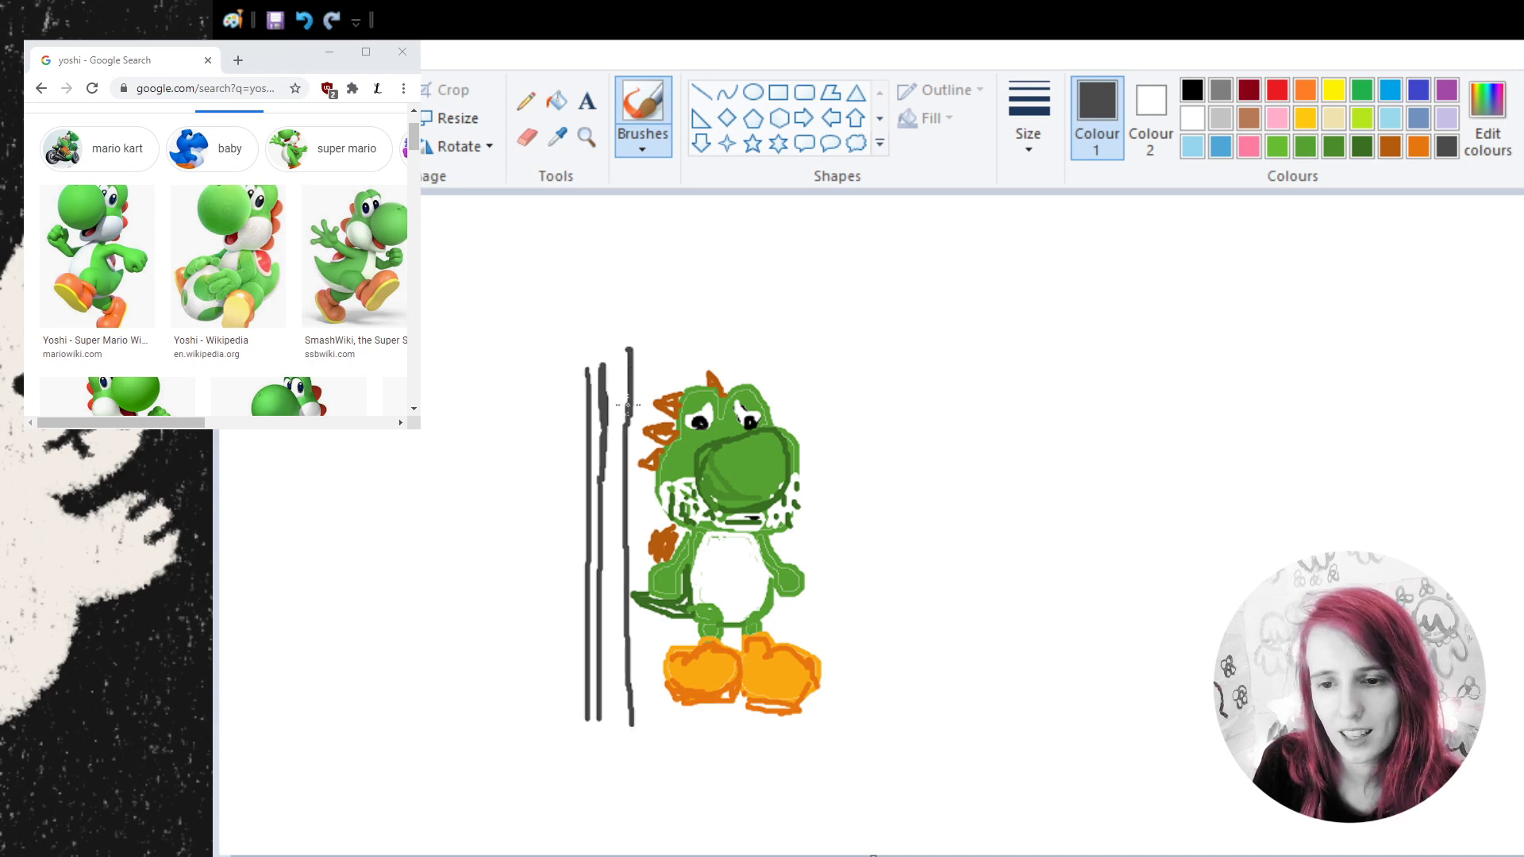
{"action": "left_click_drag", "start_coordinate": [627, 349], "coordinate": [644, 729]}
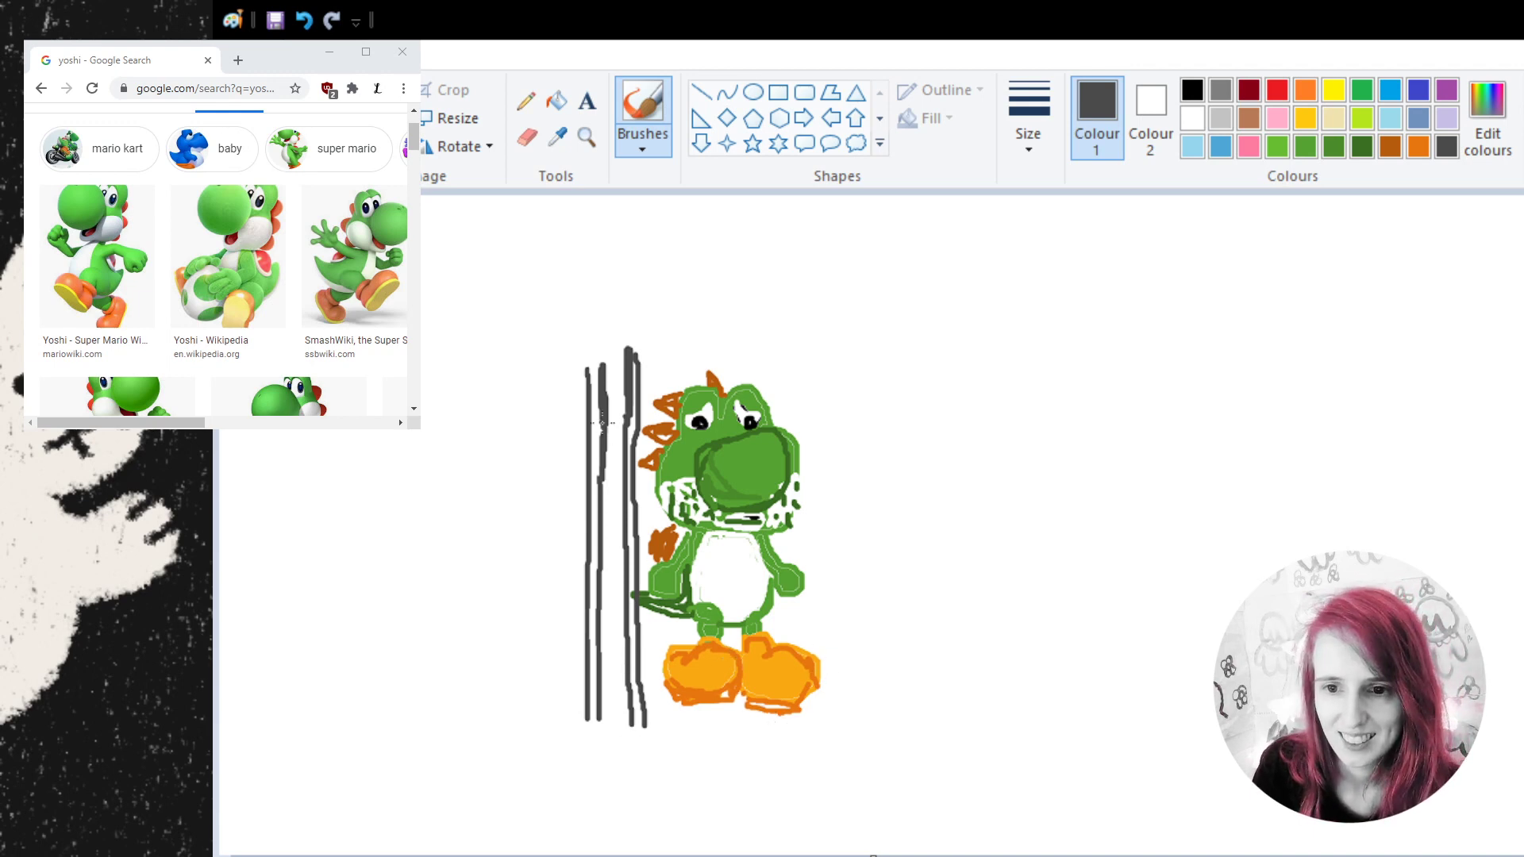
- Draw a third dark grey bar of two vertical lines over Yoshi's spiked back edge and shoe, and fill it solid
{"action": "left_click_drag", "start_coordinate": [660, 347], "coordinate": [676, 742]}
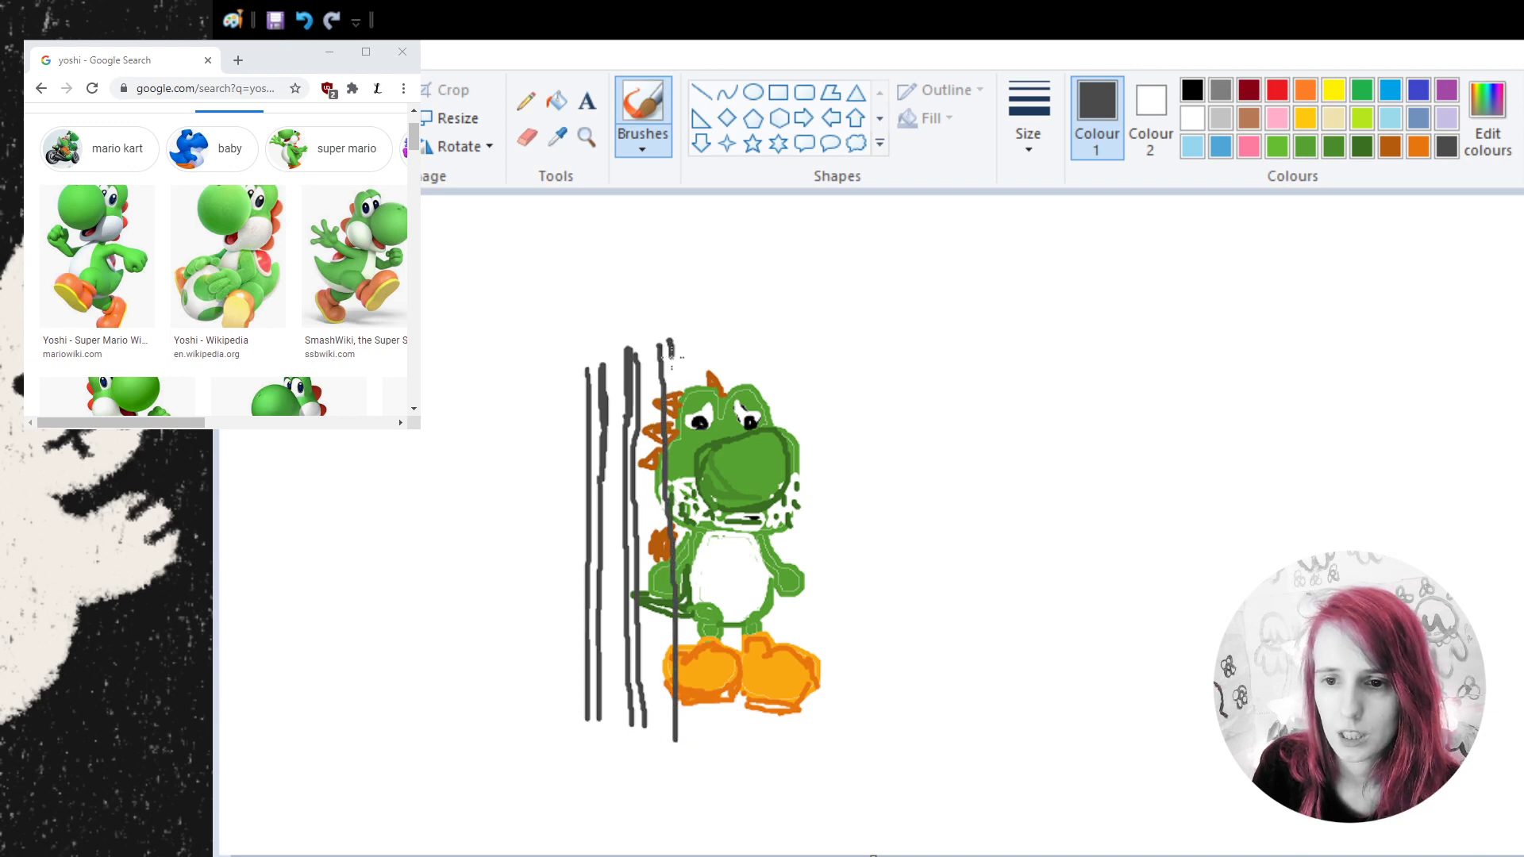
{"action": "left_click_drag", "start_coordinate": [671, 355], "coordinate": [685, 732]}
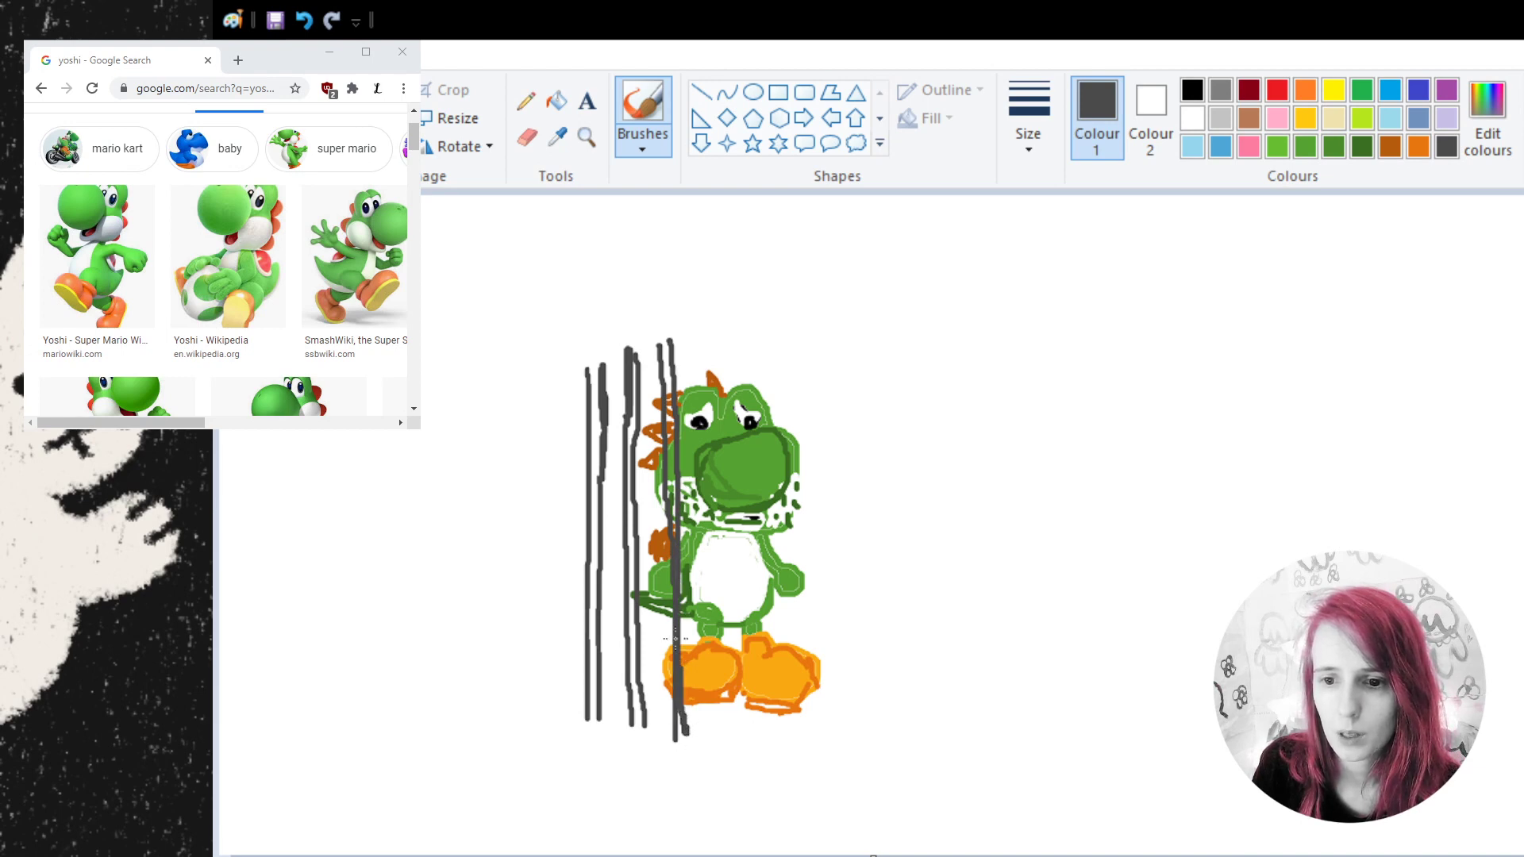
{"action": "left_click", "coordinate": [599, 140]}
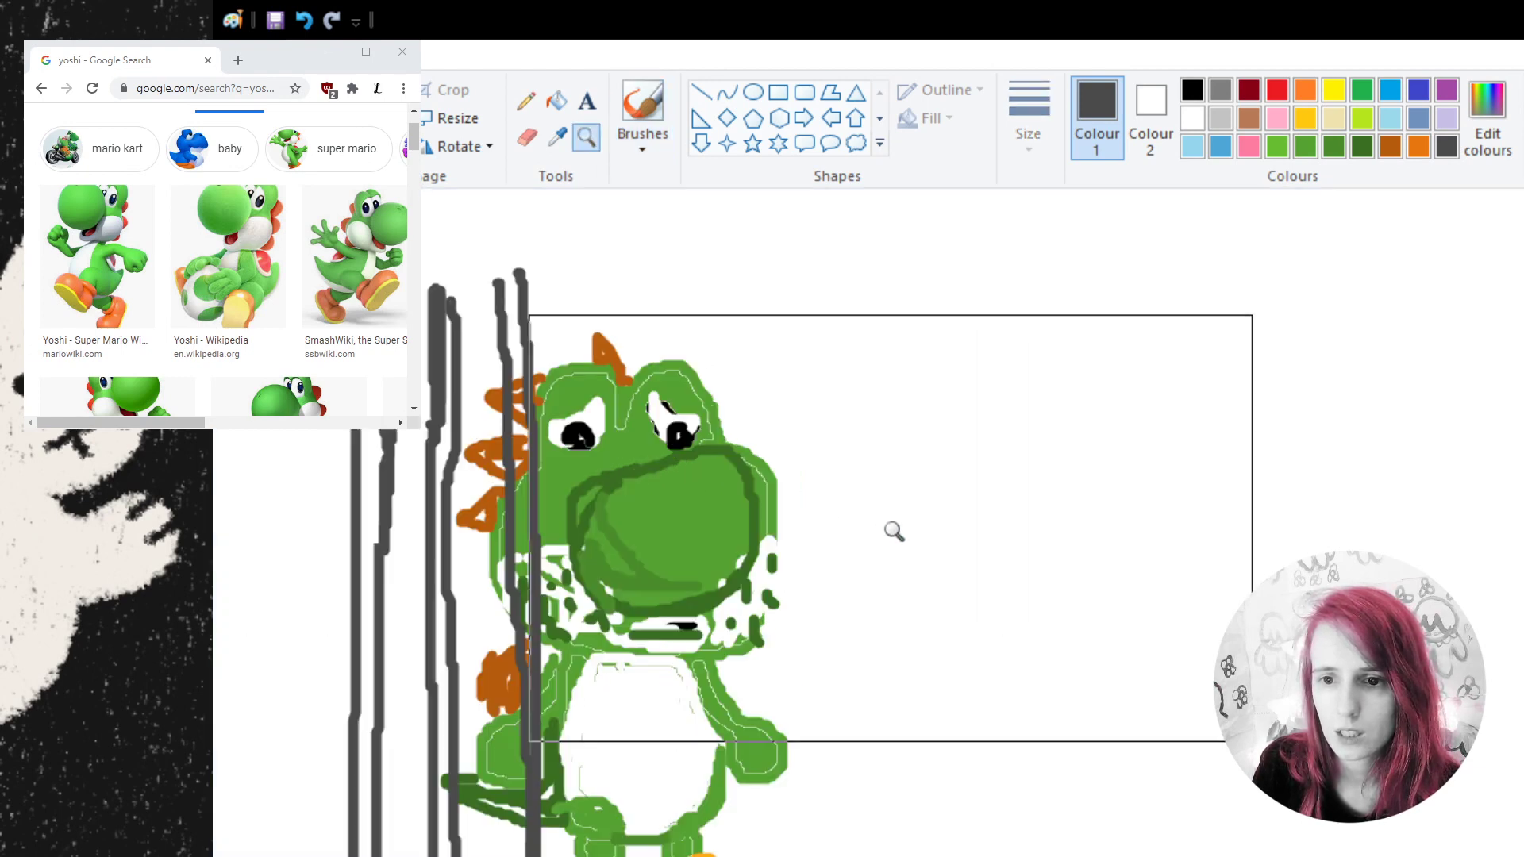
{"action": "left_click", "coordinate": [850, 512]}
{"action": "left_click", "coordinate": [642, 108]}
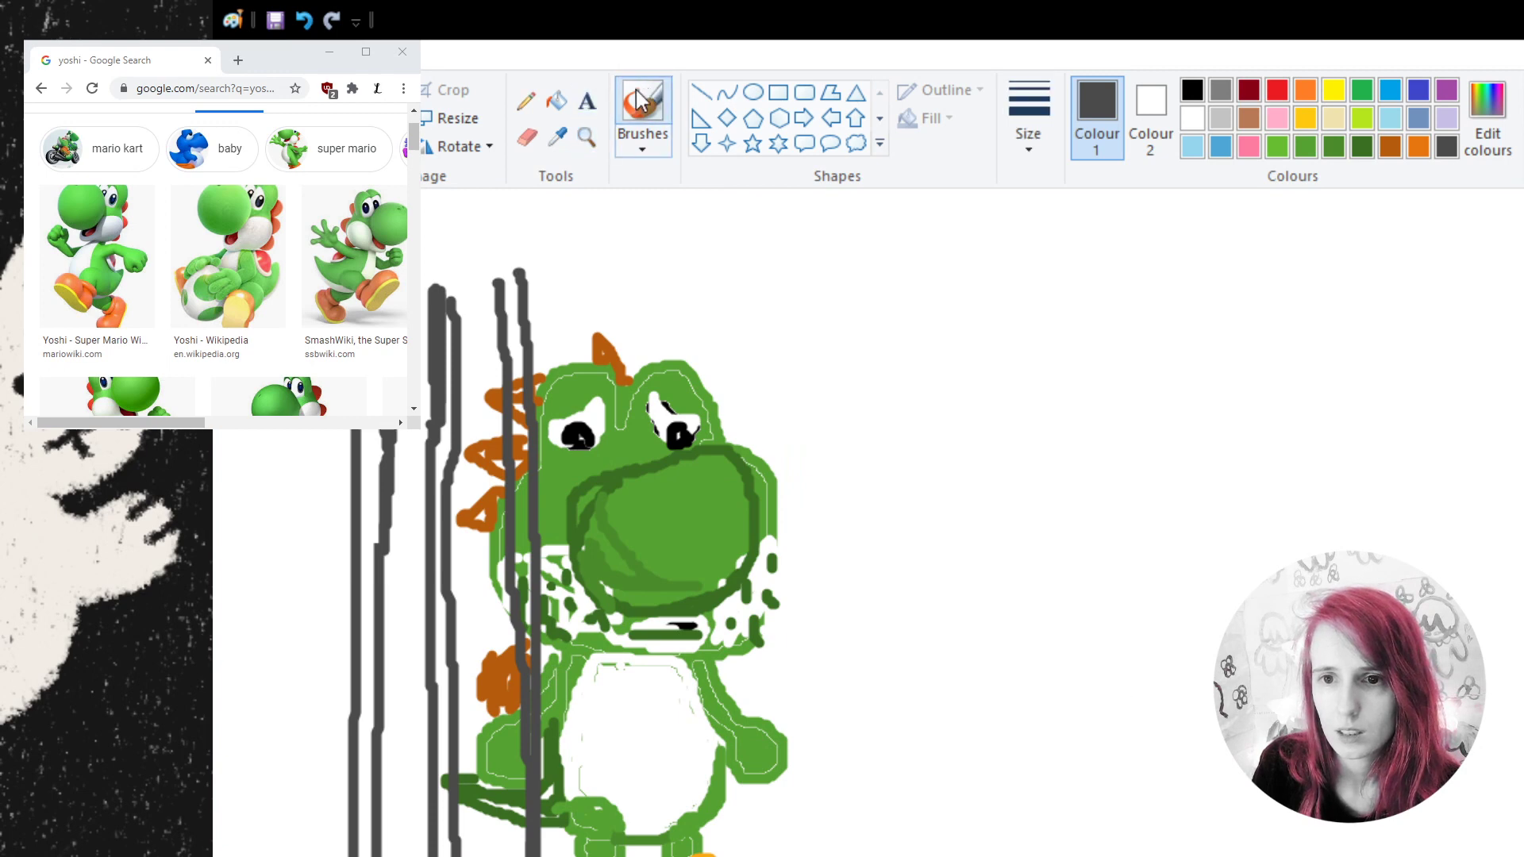
{"action": "scroll", "coordinate": [867, 391], "scroll_direction": "down", "scroll_amount": 3}
{"action": "scroll", "coordinate": [794, 429], "scroll_direction": "up", "scroll_amount": 3}
{"action": "mouse_move", "coordinate": [514, 317]}
{"action": "left_mouse_down"}
{"action": "mouse_move", "coordinate": [521, 543]}
{"action": "mouse_move", "coordinate": [505, 642]}
{"action": "mouse_move", "coordinate": [524, 619]}
{"action": "mouse_move", "coordinate": [505, 603]}
{"action": "mouse_move", "coordinate": [522, 683]}
{"action": "mouse_move", "coordinate": [529, 611]}
{"action": "left_mouse_up"}
{"action": "scroll", "coordinate": [564, 499], "scroll_direction": "down", "scroll_amount": 3}
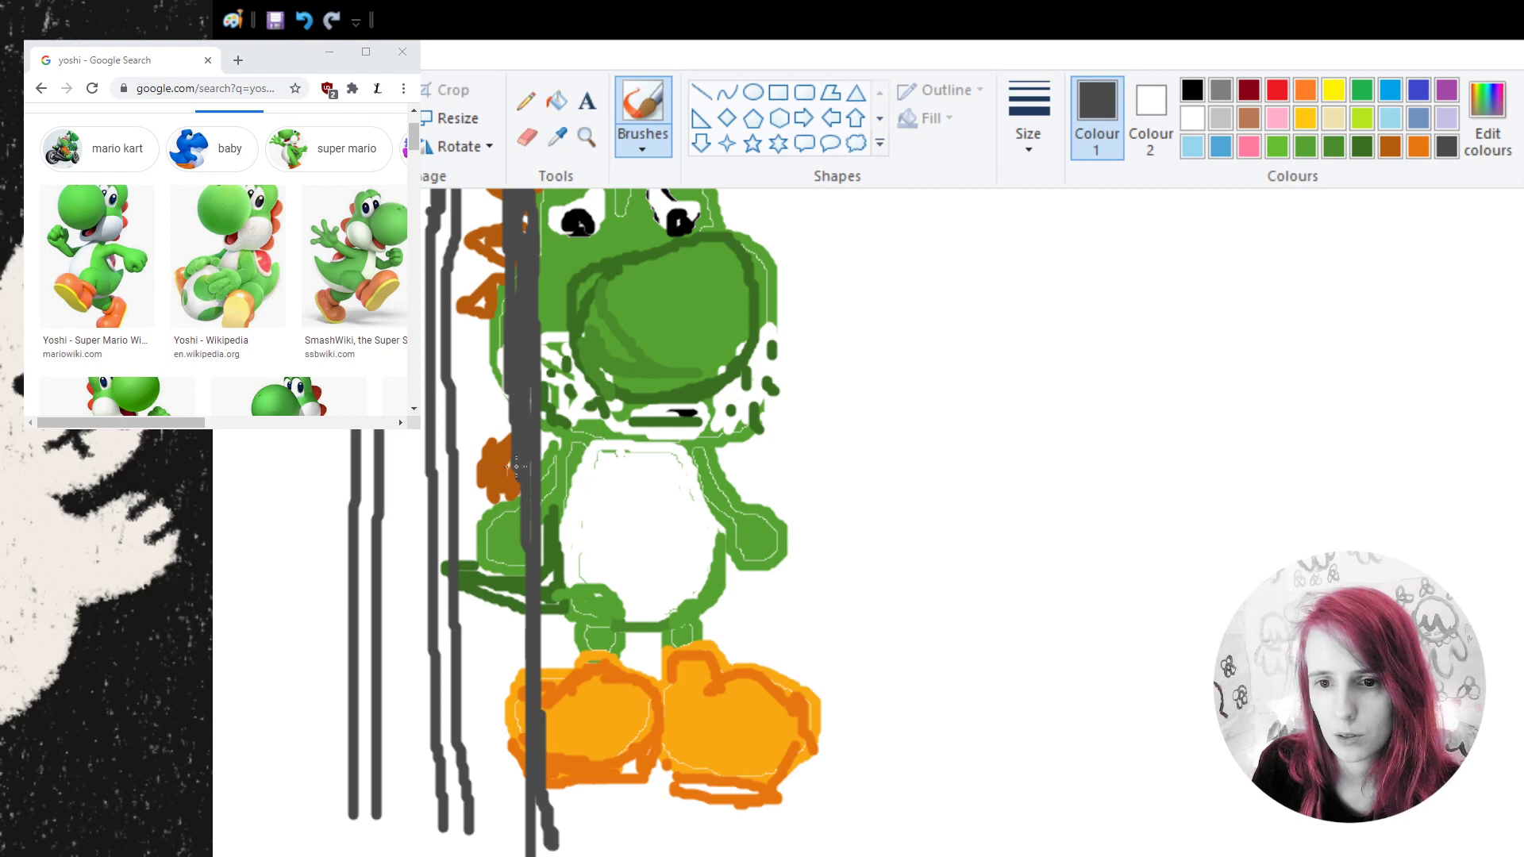
{"action": "left_click_drag", "start_coordinate": [516, 467], "coordinate": [510, 611]}
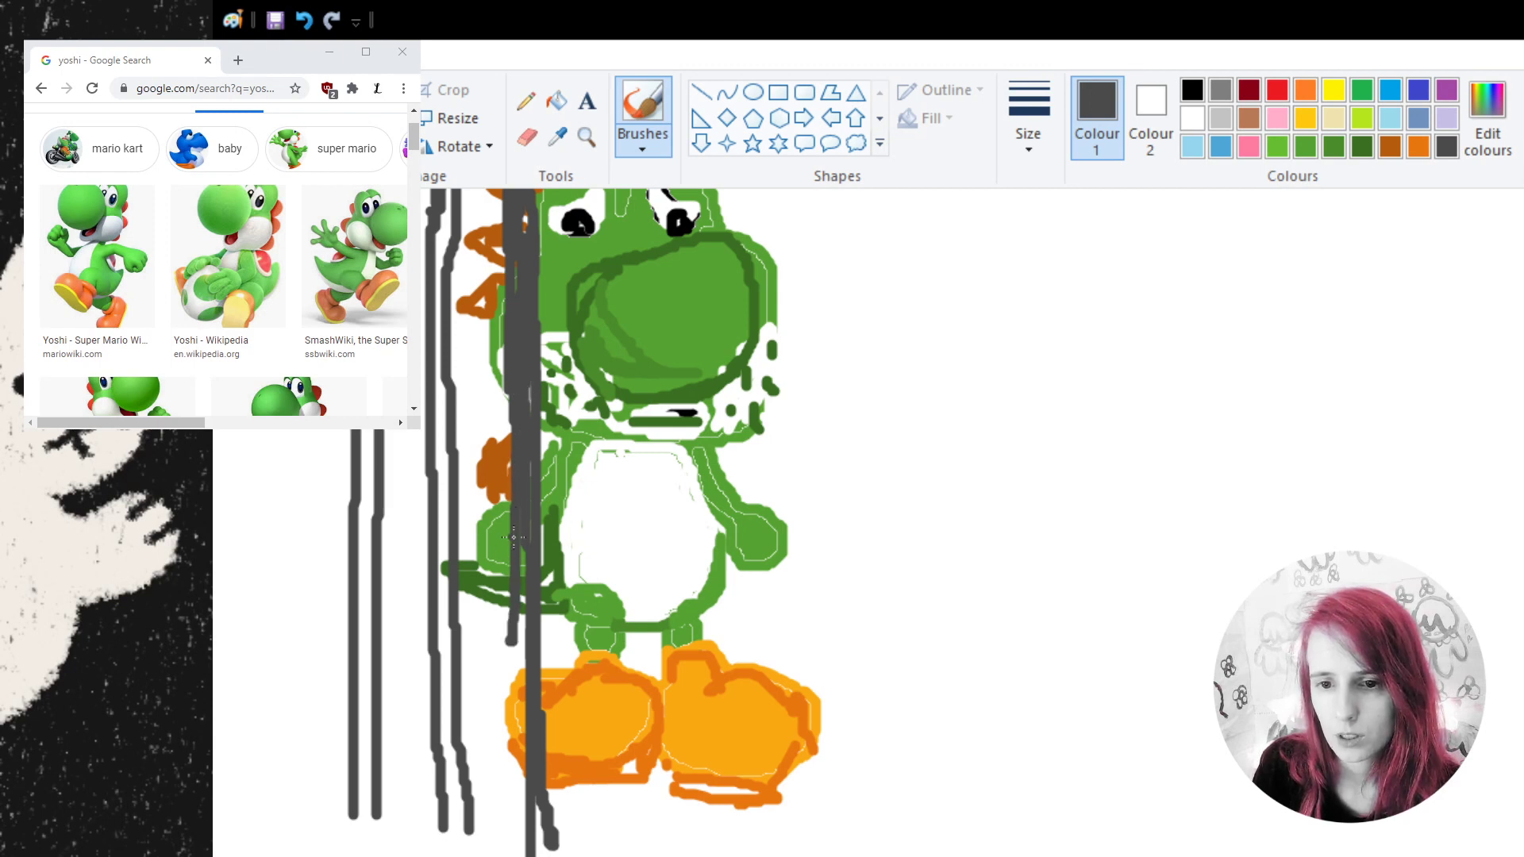
{"action": "mouse_move", "coordinate": [513, 537]}
{"action": "left_mouse_down"}
{"action": "mouse_move", "coordinate": [512, 730]}
{"action": "mouse_move", "coordinate": [540, 841]}
{"action": "mouse_move", "coordinate": [520, 837]}
{"action": "mouse_move", "coordinate": [527, 853]}
{"action": "mouse_move", "coordinate": [517, 786]}
{"action": "left_mouse_up"}
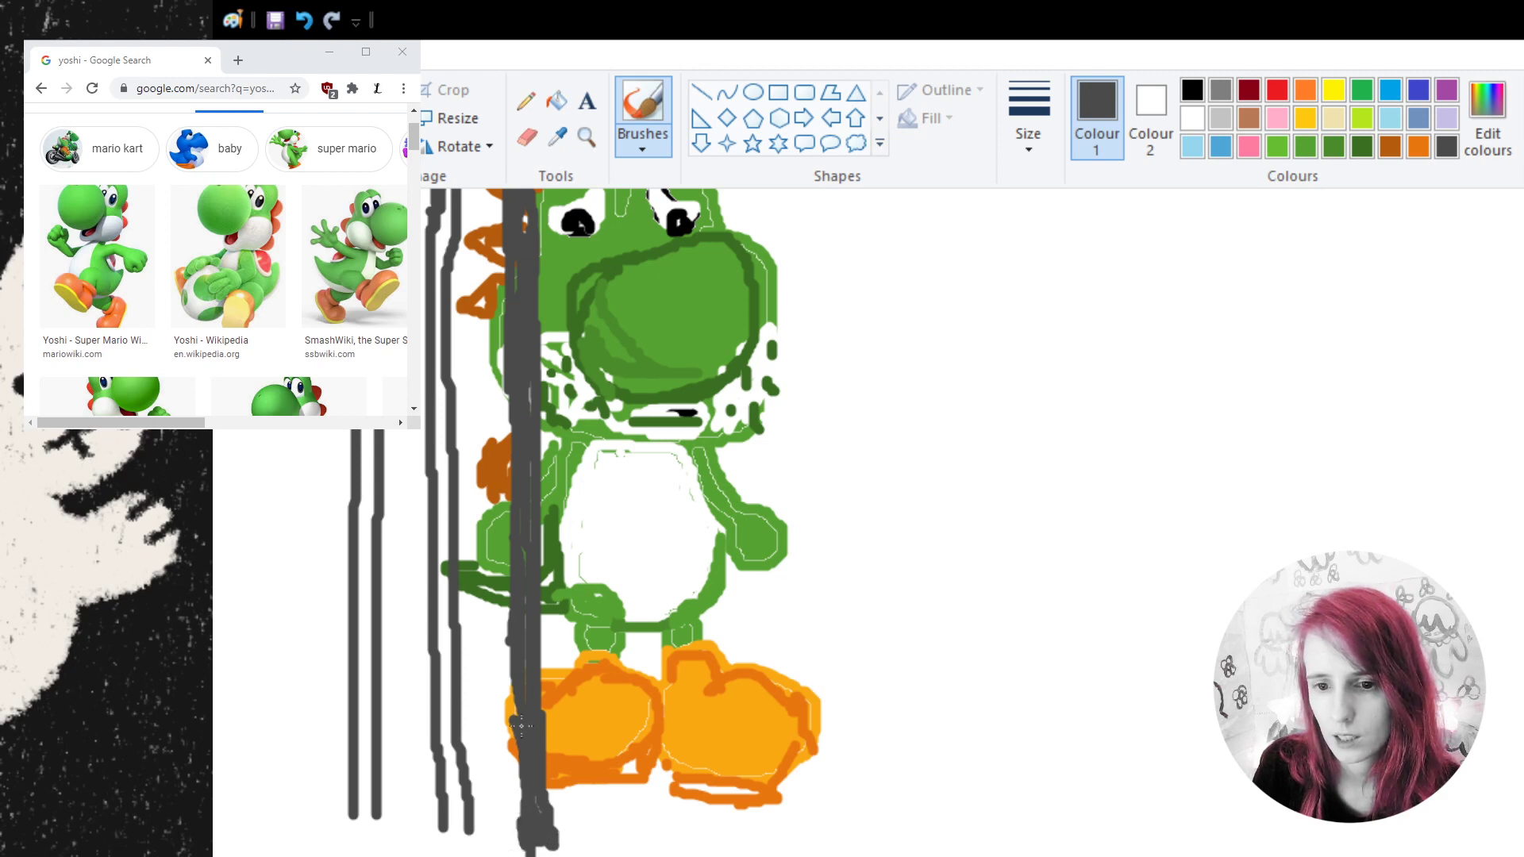
{"action": "mouse_move", "coordinate": [517, 709]}
{"action": "left_mouse_down"}
{"action": "mouse_move", "coordinate": [516, 822]}
{"action": "mouse_move", "coordinate": [505, 813]}
{"action": "left_mouse_up"}
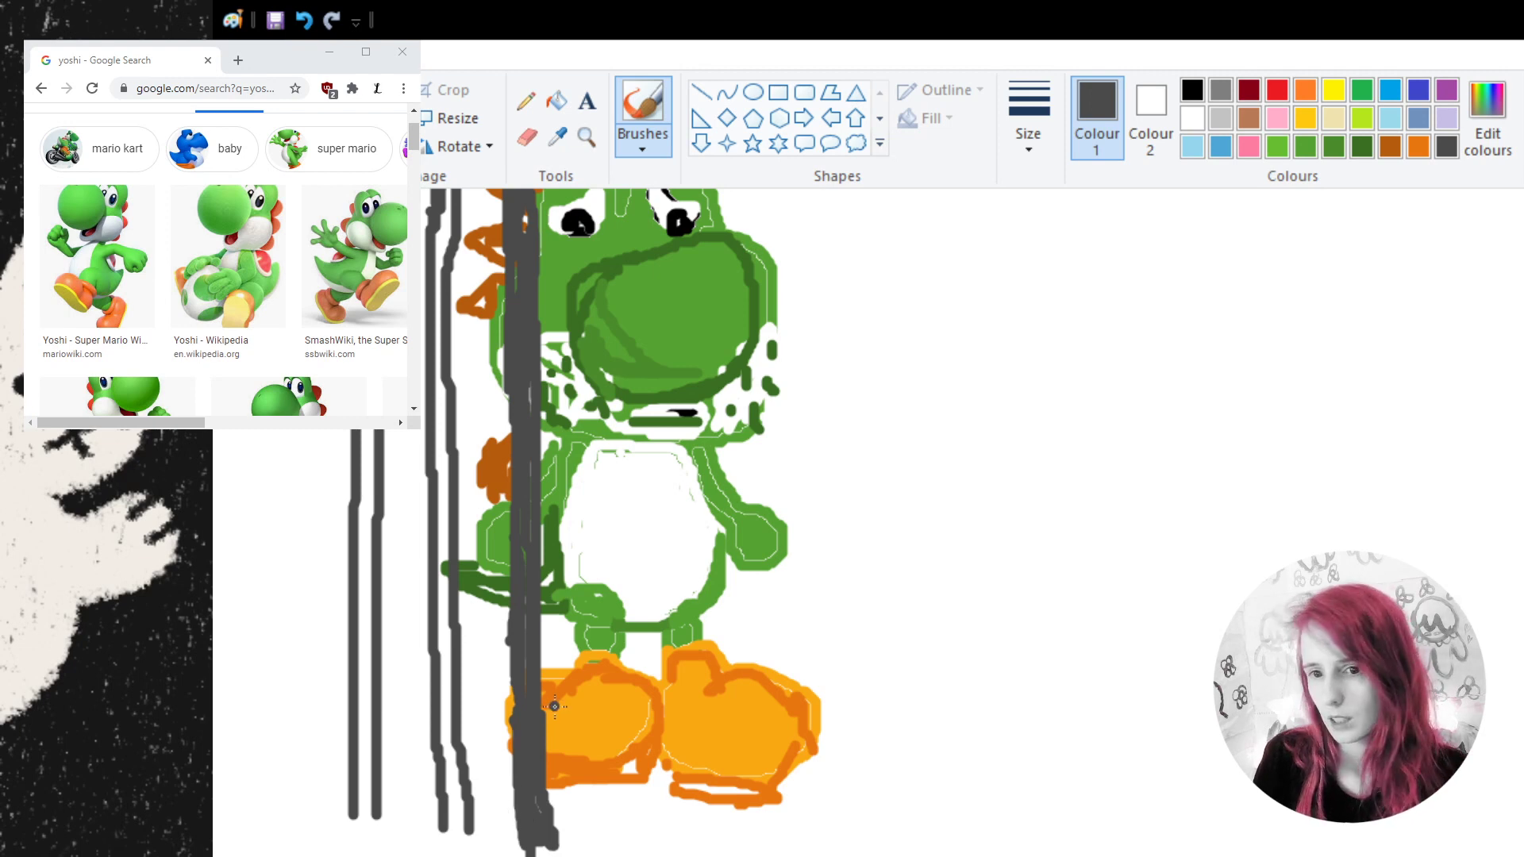
- Fill the second bar, just beside Yoshi's spikes, with dark grey brush strokes along its full length
{"action": "scroll", "coordinate": [655, 658], "scroll_direction": "up", "scroll_amount": 3}
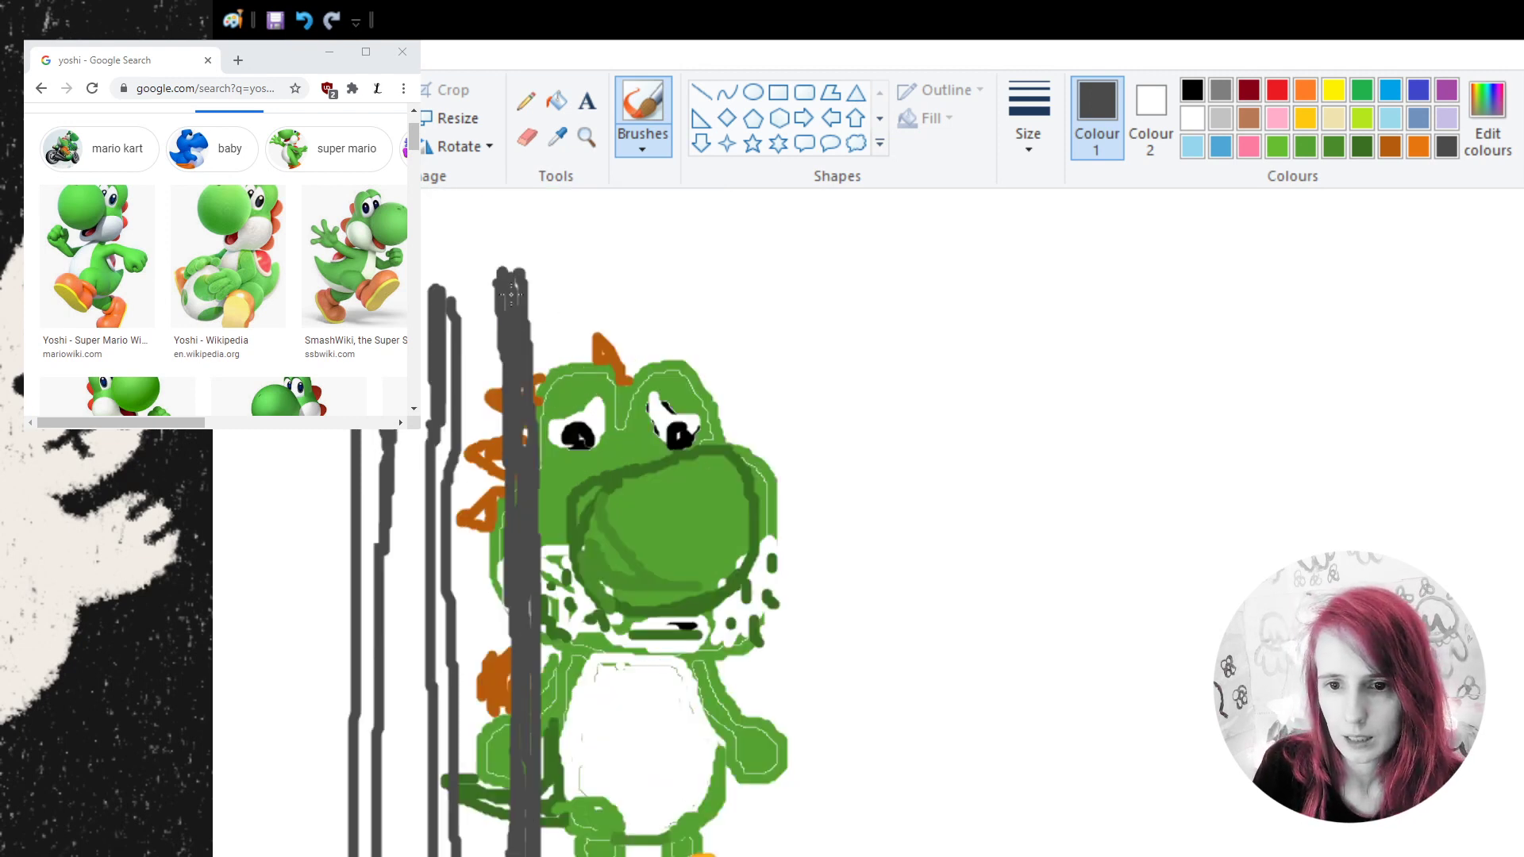
{"action": "mouse_move", "coordinate": [454, 294]}
{"action": "left_mouse_down"}
{"action": "mouse_move", "coordinate": [433, 727]}
{"action": "mouse_move", "coordinate": [445, 699]}
{"action": "left_mouse_up"}
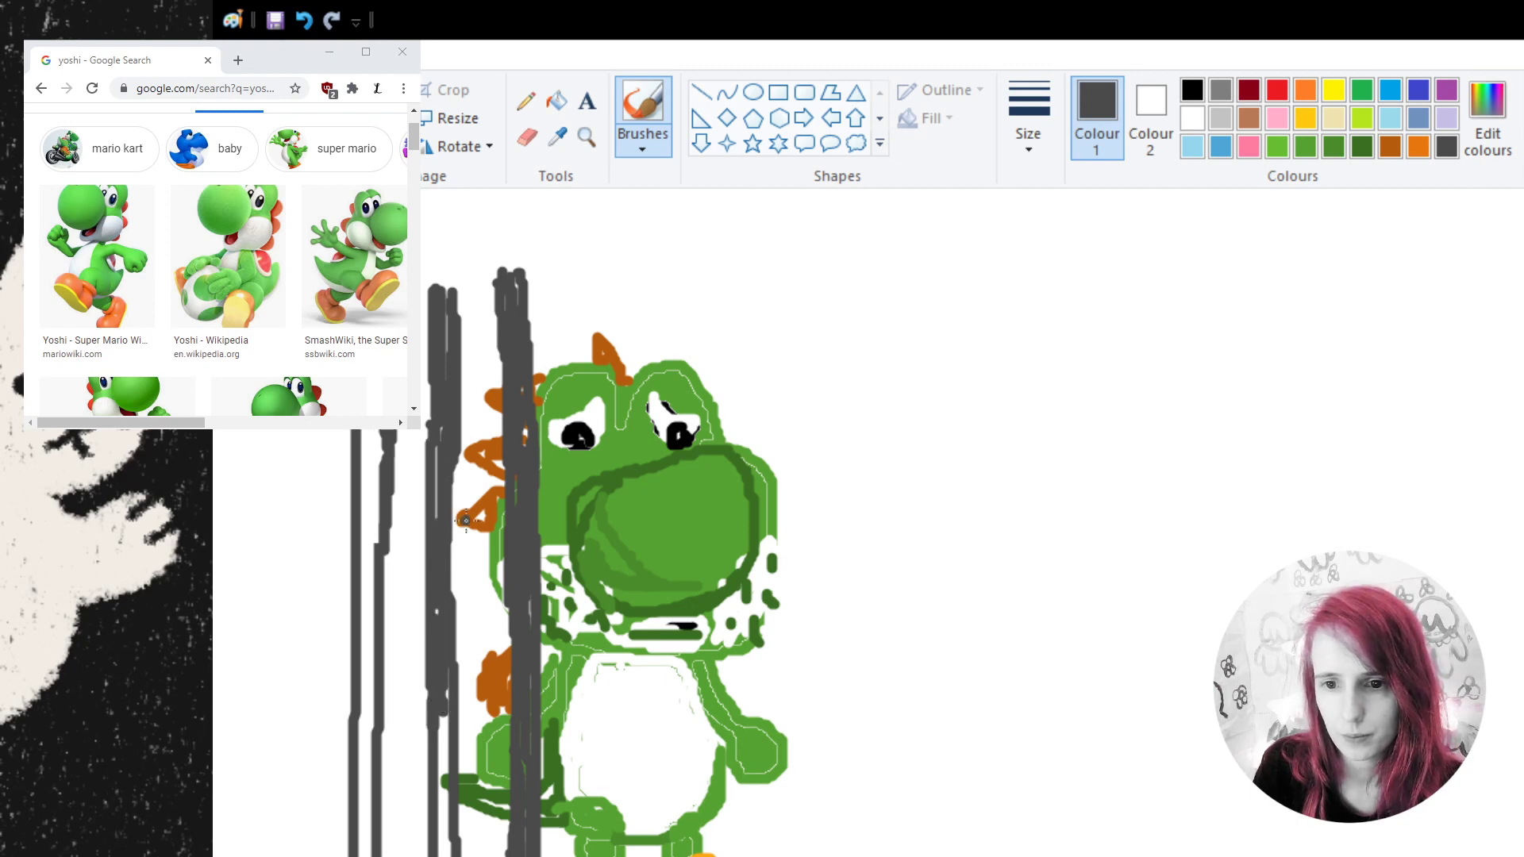
{"action": "scroll", "coordinate": [465, 520], "scroll_direction": "down", "scroll_amount": 3}
{"action": "mouse_move", "coordinate": [446, 486]}
{"action": "left_mouse_down"}
{"action": "mouse_move", "coordinate": [456, 674]}
{"action": "mouse_move", "coordinate": [438, 698]}
{"action": "mouse_move", "coordinate": [457, 818]}
{"action": "left_mouse_up"}
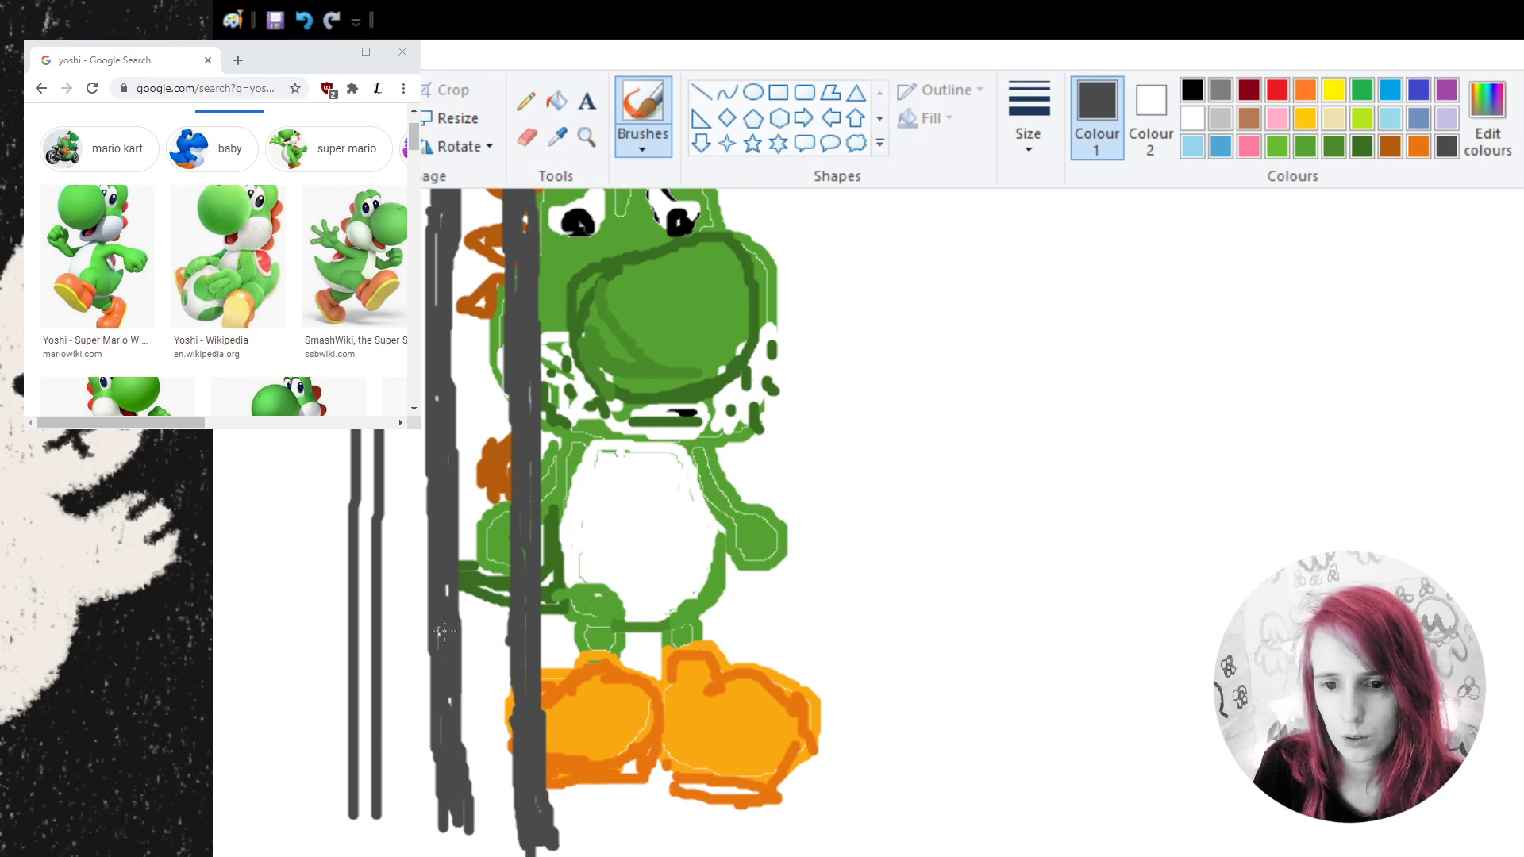
- Fill the outermost bar, farthest from Yoshi, with dark grey brush strokes from its upper end to its lower end
{"action": "scroll", "coordinate": [448, 614], "scroll_direction": "up", "scroll_amount": 5}
{"action": "mouse_move", "coordinate": [374, 510]}
{"action": "left_mouse_down"}
{"action": "mouse_move", "coordinate": [370, 575]}
{"action": "mouse_move", "coordinate": [359, 528]}
{"action": "mouse_move", "coordinate": [384, 508]}
{"action": "mouse_move", "coordinate": [369, 683]}
{"action": "mouse_move", "coordinate": [364, 623]}
{"action": "left_mouse_up"}
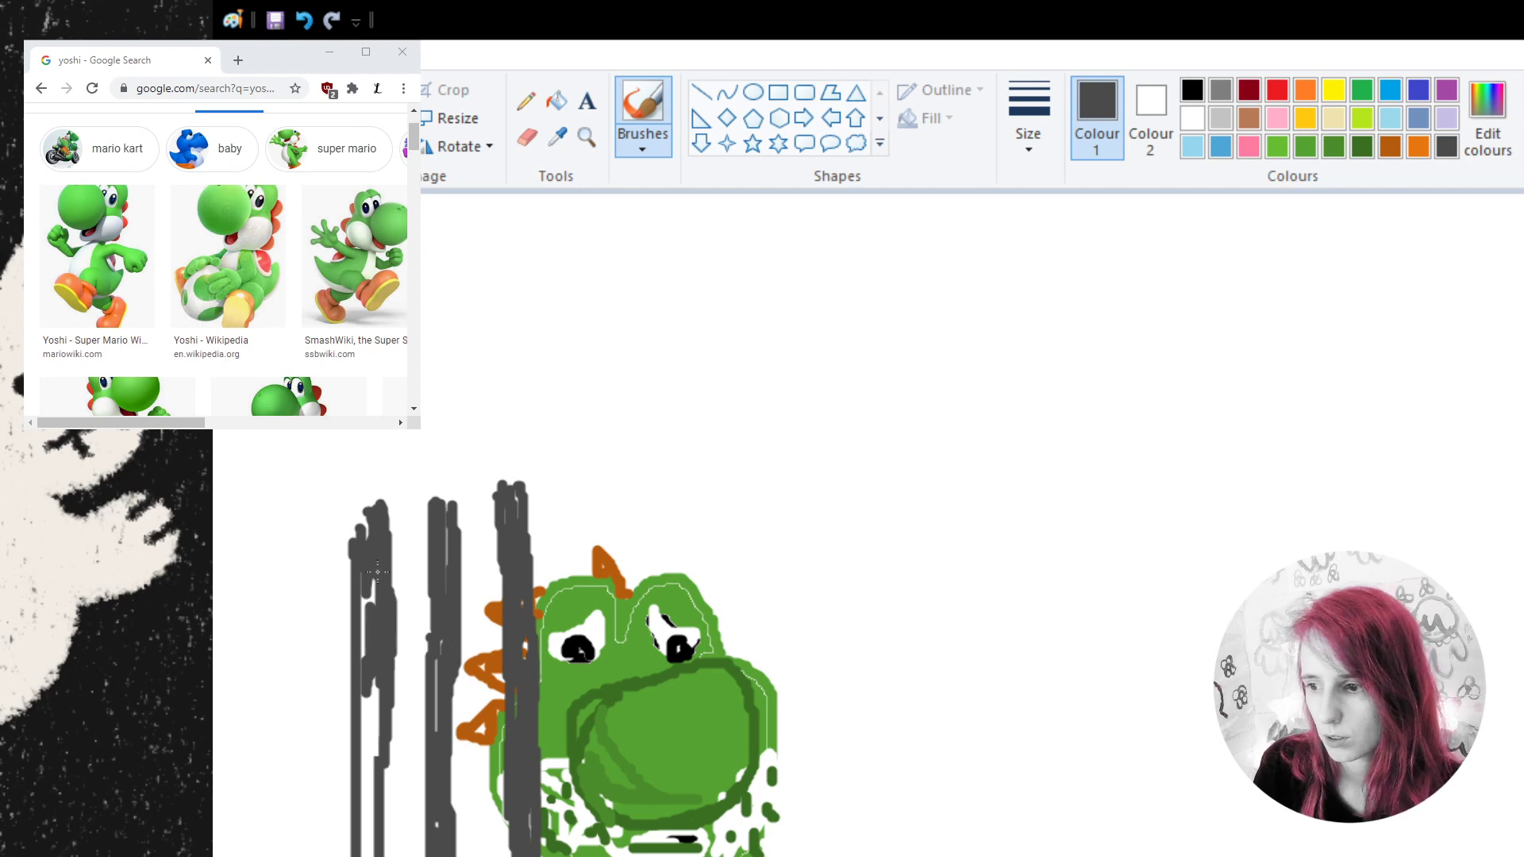
{"action": "scroll", "coordinate": [377, 572], "scroll_direction": "down", "scroll_amount": 3}
{"action": "scroll", "coordinate": [377, 563], "scroll_direction": "down", "scroll_amount": 3}
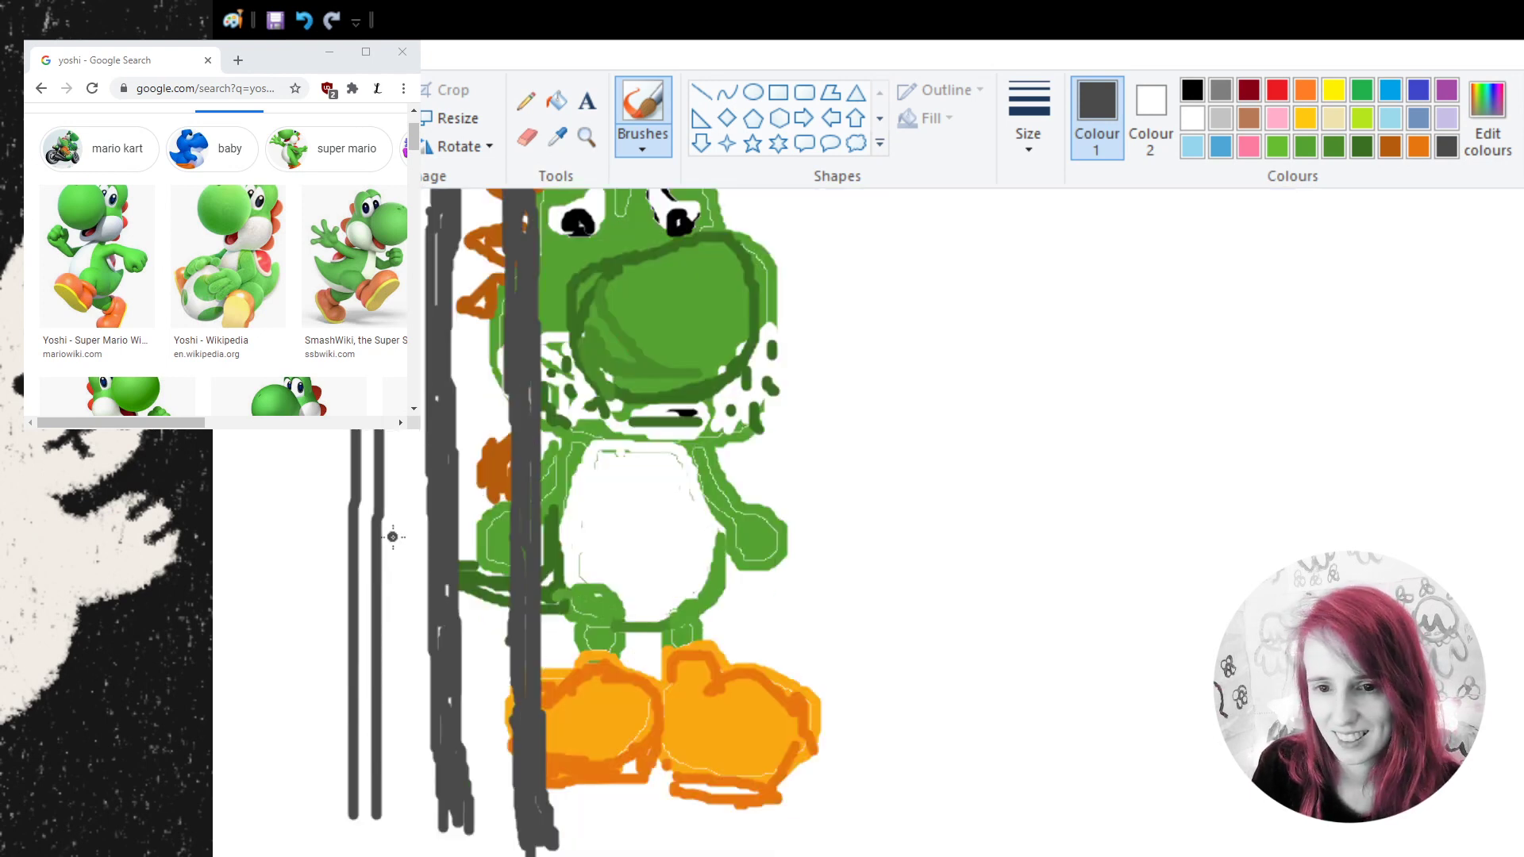
{"action": "scroll", "coordinate": [392, 538], "scroll_direction": "up", "scroll_amount": 3}
{"action": "mouse_move", "coordinate": [385, 478]}
{"action": "left_mouse_down"}
{"action": "mouse_move", "coordinate": [372, 540]}
{"action": "mouse_move", "coordinate": [375, 460]}
{"action": "mouse_move", "coordinate": [367, 528]}
{"action": "mouse_move", "coordinate": [361, 481]}
{"action": "mouse_move", "coordinate": [367, 540]}
{"action": "mouse_move", "coordinate": [364, 435]}
{"action": "left_mouse_up"}
{"action": "scroll", "coordinate": [361, 479], "scroll_direction": "down", "scroll_amount": 3}
{"action": "mouse_move", "coordinate": [372, 529]}
{"action": "left_mouse_down"}
{"action": "mouse_move", "coordinate": [362, 663]}
{"action": "mouse_move", "coordinate": [346, 607]}
{"action": "mouse_move", "coordinate": [361, 619]}
{"action": "mouse_move", "coordinate": [367, 813]}
{"action": "mouse_move", "coordinate": [366, 711]}
{"action": "left_mouse_up"}
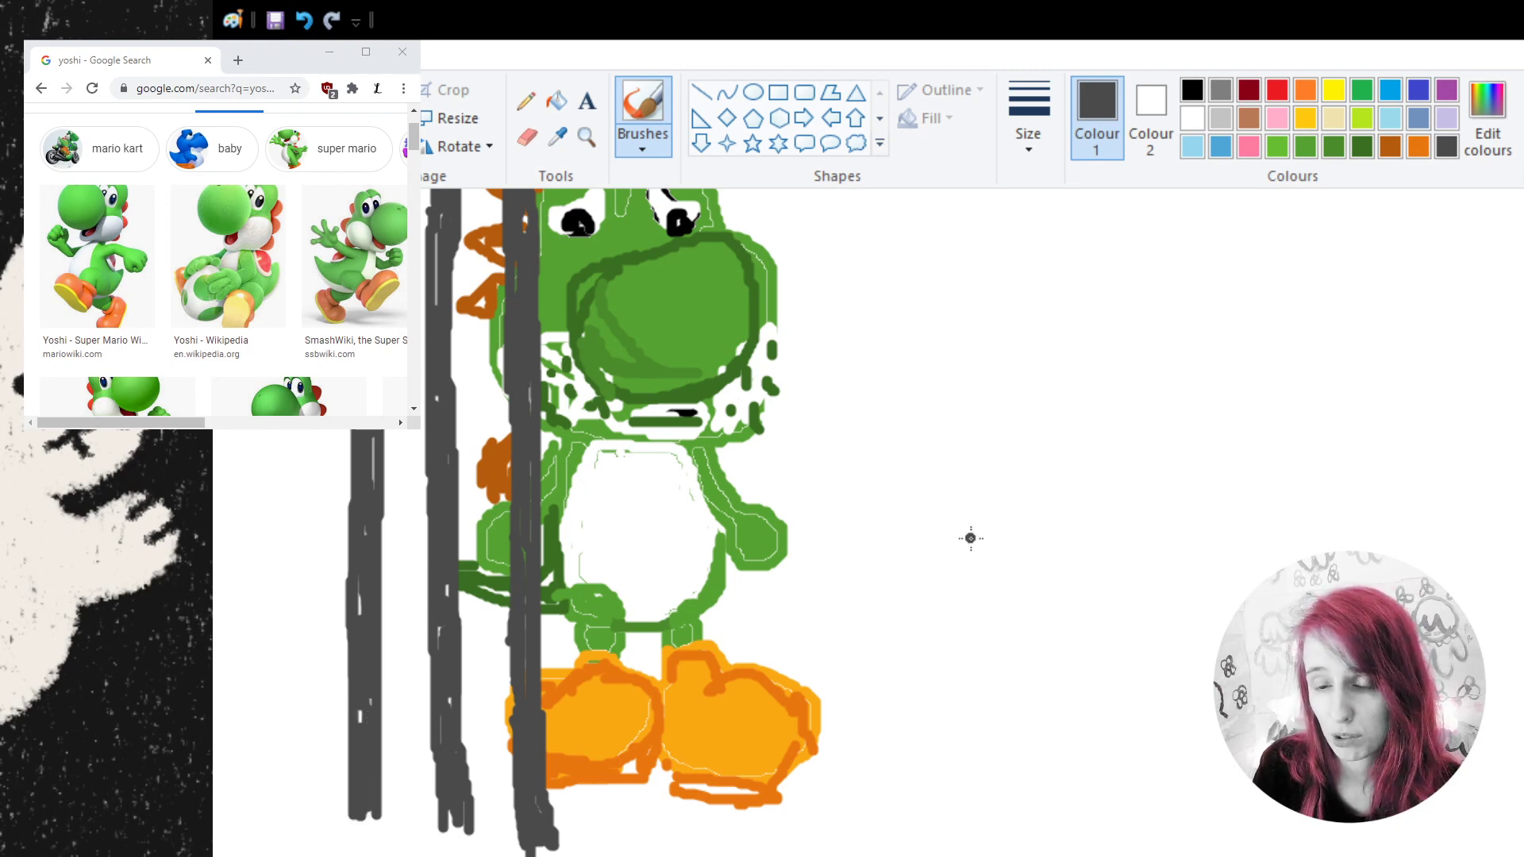
- Touch up the lower ends of the two outer bars with dark grey to close their gaps
{"action": "scroll", "coordinate": [837, 595], "scroll_direction": "up", "scroll_amount": 4}
{"action": "scroll", "coordinate": [796, 606], "scroll_direction": "down", "scroll_amount": 5}
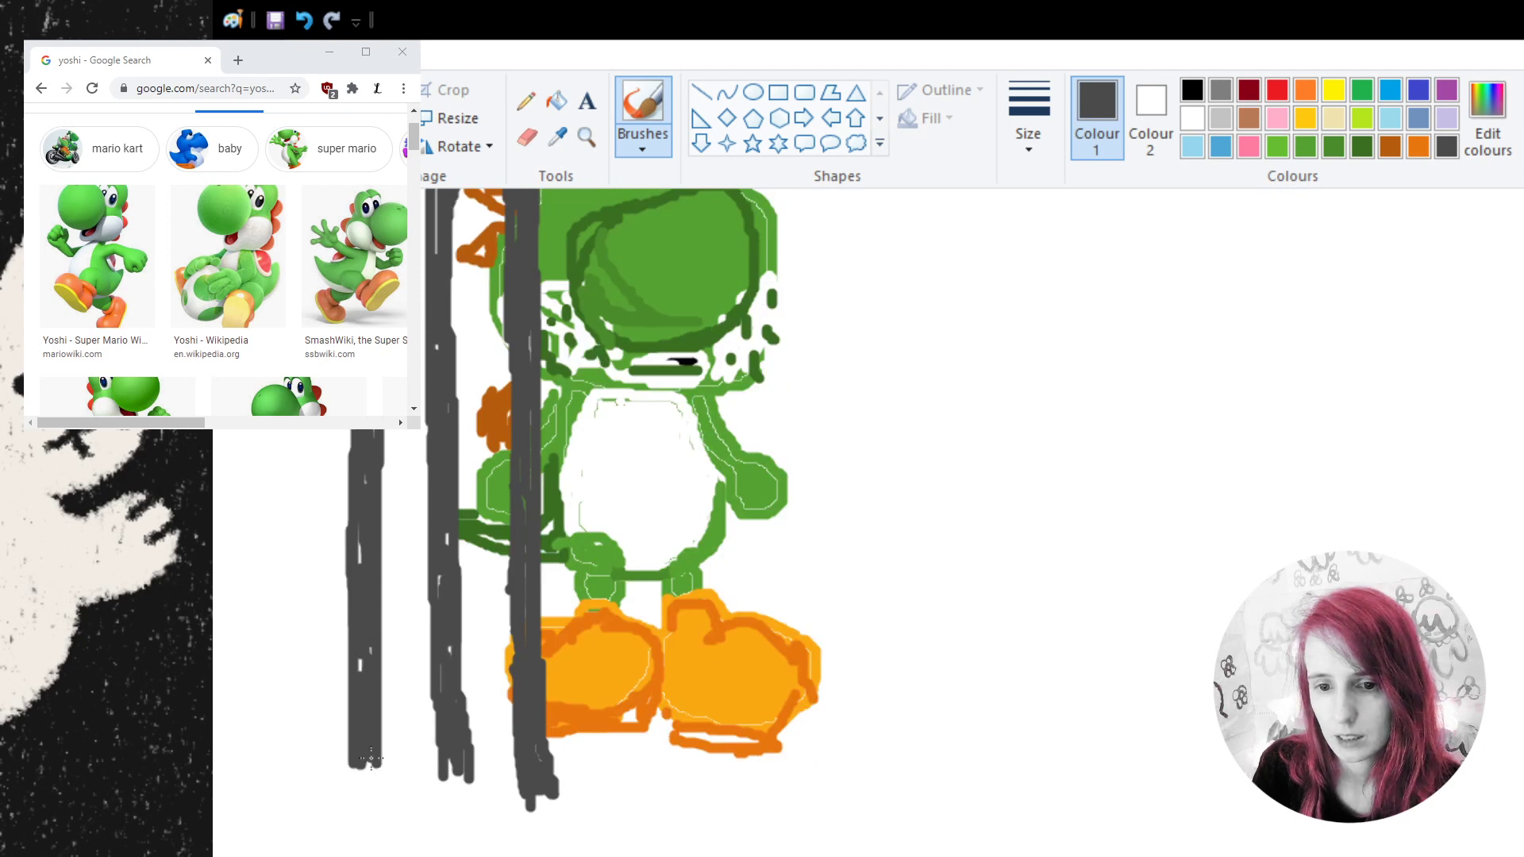
{"action": "mouse_move", "coordinate": [379, 766]}
{"action": "left_mouse_down"}
{"action": "mouse_move", "coordinate": [369, 786]}
{"action": "mouse_move", "coordinate": [356, 777]}
{"action": "mouse_move", "coordinate": [459, 786]}
{"action": "mouse_move", "coordinate": [454, 772]}
{"action": "left_mouse_up"}
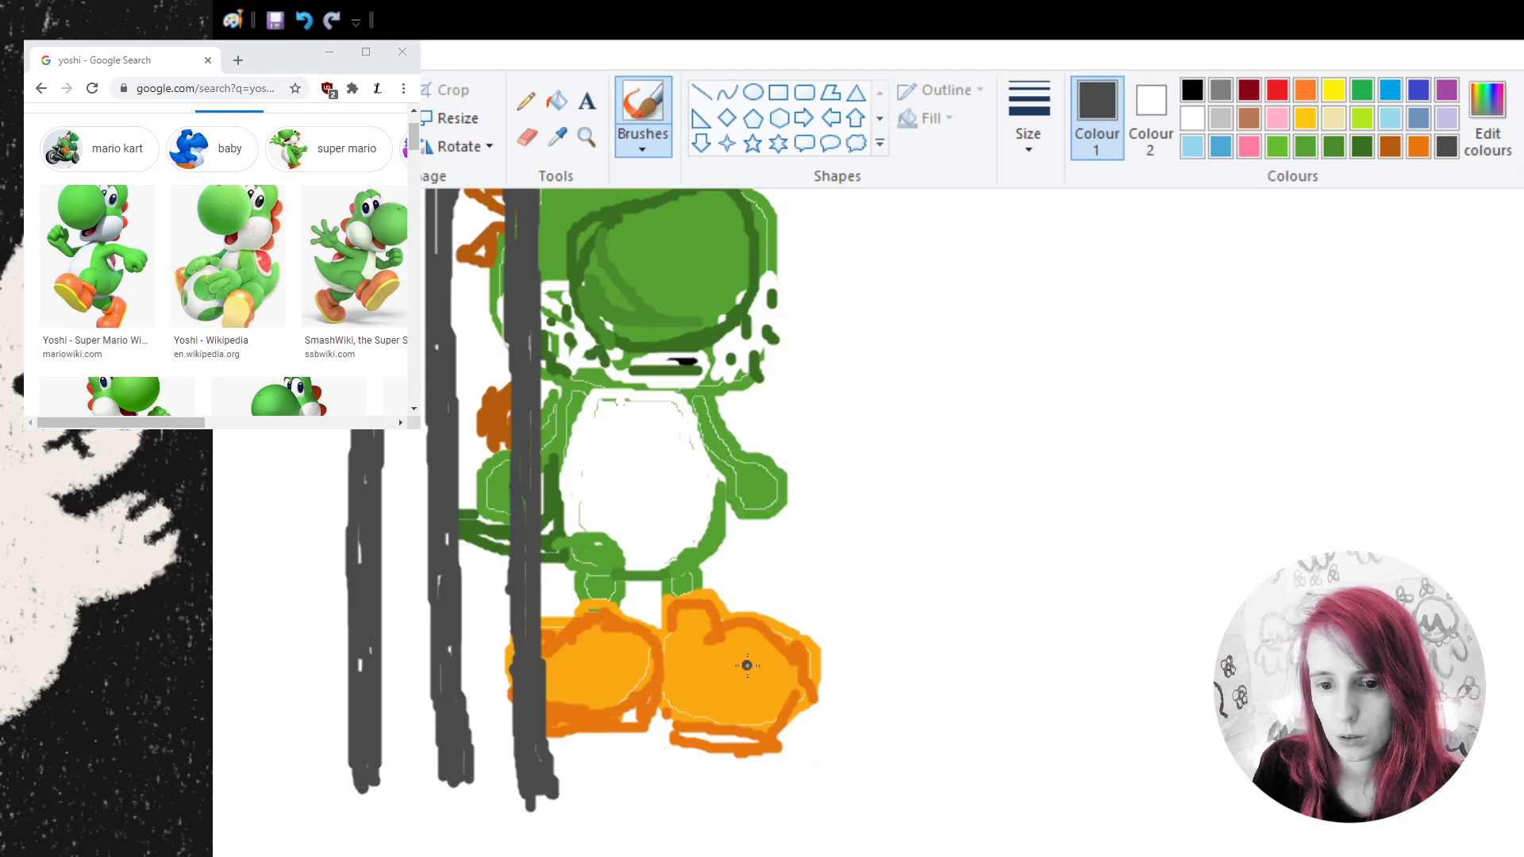
- Draw a fourth bar of two long dark grey vertical lines over Yoshi's eye, the side of his nose and his belly
{"action": "scroll", "coordinate": [762, 659], "scroll_direction": "up", "scroll_amount": 5}
{"action": "scroll", "coordinate": [675, 432], "scroll_direction": "down", "scroll_amount": 3}
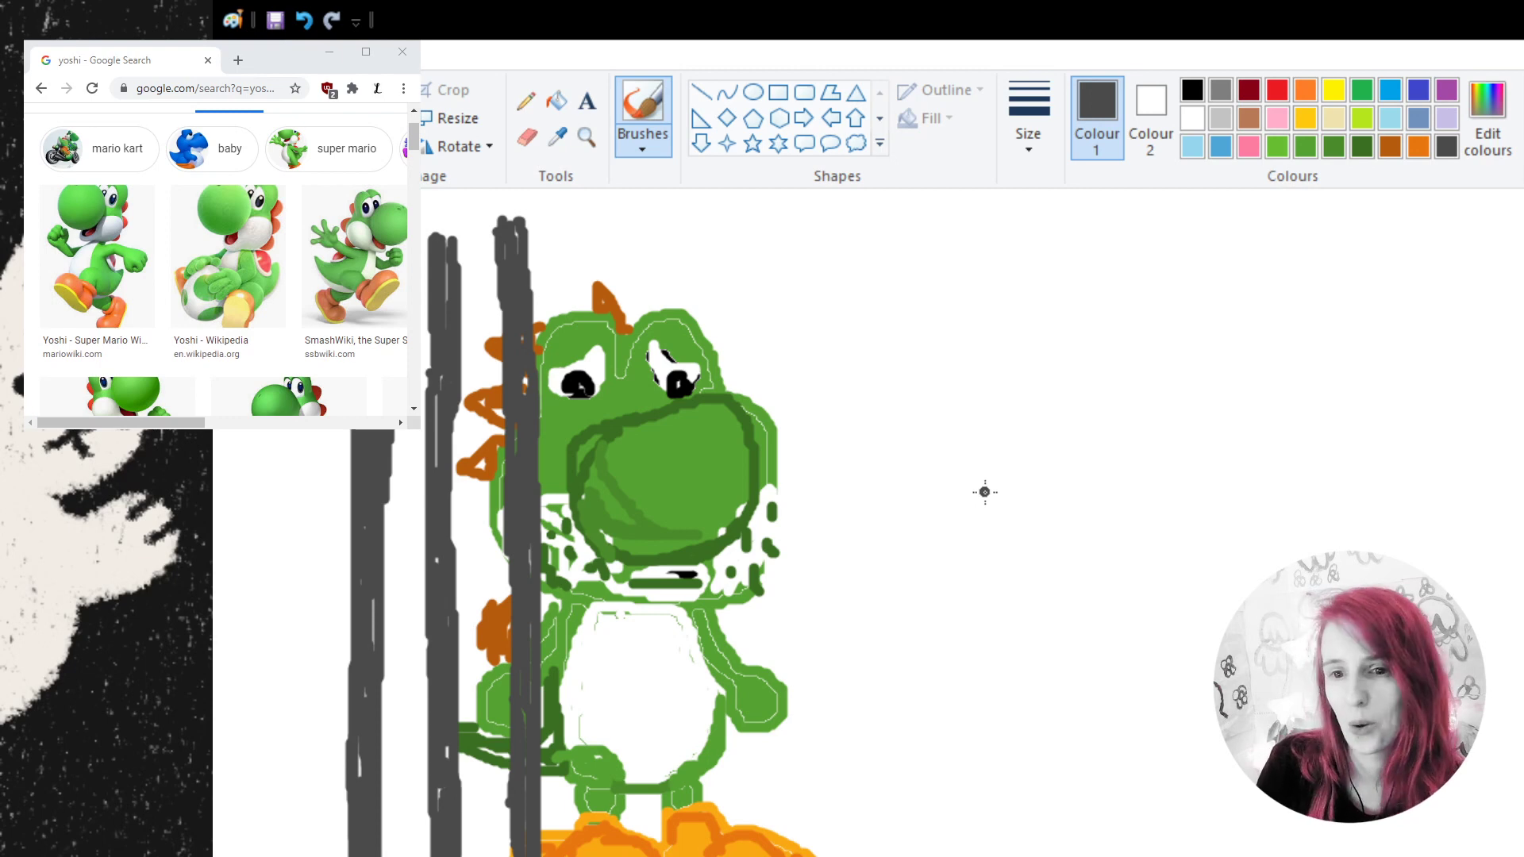
{"action": "left_click_drag", "start_coordinate": [577, 222], "coordinate": [587, 444]}
{"action": "mouse_move", "coordinate": [584, 376]}
{"action": "left_mouse_down"}
{"action": "mouse_move", "coordinate": [578, 341]}
{"action": "mouse_move", "coordinate": [585, 504]}
{"action": "left_mouse_up"}
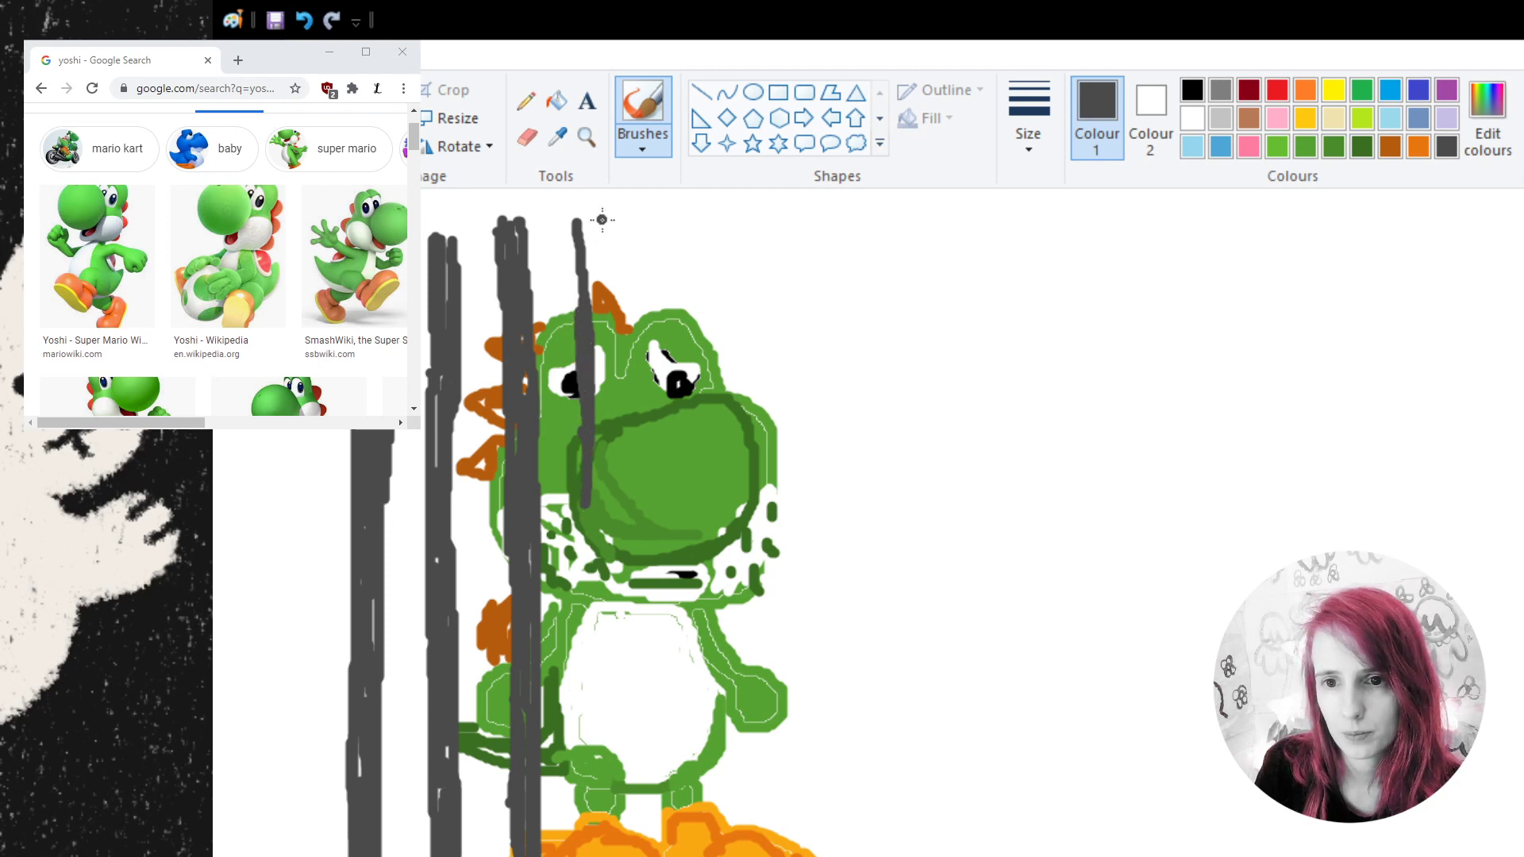
{"action": "mouse_move", "coordinate": [607, 216]}
{"action": "left_mouse_down"}
{"action": "mouse_move", "coordinate": [607, 514]}
{"action": "mouse_move", "coordinate": [587, 478]}
{"action": "left_mouse_up"}
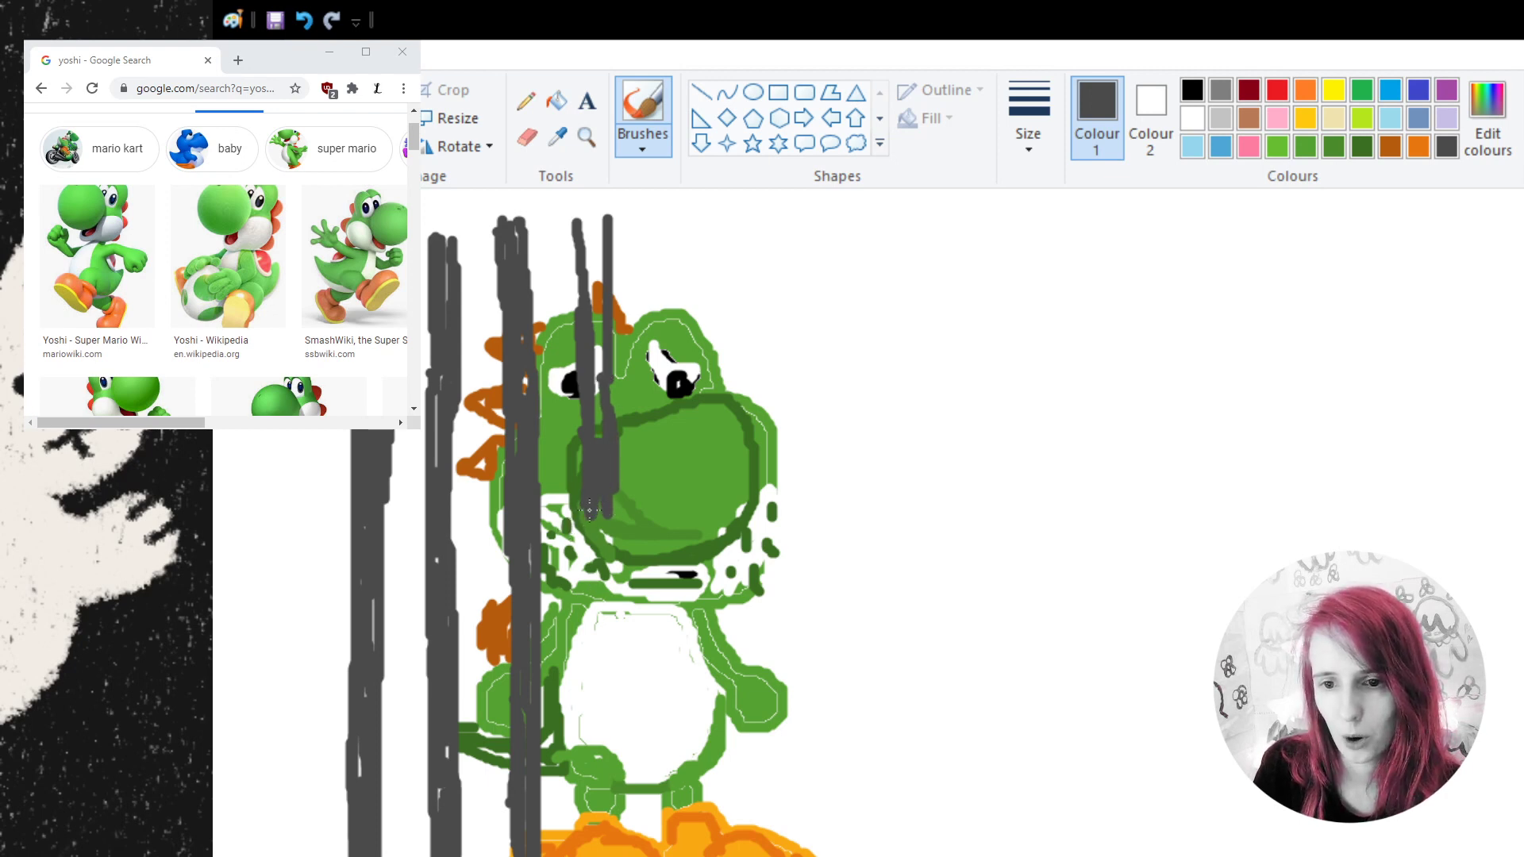
{"action": "left_click_drag", "start_coordinate": [589, 510], "coordinate": [601, 856]}
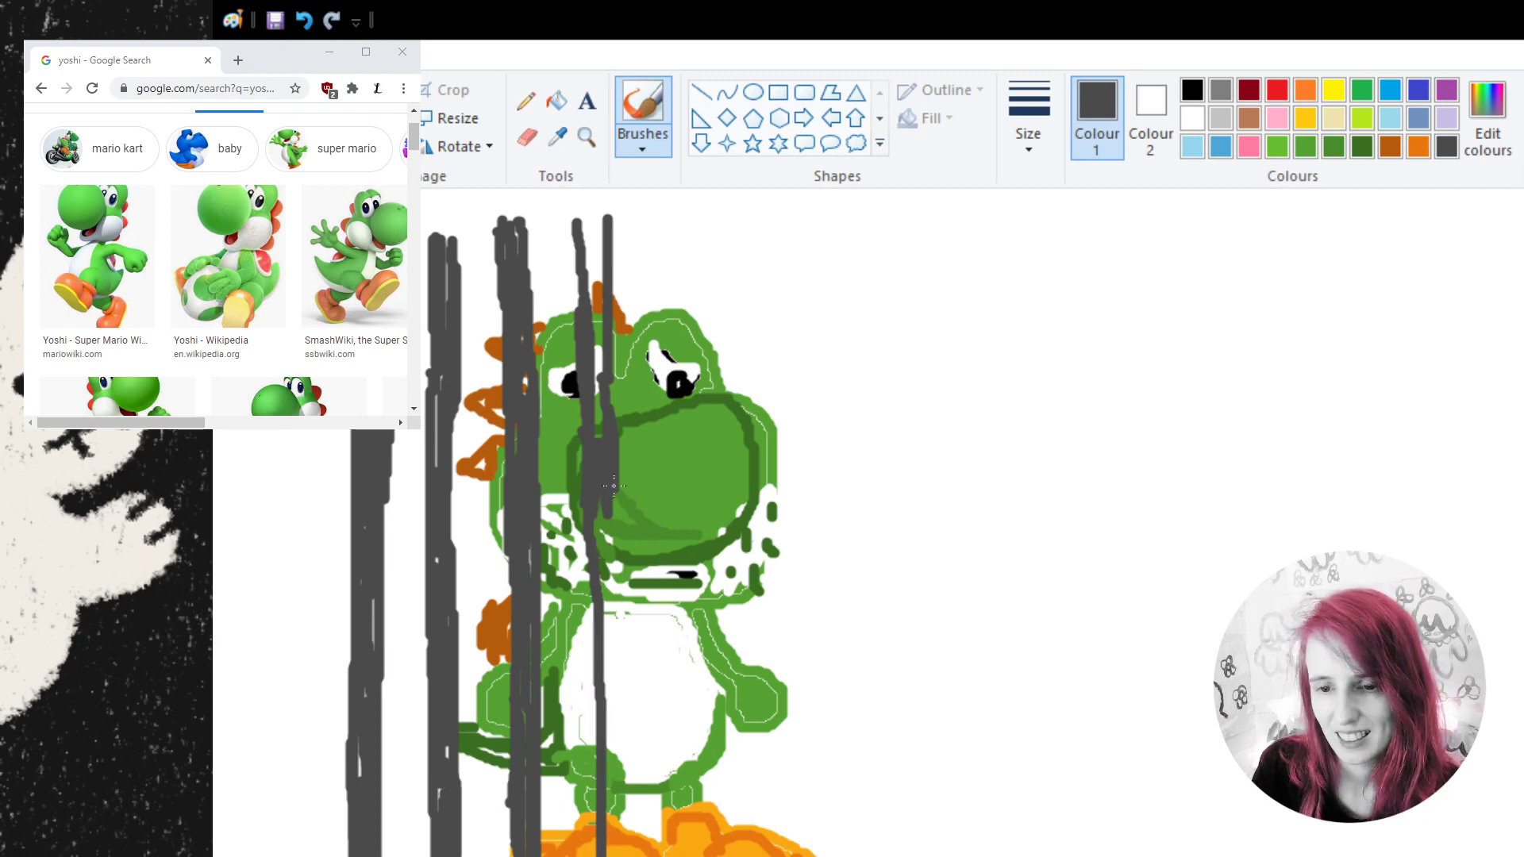
{"action": "left_click_drag", "start_coordinate": [613, 485], "coordinate": [621, 689]}
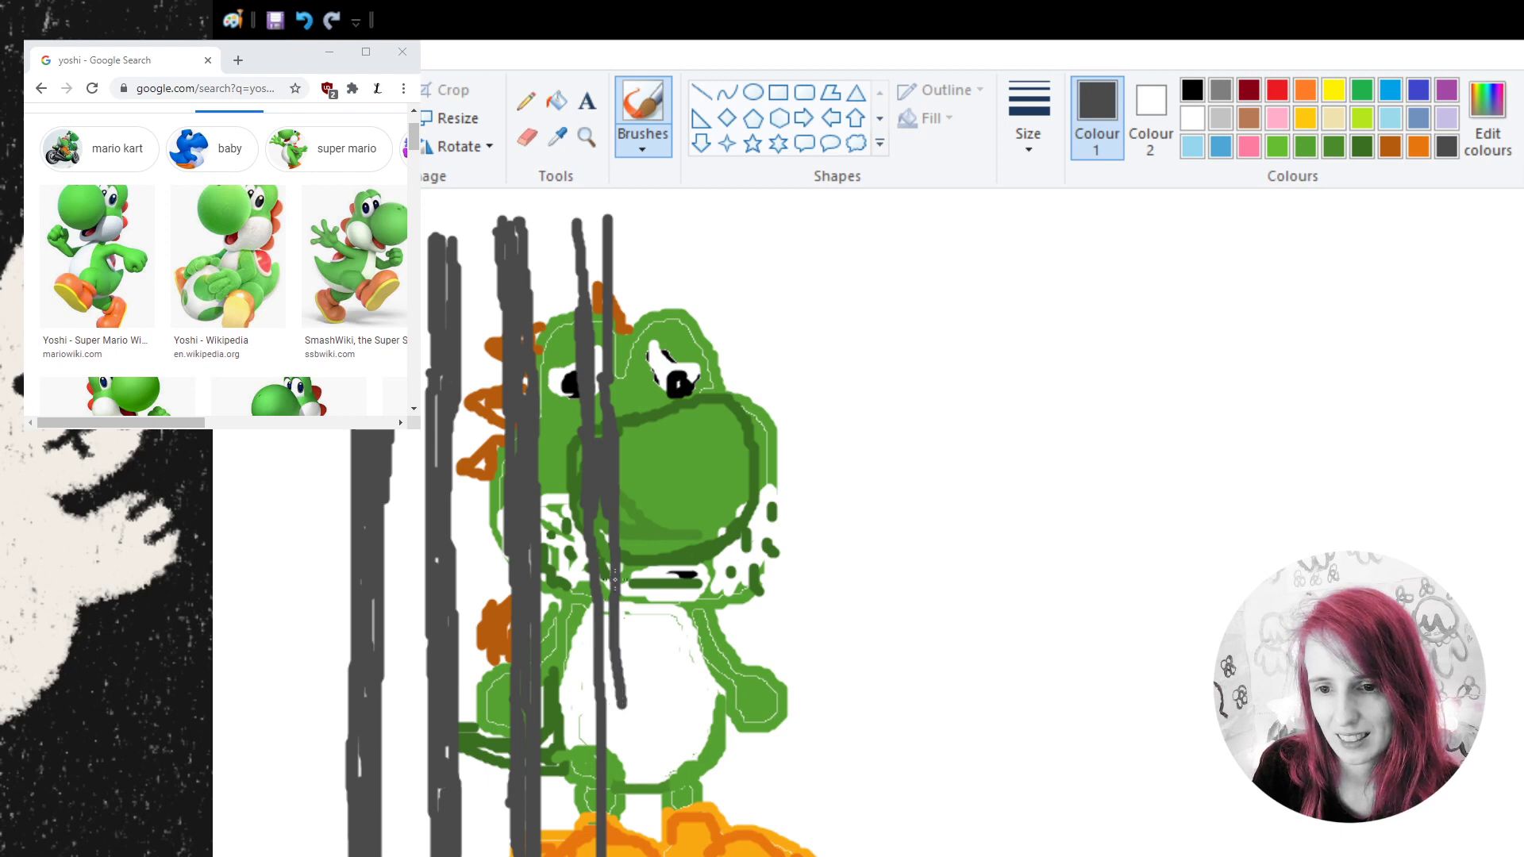
{"action": "left_click_drag", "start_coordinate": [614, 581], "coordinate": [627, 856]}
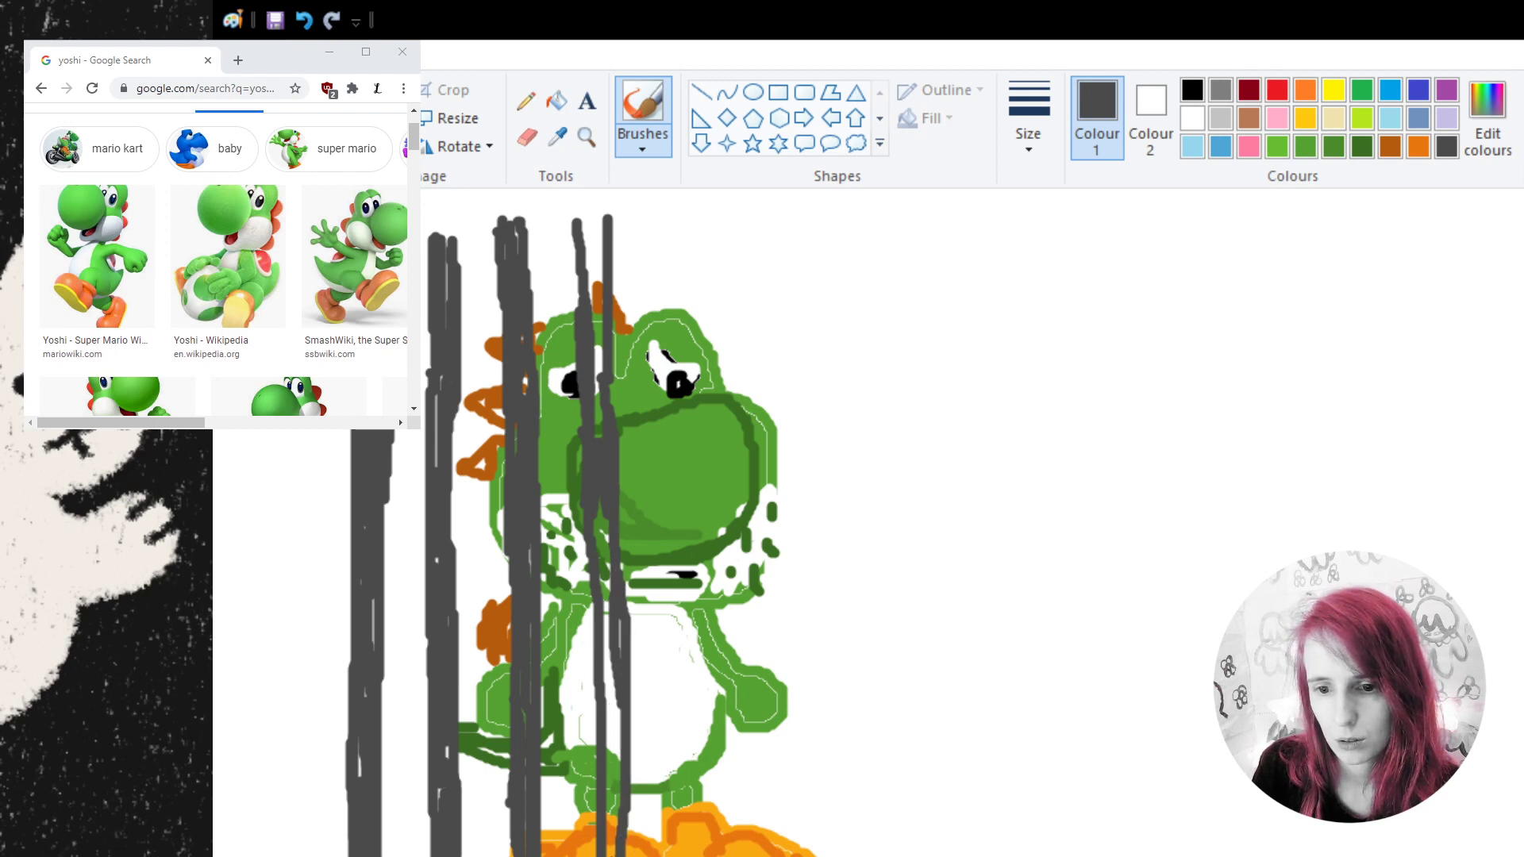
{"action": "left_click_drag", "start_coordinate": [622, 804], "coordinate": [627, 856]}
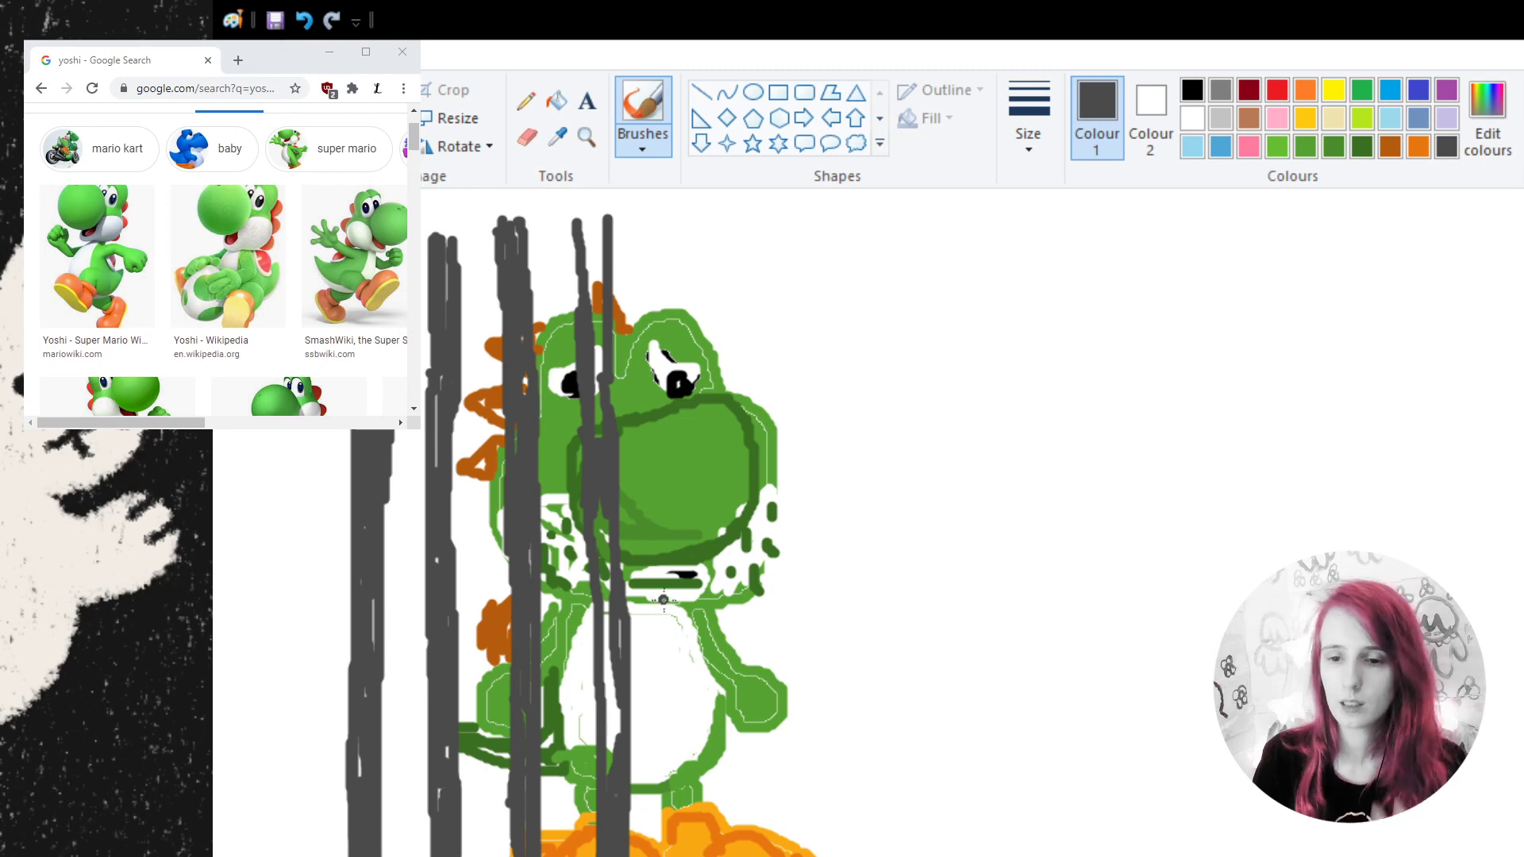
- Fill the inside of the fourth bar with dark grey from the belly up to its upper end above the head
{"action": "mouse_move", "coordinate": [608, 676]}
{"action": "left_mouse_down"}
{"action": "mouse_move", "coordinate": [617, 703]}
{"action": "mouse_move", "coordinate": [604, 516]}
{"action": "mouse_move", "coordinate": [603, 568]}
{"action": "left_mouse_up"}
{"action": "scroll", "coordinate": [602, 659], "scroll_direction": "up", "scroll_amount": 3}
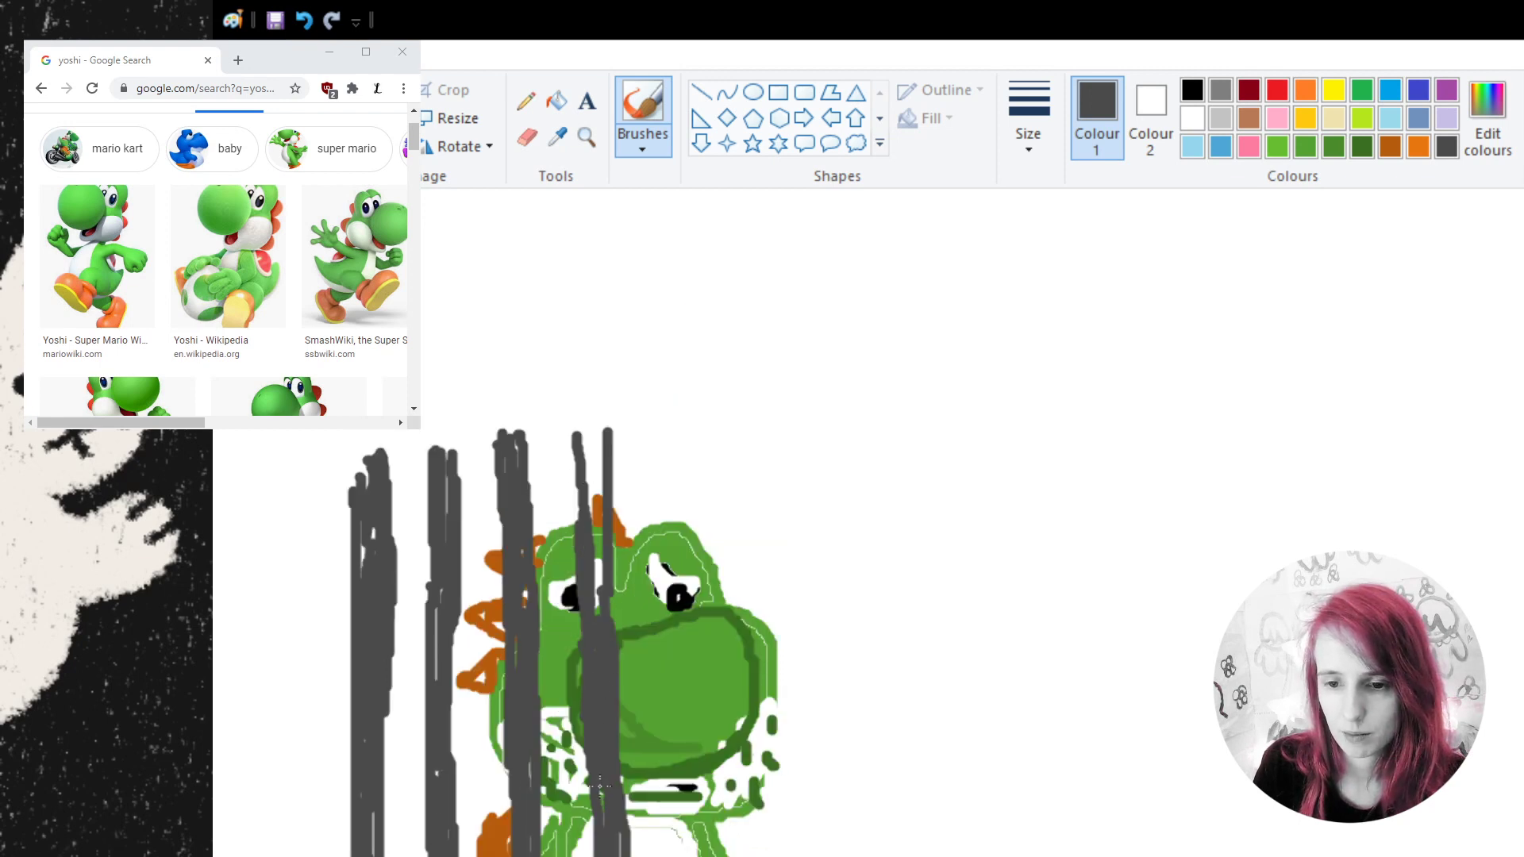
{"action": "mouse_move", "coordinate": [584, 572]}
{"action": "left_mouse_down"}
{"action": "mouse_move", "coordinate": [599, 519]}
{"action": "mouse_move", "coordinate": [595, 565]}
{"action": "left_mouse_up"}
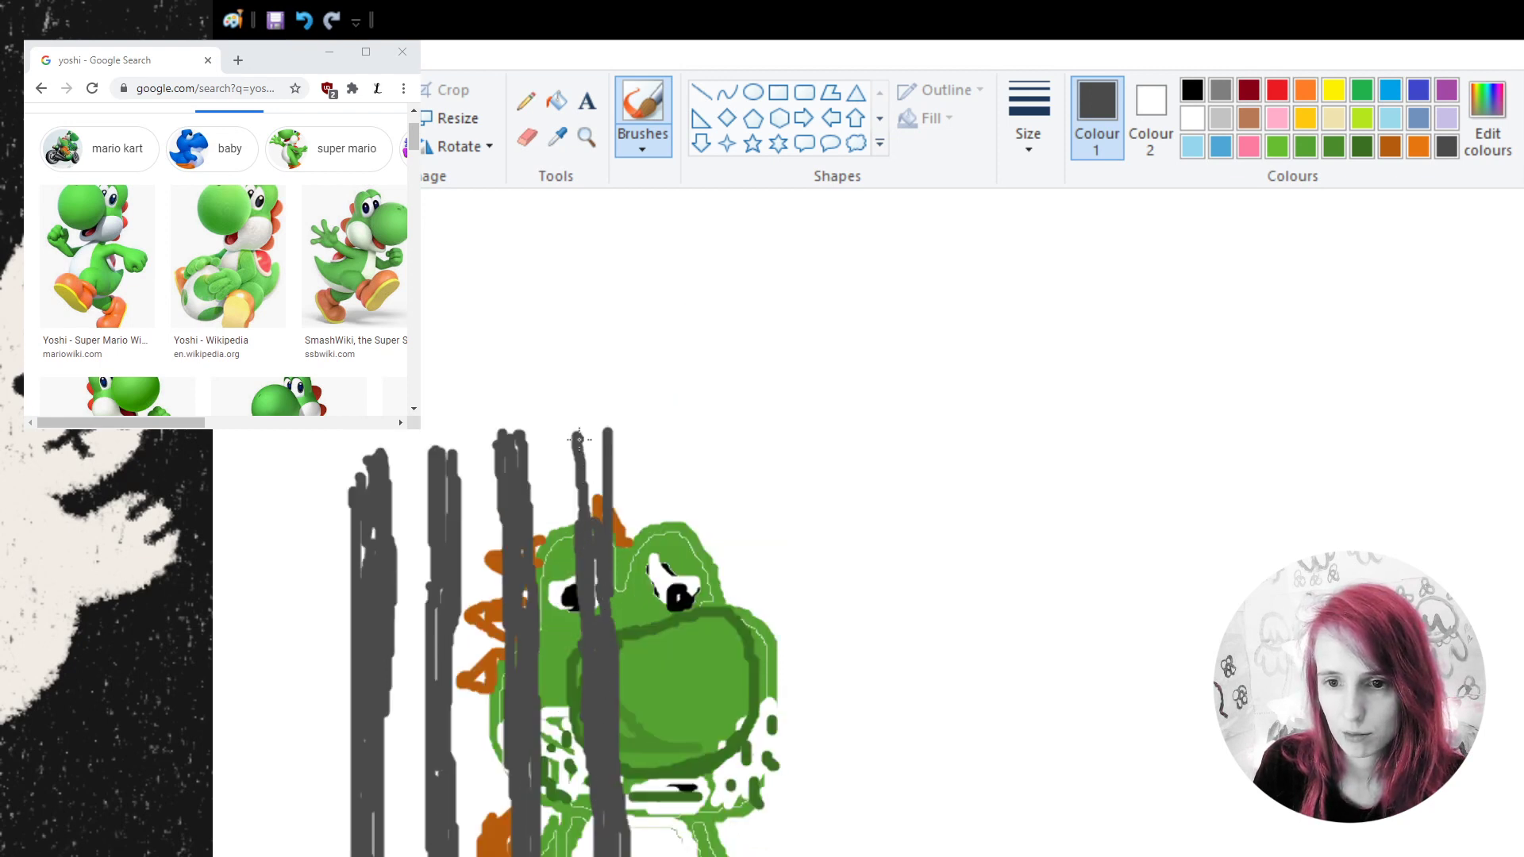
{"action": "mouse_move", "coordinate": [579, 439]}
{"action": "left_mouse_down"}
{"action": "mouse_move", "coordinate": [595, 508]}
{"action": "mouse_move", "coordinate": [592, 461]}
{"action": "left_mouse_up"}
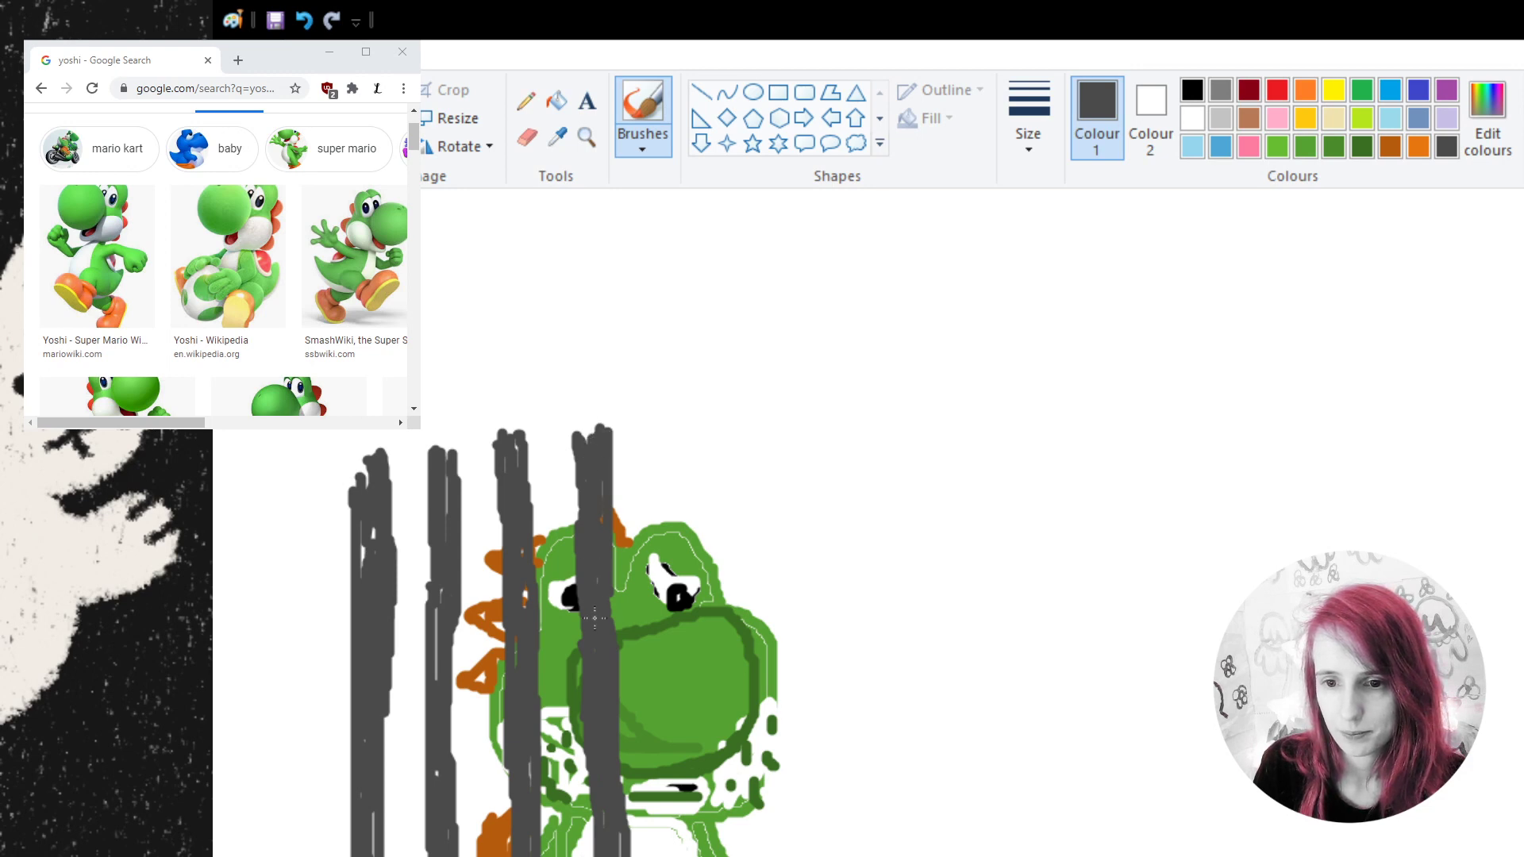
- Draw the first line of a fifth dark grey bar over Yoshi's other eye, nose and belly, undoing and redrawing its lower part
{"action": "scroll", "coordinate": [706, 543], "scroll_direction": "down", "scroll_amount": 5}
{"action": "scroll", "coordinate": [651, 840], "scroll_direction": "up", "scroll_amount": 3}
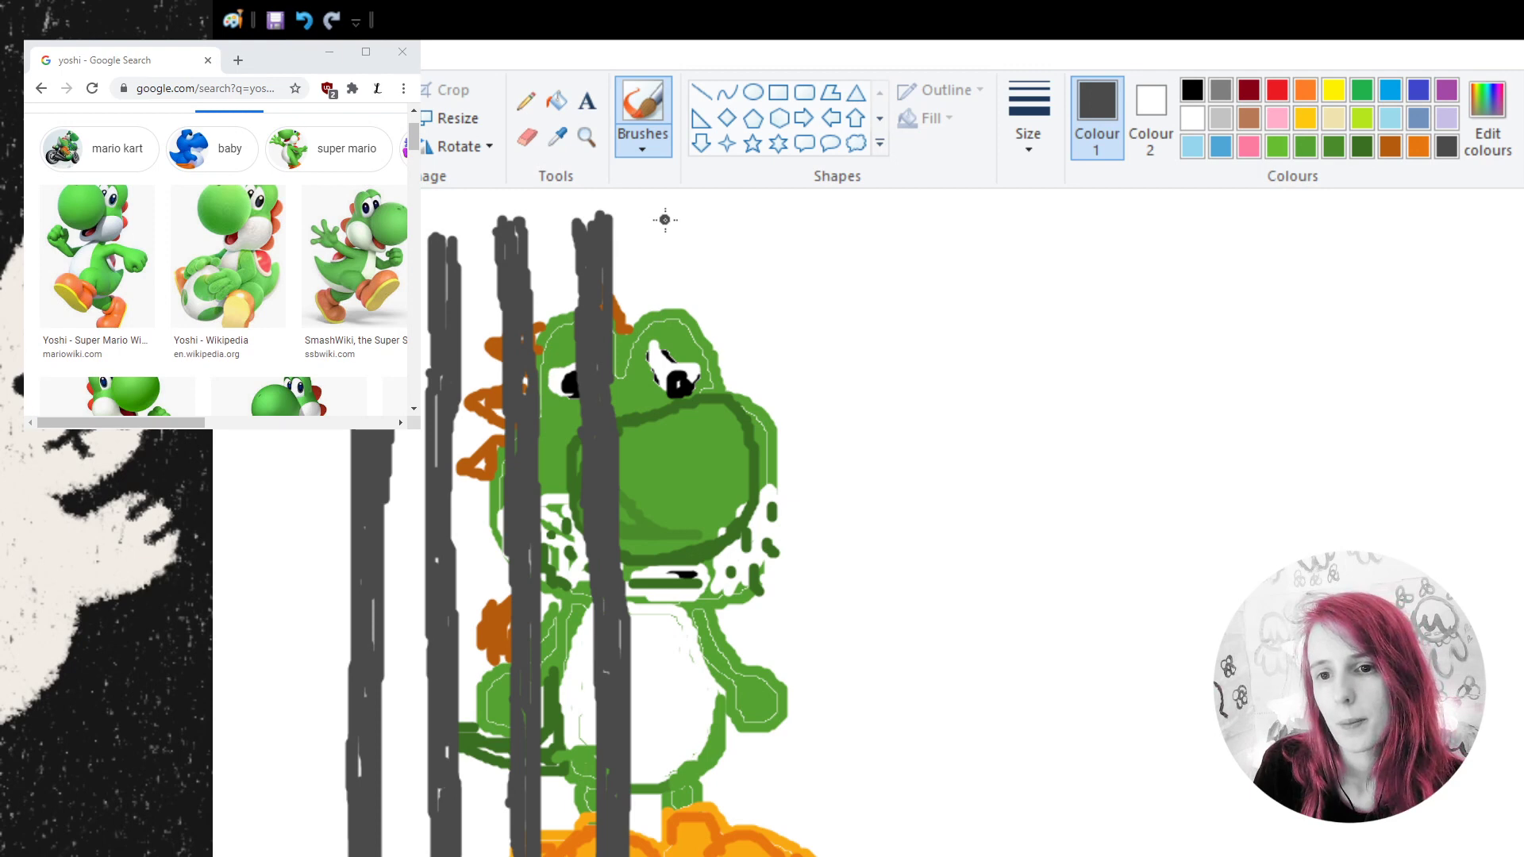
{"action": "left_click_drag", "start_coordinate": [665, 219], "coordinate": [661, 853]}
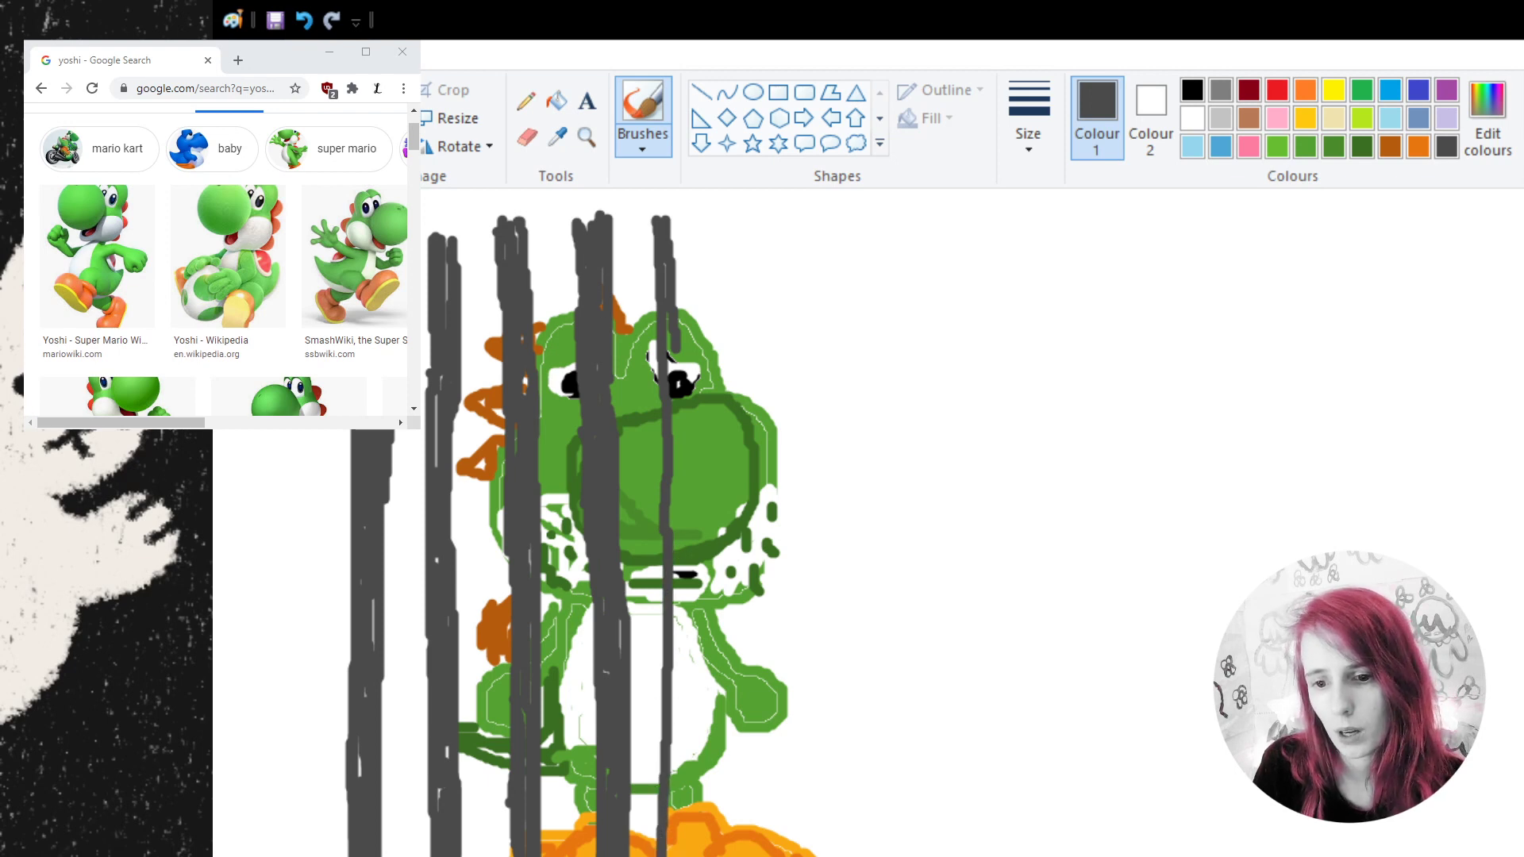
{"action": "left_click", "coordinate": [305, 20]}
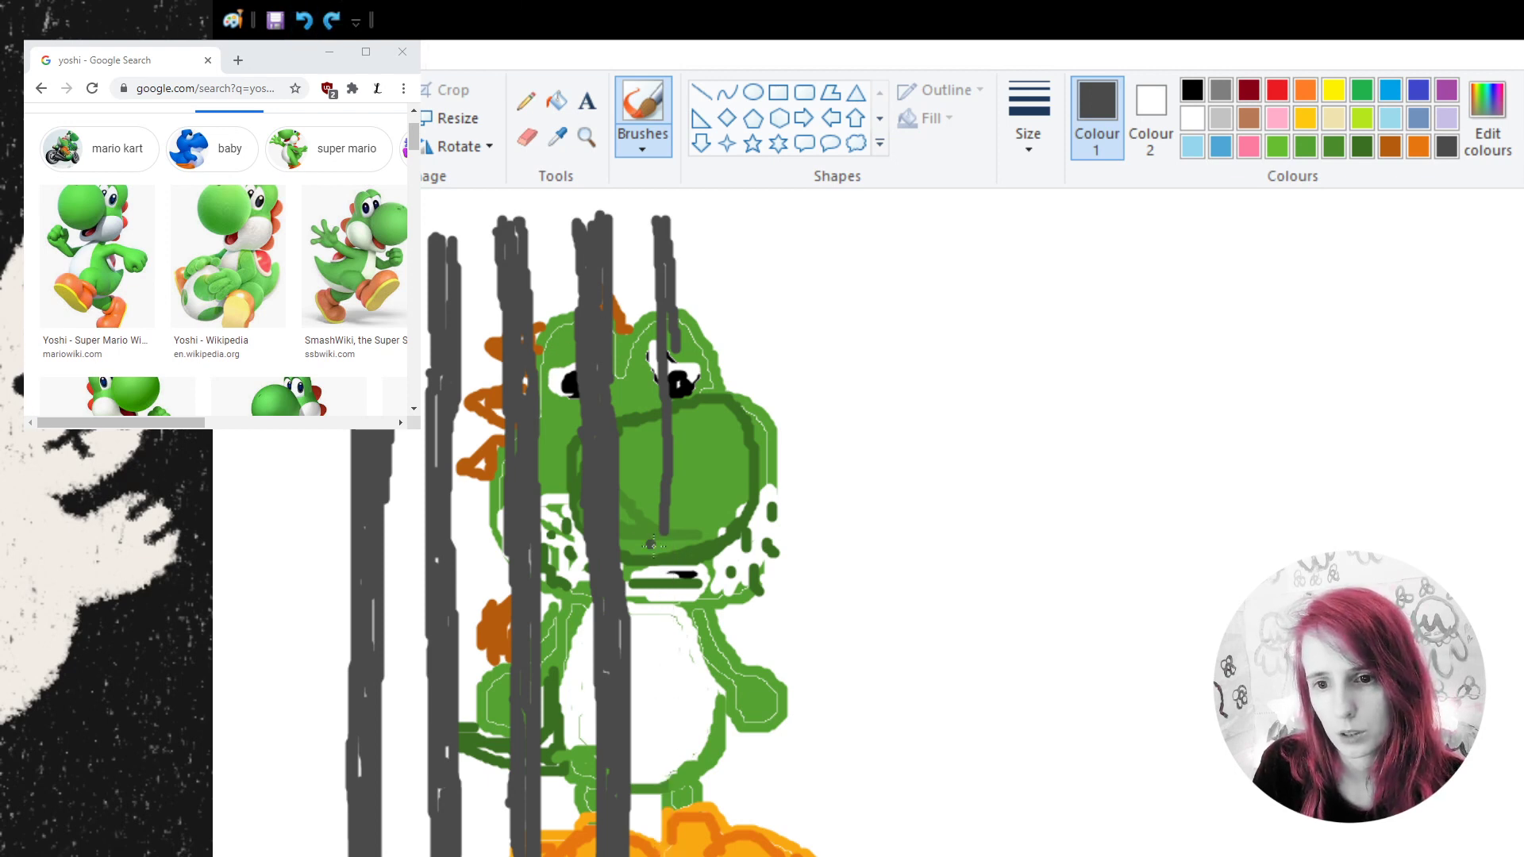
{"action": "left_click_drag", "start_coordinate": [664, 534], "coordinate": [679, 649]}
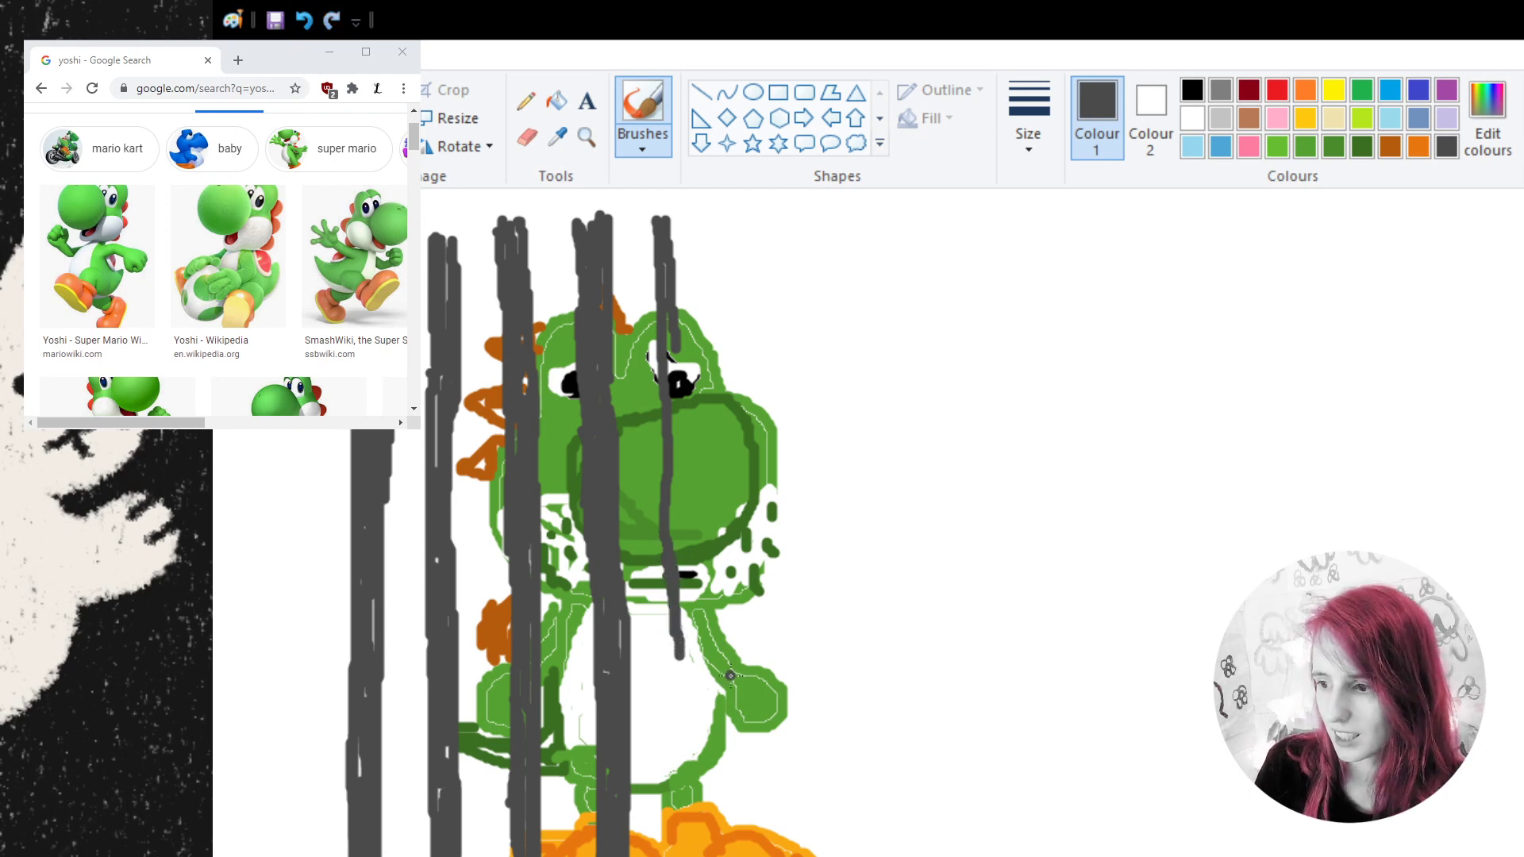
{"action": "left_click_drag", "start_coordinate": [670, 638], "coordinate": [684, 855]}
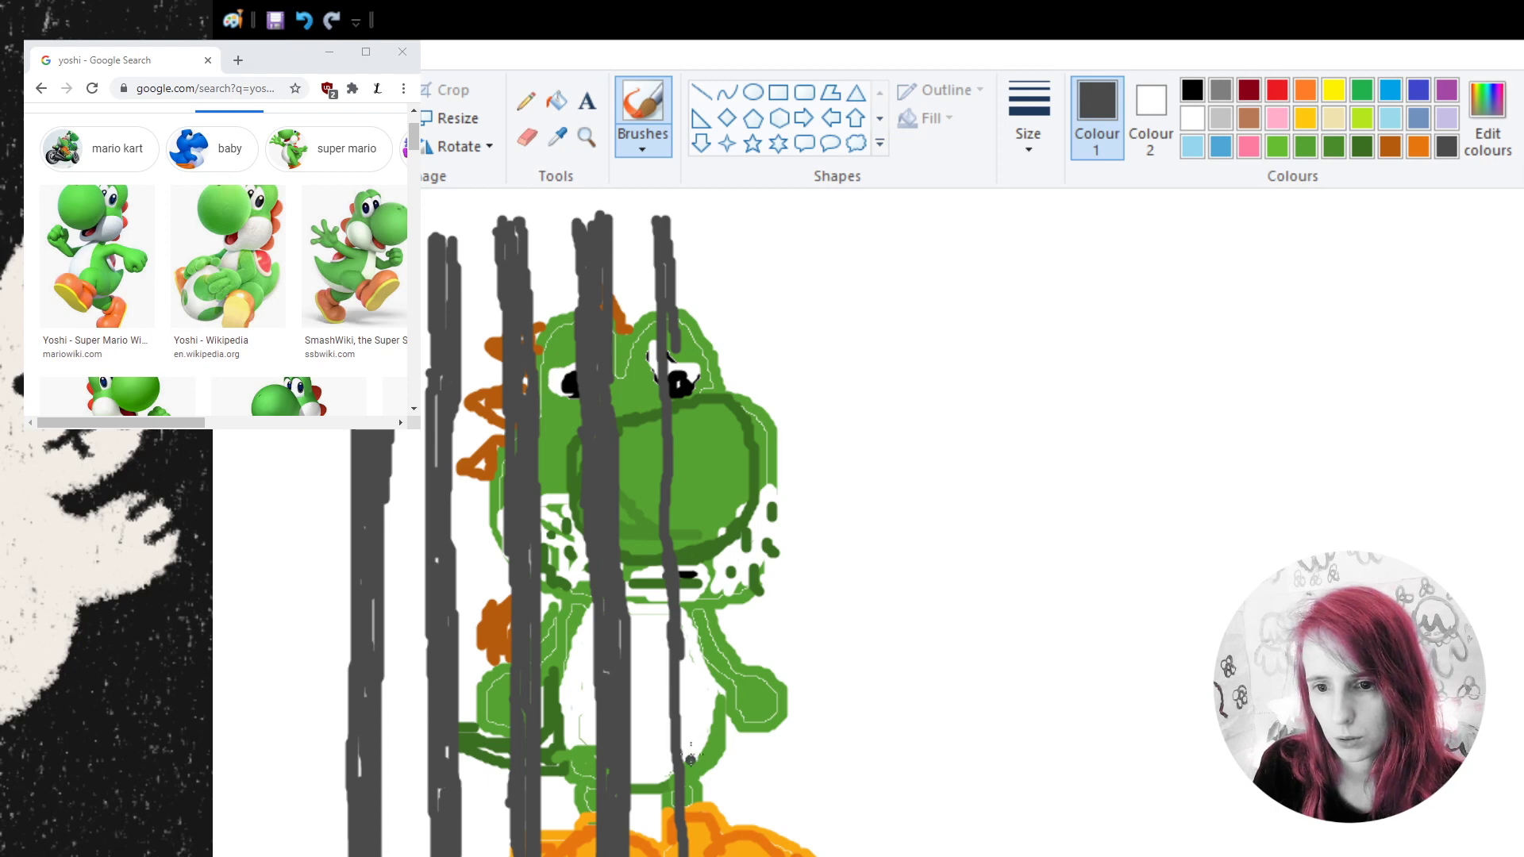
- Thicken the lower part of the fifth bar across the belly and shoe with dark grey, and undo the last strokes
{"action": "left_click_drag", "start_coordinate": [688, 703], "coordinate": [692, 839]}
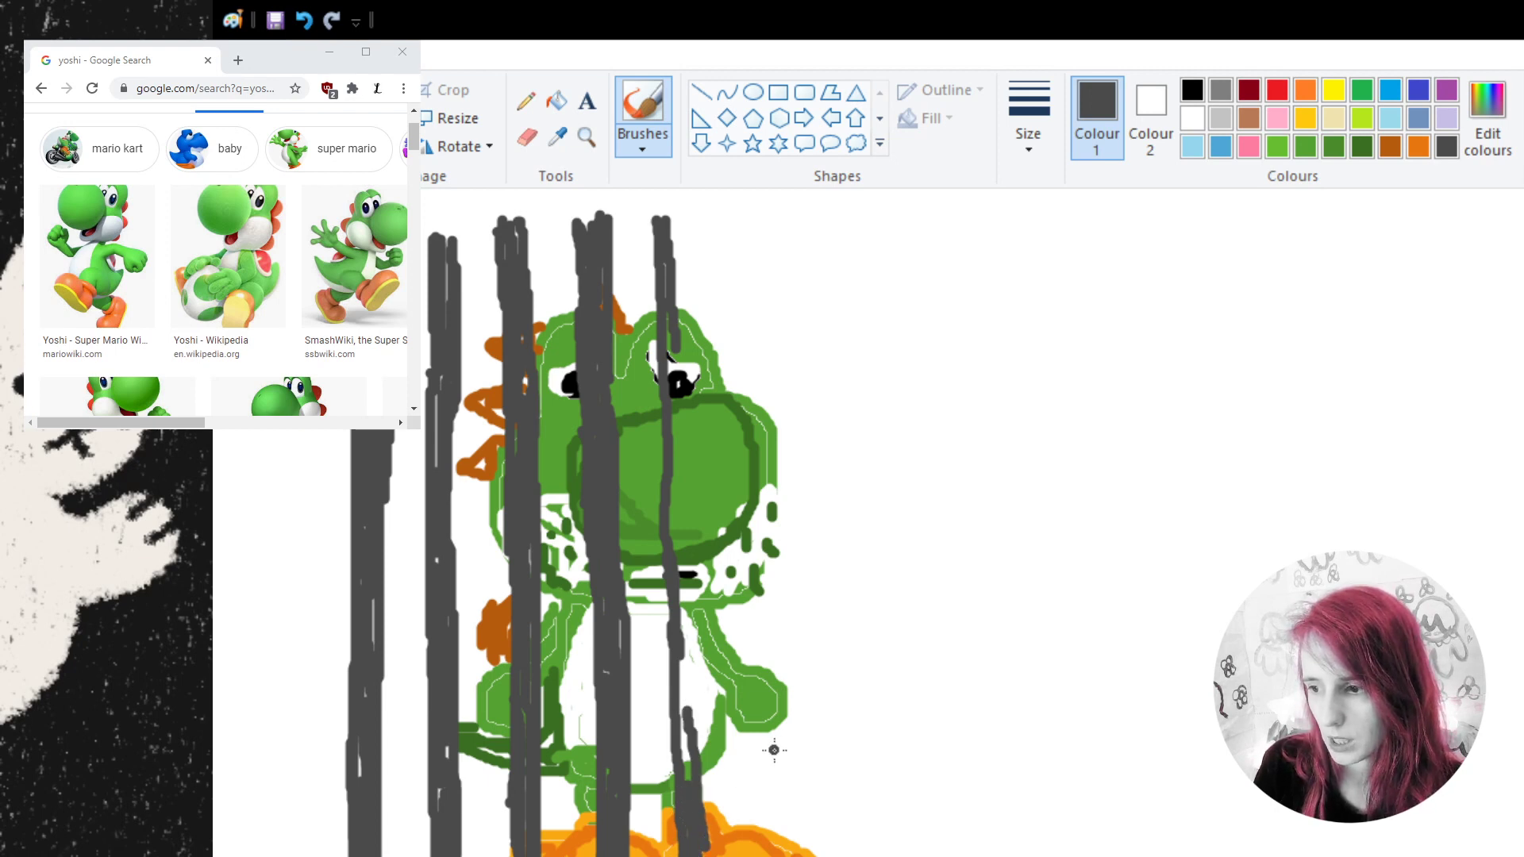
{"action": "left_click_drag", "start_coordinate": [689, 694], "coordinate": [689, 758]}
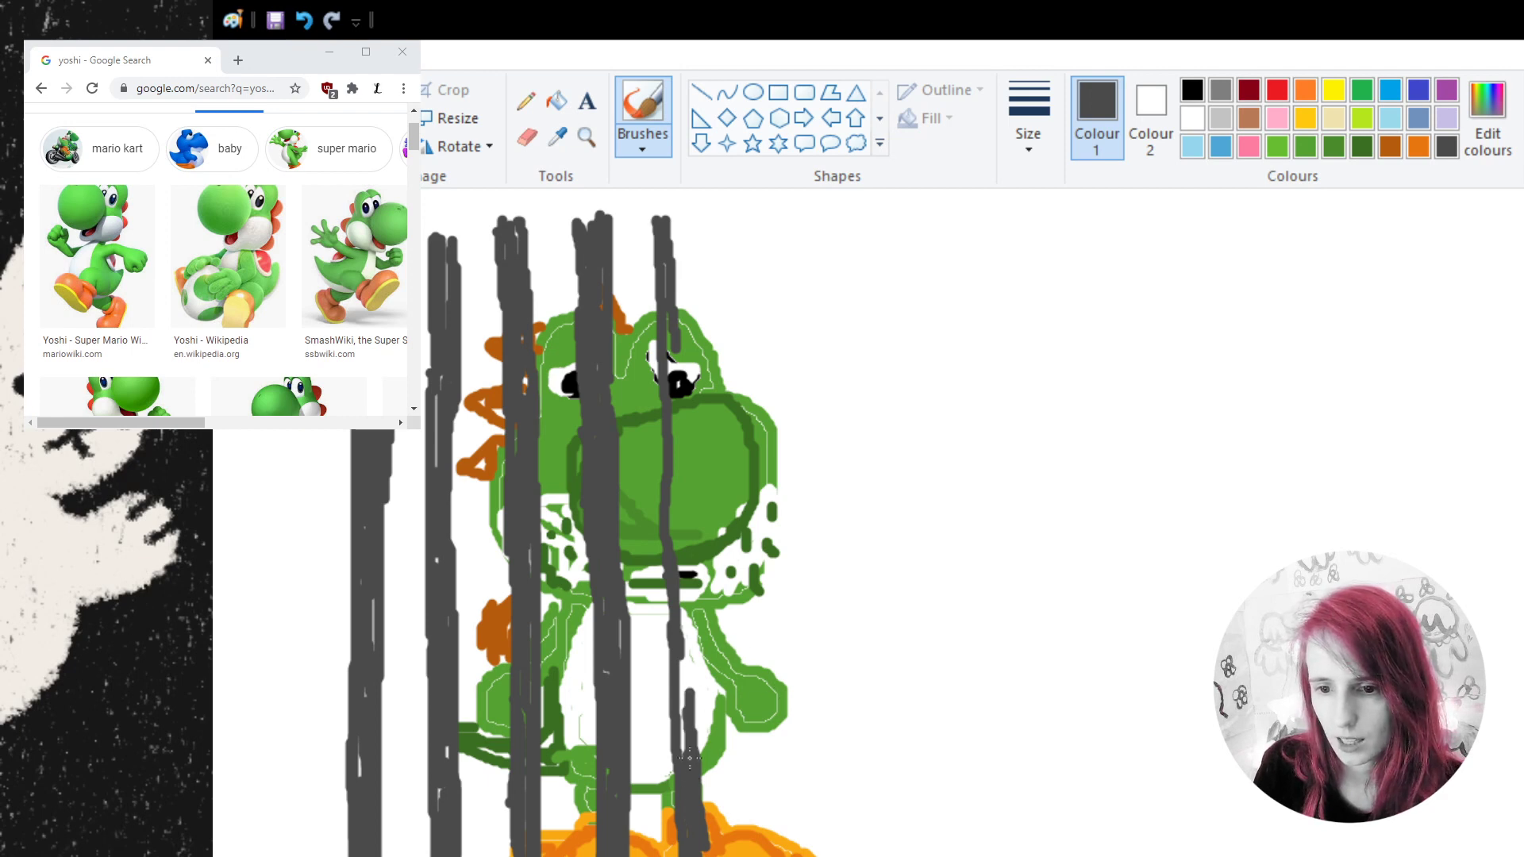
{"action": "mouse_move", "coordinate": [692, 691]}
{"action": "left_mouse_down"}
{"action": "mouse_move", "coordinate": [692, 638]}
{"action": "mouse_move", "coordinate": [682, 738]}
{"action": "mouse_move", "coordinate": [702, 659]}
{"action": "mouse_move", "coordinate": [705, 690]}
{"action": "left_mouse_up"}
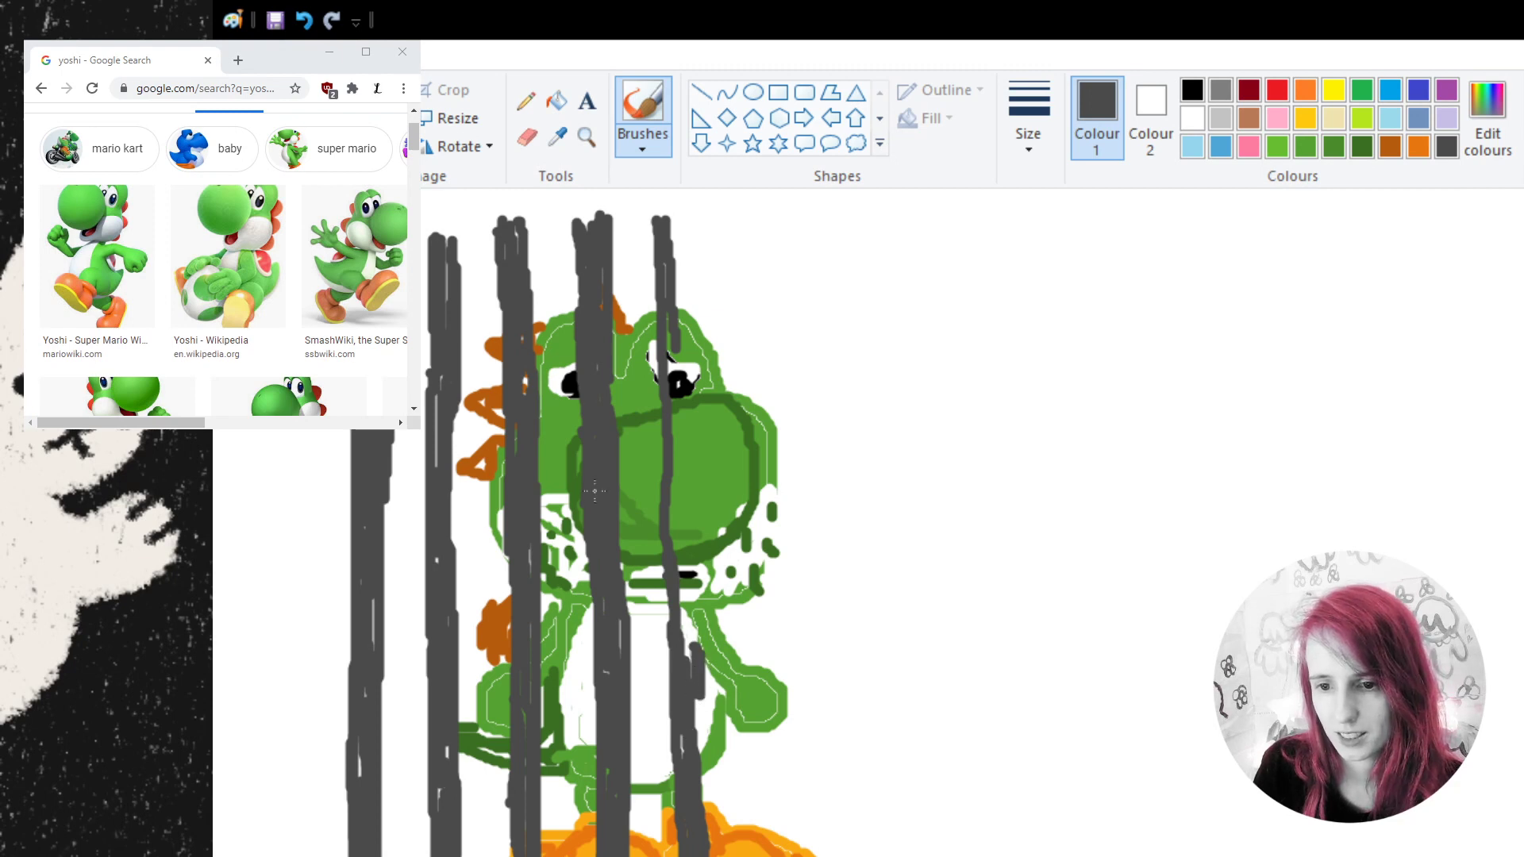
{"action": "left_click", "coordinate": [304, 20]}
{"action": "left_click", "coordinate": [304, 20]}
{"action": "left_click", "coordinate": [304, 20]}
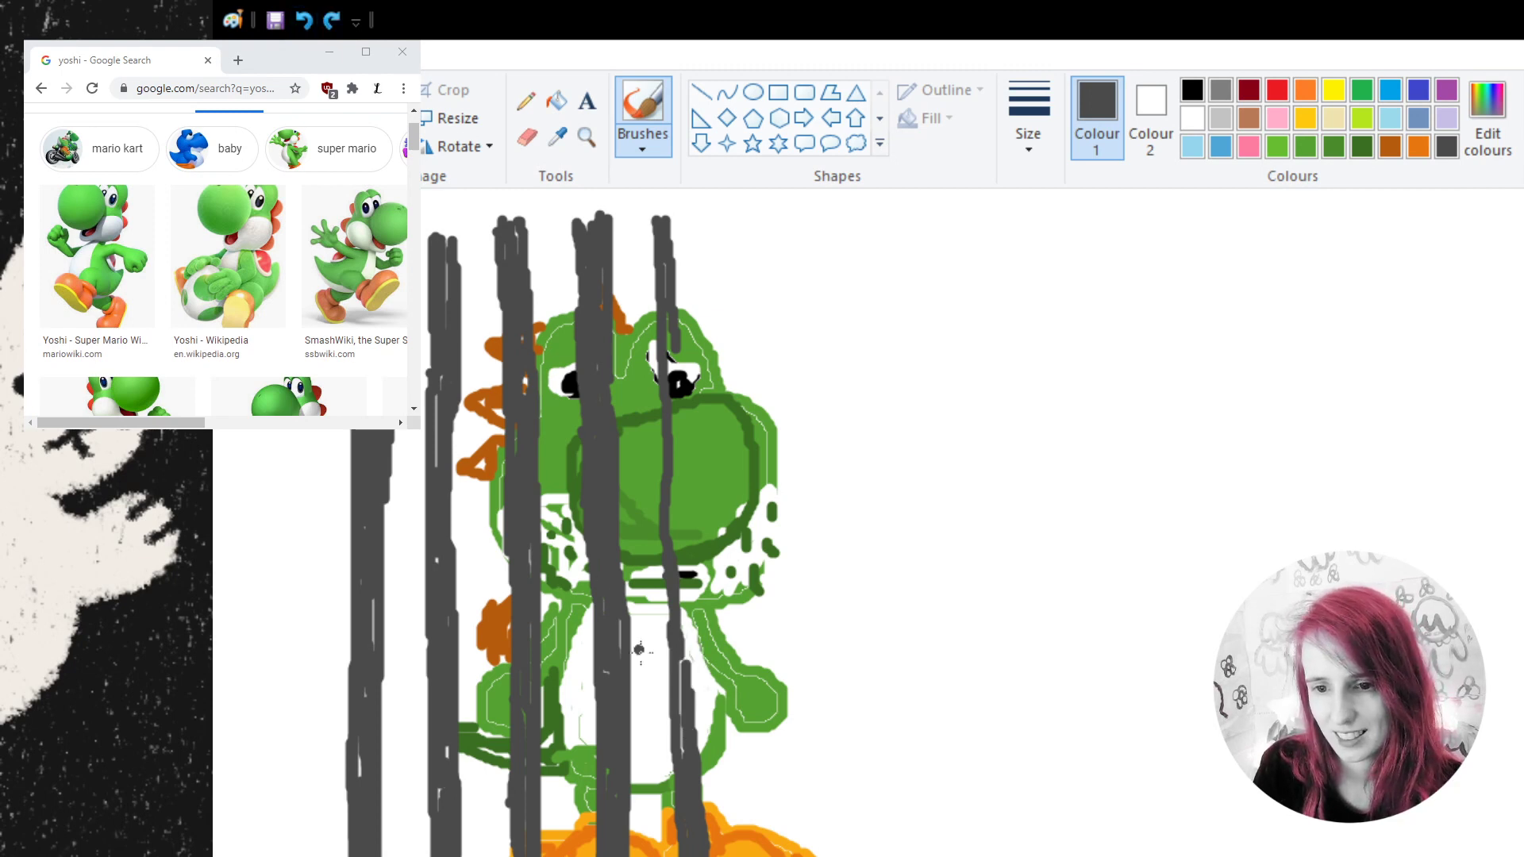
- Thicken the fifth dark grey bar from Yoshi's belly over his nose and eye up to its upper end, undoing stray strokes
{"action": "mouse_move", "coordinate": [694, 647]}
{"action": "left_mouse_down"}
{"action": "mouse_move", "coordinate": [693, 627]}
{"action": "mouse_move", "coordinate": [699, 698]}
{"action": "left_mouse_up"}
{"action": "key", "text": "ctrl+z"}
{"action": "left_click_drag", "start_coordinate": [684, 603], "coordinate": [683, 666]}
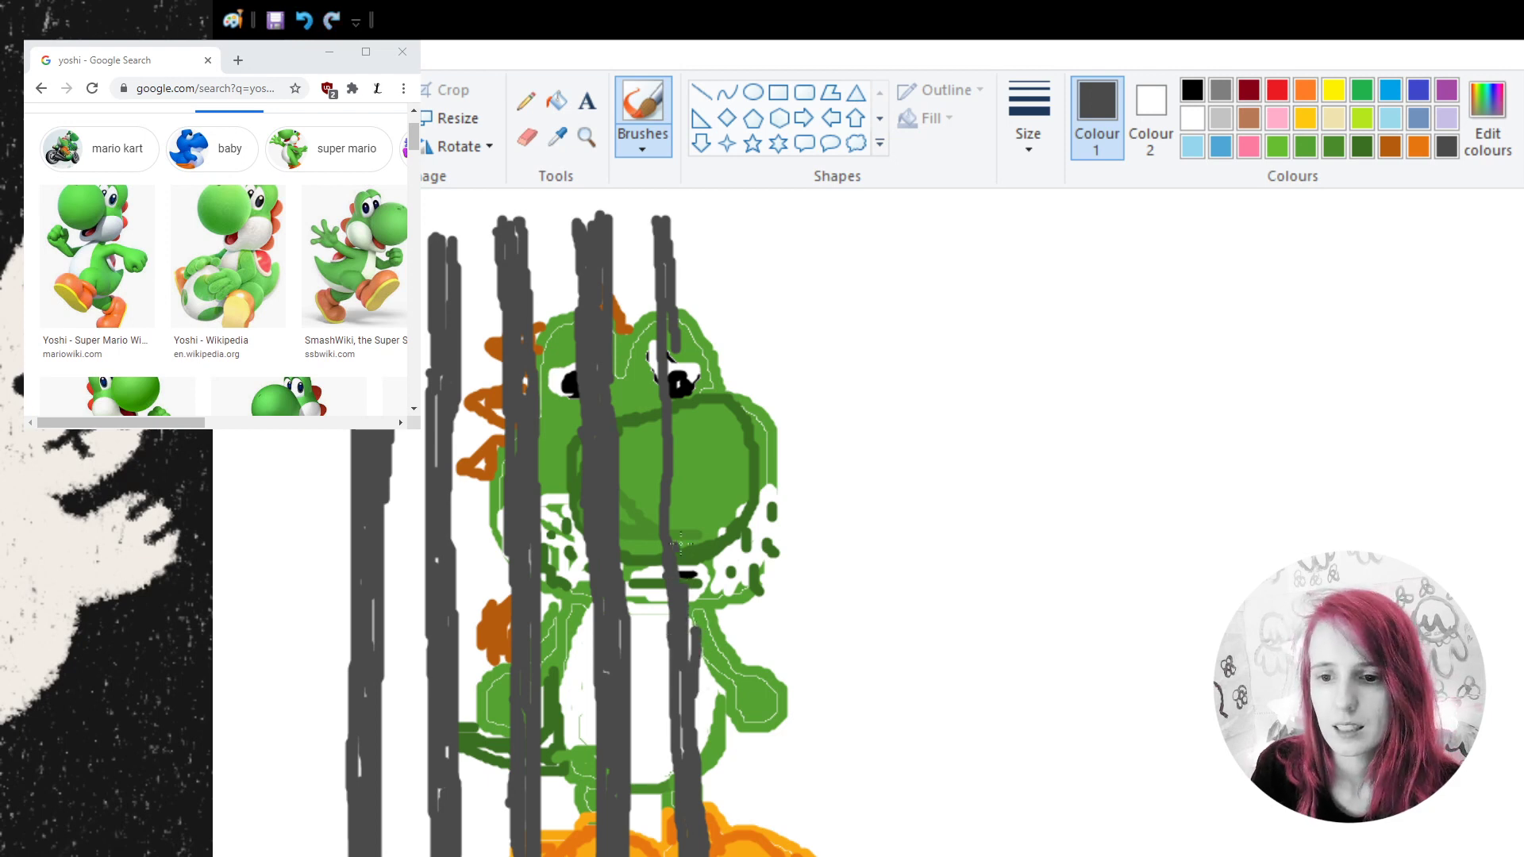
{"action": "mouse_move", "coordinate": [671, 505]}
{"action": "left_mouse_down"}
{"action": "mouse_move", "coordinate": [687, 607]}
{"action": "mouse_move", "coordinate": [678, 437]}
{"action": "mouse_move", "coordinate": [672, 498]}
{"action": "left_mouse_up"}
{"action": "mouse_move", "coordinate": [653, 420]}
{"action": "left_mouse_down"}
{"action": "mouse_move", "coordinate": [675, 353]}
{"action": "mouse_move", "coordinate": [680, 464]}
{"action": "left_mouse_up"}
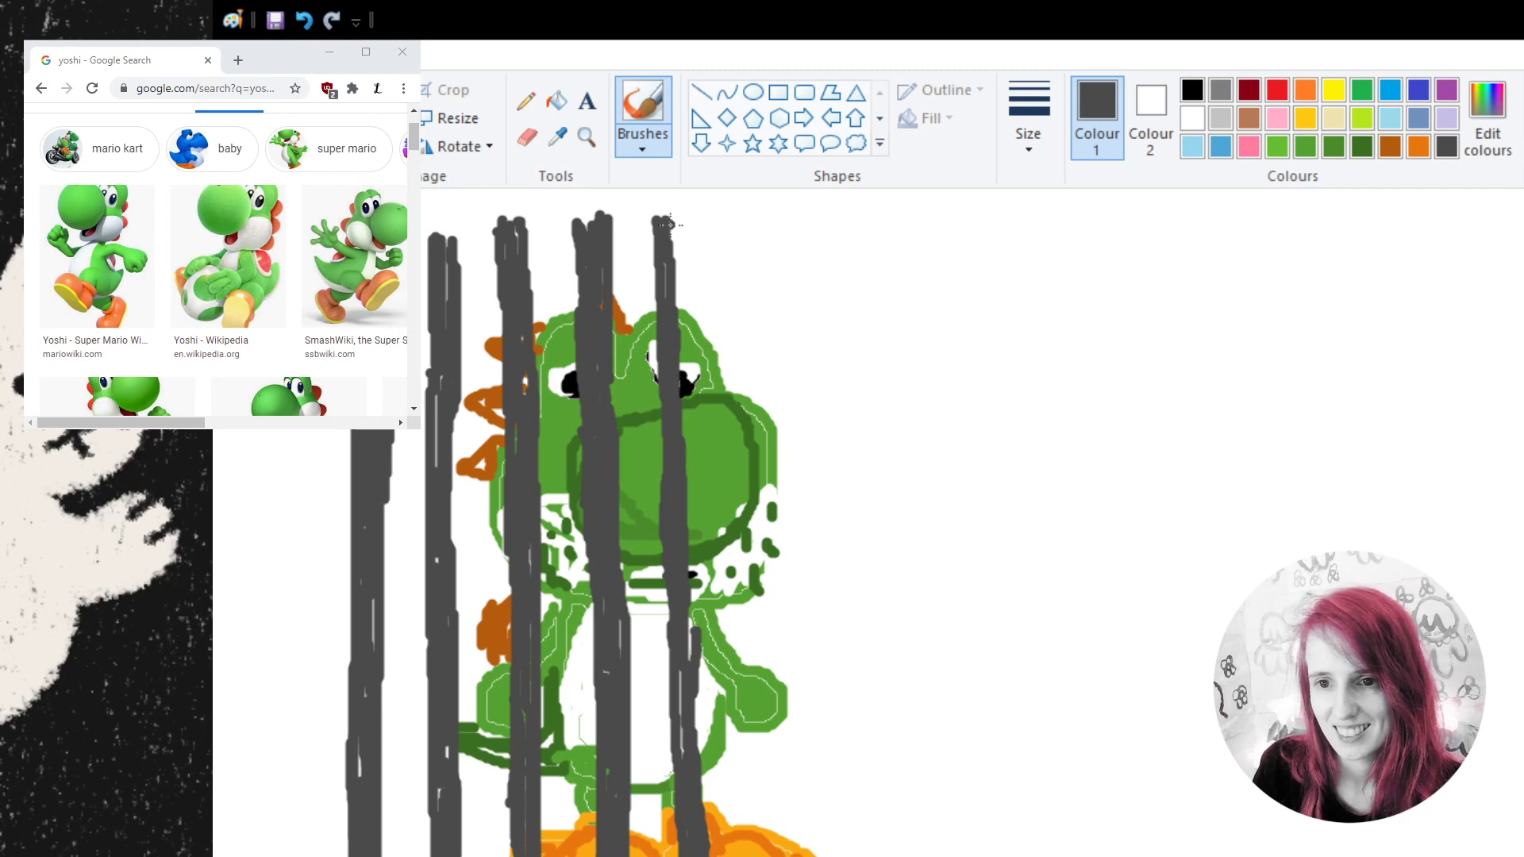
{"action": "left_click_drag", "start_coordinate": [669, 225], "coordinate": [677, 326]}
{"action": "key", "text": "ctrl+z"}
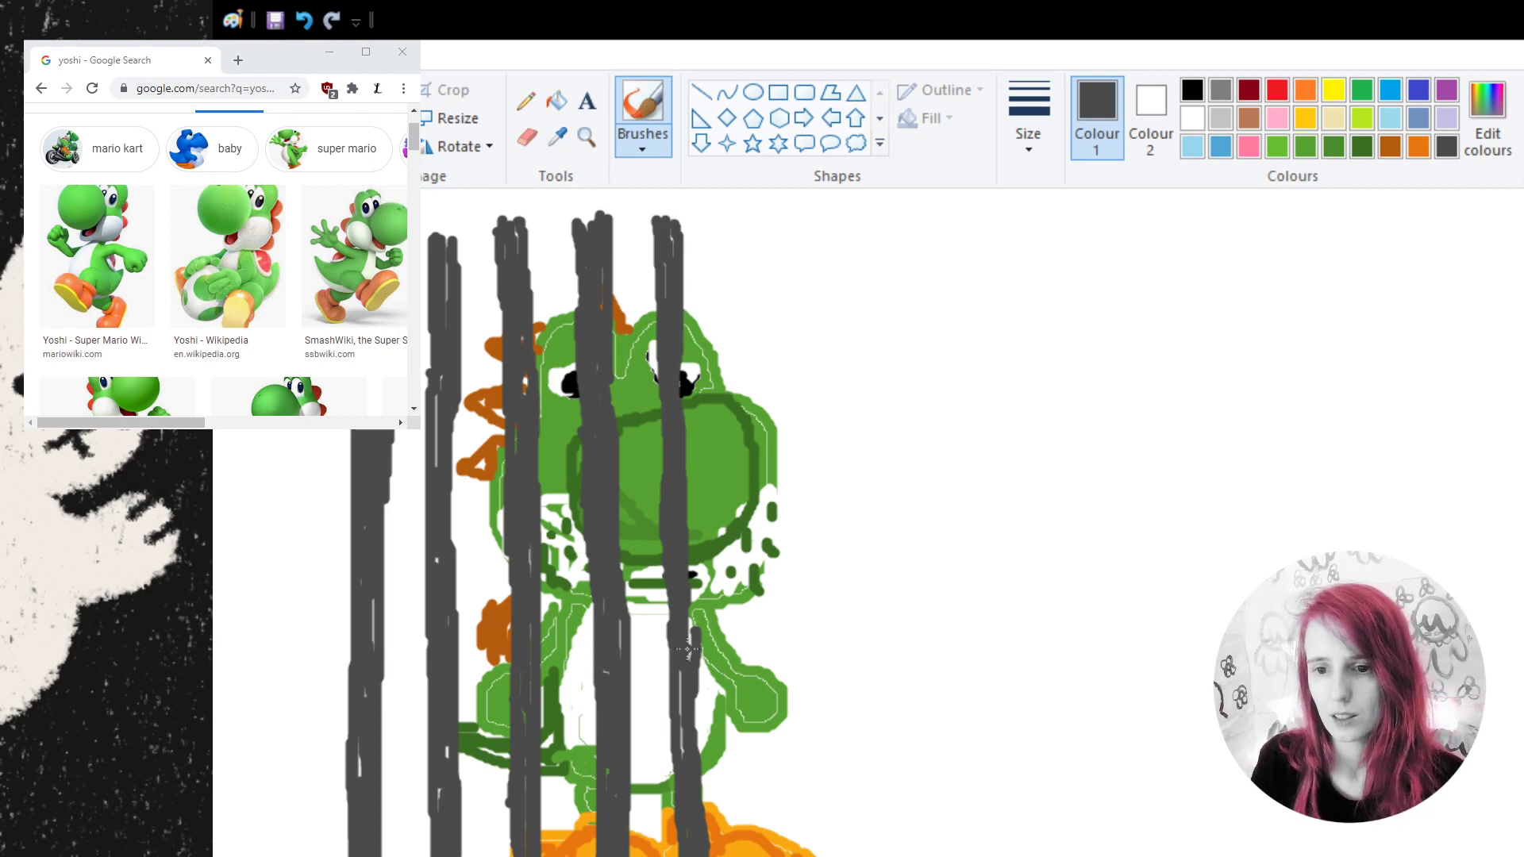
{"action": "scroll", "coordinate": [801, 310], "scroll_direction": "down", "scroll_amount": 3}
{"action": "scroll", "coordinate": [898, 416], "scroll_direction": "up", "scroll_amount": 3}
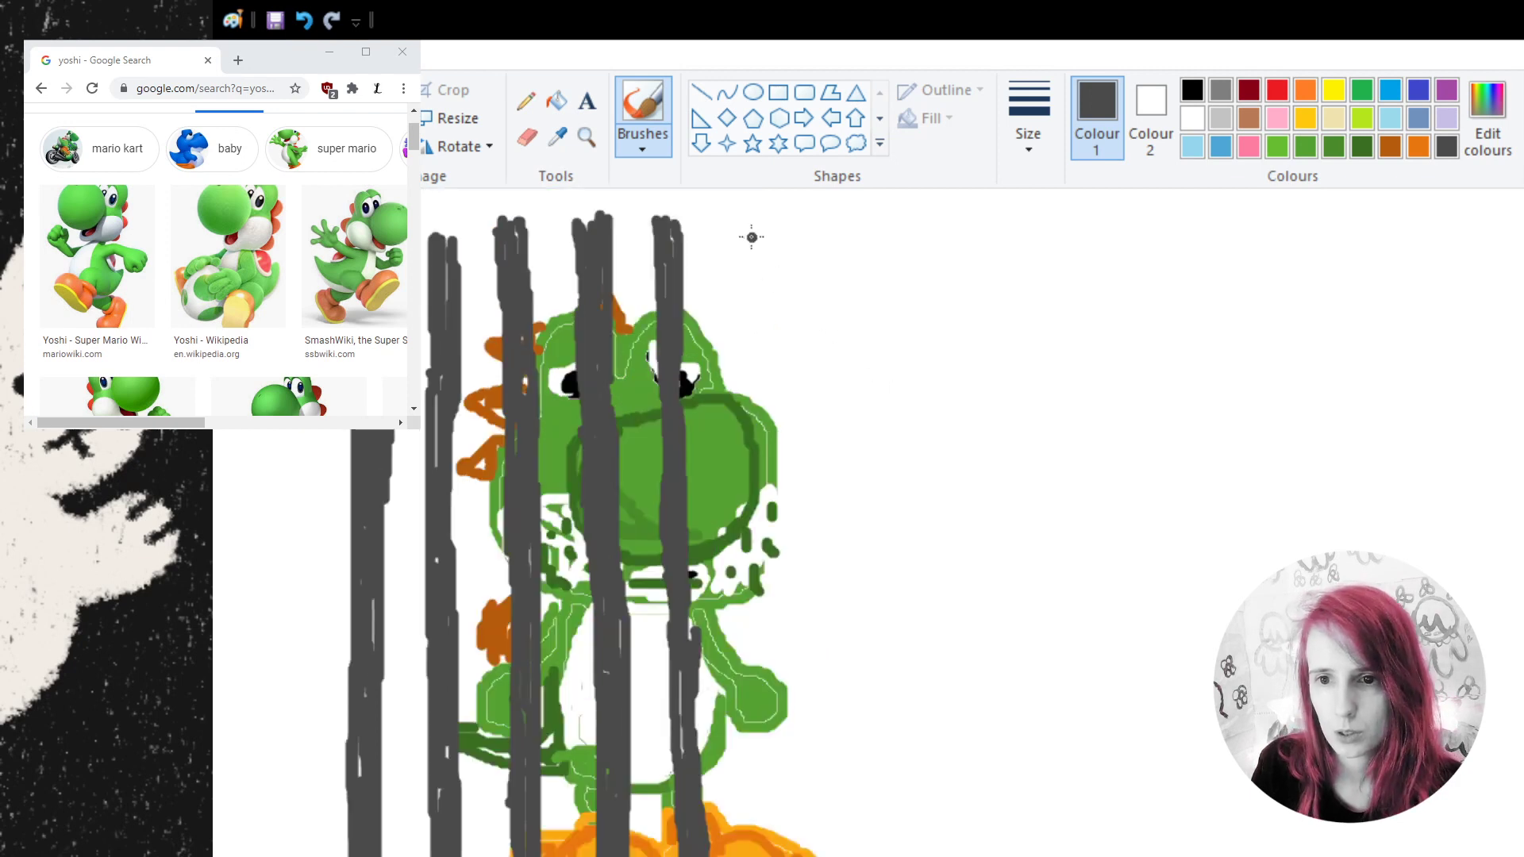
- Draw the first long line of a sixth dark grey bar over the side of Yoshi's nose and arm, and widen it beside the shoe
{"action": "mouse_move", "coordinate": [723, 235]}
{"action": "left_mouse_down"}
{"action": "mouse_move", "coordinate": [741, 691]}
{"action": "mouse_move", "coordinate": [726, 758]}
{"action": "mouse_move", "coordinate": [747, 753]}
{"action": "mouse_move", "coordinate": [754, 854]}
{"action": "left_mouse_up"}
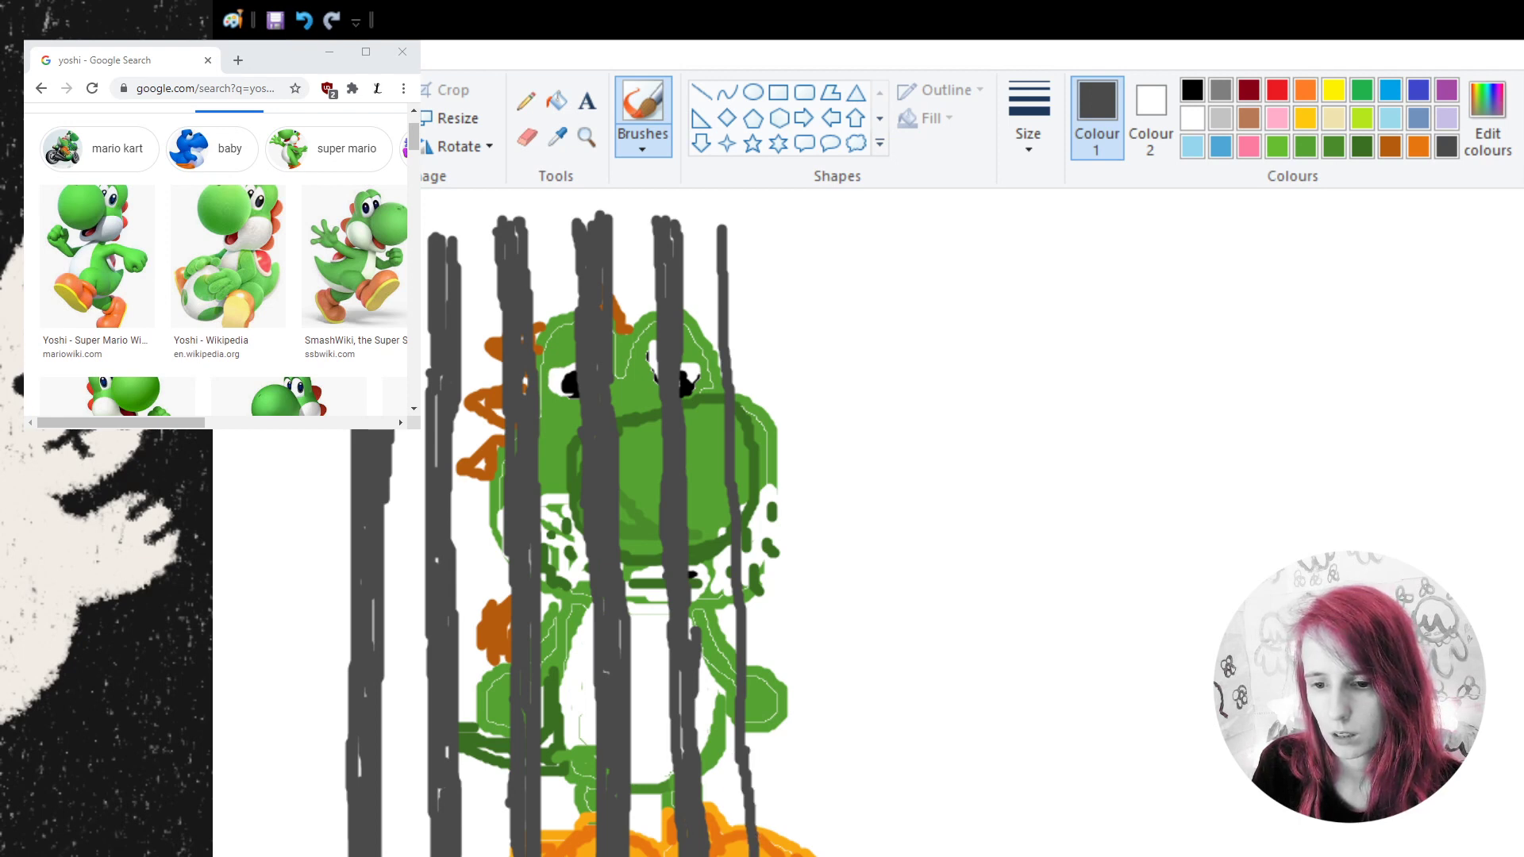
{"action": "mouse_move", "coordinate": [766, 855]}
{"action": "left_mouse_down"}
{"action": "mouse_move", "coordinate": [766, 778]}
{"action": "mouse_move", "coordinate": [765, 820]}
{"action": "left_mouse_up"}
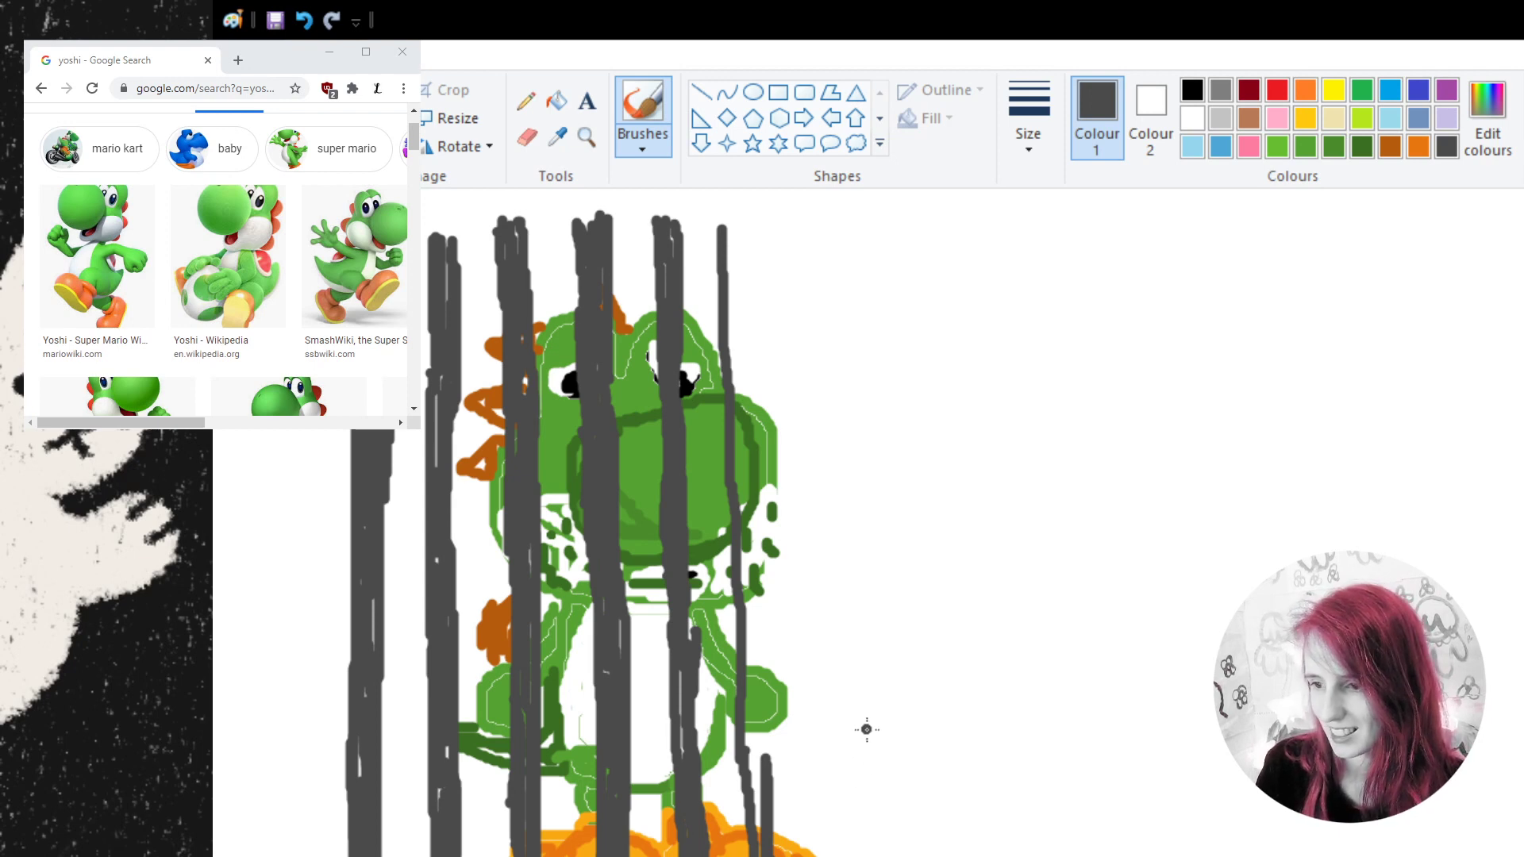
{"action": "left_click_drag", "start_coordinate": [754, 728], "coordinate": [759, 774]}
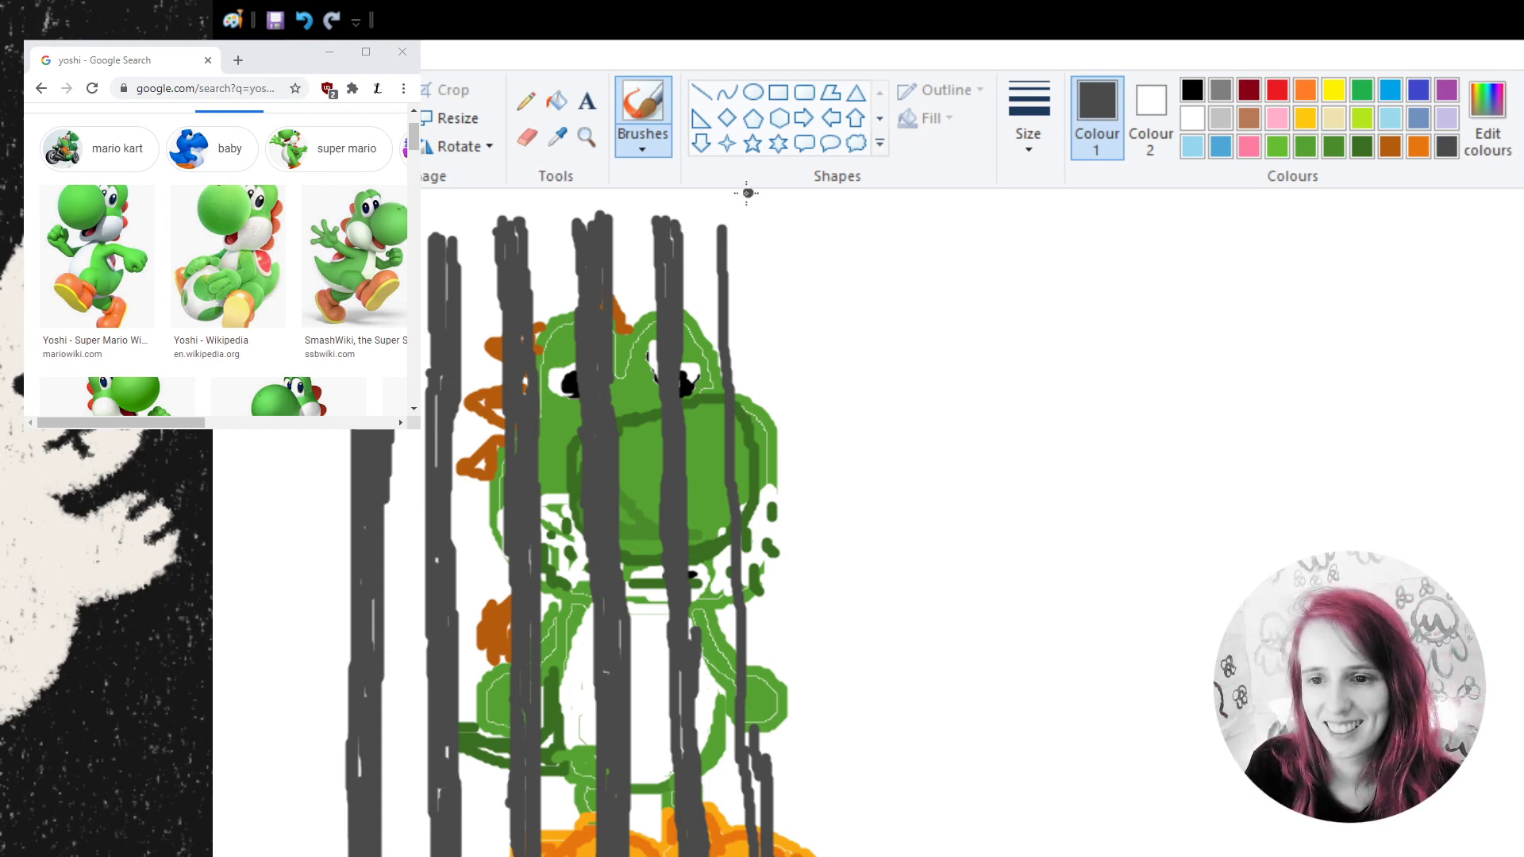
- Fill the sixth bar to full width with dark grey from its upper end down to the shoe, undoing the strokes that stray outward
{"action": "mouse_move", "coordinate": [741, 221]}
{"action": "left_mouse_down"}
{"action": "mouse_move", "coordinate": [753, 361]}
{"action": "mouse_move", "coordinate": [734, 397]}
{"action": "mouse_move", "coordinate": [758, 476]}
{"action": "left_mouse_up"}
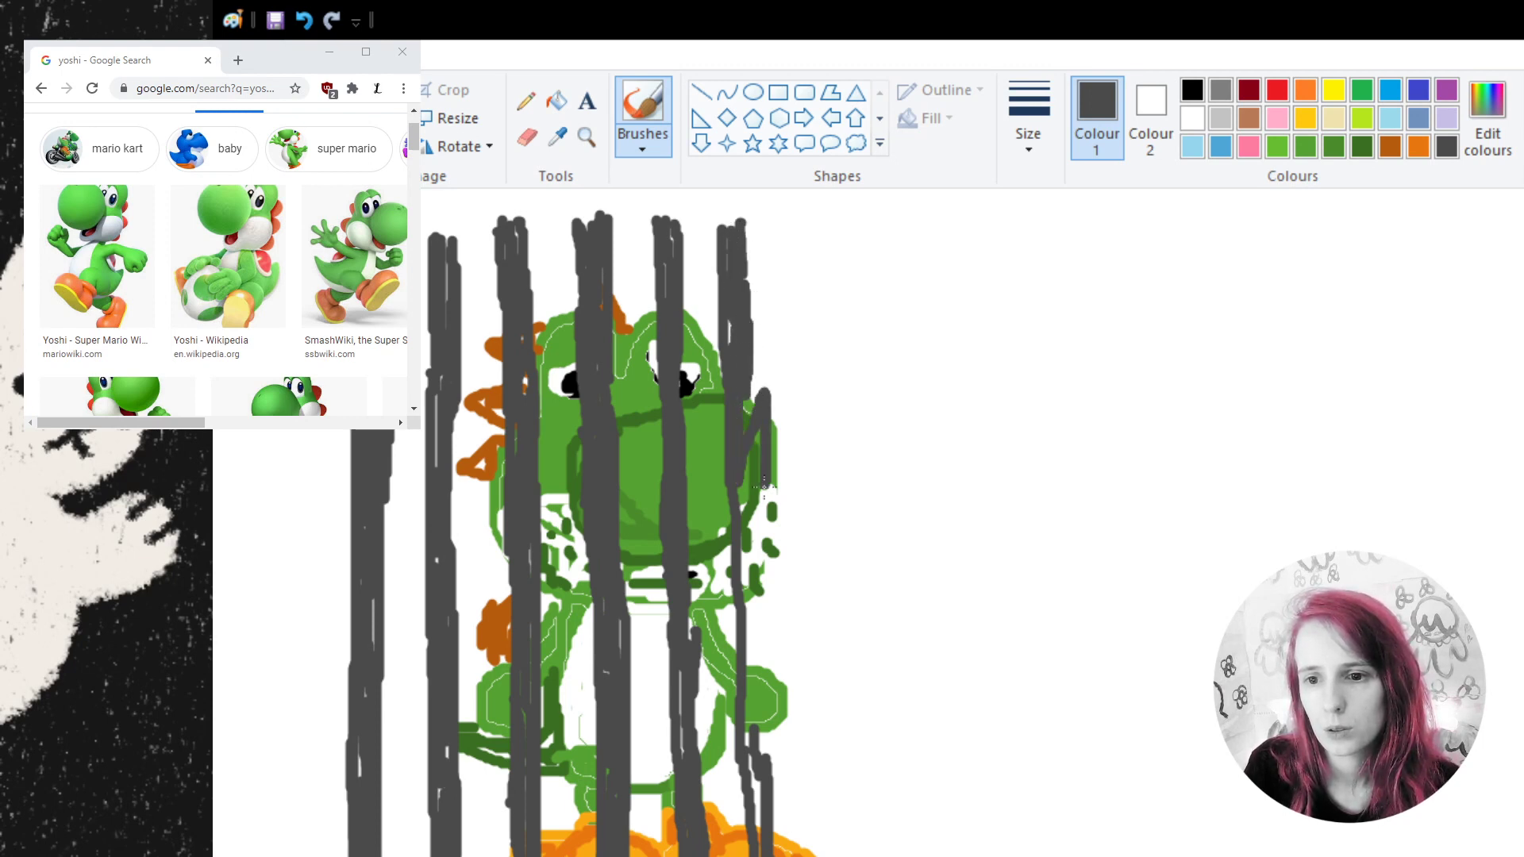
{"action": "left_click", "coordinate": [304, 20]}
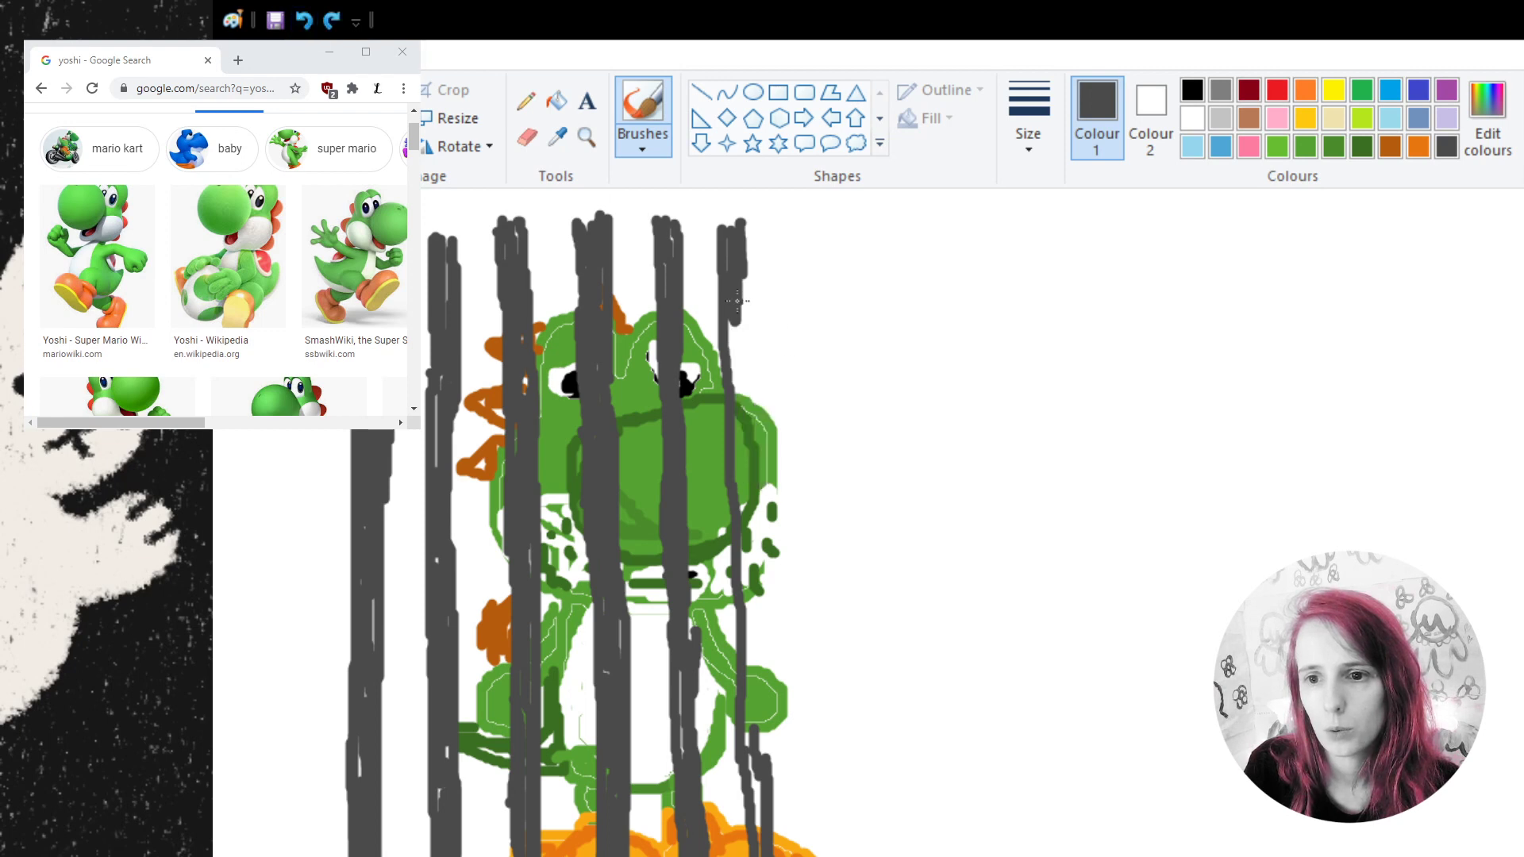
{"action": "left_click_drag", "start_coordinate": [738, 294], "coordinate": [742, 385]}
{"action": "key", "text": "ctrl+z"}
{"action": "left_click_drag", "start_coordinate": [735, 278], "coordinate": [735, 389]}
{"action": "mouse_move", "coordinate": [738, 312]}
{"action": "left_mouse_down"}
{"action": "mouse_move", "coordinate": [758, 826]}
{"action": "mouse_move", "coordinate": [738, 787]}
{"action": "left_mouse_up"}
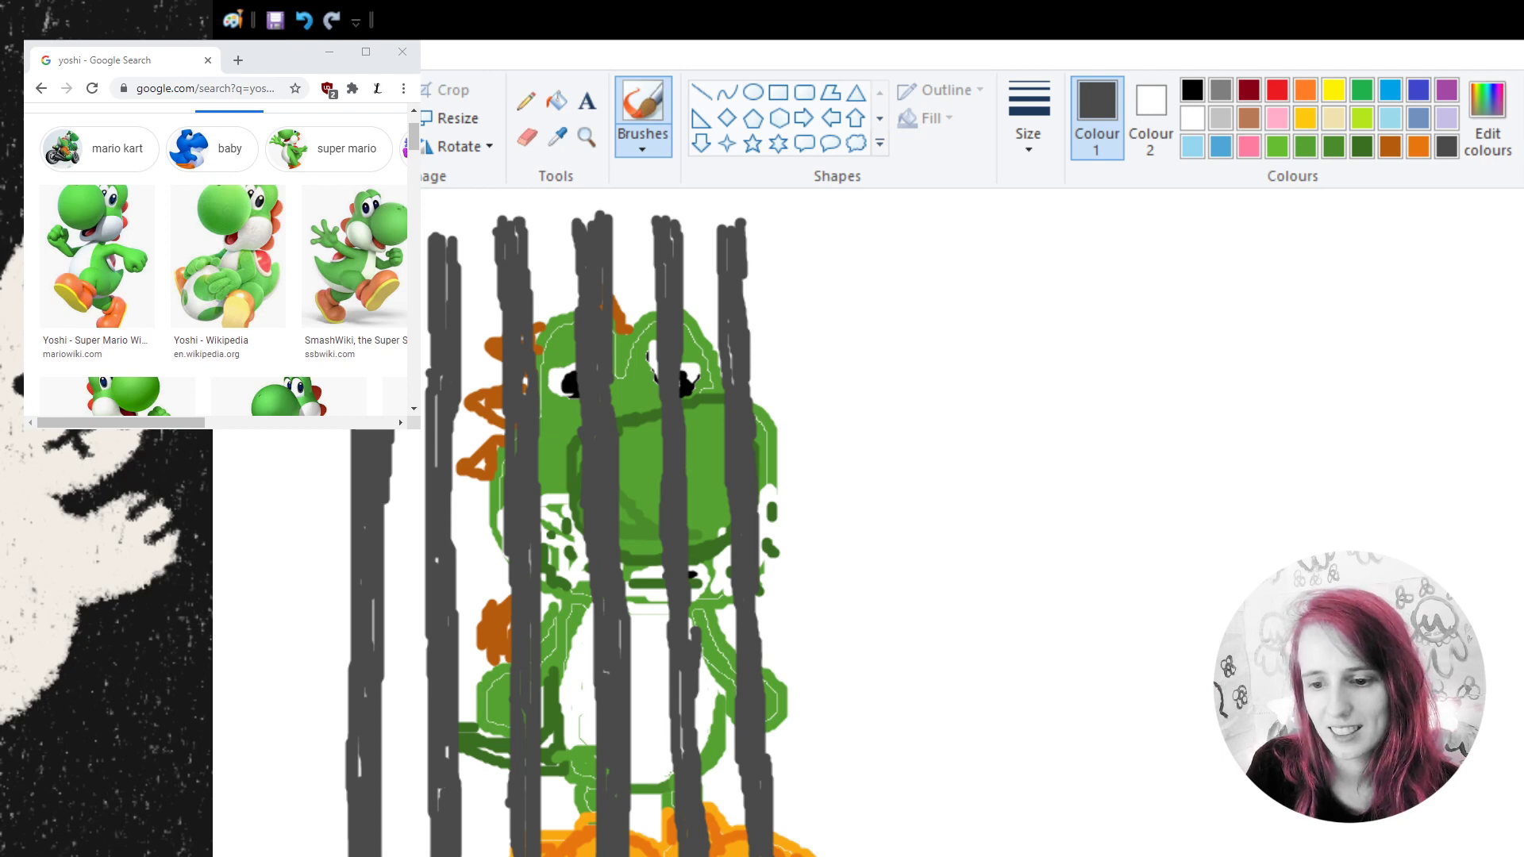
- Draw a seventh thick dark grey vertical bar just beyond Yoshi's head and arm, from above the head down past the shoes
{"action": "left_click_drag", "start_coordinate": [795, 221], "coordinate": [802, 287]}
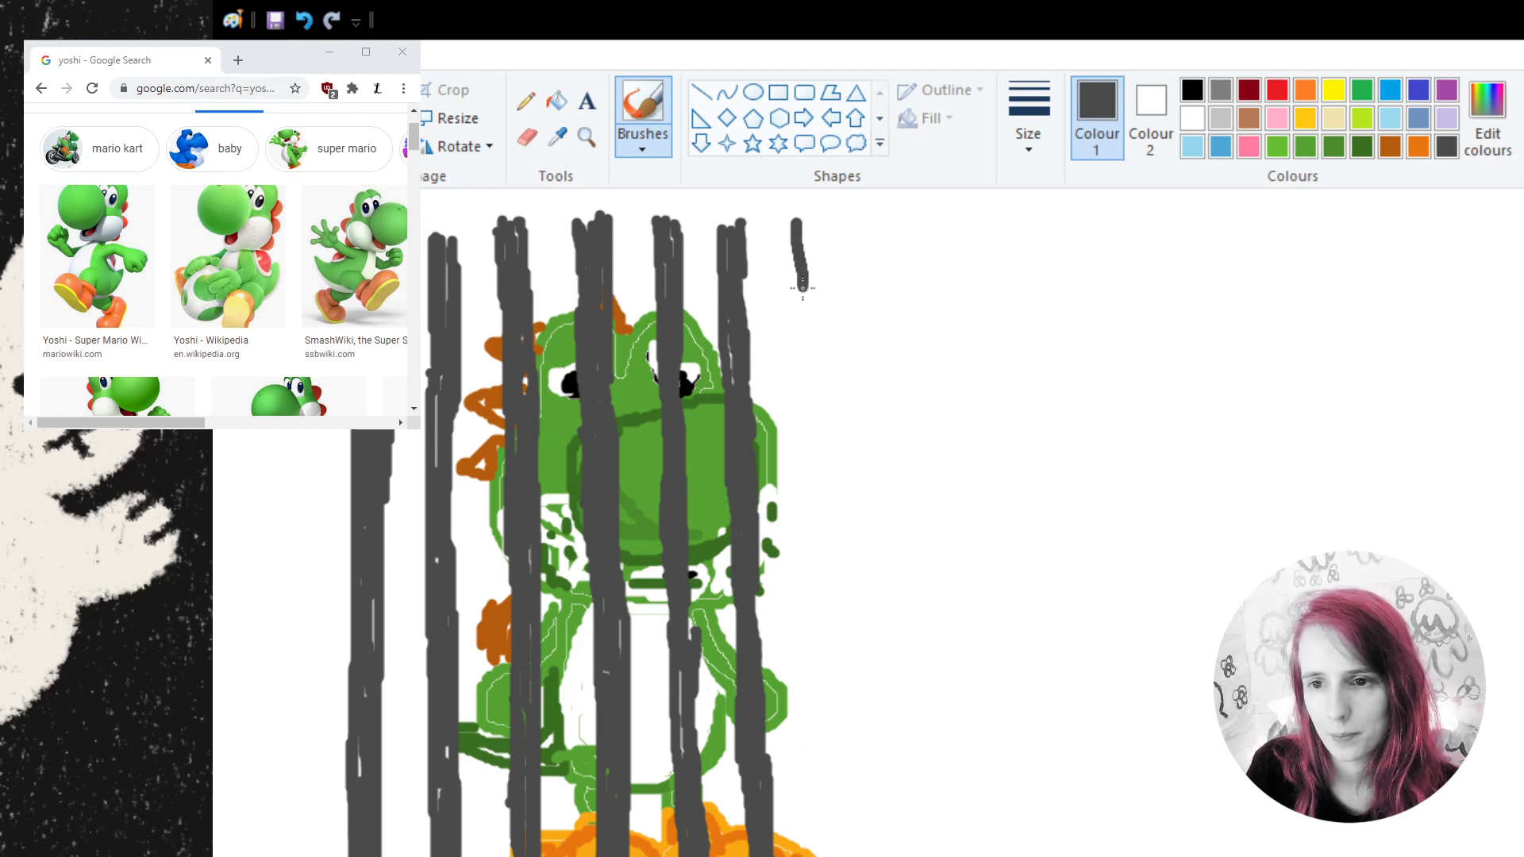
{"action": "left_click_drag", "start_coordinate": [786, 213], "coordinate": [792, 296]}
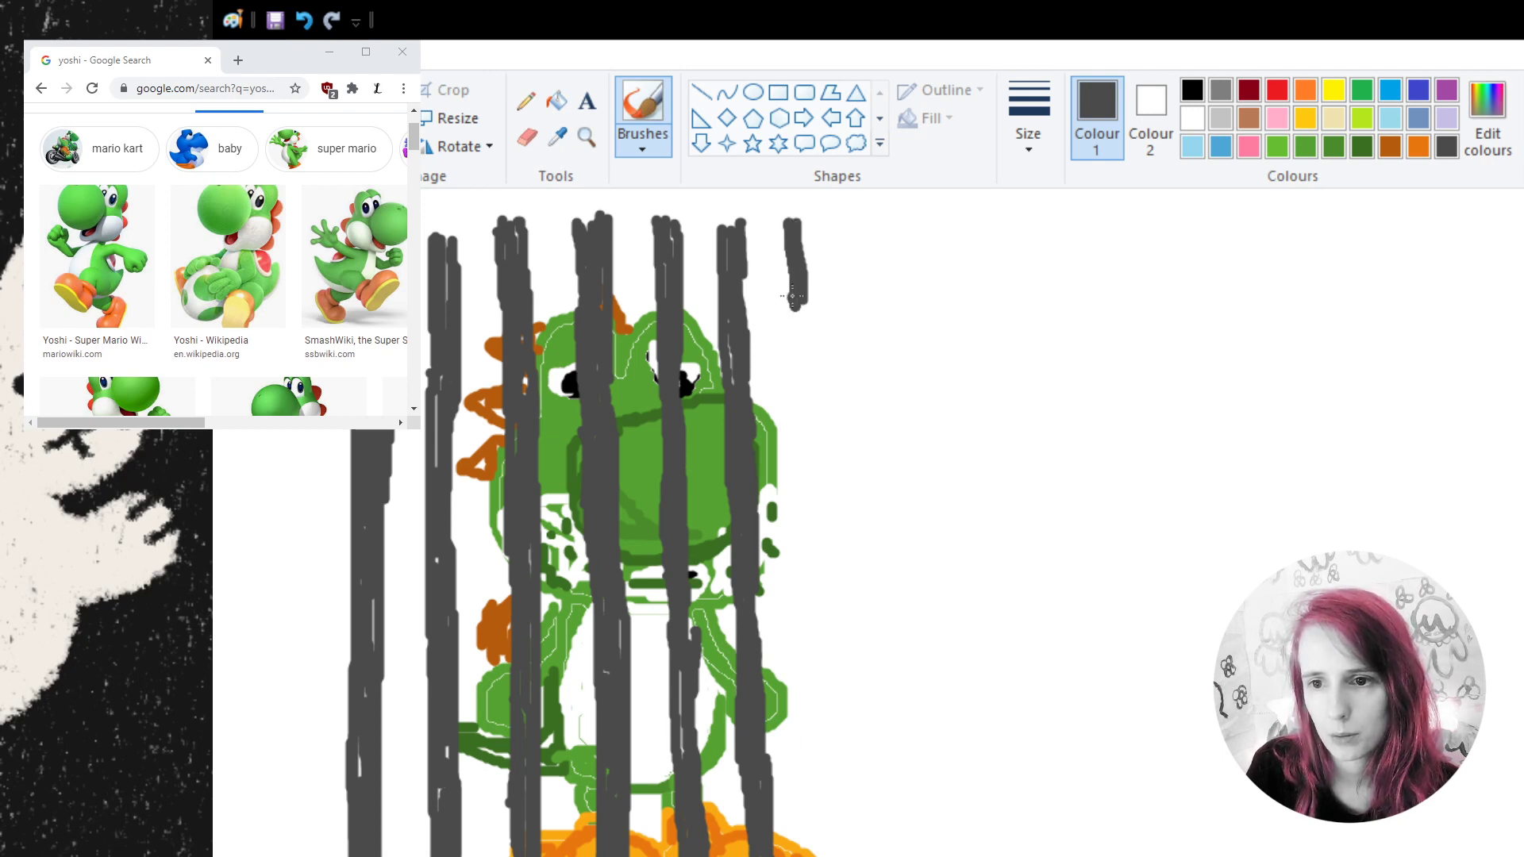
{"action": "left_click_drag", "start_coordinate": [783, 228], "coordinate": [794, 369]}
{"action": "left_click_drag", "start_coordinate": [801, 298], "coordinate": [802, 395]}
{"action": "left_click_drag", "start_coordinate": [808, 343], "coordinate": [794, 431]}
{"action": "mouse_move", "coordinate": [791, 376]}
{"action": "left_mouse_down"}
{"action": "mouse_move", "coordinate": [813, 541]}
{"action": "mouse_move", "coordinate": [809, 597]}
{"action": "mouse_move", "coordinate": [797, 528]}
{"action": "mouse_move", "coordinate": [799, 607]}
{"action": "left_mouse_up"}
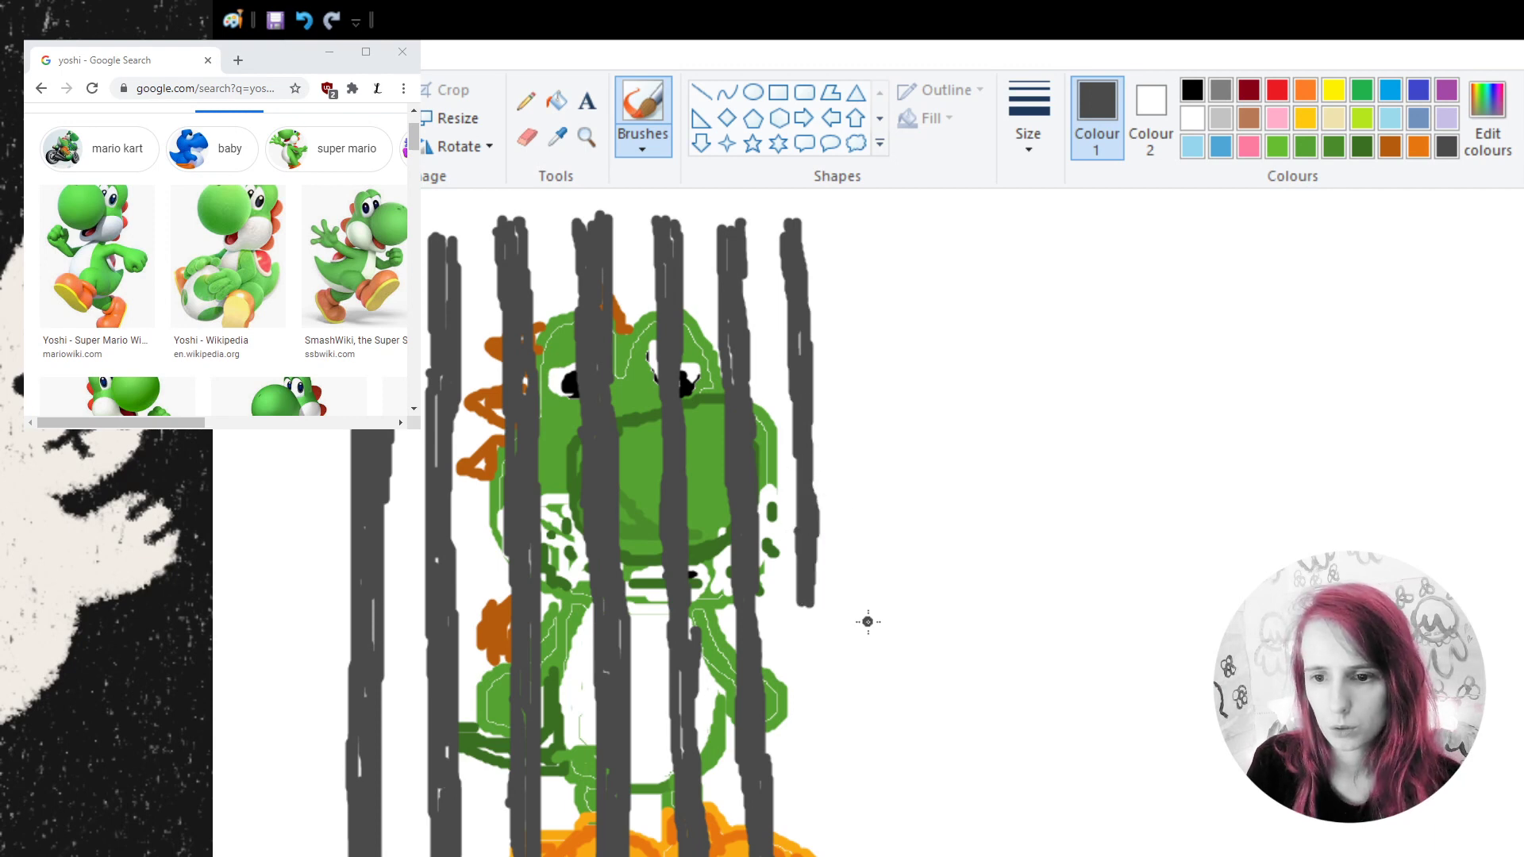
{"action": "mouse_move", "coordinate": [811, 469]}
{"action": "left_mouse_down"}
{"action": "mouse_move", "coordinate": [806, 674]}
{"action": "mouse_move", "coordinate": [821, 635]}
{"action": "mouse_move", "coordinate": [823, 761]}
{"action": "mouse_move", "coordinate": [802, 695]}
{"action": "mouse_move", "coordinate": [818, 797]}
{"action": "mouse_move", "coordinate": [832, 690]}
{"action": "mouse_move", "coordinate": [803, 738]}
{"action": "mouse_move", "coordinate": [817, 853]}
{"action": "mouse_move", "coordinate": [834, 762]}
{"action": "mouse_move", "coordinate": [835, 853]}
{"action": "left_mouse_up"}
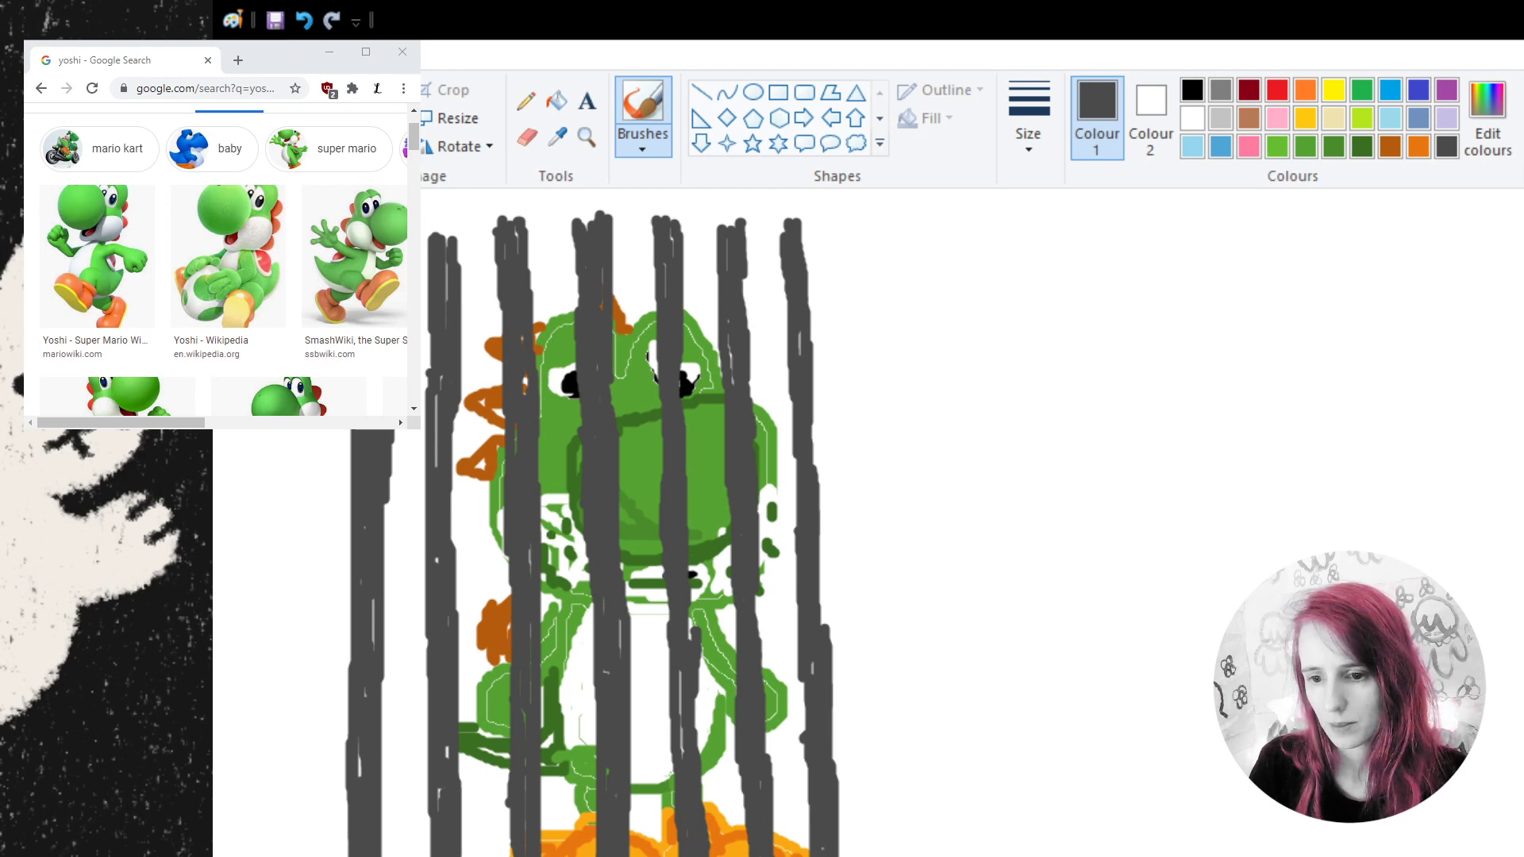
- Place a text box beside the finished bars, enlarge a test letter "h" in it, and remove the letter
{"action": "left_click", "coordinate": [586, 137]}
{"action": "right_click", "coordinate": [781, 446]}
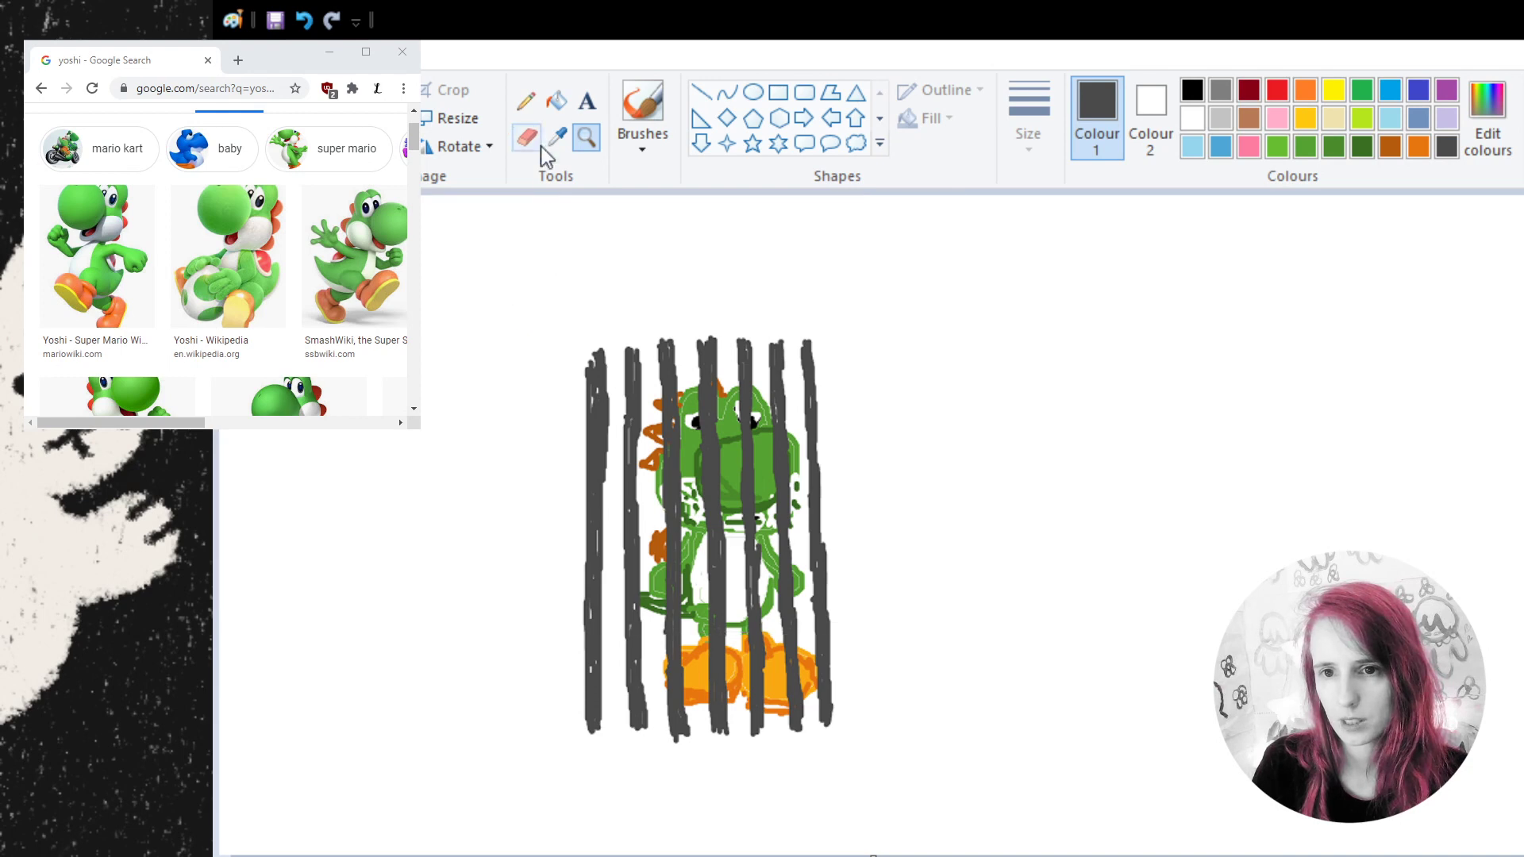
{"action": "left_click", "coordinate": [594, 101]}
{"action": "left_click", "coordinate": [839, 408]}
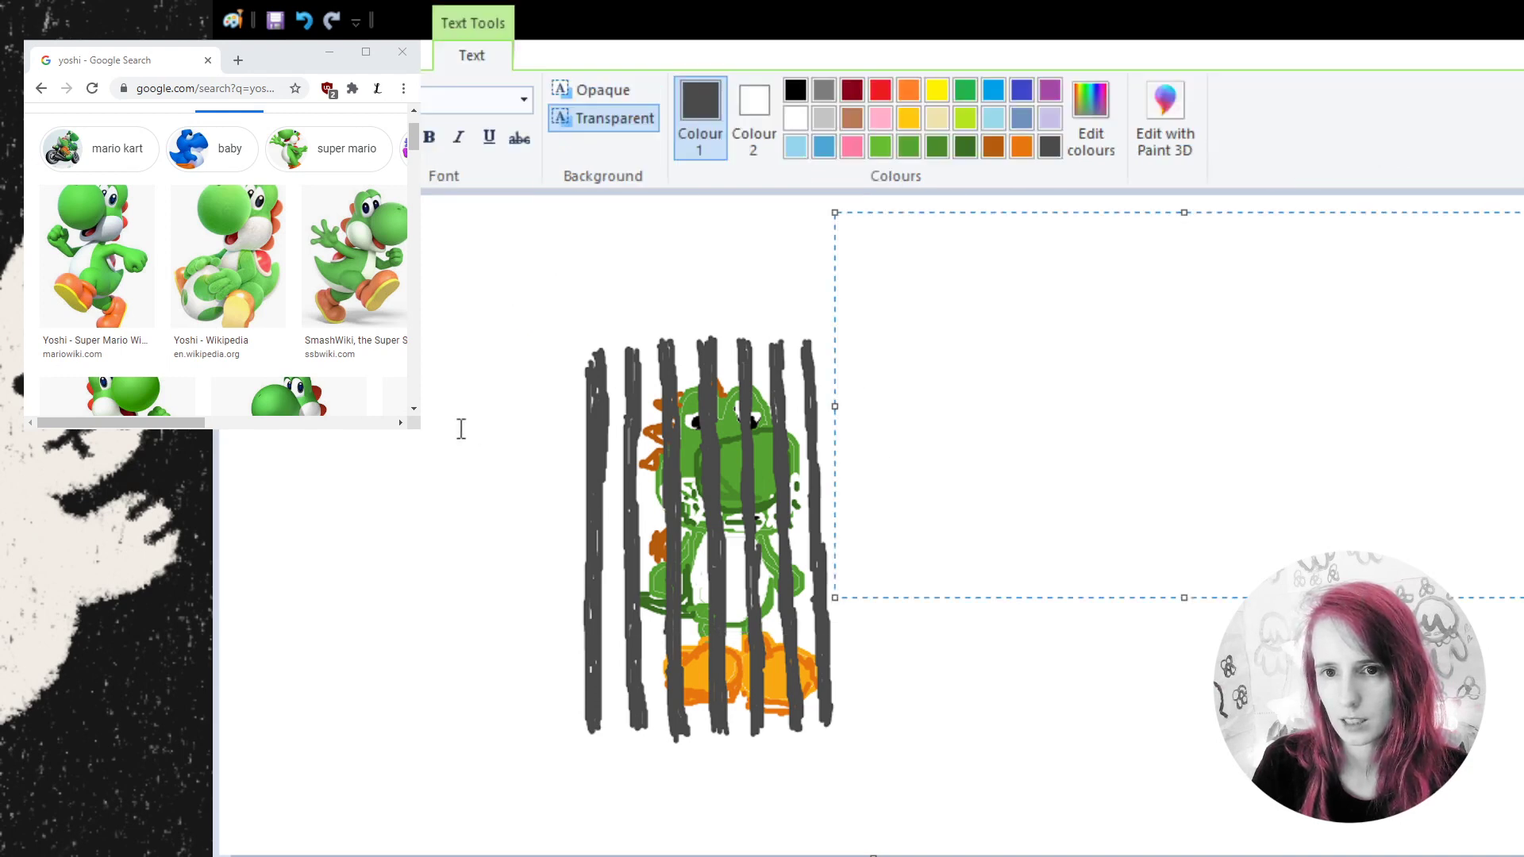
{"action": "type", "text": "h"}
{"action": "double_click", "coordinate": [872, 317]}
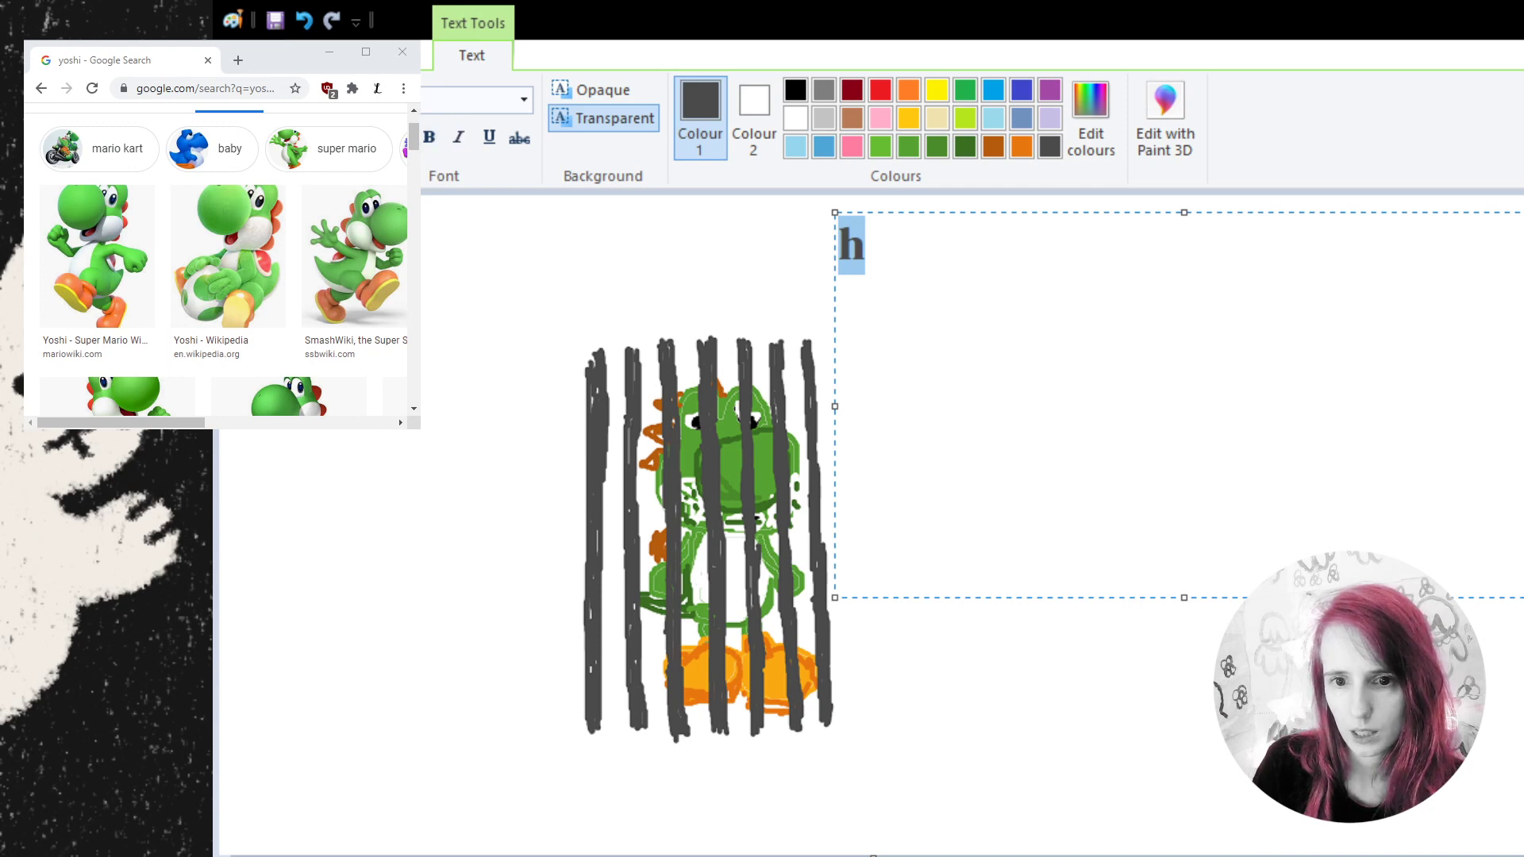
{"action": "key", "text": "Up"}
{"action": "left_click", "coordinate": [932, 260]}
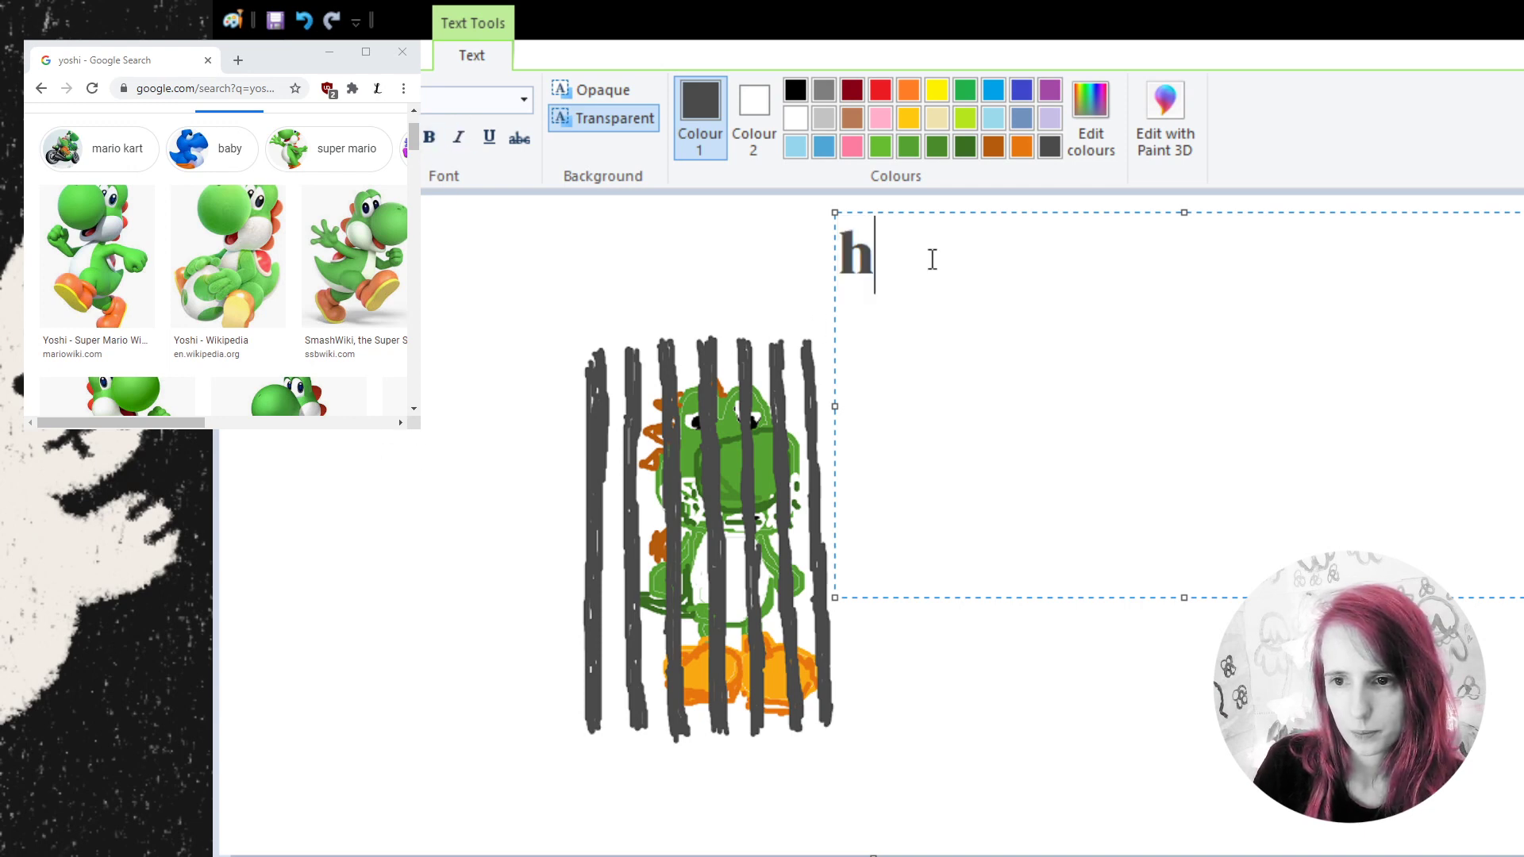
{"action": "type", "text": "l"}
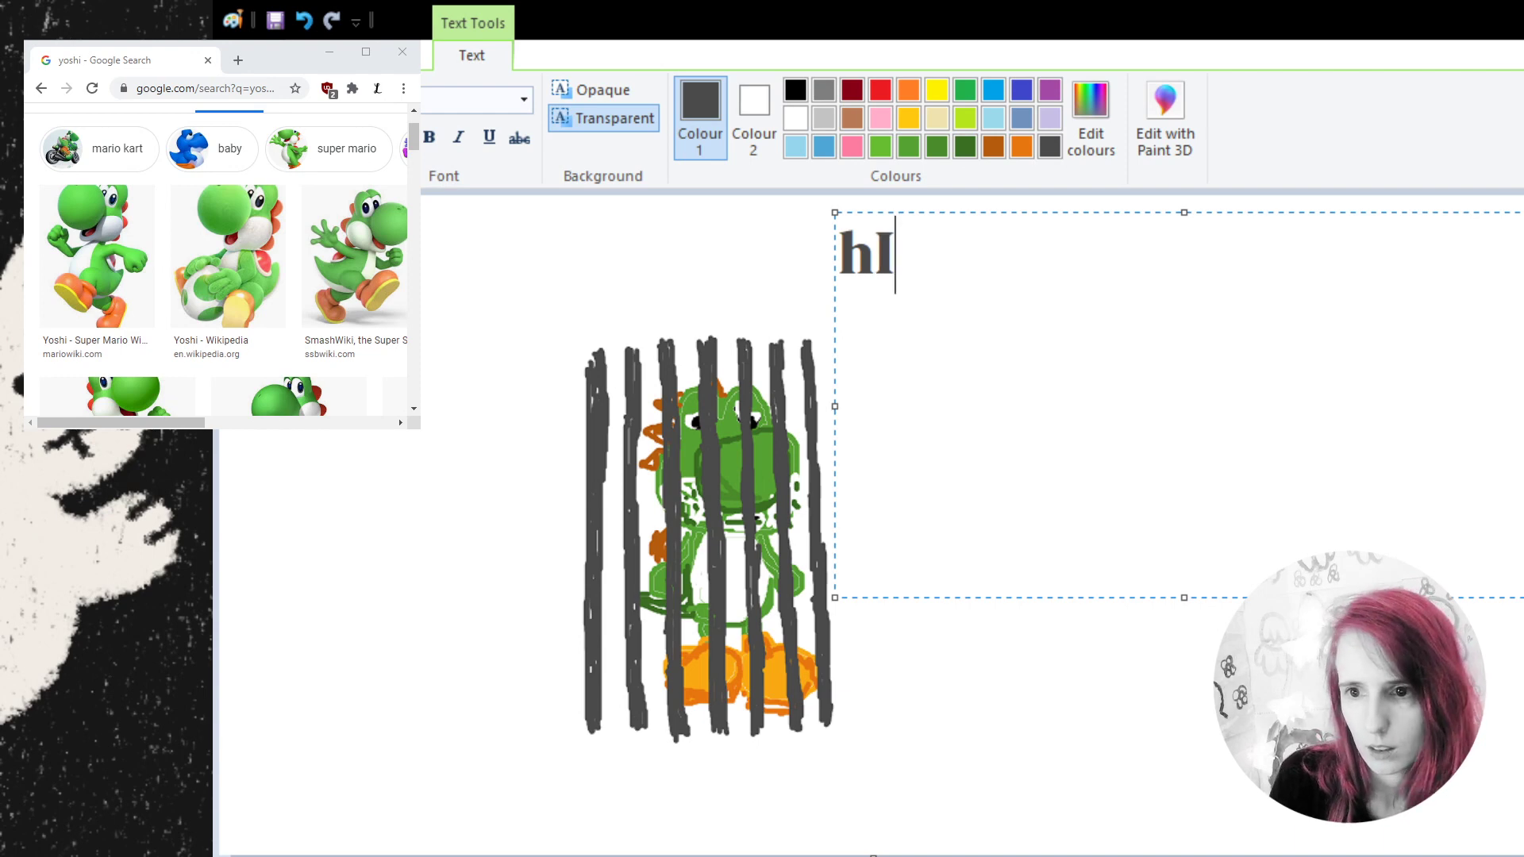
{"action": "key", "text": "BackSpace"}
{"action": "key", "text": "BackSpace"}
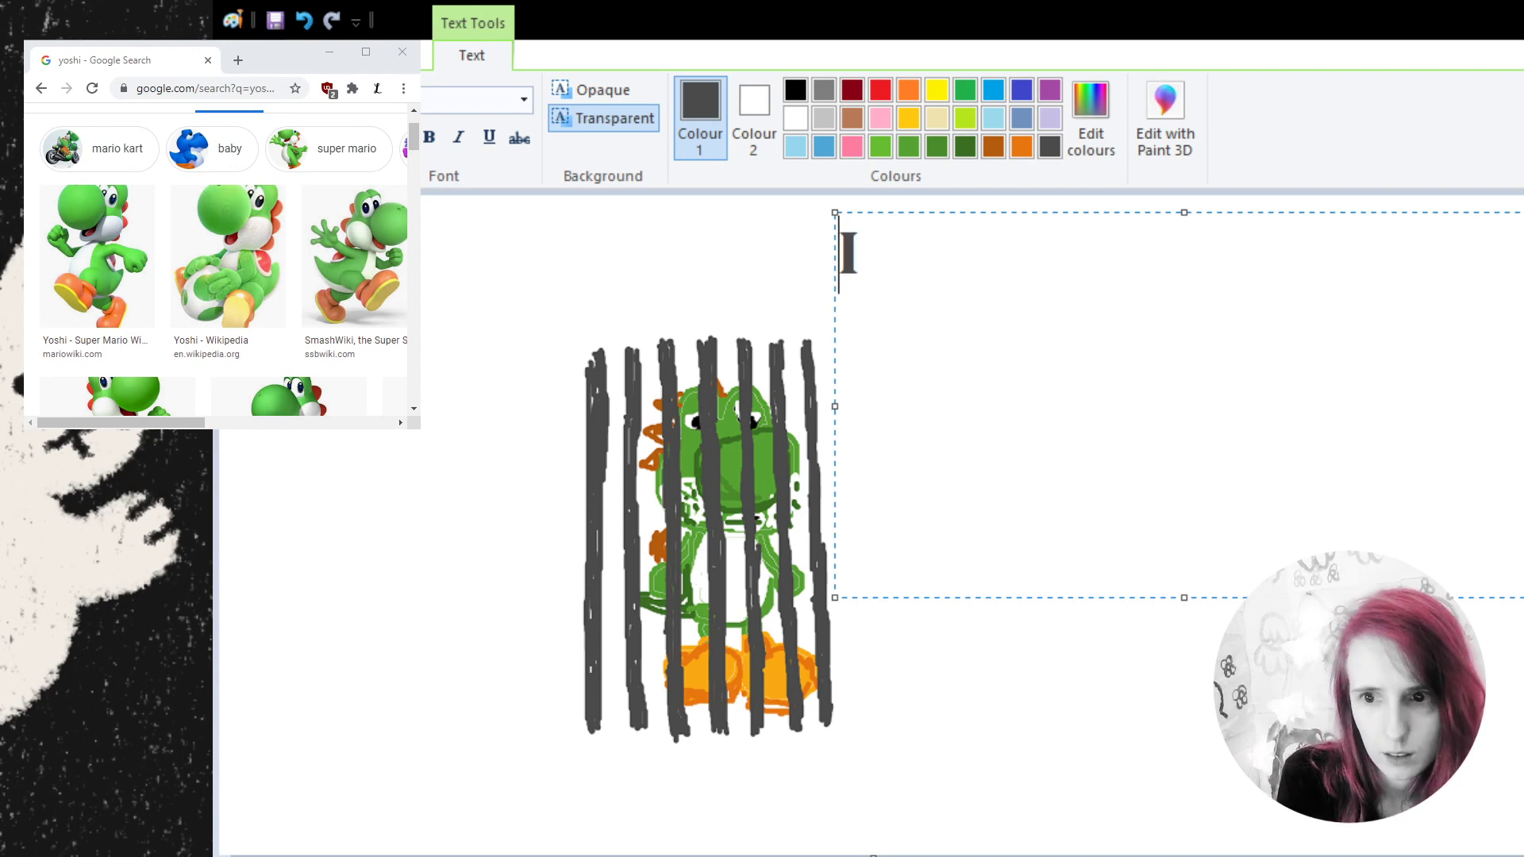
- Enter the quote "I shouldn't have done tax evasion" in the text box, with an indented "- Yoshi" on a line below
{"action": "type", "text": "\"I"}
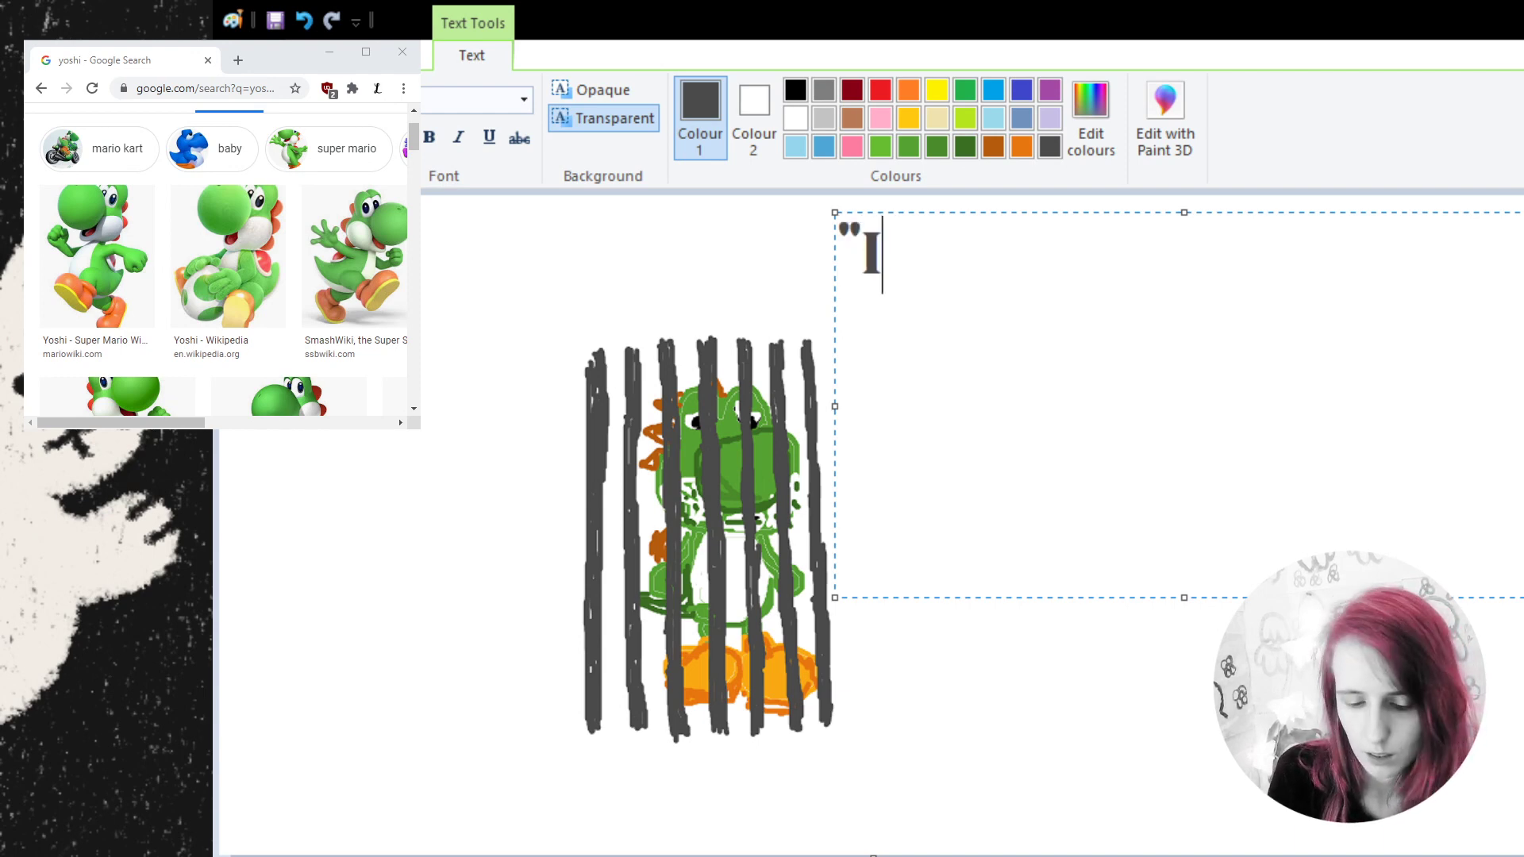
{"action": "type", "text": " shouldn"}
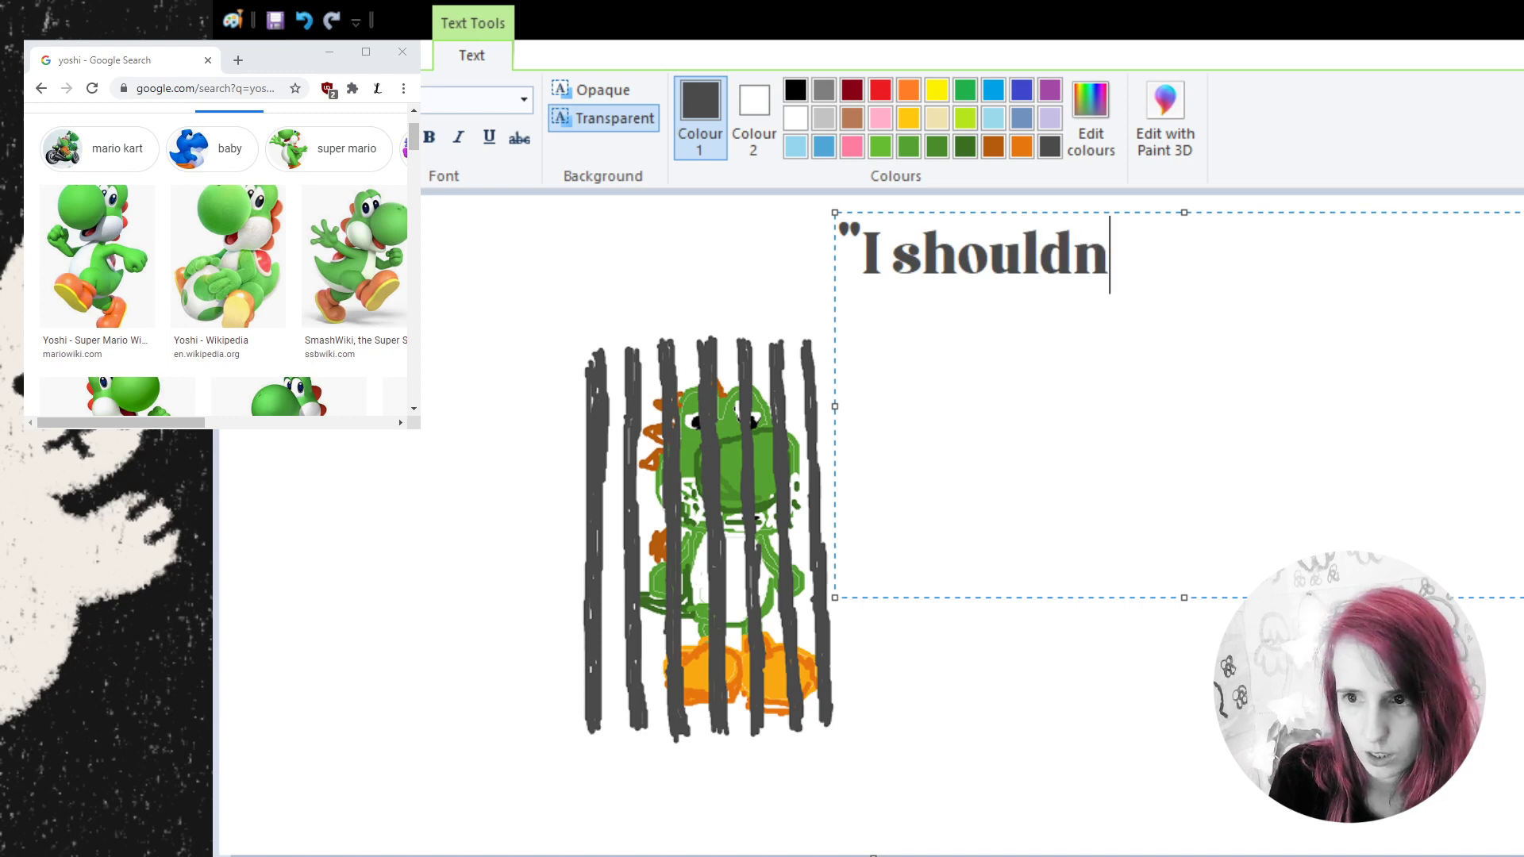
{"action": "type", "text": "'t have "}
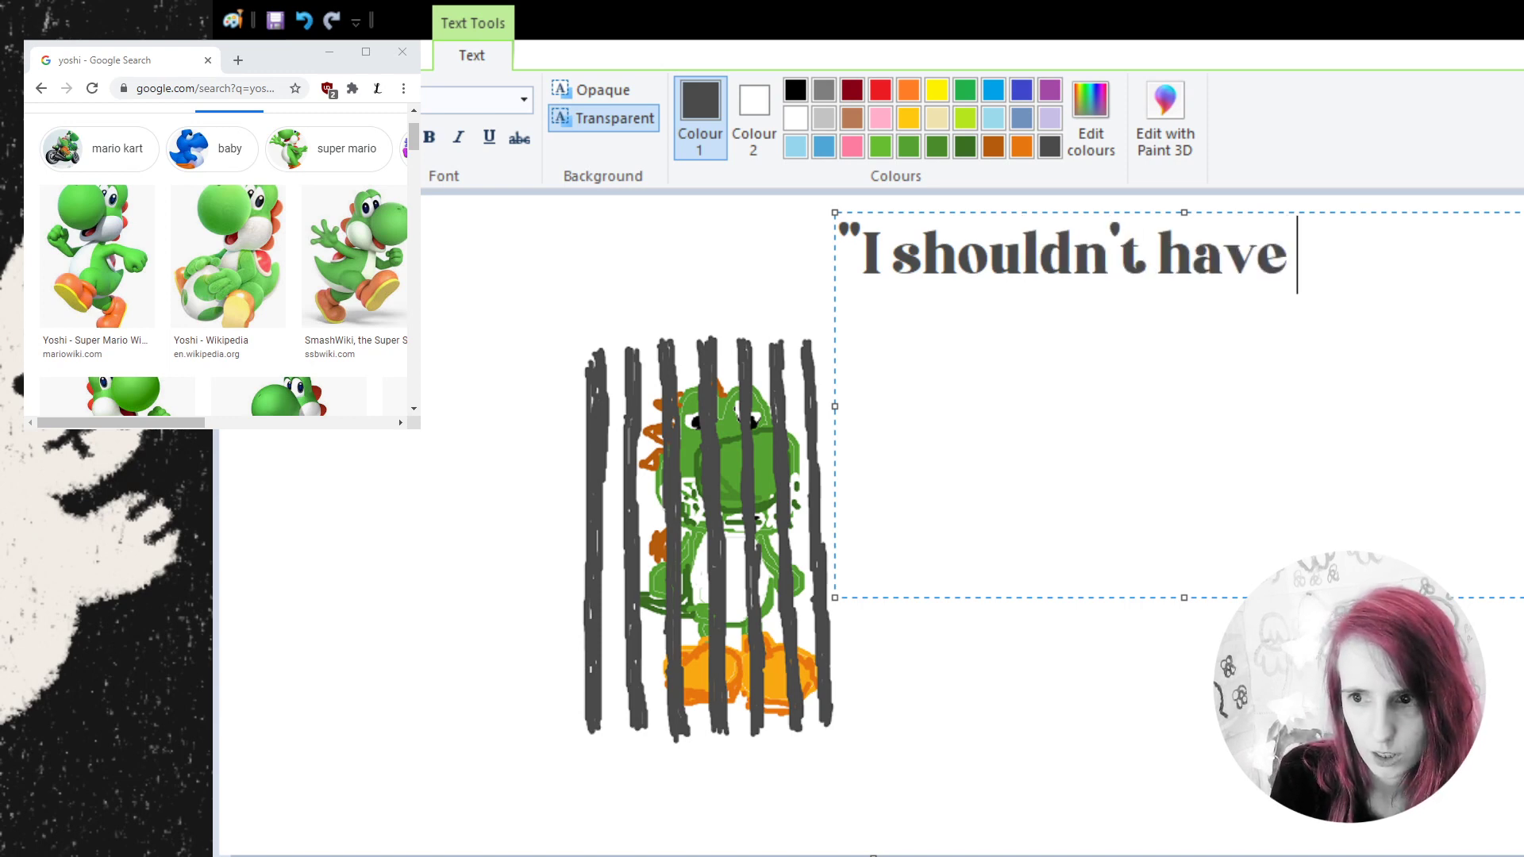
{"action": "type", "text": "done tax"}
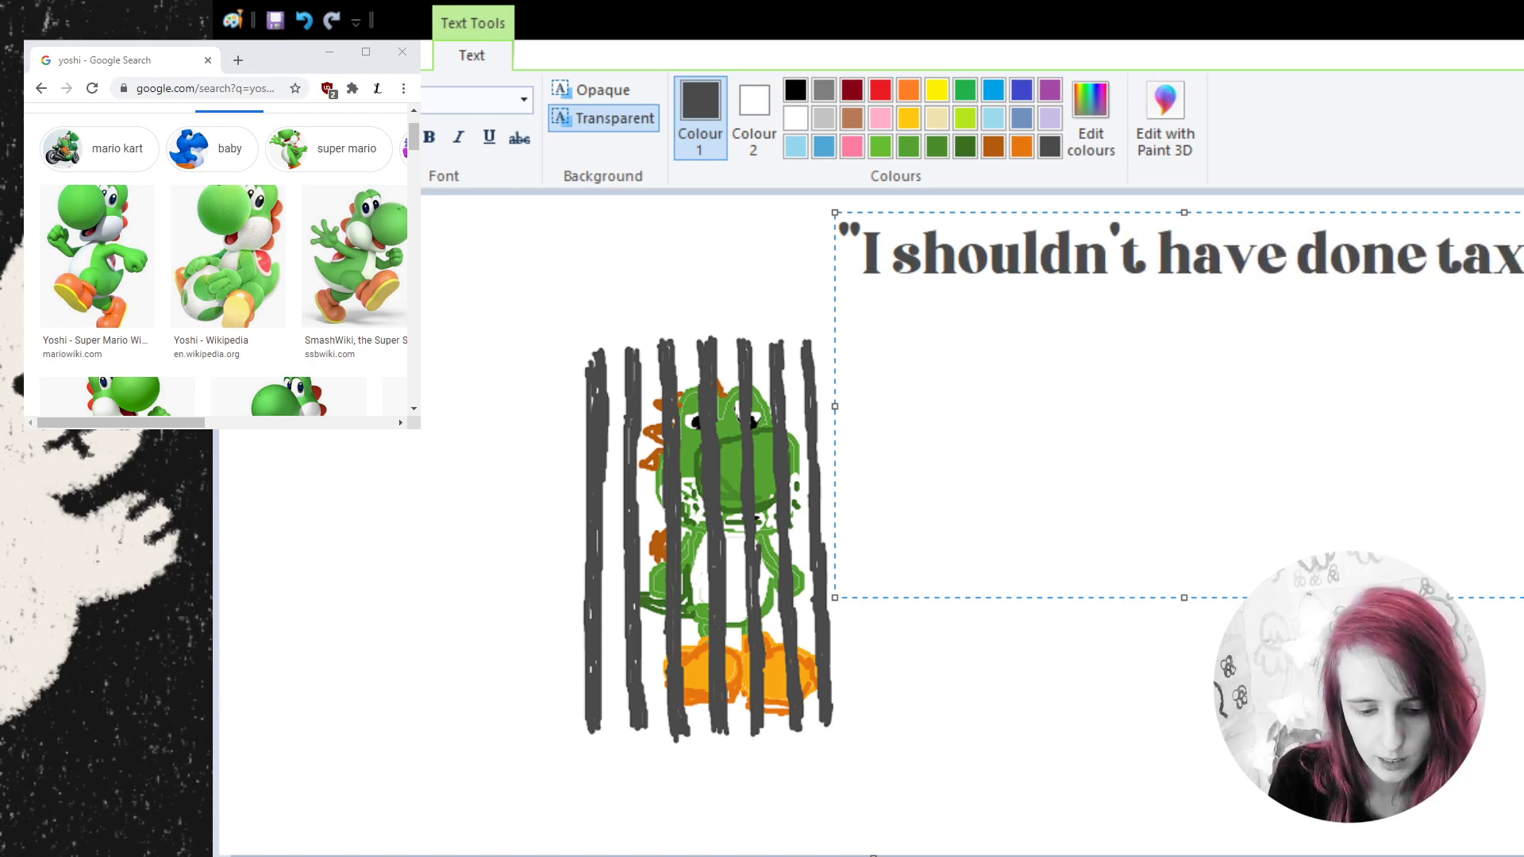
{"action": "type", "text": " eva"}
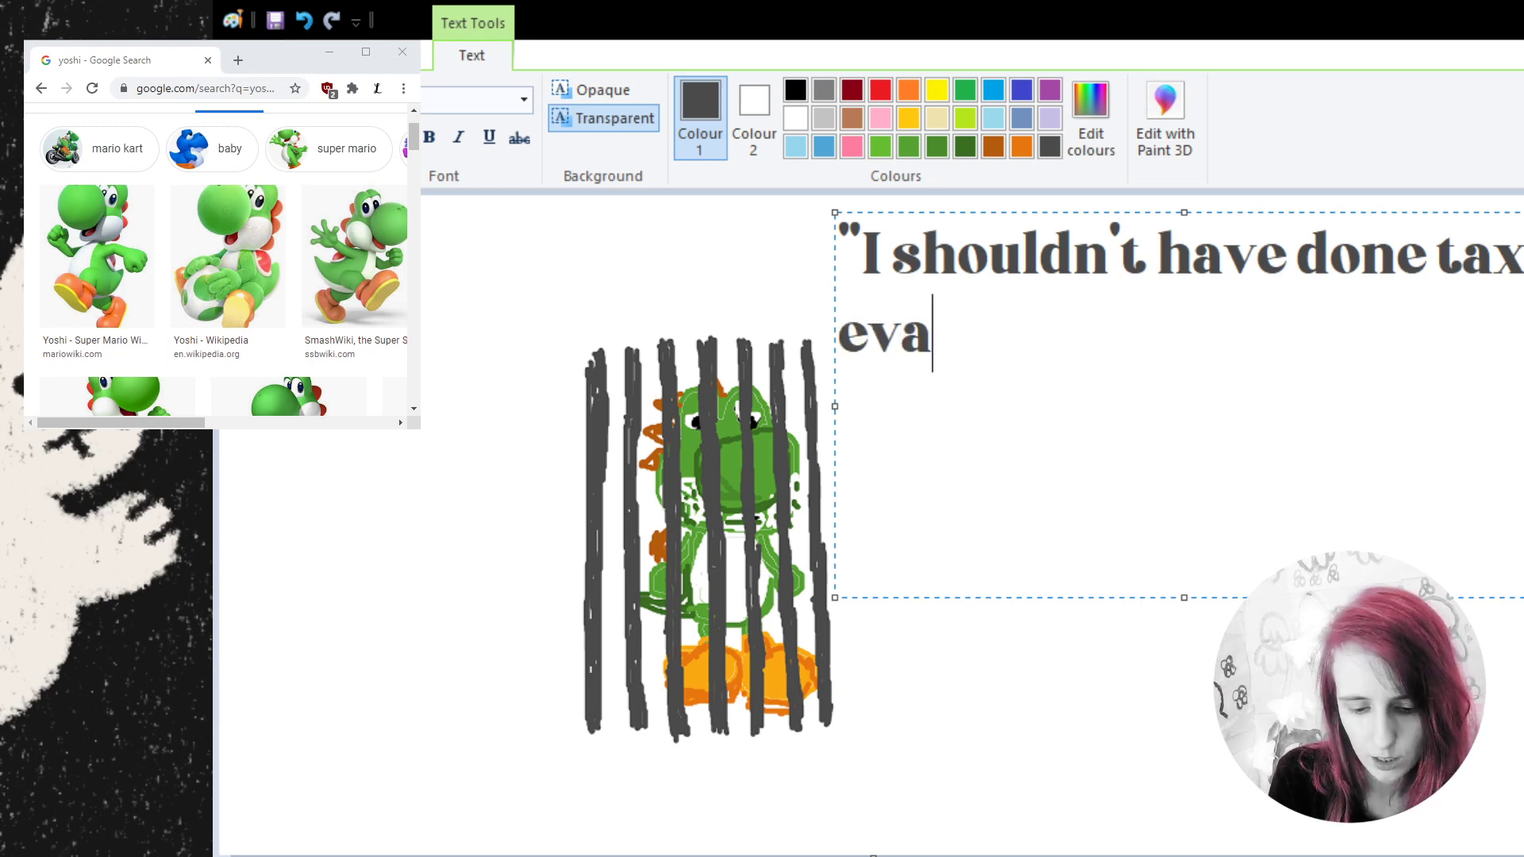
{"action": "type", "text": "sion\""}
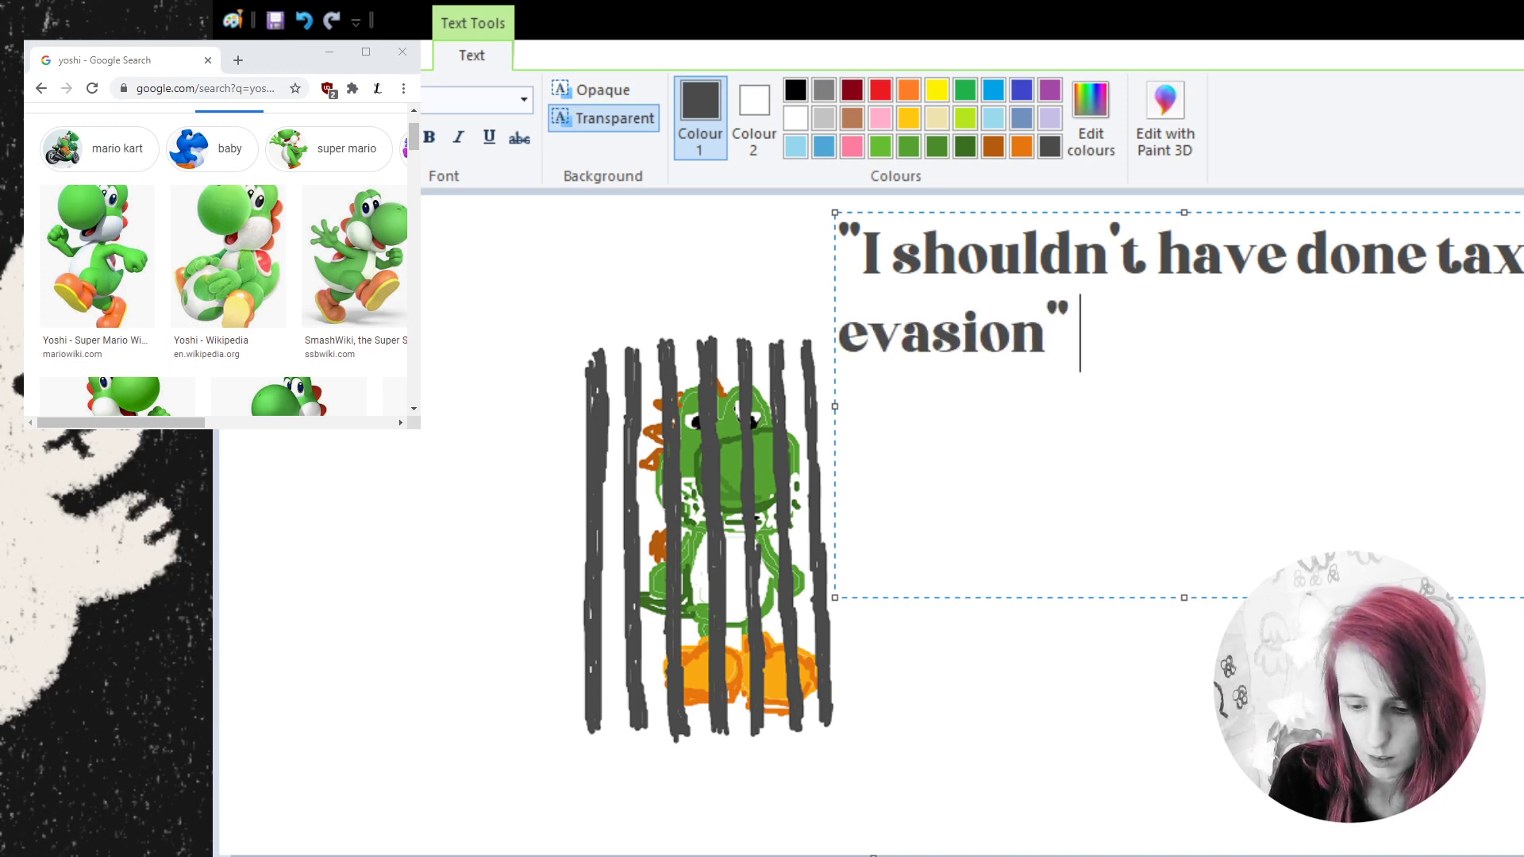
{"action": "key", "text": "Return"}
{"action": "key", "text": "Return"}
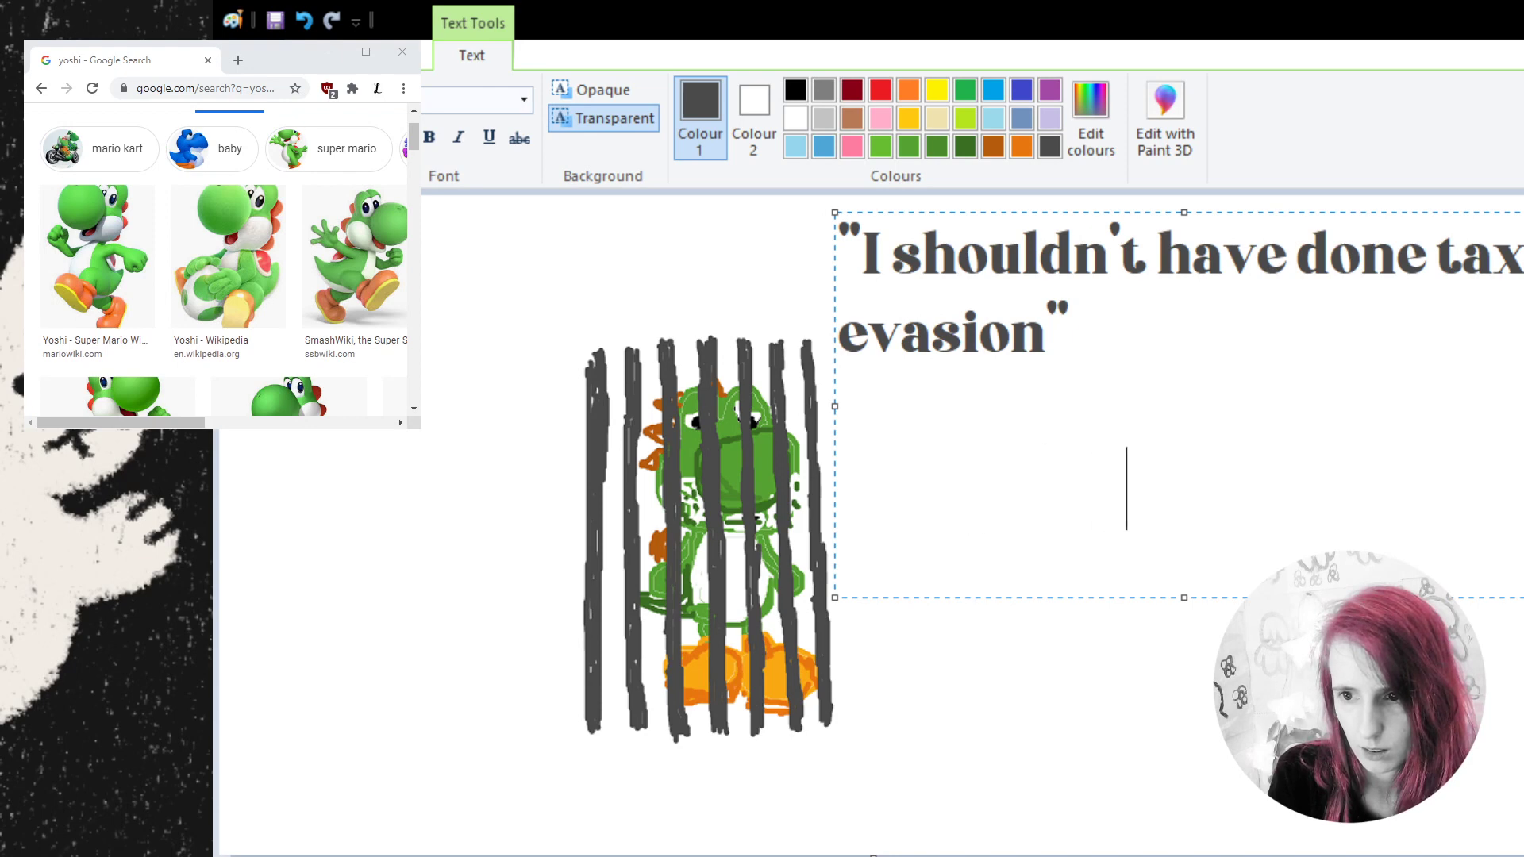
{"action": "type", "text": "- Yoshi"}
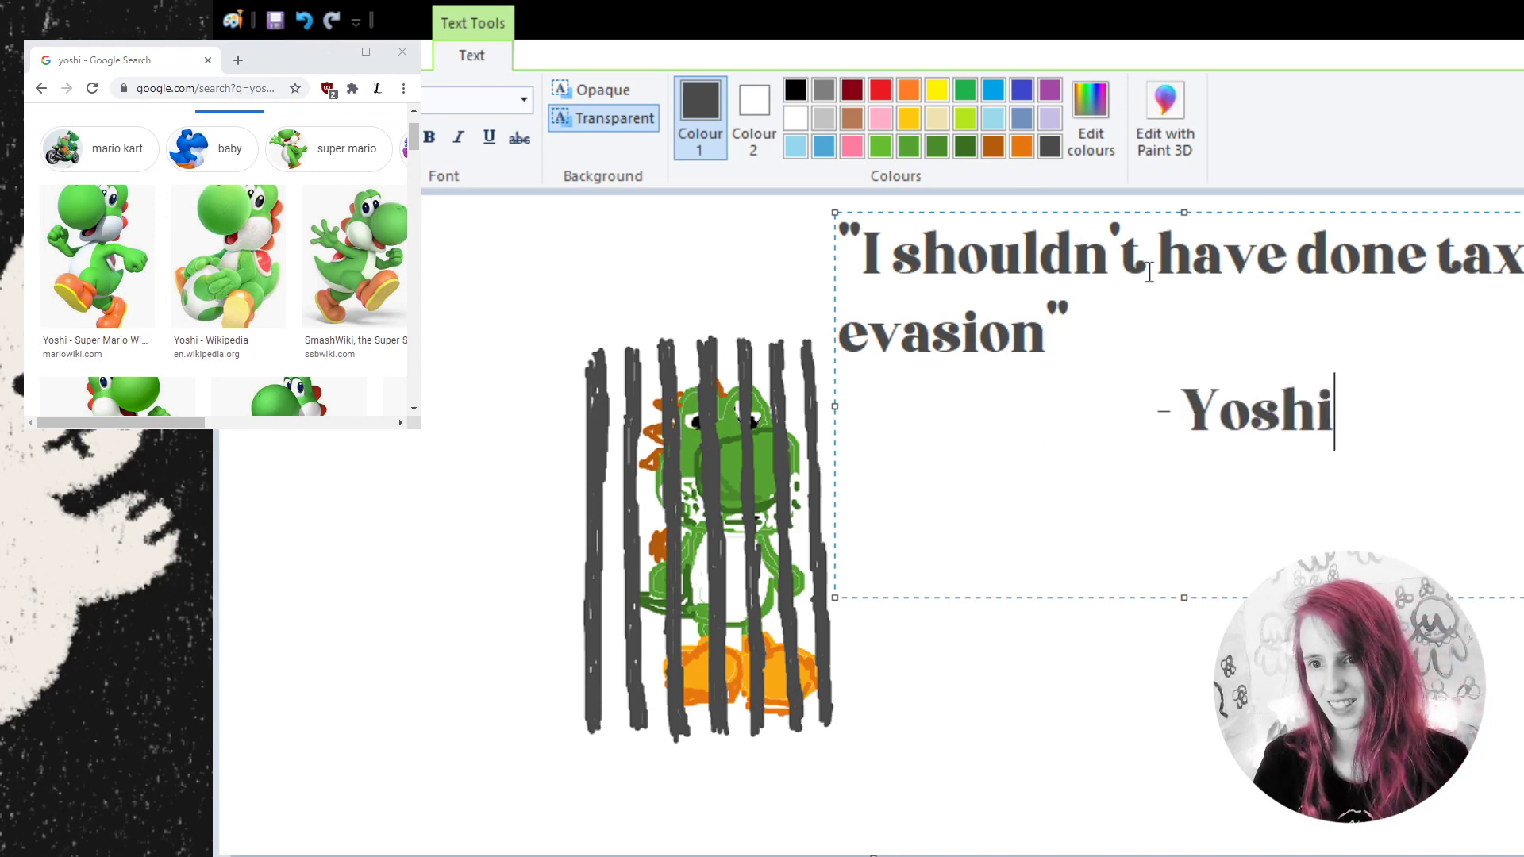
- Try a bold SemiBold font and another bold sans-serif font on the whole quote and its attribution
{"action": "key", "text": "ctrl+a"}
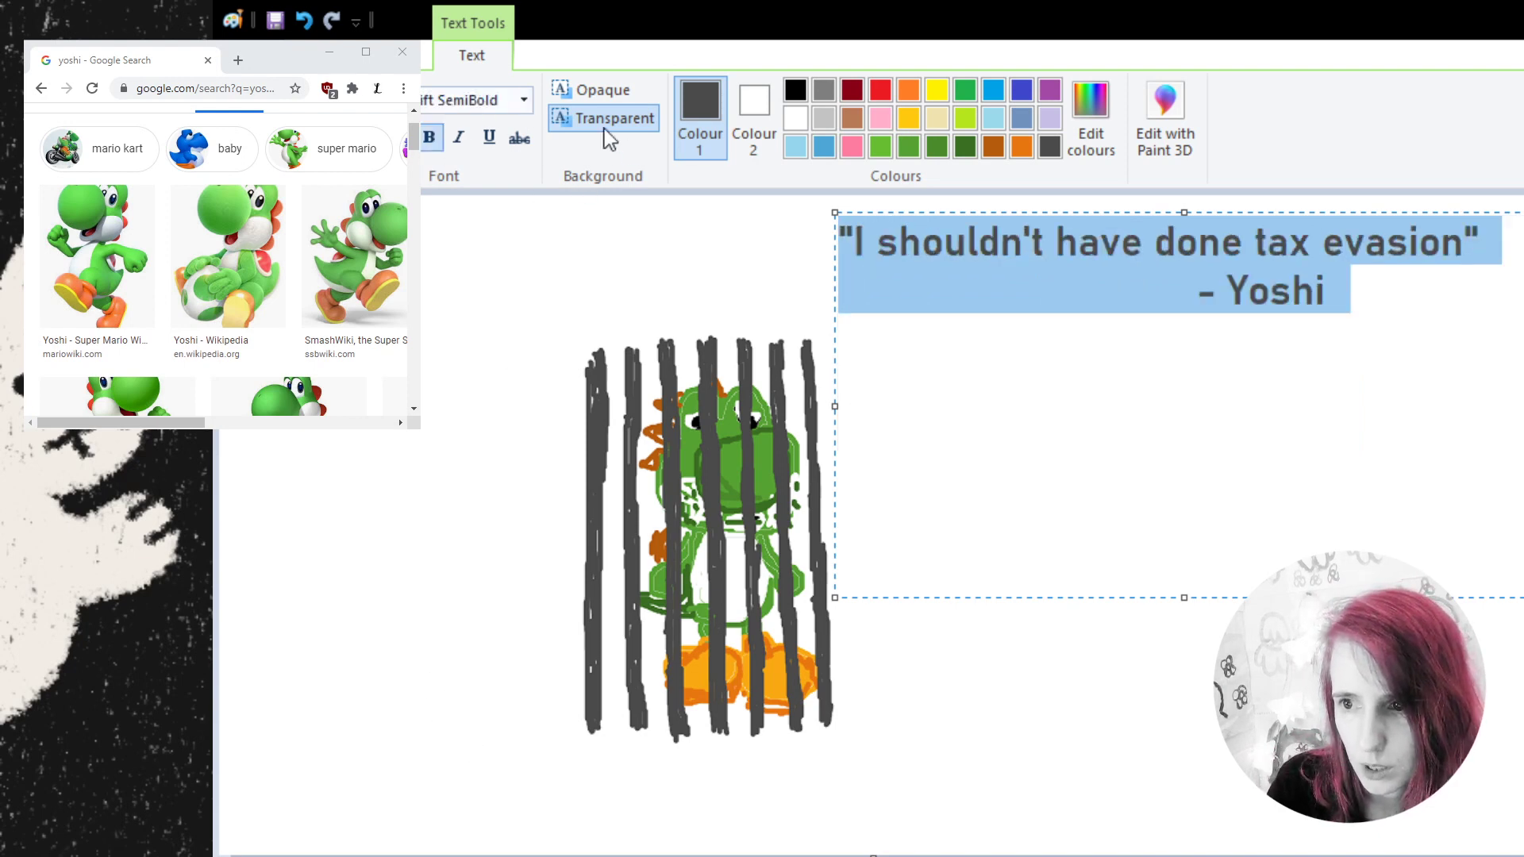
{"action": "left_click", "coordinate": [1017, 333]}
{"action": "left_click", "coordinate": [1363, 307]}
{"action": "left_click_drag", "start_coordinate": [1389, 293], "coordinate": [832, 226]}
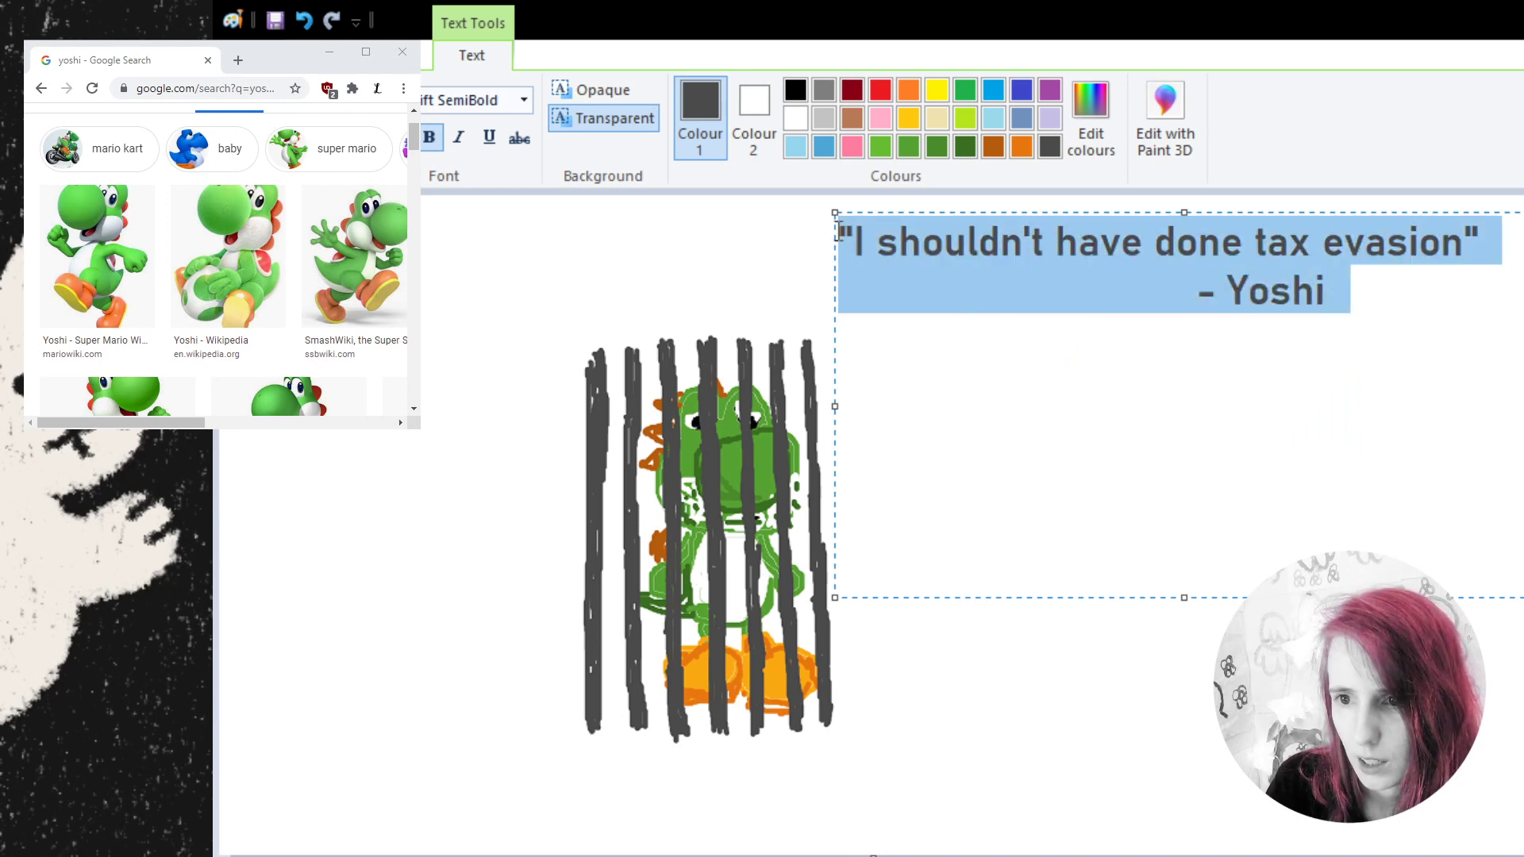
{"action": "left_click", "coordinate": [515, 102]}
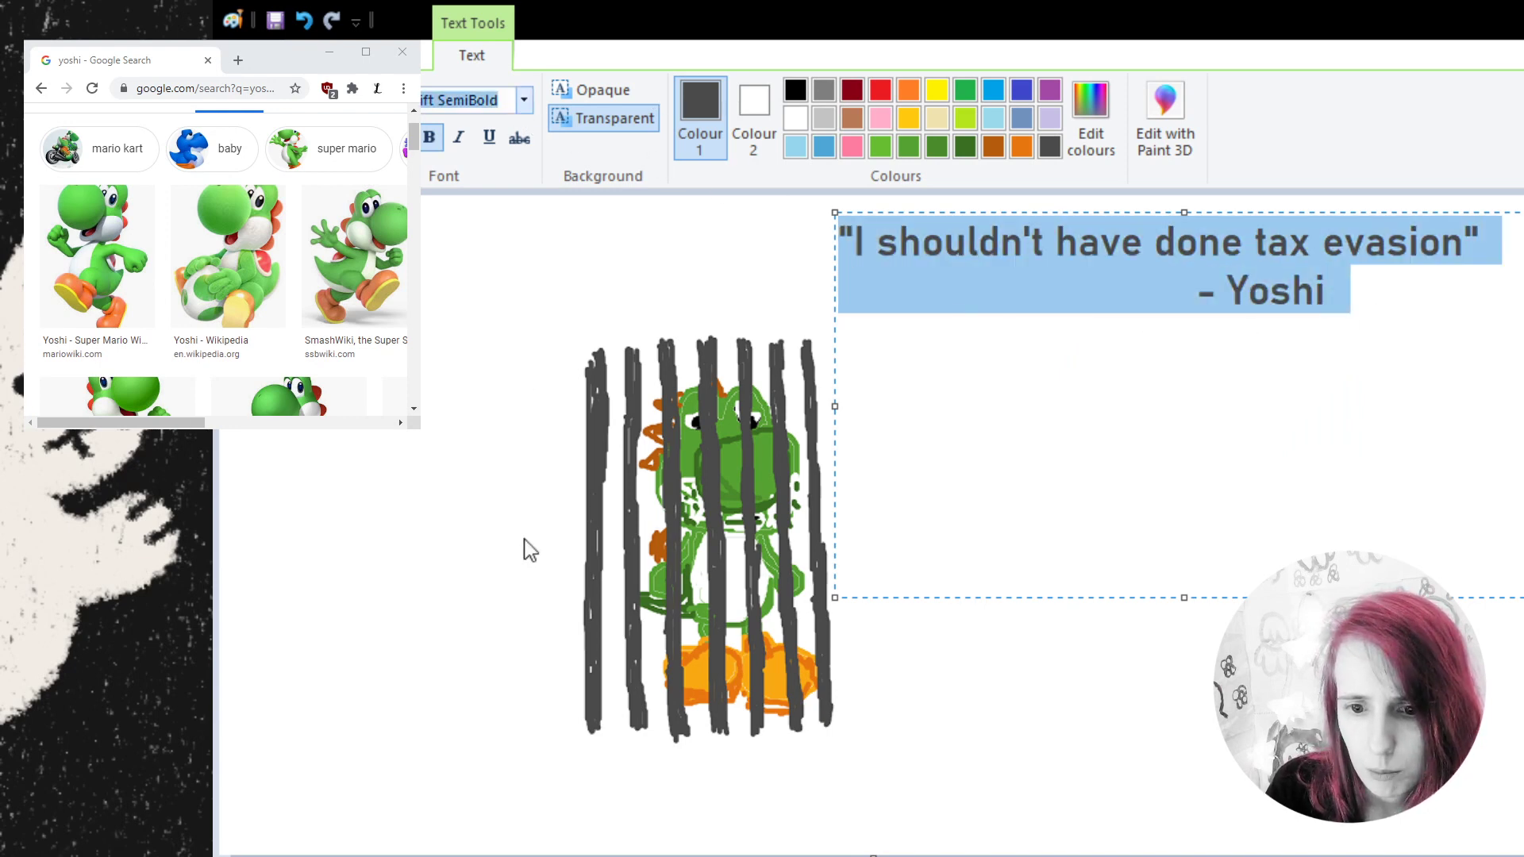
{"action": "key", "text": "BackSpace"}
{"action": "left_click", "coordinate": [1147, 412]}
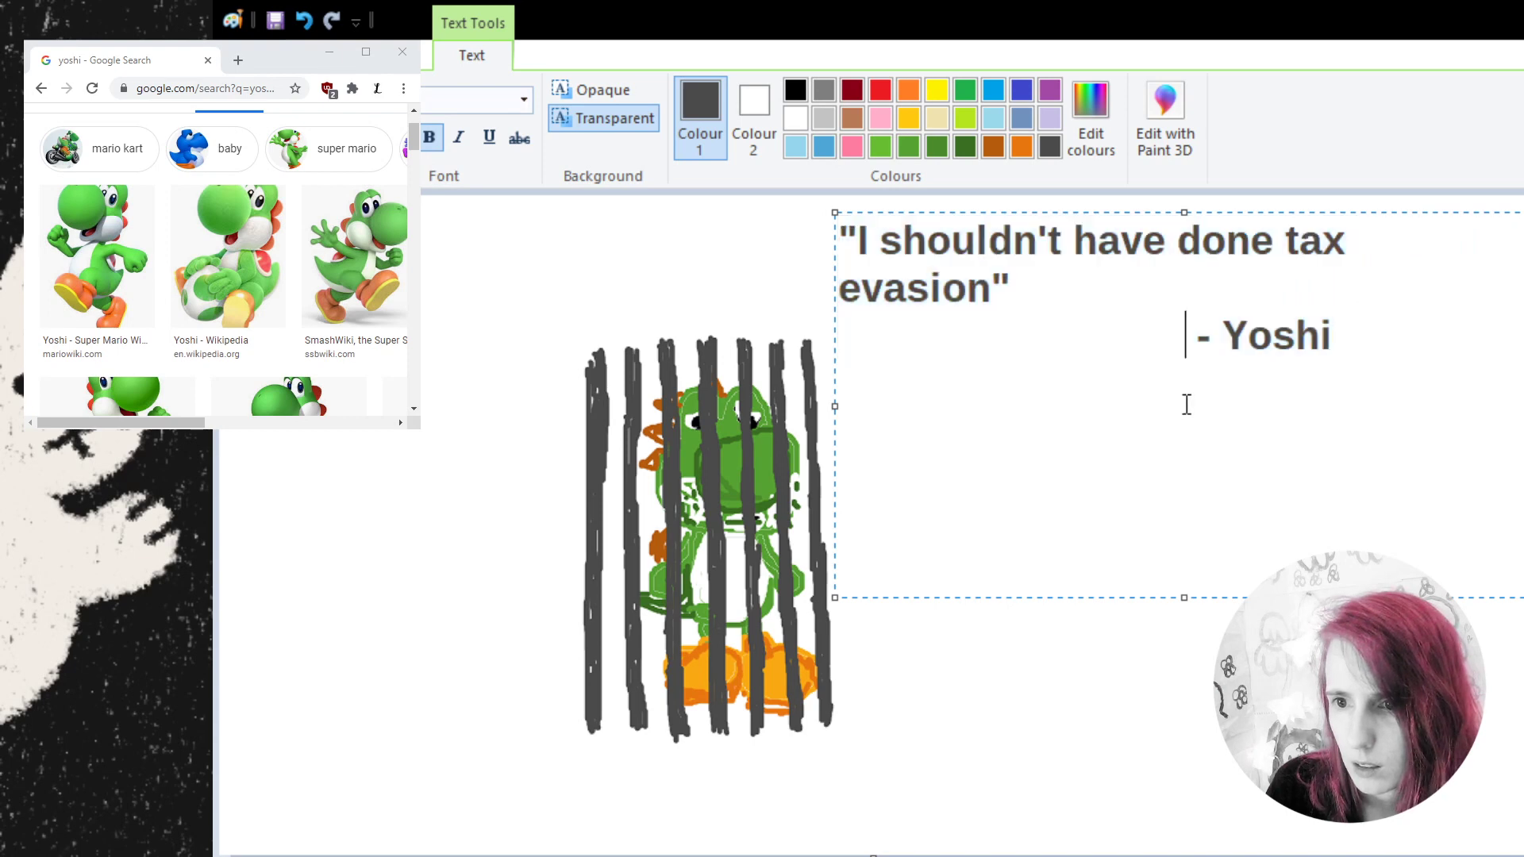
- Change the whole quote and its attribution to a rounder humanist sans-serif font and turn off bold
{"action": "key", "text": "ctrl+a"}
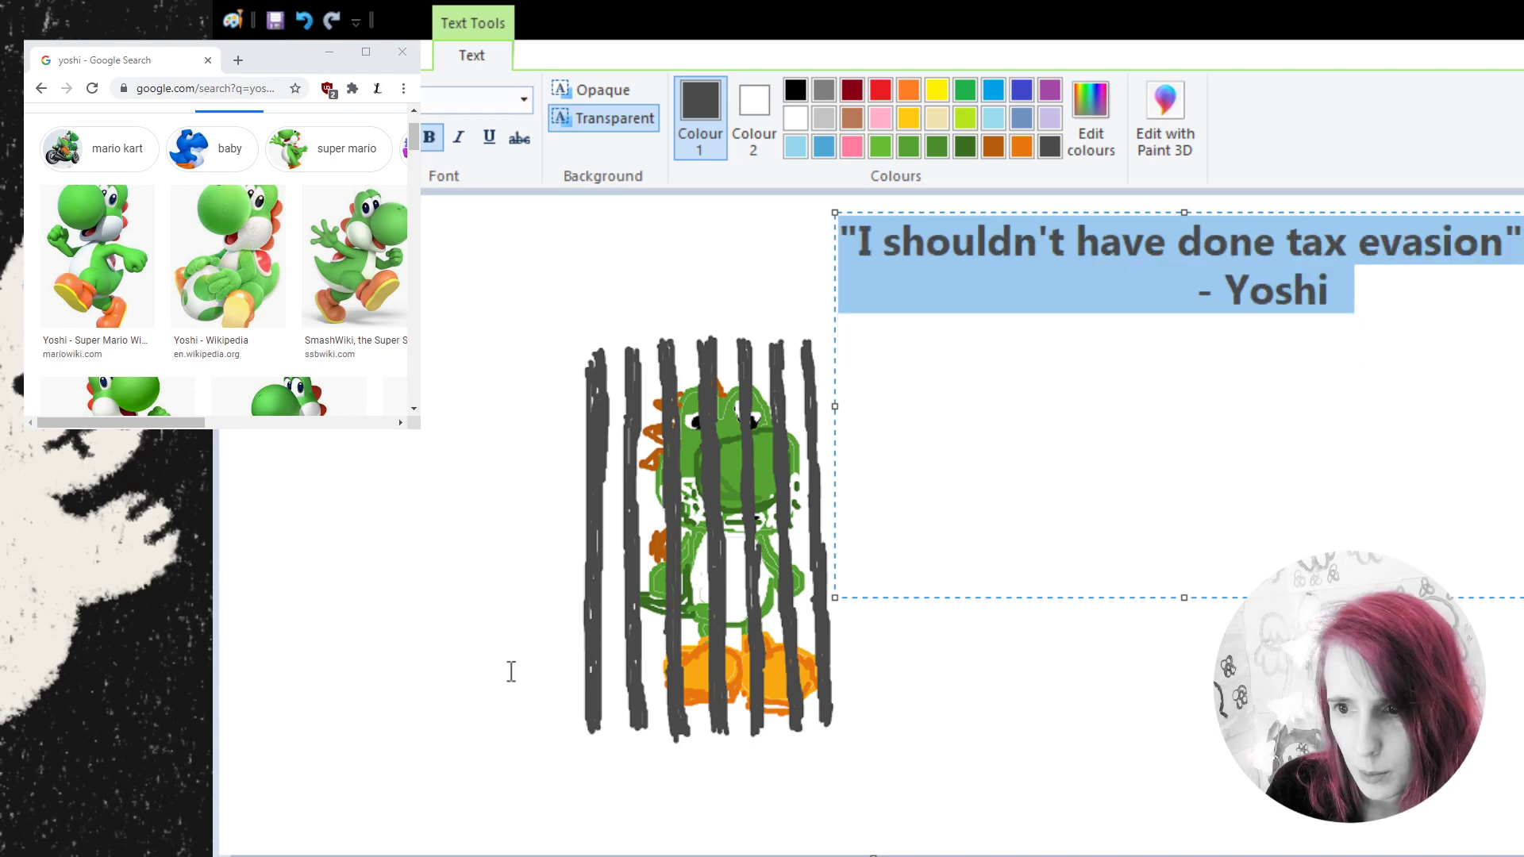
{"action": "left_click", "coordinate": [1184, 410]}
{"action": "left_click", "coordinate": [1425, 291]}
{"action": "key", "text": "ctrl+a"}
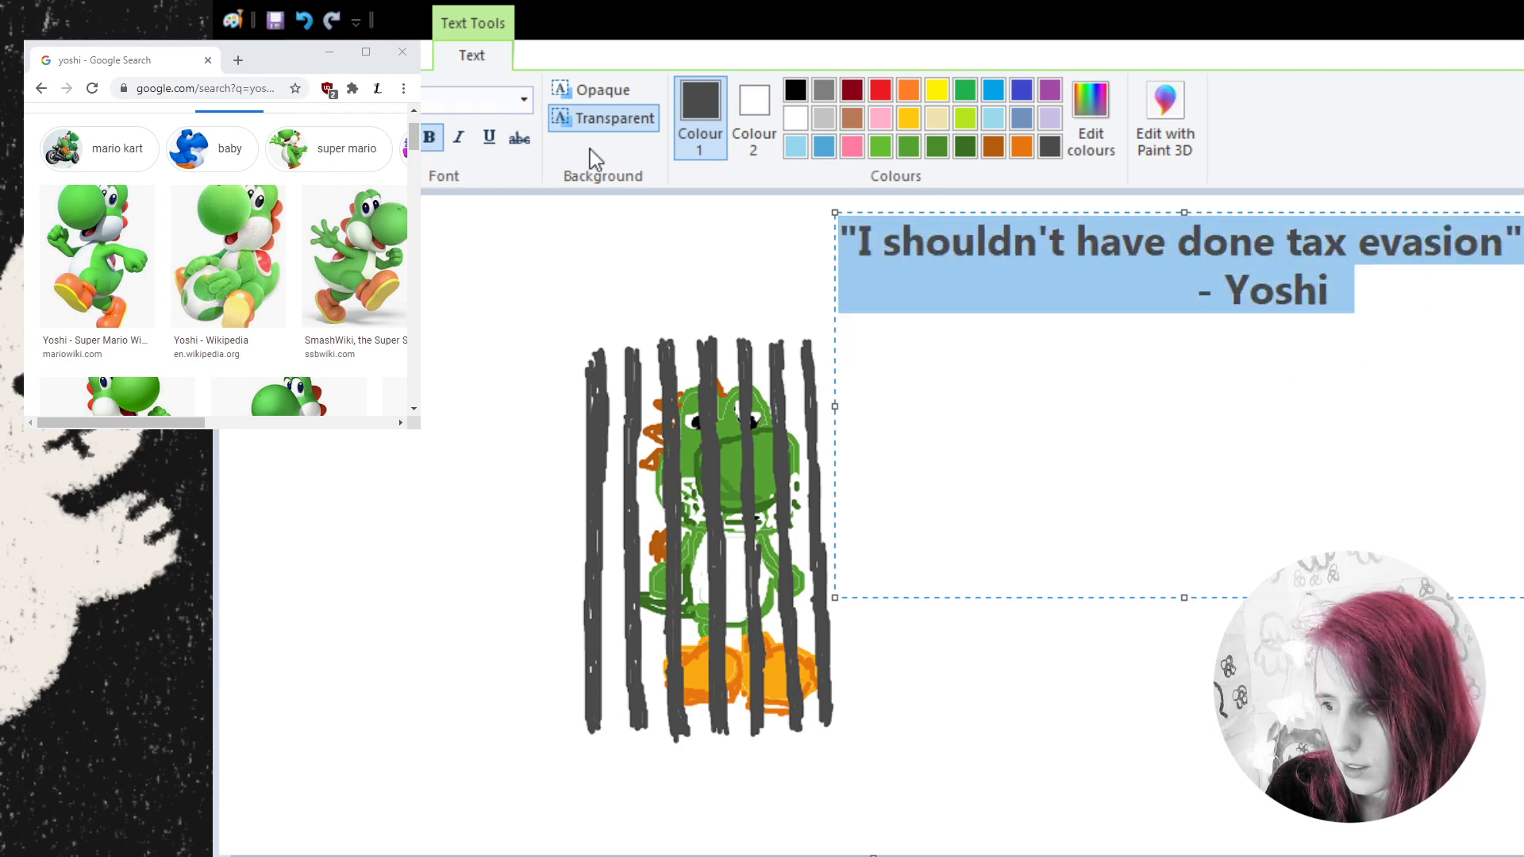
{"action": "left_click", "coordinate": [430, 139]}
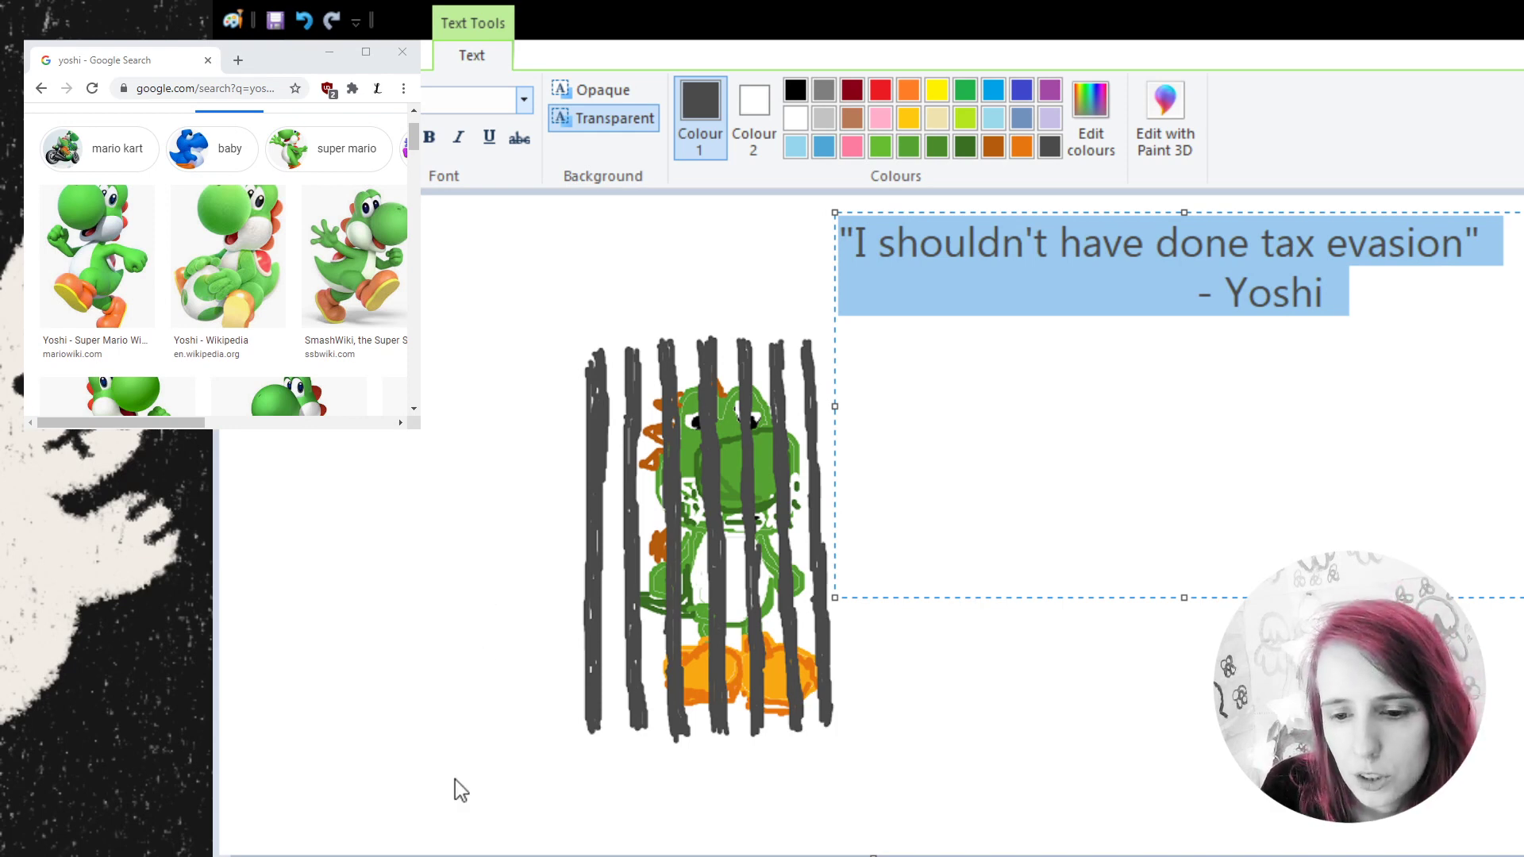
- Change the quote and its attribution to a serif font, make only "- Yoshi" bold, and finish the text box
{"action": "key", "text": "Down"}
{"action": "left_click", "coordinate": [1424, 266]}
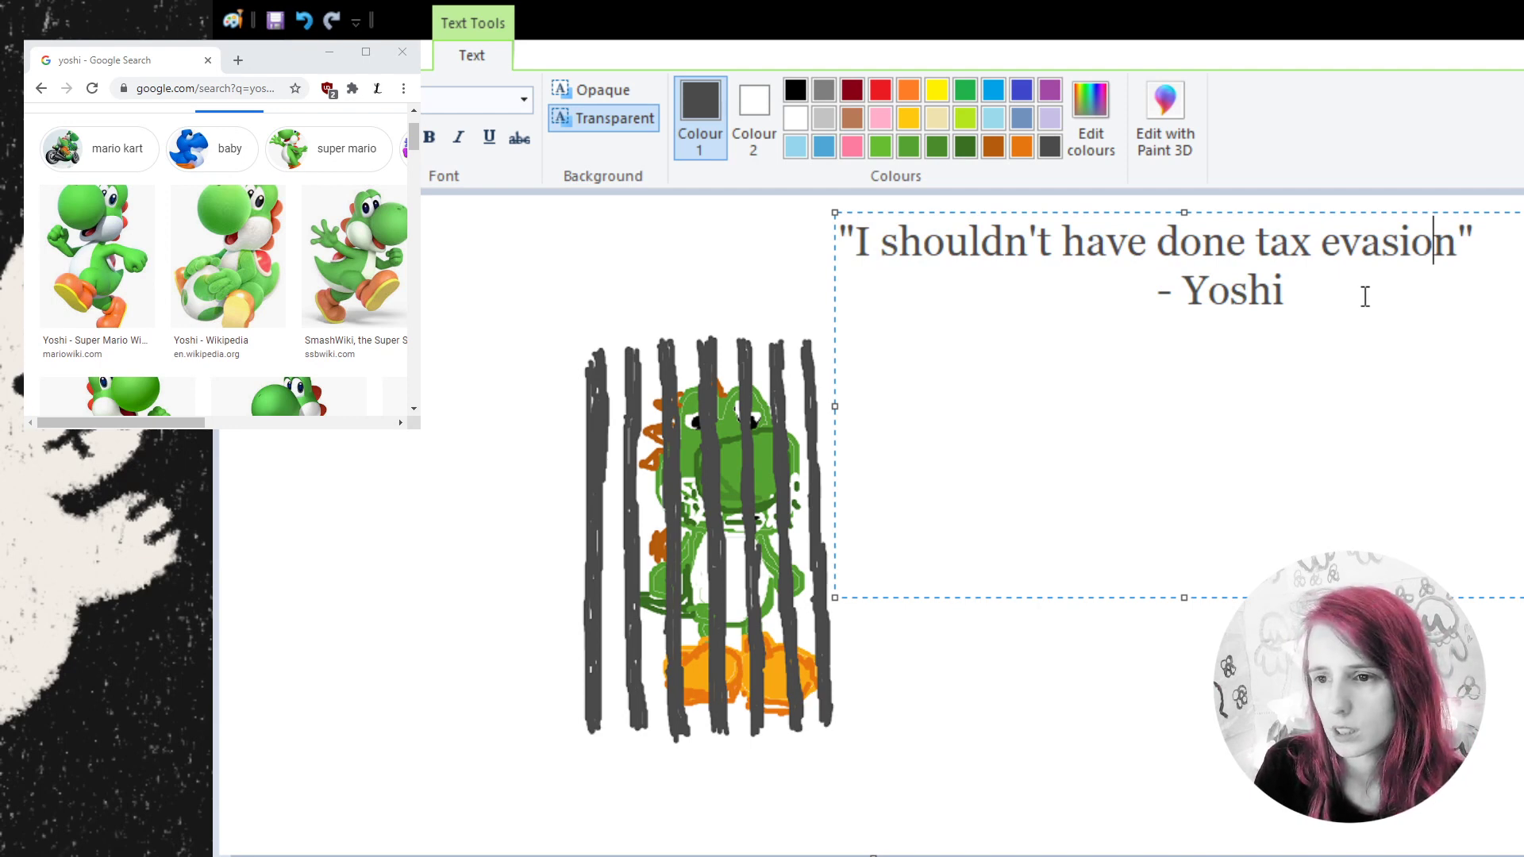
{"action": "left_click_drag", "start_coordinate": [1284, 290], "coordinate": [1137, 290]}
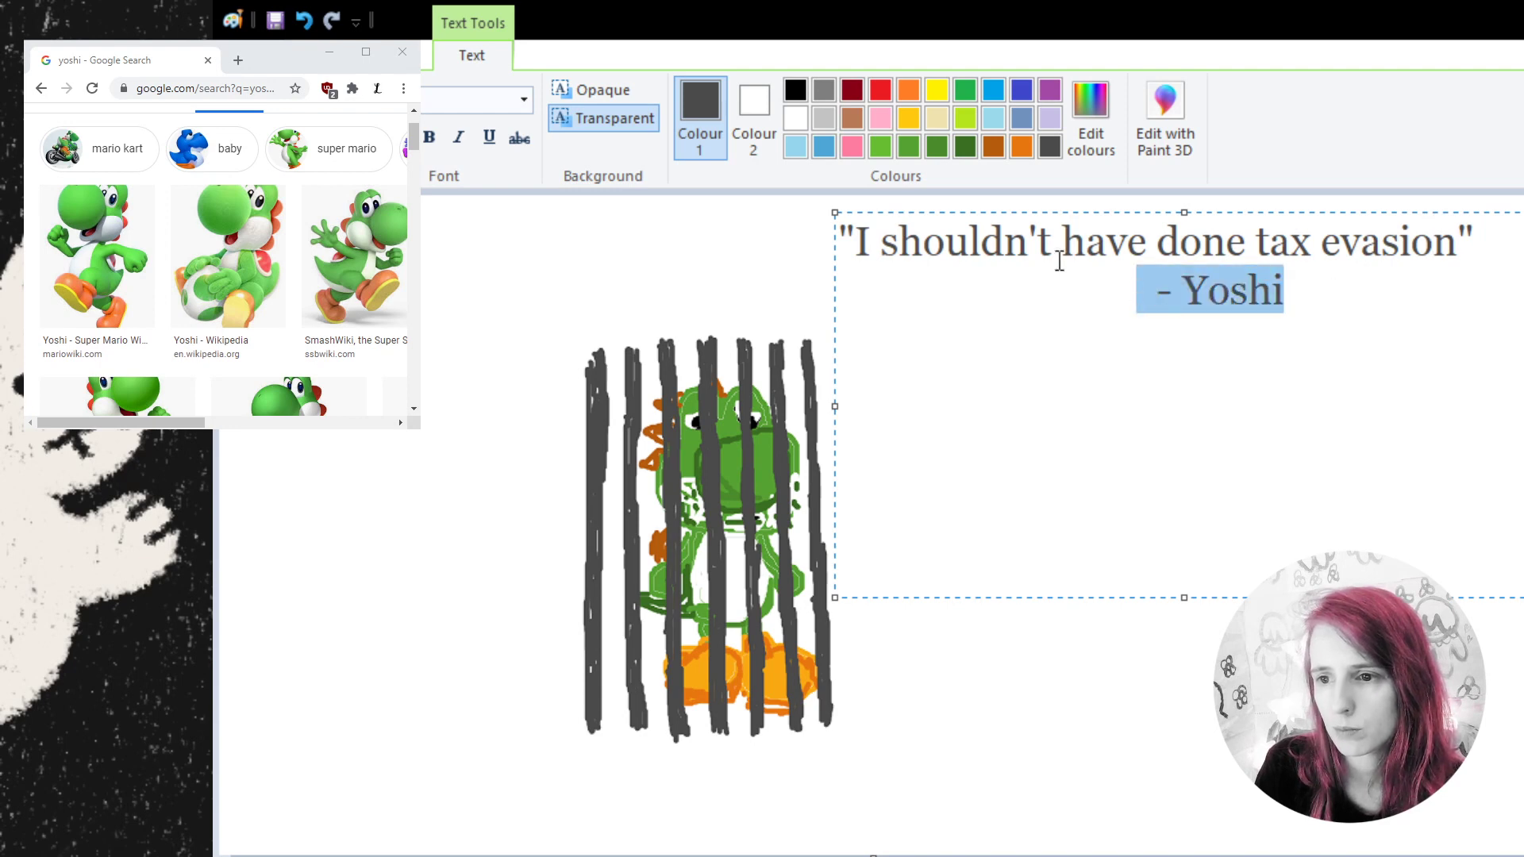
{"action": "left_click", "coordinate": [430, 137]}
{"action": "left_click", "coordinate": [1238, 362]}
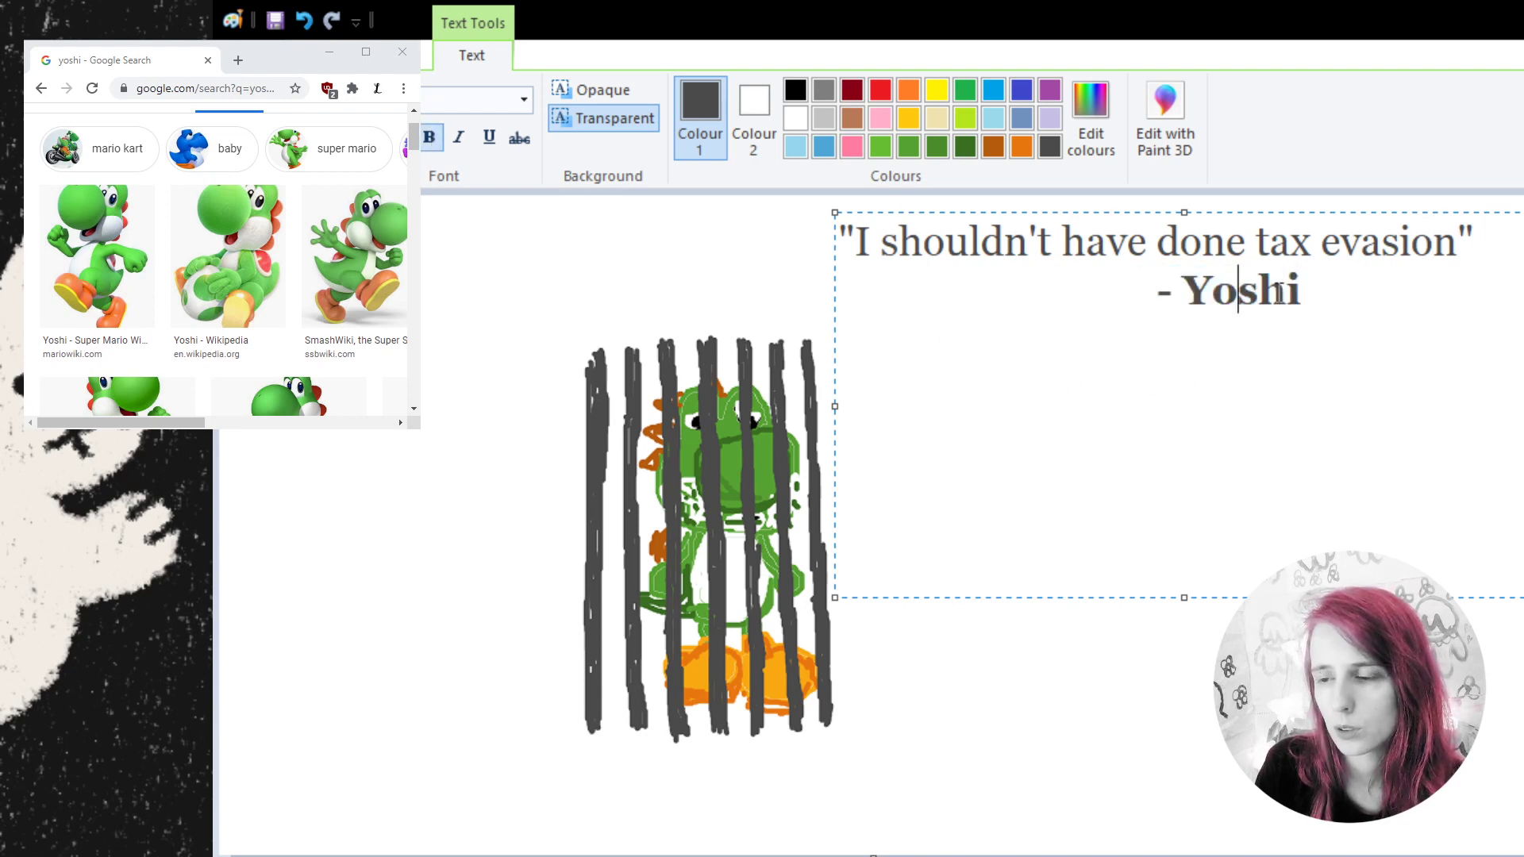
{"action": "left_click", "coordinate": [731, 276]}
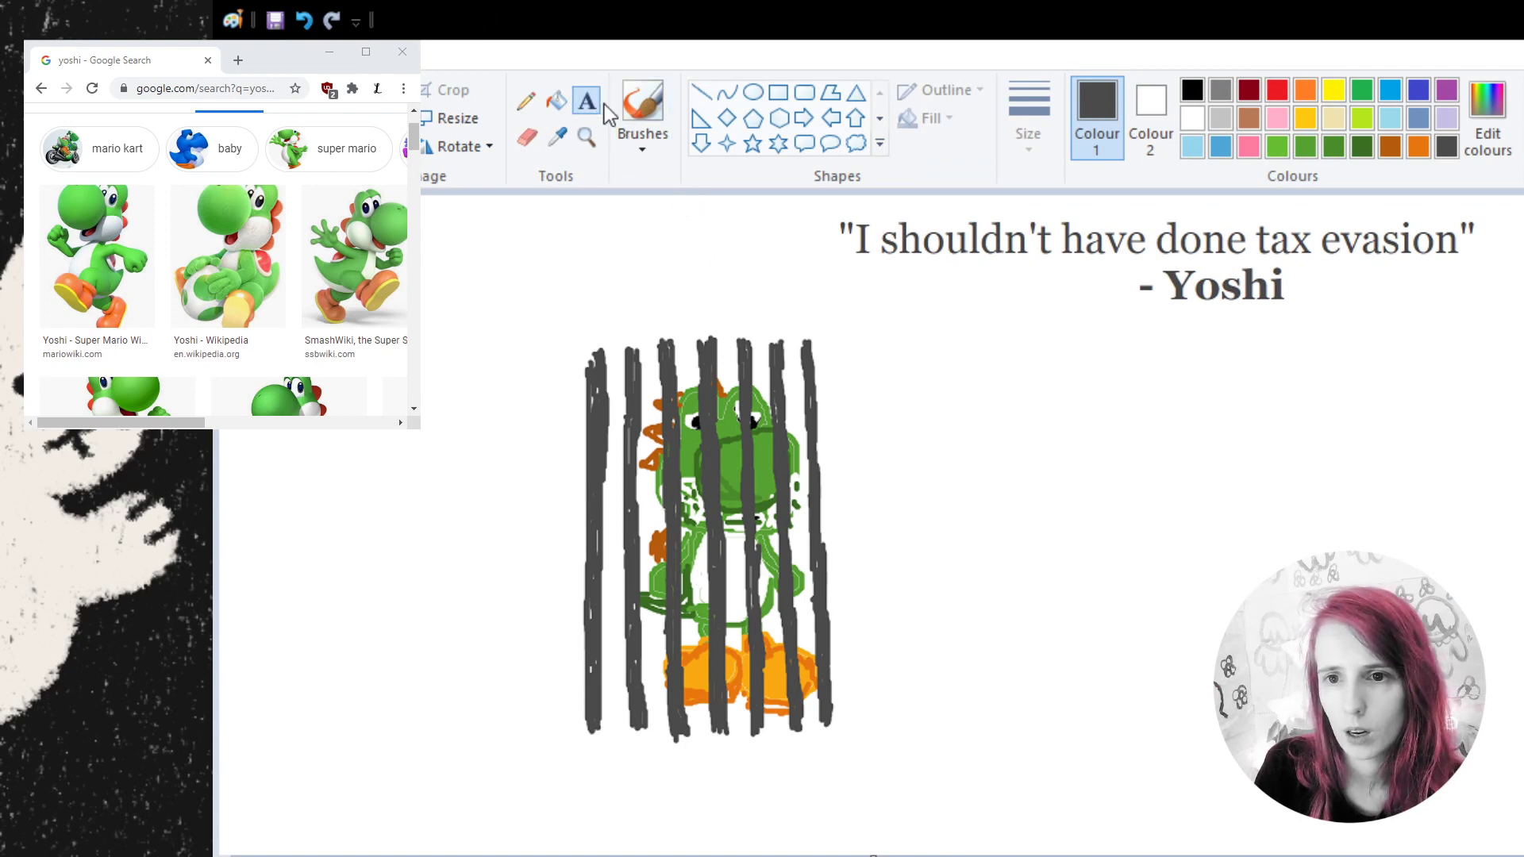
- Paint one more thick dark grey vertical bar to the right of the existing bars, from top to bottom
{"action": "left_click", "coordinate": [586, 138]}
{"action": "left_click", "coordinate": [878, 500]}
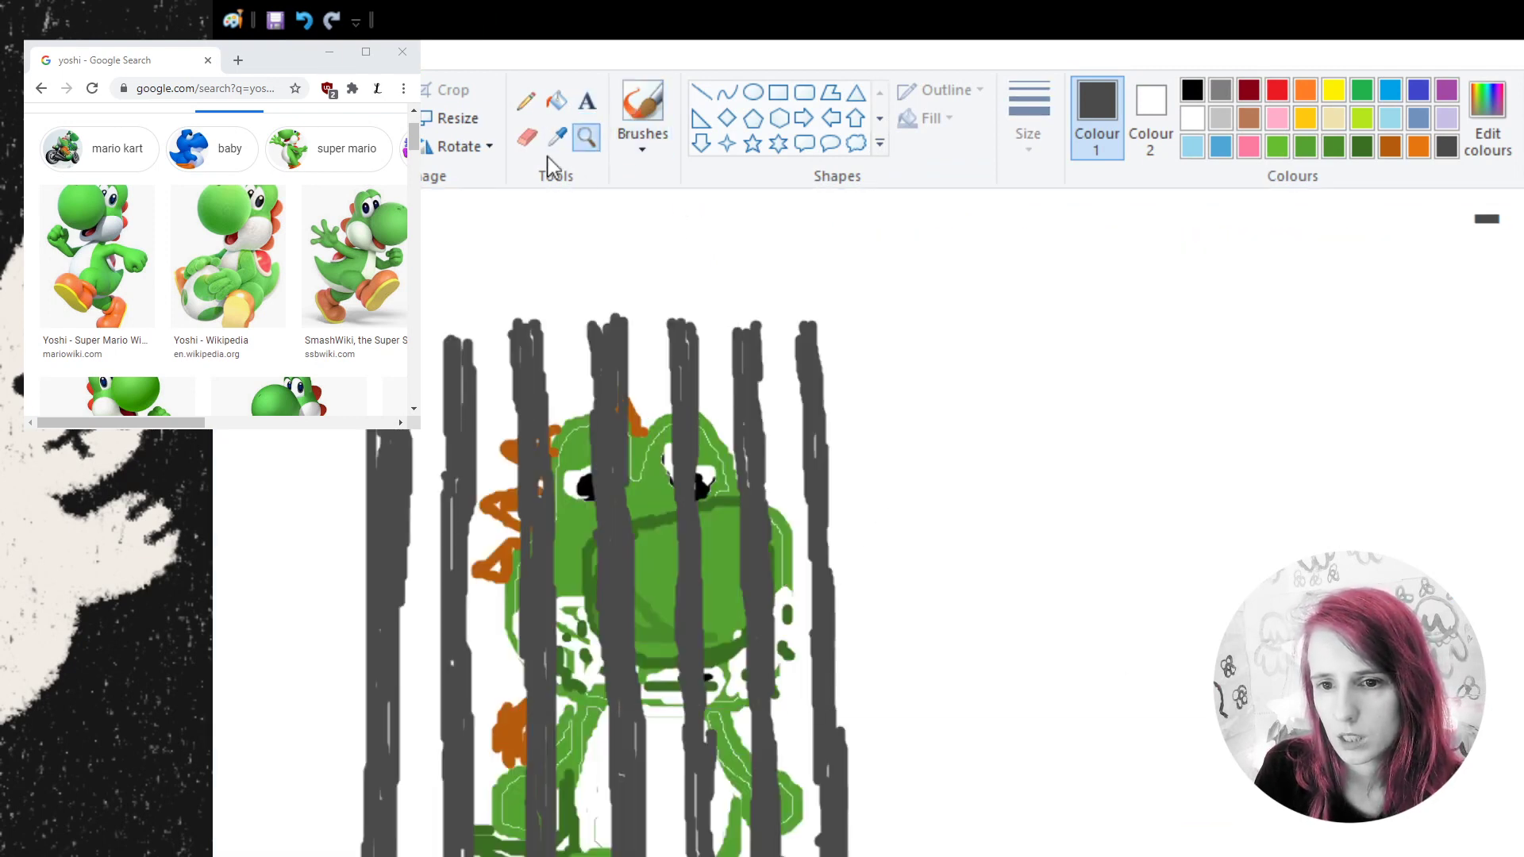
{"action": "left_click", "coordinate": [643, 107]}
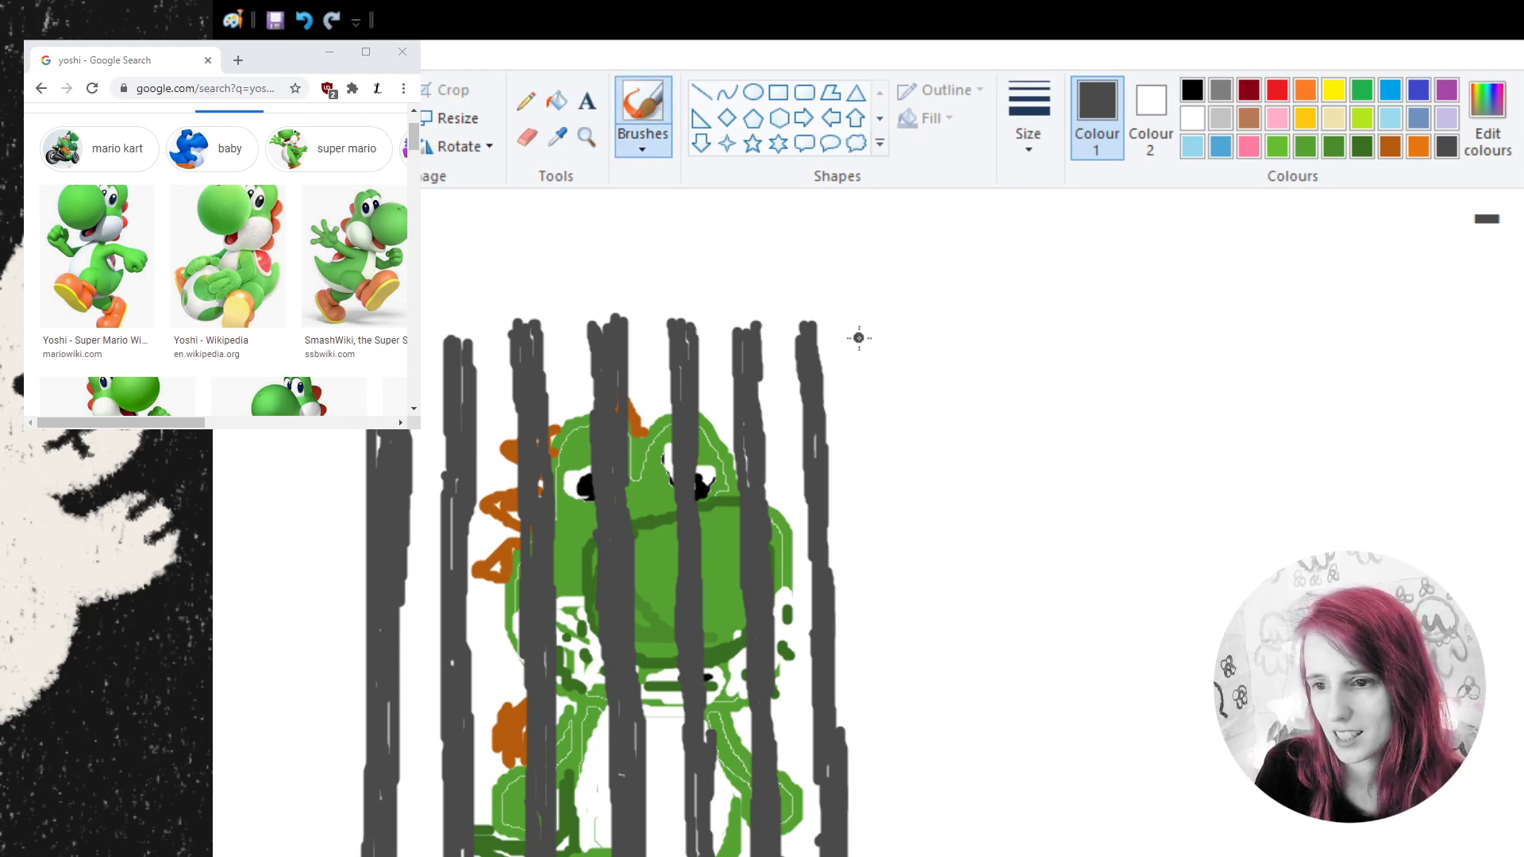
{"action": "left_click_drag", "start_coordinate": [855, 322], "coordinate": [866, 381]}
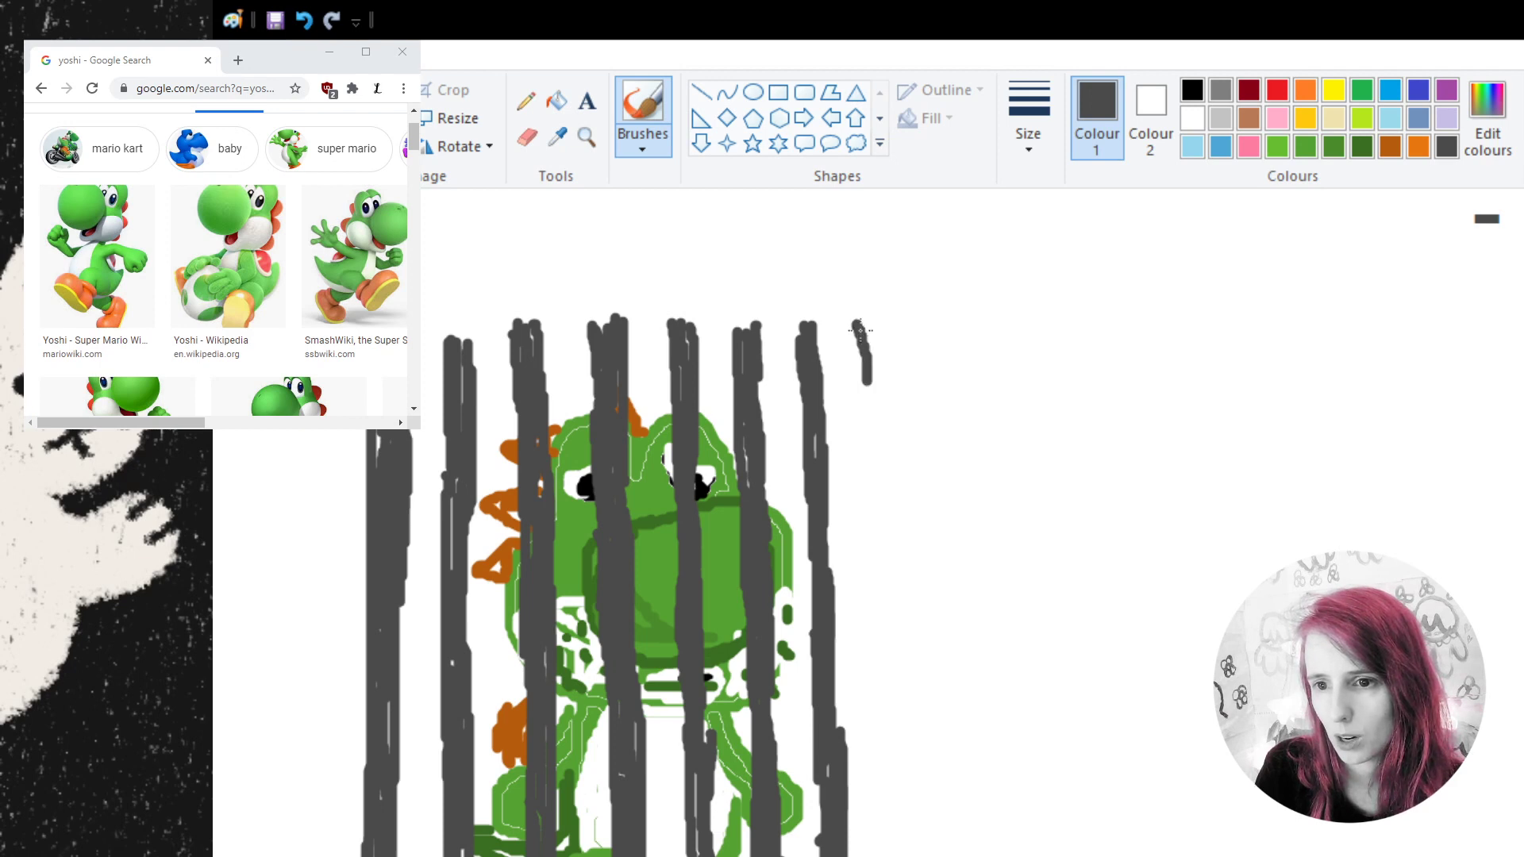
{"action": "left_click_drag", "start_coordinate": [857, 327], "coordinate": [859, 429]}
{"action": "mouse_move", "coordinate": [858, 326]}
{"action": "left_mouse_down"}
{"action": "mouse_move", "coordinate": [870, 421]}
{"action": "mouse_move", "coordinate": [869, 319]}
{"action": "mouse_move", "coordinate": [874, 421]}
{"action": "left_mouse_up"}
{"action": "left_click_drag", "start_coordinate": [872, 384], "coordinate": [868, 433]}
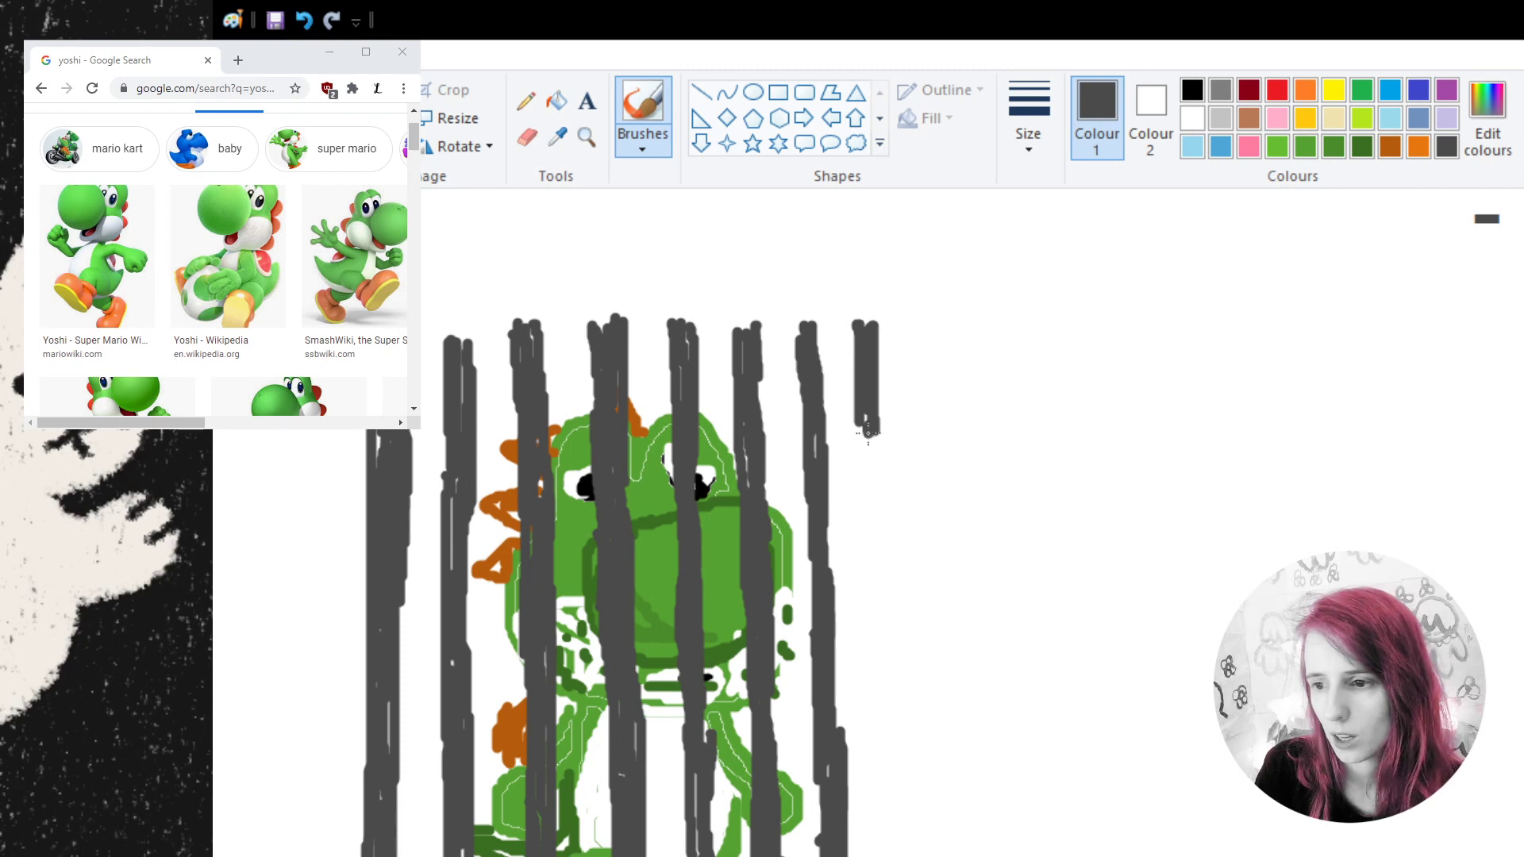
{"action": "scroll", "coordinate": [915, 387], "scroll_direction": "down", "scroll_amount": 3}
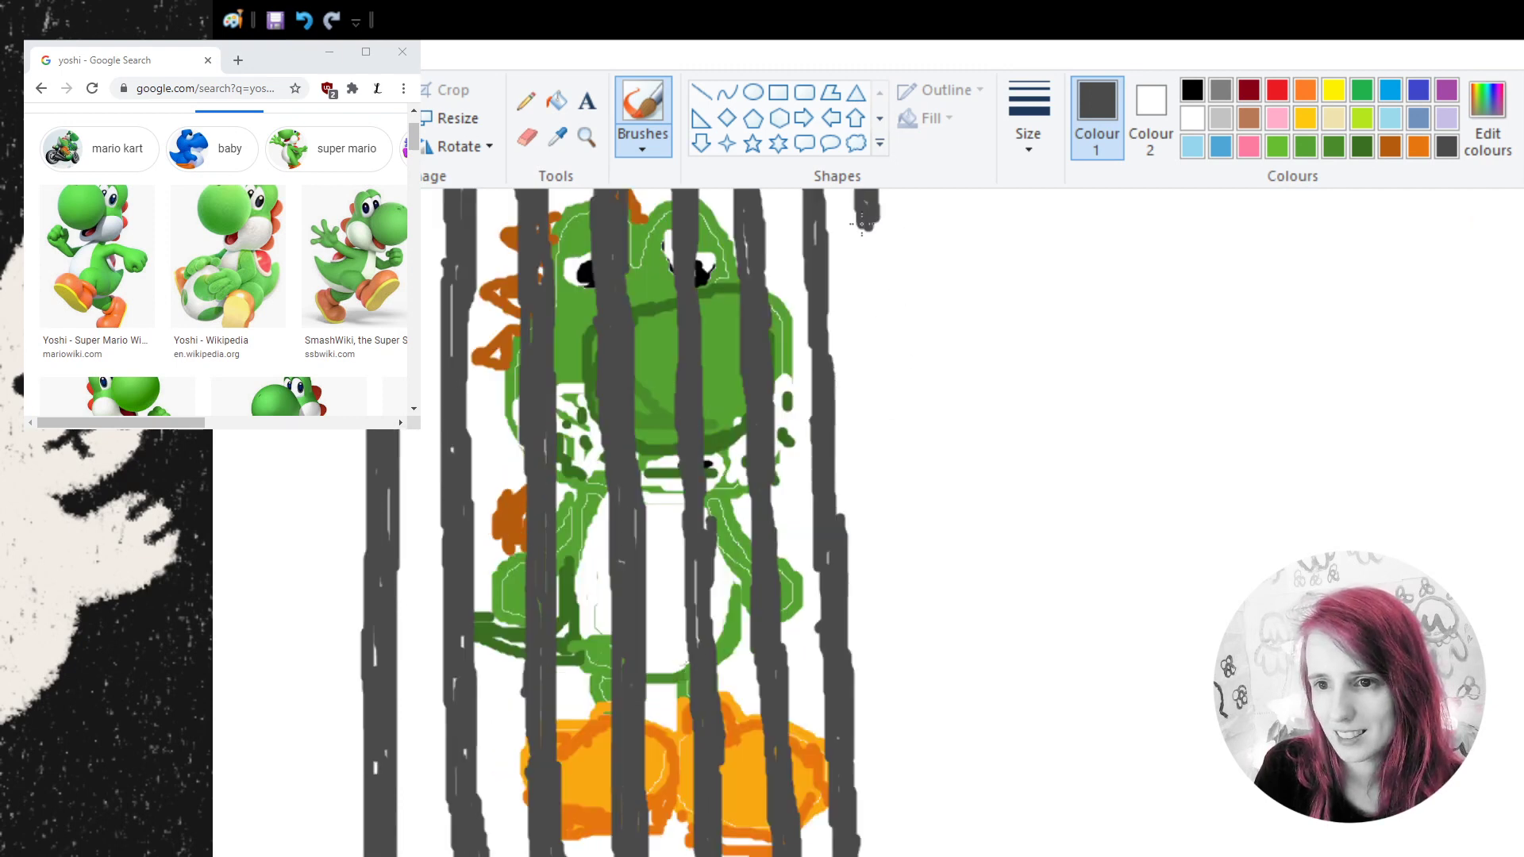
{"action": "left_click_drag", "start_coordinate": [862, 224], "coordinate": [881, 306]}
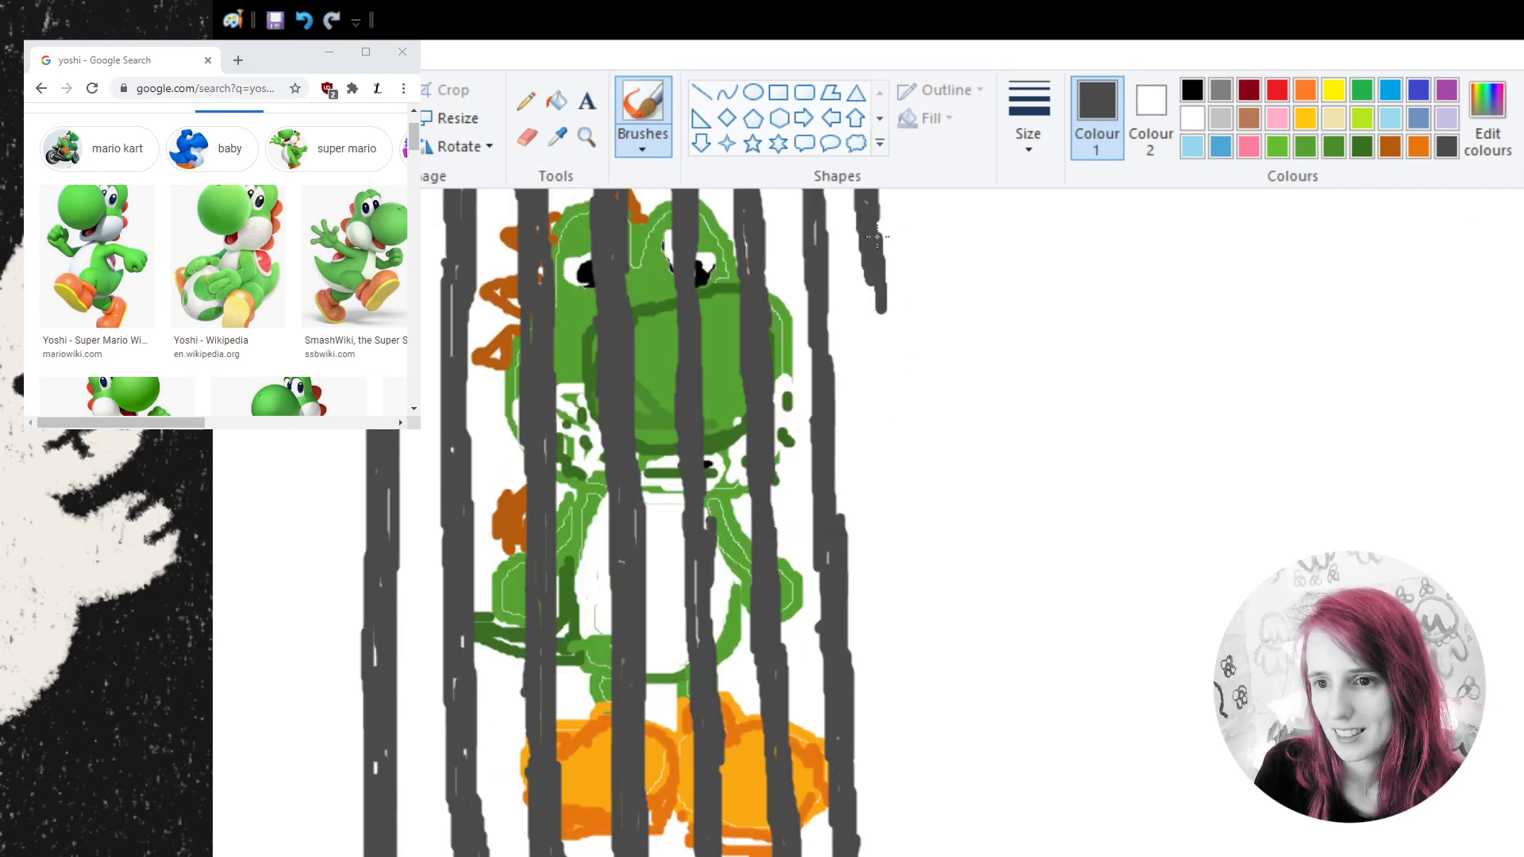
{"action": "mouse_move", "coordinate": [877, 237]}
{"action": "left_mouse_down"}
{"action": "mouse_move", "coordinate": [867, 354]}
{"action": "mouse_move", "coordinate": [887, 370]}
{"action": "mouse_move", "coordinate": [871, 404]}
{"action": "mouse_move", "coordinate": [889, 476]}
{"action": "mouse_move", "coordinate": [880, 434]}
{"action": "mouse_move", "coordinate": [873, 476]}
{"action": "mouse_move", "coordinate": [865, 421]}
{"action": "mouse_move", "coordinate": [899, 544]}
{"action": "mouse_move", "coordinate": [889, 495]}
{"action": "left_mouse_up"}
{"action": "key", "text": "ctrl+z"}
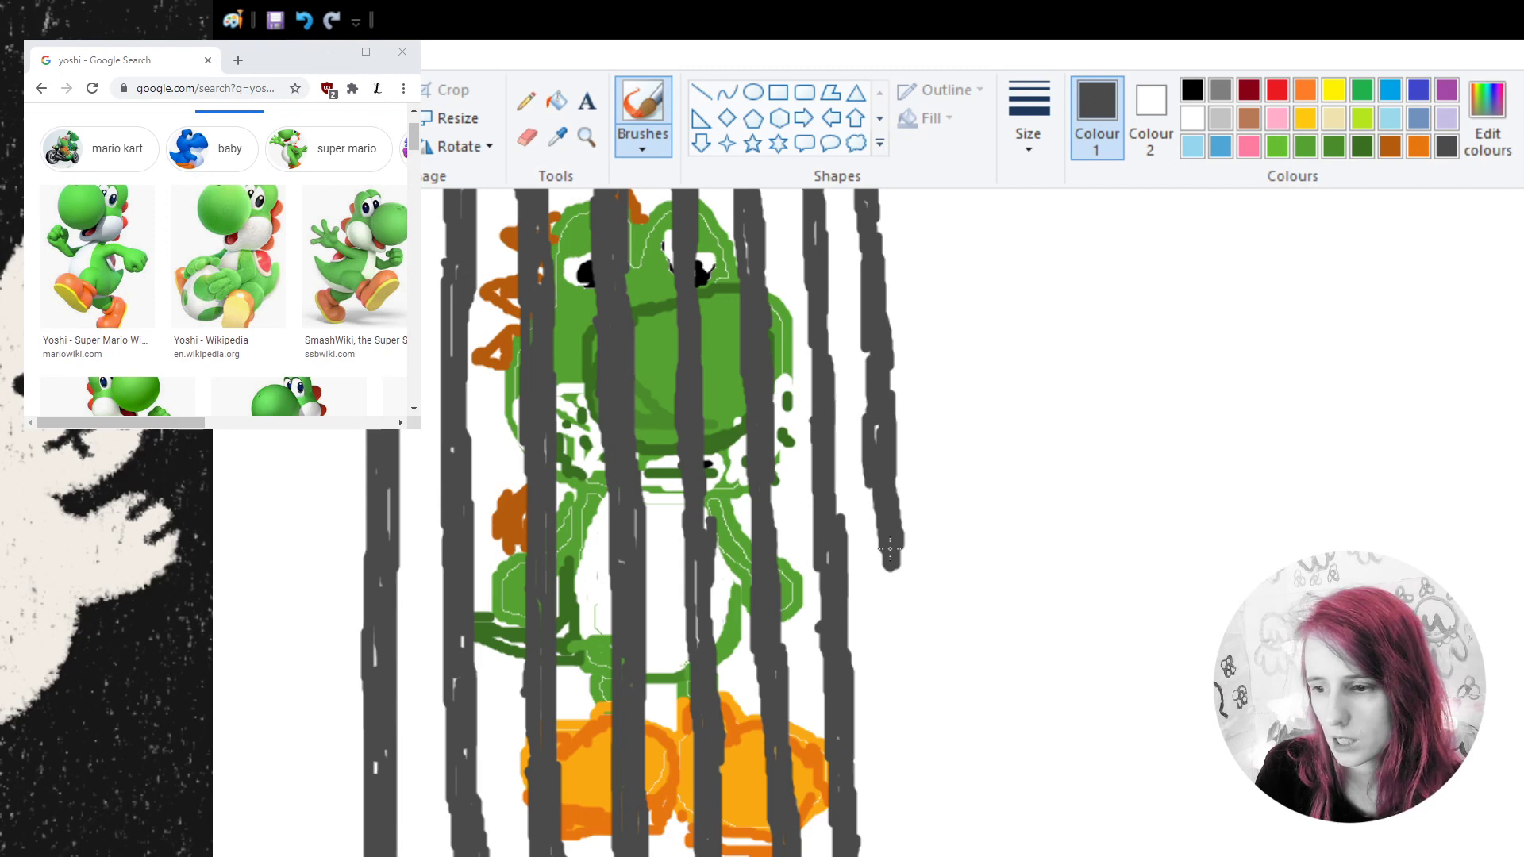
{"action": "mouse_move", "coordinate": [904, 568]}
{"action": "left_mouse_down"}
{"action": "mouse_move", "coordinate": [887, 659]}
{"action": "mouse_move", "coordinate": [901, 689]}
{"action": "mouse_move", "coordinate": [909, 671]}
{"action": "mouse_move", "coordinate": [896, 704]}
{"action": "mouse_move", "coordinate": [914, 738]}
{"action": "mouse_move", "coordinate": [914, 817]}
{"action": "mouse_move", "coordinate": [922, 738]}
{"action": "mouse_move", "coordinate": [925, 849]}
{"action": "mouse_move", "coordinate": [905, 848]}
{"action": "left_mouse_up"}
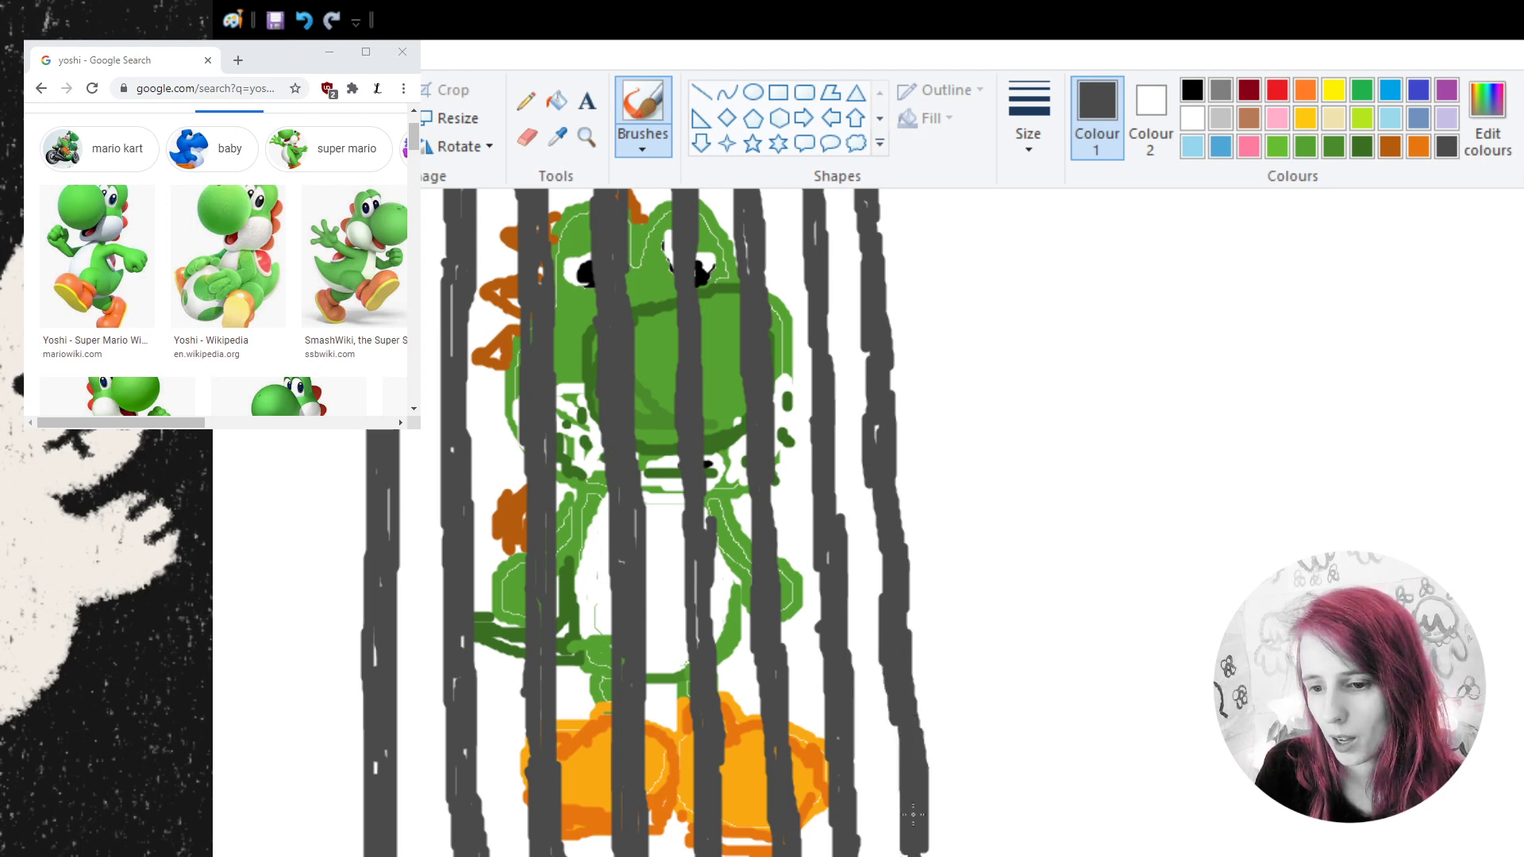
{"action": "mouse_move", "coordinate": [905, 738]}
{"action": "left_mouse_down"}
{"action": "mouse_move", "coordinate": [899, 763]}
{"action": "mouse_move", "coordinate": [930, 833]}
{"action": "left_mouse_up"}
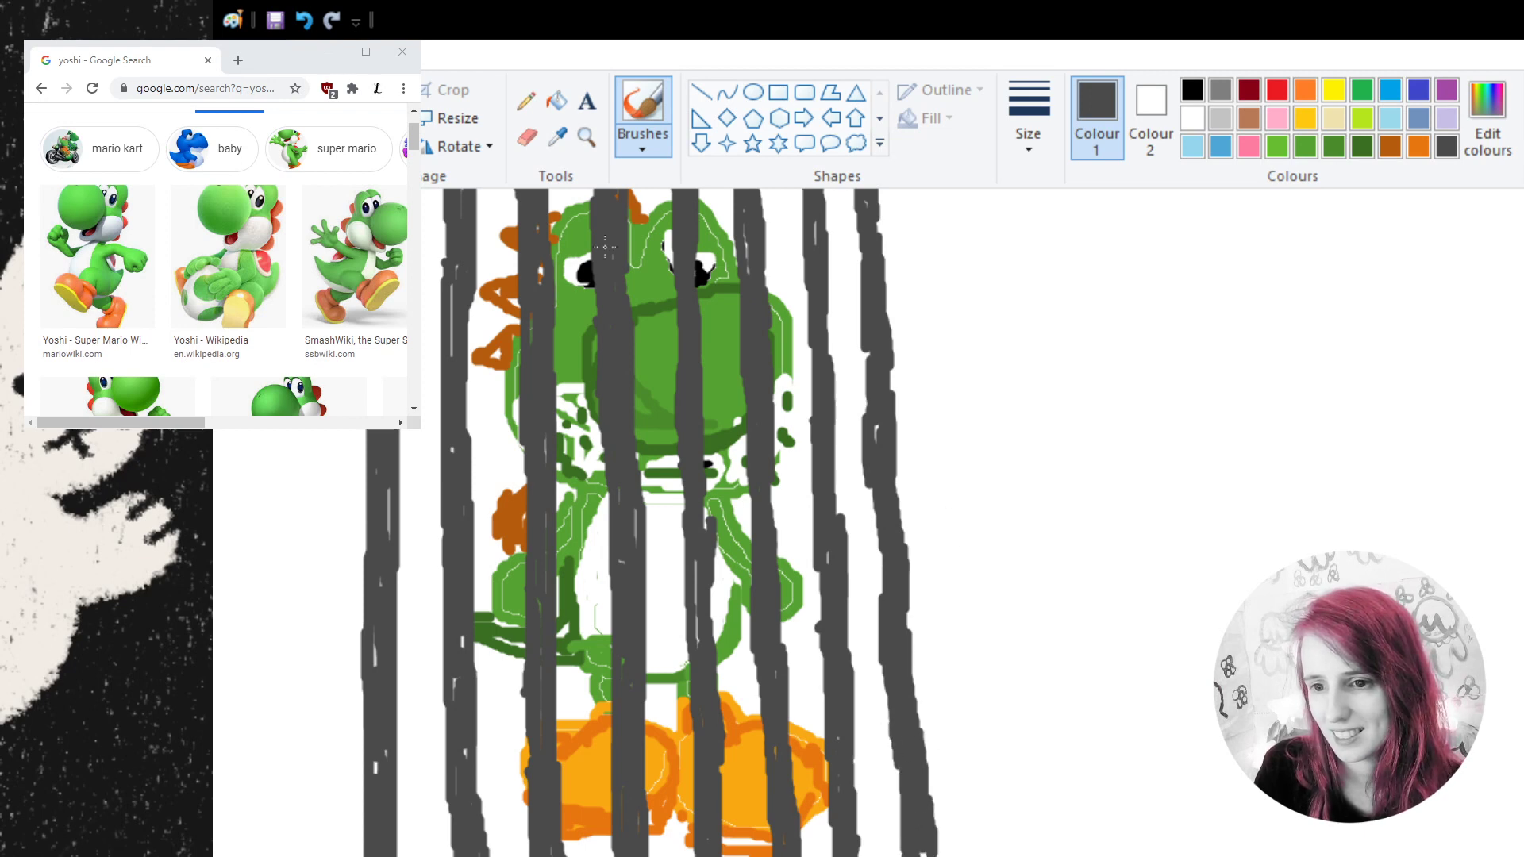
- Outline a narrow dark grey horizontal plate across the top of the bars and another across the bottom
{"action": "left_click", "coordinate": [587, 136]}
{"action": "right_click", "coordinate": [667, 294]}
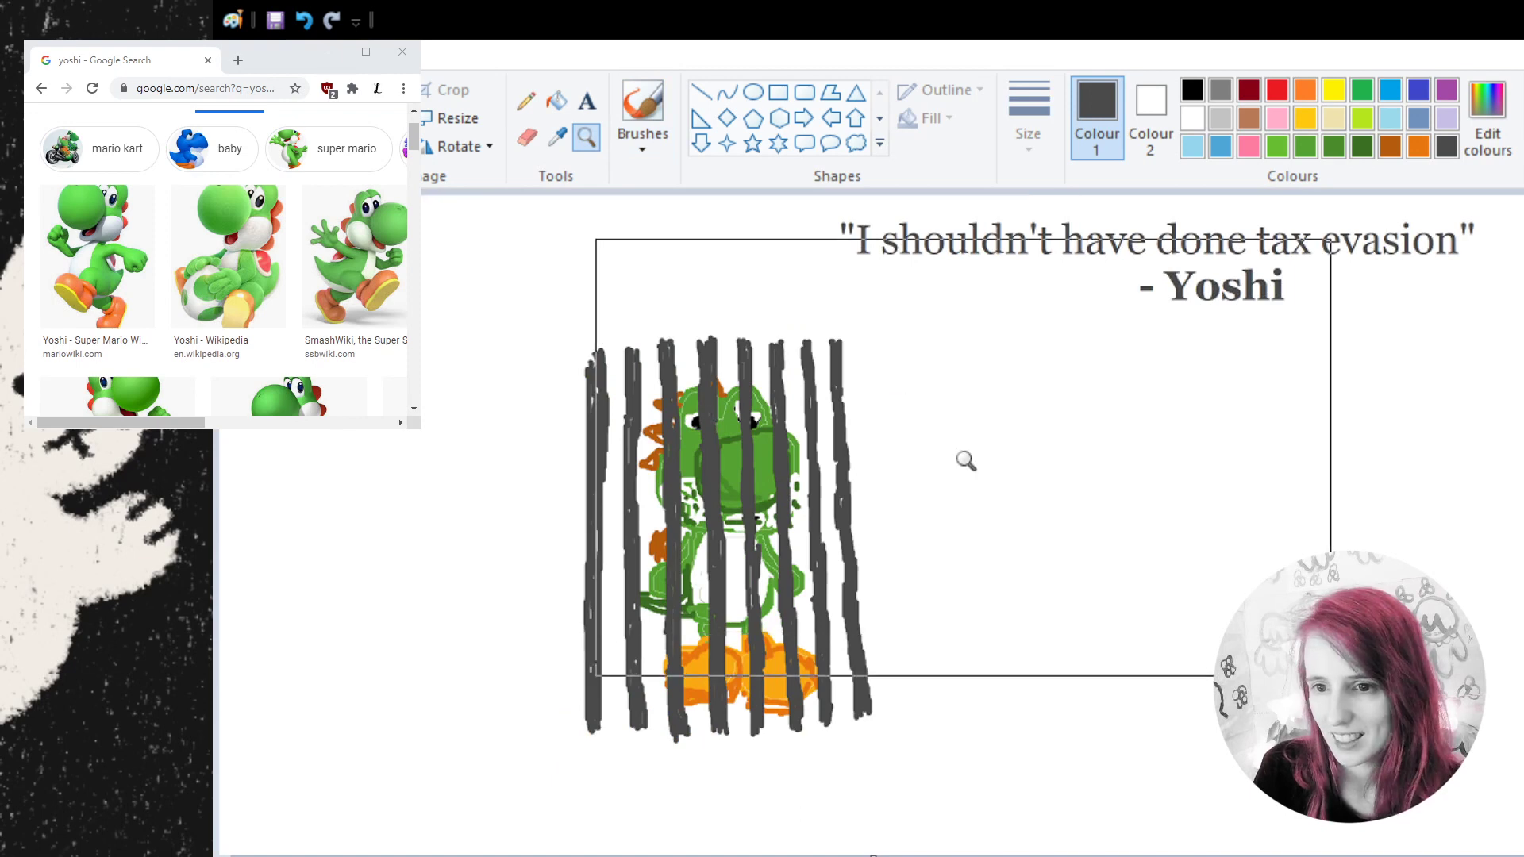
{"action": "right_click", "coordinate": [919, 463]}
{"action": "left_click", "coordinate": [707, 323]}
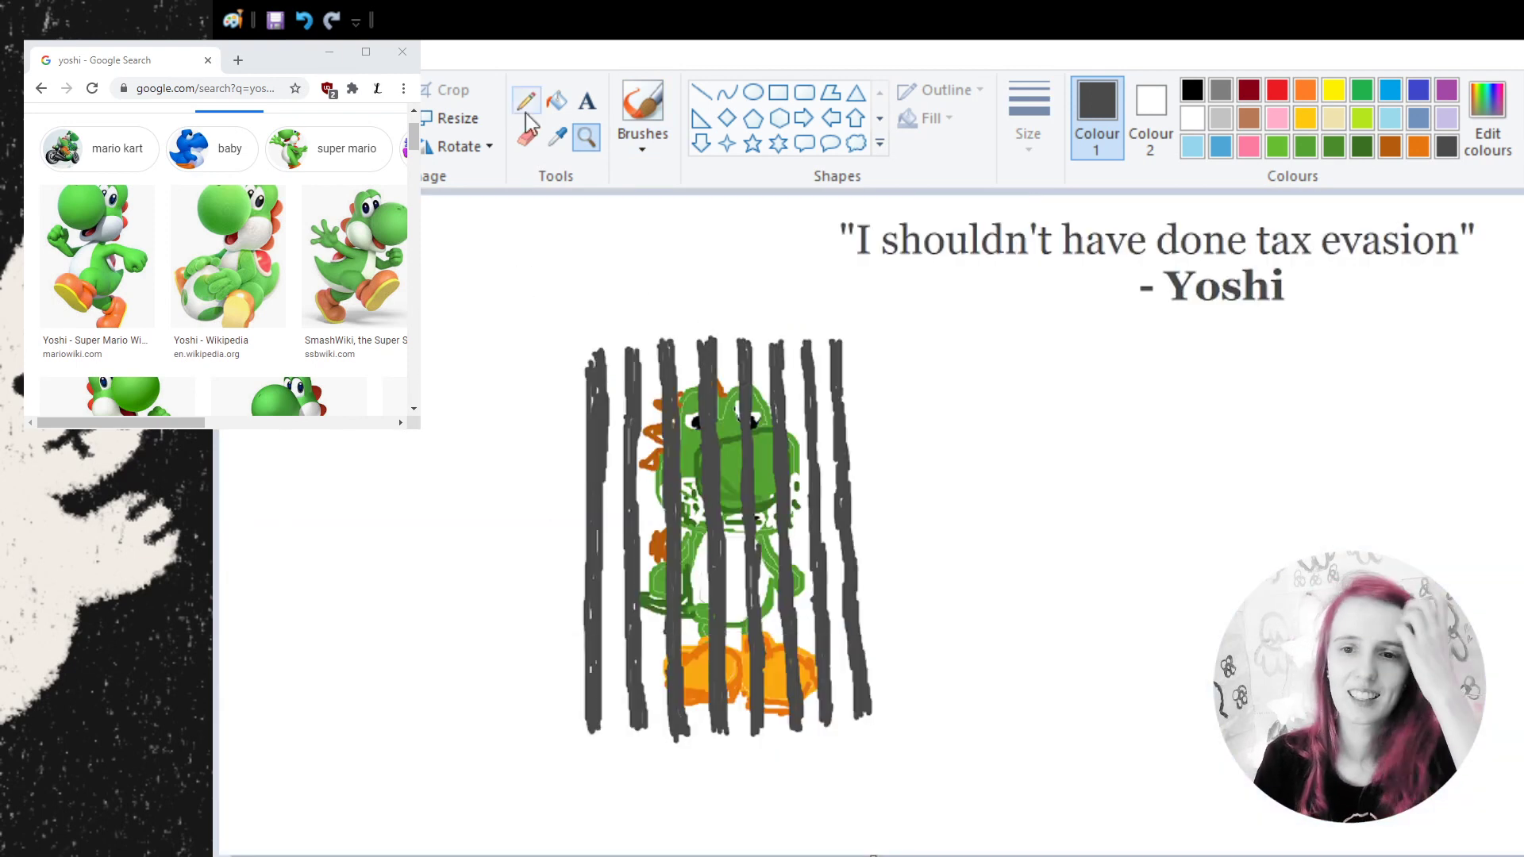
{"action": "left_click", "coordinate": [642, 112]}
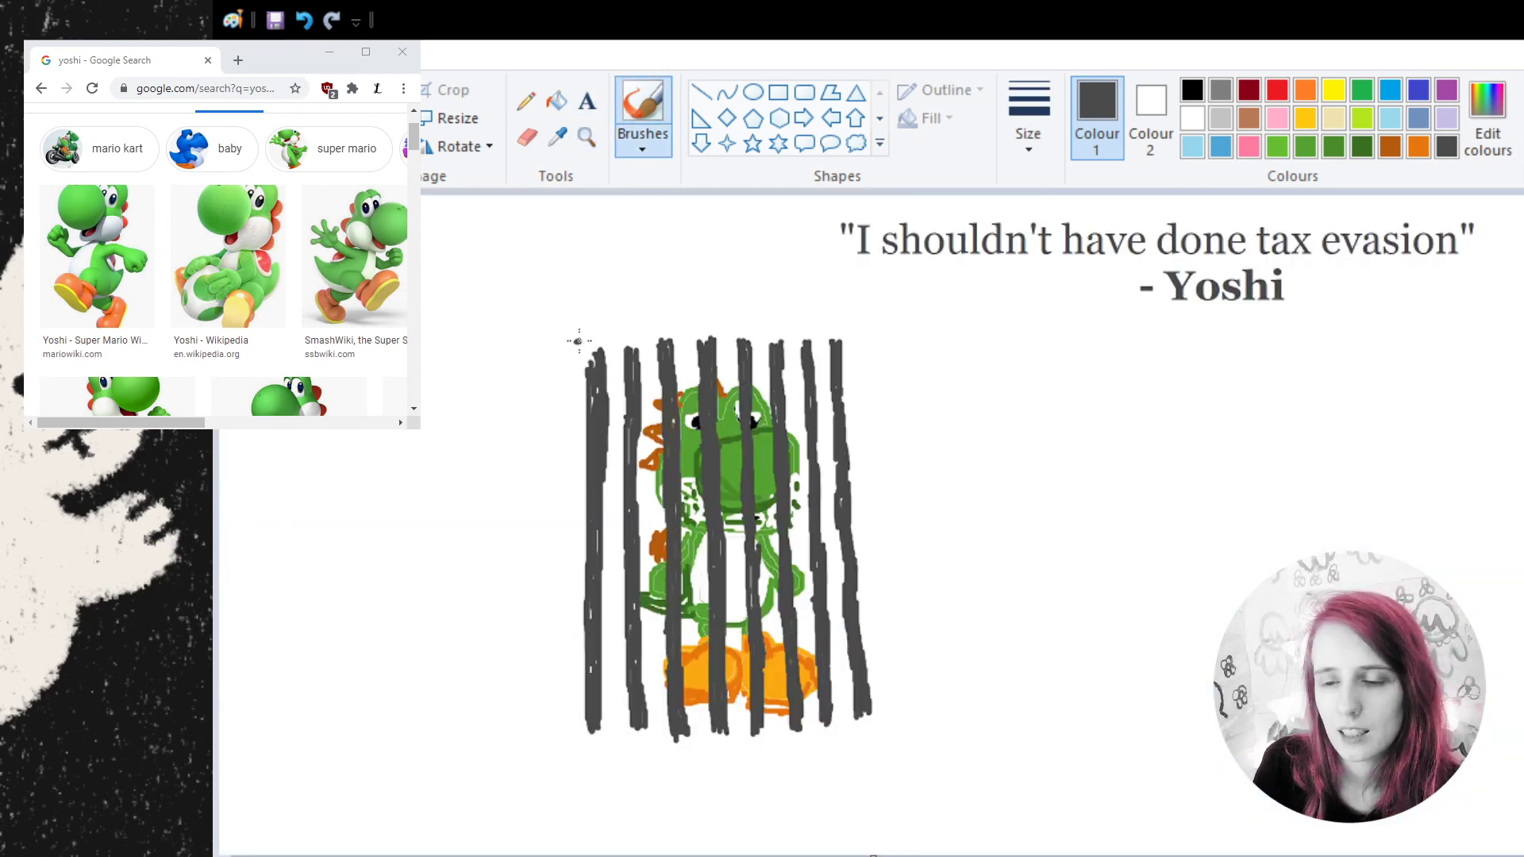
{"action": "left_click_drag", "start_coordinate": [577, 342], "coordinate": [846, 323]}
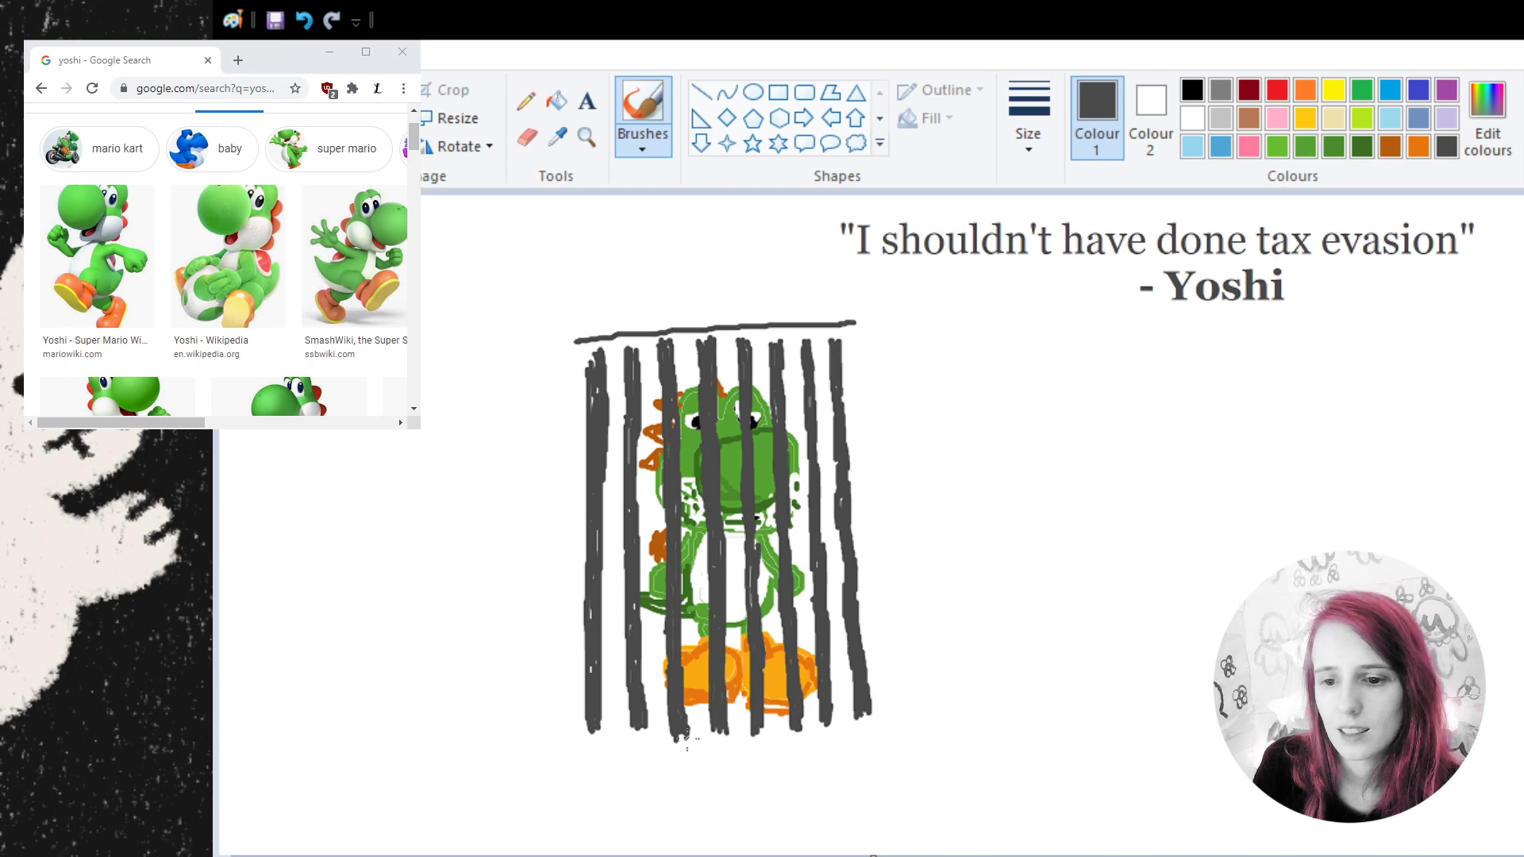
{"action": "mouse_move", "coordinate": [579, 749]}
{"action": "left_mouse_down"}
{"action": "mouse_move", "coordinate": [750, 752]}
{"action": "mouse_move", "coordinate": [887, 732]}
{"action": "mouse_move", "coordinate": [570, 743]}
{"action": "left_mouse_up"}
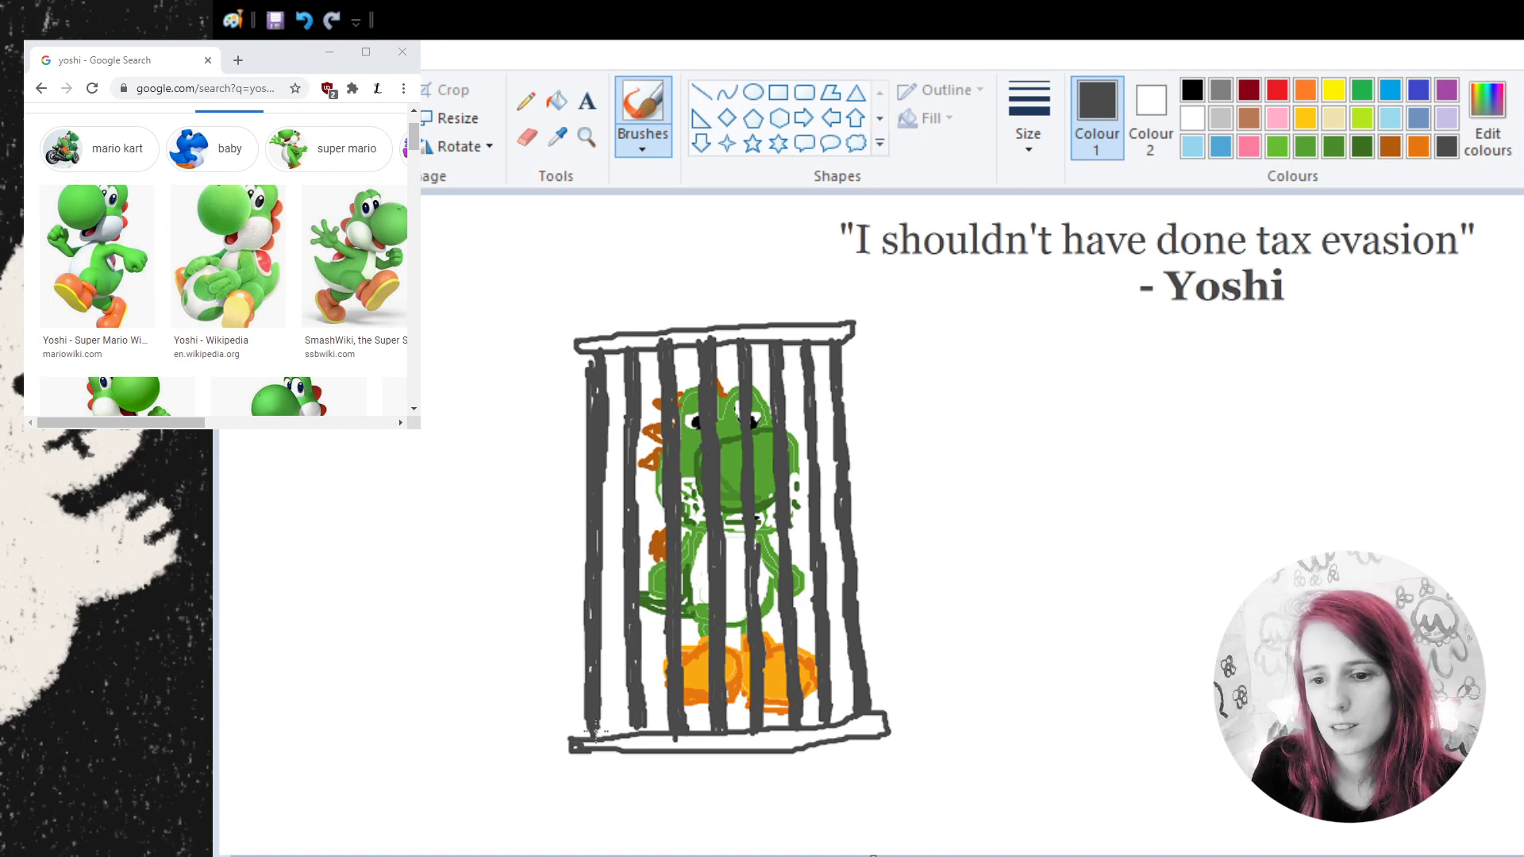
- Fill the top and bottom plates of the cage with dark grey
{"action": "left_click", "coordinate": [557, 100]}
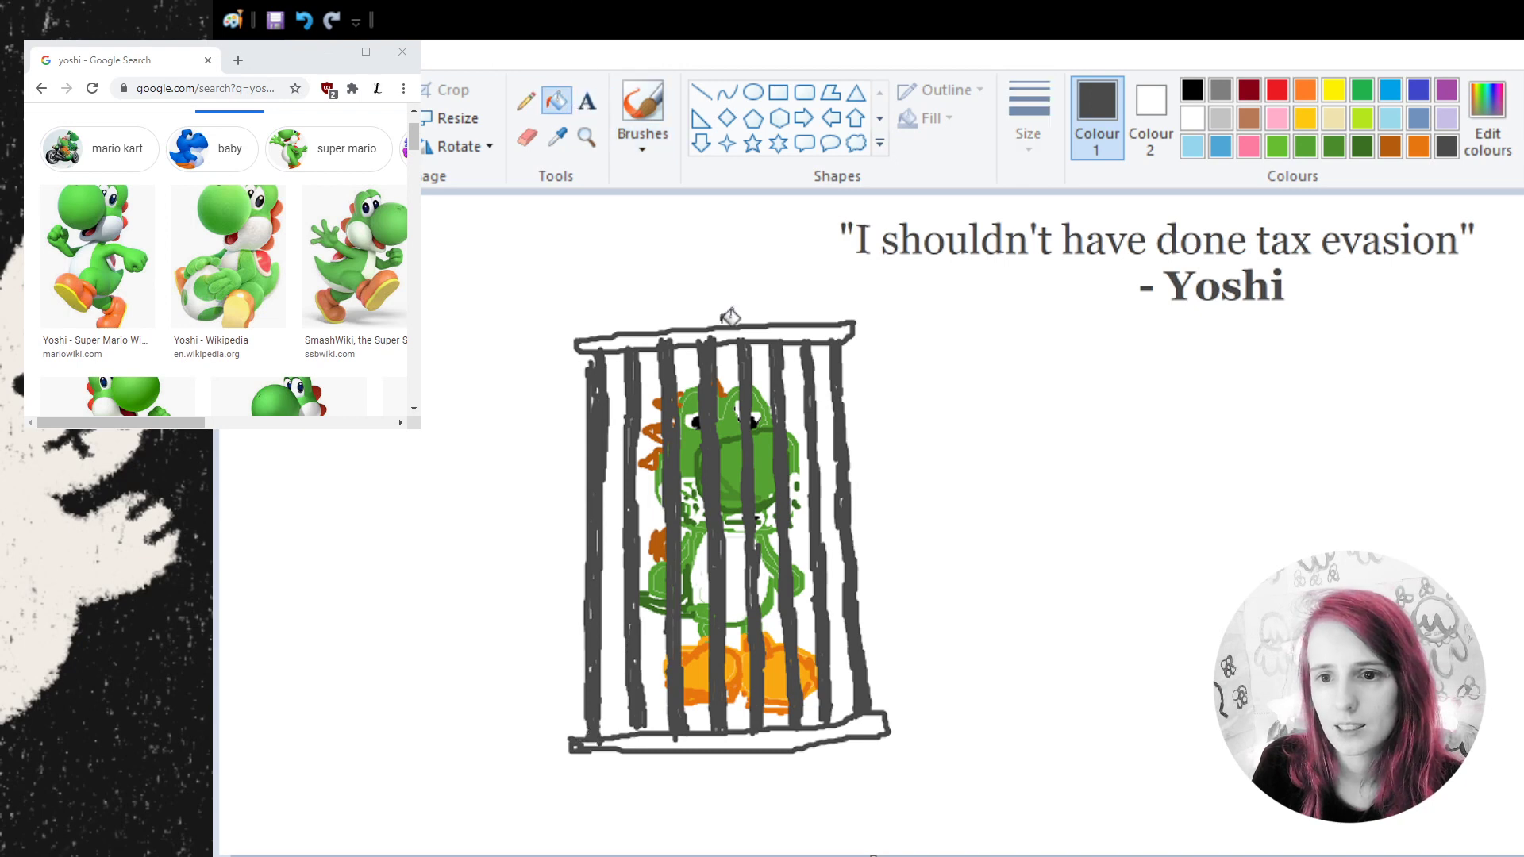
{"action": "left_click", "coordinate": [737, 336]}
{"action": "left_click", "coordinate": [806, 734]}
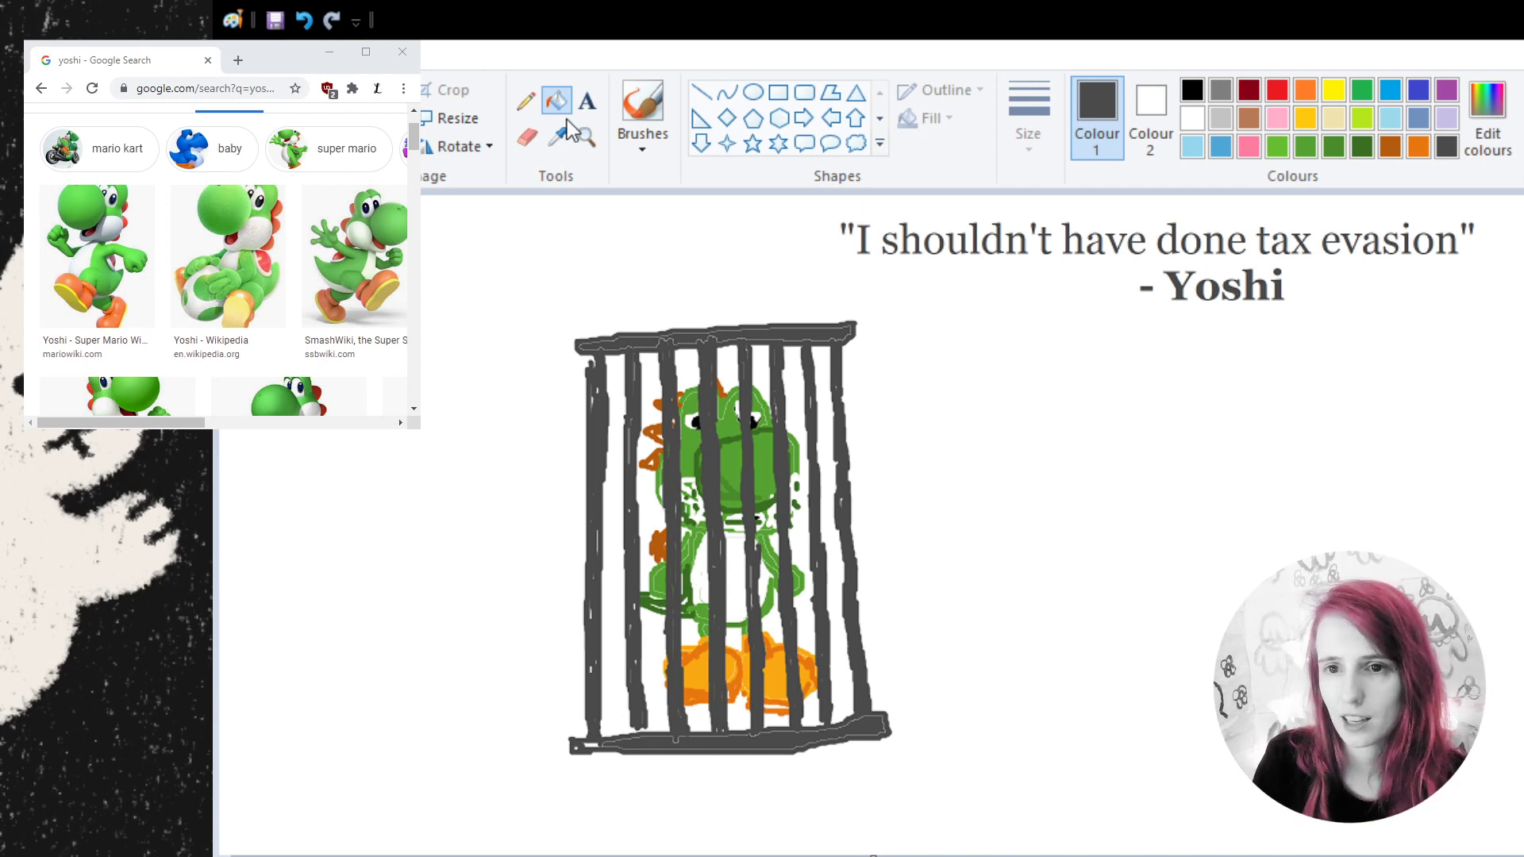
- Move the quote down and left so it sits beside the upper part of the cage, and shift the caged Yoshi left
{"action": "left_click", "coordinate": [588, 136]}
{"action": "right_click", "coordinate": [622, 239]}
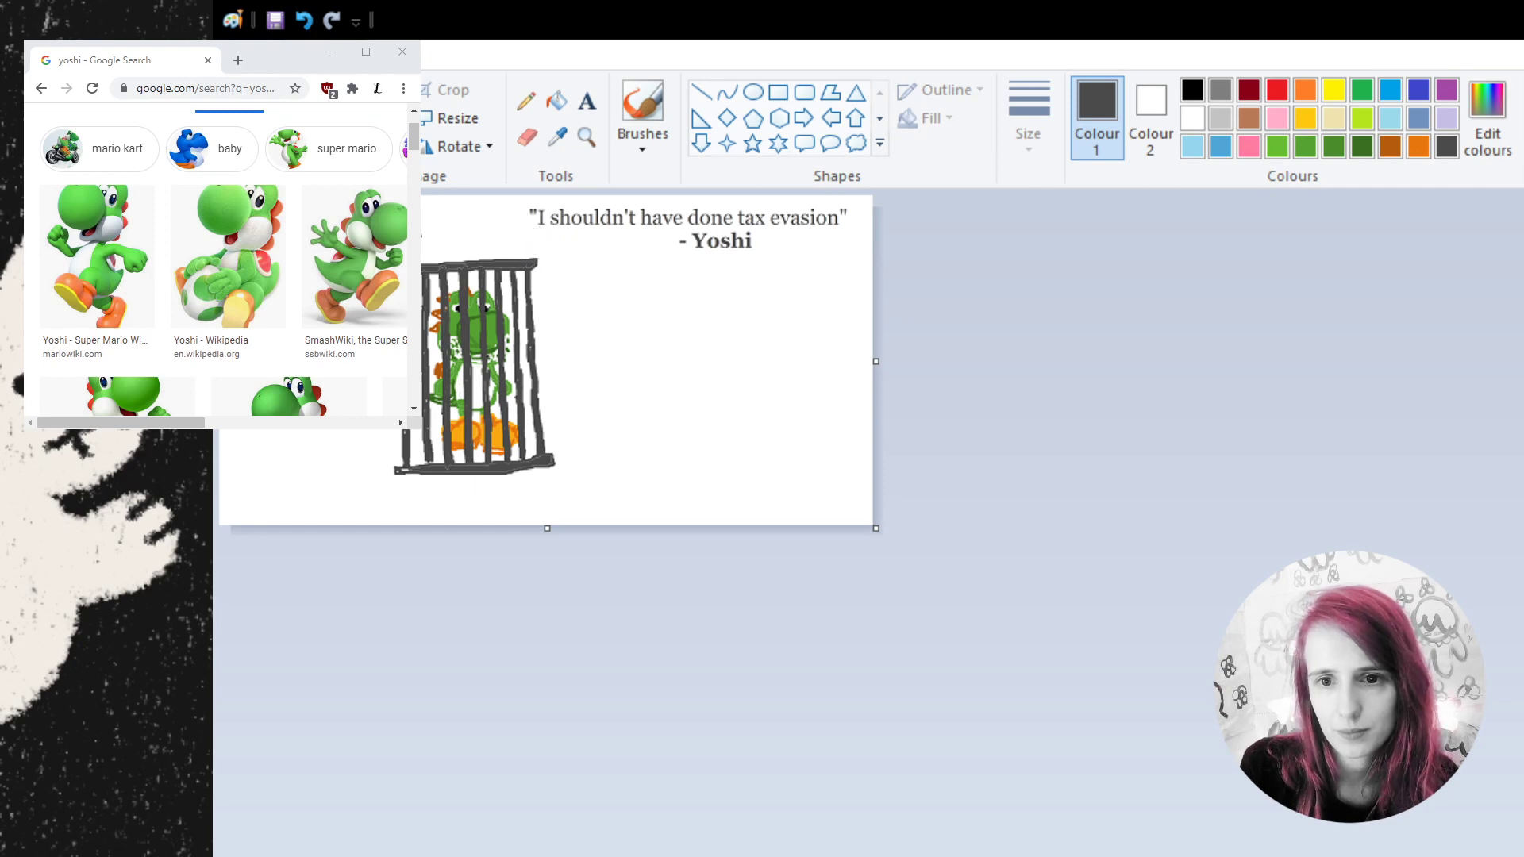
{"action": "left_click_drag", "start_coordinate": [869, 282], "coordinate": [438, 190]}
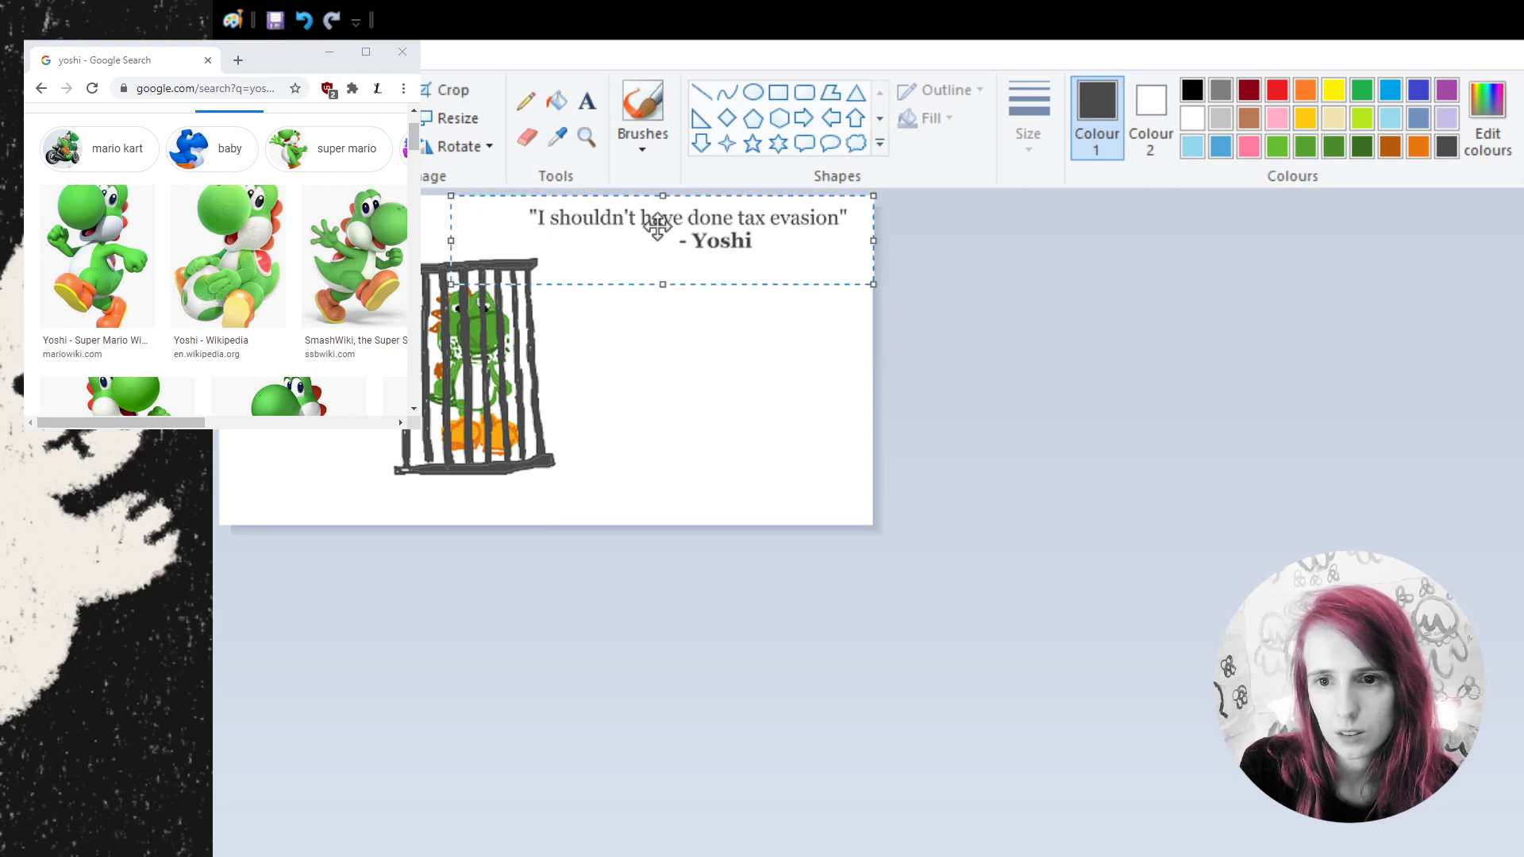
{"action": "mouse_move", "coordinate": [657, 224]}
{"action": "left_mouse_down"}
{"action": "mouse_move", "coordinate": [686, 304]}
{"action": "mouse_move", "coordinate": [676, 324]}
{"action": "mouse_move", "coordinate": [670, 255]}
{"action": "mouse_move", "coordinate": [581, 246]}
{"action": "mouse_move", "coordinate": [678, 310]}
{"action": "mouse_move", "coordinate": [564, 318]}
{"action": "left_mouse_up"}
{"action": "key", "text": "Escape"}
{"action": "key", "text": "ctrl+a"}
{"action": "left_click", "coordinate": [586, 136]}
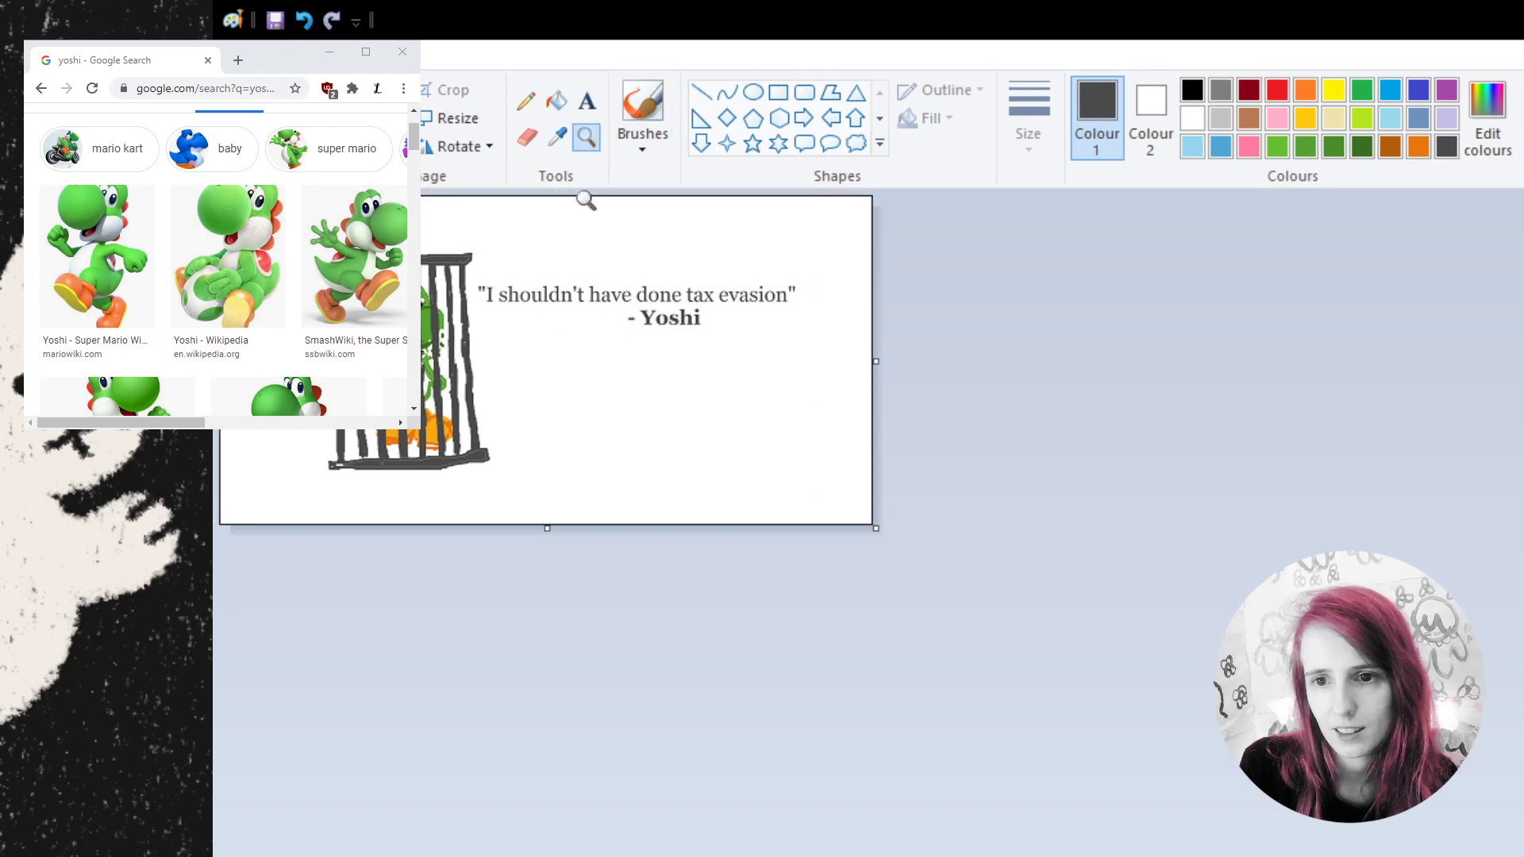
{"action": "left_click", "coordinate": [587, 203]}
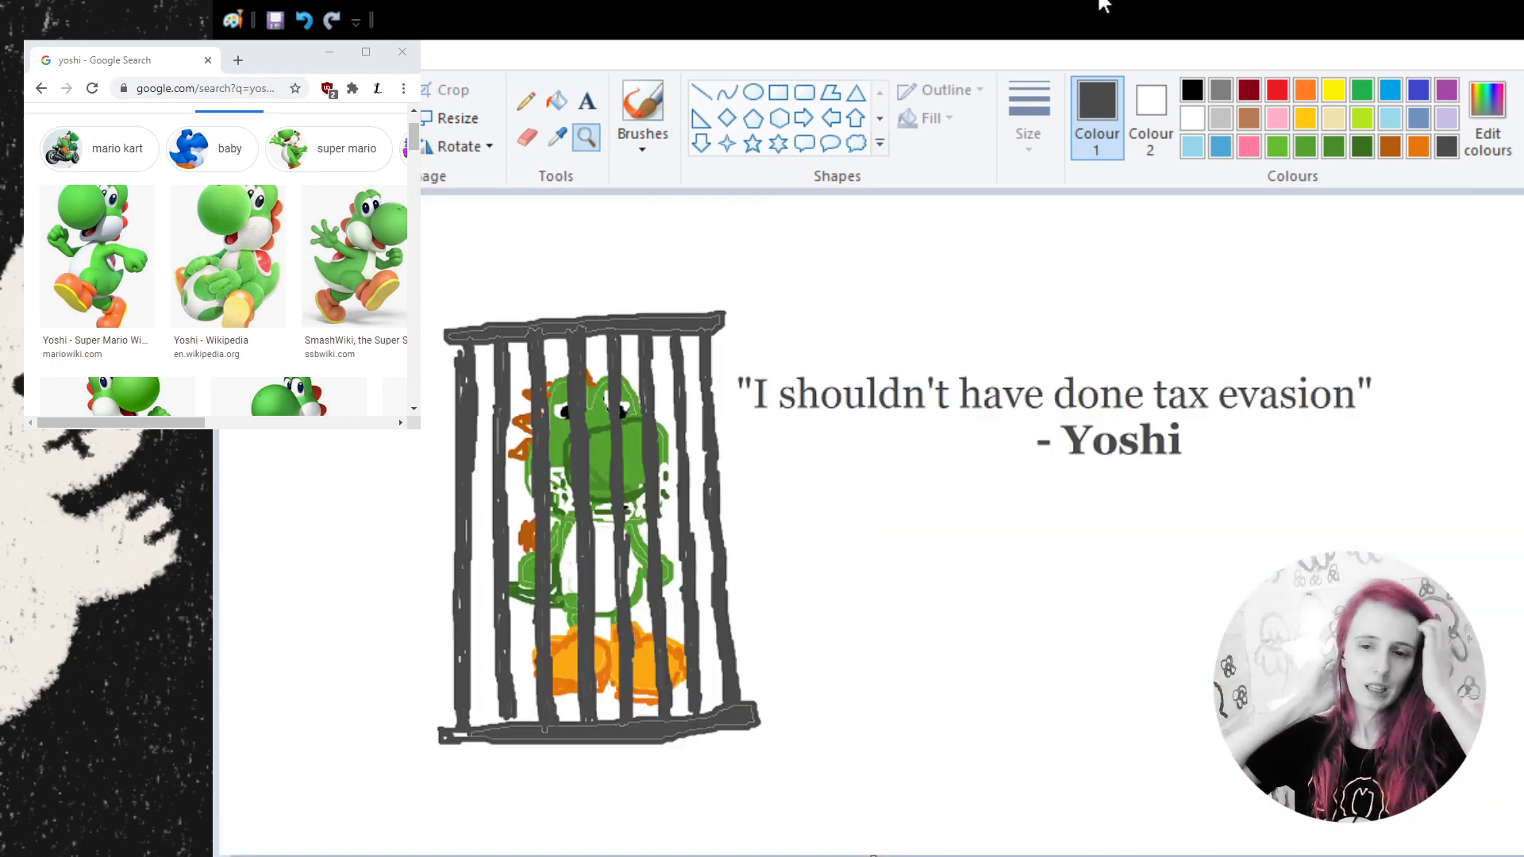
- Try filling the white background with black, and undo the fill
{"action": "left_click", "coordinate": [1192, 89]}
{"action": "left_click", "coordinate": [558, 101]}
{"action": "left_click", "coordinate": [791, 235]}
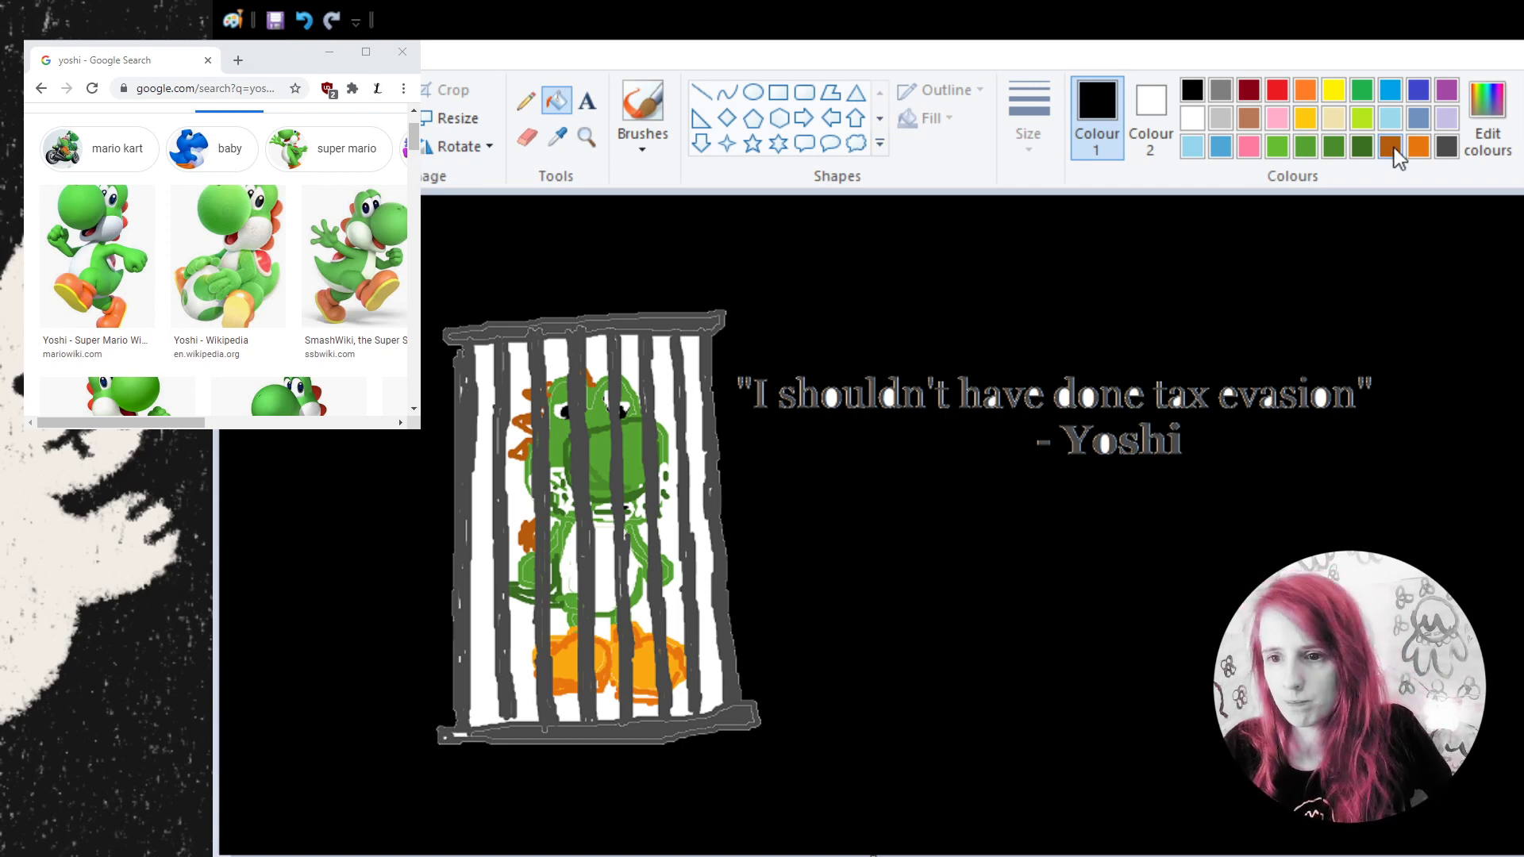
{"action": "left_click", "coordinate": [304, 21]}
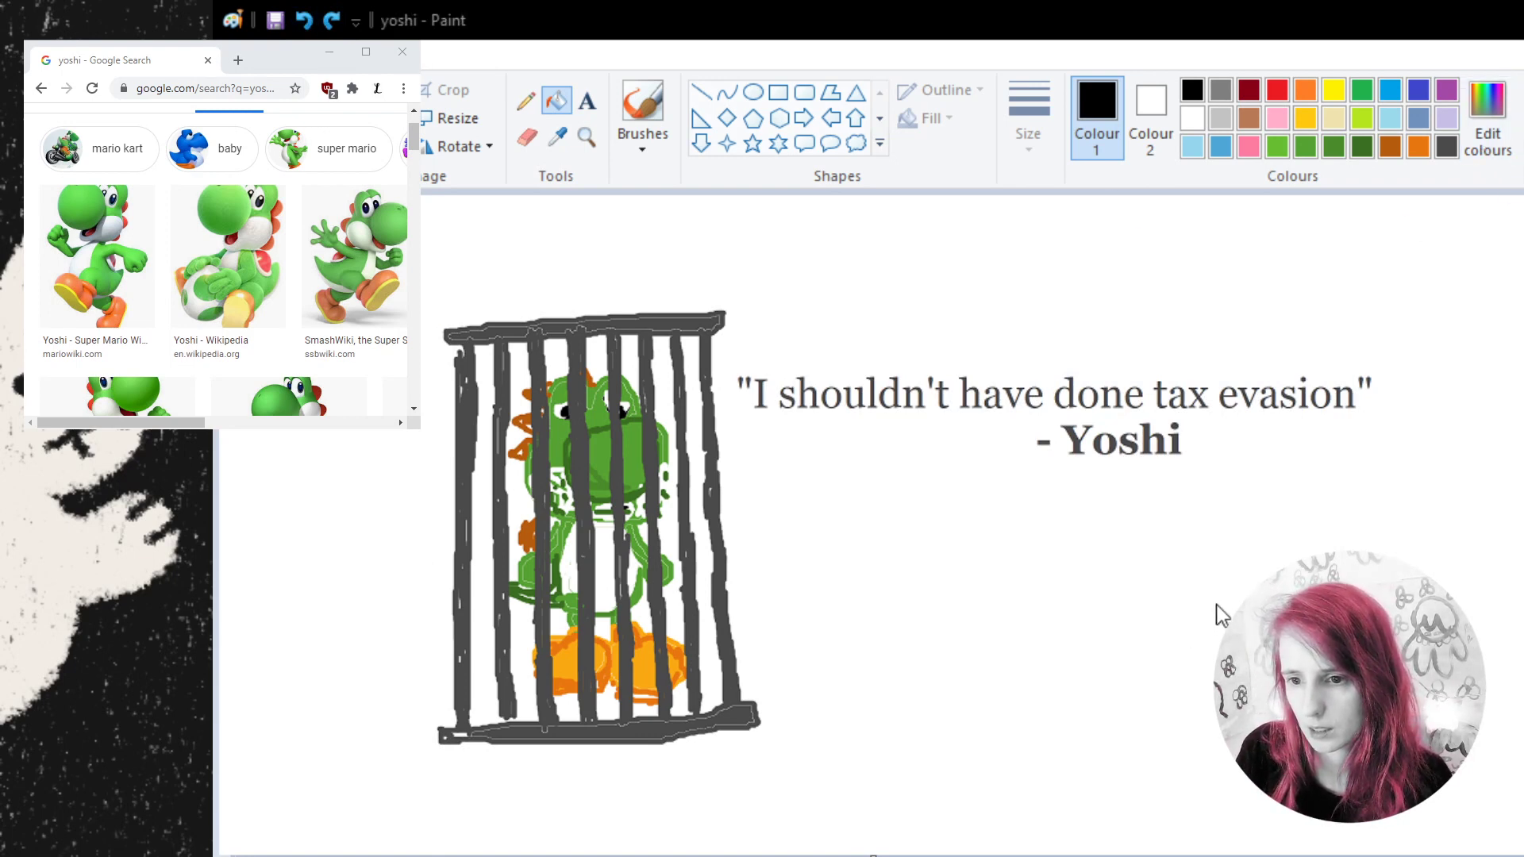
- Move the quote off the canvas past its lower-right corner and fill the background around the cage with a custom near-black colour
{"action": "left_click", "coordinate": [703, 738]}
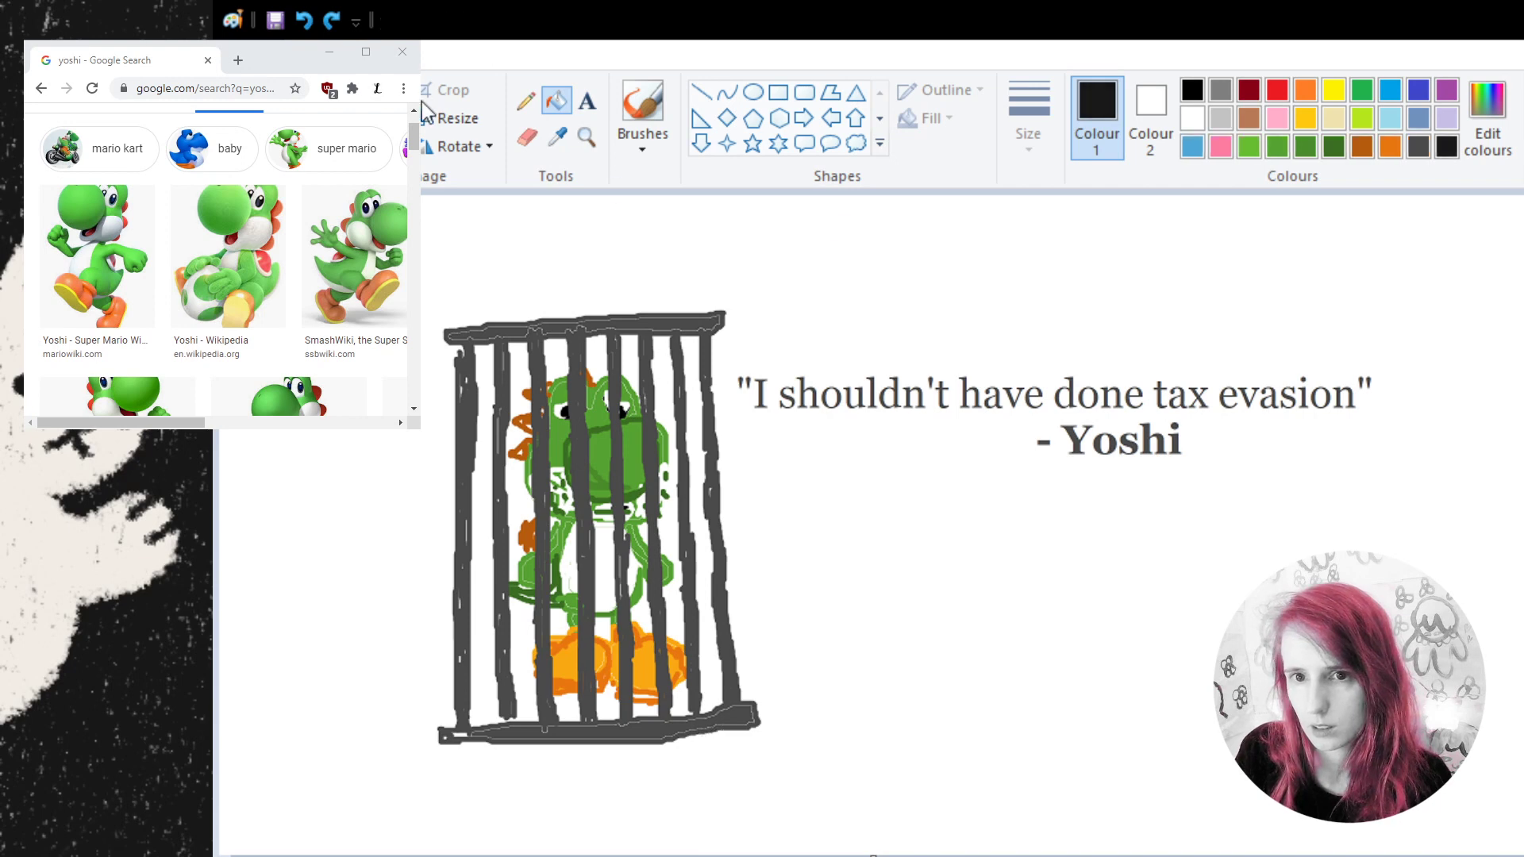
{"action": "left_click", "coordinate": [393, 102]}
{"action": "left_click_drag", "start_coordinate": [728, 347], "coordinate": [1506, 503]}
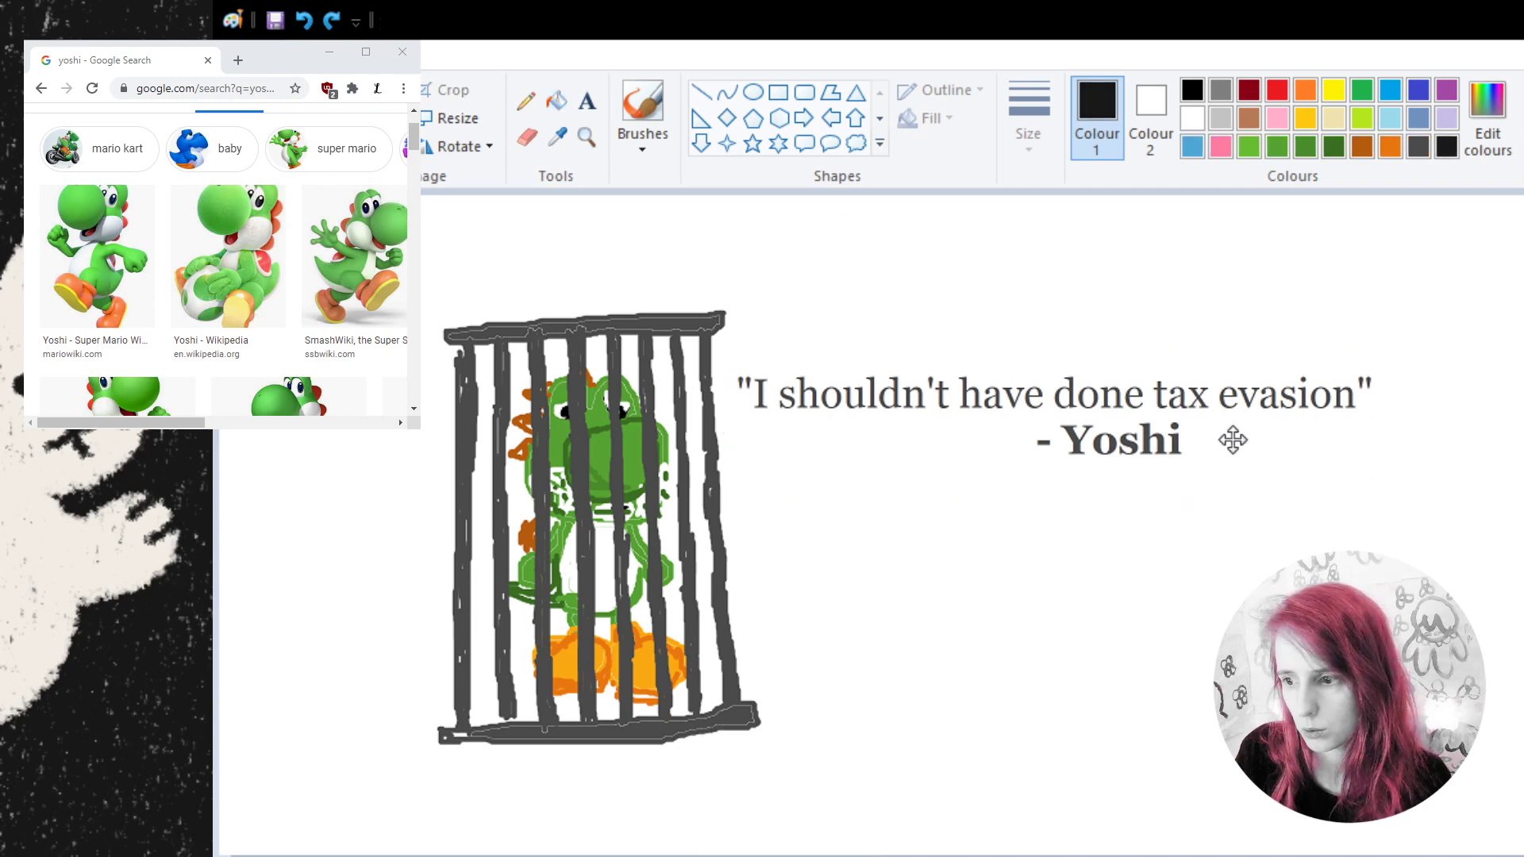
{"action": "left_click_drag", "start_coordinate": [1233, 440], "coordinate": [1520, 856]}
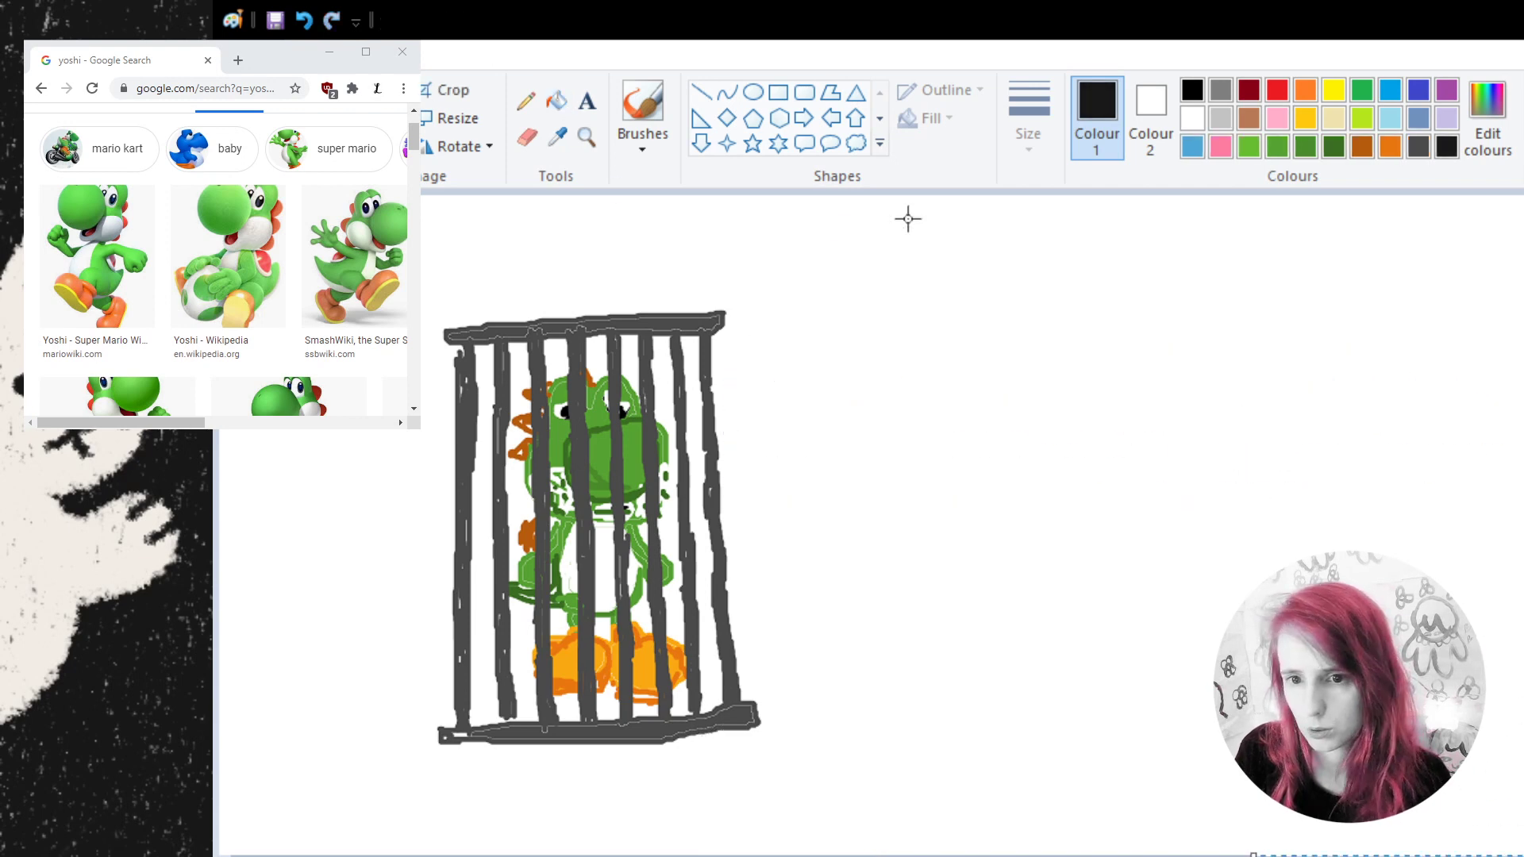
{"action": "left_click", "coordinate": [548, 103]}
{"action": "left_click", "coordinate": [982, 323]}
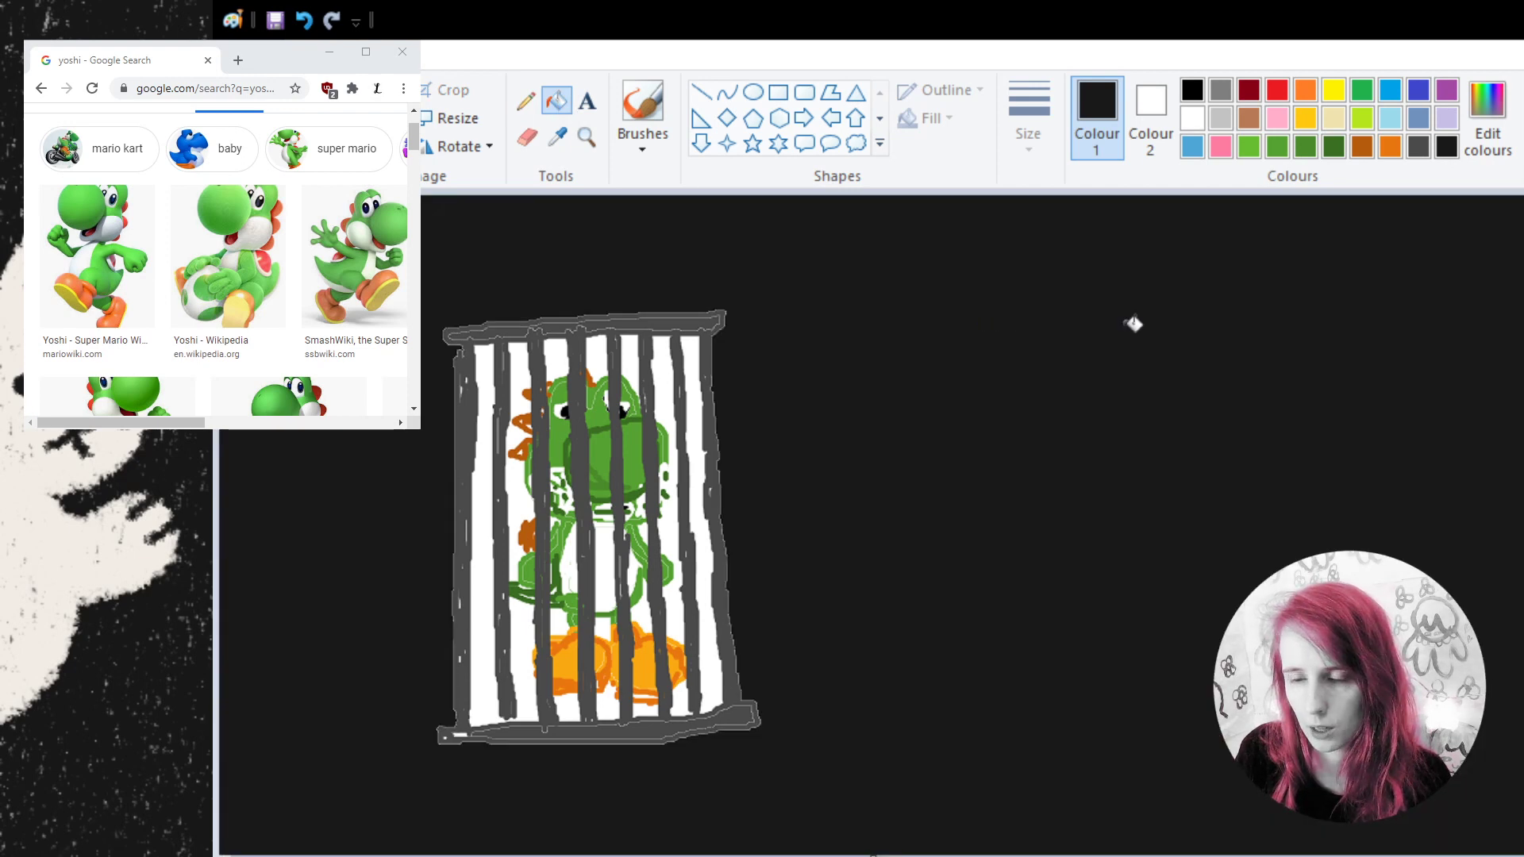